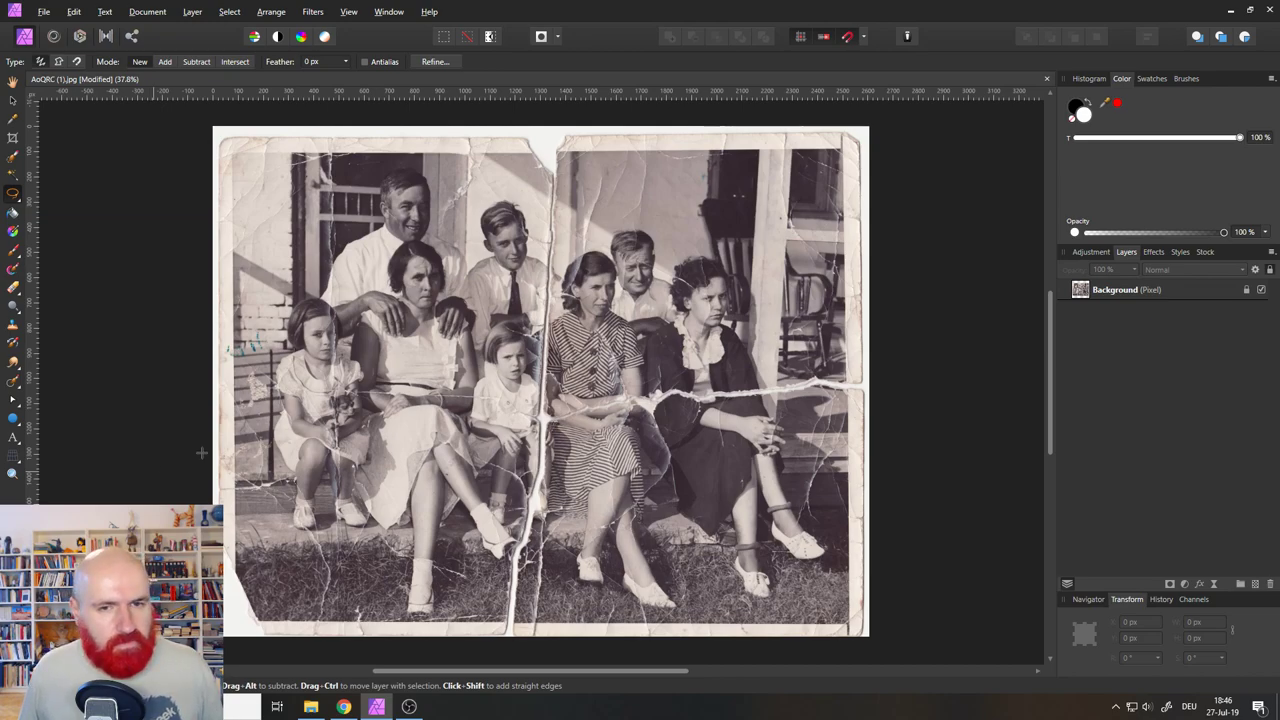
Place a horizontal ruler guide along the upper edge of the left half of the torn photo.
scroll(515, 230, up, 2)
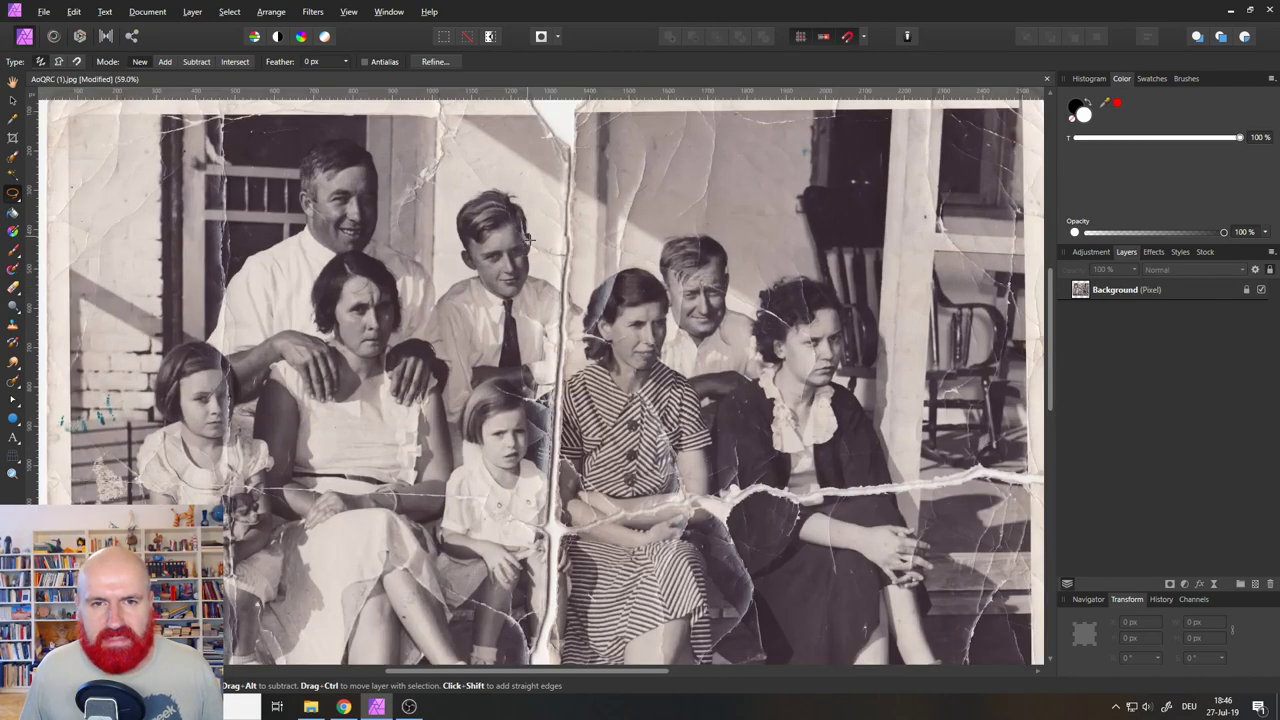
drag(532, 230, 521, 377)
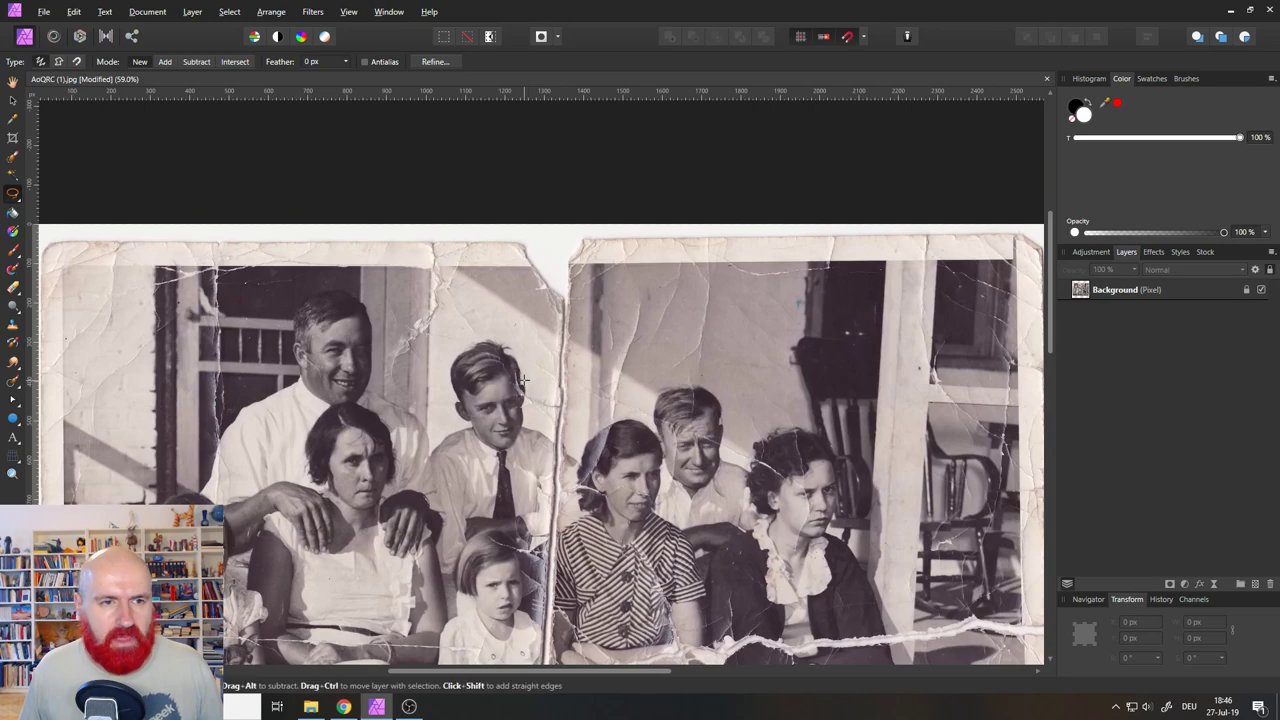
scroll(521, 377, down, 1)
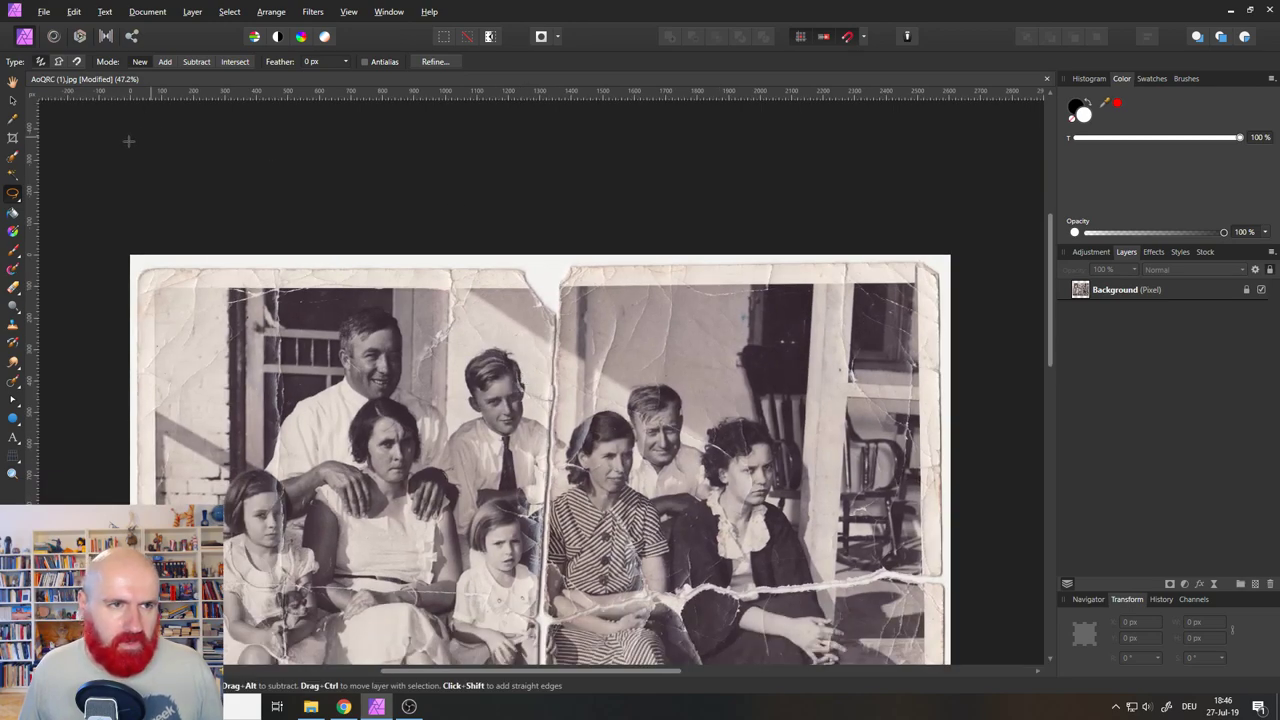
click(13, 101)
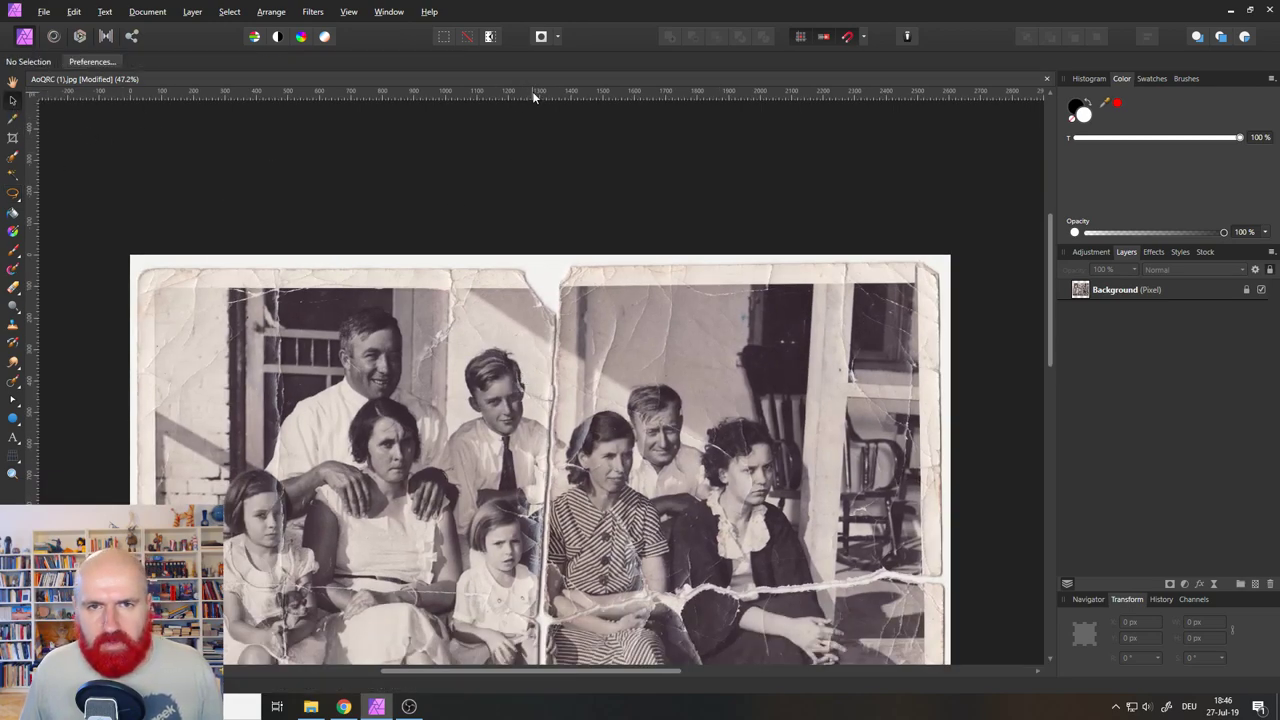
drag(533, 92, 522, 268)
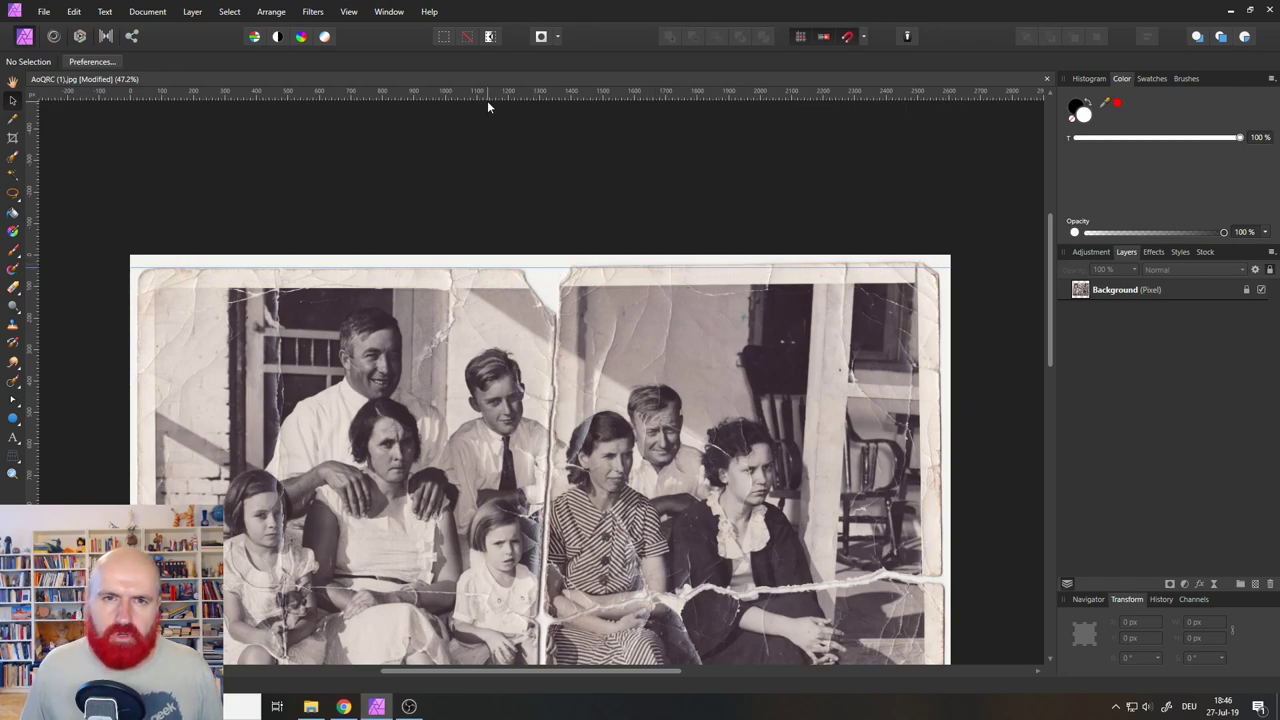
click(349, 12)
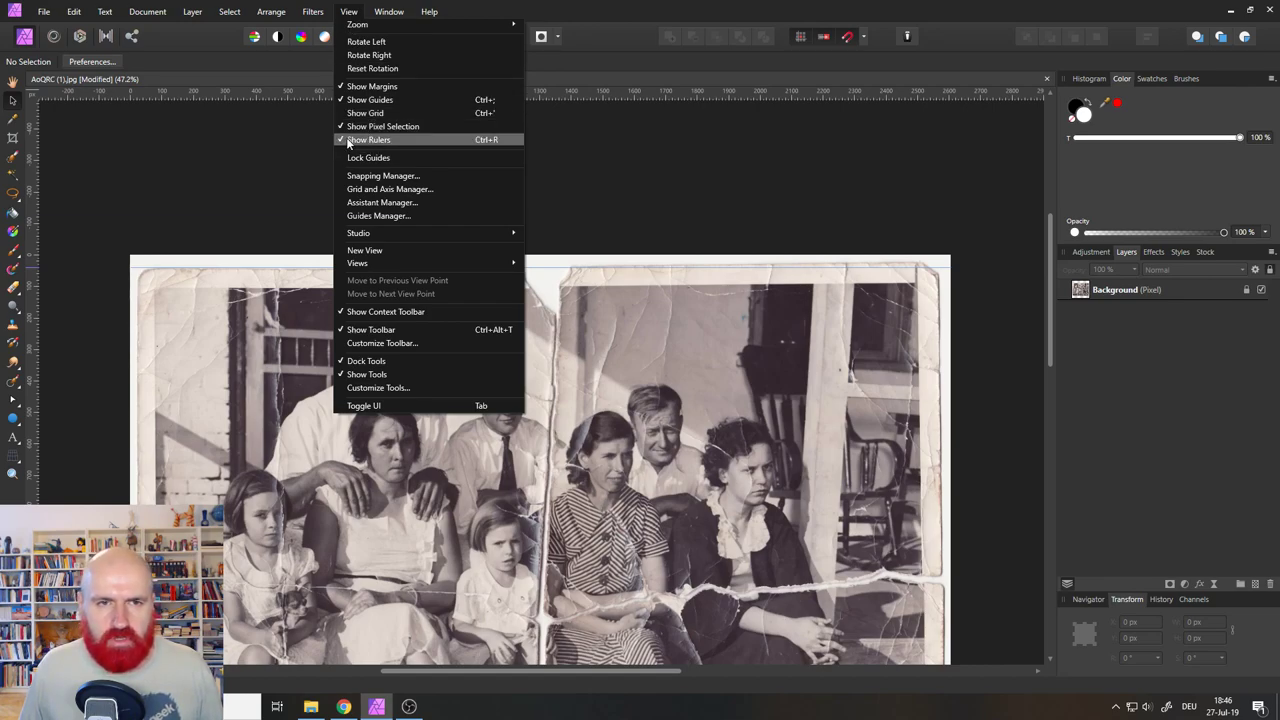
click(344, 12)
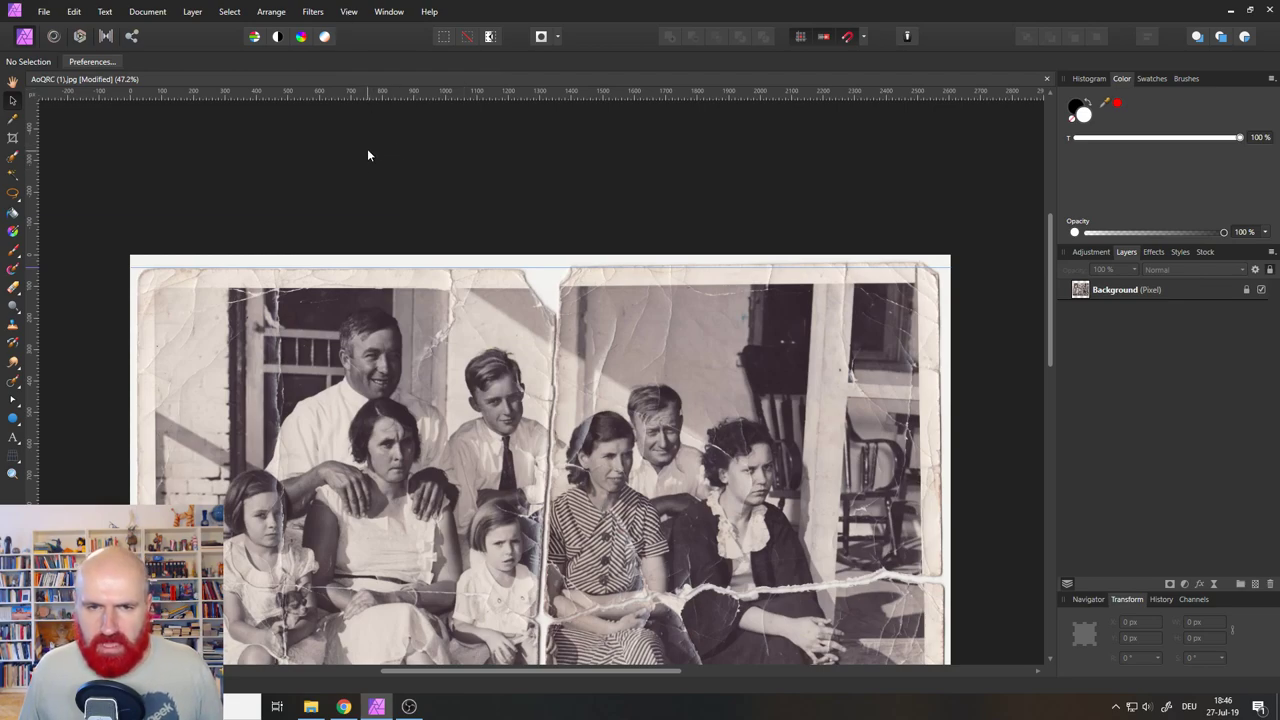
Straighten the photo against the guide by rotating the crop about 0.4° clockwise, and remove the guide.
click(13, 138)
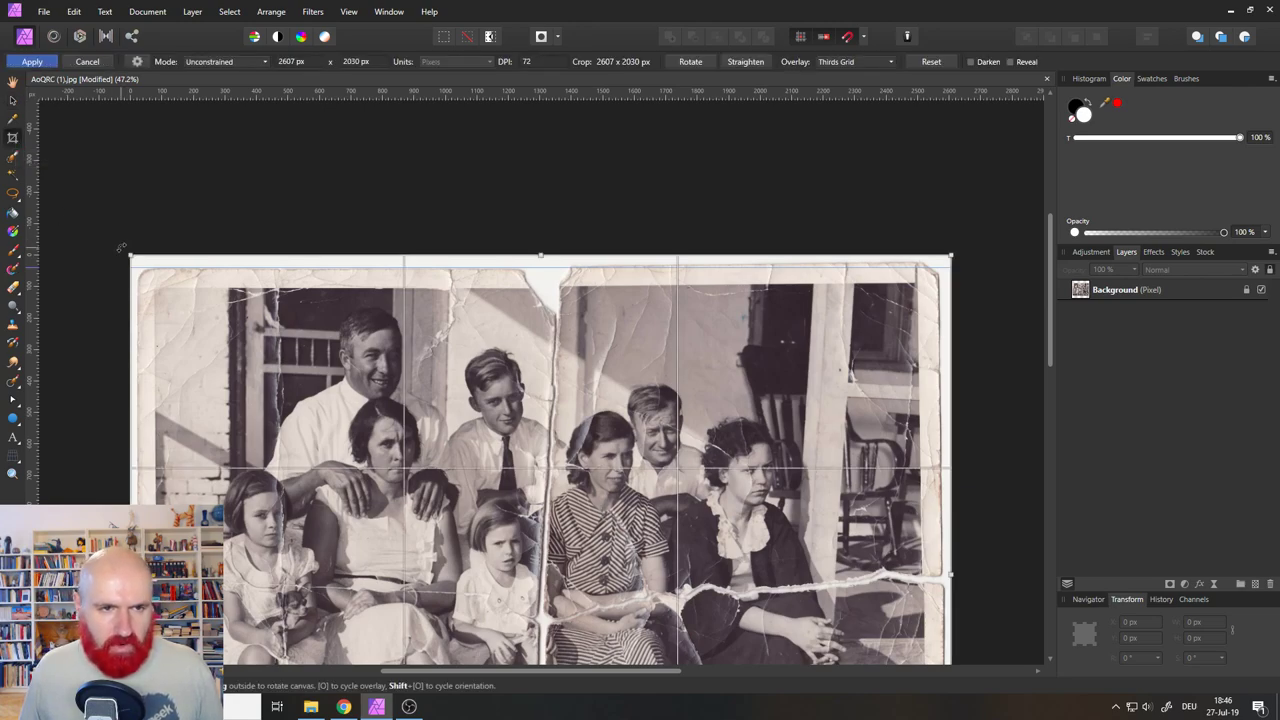
key(o)
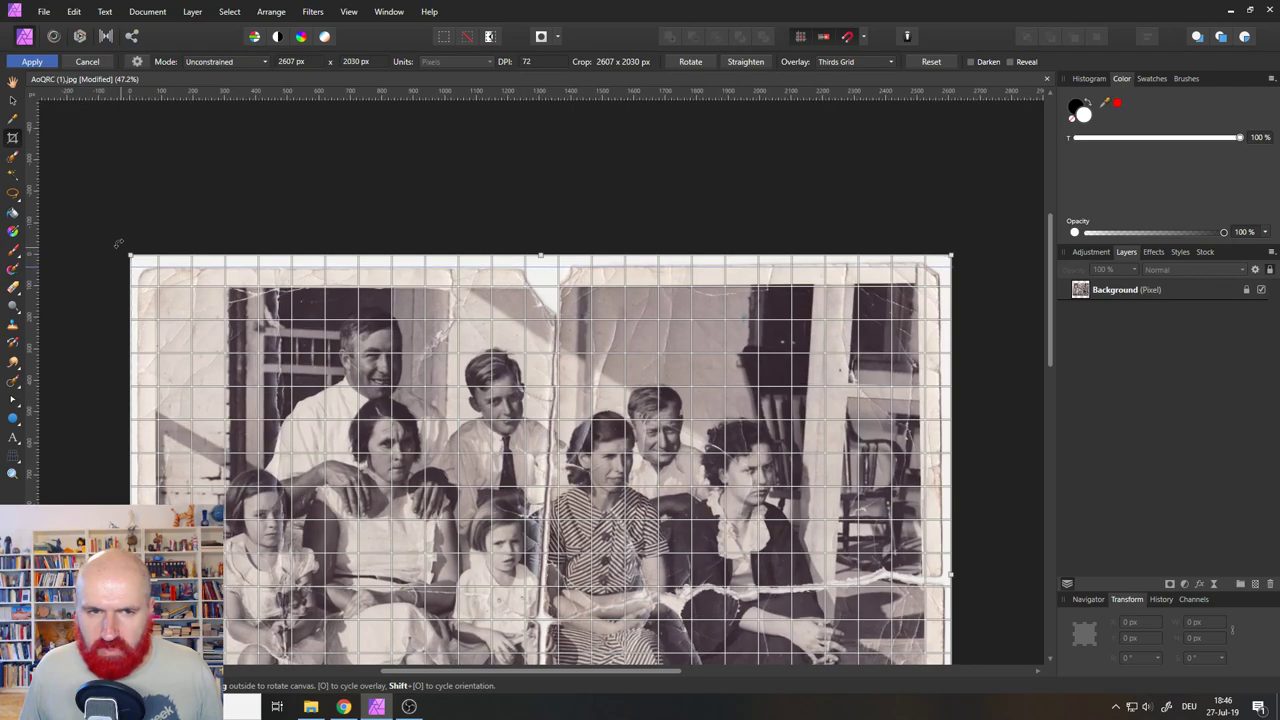
drag(119, 244, 118, 241)
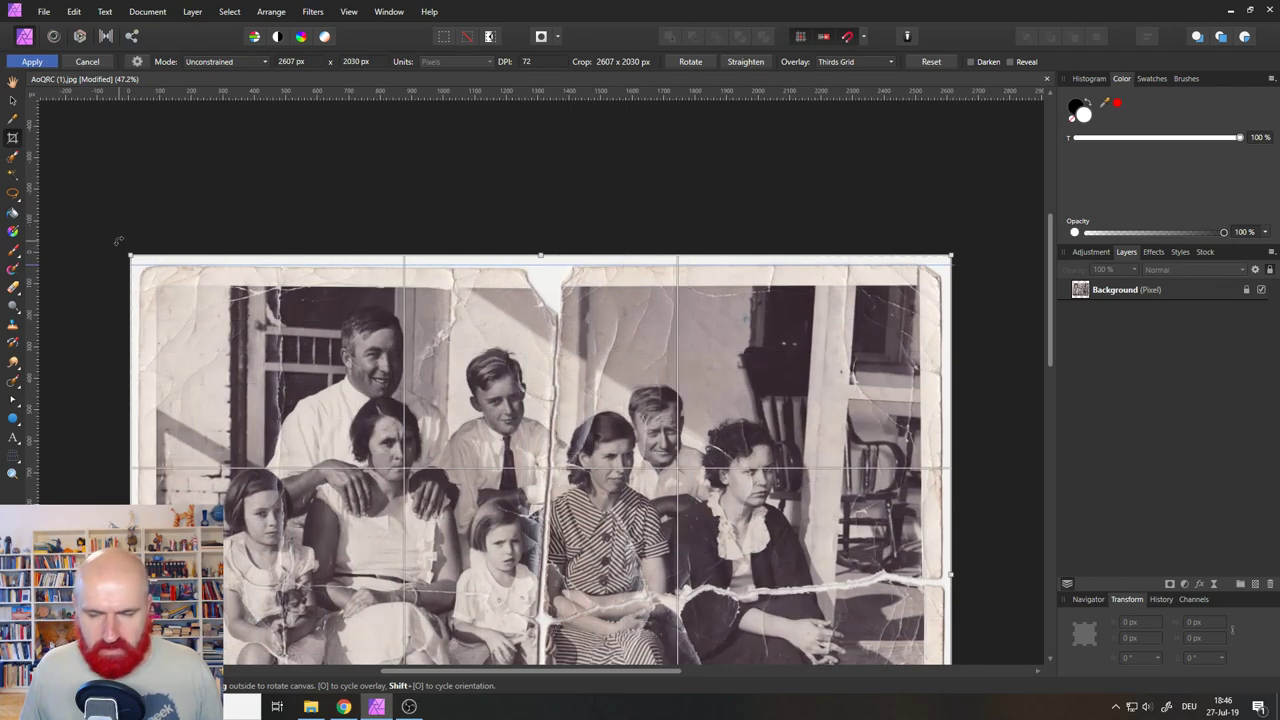
key(Return)
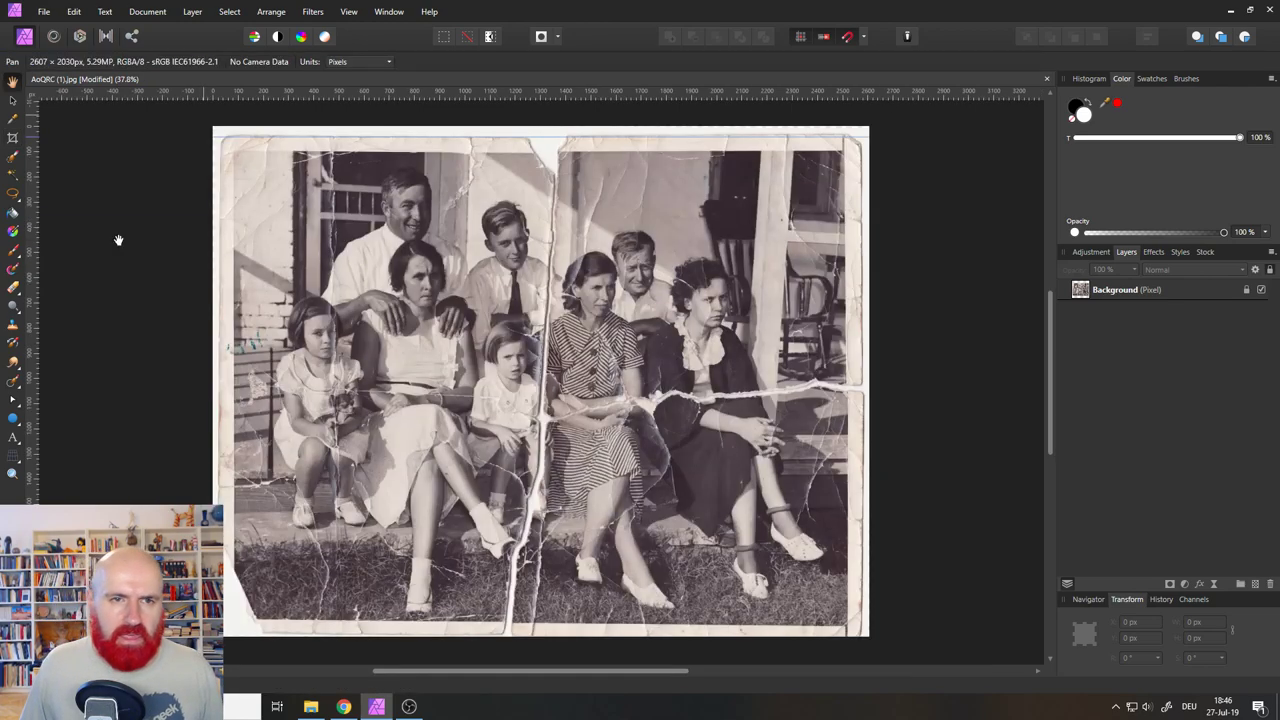
click(13, 100)
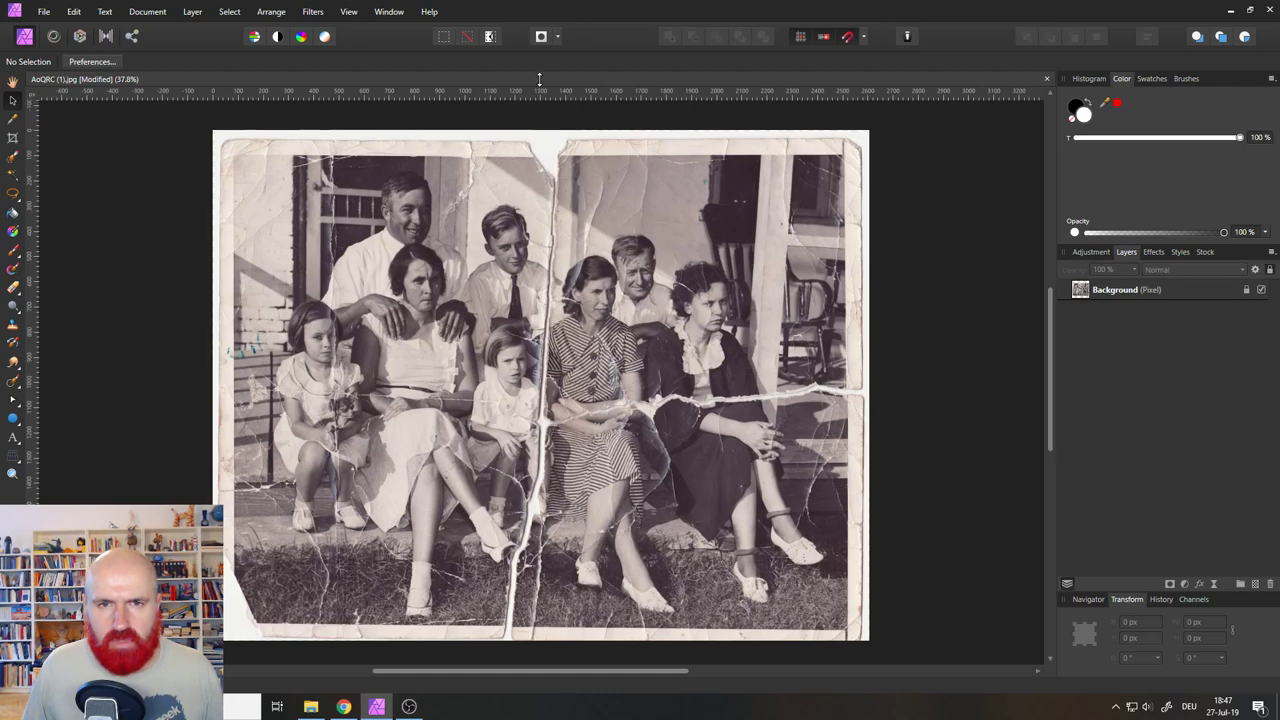
Make a freehand selection of the photo's entire left half, following the vertical tear from the lower to the upper border.
scroll(541, 100, up, 1)
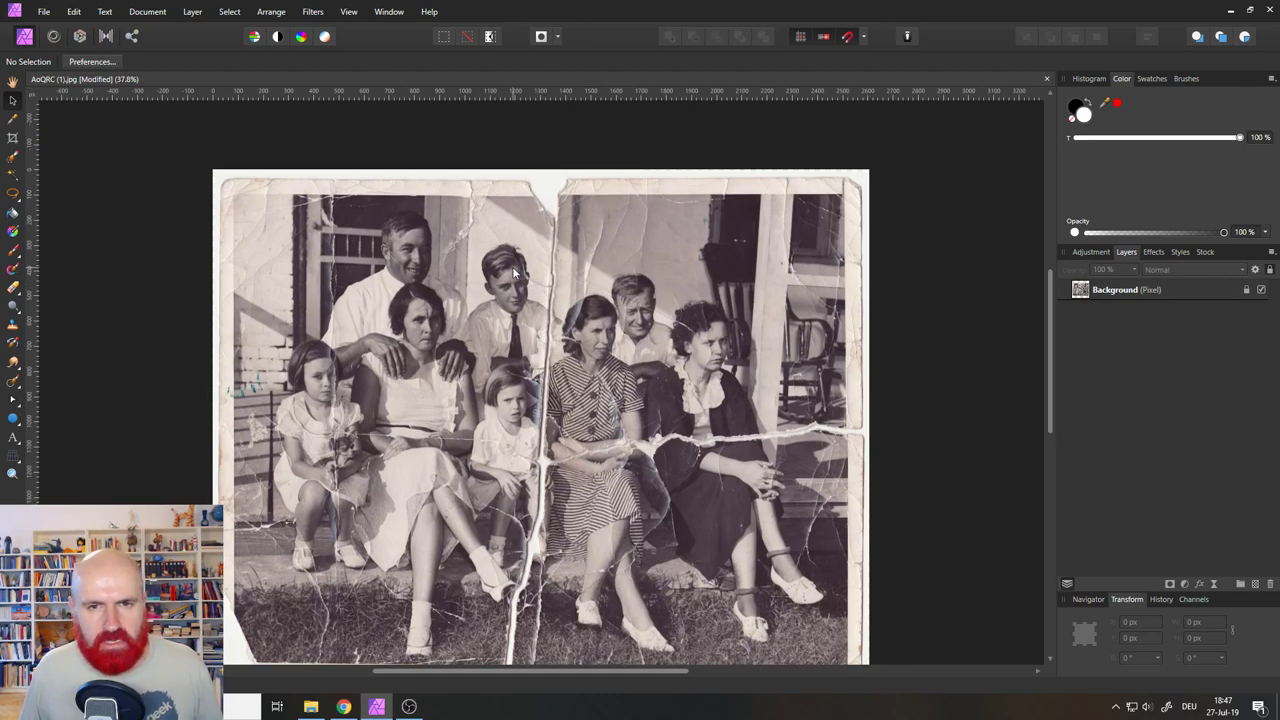
scroll(540, 470, up, 1)
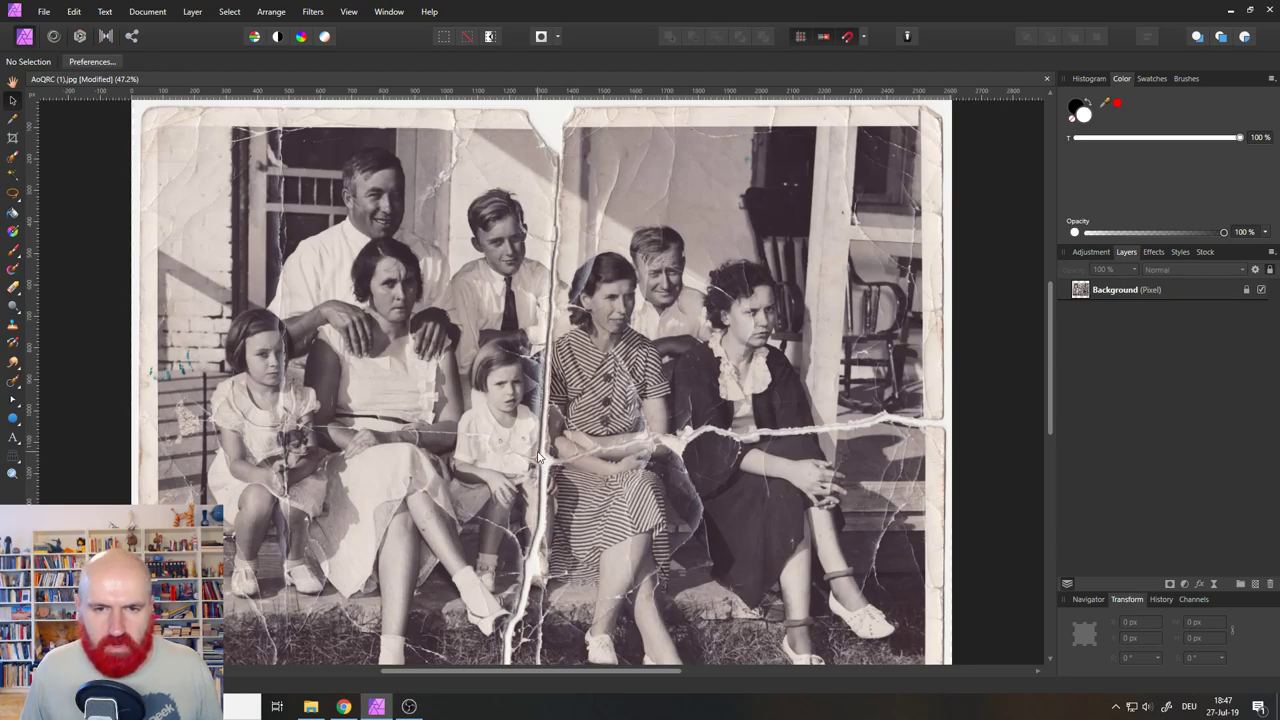
scroll(545, 447, up, 2)
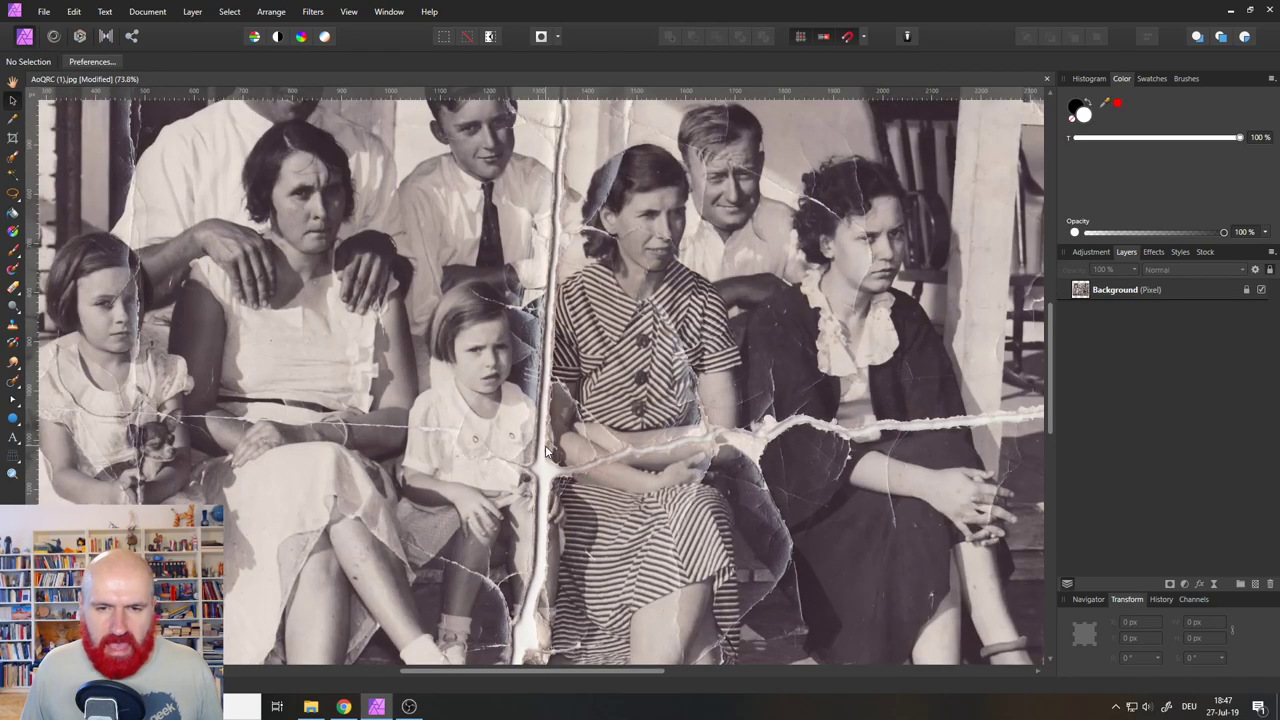
scroll(516, 386, down, 2)
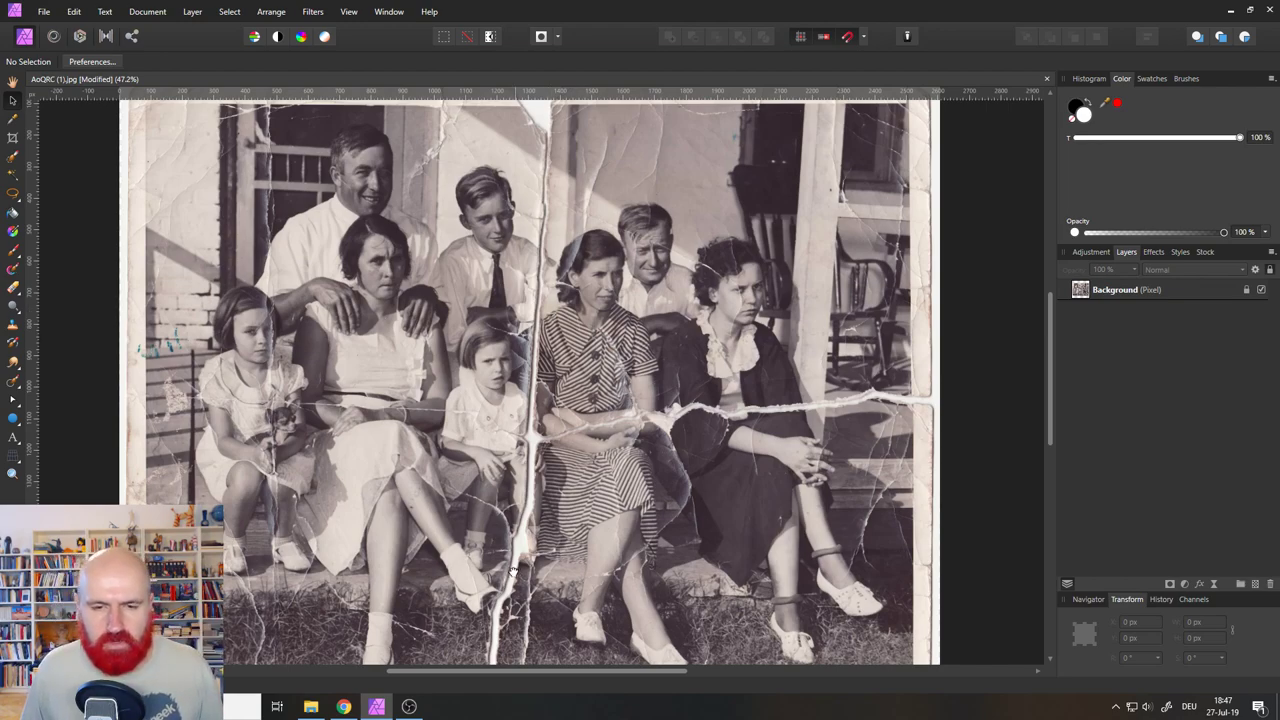
drag(514, 570, 518, 494)
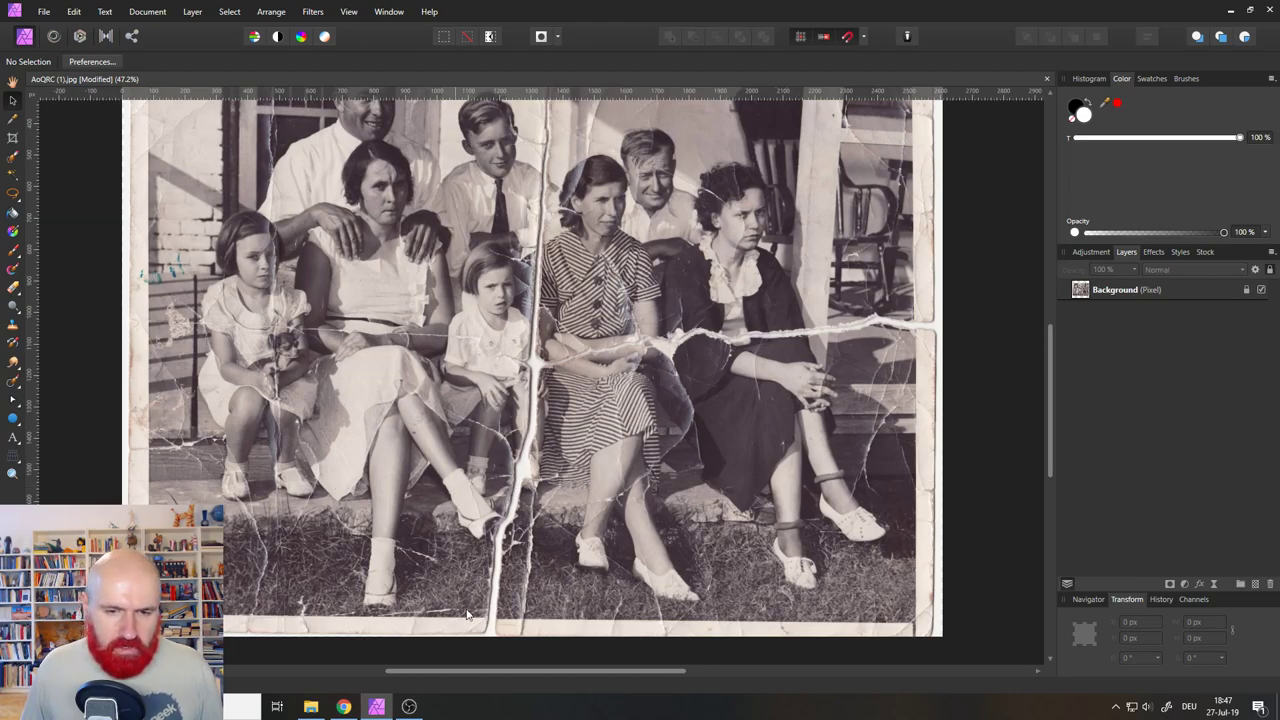
scroll(485, 614, up, 1)
scroll(485, 614, up, 4)
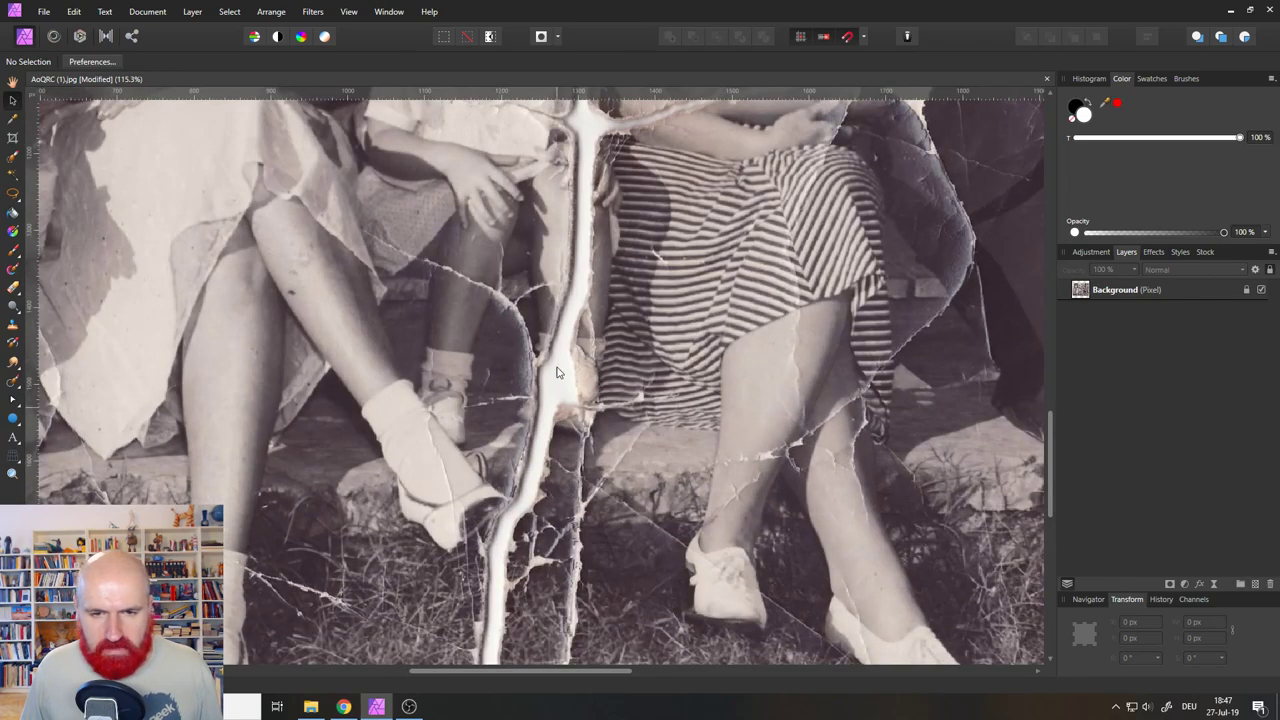
drag(485, 614, 516, 374)
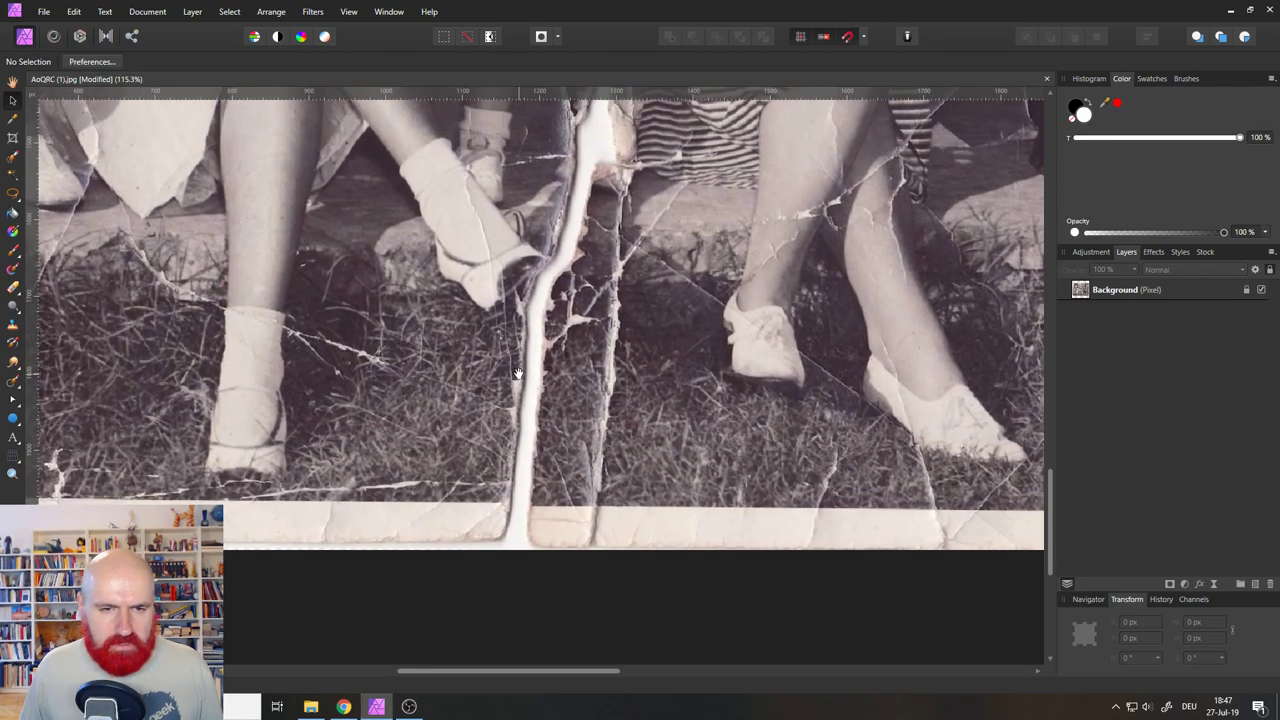
click(13, 195)
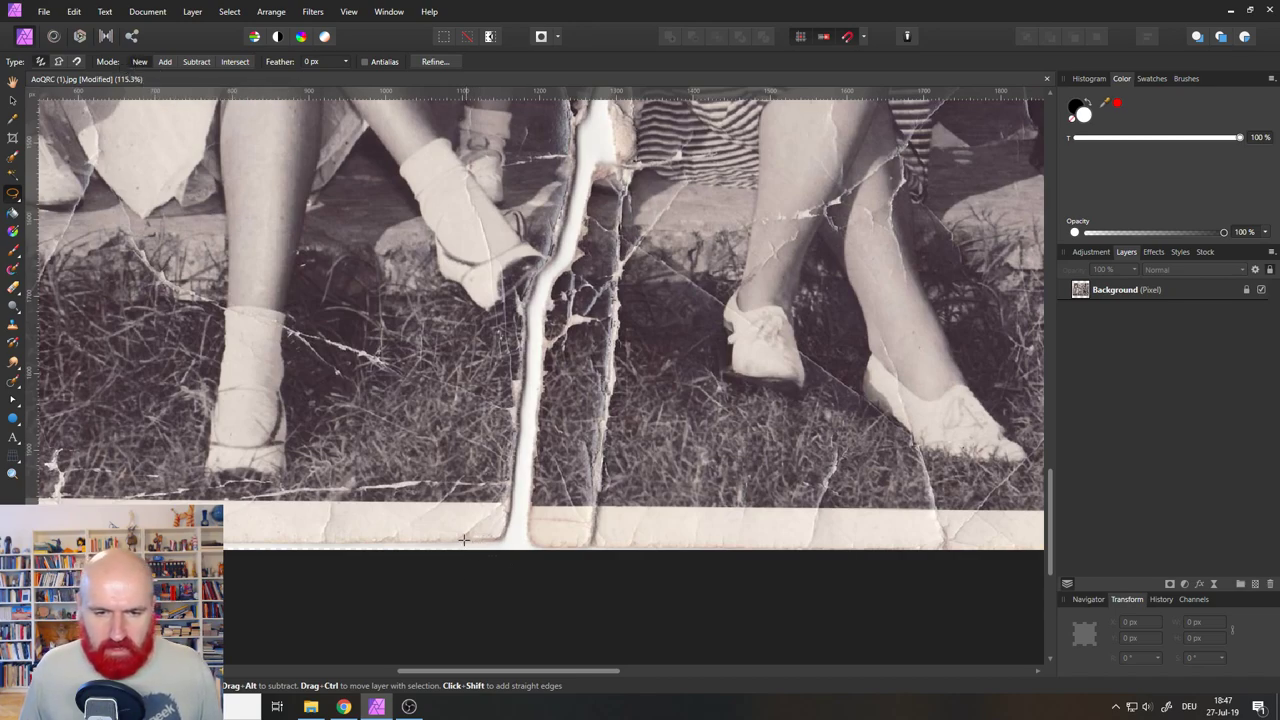
mouse_move(463, 540)
mouse_down()
mouse_move(504, 541)
mouse_move(534, 348)
mouse_move(521, 307)
mouse_move(587, 174)
mouse_move(573, 170)
mouse_move(586, 115)
mouse_move(542, 423)
mouse_move(562, 414)
mouse_move(548, 412)
mouse_move(576, 301)
mouse_move(574, 200)
mouse_move(560, 186)
mouse_move(576, 124)
mouse_move(543, 404)
mouse_move(558, 325)
mouse_move(557, 168)
mouse_move(569, 130)
mouse_move(540, 420)
mouse_move(552, 128)
mouse_move(518, 336)
mouse_move(516, 232)
mouse_move(489, 213)
mouse_move(441, 128)
mouse_move(350, 116)
mouse_up()
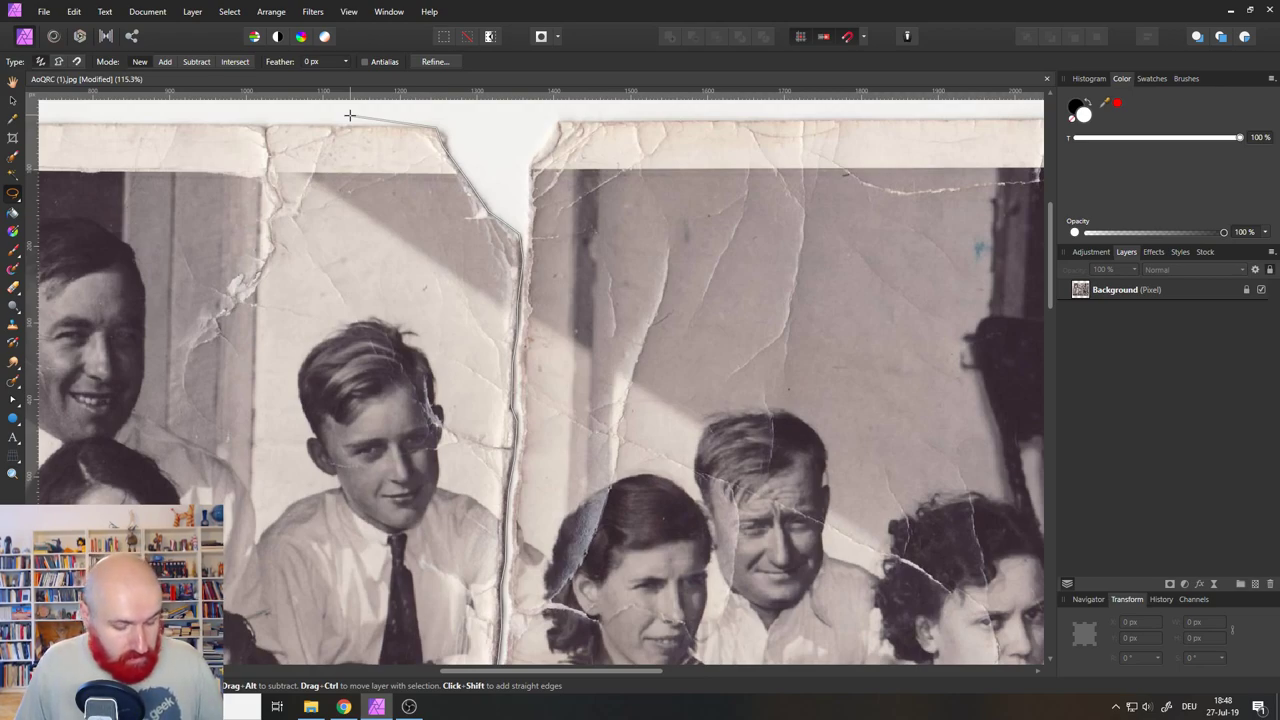
scroll(350, 116, down, 5)
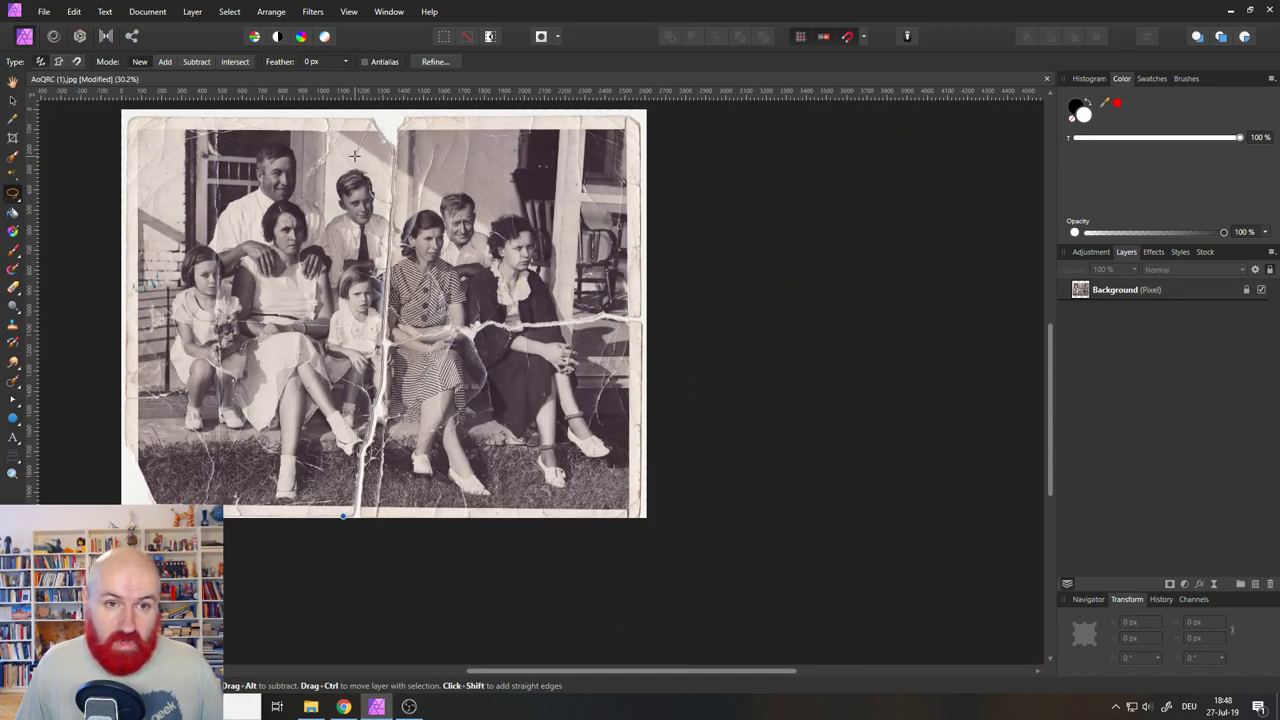
mouse_move(360, 118)
mouse_down()
mouse_move(514, 225)
mouse_move(469, 204)
mouse_move(246, 203)
mouse_move(229, 443)
mouse_move(250, 632)
mouse_move(358, 652)
mouse_move(501, 638)
mouse_move(484, 631)
mouse_up()
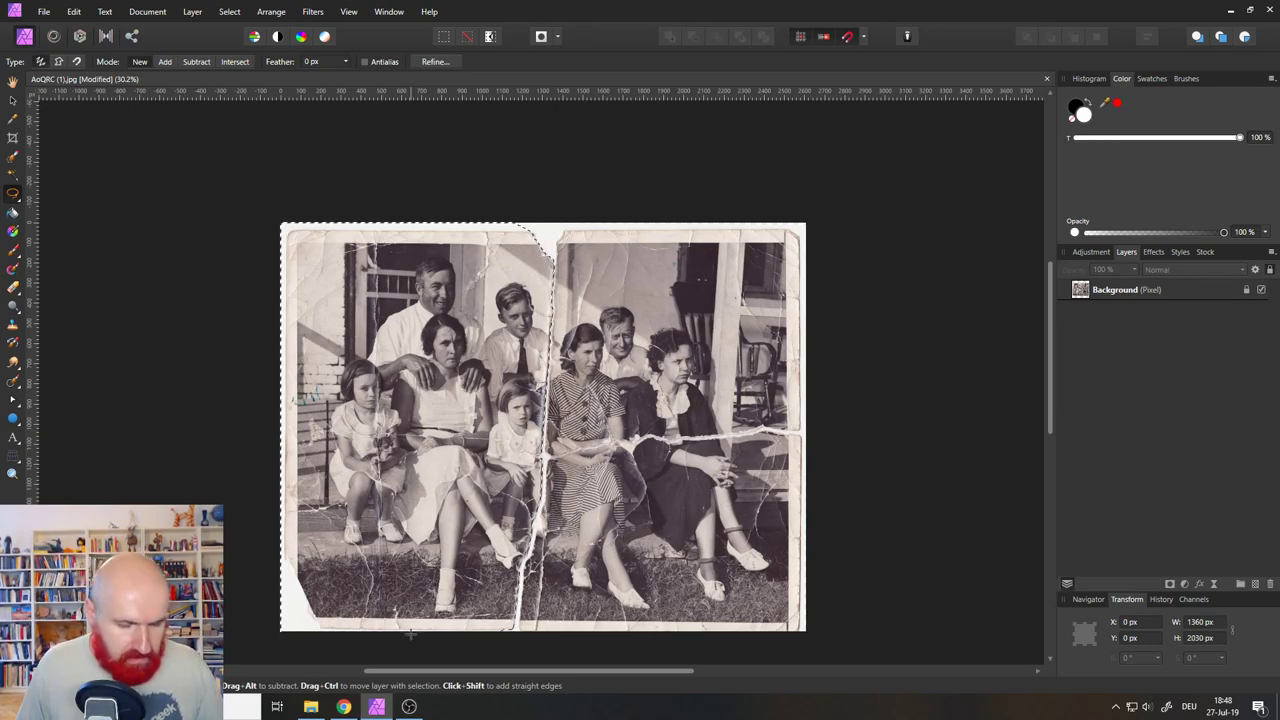
Duplicate the selected left half onto a separate layer and delete that copy.
key(ctrl+j)
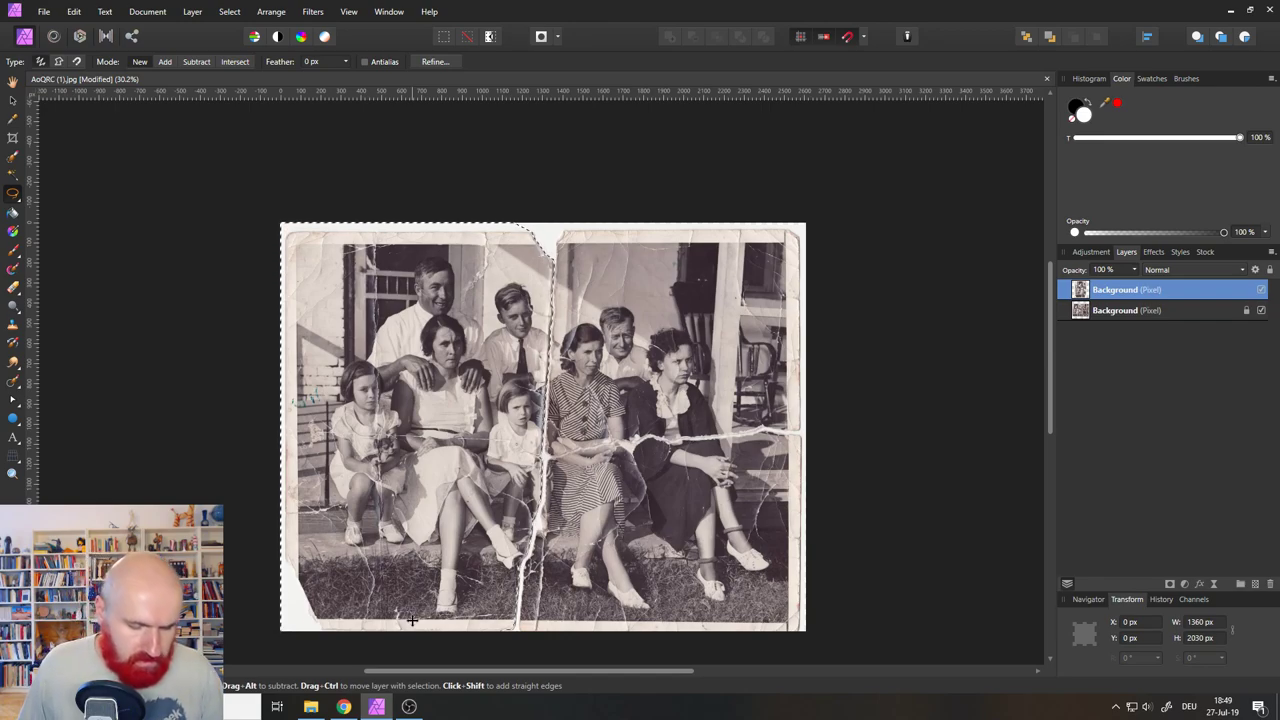
key(Delete)
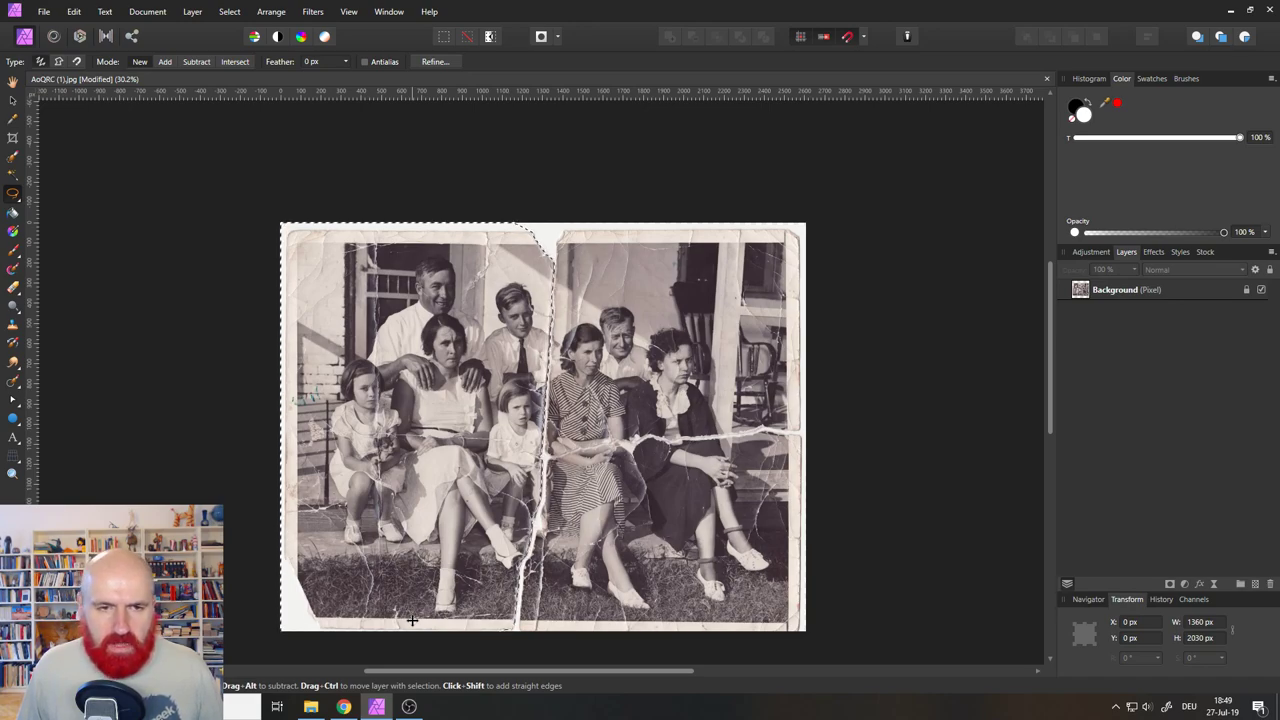
Unlock the Background layer and make it active for the Move tool, keeping the left half selected.
click(17, 101)
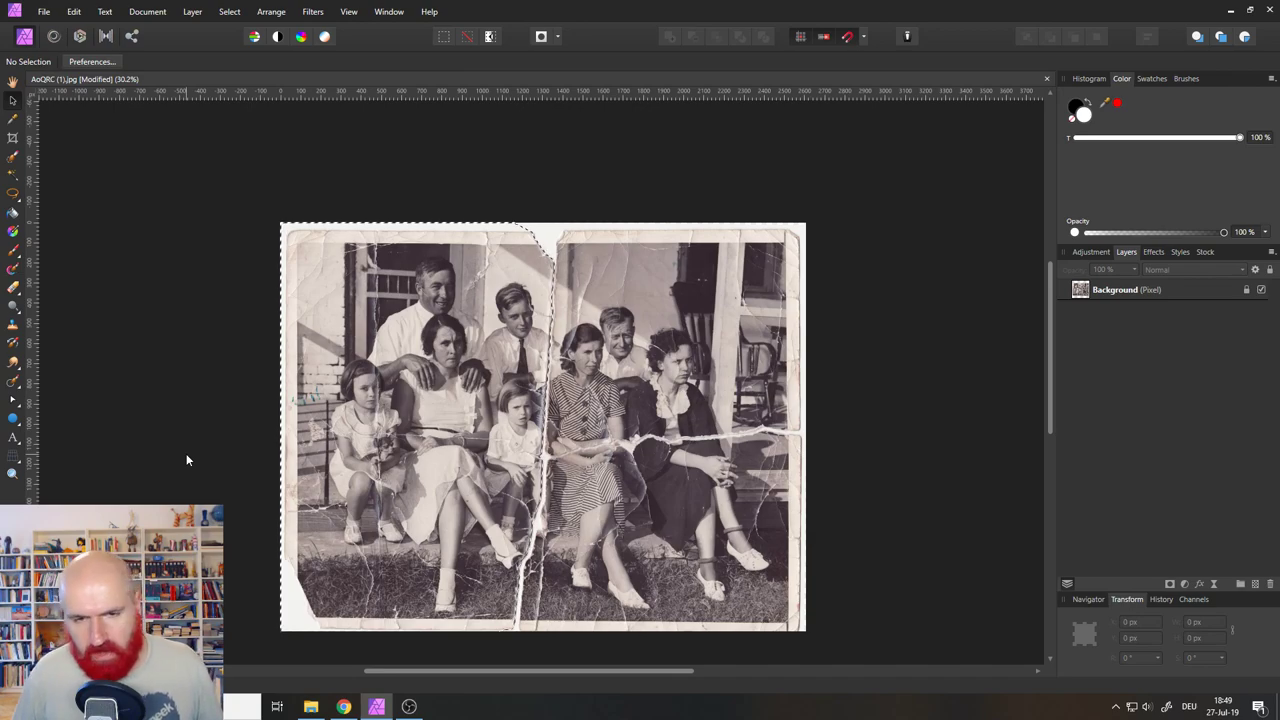
scroll(504, 460, up, 3)
scroll(504, 465, down, 2)
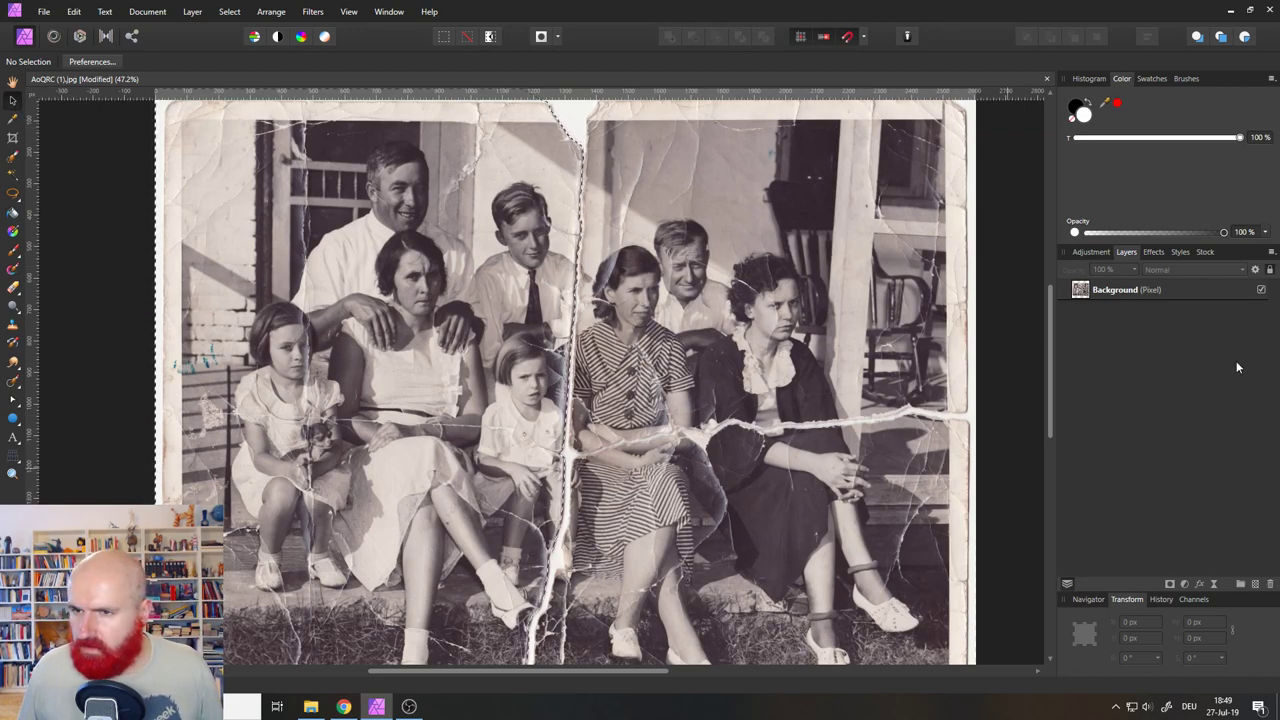
click(1136, 294)
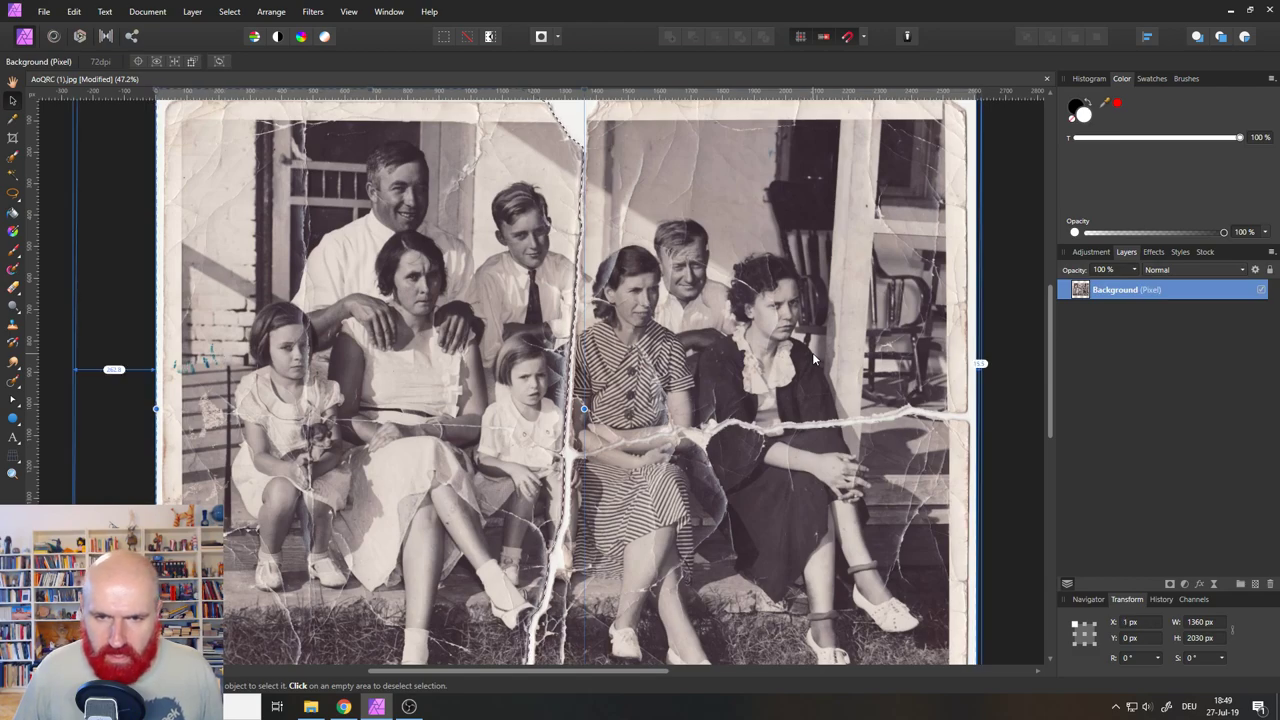
Nudge the selected left half rightward to X 22 px to close the vertical tear, and clear the selection.
key(Right)
key(Right)
key(Right)
key(Right)
key(Right)
key(Right)
key(Right)
key(Right)
key(Right)
key(Right)
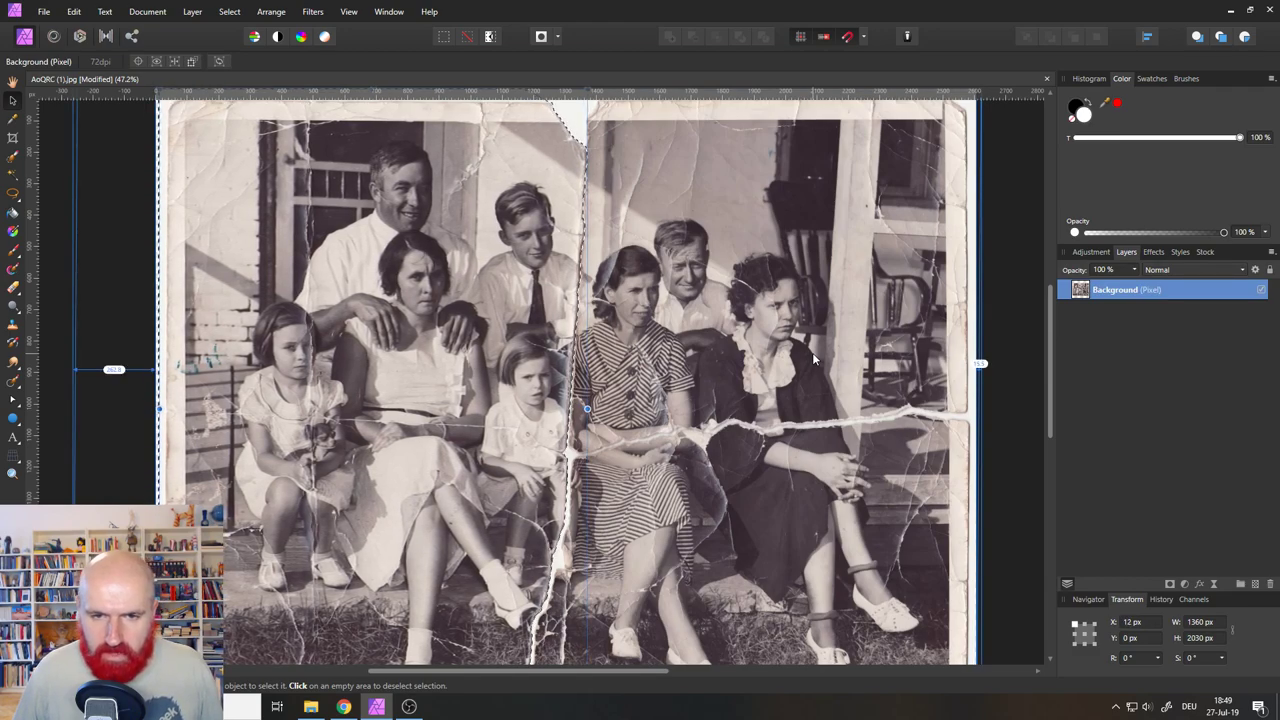
key(Right)
key(Right)
key(Right)
key(Right)
key(Right)
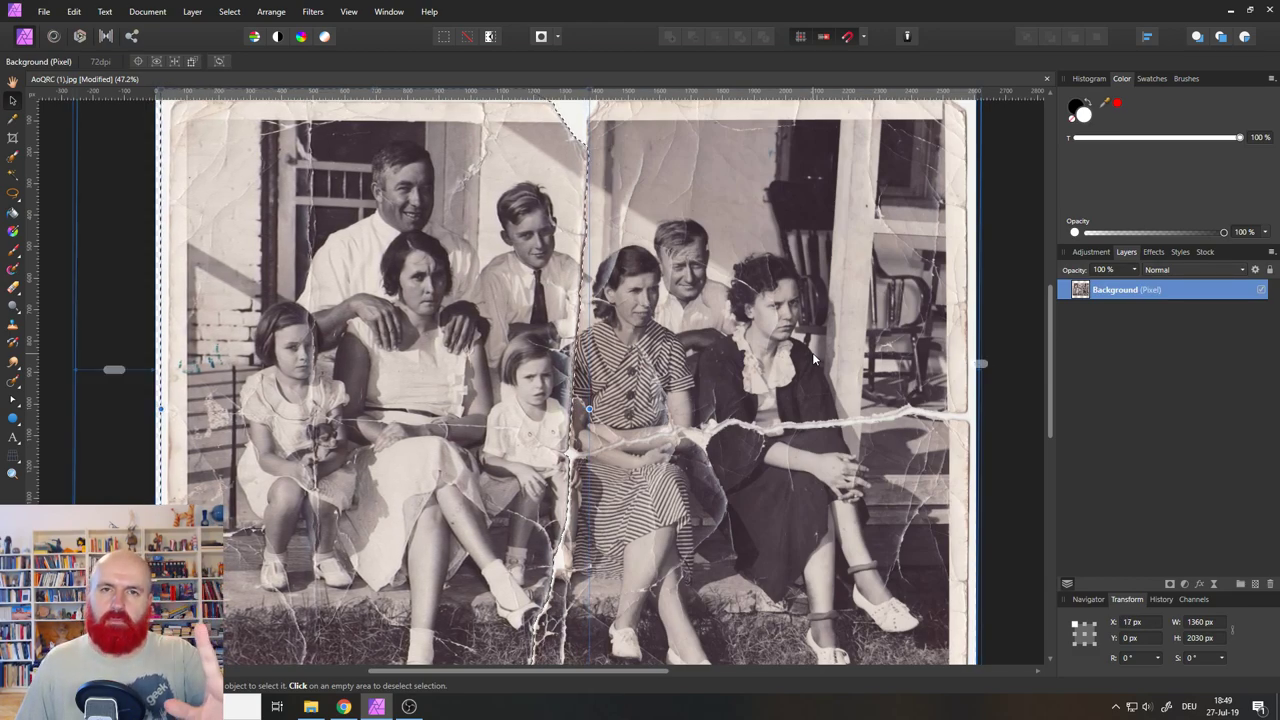
key(Right)
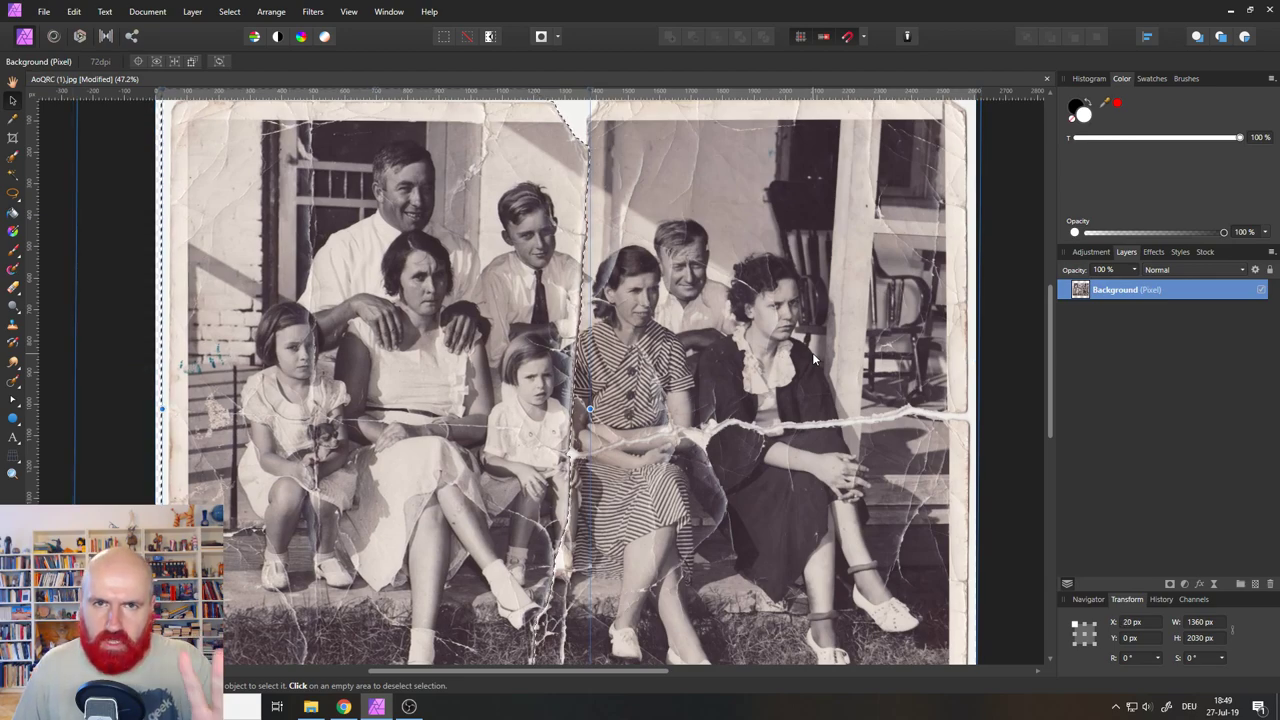
key(Right)
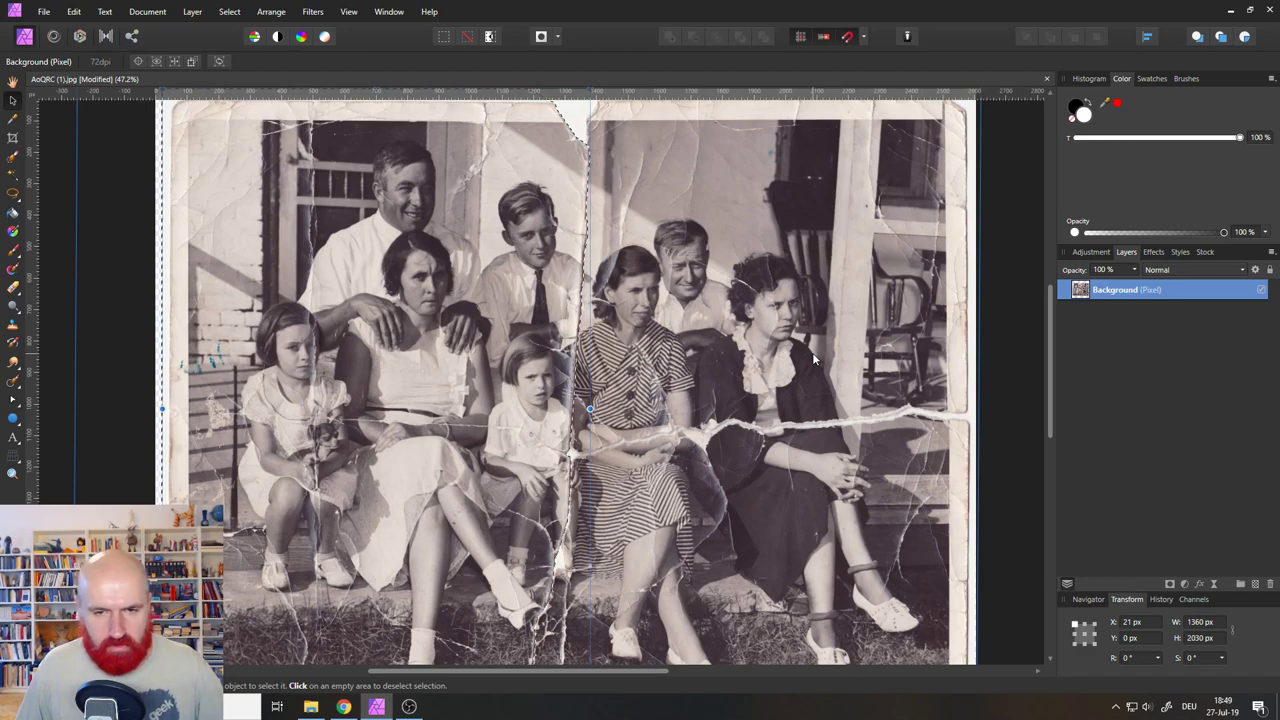
key(Right)
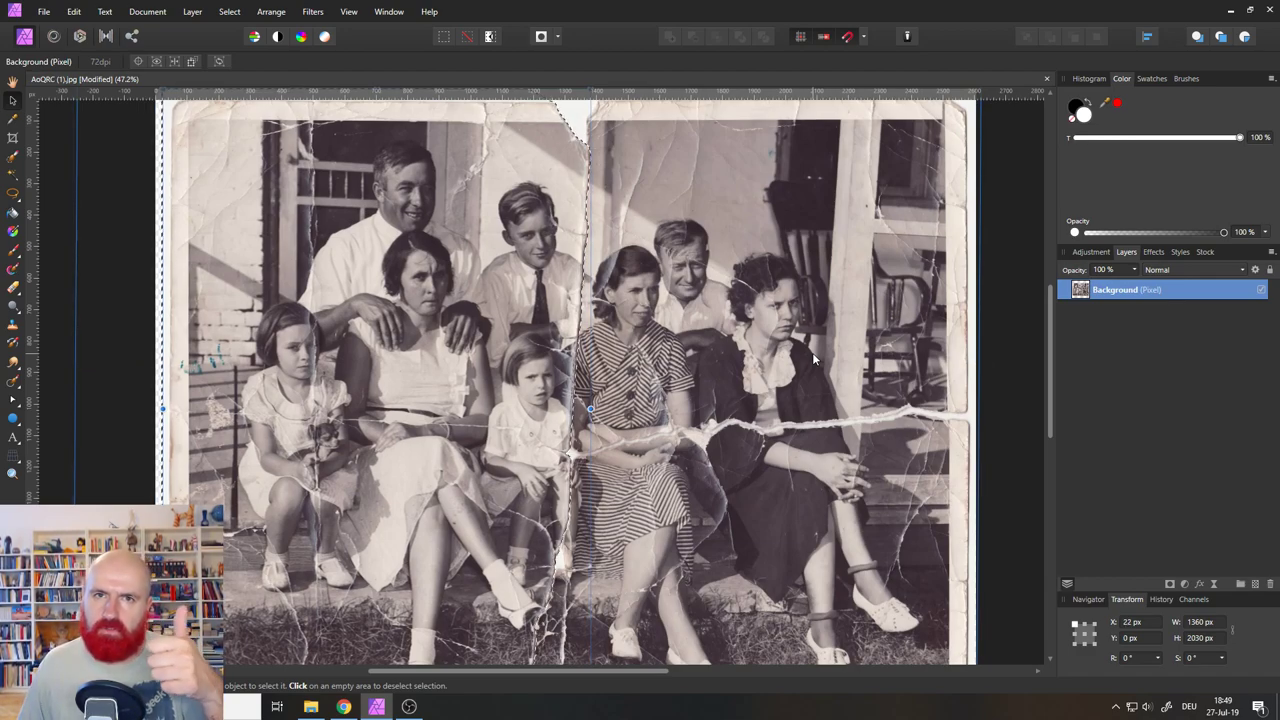
click(1270, 271)
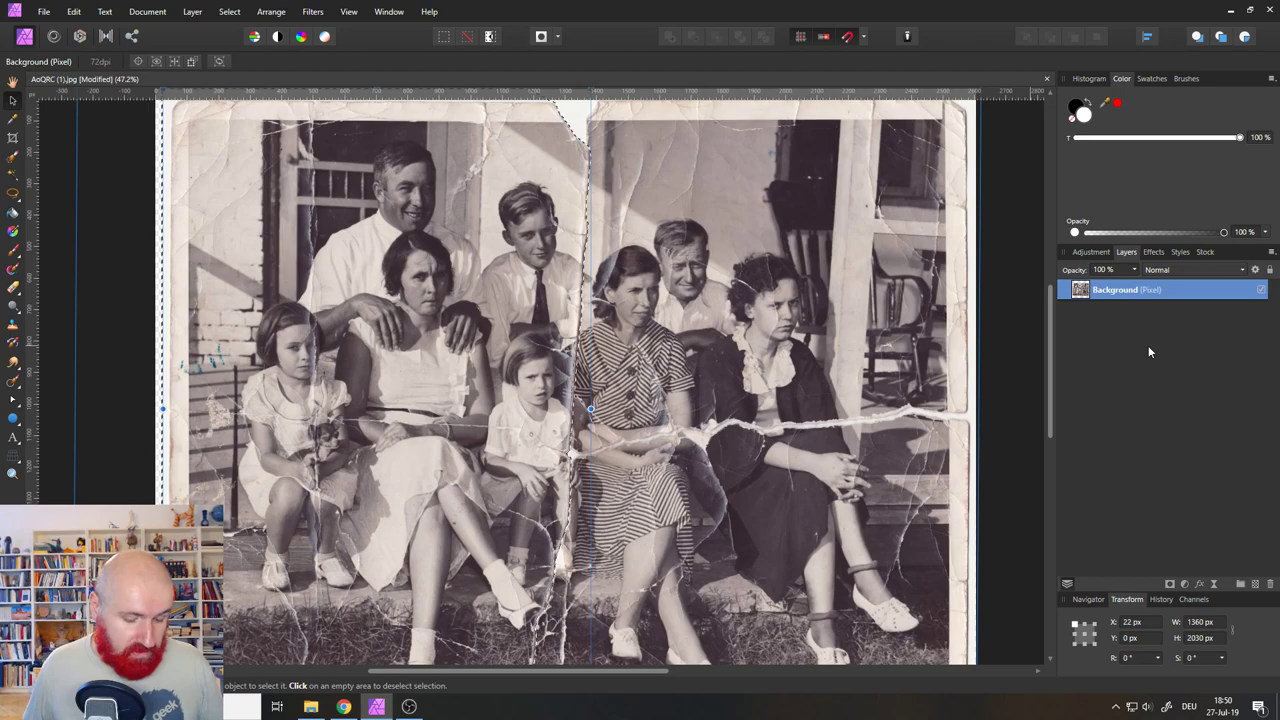
key(ctrl+d)
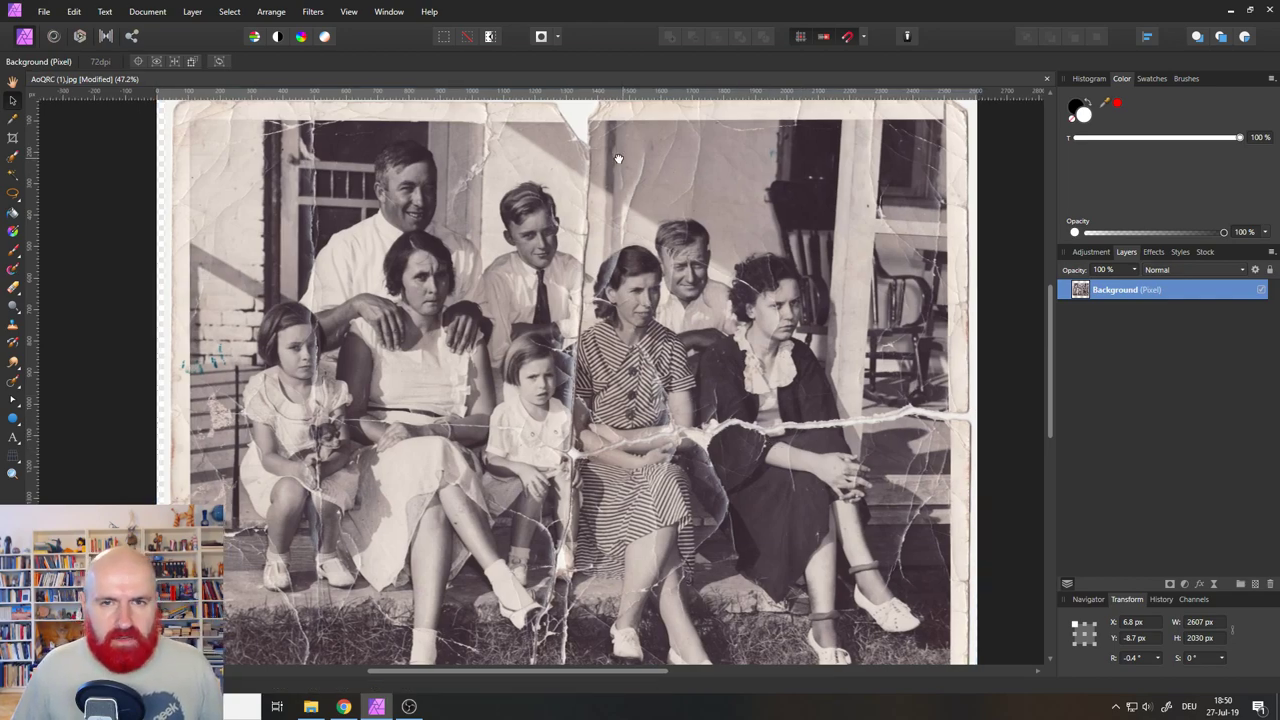
Add a new empty pixel layer above the Background layer to hold the retouching.
drag(616, 160, 582, 371)
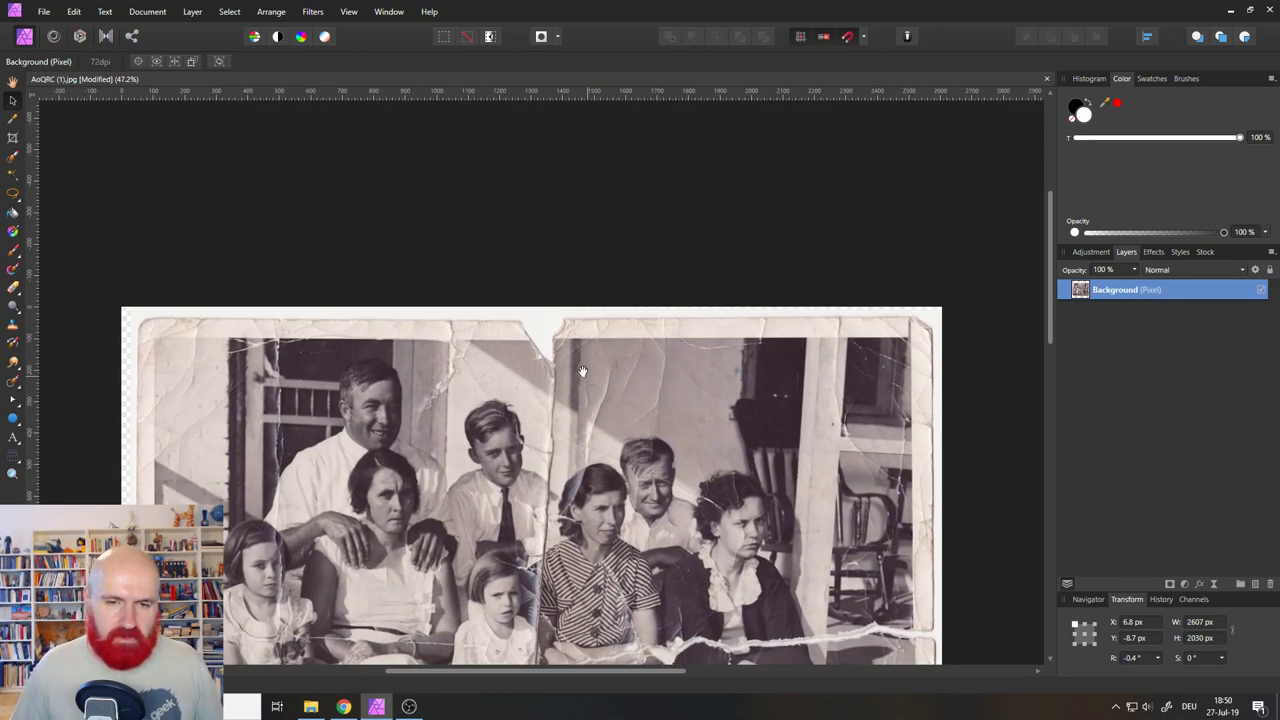
key(v)
click(12, 473)
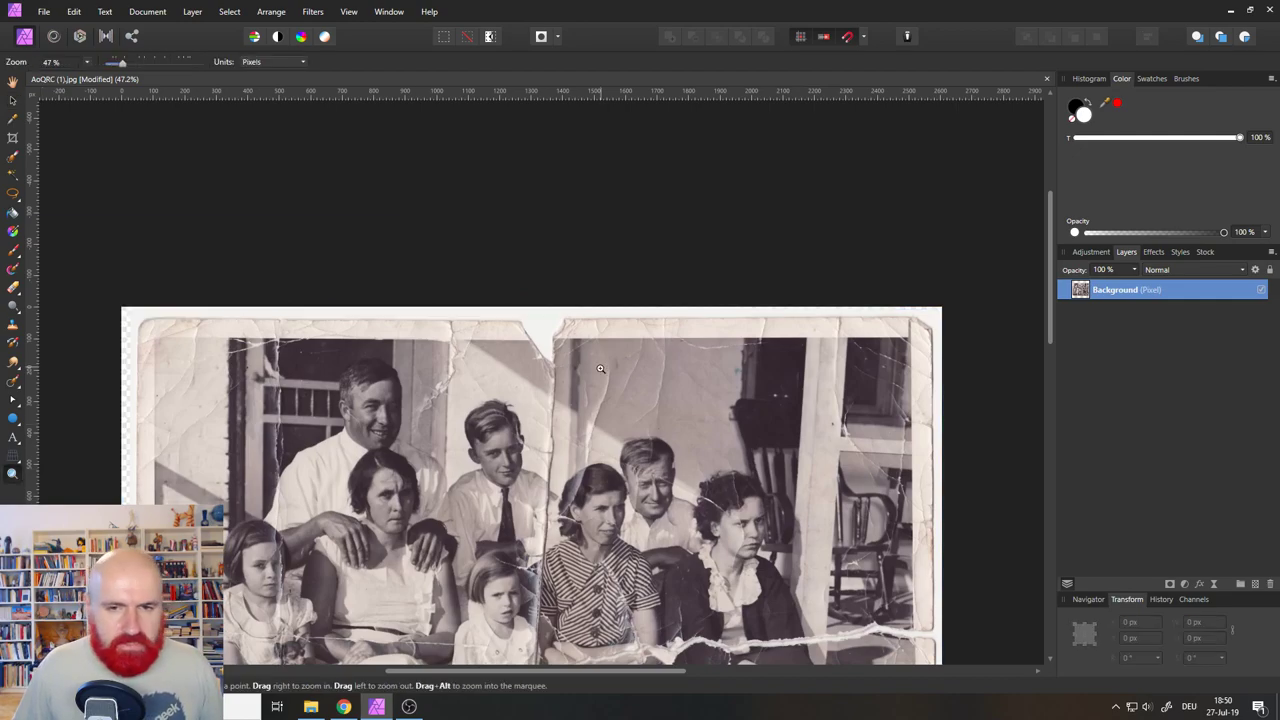
click(549, 332)
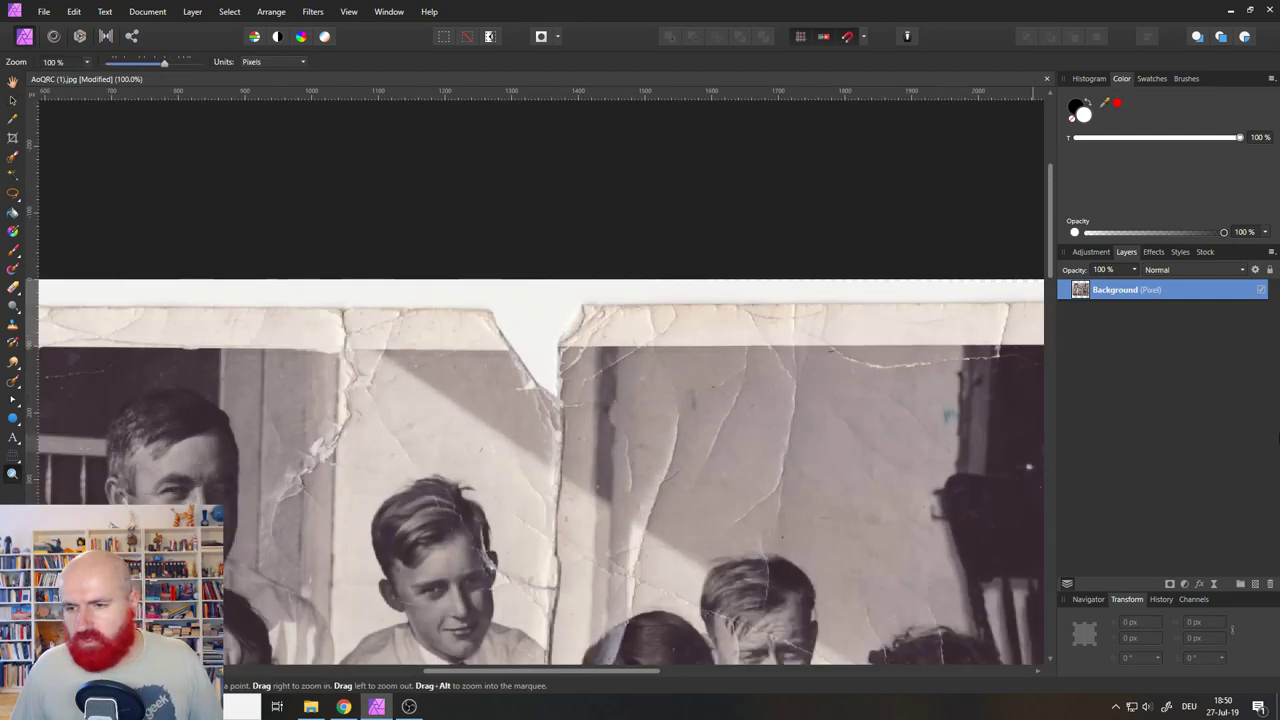
click(1256, 586)
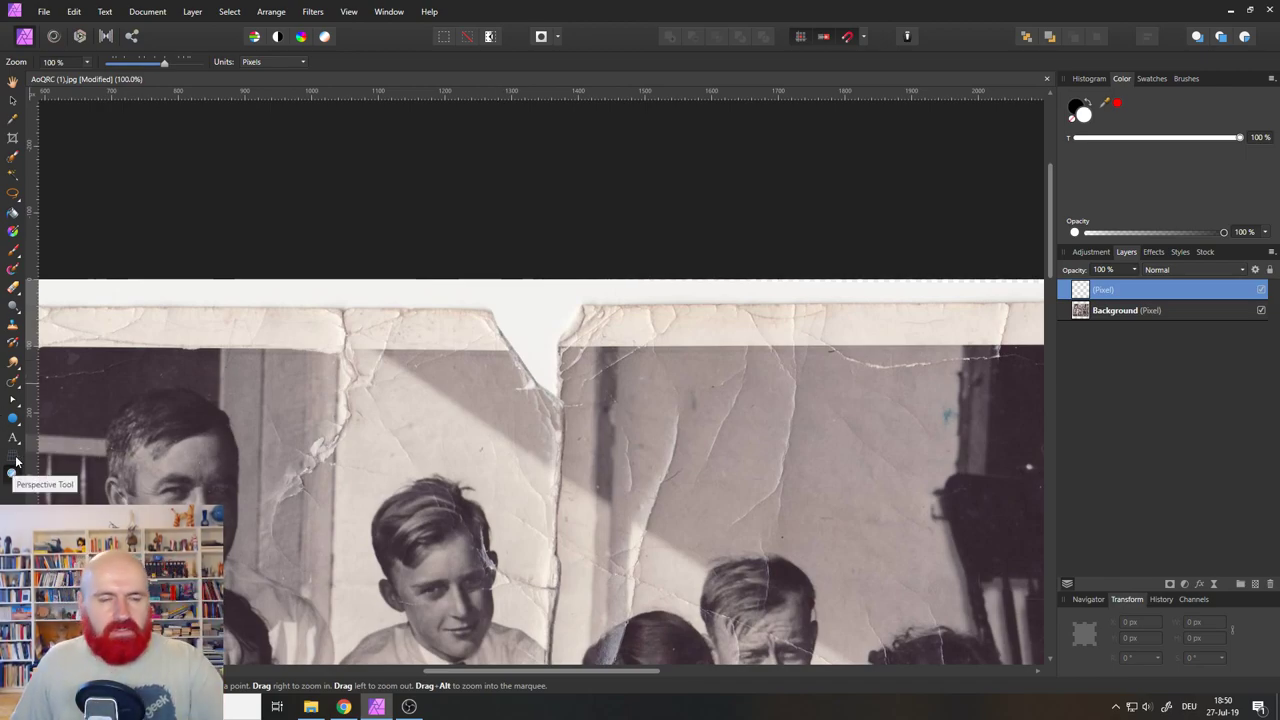
Inpaint the creases in the pale upper border of the right half, using a 20 px Inpainting Brush sampling Current Layer & Below.
click(13, 385)
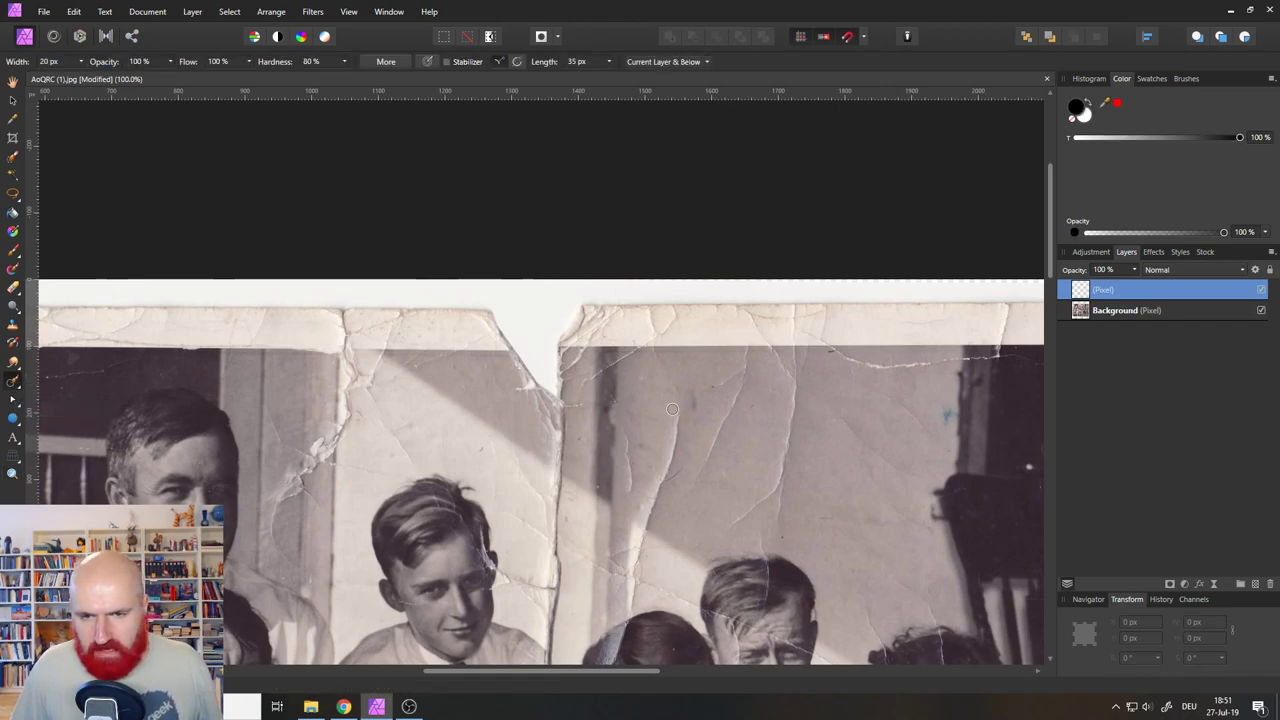
scroll(763, 346, up, 3)
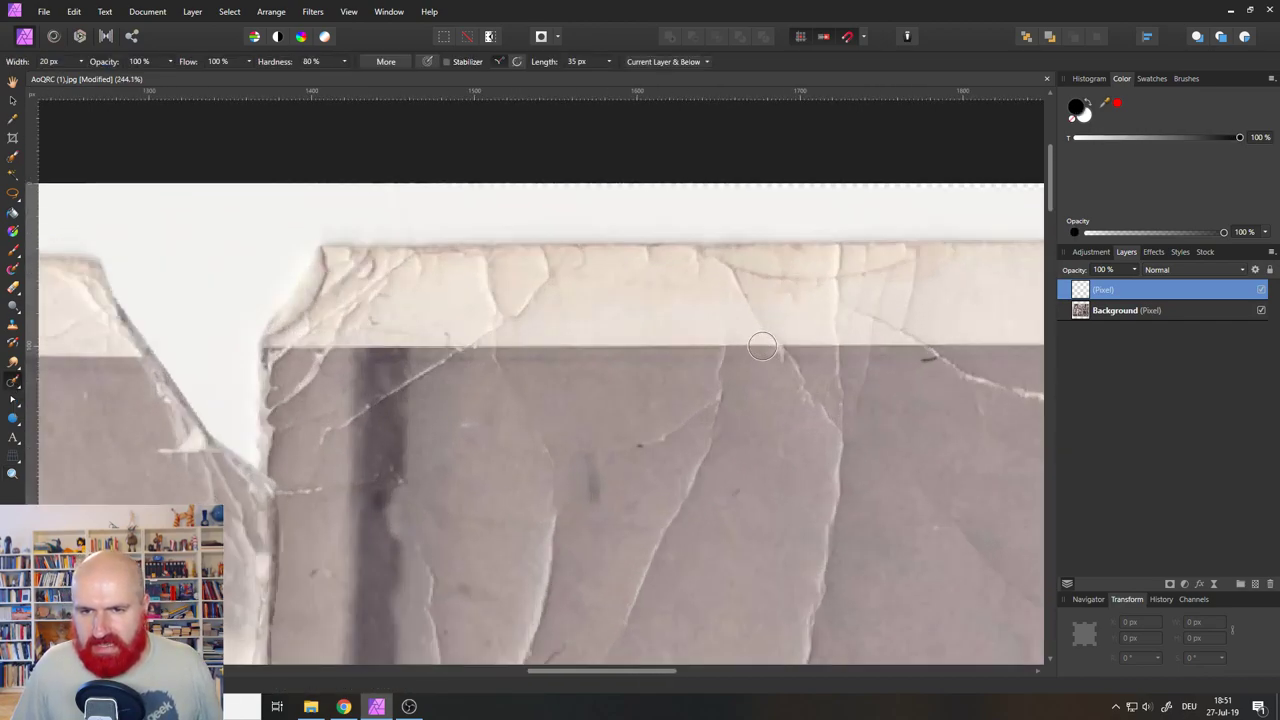
drag(786, 362, 428, 356)
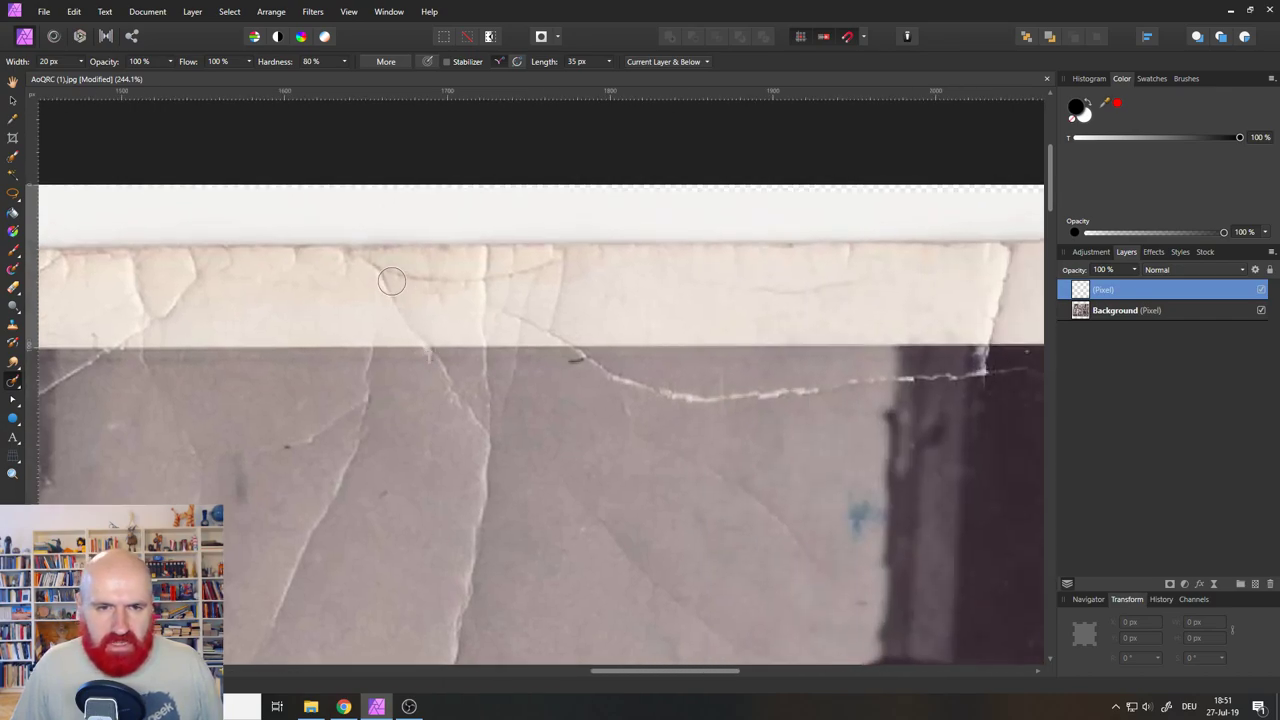
drag(367, 274, 633, 276)
drag(377, 271, 439, 336)
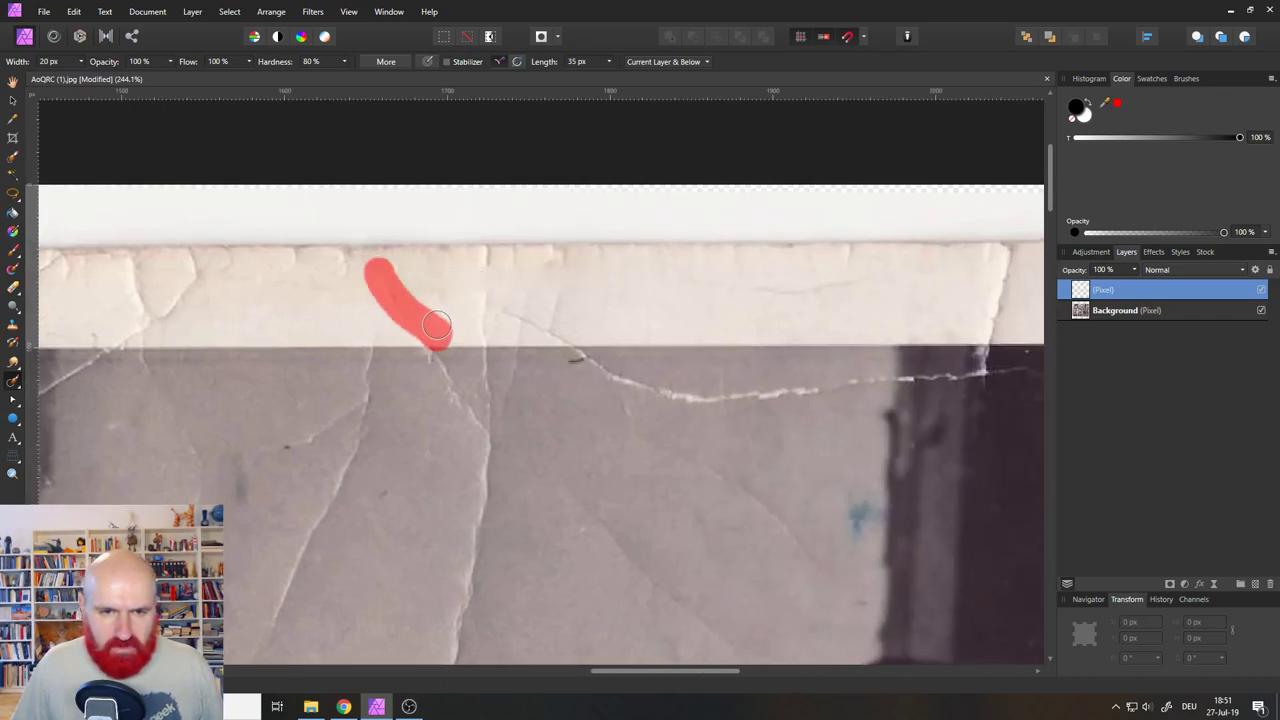
mouse_move(458, 290)
mouse_down()
mouse_move(572, 328)
mouse_move(564, 286)
mouse_up()
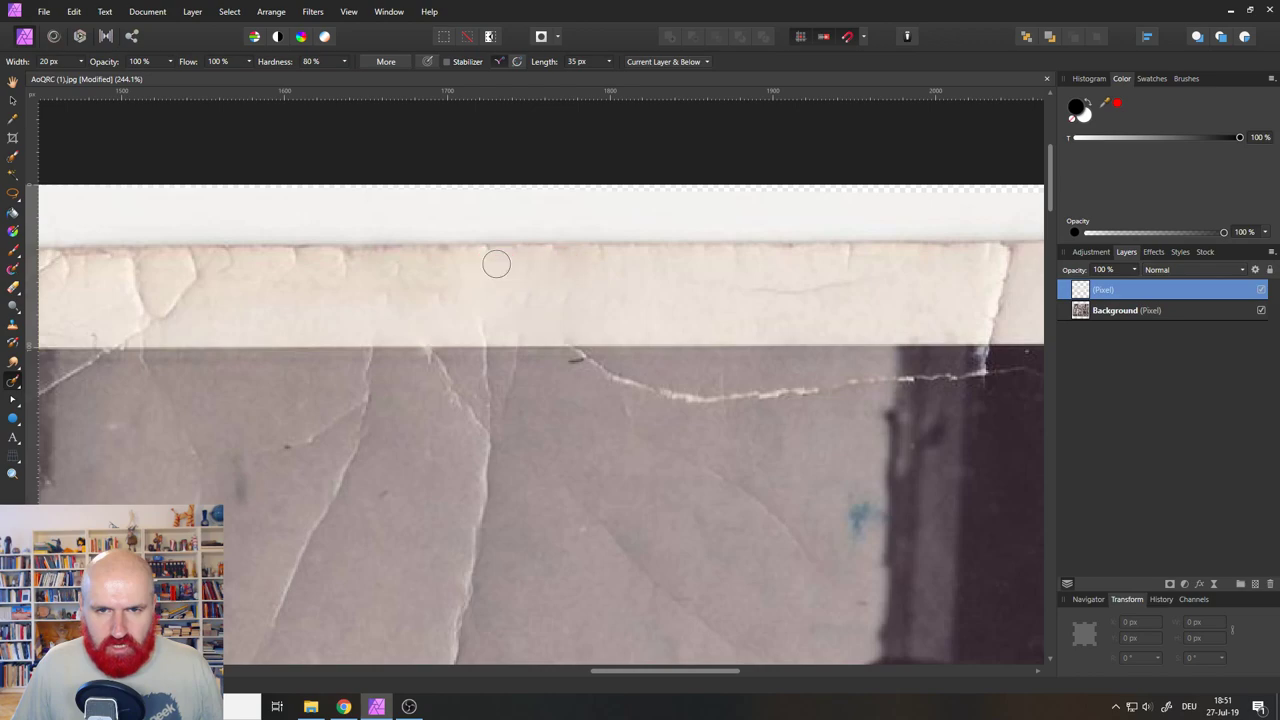
Inpaint the creases along the border's inner edge and the upper ends of the cracks in the grey wall just below it.
drag(361, 354, 660, 352)
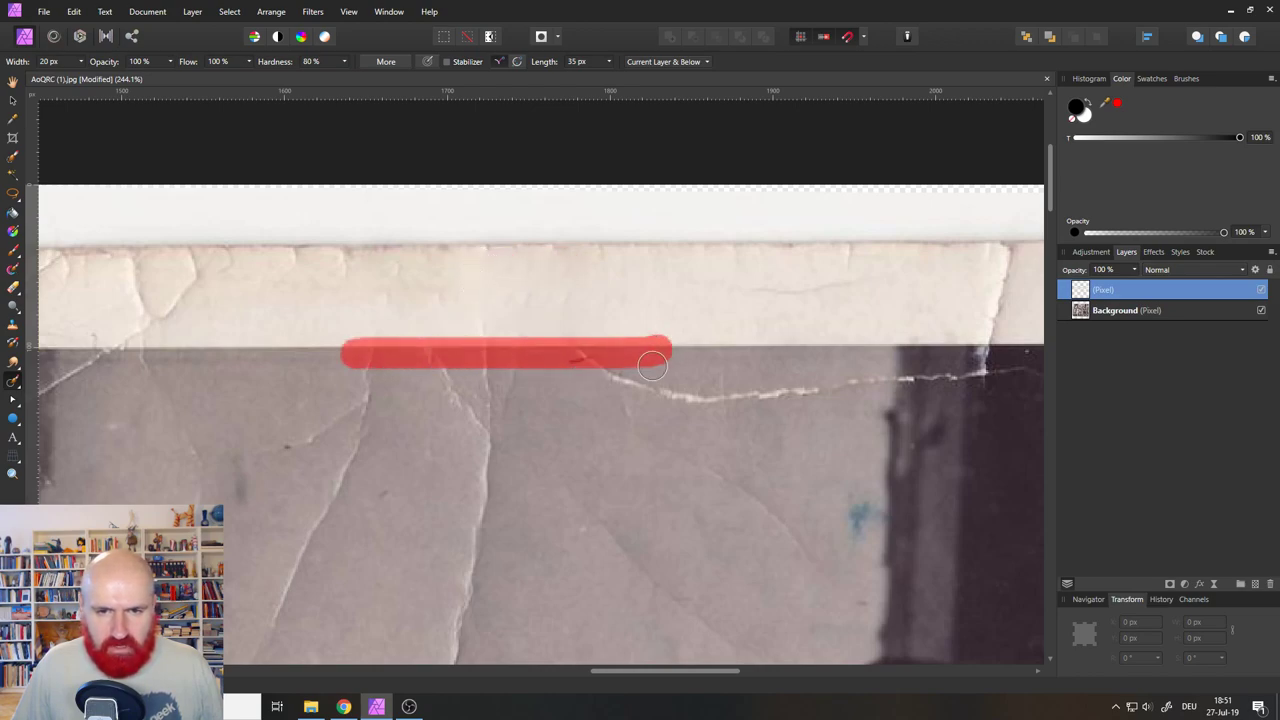
mouse_move(480, 314)
mouse_down()
mouse_move(505, 378)
mouse_move(491, 461)
mouse_up()
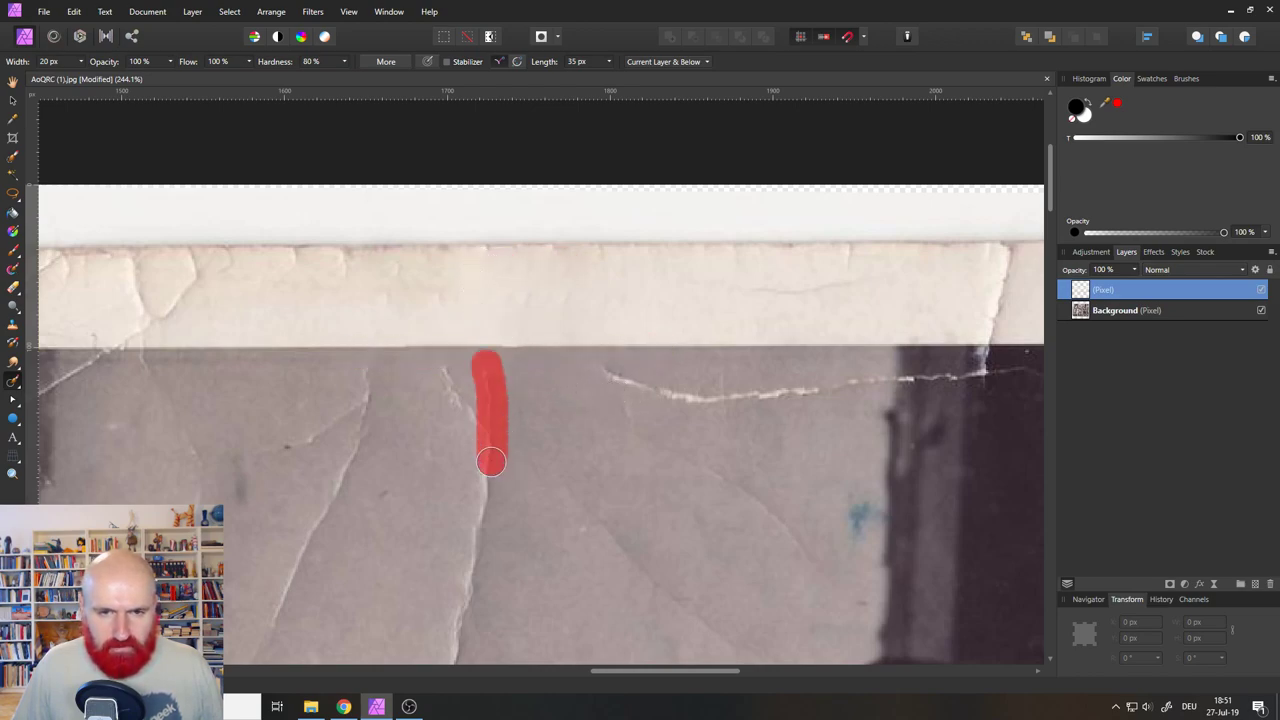
drag(441, 373, 494, 449)
mouse_move(489, 380)
mouse_down()
mouse_move(489, 451)
mouse_move(505, 470)
mouse_up()
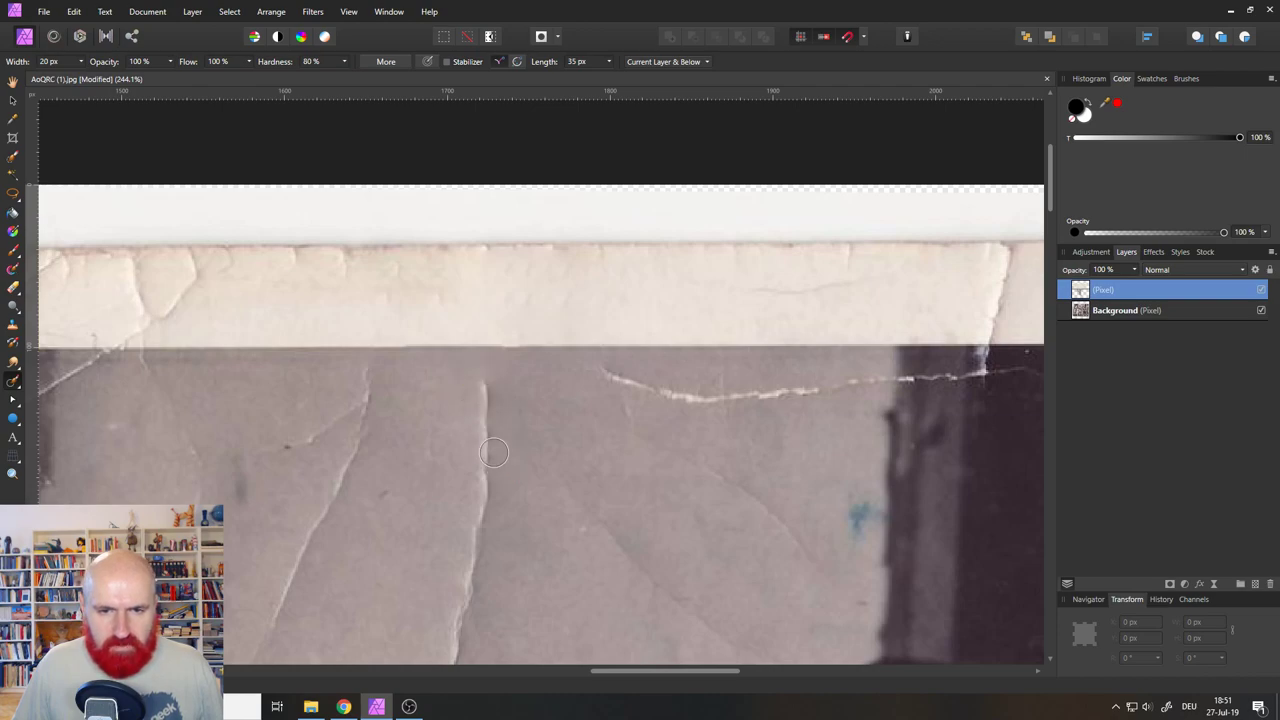
mouse_move(519, 399)
mouse_down()
mouse_move(460, 391)
mouse_move(468, 512)
mouse_up()
mouse_move(377, 374)
mouse_down()
mouse_move(348, 485)
mouse_move(321, 430)
mouse_move(282, 458)
mouse_up()
mouse_move(366, 412)
mouse_down()
mouse_move(356, 468)
mouse_move(392, 522)
mouse_up()
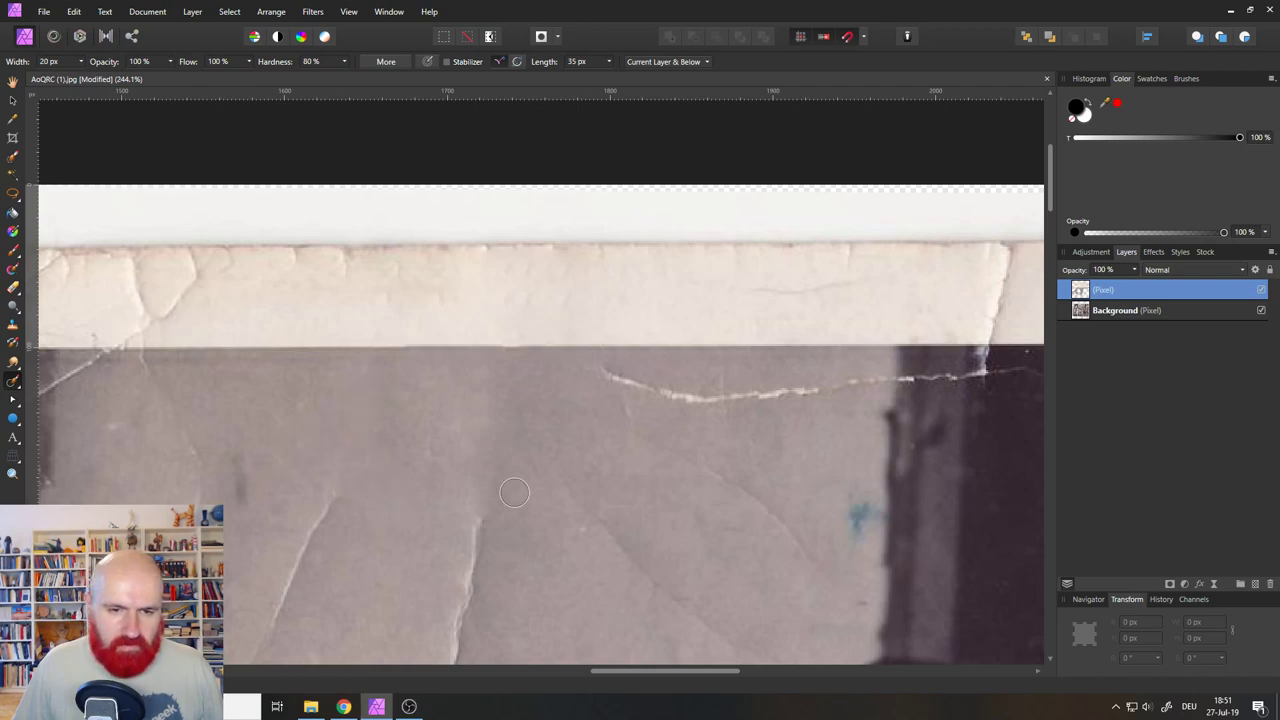
Inpaint the long horizontal crack, the blue stain, the diagonal creases and more of the two vertical cracks on the grey wall.
mouse_move(598, 370)
mouse_down()
mouse_move(646, 389)
mouse_move(835, 385)
mouse_up()
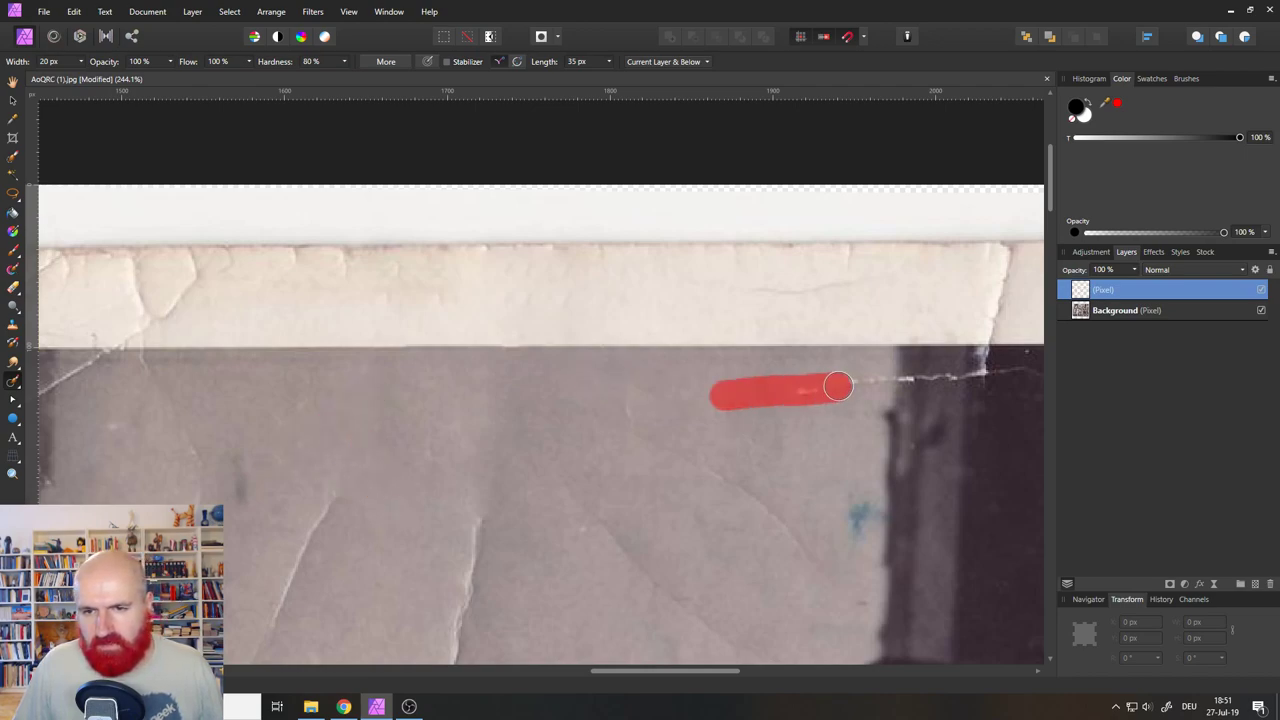
mouse_move(822, 476)
mouse_down()
mouse_move(838, 545)
mouse_move(846, 530)
mouse_up()
mouse_move(825, 582)
mouse_down()
mouse_move(778, 520)
mouse_move(645, 415)
mouse_up()
mouse_move(688, 600)
mouse_down()
mouse_move(580, 496)
mouse_move(536, 465)
mouse_up()
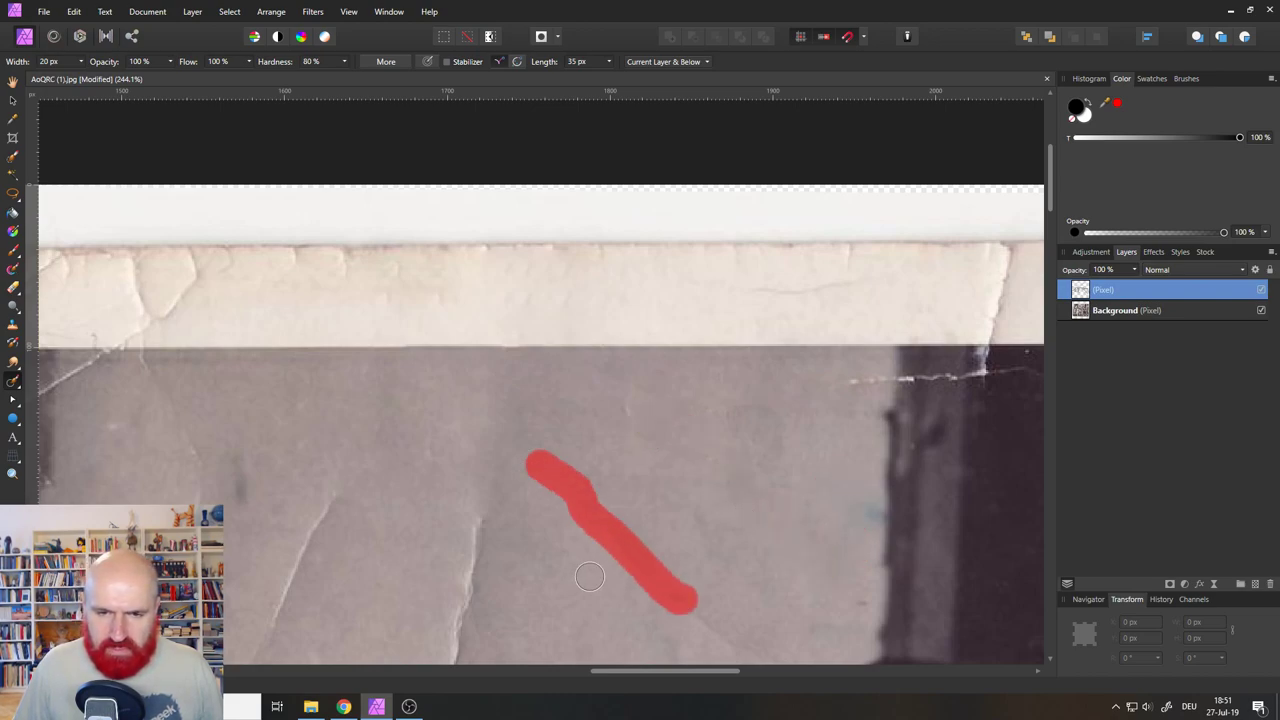
drag(560, 528, 598, 528)
drag(488, 502, 470, 588)
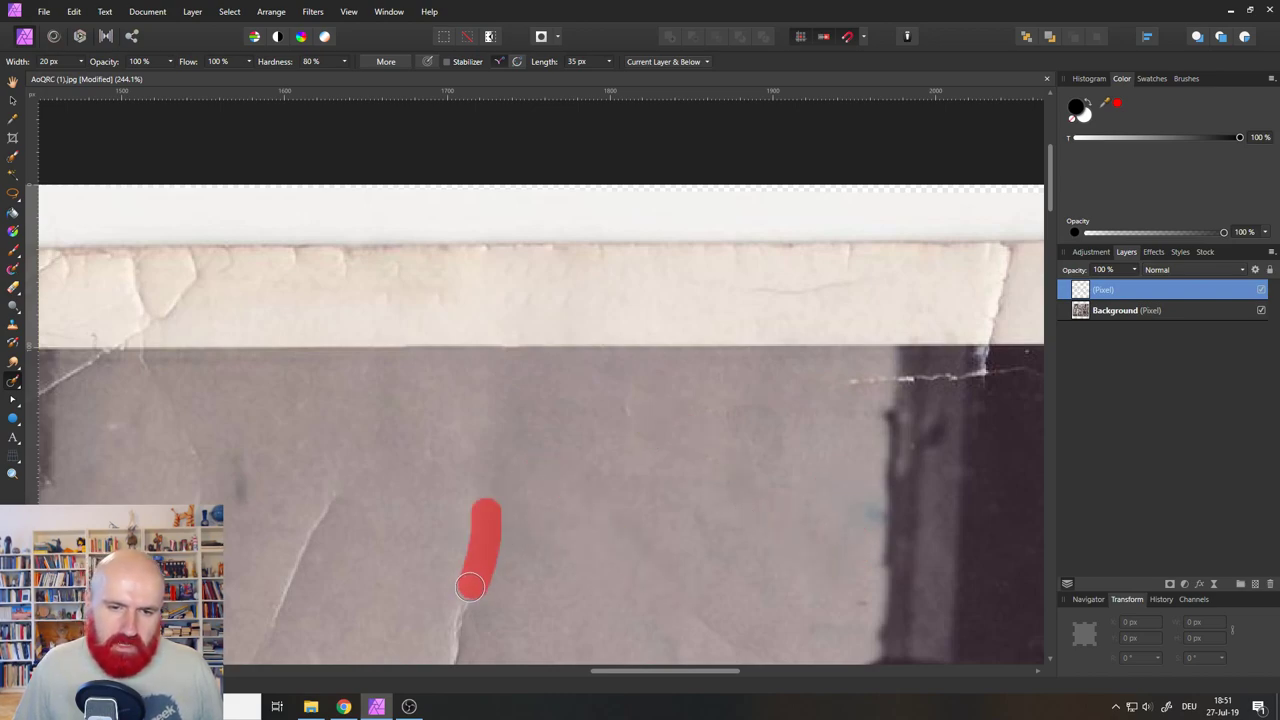
drag(470, 532, 456, 580)
drag(313, 528, 340, 486)
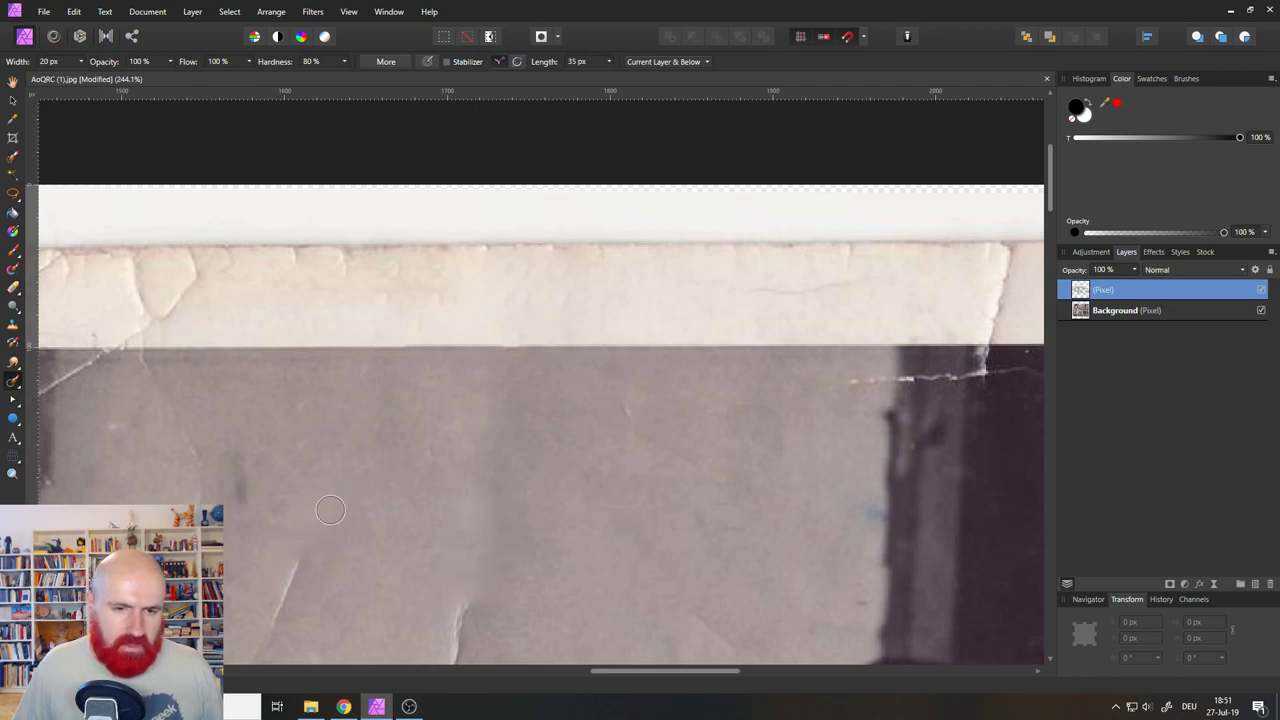
Touch up the remaining marks in the pale upper border and along its inner edge with the Inpainting Brush.
click(289, 265)
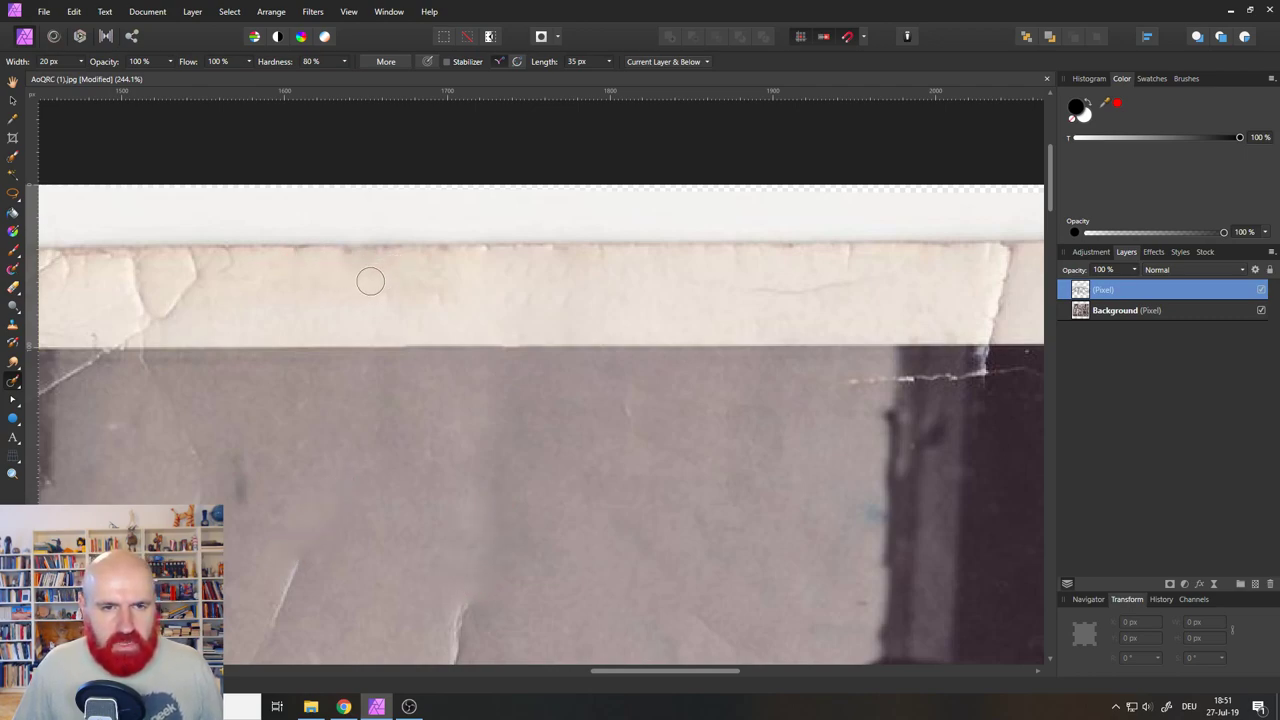
drag(353, 288, 584, 272)
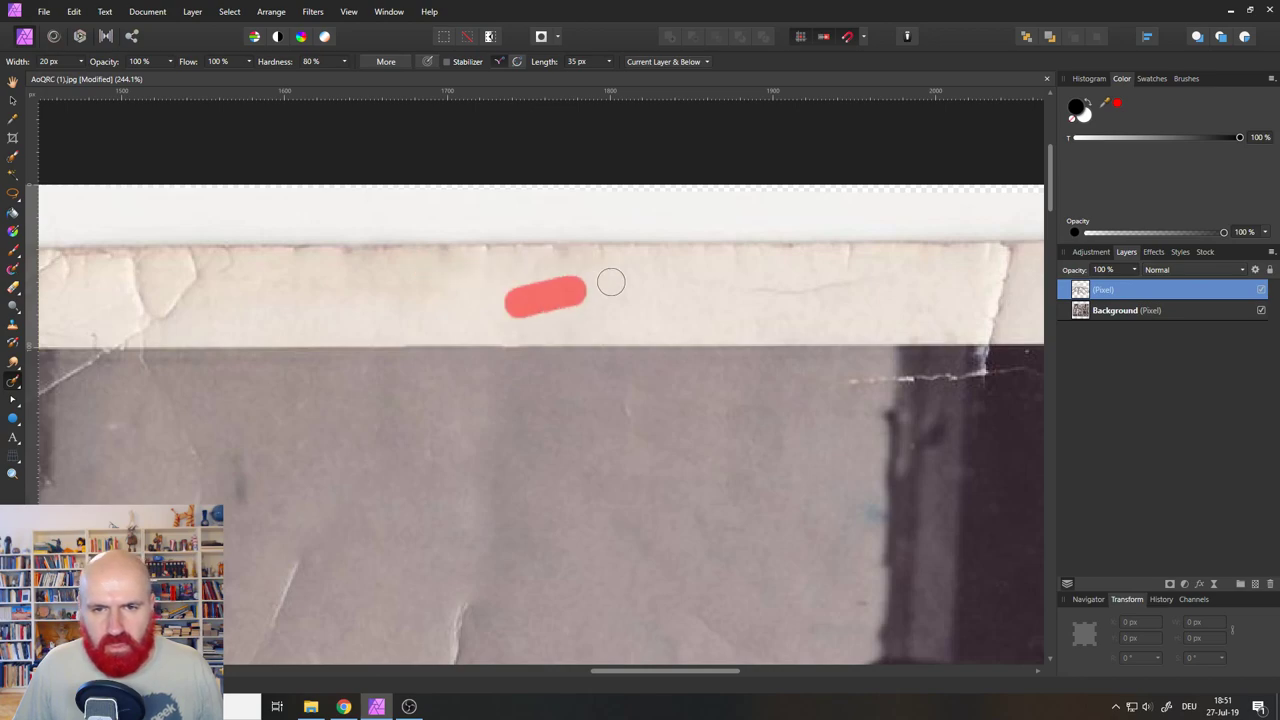
mouse_move(486, 357)
mouse_down()
mouse_move(786, 320)
mouse_move(506, 314)
mouse_move(654, 309)
mouse_move(799, 345)
mouse_up()
scroll(737, 331, down, 1)
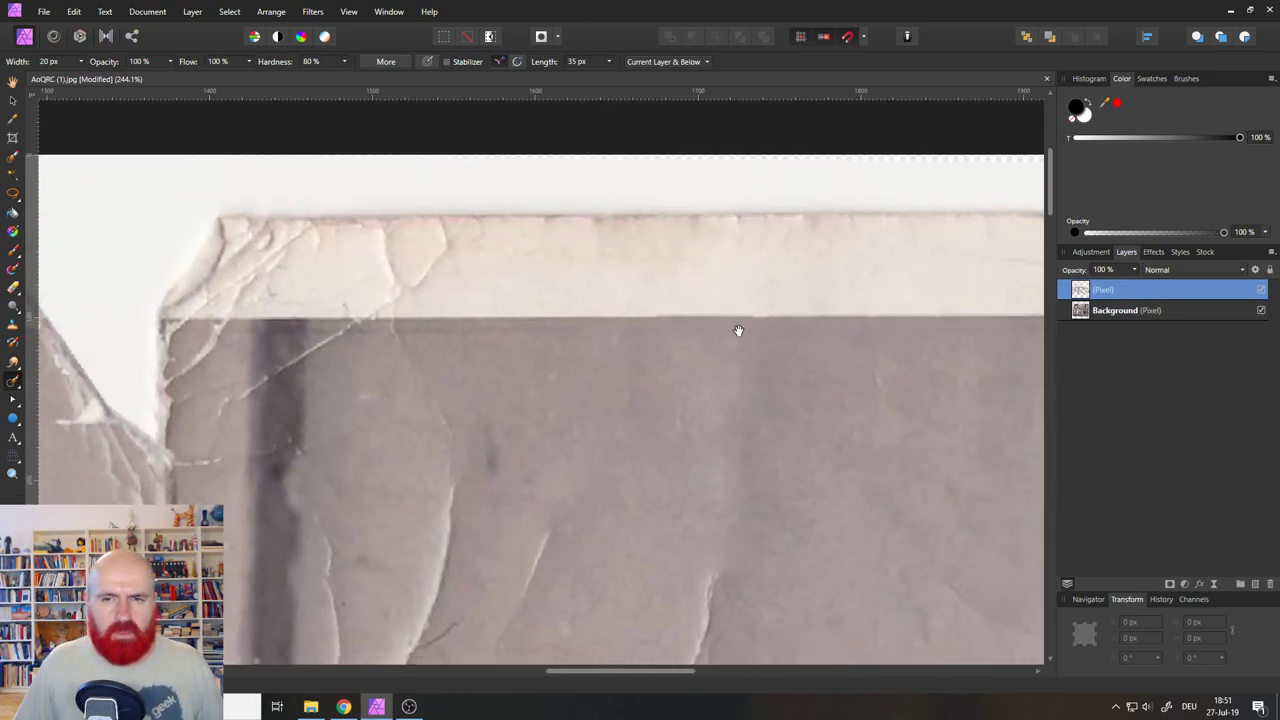
scroll(706, 335, down, 1)
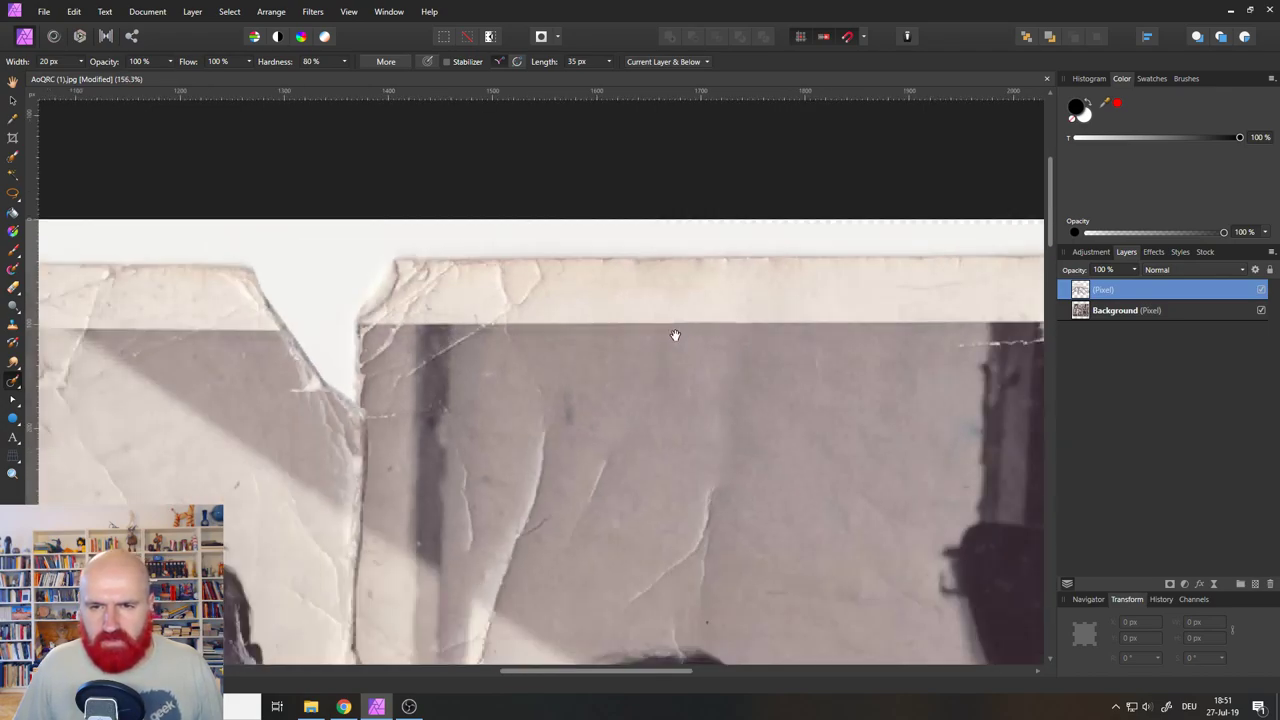
drag(675, 335, 612, 360)
drag(680, 385, 662, 468)
key(ctrl+z)
drag(660, 414, 637, 478)
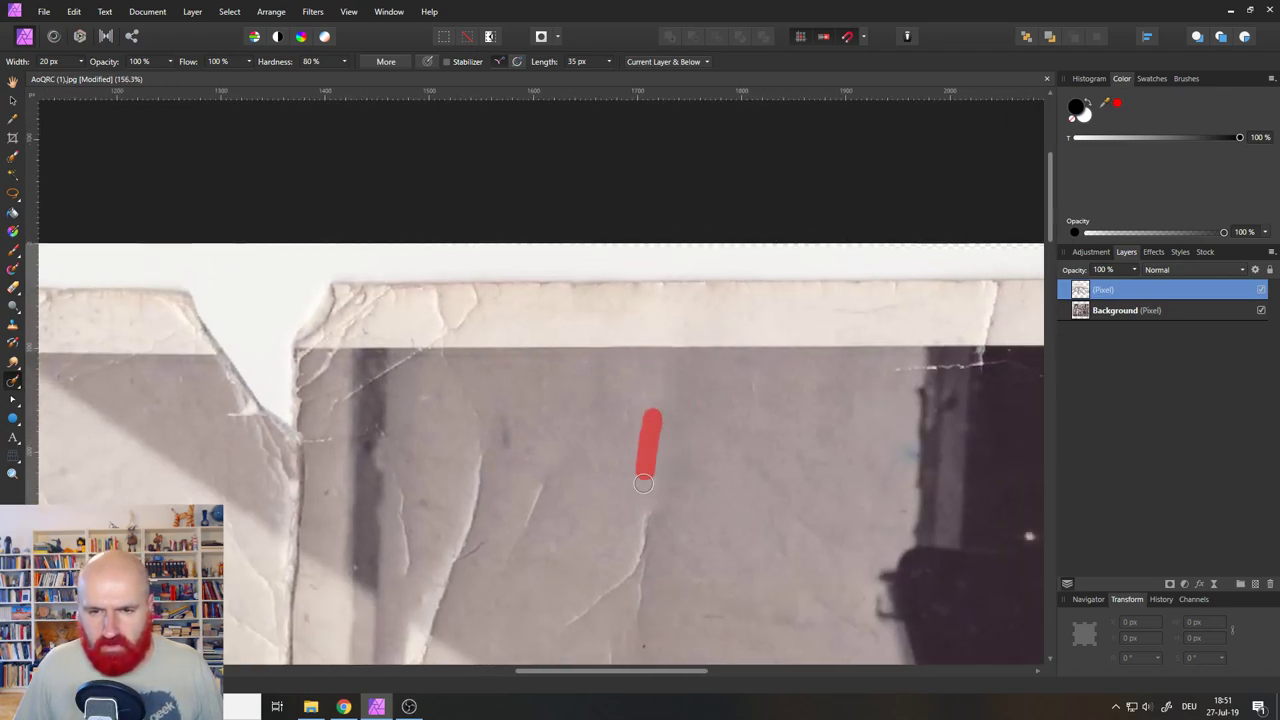
key(ctrl+z)
drag(707, 432, 707, 486)
key(ctrl+z)
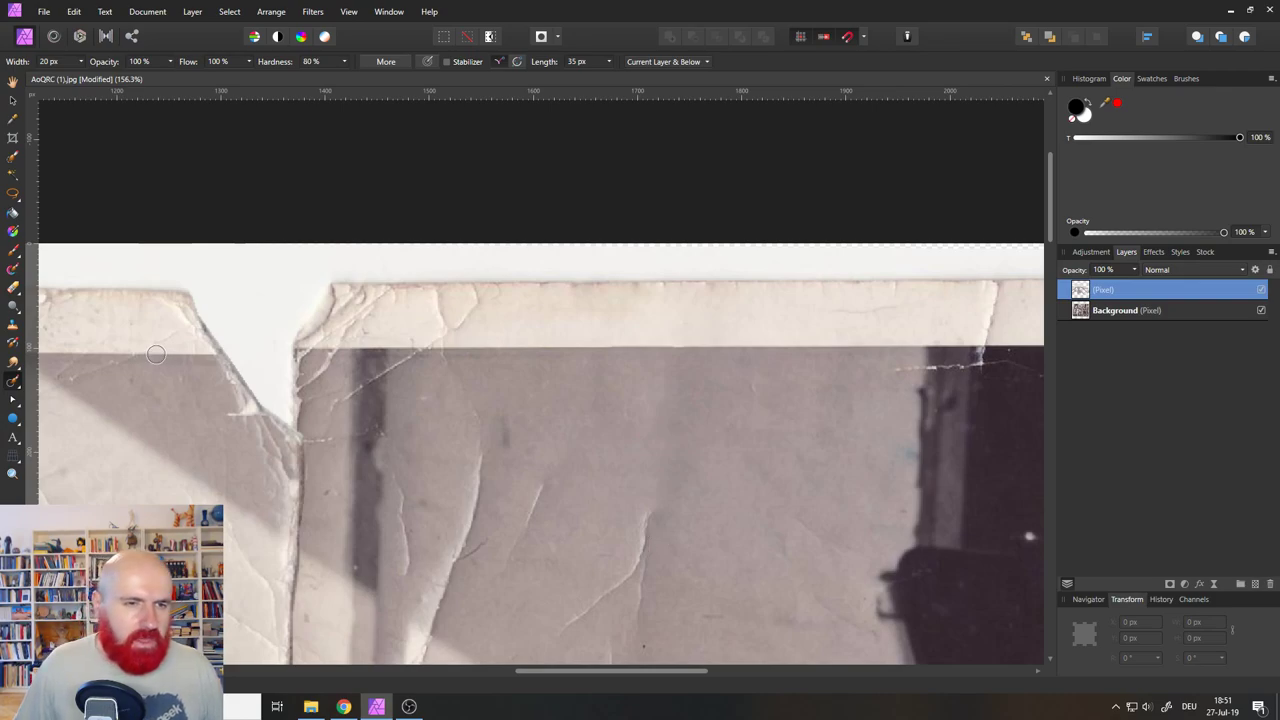
Fill the missing notch in the upper border at the vertical tear by cloning intact border with a soft 399 px Clone Brush.
click(13, 325)
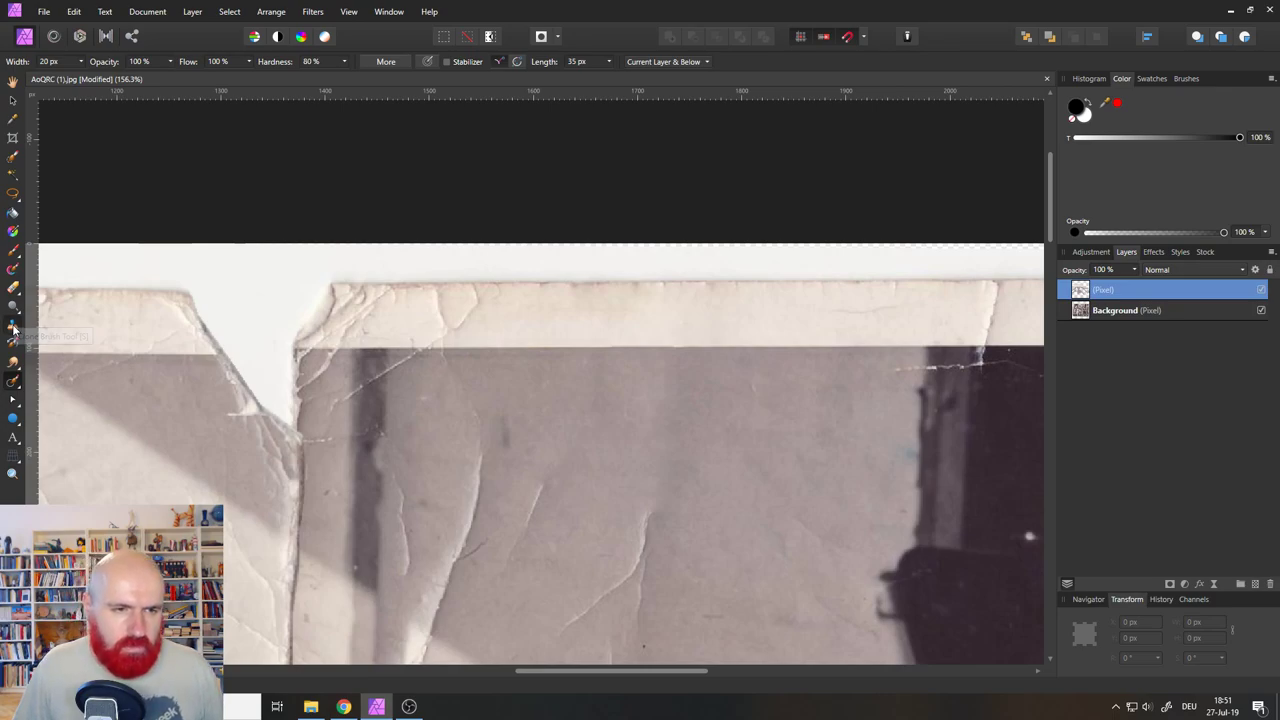
alt+click(271, 300)
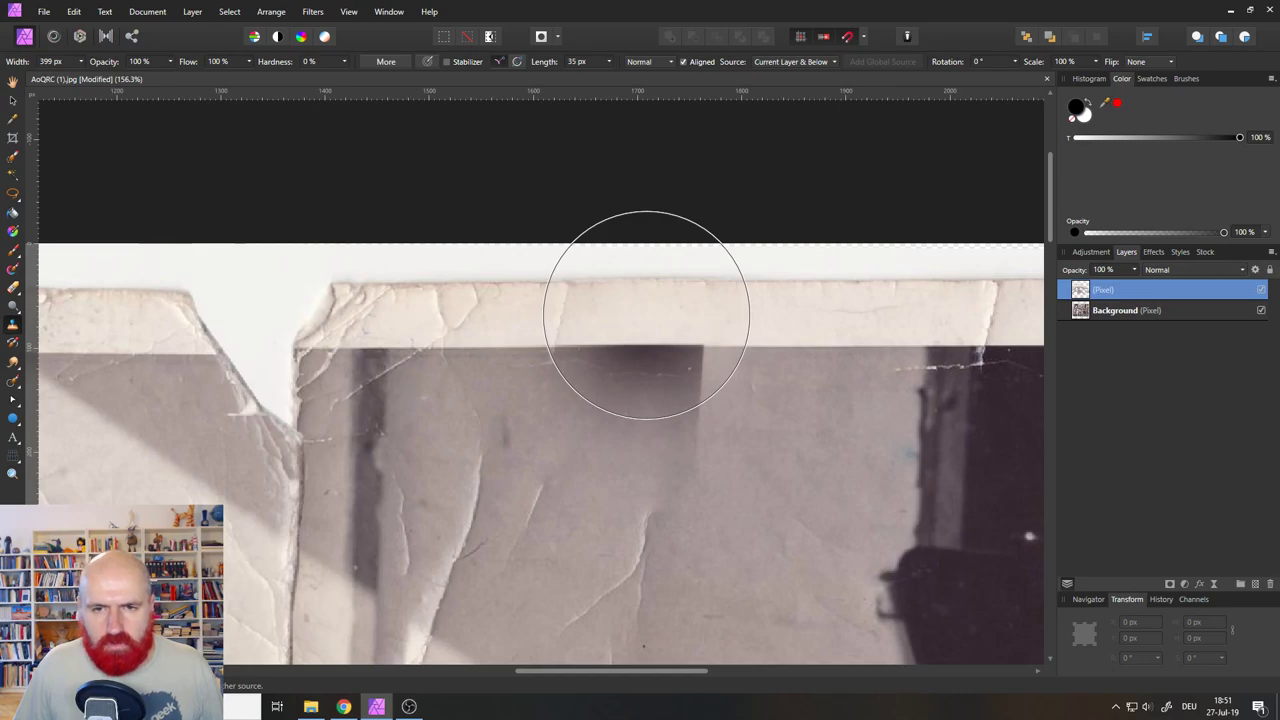
click(646, 315)
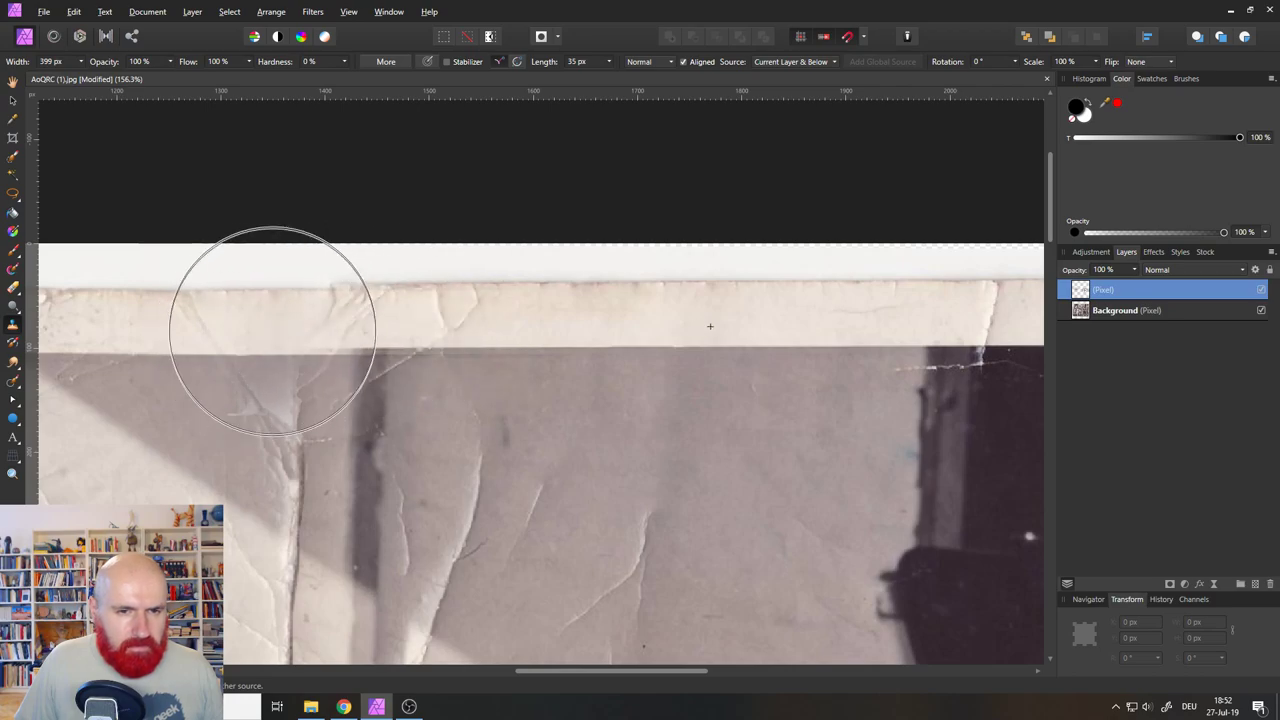
click(270, 334)
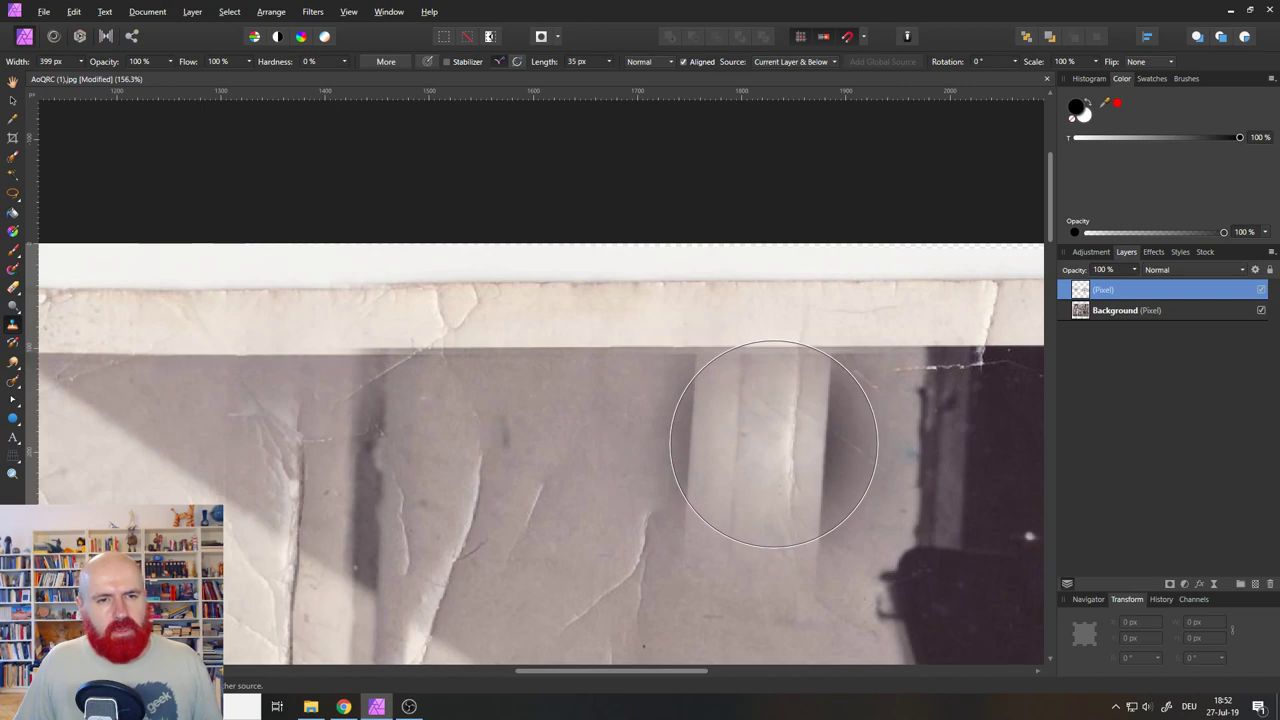
key(ctrl+z)
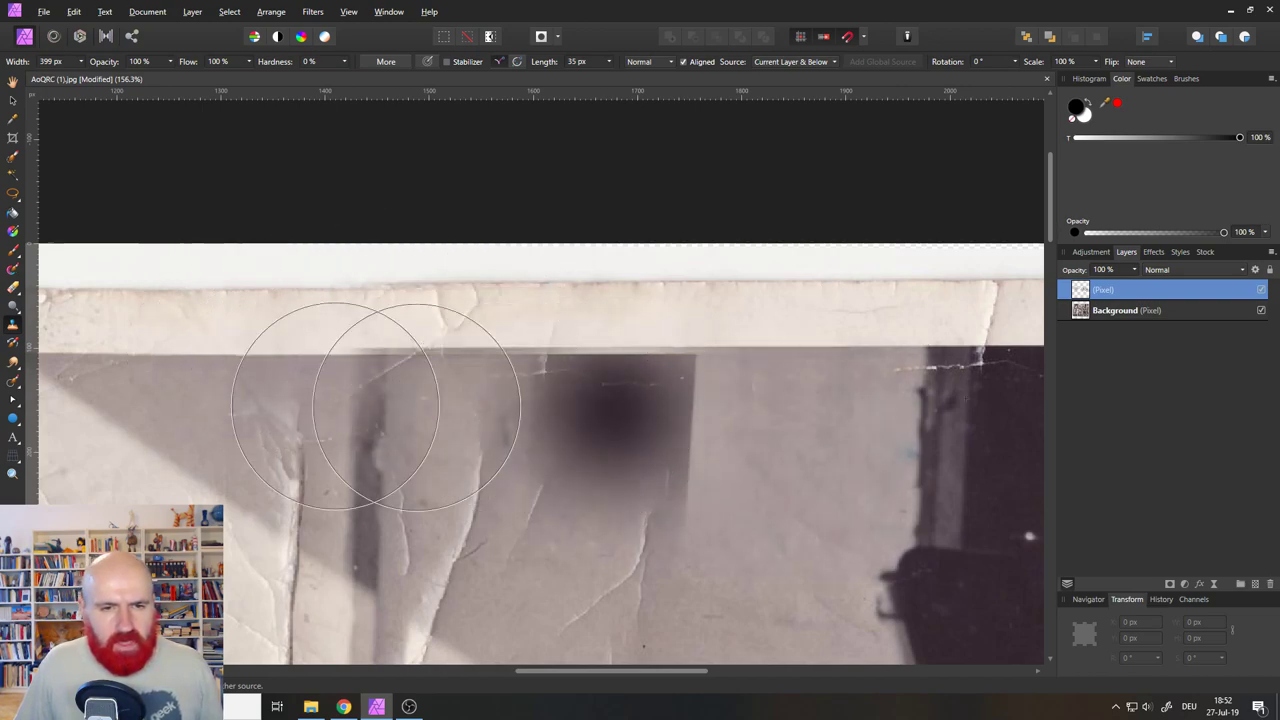
Try to even out the step in the upper border's outer edge above the diagonal crack with a 20 px Inpainting Brush.
click(14, 381)
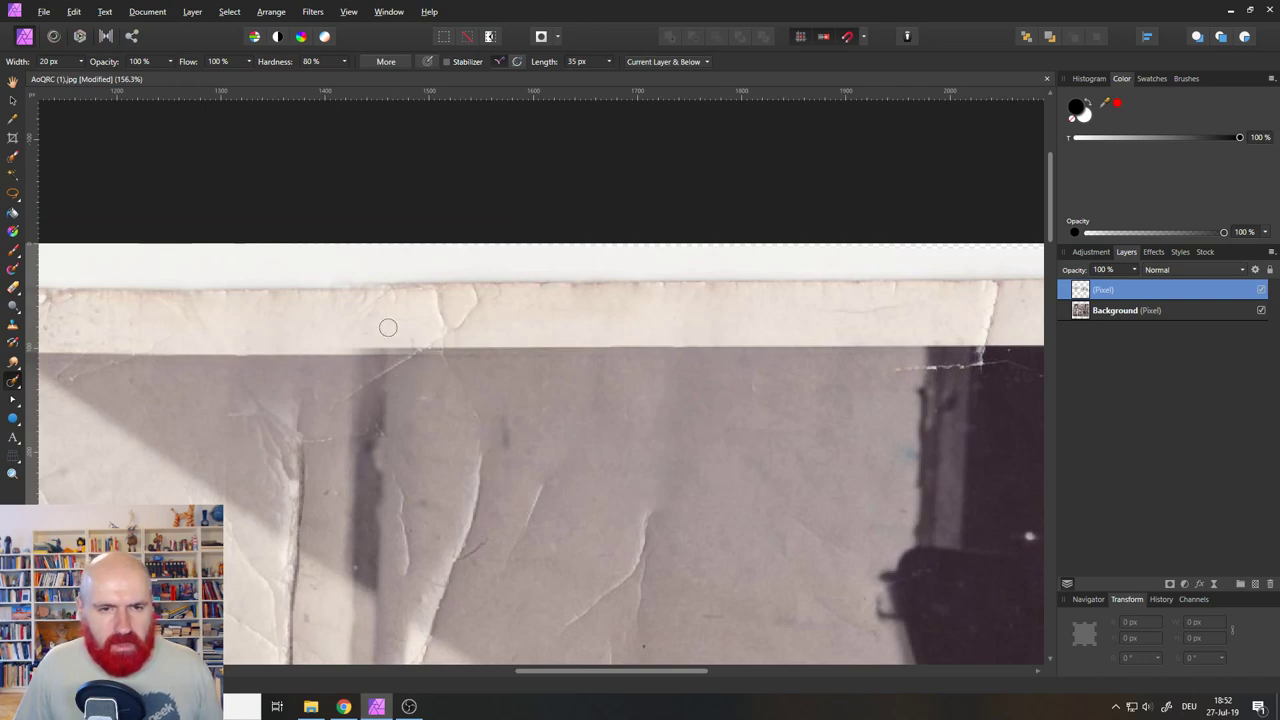
drag(378, 288, 326, 302)
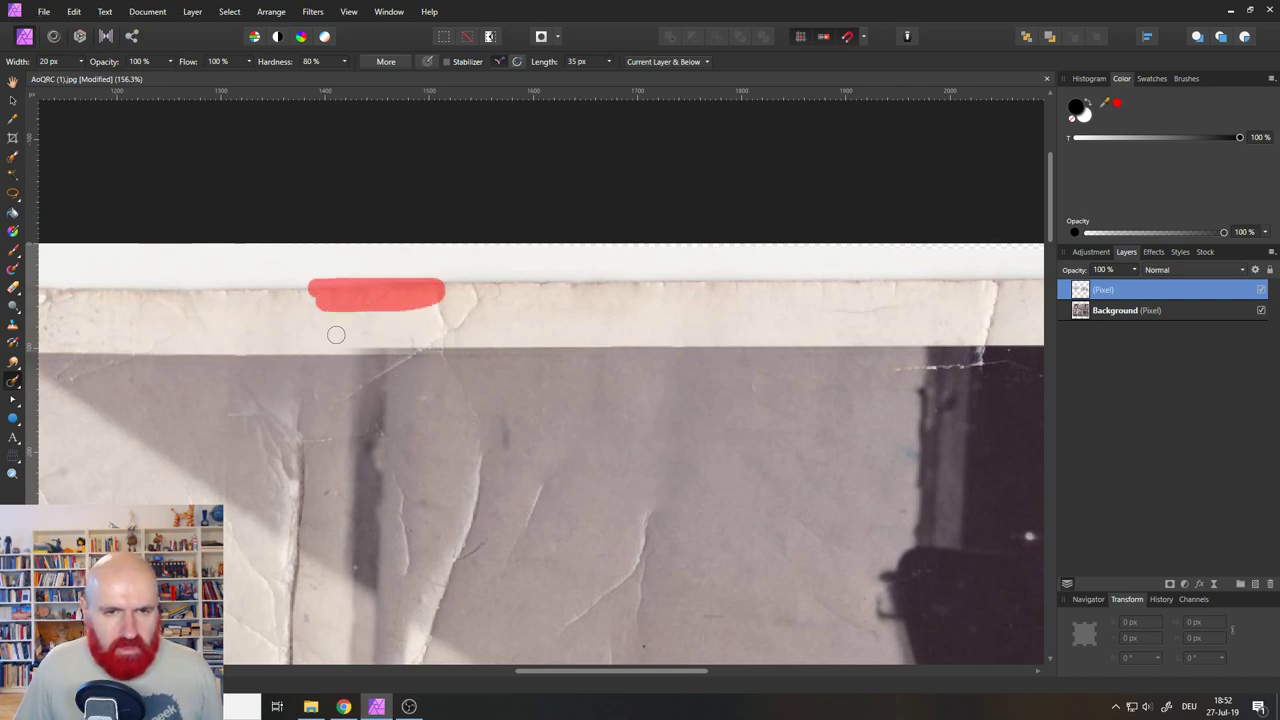
drag(454, 286, 351, 286)
drag(482, 286, 371, 288)
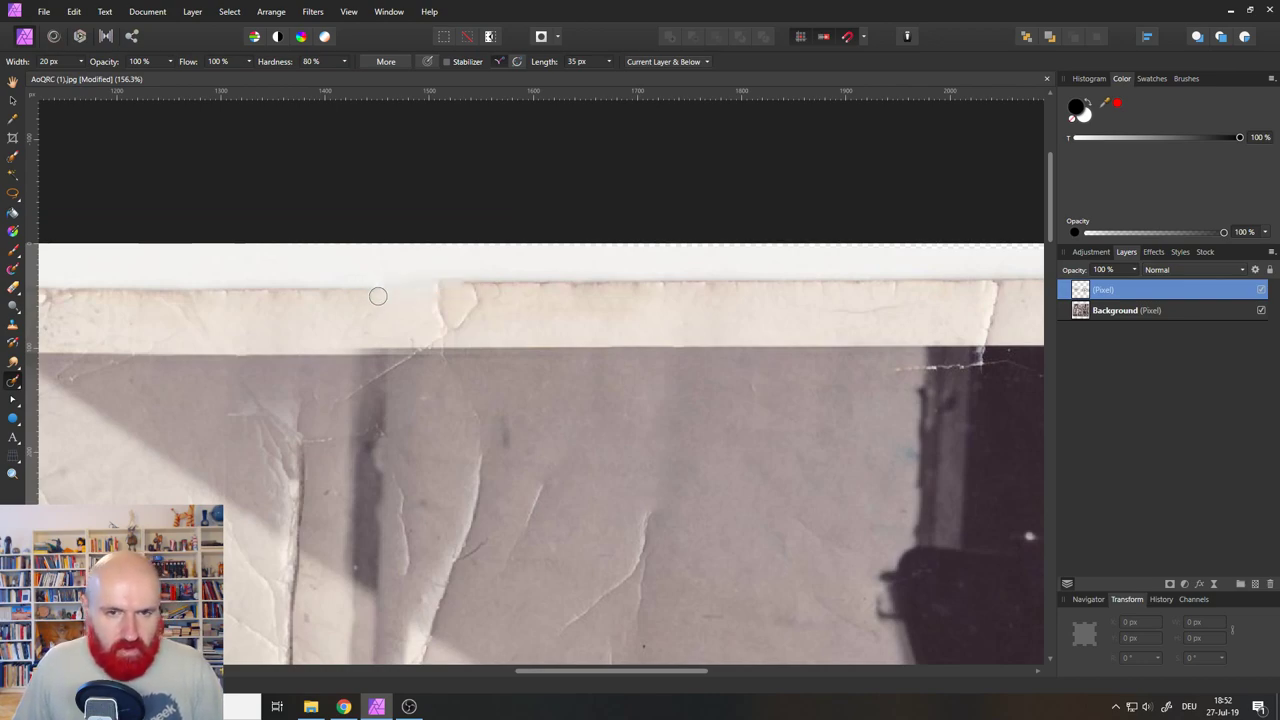
key(ctrl+z)
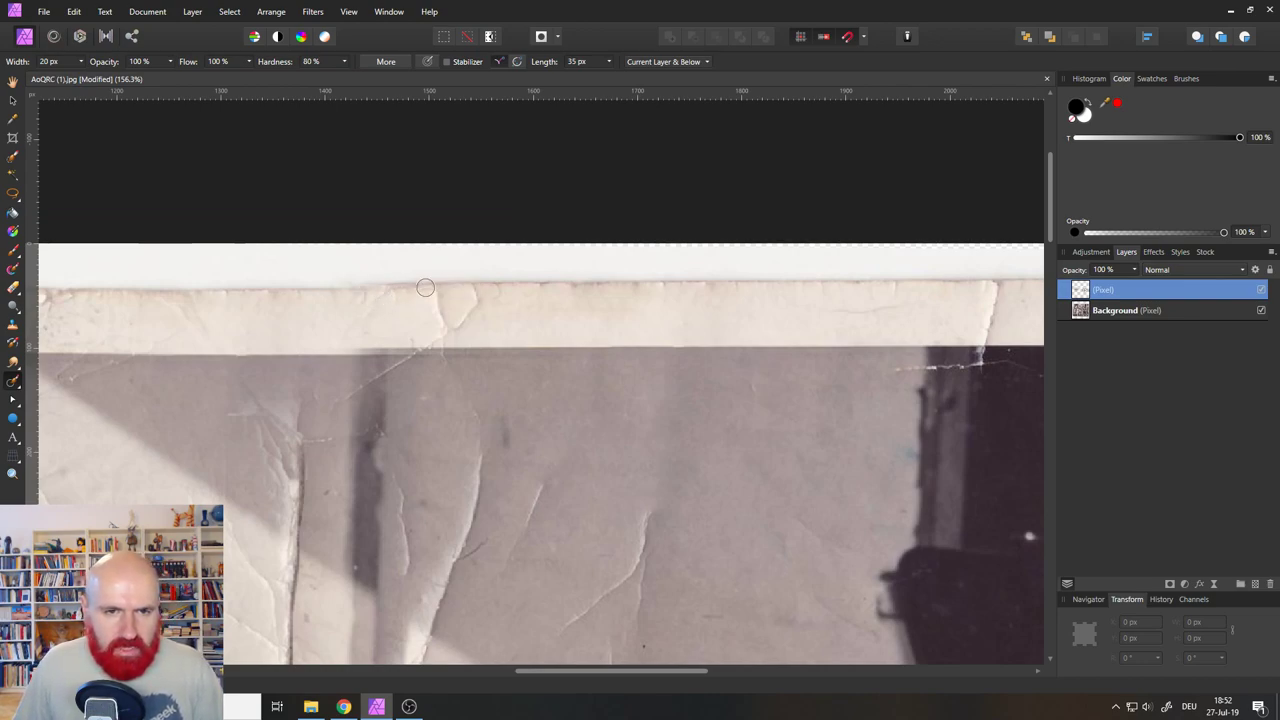
drag(425, 288, 286, 294)
key(ctrl+z)
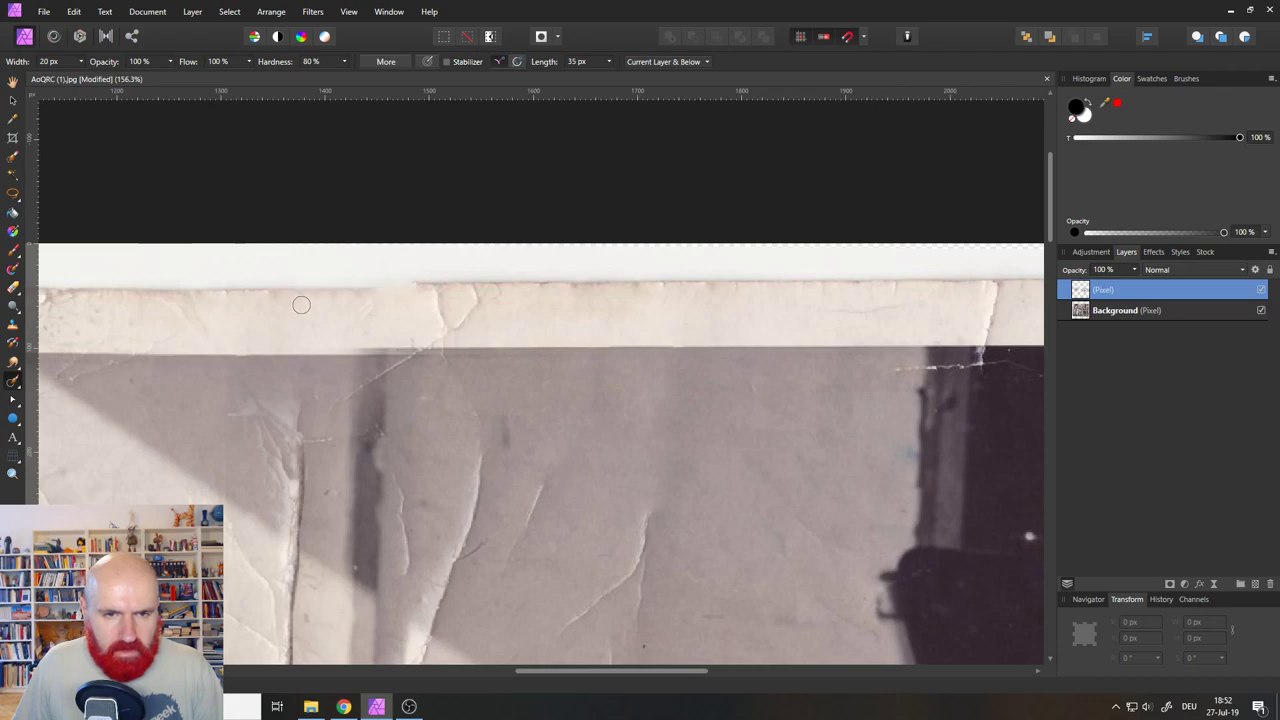
Inpaint short stretches of the upper border's outer edge just beside the step above the diagonal crack.
drag(400, 286, 278, 289)
drag(380, 289, 275, 293)
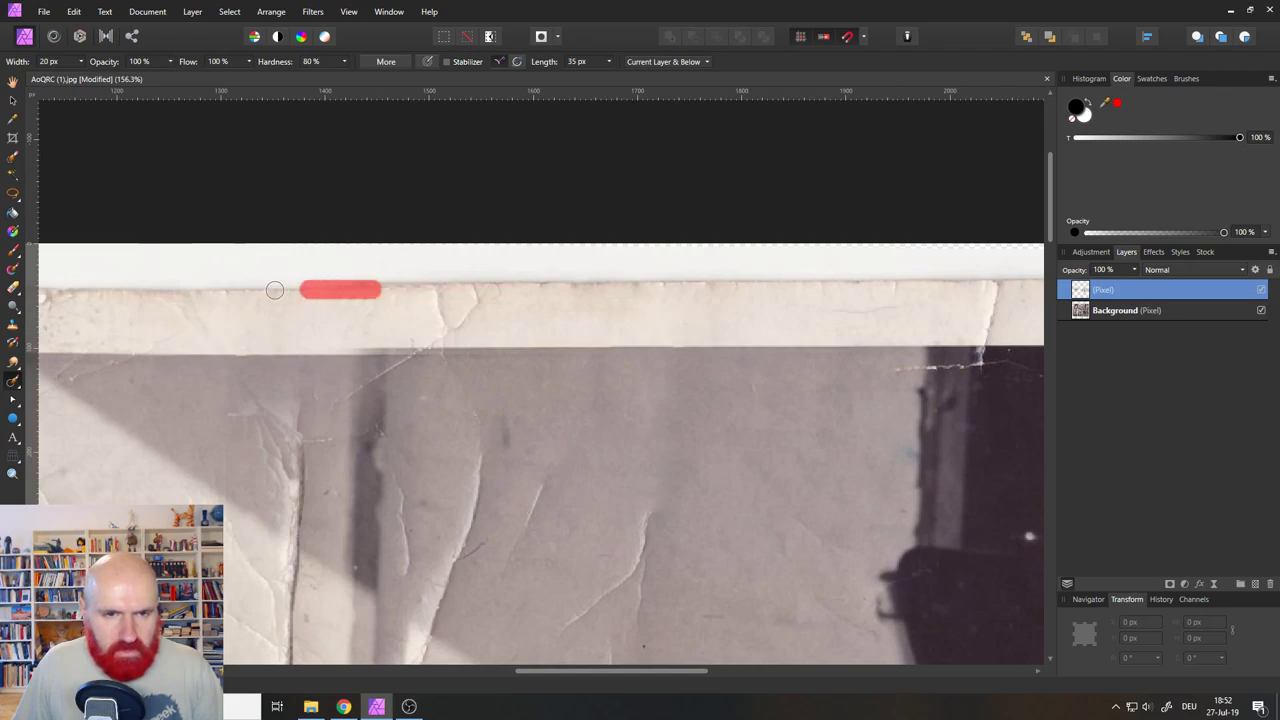
mouse_move(388, 287)
mouse_down()
mouse_move(296, 288)
mouse_move(376, 287)
mouse_up()
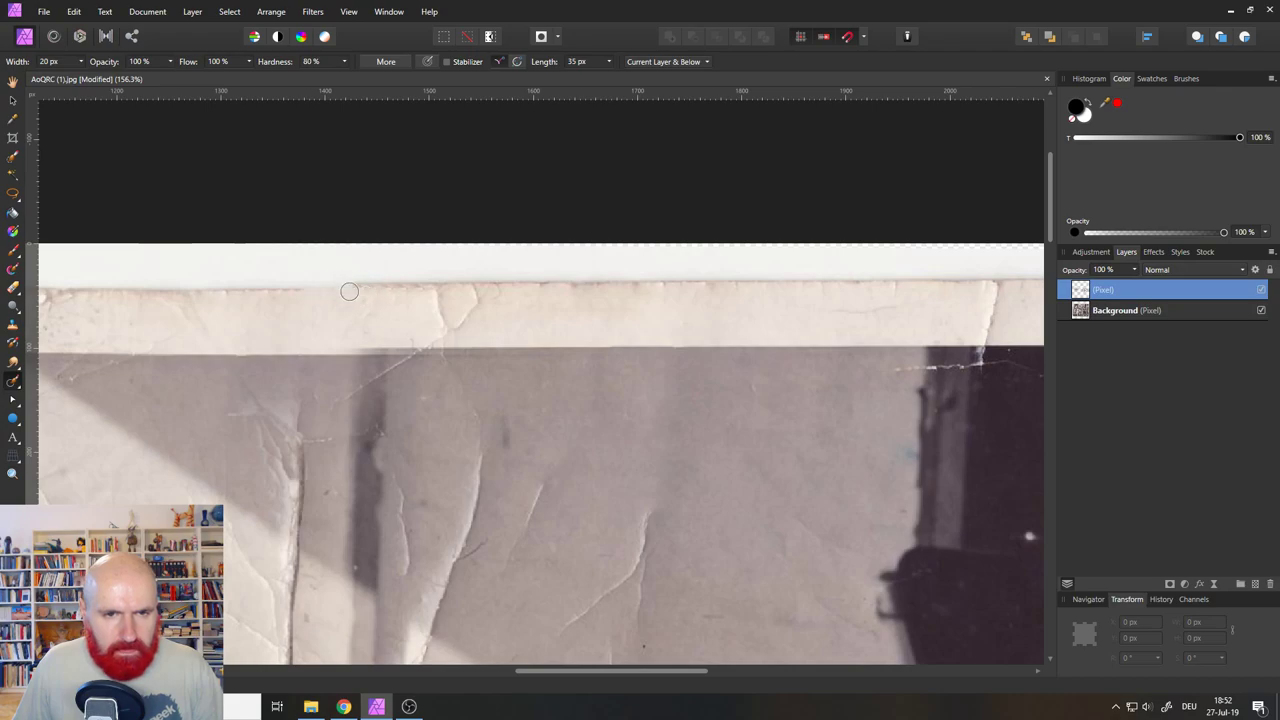
drag(287, 288, 425, 289)
mouse_move(310, 285)
mouse_down()
mouse_move(521, 285)
mouse_move(407, 290)
mouse_up()
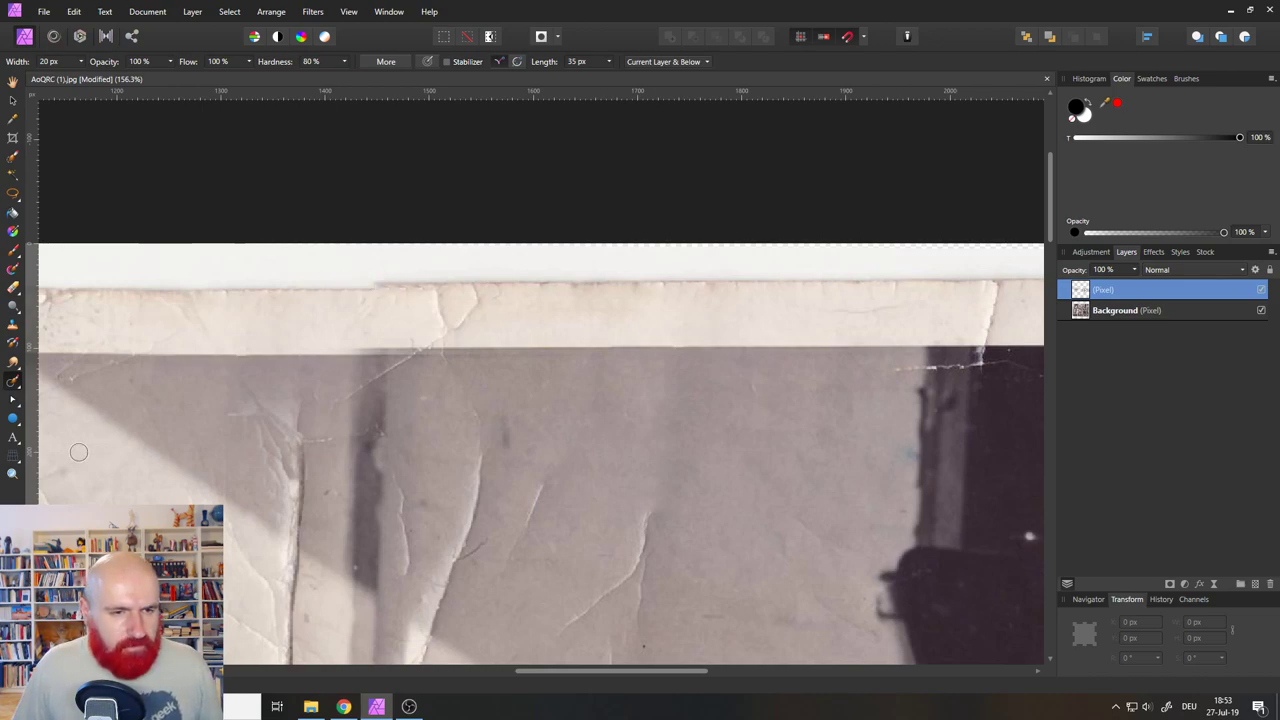
Smooth the step in the border's outer edge by cloning the neighbouring intact edge with a soft 87 px Clone Brush and 355° rotation.
click(12, 474)
click(368, 288)
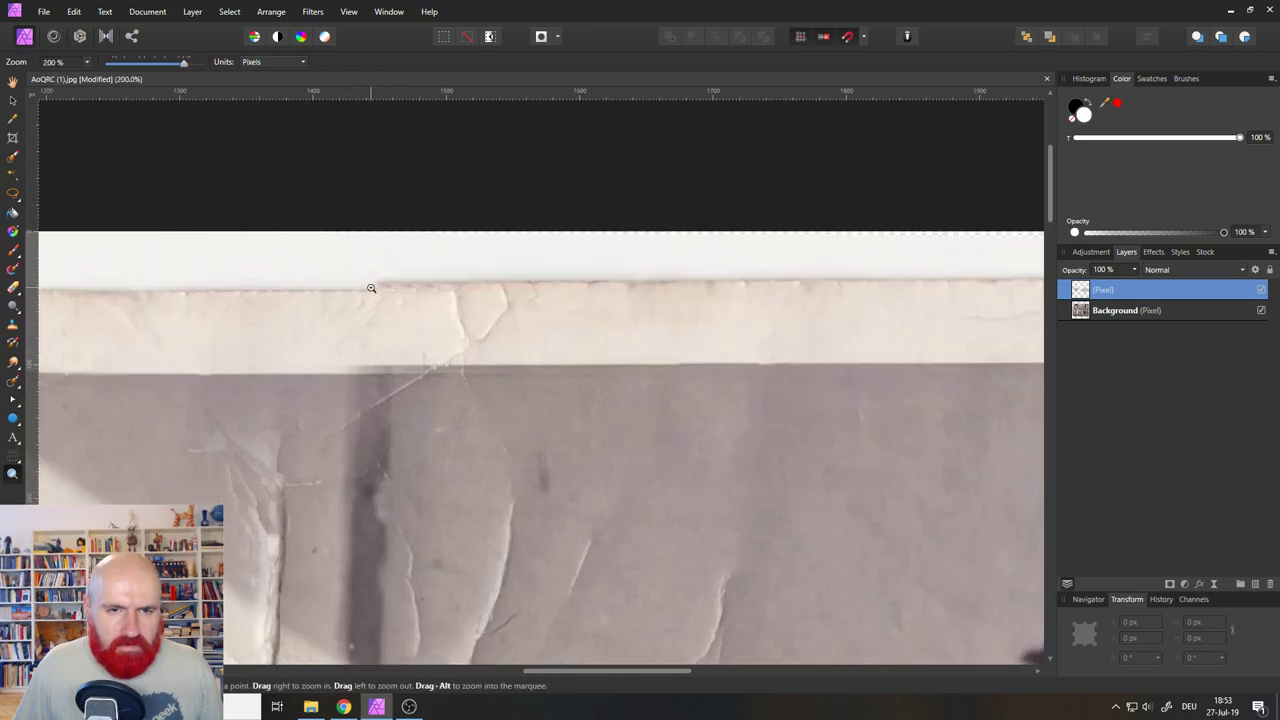
click(371, 288)
drag(321, 330, 519, 374)
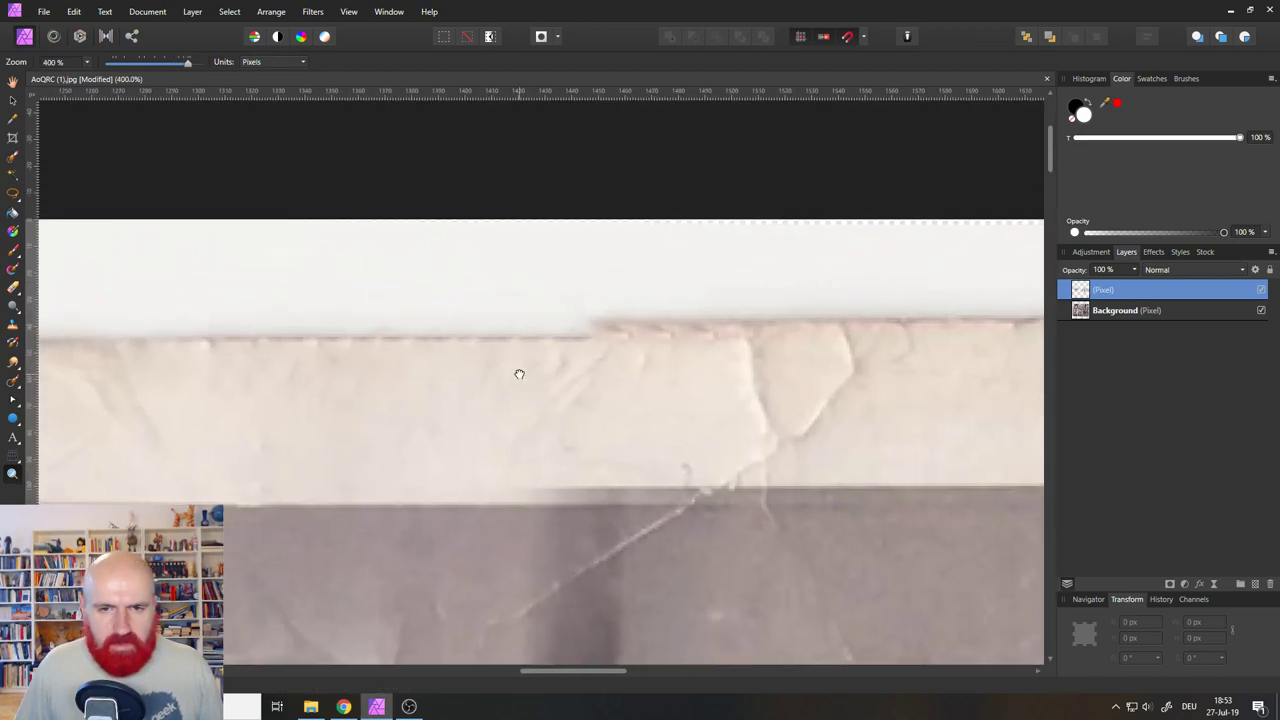
click(13, 384)
click(13, 322)
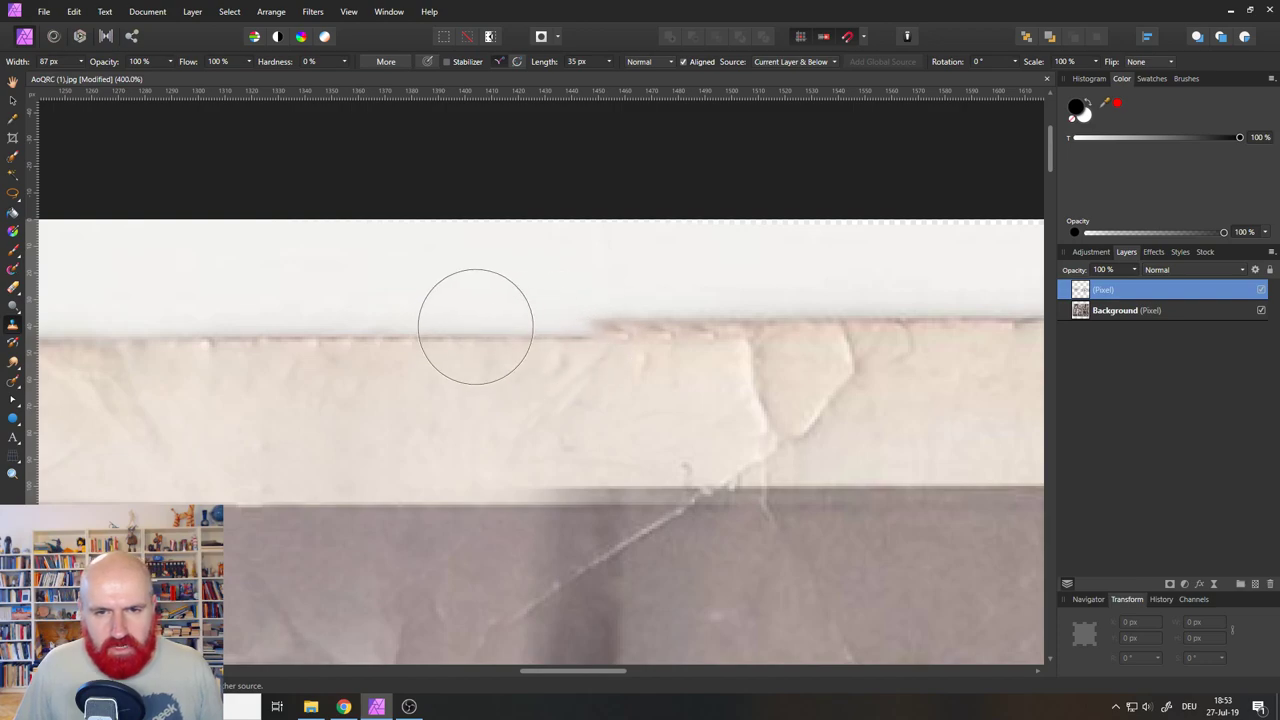
drag(588, 331, 645, 331)
key(Left)
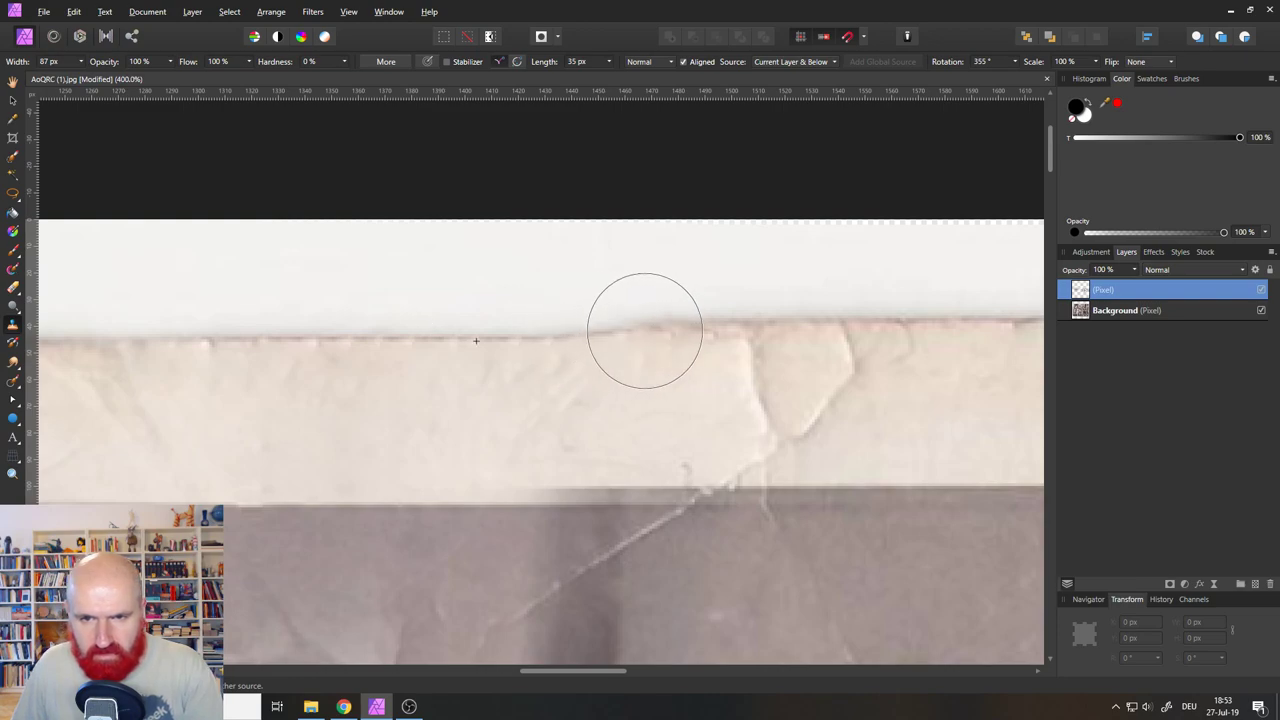
Inpaint the two converging creases in the pale upper border above the diagonal crack with a 20 px Inpainting Brush.
click(13, 100)
scroll(286, 220, down, 5)
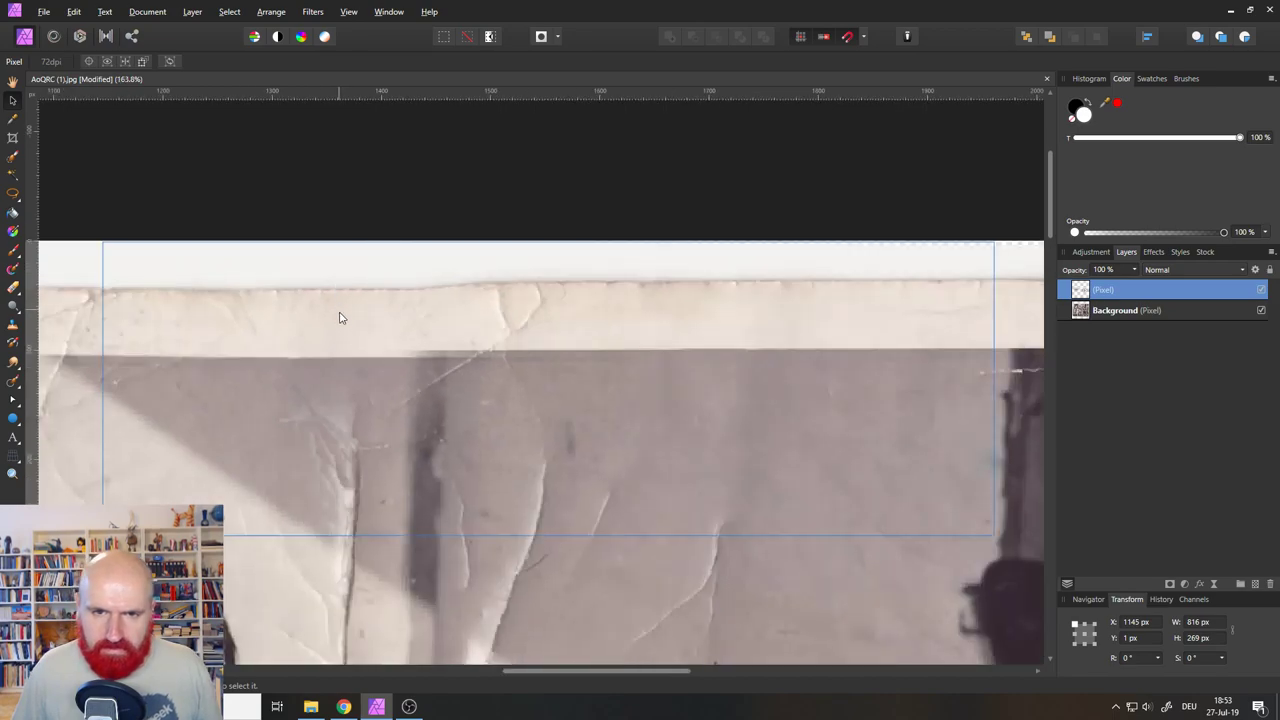
scroll(285, 368, down, 2)
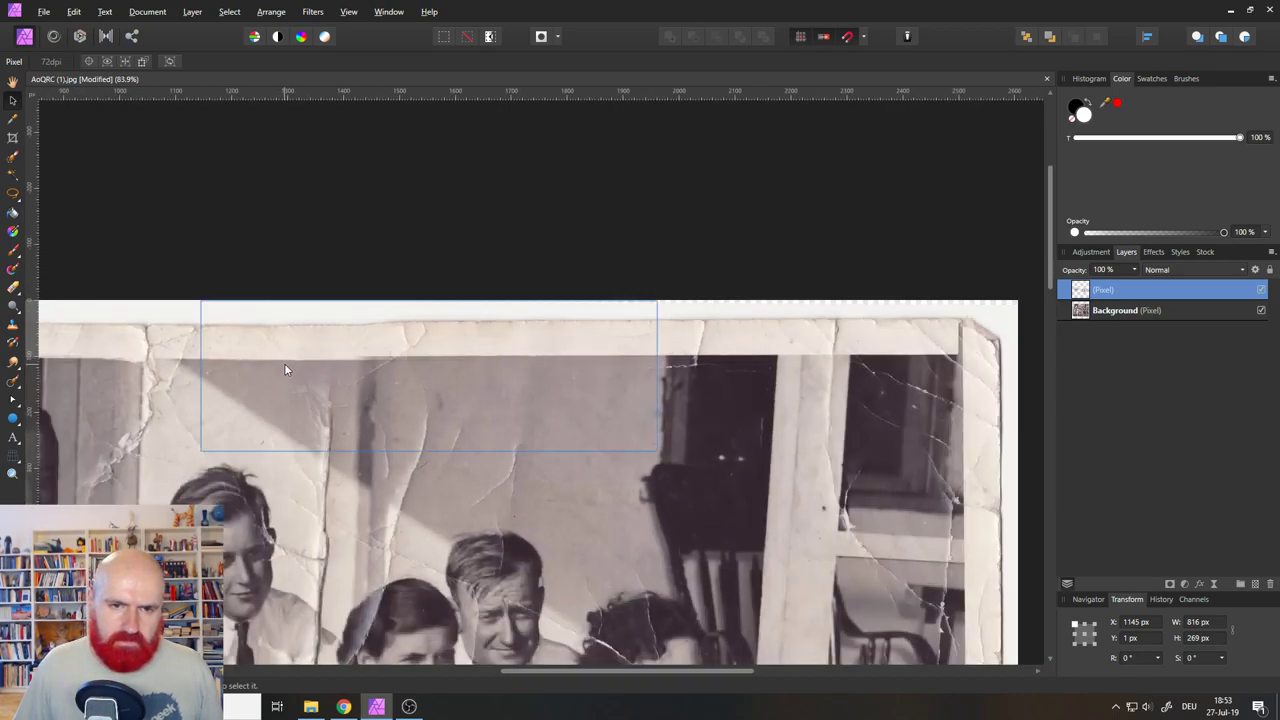
click(284, 370)
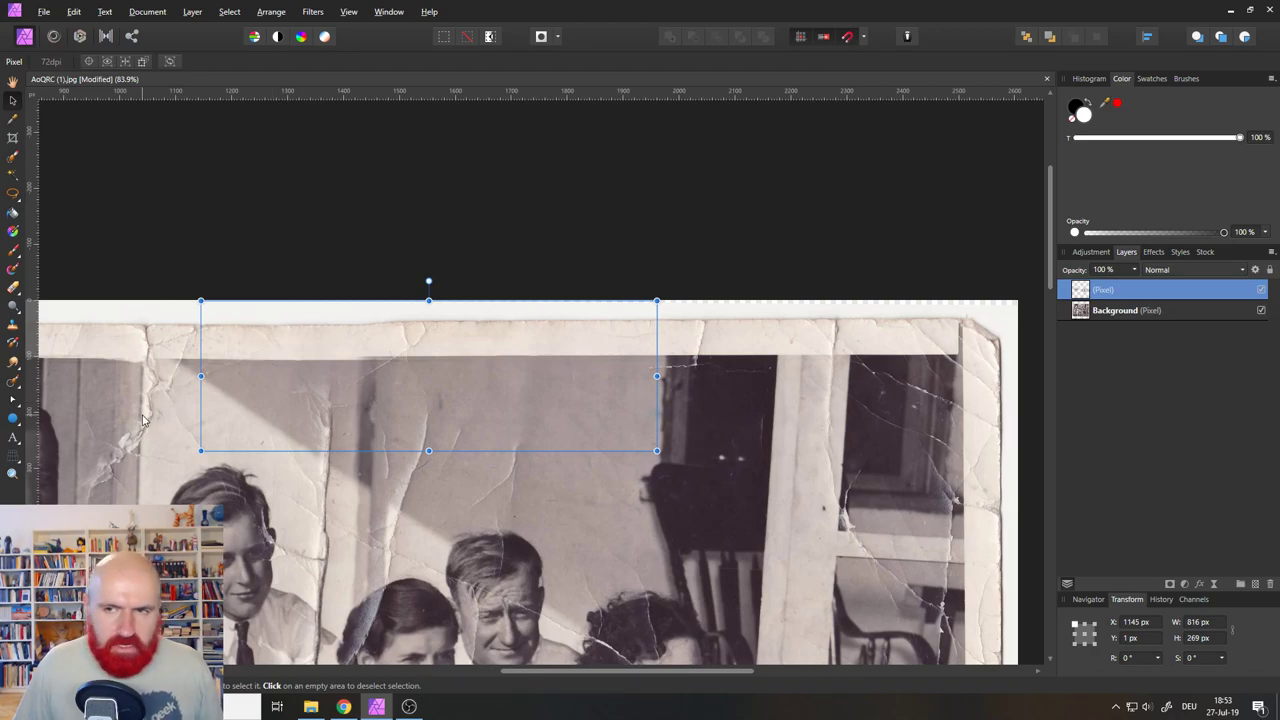
scroll(383, 355, up, 3)
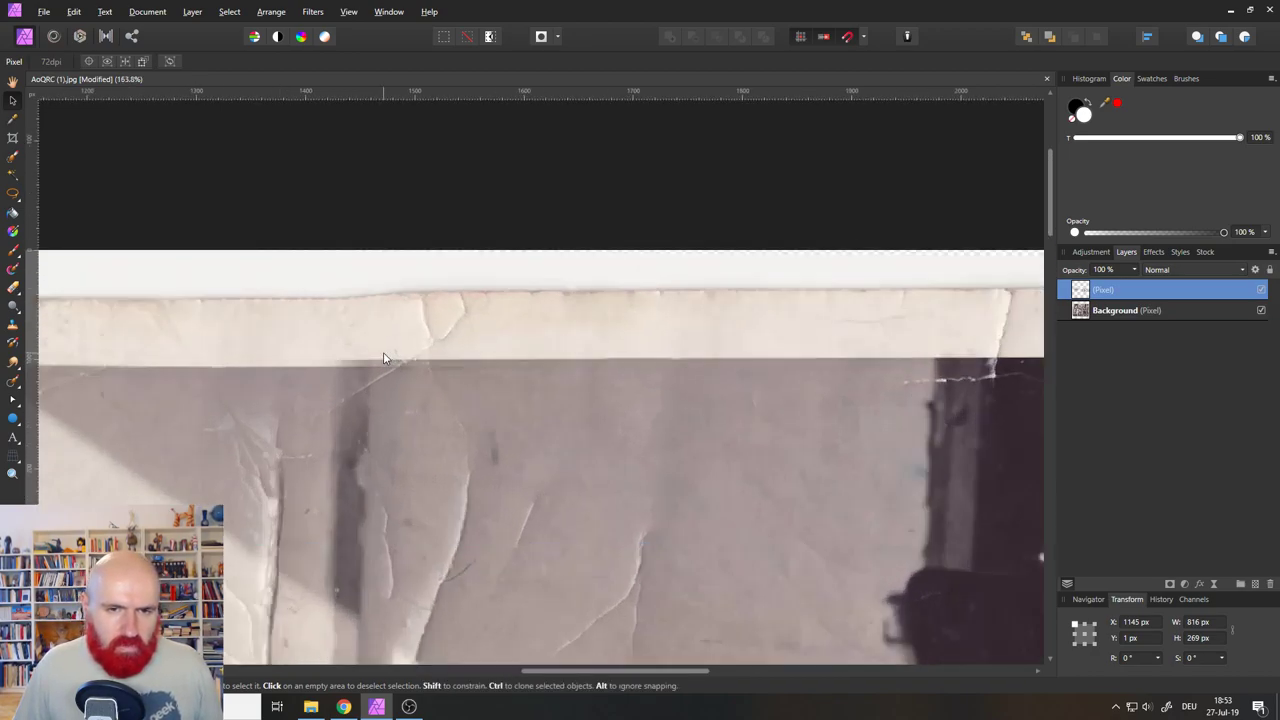
scroll(420, 360, left, 3)
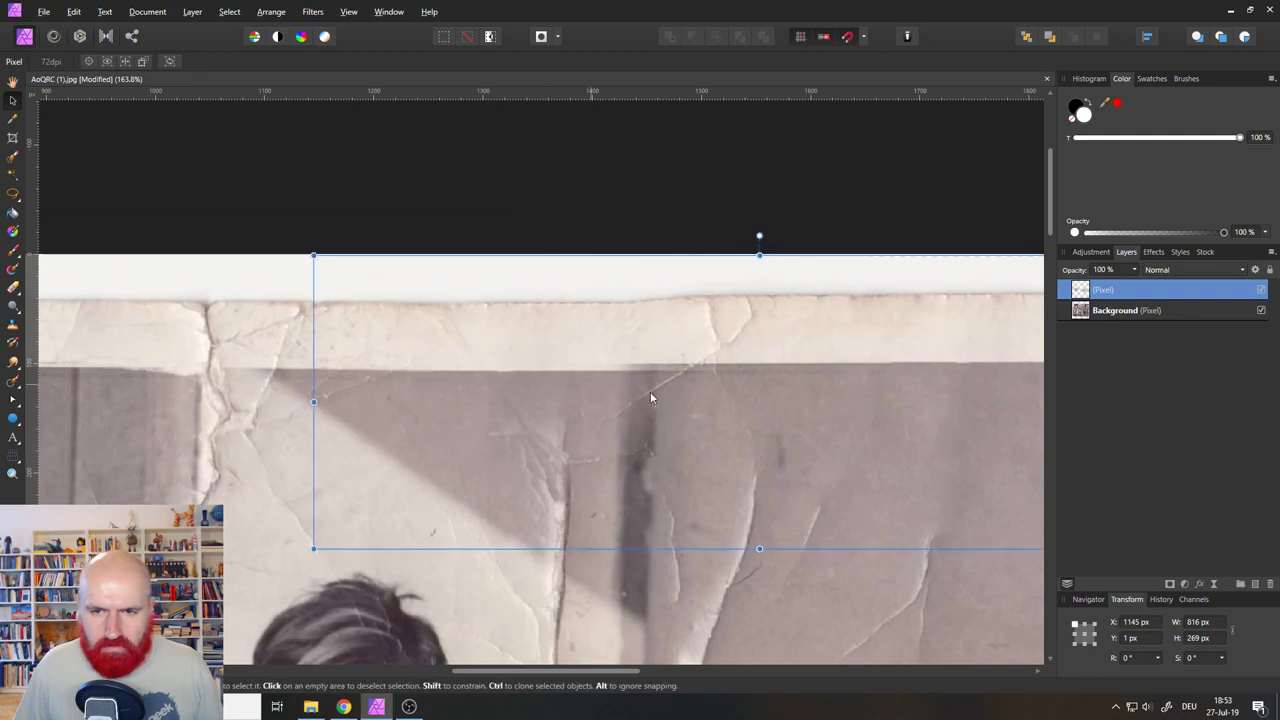
scroll(700, 393, up, 2)
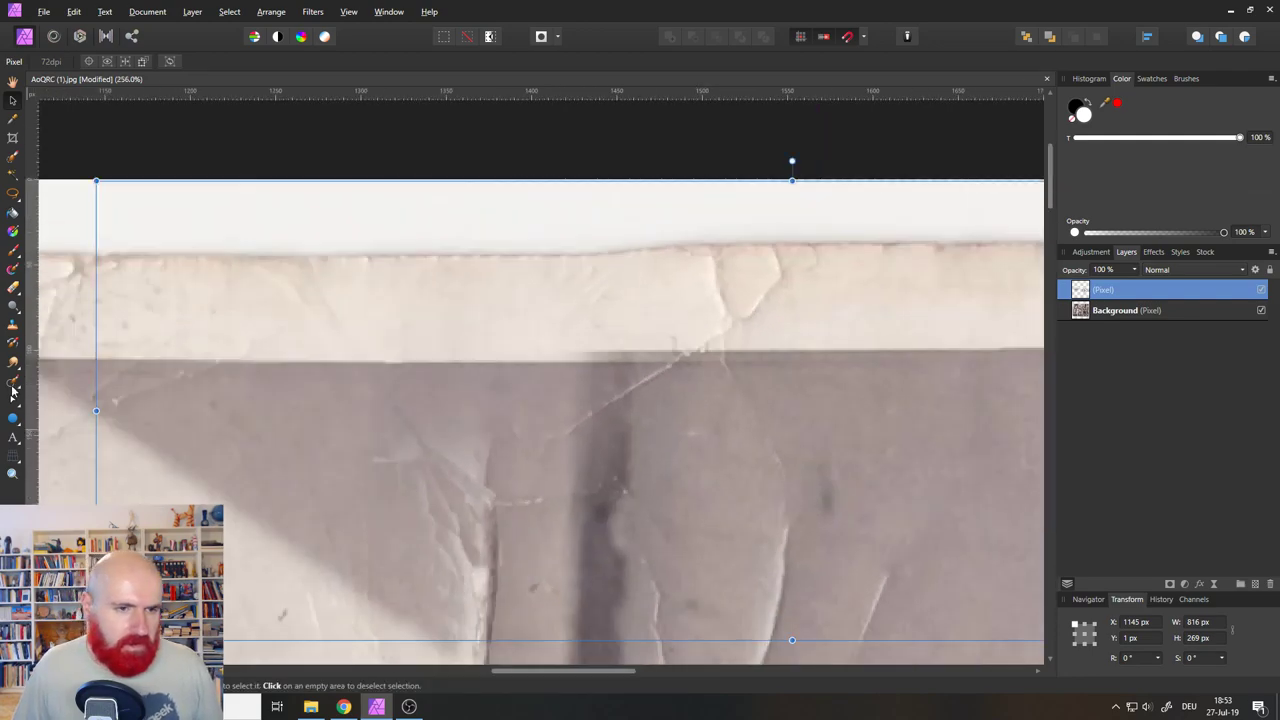
click(12, 385)
drag(720, 287, 728, 325)
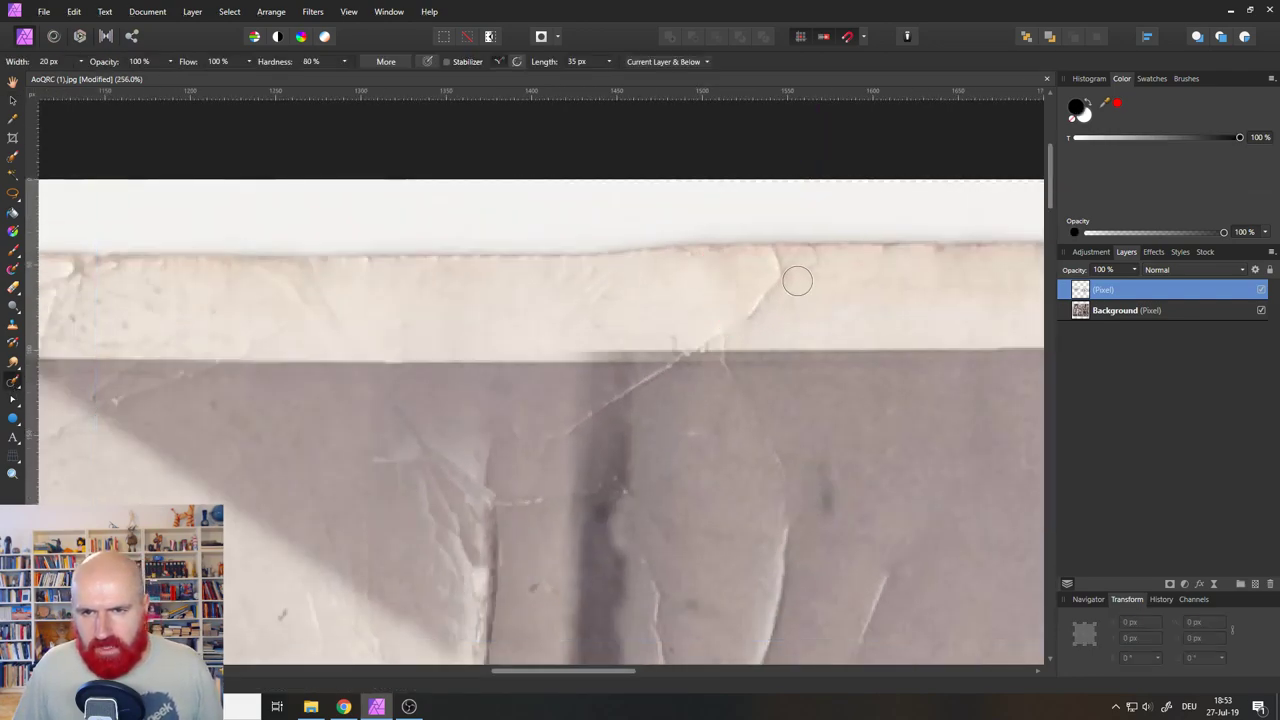
mouse_move(800, 277)
mouse_down()
mouse_move(750, 312)
mouse_move(730, 269)
mouse_up()
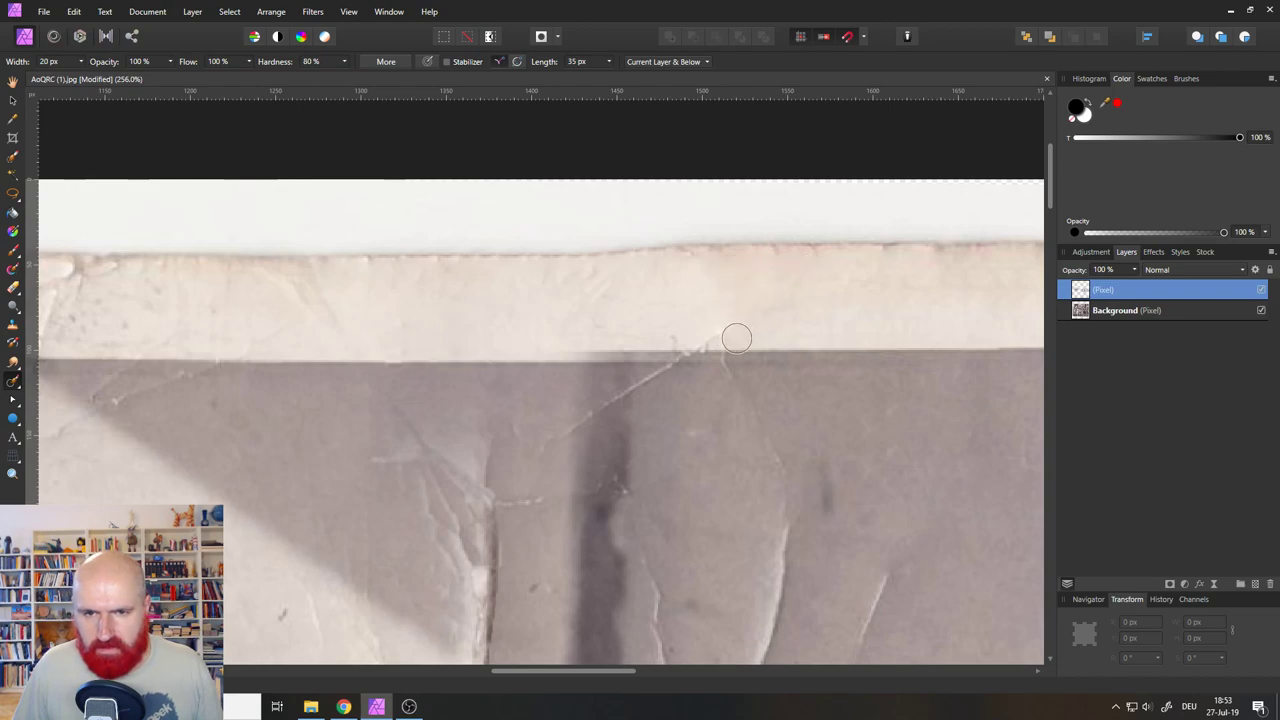
Inpaint the diagonal crack across the border's inner edge and down the grey wall, including the small marks at its lower end.
mouse_move(736, 339)
mouse_down()
mouse_move(545, 363)
mouse_move(767, 371)
mouse_up()
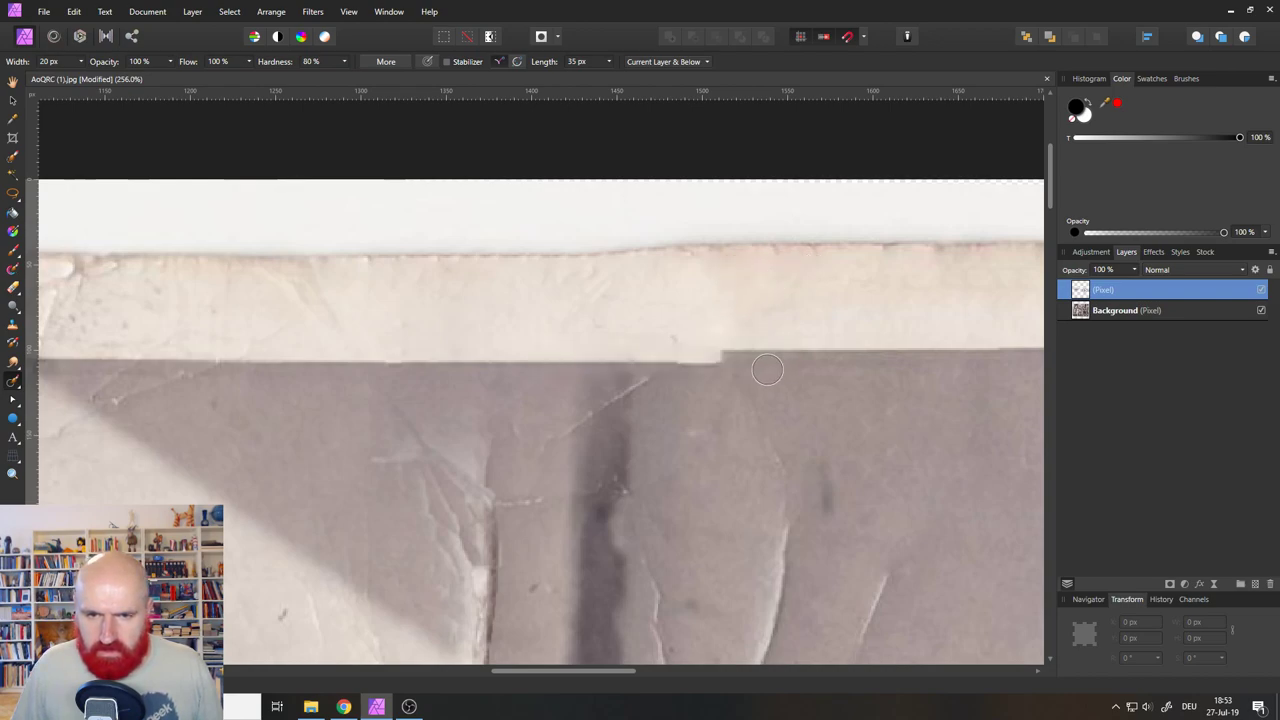
drag(635, 342, 722, 356)
drag(641, 379, 541, 445)
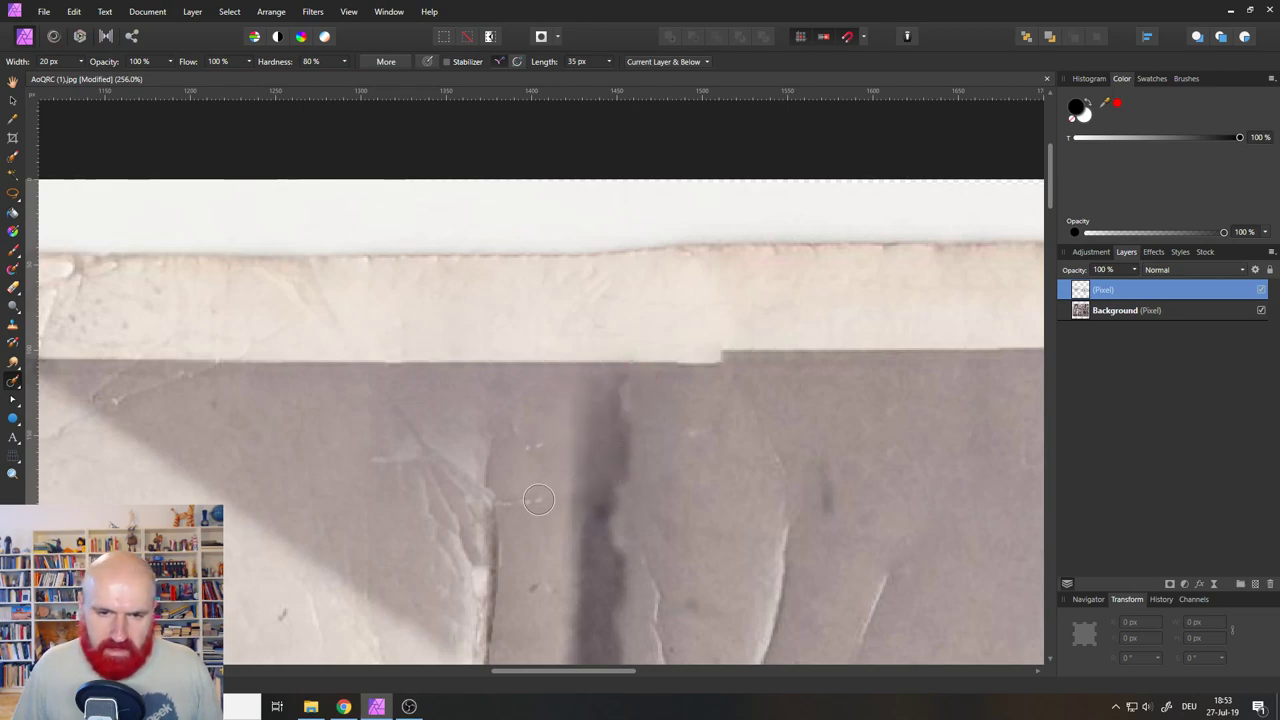
drag(546, 447, 537, 505)
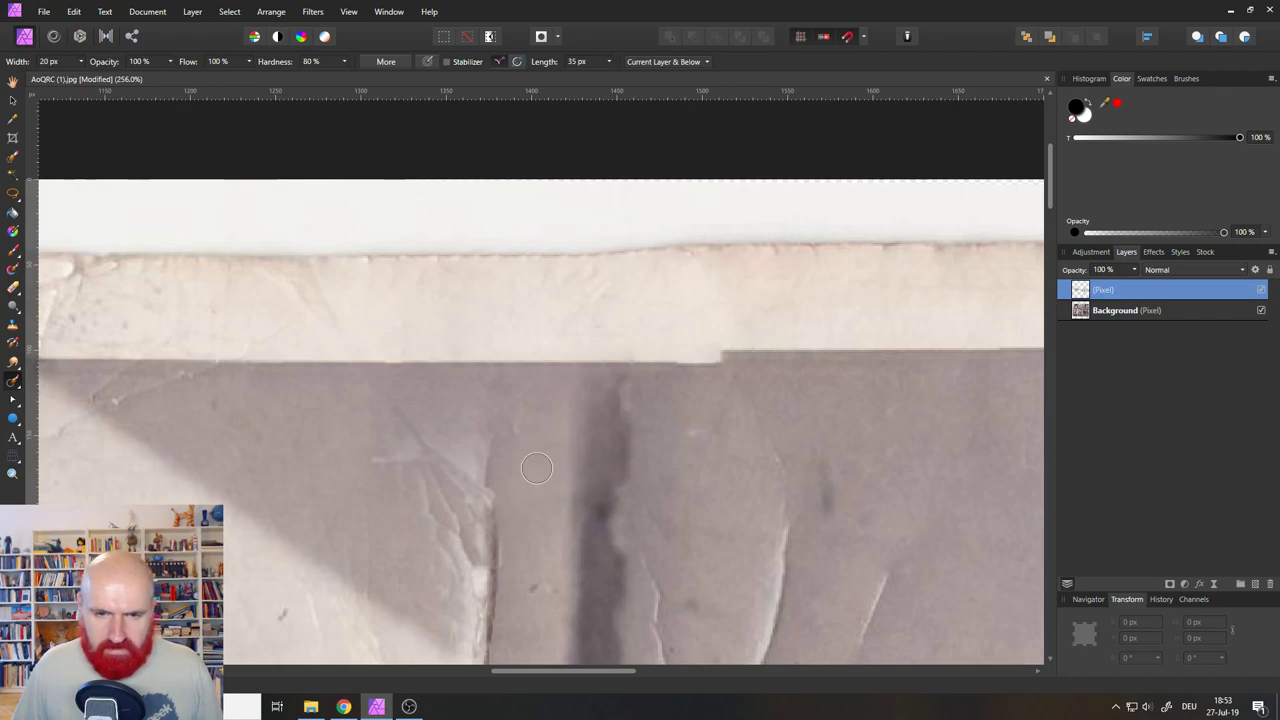
Inpaint the long crack on the grey wall above the dark-haired sitter beside the man with a 27 px brush, undoing the last stroke.
scroll(715, 522, down, 2)
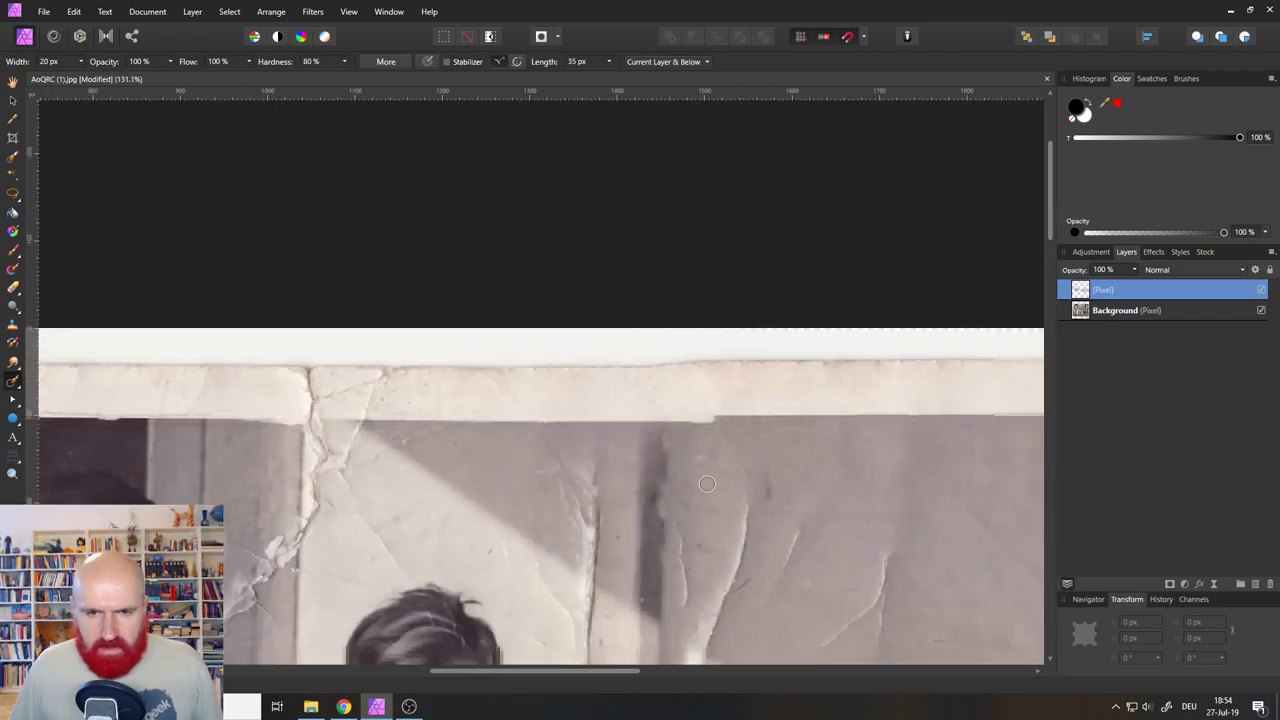
drag(732, 505, 640, 283)
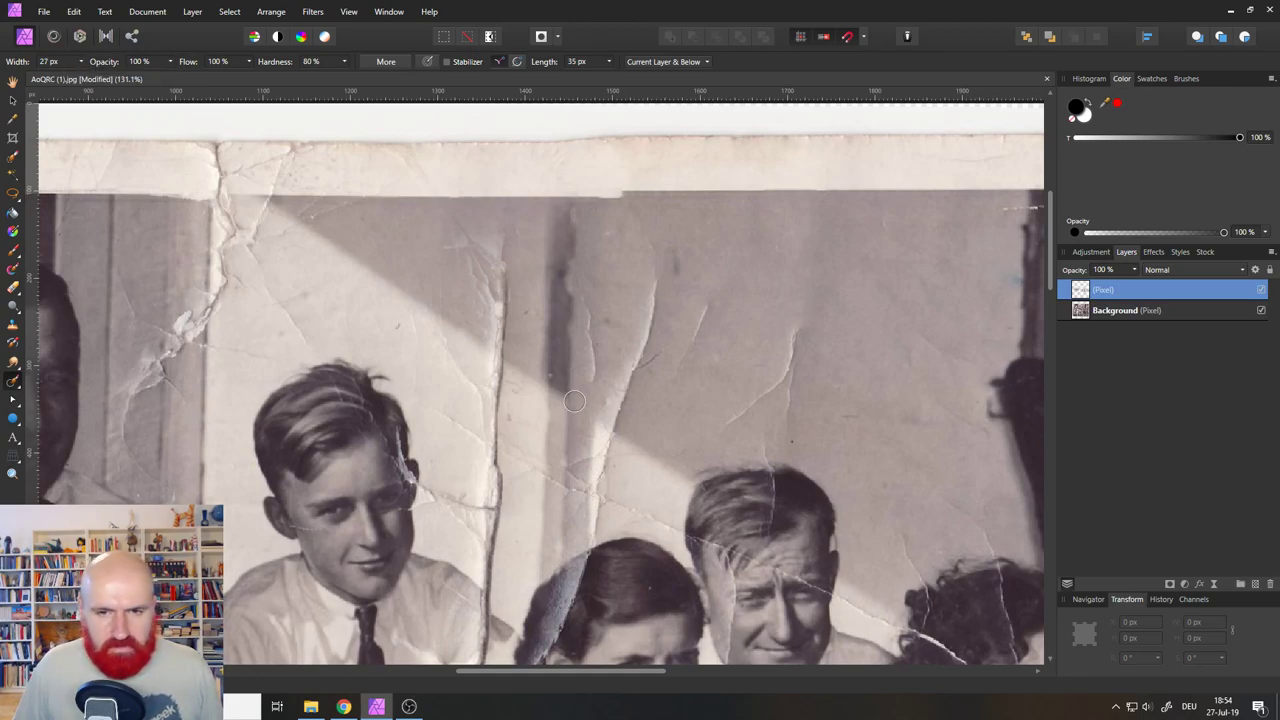
drag(612, 436, 663, 240)
mouse_move(636, 372)
mouse_down()
mouse_move(684, 322)
mouse_move(643, 368)
mouse_up()
mouse_move(641, 263)
mouse_down()
mouse_move(620, 390)
mouse_move(650, 389)
mouse_up()
key(ctrl+z)
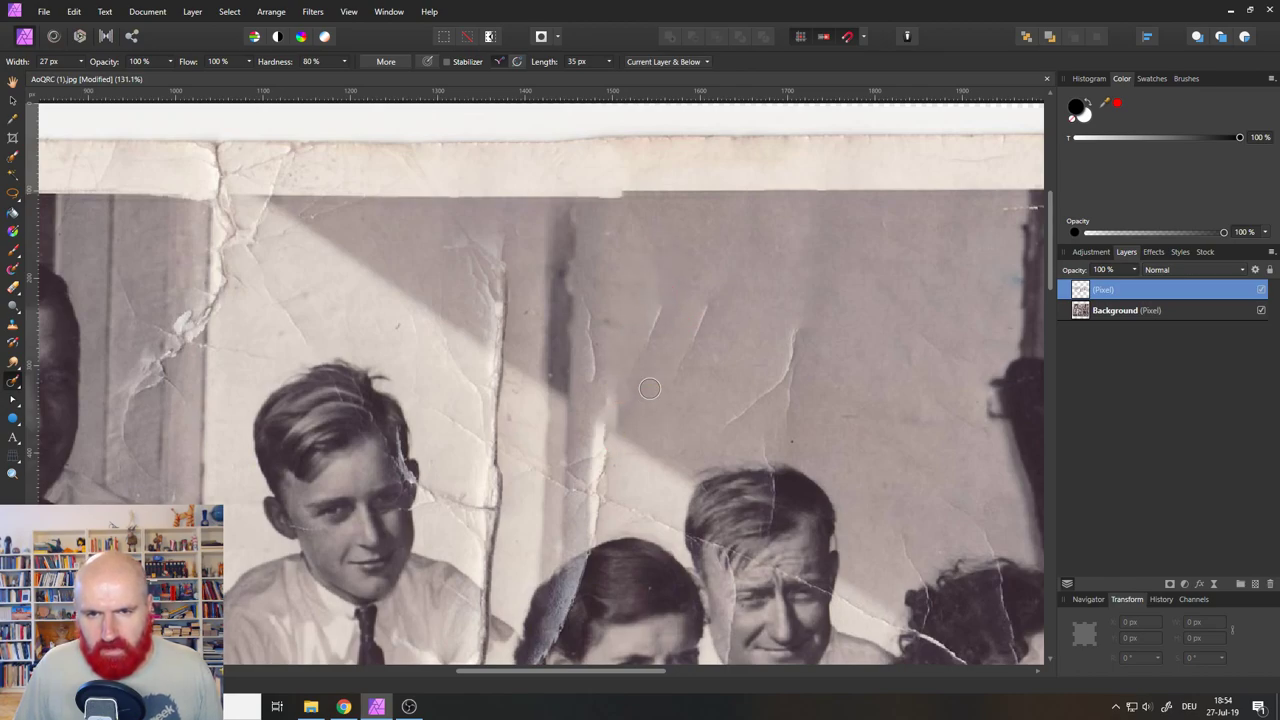
Inpaint the short slanted creases and the branching crack on the grey wall above the man's head.
drag(706, 288, 667, 386)
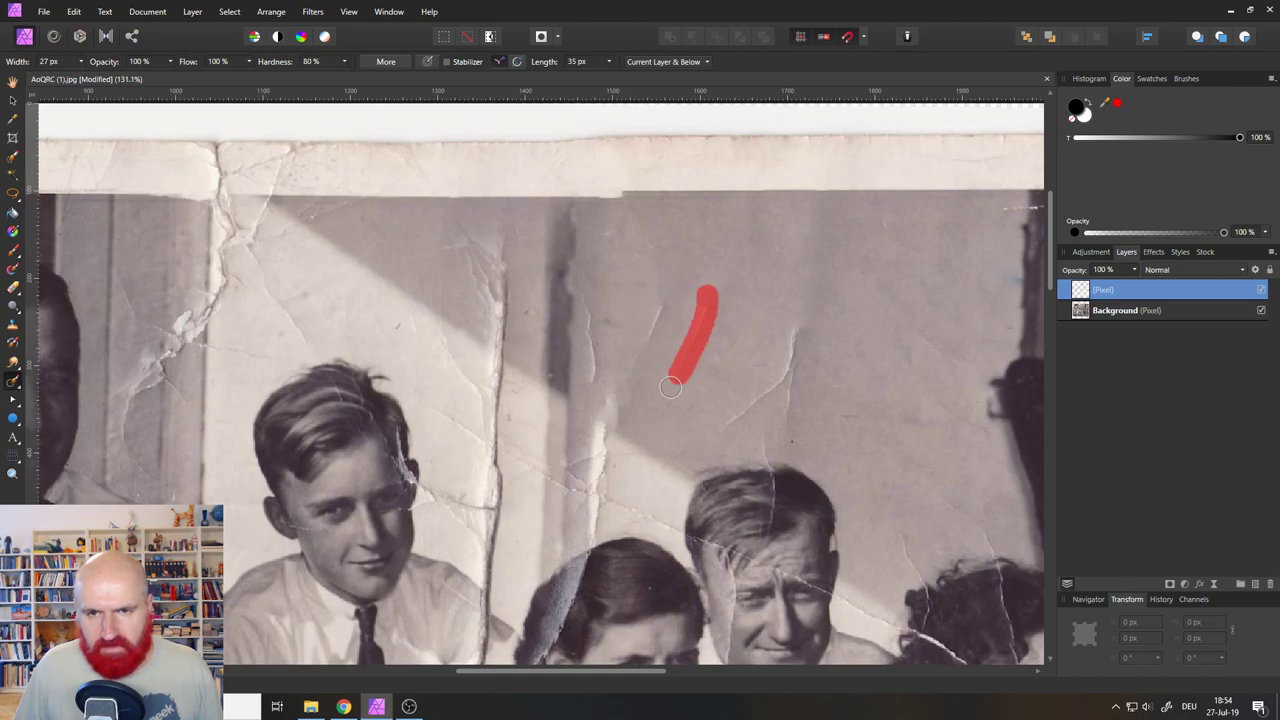
drag(710, 290, 700, 360)
mouse_move(797, 326)
mouse_down()
mouse_move(756, 411)
mouse_move(719, 437)
mouse_up()
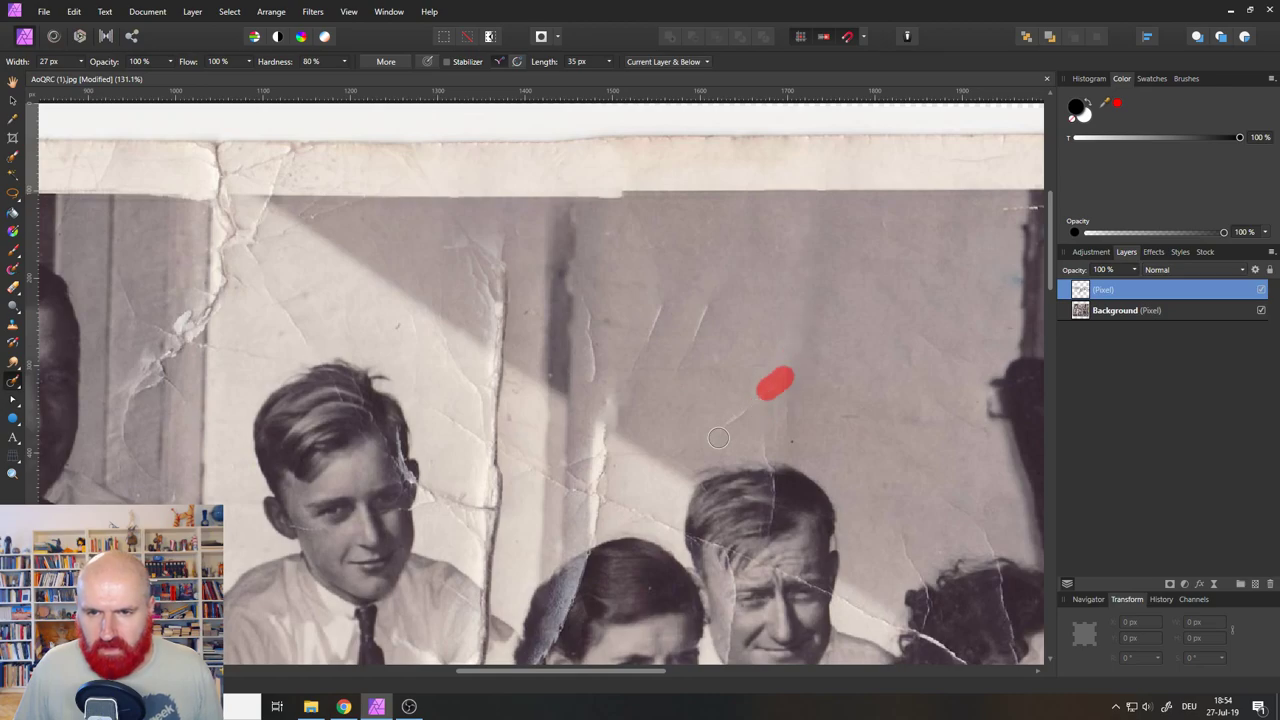
drag(699, 372, 683, 334)
mouse_move(710, 286)
mouse_down()
mouse_move(665, 311)
mouse_move(738, 309)
mouse_up()
mouse_move(654, 331)
mouse_down()
mouse_move(740, 338)
mouse_move(632, 343)
mouse_move(720, 362)
mouse_move(604, 364)
mouse_up()
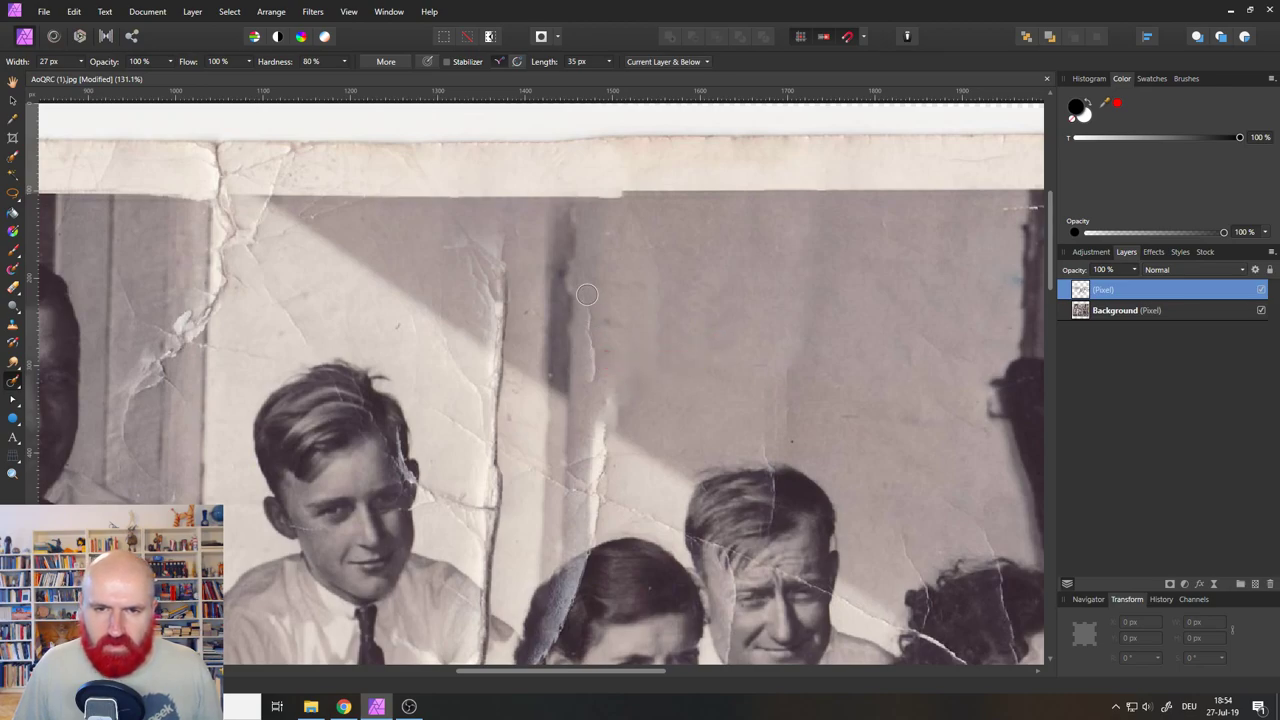
Inpaint the short crack beside the dark vertical shadow and the leftover marks on the wall above the man's head.
drag(585, 280, 605, 428)
mouse_move(608, 302)
mouse_down()
mouse_move(607, 385)
mouse_move(661, 280)
mouse_move(771, 288)
mouse_up()
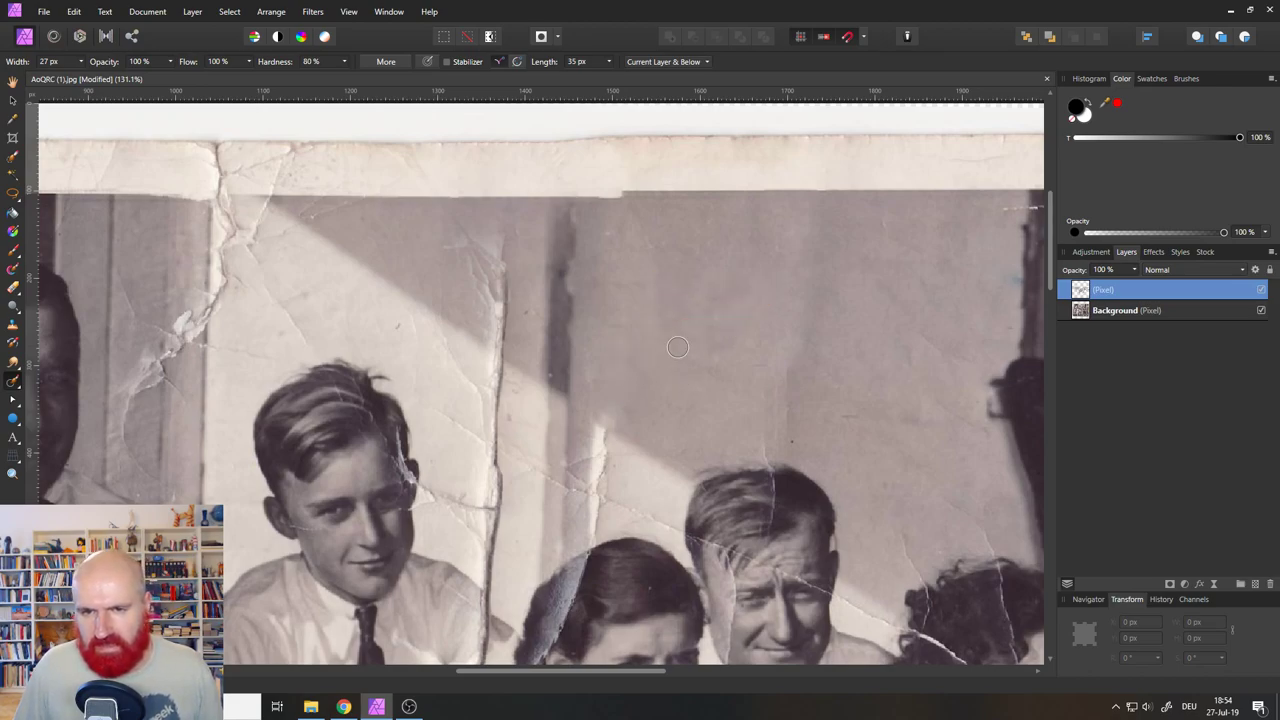
mouse_move(674, 352)
mouse_down()
mouse_move(710, 280)
mouse_move(712, 388)
mouse_up()
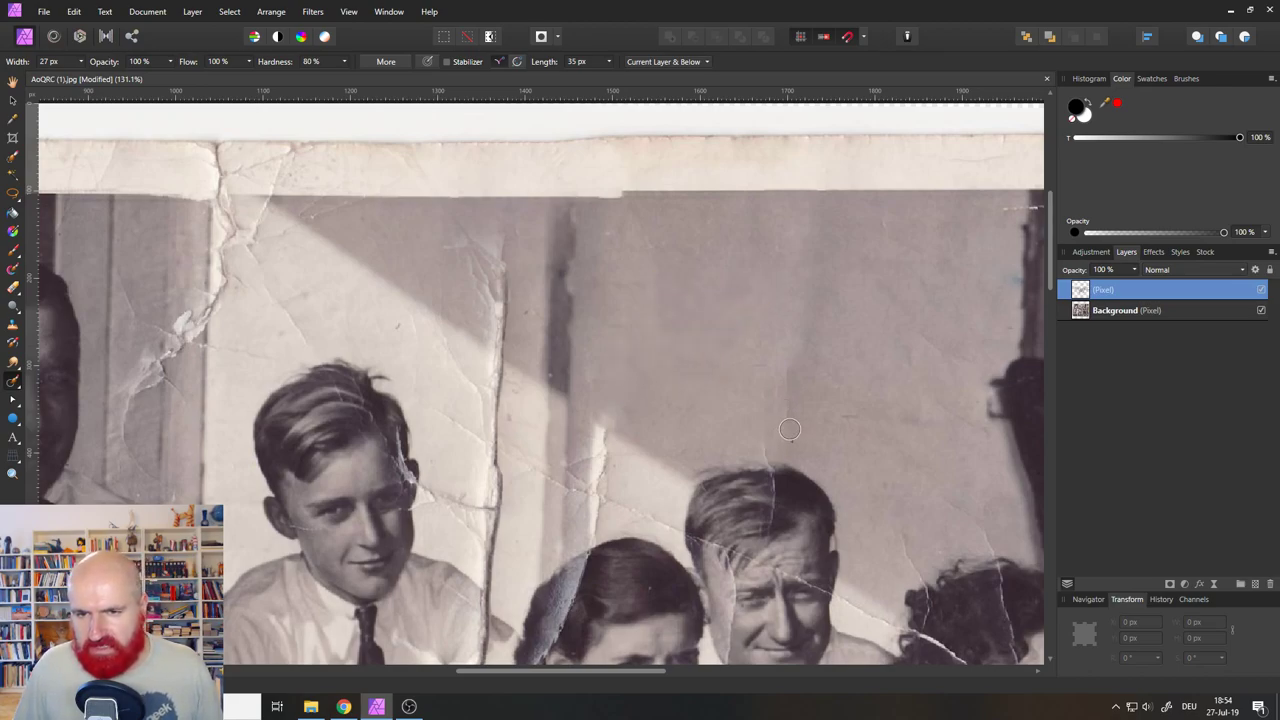
drag(789, 429, 790, 345)
mouse_move(752, 398)
mouse_down()
mouse_move(775, 371)
mouse_move(773, 413)
mouse_up()
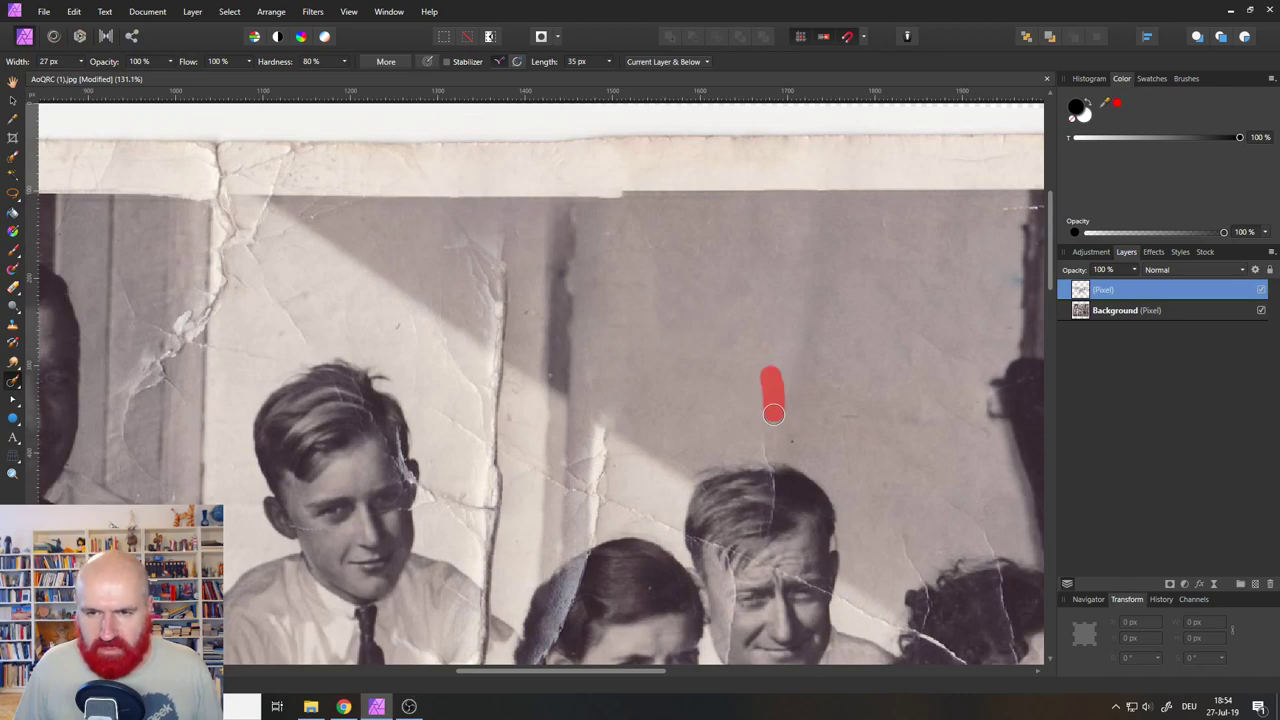
Inpaint the cluster of cracks in the shaded wall area beside the boy's head, down to the diagonal shadow edge.
mouse_move(500, 361)
mouse_down()
mouse_move(501, 240)
mouse_move(480, 307)
mouse_up()
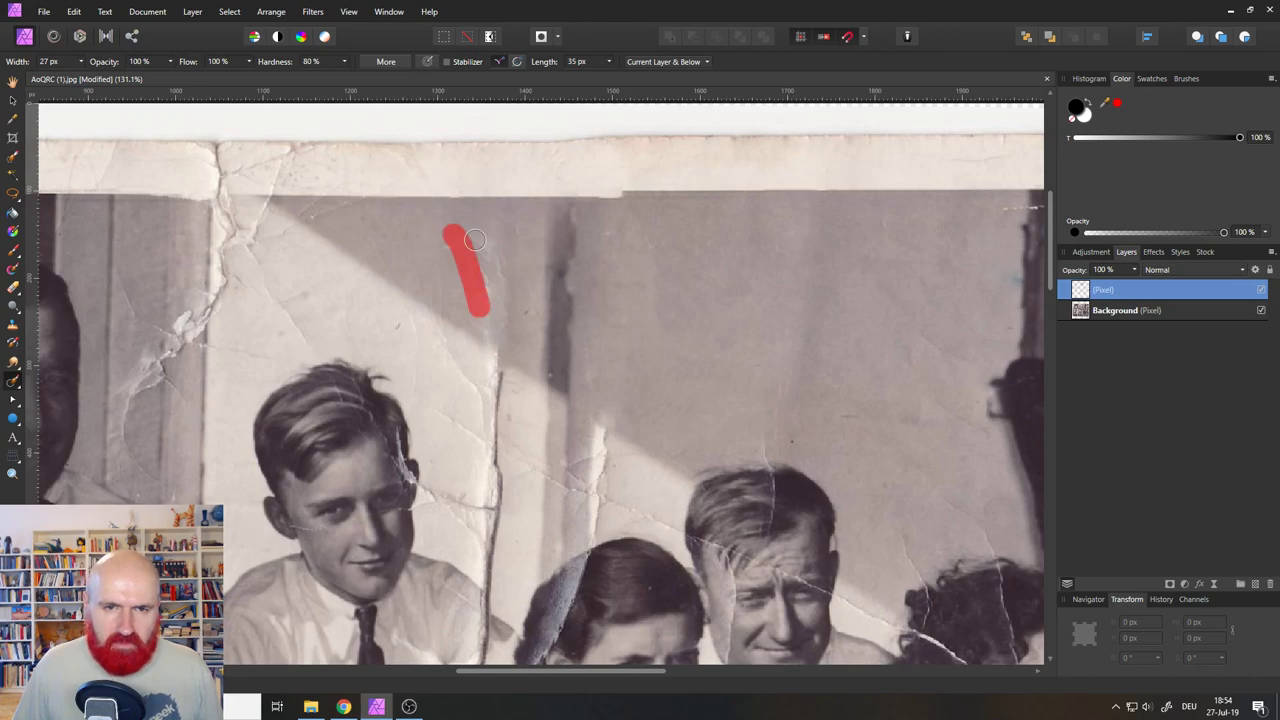
mouse_move(474, 232)
mouse_down()
mouse_move(485, 298)
mouse_move(507, 298)
mouse_up()
drag(516, 234, 507, 338)
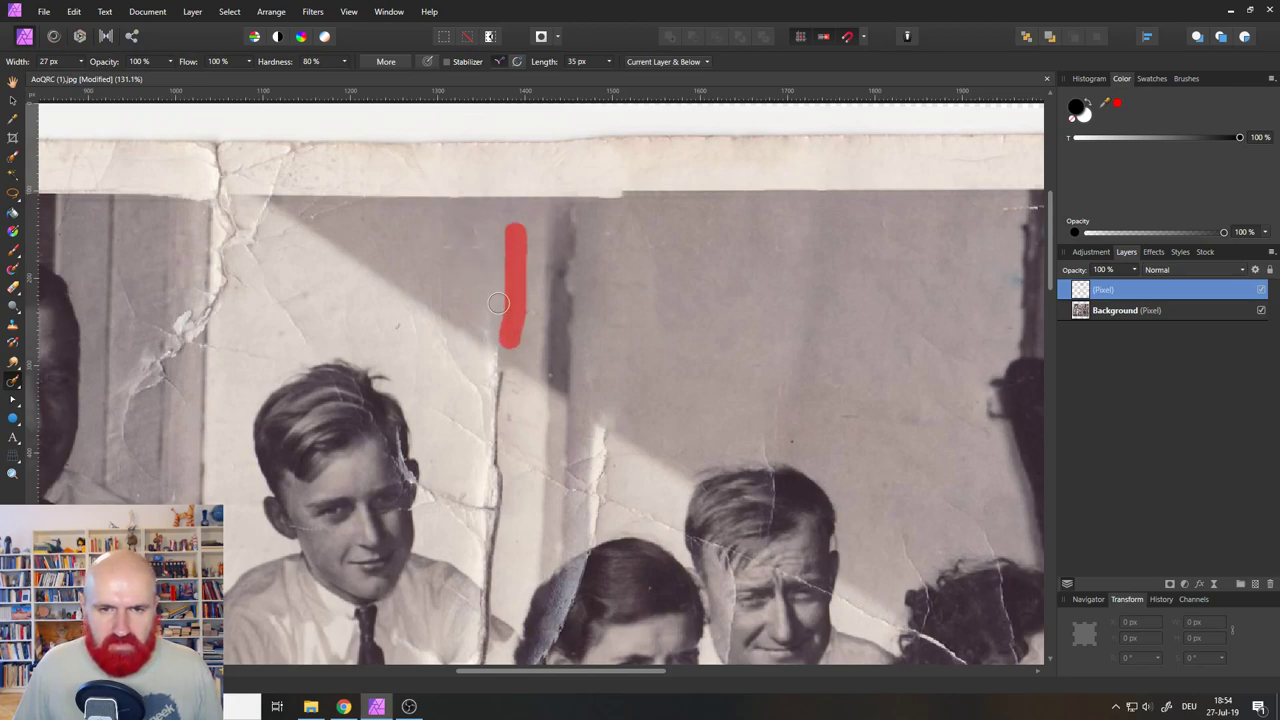
drag(497, 295, 516, 364)
mouse_move(471, 308)
mouse_down()
mouse_move(495, 349)
mouse_move(499, 338)
mouse_move(429, 334)
mouse_move(474, 390)
mouse_move(419, 347)
mouse_move(462, 359)
mouse_move(463, 378)
mouse_move(430, 334)
mouse_move(450, 382)
mouse_move(436, 380)
mouse_up()
drag(433, 329, 461, 368)
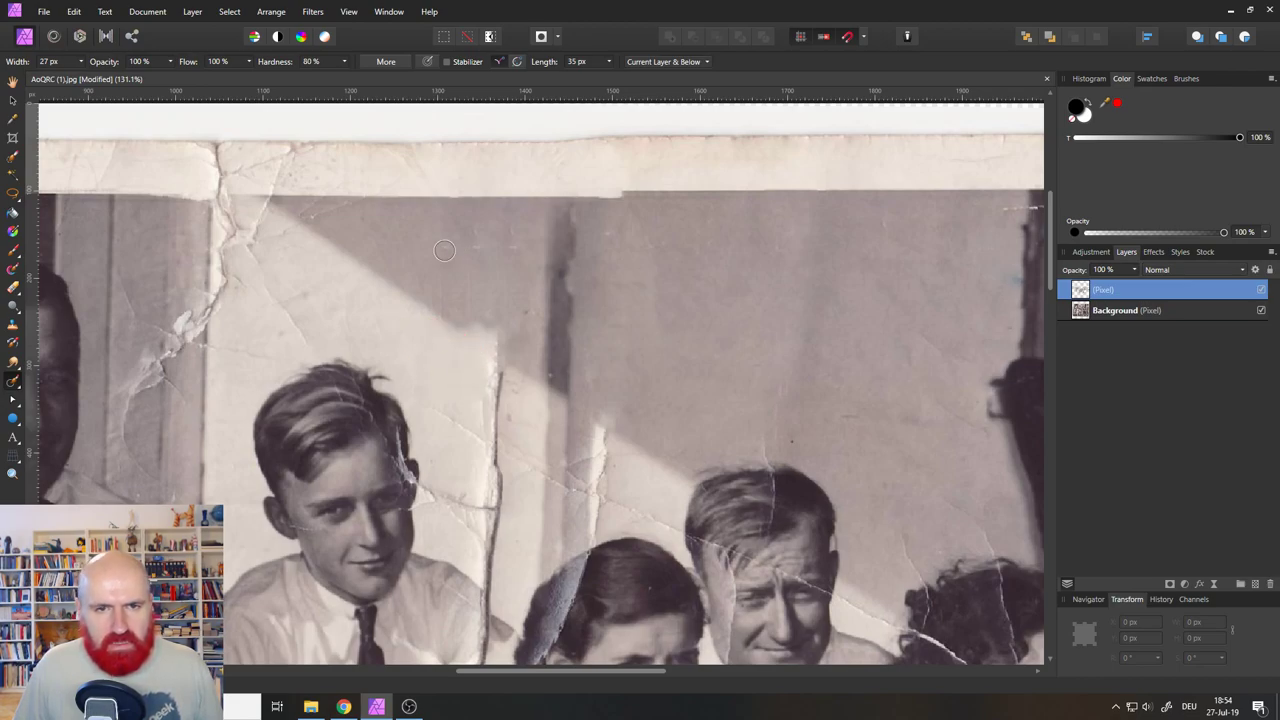
Inpaint the remaining faint marks on the shaded wall between the diagonal shadow edge and the dark vertical shadow.
mouse_move(444, 250)
mouse_down()
mouse_move(526, 244)
mouse_move(509, 271)
mouse_up()
drag(469, 225, 482, 312)
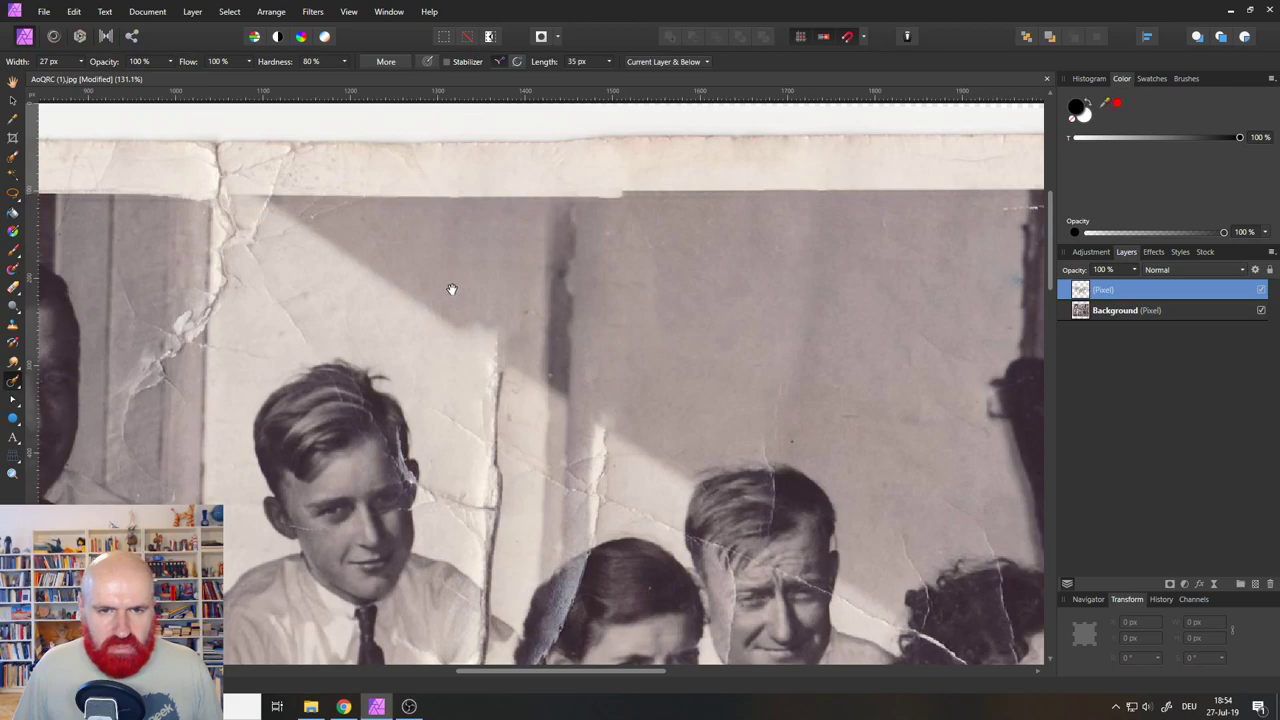
Clone the clean diagonal shadow edge over the damage above the vertical tear with a soft 211 px brush, undoing the misplaced last stroke.
scroll(456, 296, up, 4)
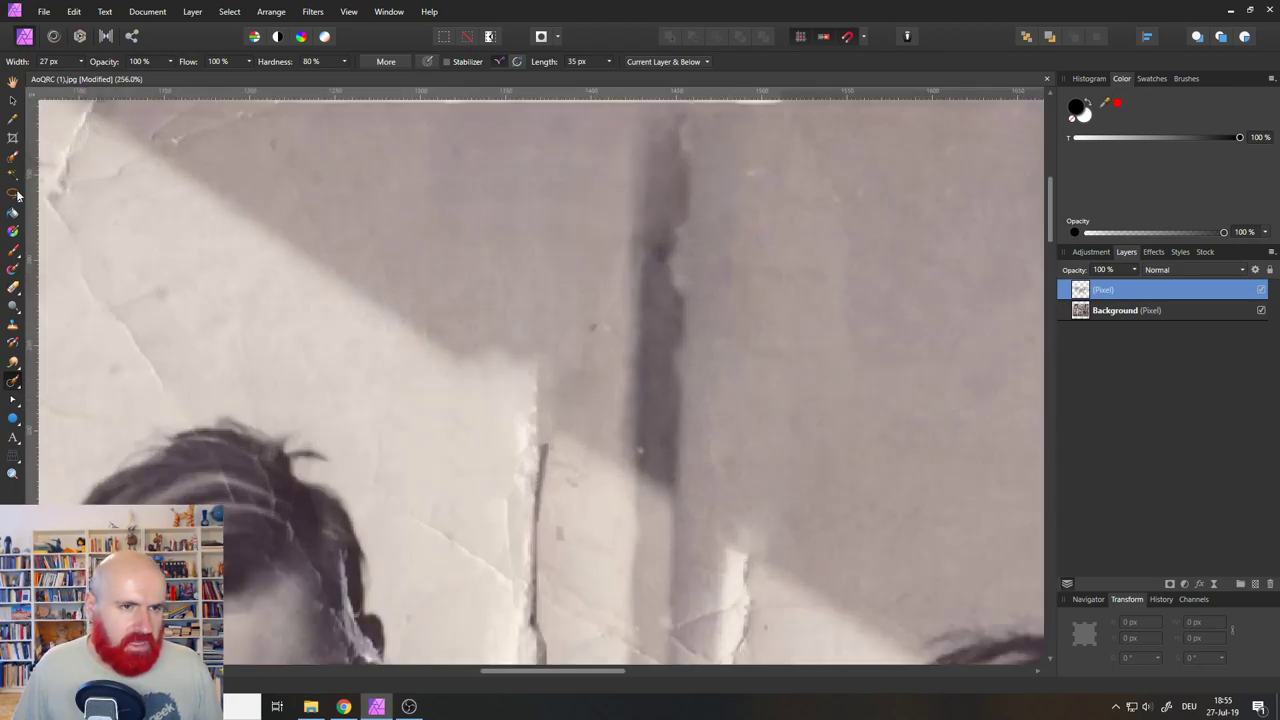
click(12, 323)
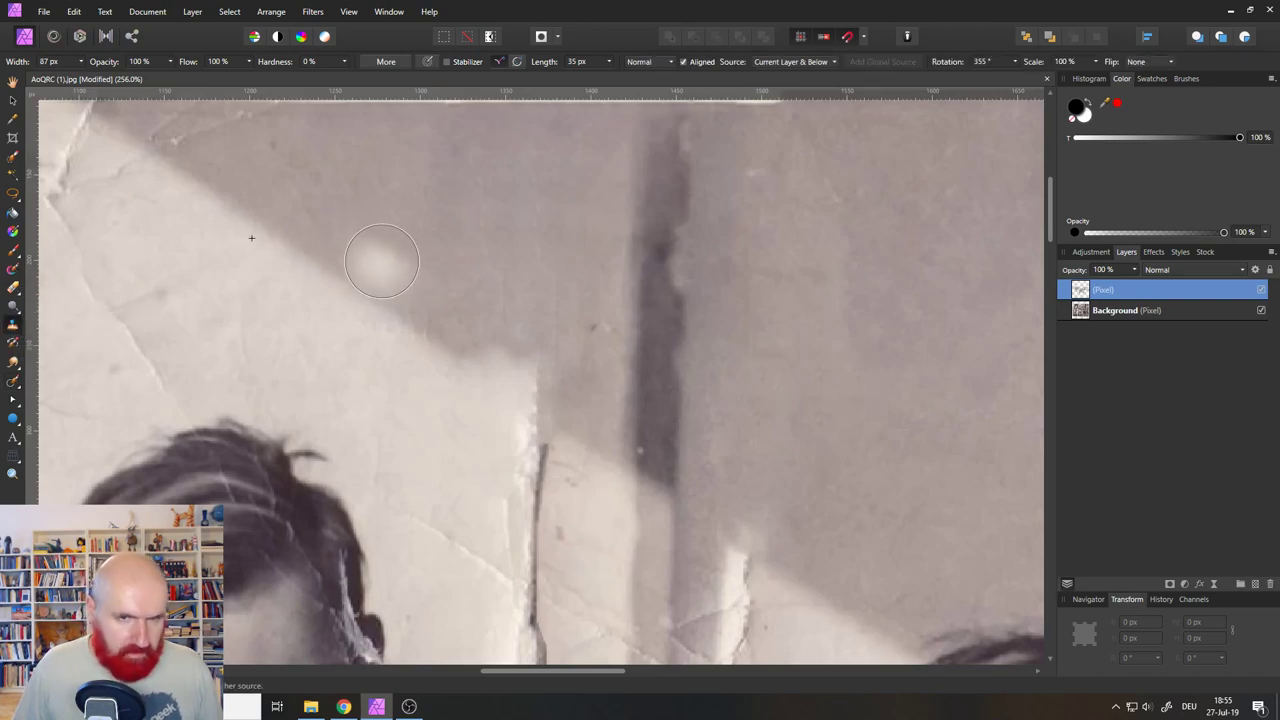
alt+click(356, 281)
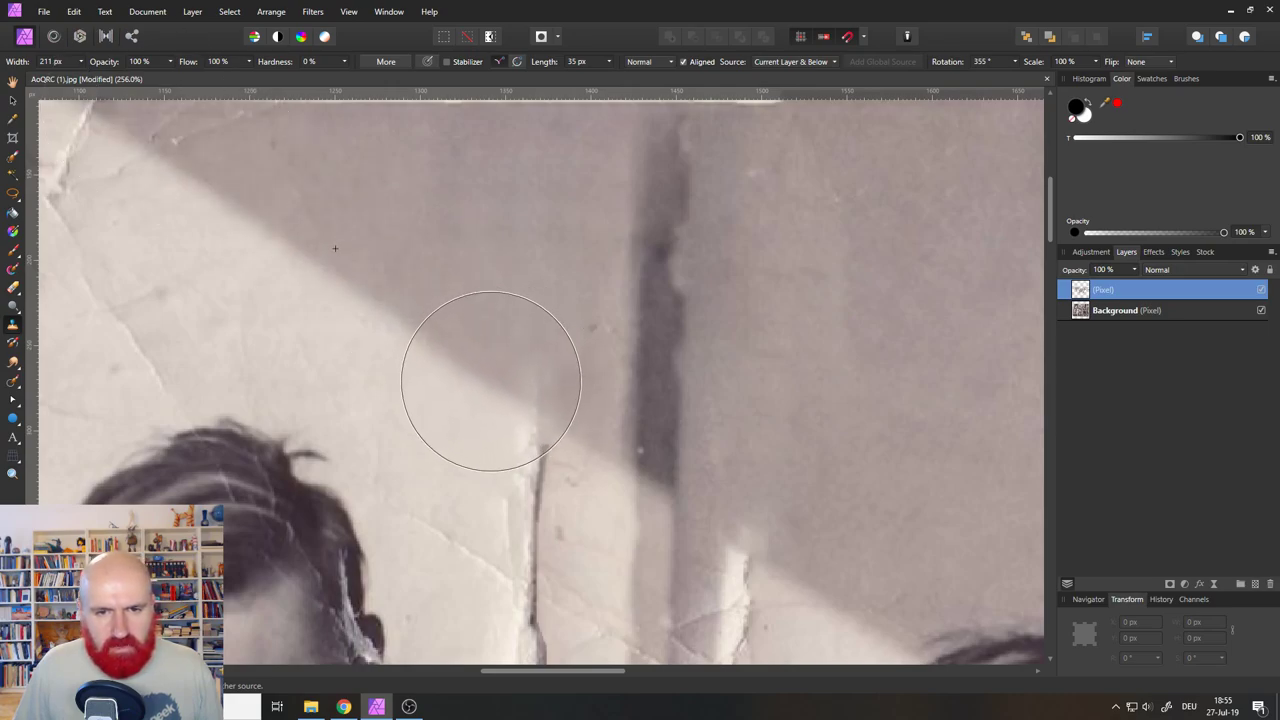
mouse_move(491, 383)
mouse_down()
mouse_move(457, 343)
mouse_move(464, 360)
mouse_up()
alt+click(301, 229)
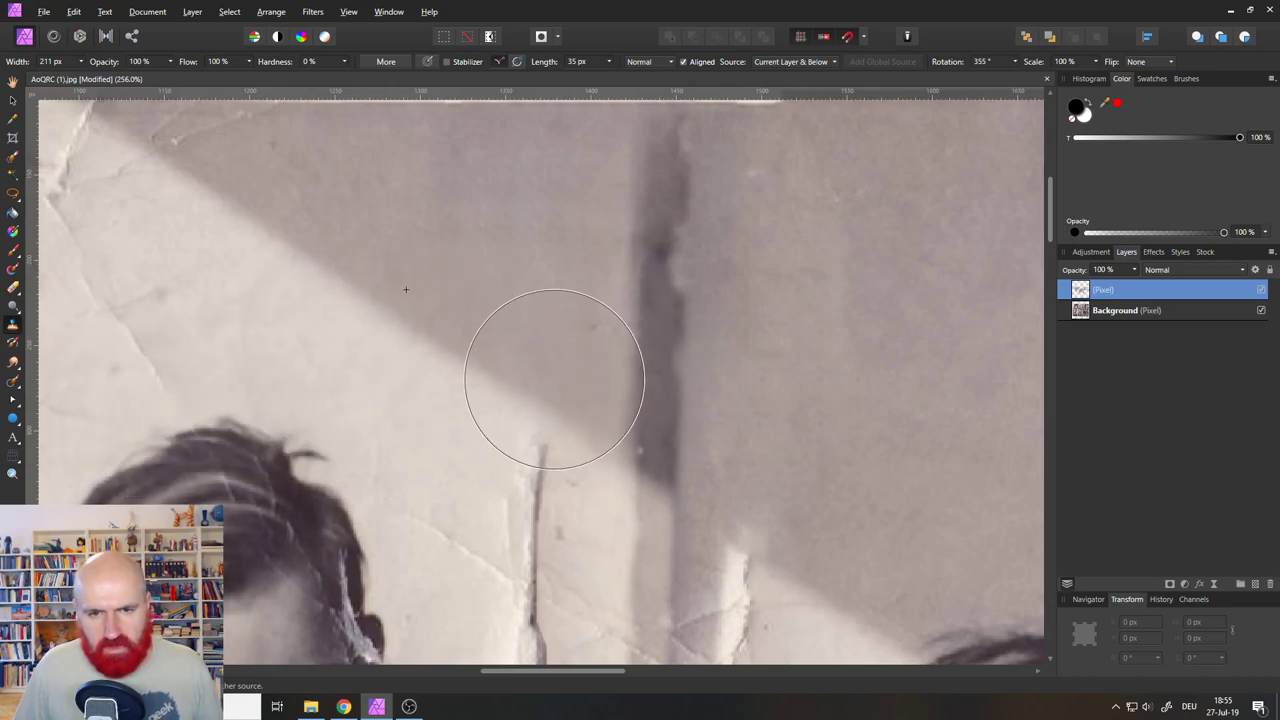
drag(146, 217, 98, 170)
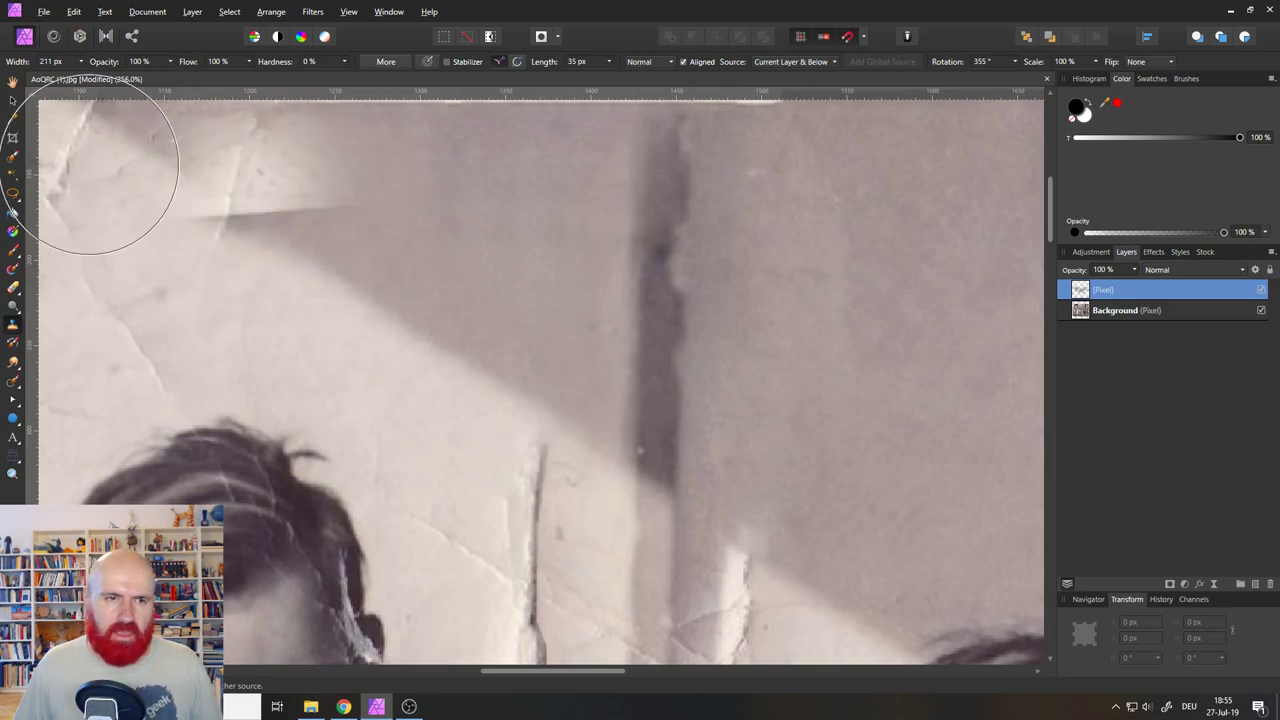
key(ctrl+z)
Inpaint the upper end of the vertical tear and the small marks beside it, just below the diagonal shadow edge.
click(13, 380)
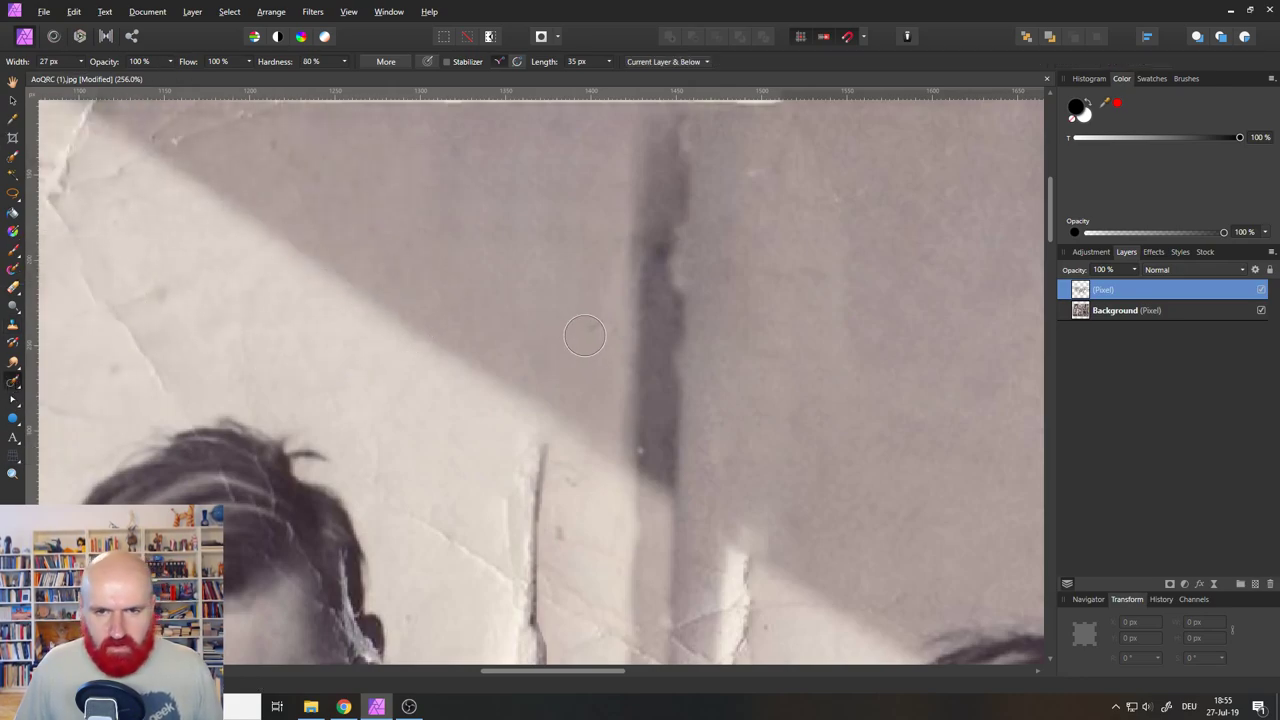
mouse_move(535, 458)
mouse_down()
mouse_move(527, 511)
mouse_move(534, 532)
mouse_move(564, 506)
mouse_move(557, 541)
mouse_move(499, 523)
mouse_move(529, 584)
mouse_move(499, 570)
mouse_move(514, 553)
mouse_move(575, 563)
mouse_up()
click(552, 468)
Inpaint the vertical tear and branching creases on the bright wall beside the boy's face, down to his shoulder.
scroll(540, 350, down, 5)
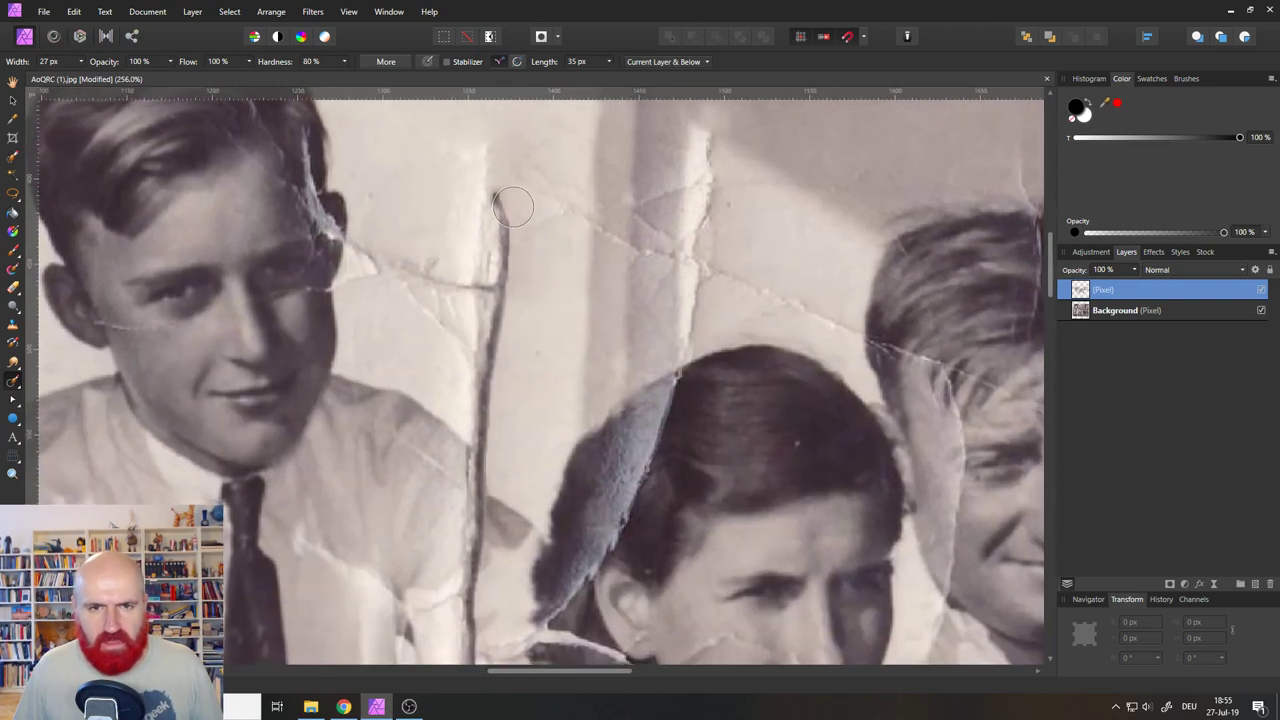
drag(494, 152, 482, 408)
drag(468, 234, 459, 346)
drag(417, 234, 435, 325)
mouse_move(398, 249)
mouse_down()
mouse_move(411, 311)
mouse_move(360, 277)
mouse_move(365, 298)
mouse_up()
drag(418, 225, 458, 338)
mouse_move(476, 484)
mouse_down()
mouse_move(477, 436)
mouse_move(449, 366)
mouse_up()
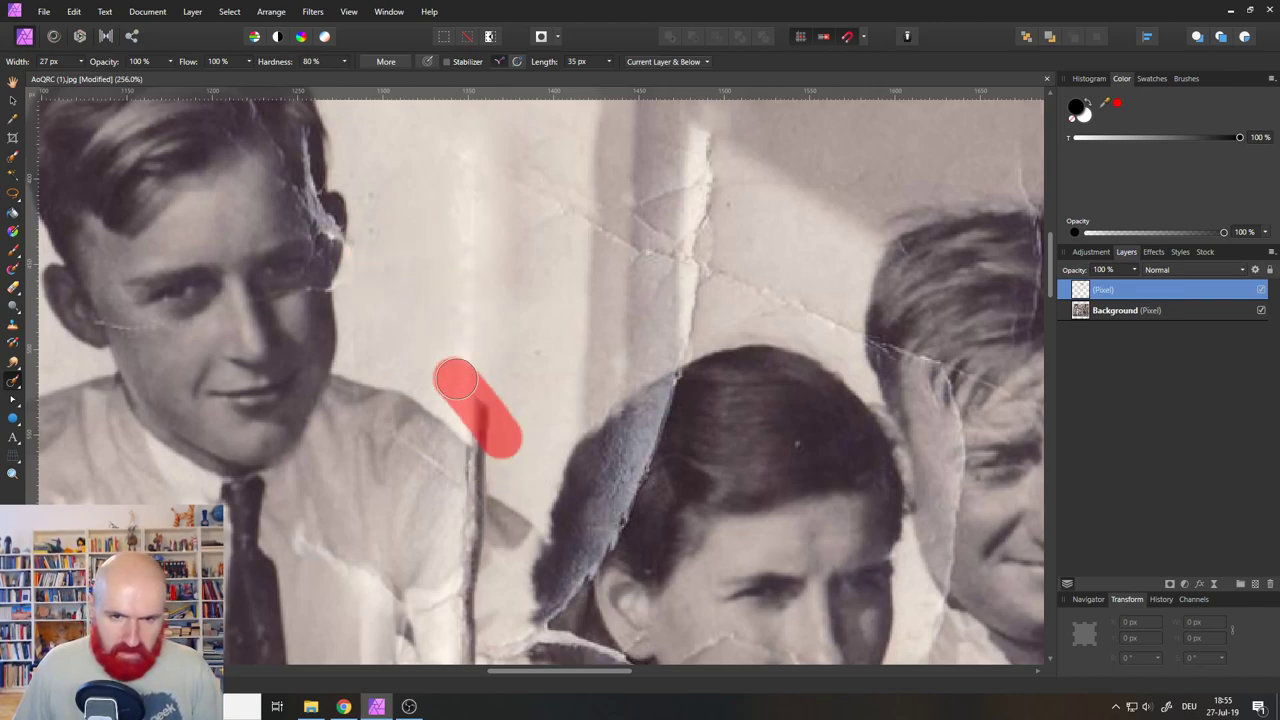
mouse_move(487, 420)
mouse_down()
mouse_move(469, 331)
mouse_move(481, 187)
mouse_up()
Inpaint the slanted creases across the vertical shadow band and the white tear on the wall above the dark-haired woman's head.
mouse_move(535, 228)
mouse_down()
mouse_move(495, 152)
mouse_move(585, 258)
mouse_up()
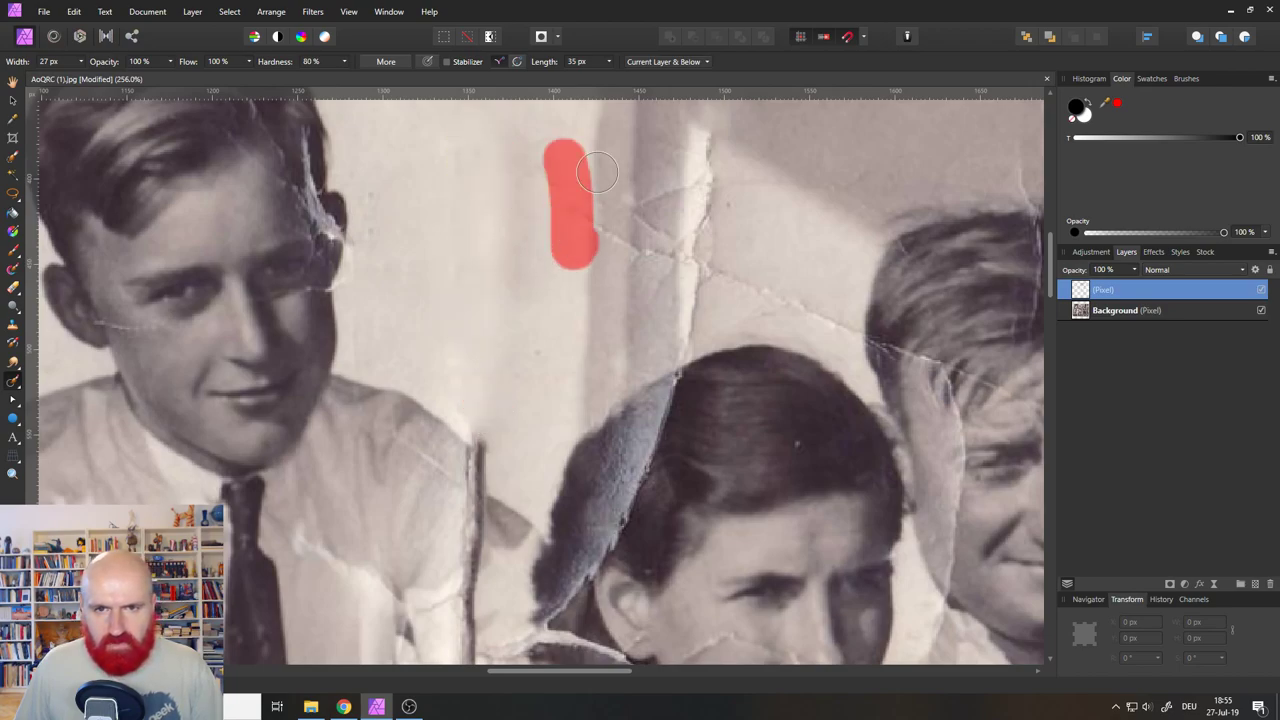
drag(628, 178, 628, 284)
drag(668, 152, 668, 288)
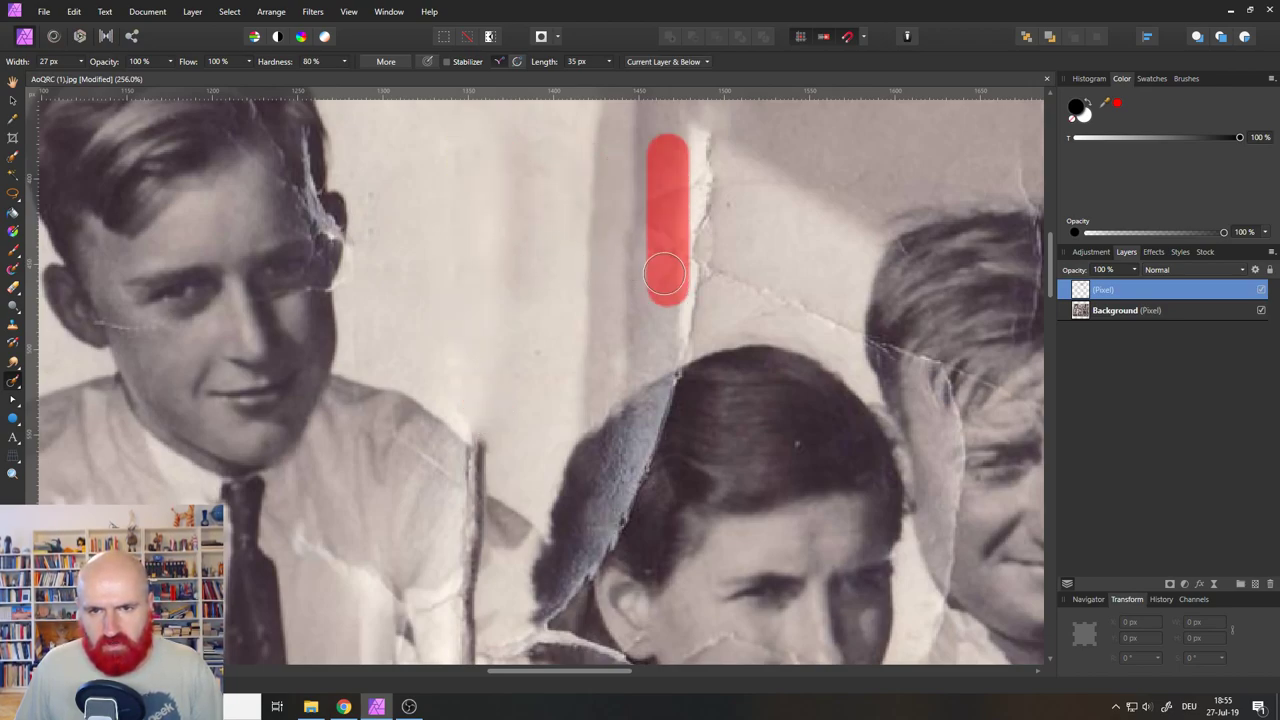
mouse_move(708, 142)
mouse_down()
mouse_move(699, 288)
mouse_move(812, 306)
mouse_up()
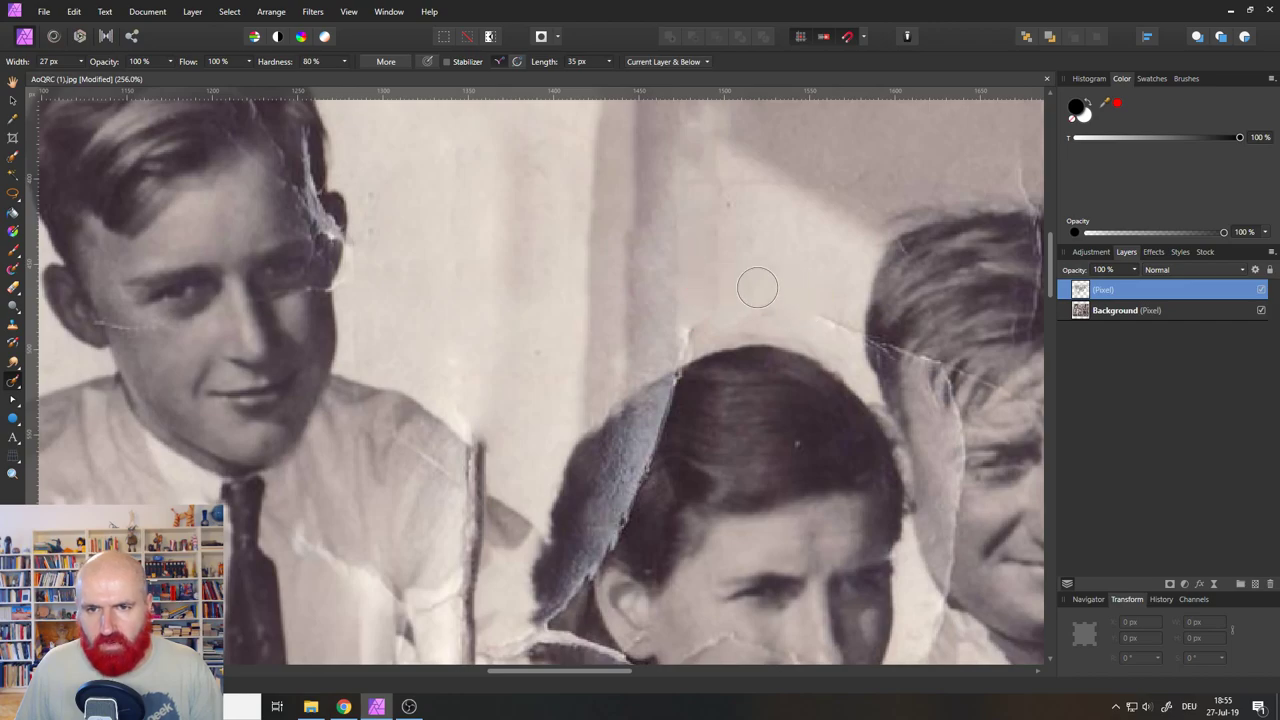
drag(704, 180, 760, 188)
drag(833, 322, 831, 323)
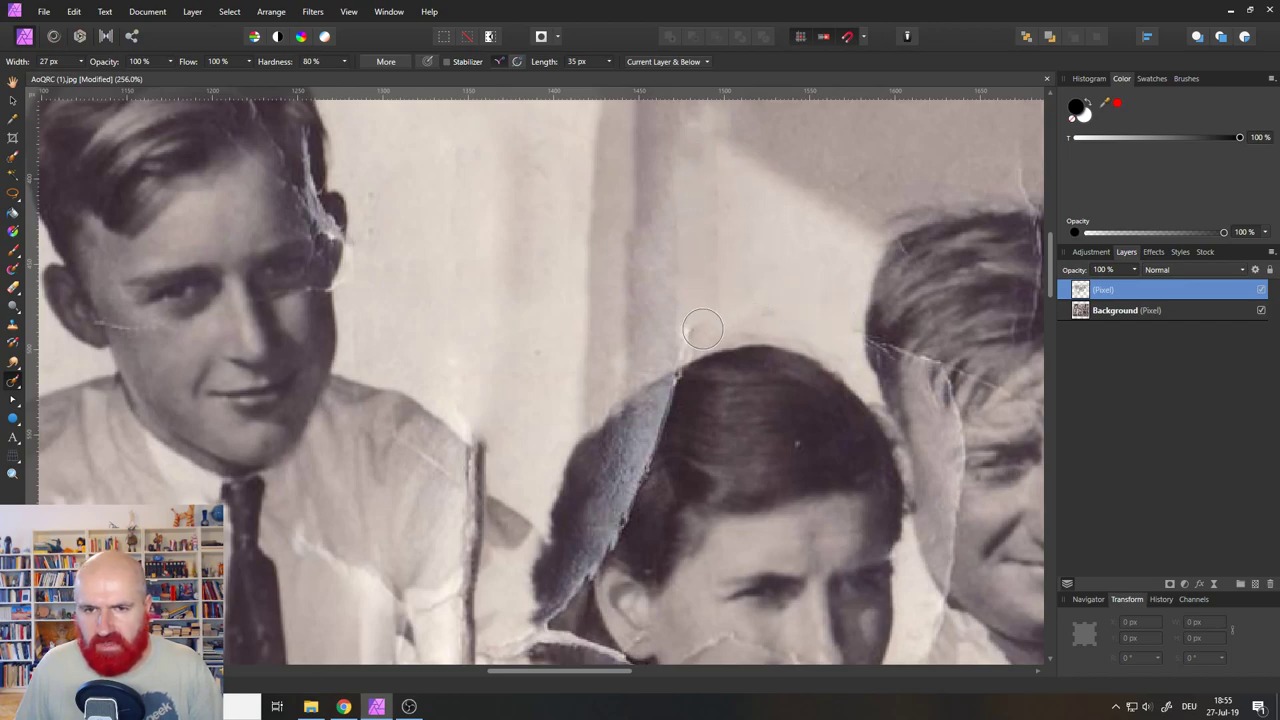
Select the lower part of the vertical shadow band above the woman's head with a straight-edged freehand selection and feather it by 2 px.
scroll(773, 295, down, 6)
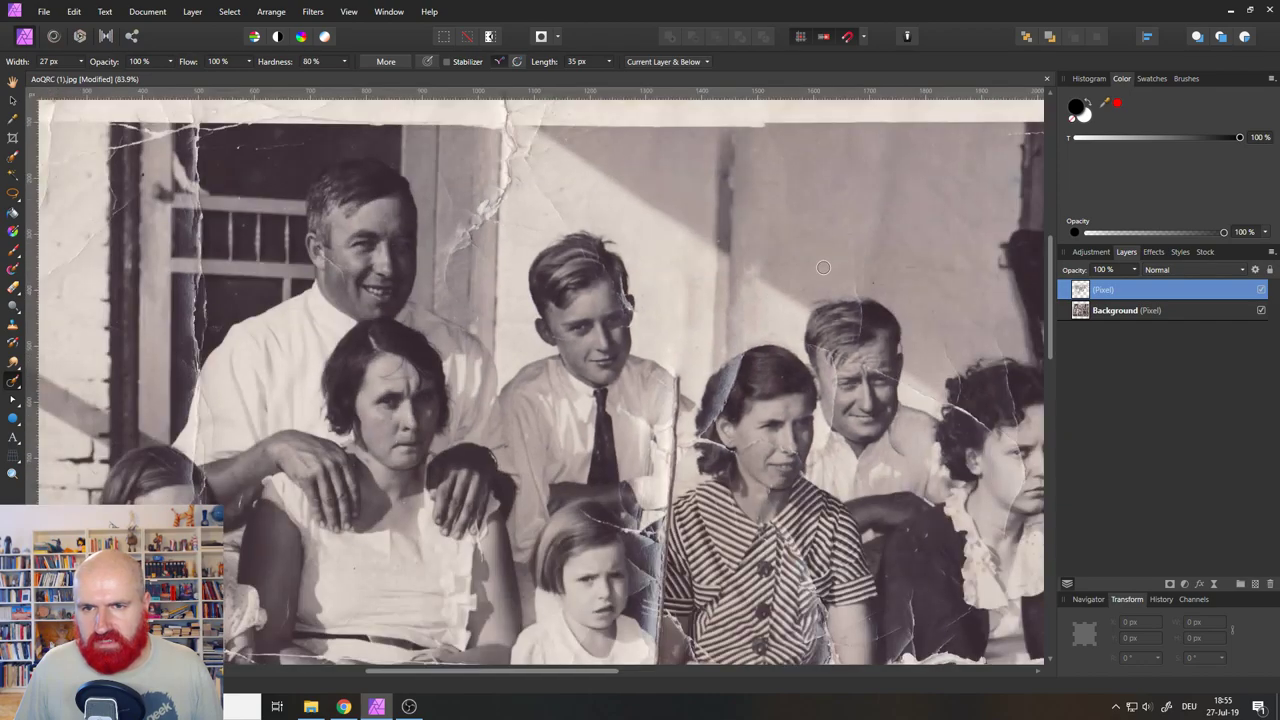
drag(773, 295, 532, 293)
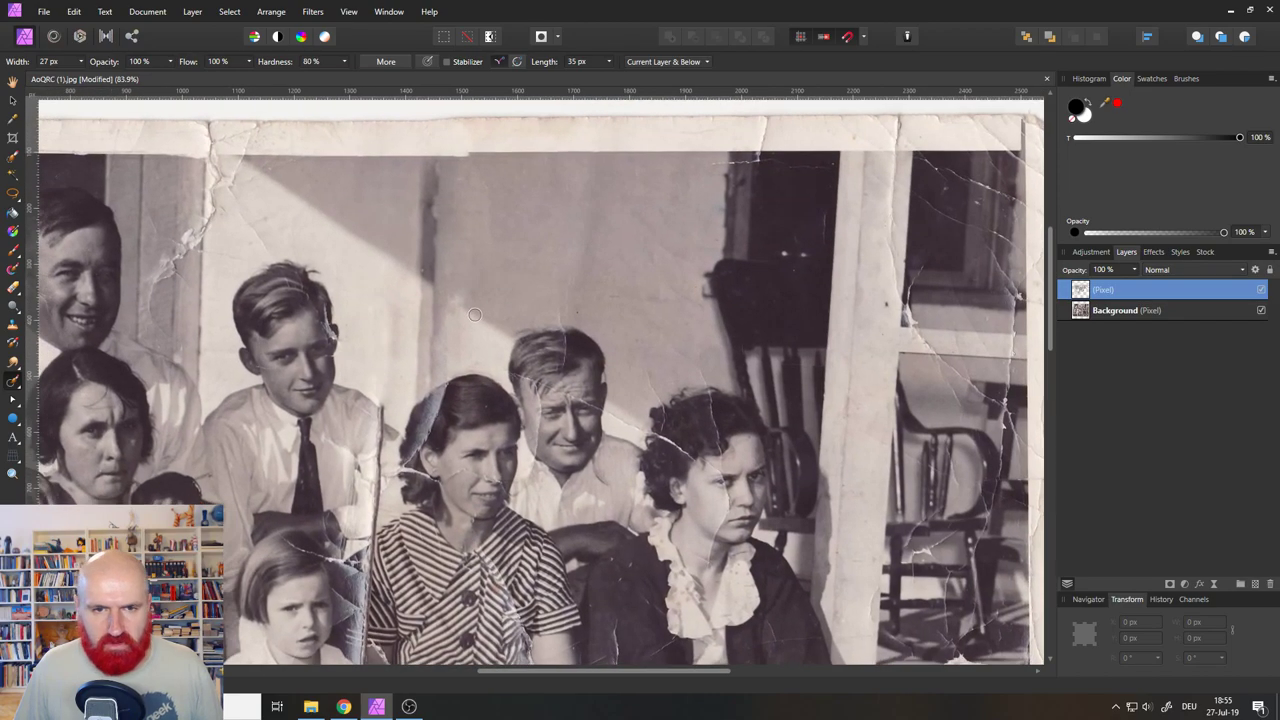
scroll(459, 316, up, 6)
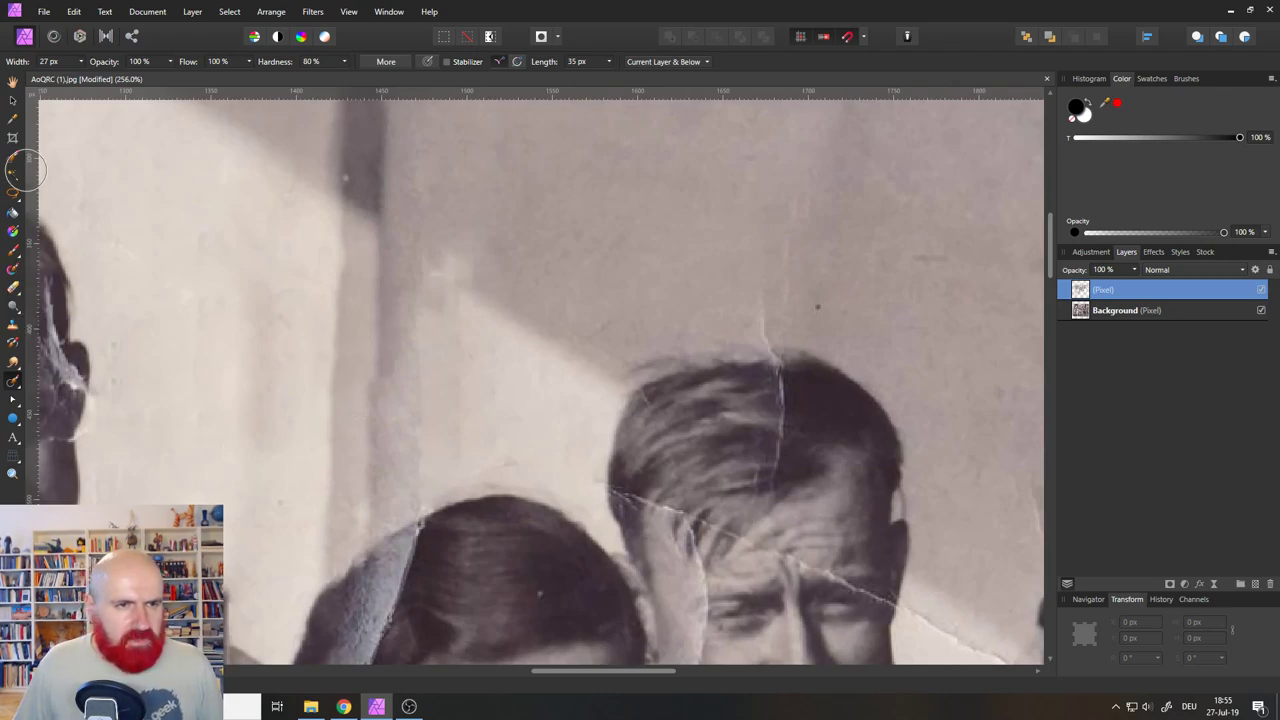
click(13, 193)
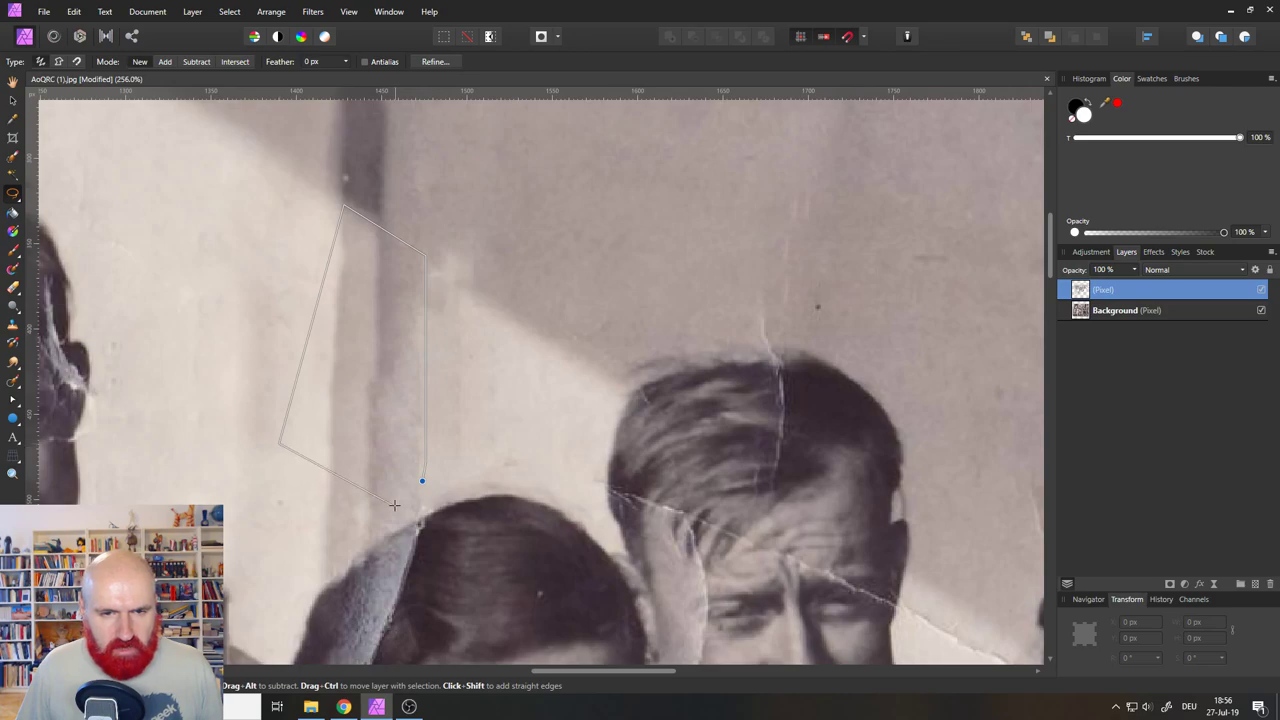
click(421, 482)
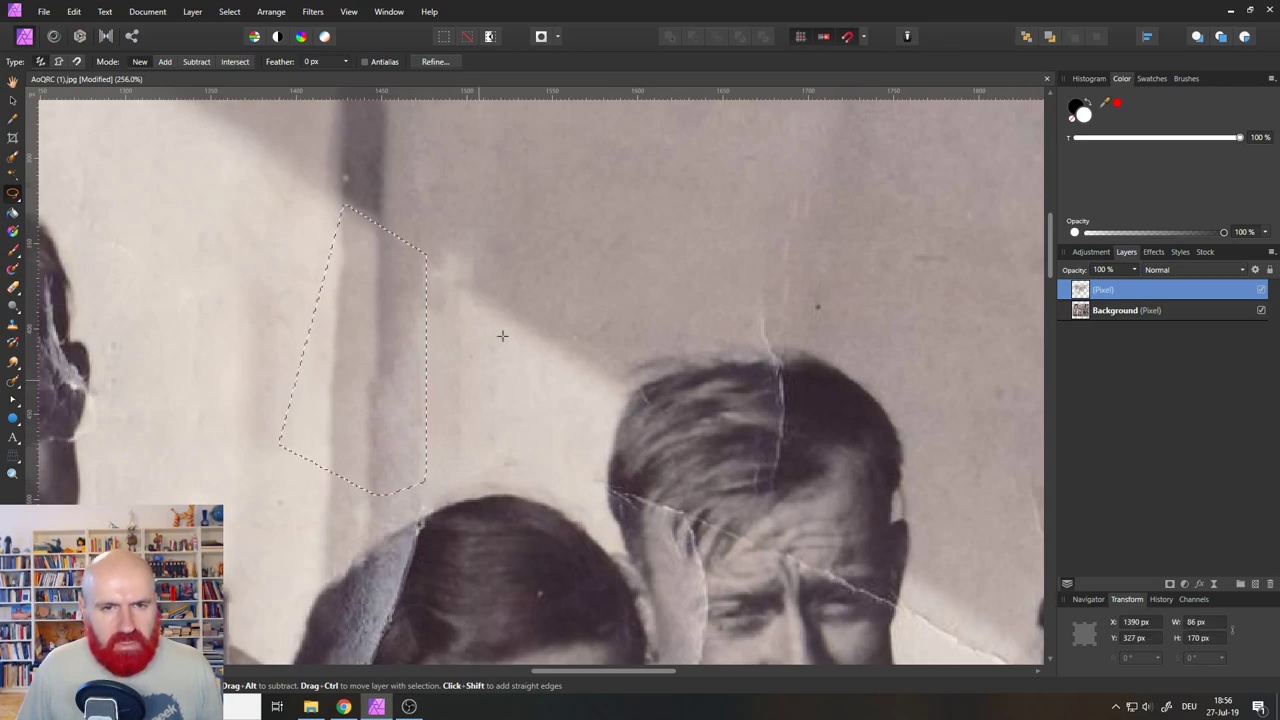
click(230, 11)
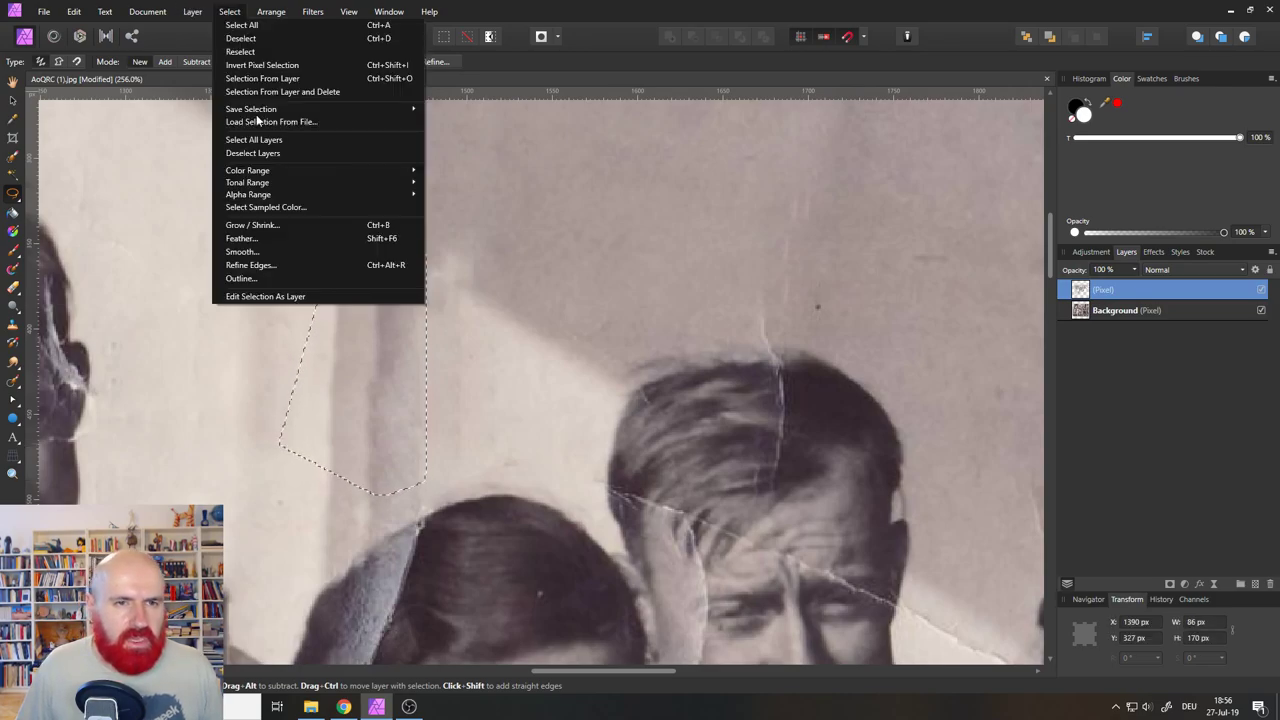
click(272, 238)
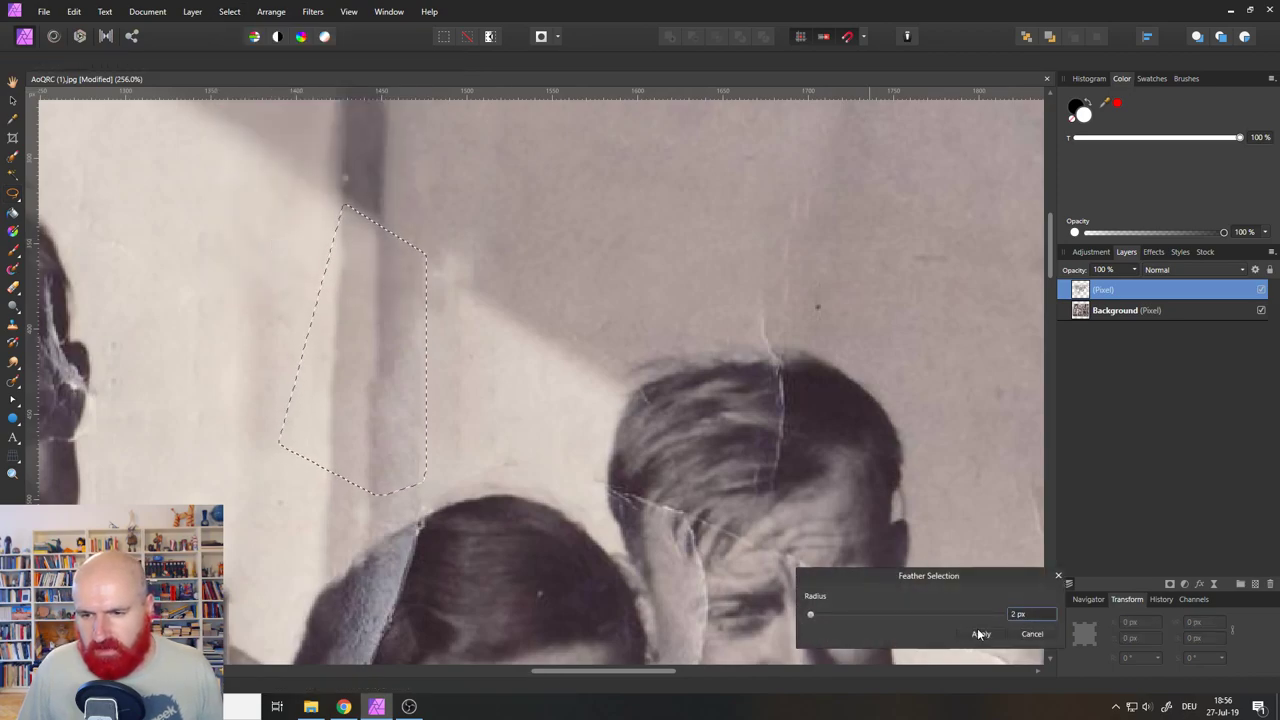
click(981, 634)
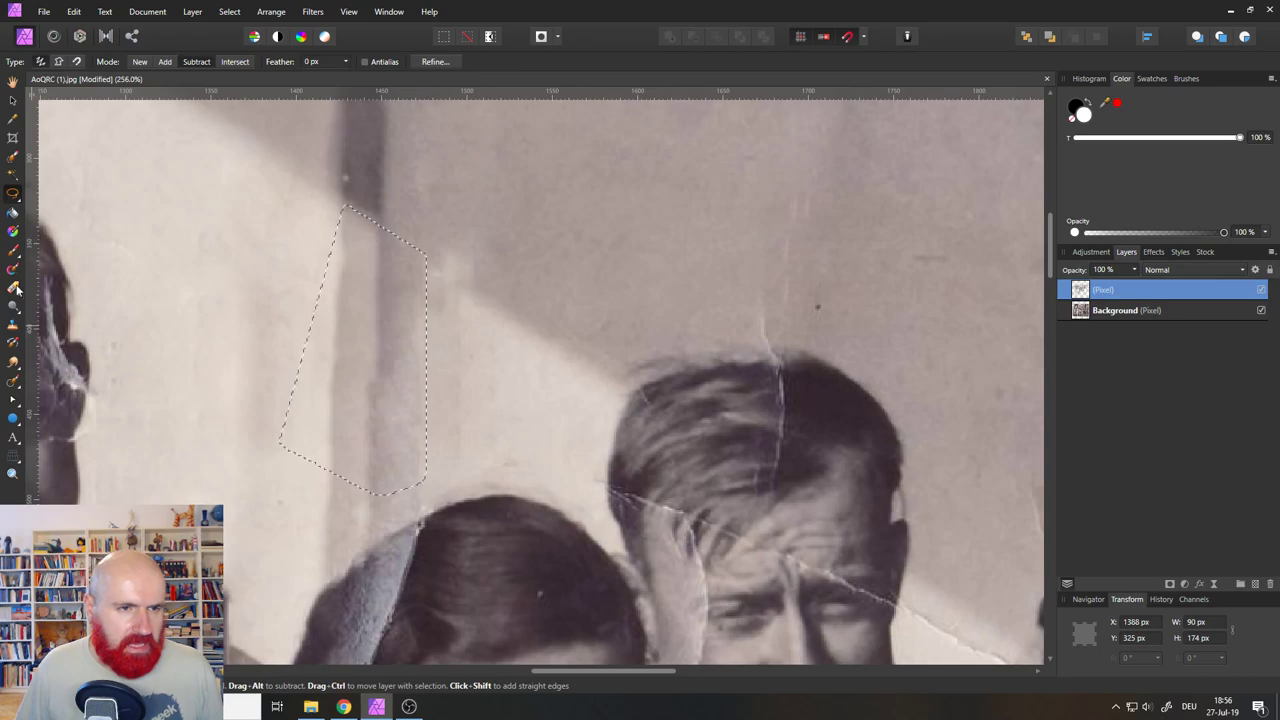
Clone clean wall texture into the selected part of the vertical shadow band with the soft 211 px brush, and deselect.
click(12, 326)
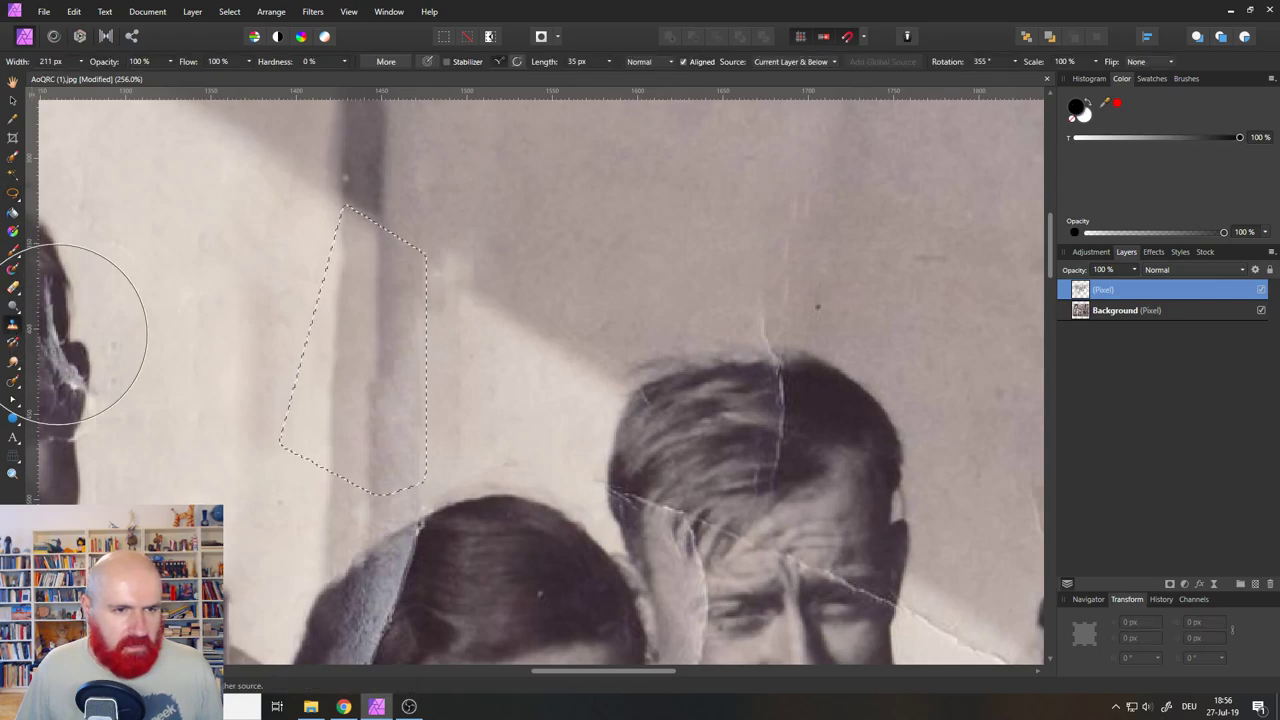
alt+click(401, 431)
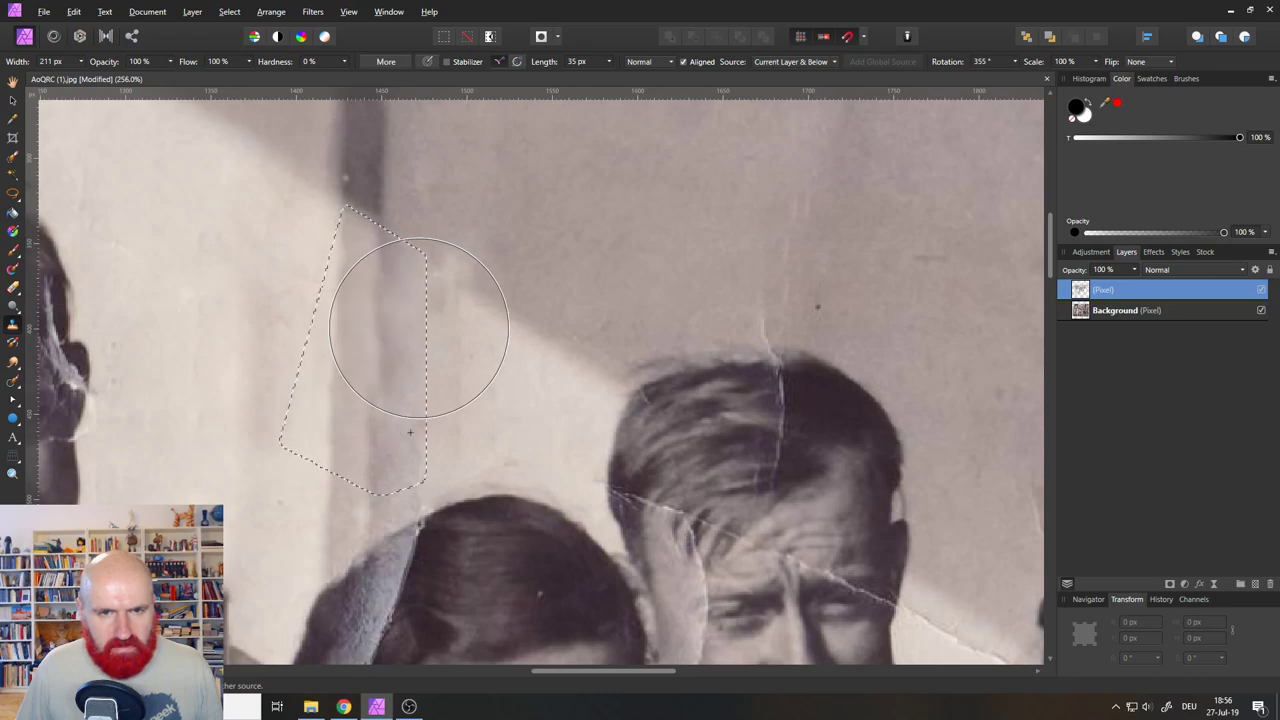
alt+click(272, 473)
mouse_move(290, 380)
mouse_down()
mouse_move(423, 320)
mouse_move(244, 445)
mouse_up()
key(ctrl+d)
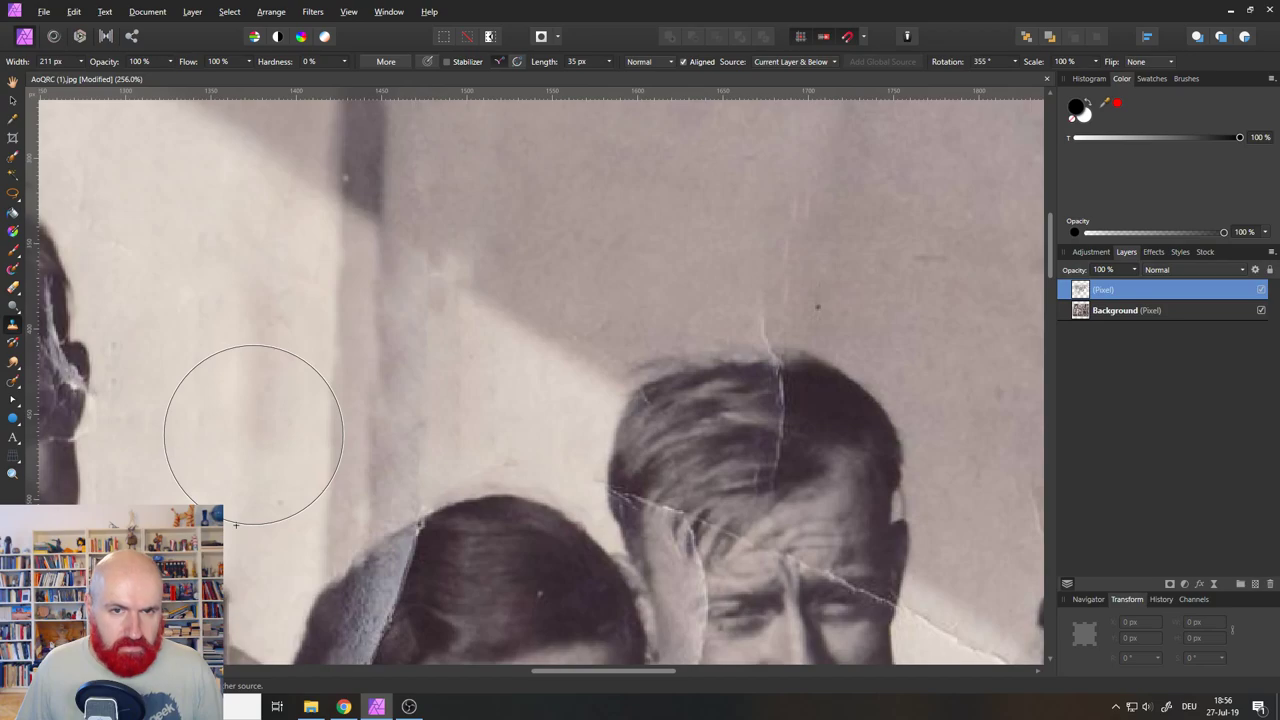
Select a triangle of bright wall between the vertical shadow band and the diagonal shadow edge, and feather the selection.
click(13, 193)
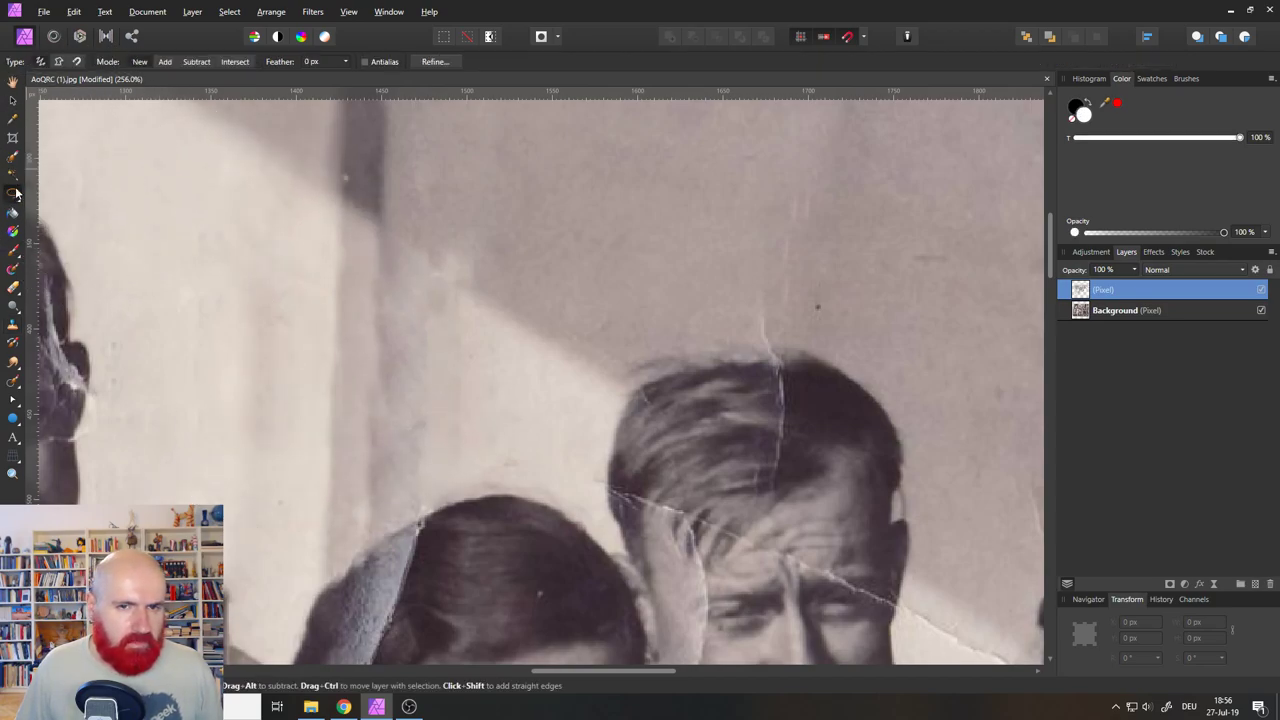
click(558, 354)
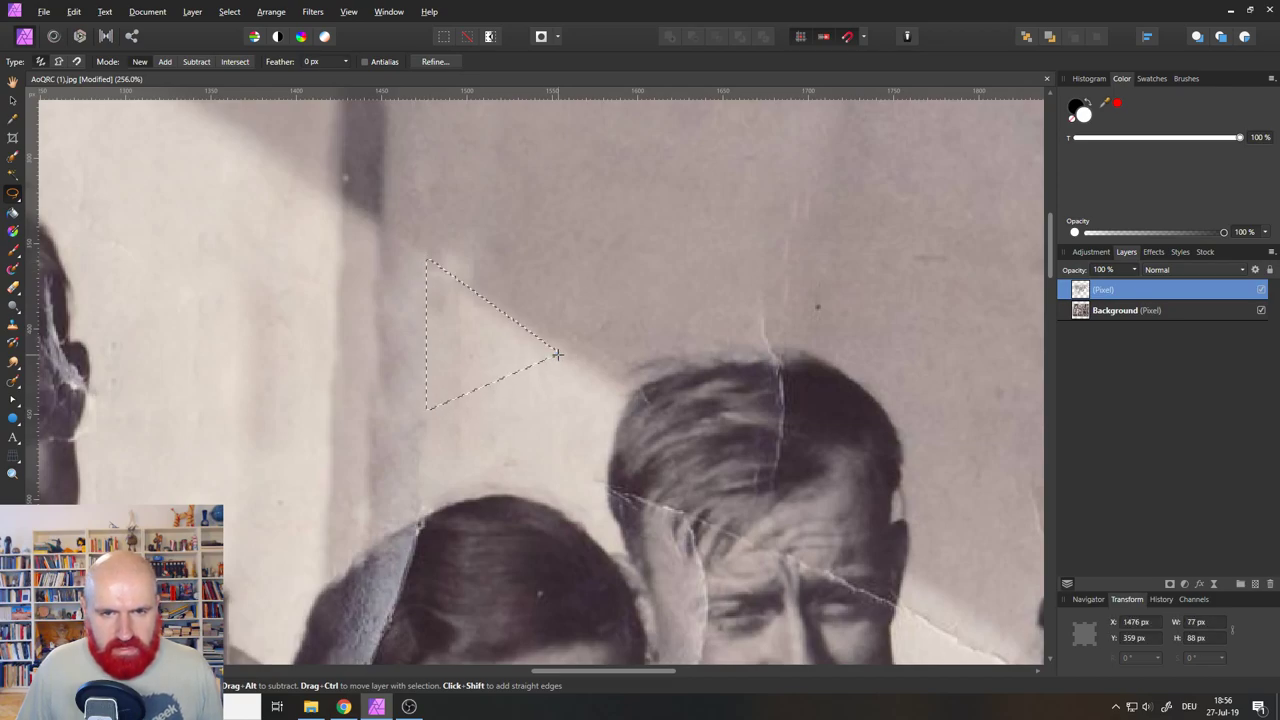
click(231, 12)
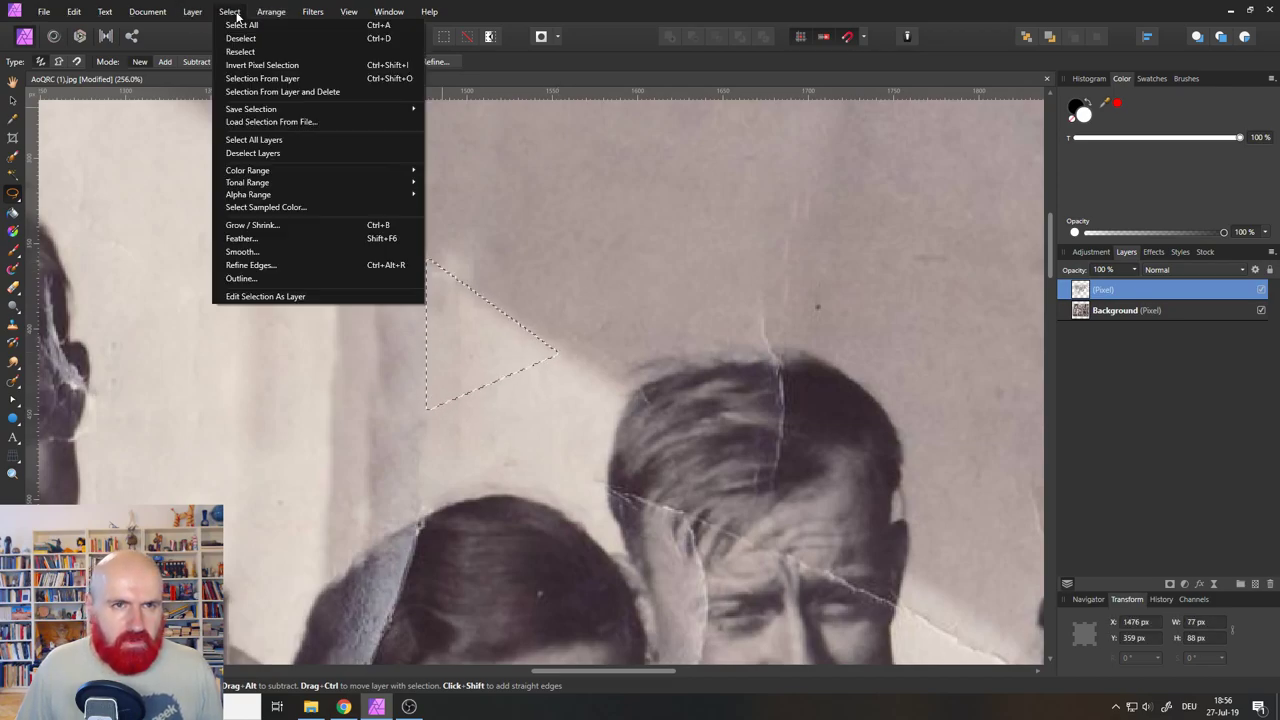
click(276, 236)
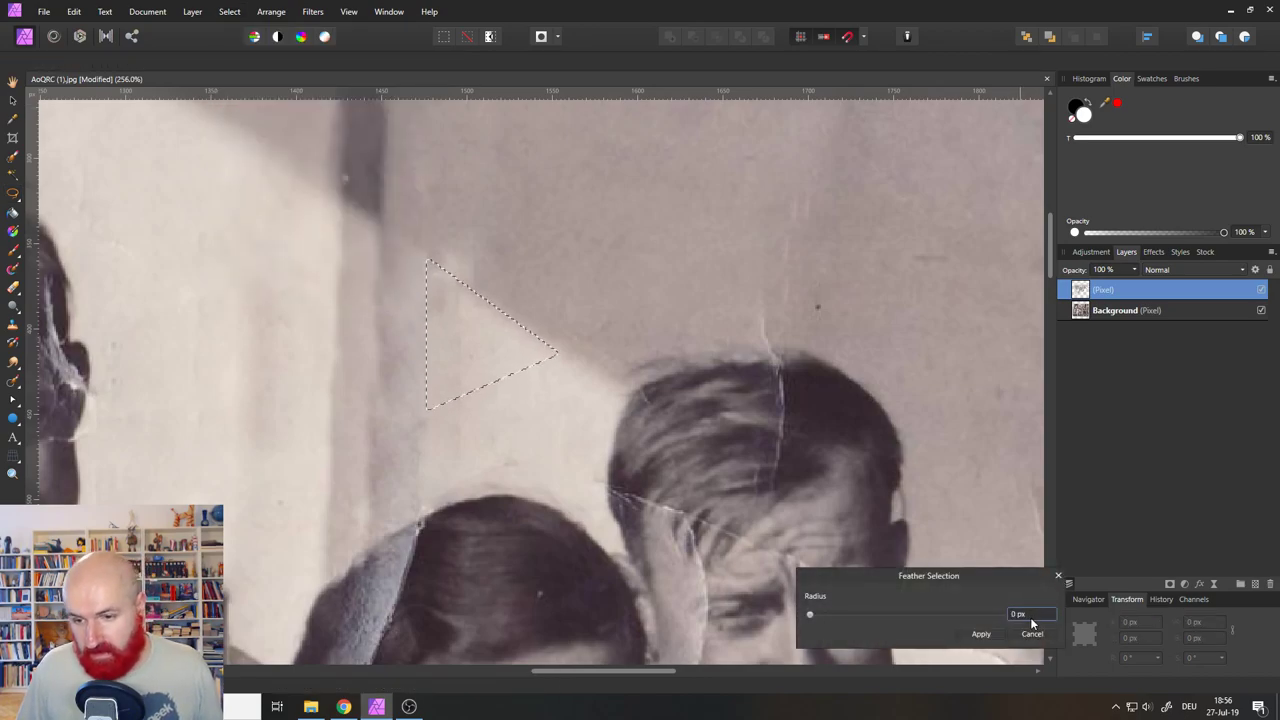
click(980, 634)
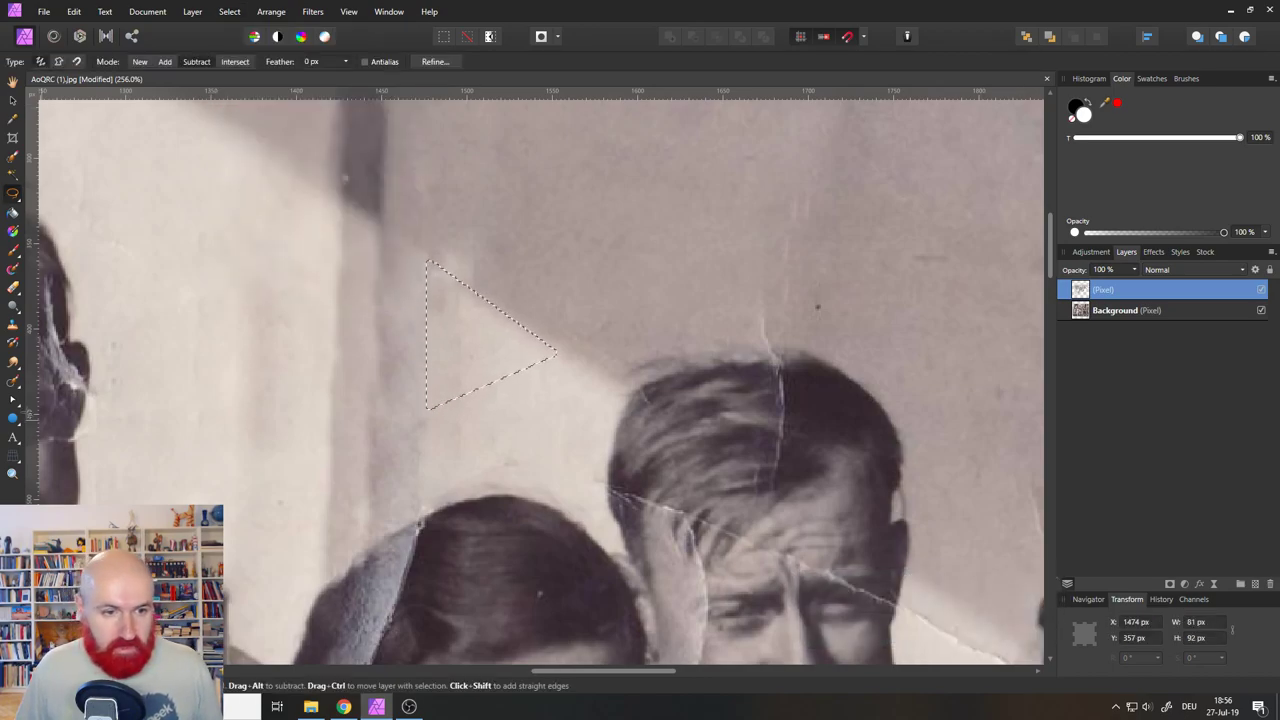
Clone bright wall texture from just below into the triangular selection with the 211 px brush and clear the selection.
click(13, 326)
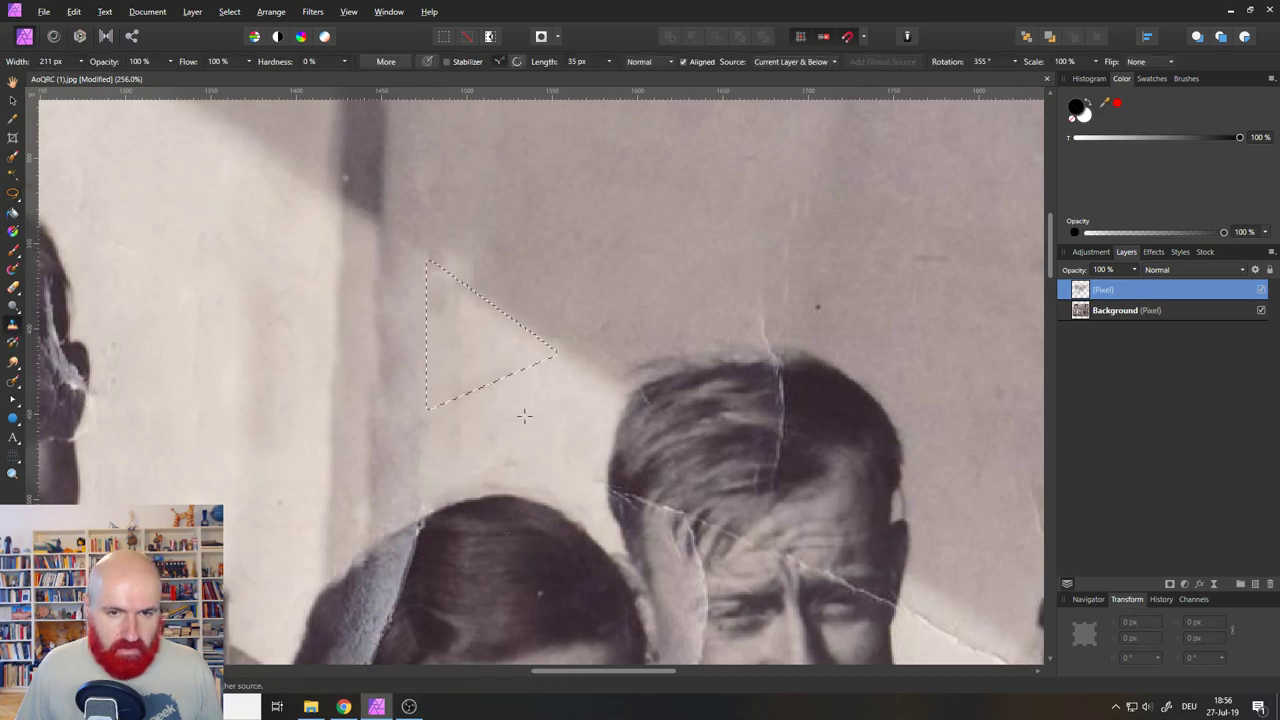
alt+click(493, 410)
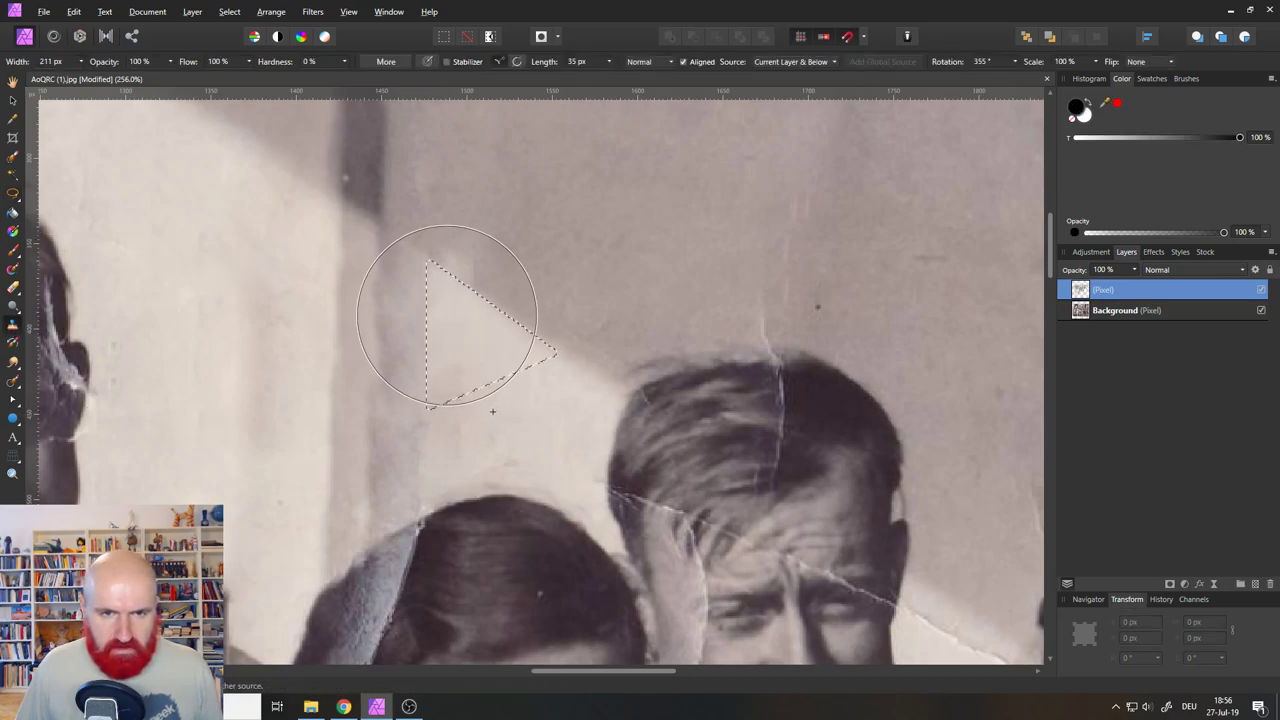
mouse_move(436, 321)
mouse_down()
mouse_move(434, 306)
mouse_move(434, 351)
mouse_move(523, 315)
mouse_move(443, 354)
mouse_move(456, 350)
mouse_up()
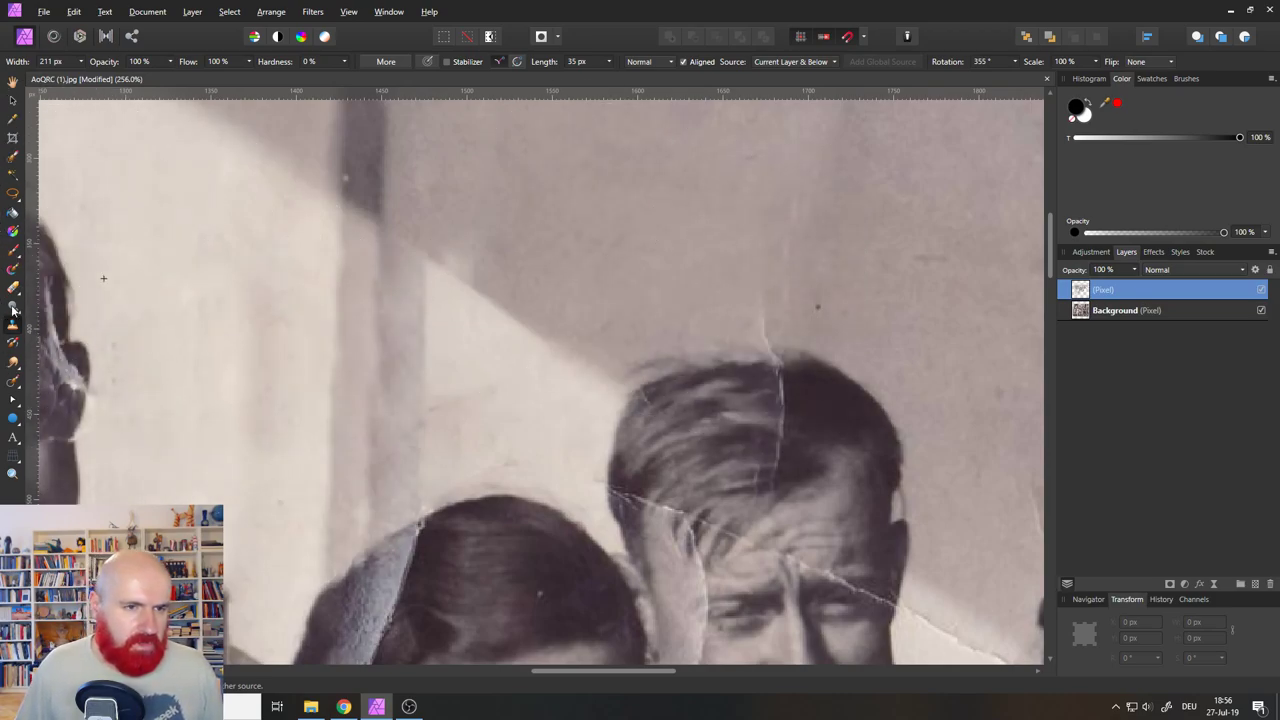
Clone shaded wall texture into a four-sided freehand selection above the diagonal shadow edge, feathered by 4 px, and deselect.
click(12, 193)
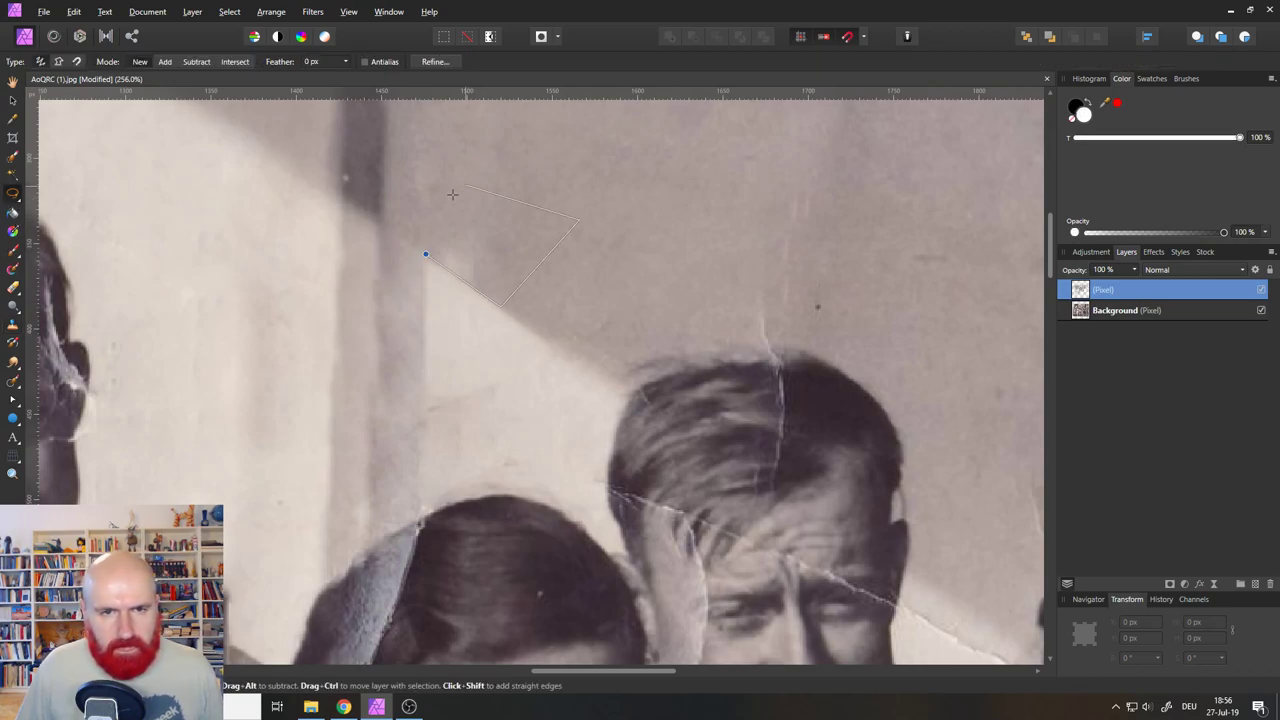
click(424, 254)
click(229, 11)
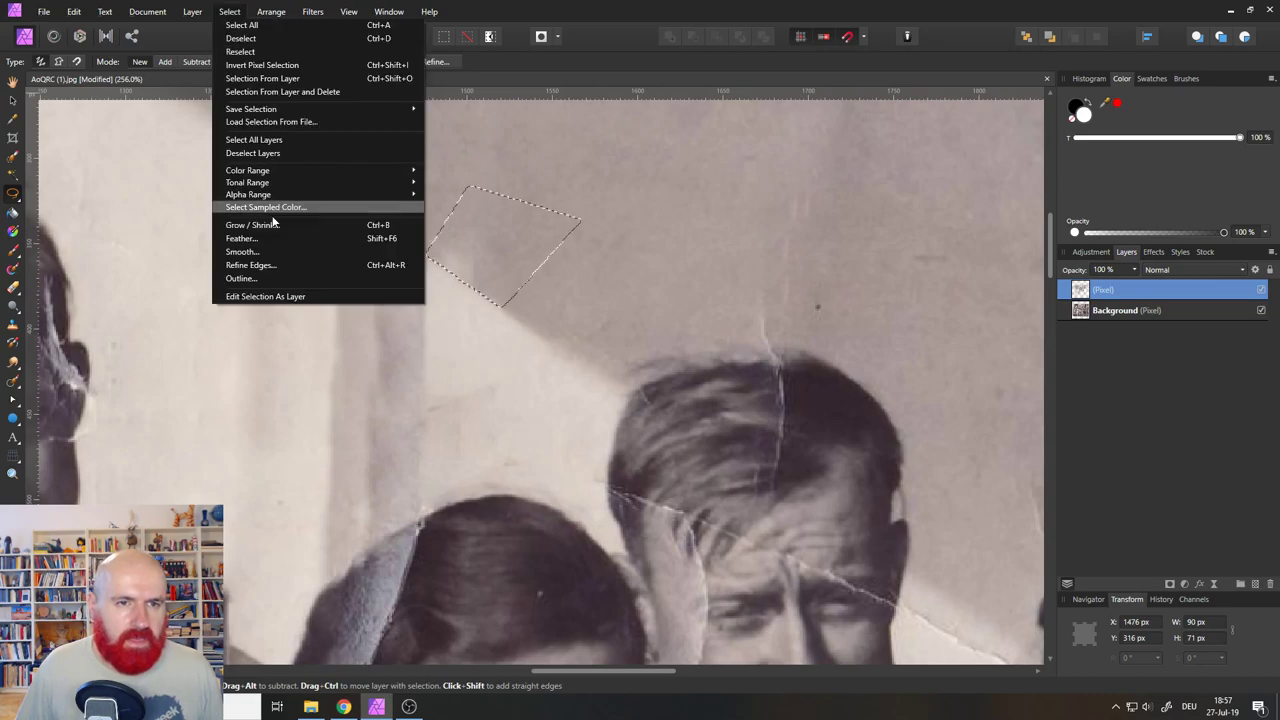
click(272, 240)
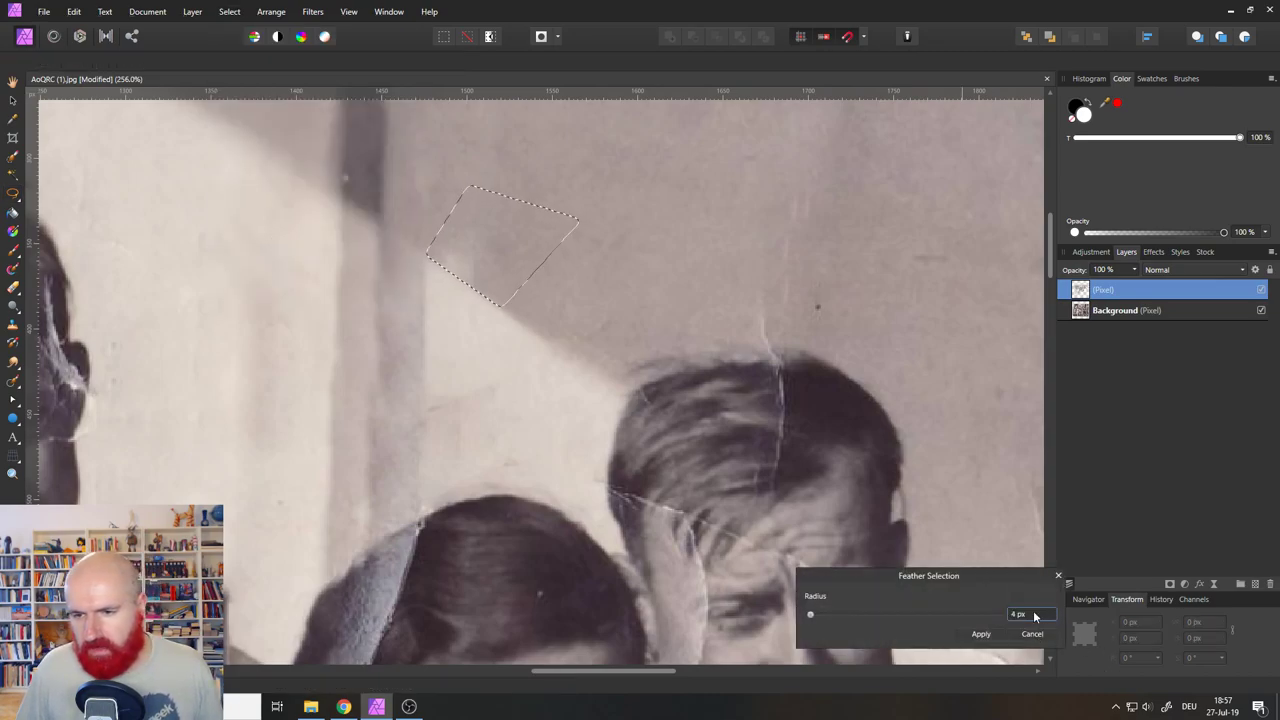
click(981, 634)
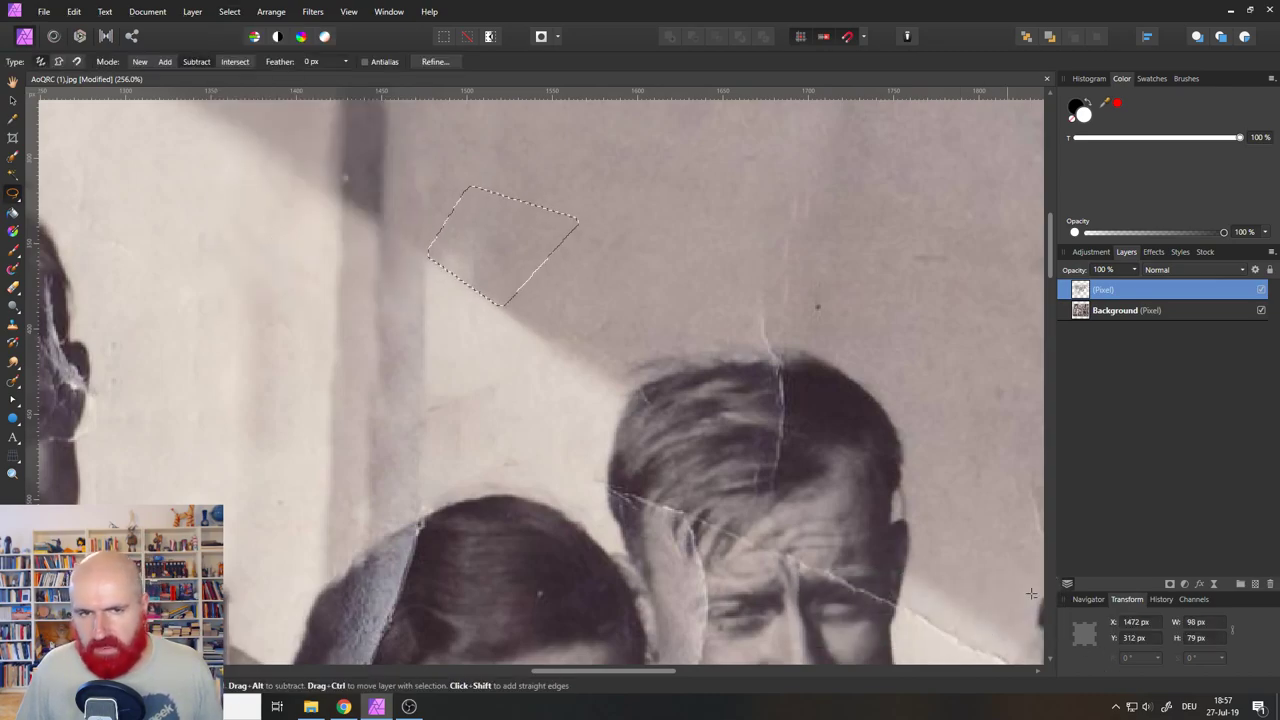
click(12, 324)
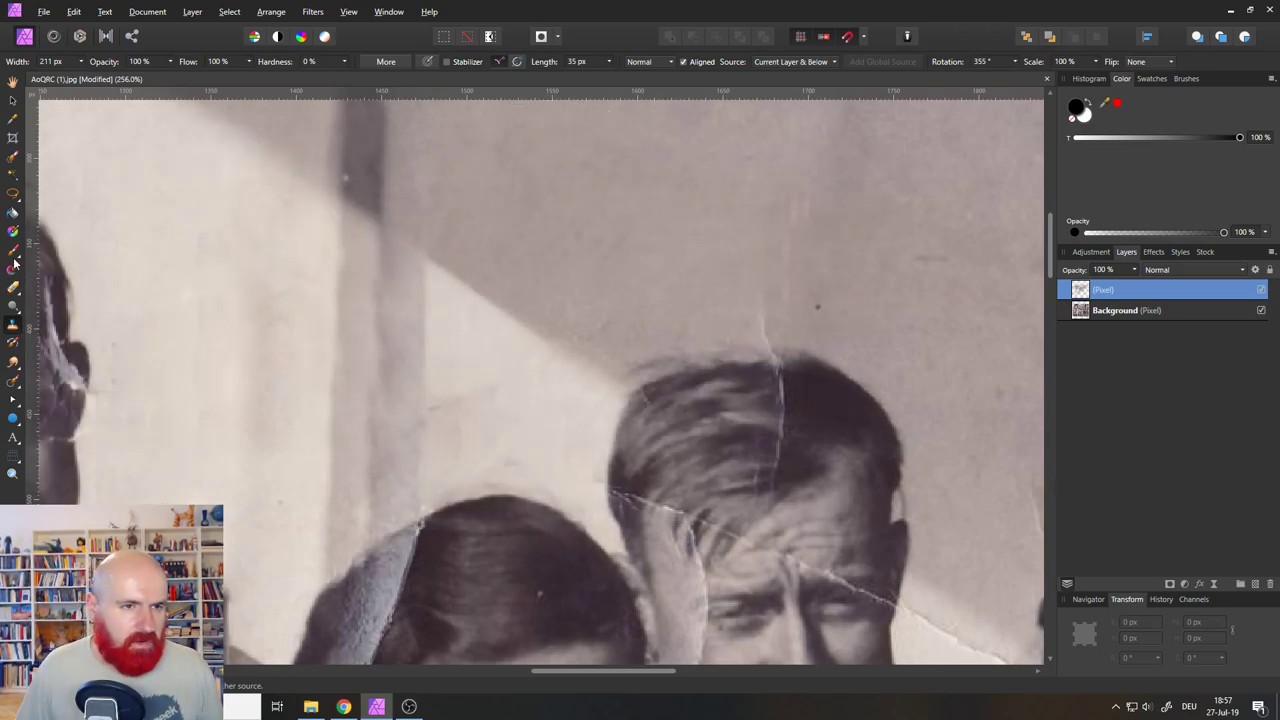
Inpaint the marks on the bright wall triangle above the woman's head with the 27 px Inpainting Brush.
click(13, 382)
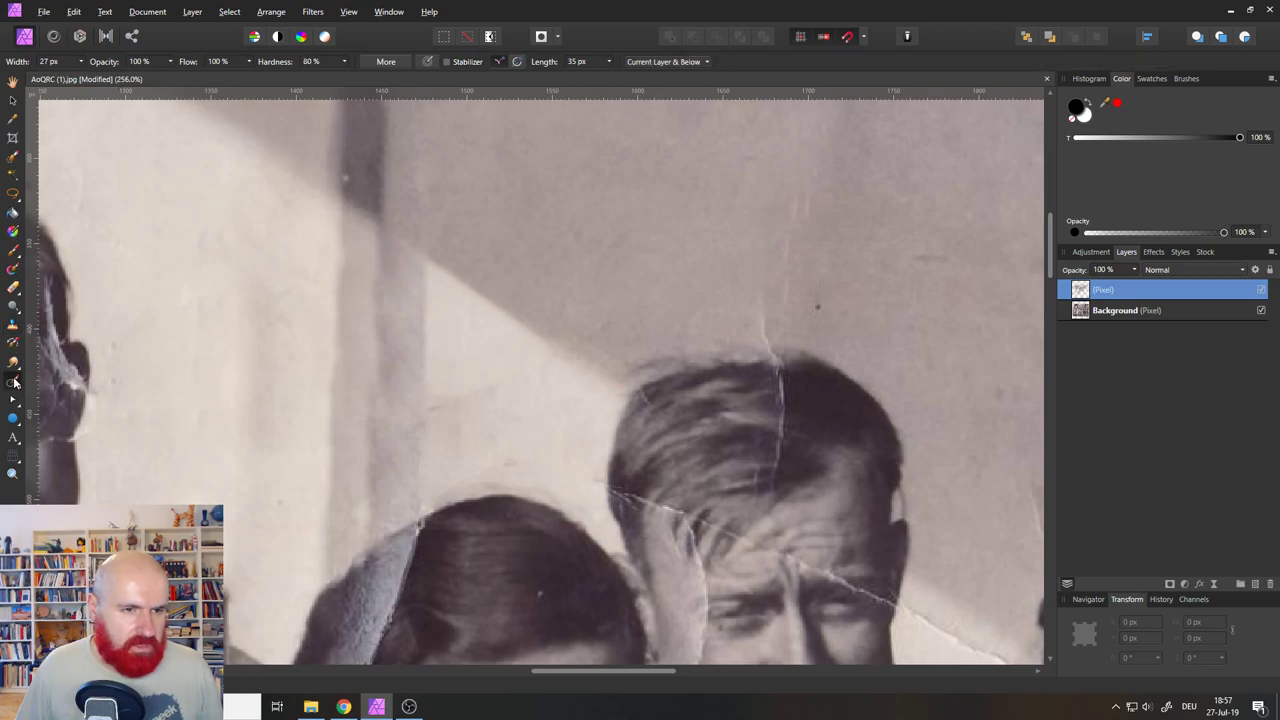
mouse_move(446, 394)
mouse_down()
mouse_move(446, 418)
mouse_move(516, 370)
mouse_up()
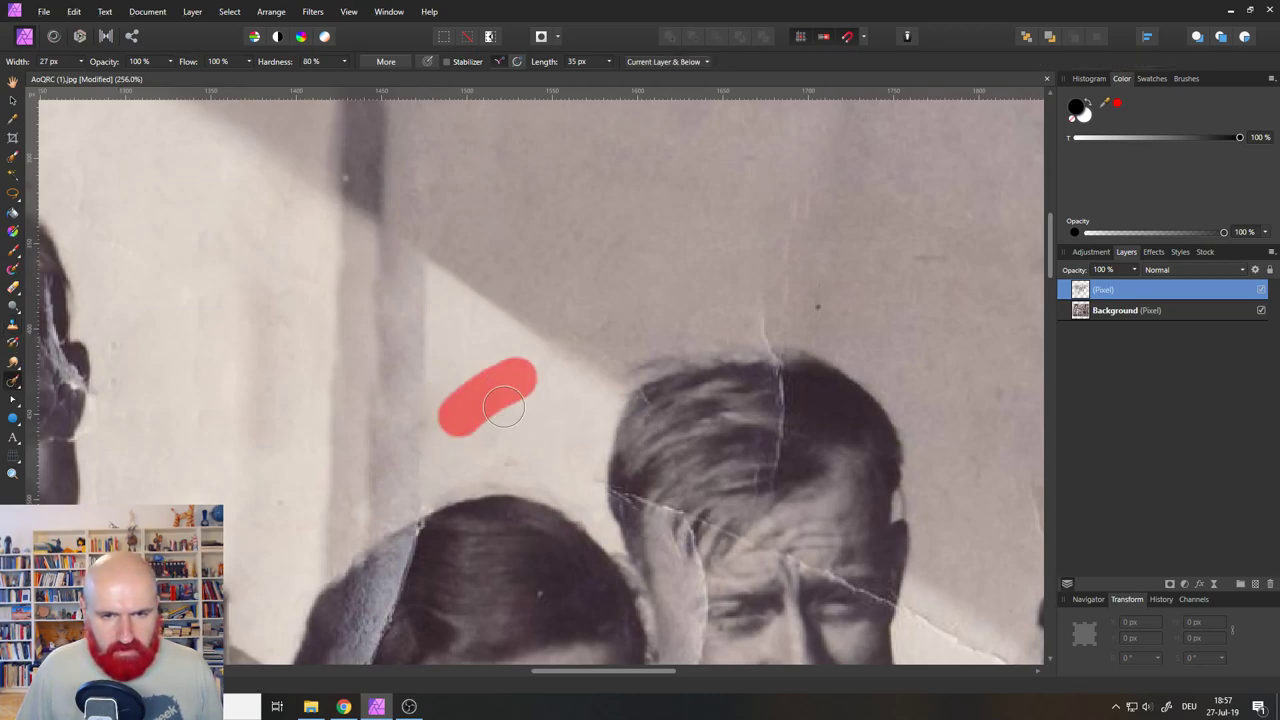
drag(466, 454, 468, 328)
drag(472, 463, 522, 466)
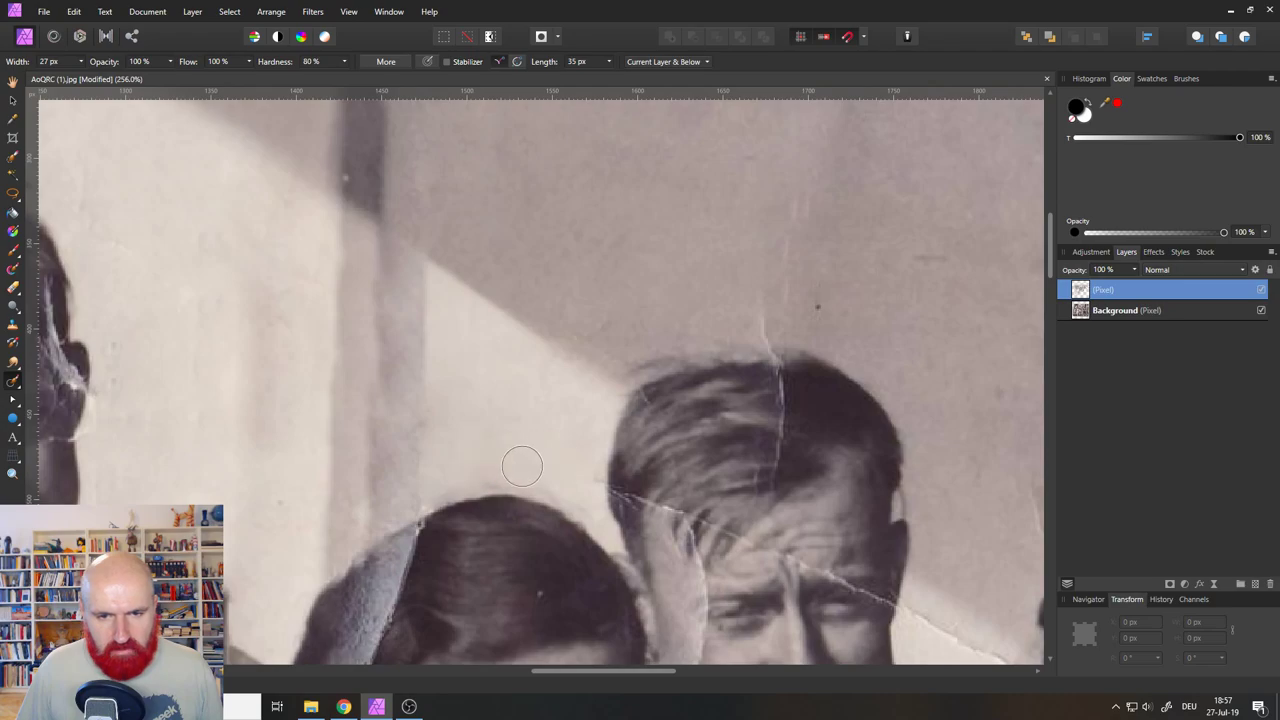
Inpaint the faint scratches on the shaded wall between the man's head and the dark chair back.
mouse_move(803, 308)
mouse_down()
mouse_move(451, 263)
mouse_move(409, 414)
mouse_up()
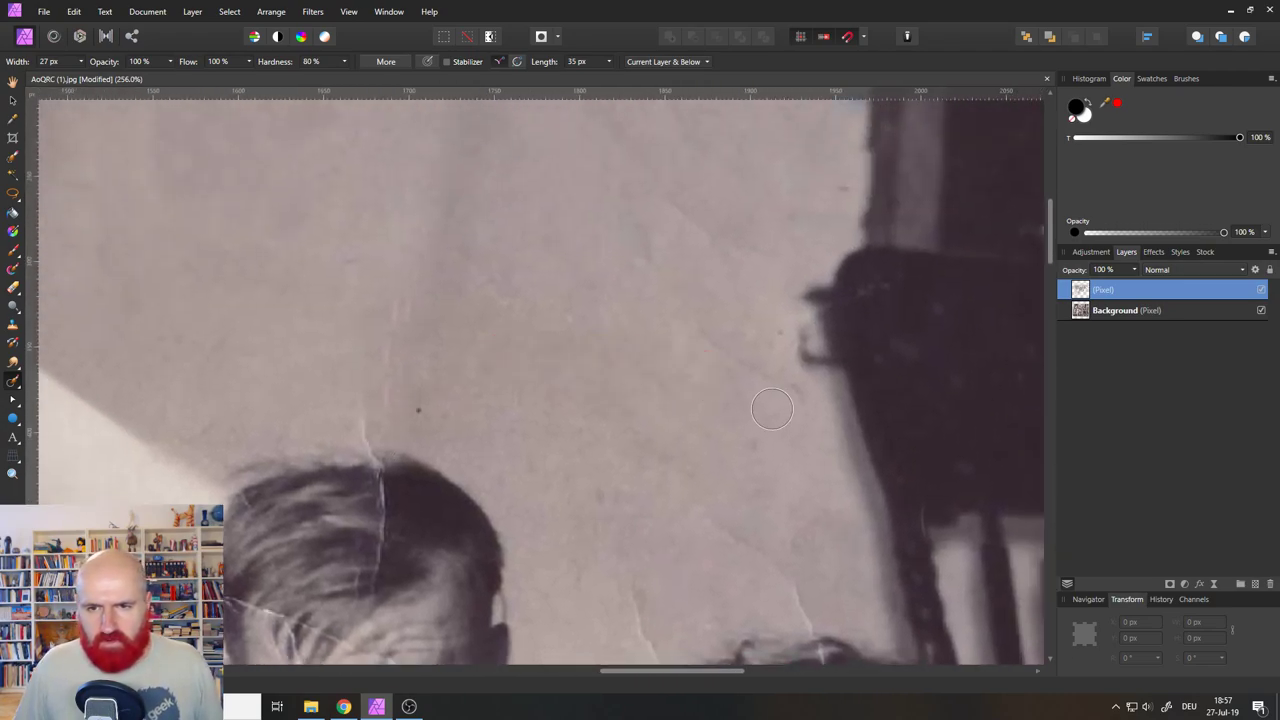
drag(788, 380, 686, 318)
drag(734, 250, 546, 152)
drag(640, 290, 640, 201)
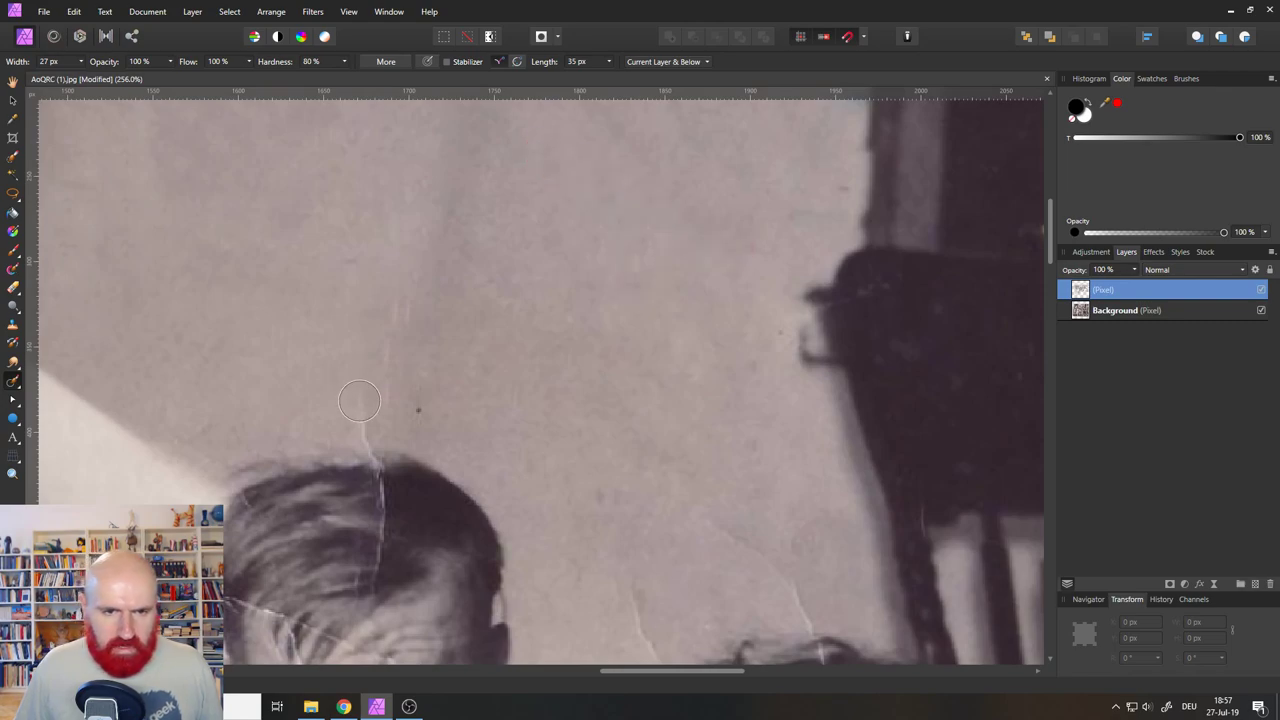
Inpaint the crease and the small dark spot on the wall directly above the man's head.
drag(362, 401, 369, 445)
click(420, 406)
mouse_move(381, 375)
mouse_down()
mouse_move(412, 227)
mouse_move(381, 524)
mouse_up()
drag(500, 291, 537, 425)
Inpaint a strip of the upper wall and the vertical crease through the white top border above the dark window.
drag(692, 314, 326, 374)
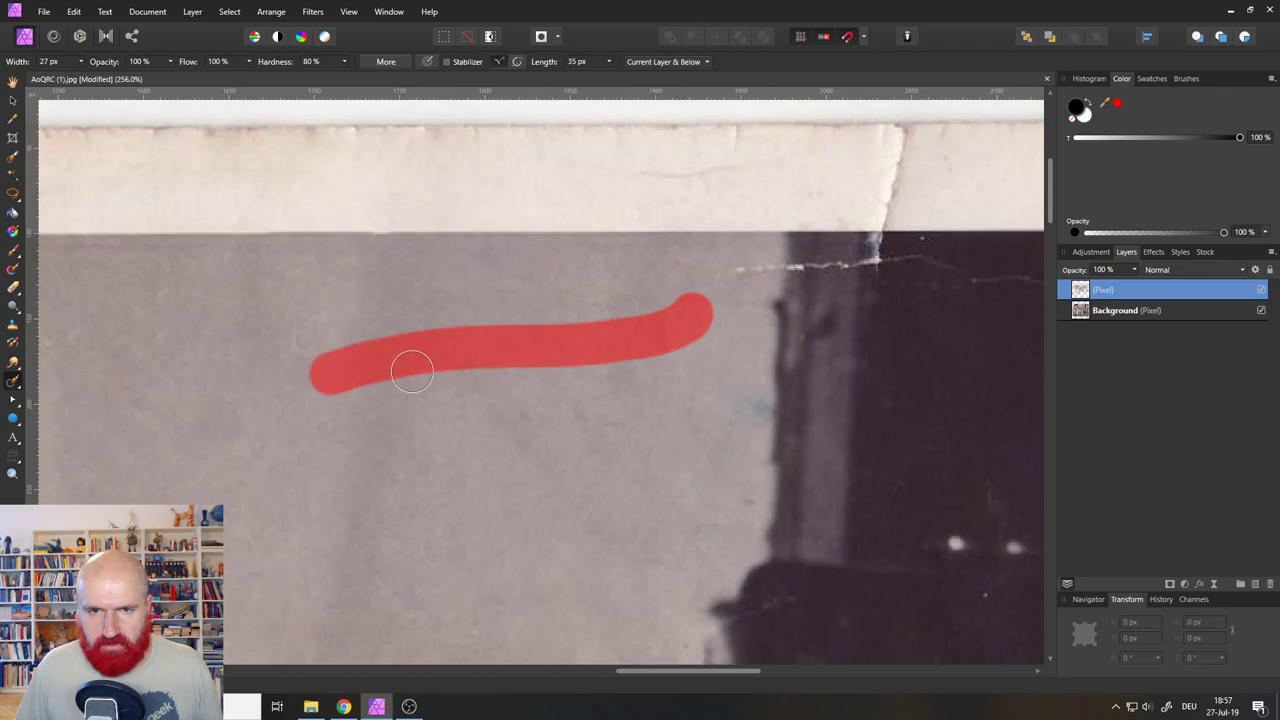
drag(606, 331, 200, 494)
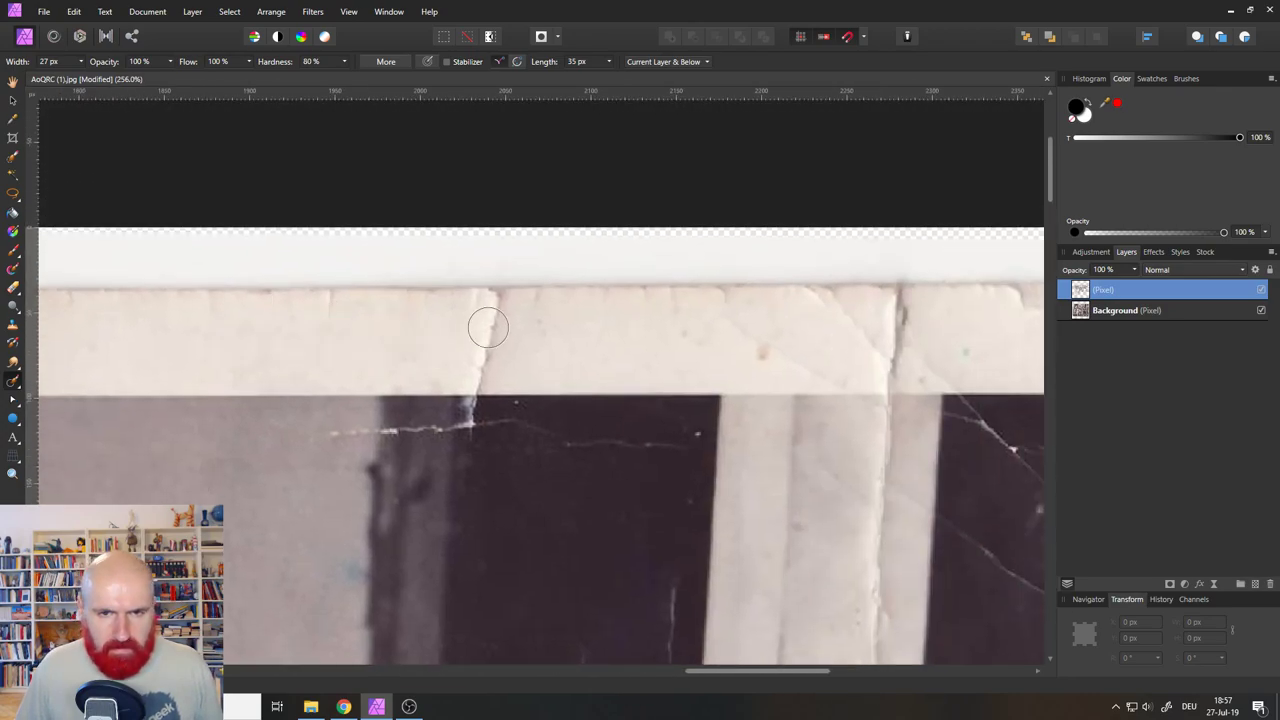
drag(494, 290, 481, 379)
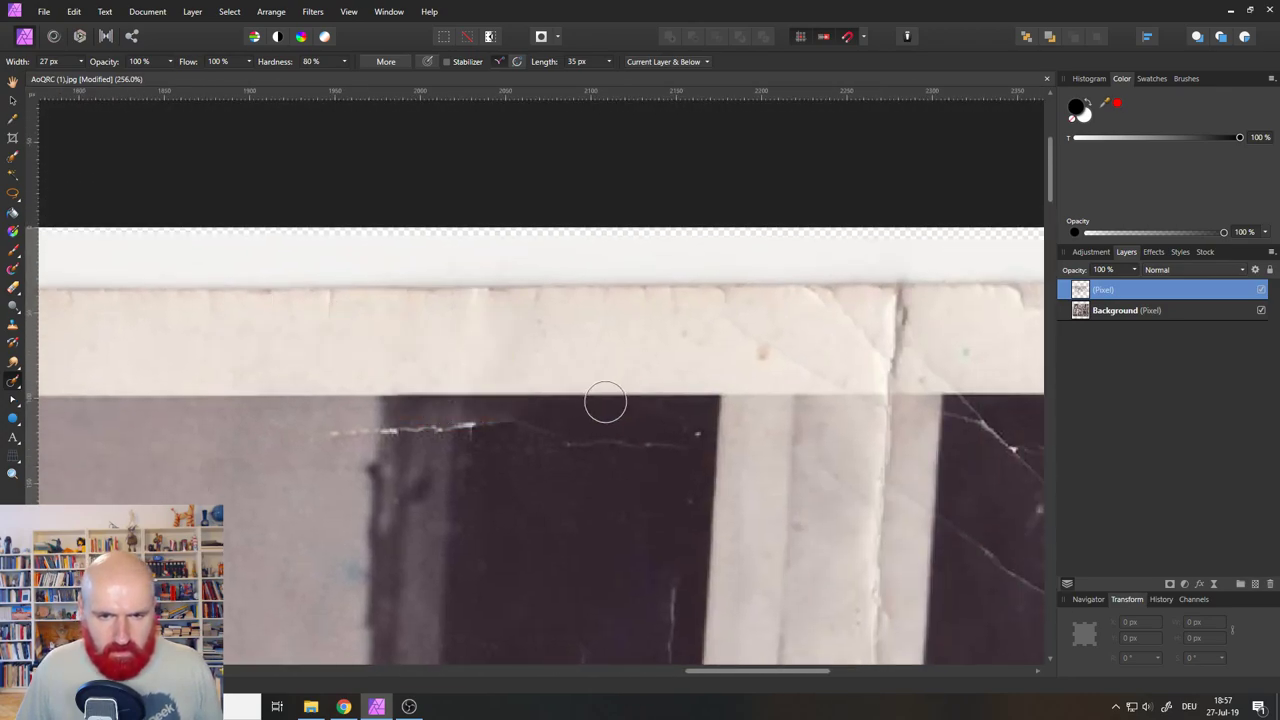
mouse_move(555, 427)
mouse_down()
mouse_move(255, 431)
mouse_move(543, 441)
mouse_up()
key(ctrl+z)
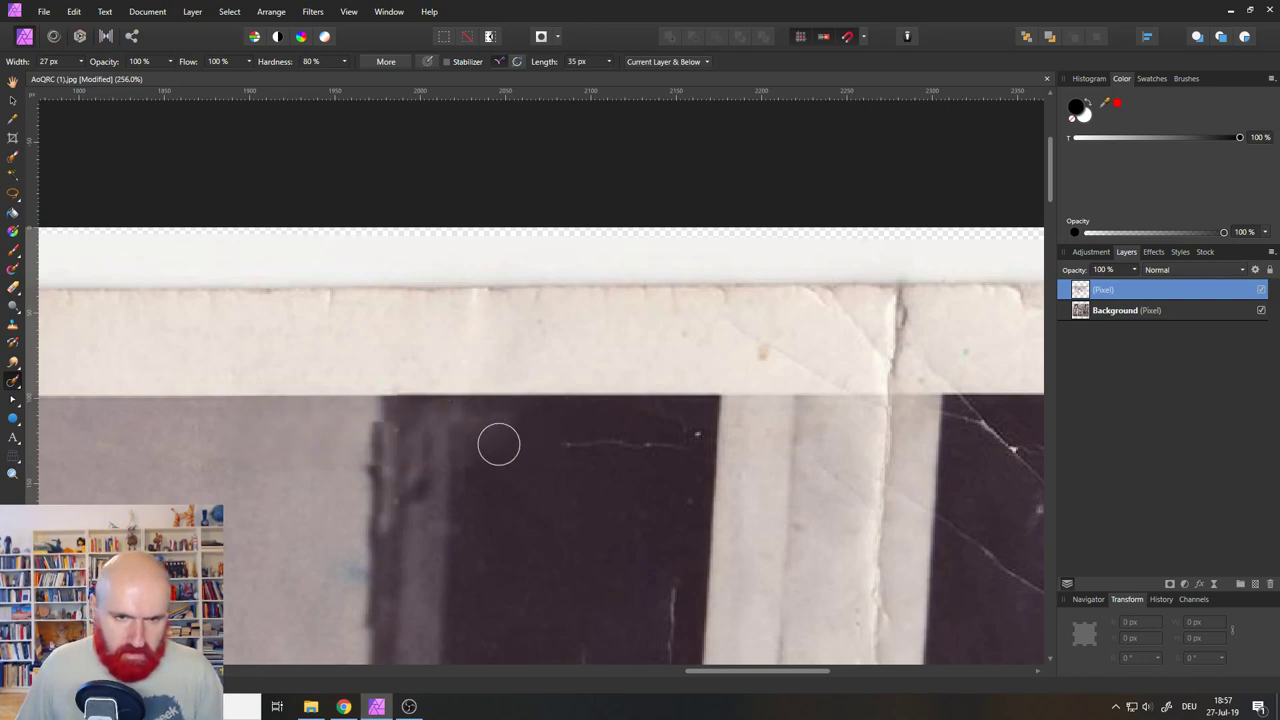
key(ctrl+z)
drag(308, 440, 598, 439)
key(ctrl+z)
drag(336, 440, 580, 436)
key(ctrl+z)
Inpaint the horizontal crease across the top of the dark window and clean up the window's edge against the wall.
drag(320, 434, 522, 427)
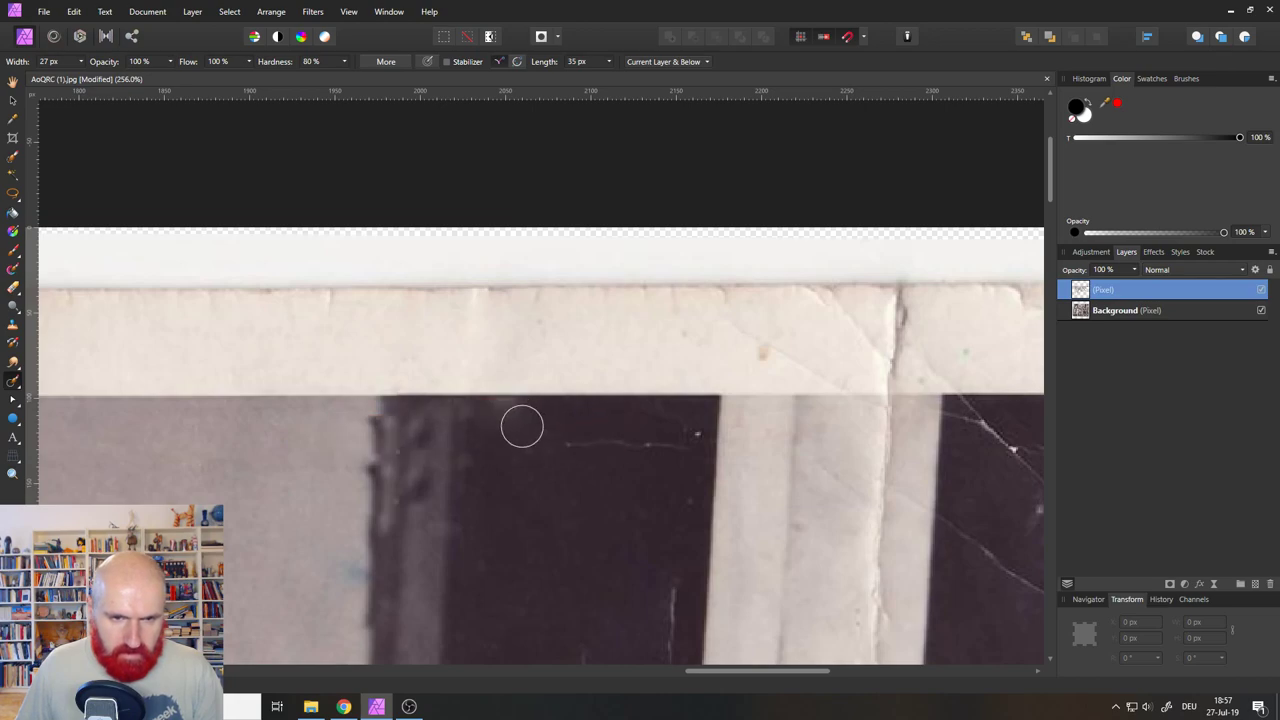
drag(680, 448, 472, 450)
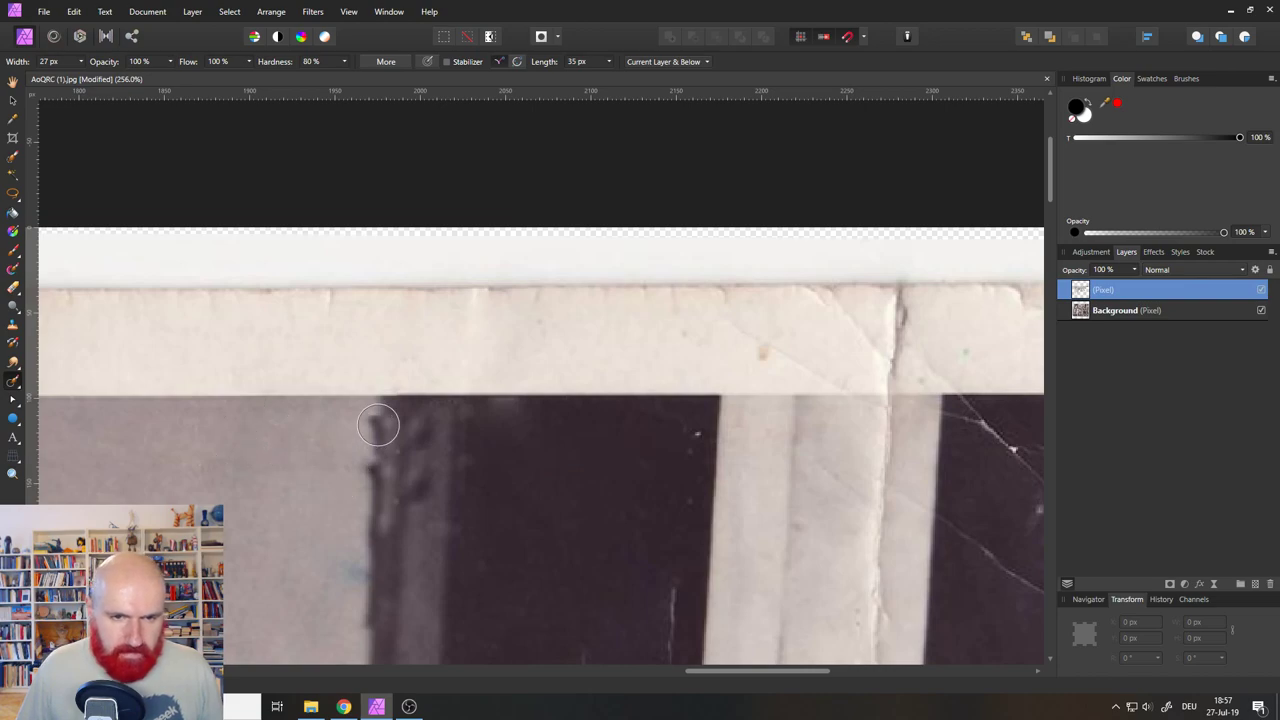
drag(378, 425, 357, 556)
drag(372, 424, 368, 544)
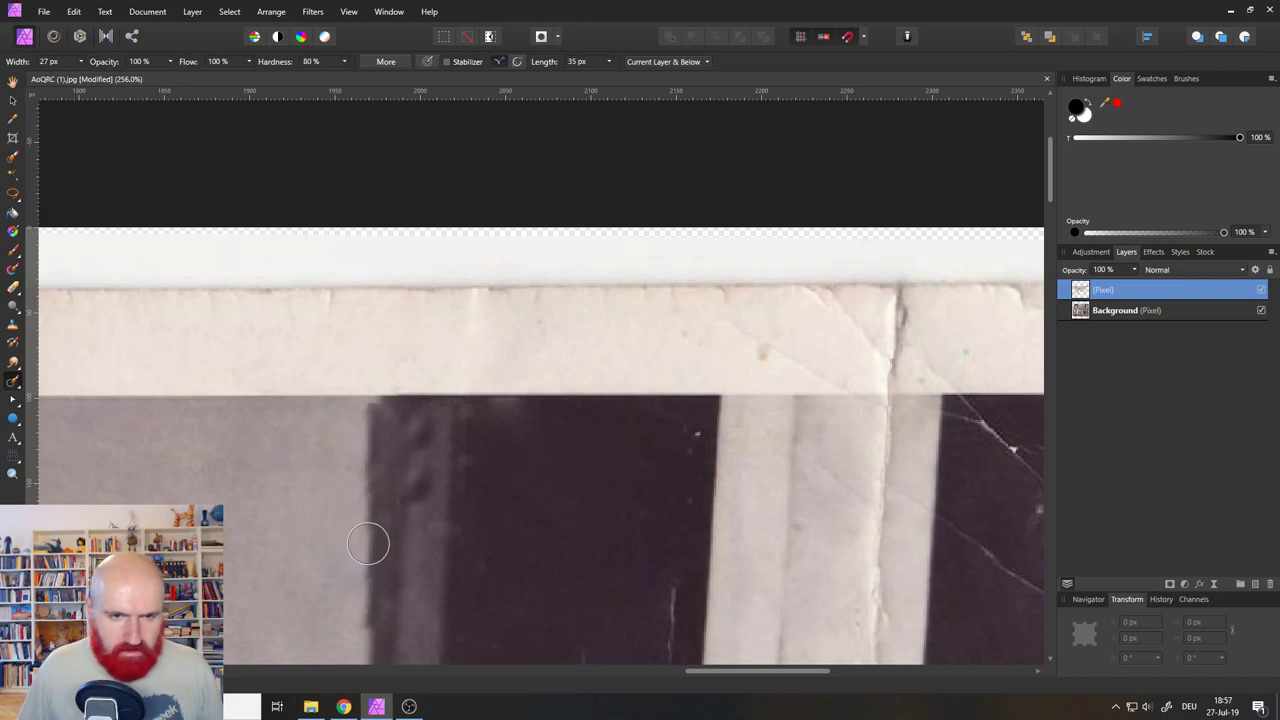
drag(369, 380, 353, 545)
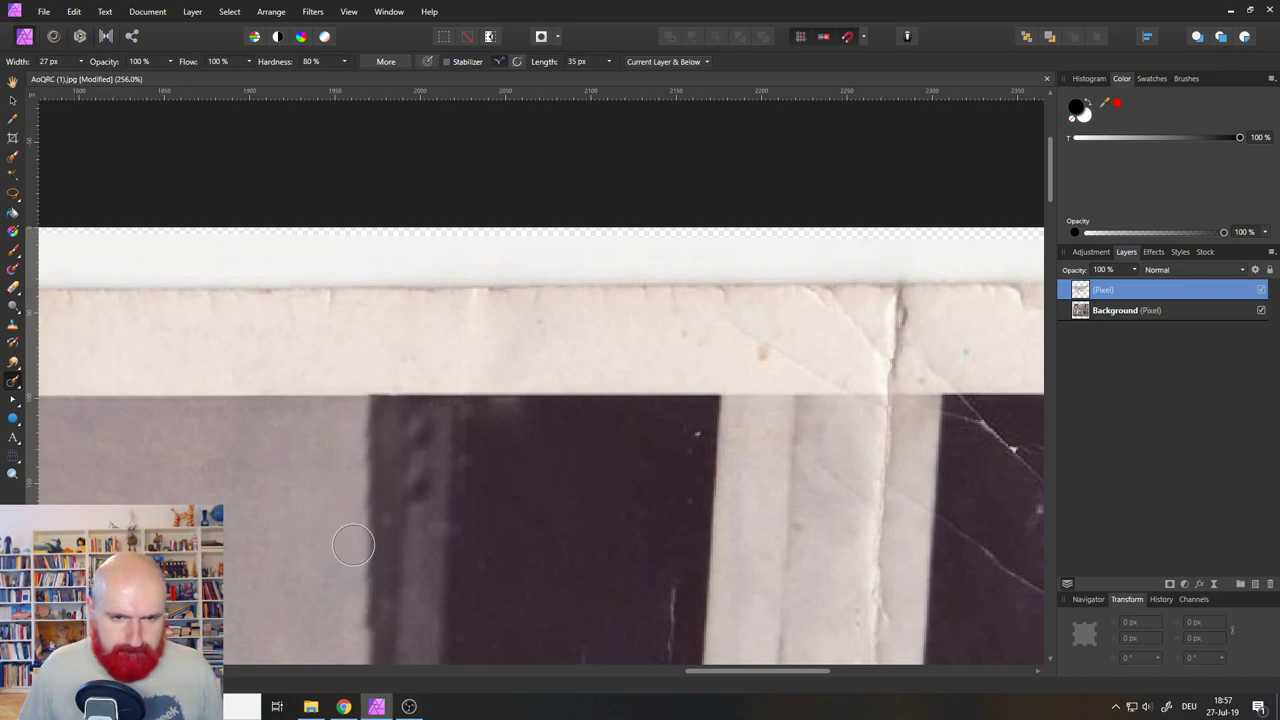
Inpaint the light scratches in the dark window and on the dark chair back below it.
scroll(470, 500, down, 3)
scroll(470, 500, right, 5)
drag(457, 288, 457, 336)
drag(450, 420, 444, 527)
drag(358, 521, 426, 267)
drag(506, 243, 511, 140)
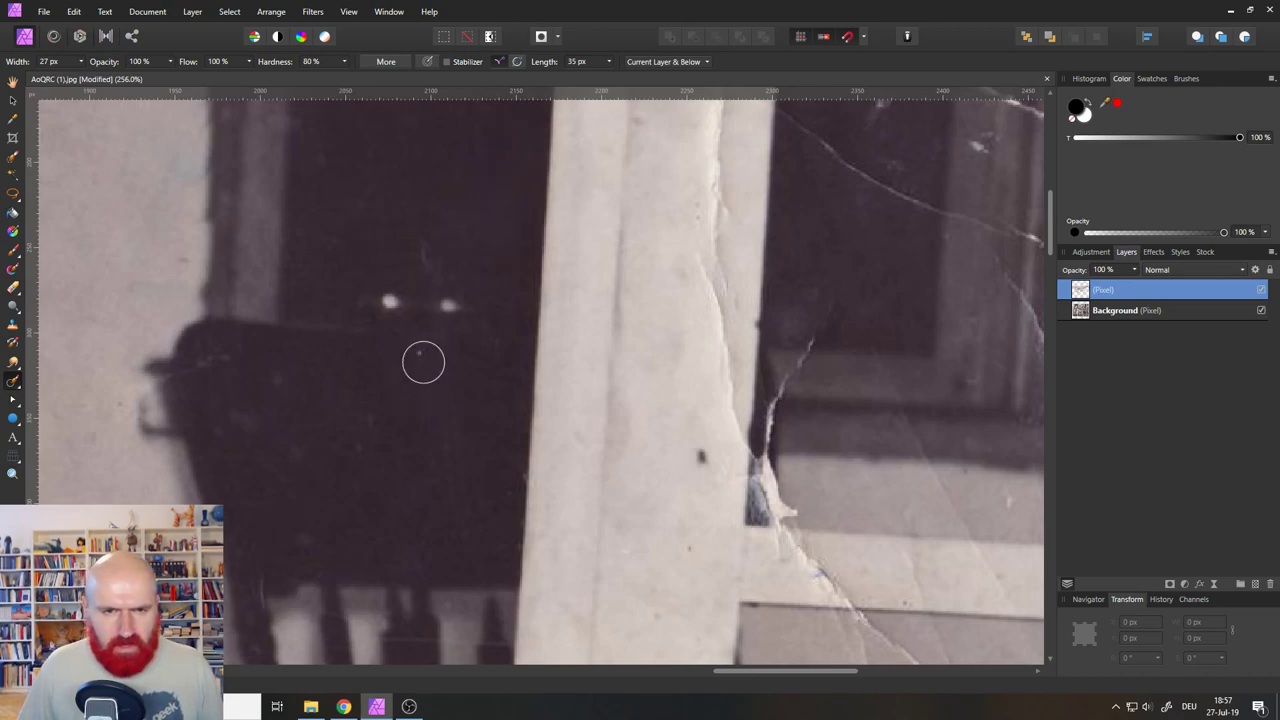
Inpaint the long vertical crease on the white post and repair the top border and its outer edge above the post.
drag(437, 489, 71, 437)
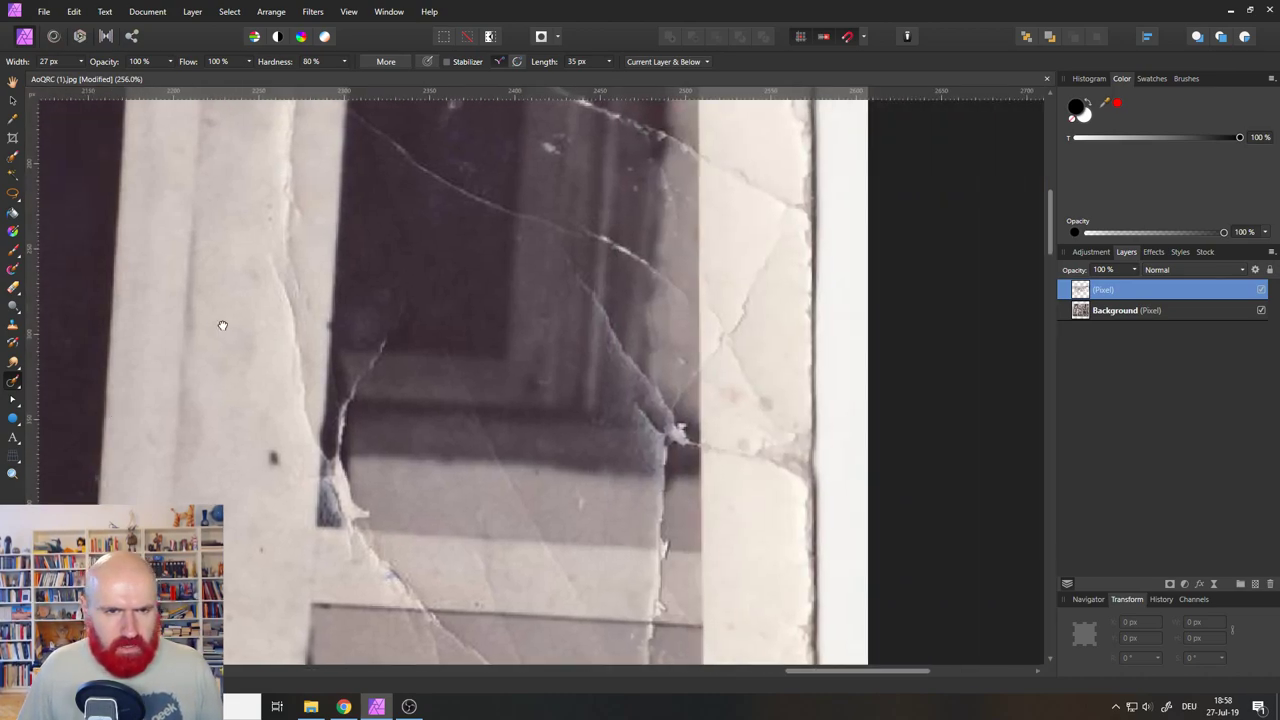
mouse_move(220, 323)
mouse_down()
mouse_move(360, 625)
mouse_move(337, 395)
mouse_up()
drag(350, 540, 343, 340)
mouse_move(333, 630)
mouse_down()
mouse_move(343, 270)
mouse_move(378, 140)
mouse_up()
drag(226, 183, 338, 225)
mouse_move(285, 148)
mouse_down()
mouse_move(402, 140)
mouse_move(468, 185)
mouse_up()
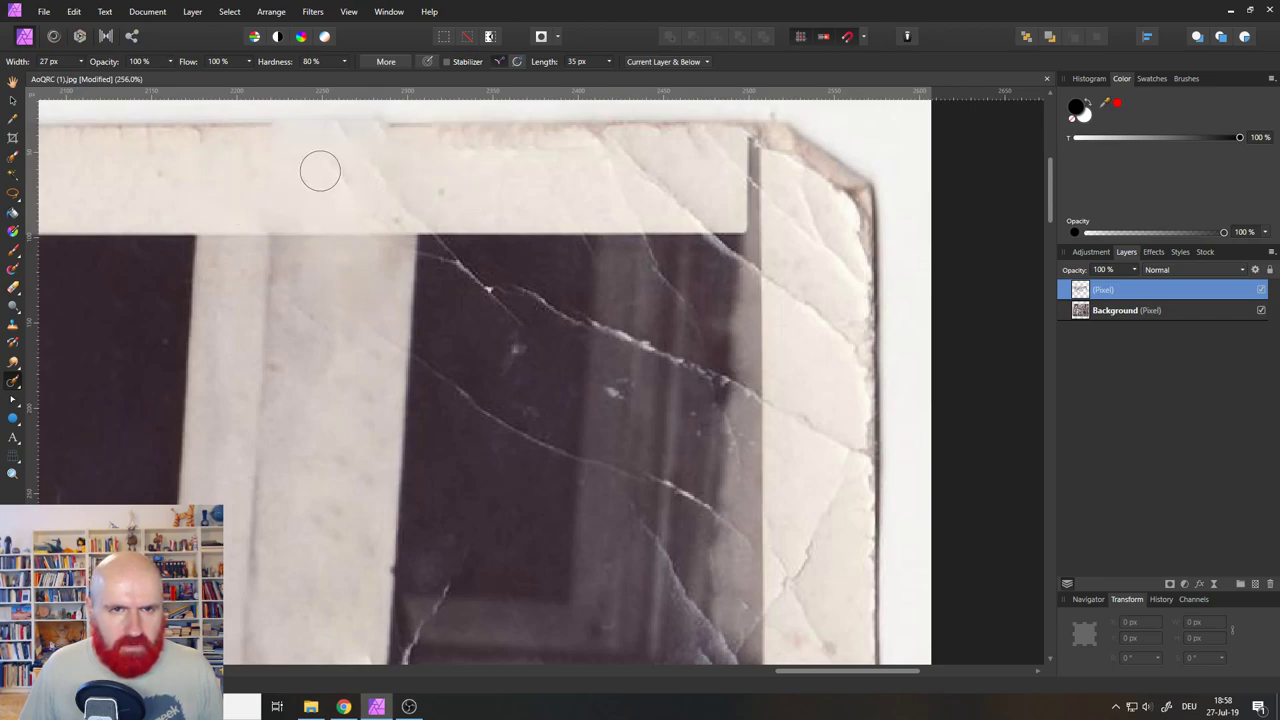
mouse_move(316, 151)
mouse_down()
mouse_move(355, 178)
mouse_move(272, 142)
mouse_move(281, 153)
mouse_up()
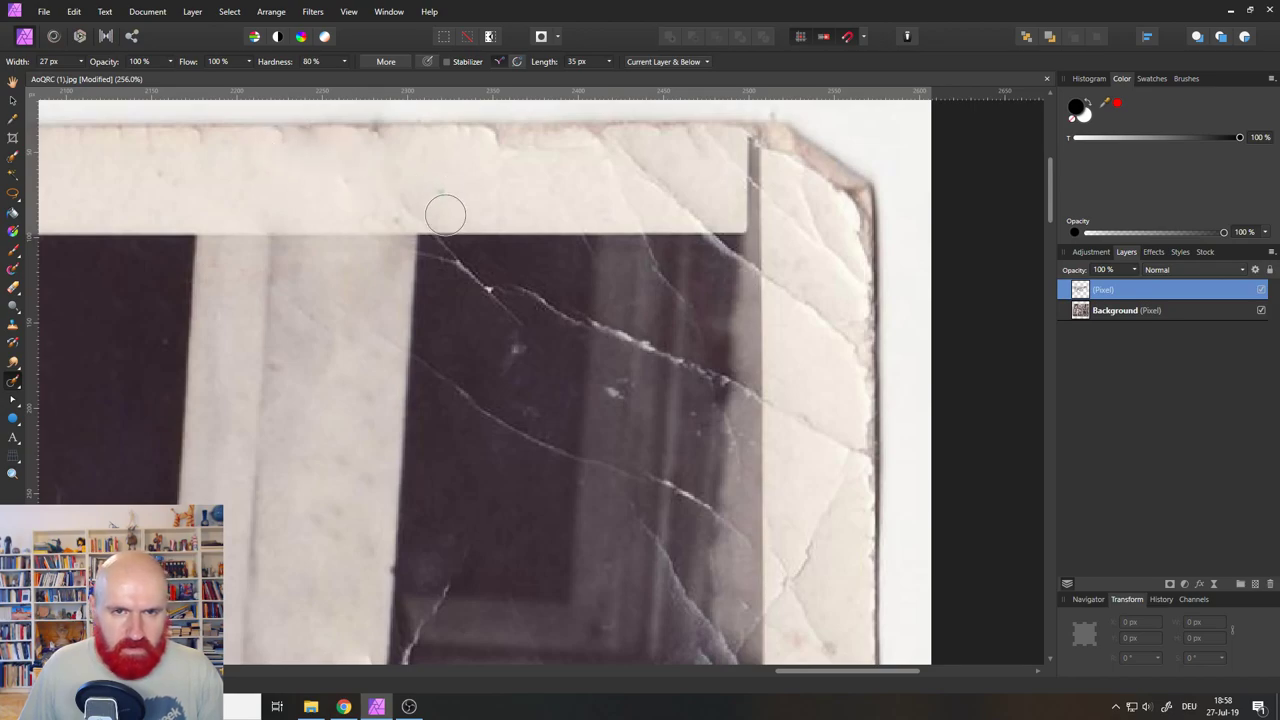
Inpaint the upper diagonal crease running across the dark window beside the white post to the photo's side border.
drag(383, 231, 669, 241)
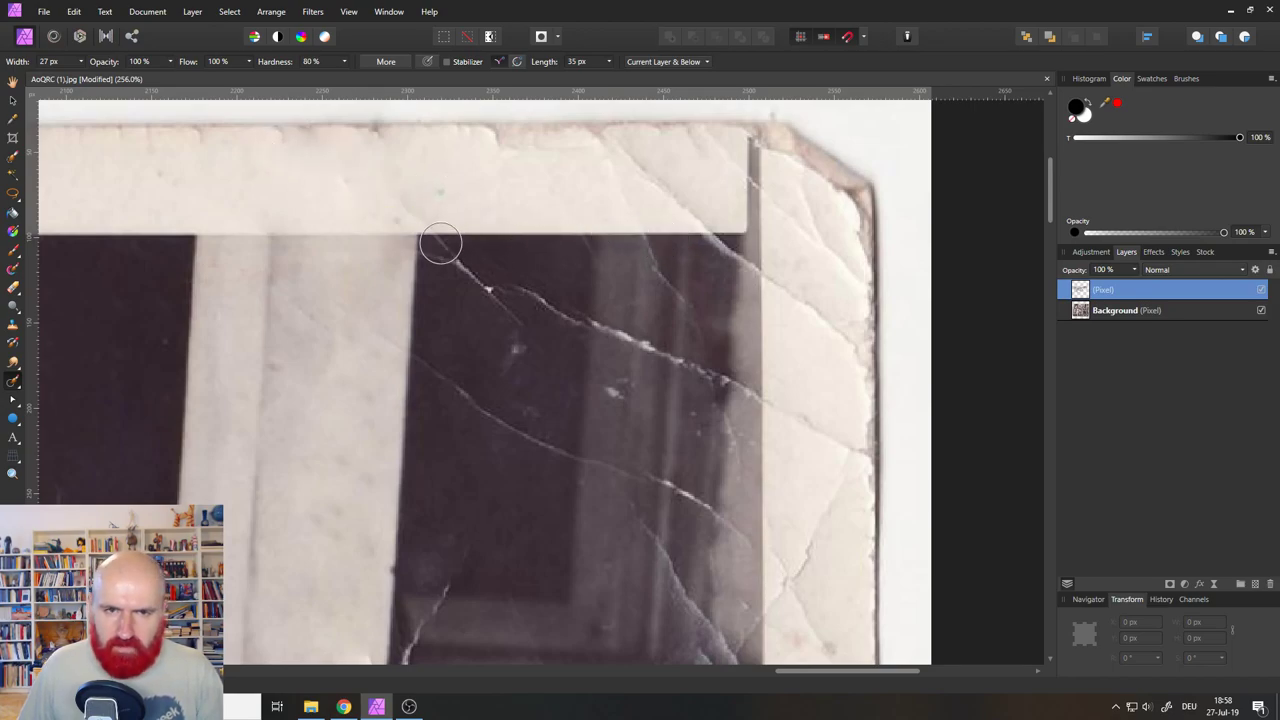
drag(418, 204, 533, 314)
drag(467, 270, 669, 363)
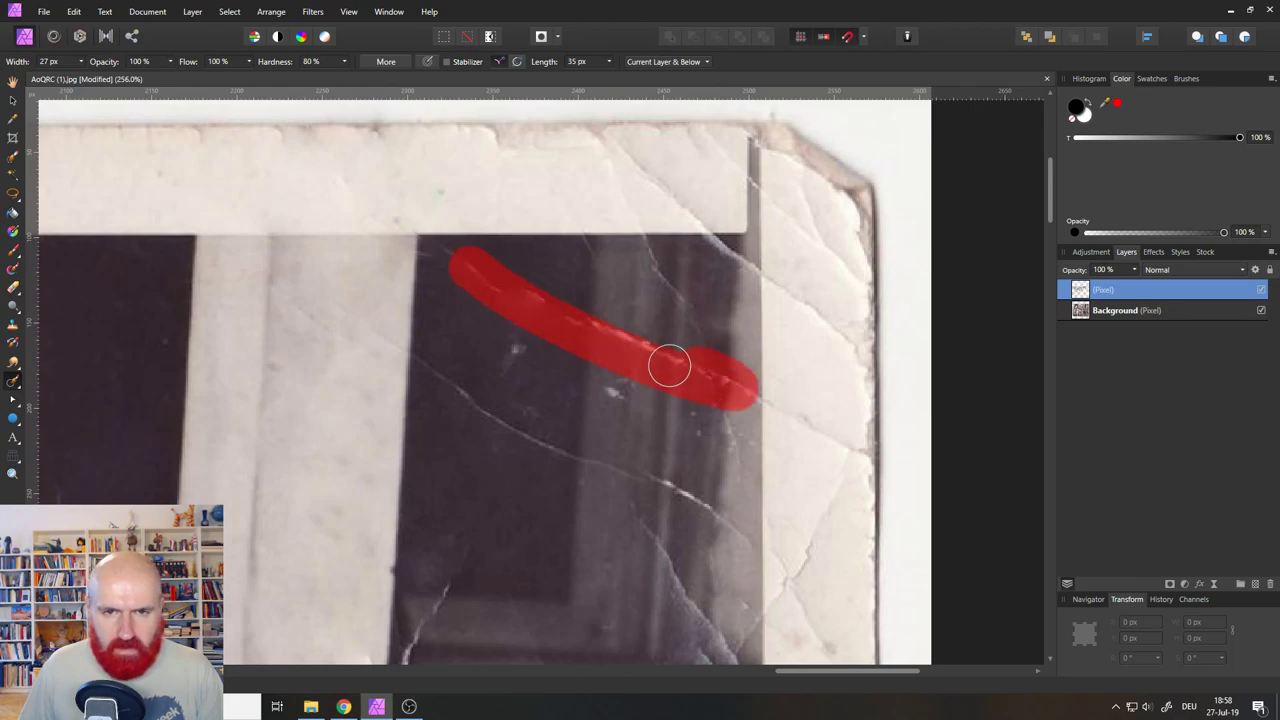
mouse_move(465, 263)
mouse_down()
mouse_move(592, 304)
mouse_move(581, 312)
mouse_move(748, 376)
mouse_up()
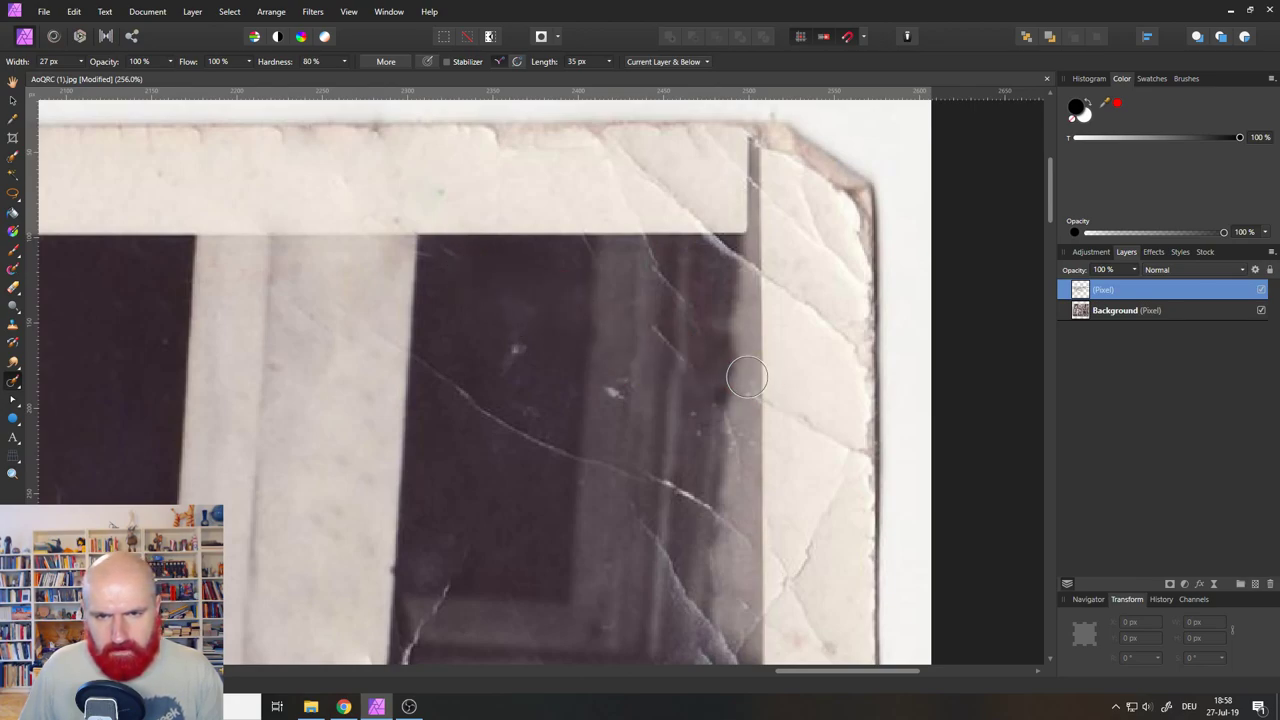
drag(568, 318, 885, 418)
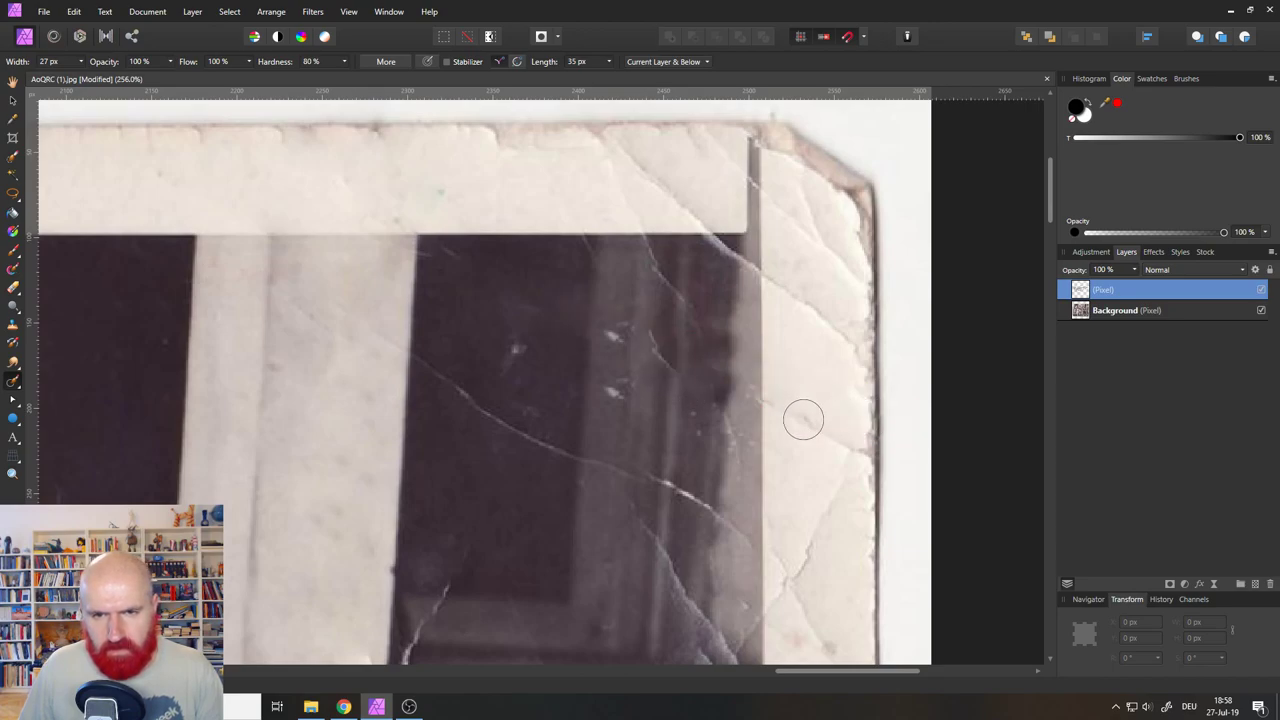
drag(800, 420, 551, 286)
drag(757, 385, 557, 307)
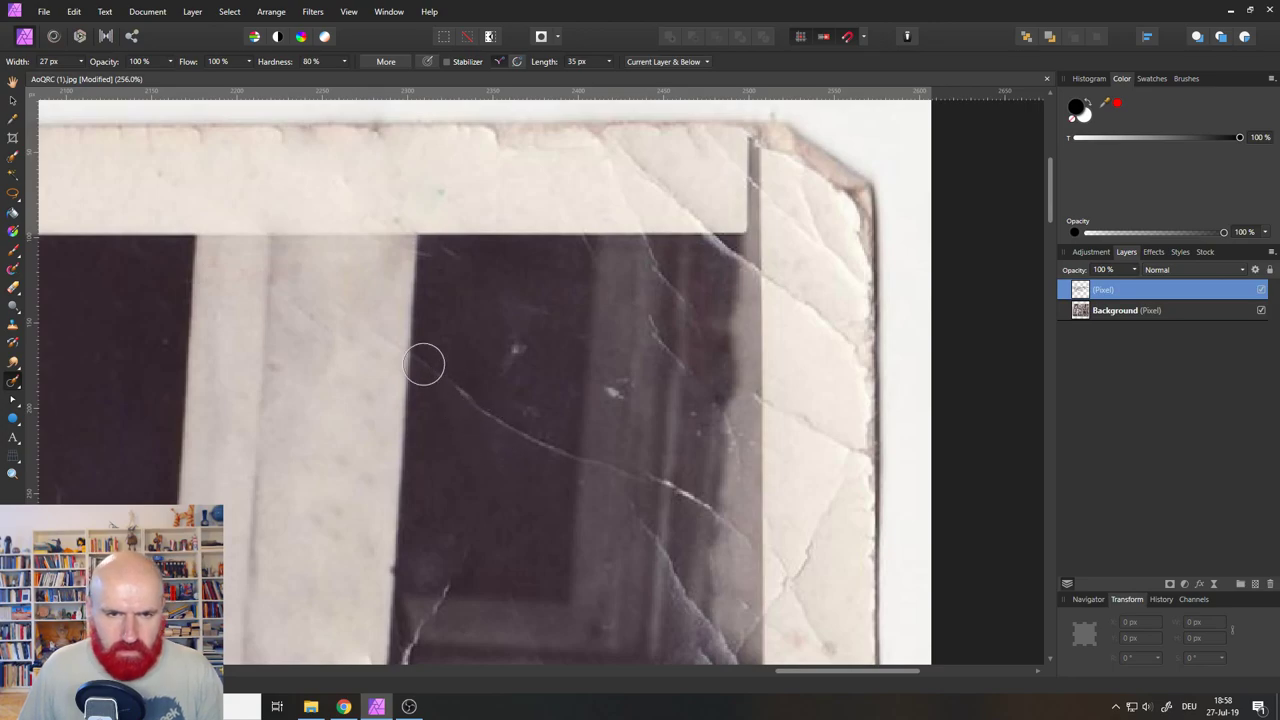
Inpaint the lower diagonal crease across the same window and the crease running toward its lower outer corner.
mouse_move(418, 360)
mouse_down()
mouse_move(614, 482)
mouse_move(704, 492)
mouse_move(783, 553)
mouse_up()
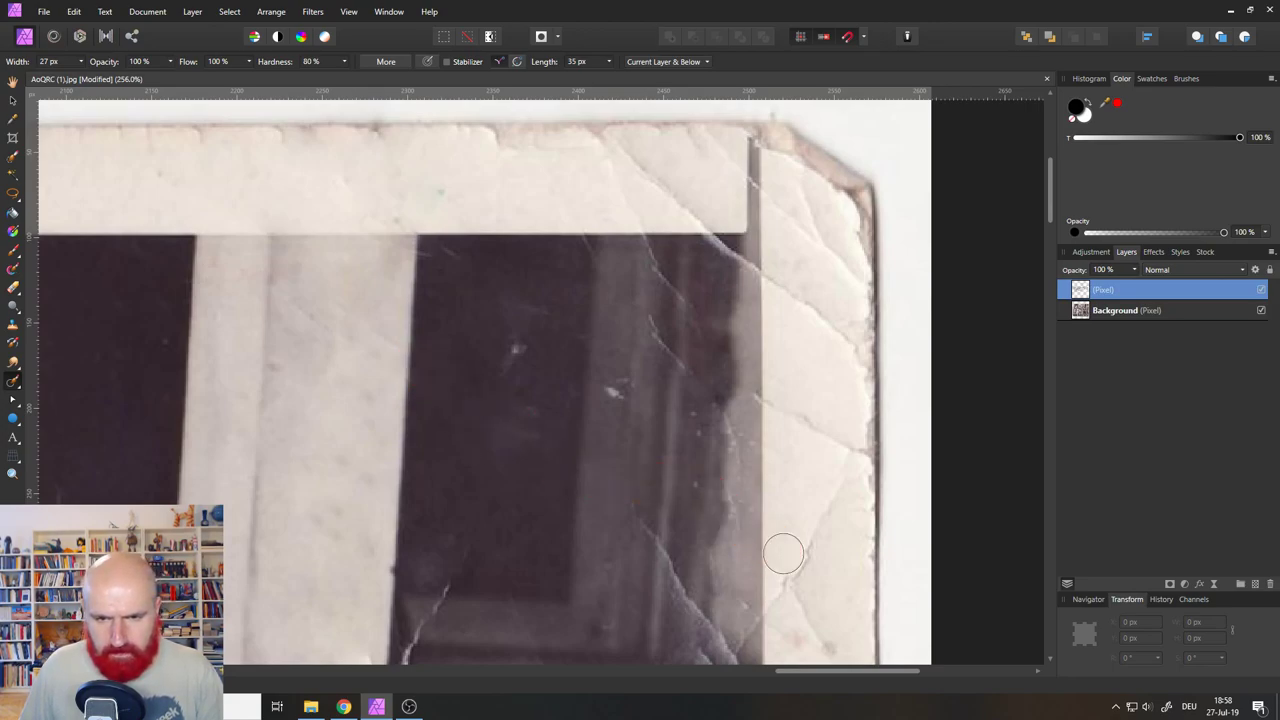
mouse_move(603, 529)
mouse_down()
mouse_move(584, 271)
mouse_move(724, 420)
mouse_move(728, 516)
mouse_move(708, 487)
mouse_move(671, 330)
mouse_up()
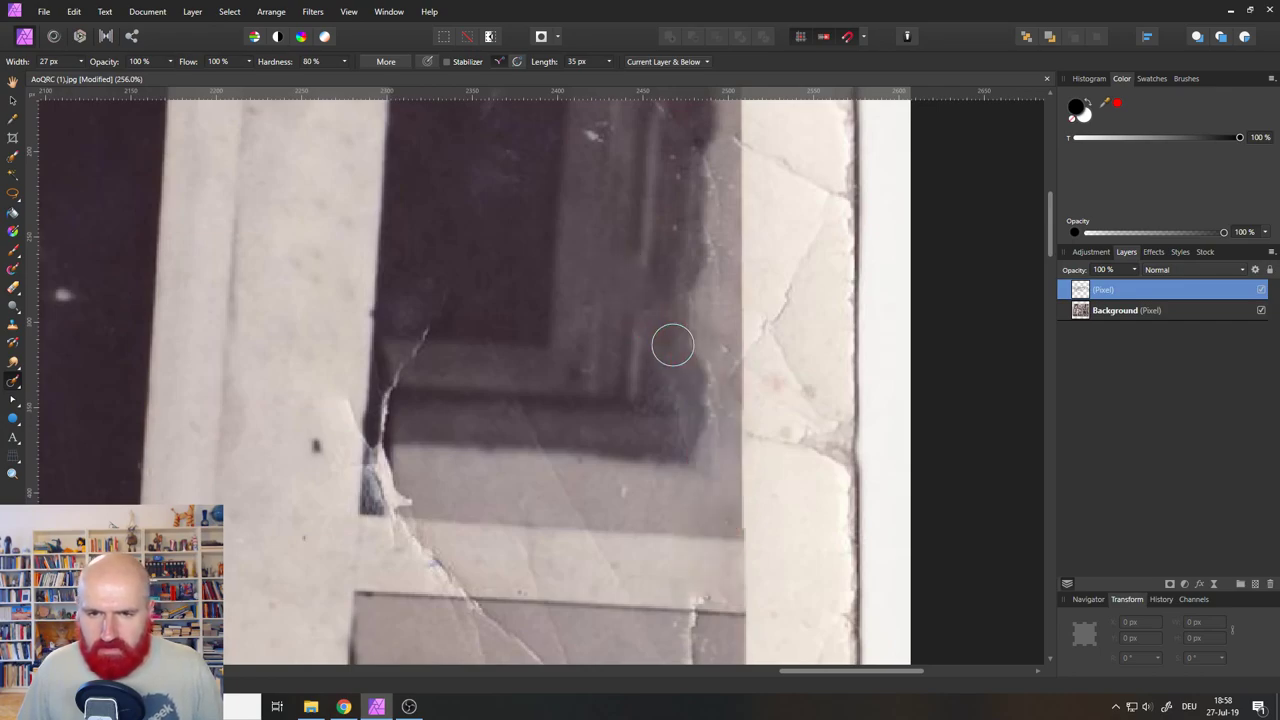
Redo the undone inpainting stroke on the window while viewing the whole upper corner of the photo.
scroll(702, 357, down, 5)
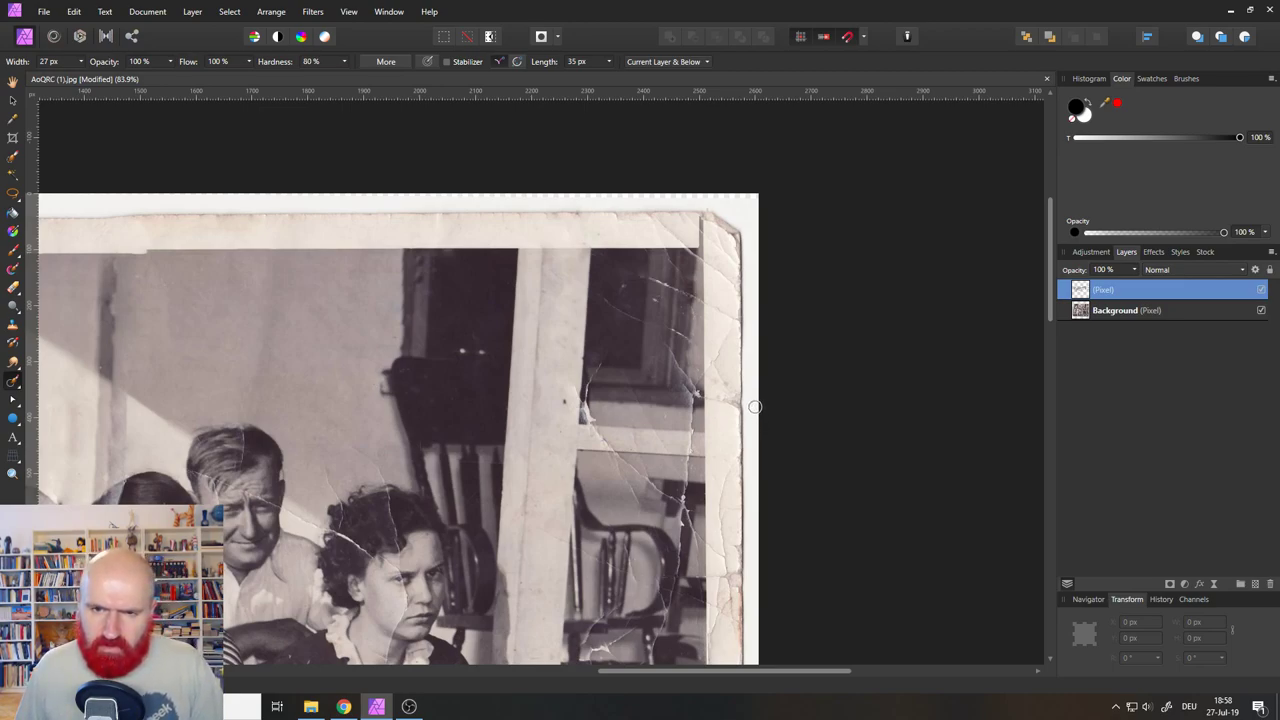
click(73, 12)
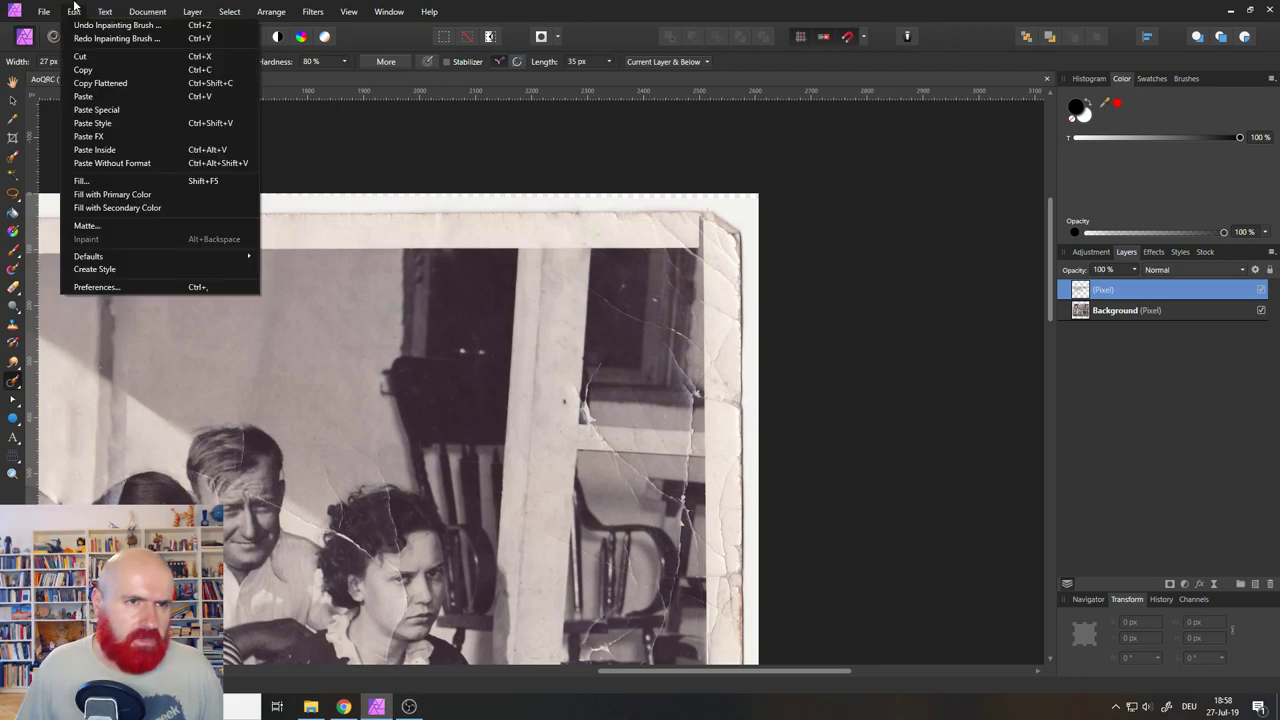
click(80, 40)
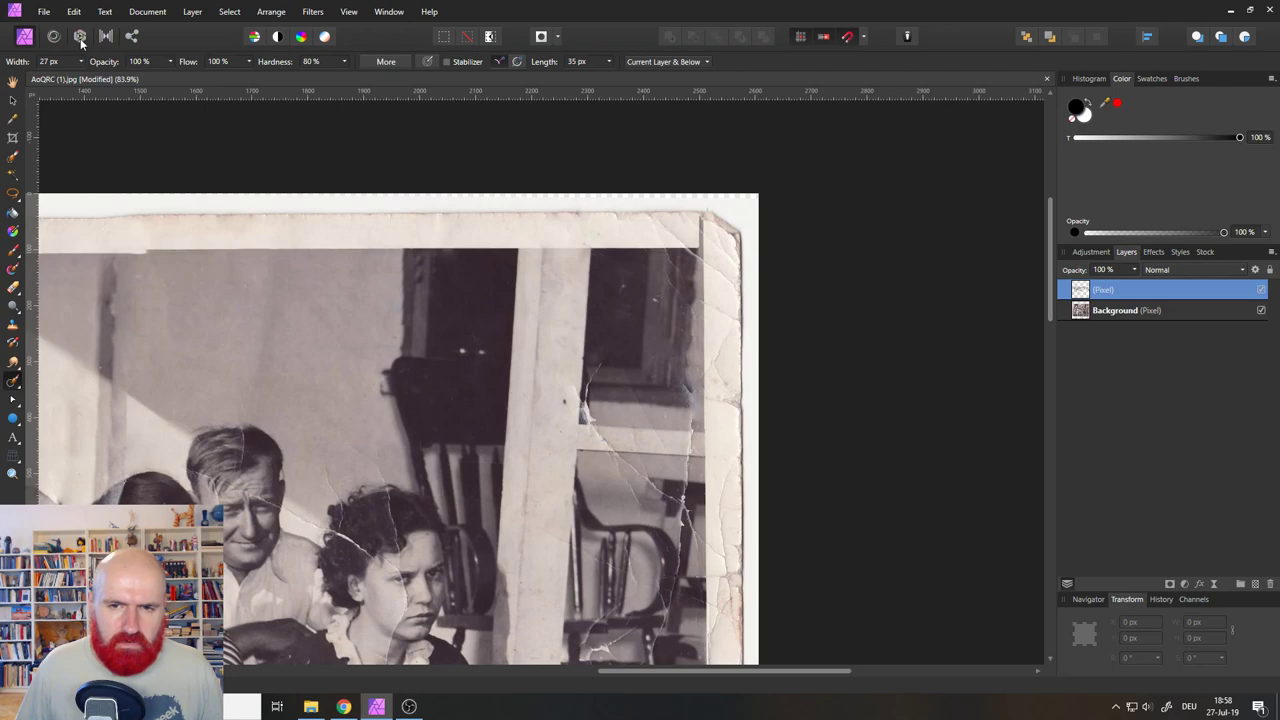
Inpaint the tear beside the window and the diagonal crease below the white rail with the 27 px brush.
mouse_move(678, 373)
mouse_down()
mouse_move(686, 443)
mouse_move(609, 447)
mouse_move(686, 504)
mouse_up()
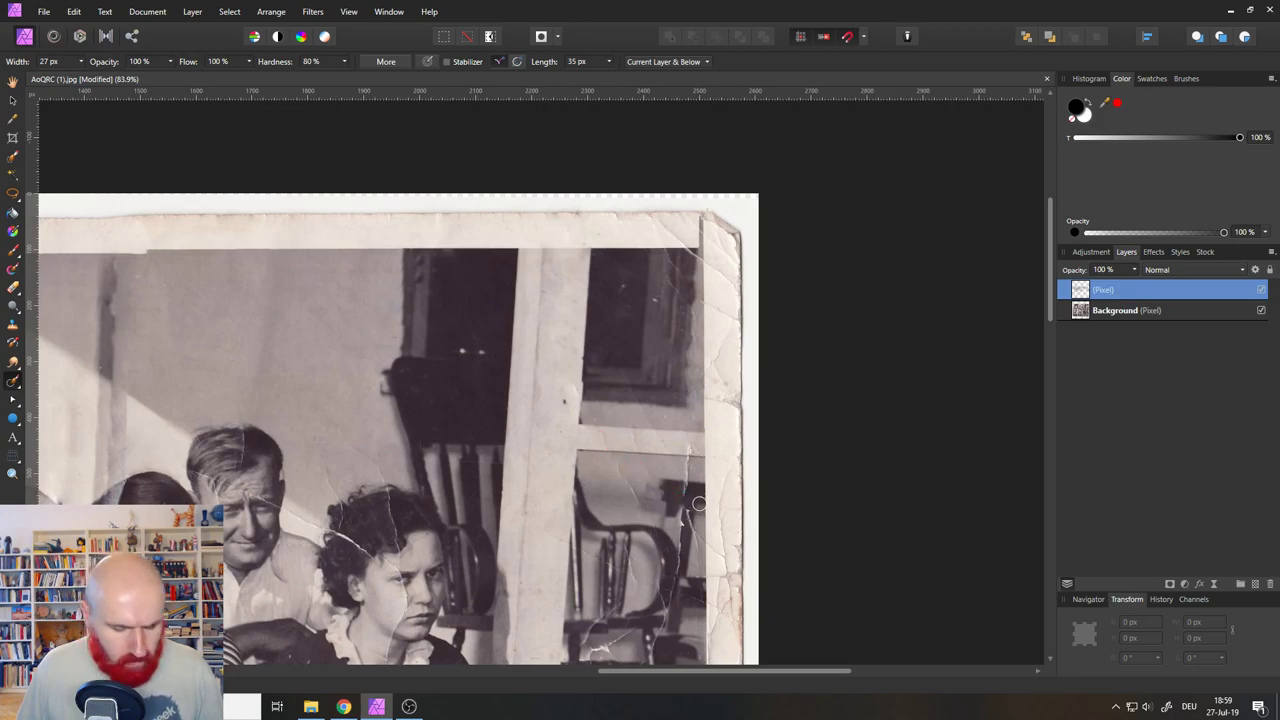
drag(686, 510, 602, 438)
drag(686, 510, 615, 451)
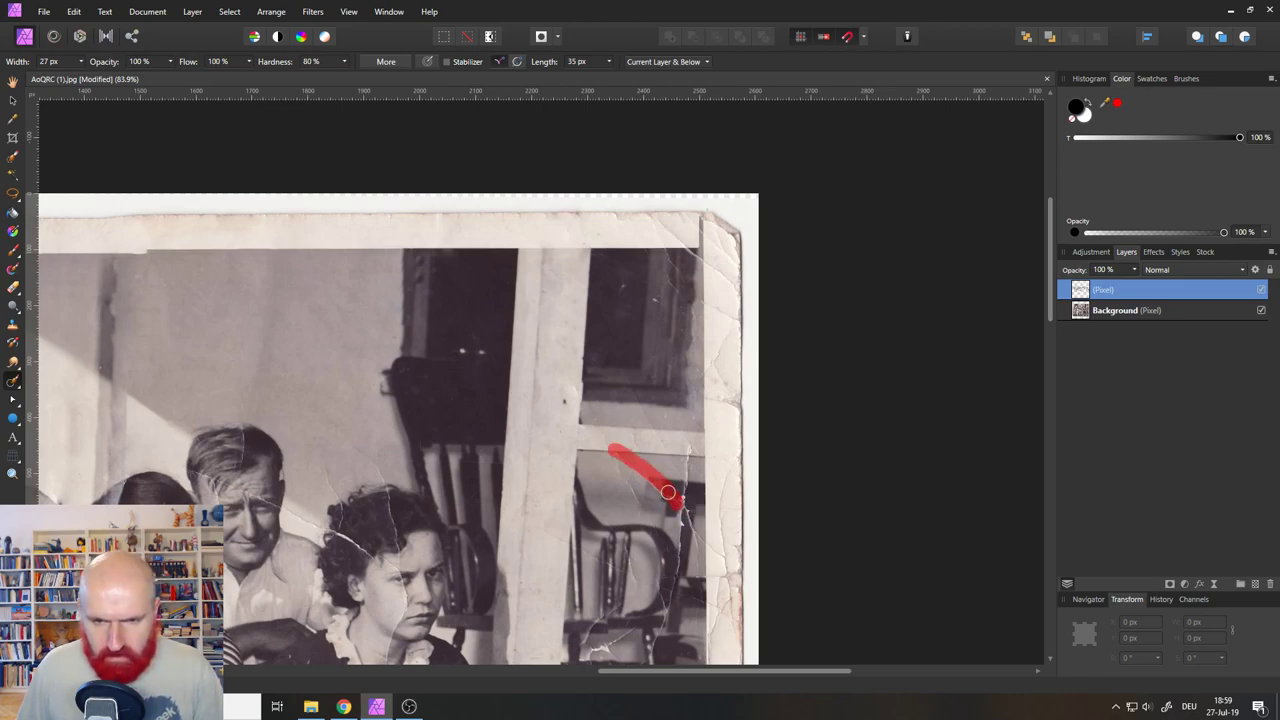
drag(668, 492, 610, 451)
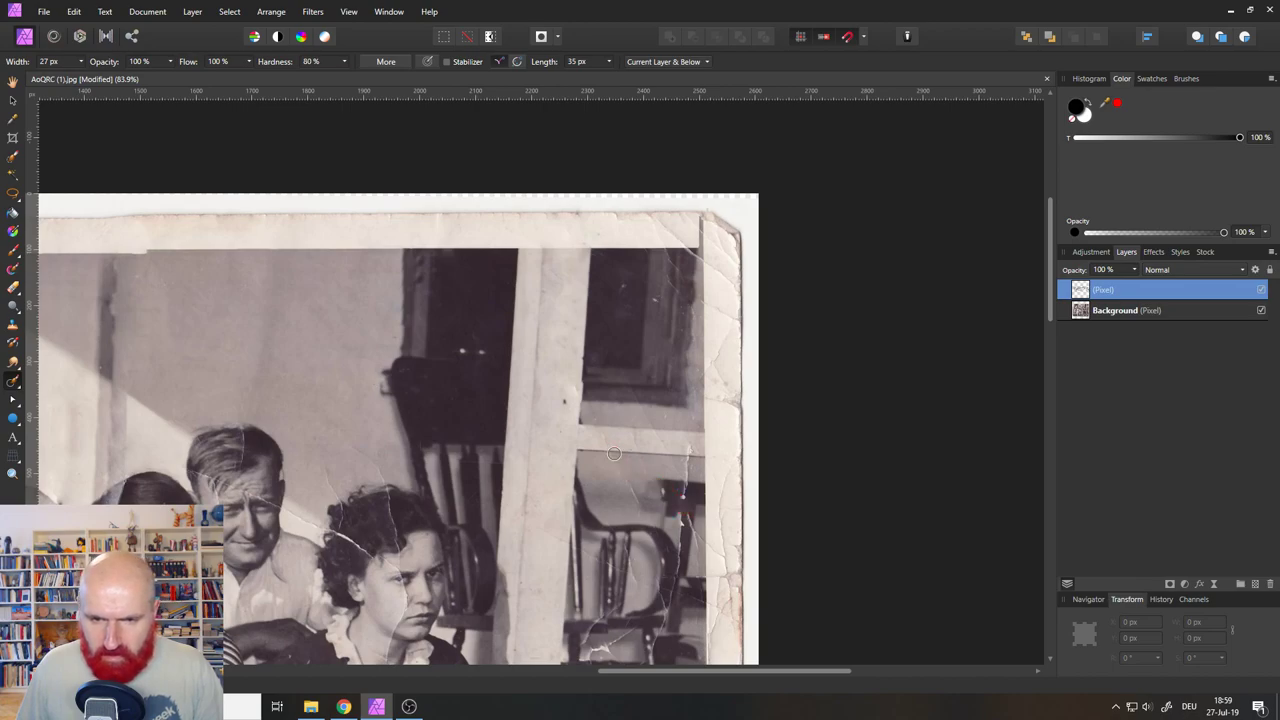
Try to inpaint the vertical tear below the white rail, beside the rocking chair and the photo's side border.
drag(689, 446, 686, 506)
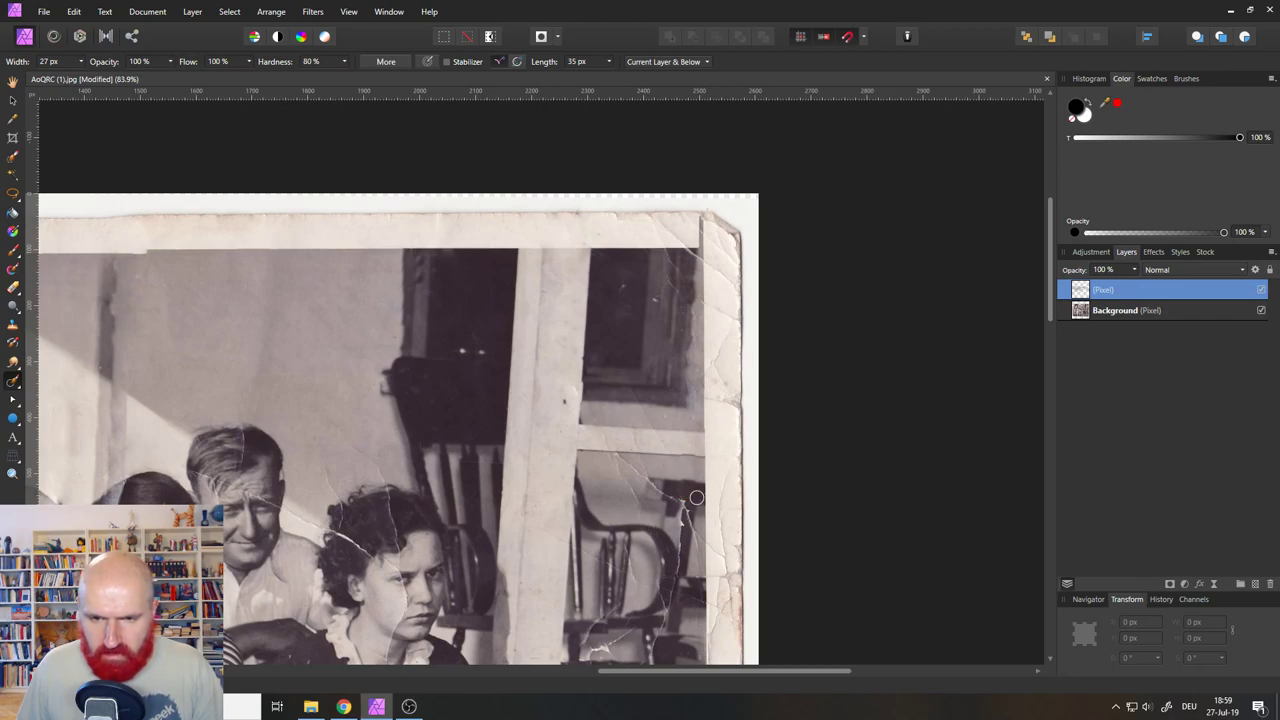
drag(686, 452, 688, 502)
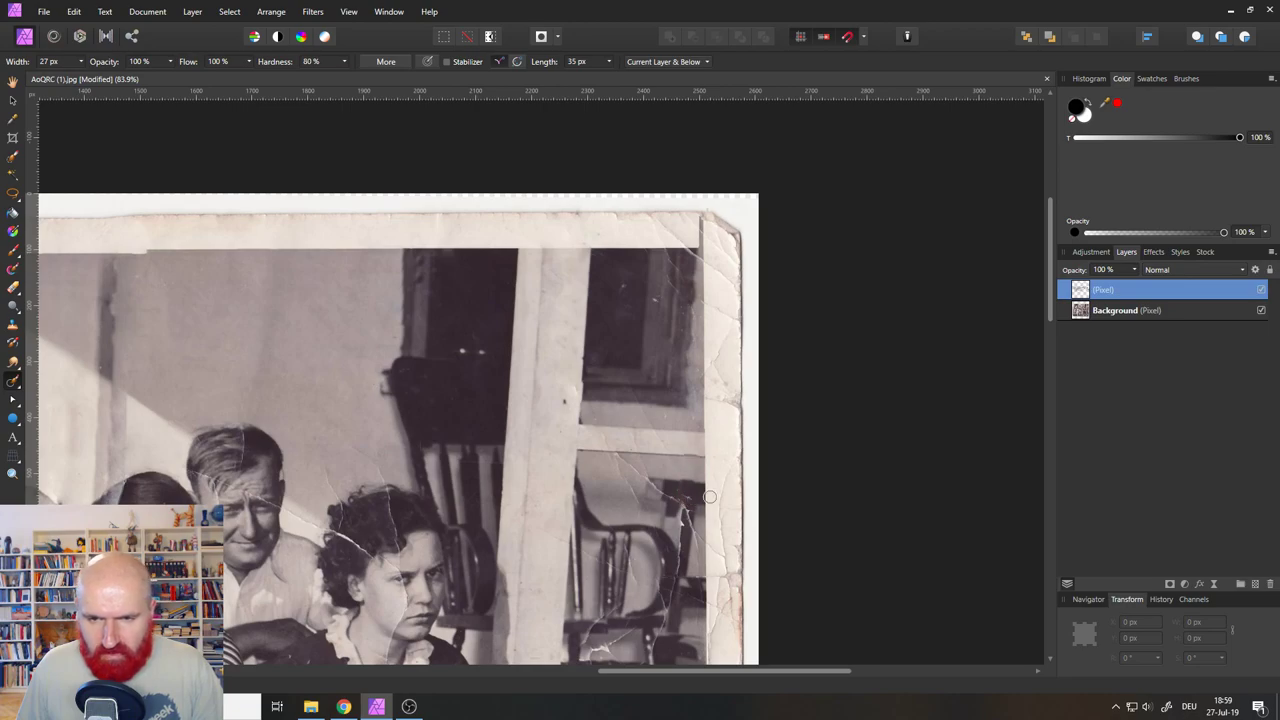
drag(684, 455, 687, 500)
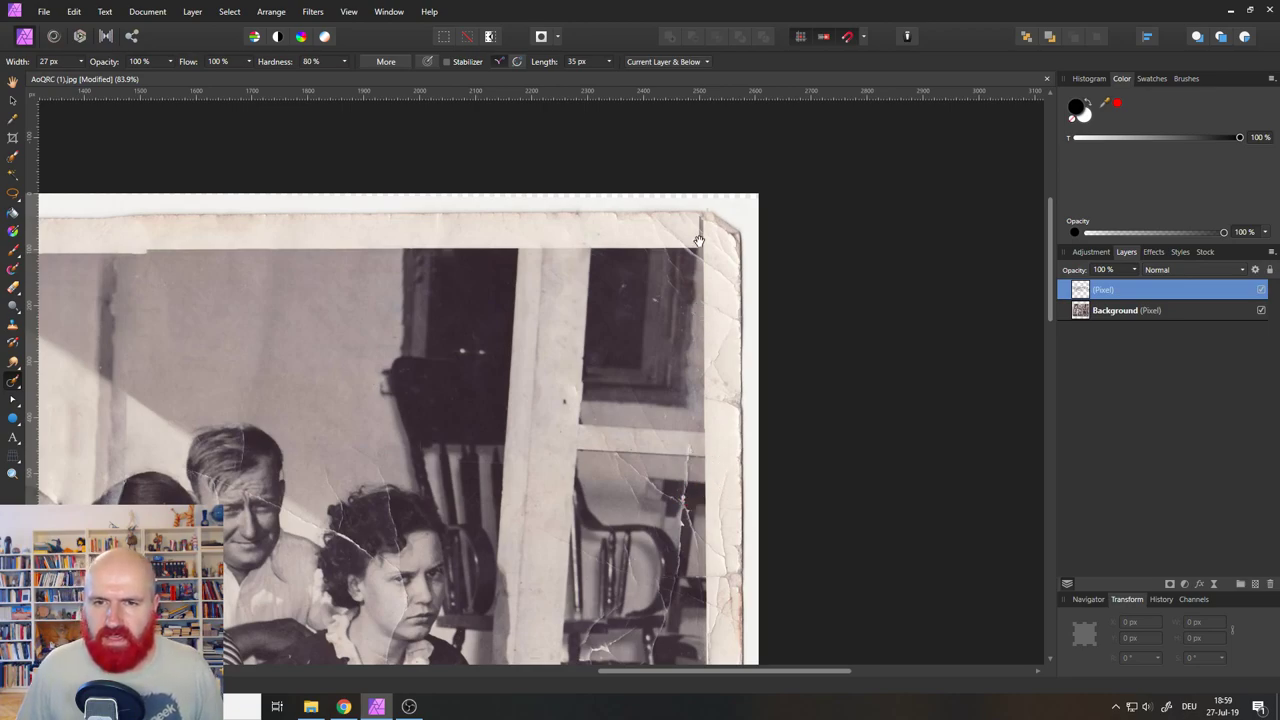
Inpaint the creases in the upper border near the corner and the dark vertical strip extending into it from the window.
scroll(699, 254, up, 4)
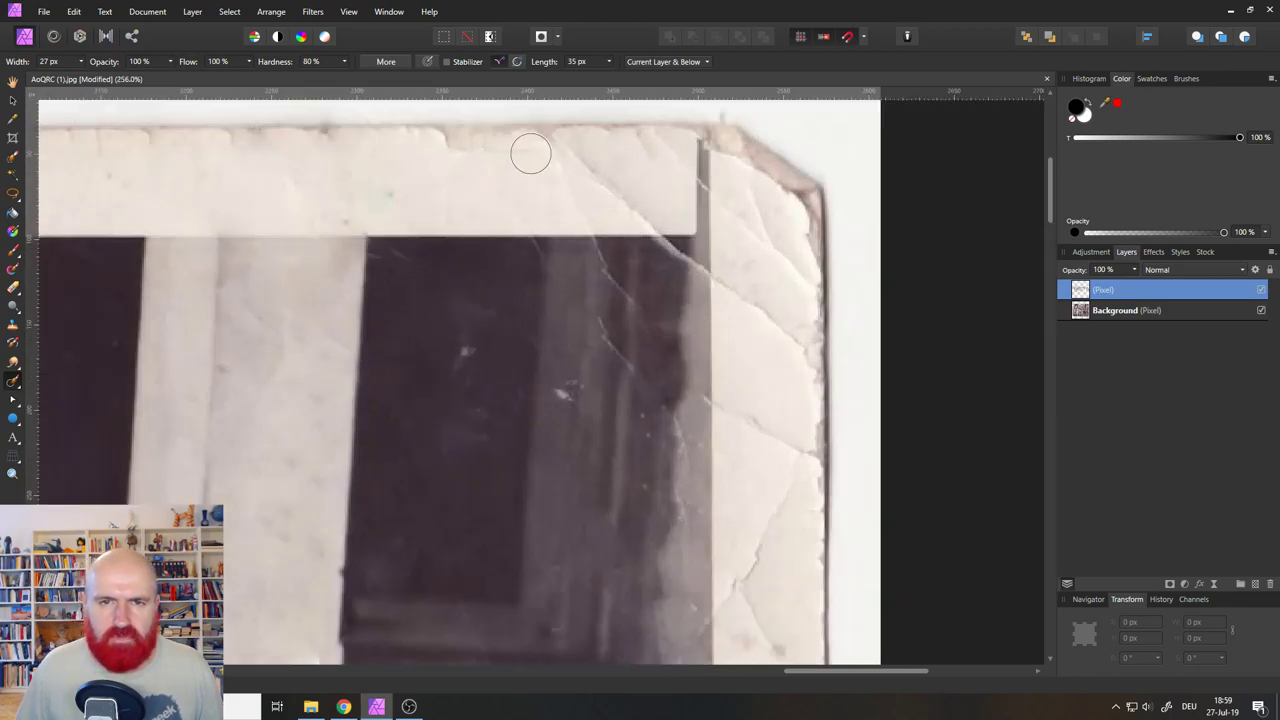
drag(528, 149, 640, 210)
drag(393, 137, 562, 140)
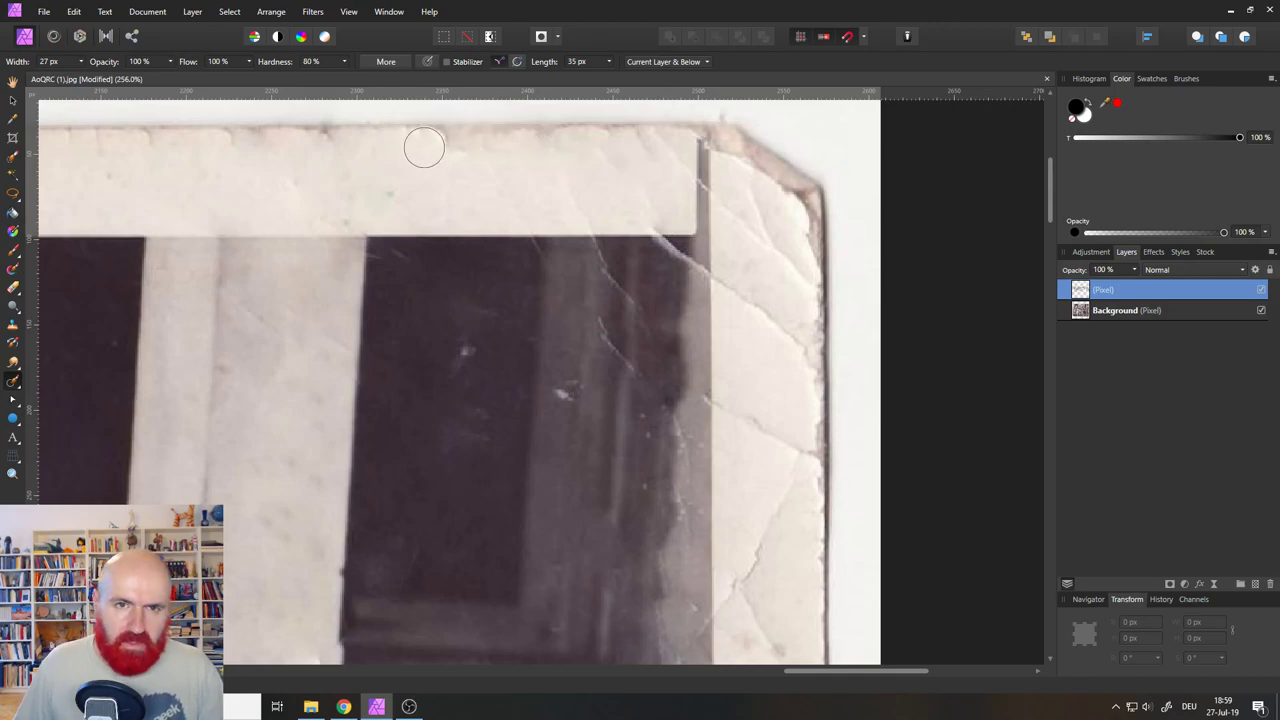
mouse_move(424, 148)
mouse_down()
mouse_move(563, 155)
mouse_move(715, 204)
mouse_move(789, 266)
mouse_up()
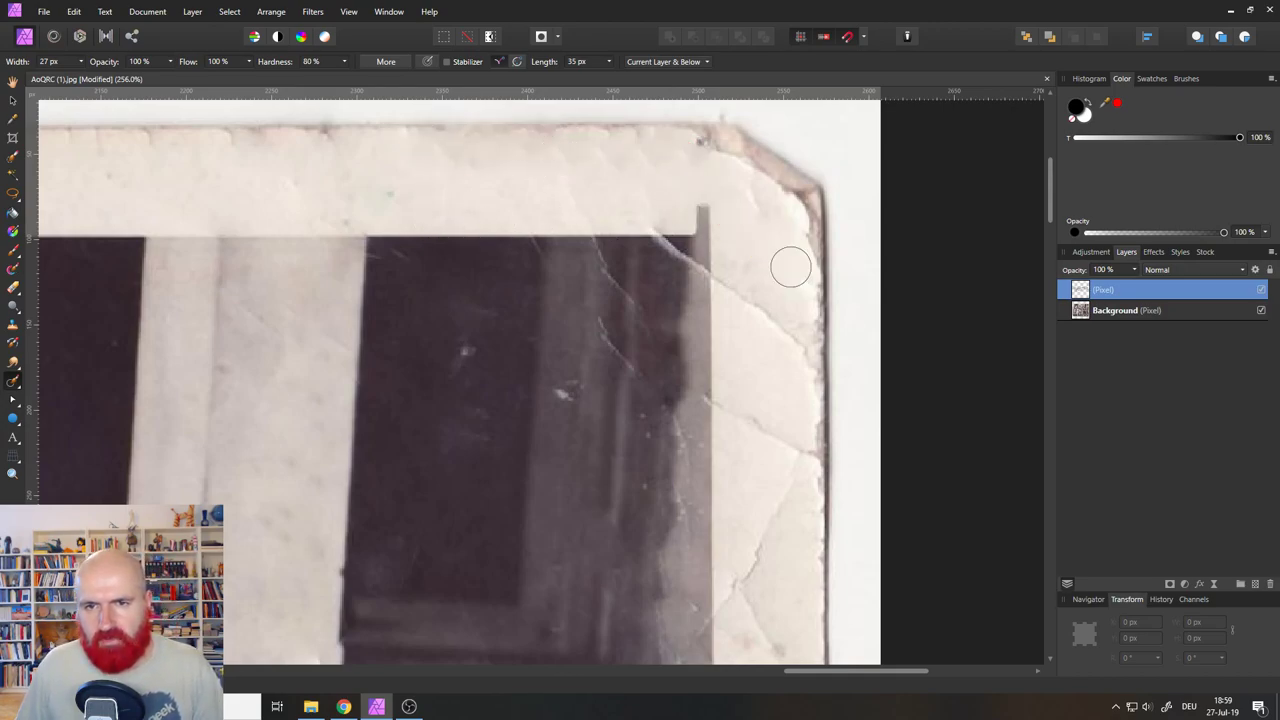
drag(687, 208, 711, 221)
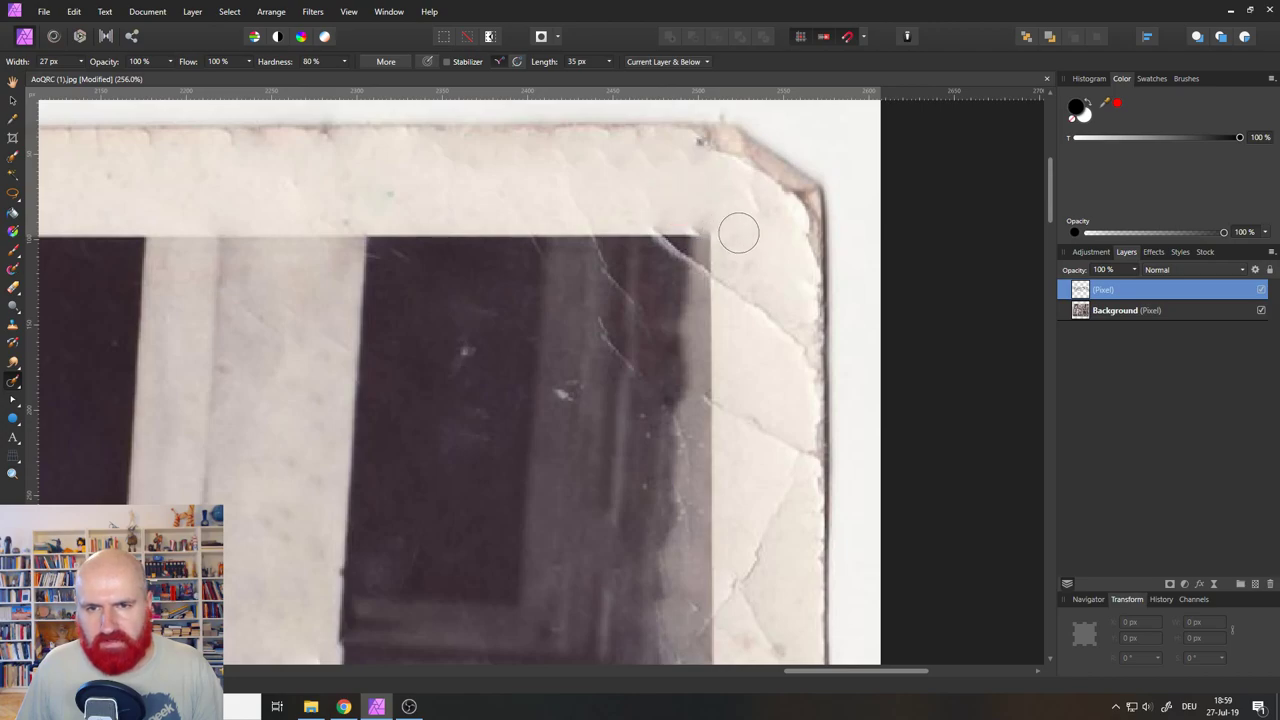
drag(693, 166, 689, 152)
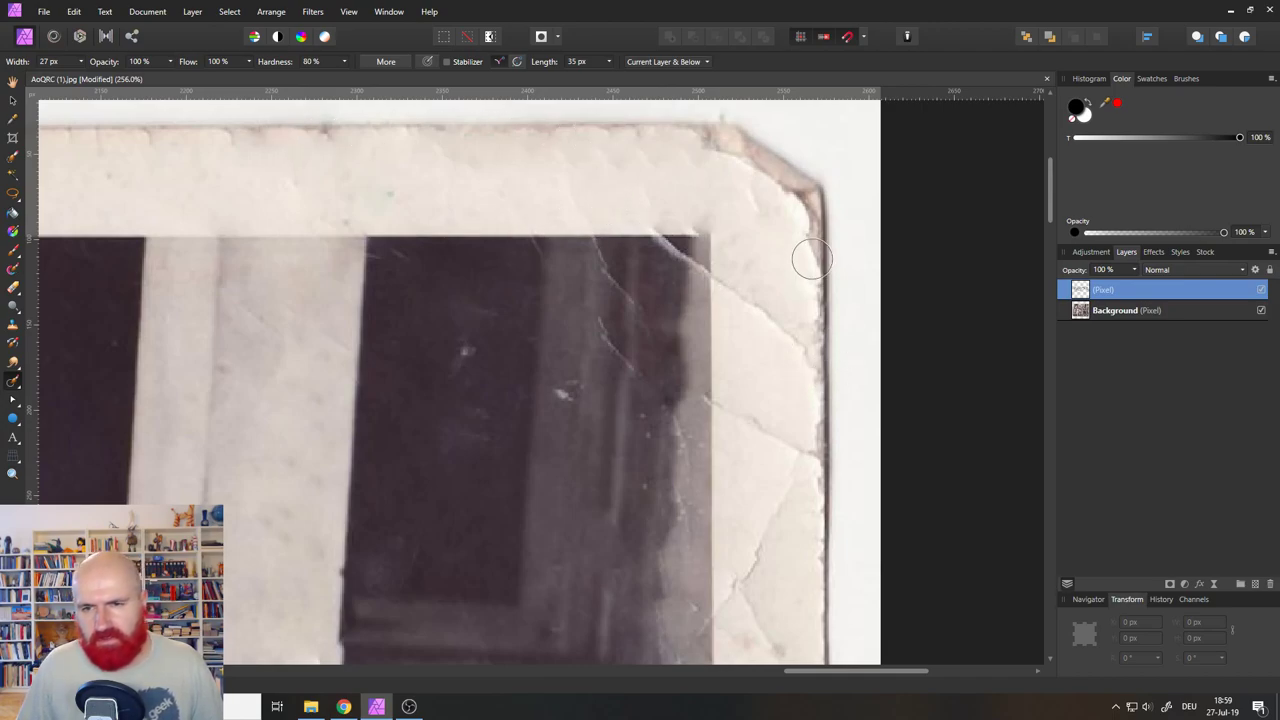
Inpaint the creases along the side border next to the window and the remaining marks in the upper border above it.
mouse_move(737, 277)
mouse_down()
mouse_move(792, 379)
mouse_move(787, 451)
mouse_move(777, 351)
mouse_move(776, 485)
mouse_up()
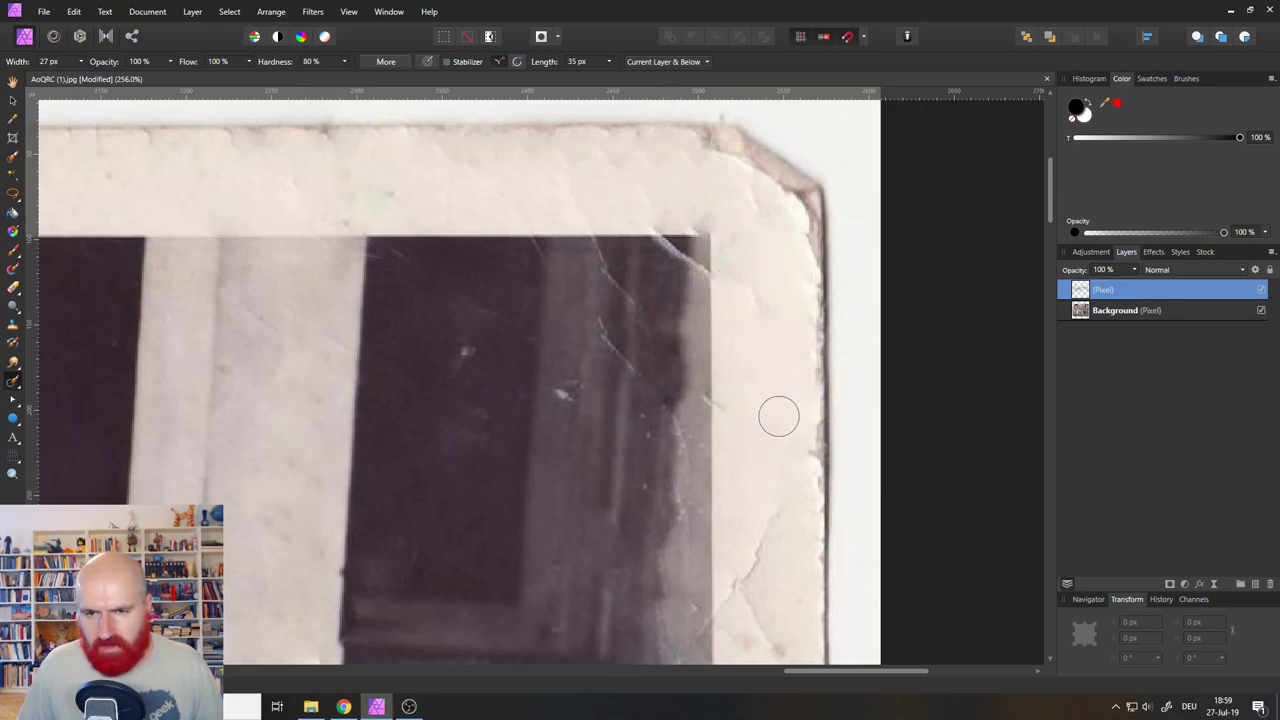
mouse_move(778, 416)
mouse_down()
mouse_move(752, 585)
mouse_move(765, 625)
mouse_up()
mouse_move(794, 430)
mouse_down()
mouse_move(787, 507)
mouse_move(762, 560)
mouse_up()
drag(800, 443, 782, 318)
drag(743, 270, 768, 337)
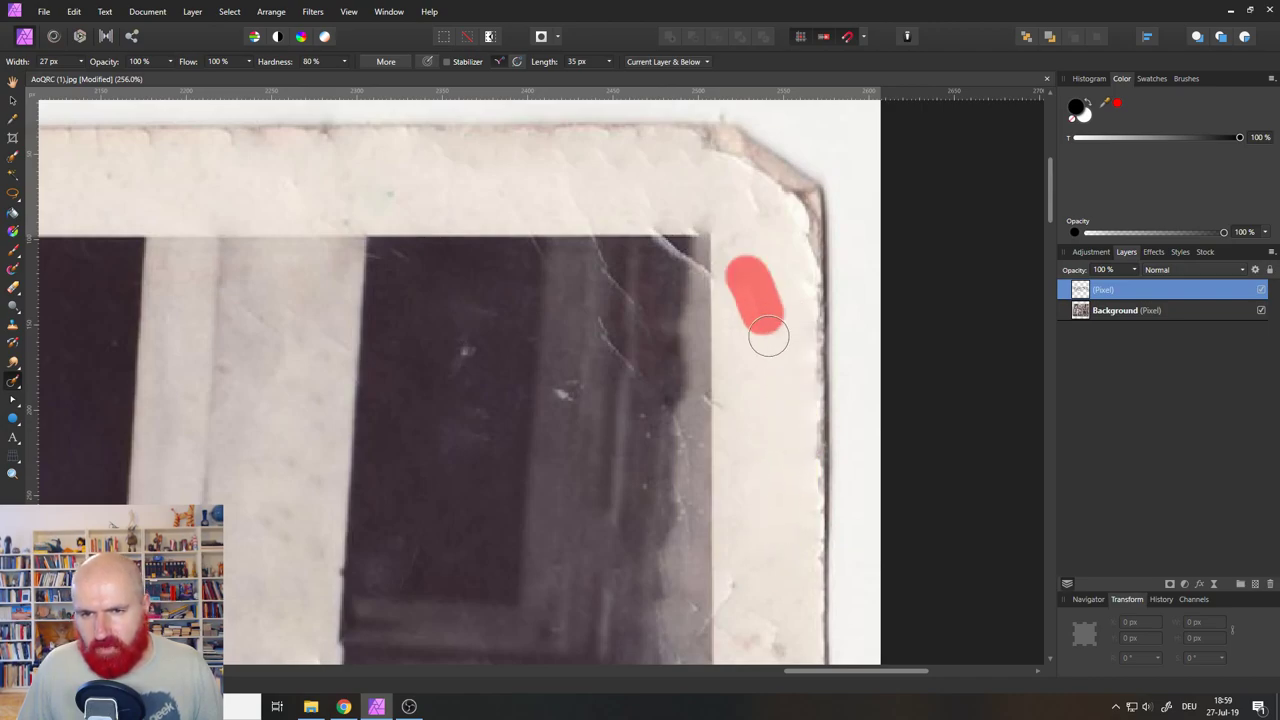
drag(786, 232, 789, 340)
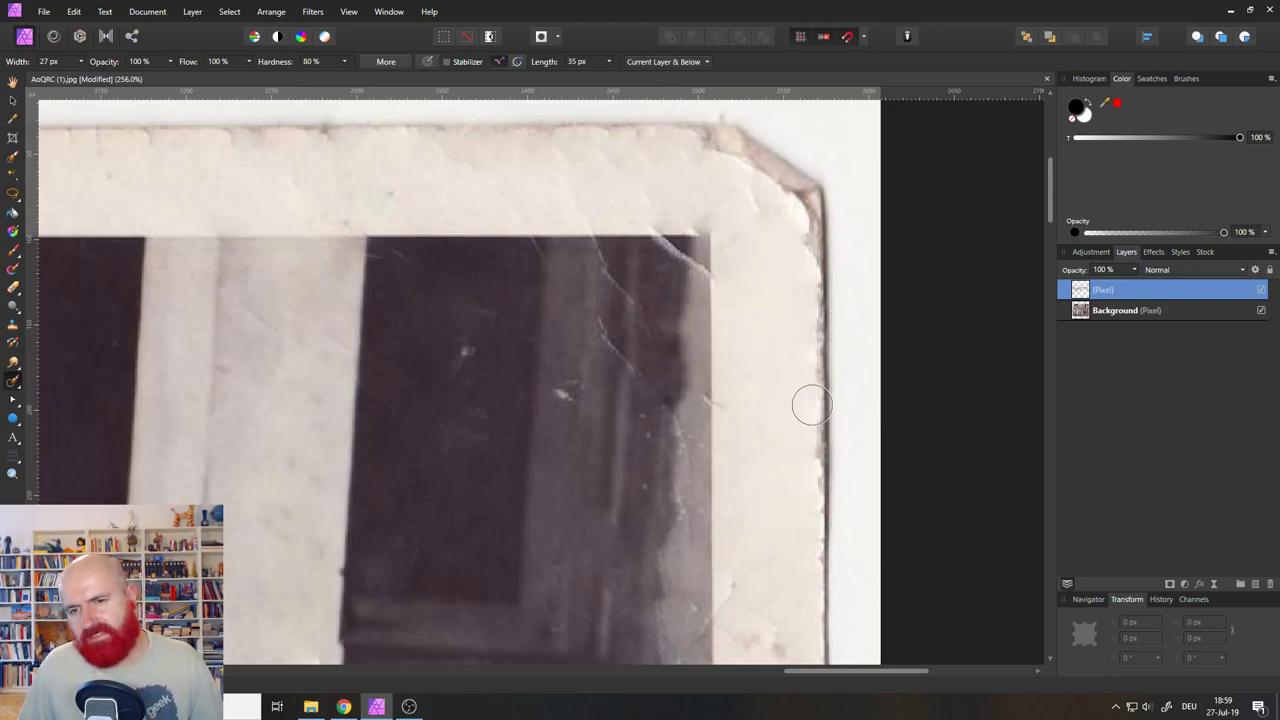
mouse_move(749, 229)
mouse_down()
mouse_move(671, 163)
mouse_move(589, 160)
mouse_up()
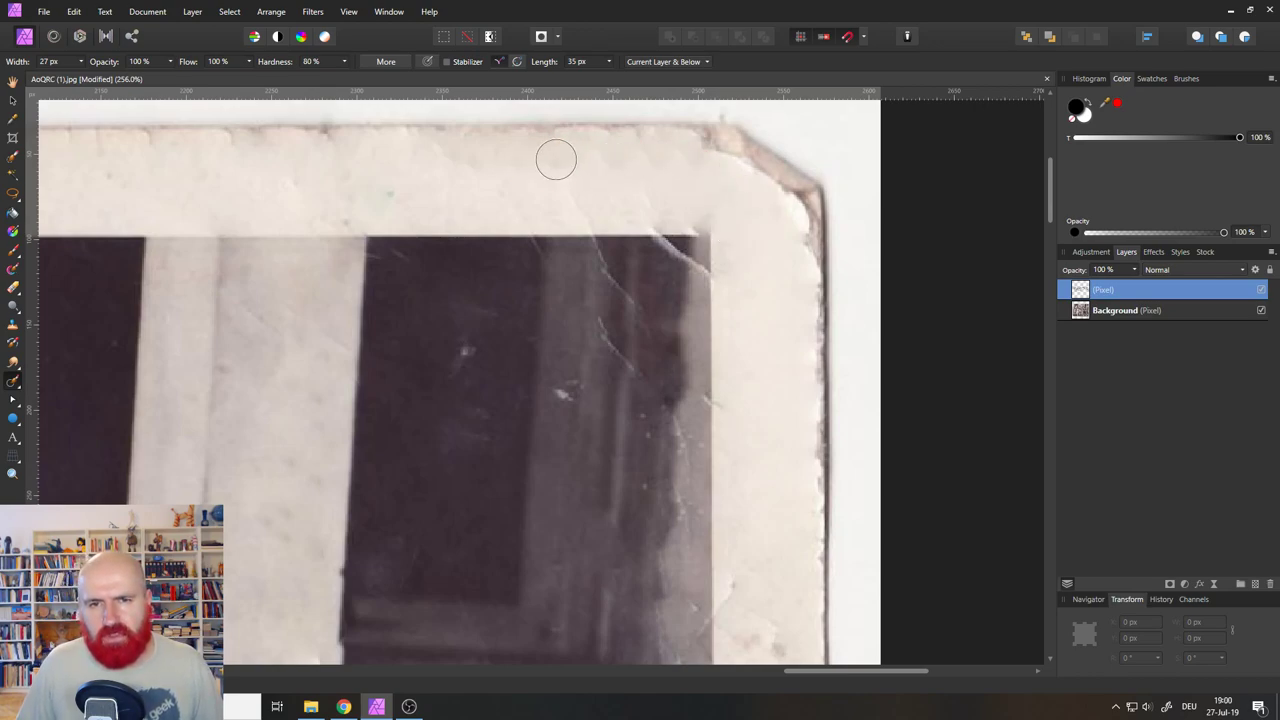
drag(561, 202, 629, 200)
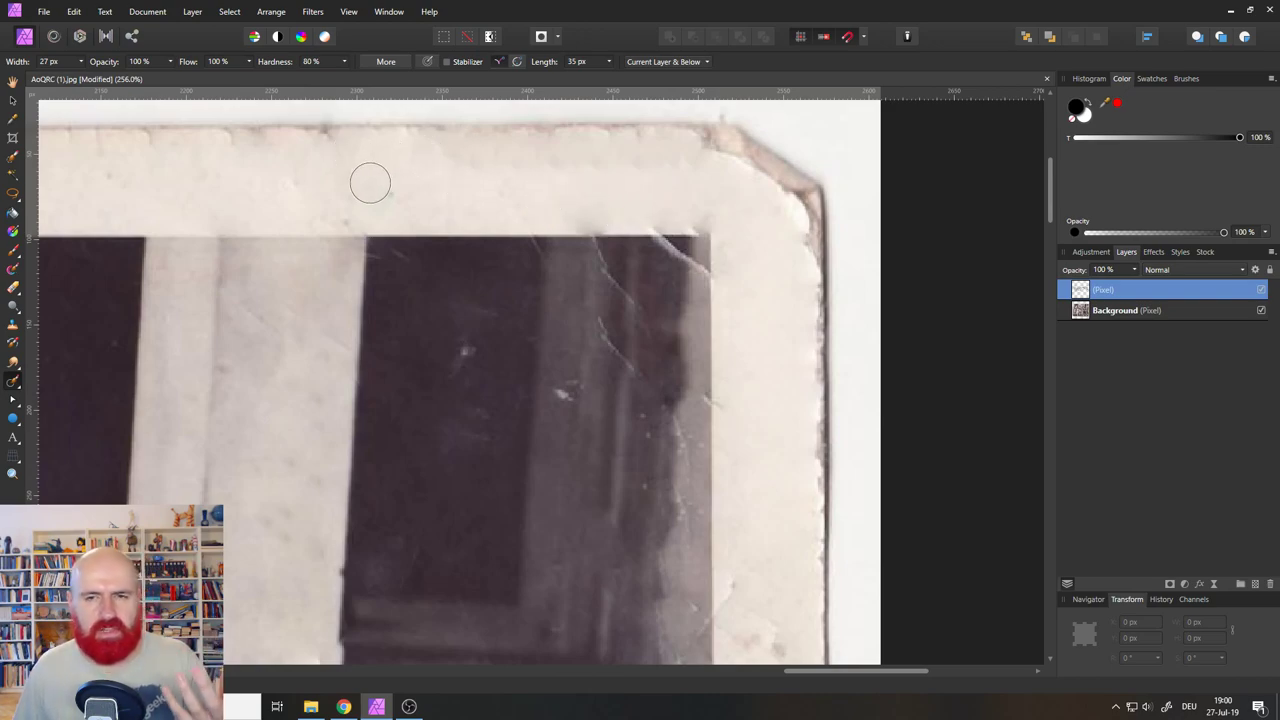
Lasso an edge strip of the upper border, about 174 × 34 px, and duplicate it from the Background layer onto its own layer.
click(13, 193)
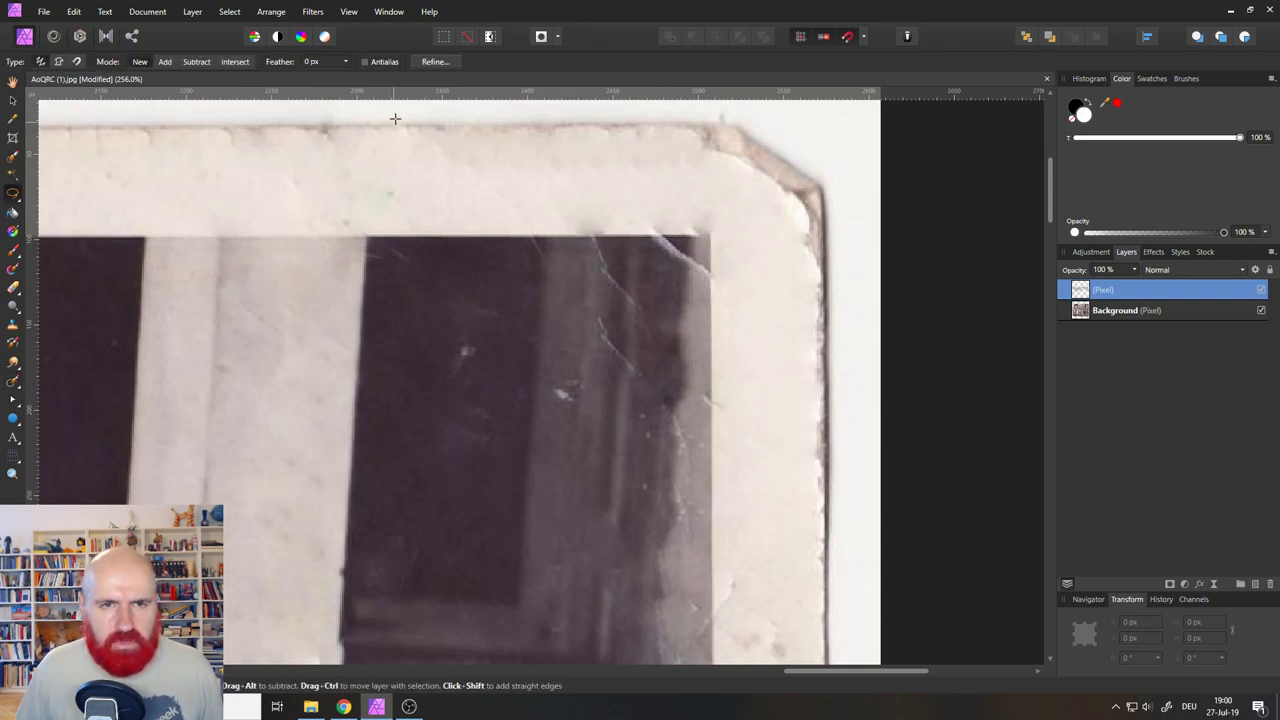
click(388, 164)
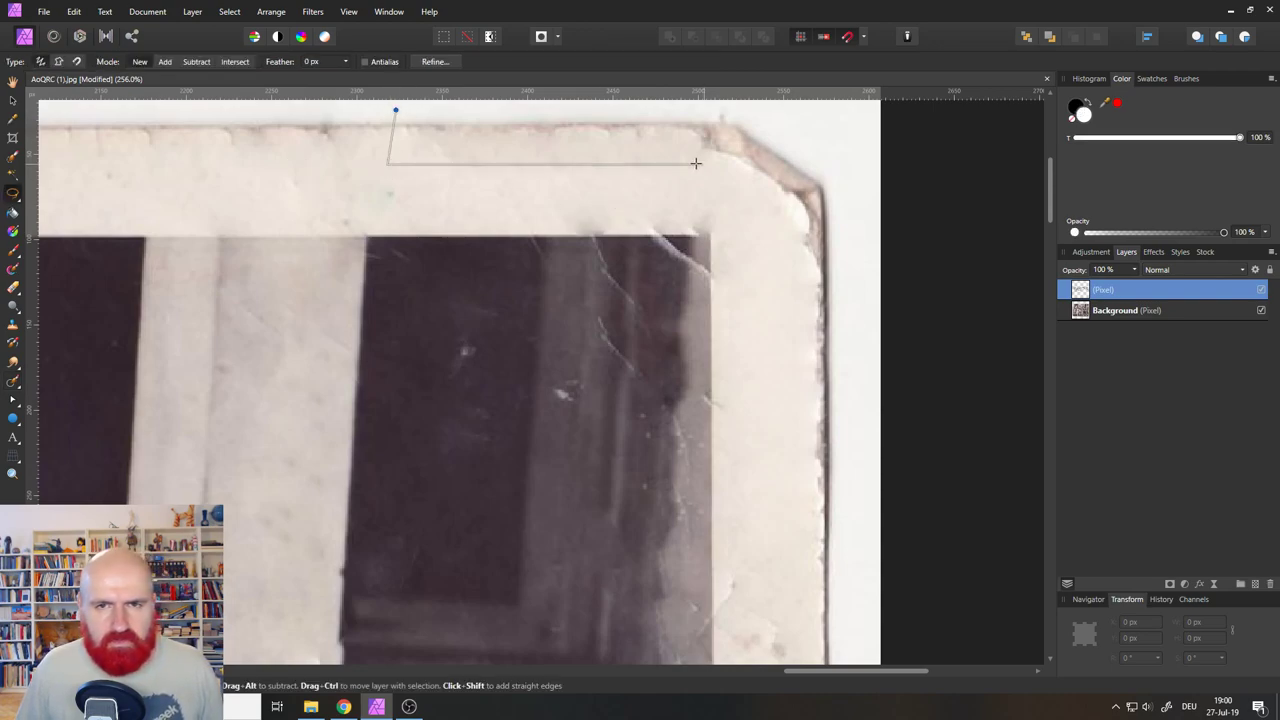
click(679, 107)
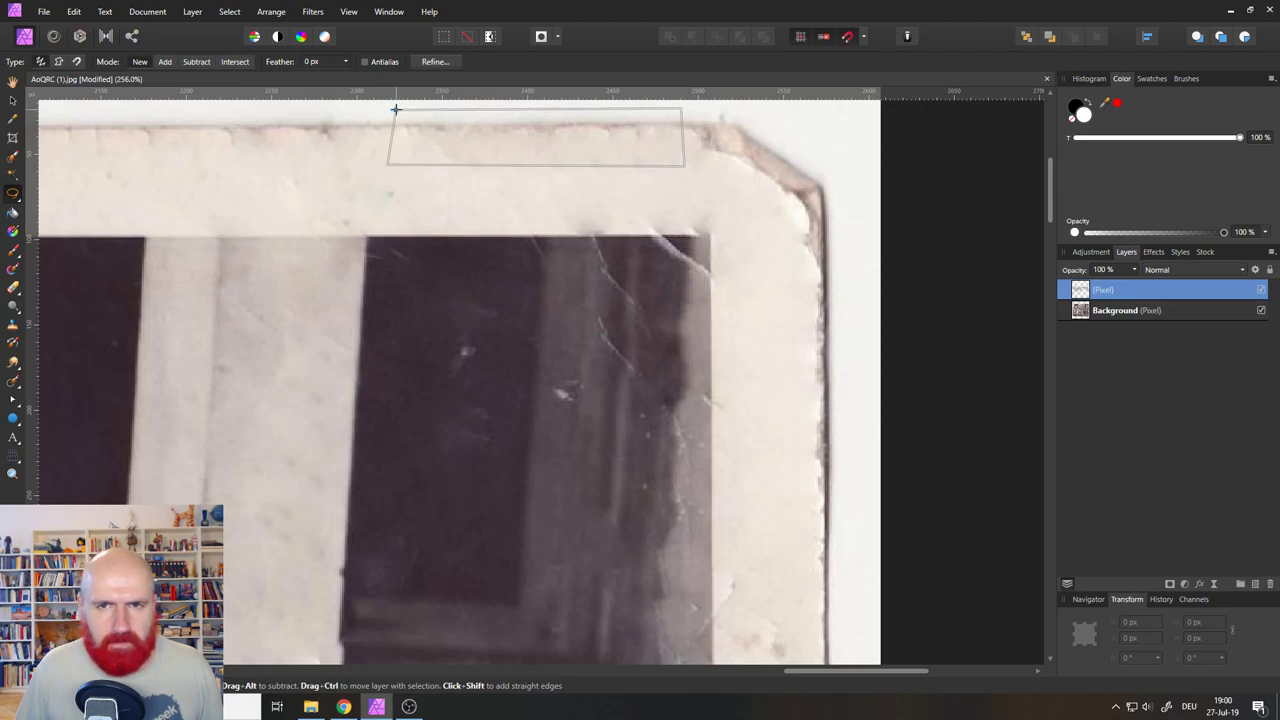
click(395, 109)
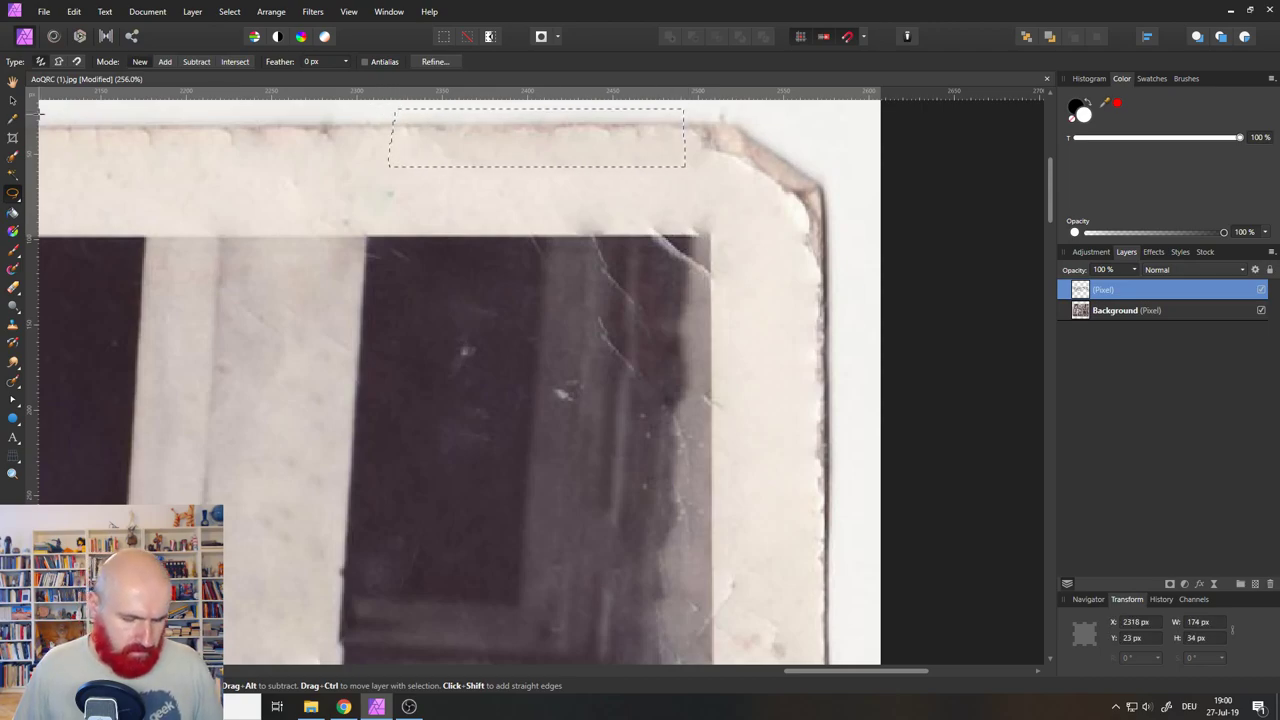
click(1078, 312)
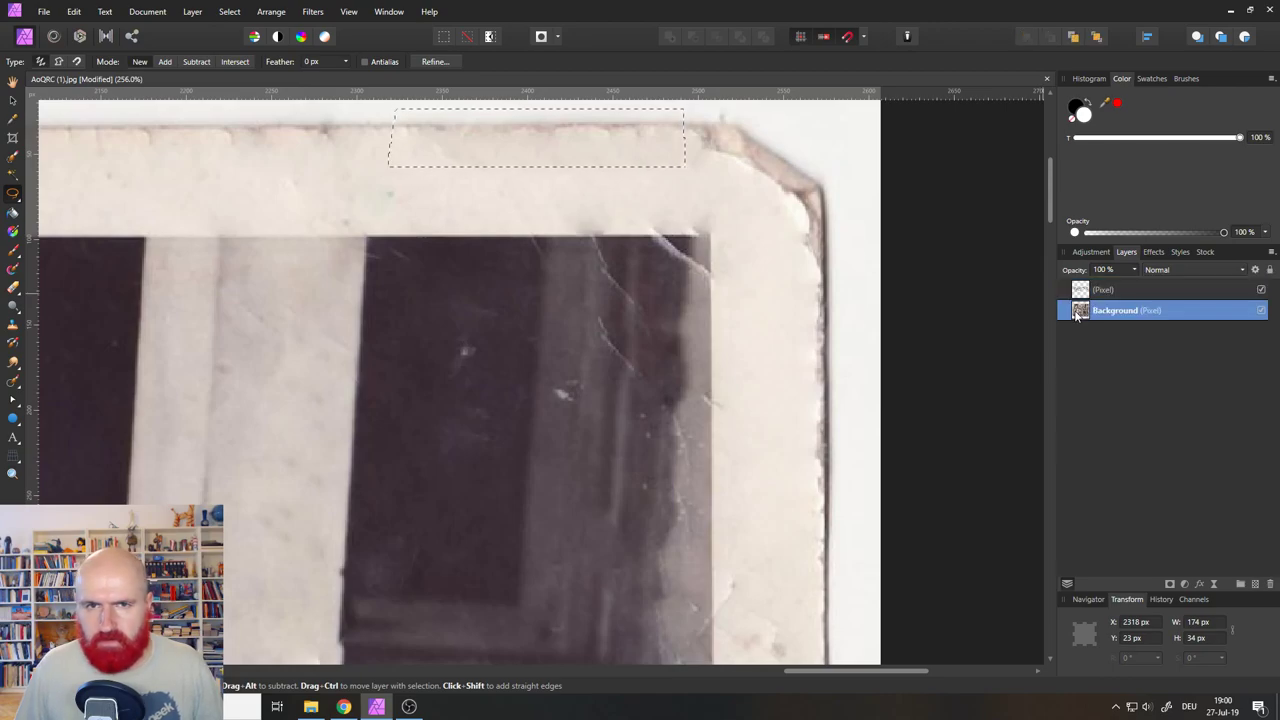
key(ctrl+j)
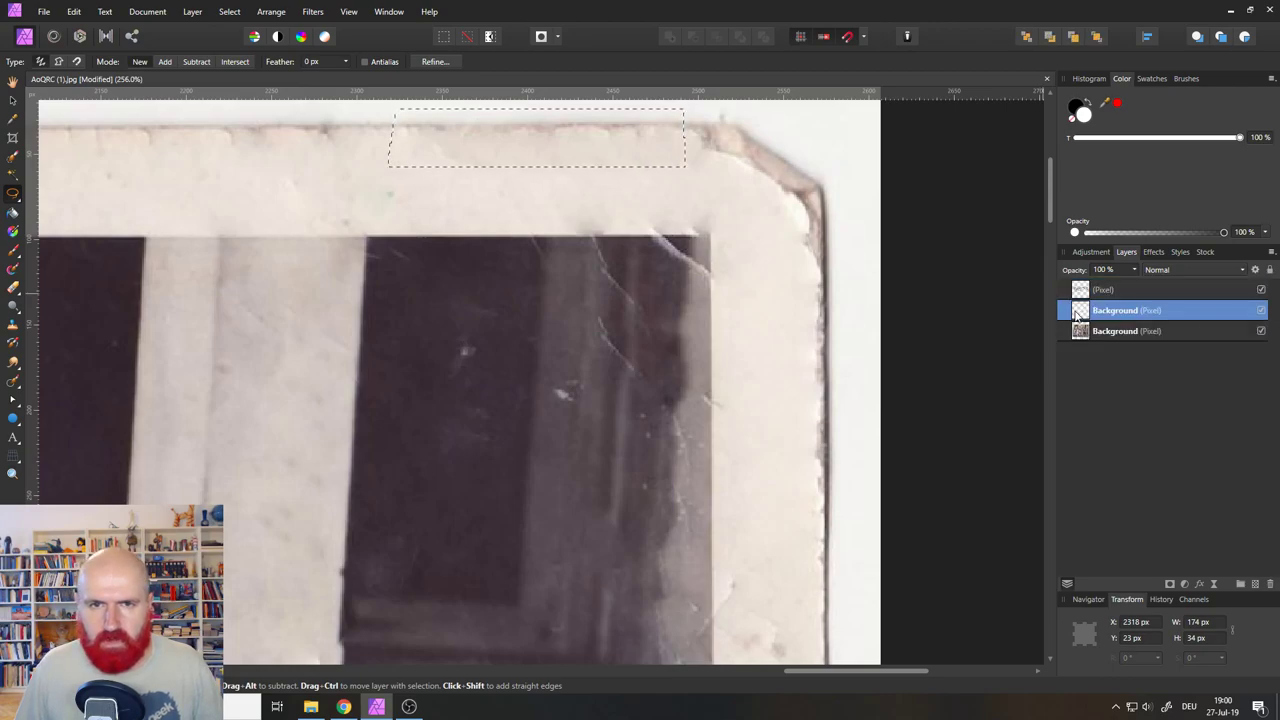
Move the copied upper-edge strip sideways over the missing corner so it ends at the photo's side edge.
click(12, 100)
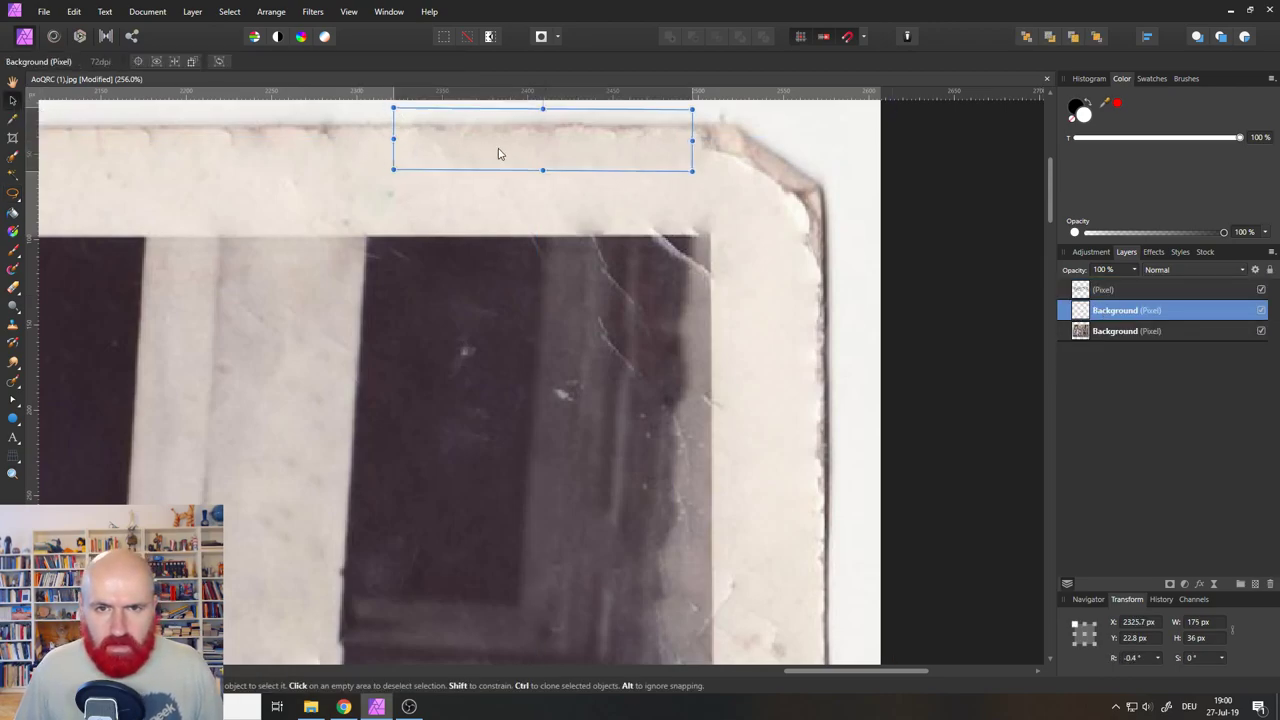
drag(499, 153, 618, 152)
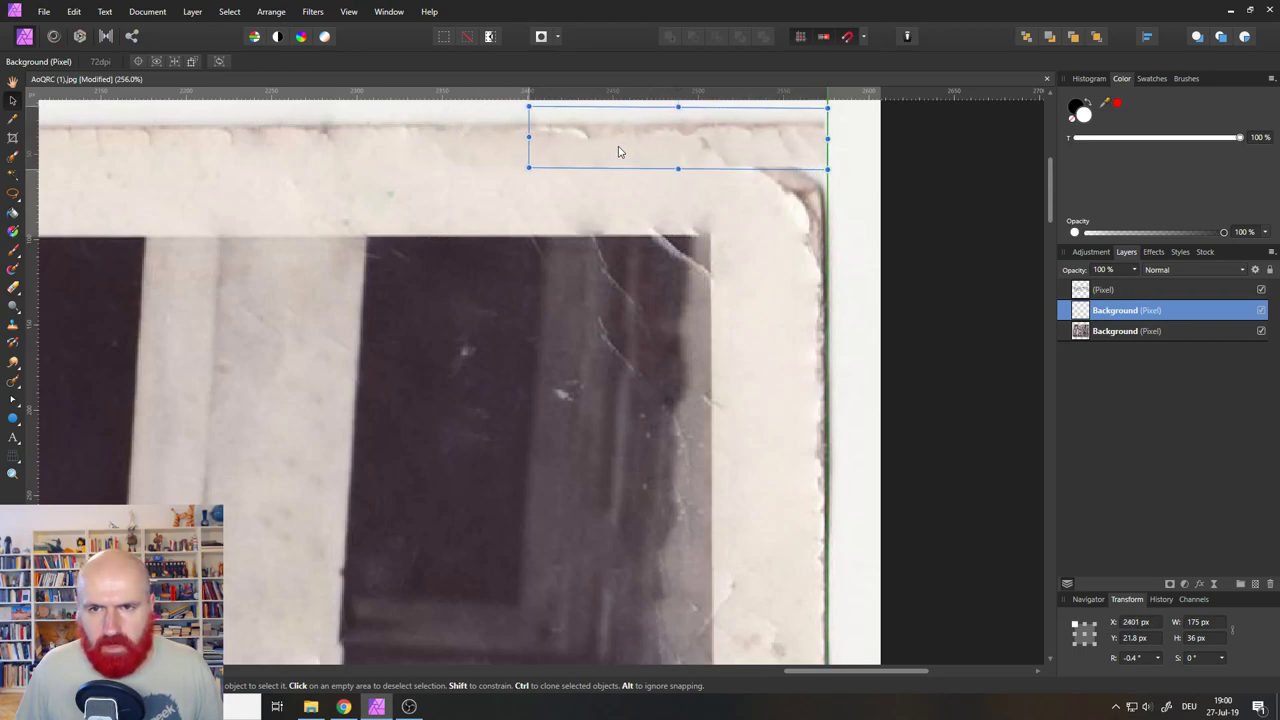
click(600, 197)
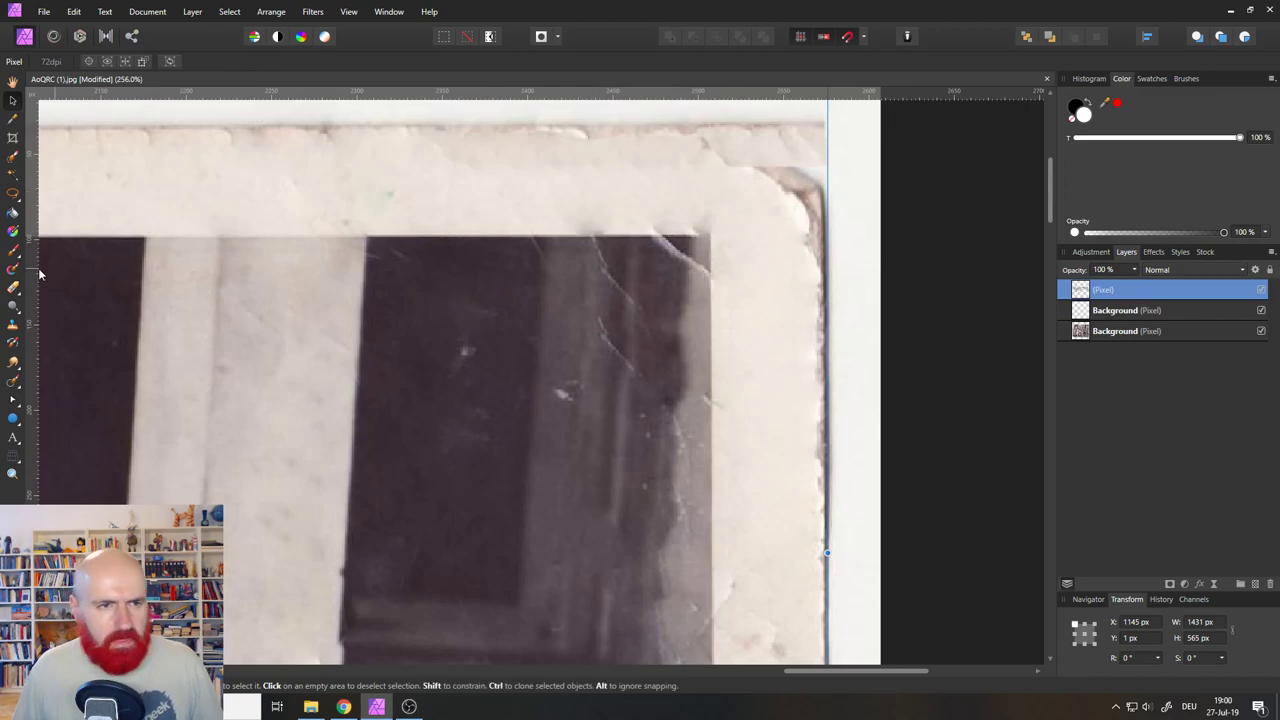
Lasso an edge strip of the side border, about 47 × 179 px, duplicate it from the original Background layer, and clear the selection.
click(14, 198)
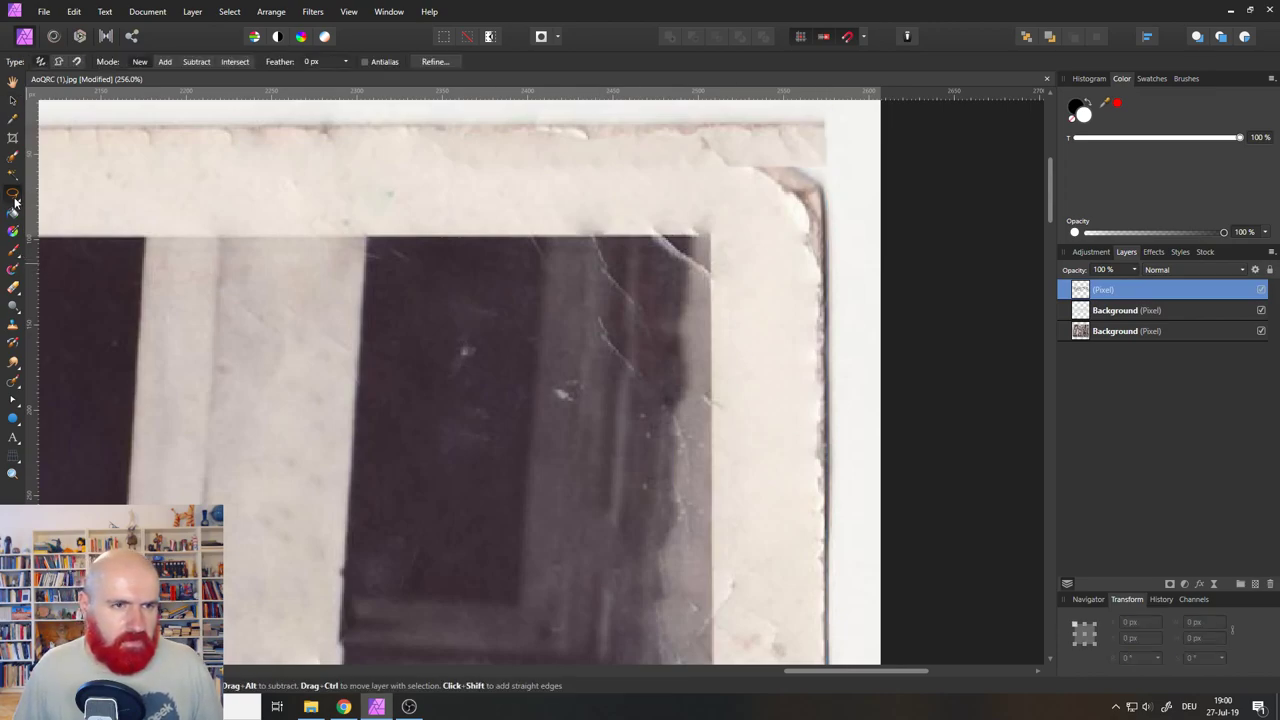
click(1110, 331)
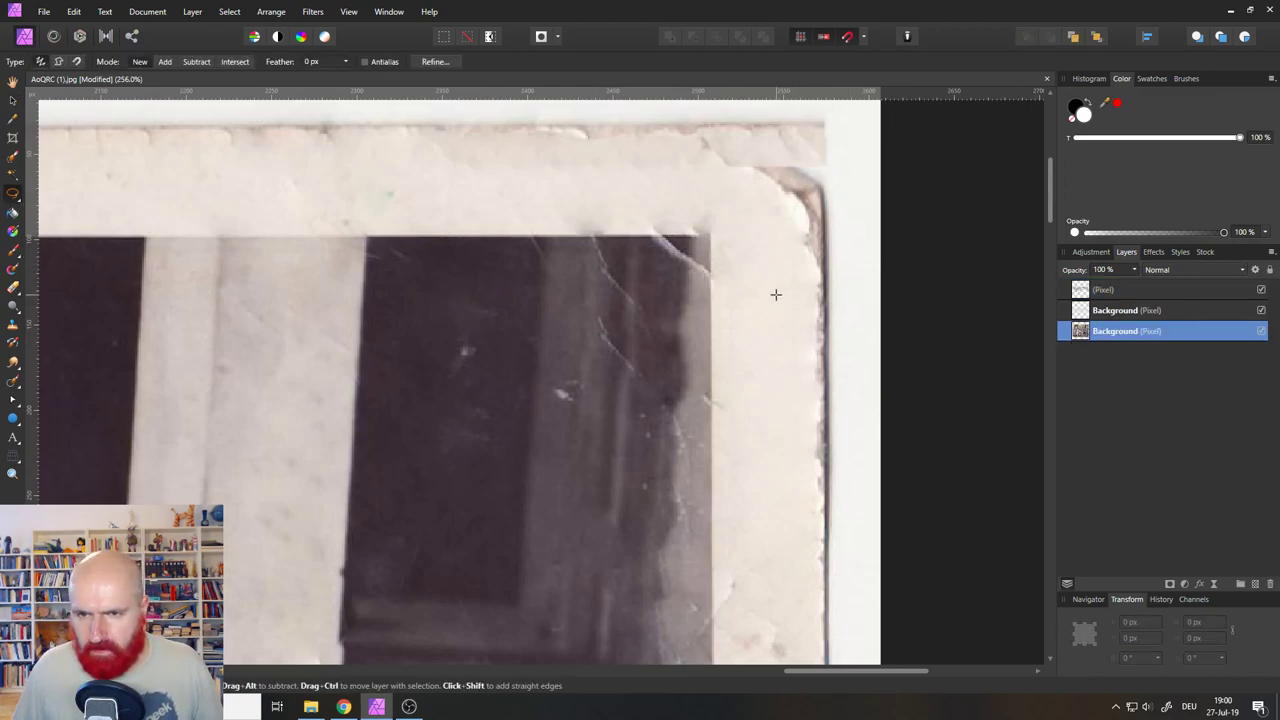
click(855, 293)
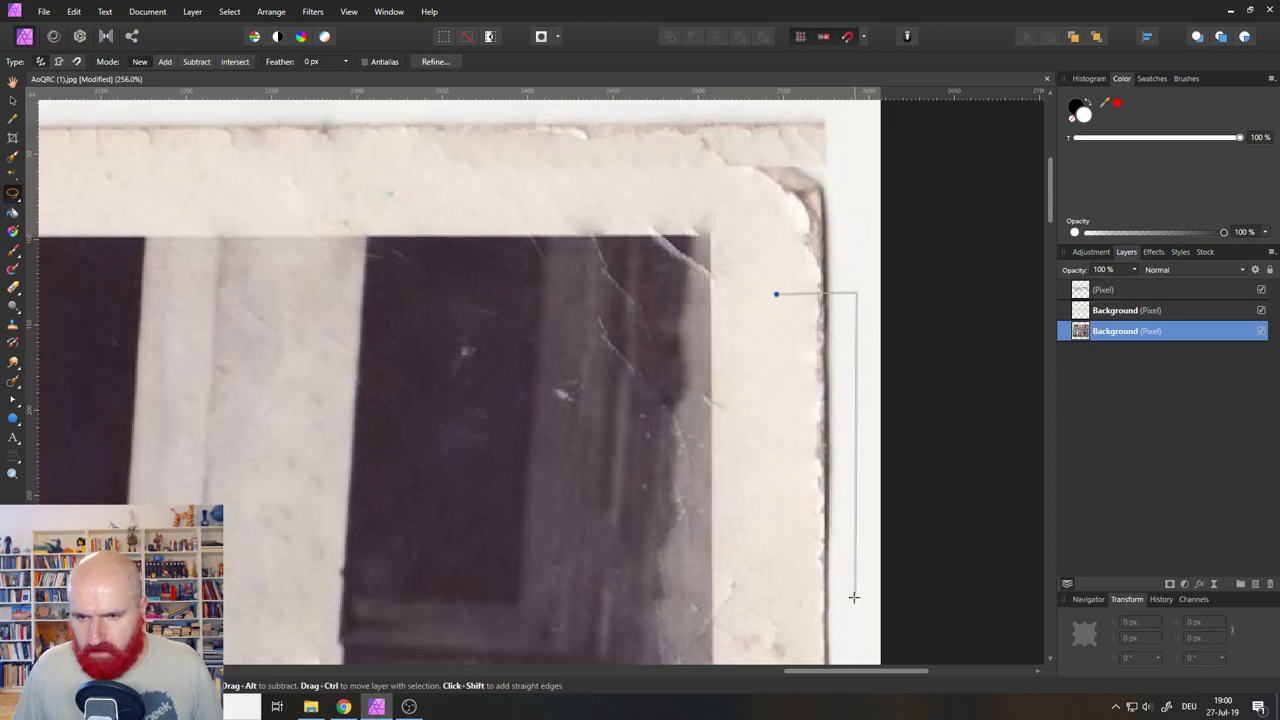
click(855, 597)
click(784, 597)
click(776, 293)
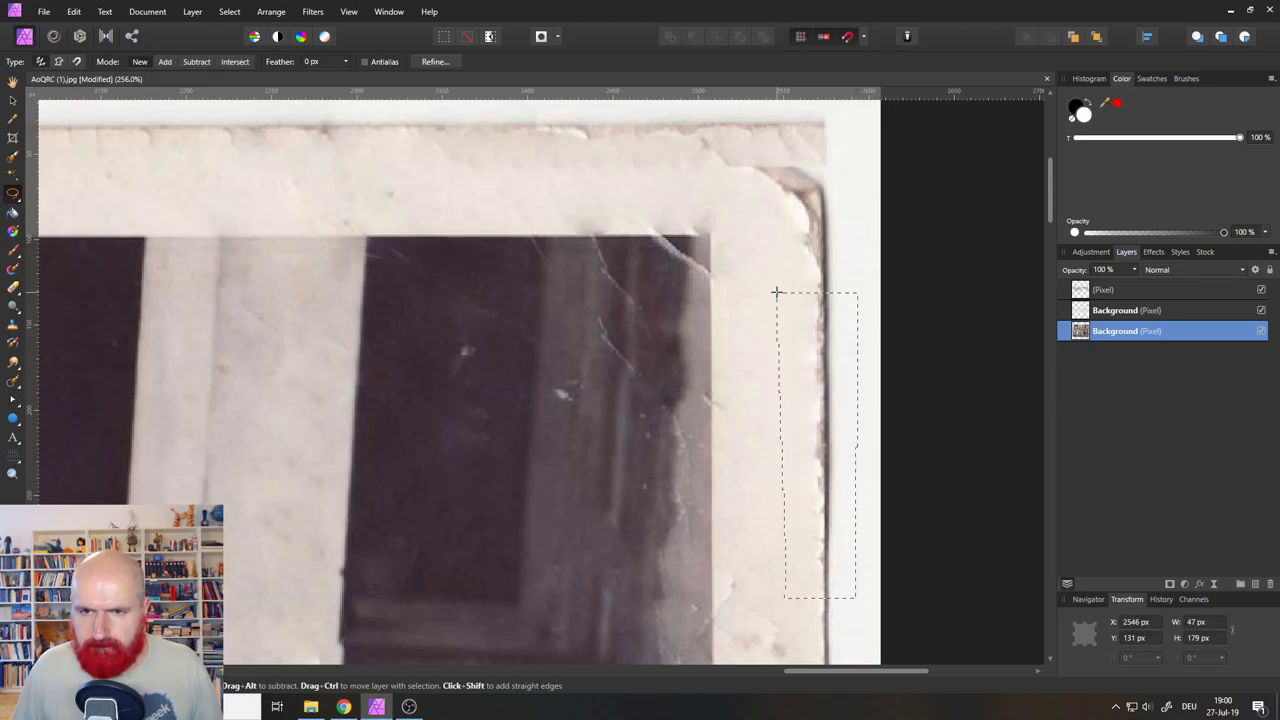
key(ctrl+j)
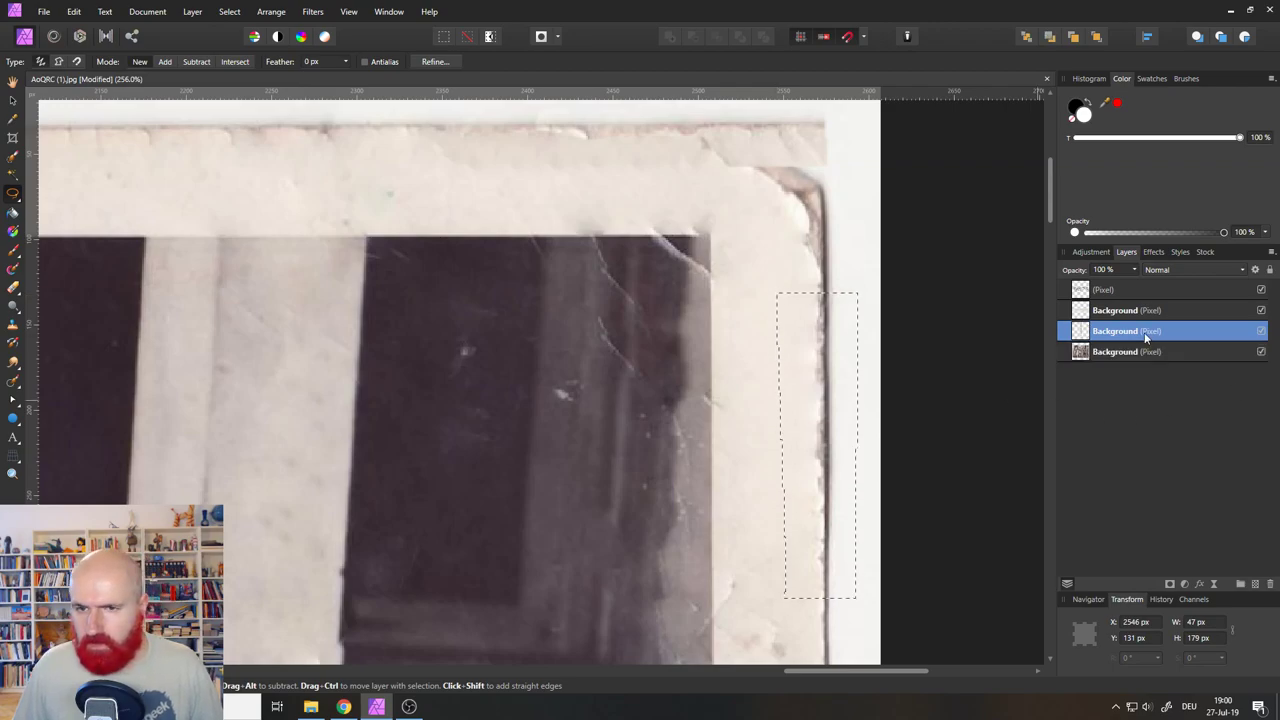
key(ctrl+d)
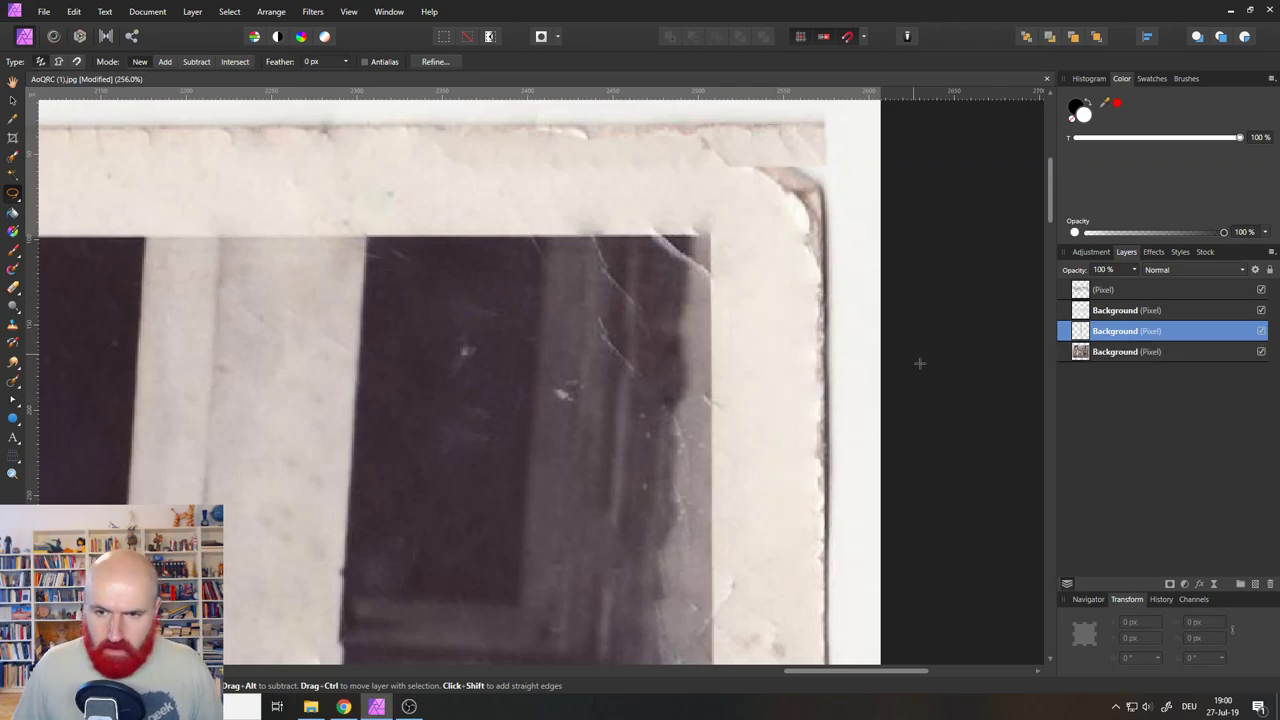
Move the copied side-edge strip up to the upper edge so it completes the missing corner.
click(13, 100)
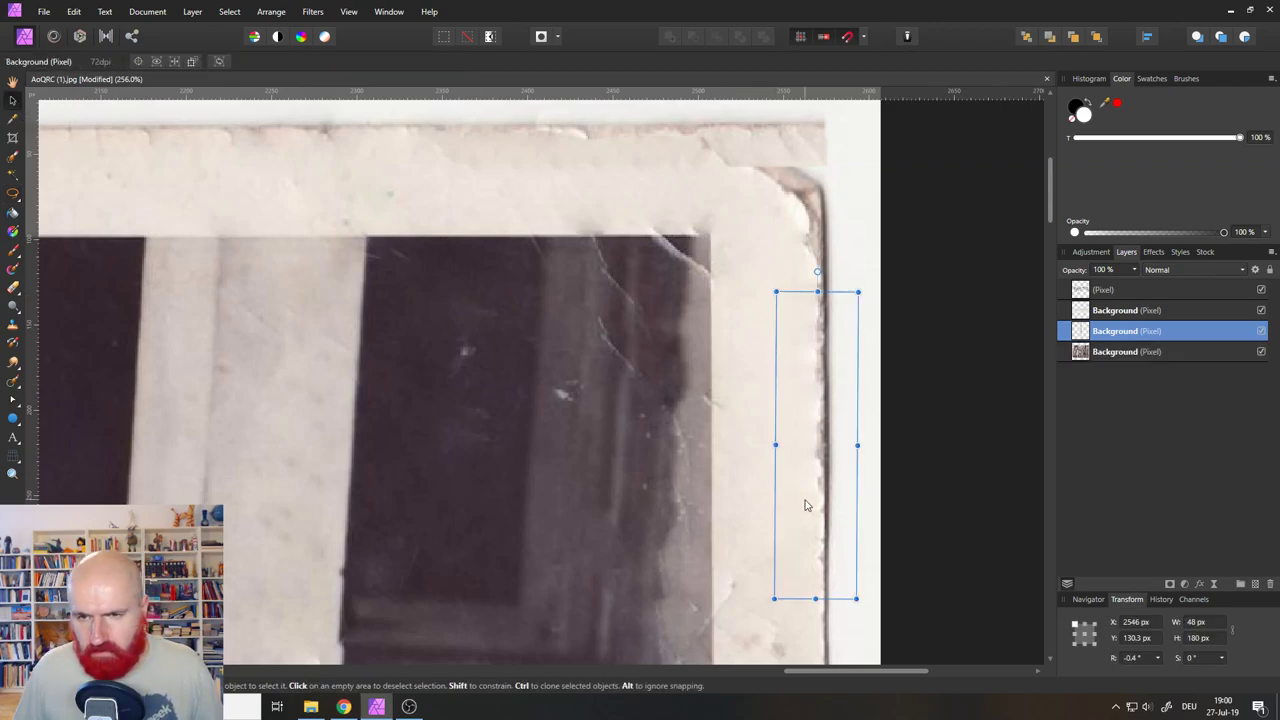
drag(803, 502, 805, 329)
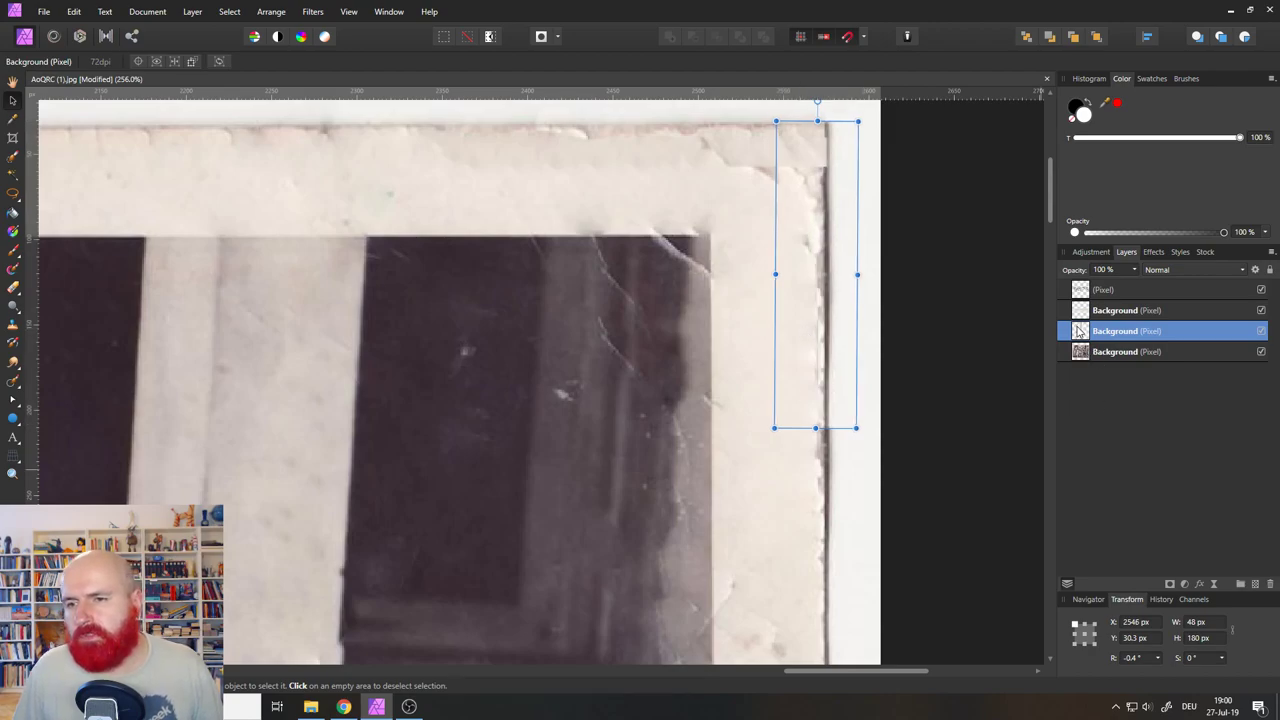
Inpaint the seams and leftover creases inside the rebuilt corner on the unnamed retouching pixel layer with the 27 px brush.
click(752, 287)
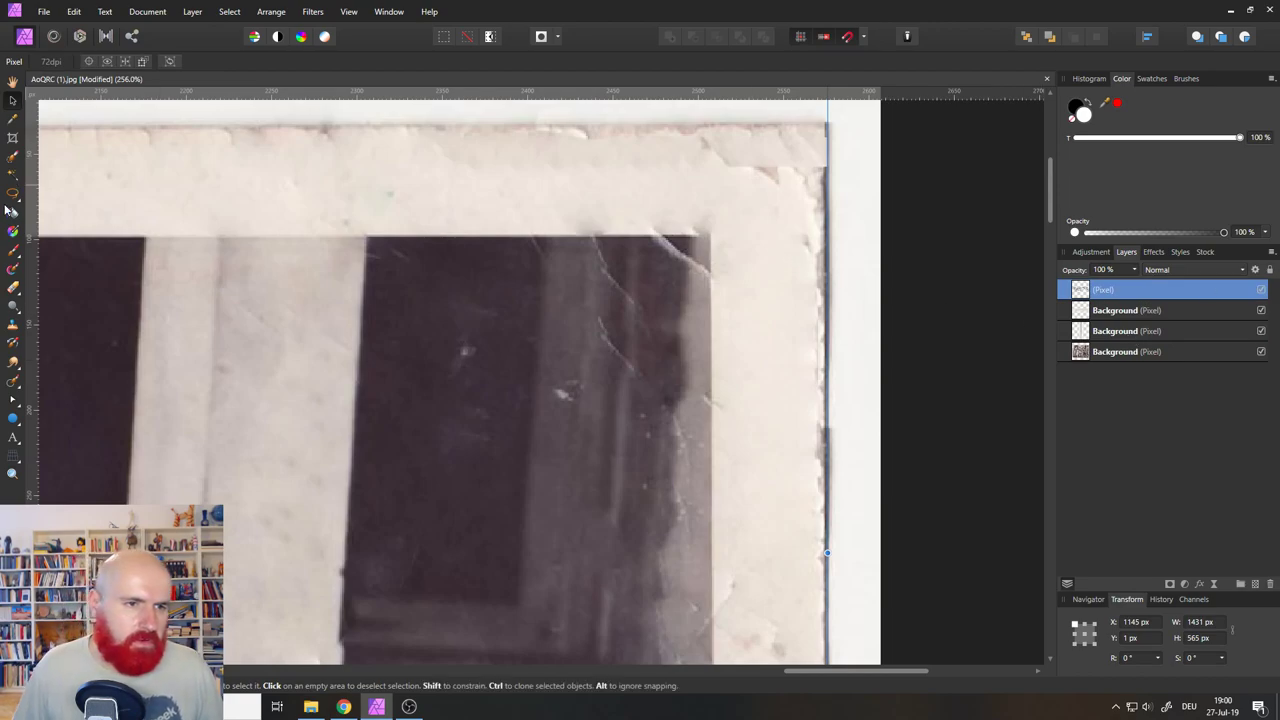
click(9, 379)
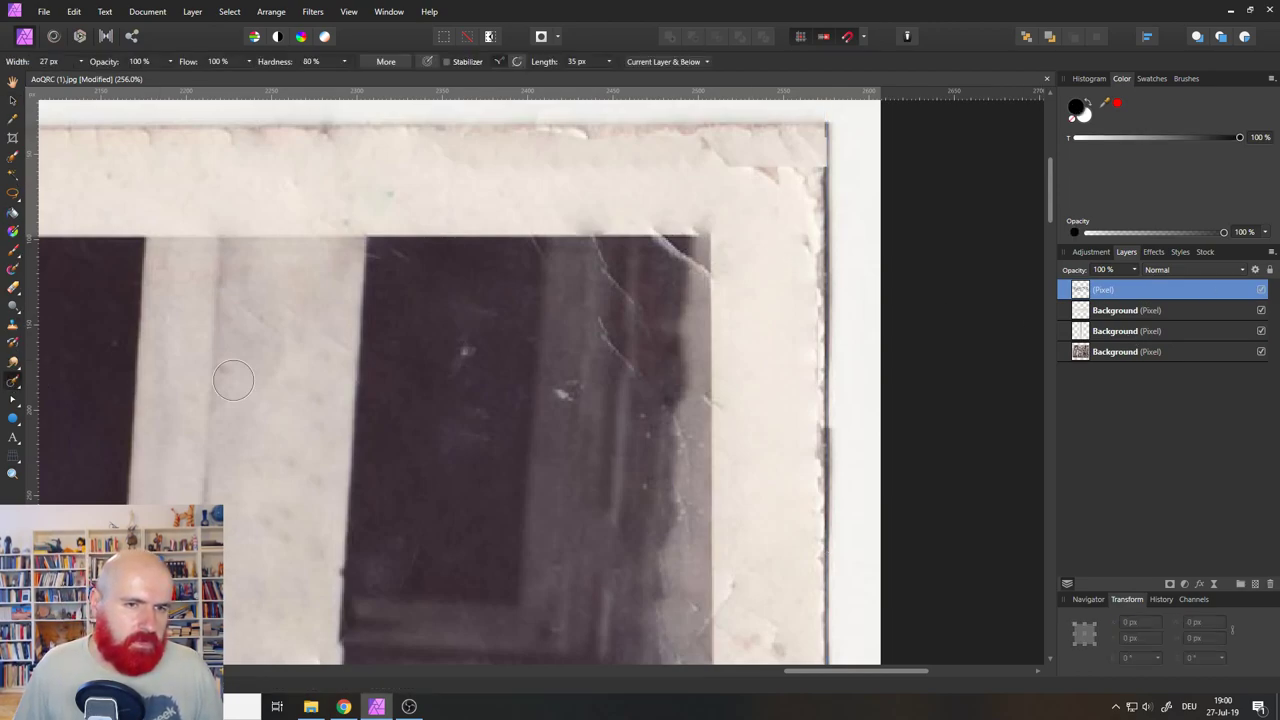
mouse_move(729, 134)
mouse_down()
mouse_move(752, 177)
mouse_move(786, 180)
mouse_move(795, 155)
mouse_move(757, 155)
mouse_move(800, 275)
mouse_move(801, 158)
mouse_up()
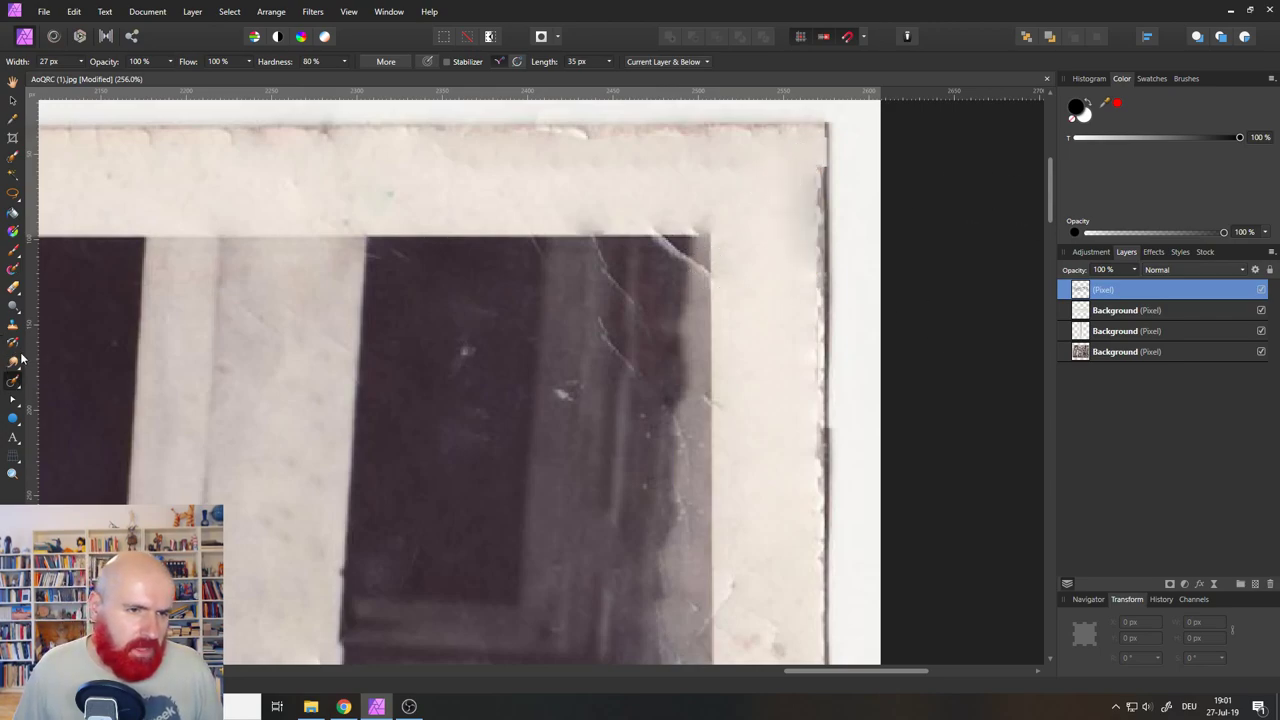
Erase the overhanging outer end of the copied upper-edge strip with a 23 px Erase Brush, on the upper copied Background layer.
click(14, 289)
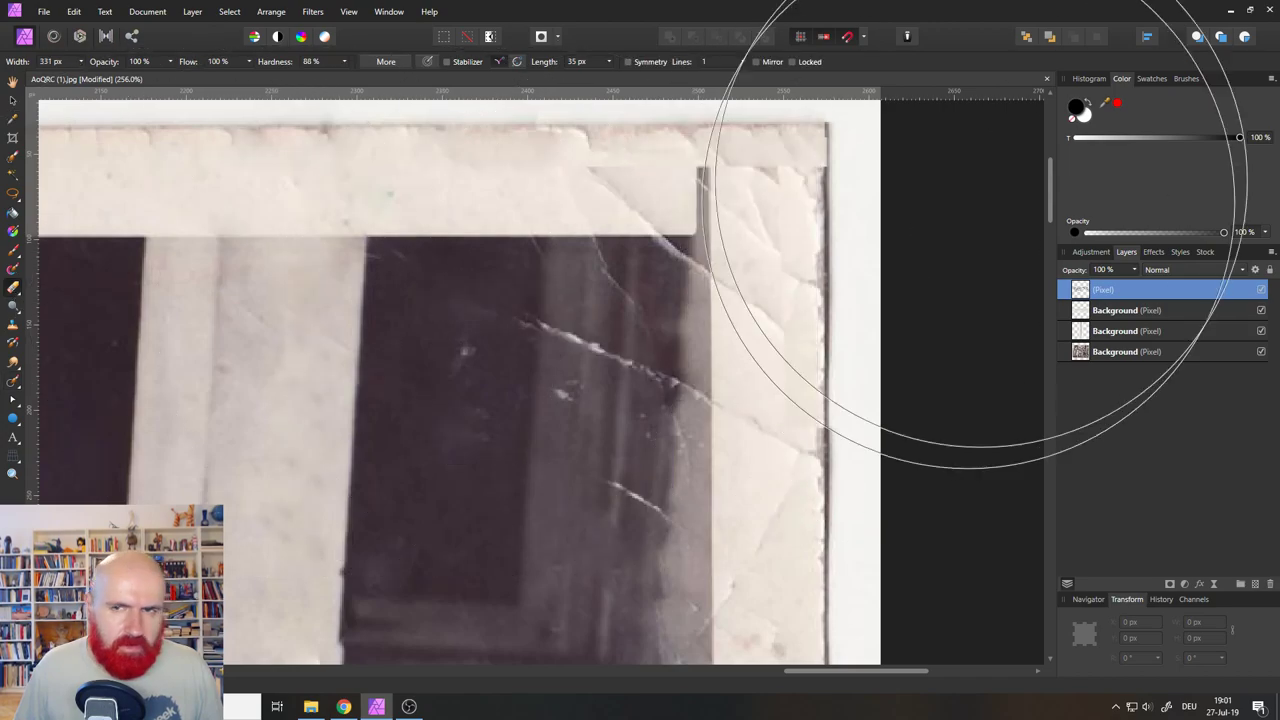
click(79, 63)
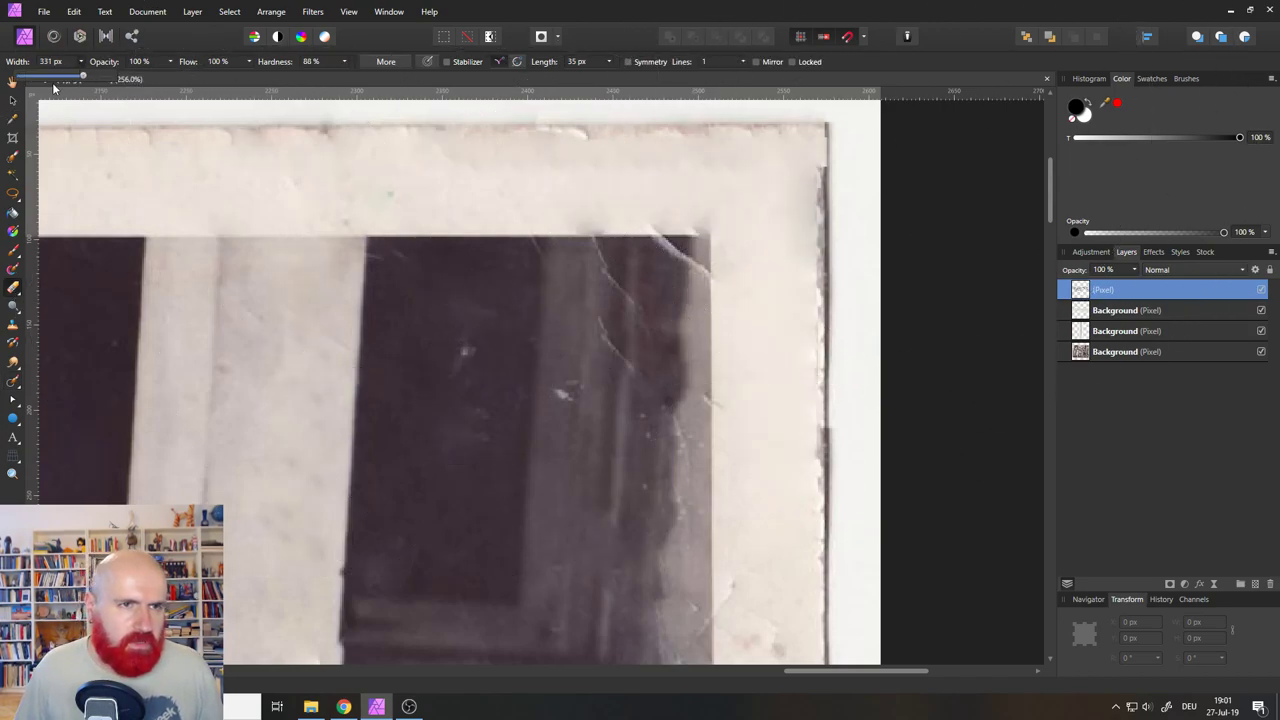
click(37, 76)
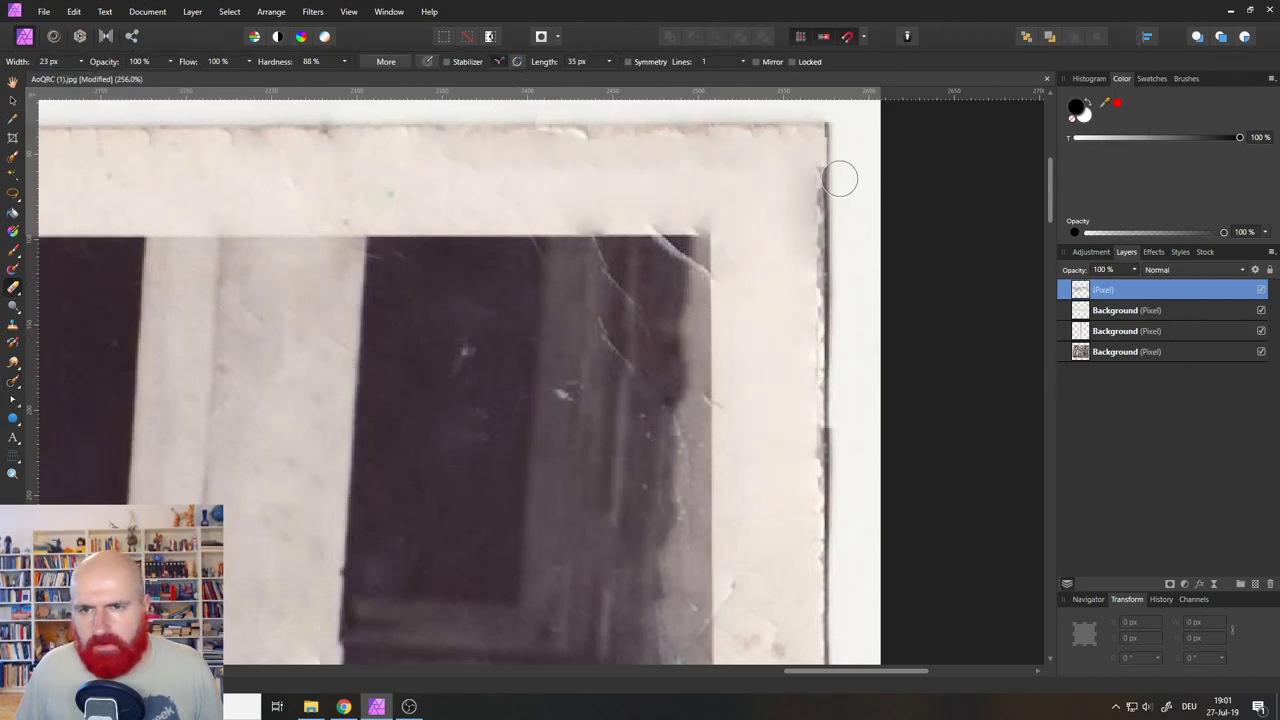
click(1083, 313)
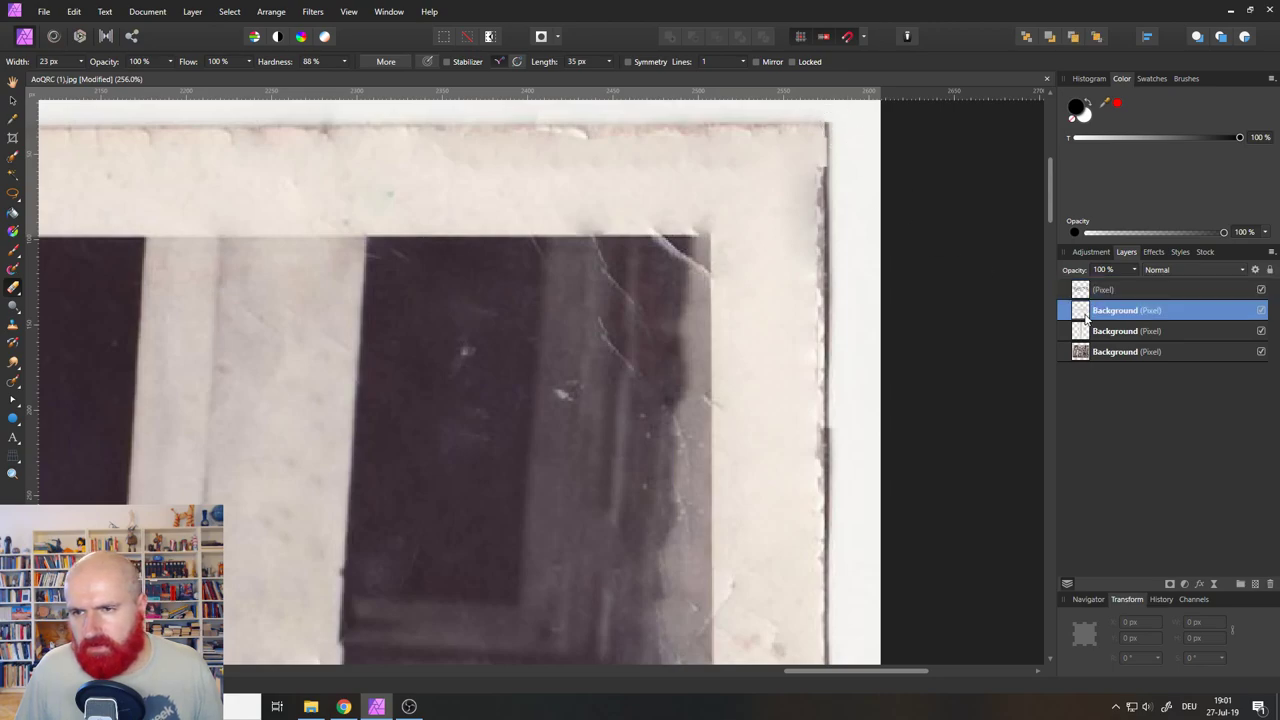
drag(834, 166, 834, 117)
key(ctrl+z)
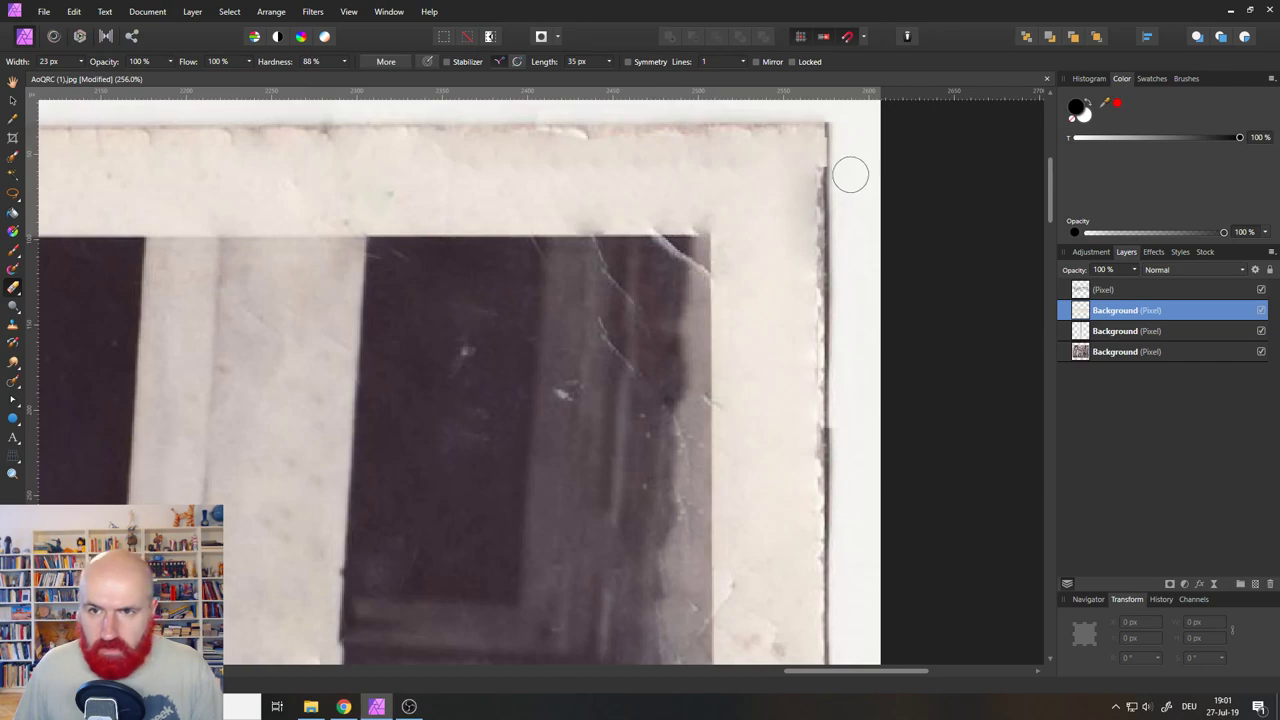
drag(836, 170, 836, 137)
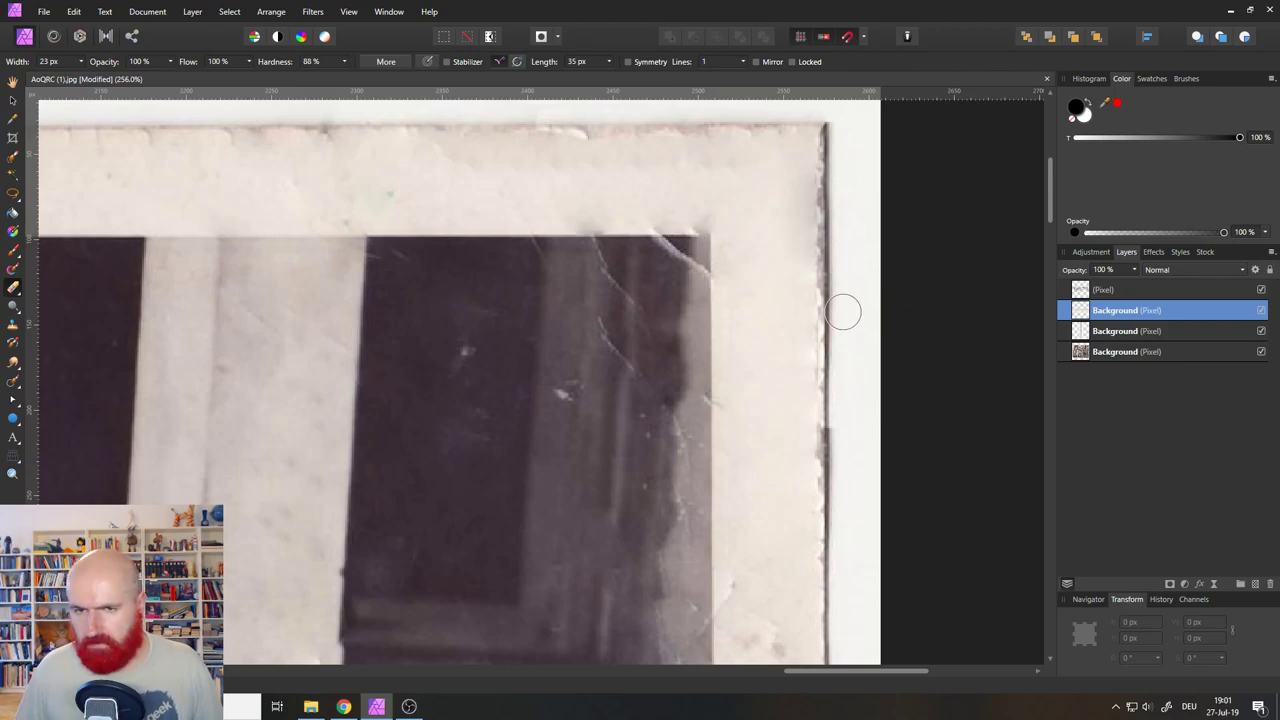
View the whole photo and place a horizontal guide across its middle.
scroll(846, 306, down, 5)
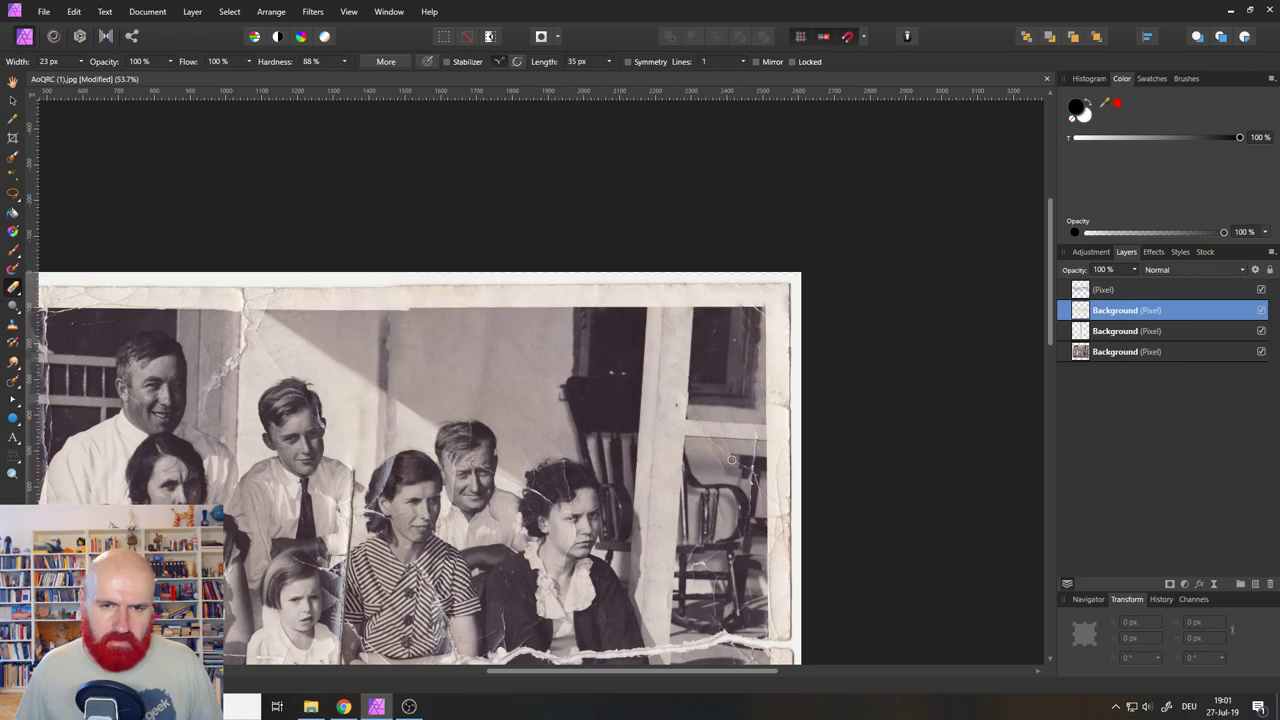
scroll(732, 460, up, 5)
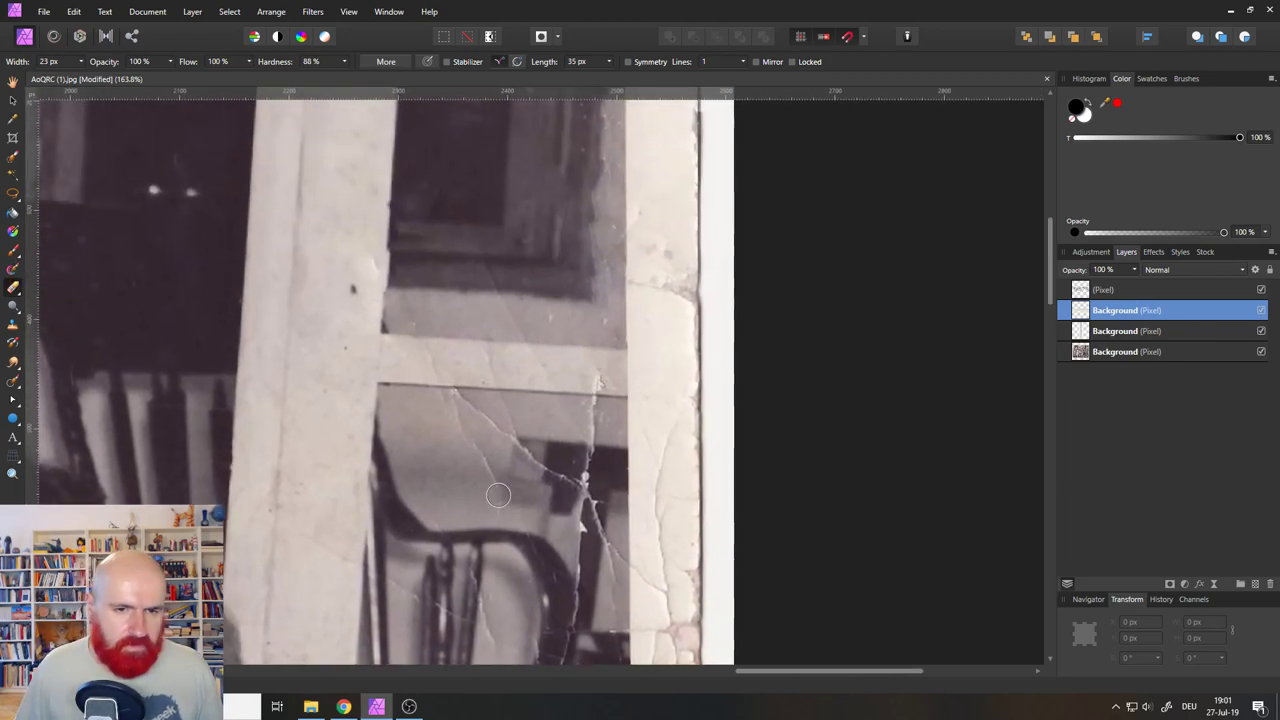
scroll(482, 481, down, 5)
drag(362, 538, 733, 333)
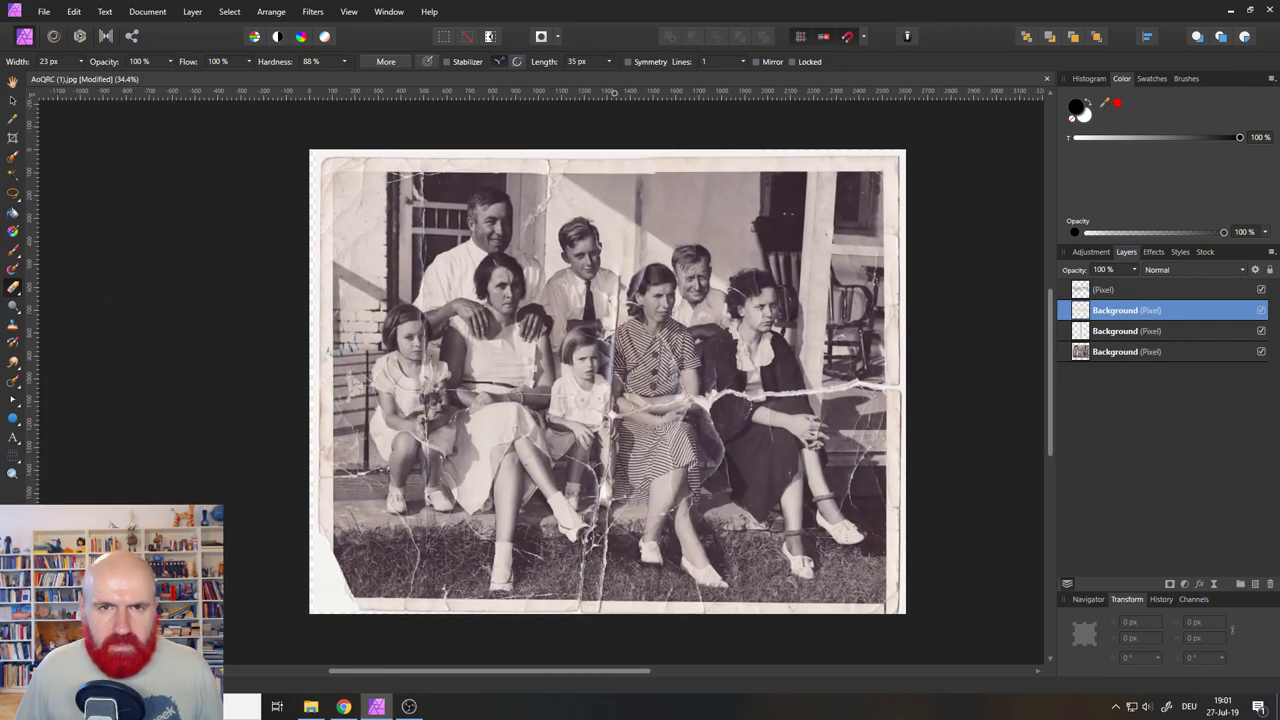
click(14, 100)
drag(592, 94, 600, 373)
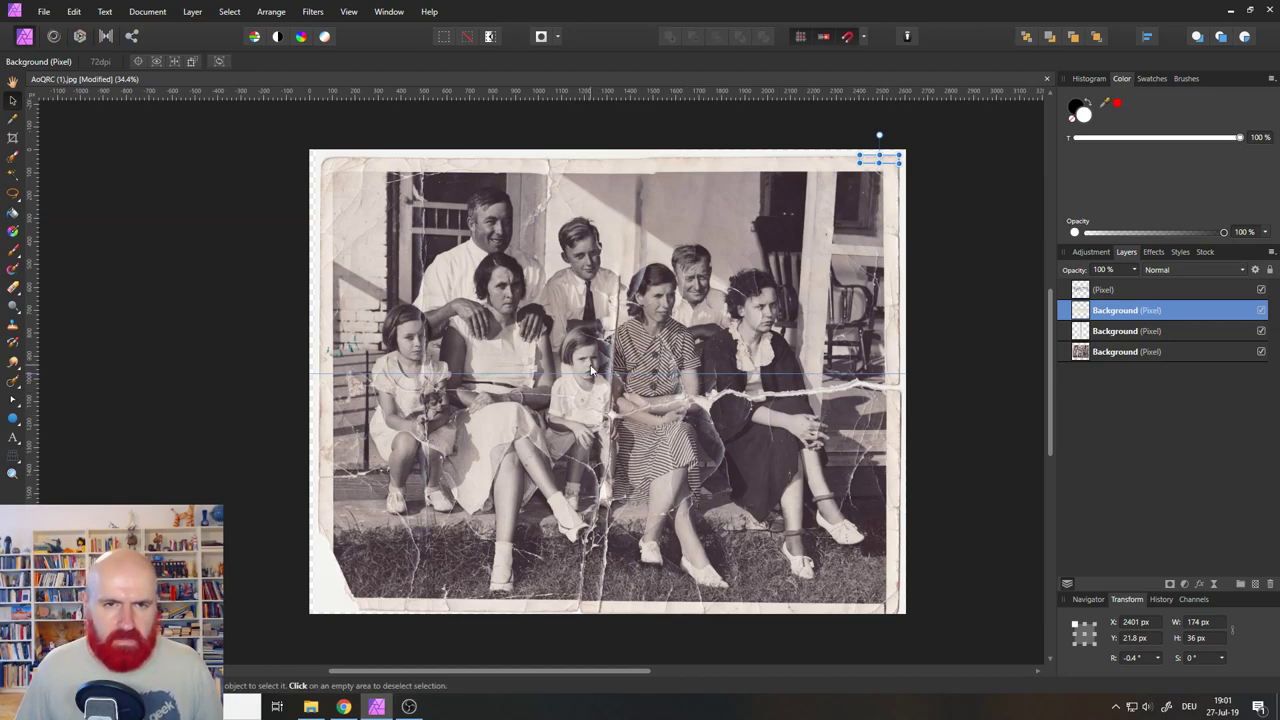
Inpaint the crease at the dark window's outer upper corner and the marks along its side edge on the unnamed pixel layer, using the 27 px brush.
click(12, 472)
drag(873, 308, 570, 337)
drag(626, 211, 766, 513)
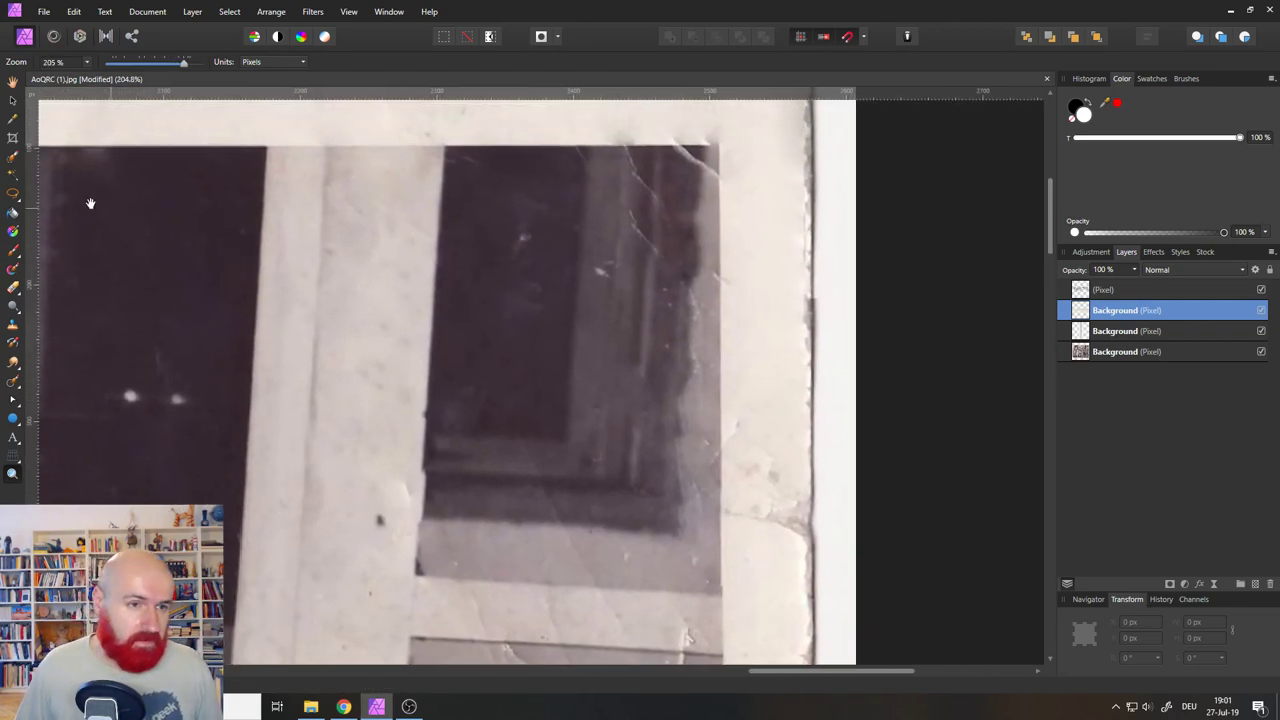
click(11, 383)
mouse_move(677, 149)
mouse_down()
mouse_move(728, 137)
mouse_move(738, 145)
mouse_move(726, 181)
mouse_up()
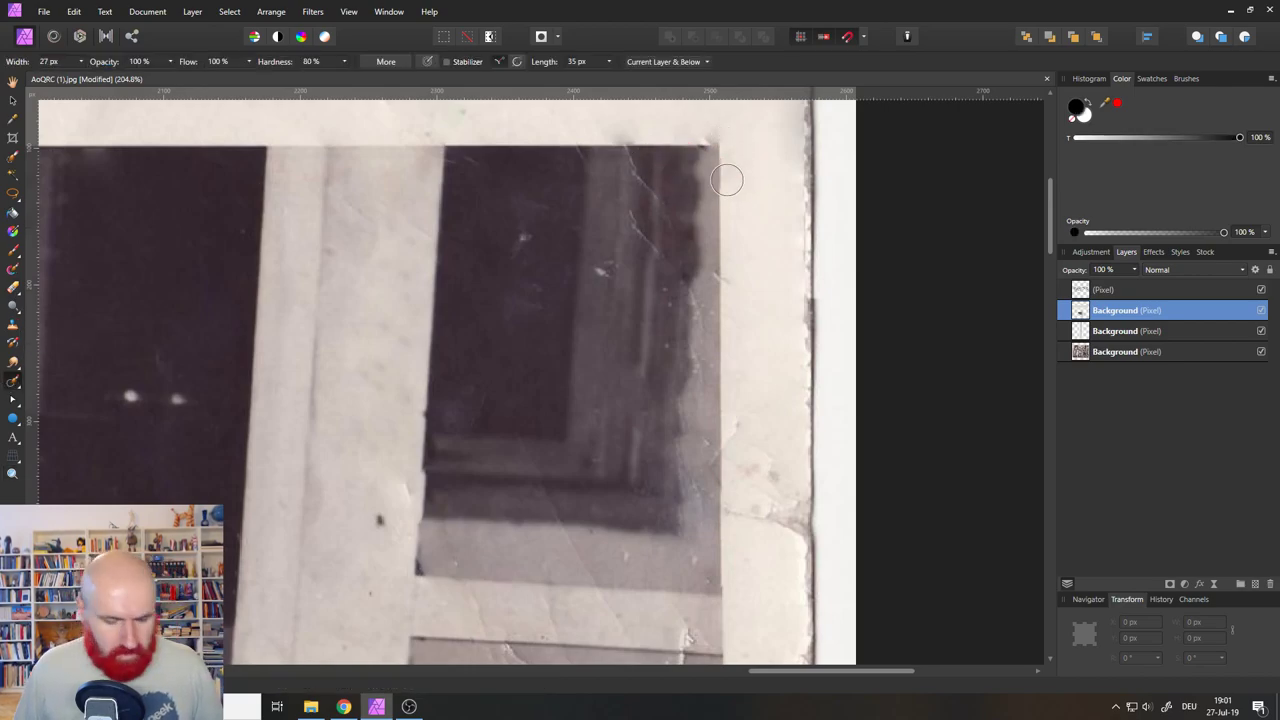
click(1086, 293)
mouse_move(665, 138)
mouse_down()
mouse_move(732, 180)
mouse_move(745, 157)
mouse_move(751, 167)
mouse_up()
drag(722, 244, 728, 355)
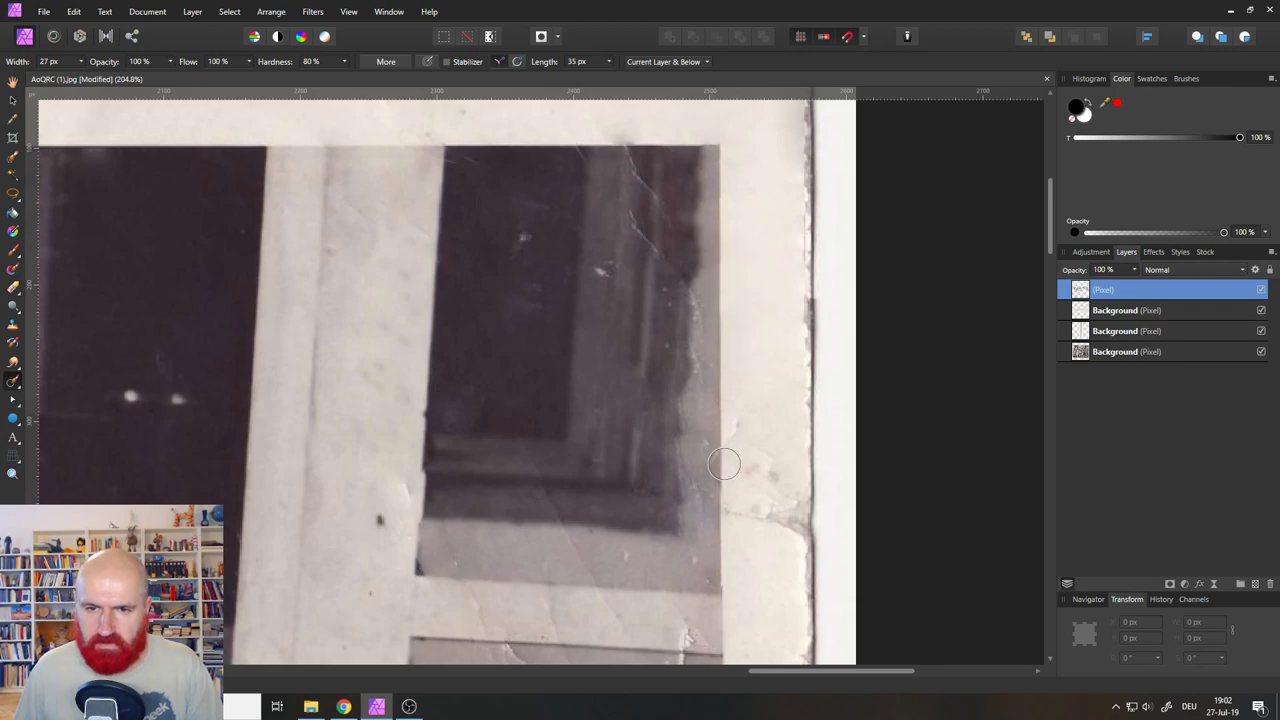
Inpaint the creases and stains across the side border beside the window and the scratch along the window's pale edge.
mouse_move(724, 463)
mouse_down()
mouse_move(729, 430)
mouse_move(775, 520)
mouse_move(778, 562)
mouse_up()
drag(783, 470, 786, 568)
drag(737, 508, 741, 534)
drag(702, 372, 697, 234)
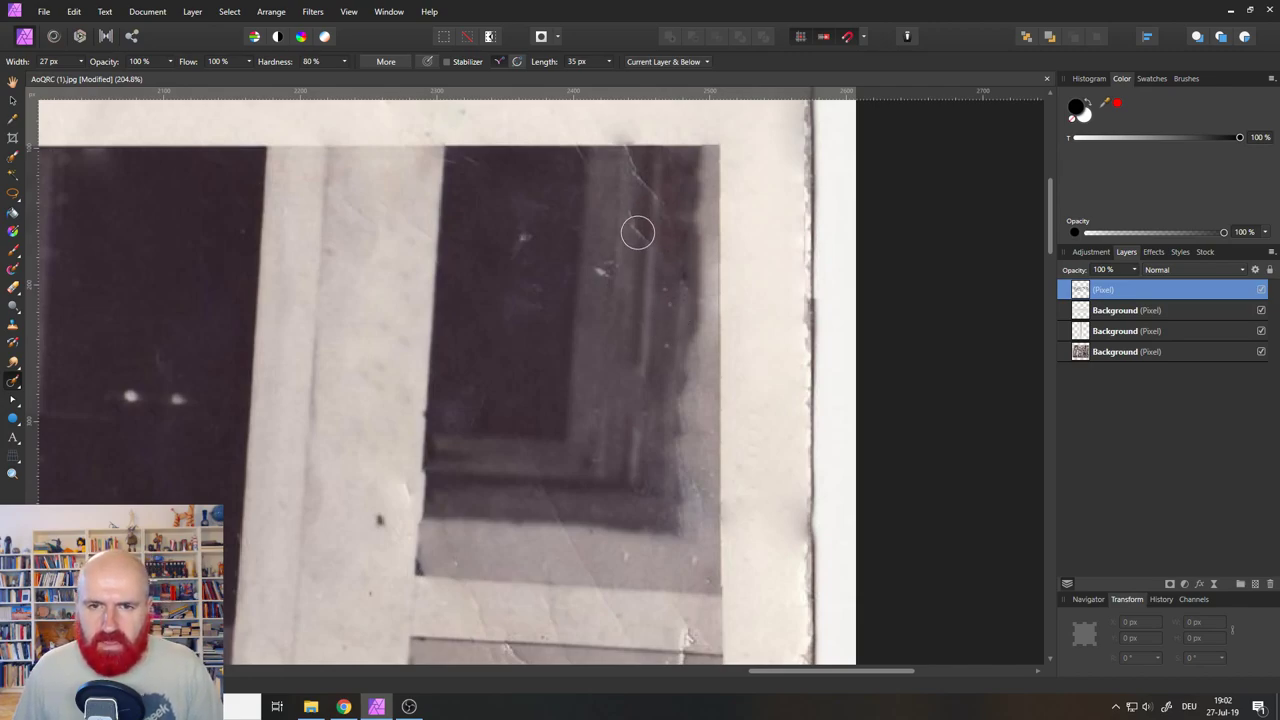
Inpaint the two thin diagonal cracks in the upper part of the dark window with a 7 px brush.
scroll(638, 232, up, 5)
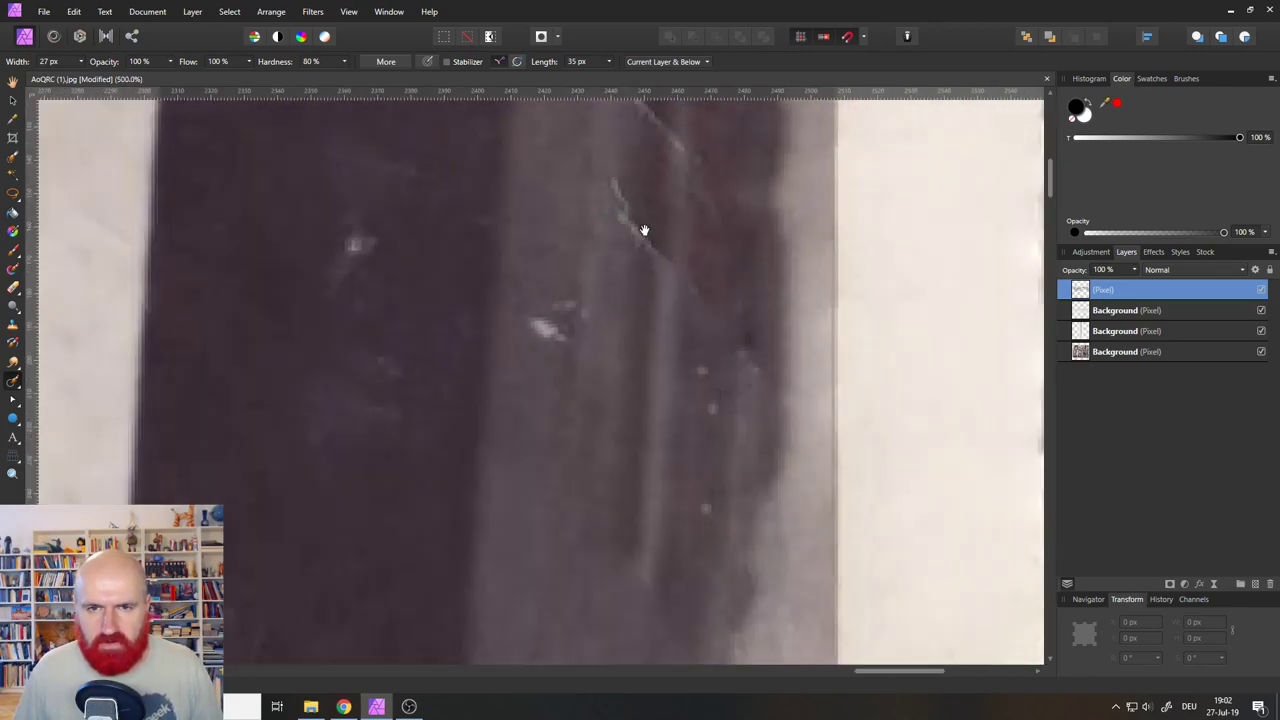
drag(644, 230, 624, 480)
click(79, 62)
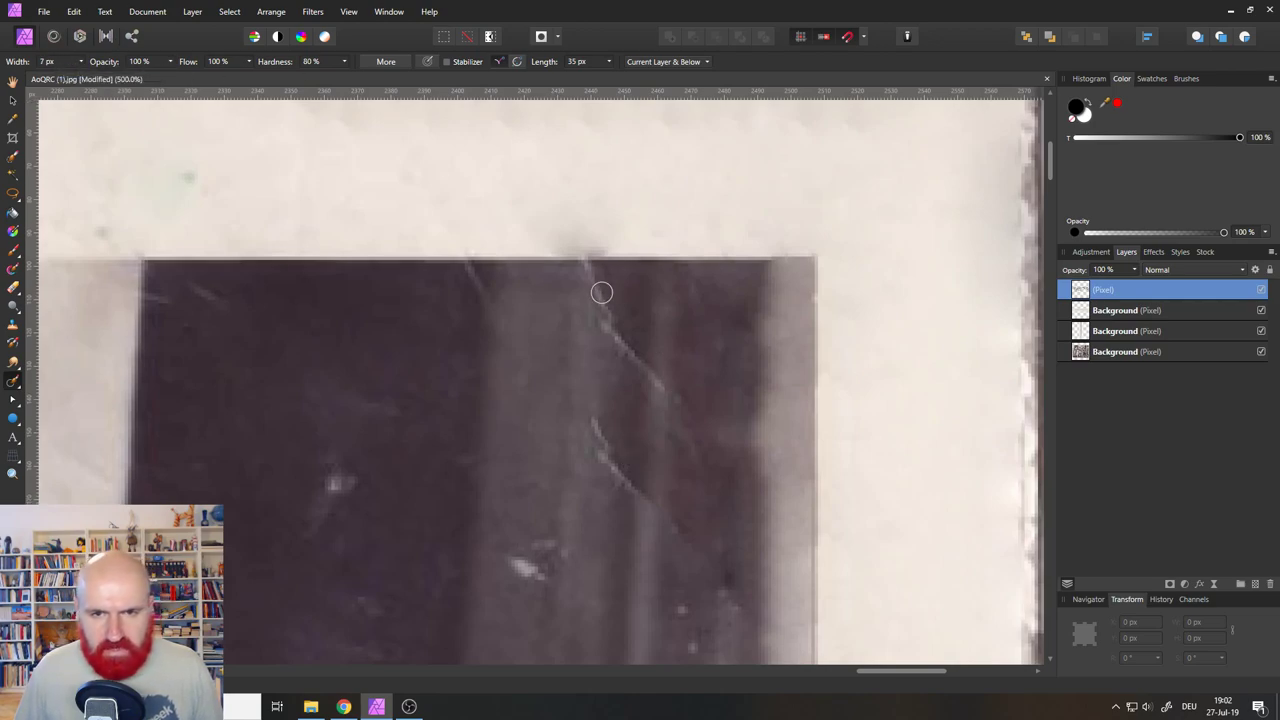
drag(588, 265, 653, 384)
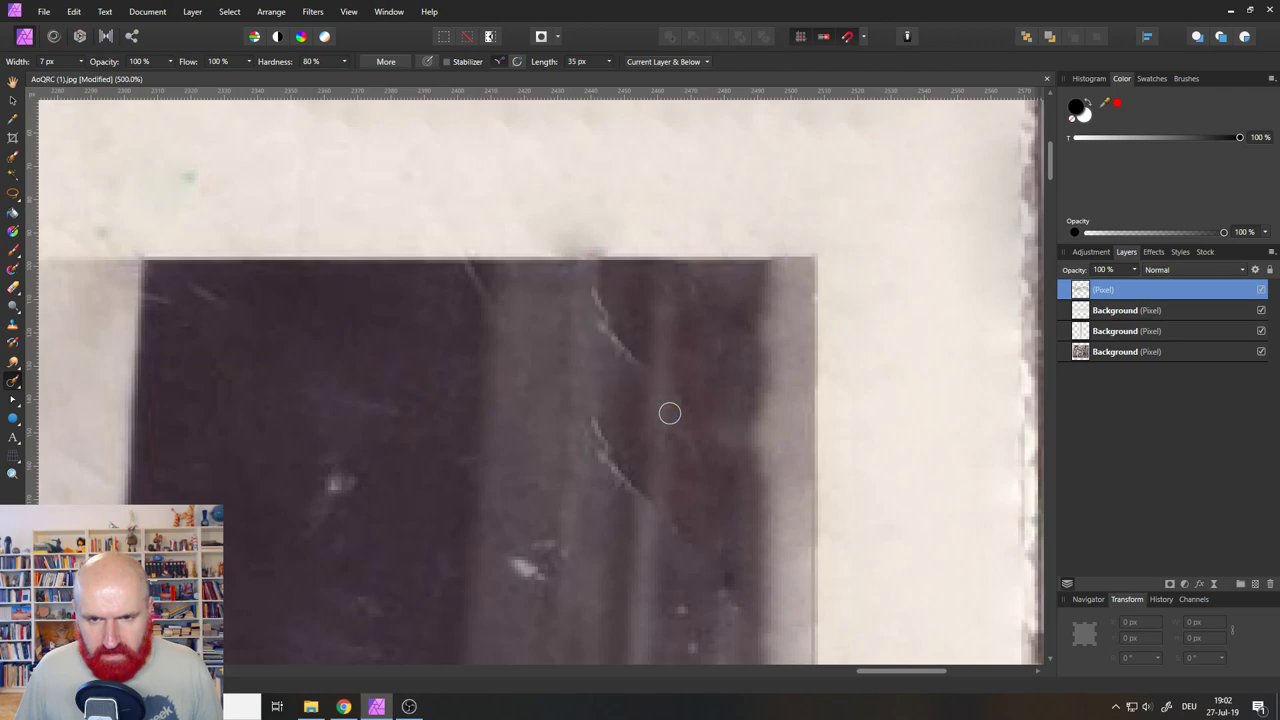
drag(622, 337, 614, 328)
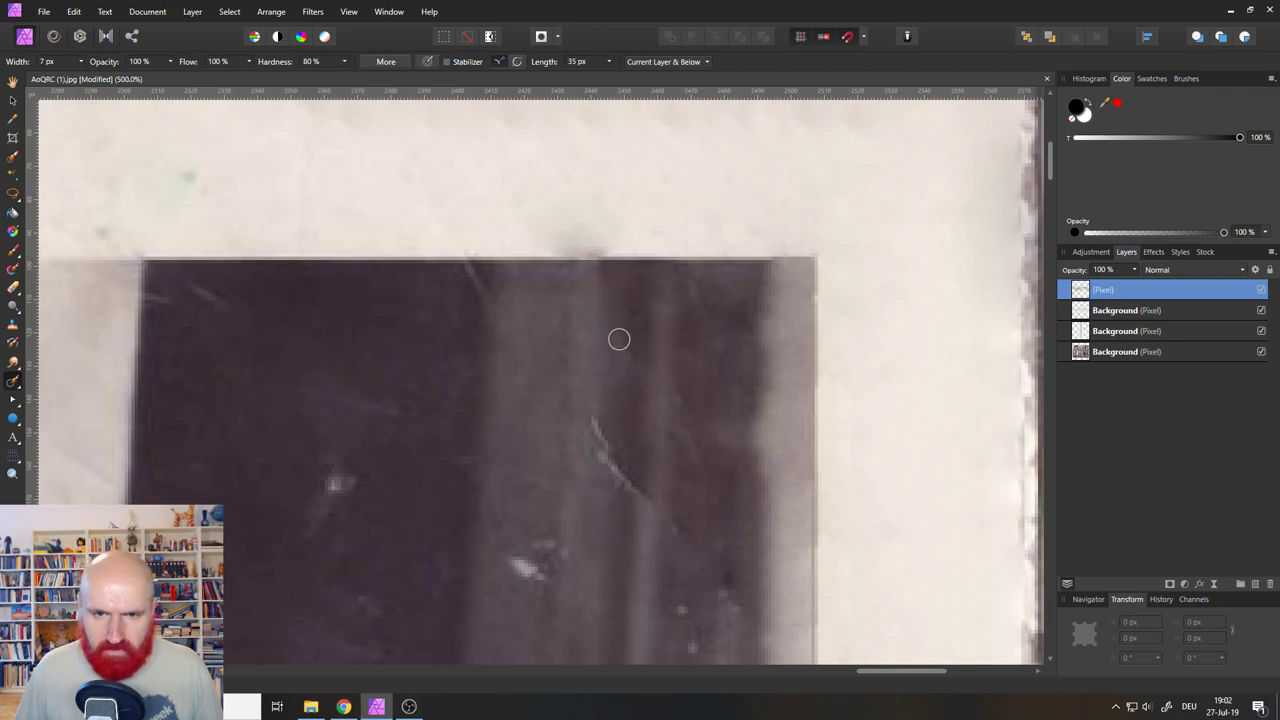
drag(651, 503, 600, 443)
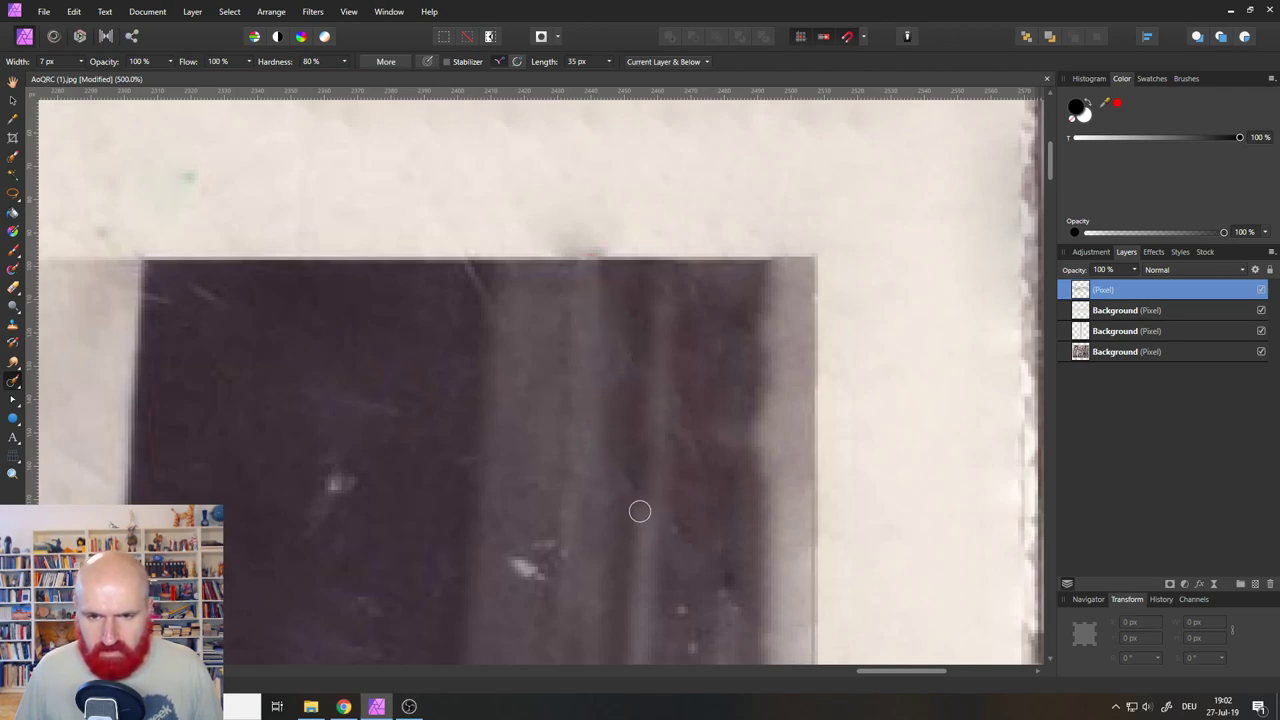
Inpaint the bright specks and small scratches scattered over the dark window panel with the 7 px brush.
mouse_move(531, 581)
mouse_down()
mouse_move(543, 540)
mouse_move(523, 537)
mouse_up()
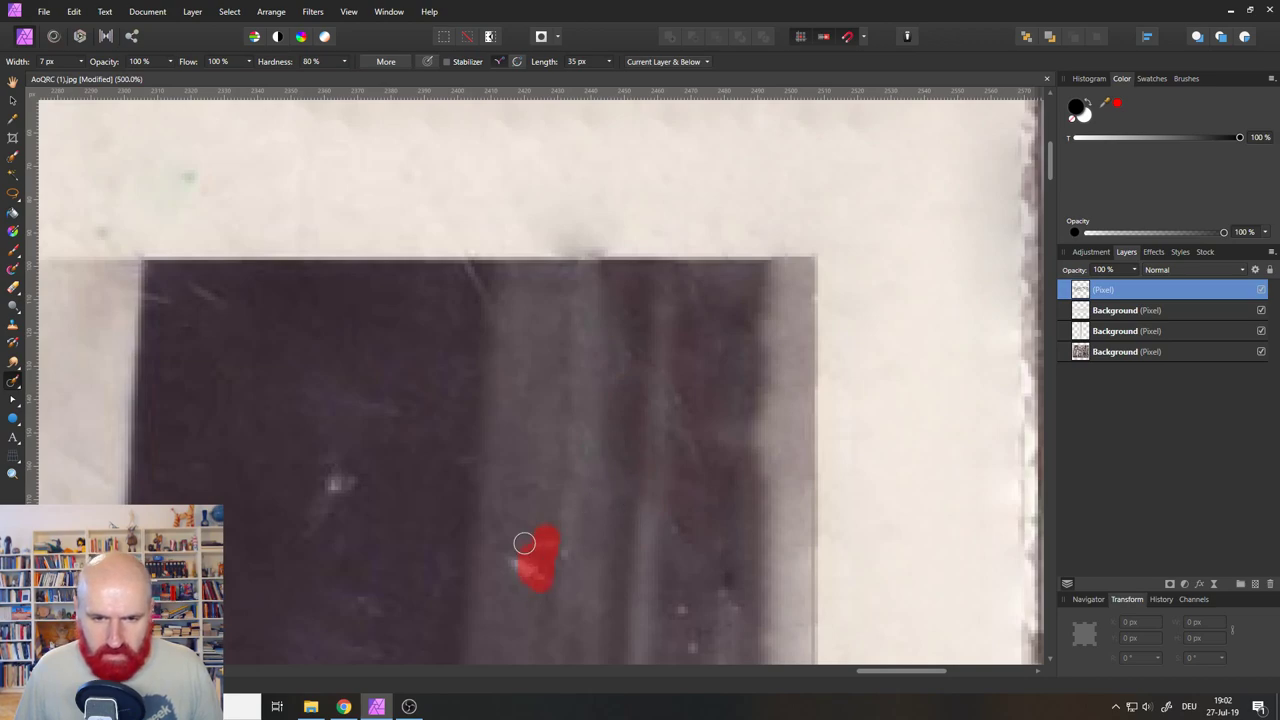
mouse_move(356, 472)
mouse_down()
mouse_move(338, 500)
mouse_move(330, 458)
mouse_up()
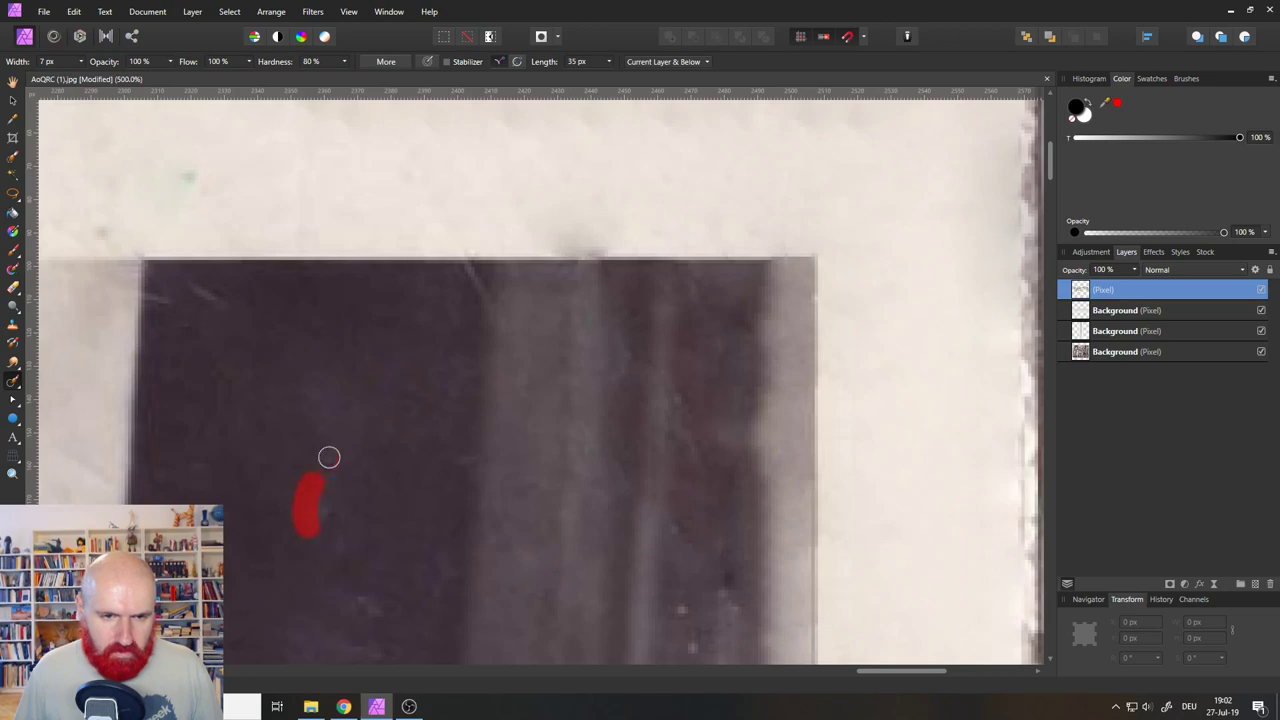
drag(382, 618, 337, 586)
drag(456, 568, 624, 343)
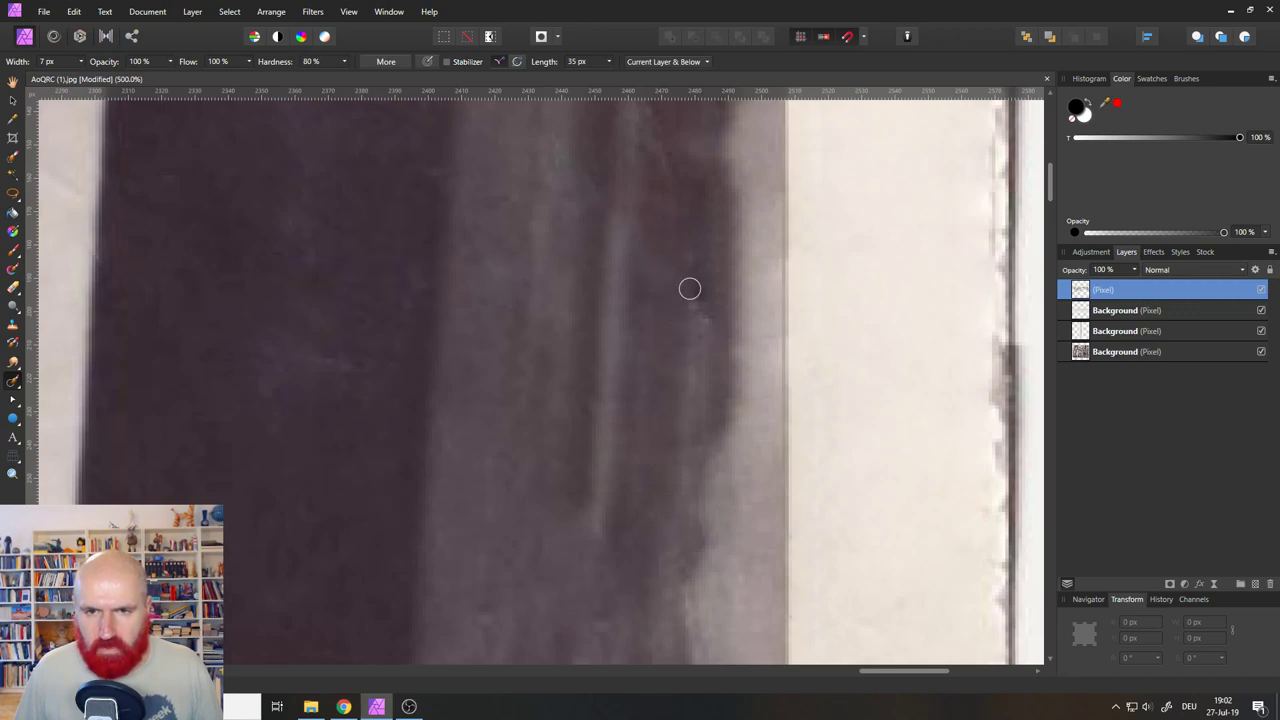
drag(663, 497, 726, 189)
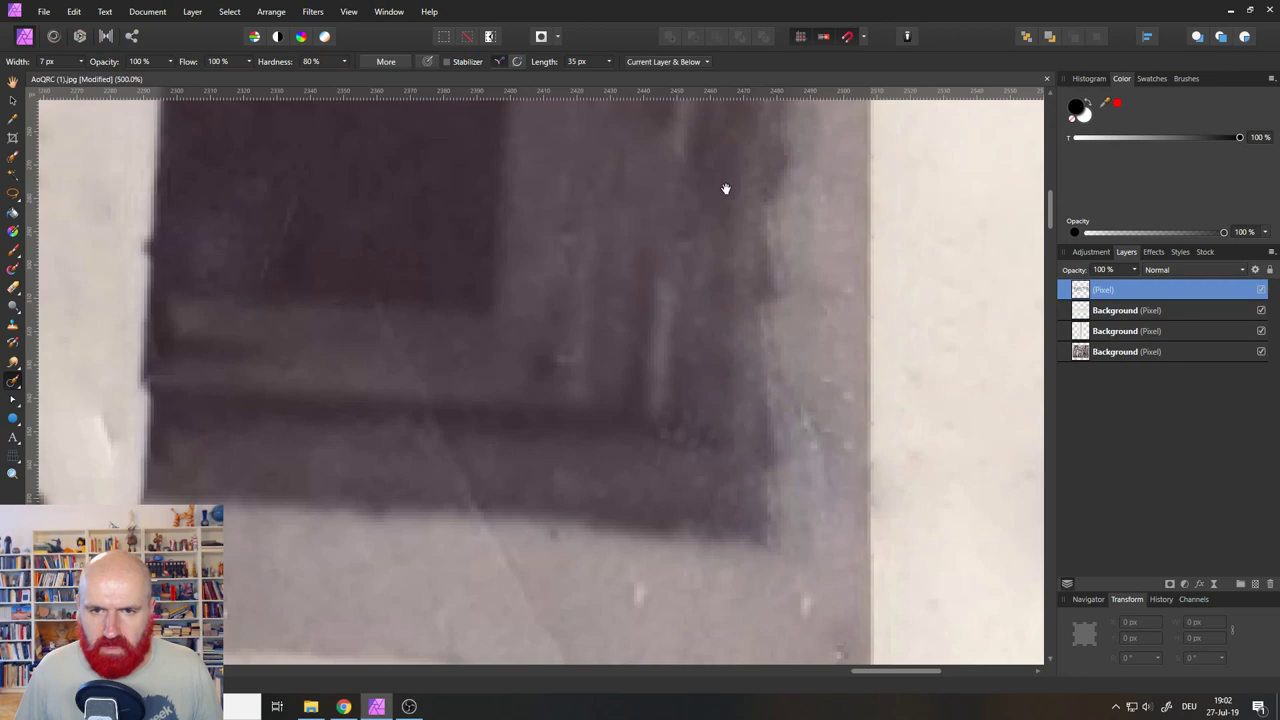
drag(726, 280, 671, 484)
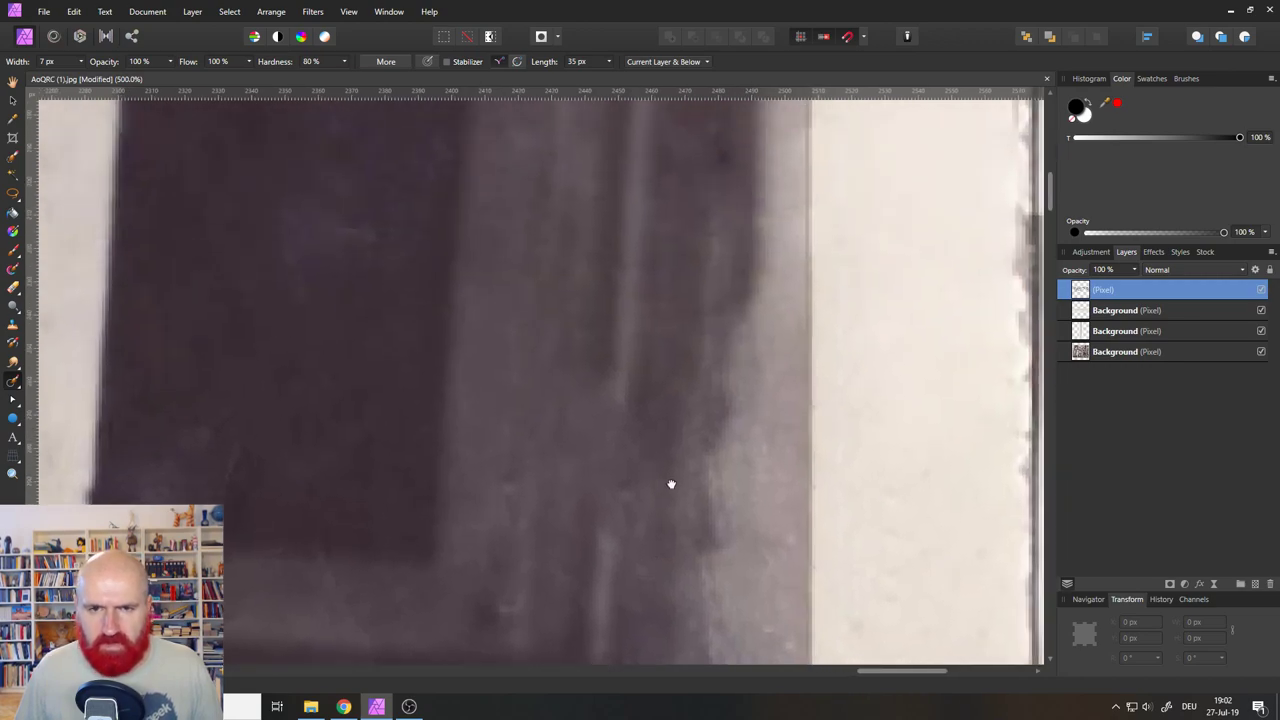
scroll(629, 505, down, 4)
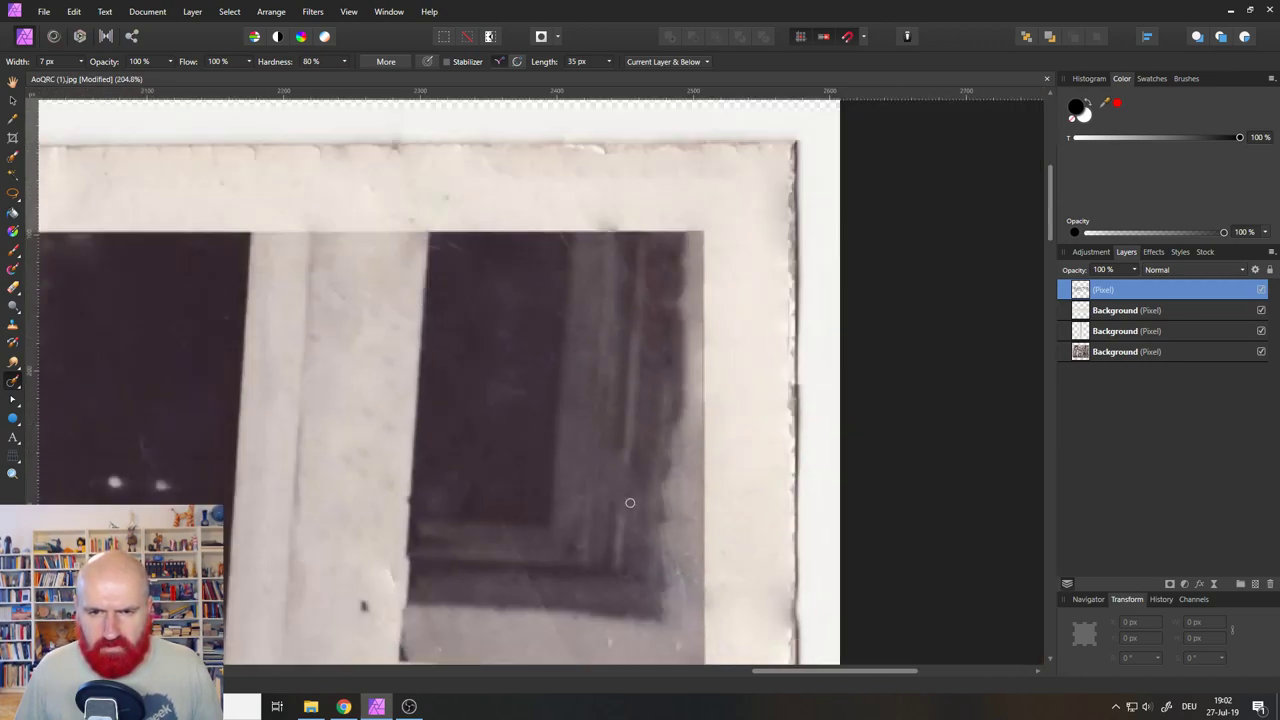
scroll(629, 502, up, 3)
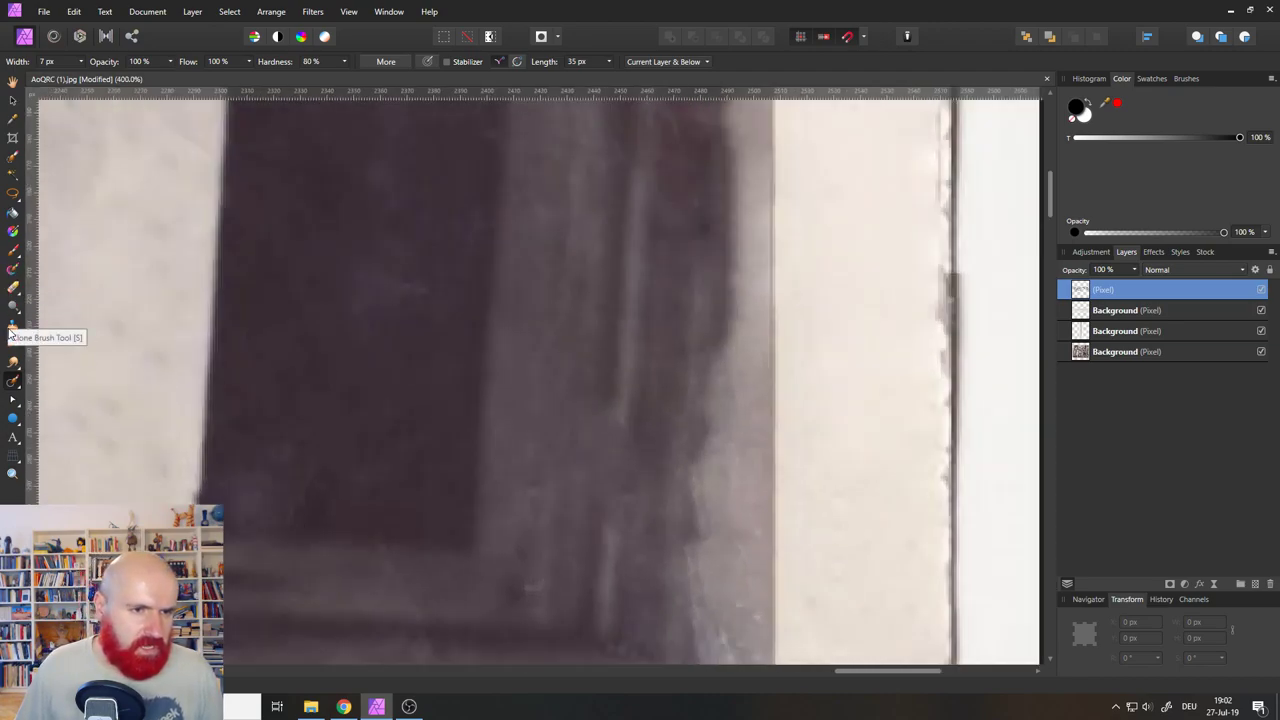
click(12, 381)
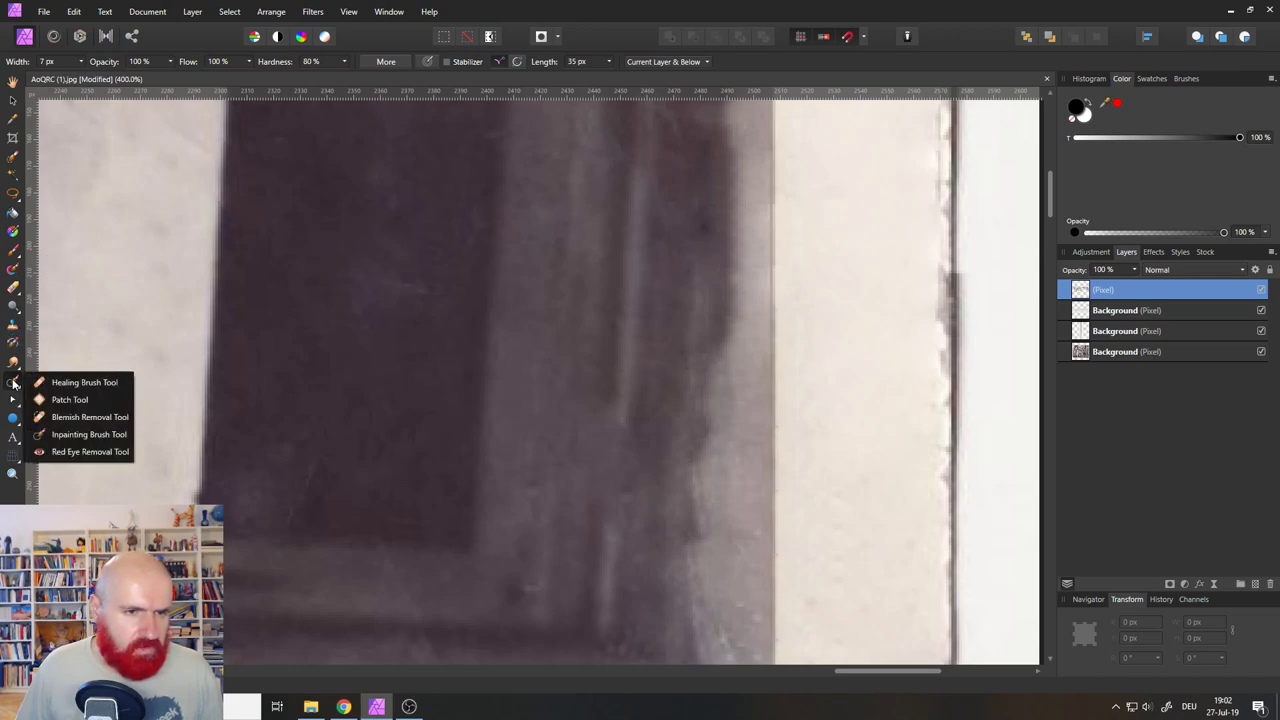
click(12, 324)
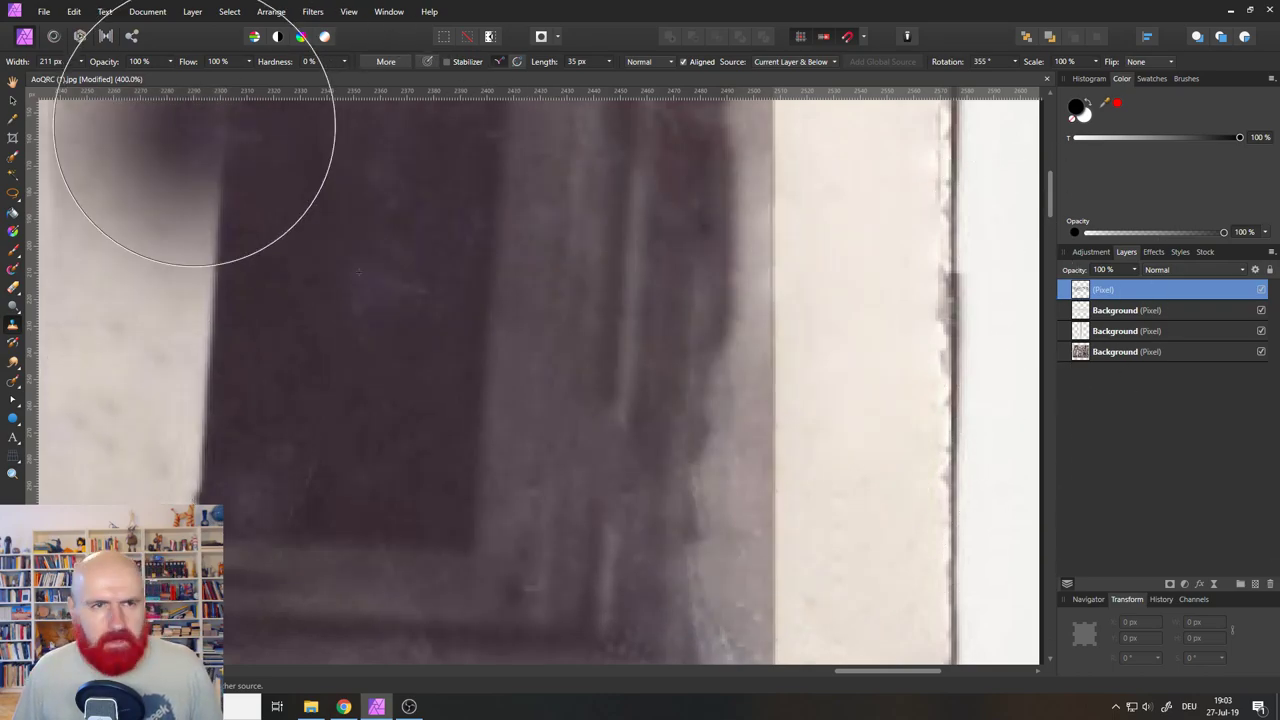
With the Patch tool sourcing Current Layer & Below, bridge the break in the window frame's pale vertical line on the unnamed pixel layer.
click(13, 385)
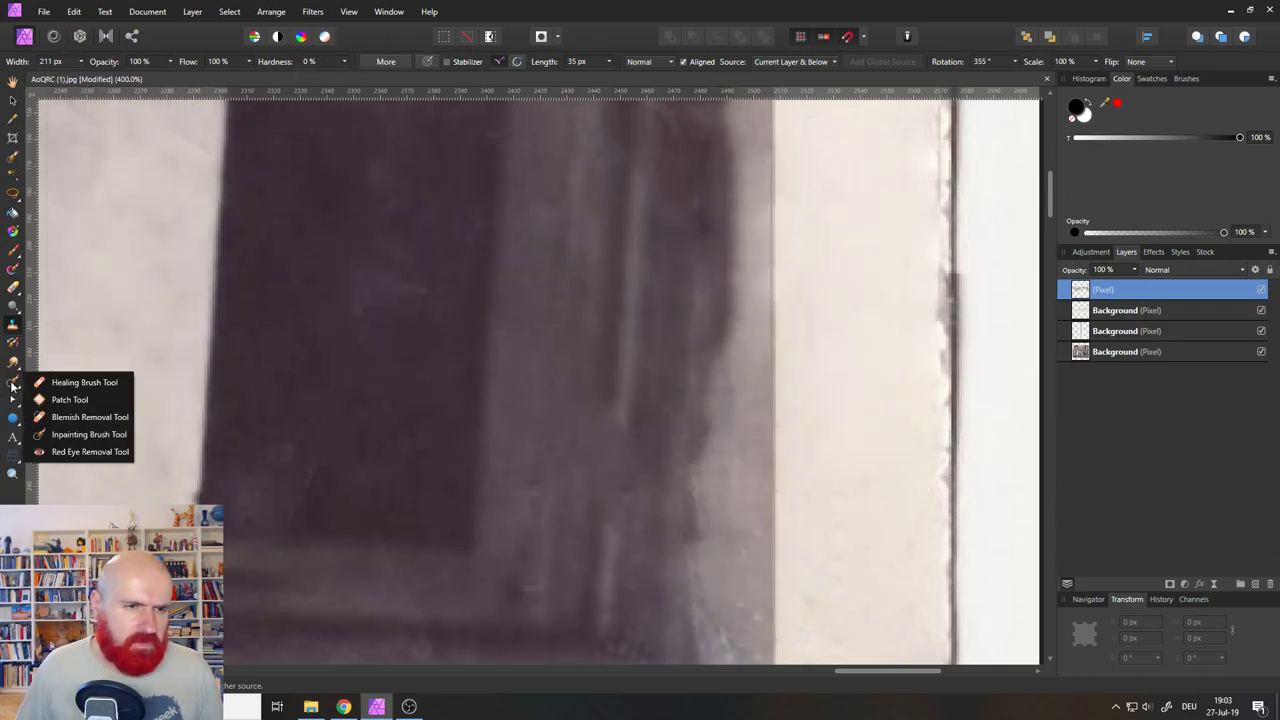
click(68, 399)
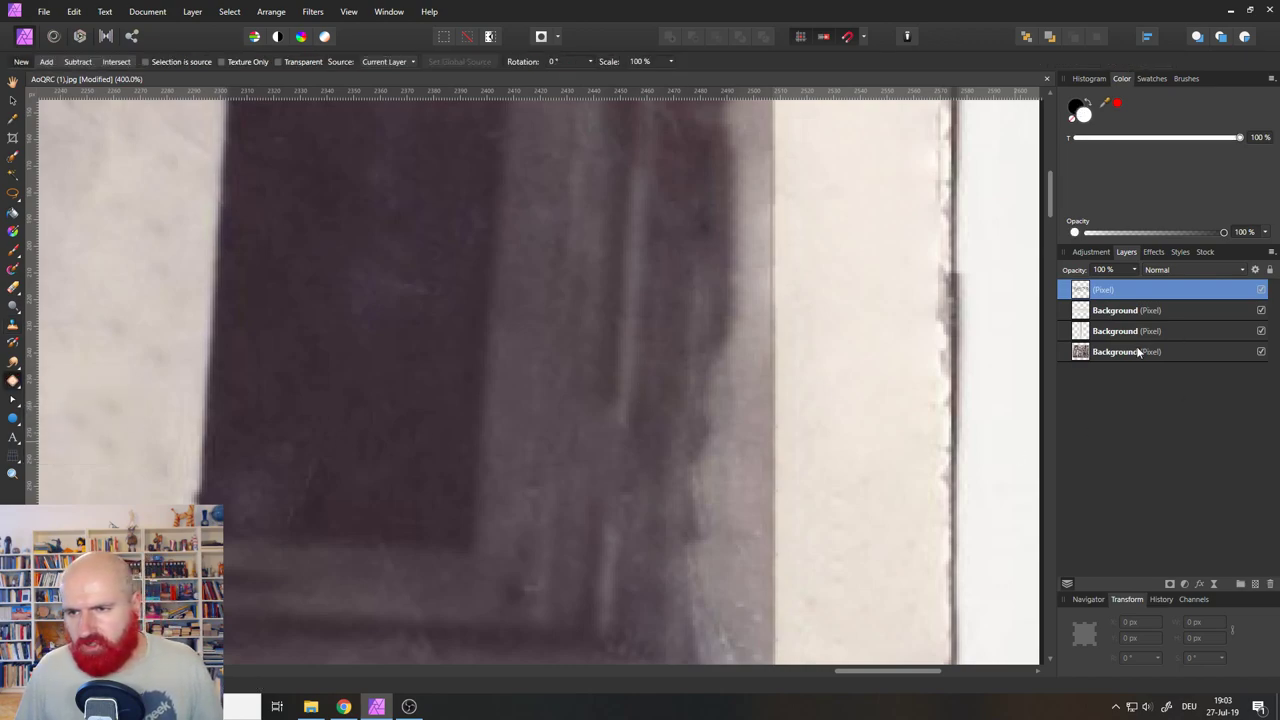
click(1081, 352)
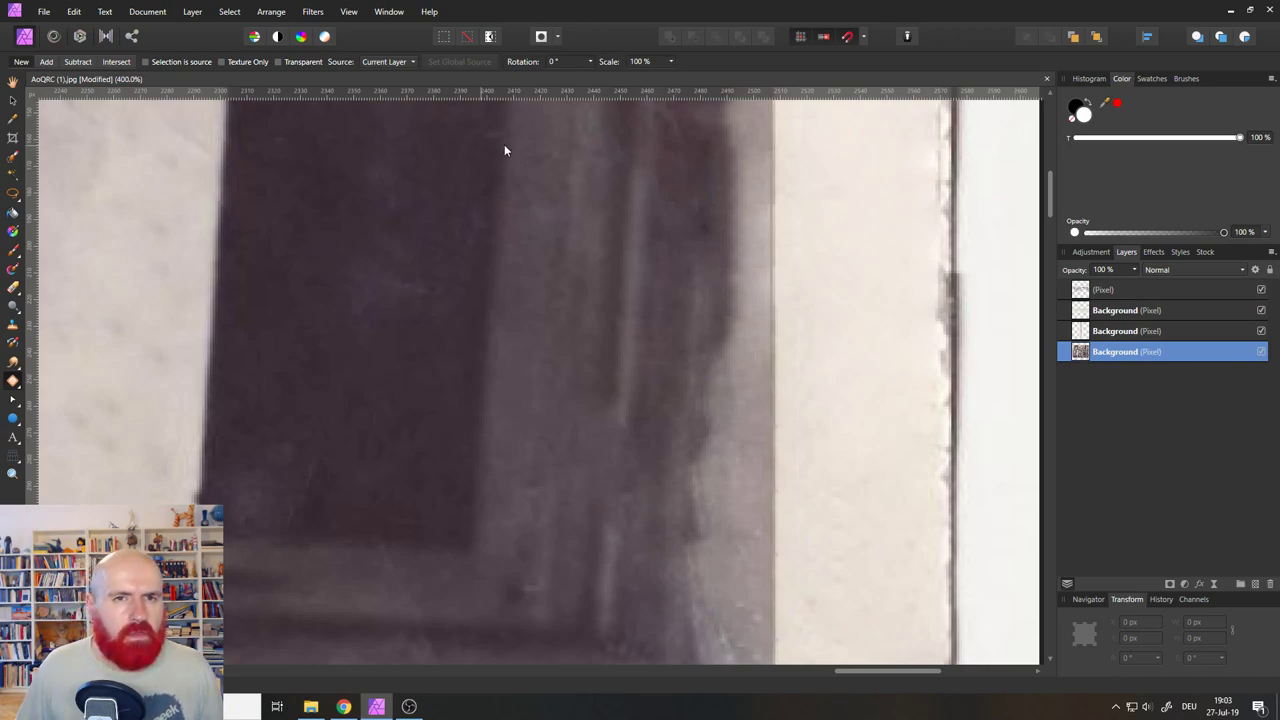
click(1081, 291)
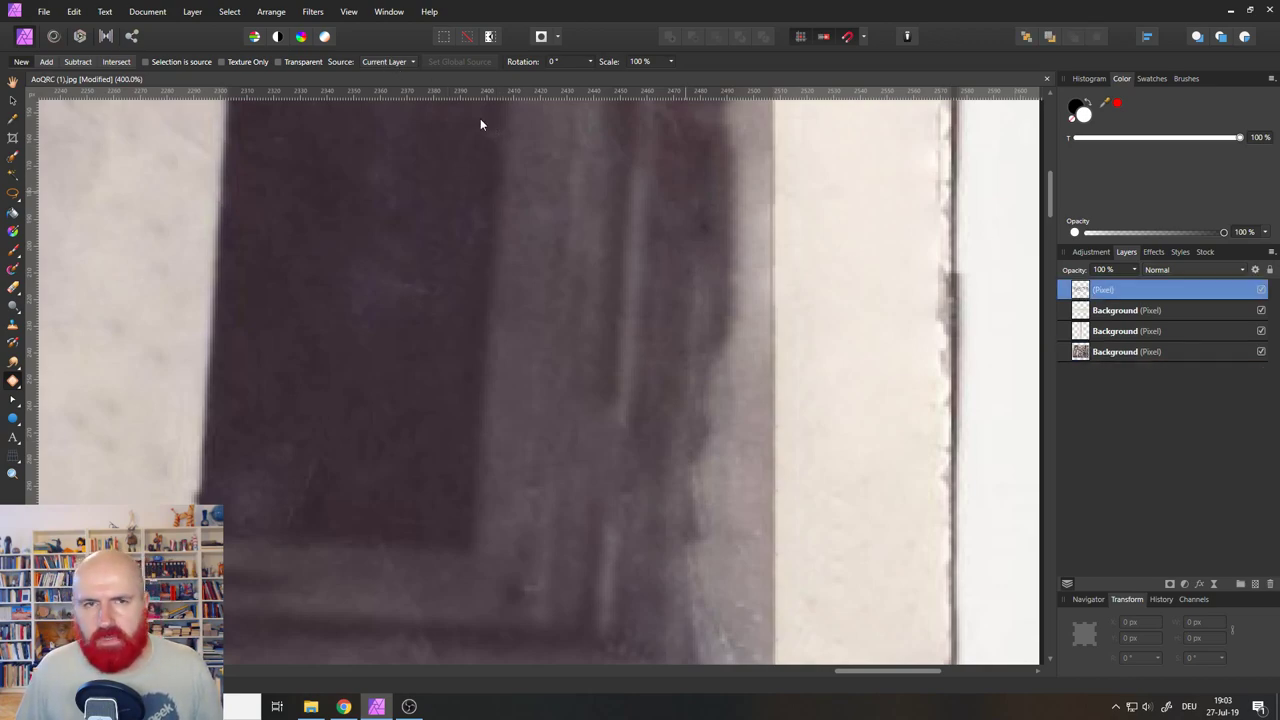
click(388, 62)
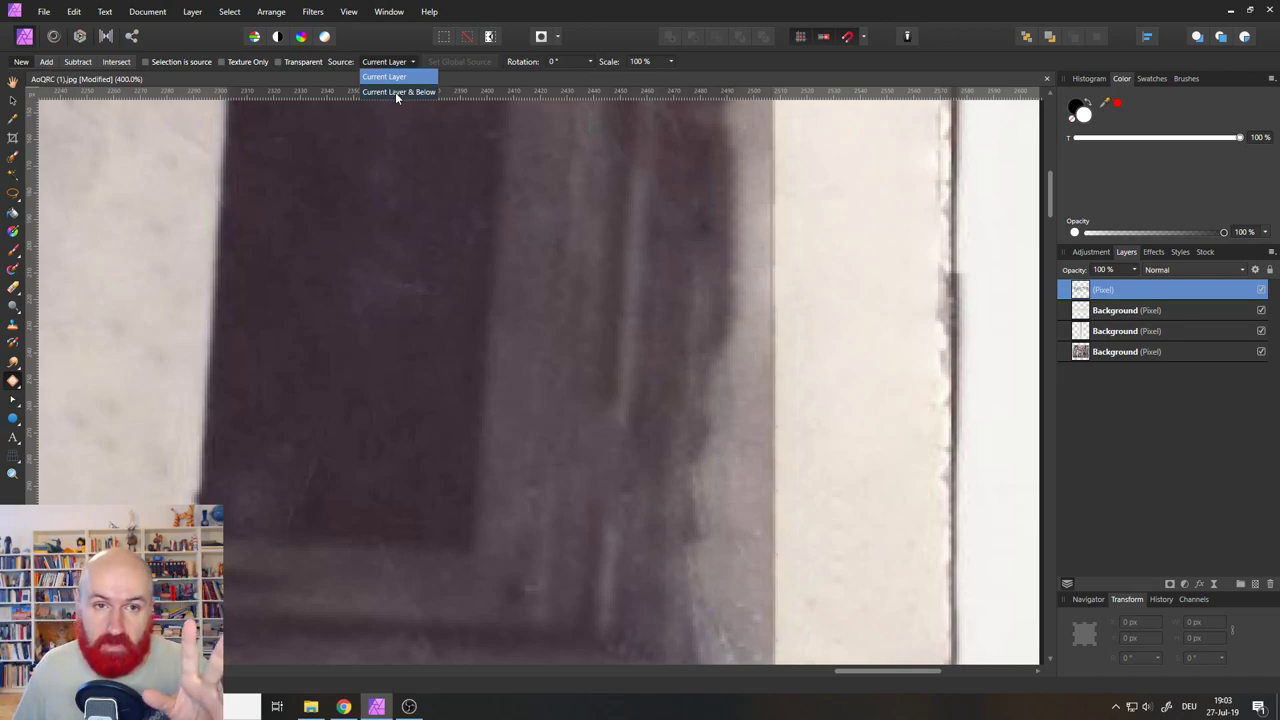
click(395, 92)
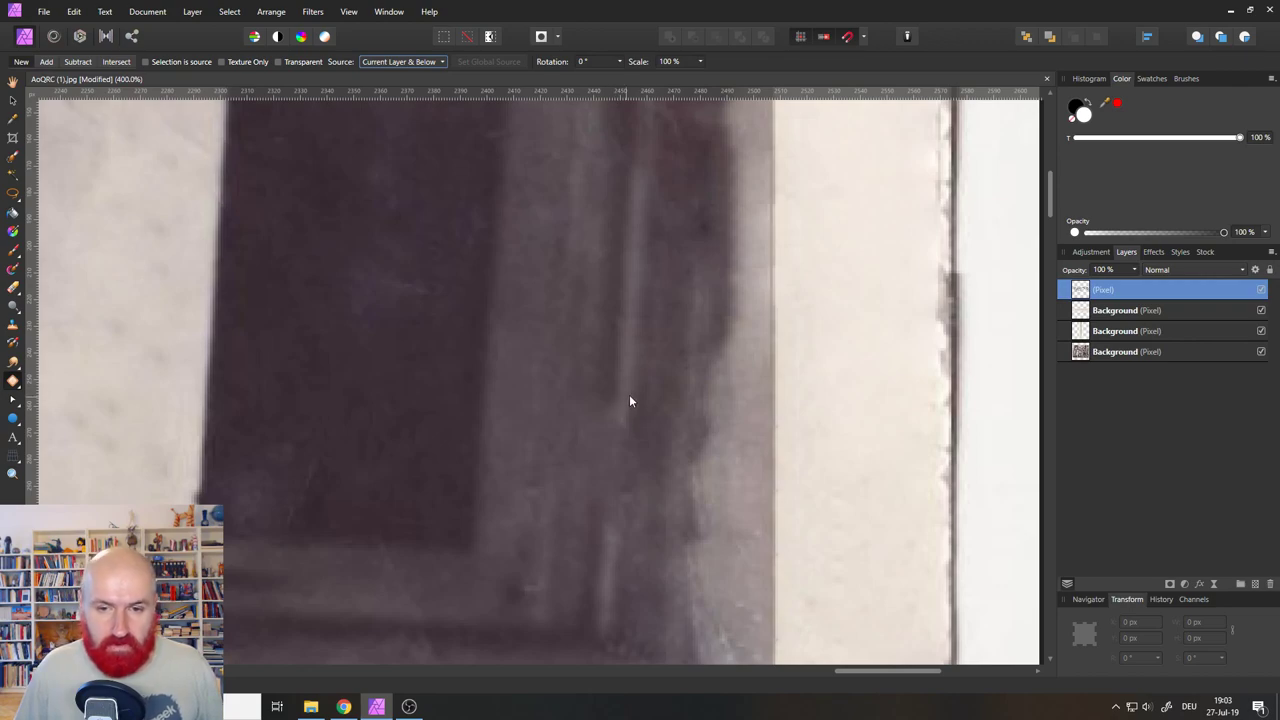
mouse_move(638, 389)
mouse_down()
mouse_move(609, 399)
mouse_move(598, 445)
mouse_move(596, 535)
mouse_move(615, 557)
mouse_move(640, 541)
mouse_move(638, 389)
mouse_up()
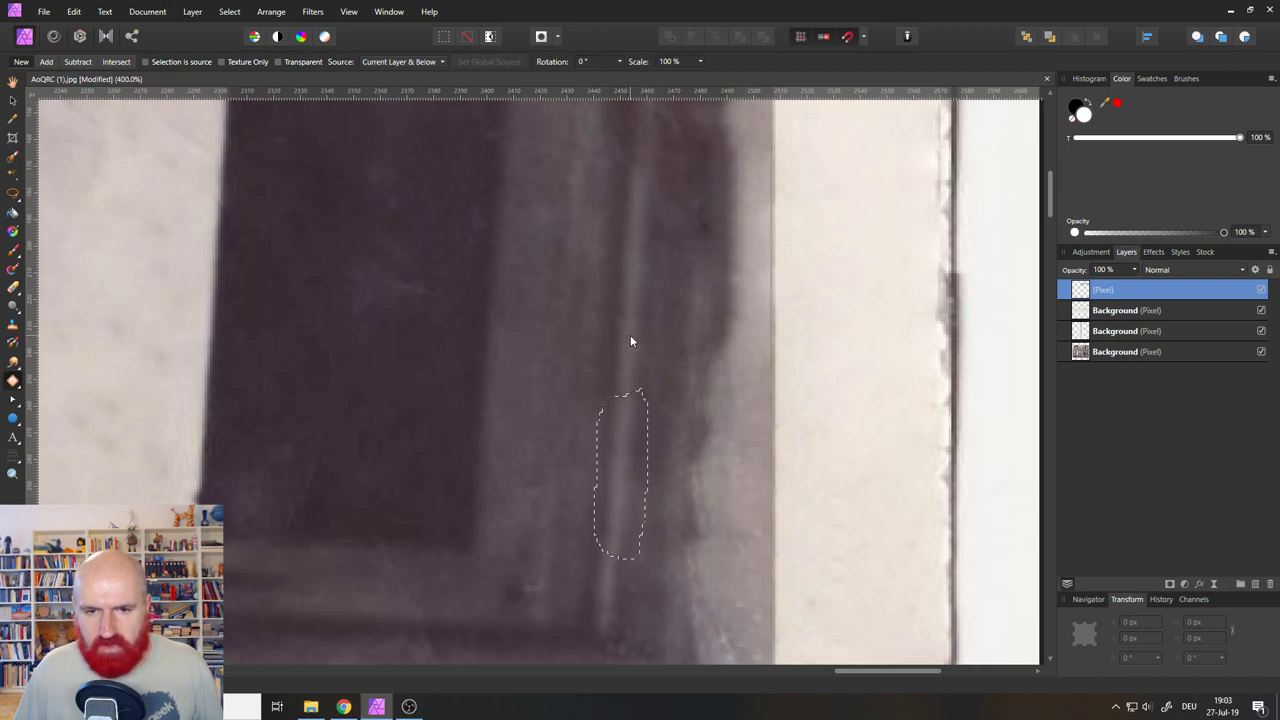
click(630, 336)
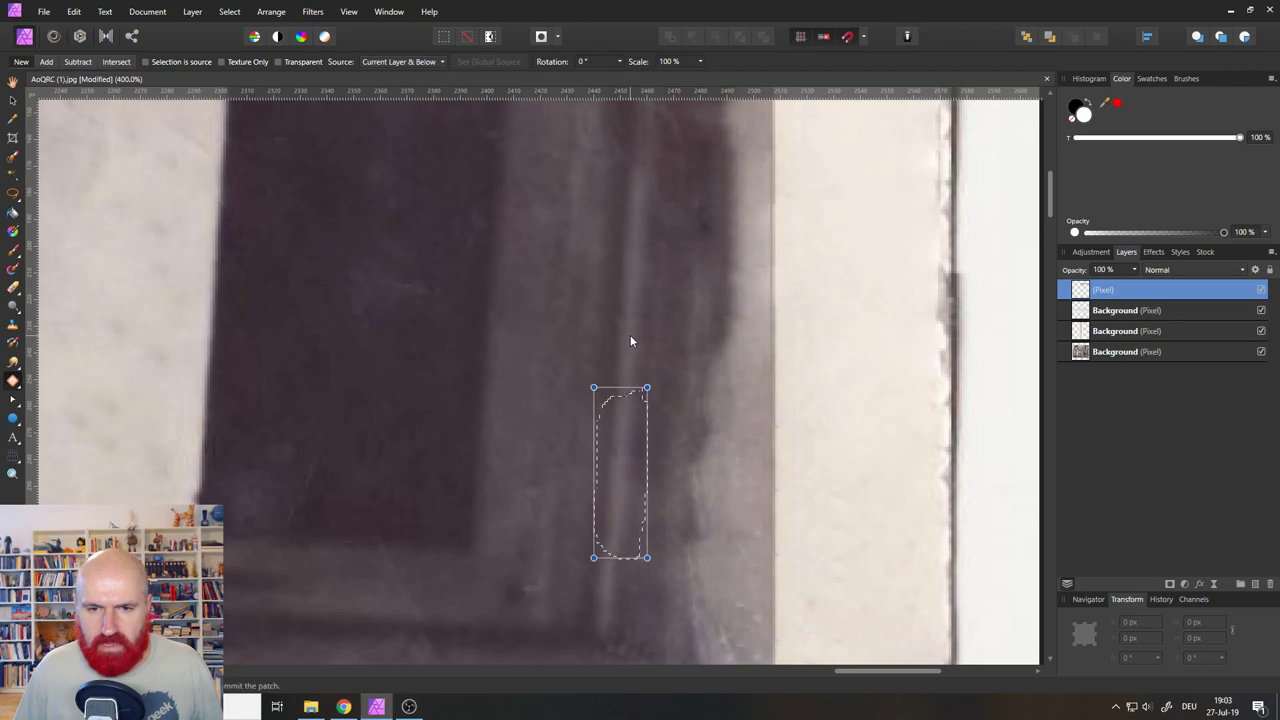
key(Return)
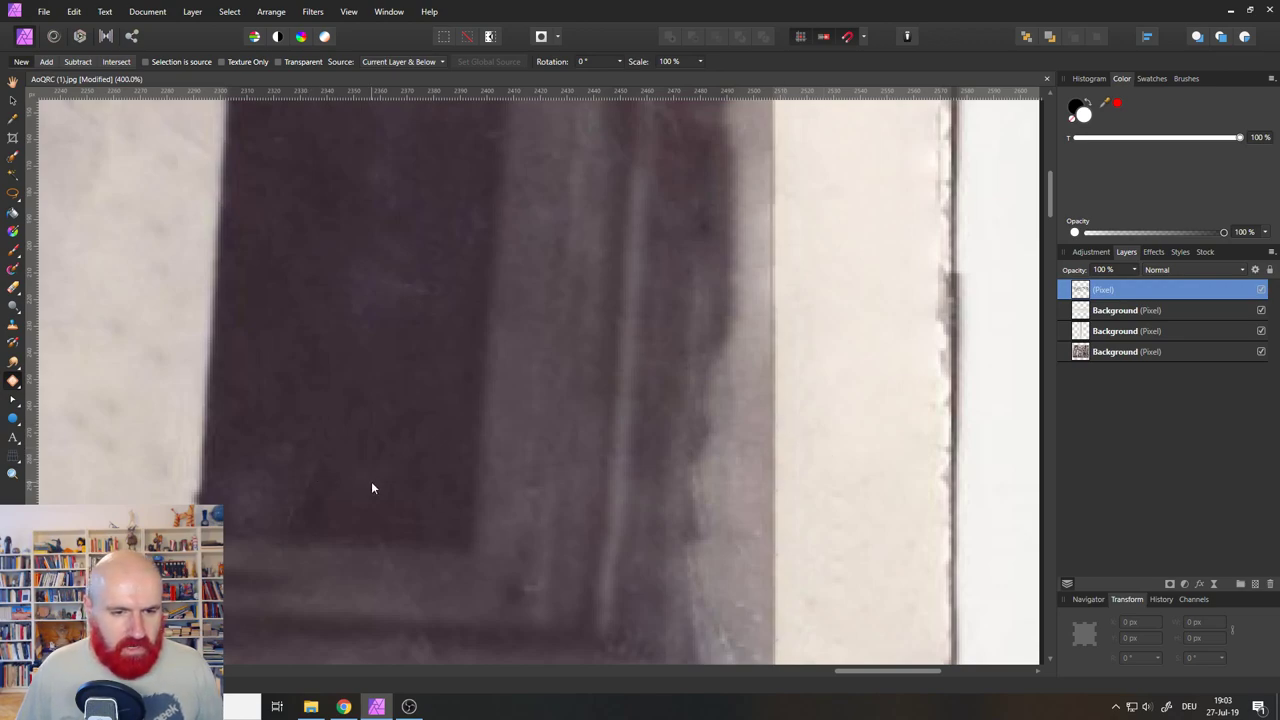
Inpaint the long diagonal crease crossing the window's lower frame and the grey sill with the 7 px Inpainting Brush.
drag(371, 488, 426, 184)
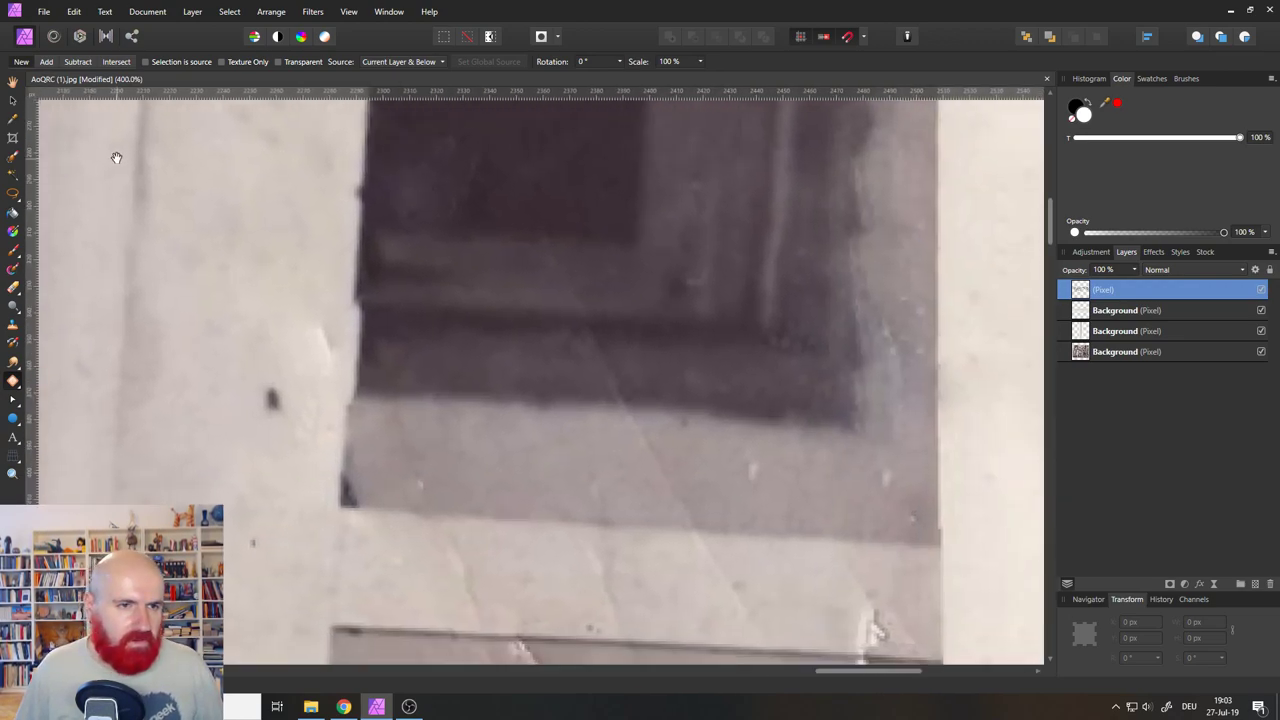
click(13, 388)
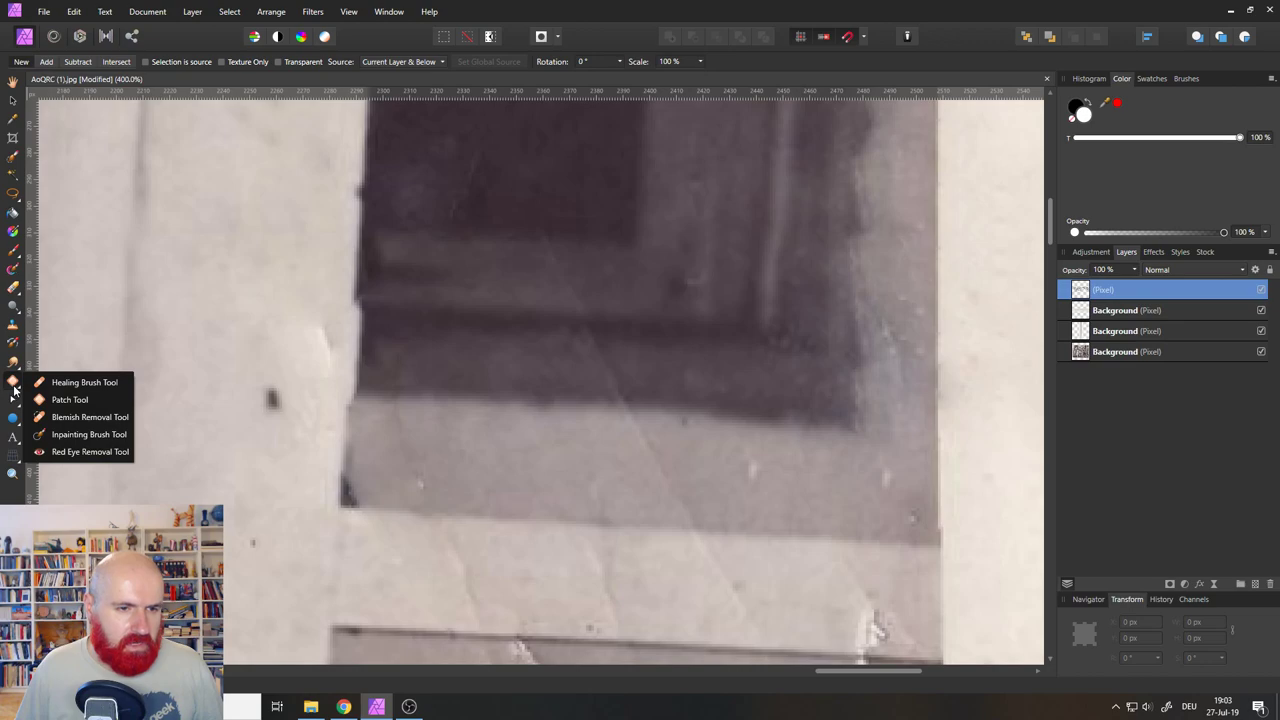
click(89, 434)
drag(552, 249, 569, 300)
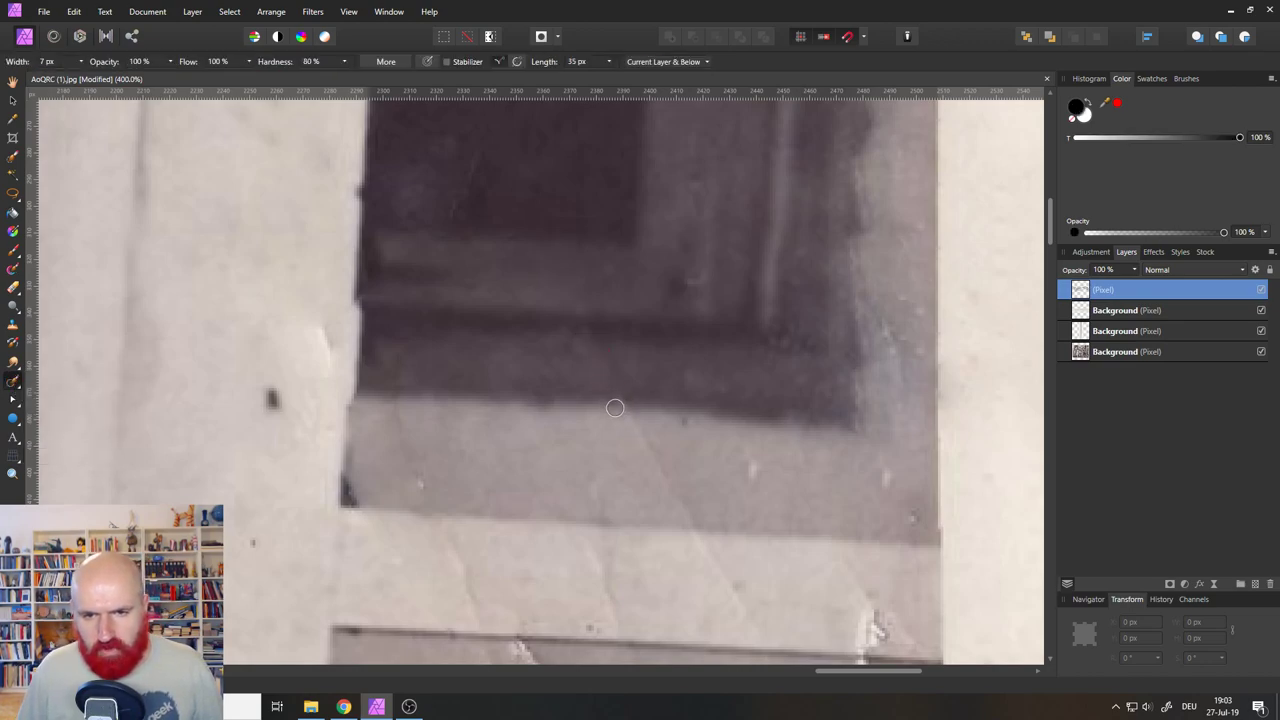
mouse_move(615, 408)
mouse_down()
mouse_move(665, 451)
mouse_move(678, 491)
mouse_move(651, 441)
mouse_move(695, 525)
mouse_up()
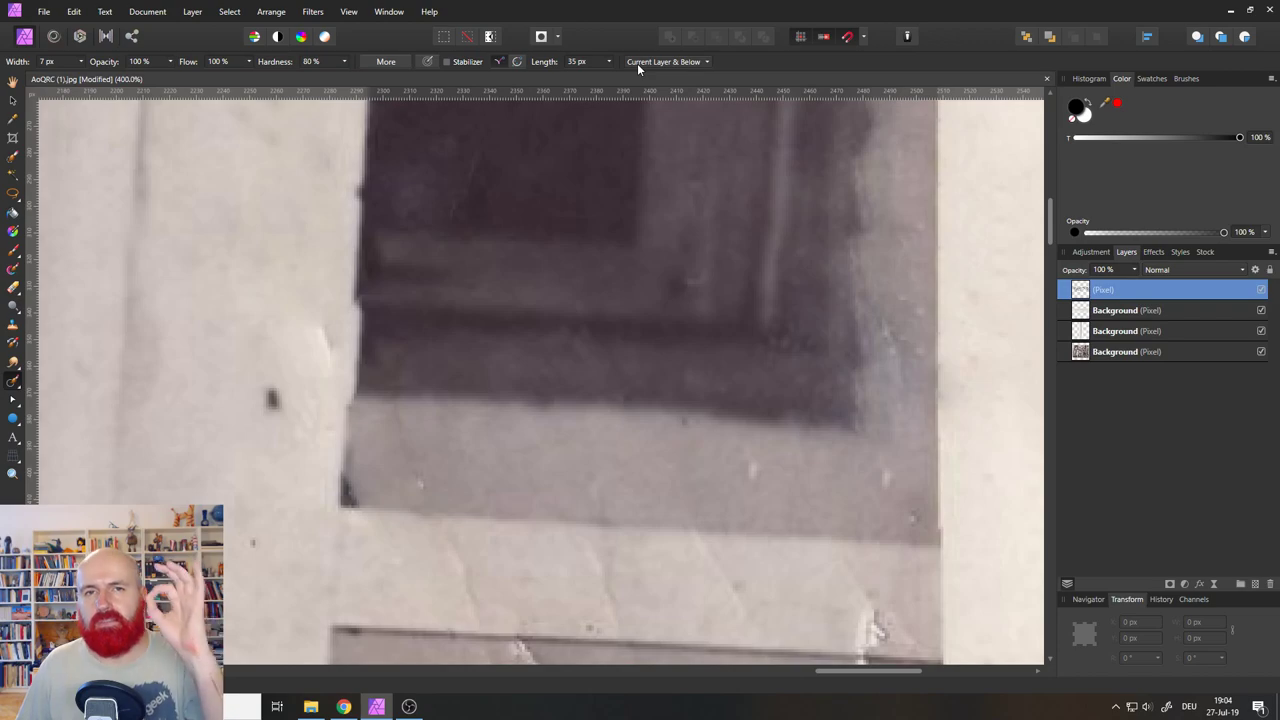
Inpaint the bright specks and marks on the grey border beneath and beside the window, and the dark spot on the pale wall.
drag(750, 472, 748, 484)
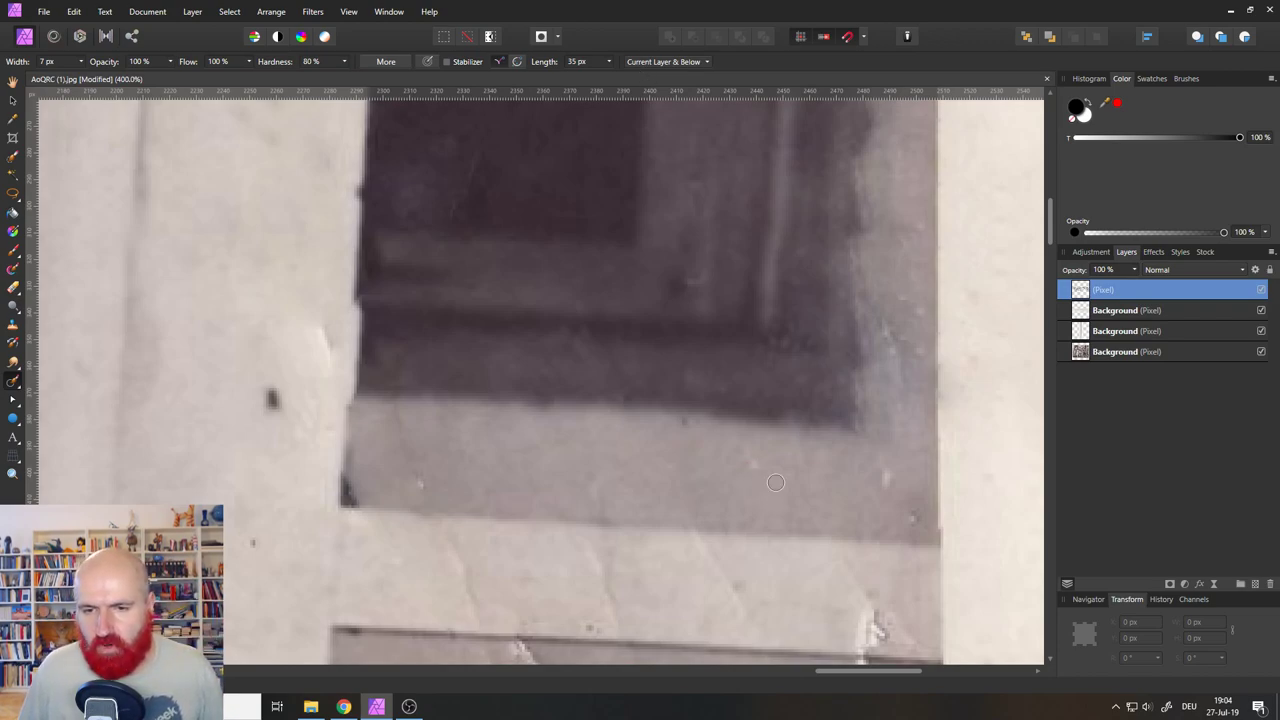
click(885, 479)
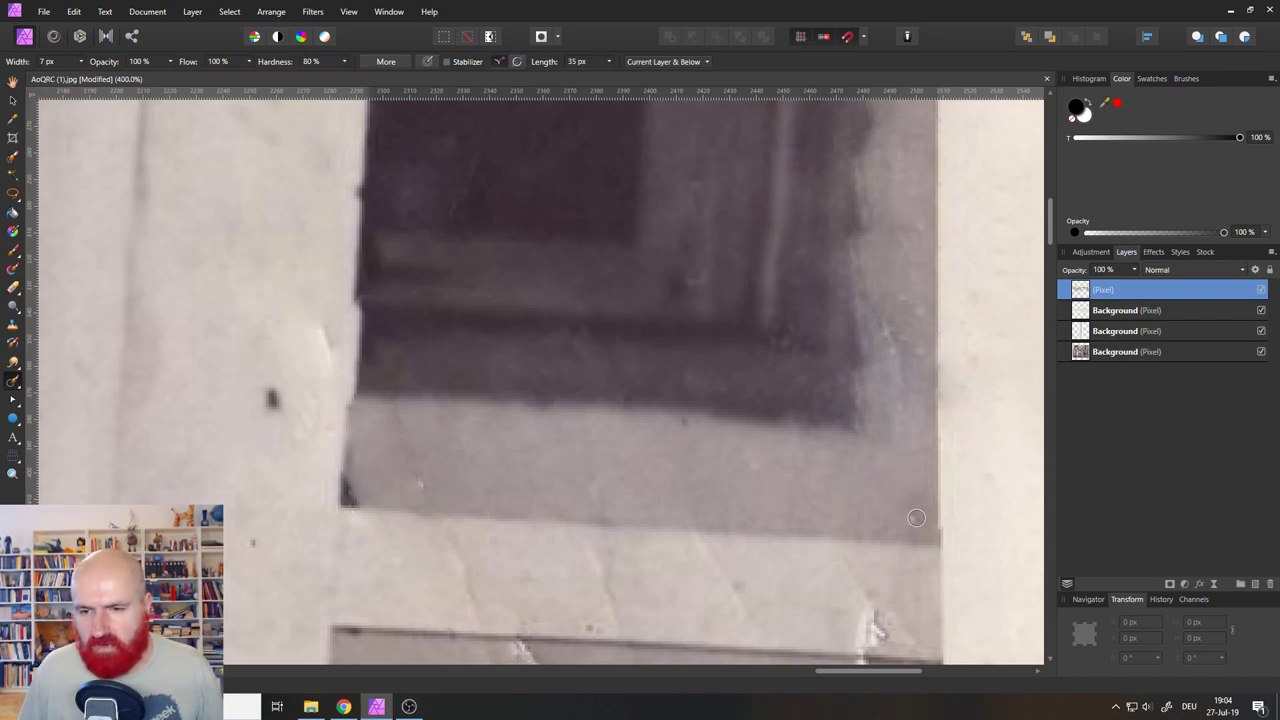
drag(917, 518, 910, 501)
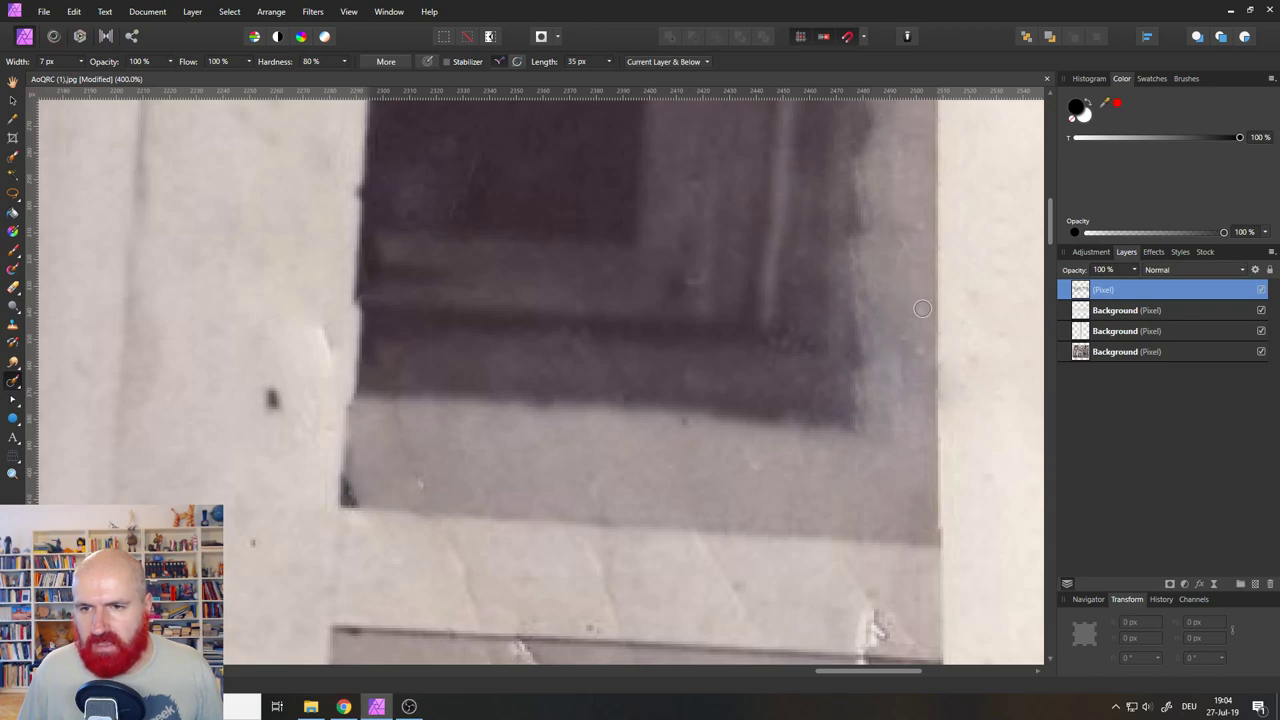
drag(271, 372, 271, 420)
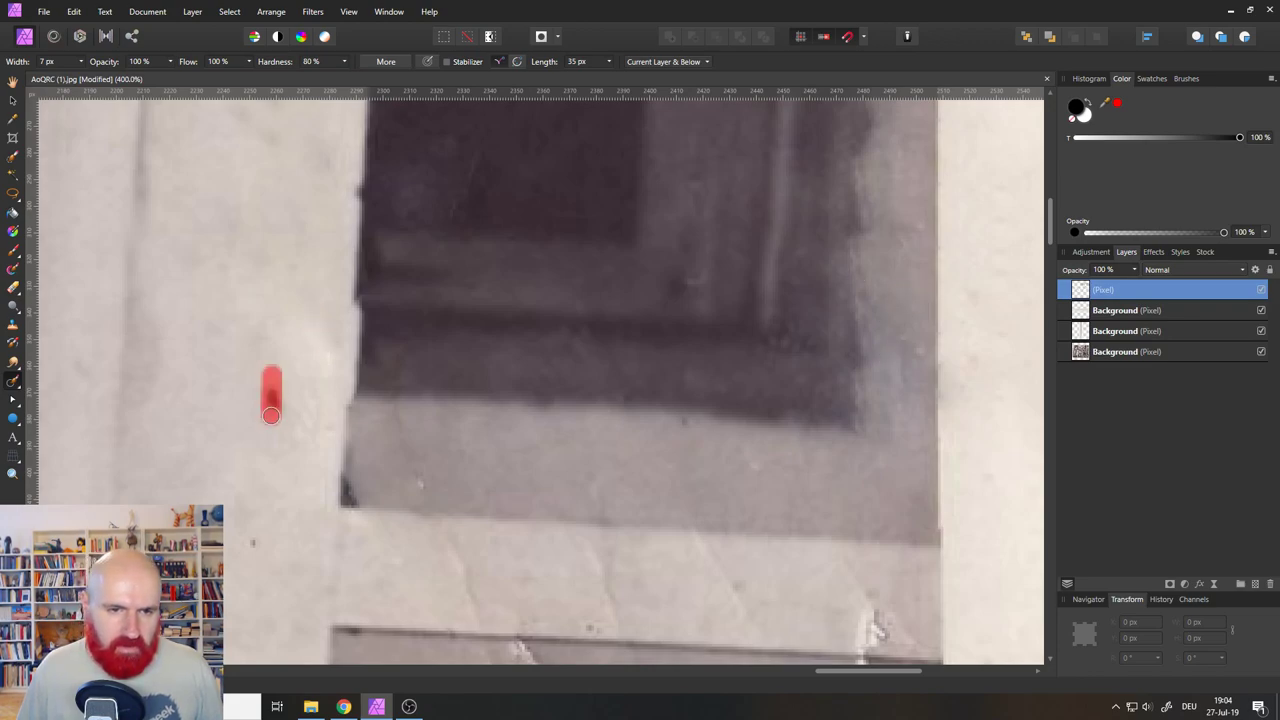
Inpaint the white vertical tear running from the pale band below the window down across the thin dark line.
drag(501, 477, 349, 315)
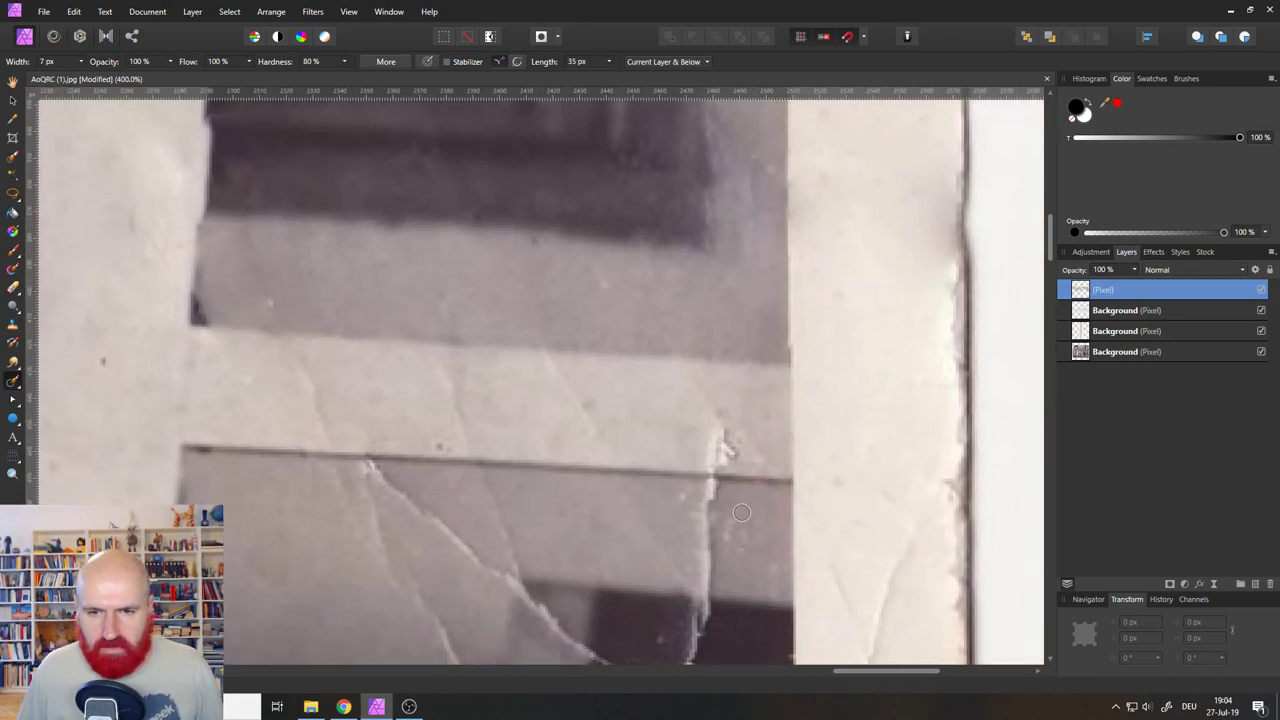
mouse_move(743, 435)
mouse_down()
mouse_move(717, 456)
mouse_move(724, 422)
mouse_move(706, 608)
mouse_up()
drag(707, 528, 690, 478)
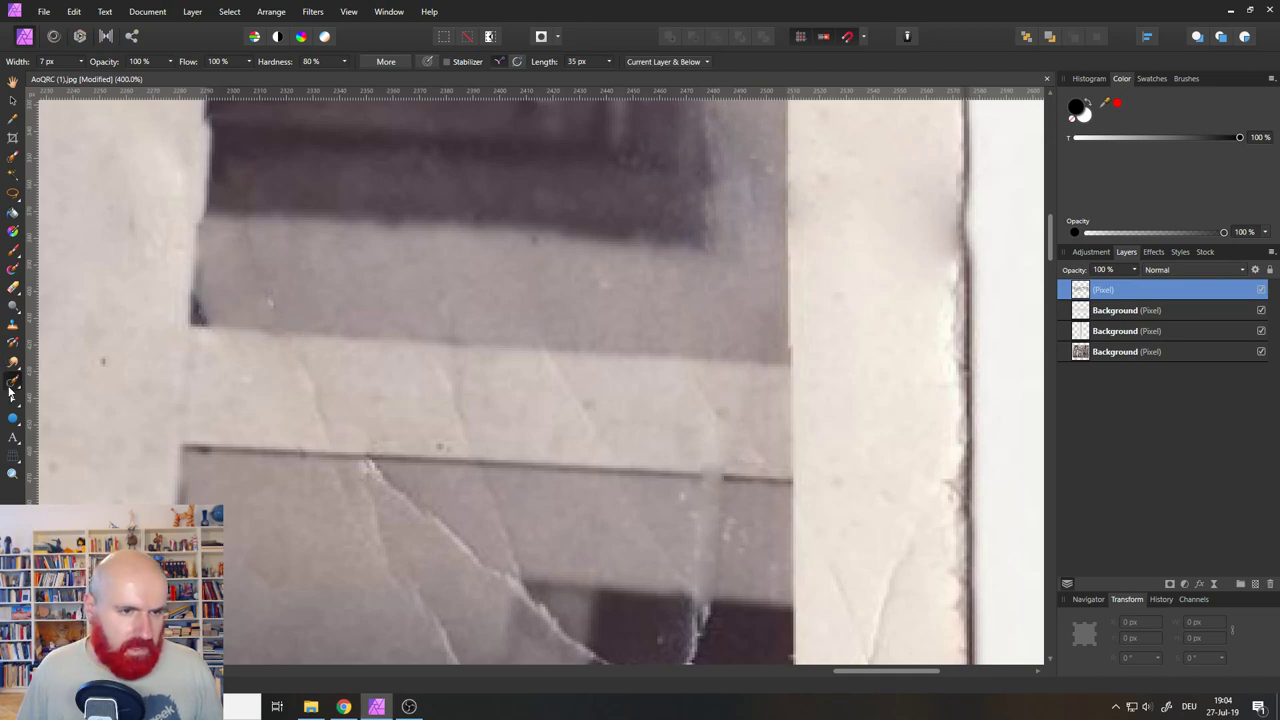
Patch the gap in the thin dark line below the pale band with an intact piece of the same line.
drag(12, 386, 60, 397)
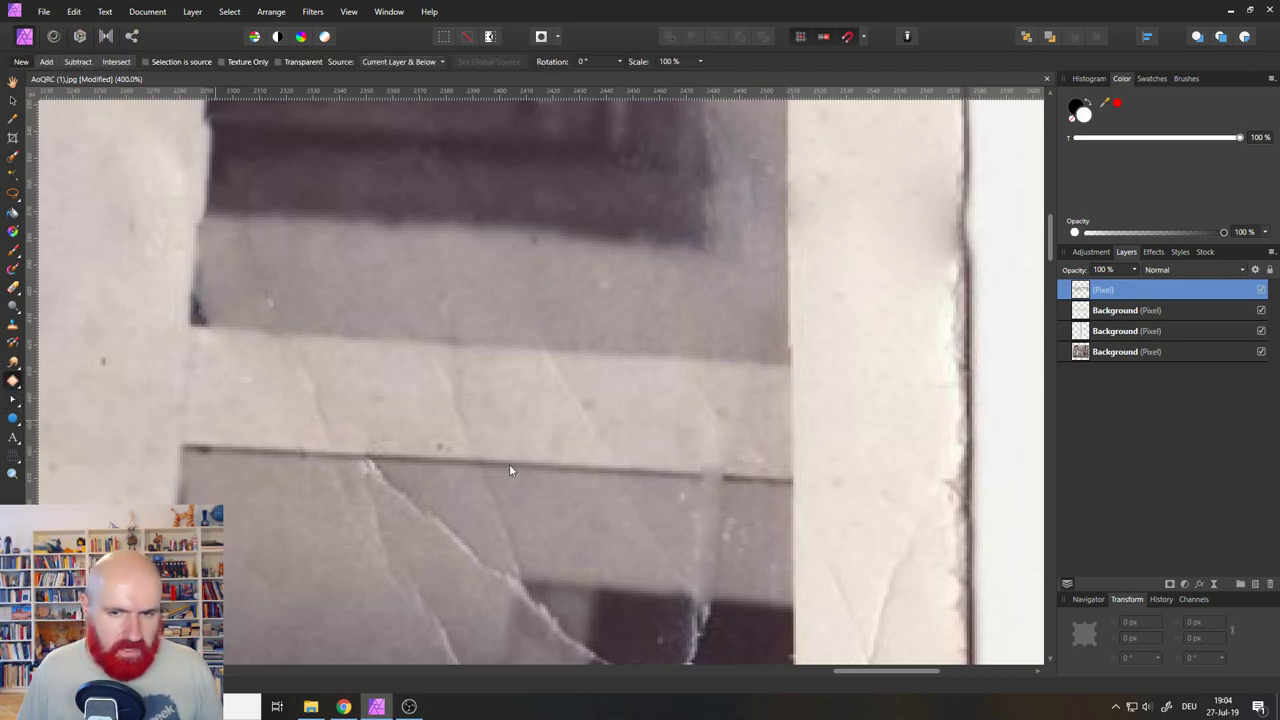
click(611, 470)
key(Return)
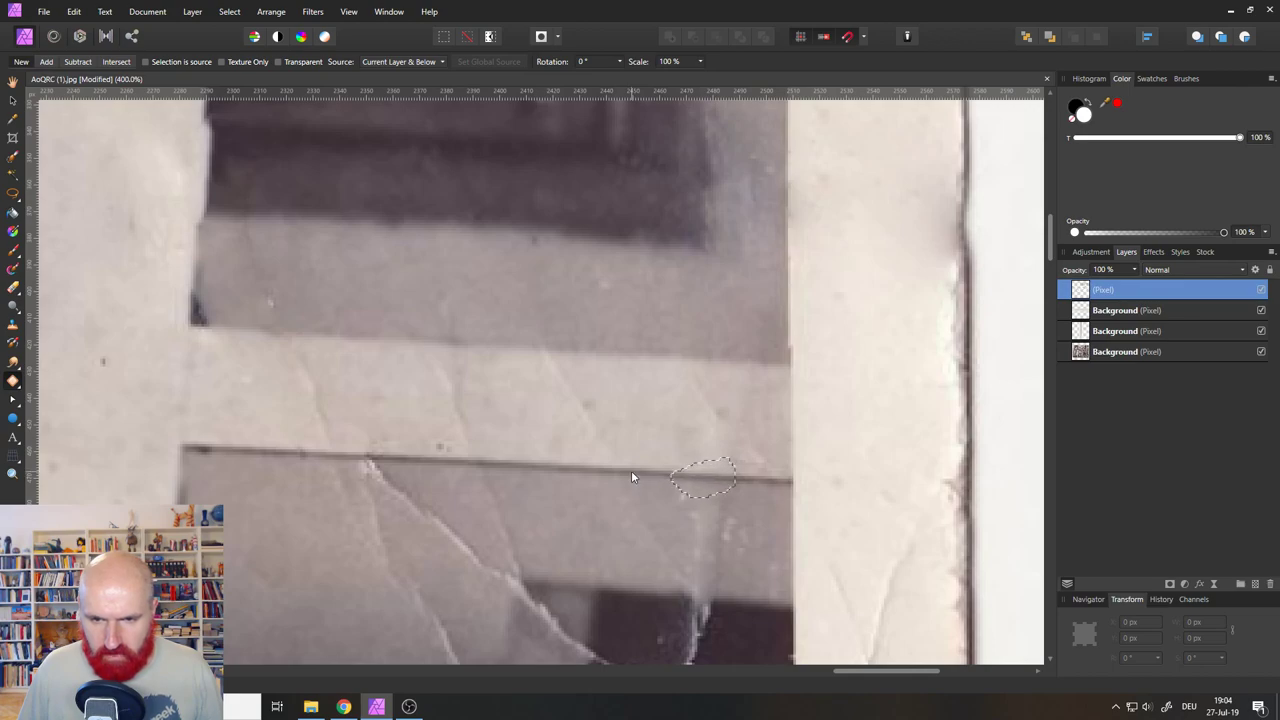
click(631, 471)
key(Return)
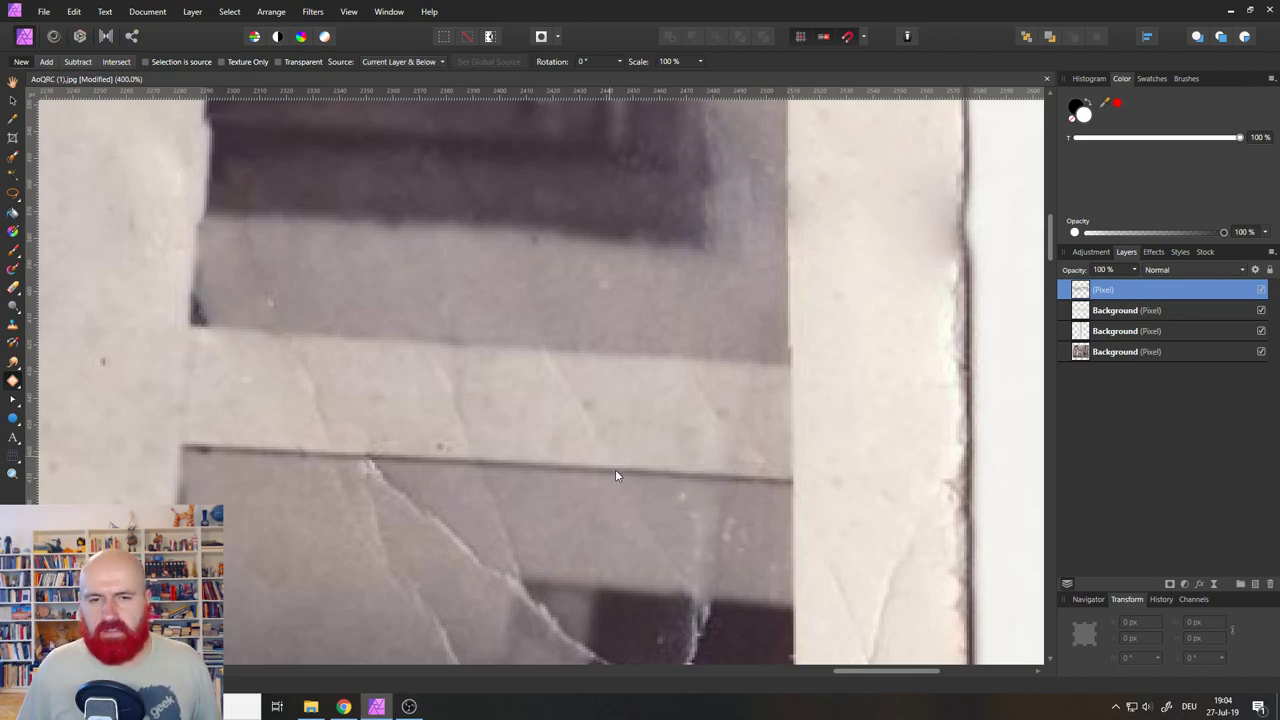
Inpaint the two slanted creases in the middle of the pale band with the 7 px Inpainting Brush.
click(15, 388)
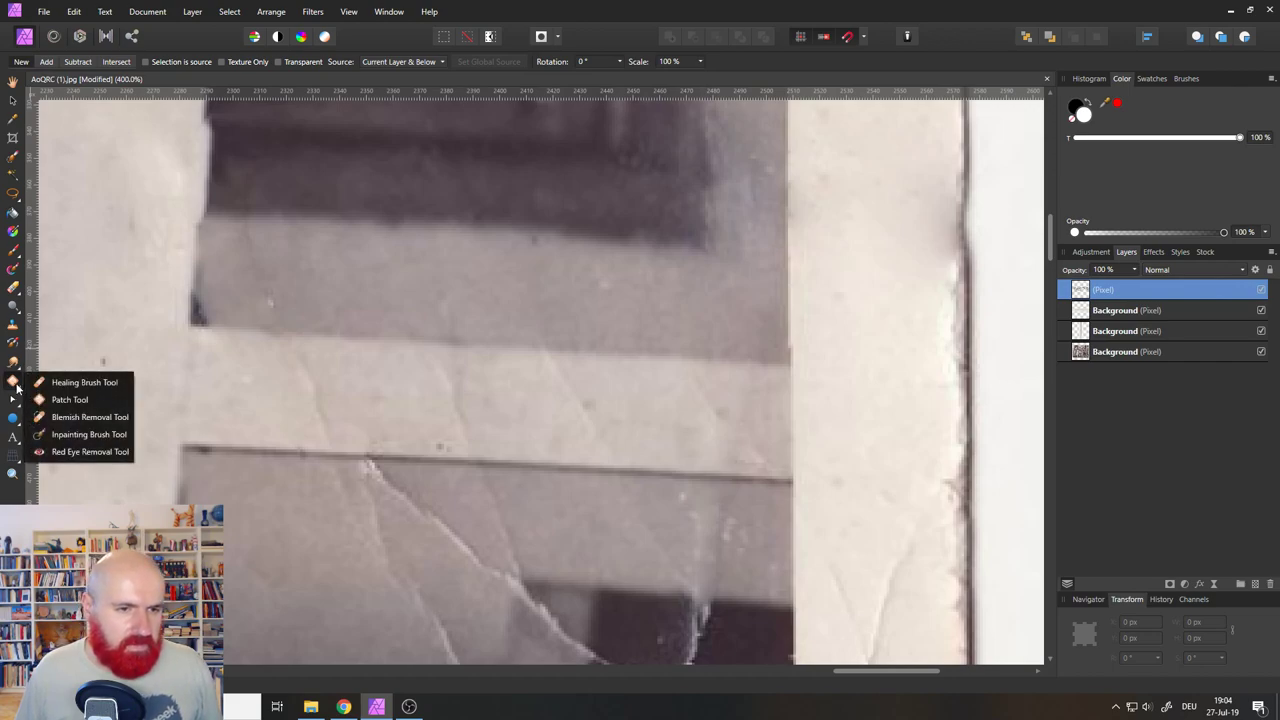
click(49, 437)
drag(549, 360, 590, 428)
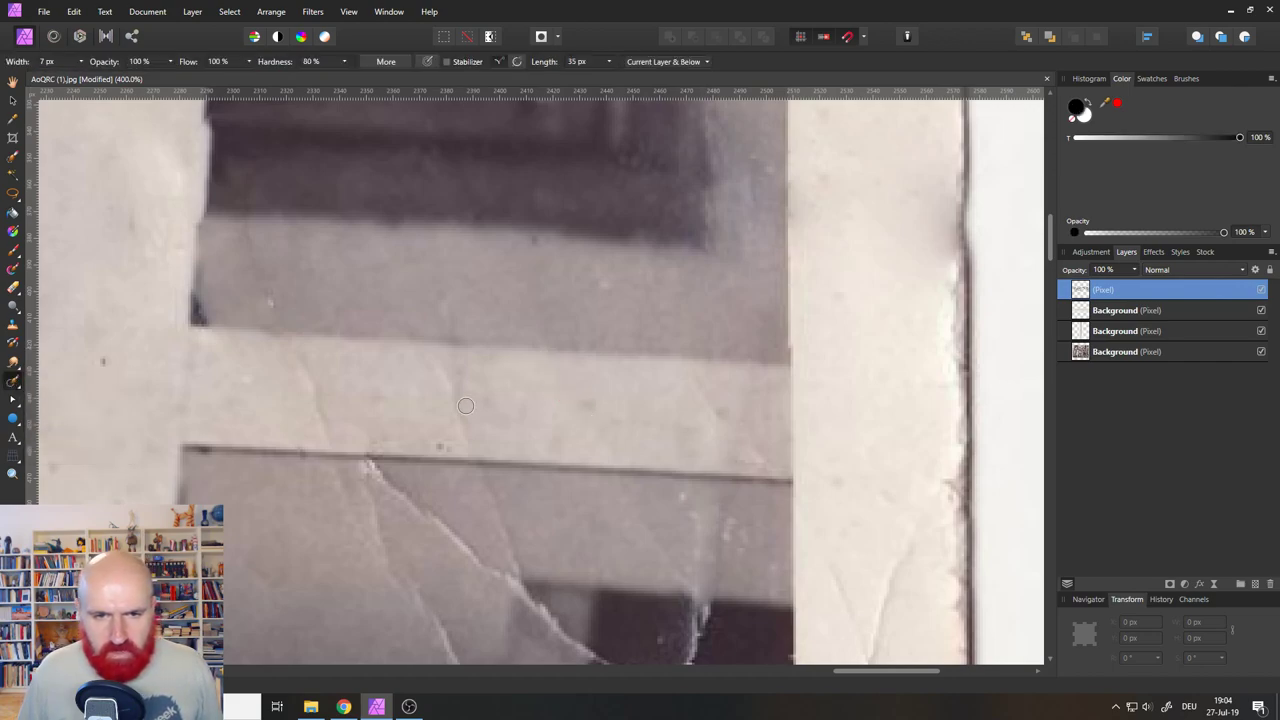
drag(447, 376, 468, 438)
Inpaint the remaining crease at the pale band's inner end and the diagonal creases across the grey panel beneath it.
mouse_move(304, 388)
mouse_down()
mouse_move(332, 438)
mouse_move(452, 520)
mouse_move(430, 528)
mouse_up()
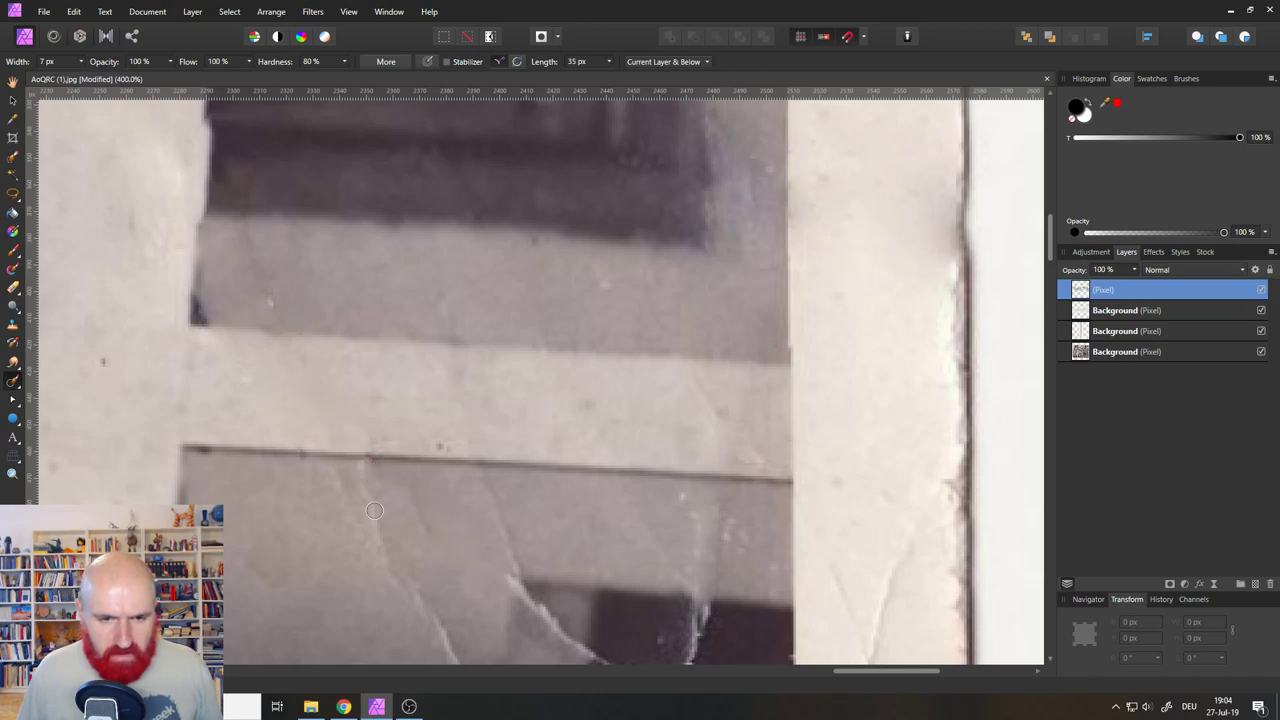
mouse_move(374, 490)
mouse_down()
mouse_move(388, 572)
mouse_move(362, 508)
mouse_up()
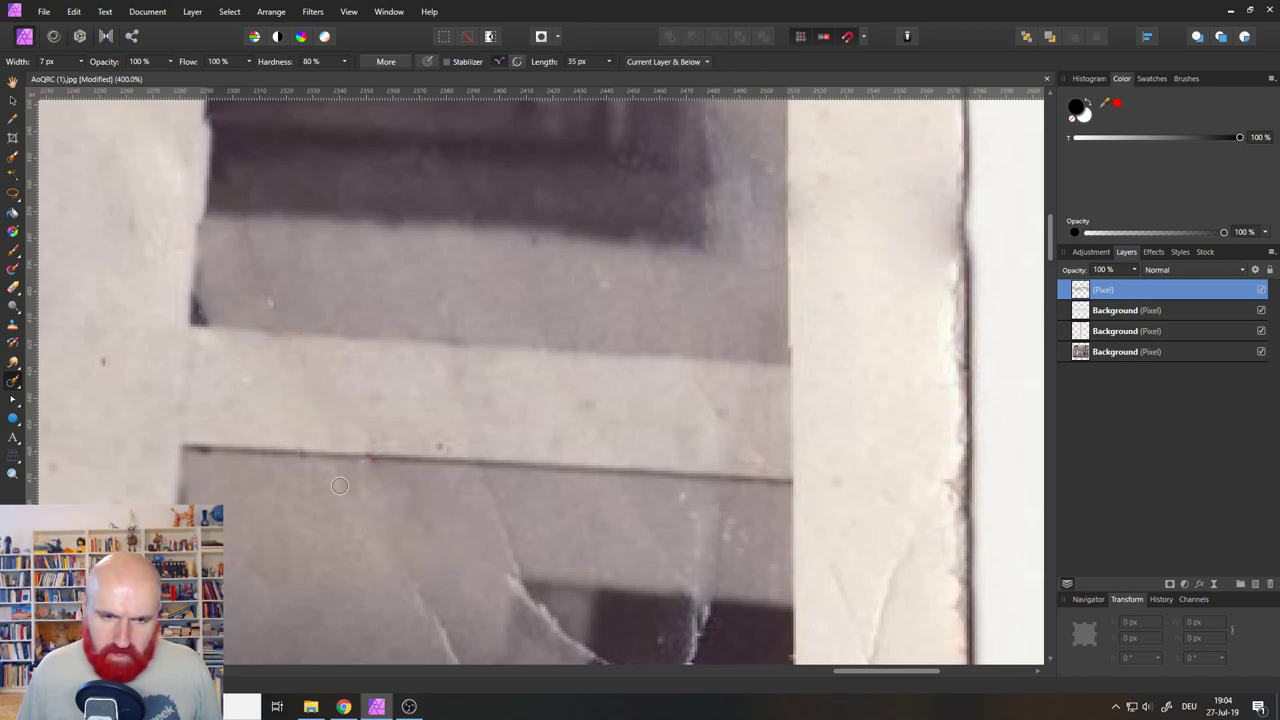
mouse_move(457, 574)
mouse_down()
mouse_move(434, 329)
mouse_move(420, 310)
mouse_move(445, 455)
mouse_up()
mouse_move(474, 300)
mouse_down()
mouse_move(543, 368)
mouse_move(505, 320)
mouse_up()
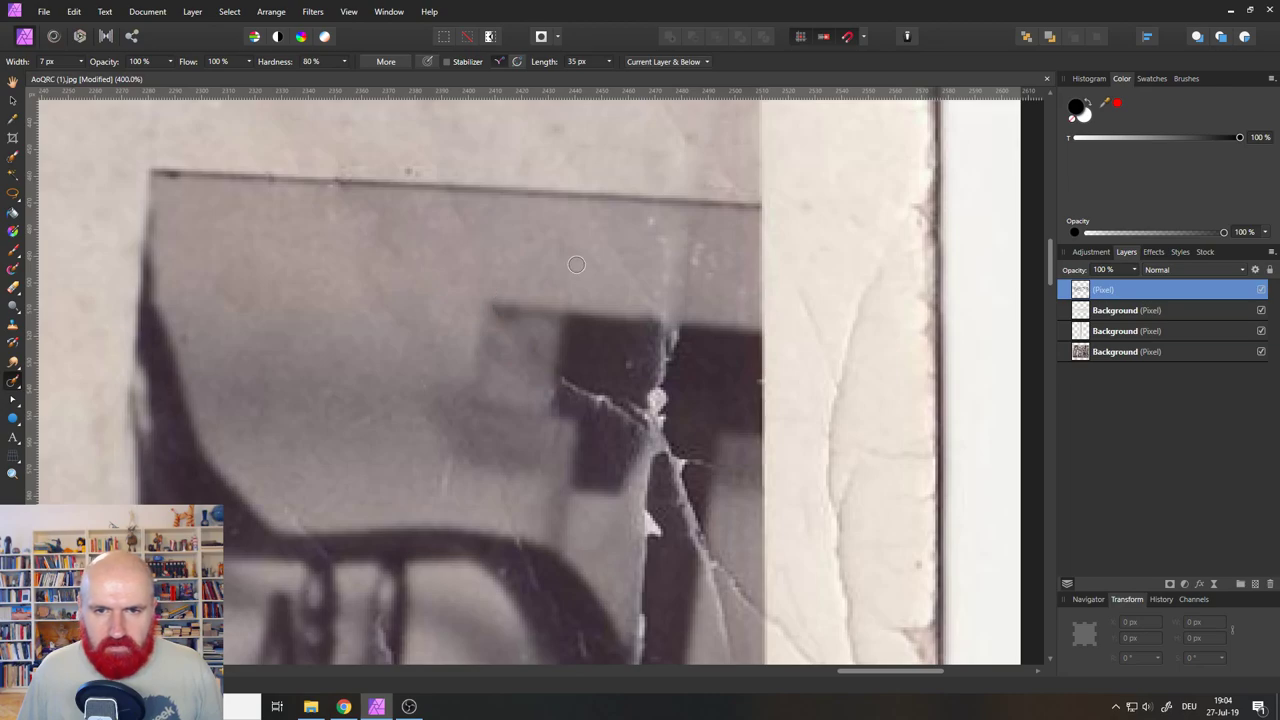
Inpaint the faint crease and the bright specks on the grey panel just above the dark block.
drag(594, 240, 648, 292)
click(663, 246)
drag(688, 234, 698, 283)
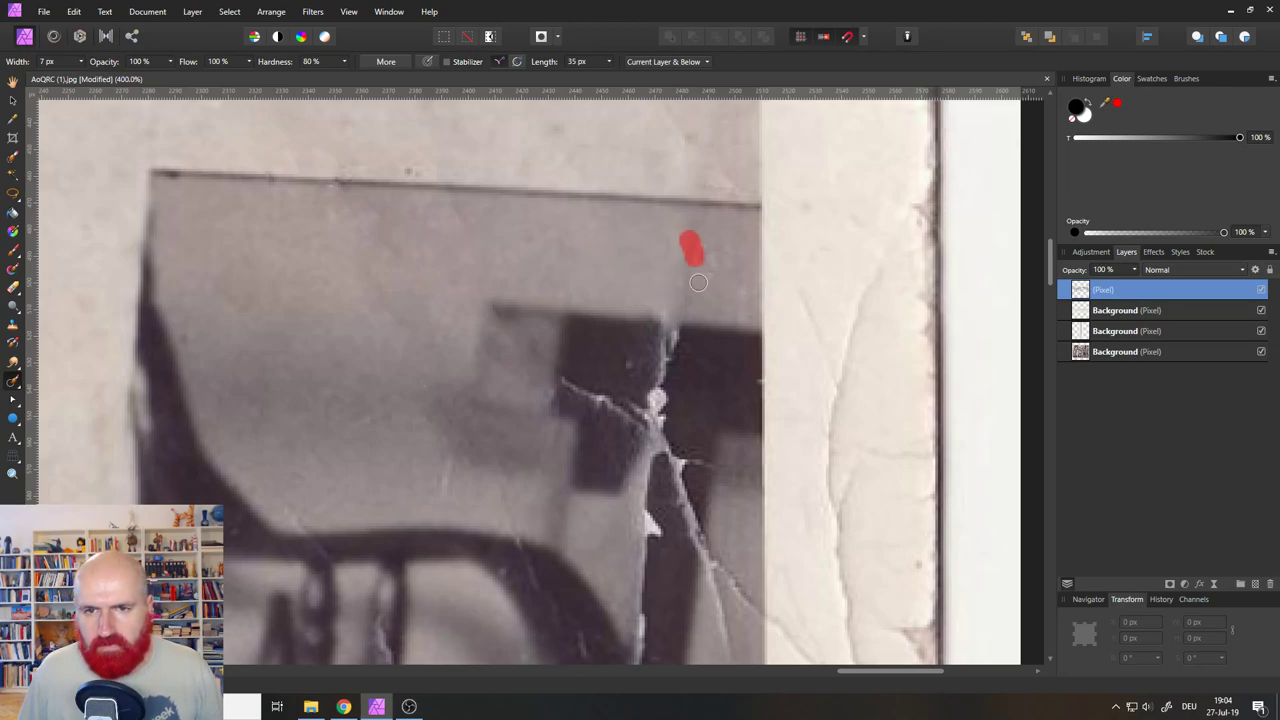
Inpaint the white tear and the crack branching off it across the dark block.
mouse_move(684, 334)
mouse_down()
mouse_move(668, 340)
mouse_move(660, 410)
mouse_move(604, 398)
mouse_move(623, 414)
mouse_up()
mouse_move(569, 377)
mouse_down()
mouse_move(609, 414)
mouse_move(616, 404)
mouse_up()
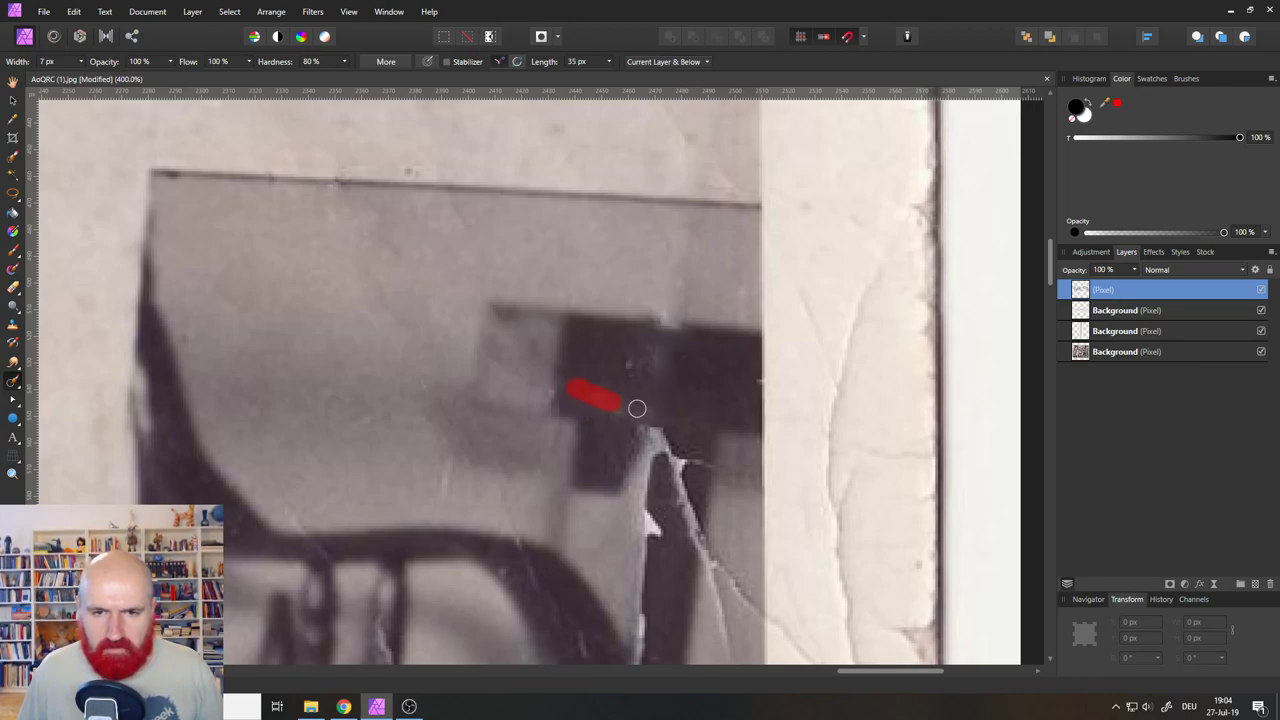
drag(634, 343, 640, 398)
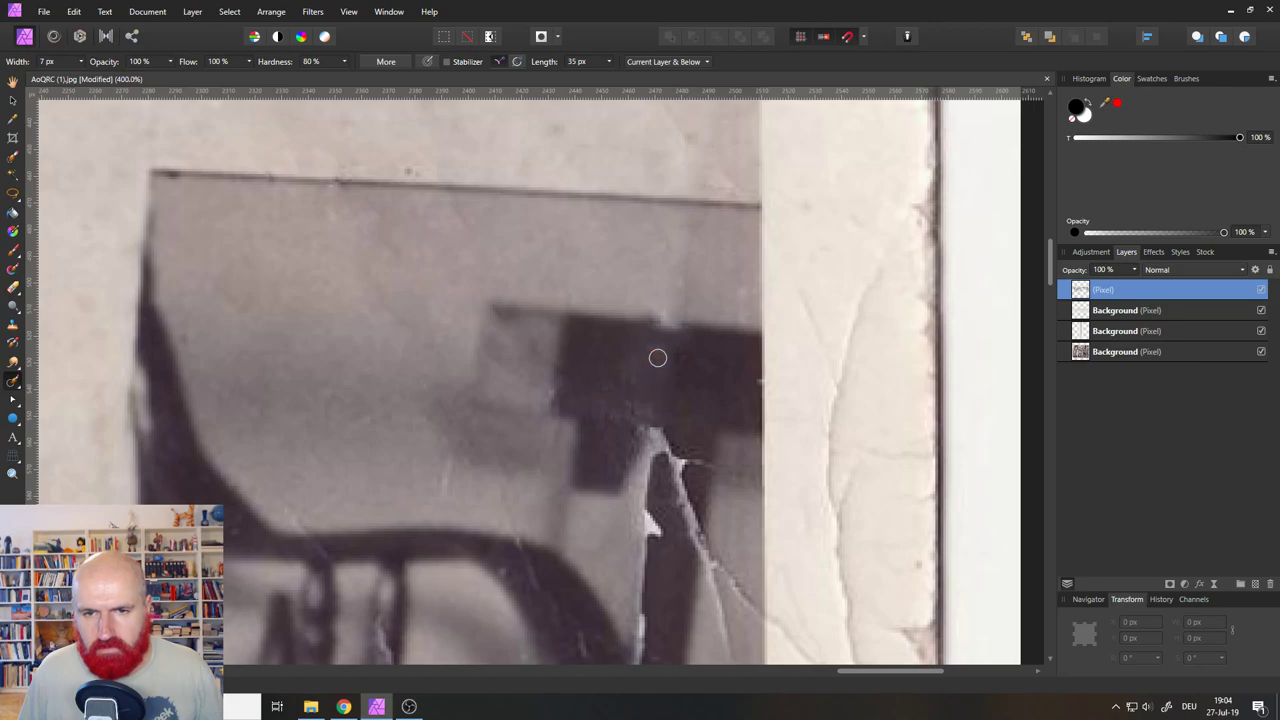
Patch the damaged spot on the dark block's upper edge with a clean stretch of that edge, then clear the selection.
click(12, 375)
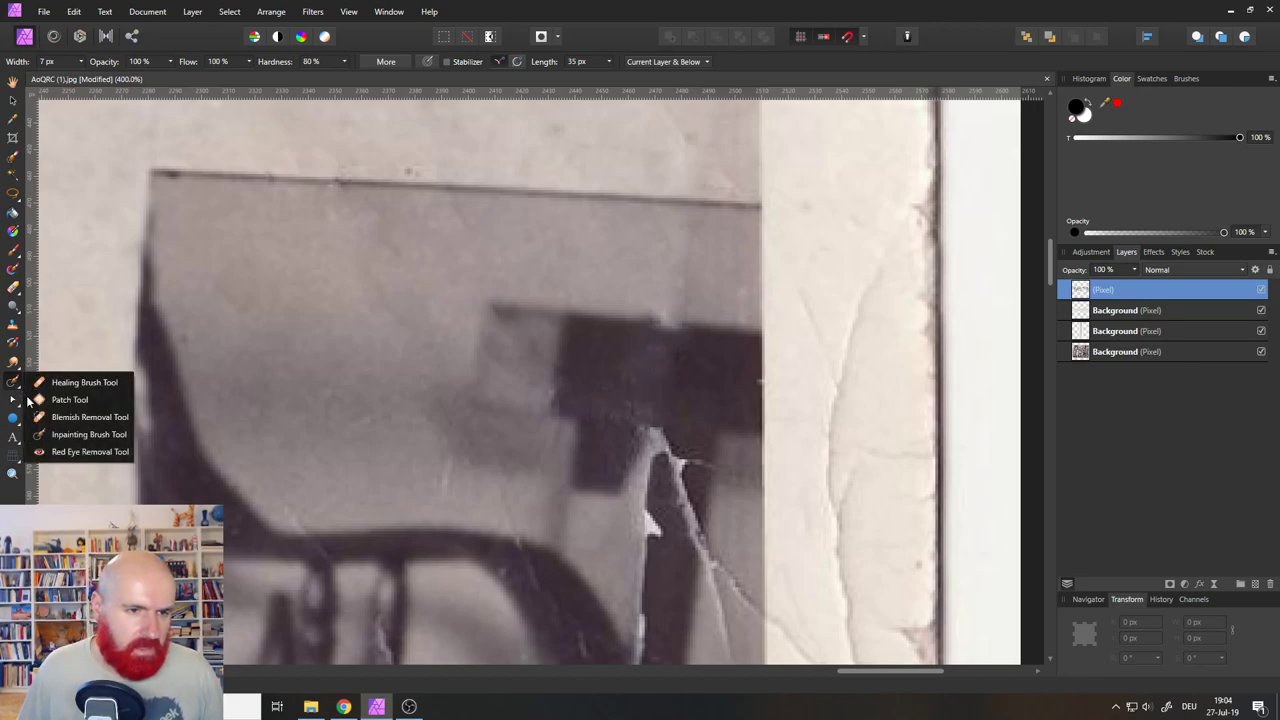
click(60, 400)
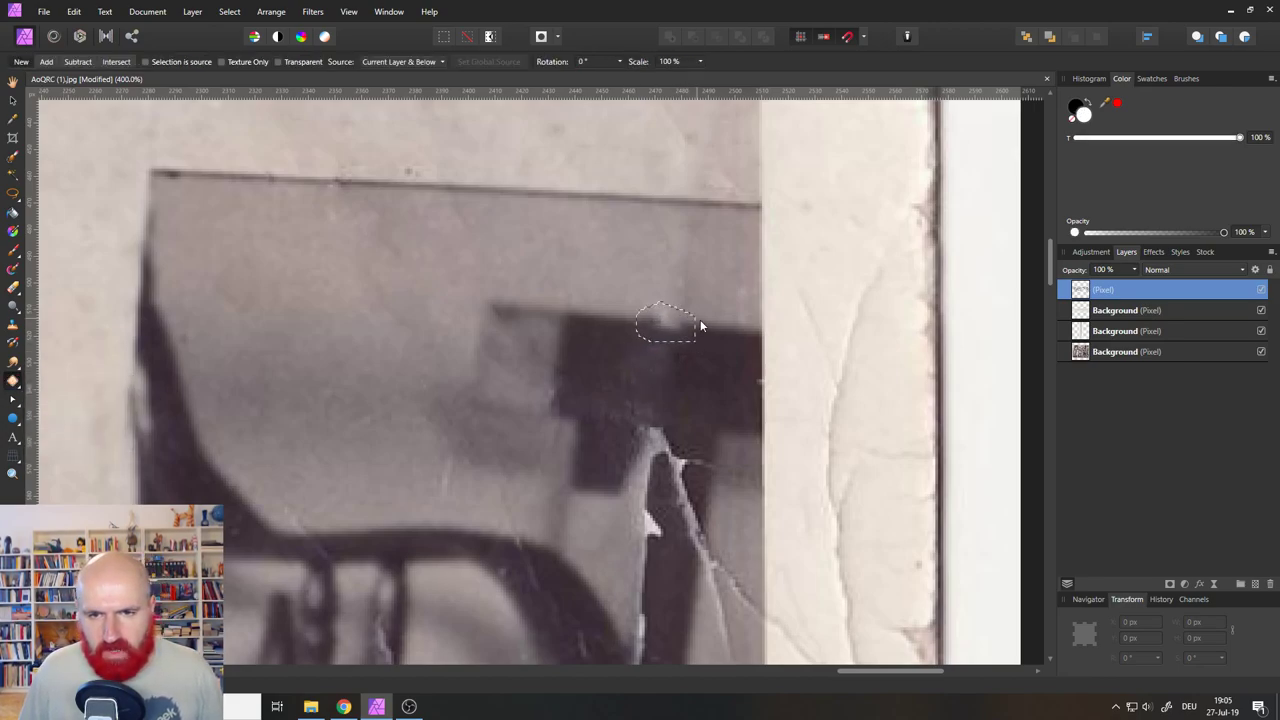
drag(700, 320, 697, 315)
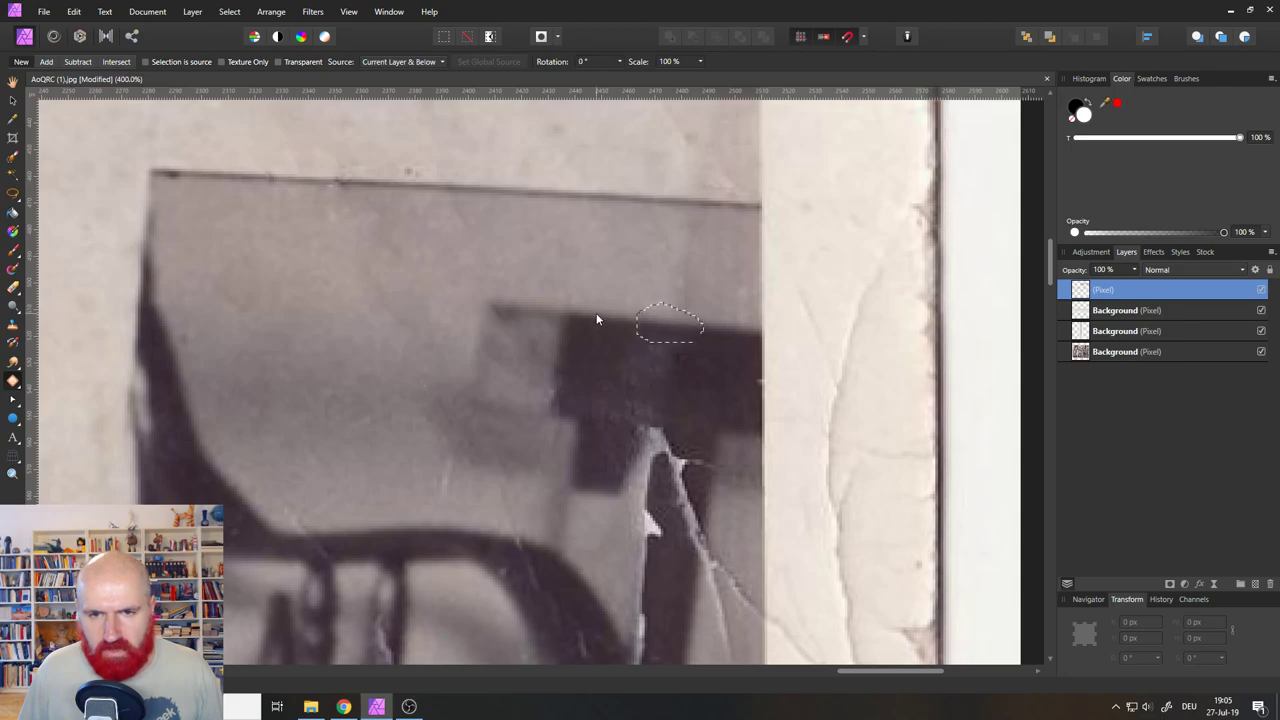
key(ctrl+d)
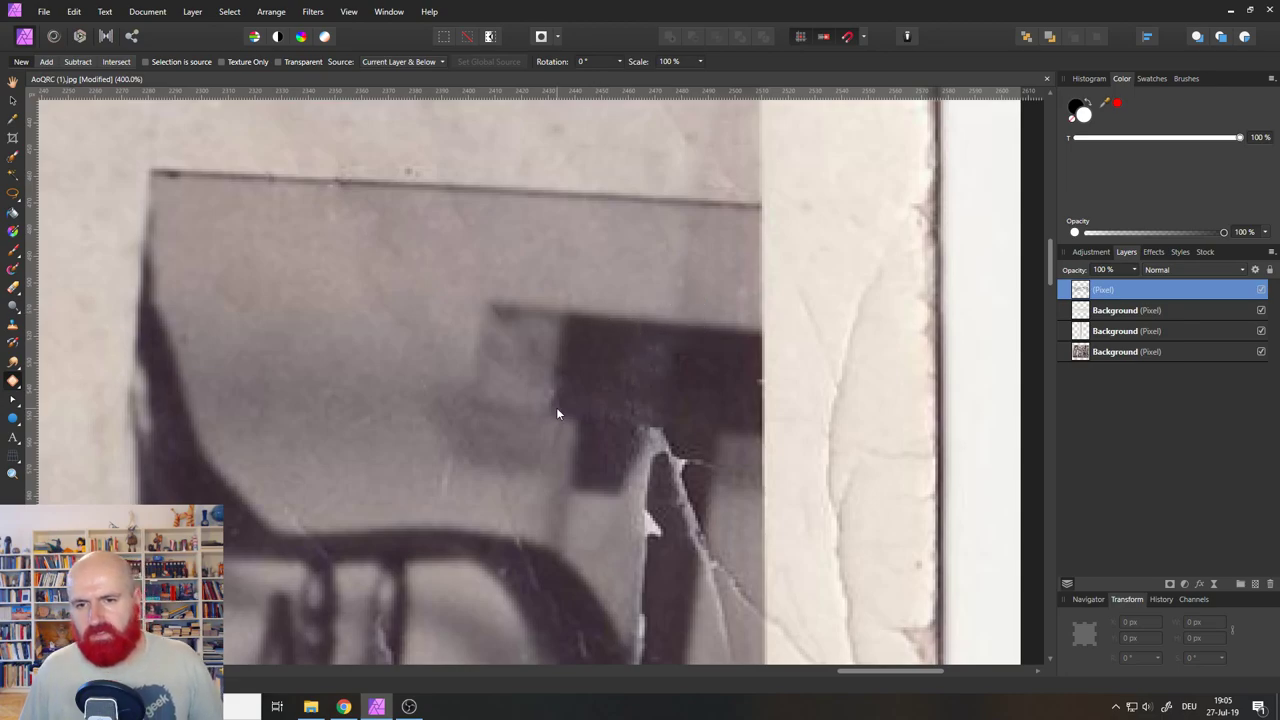
Inpaint the long vertical cracks on the photo's right border beside the dark block, using a 22 px brush.
click(14, 383)
click(60, 431)
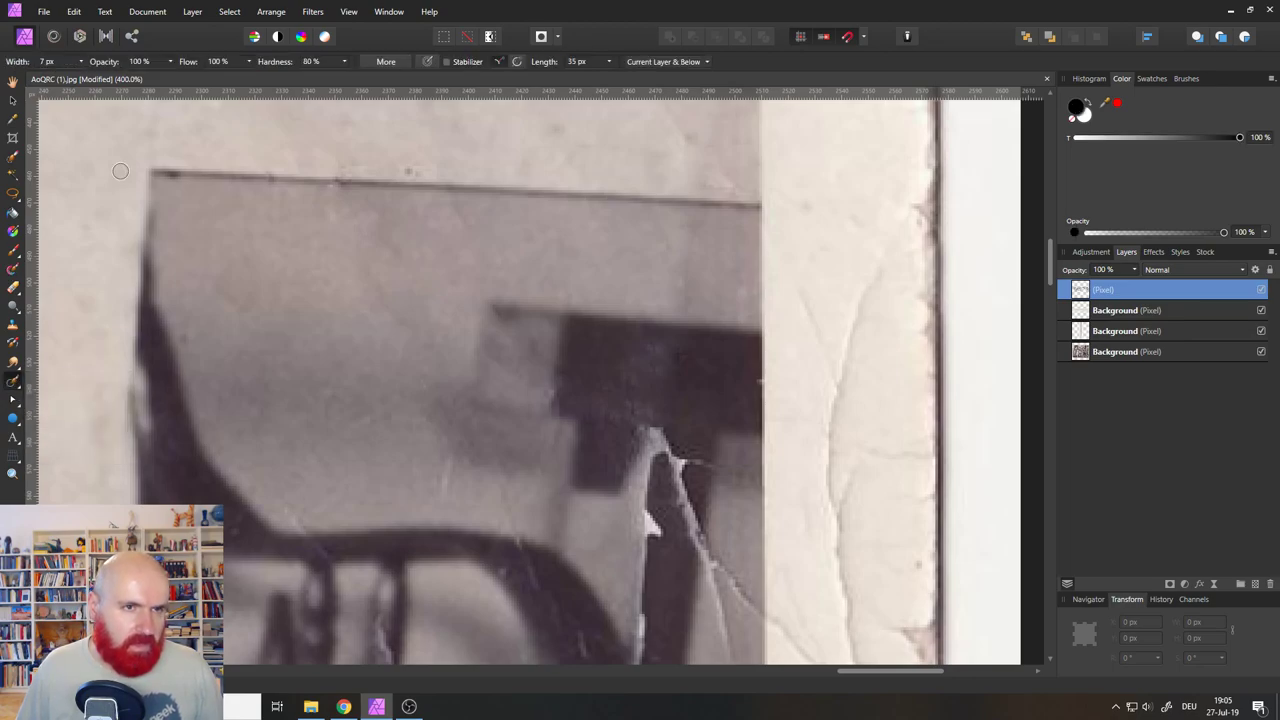
click(82, 62)
drag(78, 80, 95, 73)
click(84, 62)
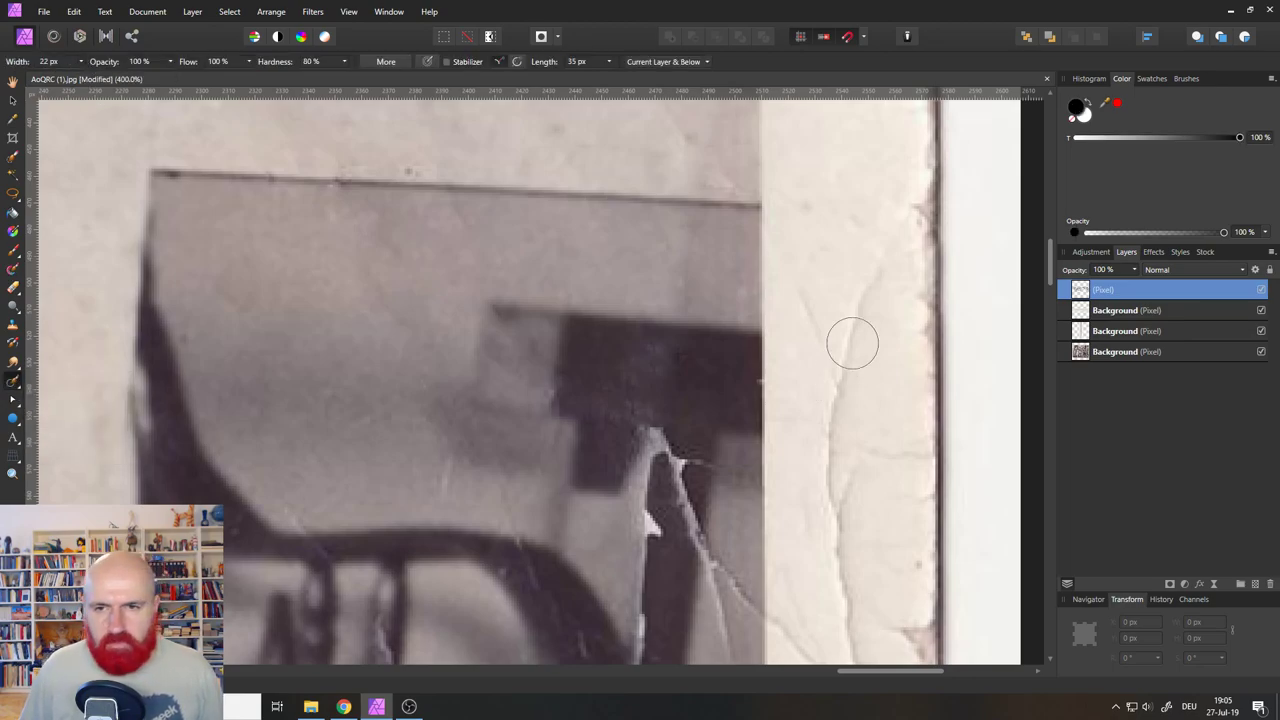
mouse_move(887, 243)
mouse_down()
mouse_move(834, 471)
mouse_move(823, 416)
mouse_move(848, 531)
mouse_up()
drag(814, 286, 853, 528)
mouse_move(889, 443)
mouse_down()
mouse_move(870, 522)
mouse_move(725, 158)
mouse_move(754, 385)
mouse_up()
Inpaint the cracks and the torn inner edge on the right border beside the chair's armrest.
drag(712, 260, 732, 351)
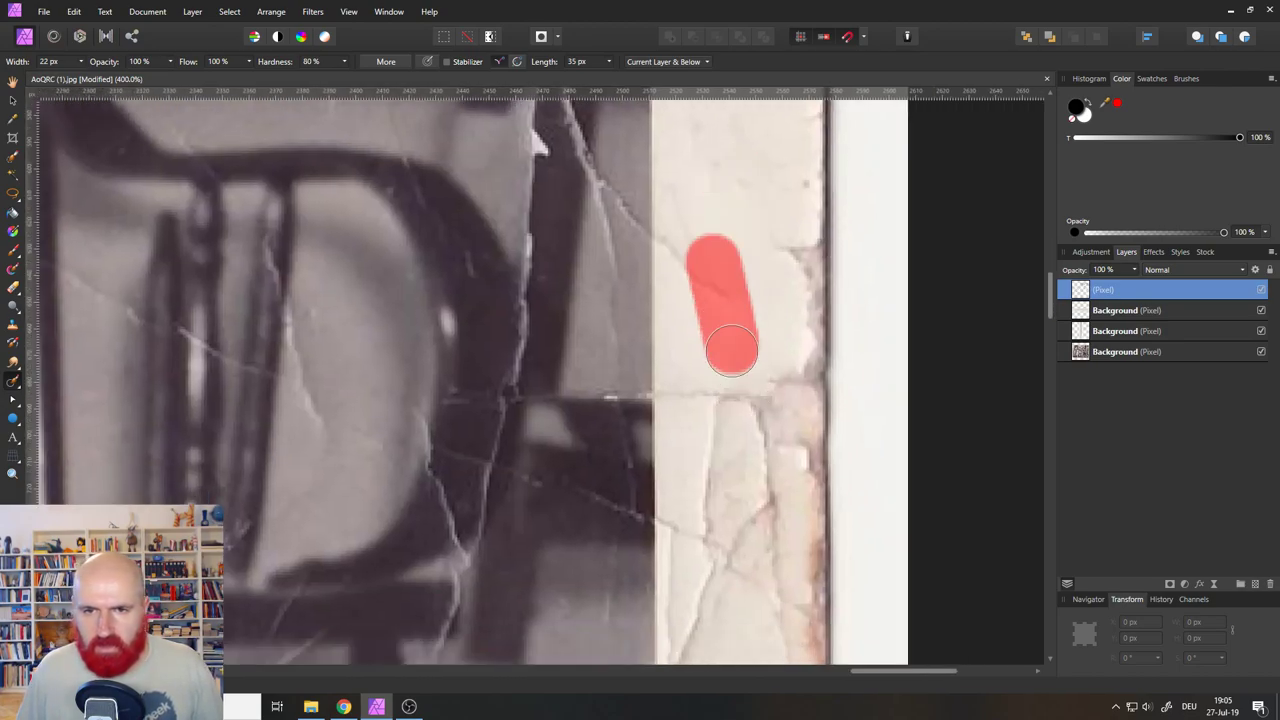
drag(692, 222, 733, 440)
drag(746, 336, 736, 543)
drag(773, 327, 779, 467)
drag(777, 200, 786, 432)
drag(786, 257, 779, 432)
mouse_move(771, 240)
mouse_down()
mouse_move(776, 490)
mouse_move(791, 343)
mouse_up()
drag(786, 262, 786, 490)
drag(786, 203, 784, 411)
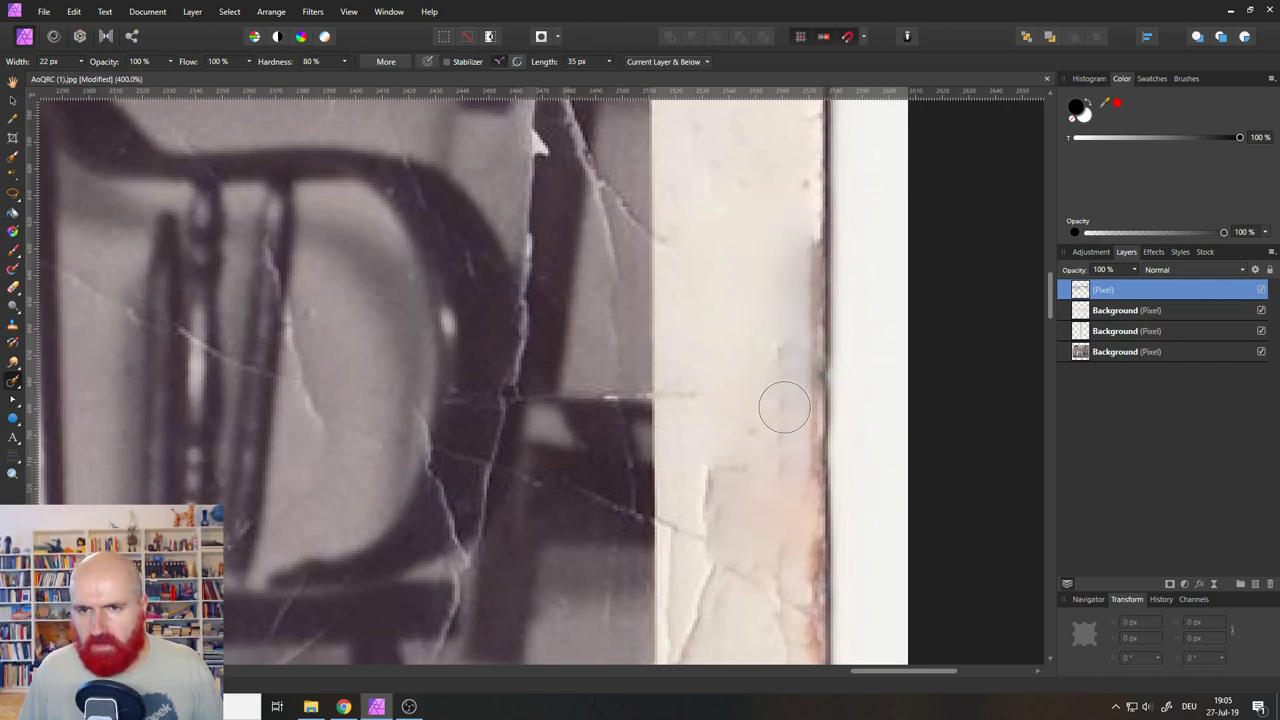
Inpaint the remaining cracks further down the right border, including those along the picture's edge.
mouse_move(714, 449)
mouse_down()
mouse_move(741, 483)
mouse_move(691, 564)
mouse_move(762, 632)
mouse_up()
drag(770, 532, 775, 598)
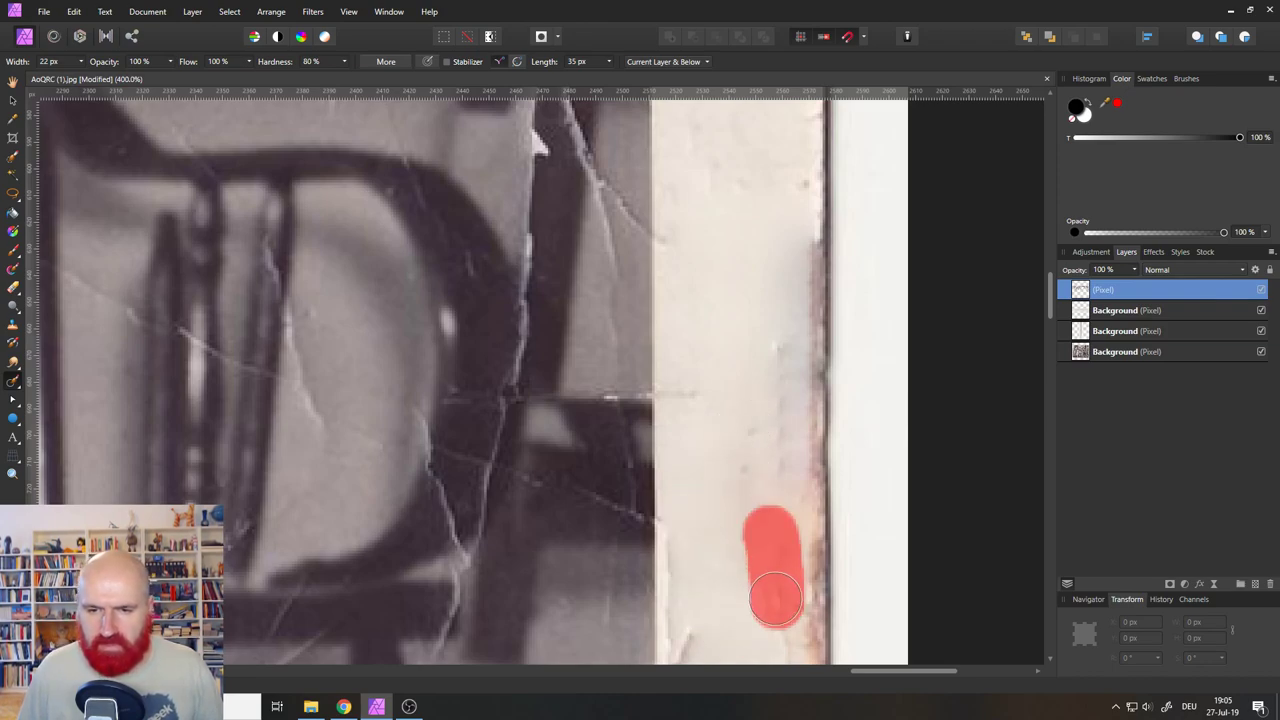
drag(742, 493, 703, 237)
drag(669, 350, 670, 494)
drag(654, 318, 657, 500)
drag(728, 345, 743, 457)
drag(721, 240, 727, 357)
mouse_move(702, 141)
mouse_down()
mouse_move(704, 300)
mouse_move(734, 361)
mouse_move(742, 440)
mouse_up()
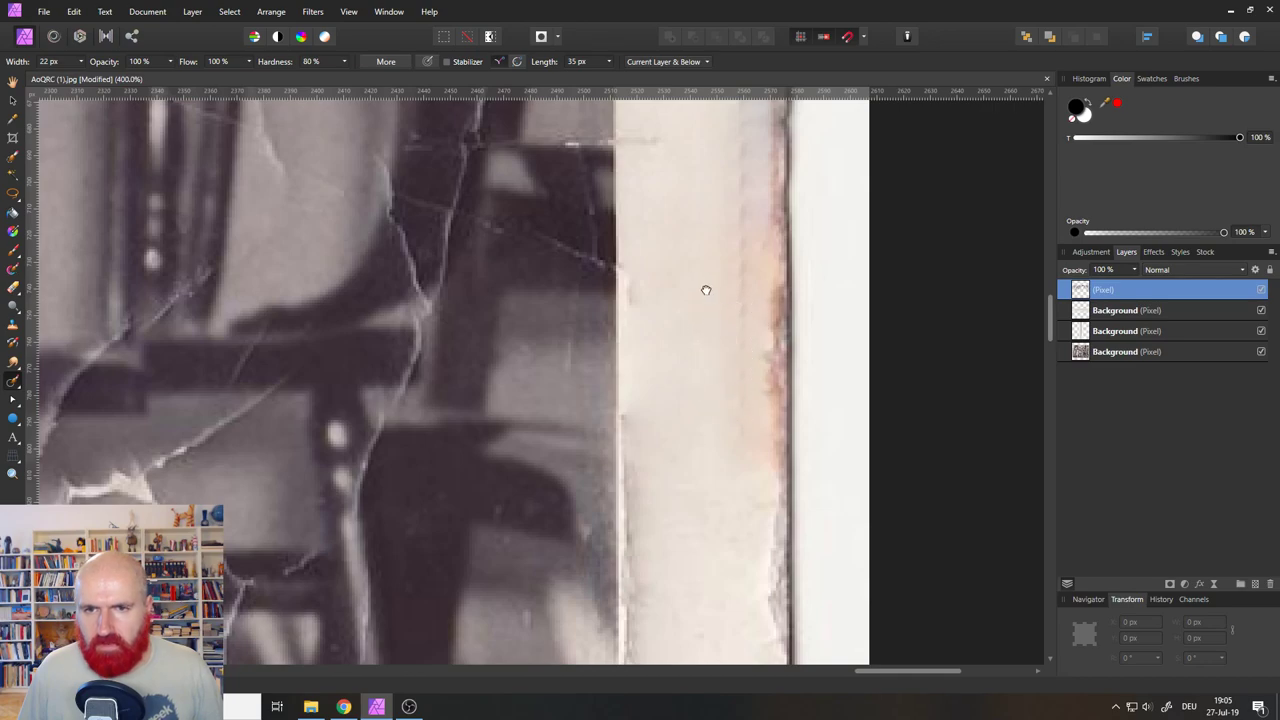
drag(706, 290, 604, 427)
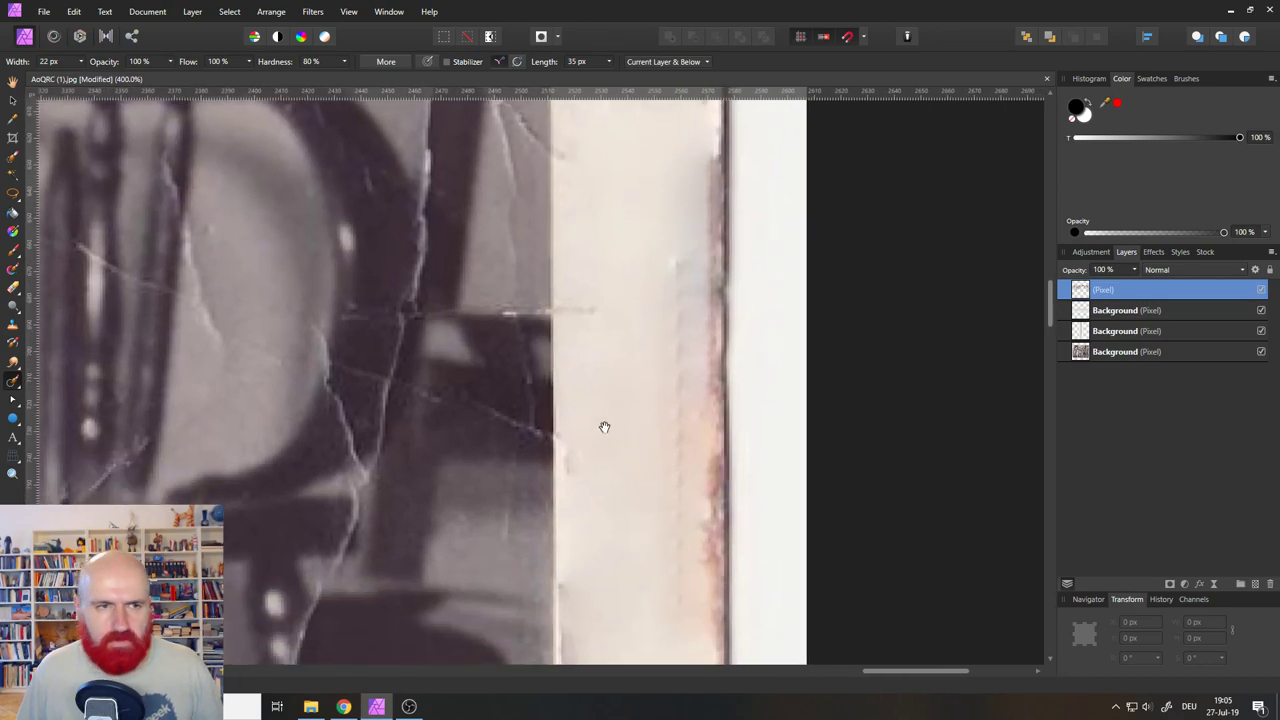
Patch the discoloured, ragged strip along the right border's outer edge with a clean area of the border.
click(14, 382)
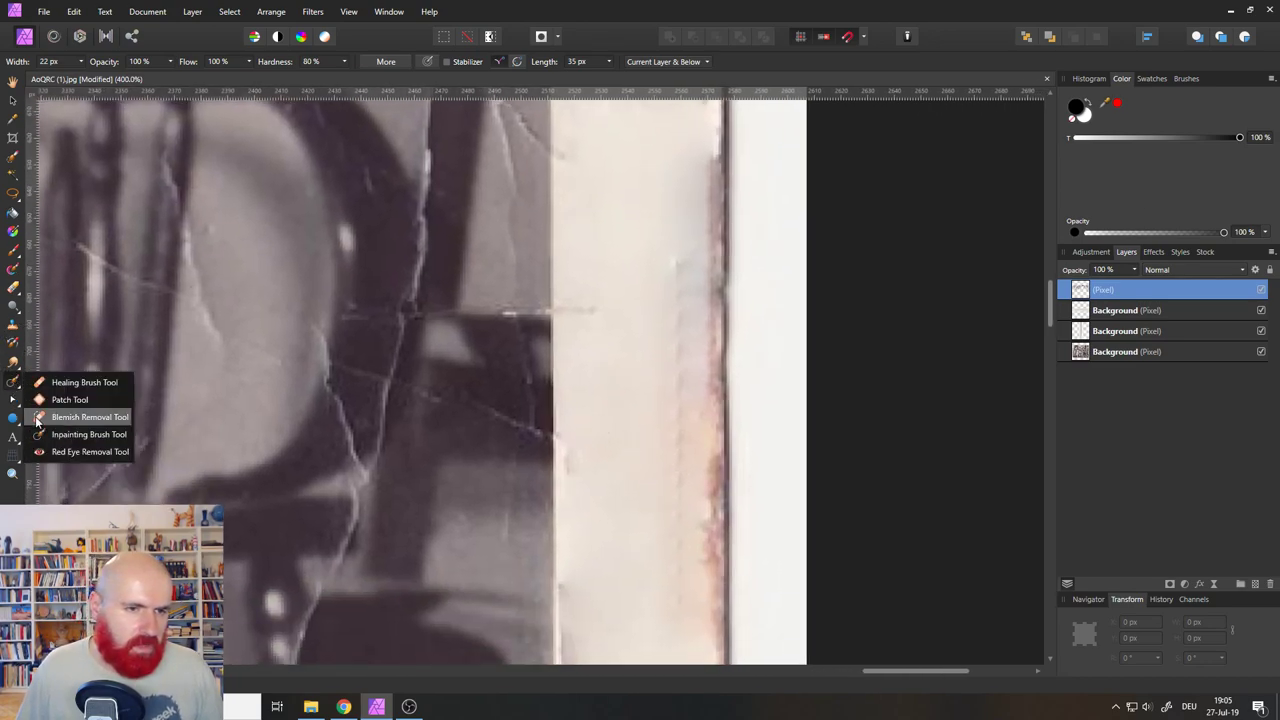
click(62, 399)
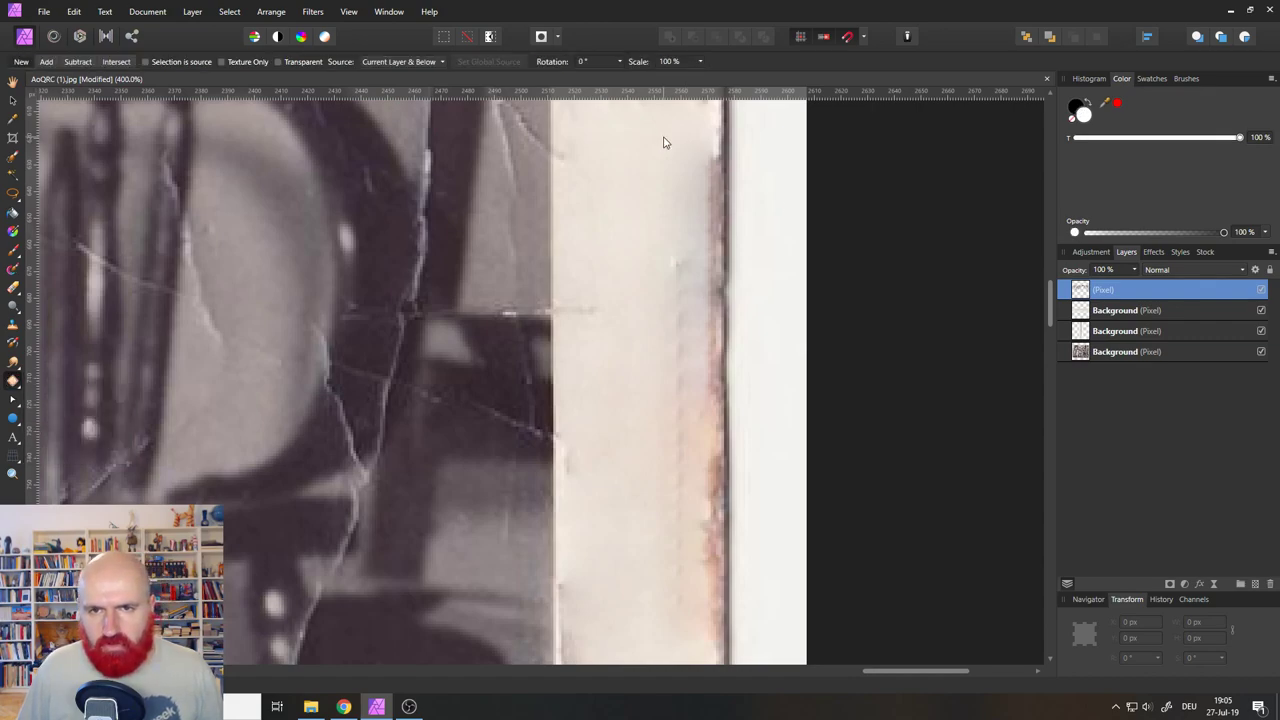
mouse_move(718, 171)
mouse_down()
mouse_move(703, 599)
mouse_move(674, 534)
mouse_move(662, 553)
mouse_move(594, 539)
mouse_up()
click(612, 533)
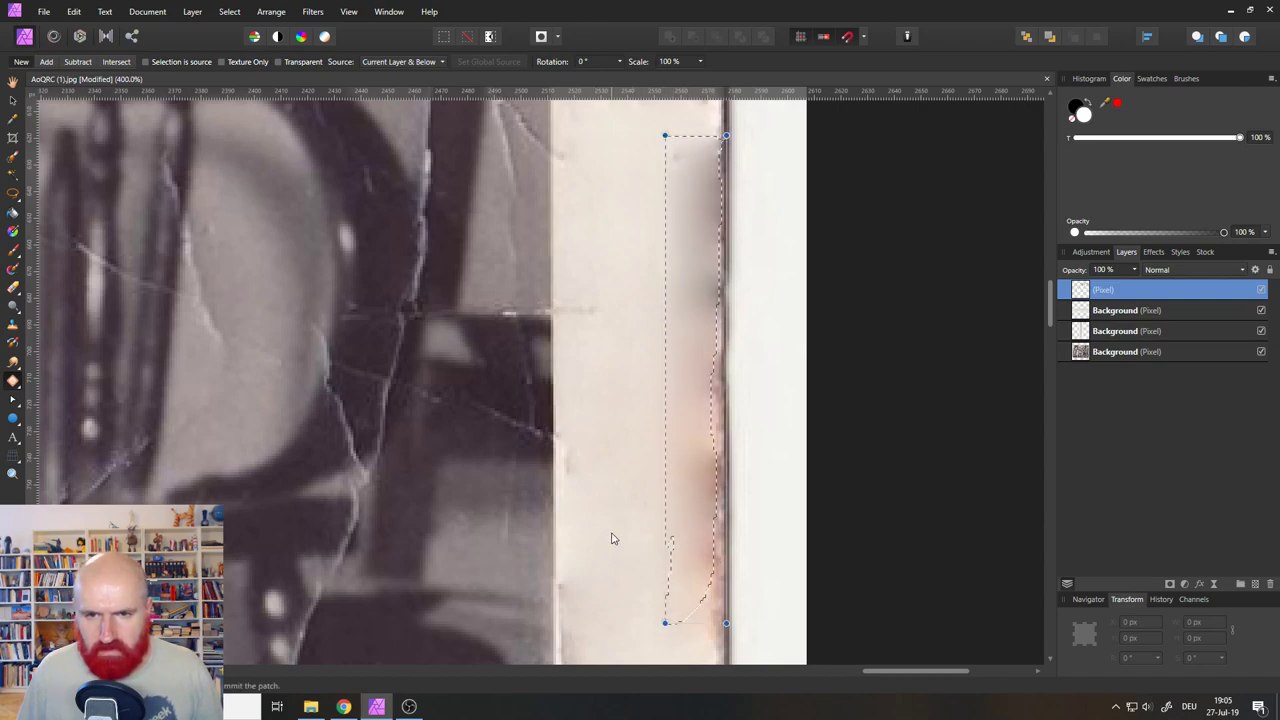
key(Return)
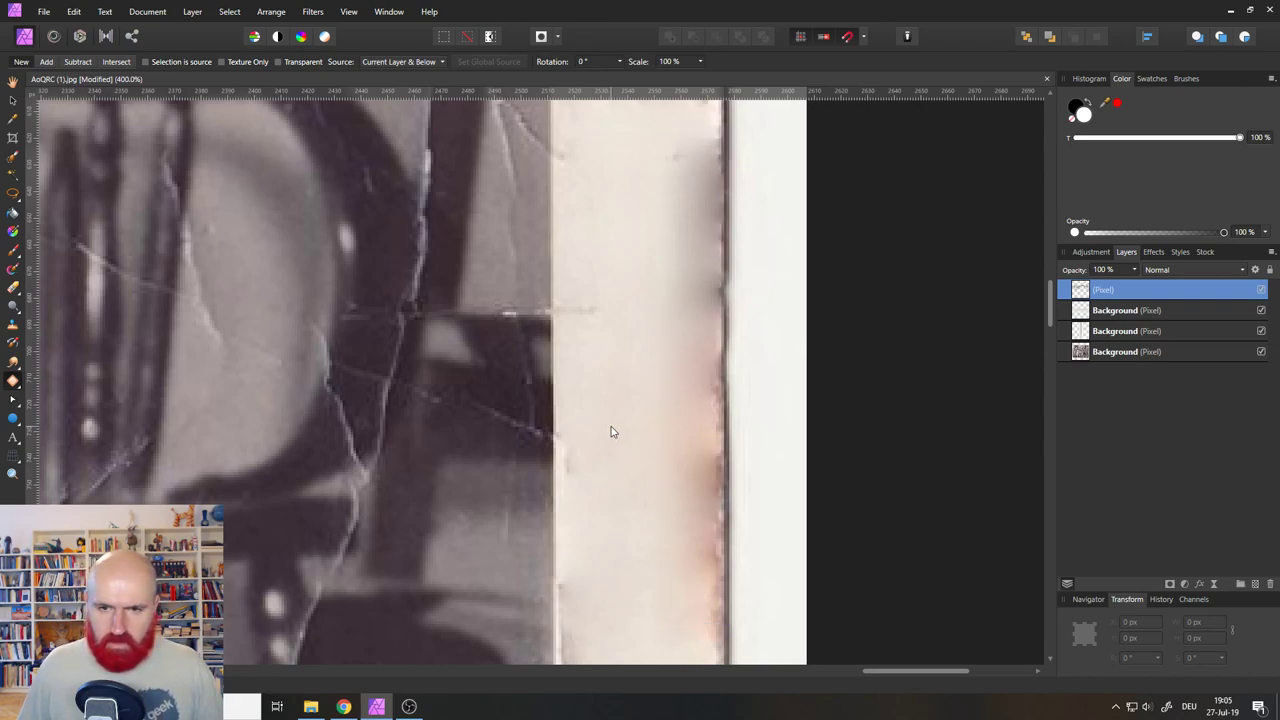
Inpaint along the inner side of the patched strip to blend it into the right border.
click(12, 377)
click(60, 431)
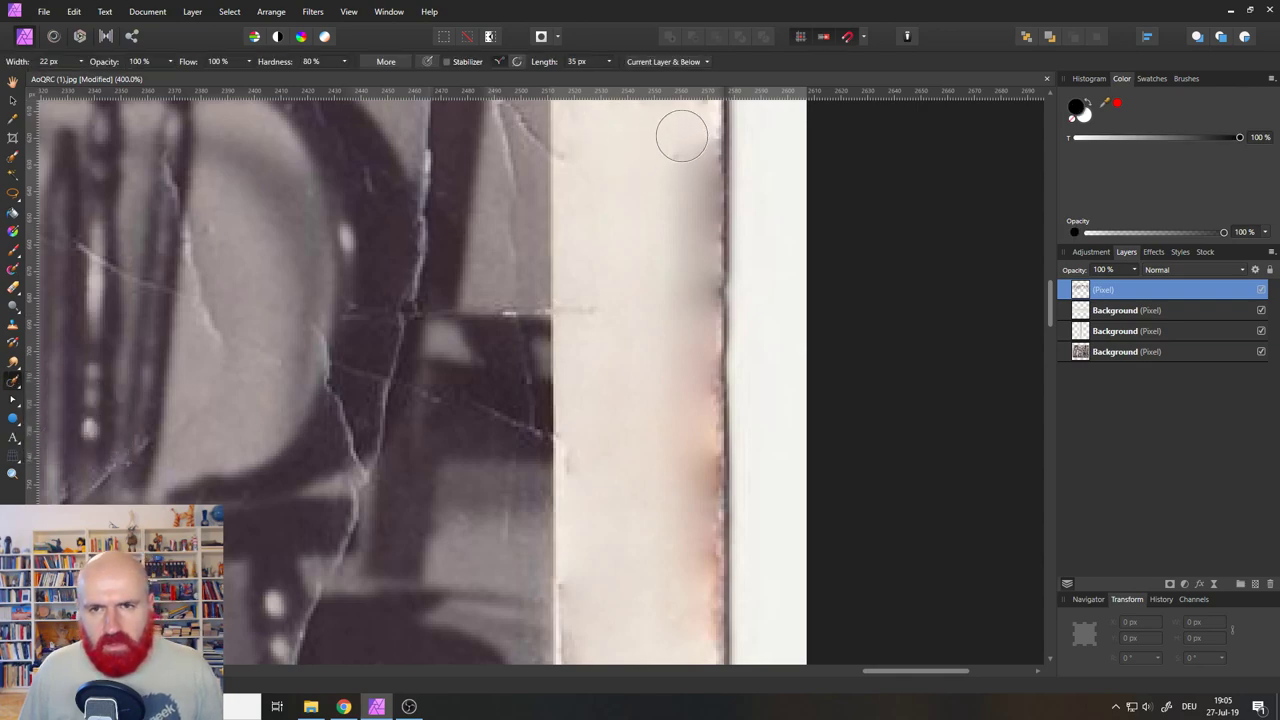
drag(681, 130, 677, 345)
drag(680, 185, 682, 450)
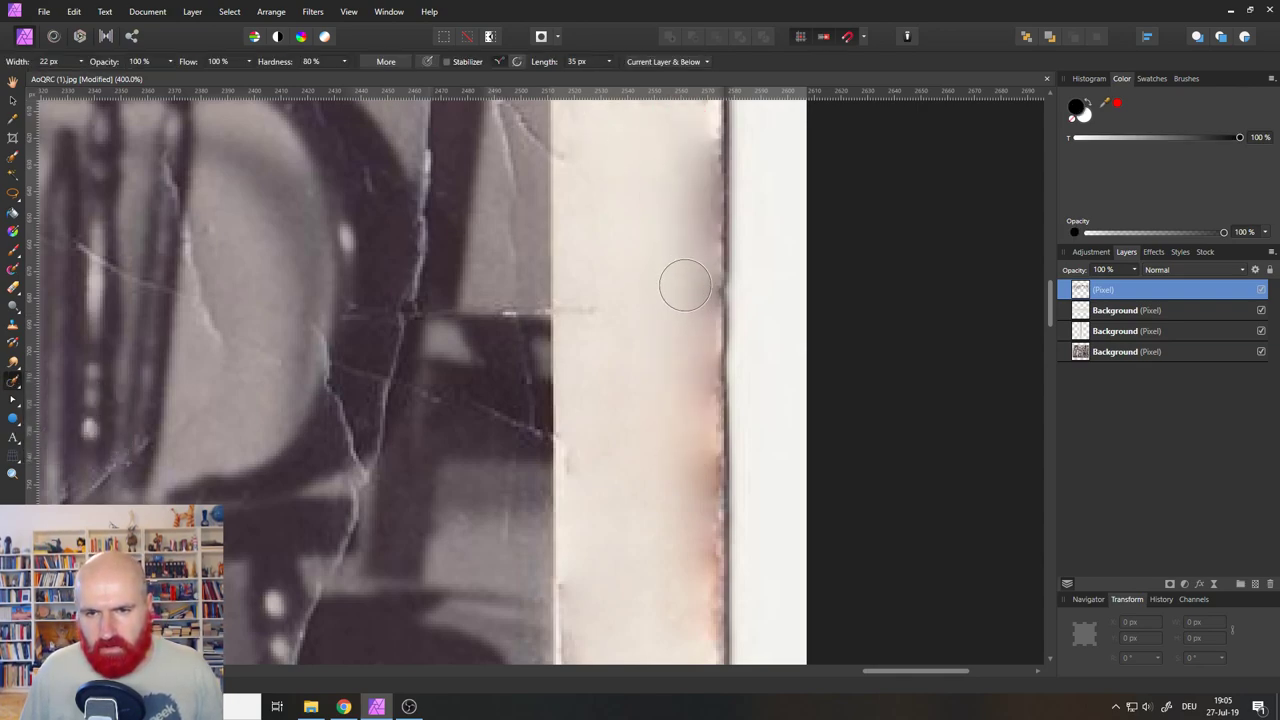
drag(685, 282, 687, 510)
mouse_move(681, 362)
mouse_down()
mouse_move(674, 529)
mouse_move(676, 515)
mouse_up()
drag(682, 482, 686, 616)
drag(681, 516, 688, 389)
Inpaint the ragged outer edge and the reddish stains along the right border.
drag(715, 574, 716, 120)
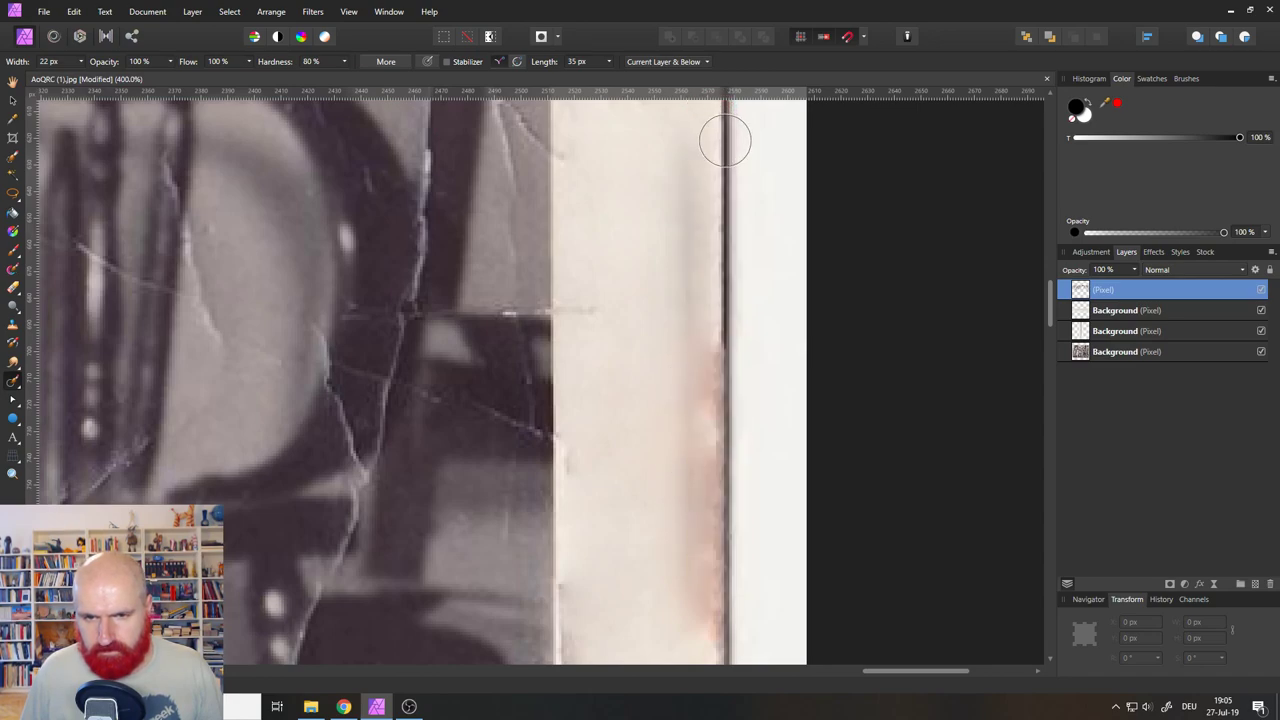
drag(707, 278, 680, 578)
drag(707, 511, 709, 625)
scroll(691, 528, down, 1)
drag(729, 497, 729, 617)
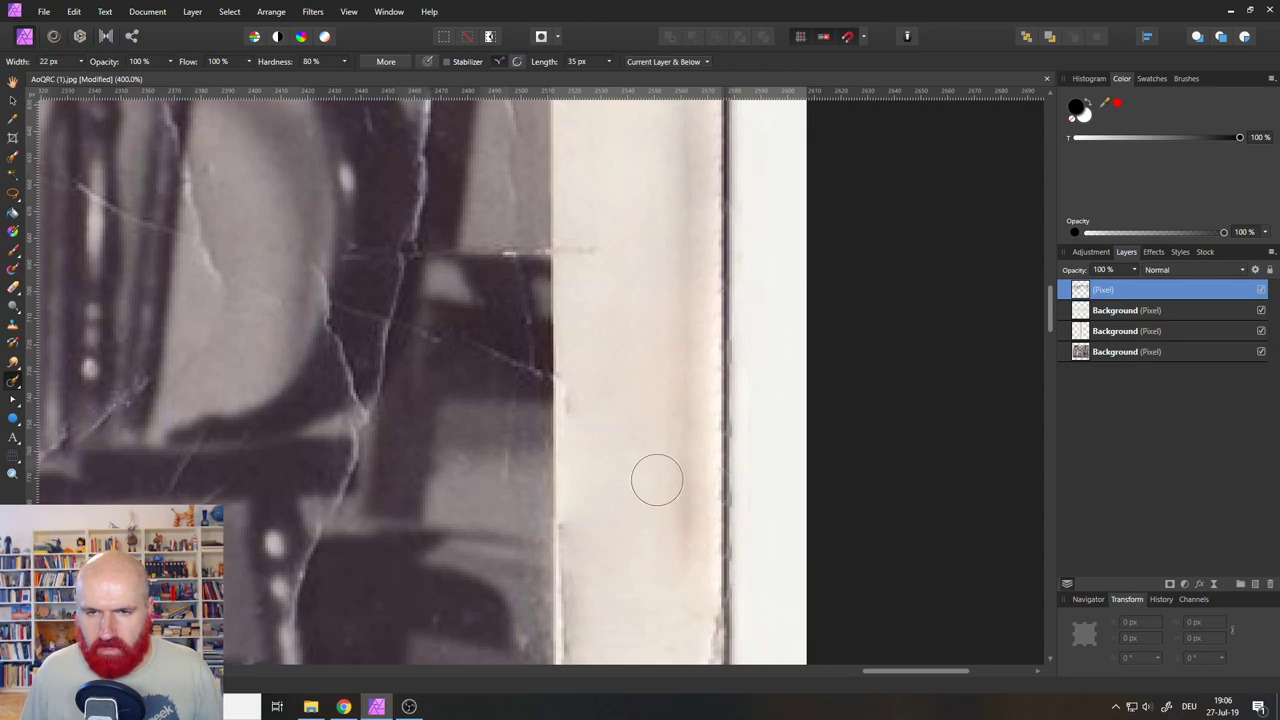
Compare the whole photo with the repair layers hidden and shown again.
key(ctrl+0)
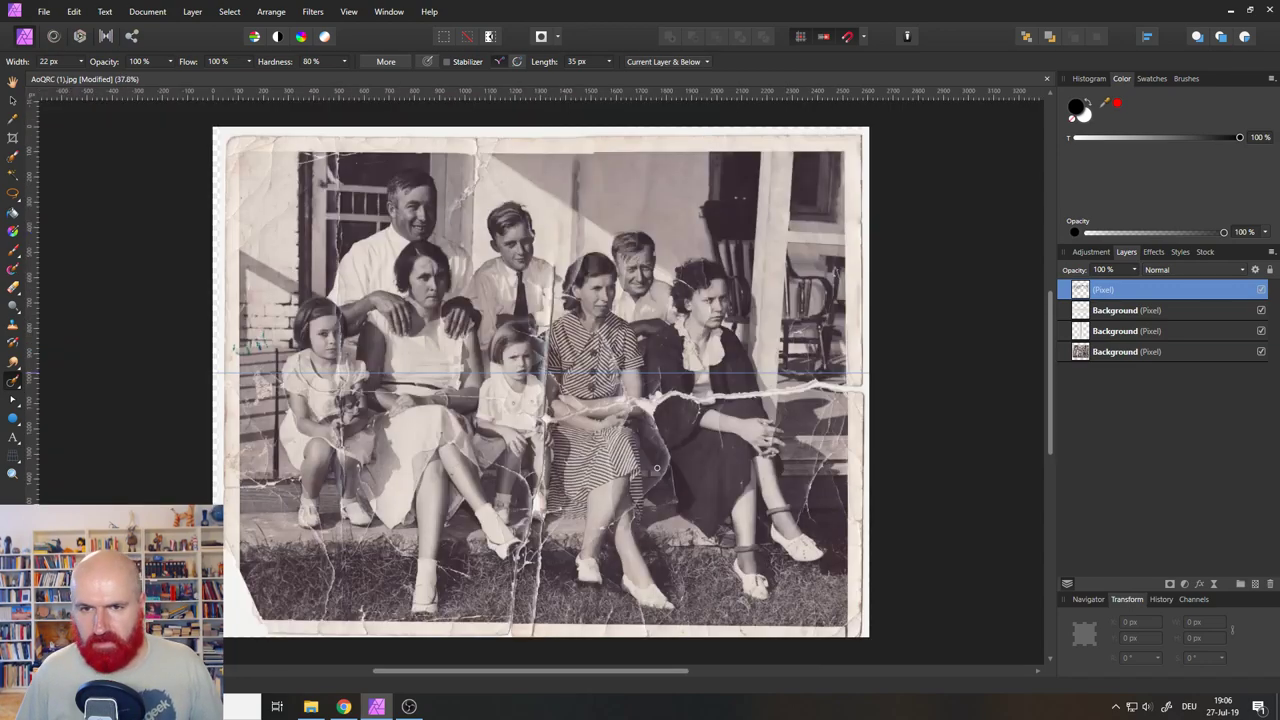
click(1261, 290)
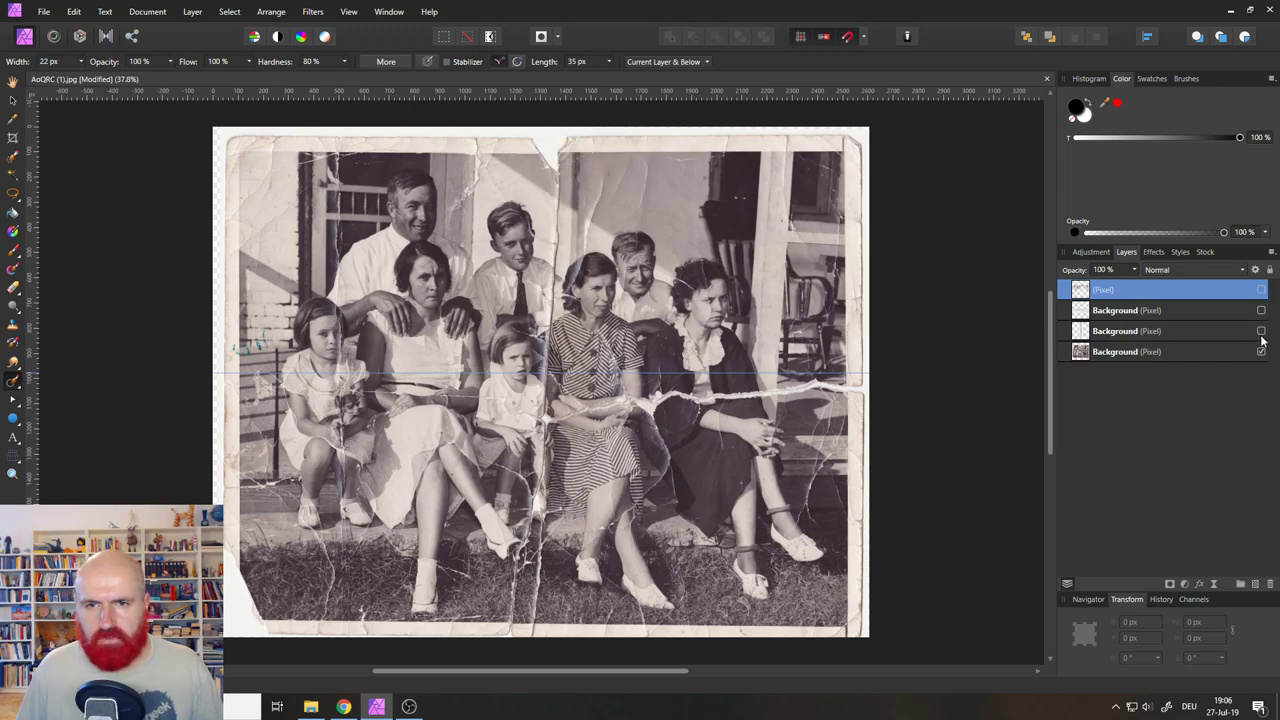
click(1261, 290)
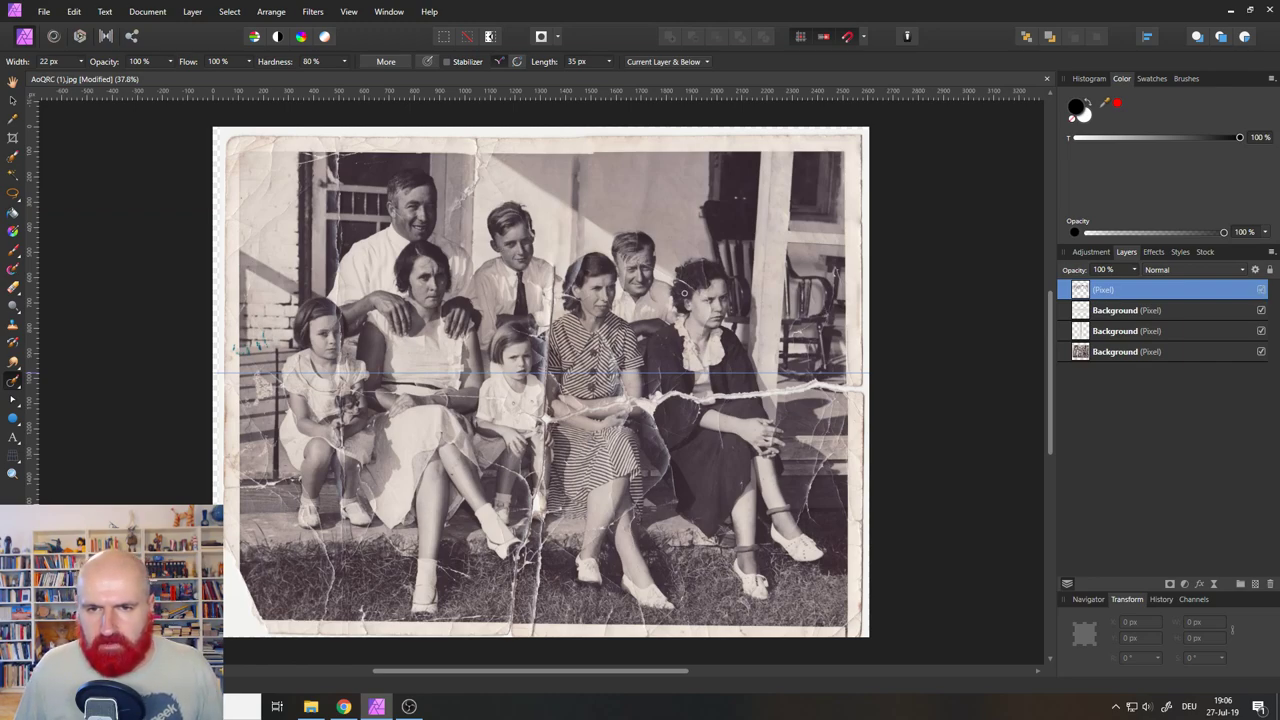
Inpaint the two faint cracks on the wall above the curly-haired woman's head.
scroll(683, 292, up, 8)
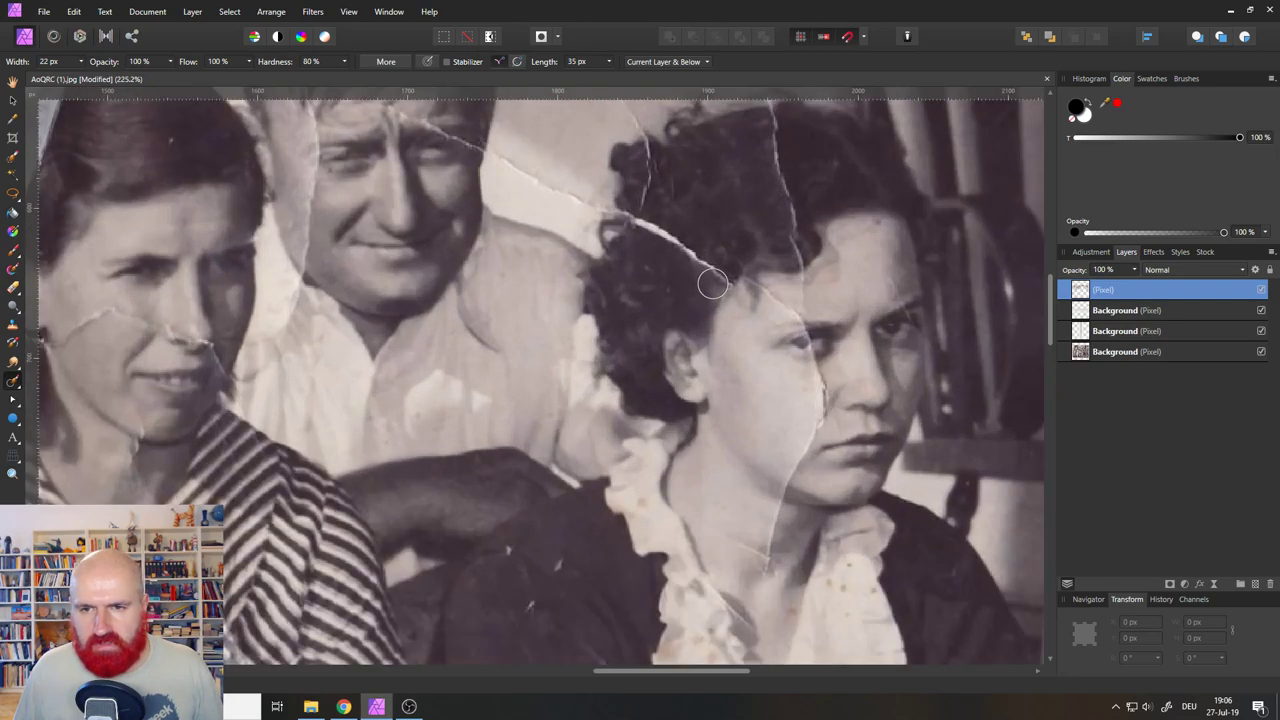
drag(729, 200, 666, 380)
drag(536, 210, 562, 295)
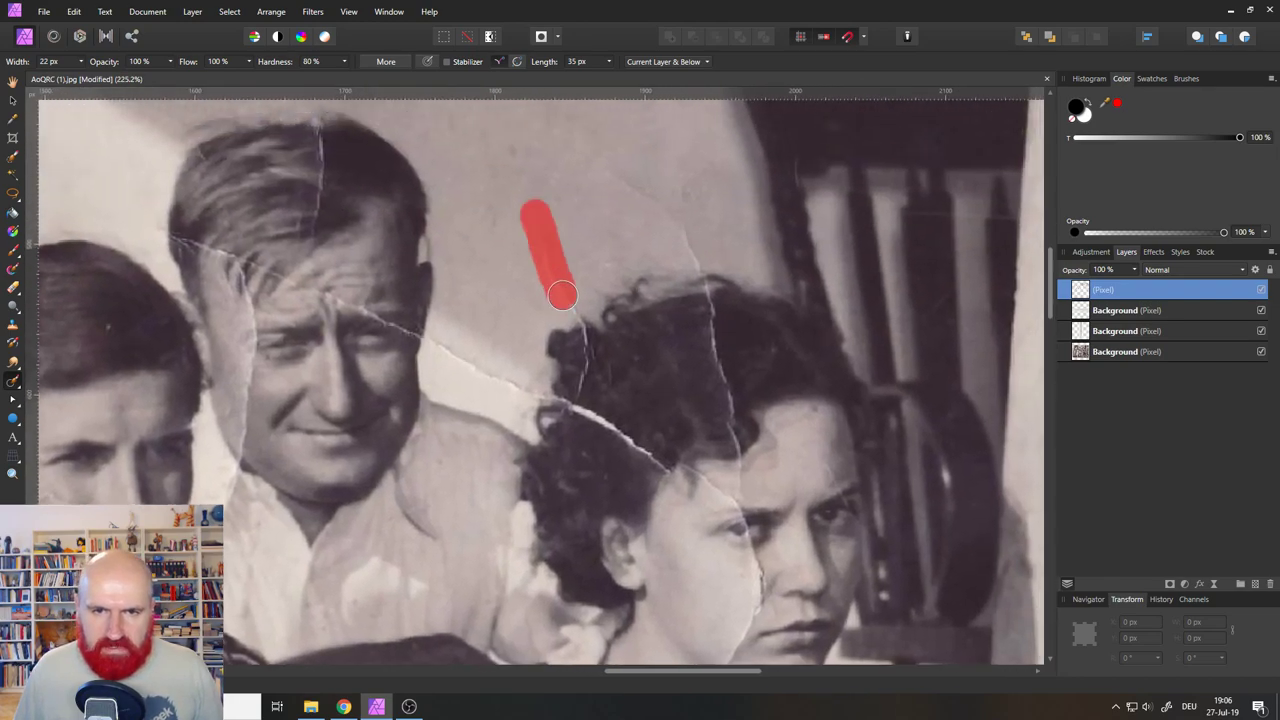
drag(620, 171, 697, 252)
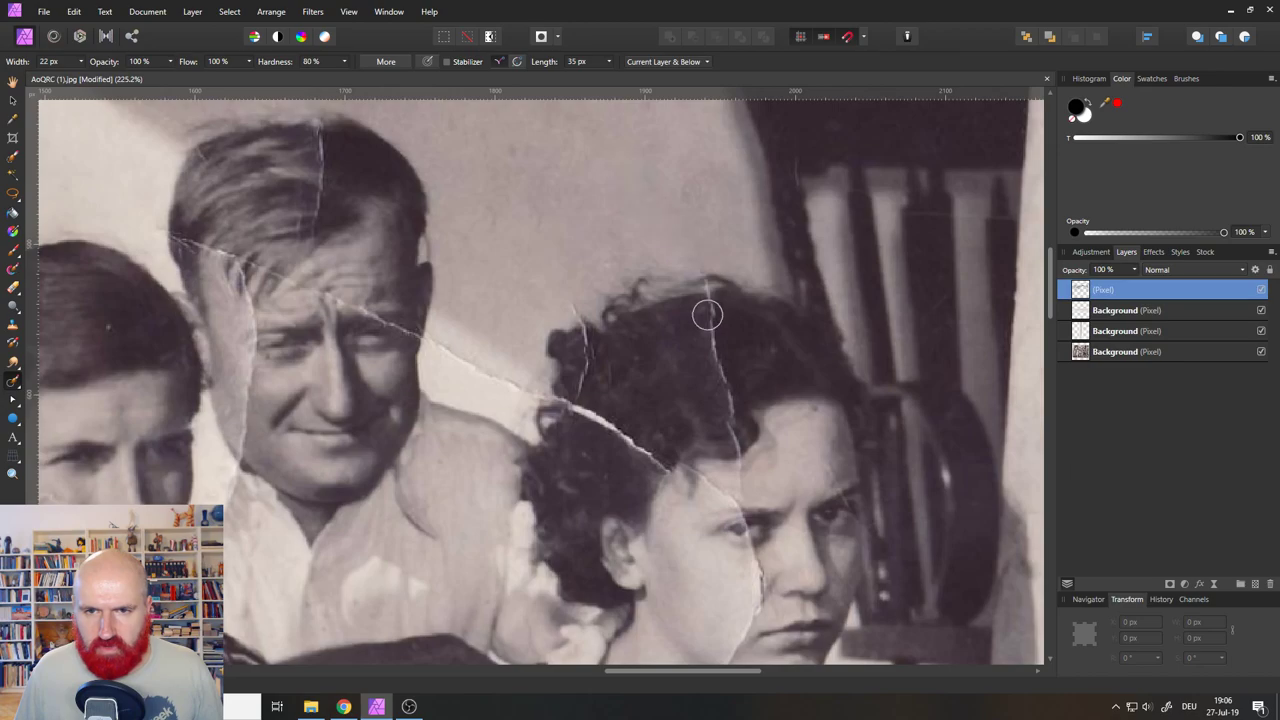
Inpaint the cracks through the woman's curly hair and the diagonal tear running from it across the wall towards the man.
mouse_move(708, 312)
mouse_down()
mouse_move(733, 429)
mouse_move(714, 312)
mouse_up()
mouse_move(596, 398)
mouse_down()
mouse_move(582, 282)
mouse_move(590, 342)
mouse_up()
mouse_move(572, 282)
mouse_down()
mouse_move(580, 345)
mouse_move(558, 305)
mouse_move(646, 297)
mouse_up()
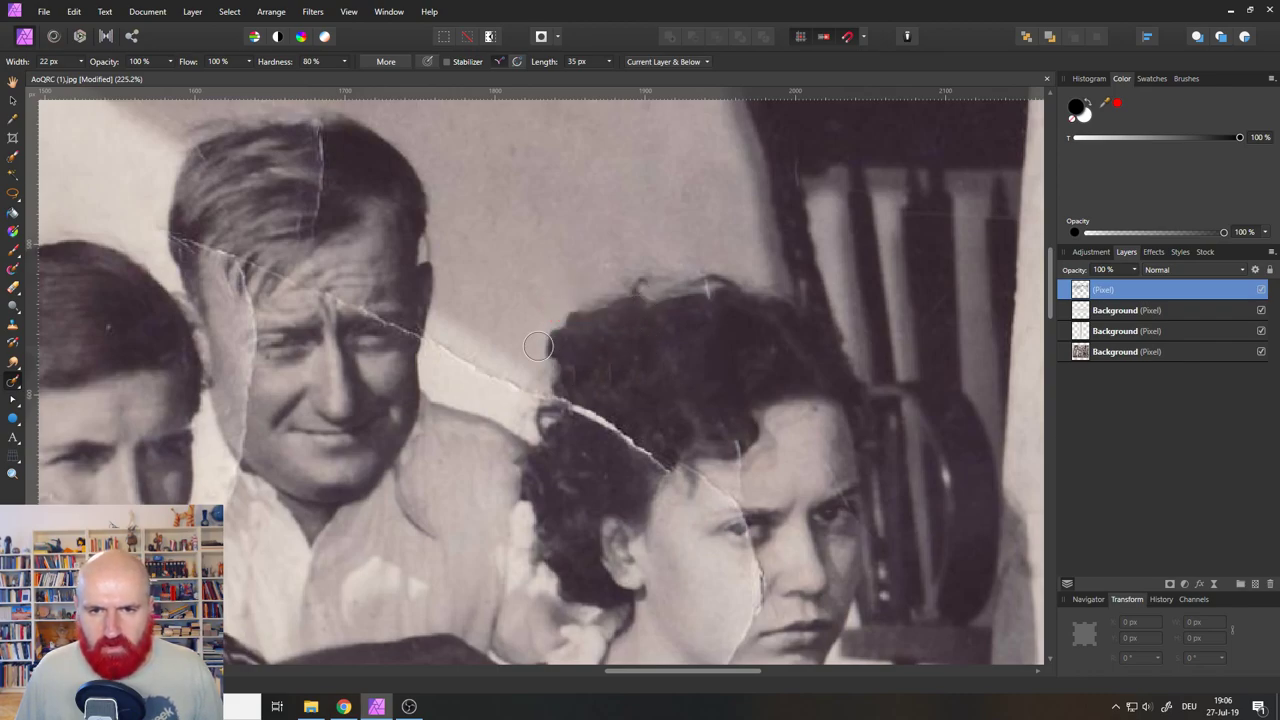
drag(733, 280, 709, 288)
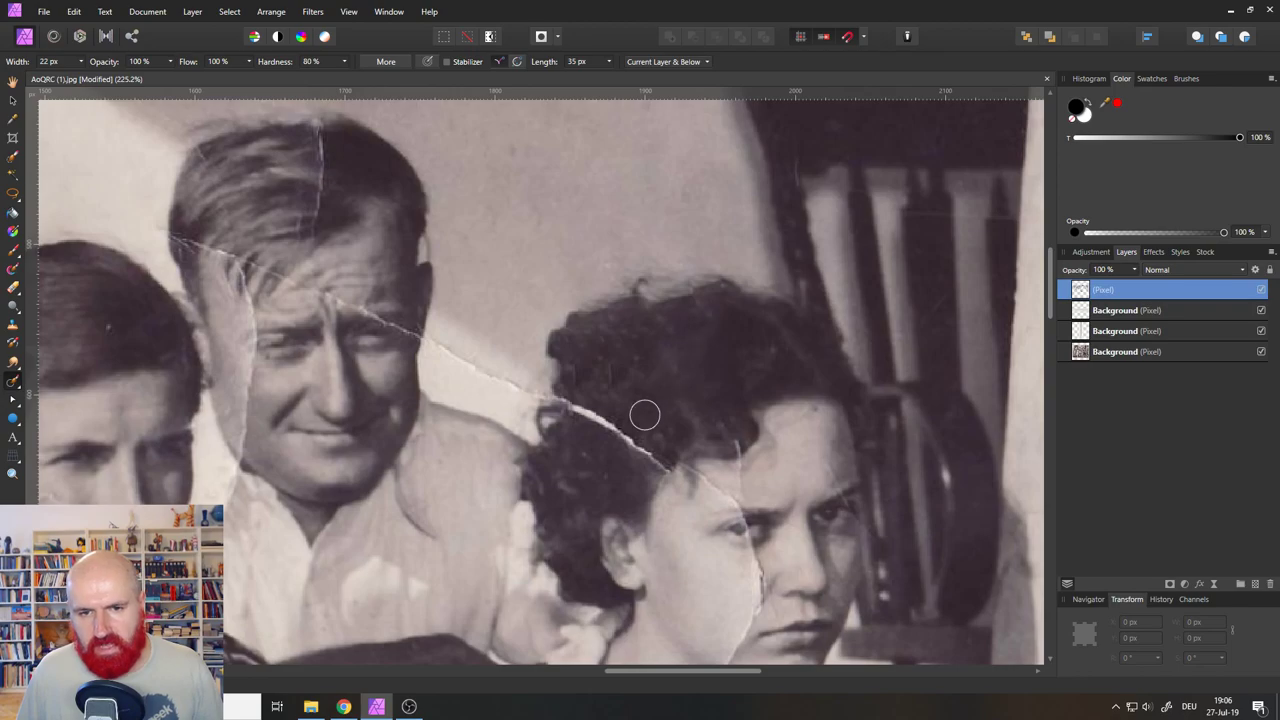
drag(653, 463, 432, 337)
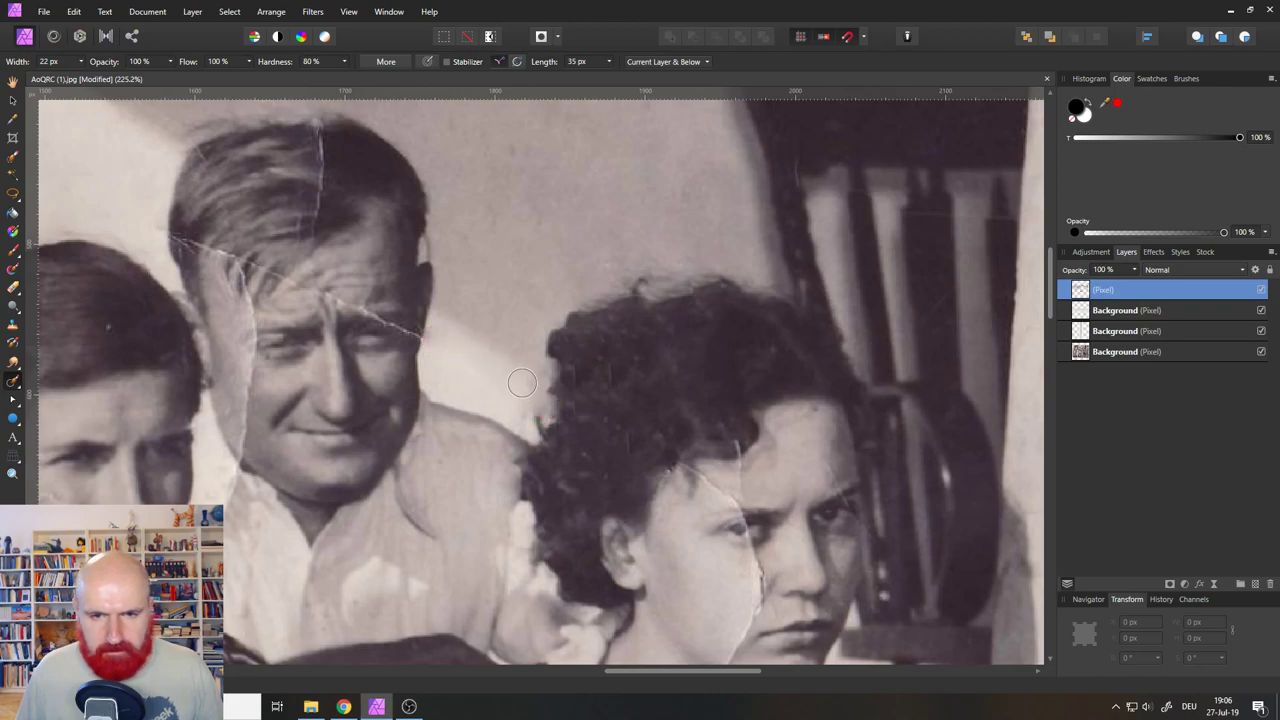
mouse_move(520, 382)
mouse_down()
mouse_move(557, 416)
mouse_move(560, 442)
mouse_up()
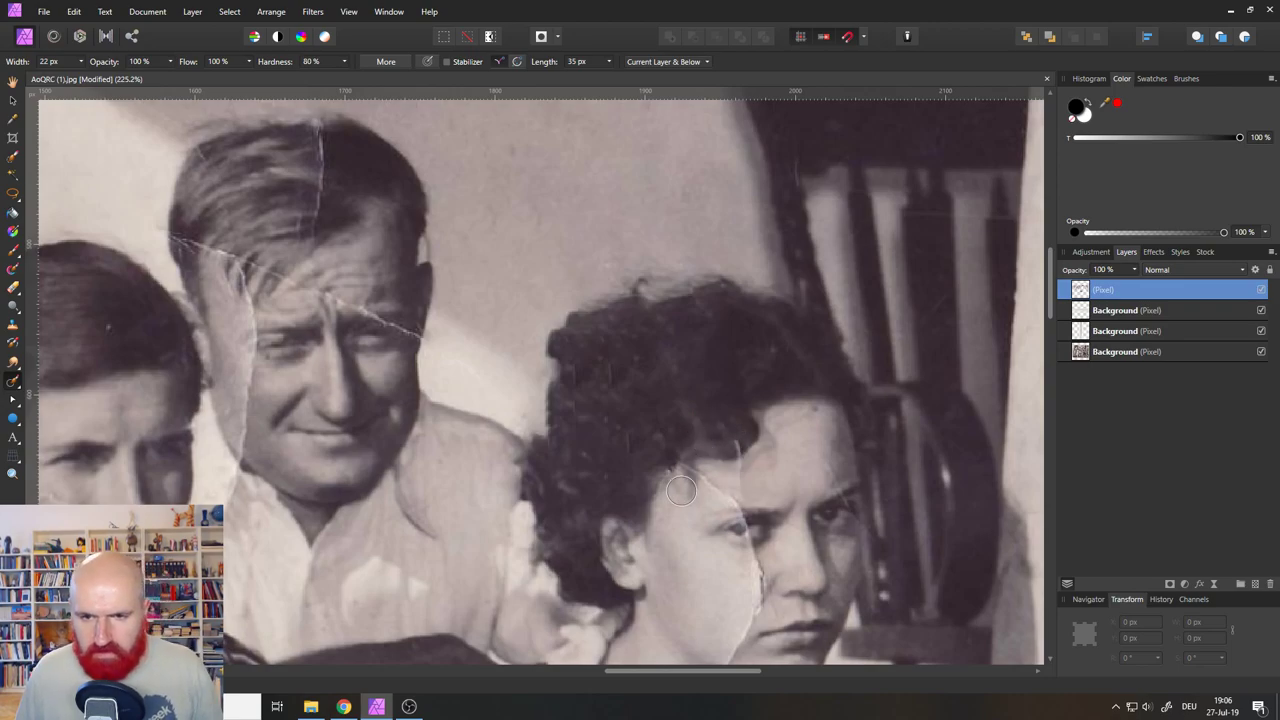
Inpaint the cracks across the curly-haired woman's hairline and forehead with an 8 px brush.
scroll(760, 455, up, 5)
drag(708, 498, 633, 293)
click(80, 61)
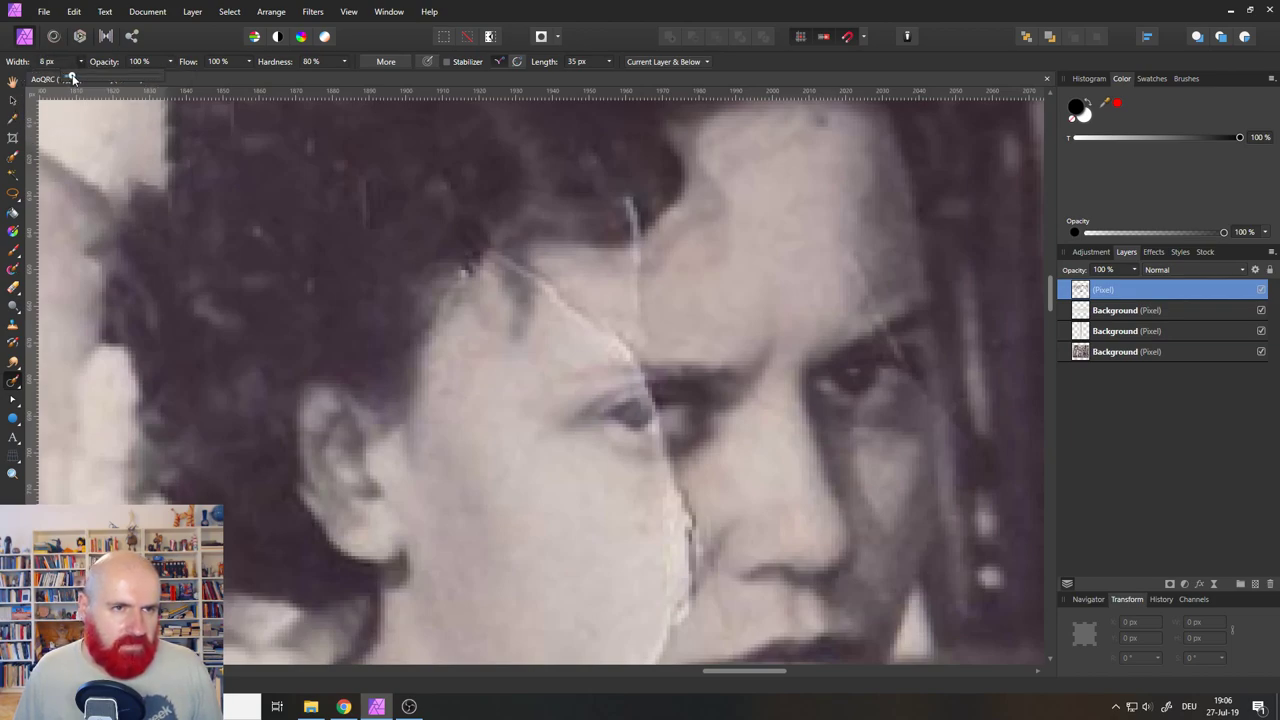
mouse_move(629, 198)
mouse_down()
mouse_move(632, 326)
mouse_move(561, 312)
mouse_move(522, 266)
mouse_up()
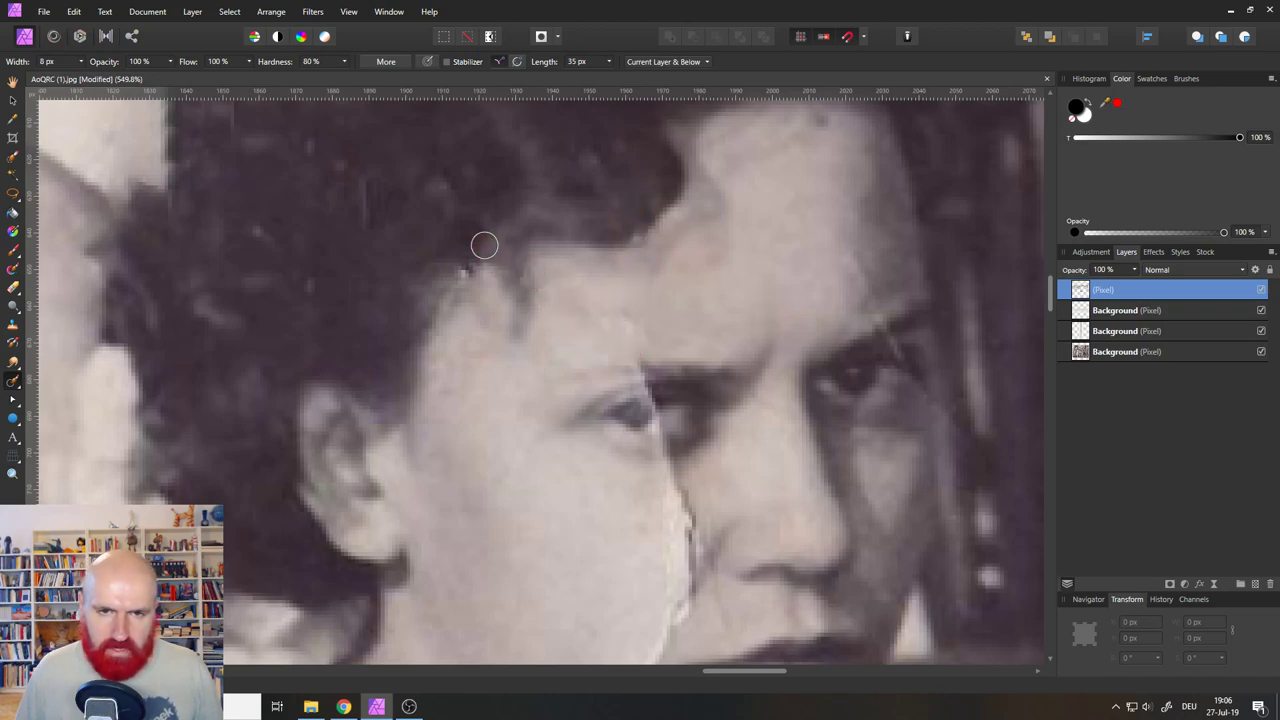
drag(610, 317, 648, 334)
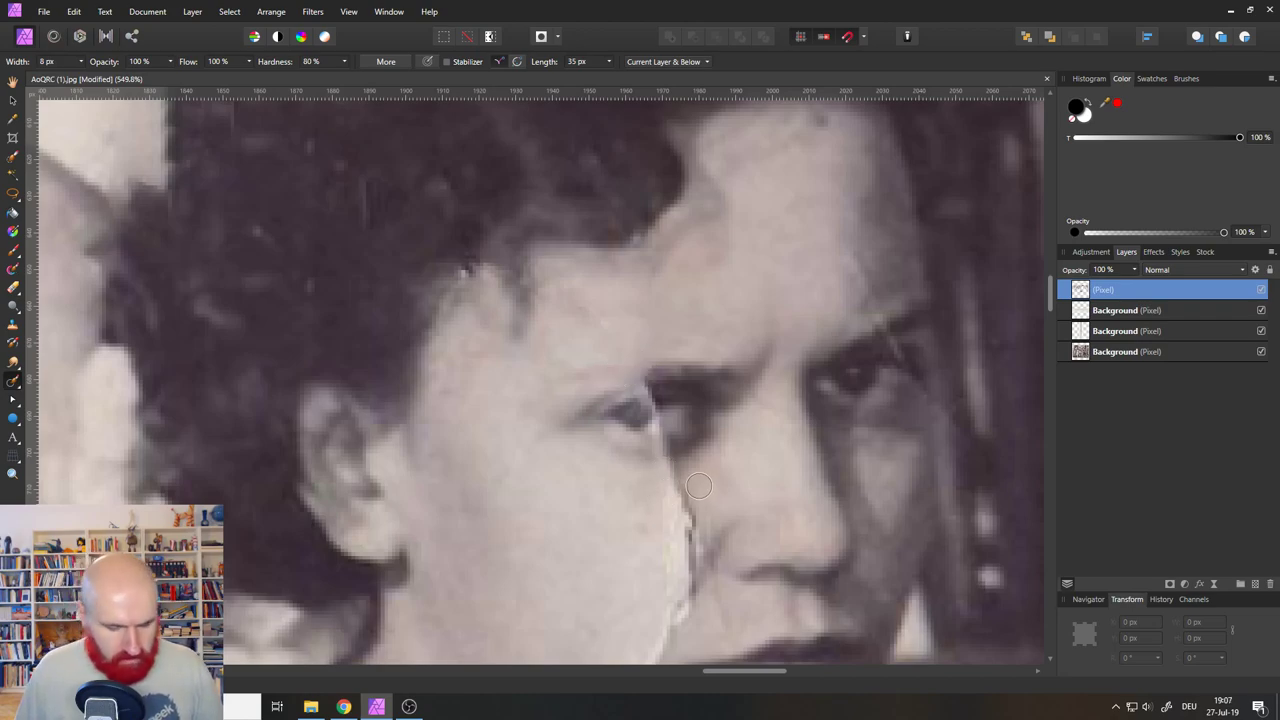
Inpaint the bright tear down the woman's cheek from beside her nose towards her jaw.
mouse_move(672, 480)
mouse_down()
mouse_move(684, 527)
mouse_move(696, 522)
mouse_move(697, 557)
mouse_move(691, 534)
mouse_move(673, 549)
mouse_move(684, 602)
mouse_up()
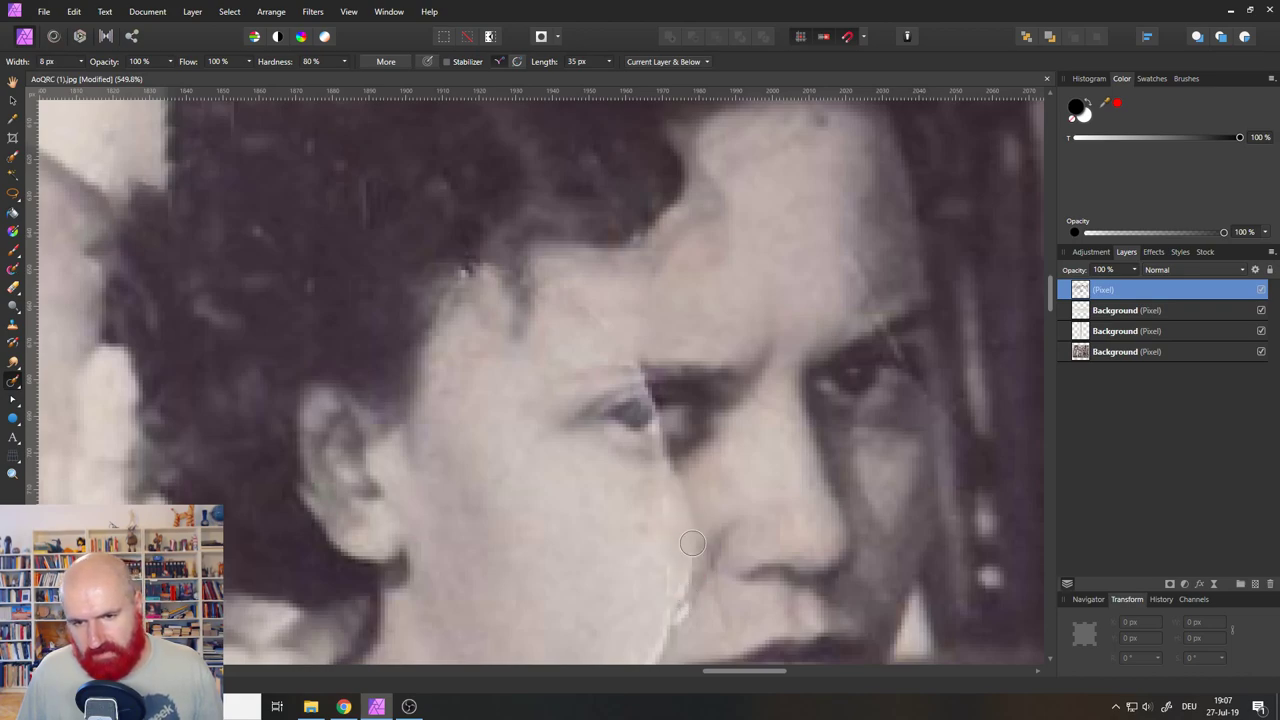
mouse_move(692, 530)
mouse_down()
mouse_move(683, 617)
mouse_move(681, 376)
mouse_up()
drag(665, 330, 671, 426)
mouse_move(678, 375)
mouse_down()
mouse_move(637, 478)
mouse_move(651, 456)
mouse_up()
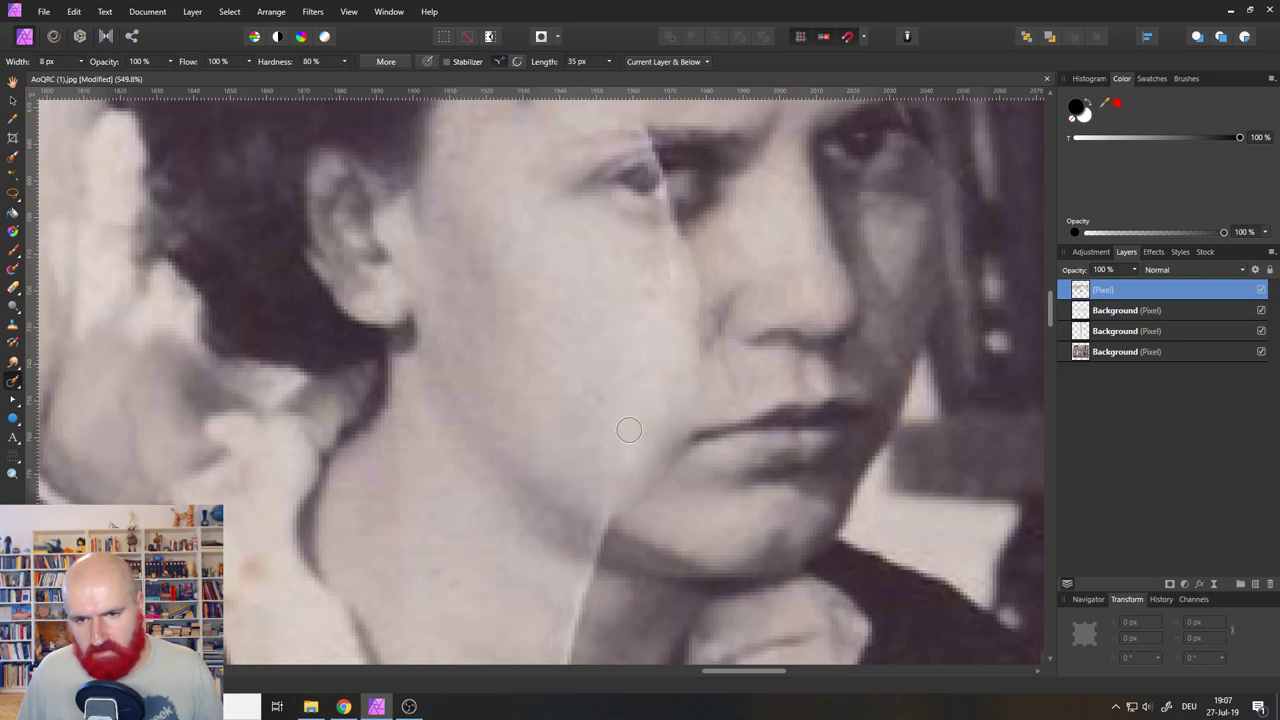
Inpaint the crack at the woman's jawline and the branching creases down her neck.
drag(628, 523, 621, 541)
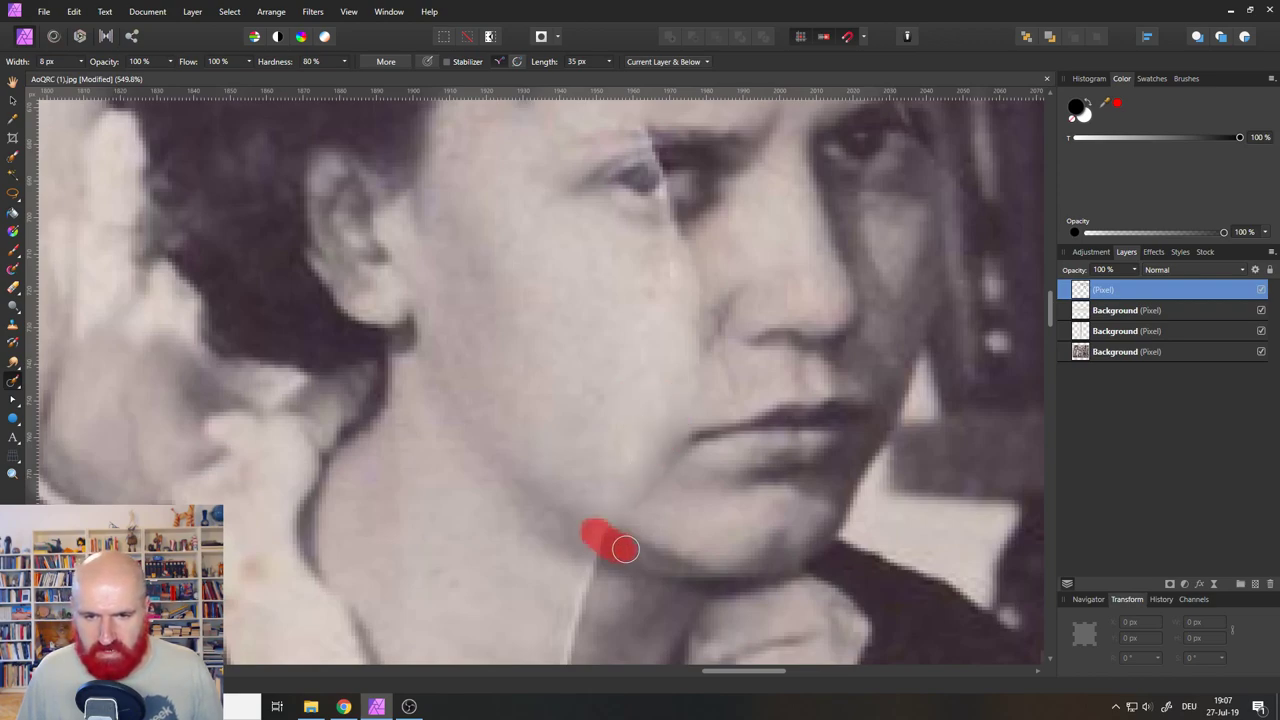
scroll(563, 571, down, 5)
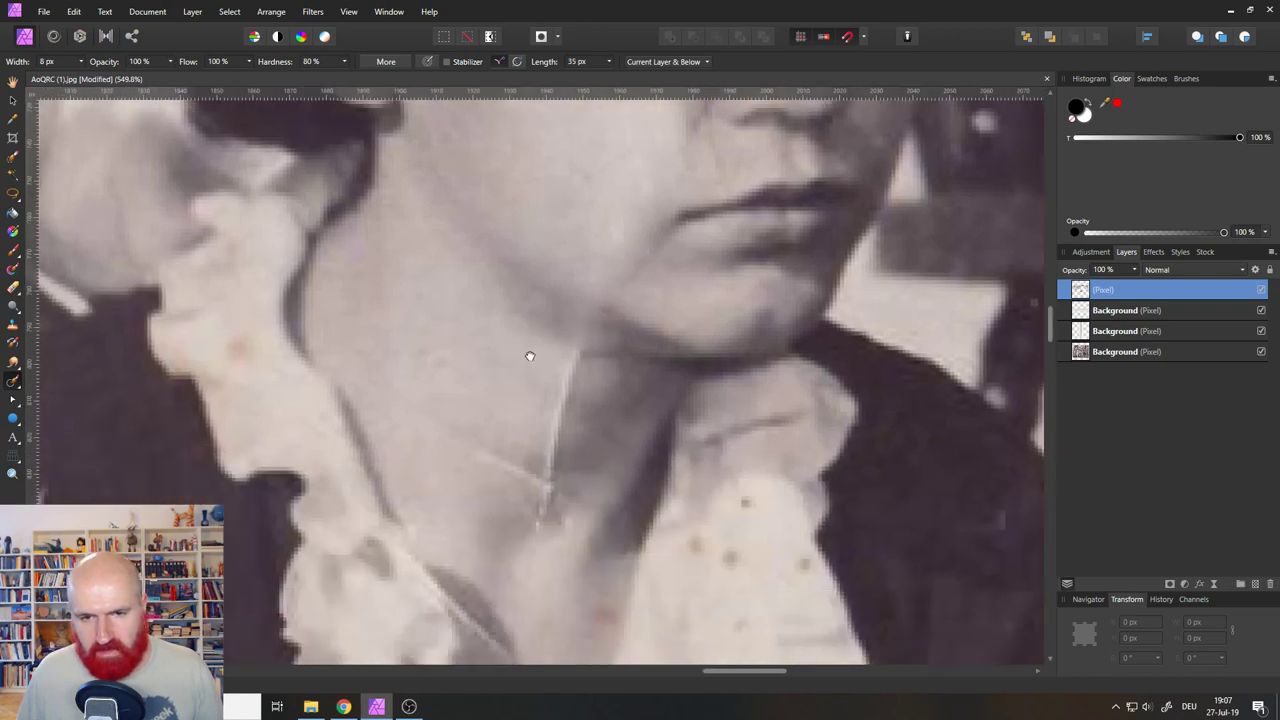
mouse_move(585, 338)
mouse_down()
mouse_move(561, 430)
mouse_move(484, 434)
mouse_up()
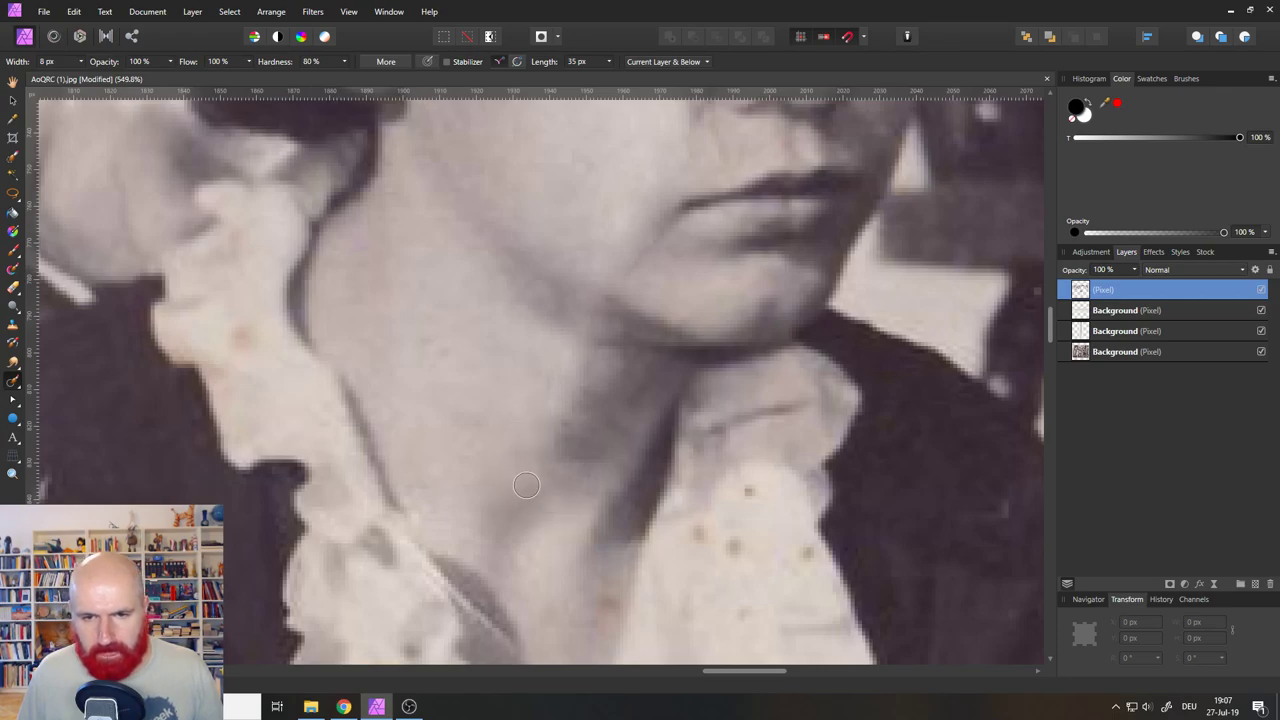
Inpaint the leftover crack on the woman's cheek below her eye and the short crease above her other eyebrow.
drag(594, 380, 415, 588)
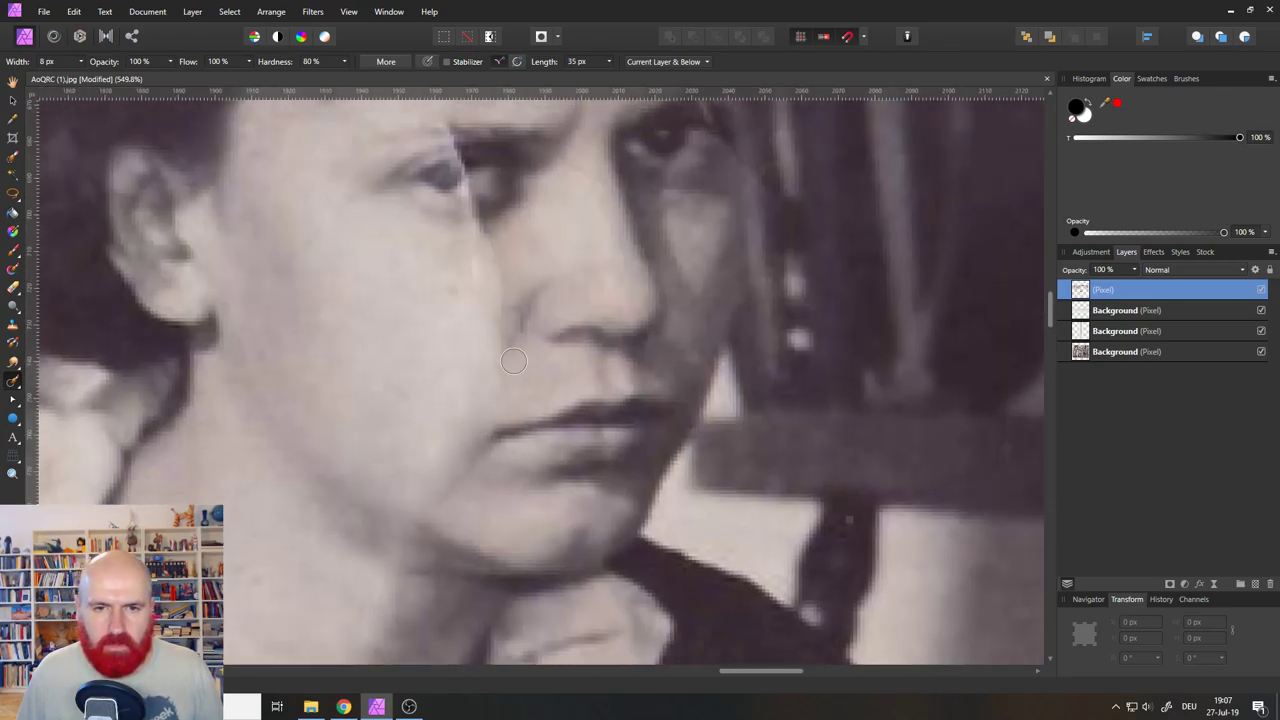
mouse_move(505, 295)
mouse_down()
mouse_move(490, 245)
mouse_move(472, 256)
mouse_up()
scroll(486, 306, up, 4)
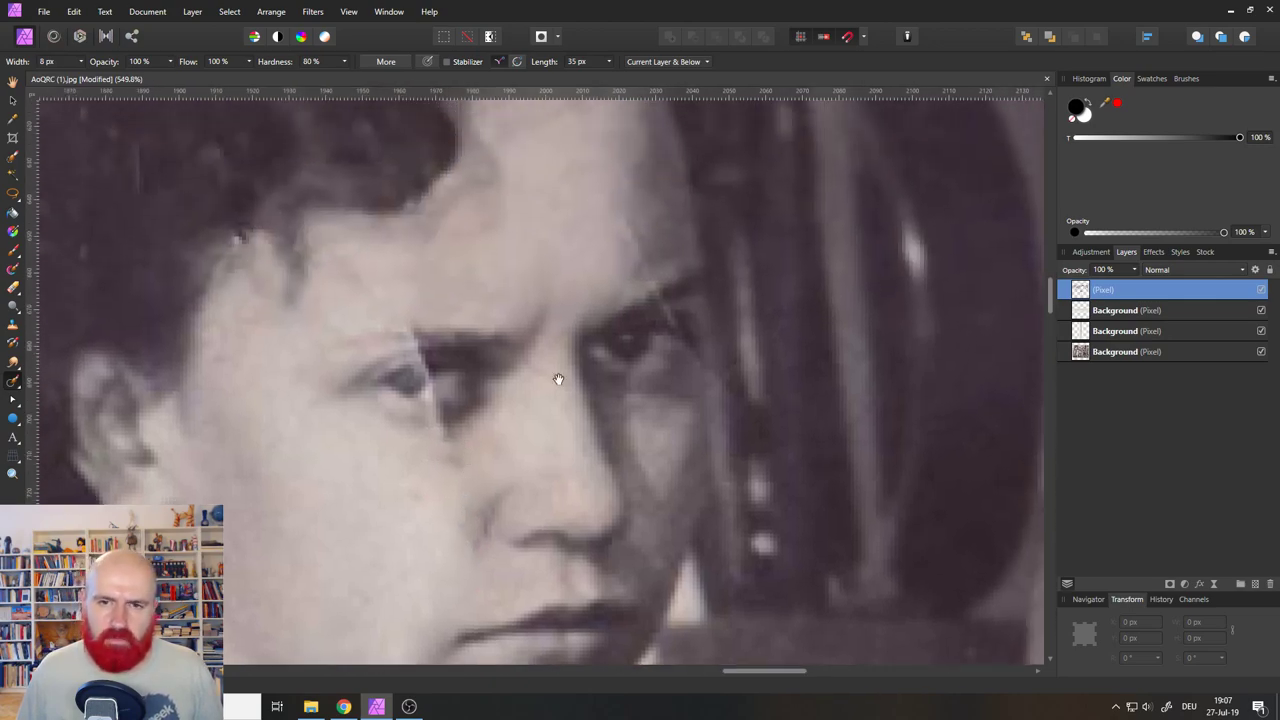
drag(649, 231, 636, 262)
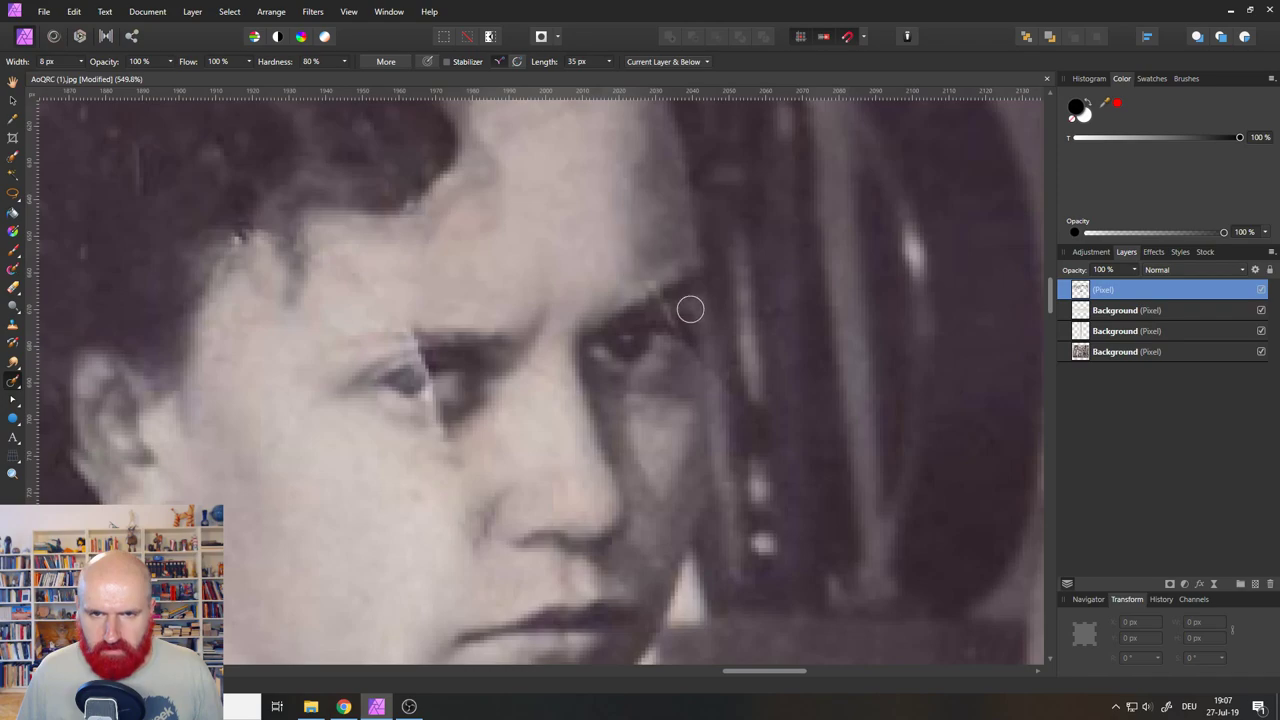
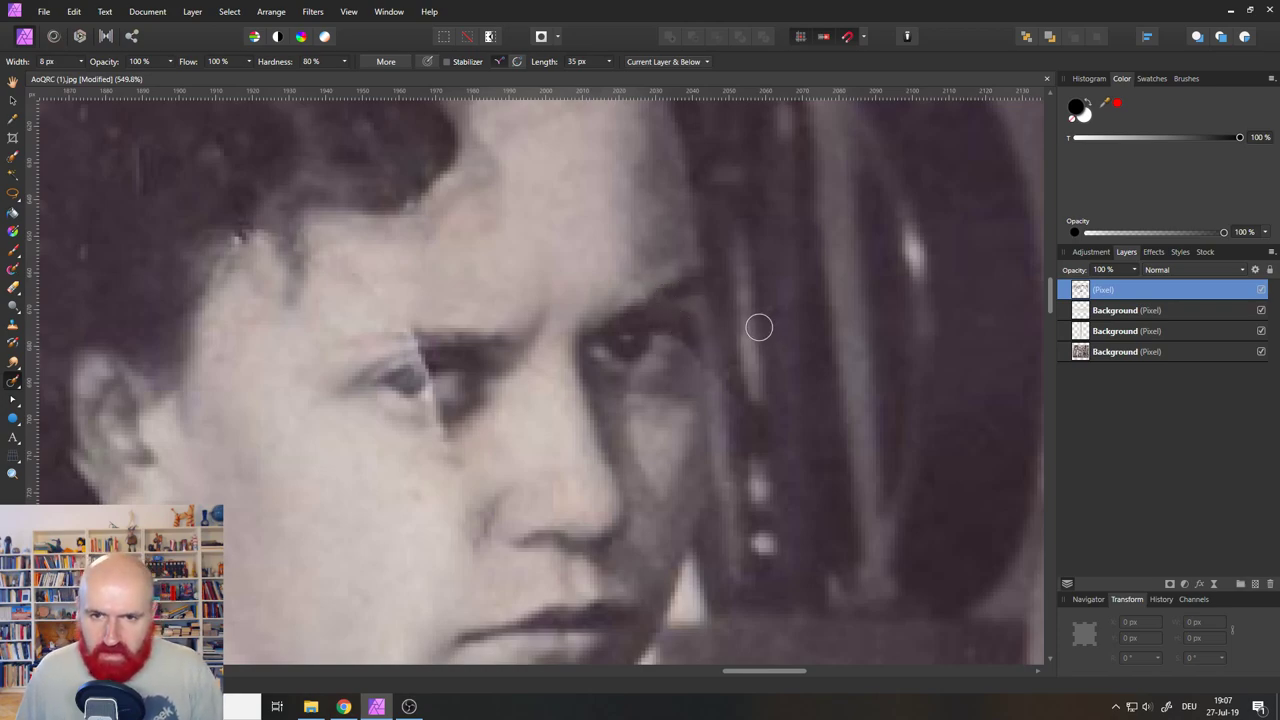
Retouch the area at the outer corner of the woman's shadowed eye with the 8 px Inpainting Brush.
scroll(783, 433, down, 5)
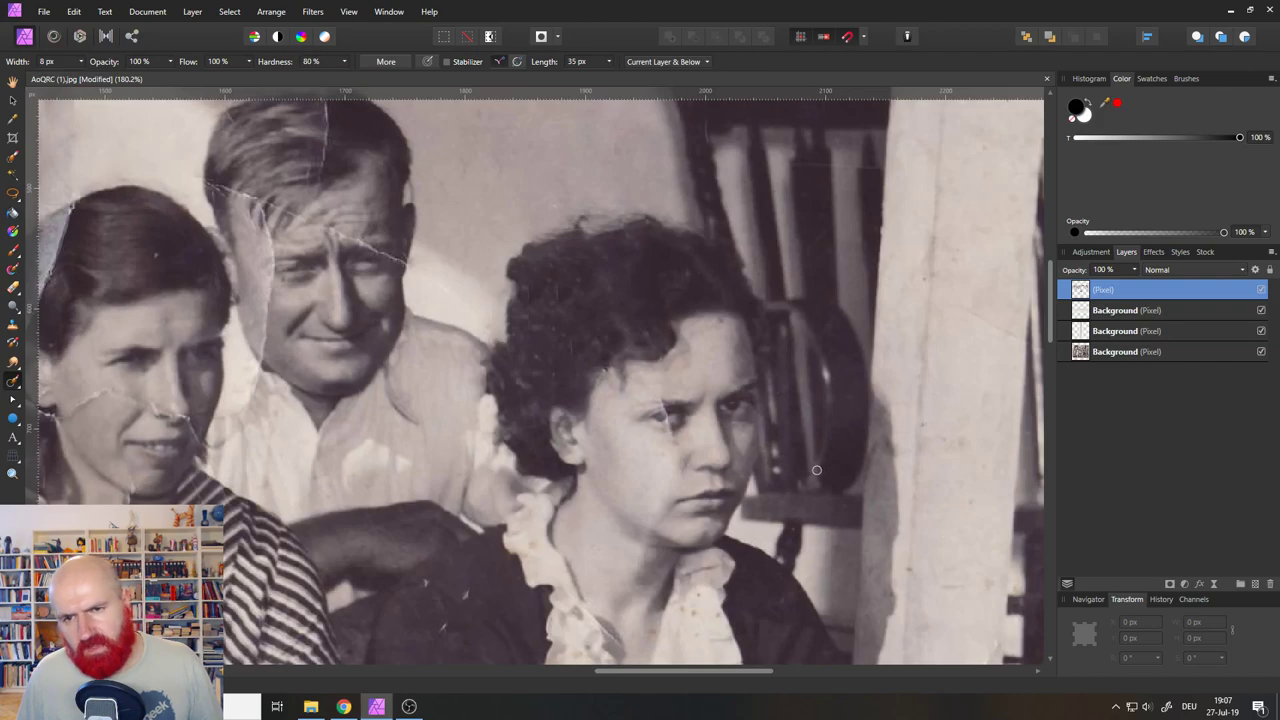
scroll(766, 421, up, 6)
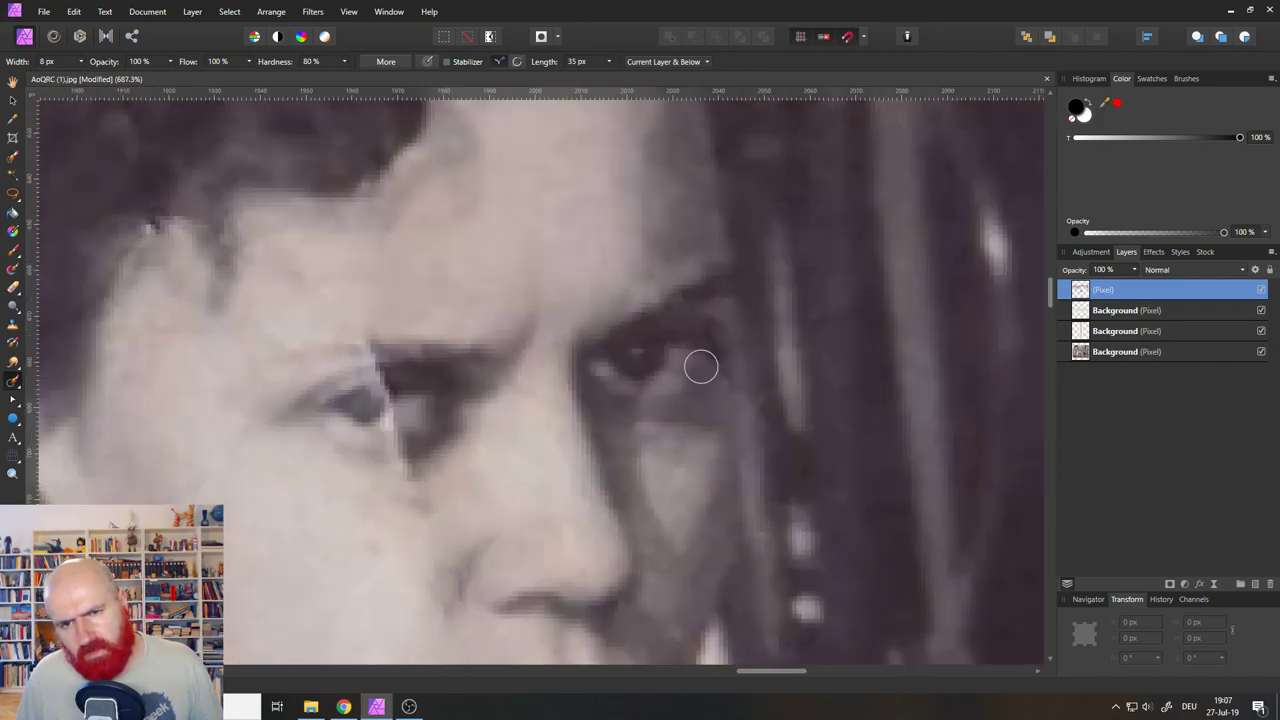
drag(700, 363, 729, 386)
scroll(764, 420, down, 6)
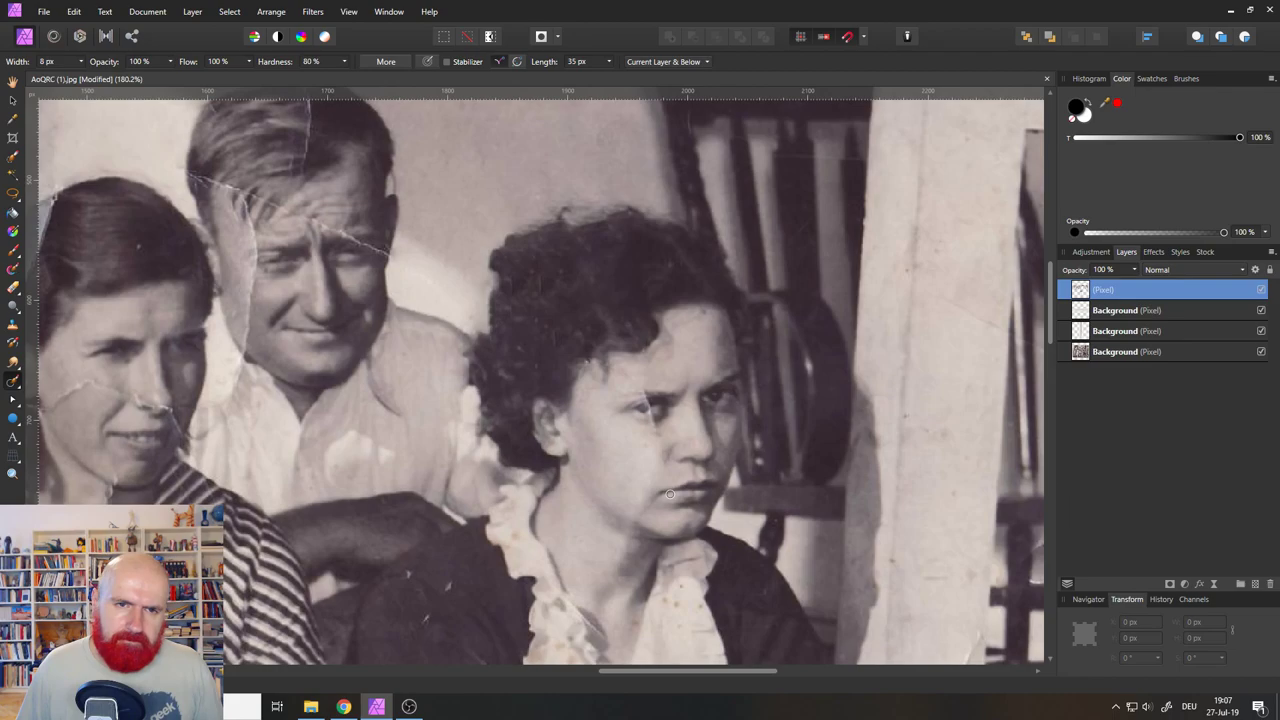
Set the Inpainting Brush width to 3 px and try to inpaint the upper part of the crack across the curly-haired woman's eye.
scroll(659, 403, up, 8)
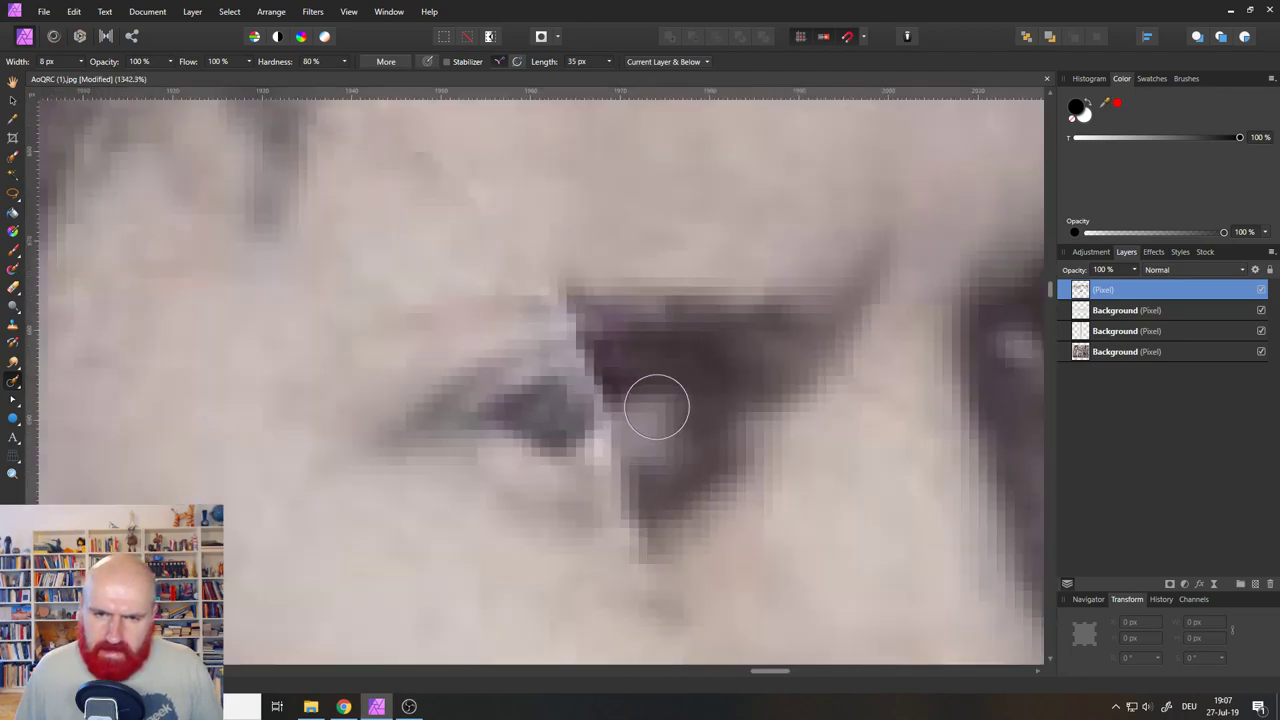
scroll(656, 407, down, 6)
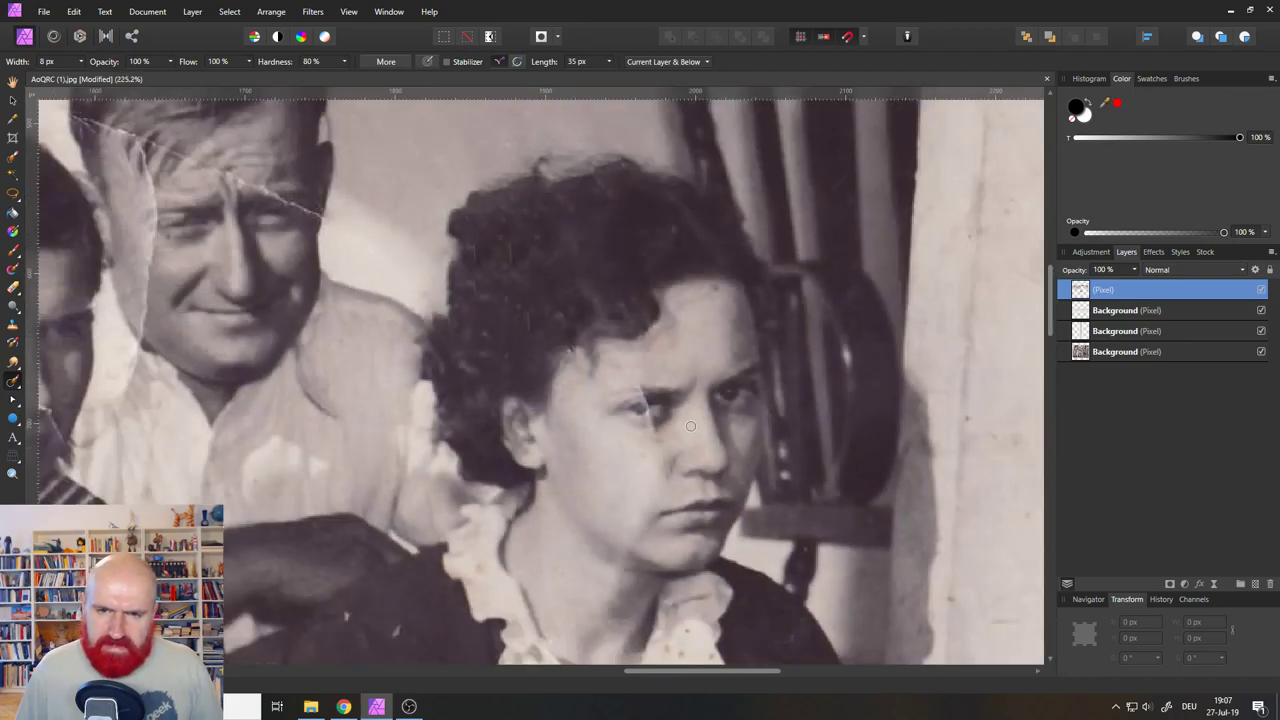
scroll(634, 428, up, 3)
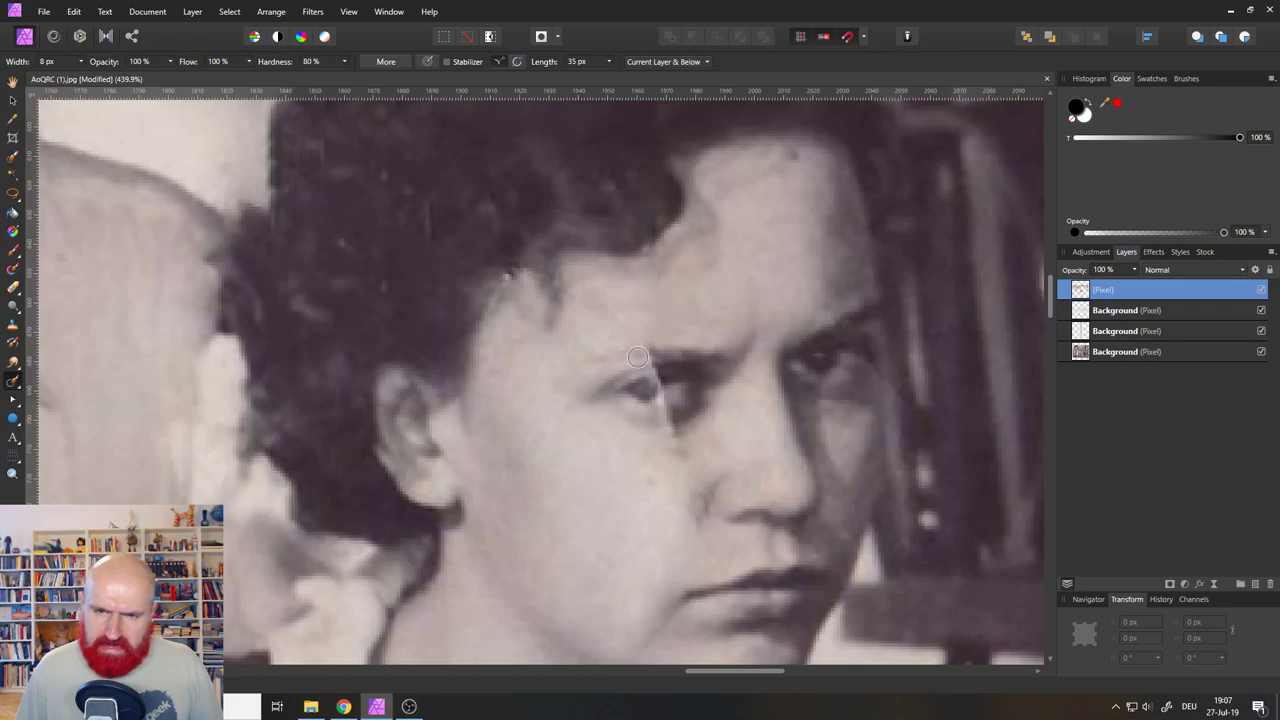
scroll(637, 357, up, 4)
scroll(684, 479, down, 1)
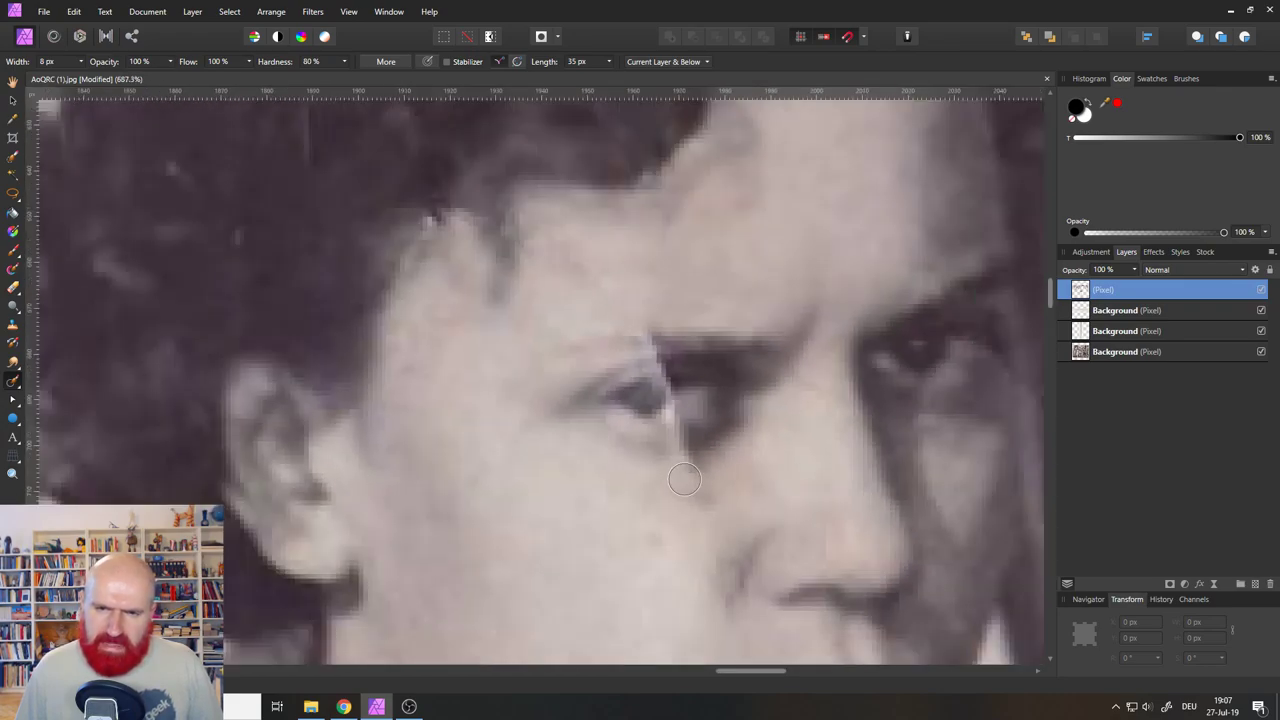
scroll(684, 479, down, 1)
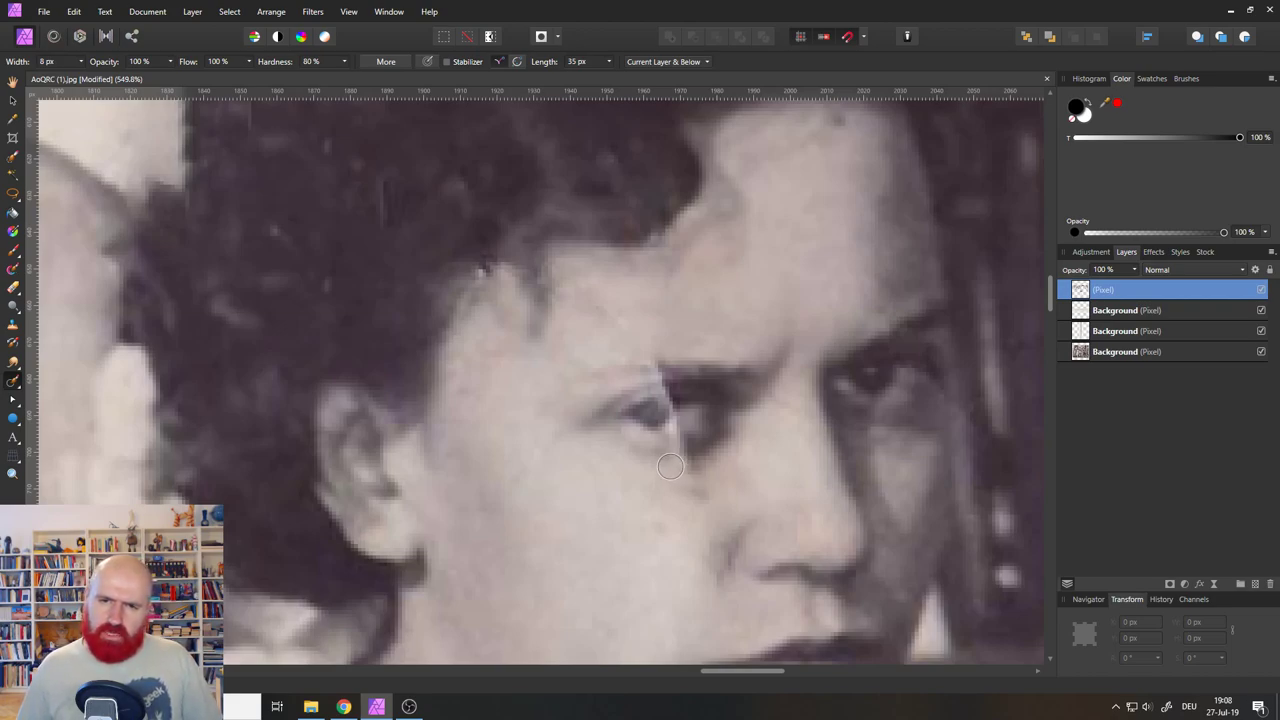
click(82, 62)
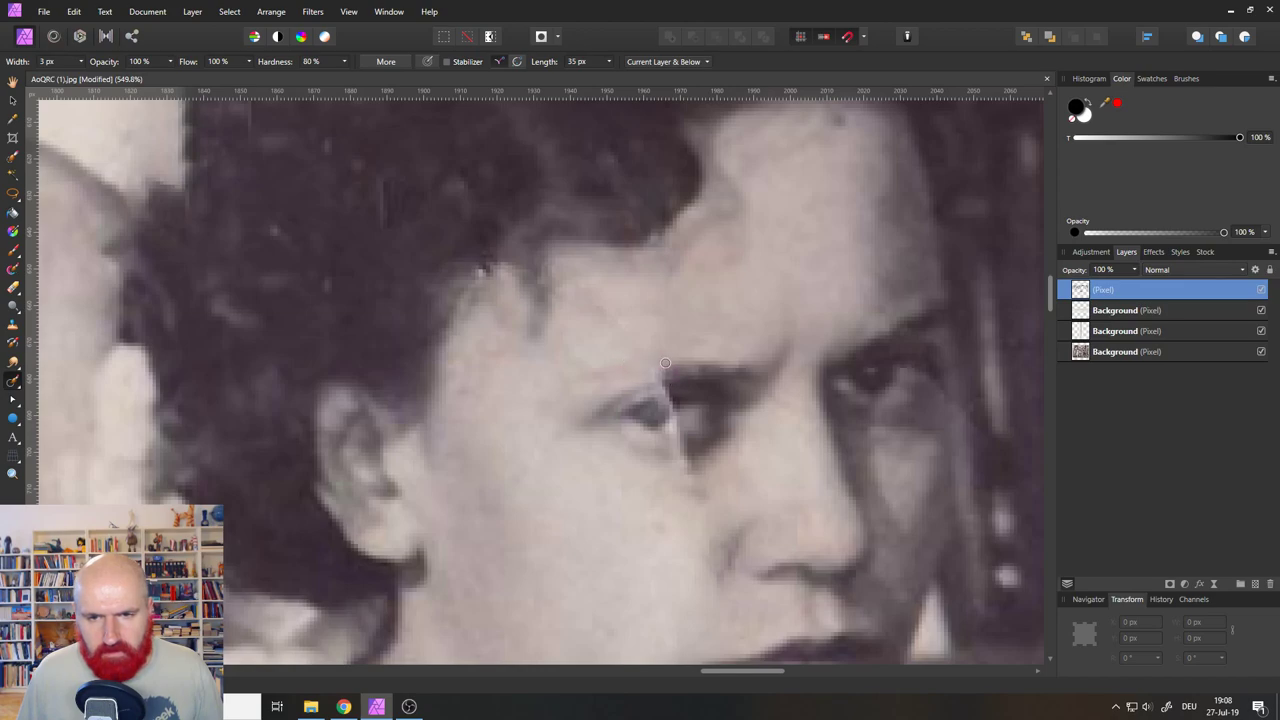
drag(667, 378, 601, 381)
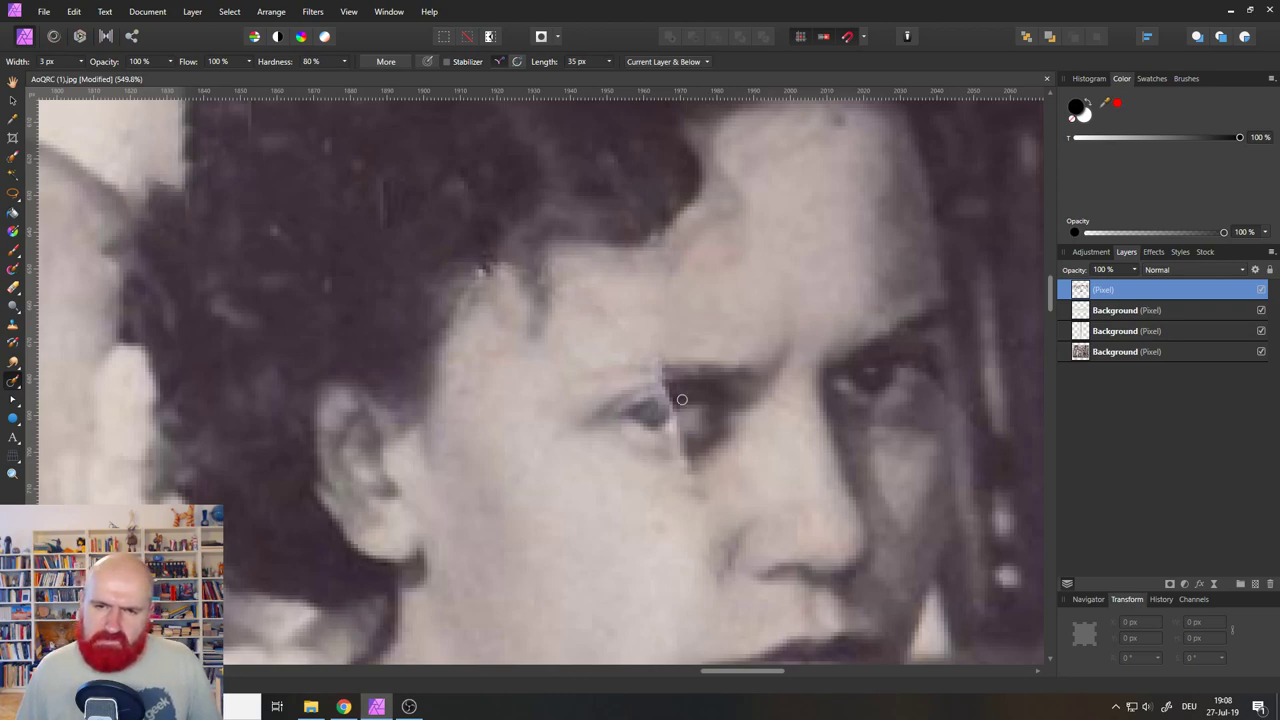
Add a new pixel layer above the retouching layer and set the Paint Brush width to 4 px for painting the cracked eye.
scroll(681, 400, up, 5)
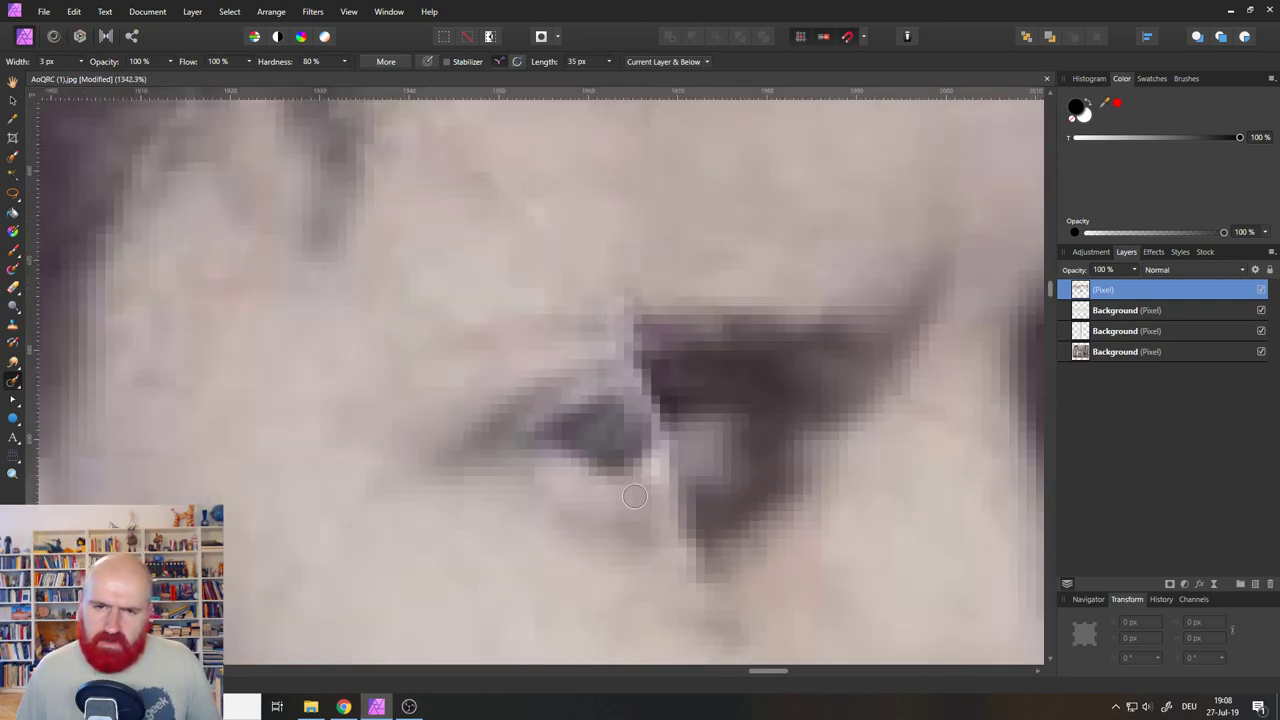
click(17, 262)
click(22, 258)
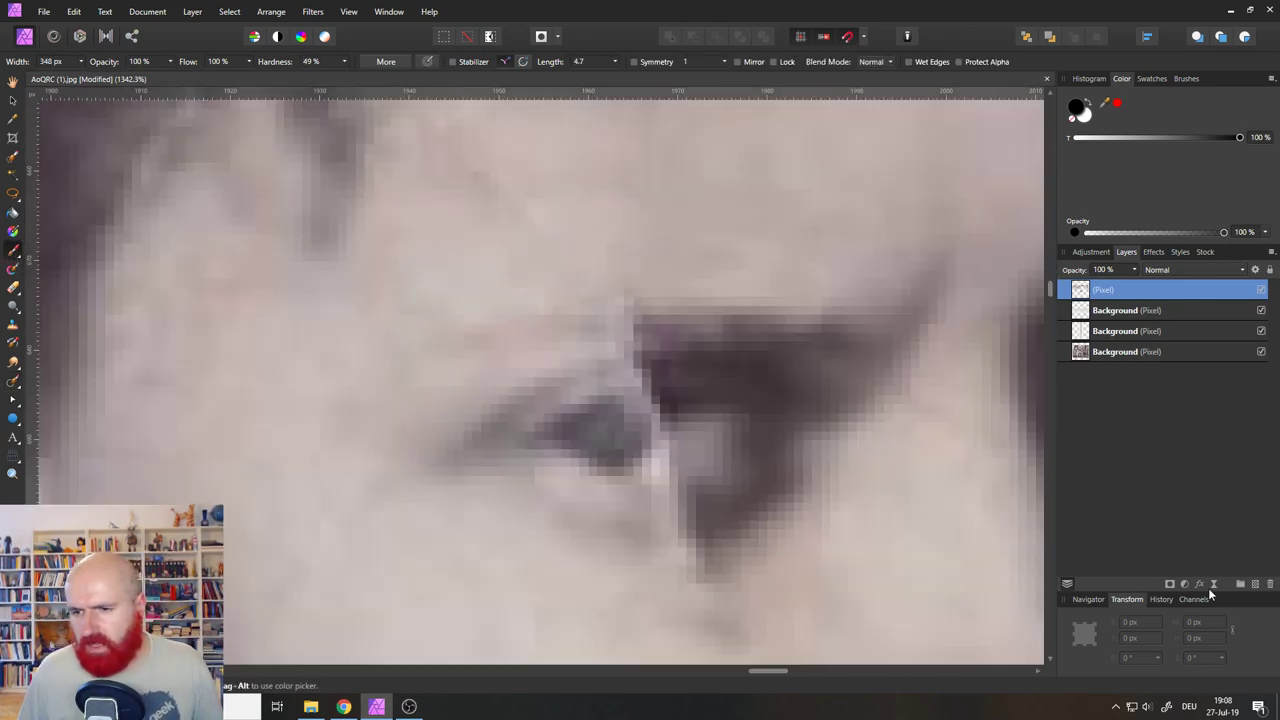
click(1255, 585)
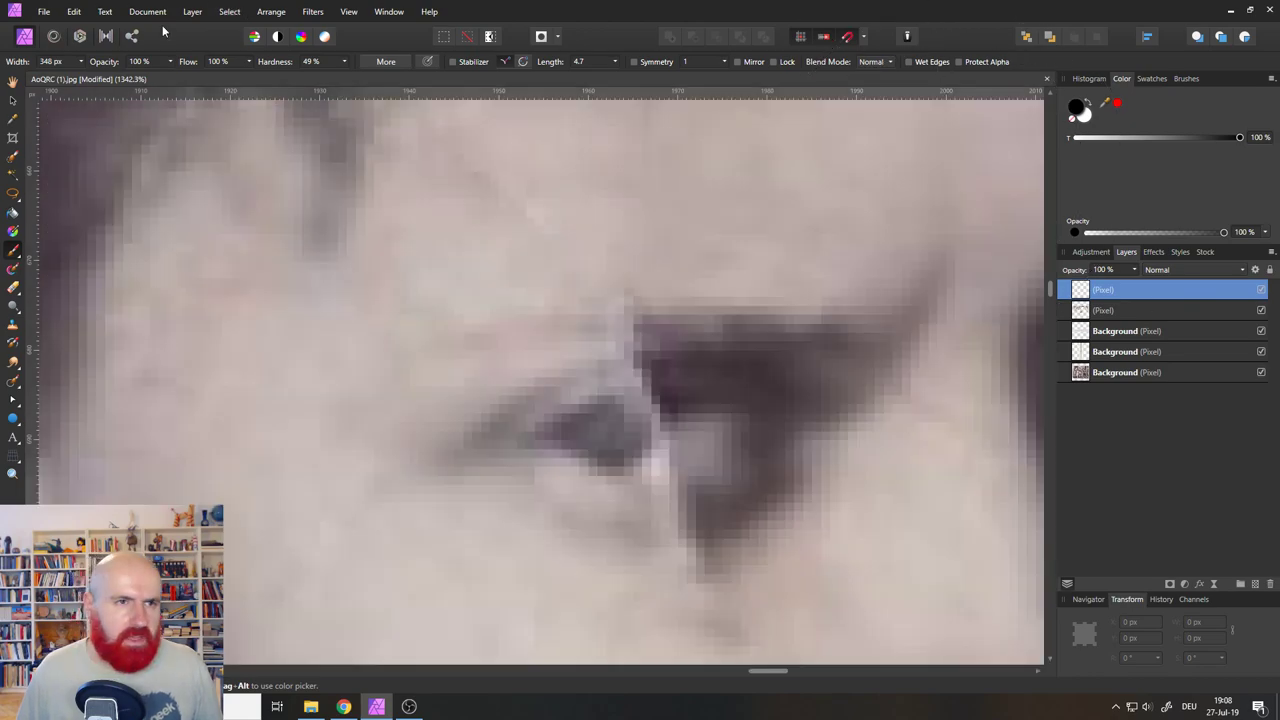
click(76, 64)
drag(30, 78, 22, 78)
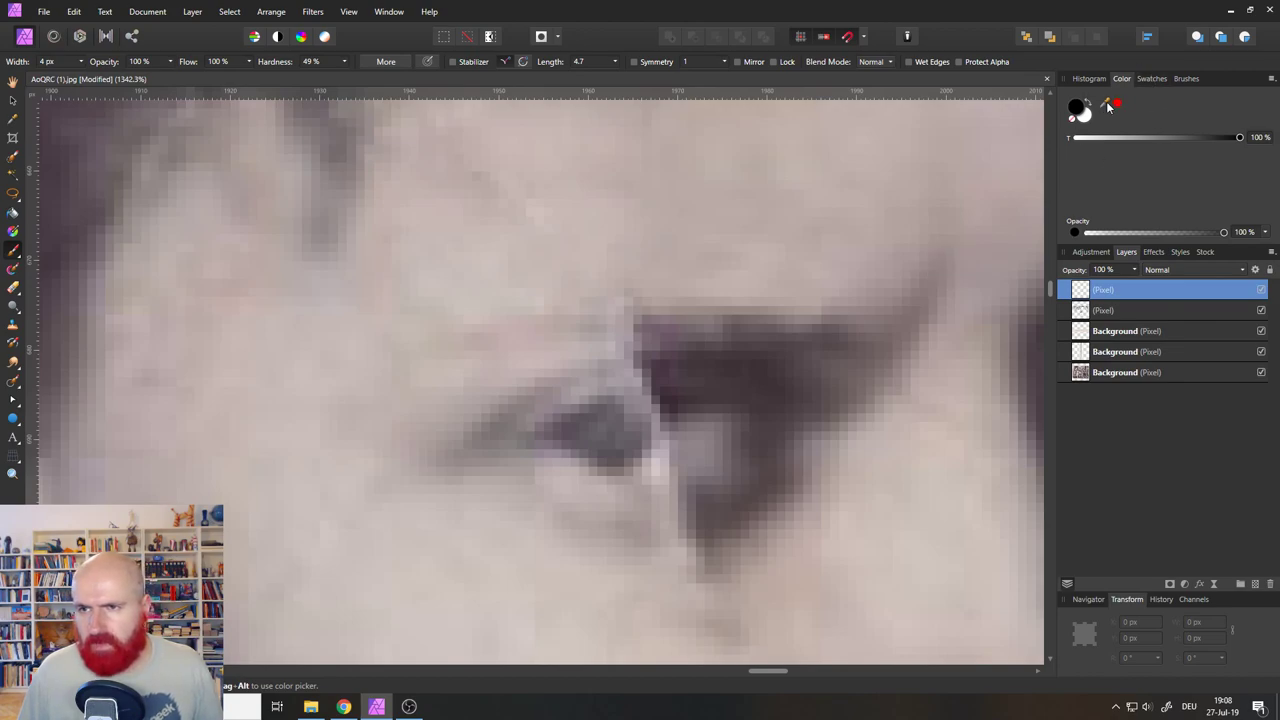
Try to paint the missing part of the iris with a sampled dark grey and undo the strokes.
click(596, 424)
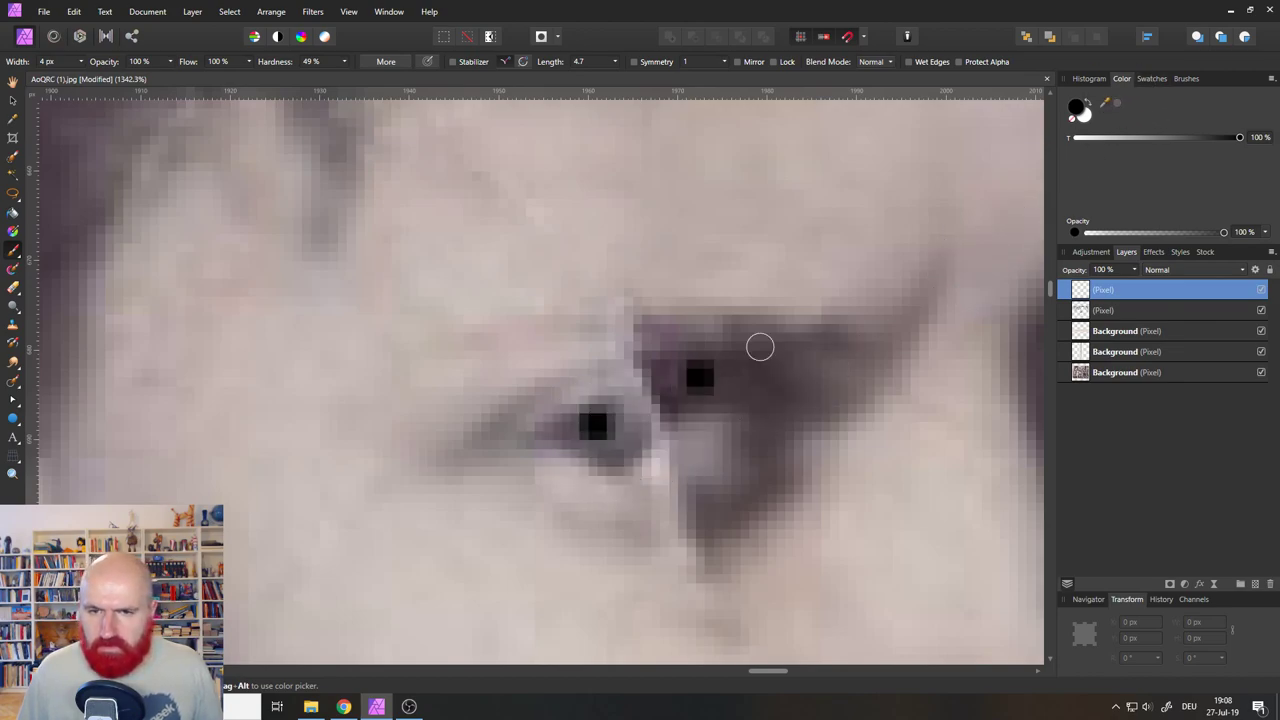
key(ctrl+z)
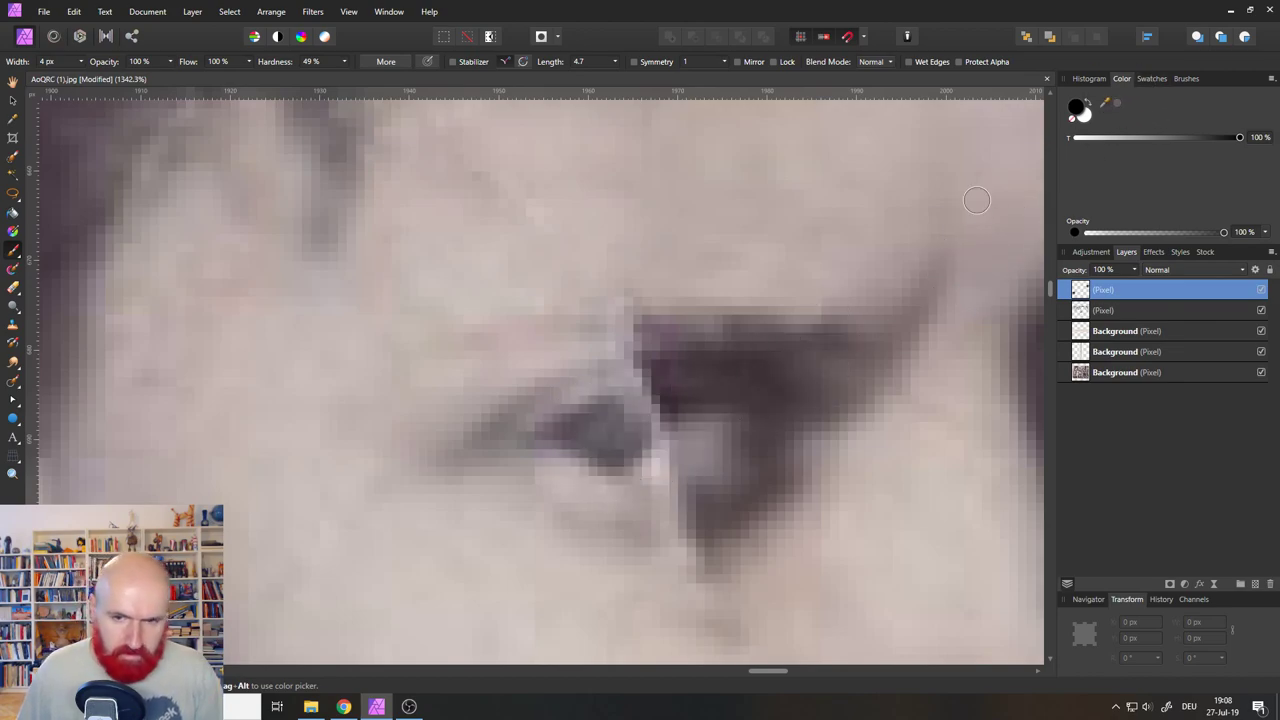
click(1118, 103)
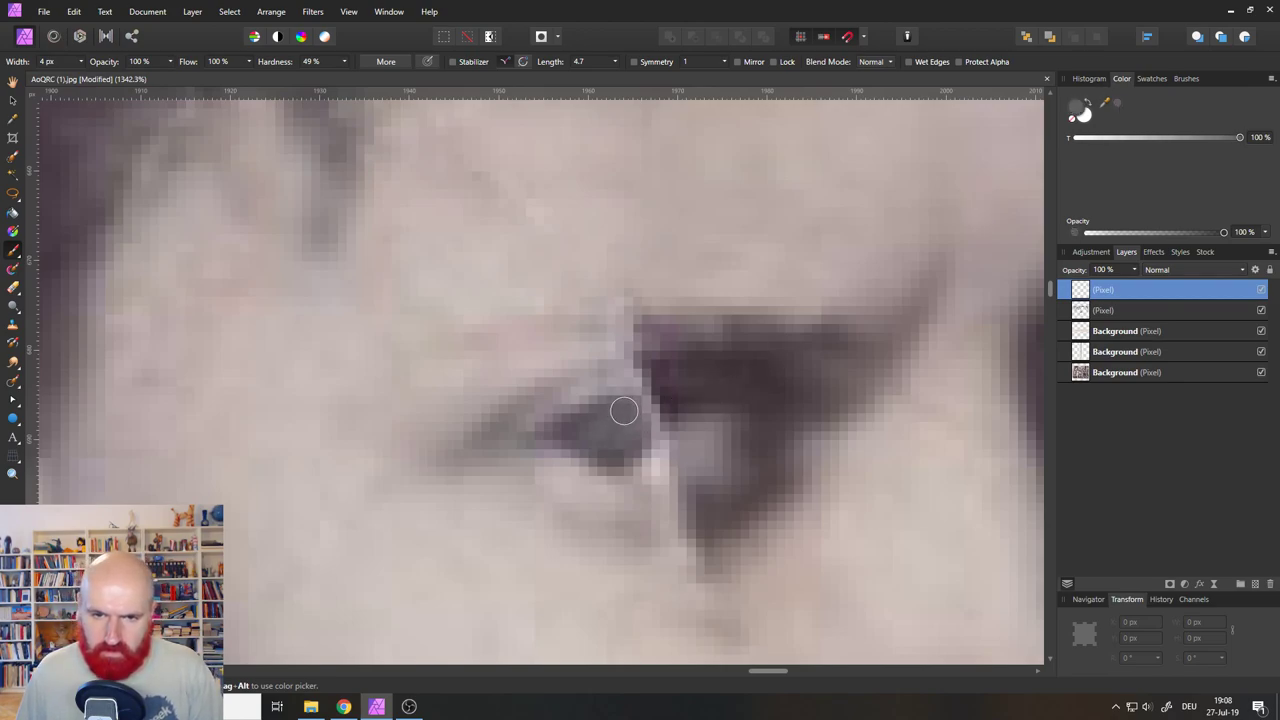
mouse_move(625, 411)
mouse_down()
mouse_move(646, 423)
mouse_move(626, 440)
mouse_move(655, 424)
mouse_up()
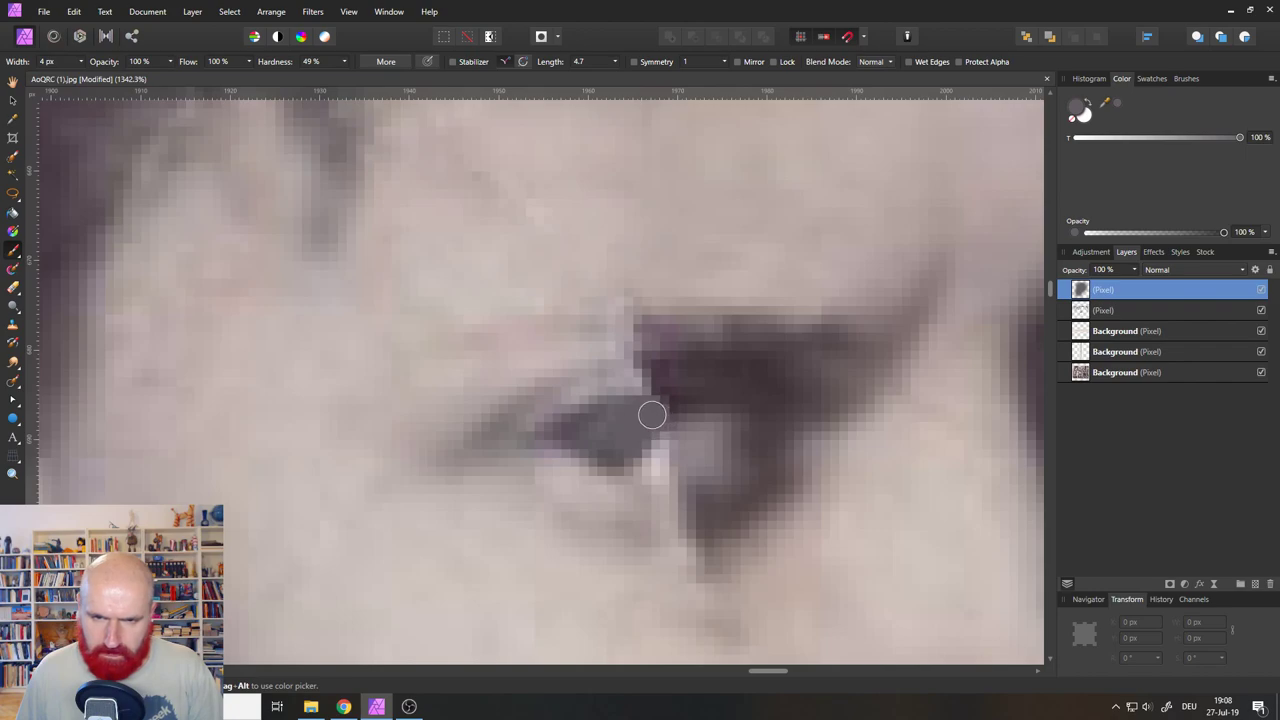
click(660, 416)
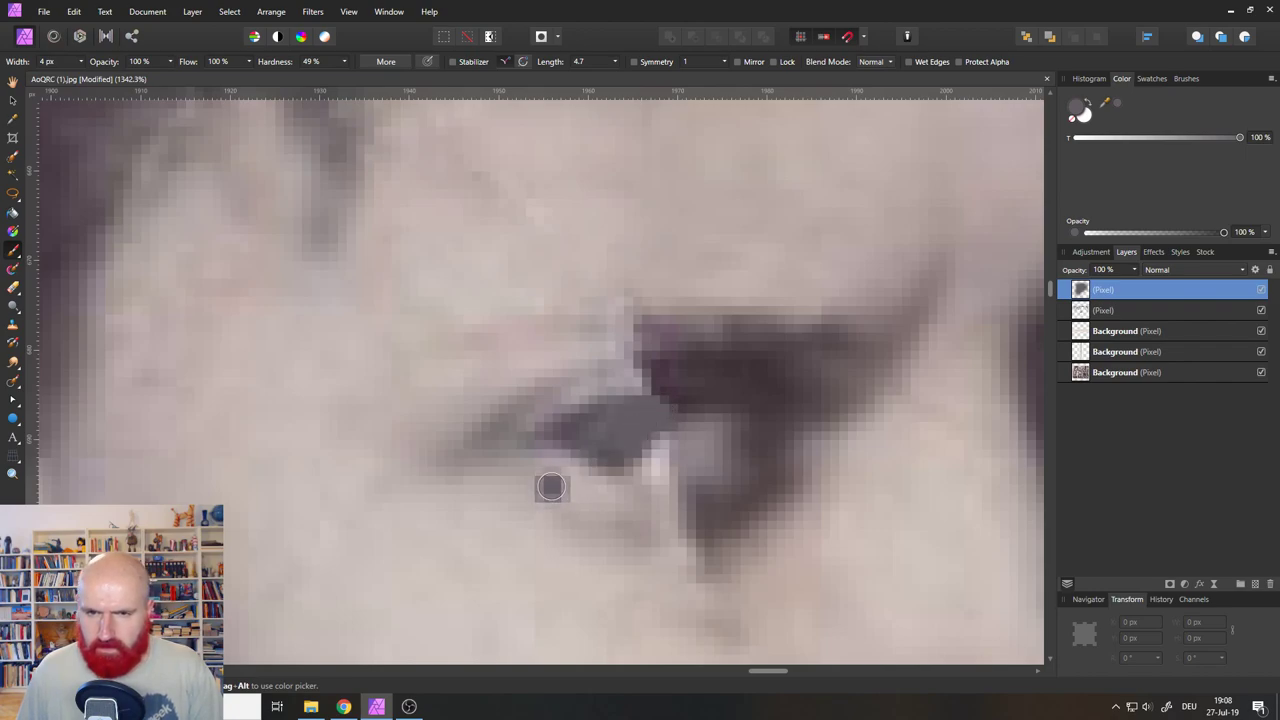
key(ctrl+z)
key(ctrl+z)
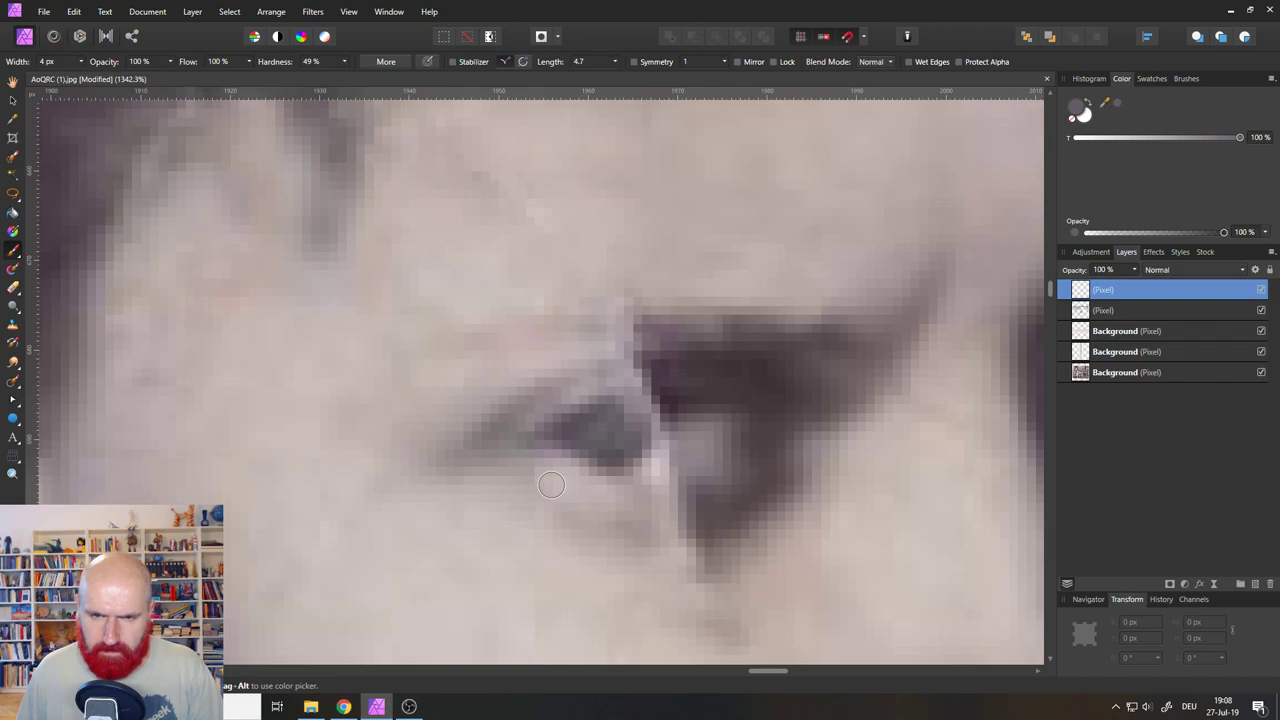
Set the brush width to 2 px and paint over the crack through the iris and eye white with greys sampled nearby.
click(81, 63)
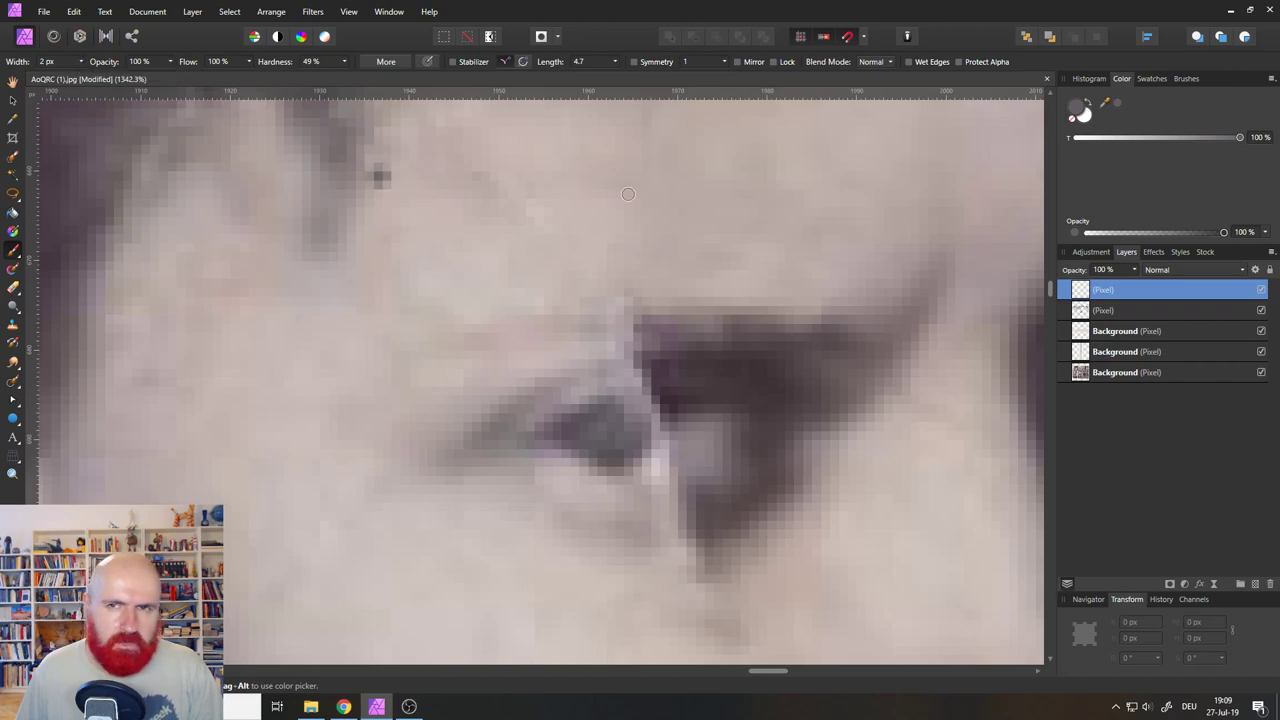
drag(1113, 102, 595, 420)
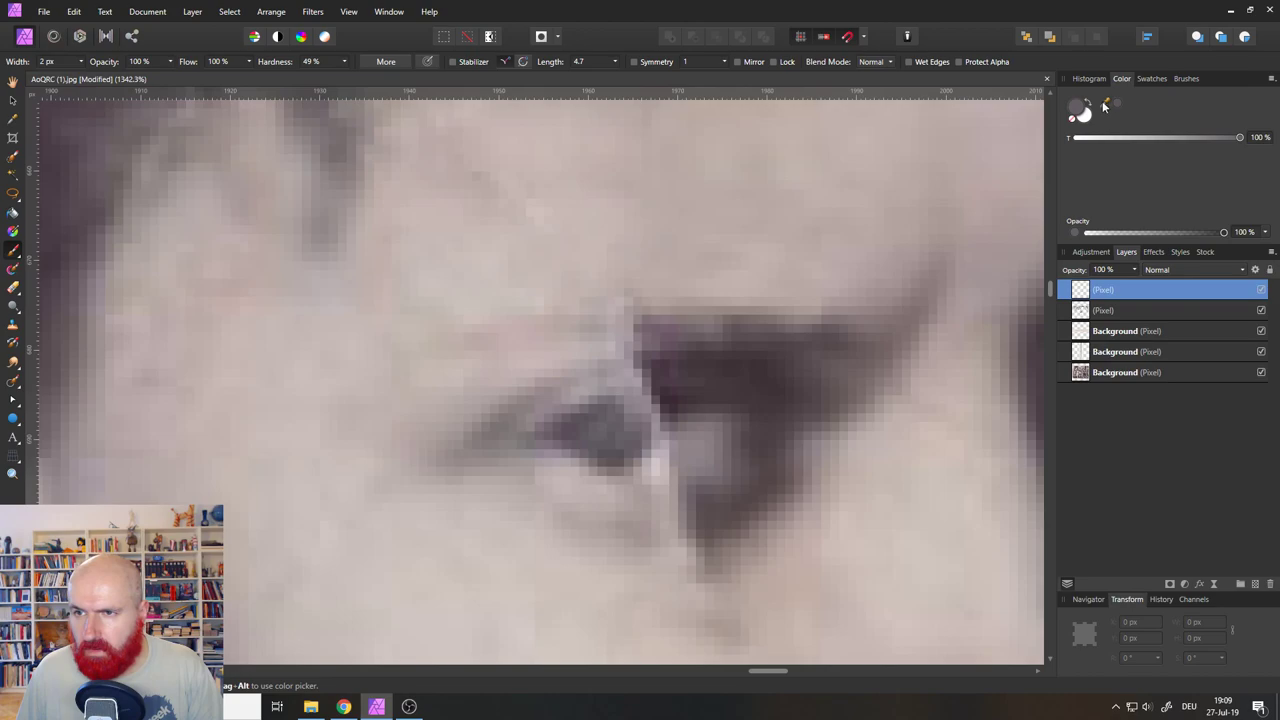
mouse_move(618, 408)
mouse_down()
mouse_move(652, 396)
mouse_move(660, 418)
mouse_move(642, 420)
mouse_move(636, 441)
mouse_up()
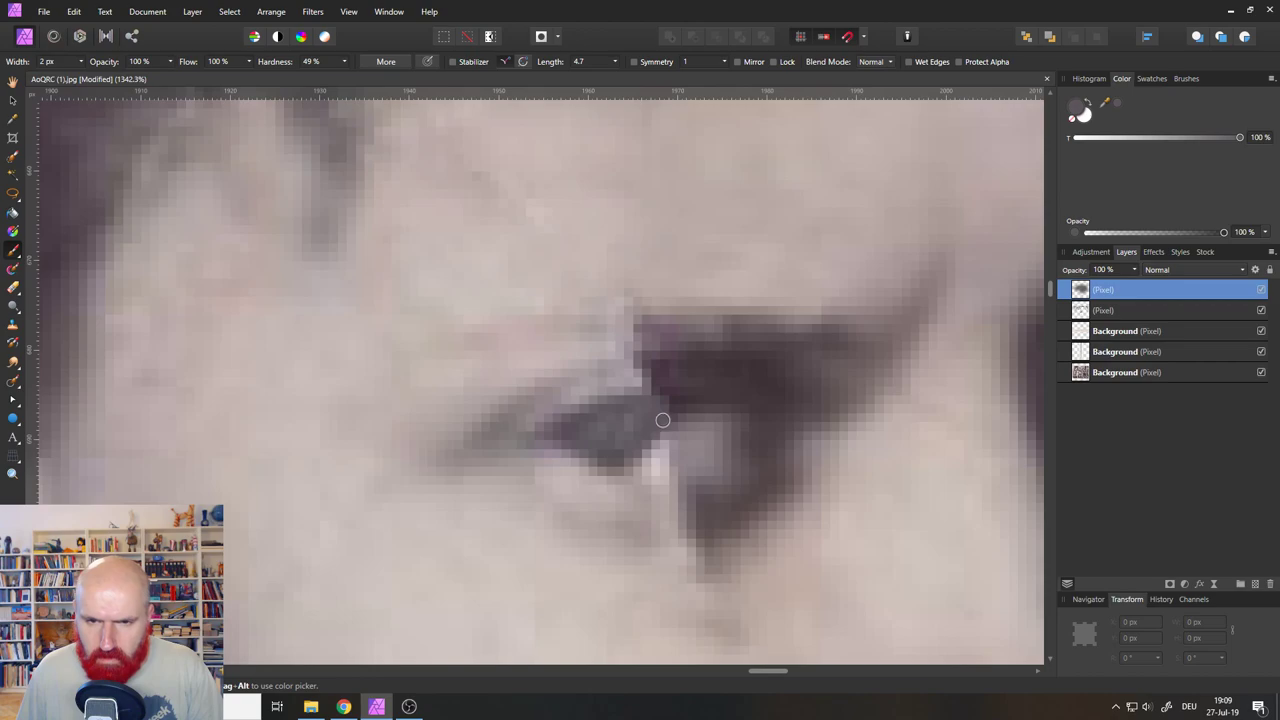
mouse_move(1106, 104)
mouse_down()
mouse_move(795, 416)
mouse_move(650, 474)
mouse_move(670, 469)
mouse_move(653, 469)
mouse_move(670, 441)
mouse_move(645, 472)
mouse_up()
click(1117, 104)
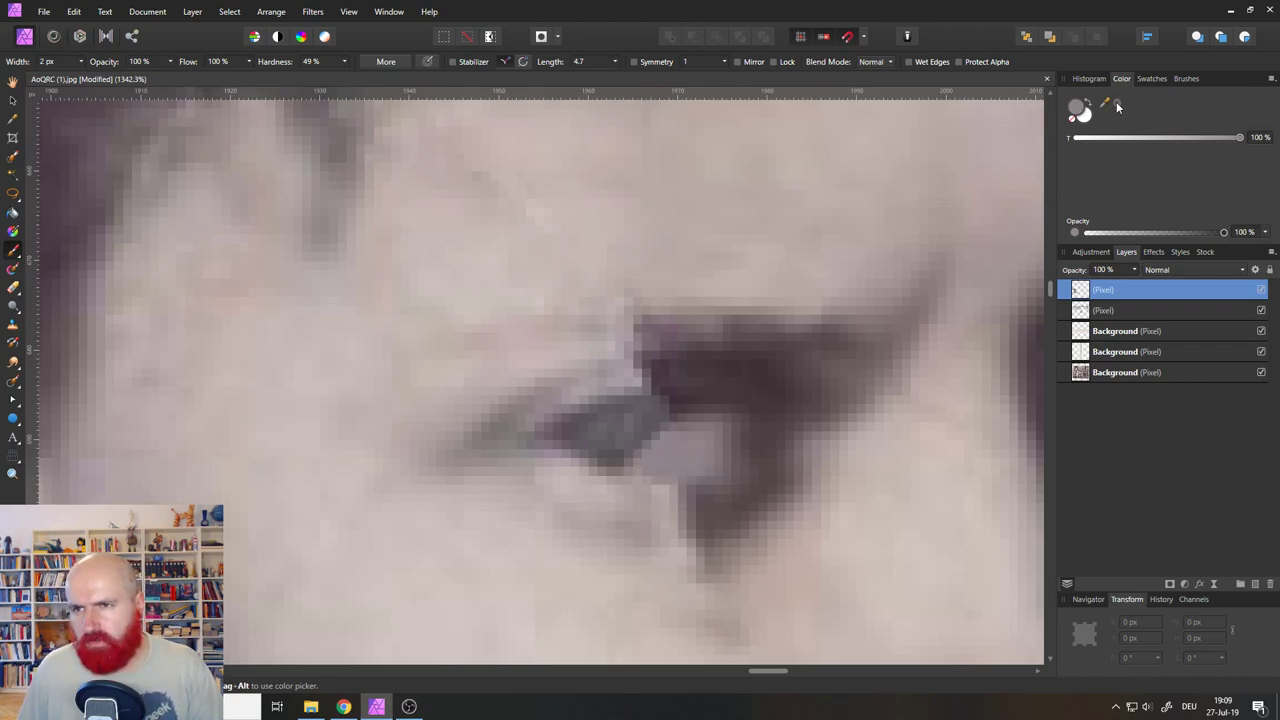
Undo a light dab below the eye white and paint the crack's edge there with a sampled darker grey.
mouse_move(1116, 101)
mouse_down()
mouse_move(709, 480)
mouse_move(649, 491)
mouse_move(686, 488)
mouse_up()
click(713, 481)
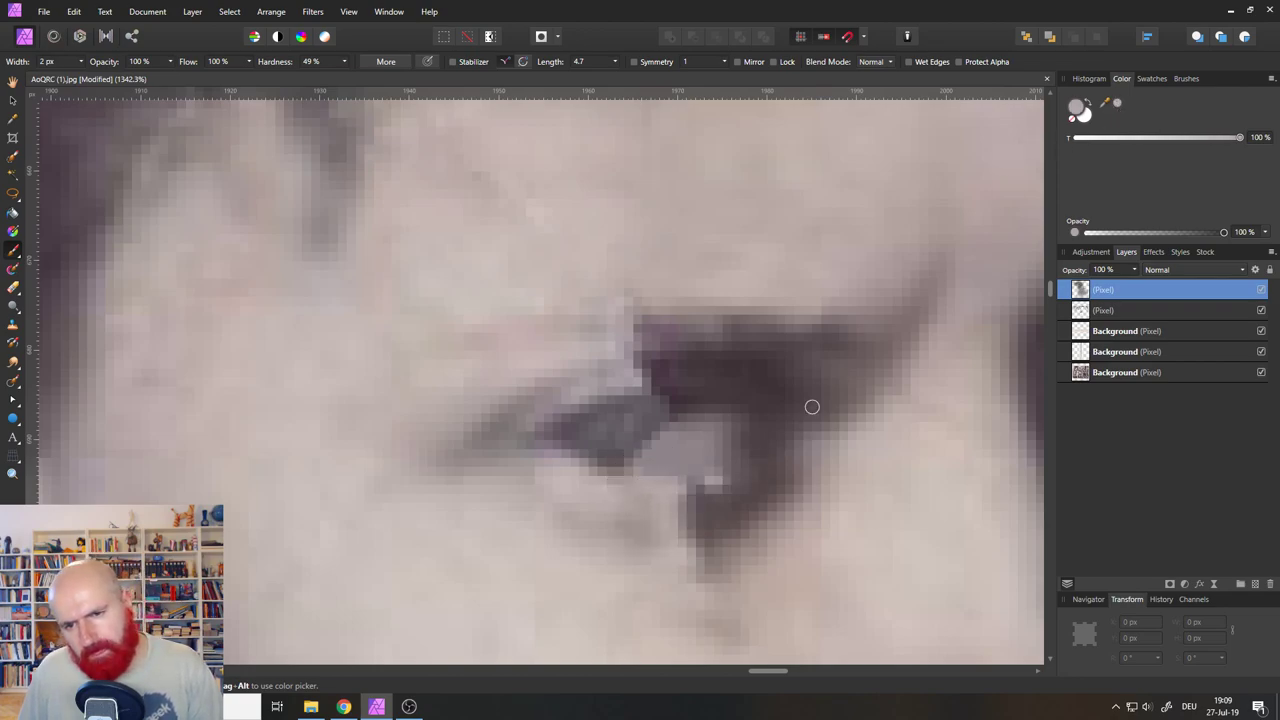
key(ctrl+z)
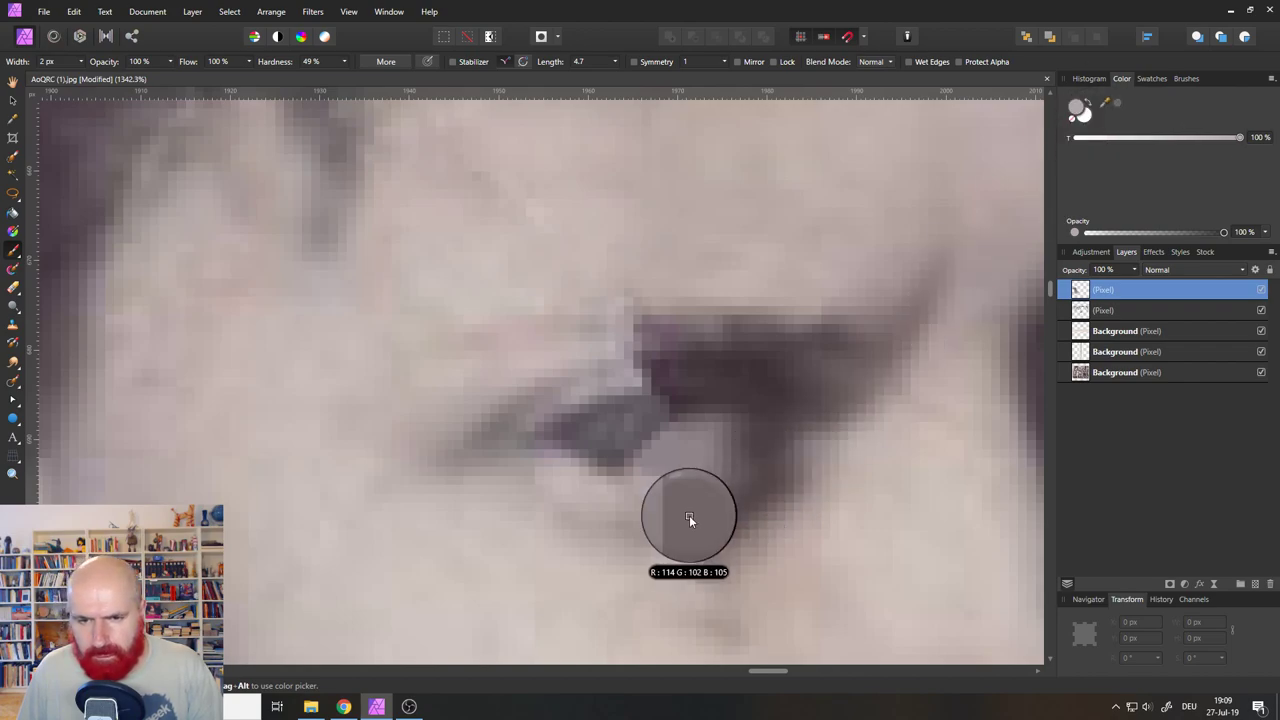
click(1115, 101)
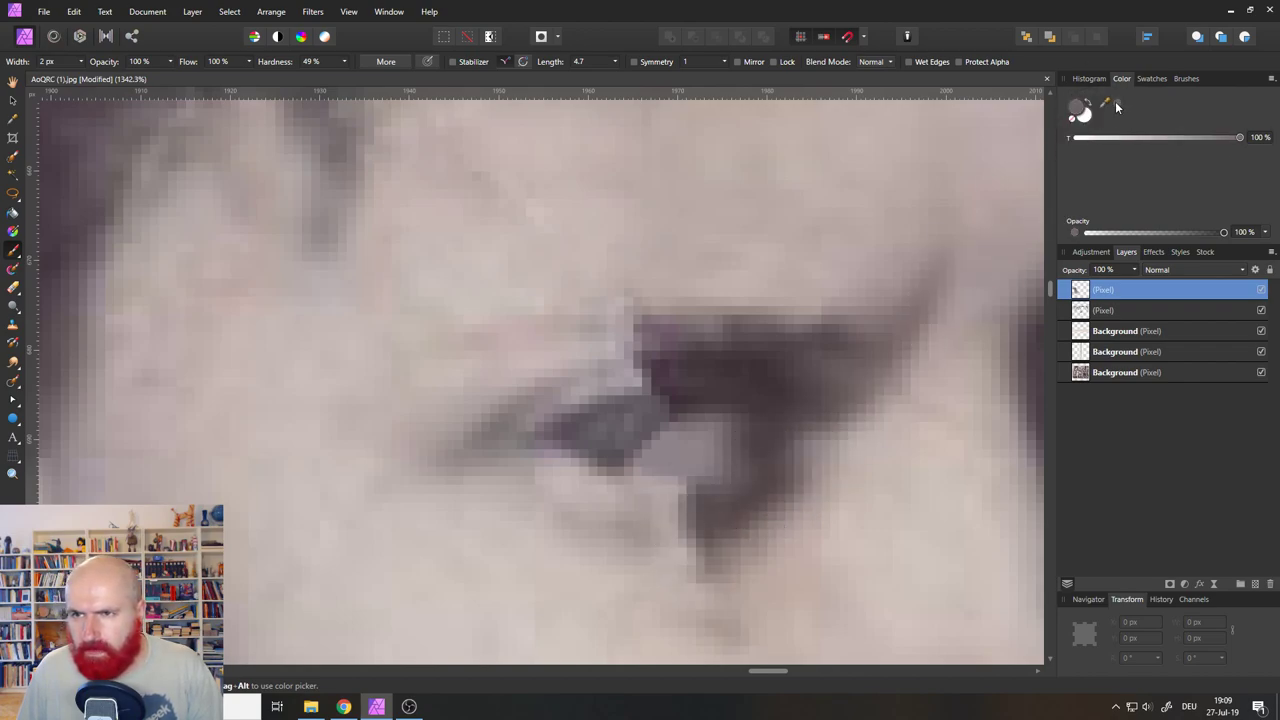
click(685, 492)
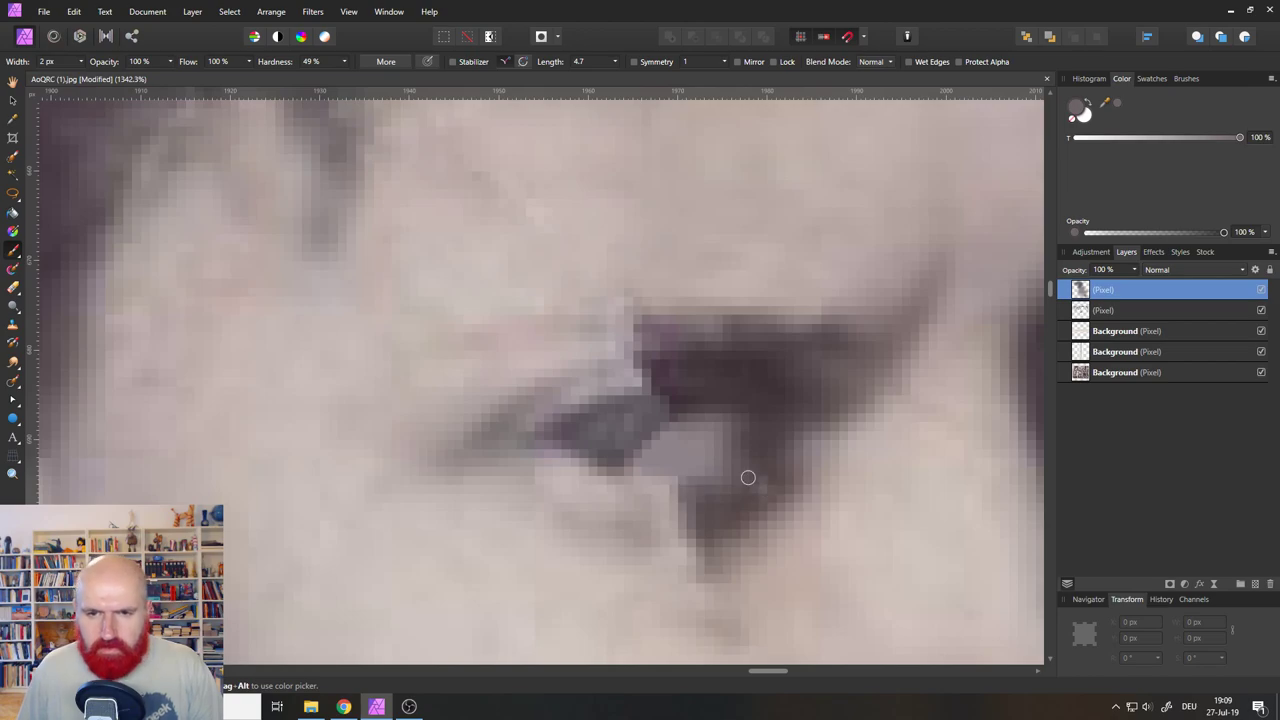
Compare the painted eye with the original at overview and close range, and hide the painted layer.
scroll(748, 477, down, 8)
scroll(855, 457, down, 3)
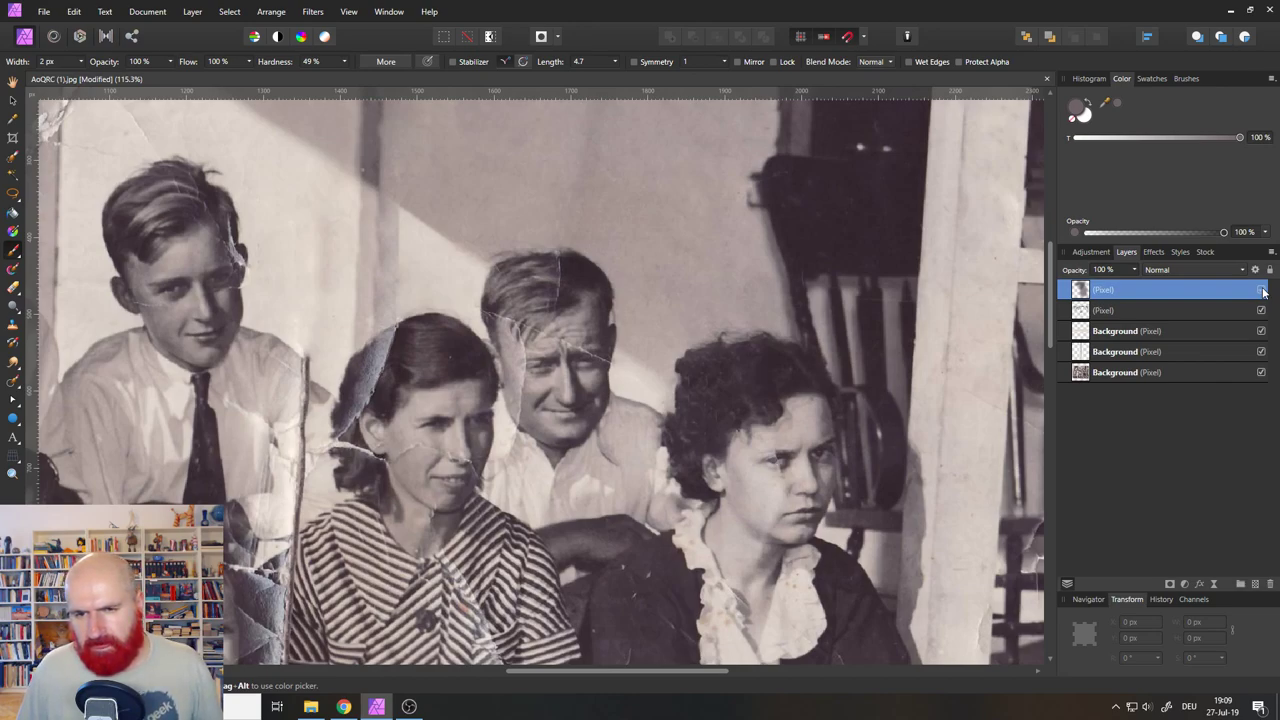
scroll(763, 516, up, 8)
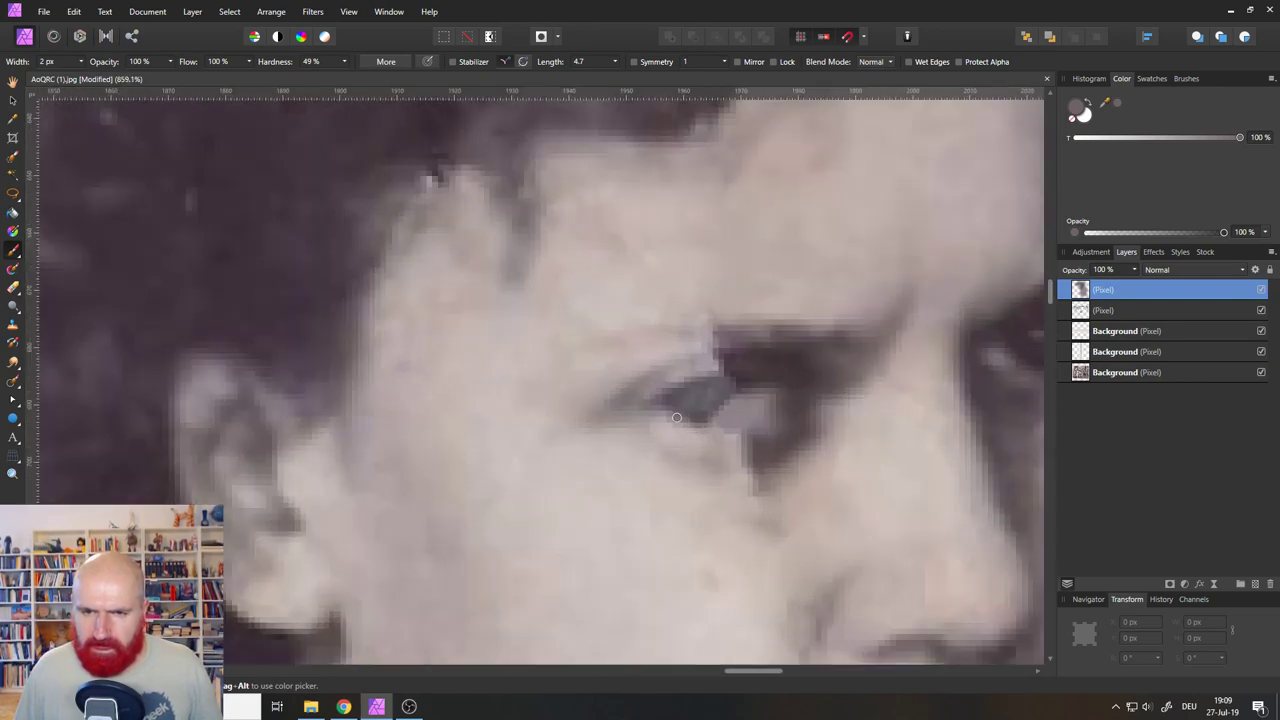
click(1261, 289)
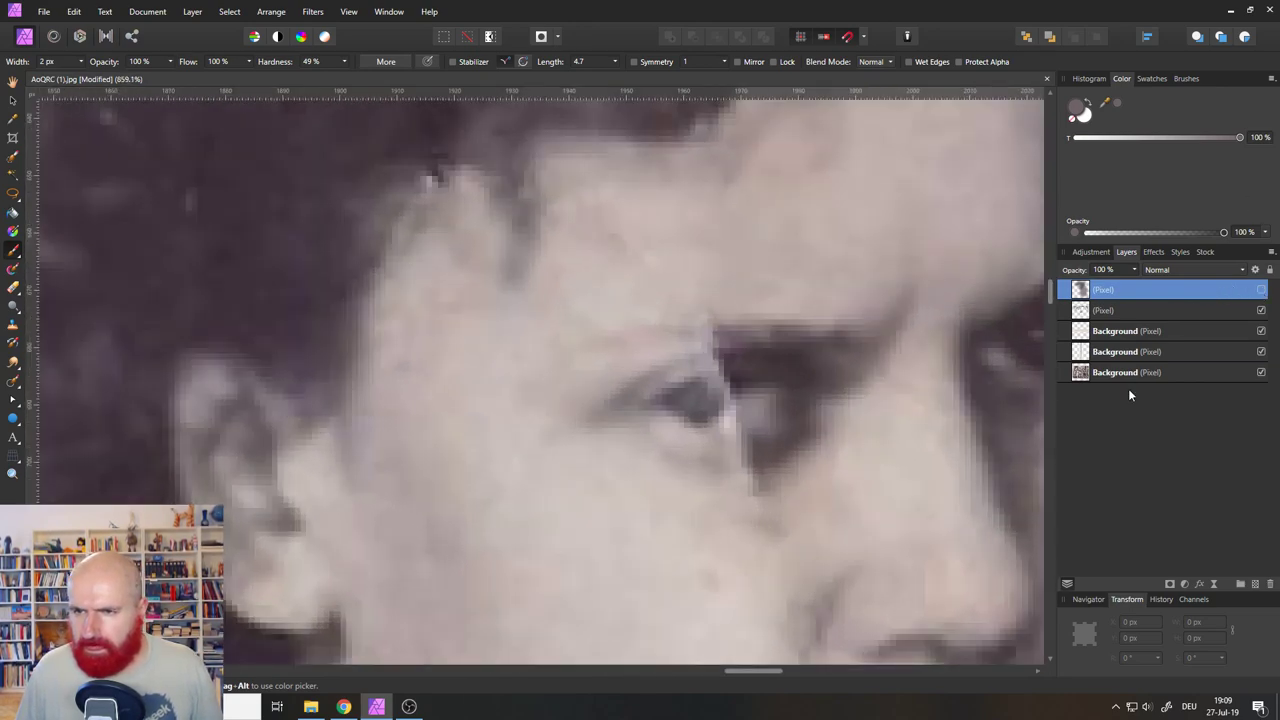
Add another pixel layer and inpaint the crack across the eye on it with the 3 px Inpainting Brush.
click(1255, 584)
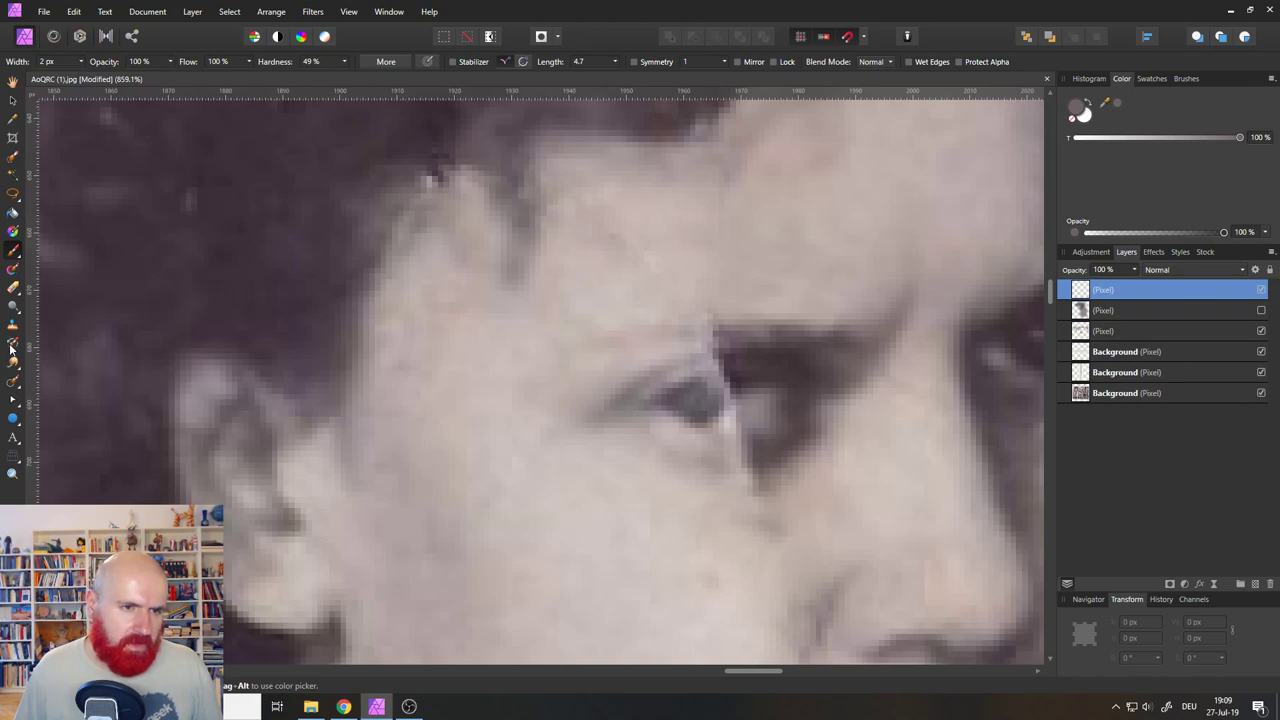
click(12, 381)
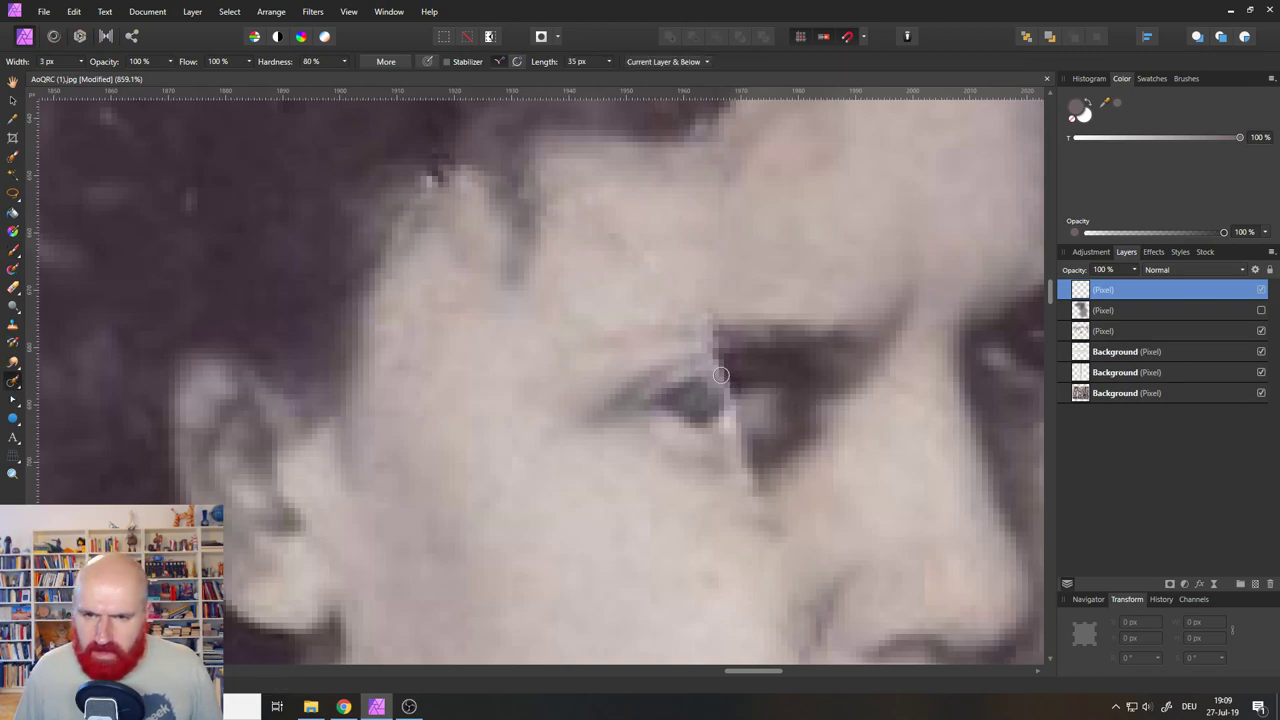
mouse_move(721, 375)
mouse_down()
mouse_move(720, 362)
mouse_move(737, 377)
mouse_move(738, 425)
mouse_move(772, 499)
mouse_up()
mouse_move(704, 367)
mouse_down()
mouse_move(716, 358)
mouse_move(700, 316)
mouse_move(717, 348)
mouse_move(700, 330)
mouse_move(690, 355)
mouse_move(760, 350)
mouse_up()
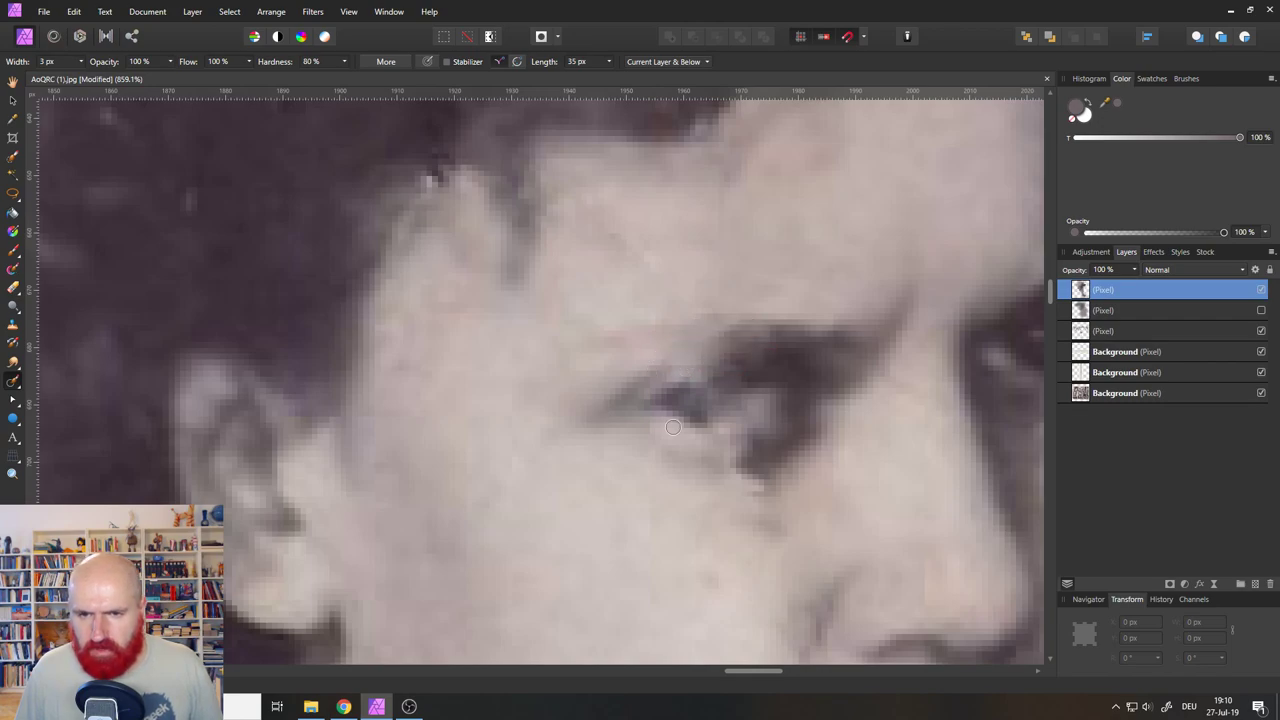
Inpaint the remaining crack traces across the eye and along the lower eyelid with the 3 px Inpainting Brush.
mouse_move(748, 397)
mouse_down()
mouse_move(694, 424)
mouse_move(732, 468)
mouse_move(642, 420)
mouse_up()
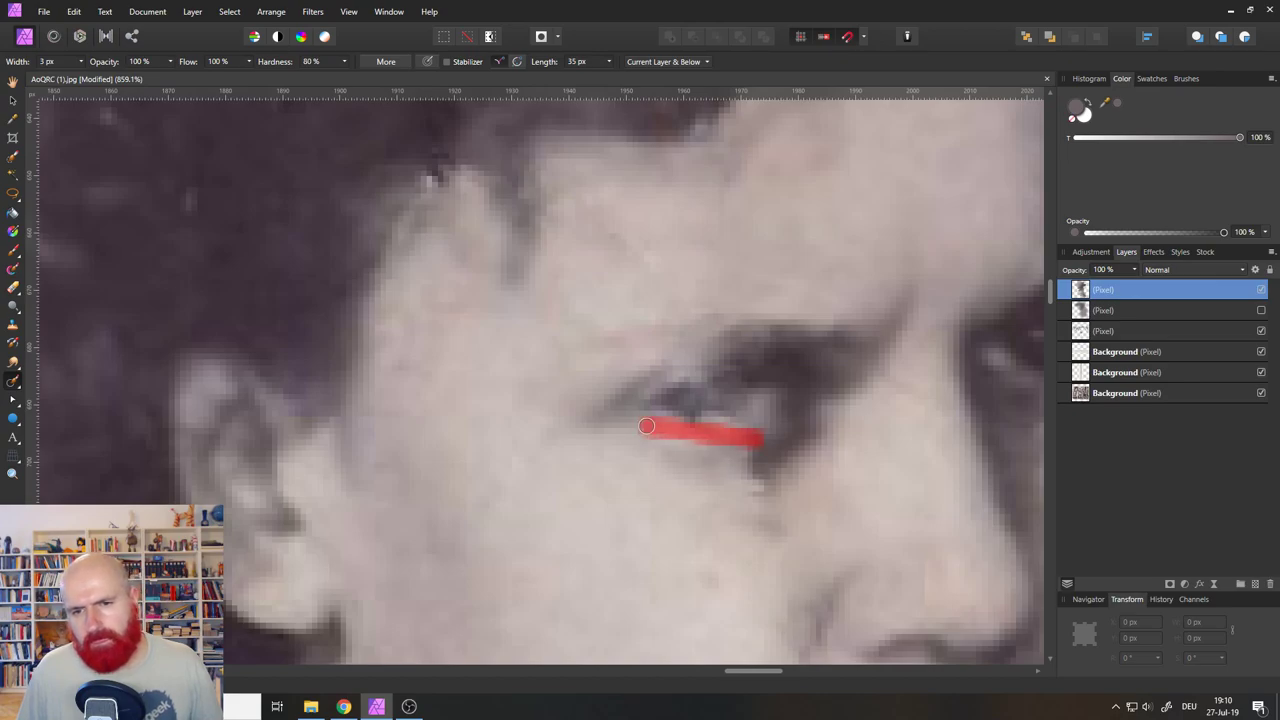
mouse_move(737, 397)
mouse_down()
mouse_move(676, 424)
mouse_move(660, 413)
mouse_up()
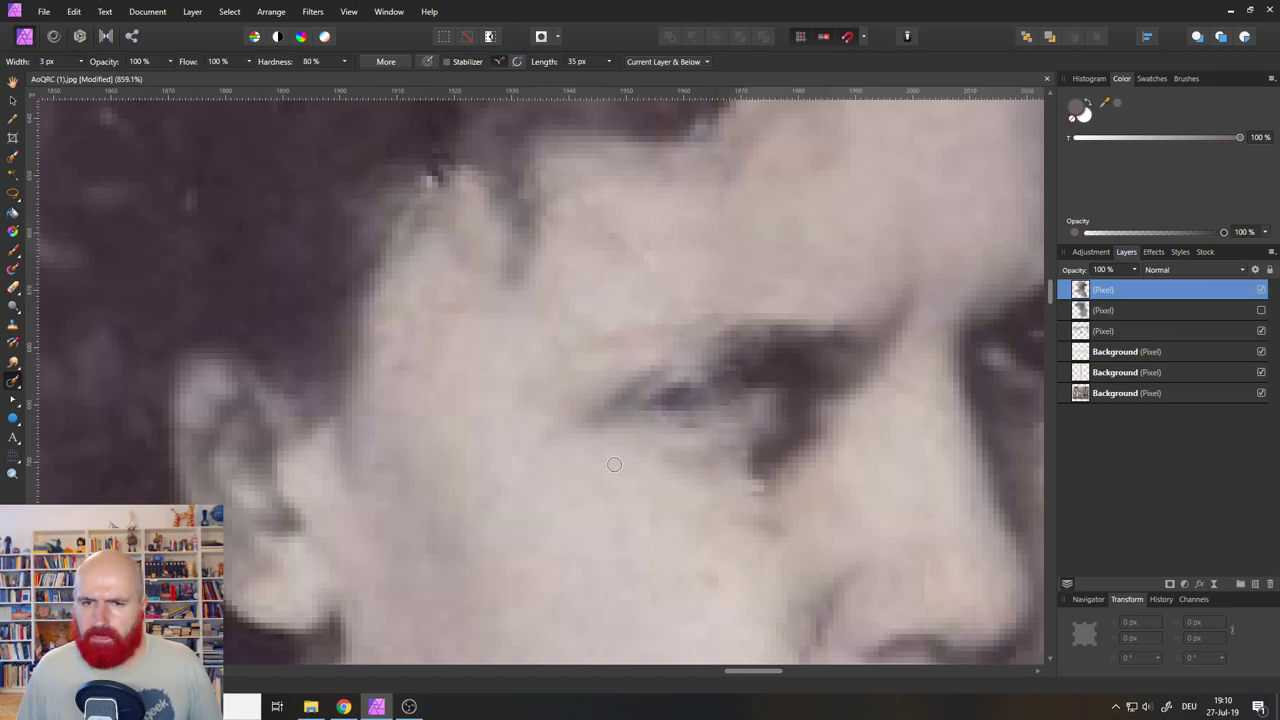
scroll(676, 422, down, 10)
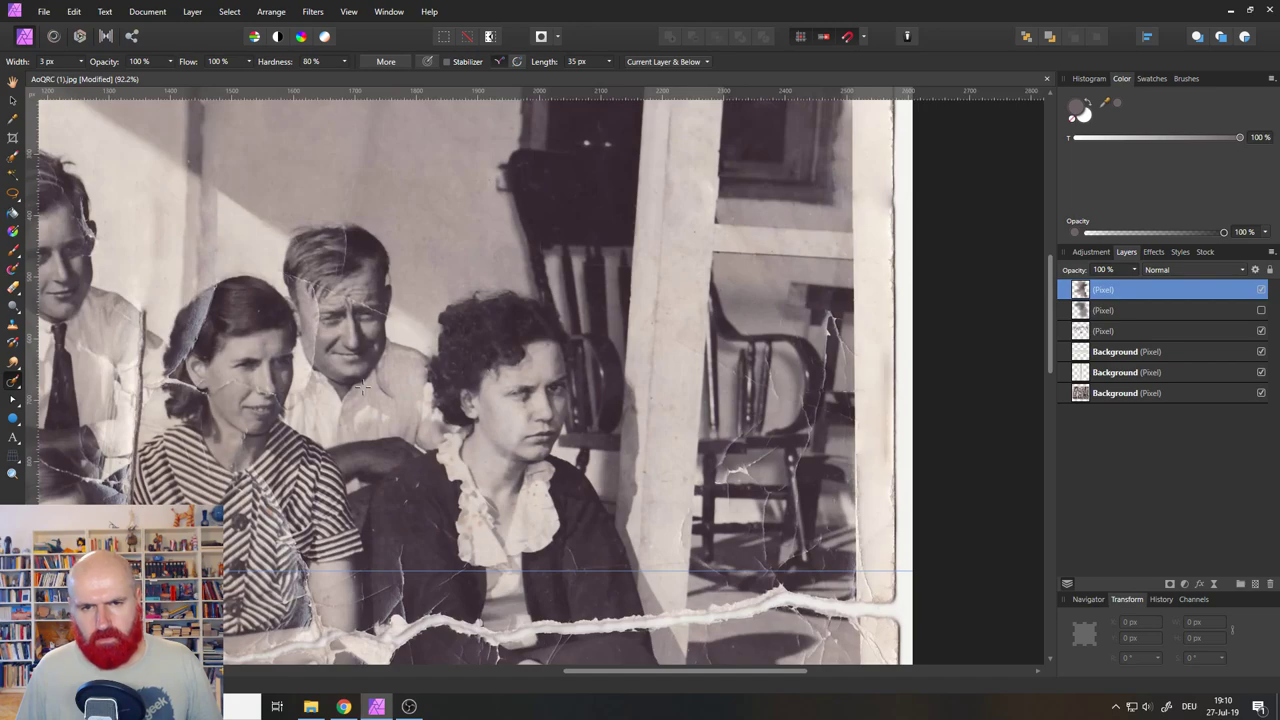
Delete the two pixel layers holding the painted and inpainted eye repairs and add a fresh pixel layer.
click(1269, 584)
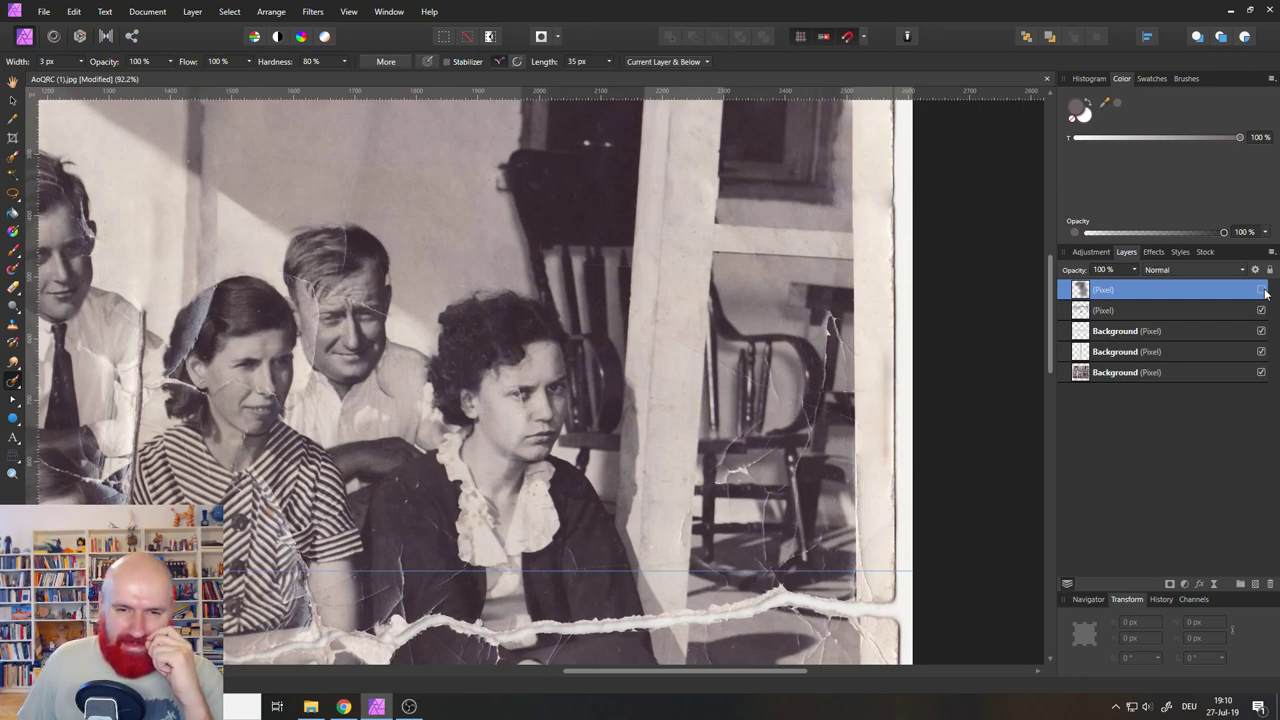
click(1269, 584)
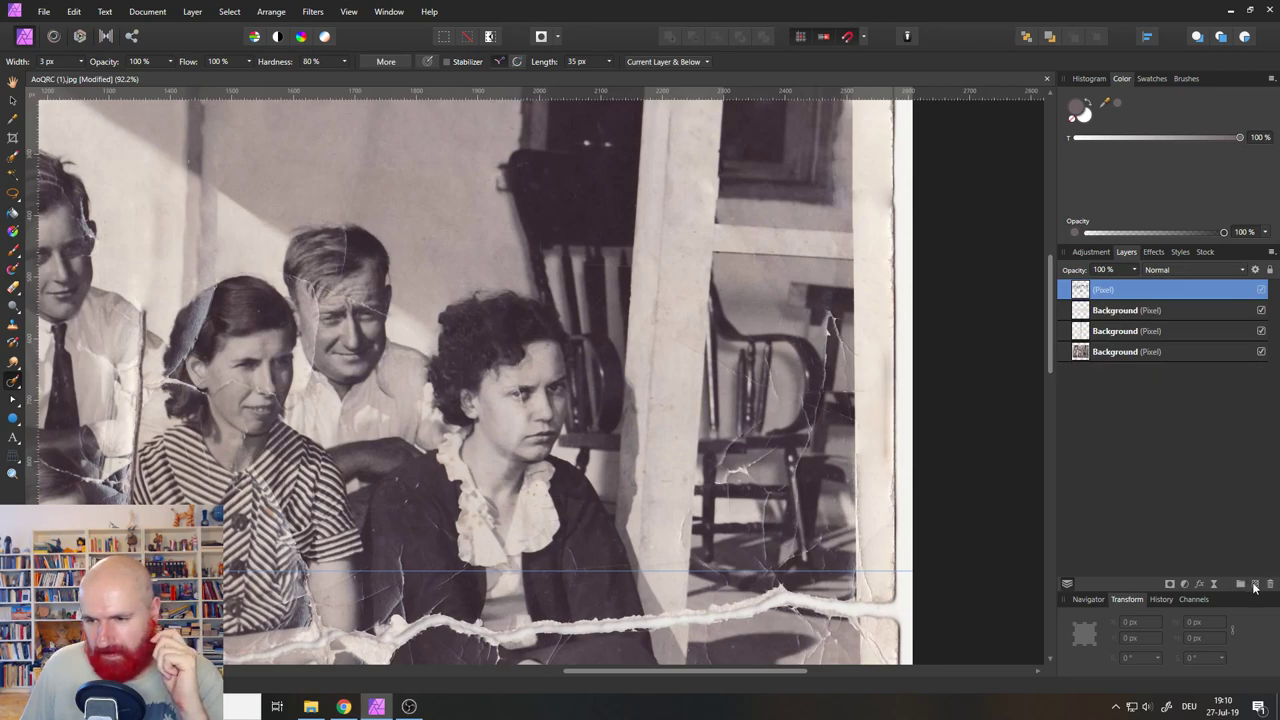
click(1255, 585)
Use the Patch Tool to replace the woman's cracked eye with a patch taken from her other eye, and deselect.
click(12, 473)
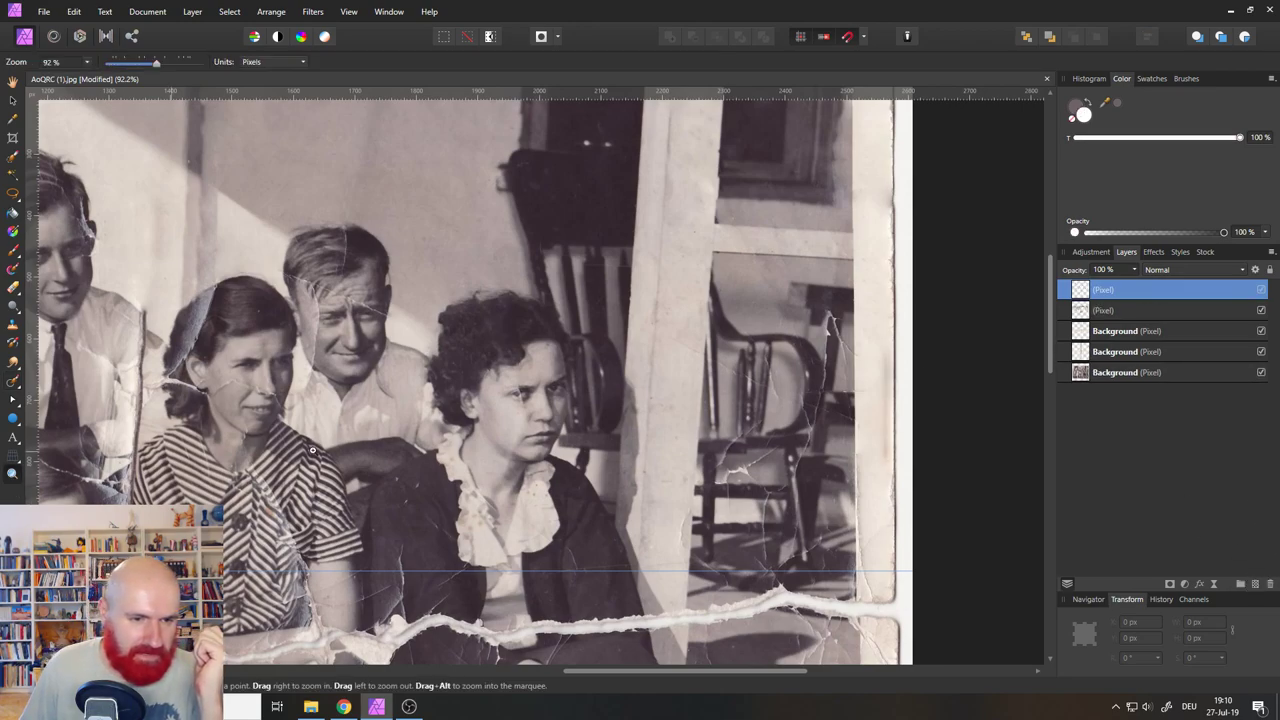
scroll(524, 391, up, 8)
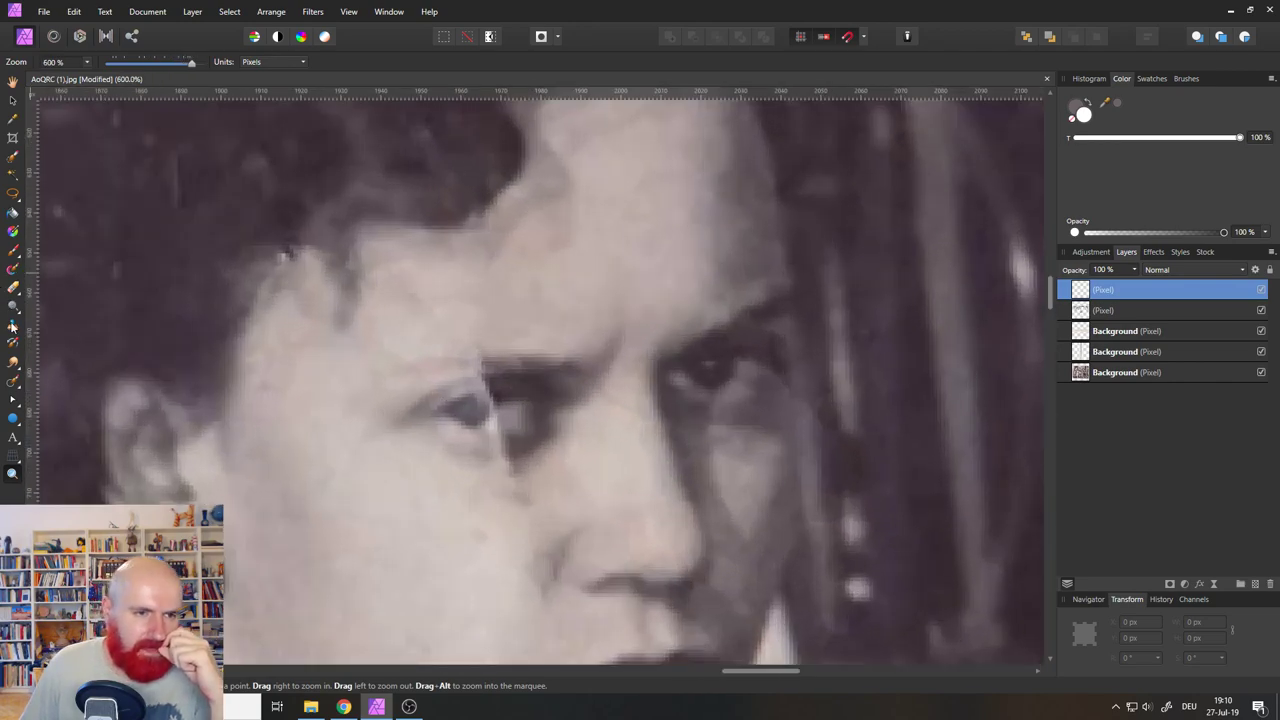
click(15, 384)
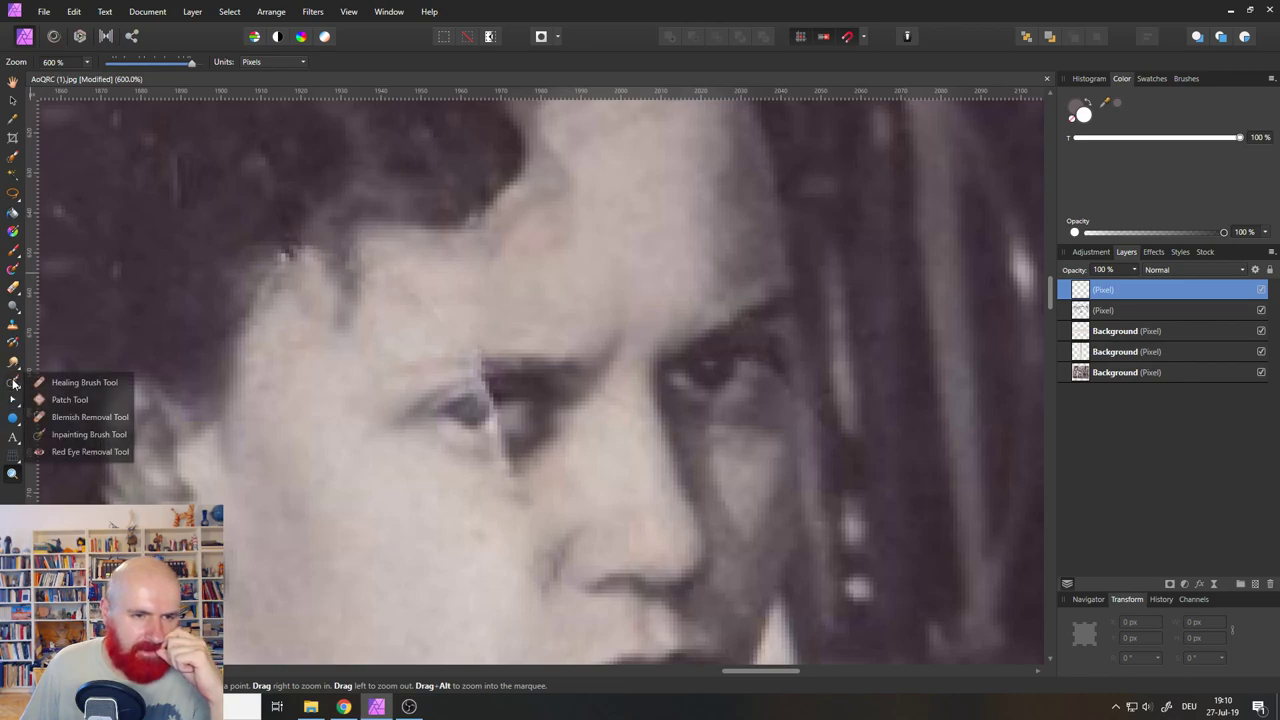
click(40, 400)
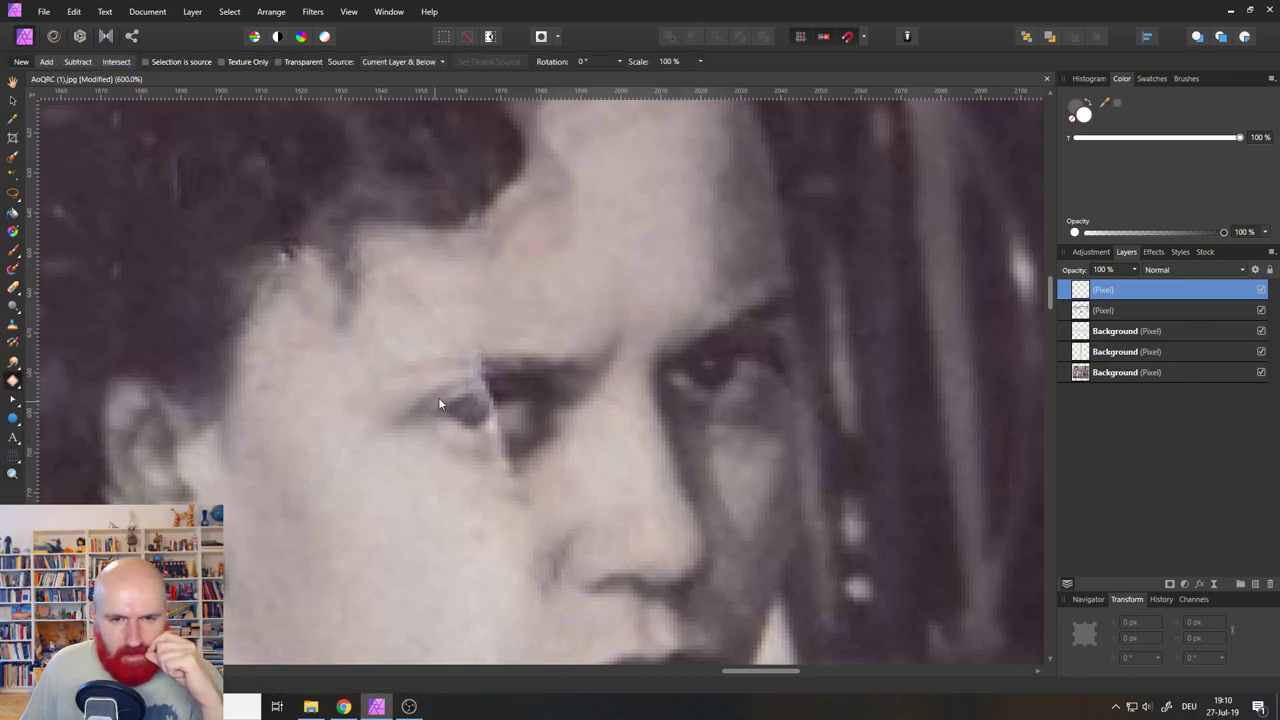
mouse_move(522, 384)
mouse_down()
mouse_move(508, 443)
mouse_move(443, 426)
mouse_move(436, 410)
mouse_up()
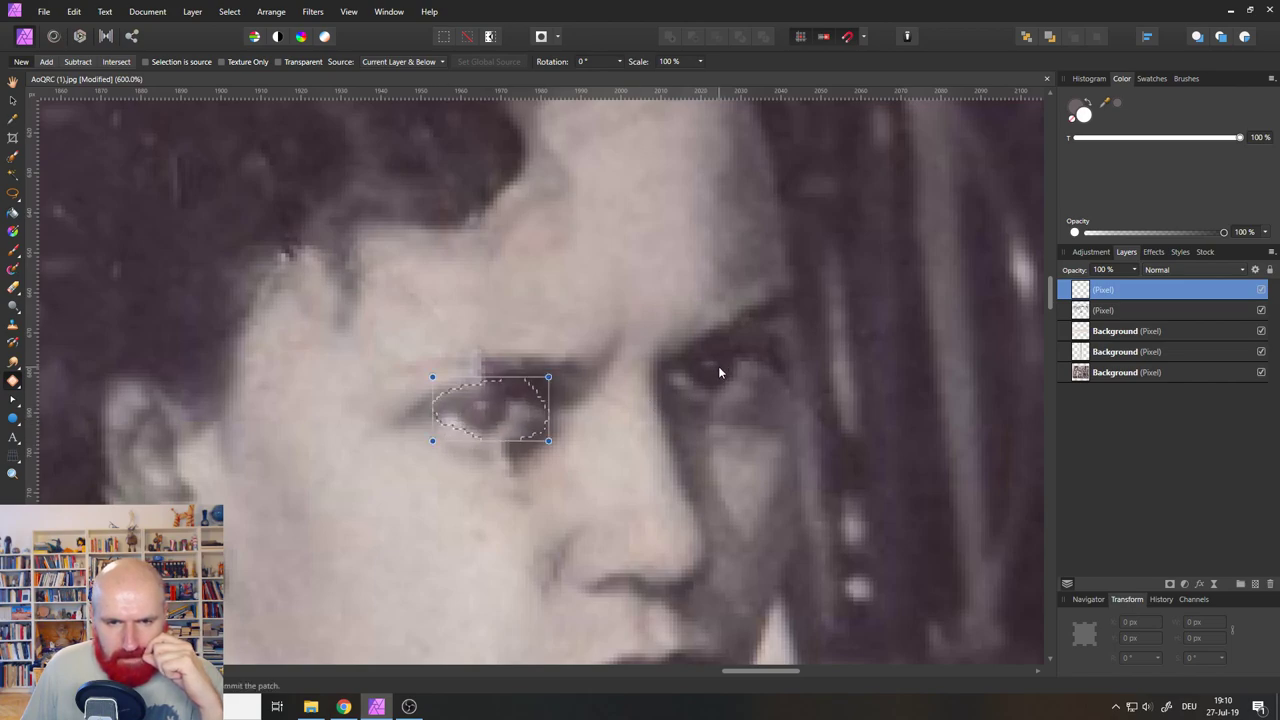
key(ctrl+d)
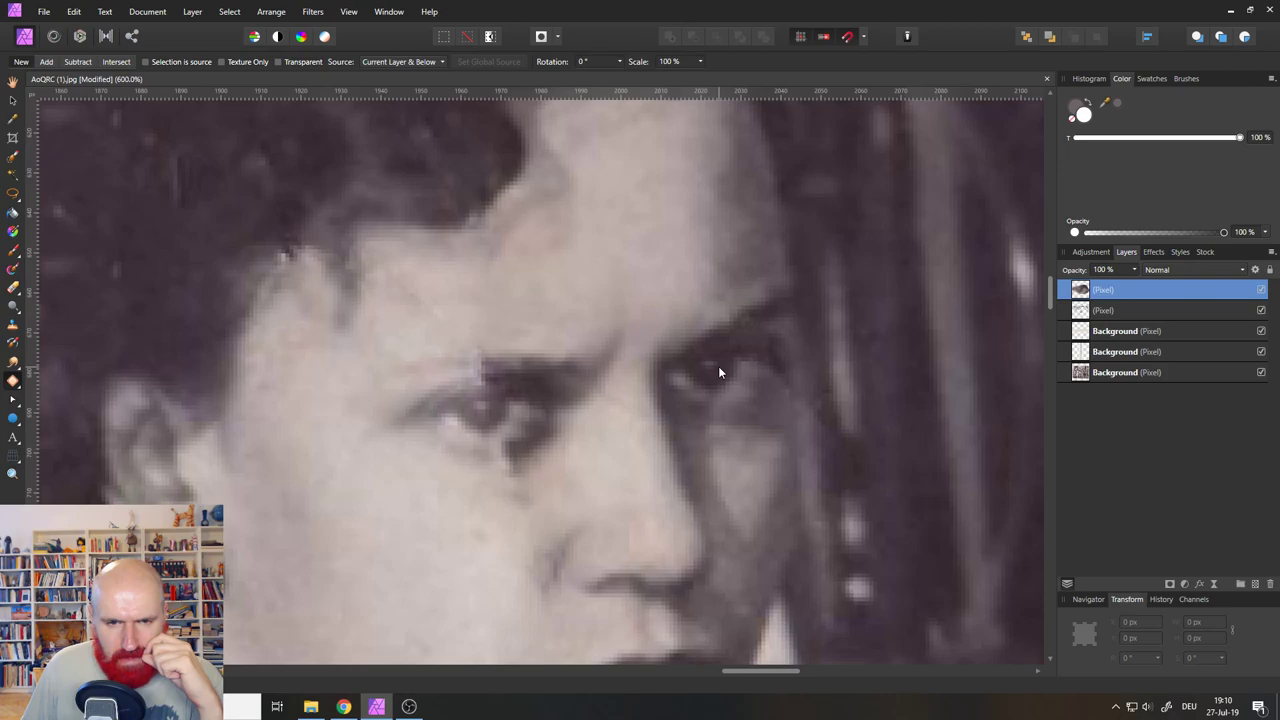
Try covering the dark patch below the eye's inner corner with a 22 px Clone Brush rotated 320°, and undo the cloning.
scroll(719, 371, down, 3)
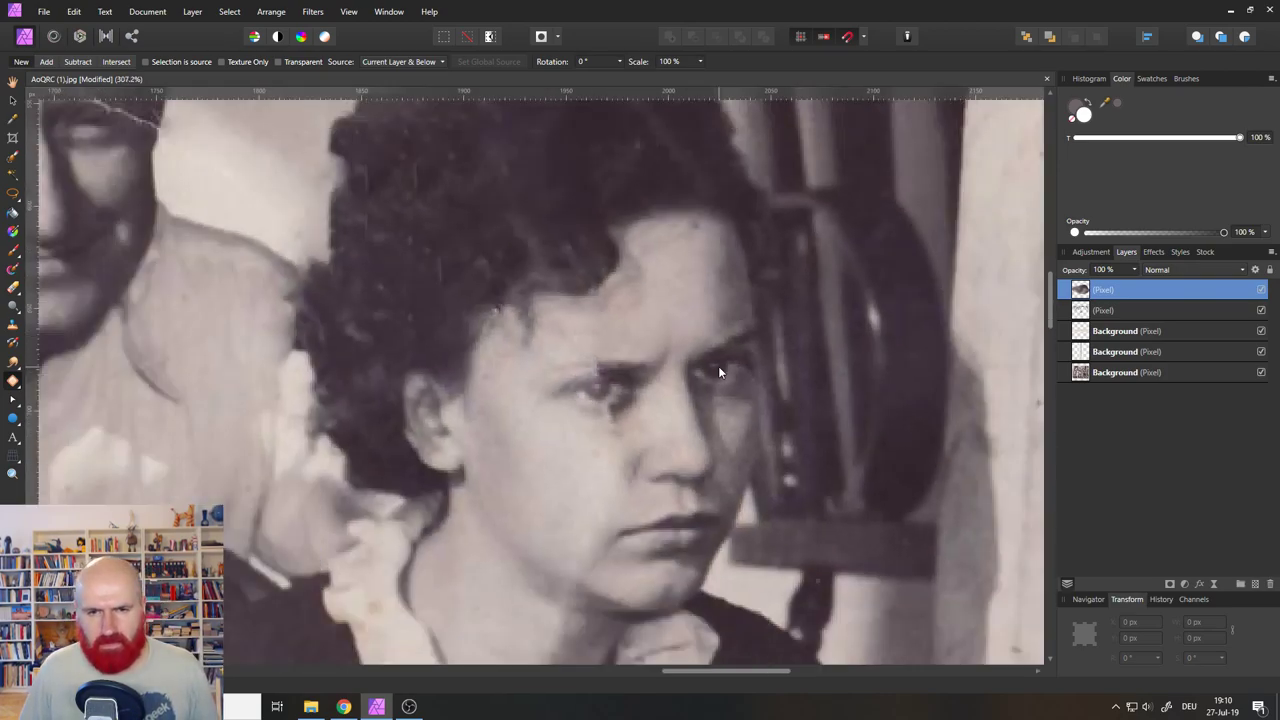
scroll(718, 372, down, 5)
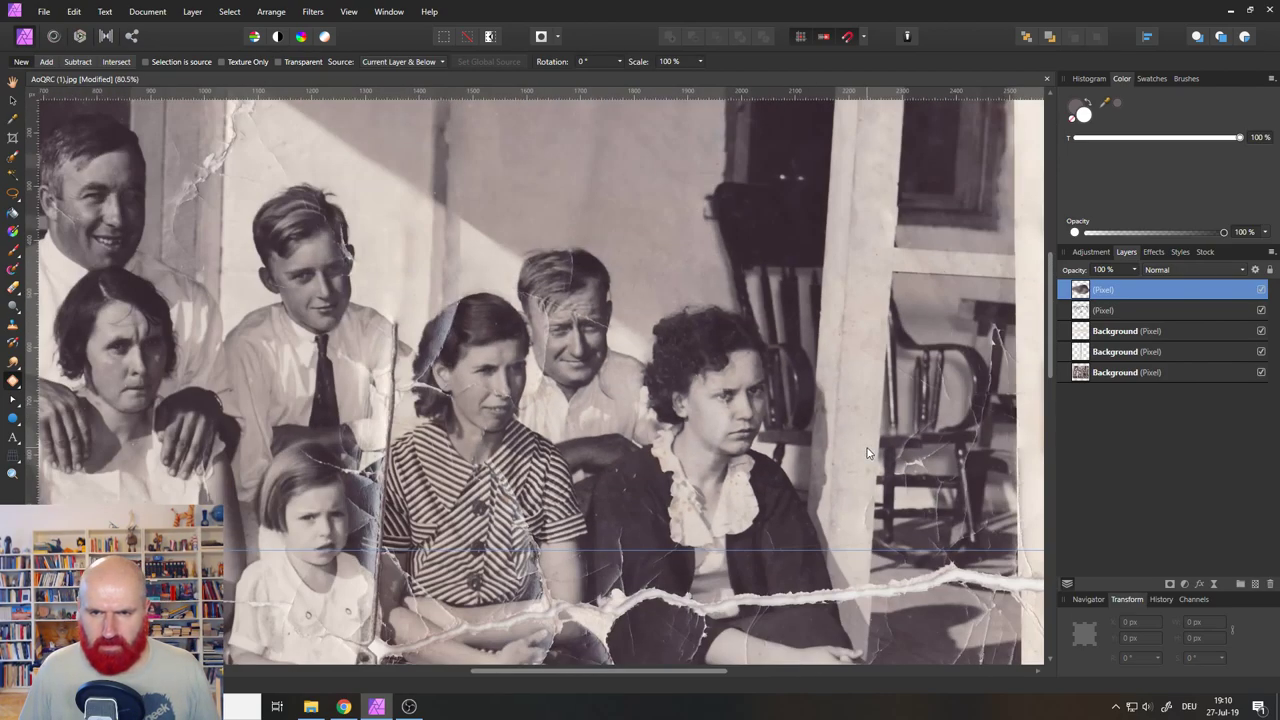
scroll(774, 417, up, 10)
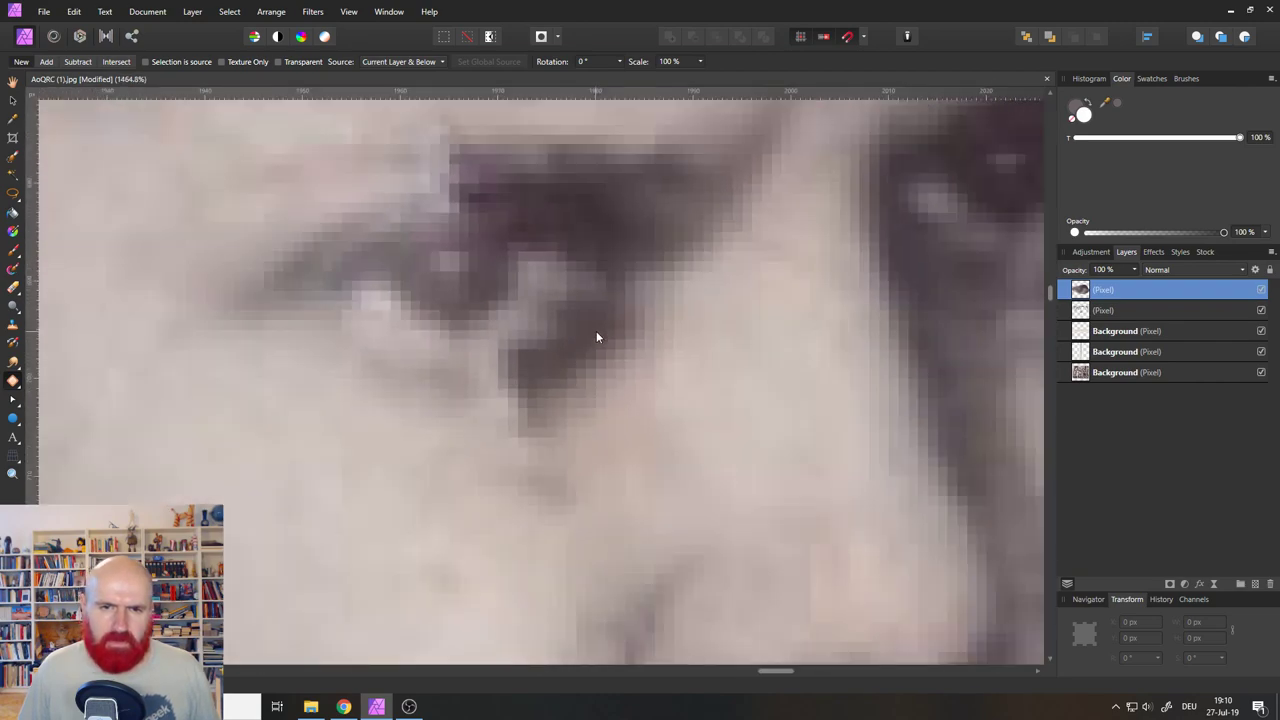
scroll(596, 336, down, 4)
scroll(596, 336, up, 3)
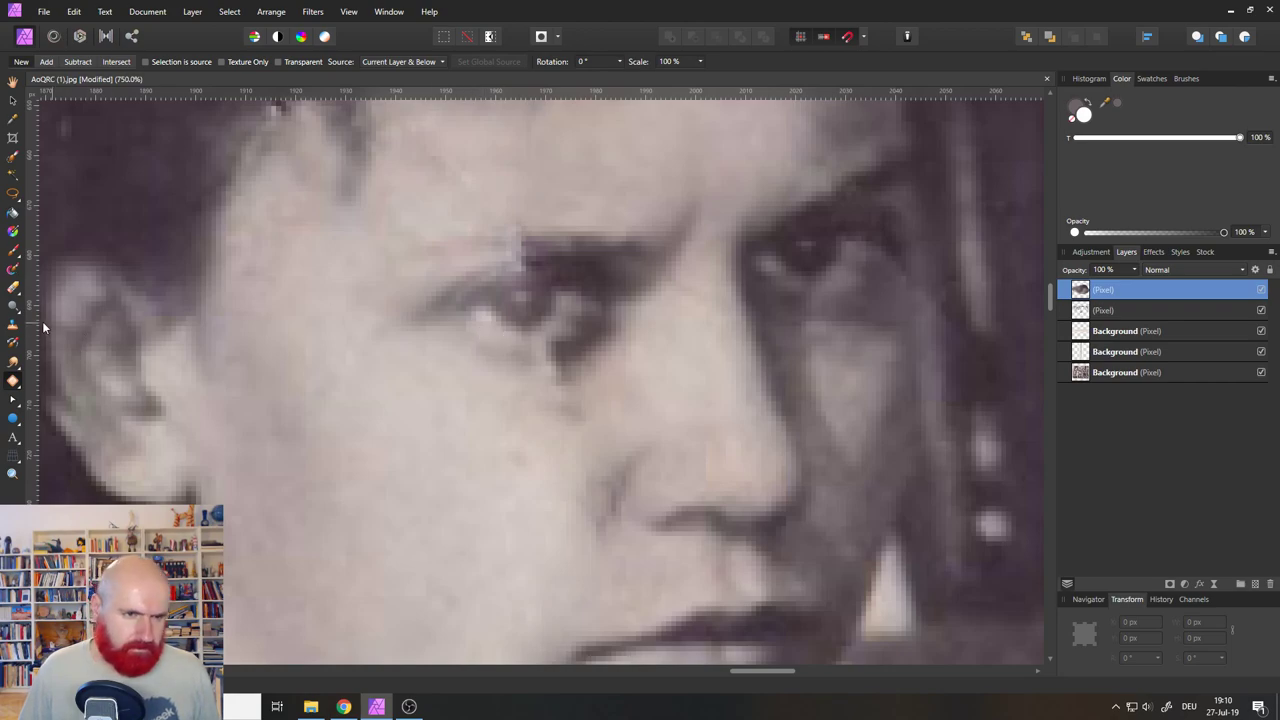
click(13, 322)
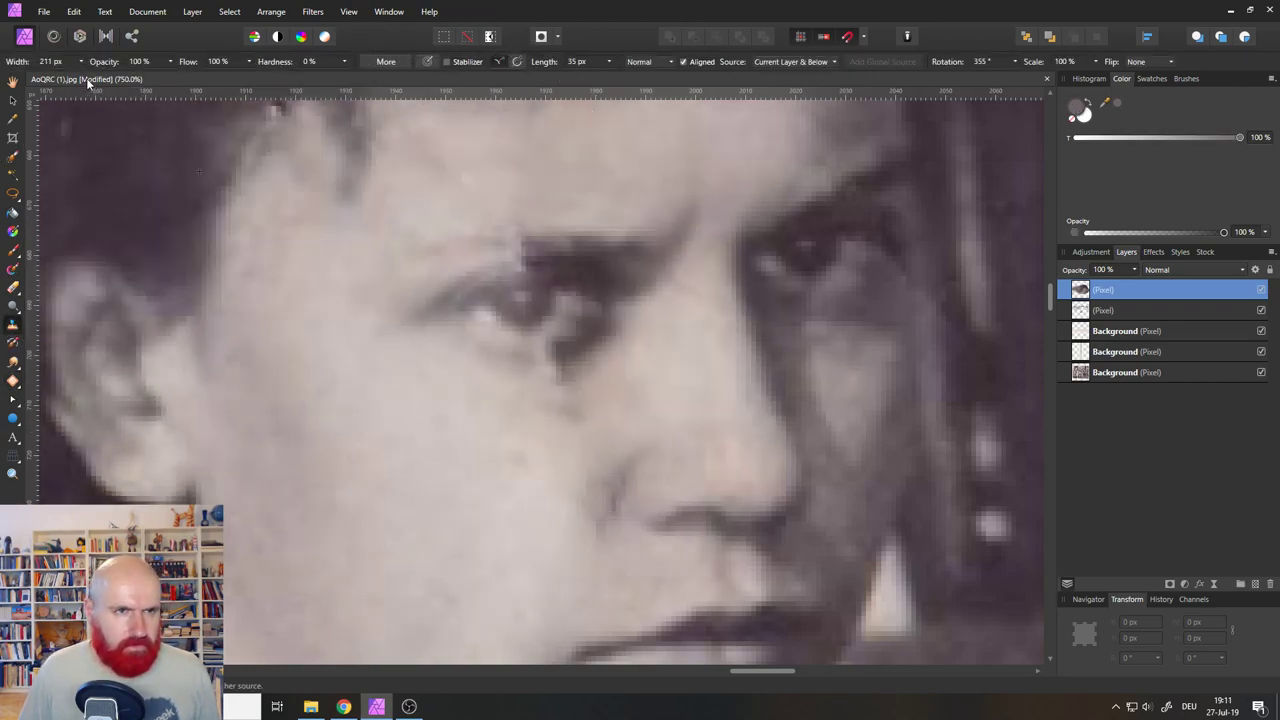
click(78, 62)
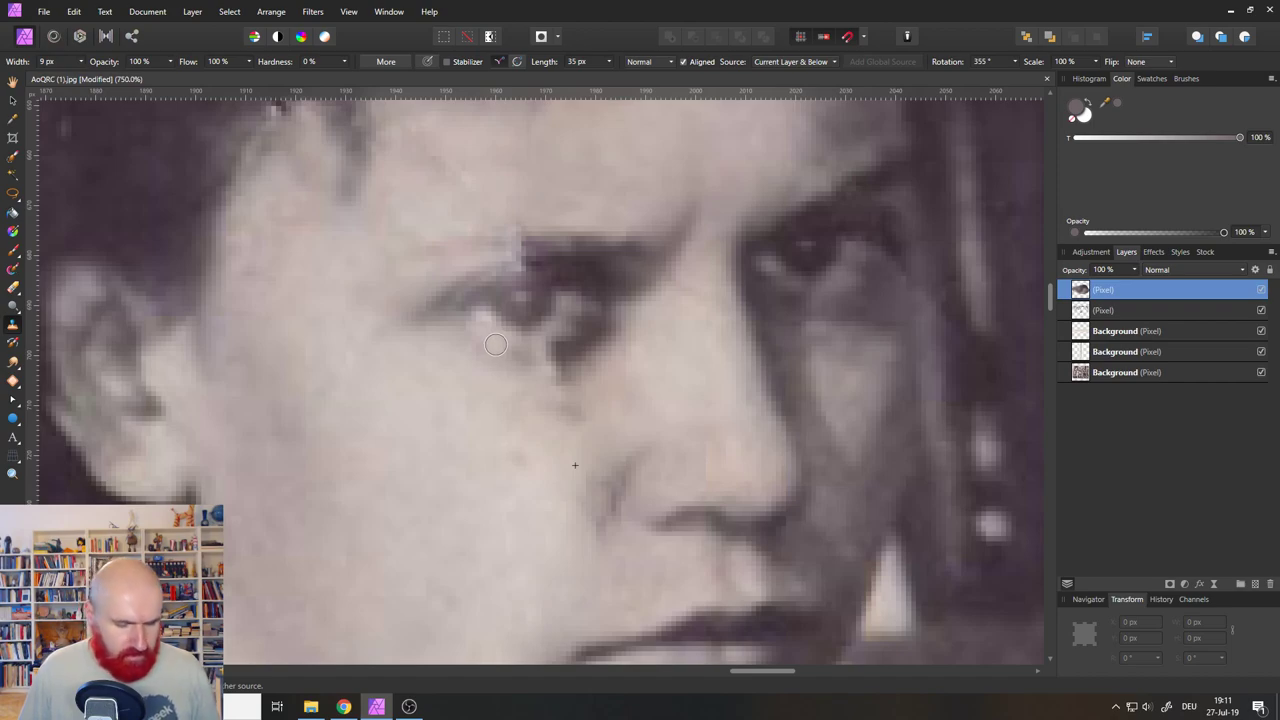
click(80, 62)
drag(98, 77, 94, 76)
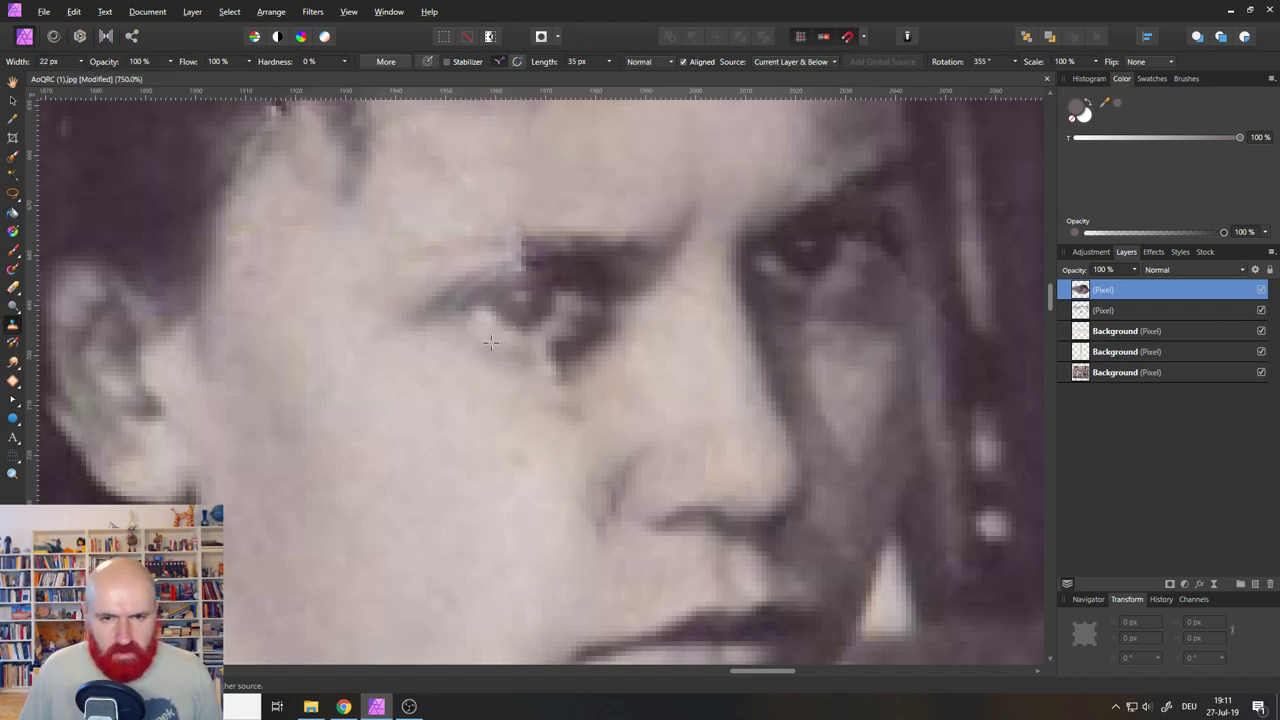
drag(560, 370, 567, 346)
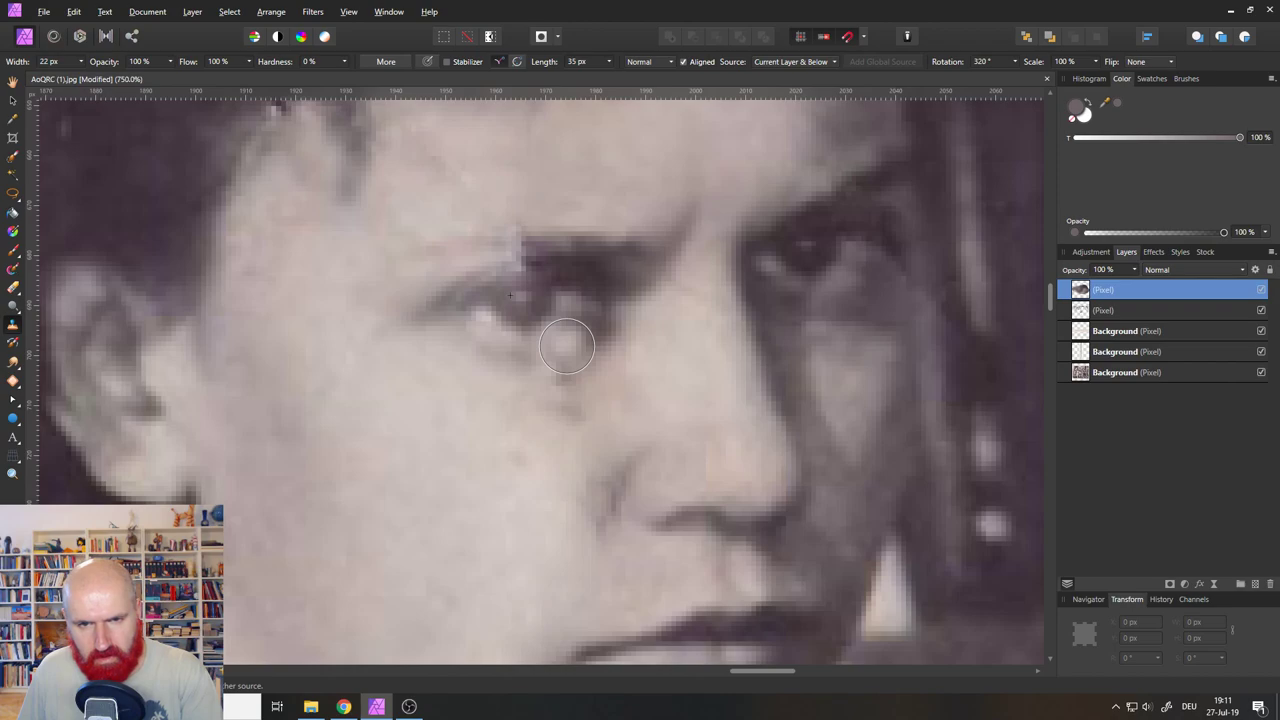
mouse_move(567, 346)
mouse_down()
mouse_move(557, 334)
mouse_move(577, 336)
mouse_move(583, 317)
mouse_move(554, 362)
mouse_move(540, 355)
mouse_up()
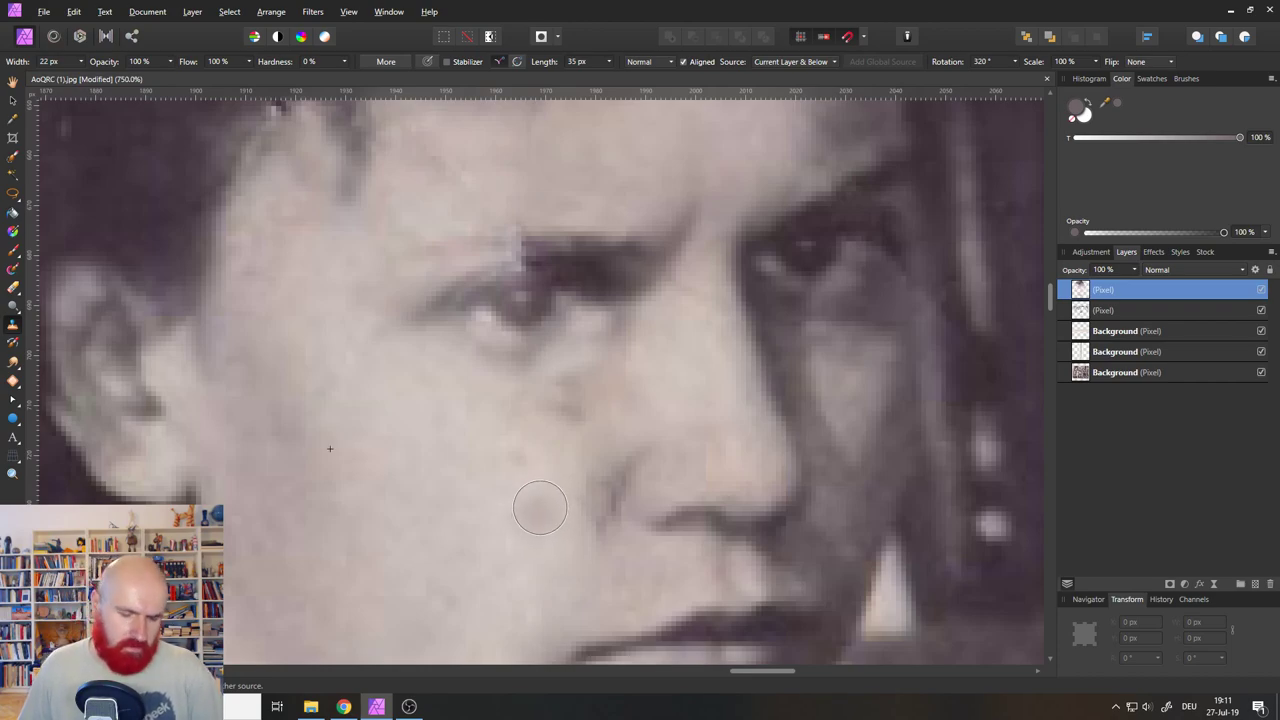
key(ctrl+z)
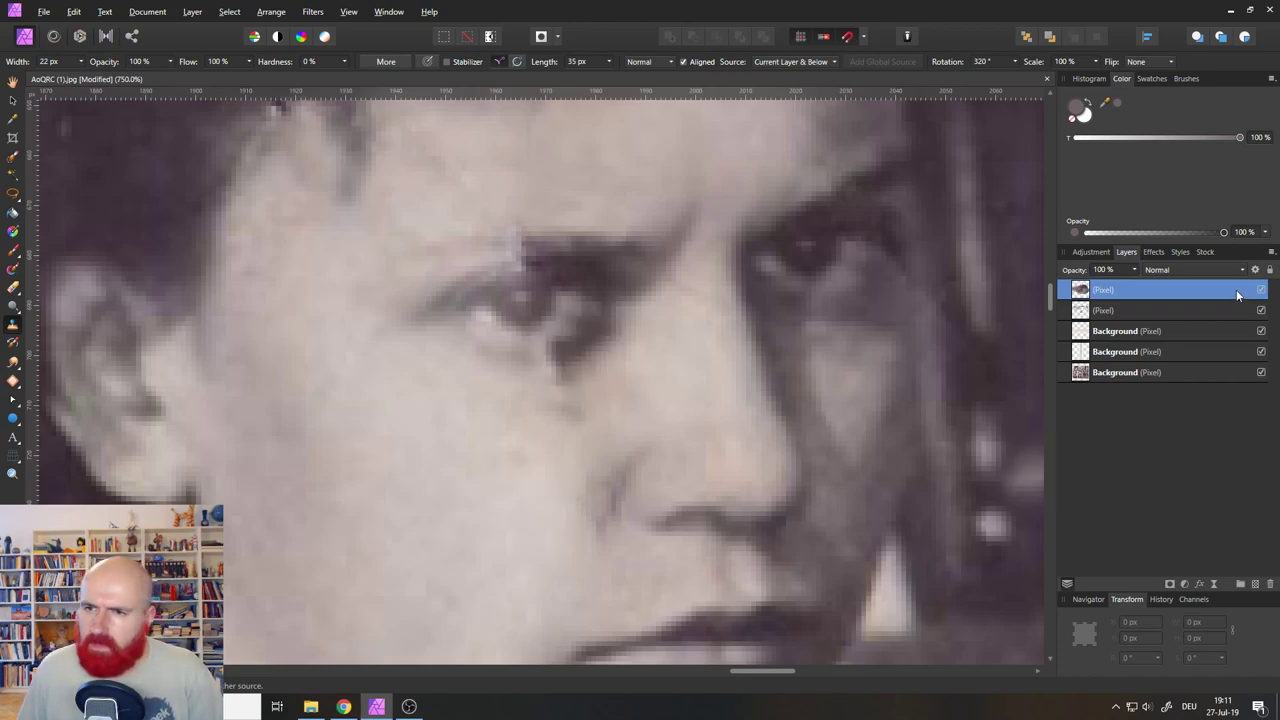
On a new pixel layer, lighten the shadow below the eye's inner corner with a sampled skin tone, 10 px brush width and 25 % opacity.
click(1256, 586)
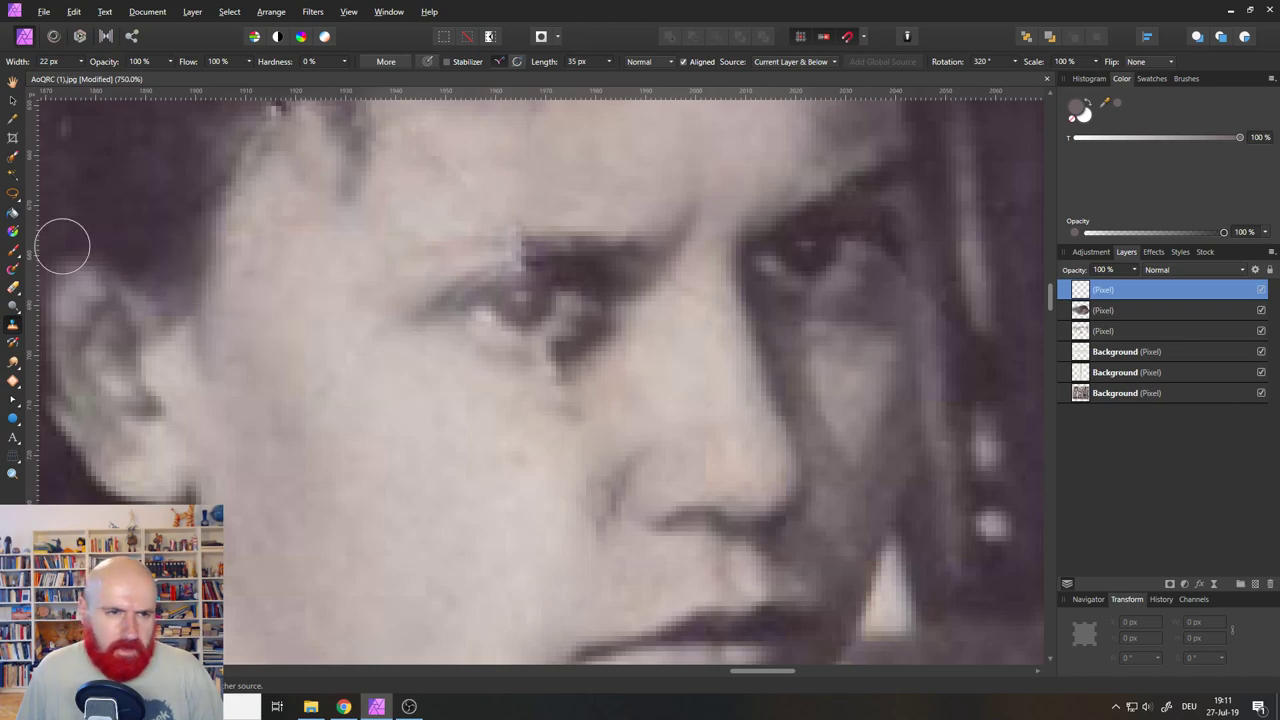
click(13, 251)
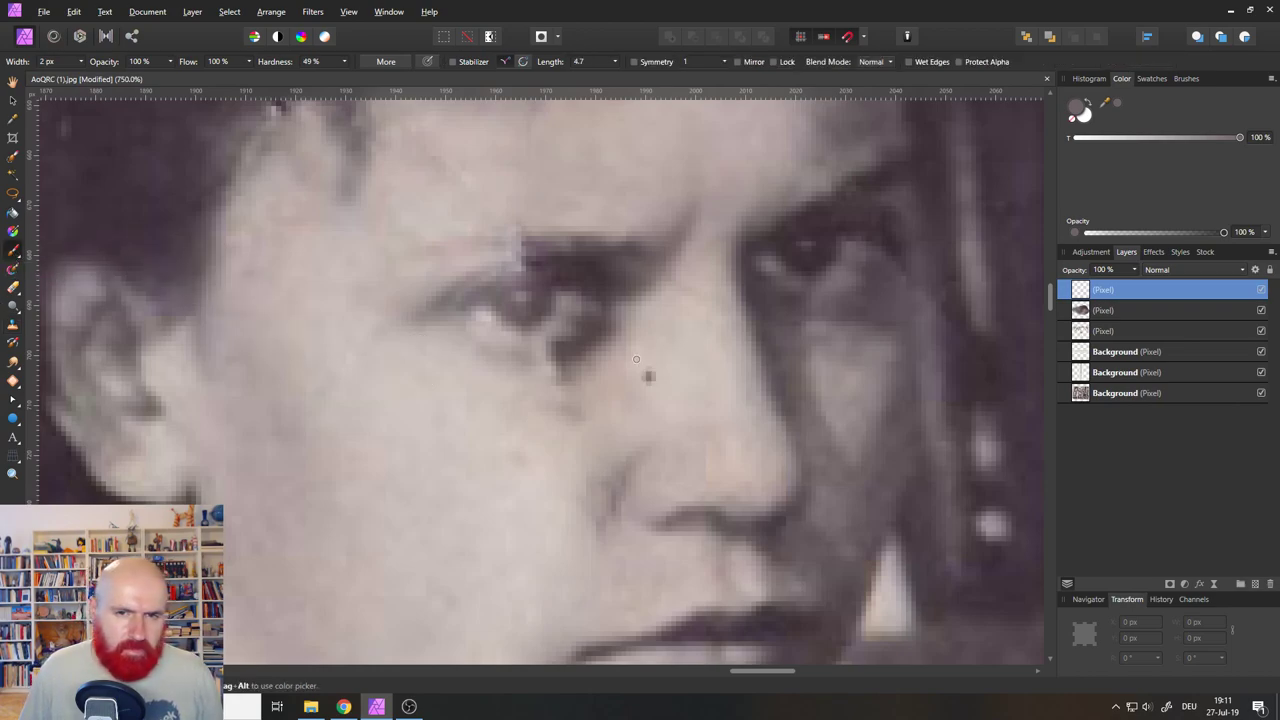
drag(1105, 103, 500, 351)
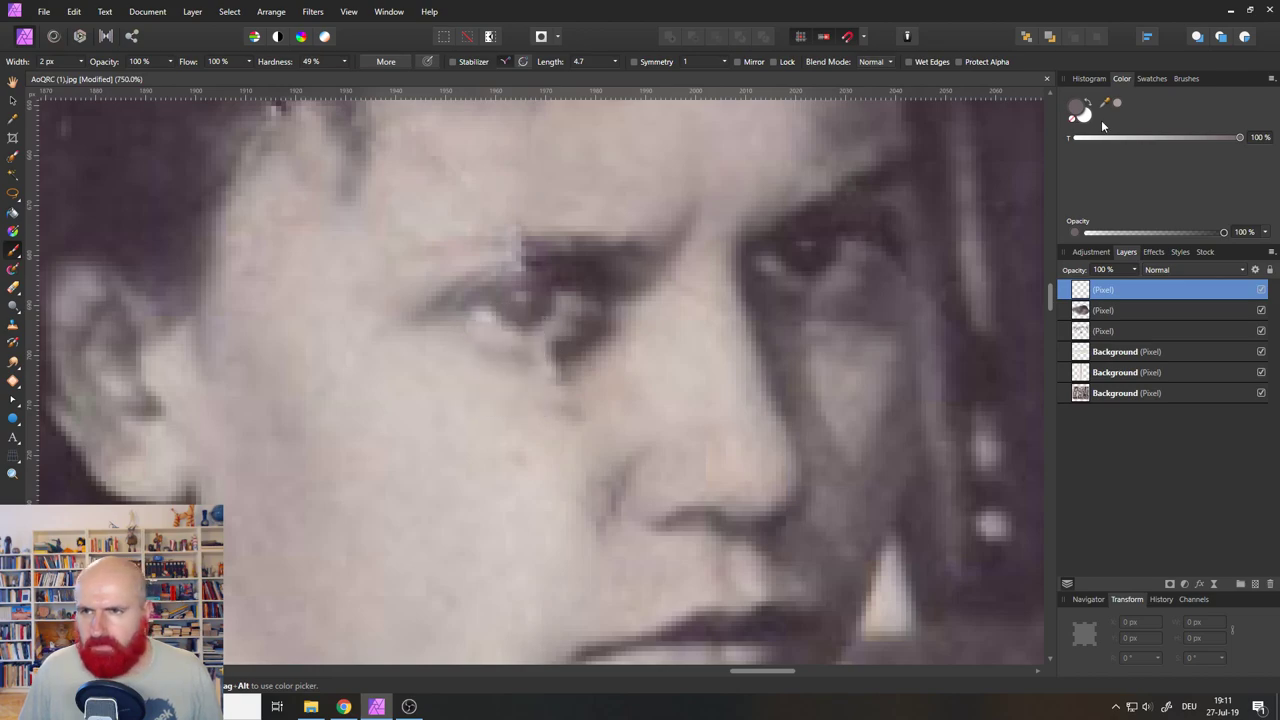
click(171, 61)
drag(173, 75, 107, 79)
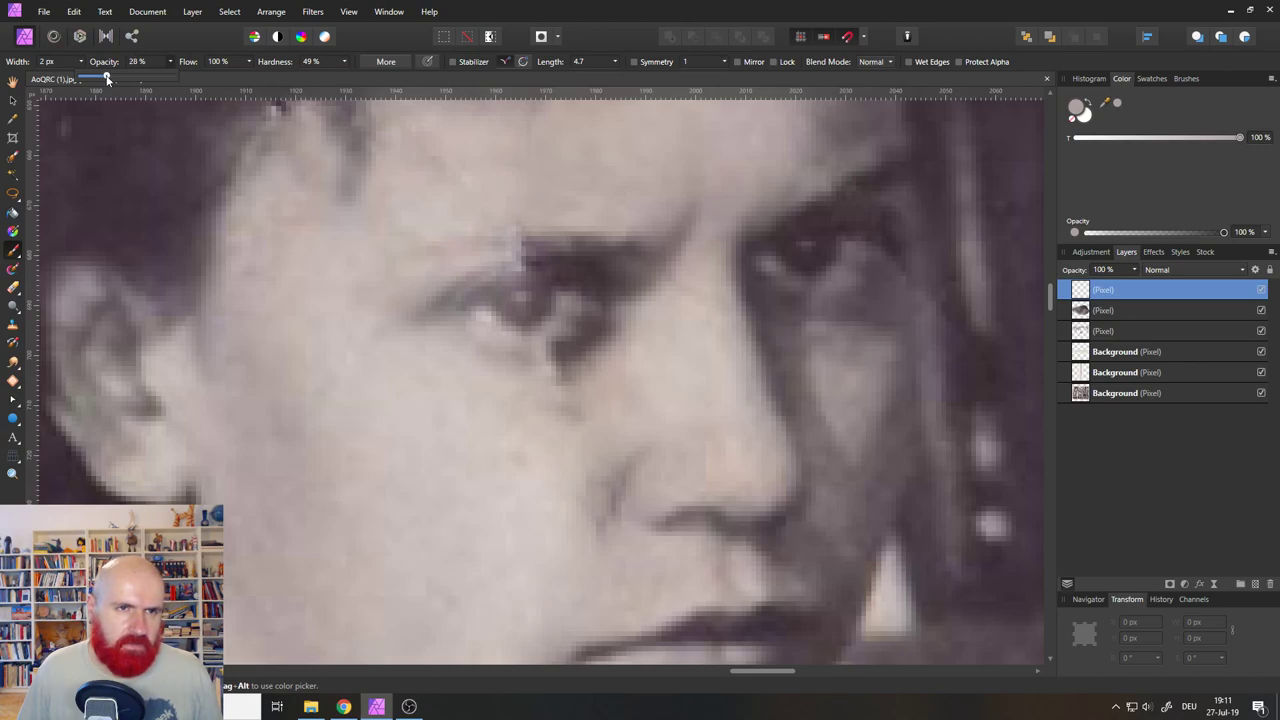
click(176, 61)
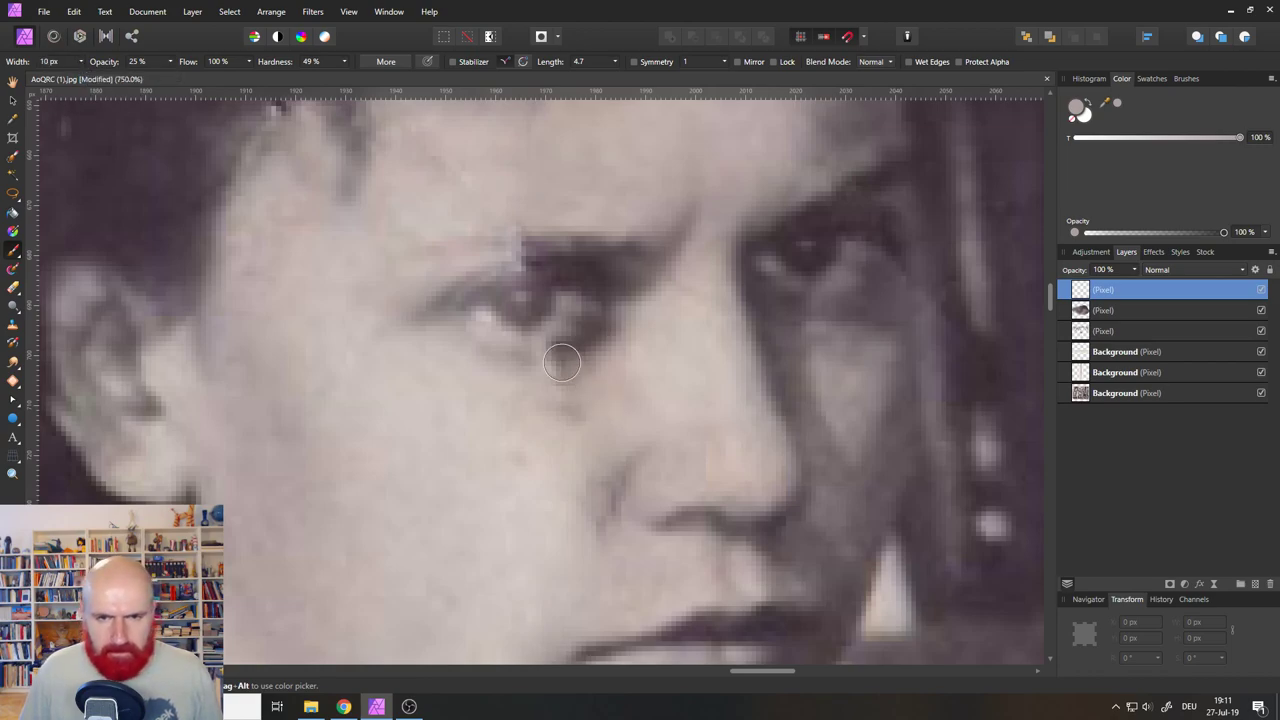
drag(570, 352, 618, 327)
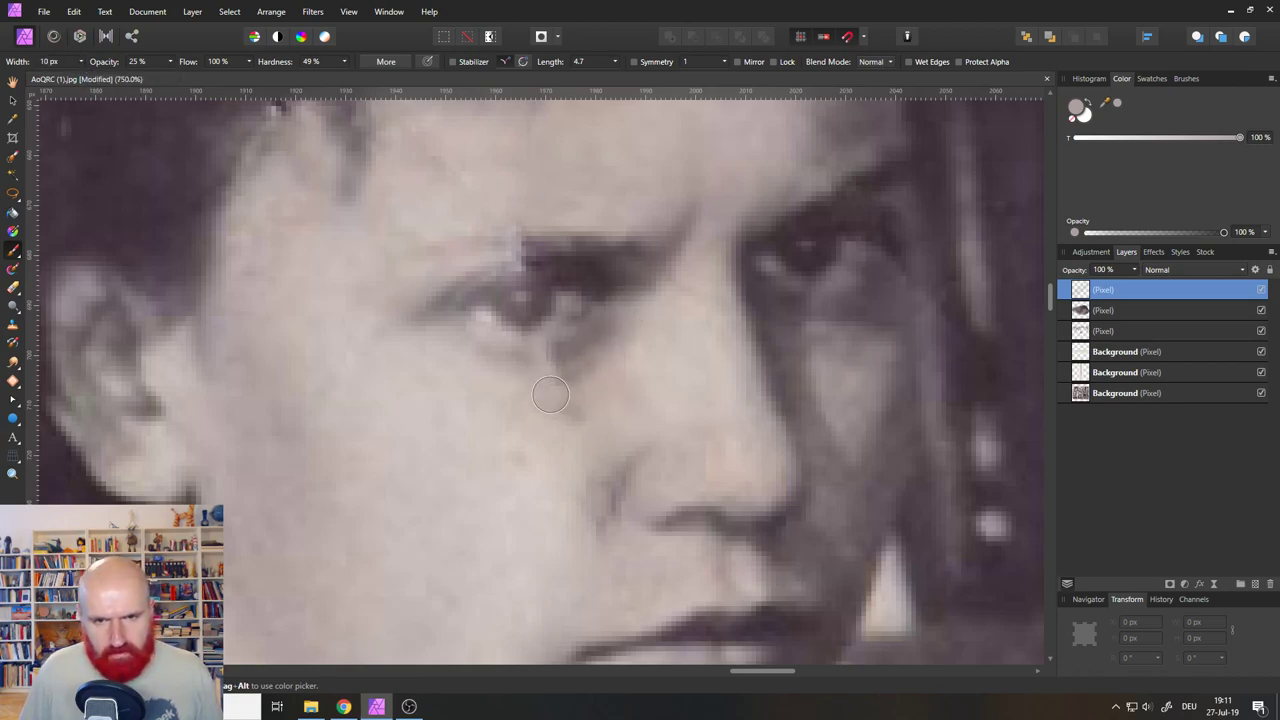
mouse_move(566, 385)
mouse_down()
mouse_move(598, 329)
mouse_move(550, 369)
mouse_move(594, 328)
mouse_move(428, 402)
mouse_move(586, 373)
mouse_move(611, 355)
mouse_move(505, 404)
mouse_move(501, 425)
mouse_move(565, 383)
mouse_move(553, 433)
mouse_move(476, 472)
mouse_move(516, 452)
mouse_move(573, 371)
mouse_move(555, 361)
mouse_move(586, 390)
mouse_up()
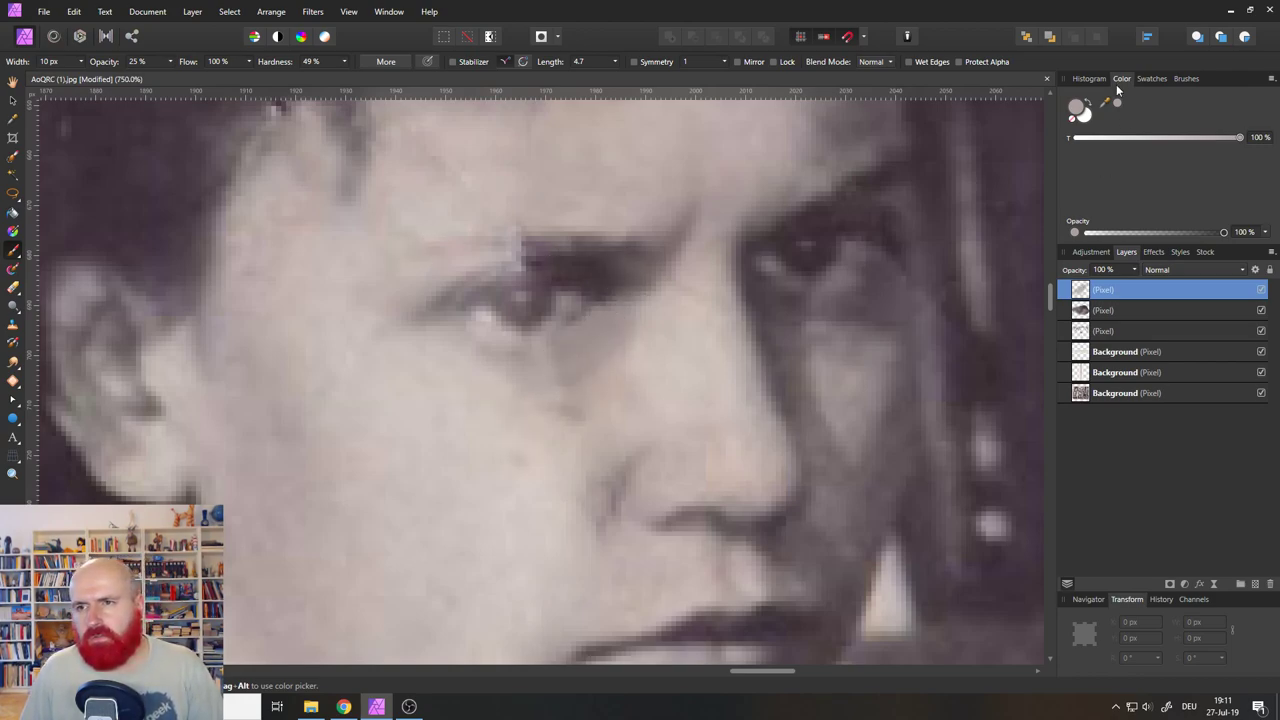
Sample another light skin tone, brush it over the dark area between eyebrow and upper eyelid, and check the face at overview.
mouse_move(1118, 104)
mouse_down()
mouse_move(484, 258)
mouse_move(601, 253)
mouse_move(650, 270)
mouse_up()
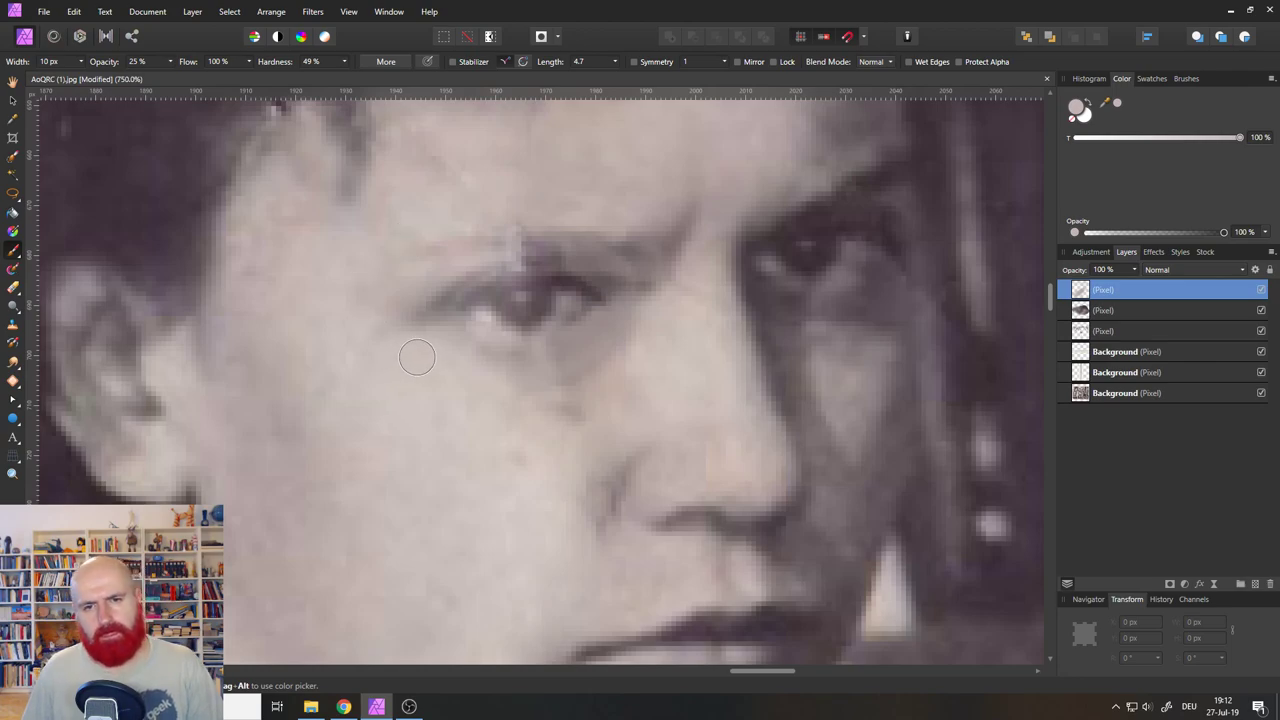
mouse_move(538, 249)
mouse_down()
mouse_move(607, 267)
mouse_move(542, 242)
mouse_up()
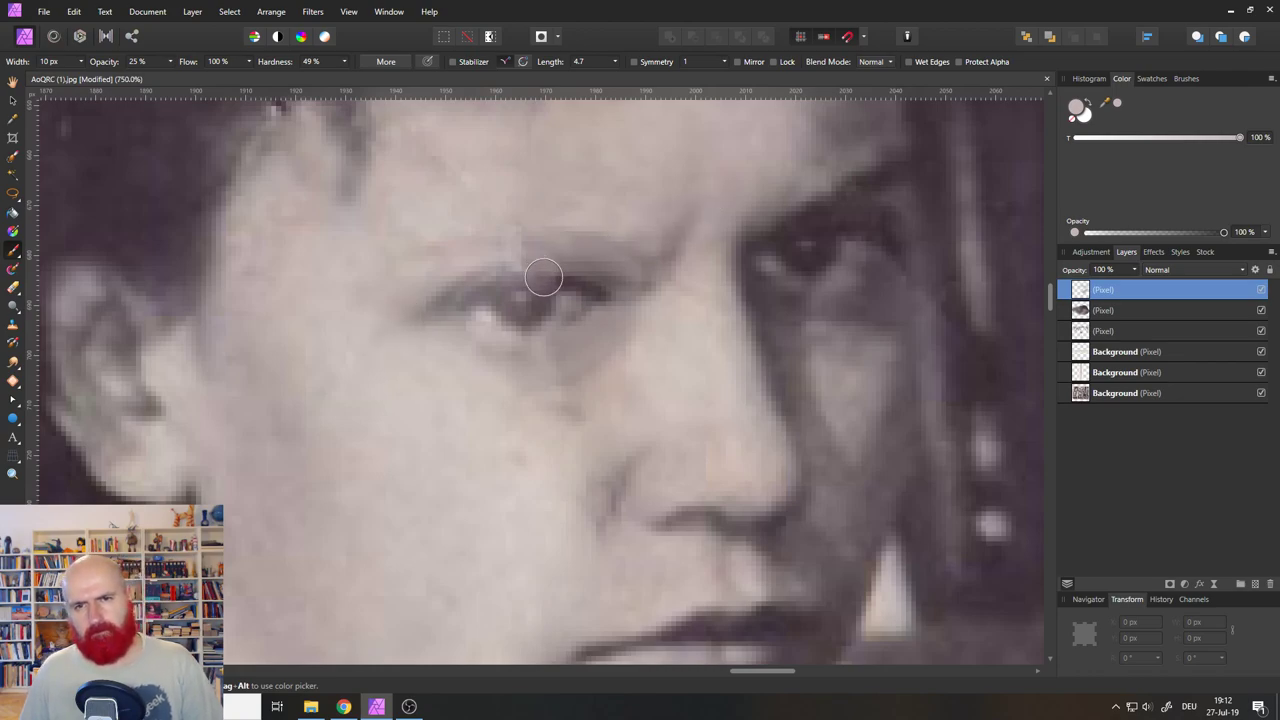
scroll(660, 286, down, 5)
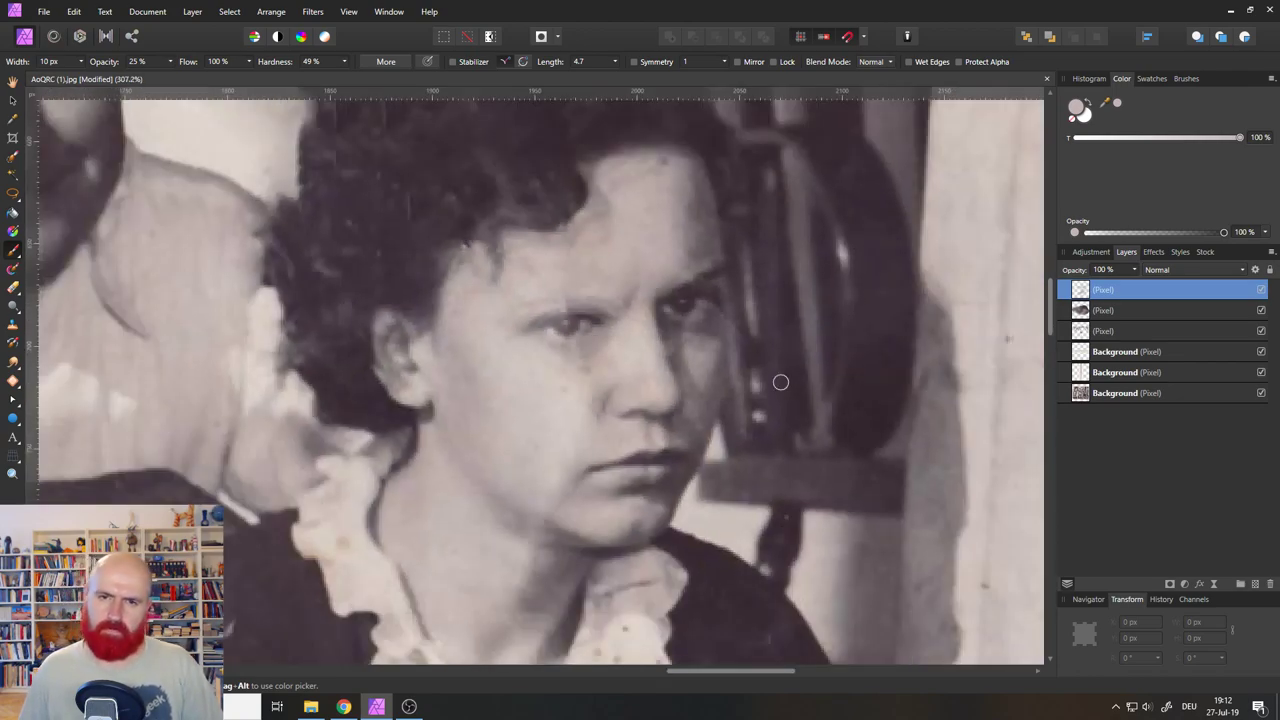
scroll(739, 404, down, 2)
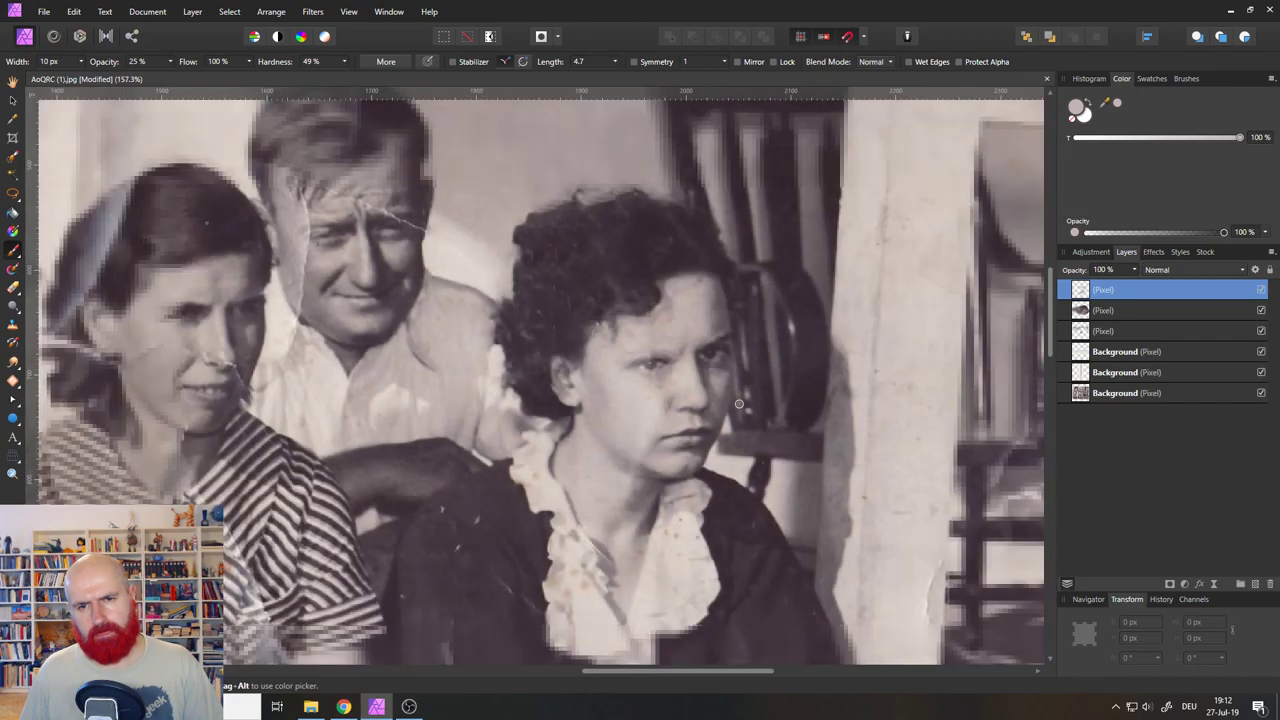
scroll(739, 404, up, 3)
scroll(955, 328, down, 2)
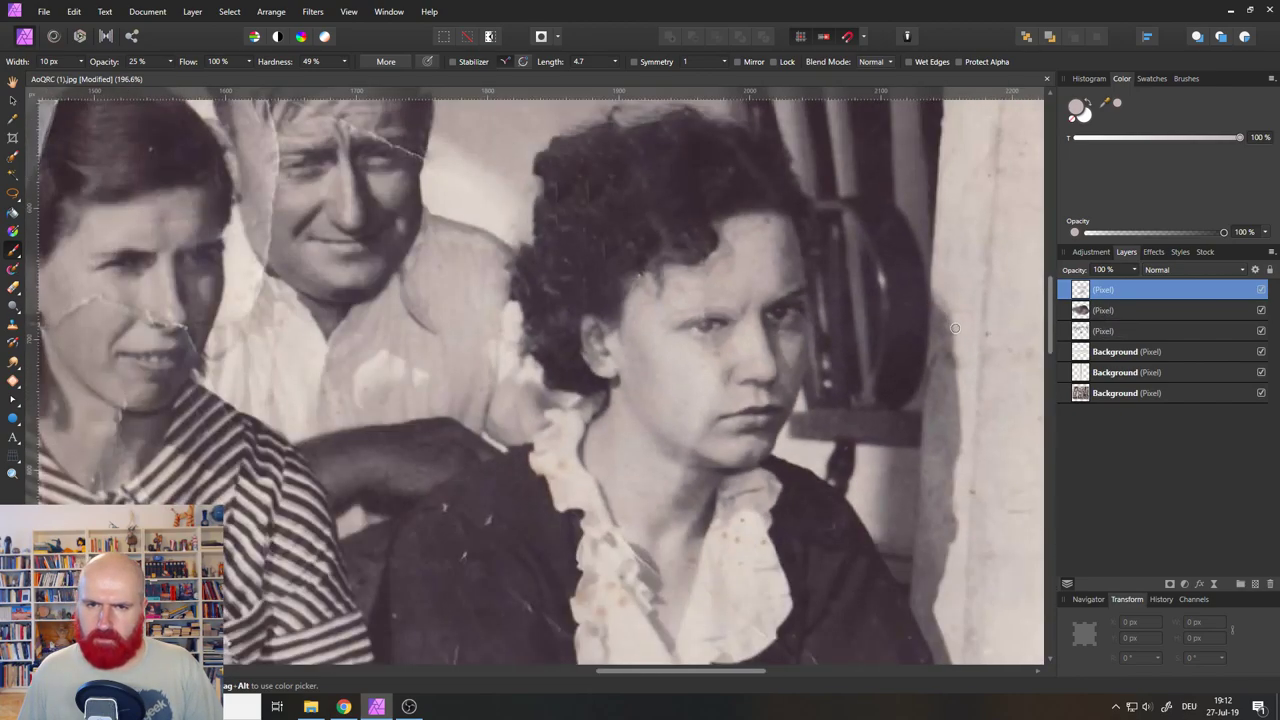
Lower the opacity of the painted skin-tone layer to 75 %, leaving its blend mode at Normal.
click(1167, 272)
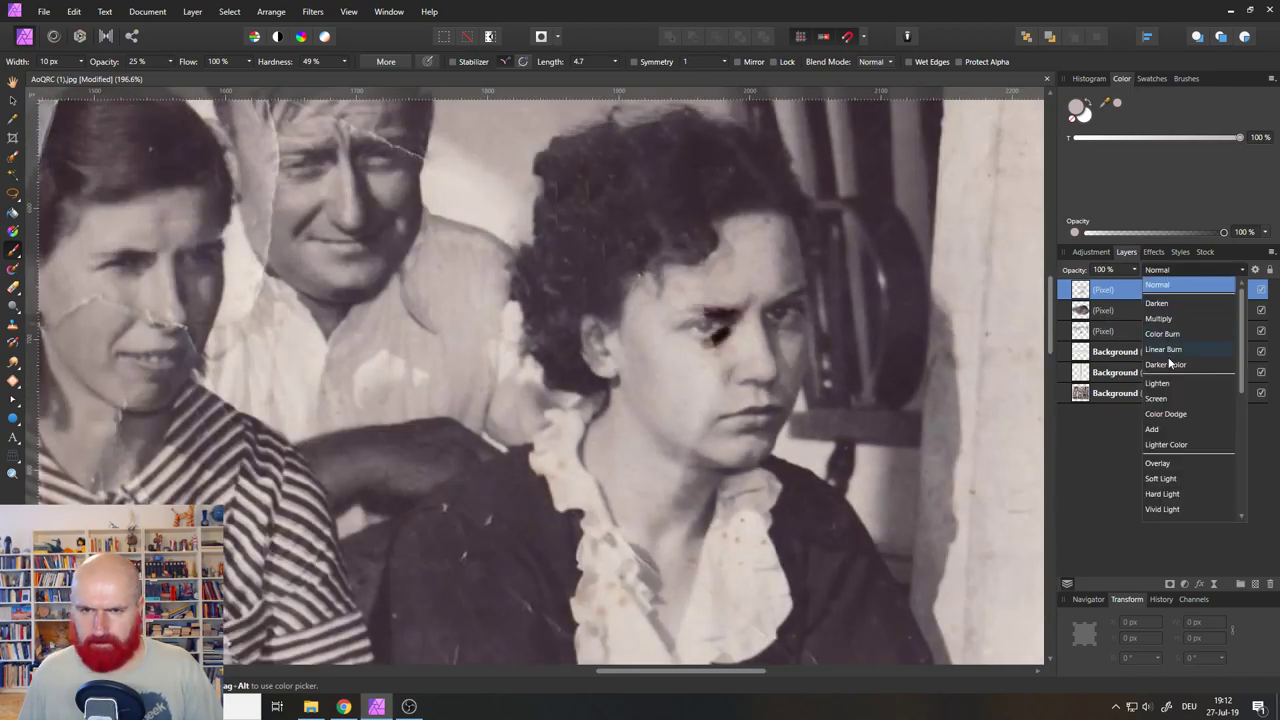
click(1160, 269)
click(1135, 271)
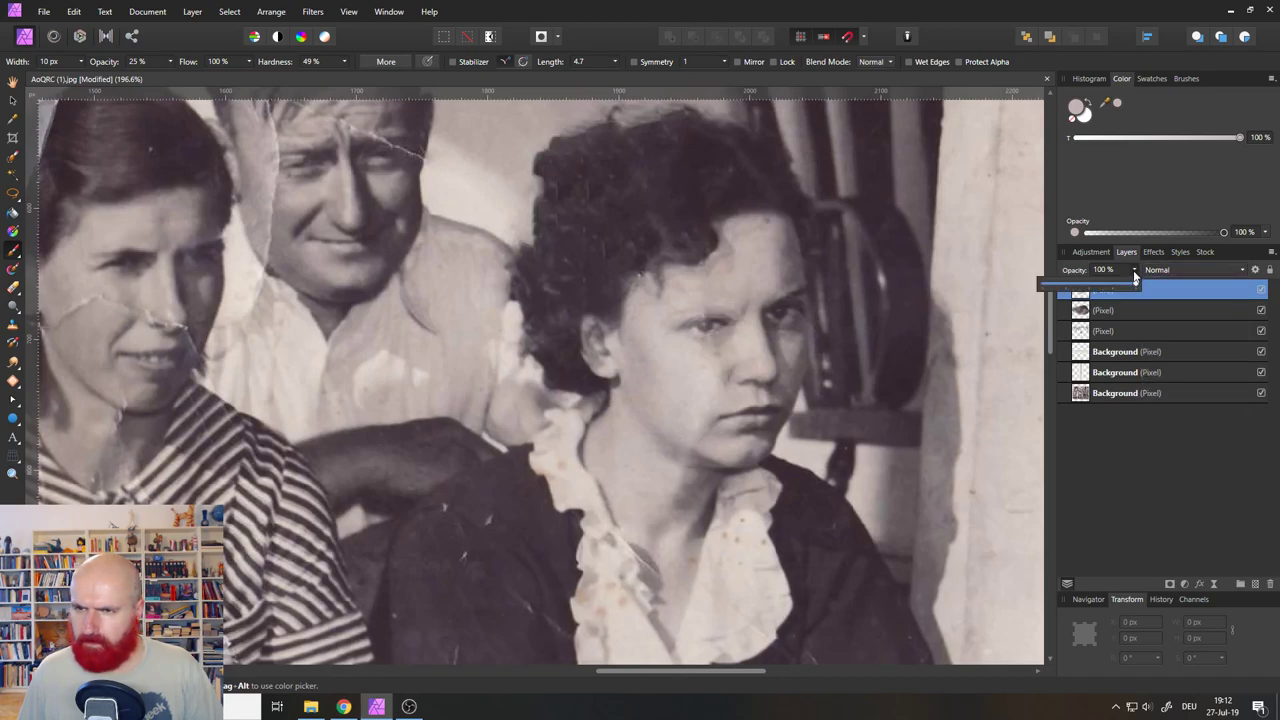
drag(1135, 287, 1113, 286)
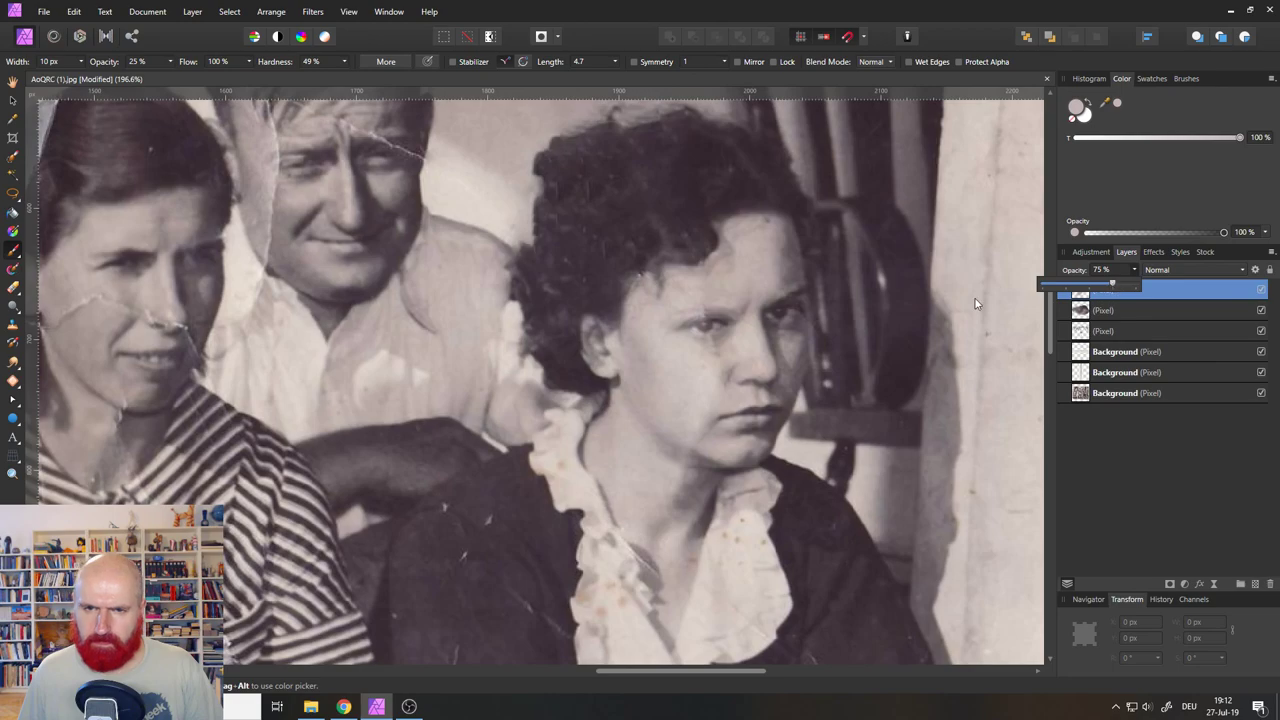
Use the 3 px Inpainting Brush to remove the light seam above the woman's eye and smooth the blemishes beneath it.
scroll(728, 341, up, 5)
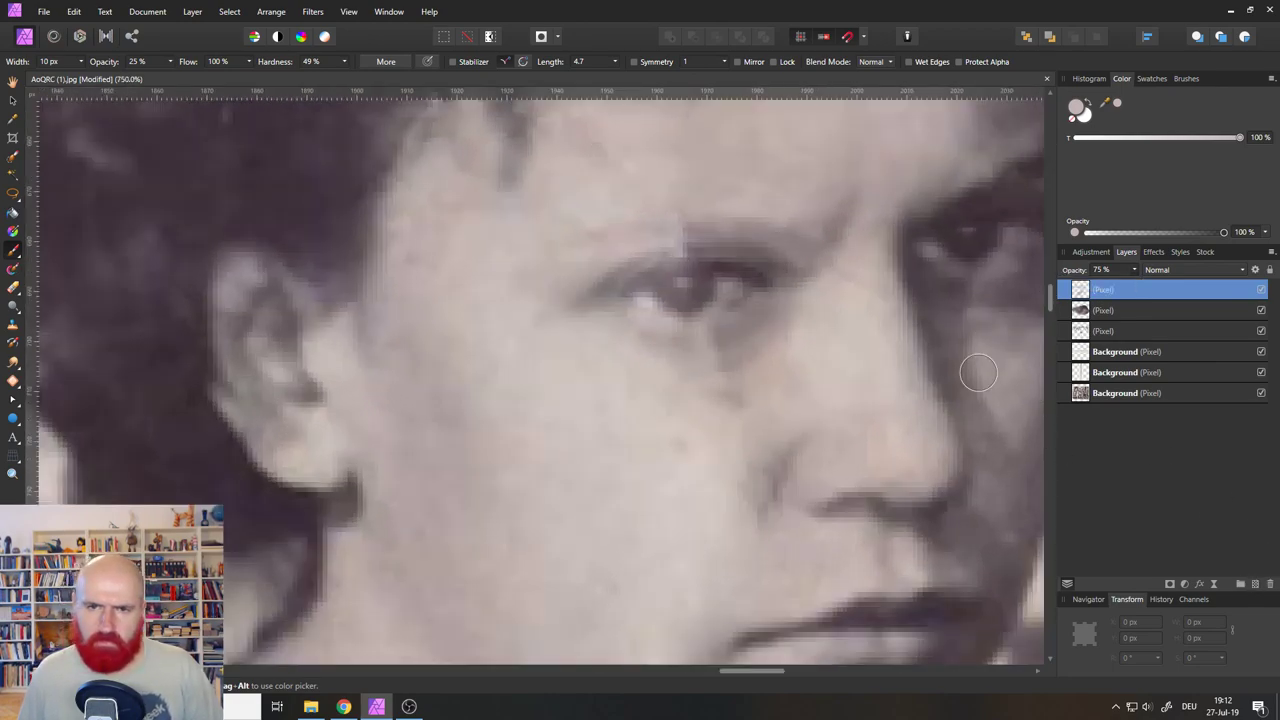
click(12, 383)
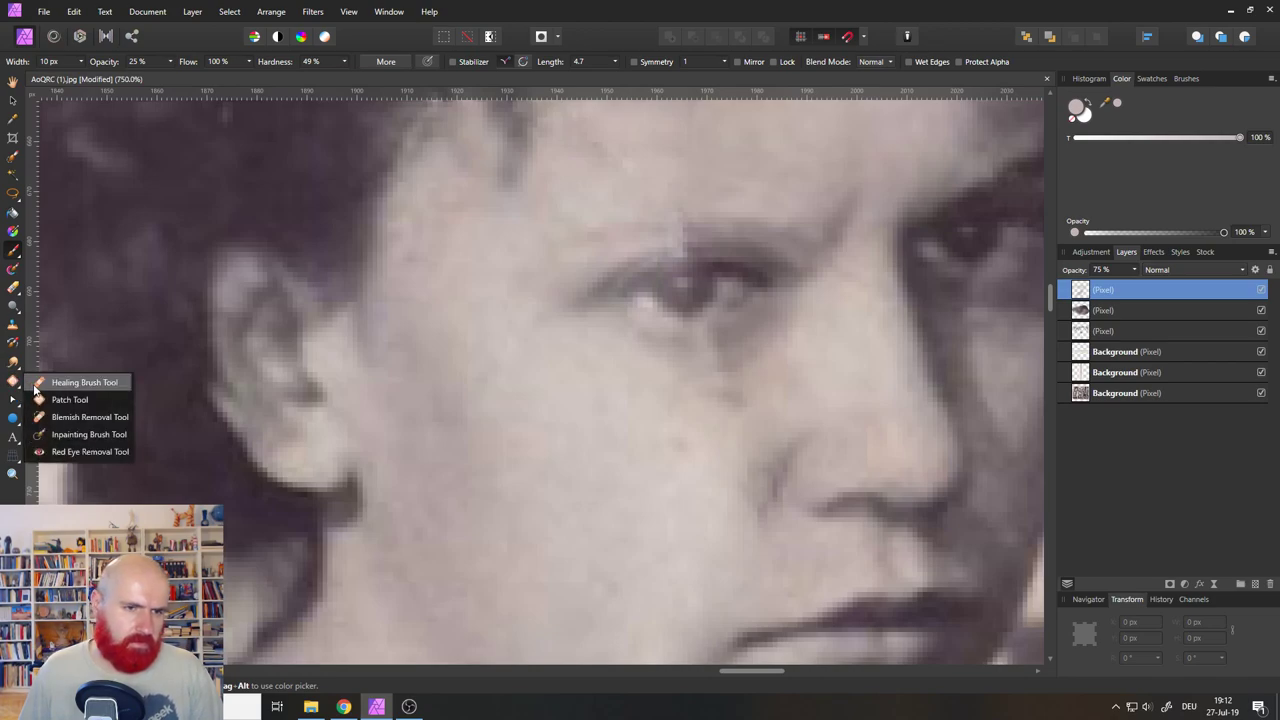
click(89, 434)
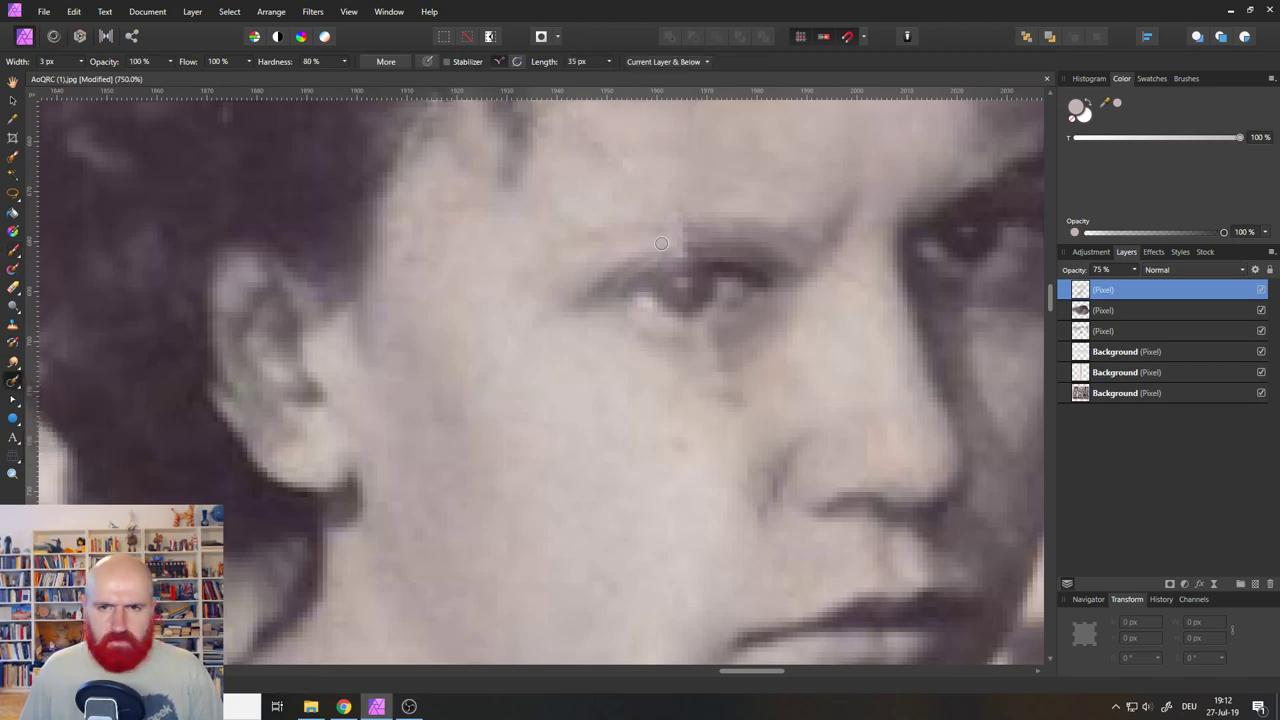
mouse_move(688, 246)
mouse_down()
mouse_move(683, 215)
mouse_move(686, 245)
mouse_move(675, 246)
mouse_move(692, 220)
mouse_move(657, 241)
mouse_move(704, 235)
mouse_up()
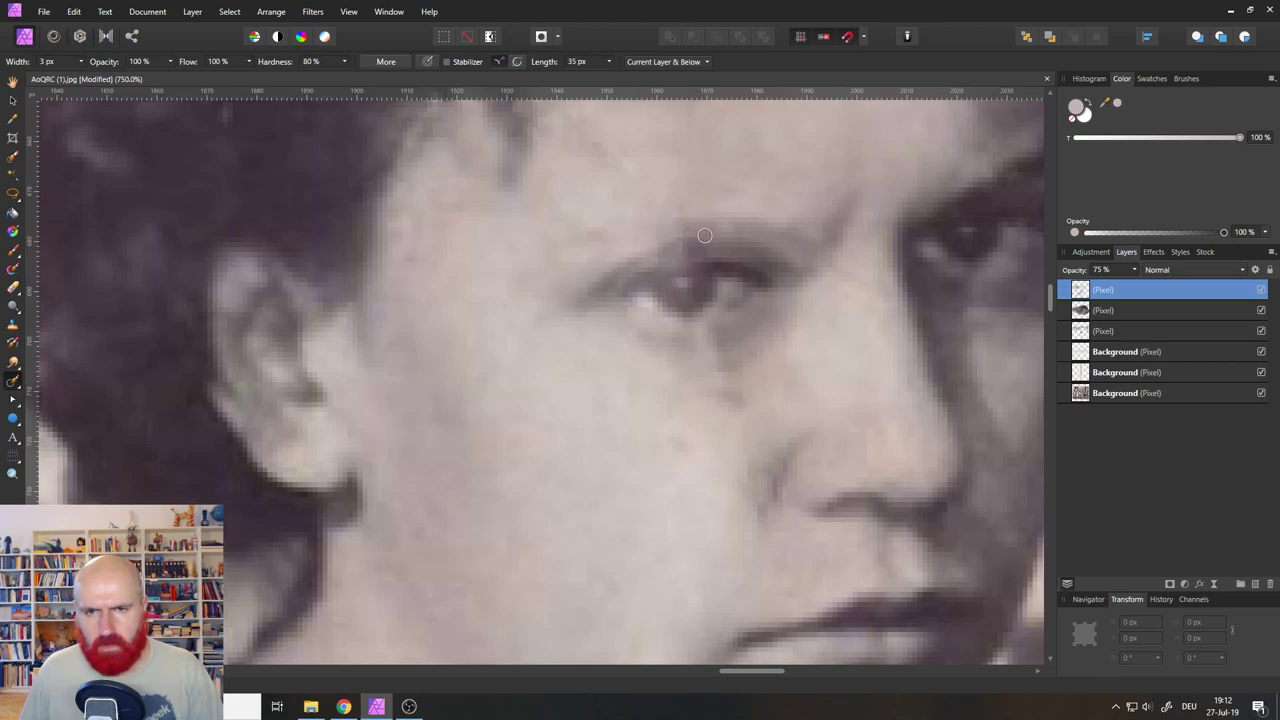
mouse_move(718, 336)
mouse_down()
mouse_move(745, 333)
mouse_move(704, 360)
mouse_move(731, 332)
mouse_move(686, 345)
mouse_move(760, 342)
mouse_move(640, 346)
mouse_up()
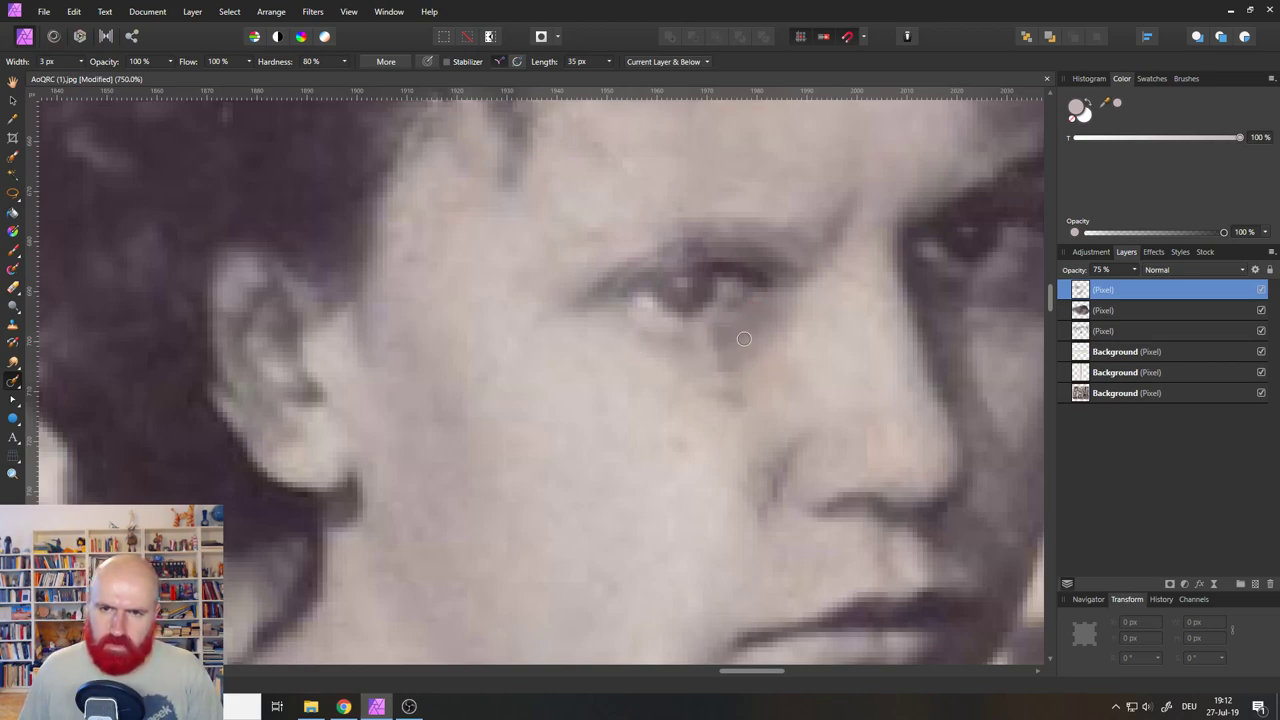
drag(727, 332, 658, 336)
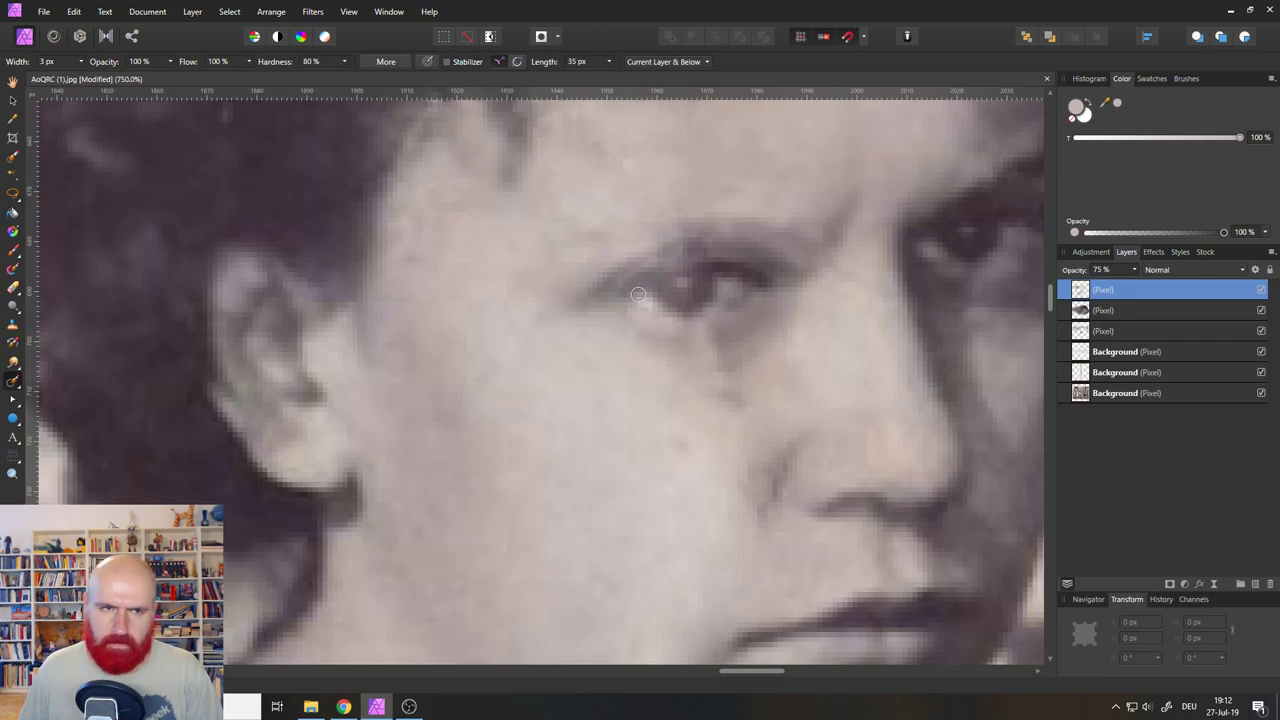
Sample a dark eyelid tone, paint over the repaired upper eyelid with a 5 px brush at 25 % opacity, and check the face at overview.
click(13, 251)
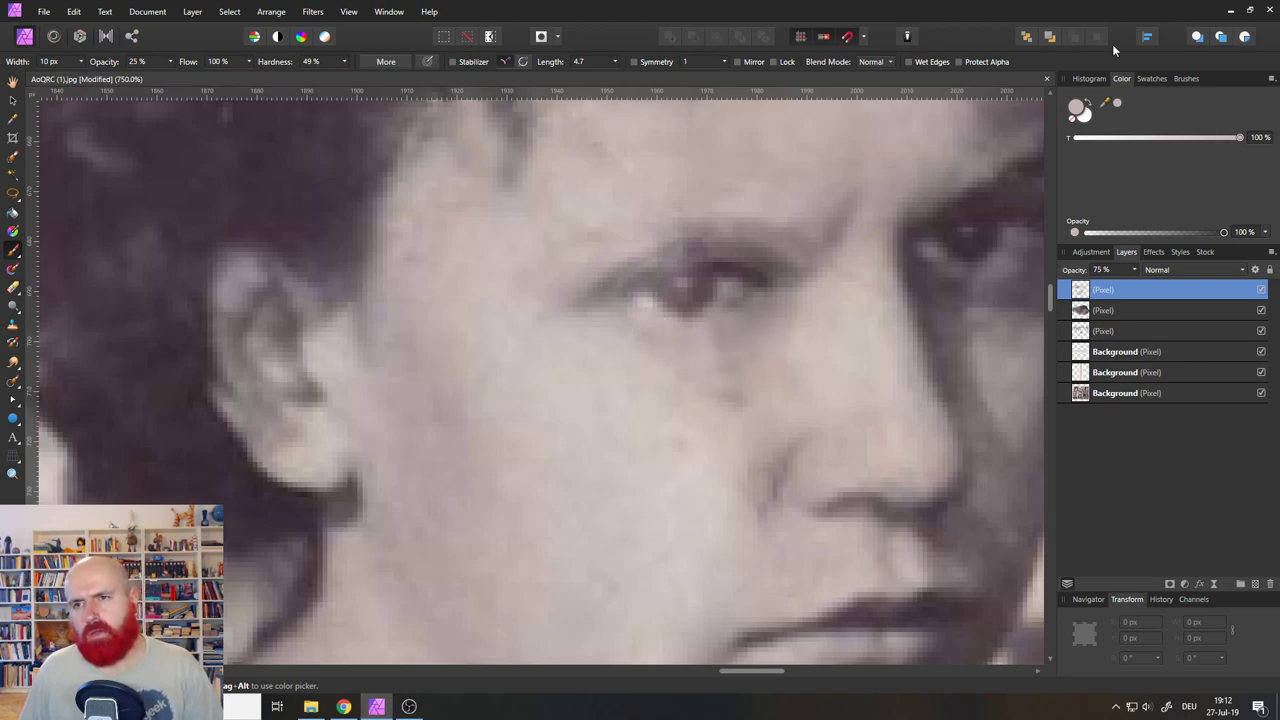
drag(1105, 103, 722, 254)
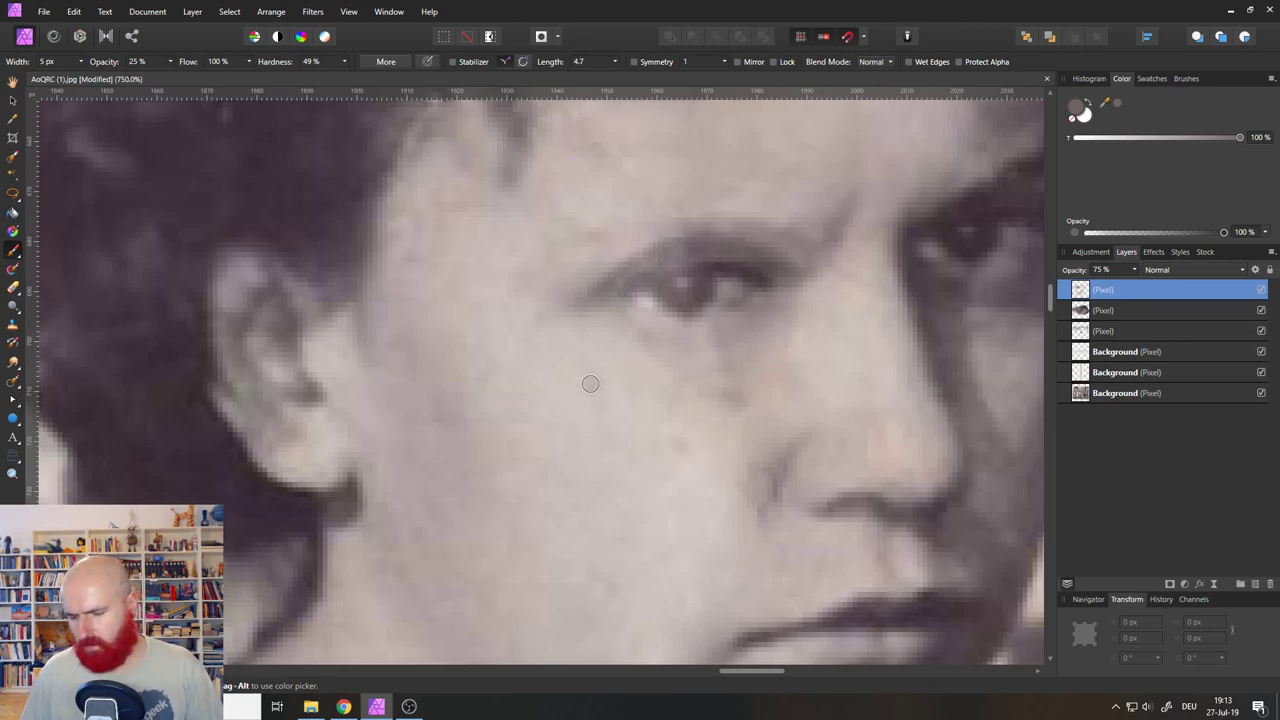
scroll(590, 384, down, 10)
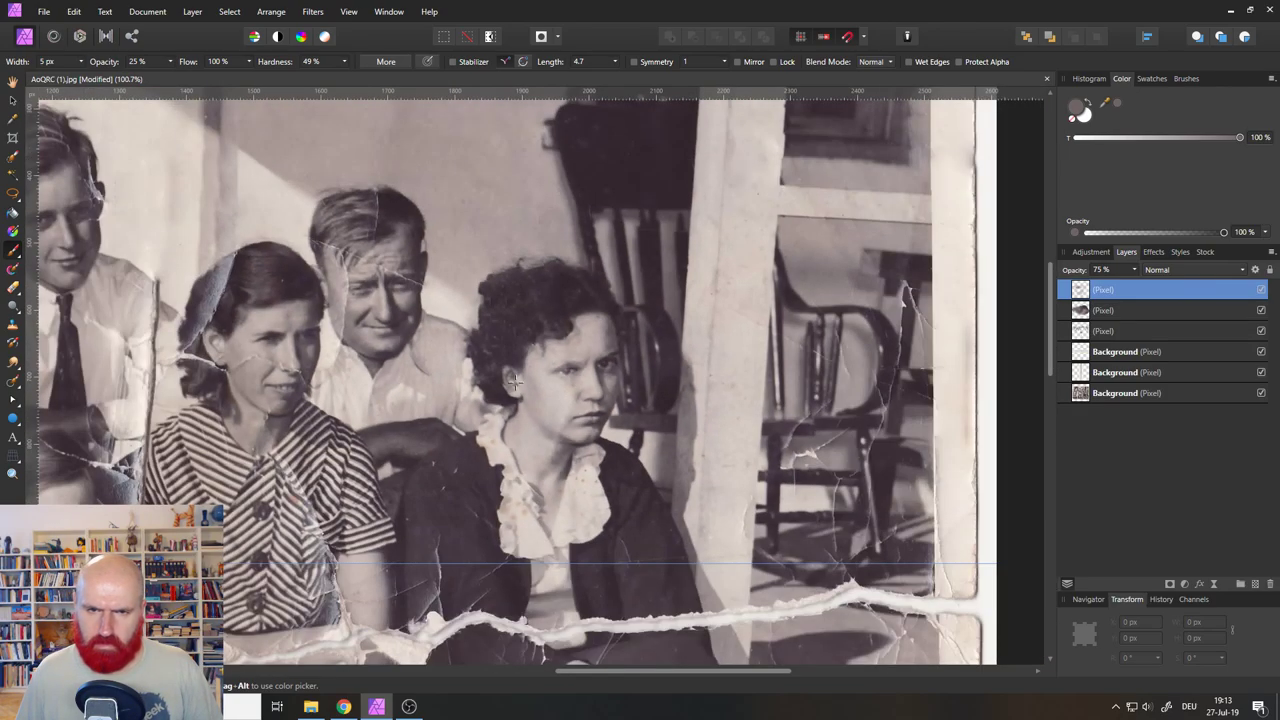
Pick up a medium skin tone, softly shade the area under the eye's inner corner, and check the whole photo.
scroll(513, 379, up, 12)
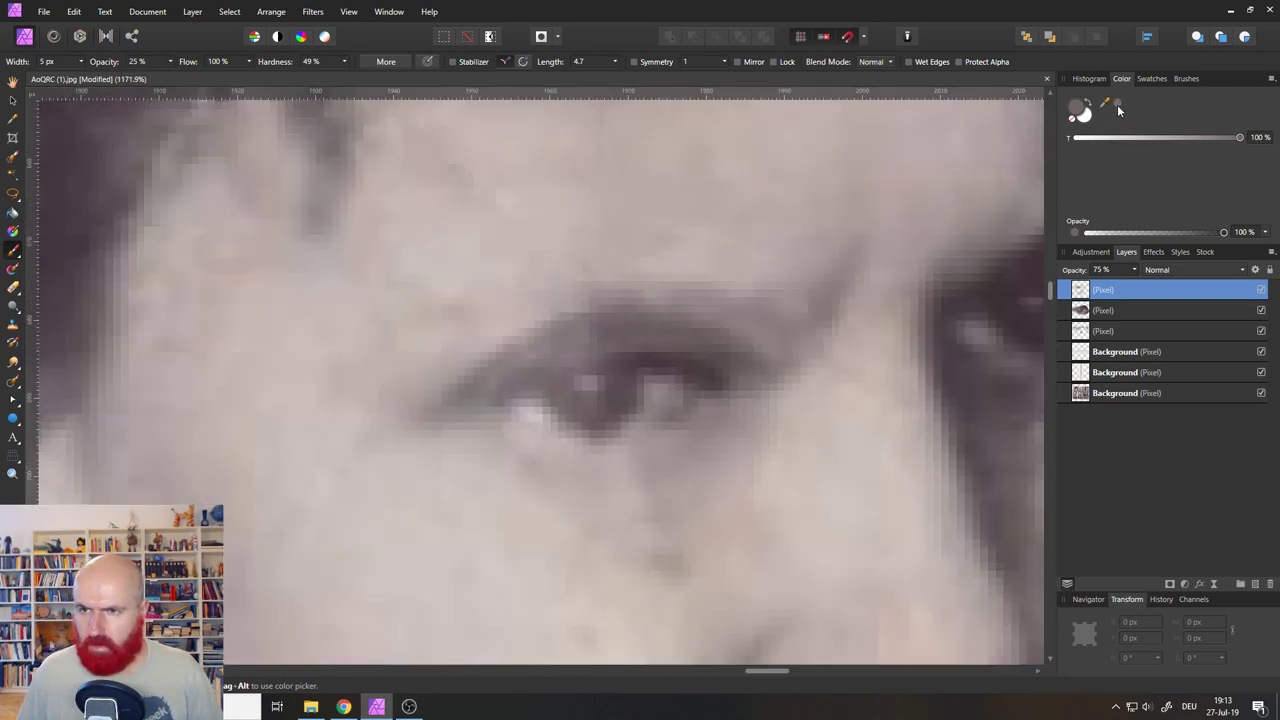
click(1117, 104)
mouse_move(655, 468)
mouse_down()
mouse_move(597, 462)
mouse_move(640, 455)
mouse_up()
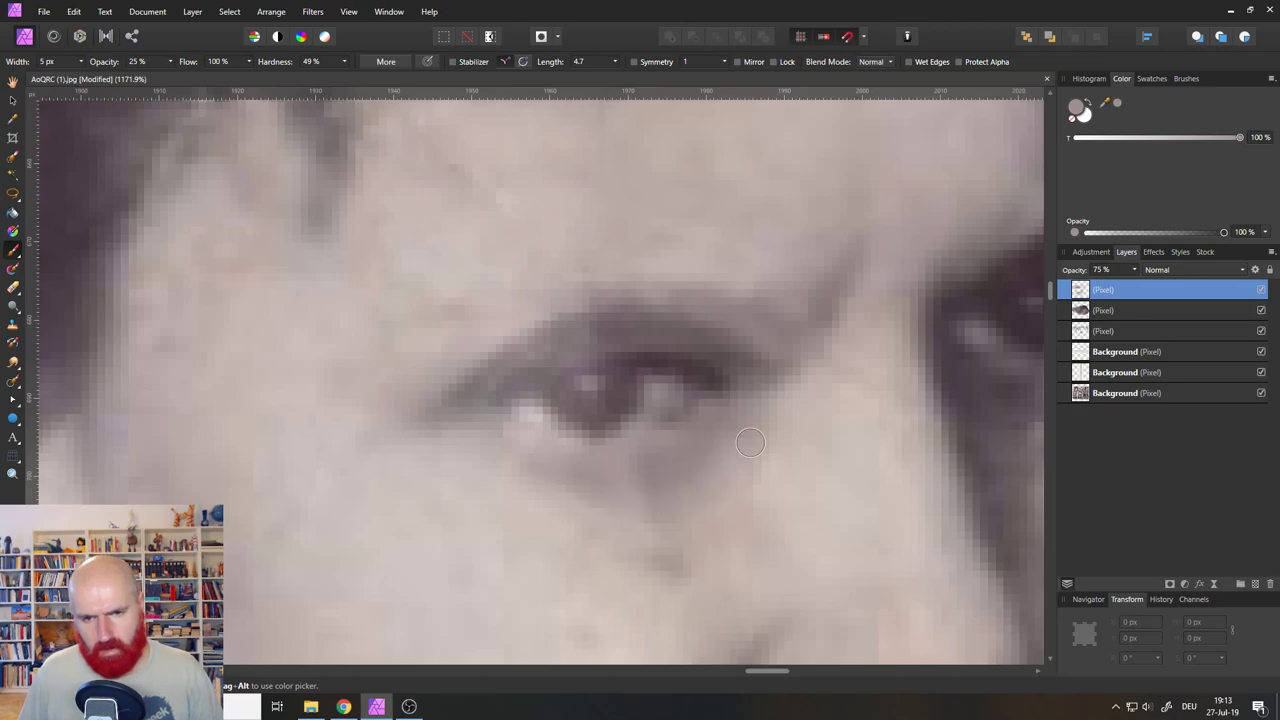
scroll(770, 410, down, 10)
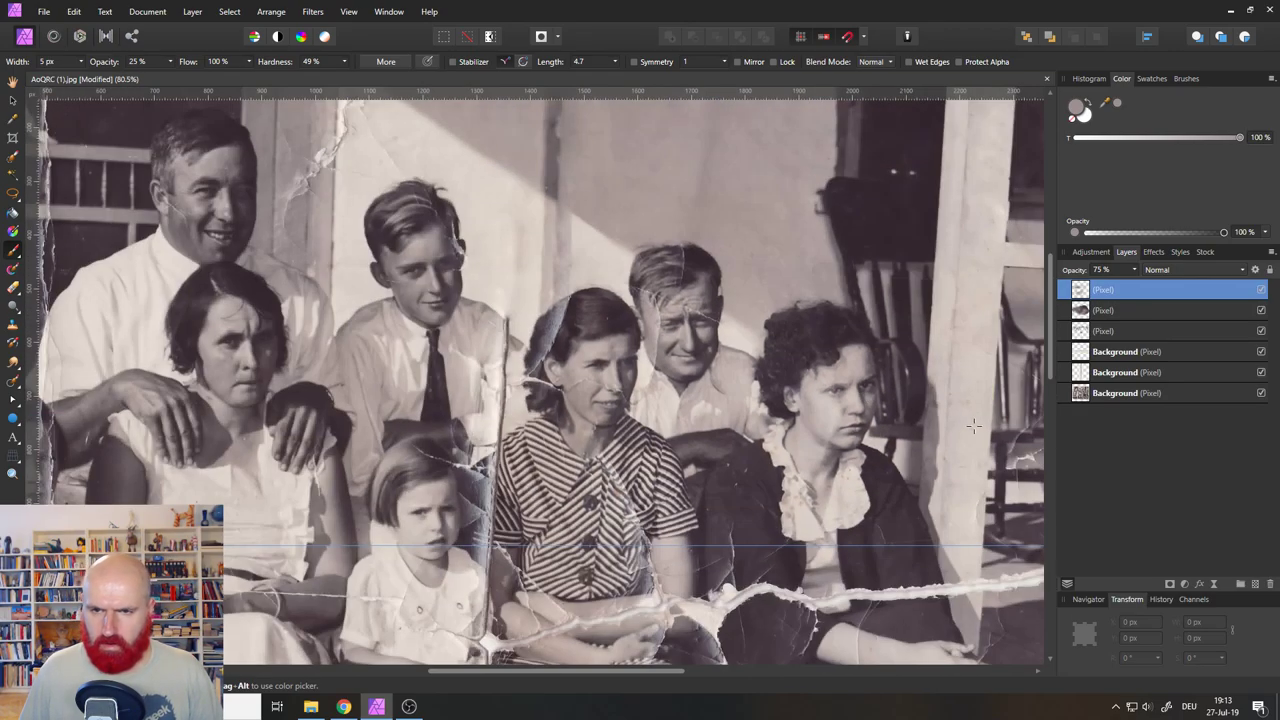
drag(928, 411, 704, 346)
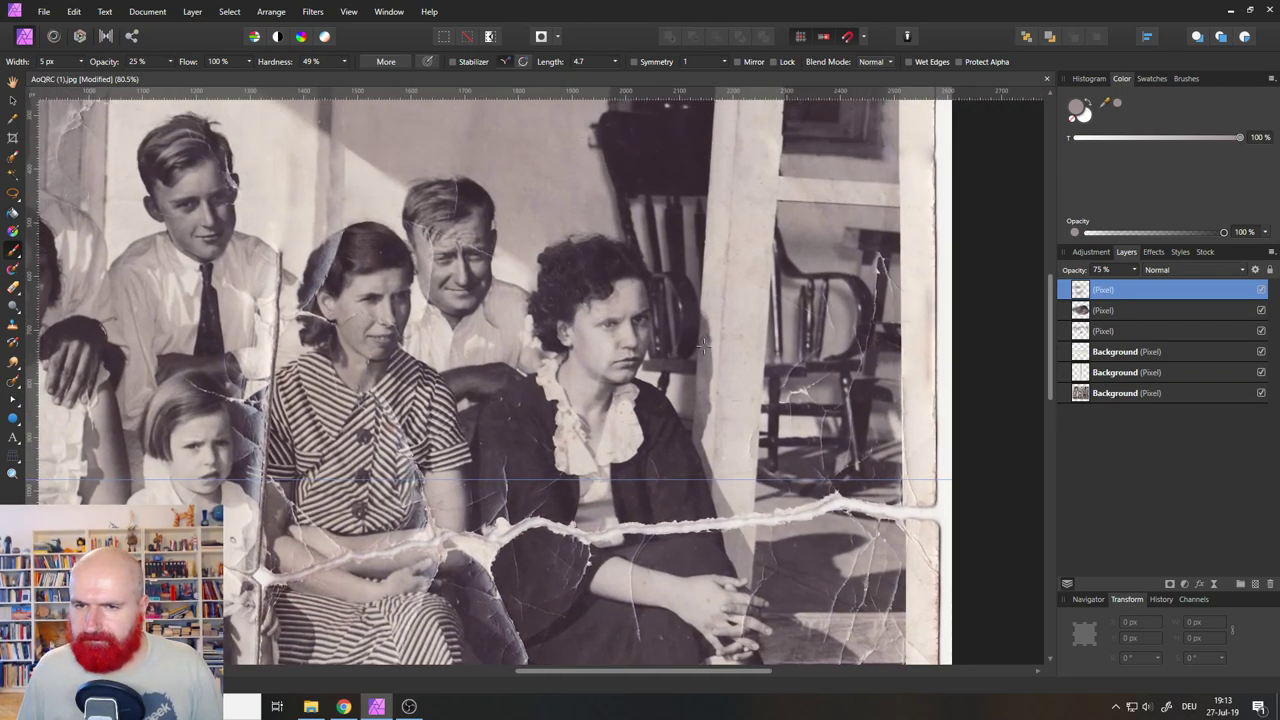
On a new pixel layer, remove the vertical crack through the squinting man's hair with the Inpainting Brush at 10 px.
scroll(428, 285, up, 7)
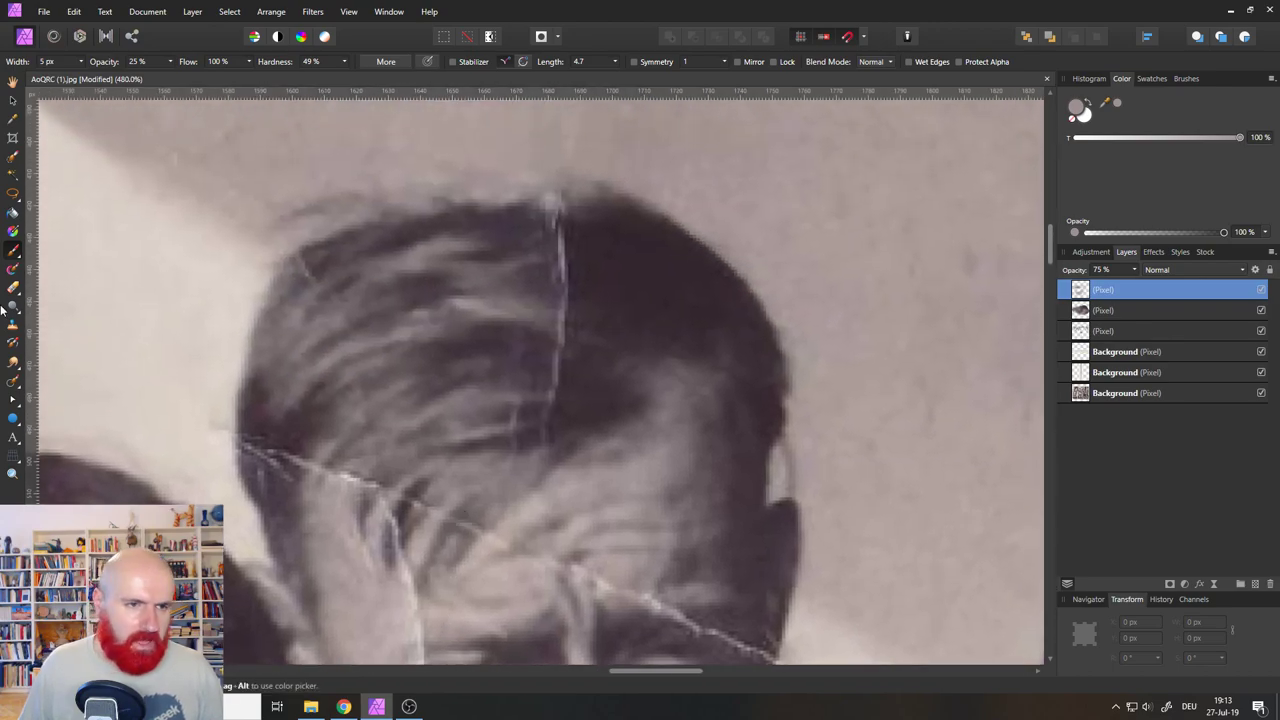
click(11, 384)
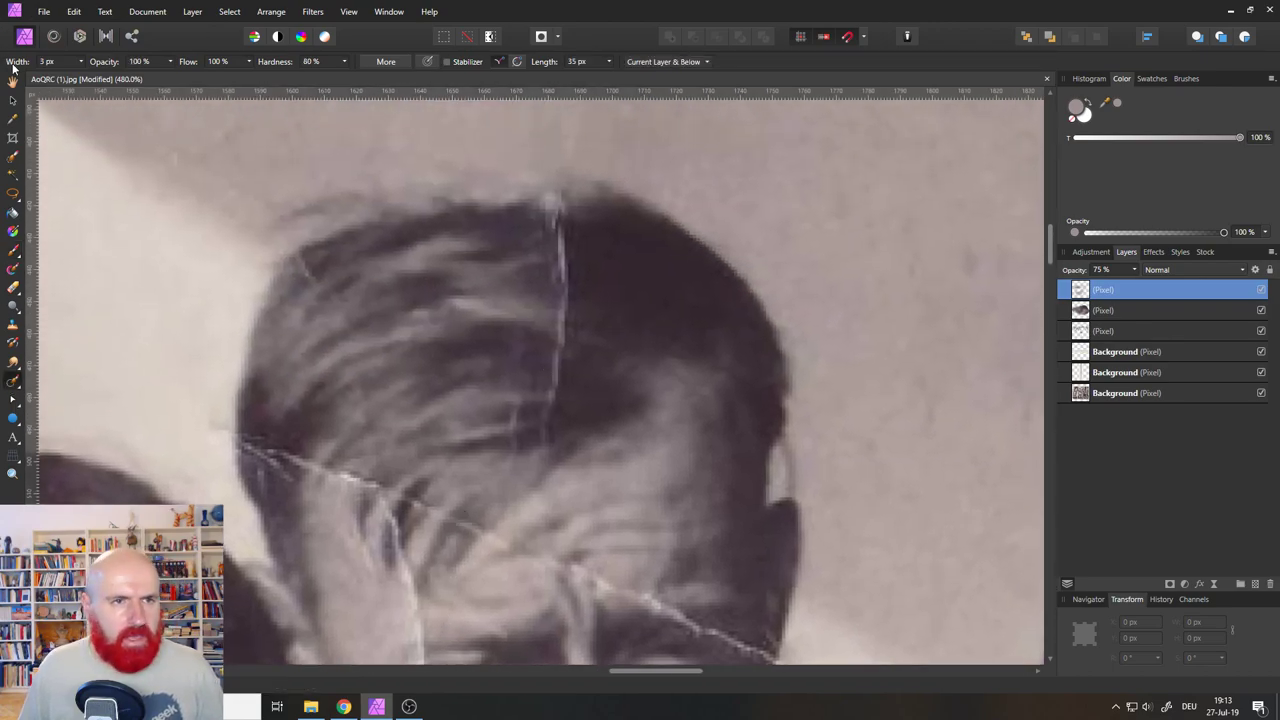
drag(86, 75, 89, 75)
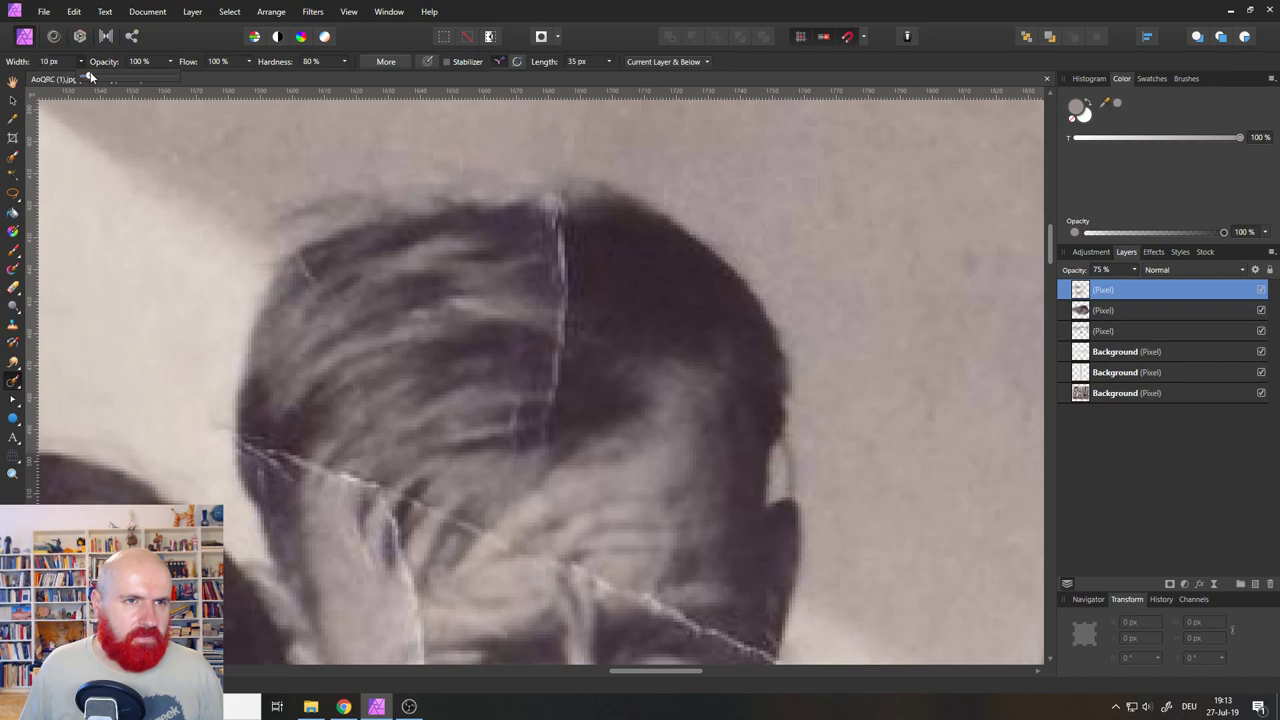
click(79, 63)
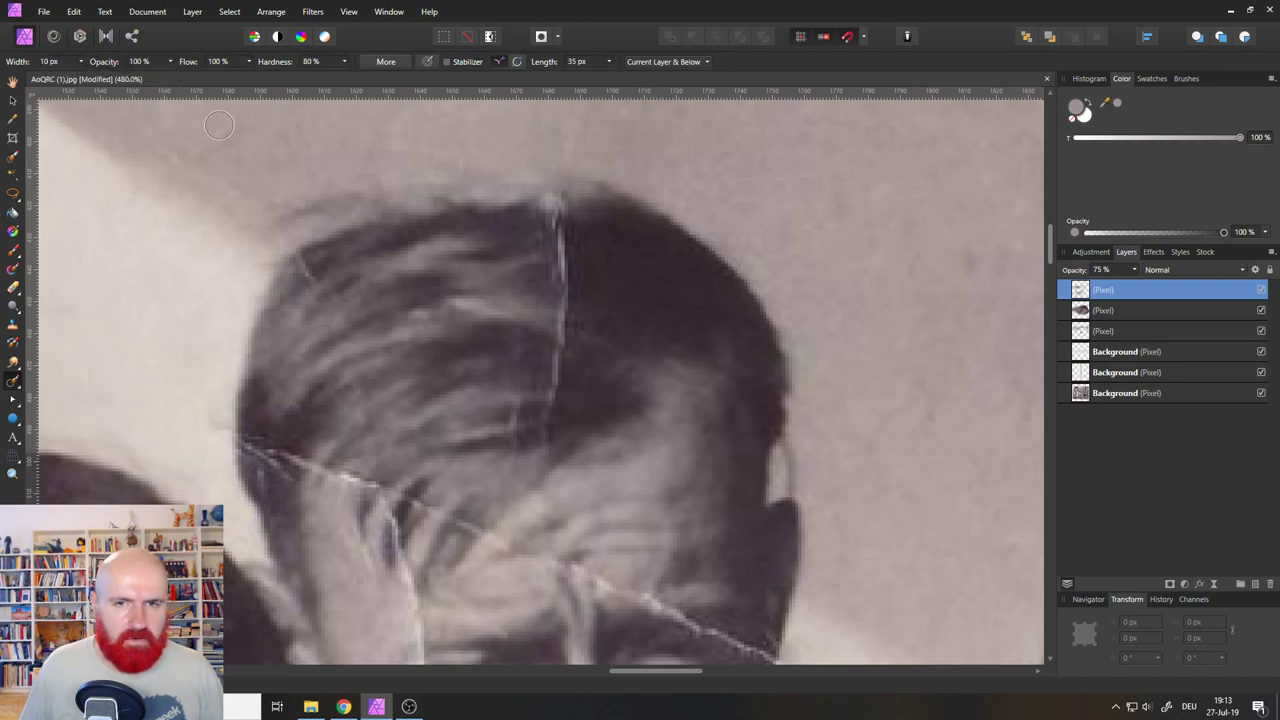
click(1256, 586)
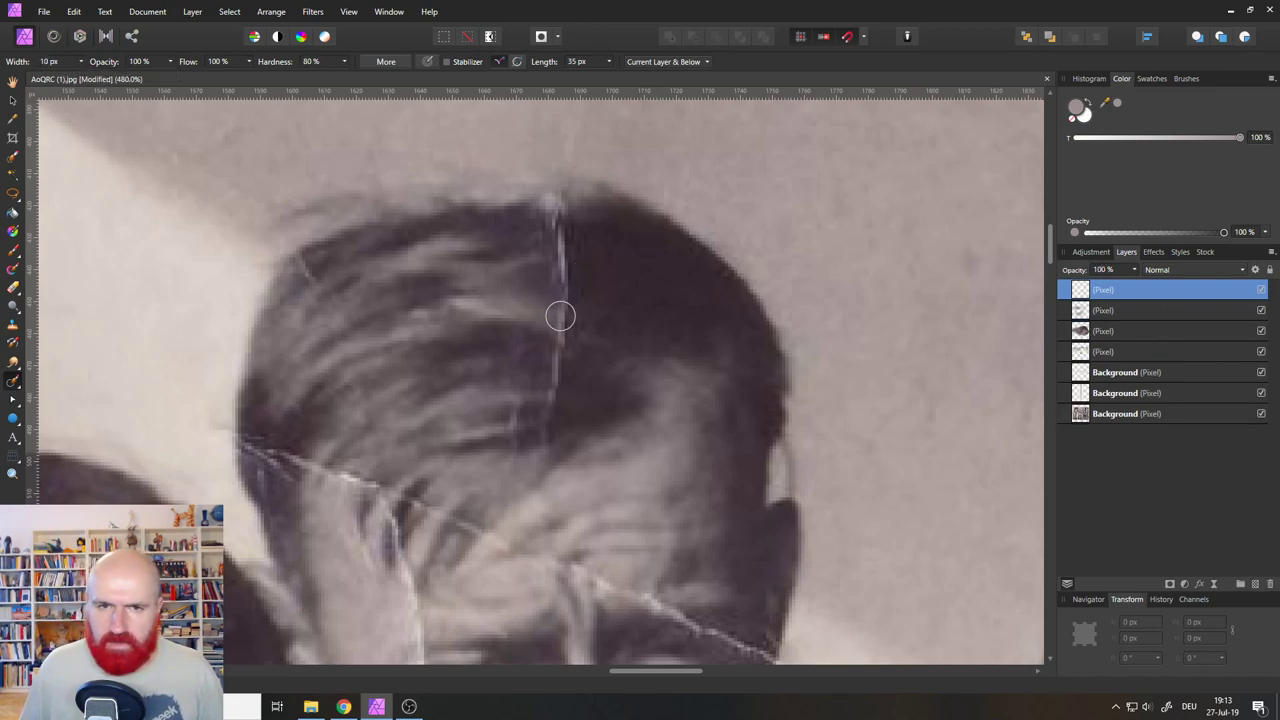
mouse_move(560, 314)
mouse_down()
mouse_move(563, 326)
mouse_move(543, 195)
mouse_move(608, 204)
mouse_up()
drag(554, 352, 543, 405)
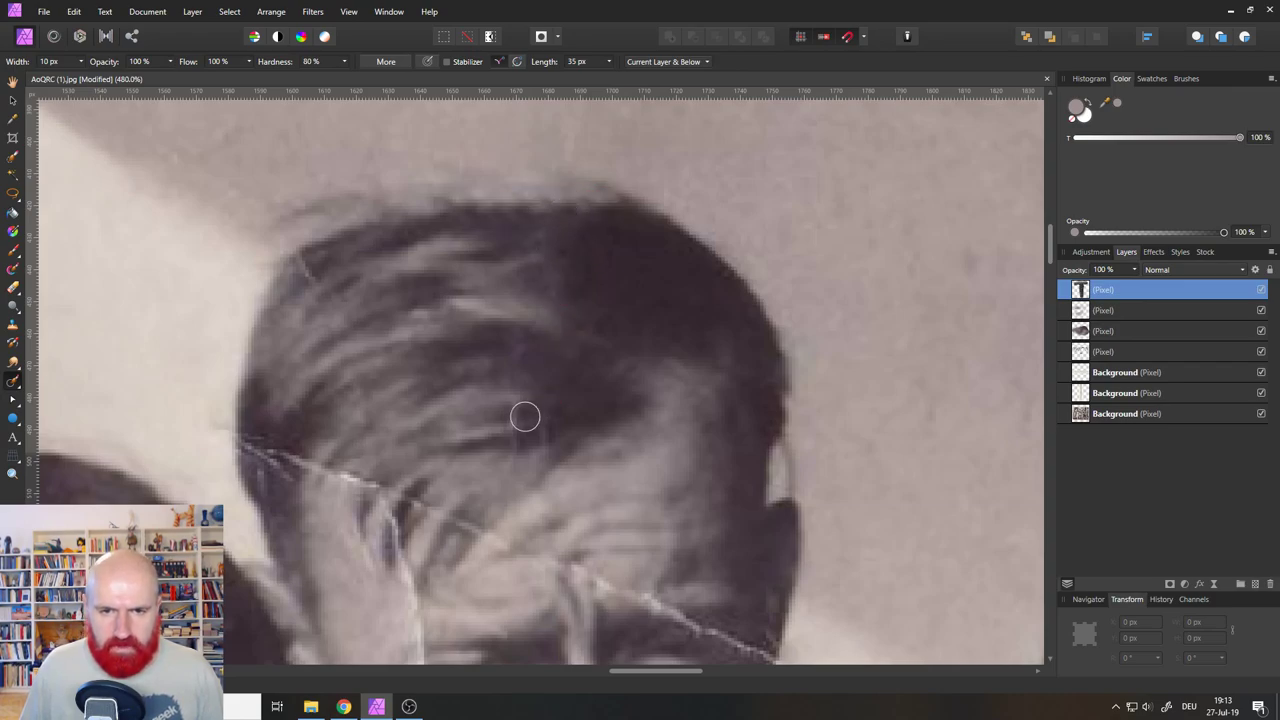
click(523, 417)
click(535, 440)
Try to inpaint the diagonal crack across the man's forehead and eyebrow with the 10 px brush, and undo the strokes.
scroll(534, 529, down, 5)
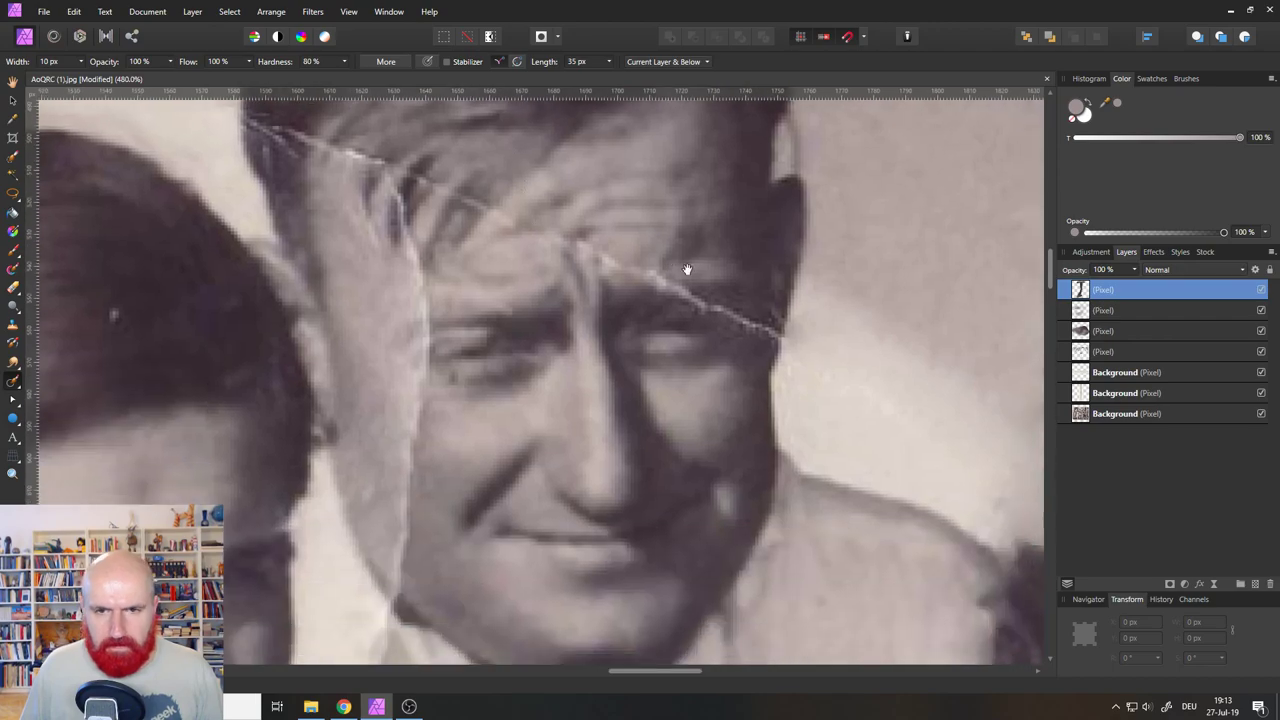
drag(774, 332, 523, 224)
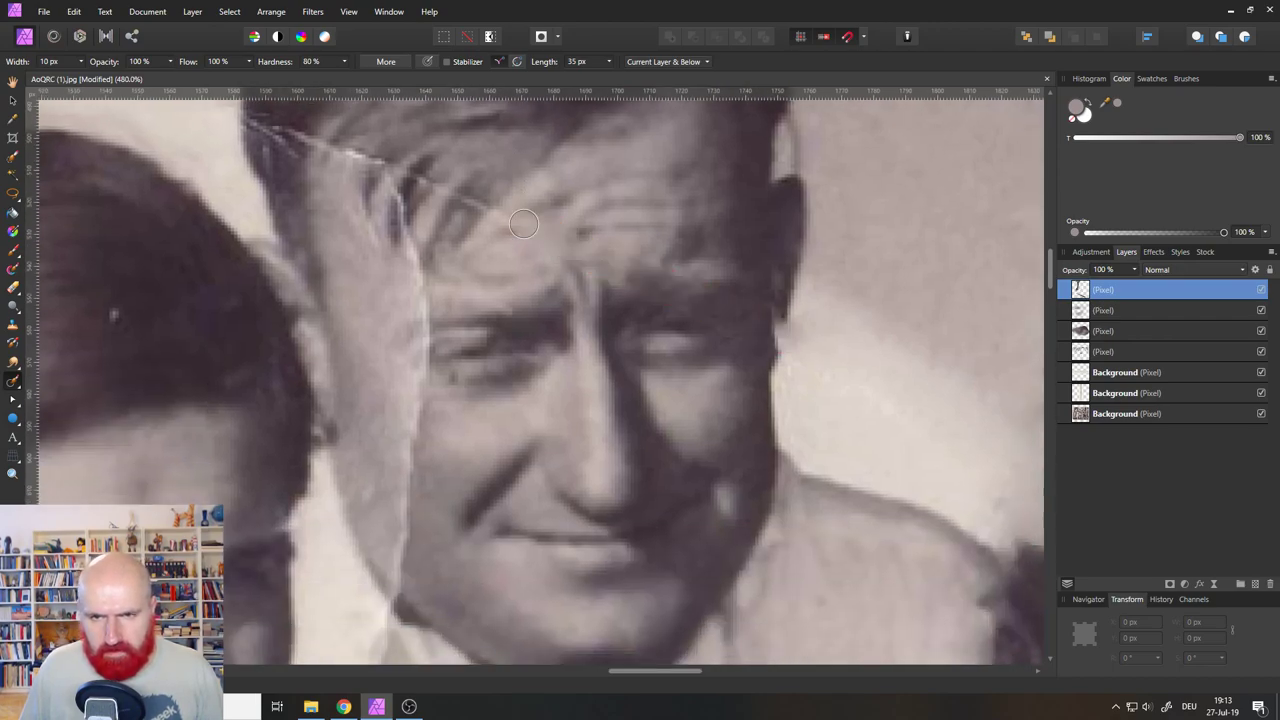
key(ctrl+z)
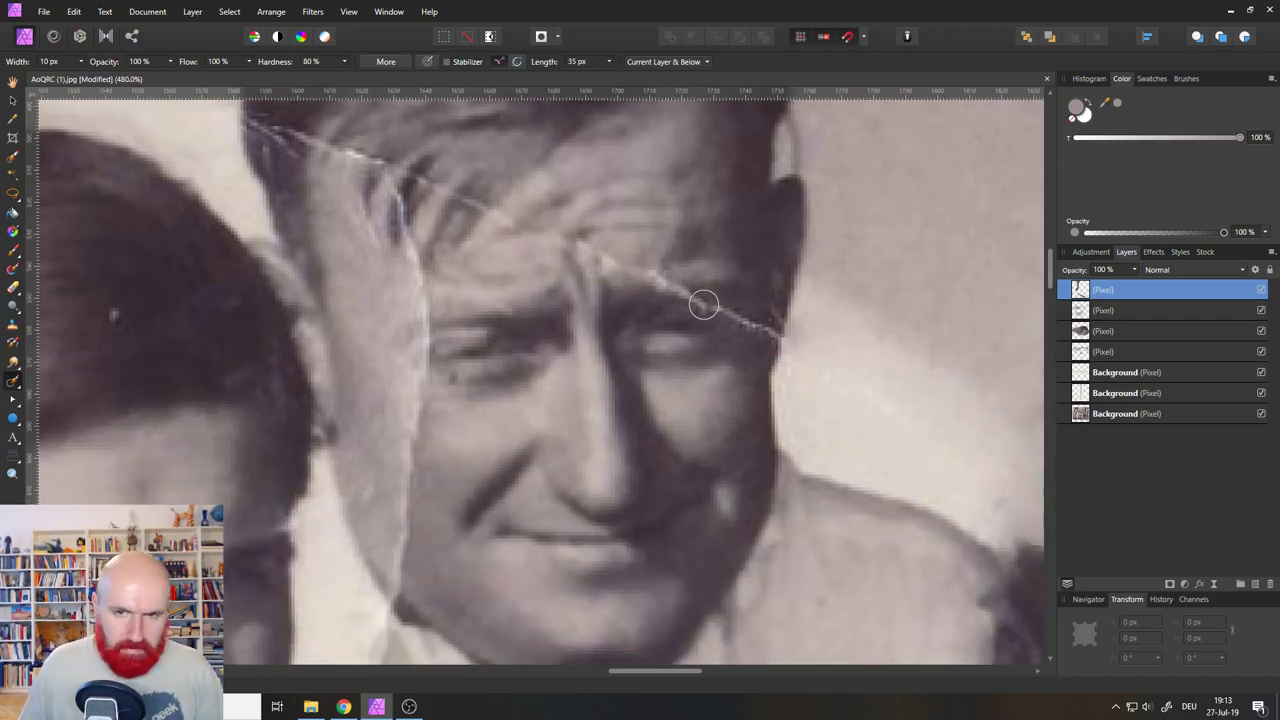
drag(596, 260, 843, 346)
key(ctrl+z)
drag(617, 256, 834, 356)
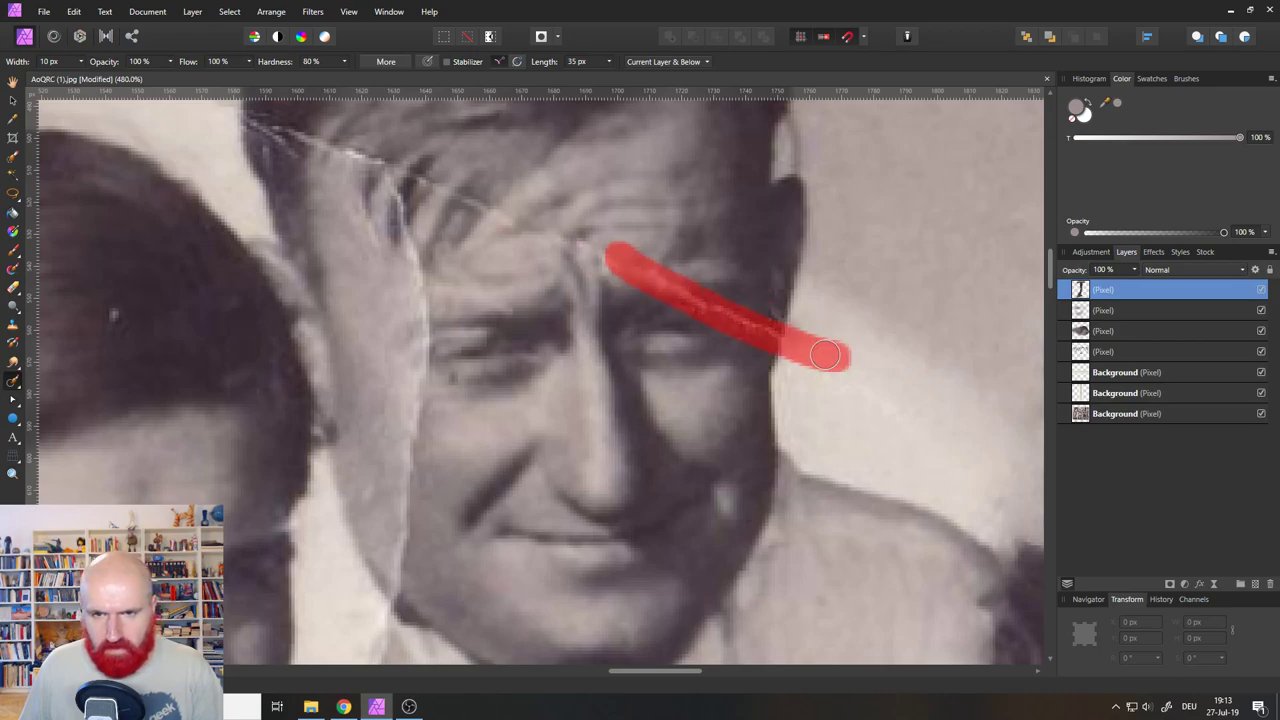
key(ctrl+z)
mouse_move(629, 268)
mouse_down()
mouse_move(843, 357)
mouse_move(580, 256)
mouse_up()
key(ctrl+z)
key(ctrl+z)
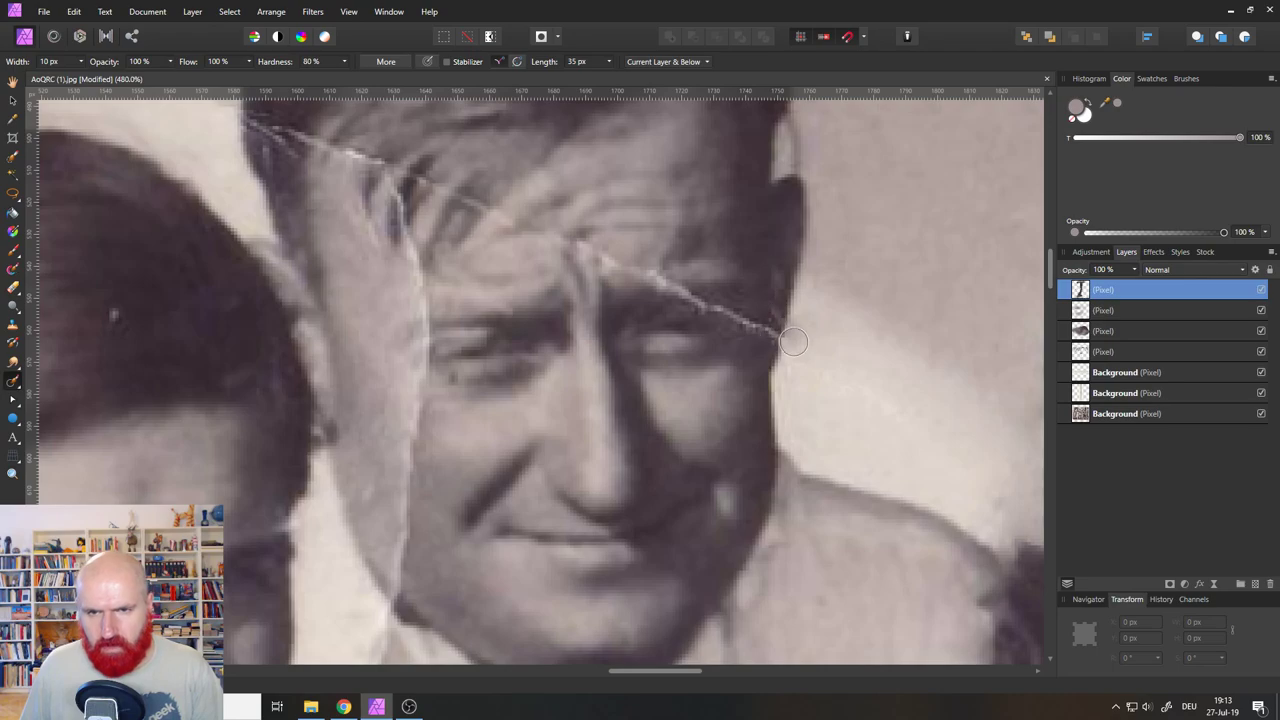
mouse_move(795, 342)
mouse_down()
mouse_move(643, 269)
mouse_move(801, 342)
mouse_up()
key(ctrl+z)
key(ctrl+z)
drag(654, 283, 795, 347)
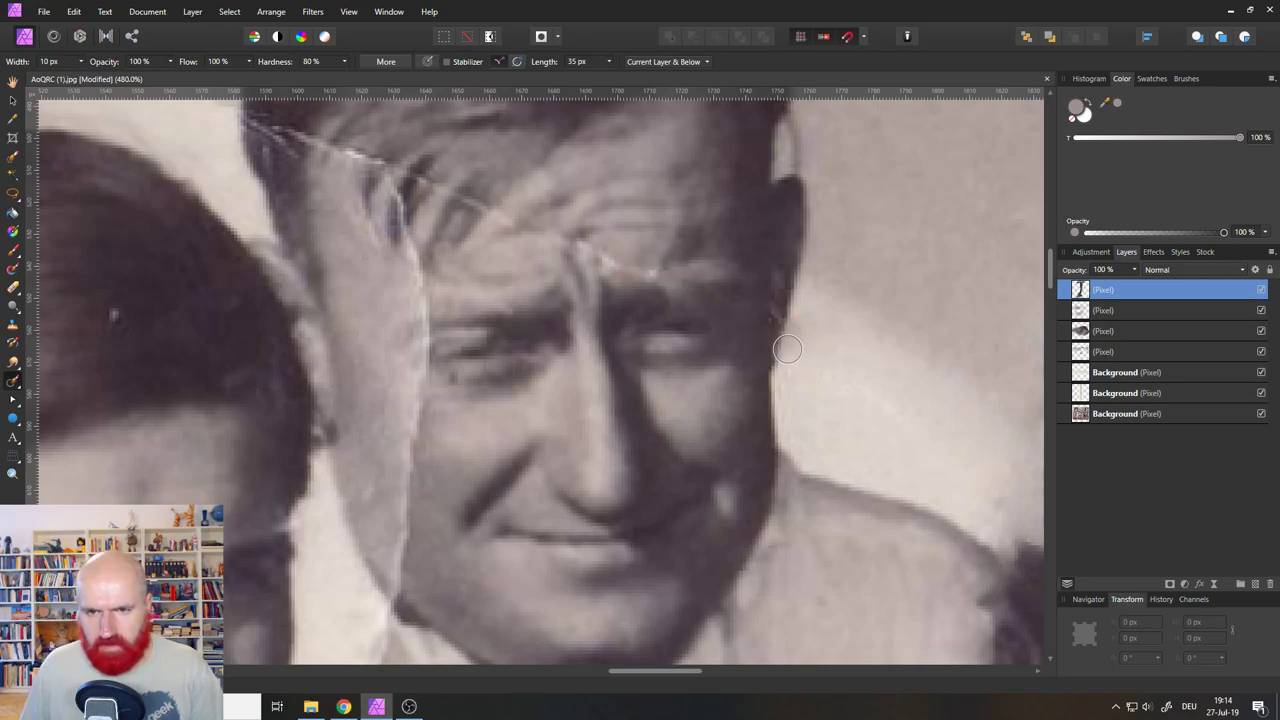
key(ctrl+z)
mouse_move(647, 290)
mouse_down()
mouse_move(818, 343)
mouse_move(671, 294)
mouse_move(632, 262)
mouse_up()
key(ctrl+z)
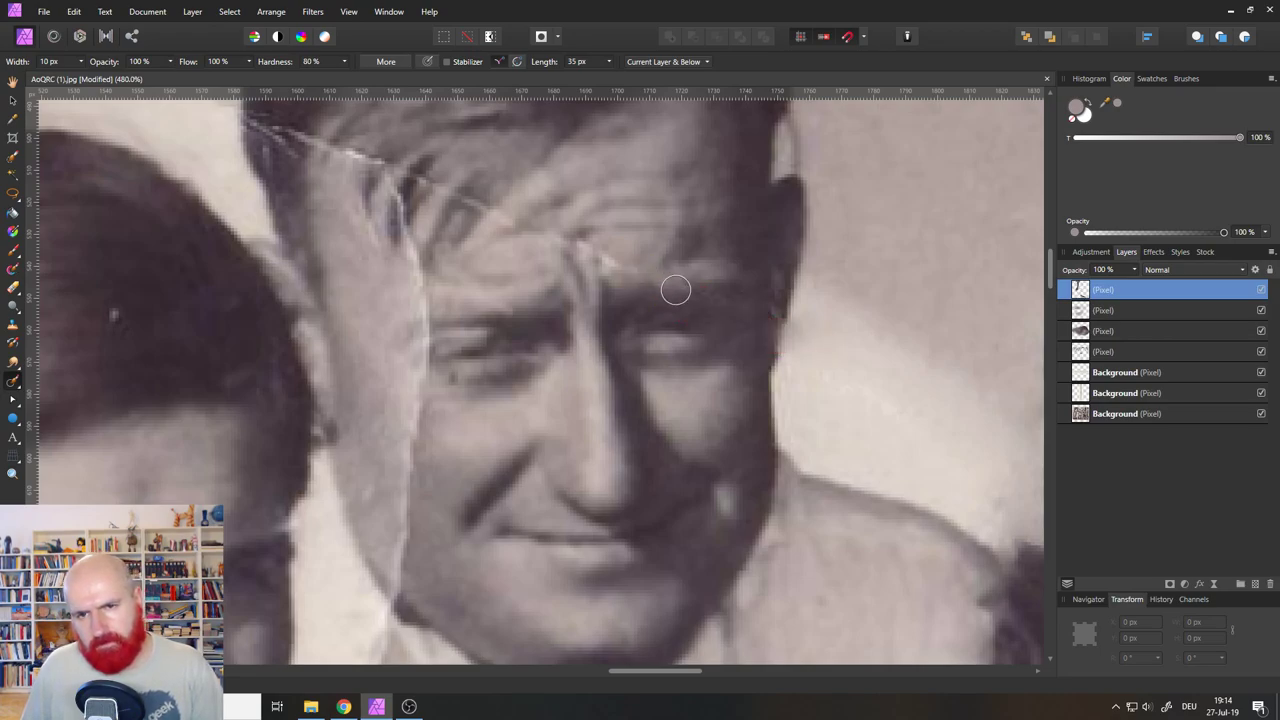
key(ctrl+z)
Set the Inpainting Brush width to 4 px and remove the crack across the man's eyebrow, forehead, hairline and temple.
click(80, 62)
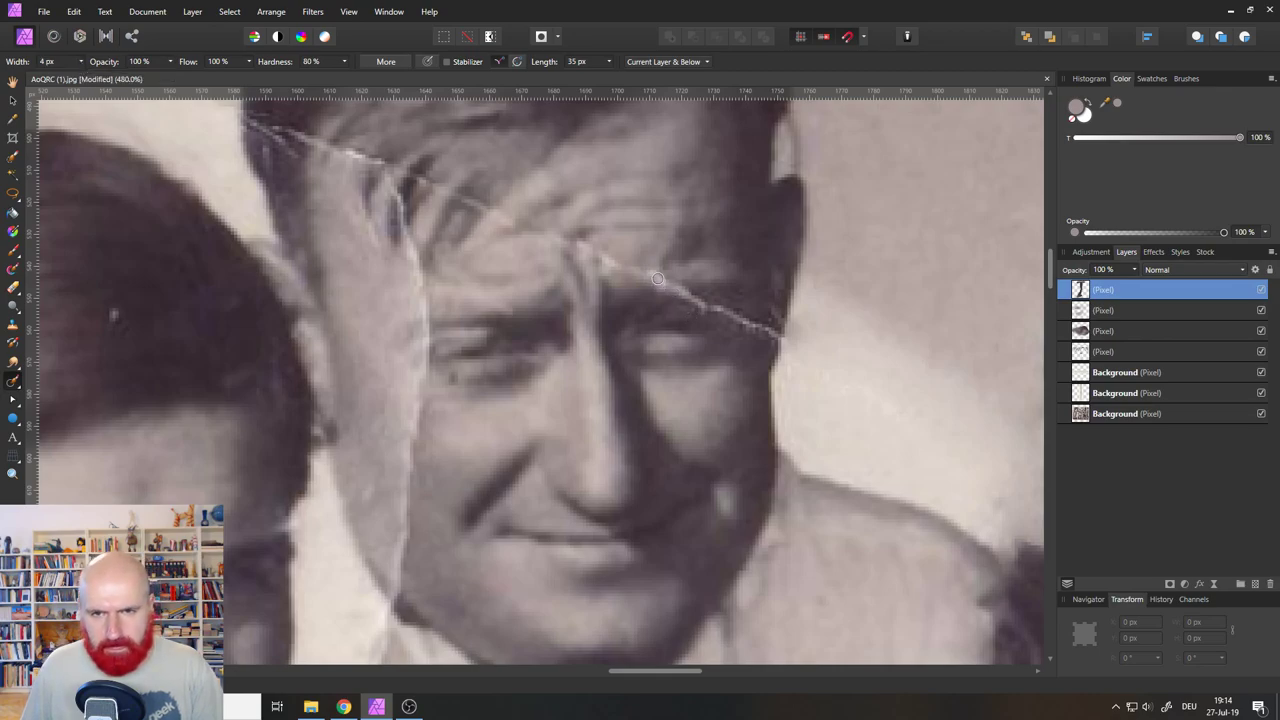
drag(643, 267, 784, 338)
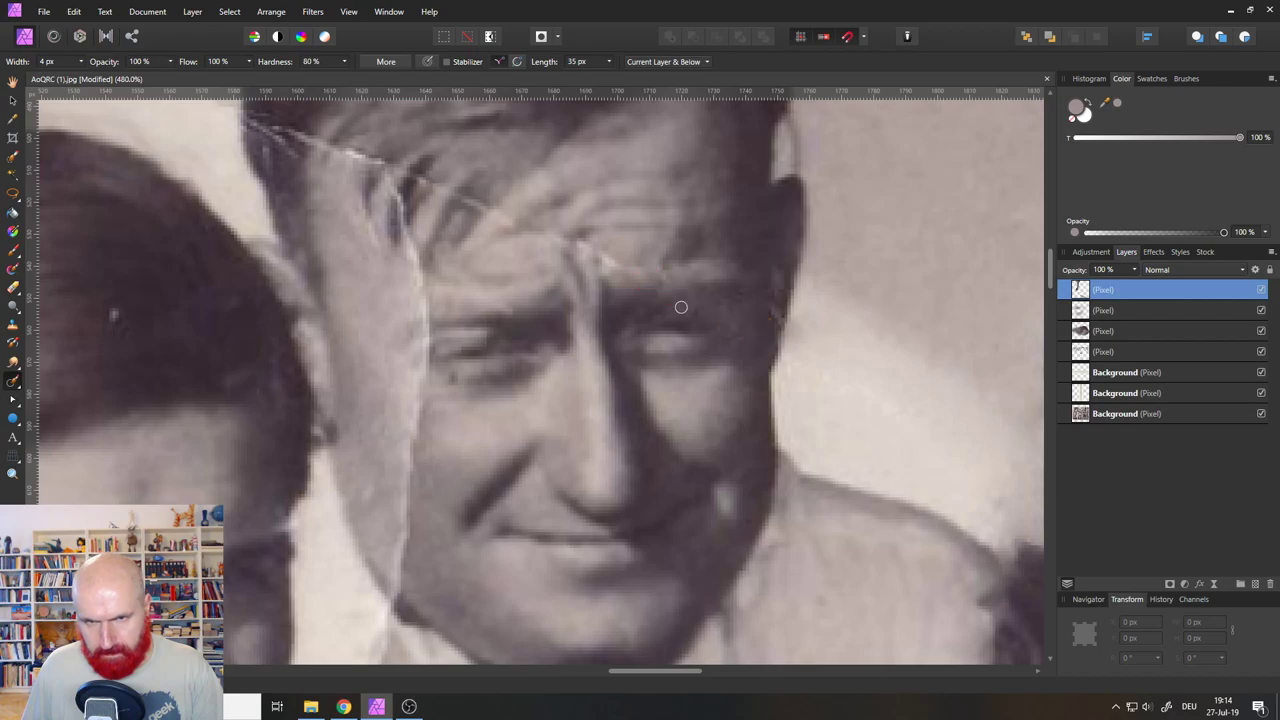
drag(629, 275, 570, 252)
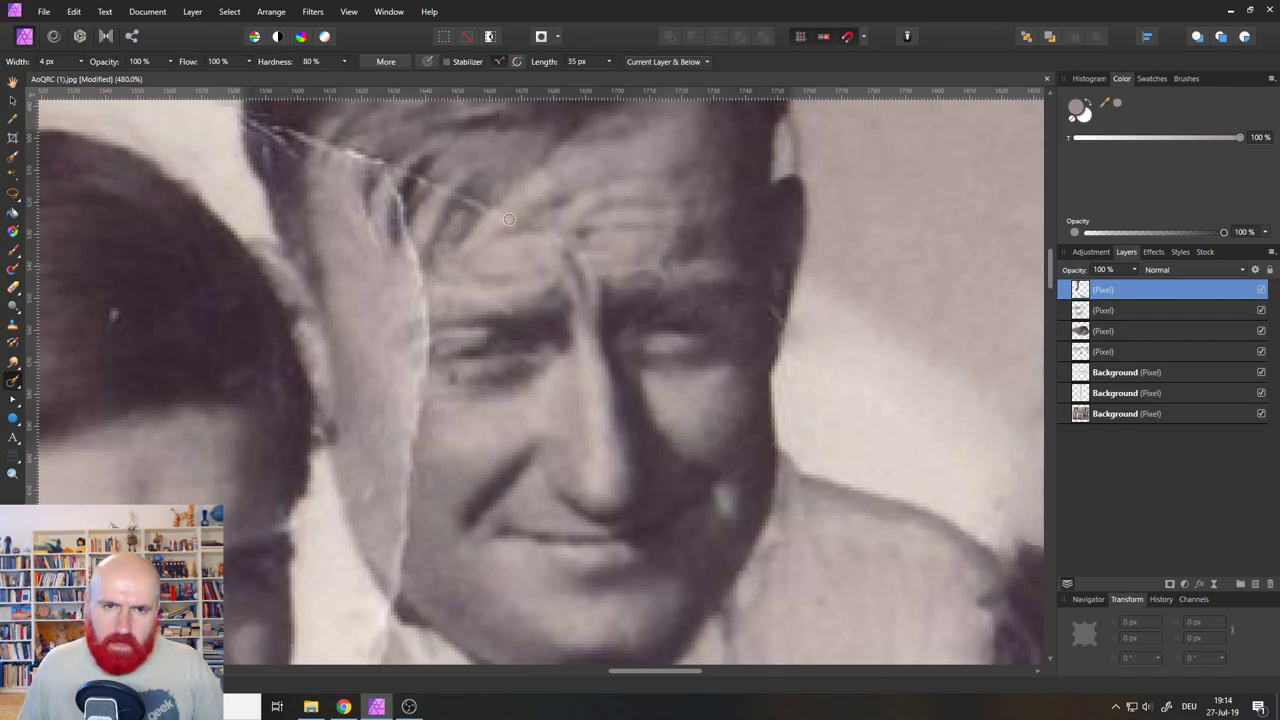
mouse_move(509, 219)
mouse_down()
mouse_move(373, 155)
mouse_move(300, 142)
mouse_up()
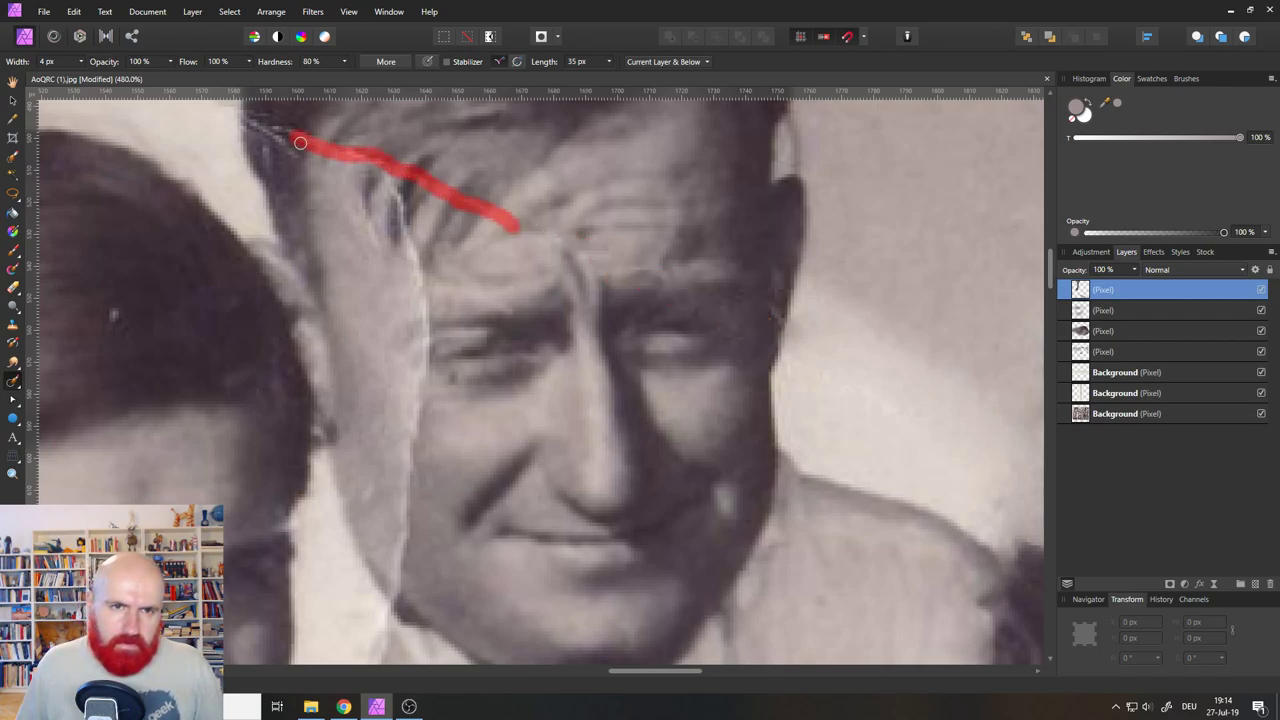
mouse_move(382, 166)
mouse_down()
mouse_move(427, 316)
mouse_move(395, 176)
mouse_move(352, 205)
mouse_up()
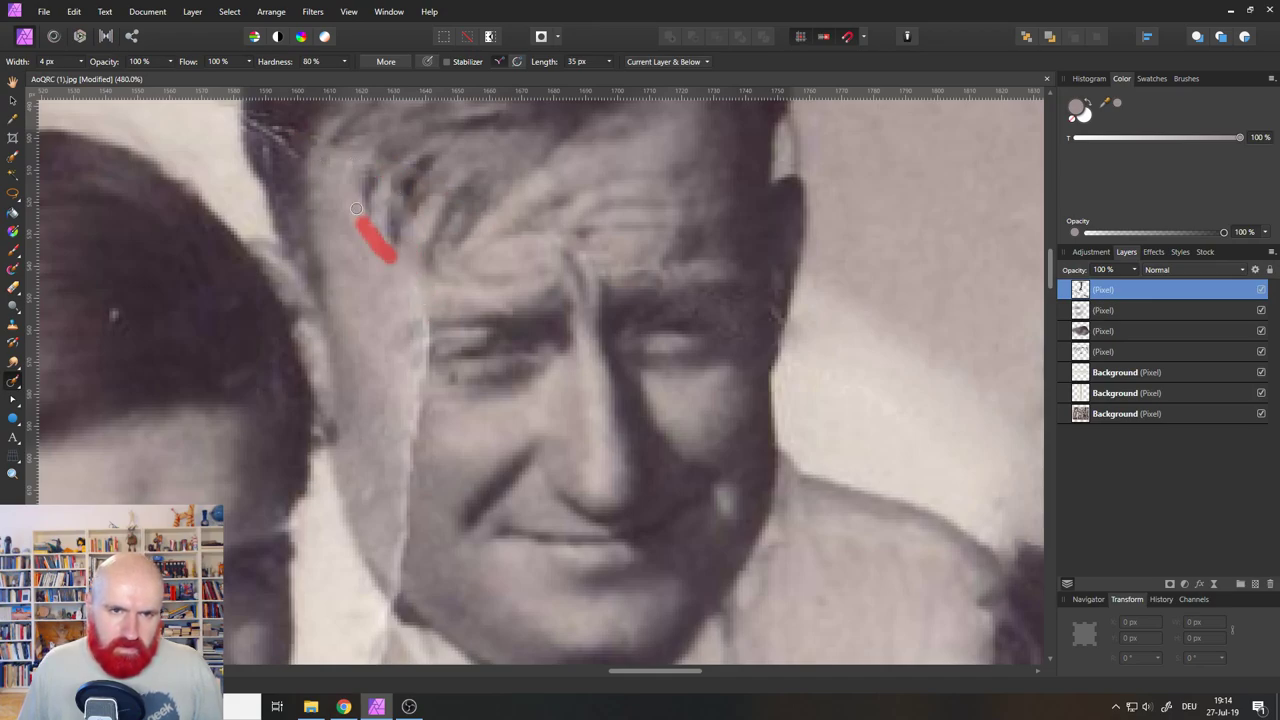
mouse_move(319, 164)
mouse_down()
mouse_move(388, 256)
mouse_move(405, 253)
mouse_move(317, 216)
mouse_move(368, 259)
mouse_up()
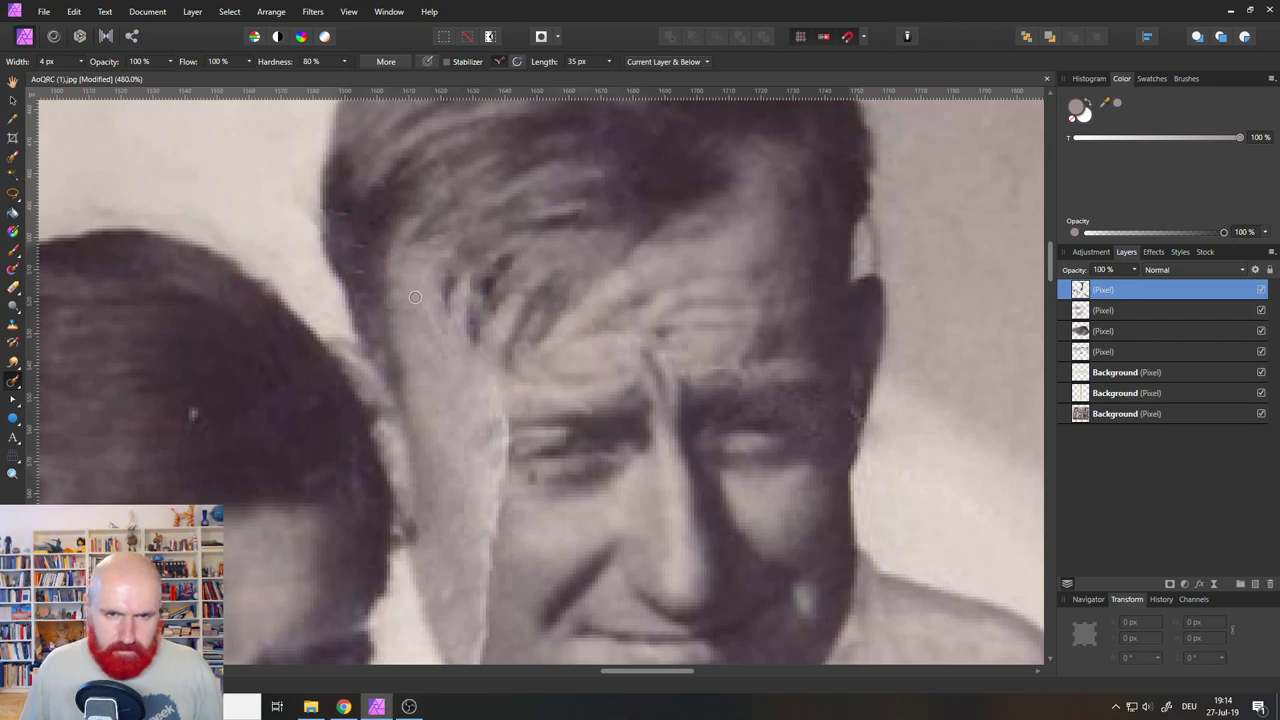
Remove the light crack running down the squinting man's temple, cheek and jaw to his shirt collar with the Inpainting Brush.
drag(478, 443, 457, 194)
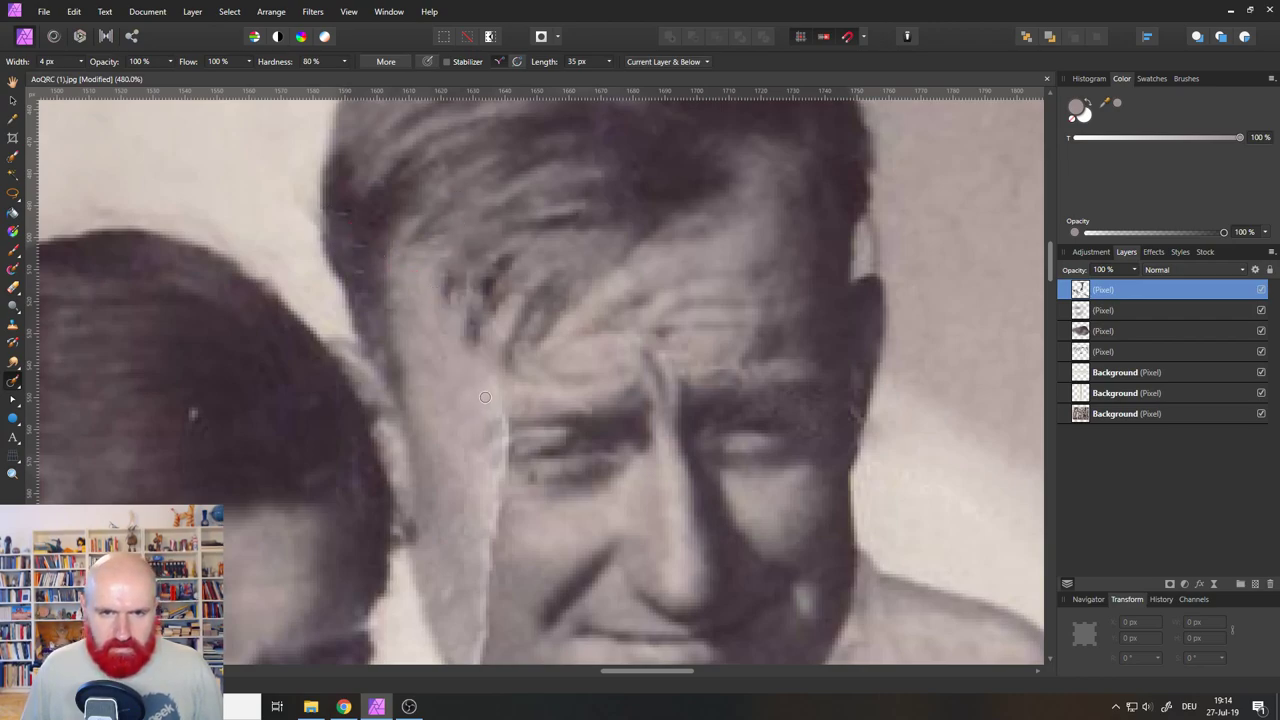
mouse_move(481, 394)
mouse_down()
mouse_move(453, 121)
mouse_move(459, 290)
mouse_up()
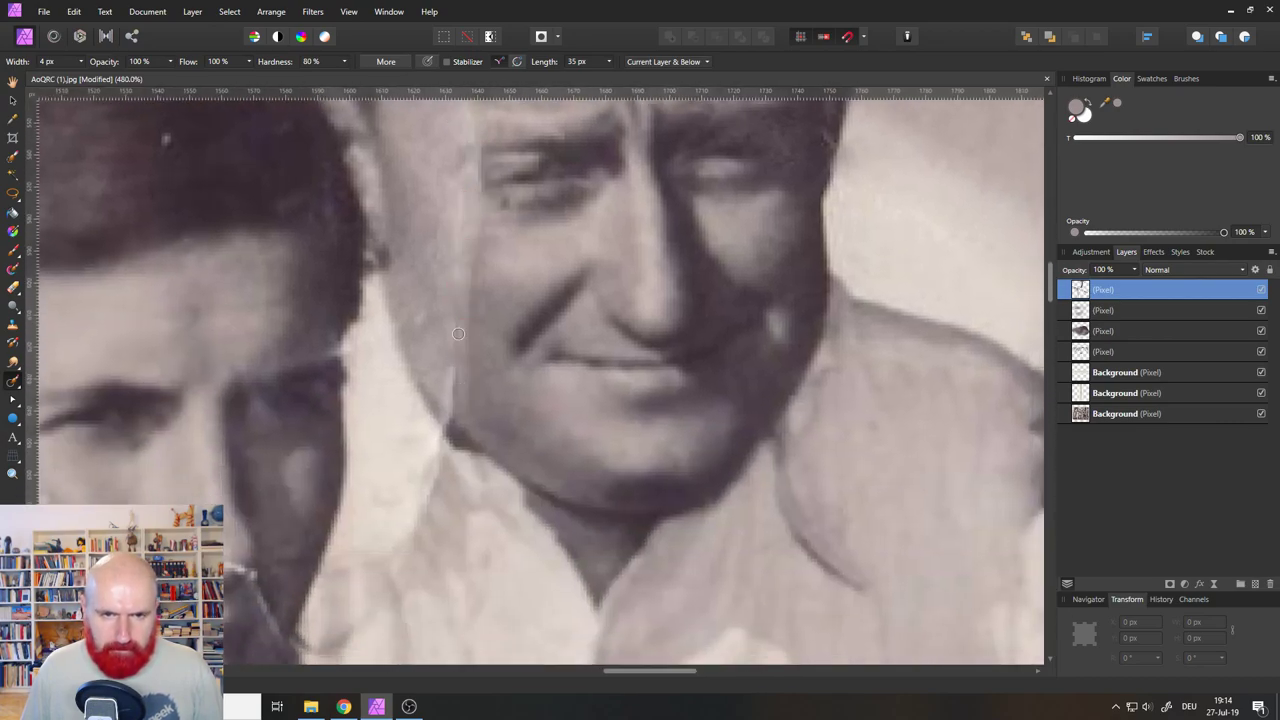
drag(469, 320, 464, 246)
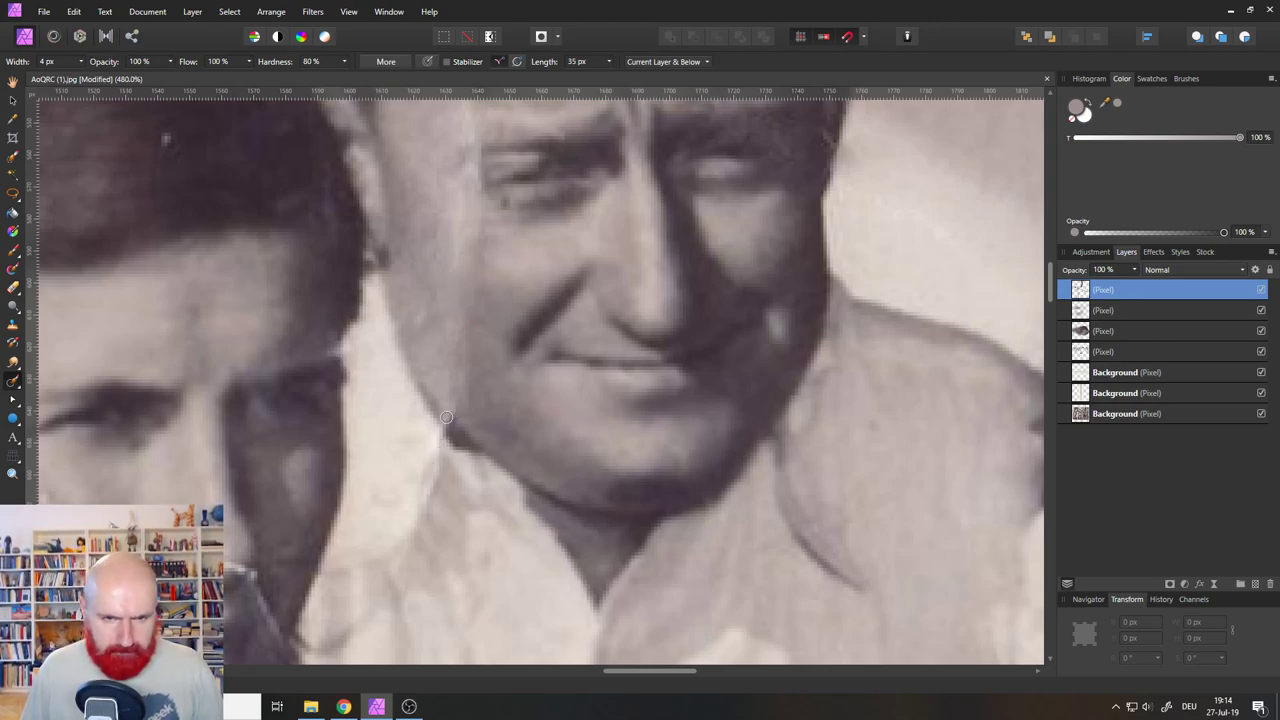
mouse_move(450, 417)
mouse_down()
mouse_move(424, 472)
mouse_move(449, 456)
mouse_up()
drag(445, 445, 420, 524)
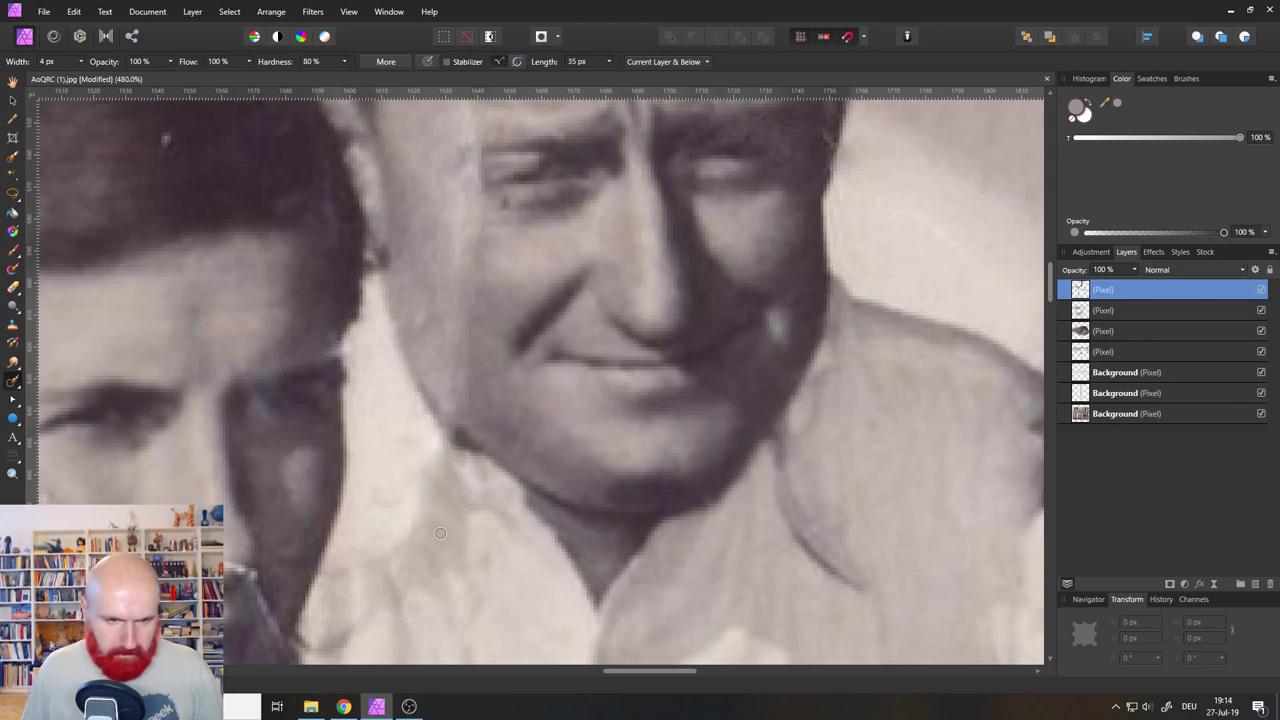
Try to inpaint the damage at the hair edge beside the striped-blouse woman's jaw, and undo the strokes.
scroll(457, 306, down, 3)
mouse_move(304, 414)
mouse_down()
mouse_move(264, 349)
mouse_move(233, 337)
mouse_move(288, 354)
mouse_move(242, 348)
mouse_move(276, 367)
mouse_move(305, 440)
mouse_move(298, 410)
mouse_up()
key(ctrl+z)
key(ctrl+z)
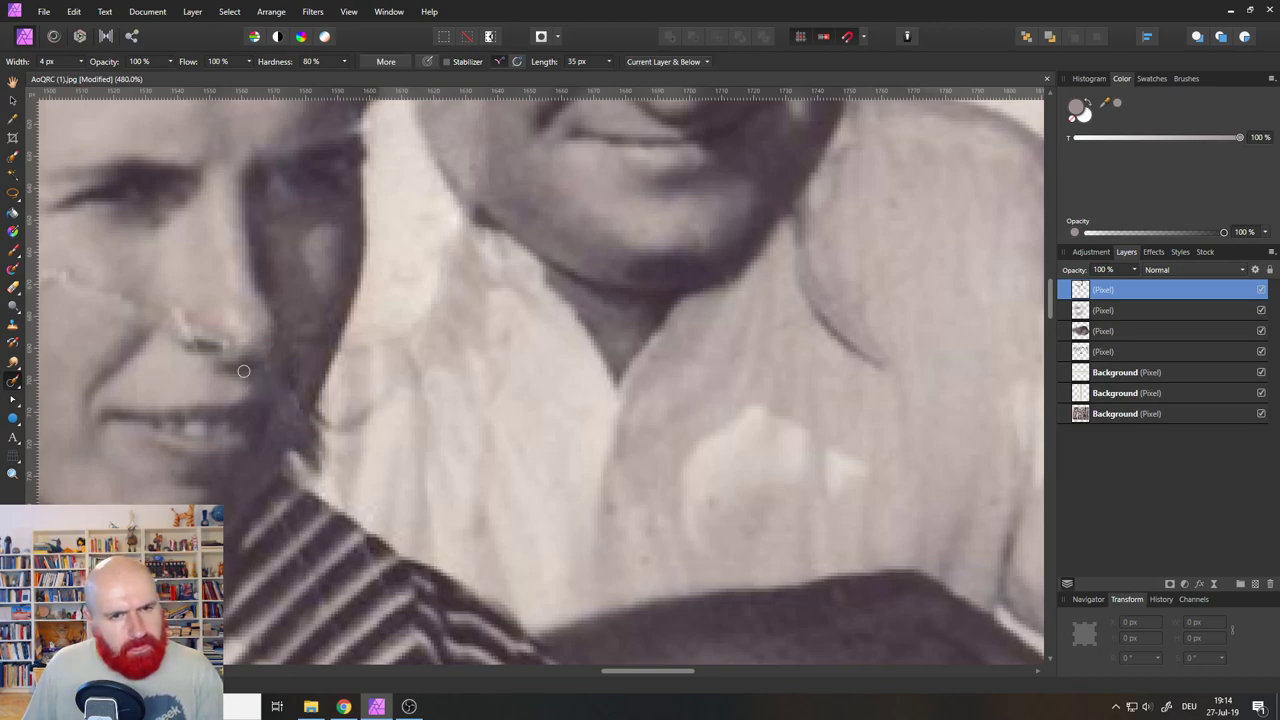
Remove the crack across the striped-blouse woman's nose and cheek with the Inpainting Brush.
drag(224, 347, 176, 315)
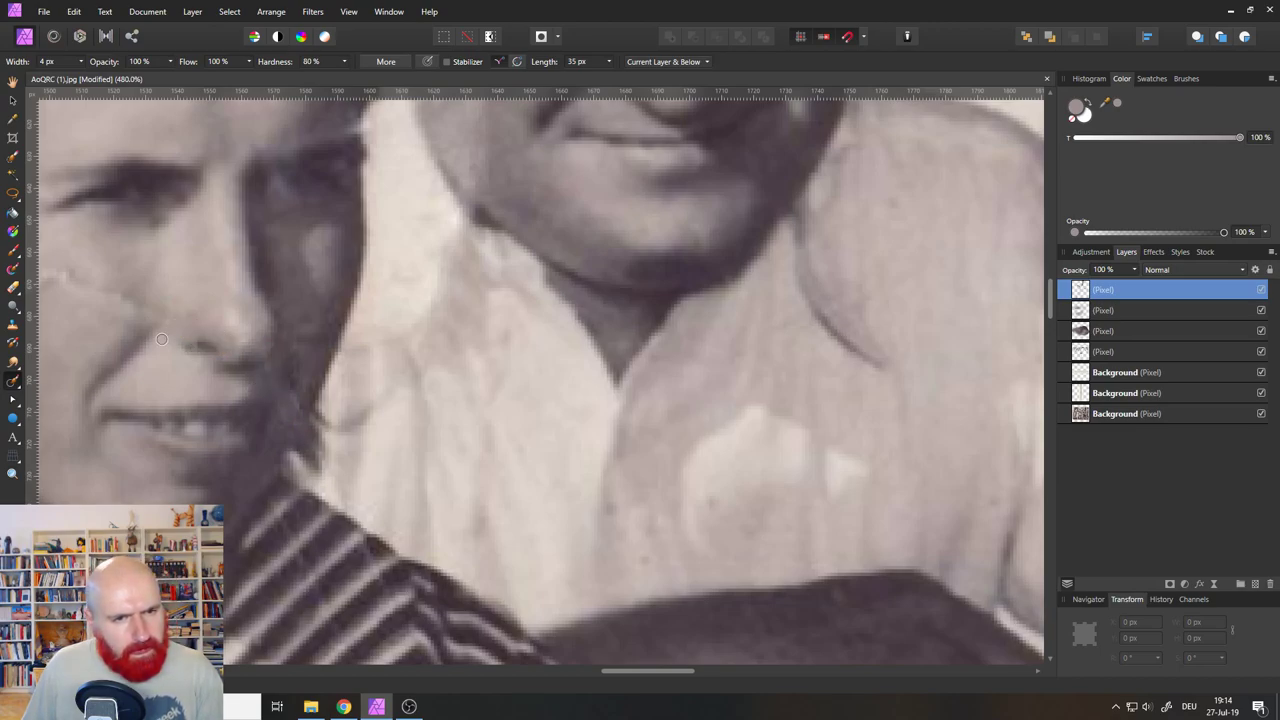
key(b)
mouse_move(155, 374)
mouse_down()
mouse_move(417, 381)
mouse_move(423, 393)
mouse_up()
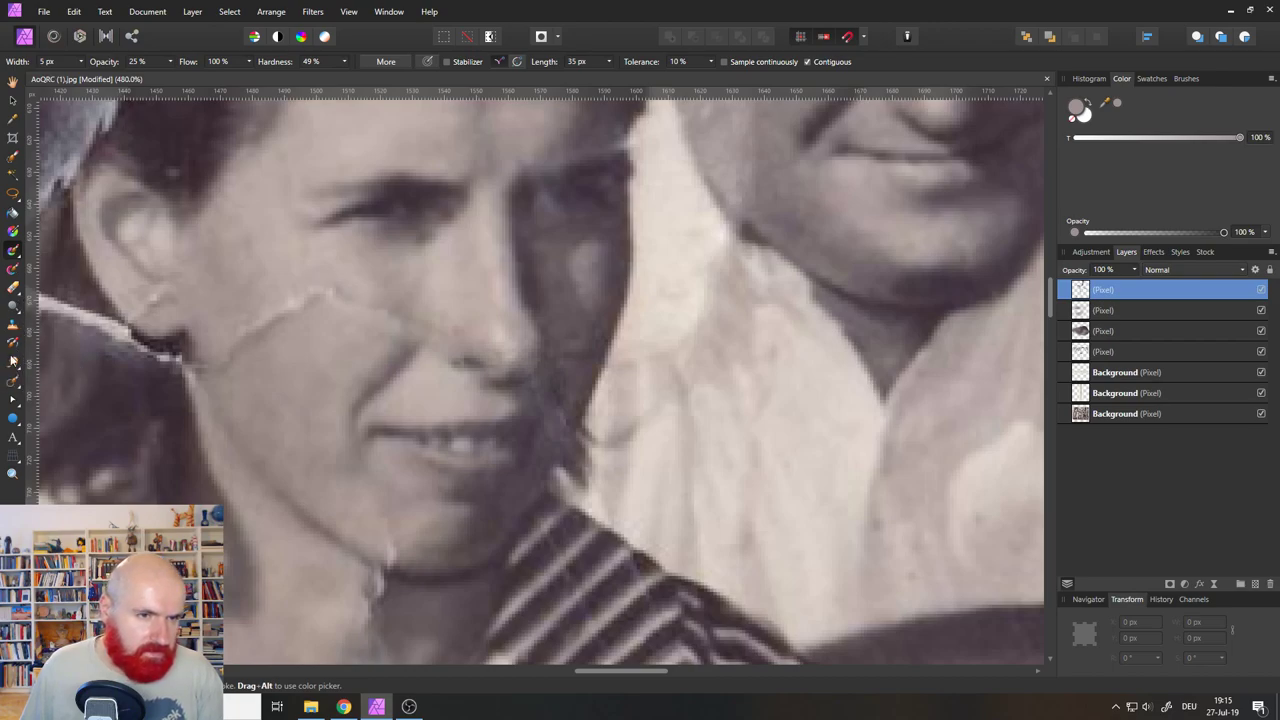
click(16, 382)
mouse_move(320, 287)
mouse_down()
mouse_move(457, 345)
mouse_move(318, 294)
mouse_move(232, 342)
mouse_move(285, 315)
mouse_move(242, 340)
mouse_move(245, 330)
mouse_up()
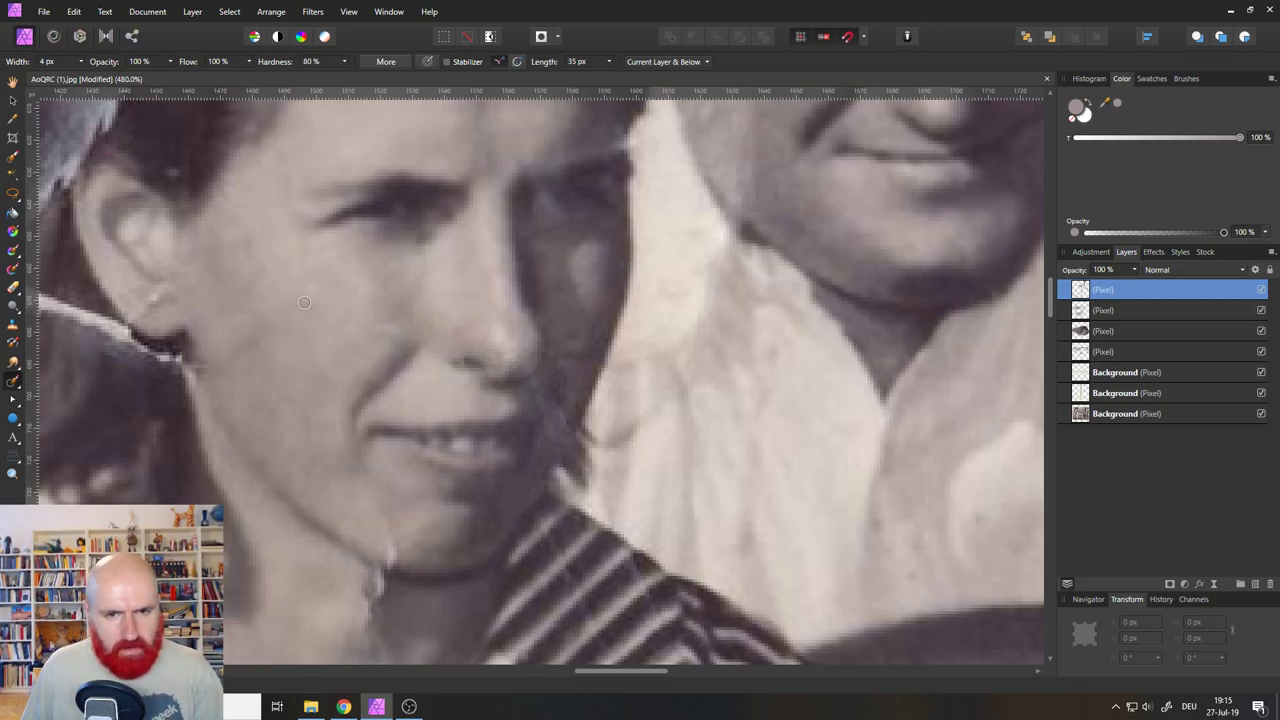
Inpaint the small crack crossing the woman's chin and jawline.
mouse_move(401, 538)
mouse_down()
mouse_move(368, 581)
mouse_move(382, 605)
mouse_move(365, 557)
mouse_move(401, 585)
mouse_move(330, 546)
mouse_up()
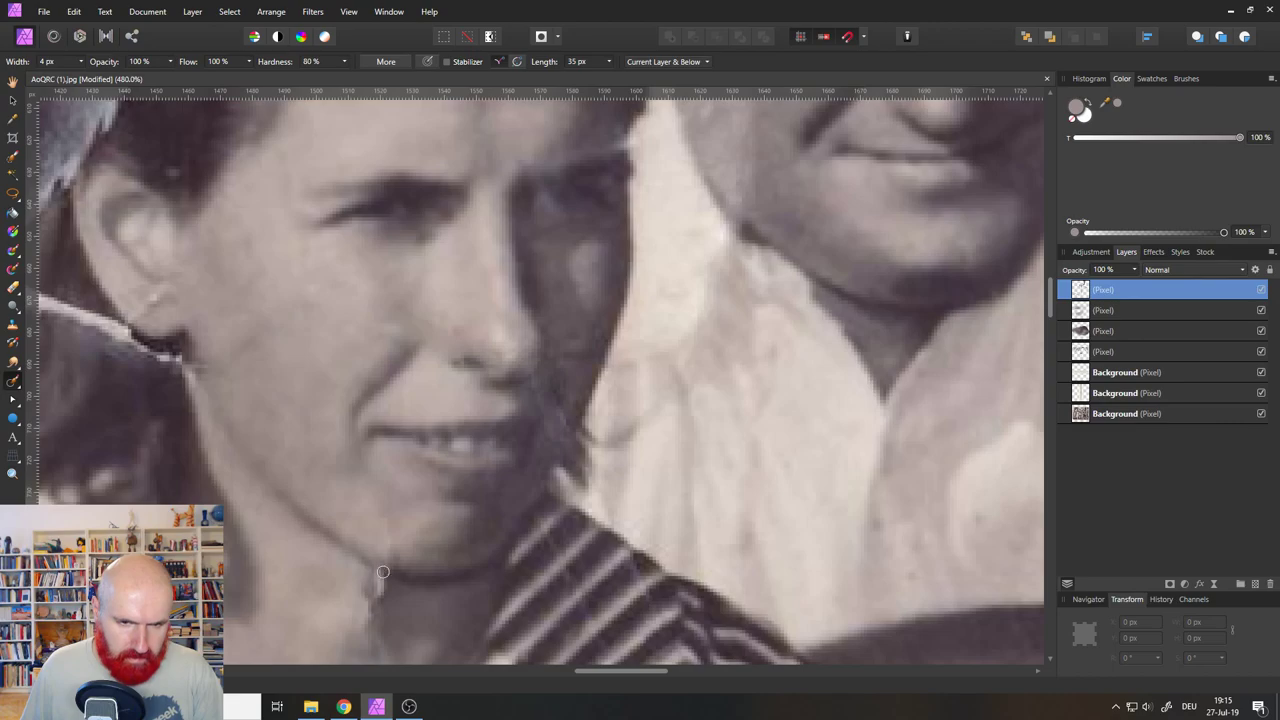
mouse_move(382, 571)
mouse_down()
mouse_move(371, 605)
mouse_move(370, 565)
mouse_up()
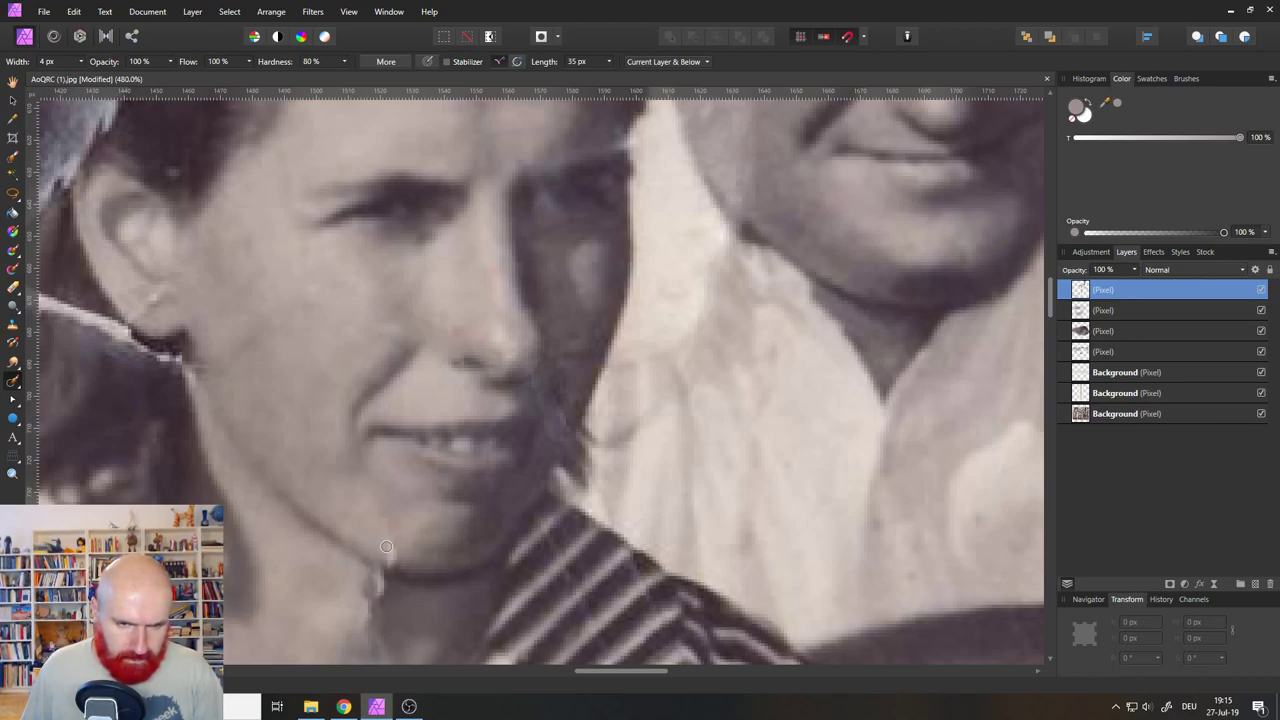
mouse_move(386, 547)
mouse_down()
mouse_move(372, 585)
mouse_move(382, 580)
mouse_up()
Sample a dark tone and redraw the woman's jawline over the repaired spot with the 2 px Paint Brush at 25% opacity.
click(16, 257)
click(53, 254)
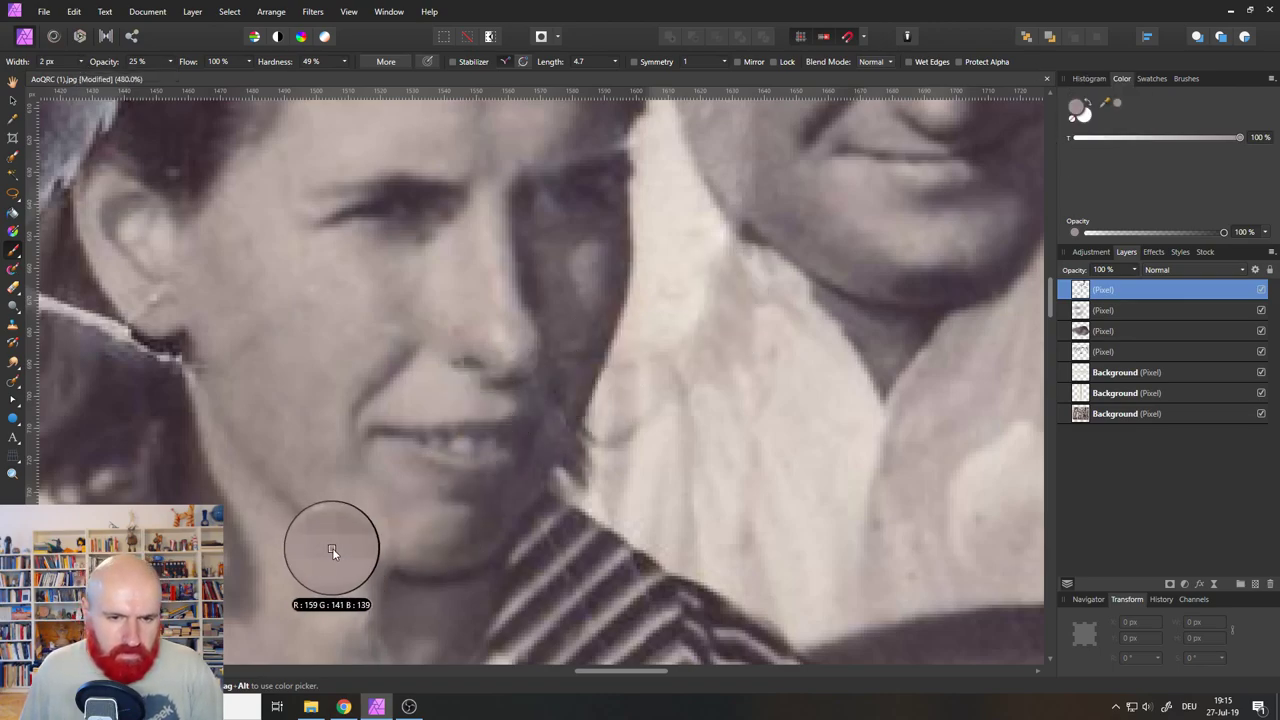
click(1118, 104)
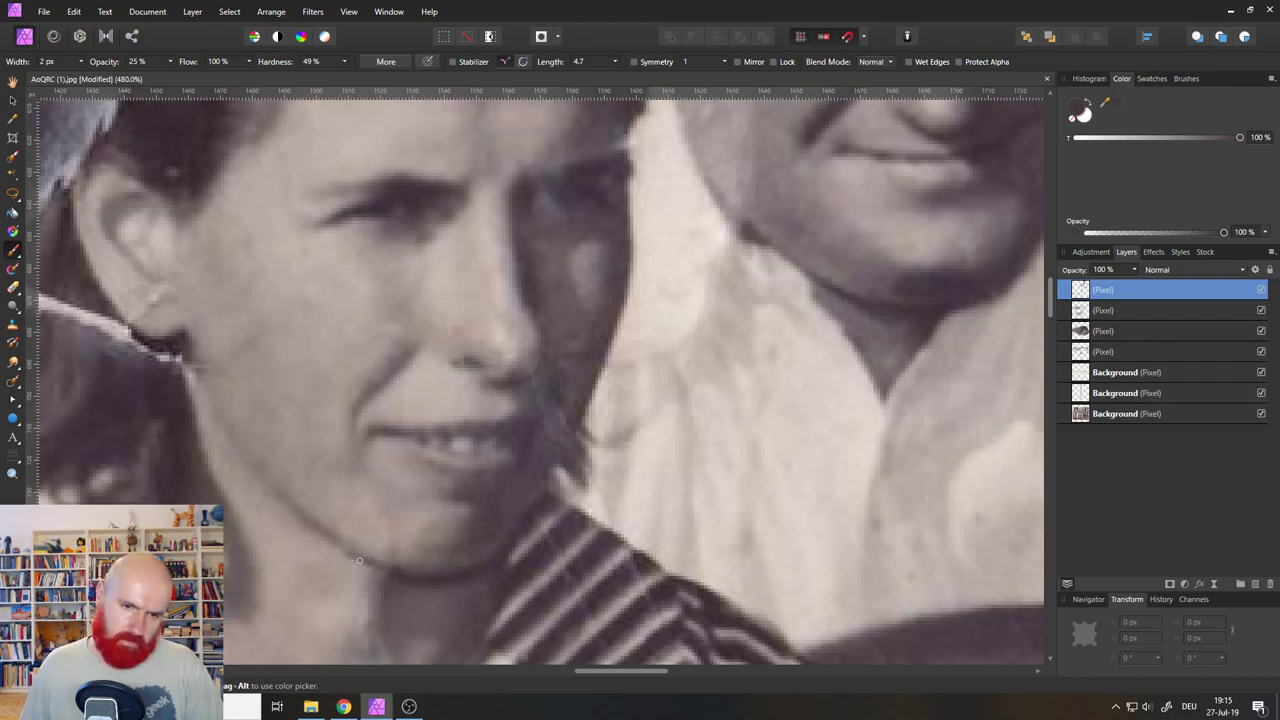
mouse_move(394, 567)
mouse_down()
mouse_move(348, 549)
mouse_move(410, 567)
mouse_up()
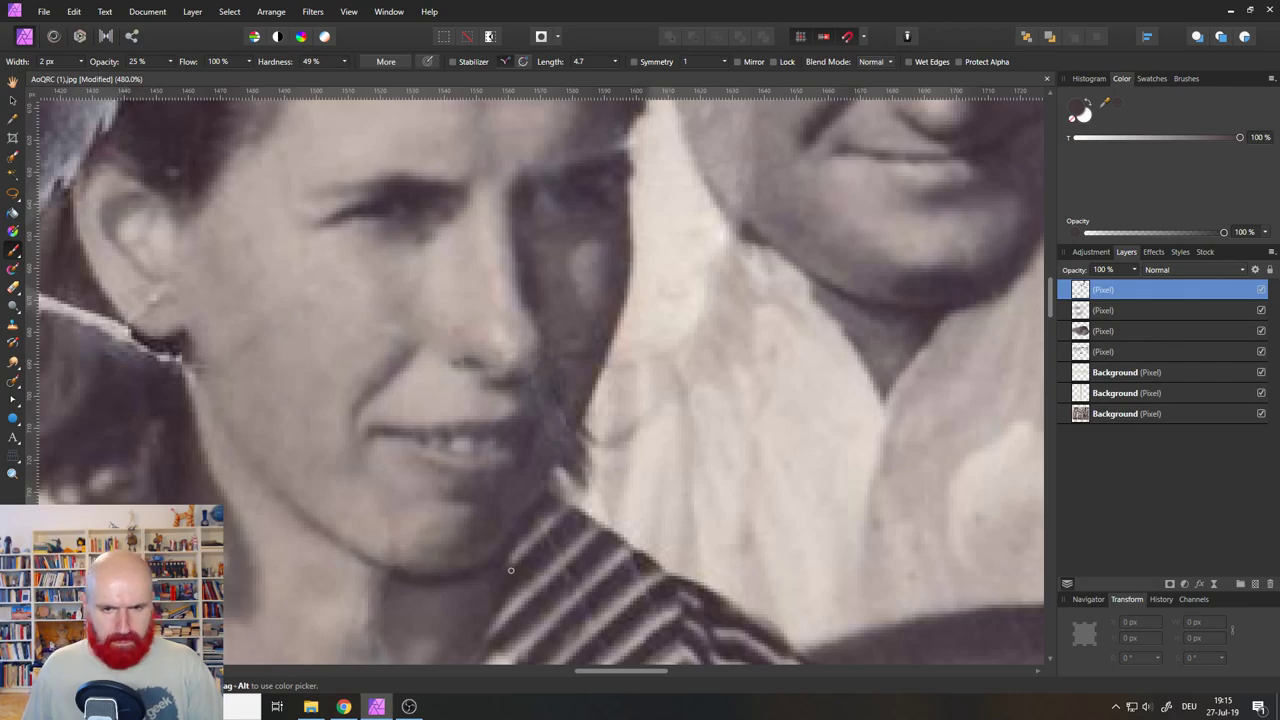
Remove the crack running down the woman's neck below the chin with the Inpainting Brush.
scroll(420, 560, down, 4)
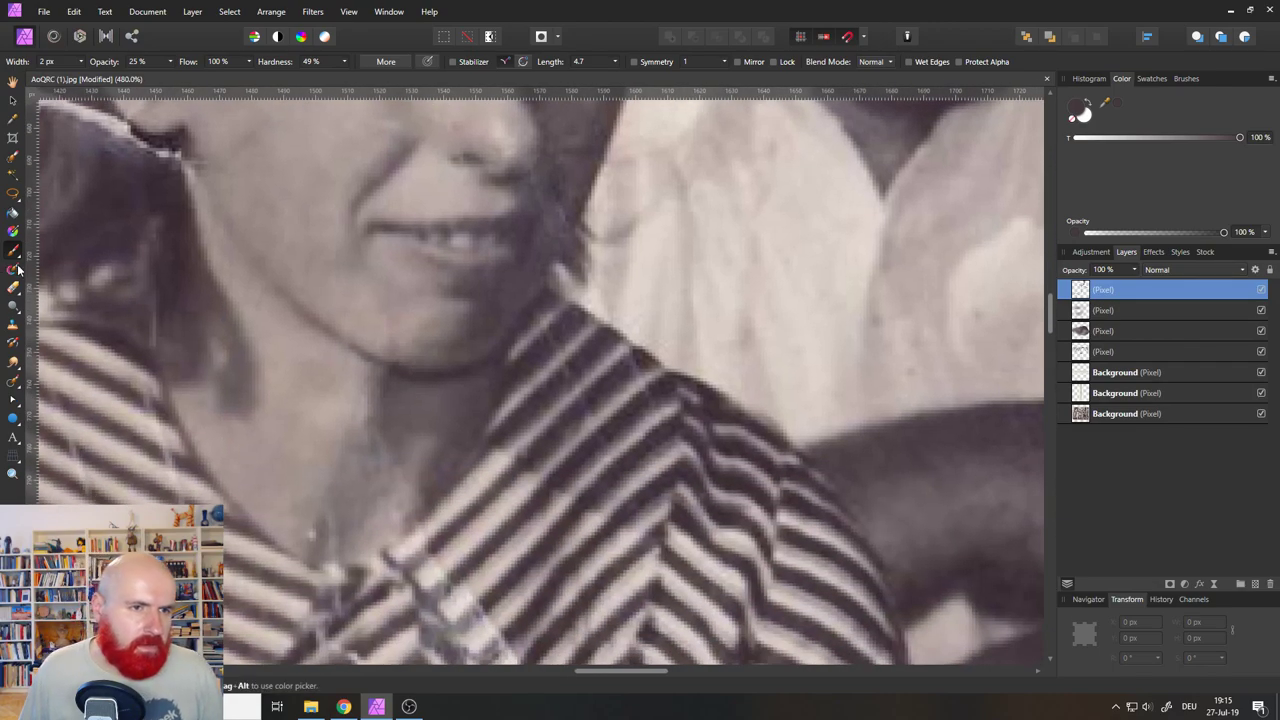
click(13, 383)
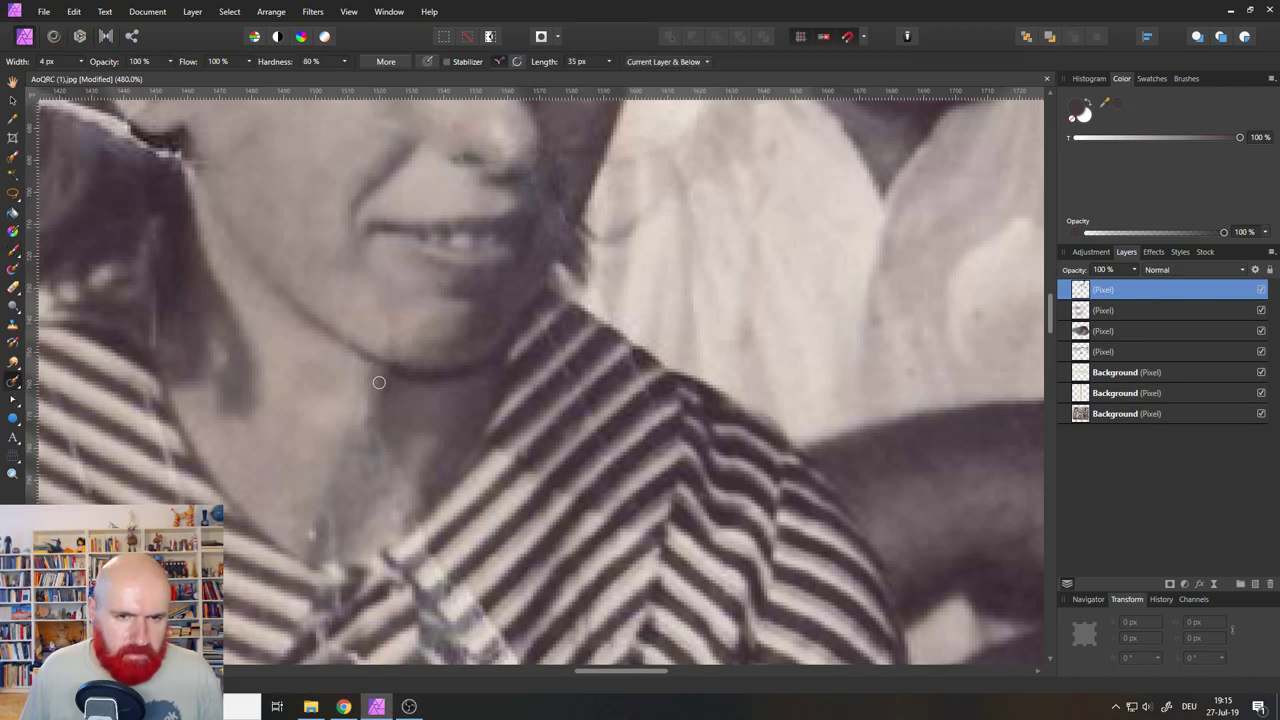
mouse_move(385, 383)
mouse_down()
mouse_move(366, 418)
mouse_move(392, 498)
mouse_move(400, 476)
mouse_up()
drag(387, 415, 368, 466)
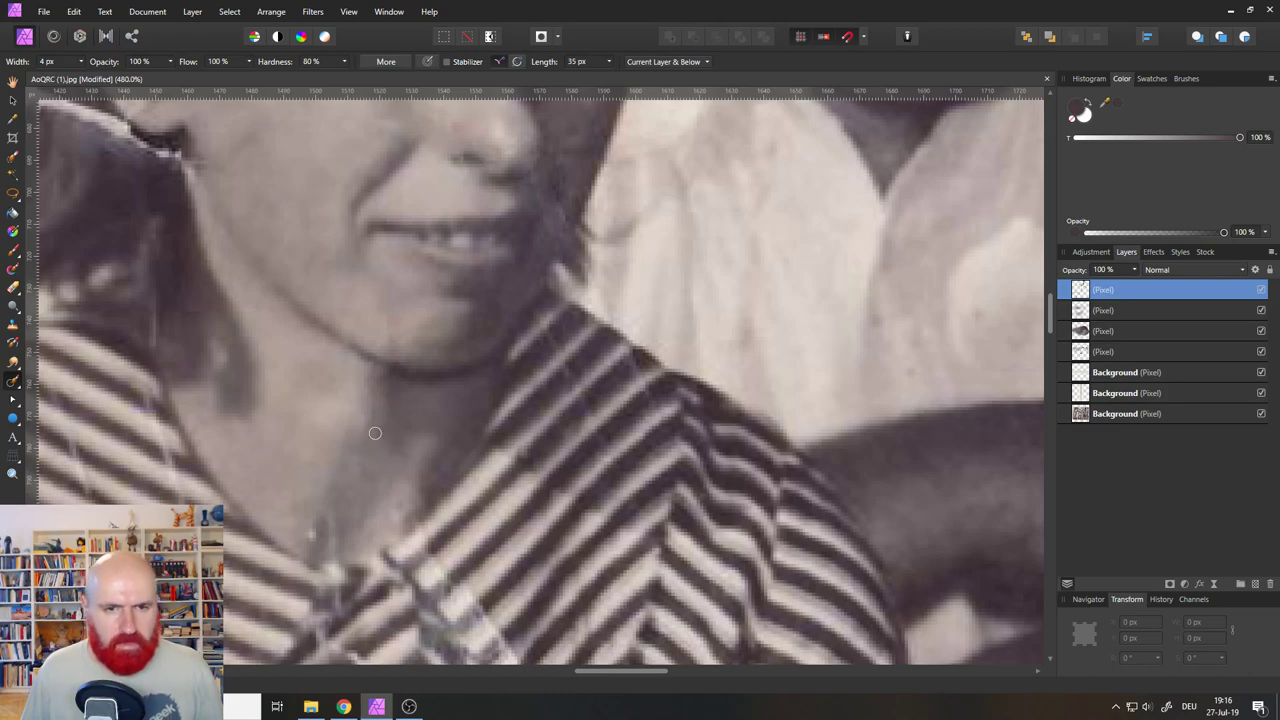
drag(268, 366, 396, 530)
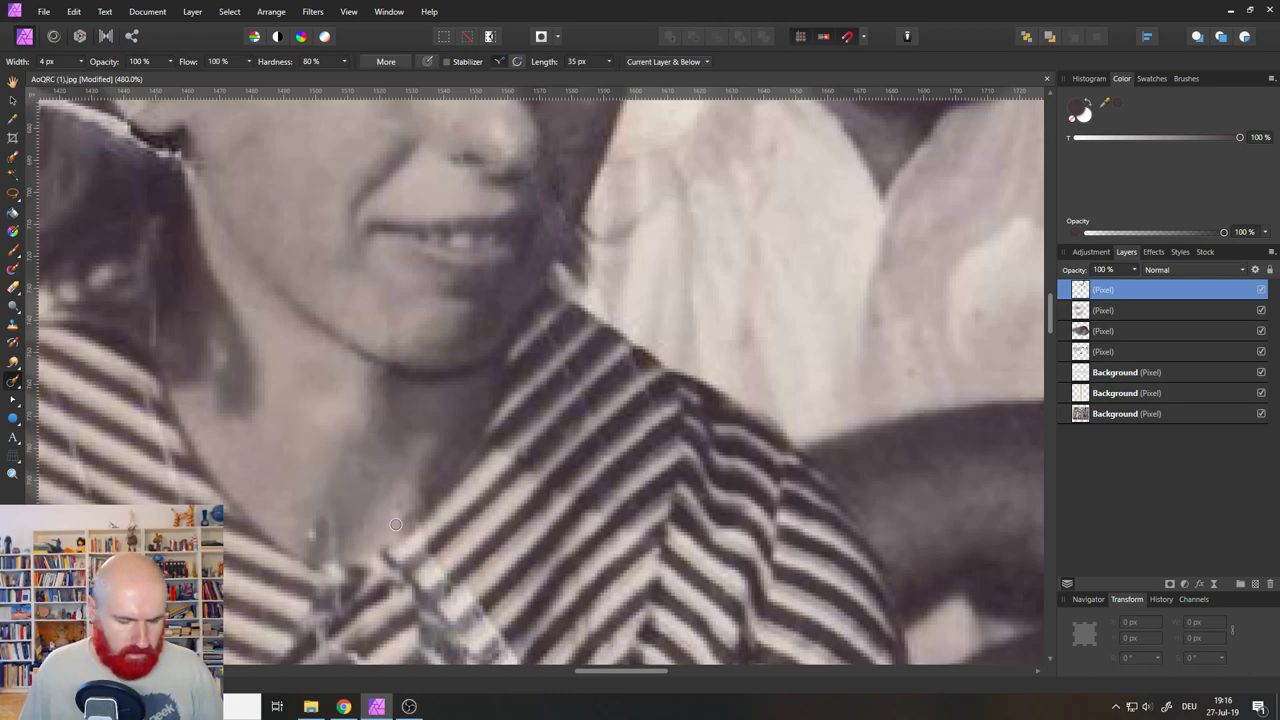
Set the Inpainting Brush width to 10 px and remove the white tear below the woman's ear and the diagonal tear edge through her hair.
drag(268, 341, 546, 574)
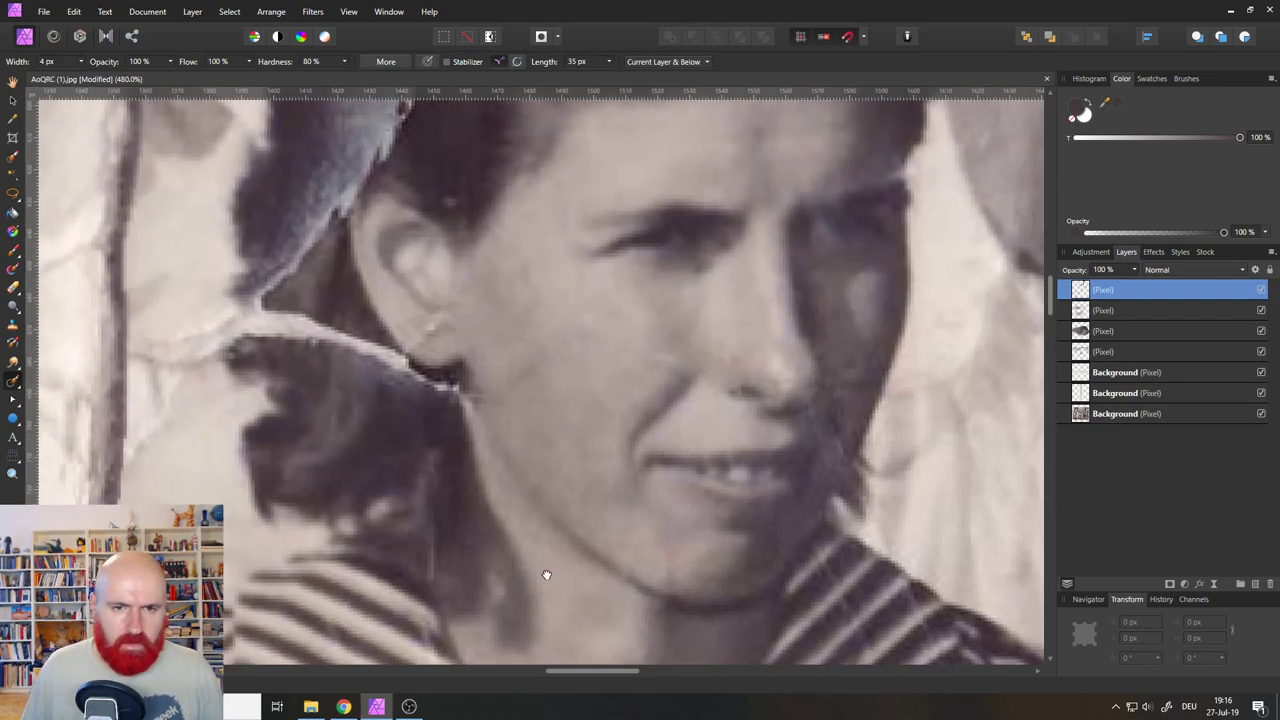
scroll(478, 446, down, 5)
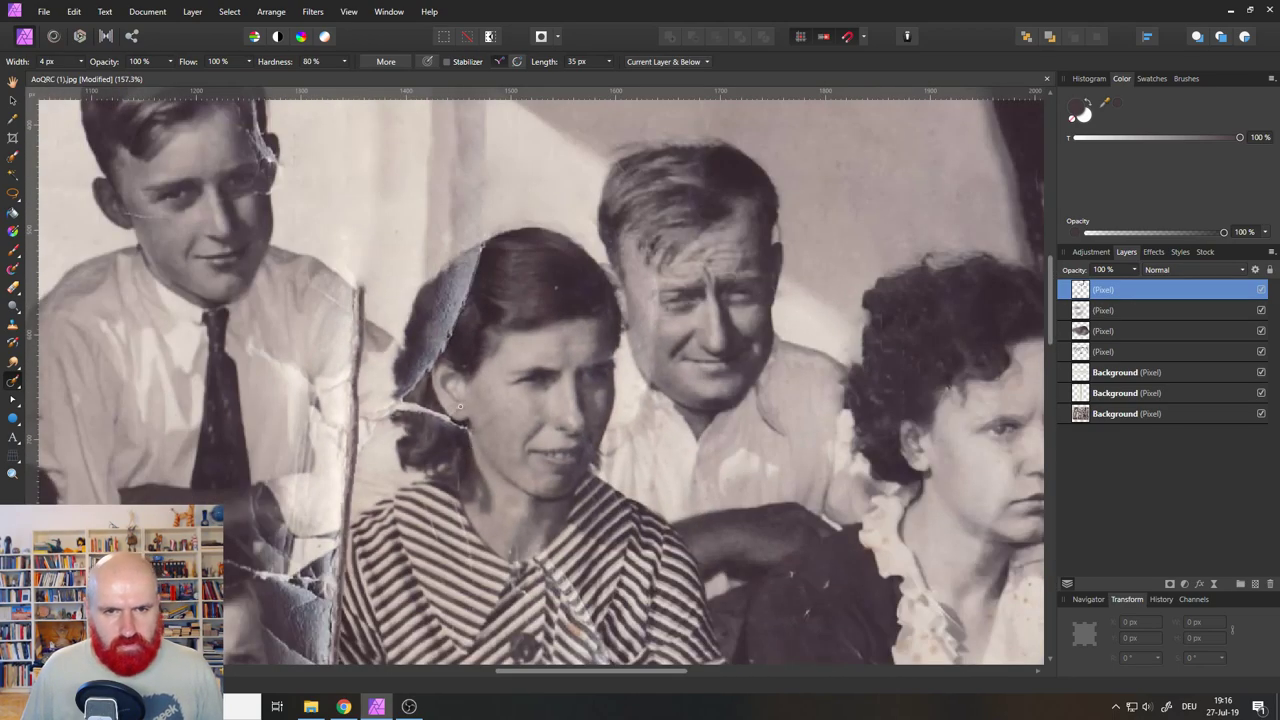
drag(460, 405, 463, 444)
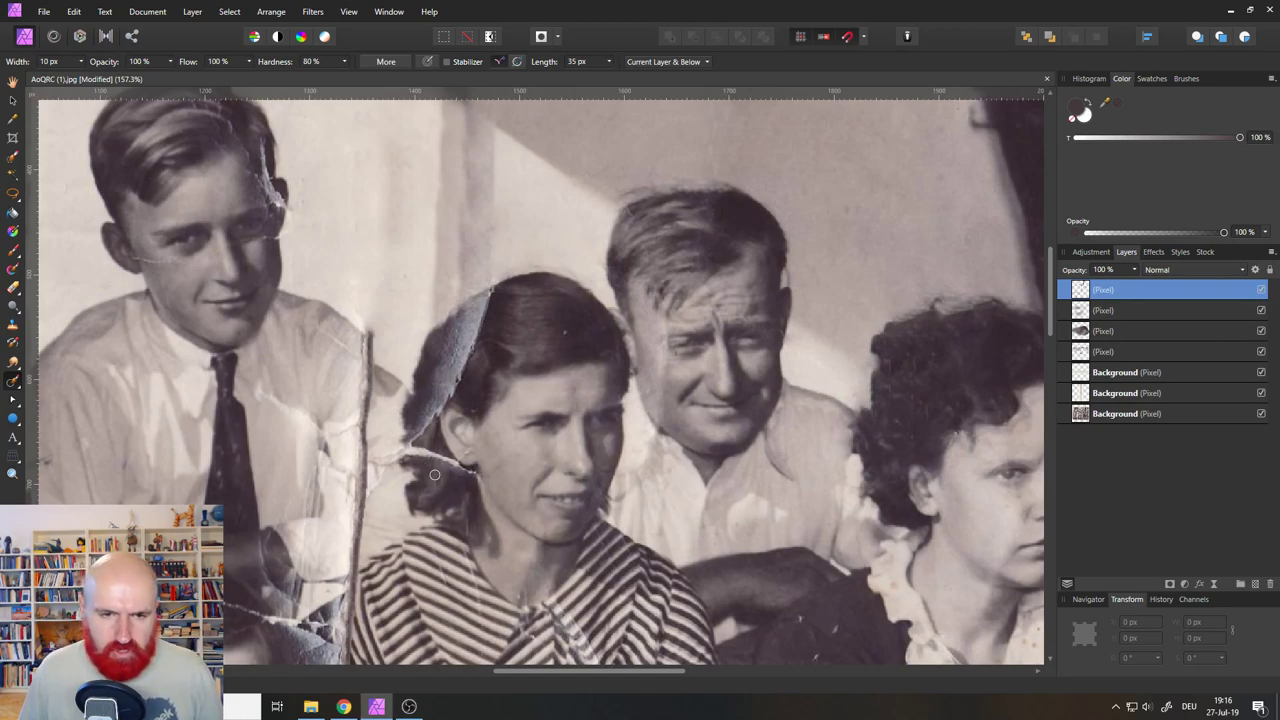
drag(426, 455, 462, 470)
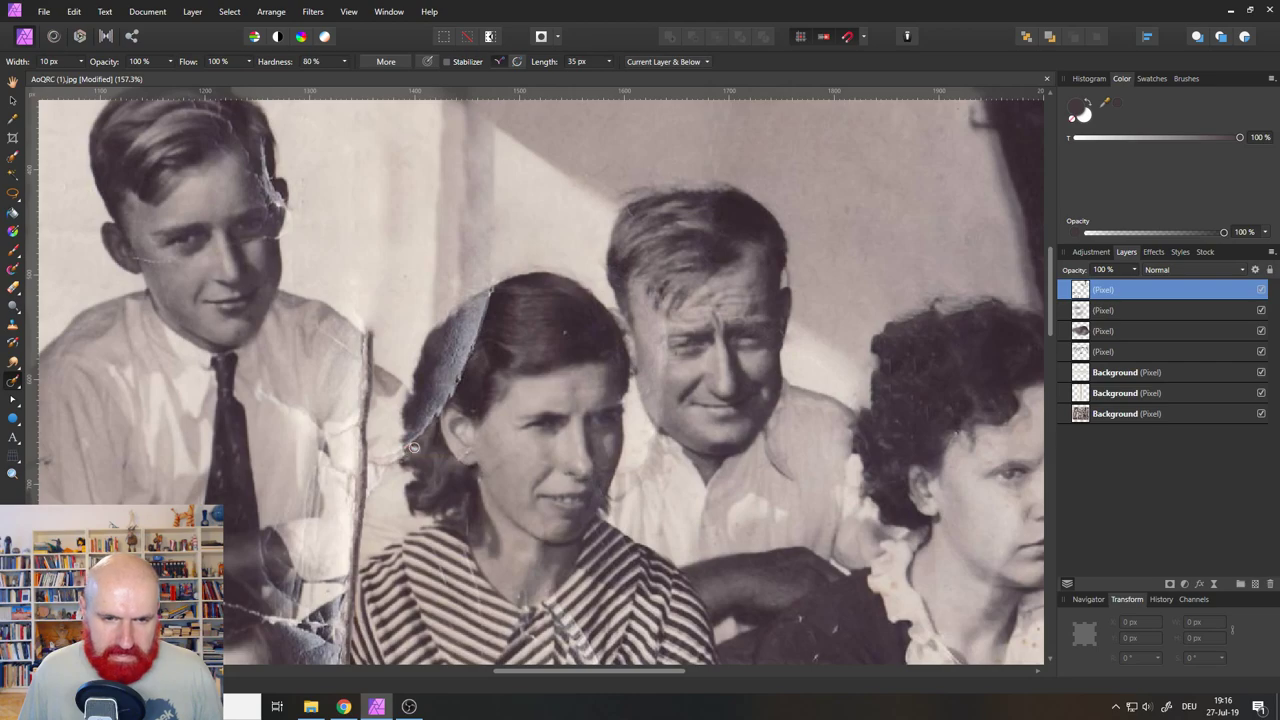
drag(405, 450, 480, 330)
mouse_move(455, 385)
mouse_down()
mouse_move(484, 309)
mouse_move(479, 344)
mouse_move(484, 305)
mouse_move(468, 340)
mouse_move(488, 294)
mouse_up()
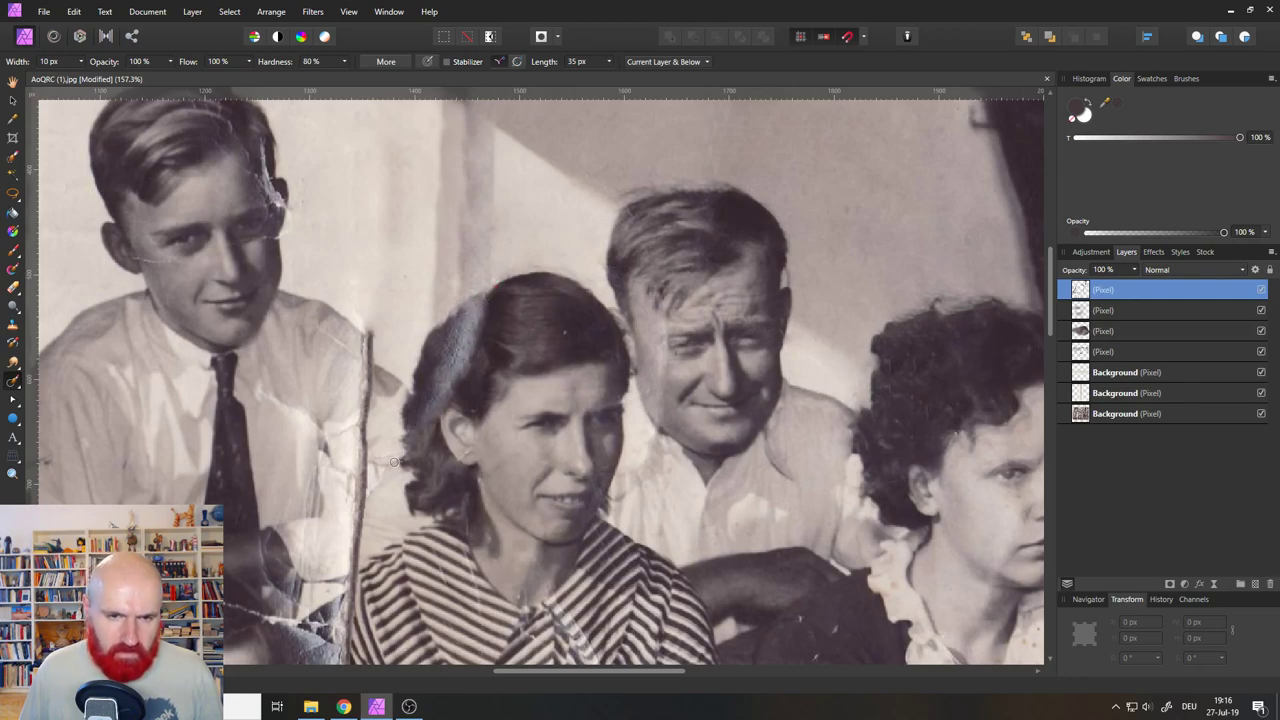
Inpaint the crack beside the woman's hair and the upper part of the dark vertical crack next to the young man's shoulder.
mouse_move(394, 462)
mouse_down()
mouse_move(360, 479)
mouse_move(361, 496)
mouse_move(373, 466)
mouse_up()
mouse_move(362, 476)
mouse_down()
mouse_move(369, 323)
mouse_move(386, 395)
mouse_move(384, 376)
mouse_move(312, 317)
mouse_up()
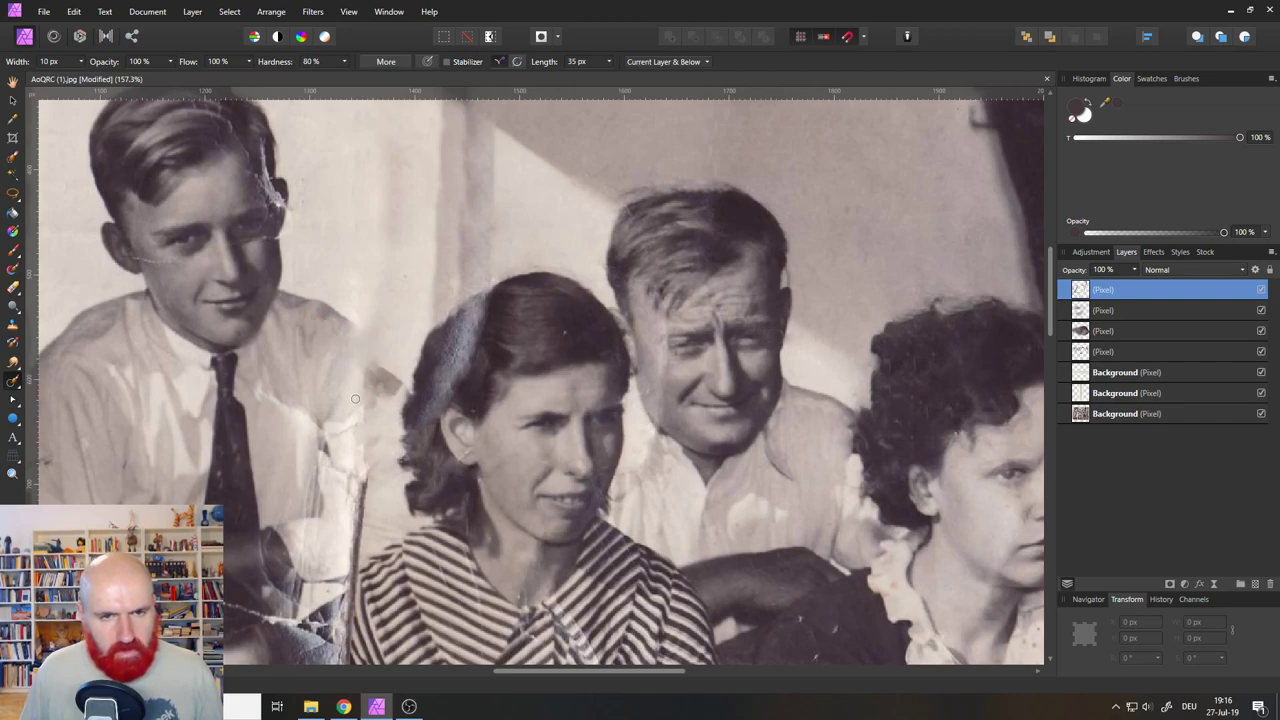
mouse_move(361, 422)
mouse_down()
mouse_move(354, 408)
mouse_move(362, 432)
mouse_up()
mouse_move(364, 478)
mouse_down()
mouse_move(360, 510)
mouse_move(366, 484)
mouse_up()
Set the Inpainting Brush width to 19 px and remove the rest of the vertical crack down to the woman's striped shoulder.
drag(79, 62, 89, 71)
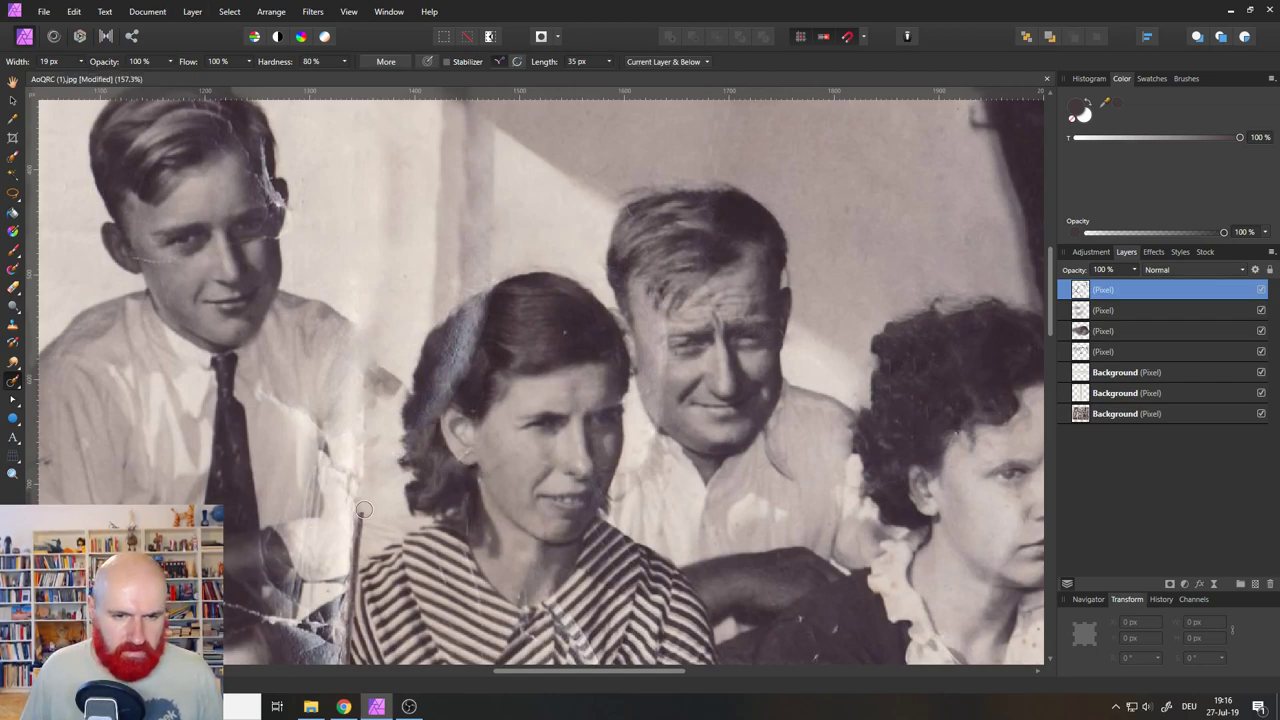
mouse_move(364, 510)
mouse_down()
mouse_move(351, 562)
mouse_move(352, 480)
mouse_move(325, 430)
mouse_up()
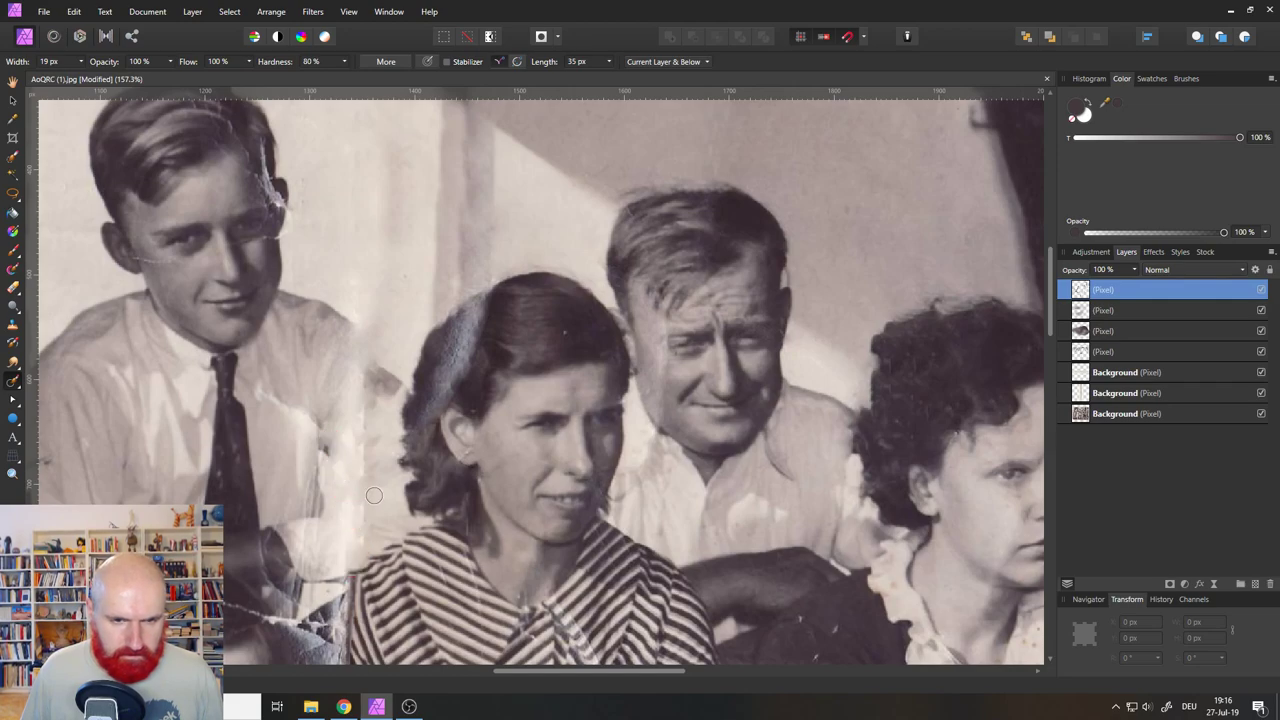
drag(374, 495, 358, 400)
drag(378, 545, 336, 572)
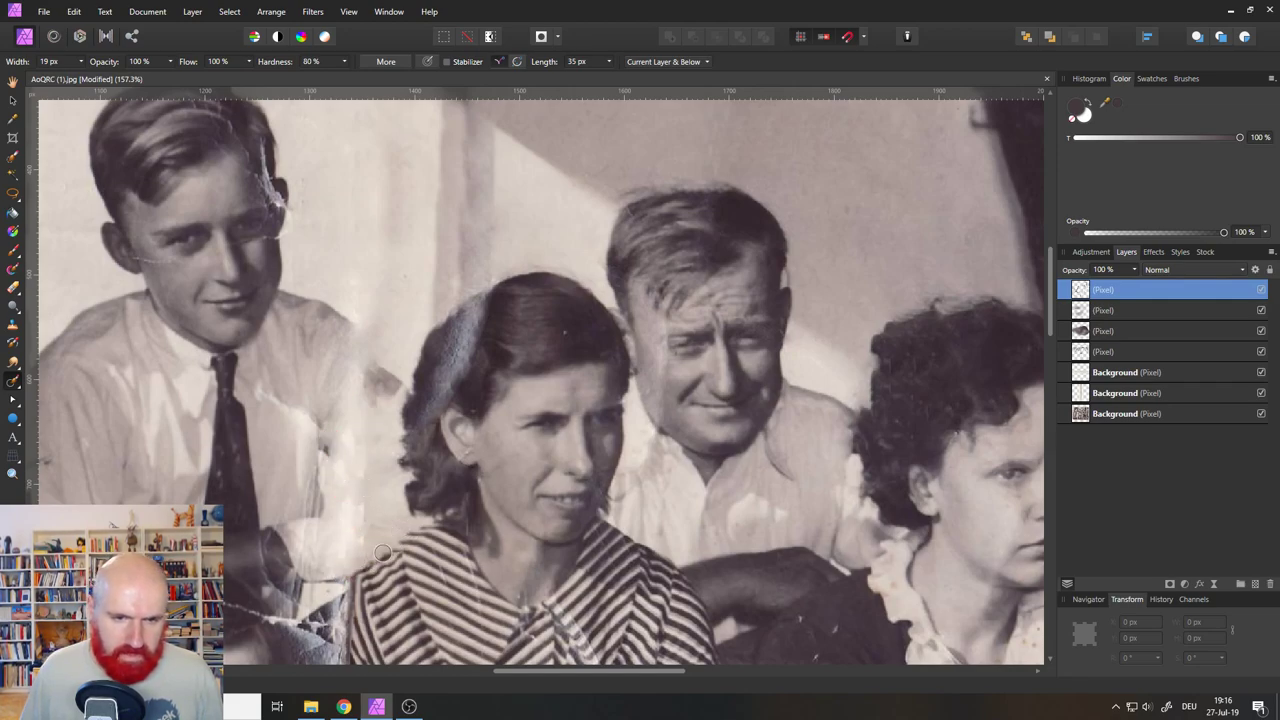
drag(382, 552, 349, 577)
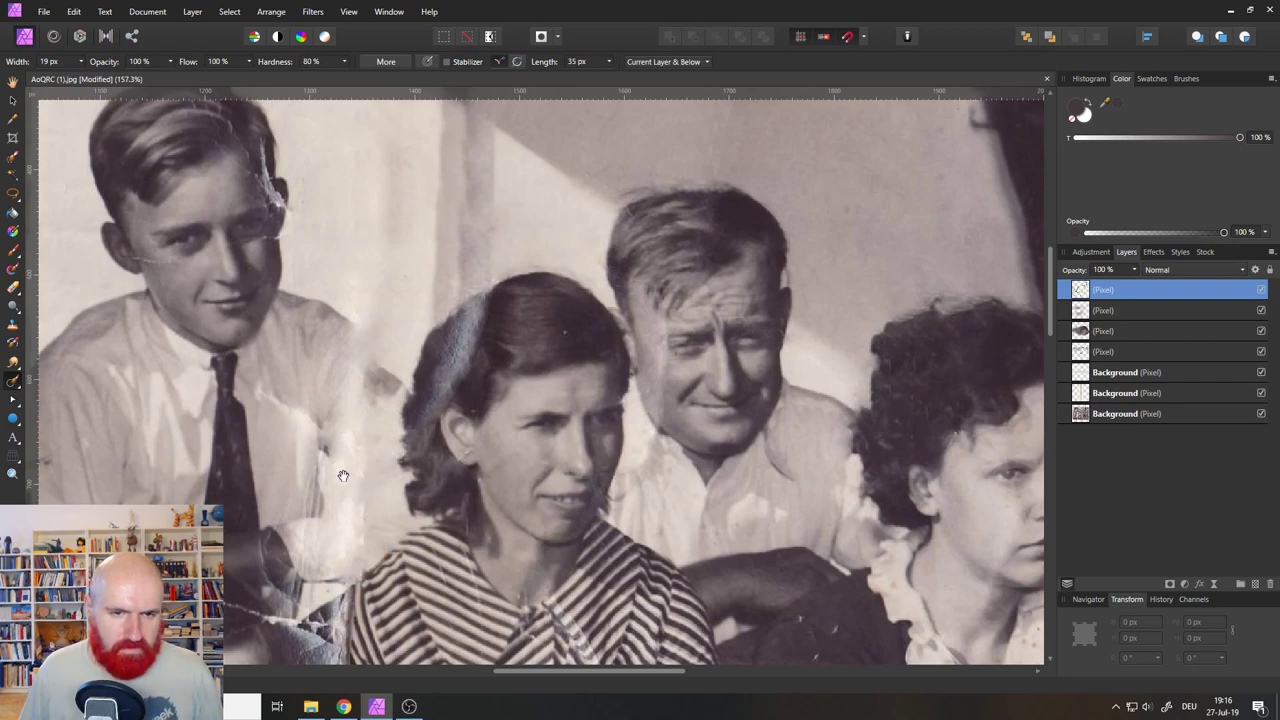
Inpaint the thin crack across the young man's cheek beside his ear.
mouse_move(342, 475)
mouse_down()
mouse_move(392, 543)
mouse_move(360, 477)
mouse_move(318, 455)
mouse_move(328, 490)
mouse_up()
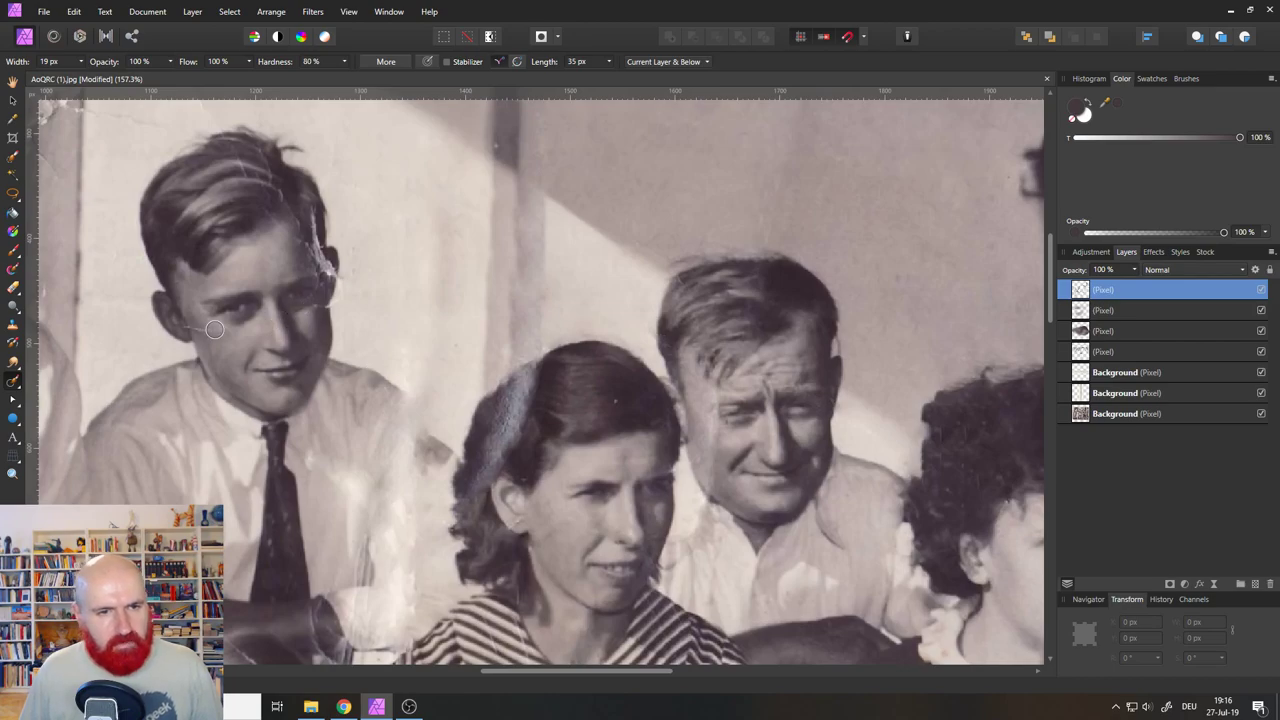
drag(214, 329, 172, 326)
Remove the cracks in the photo's pale upper border and the wall directly beneath it with the Inpainting Brush, undoing unsuitable strokes.
drag(256, 216, 341, 417)
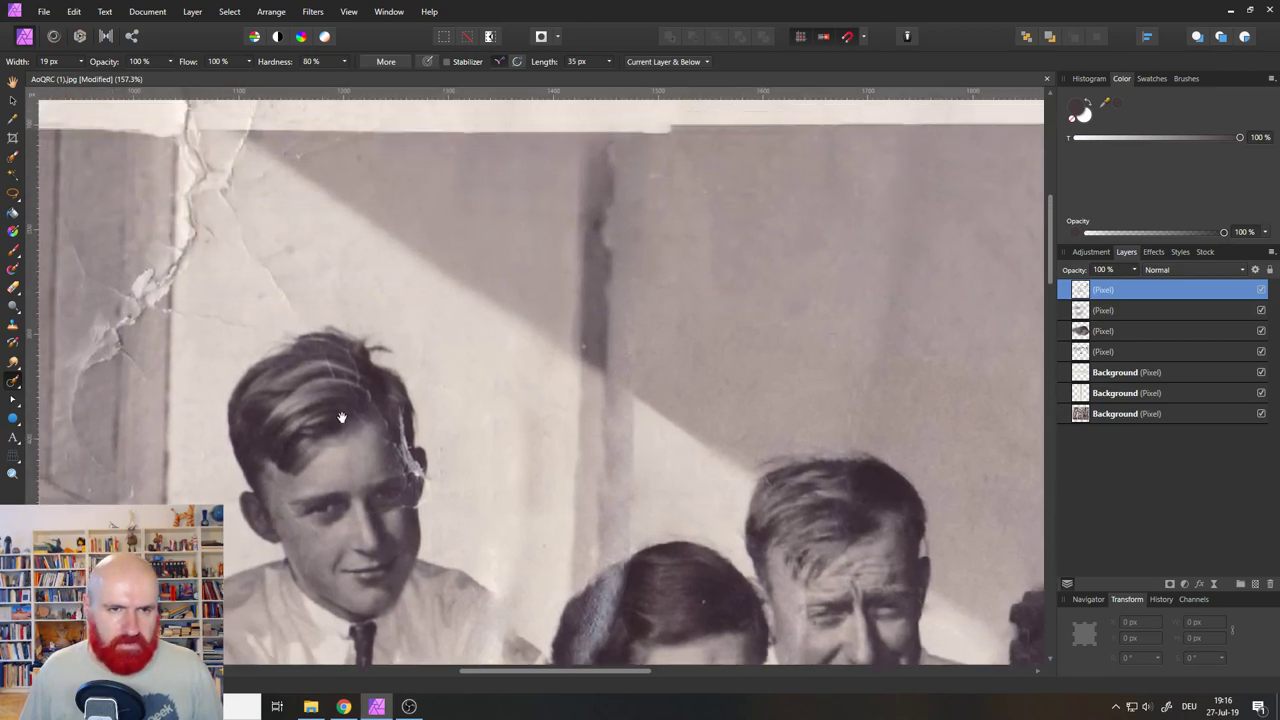
mouse_move(285, 318)
mouse_down()
mouse_move(208, 204)
mouse_move(190, 147)
mouse_move(273, 285)
mouse_move(195, 310)
mouse_move(242, 326)
mouse_move(302, 222)
mouse_move(335, 303)
mouse_move(423, 420)
mouse_up()
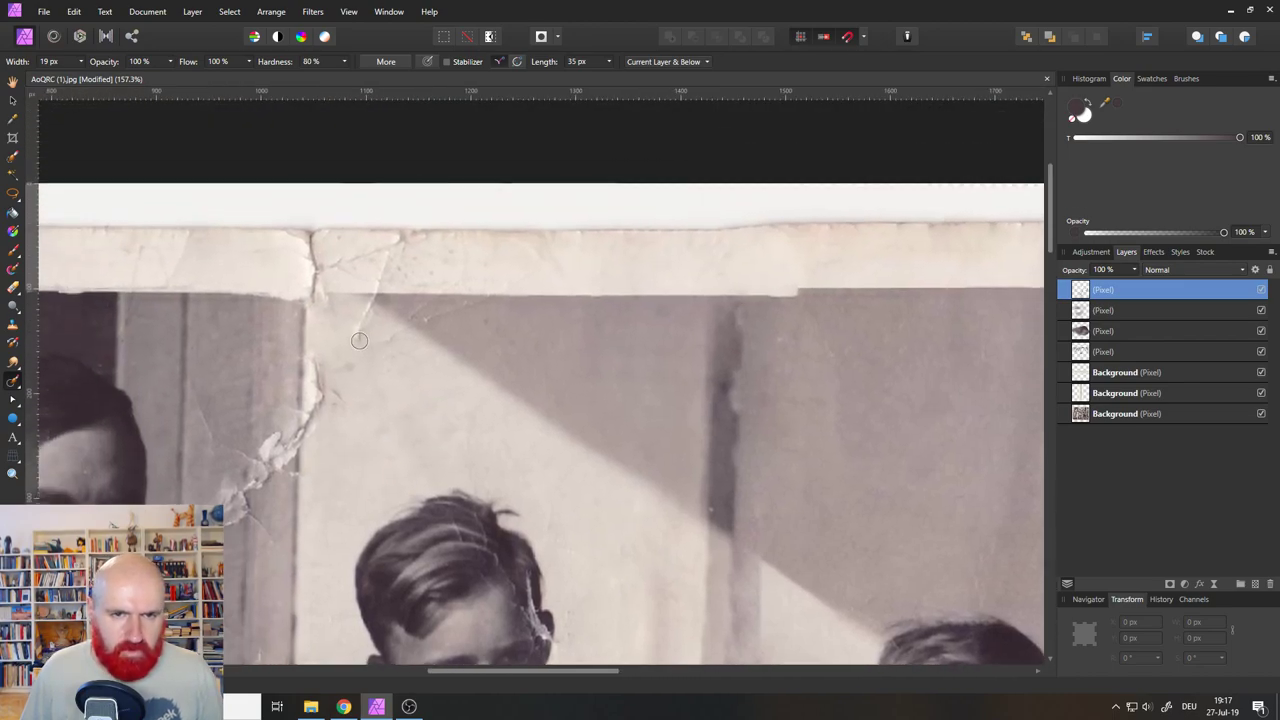
mouse_move(371, 364)
mouse_down()
mouse_move(425, 305)
mouse_move(466, 312)
mouse_move(511, 294)
mouse_up()
mouse_move(389, 311)
mouse_down()
mouse_move(348, 277)
mouse_move(412, 280)
mouse_move(316, 254)
mouse_up()
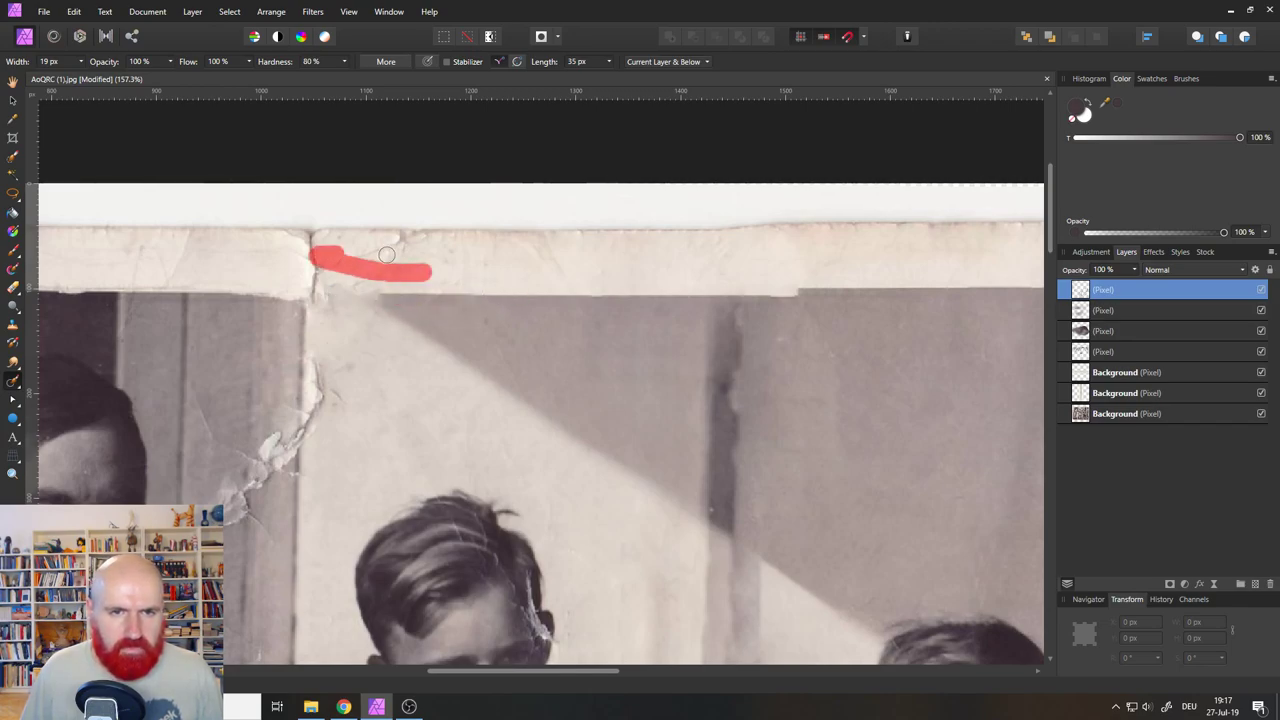
mouse_move(426, 239)
mouse_down()
mouse_move(360, 242)
mouse_move(460, 248)
mouse_move(449, 243)
mouse_move(482, 259)
mouse_move(256, 237)
mouse_move(315, 283)
mouse_move(305, 250)
mouse_move(310, 283)
mouse_move(378, 294)
mouse_move(296, 292)
mouse_move(300, 420)
mouse_move(330, 395)
mouse_move(321, 388)
mouse_up()
key(ctrl+z)
key(ctrl+z)
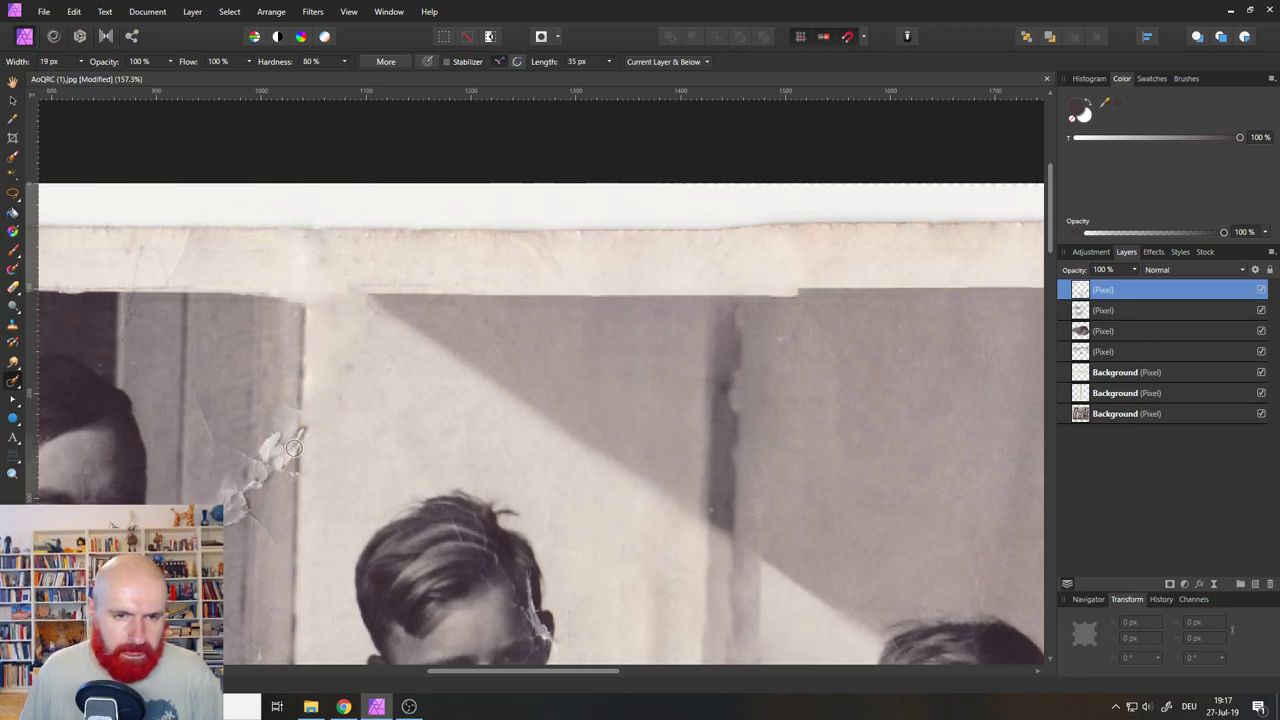
Inpaint the jagged tear and its fine side cracks on the grey wall panel between the smiling man and the young man.
mouse_move(294, 448)
mouse_down()
mouse_move(302, 398)
mouse_move(295, 462)
mouse_move(353, 431)
mouse_move(389, 369)
mouse_up()
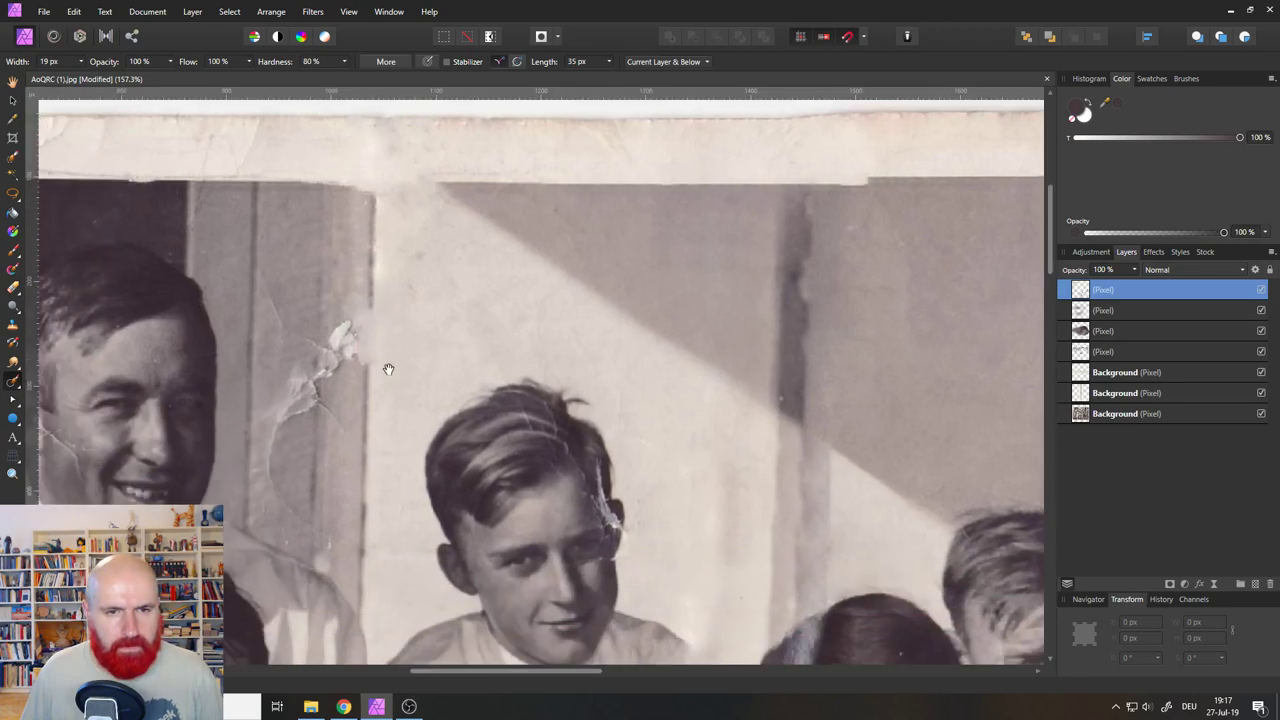
mouse_move(353, 314)
mouse_down()
mouse_move(334, 408)
mouse_move(333, 394)
mouse_up()
drag(335, 288, 339, 340)
mouse_move(347, 316)
mouse_down()
mouse_move(356, 363)
mouse_move(307, 448)
mouse_up()
mouse_move(296, 350)
mouse_down()
mouse_move(288, 394)
mouse_move(286, 292)
mouse_up()
mouse_move(283, 280)
mouse_down()
mouse_move(277, 300)
mouse_move(318, 356)
mouse_up()
drag(330, 343, 331, 411)
drag(330, 408, 341, 455)
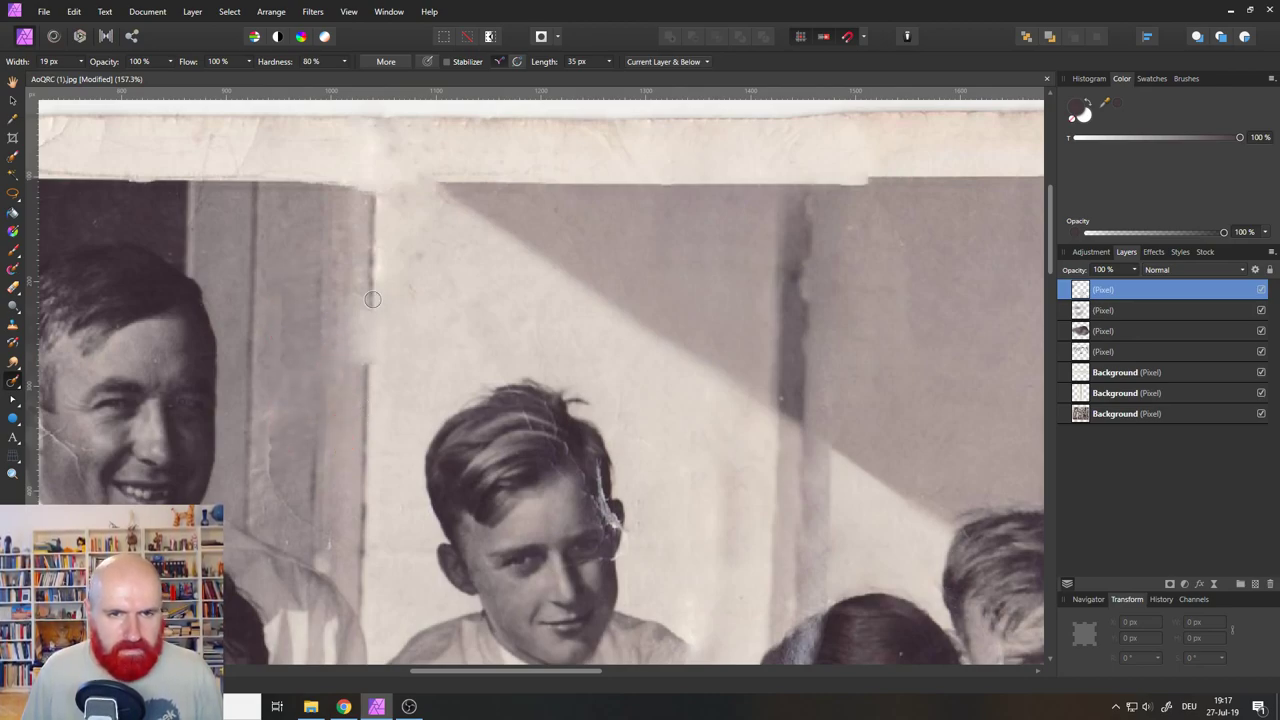
Patch the gap in the dark vertical edge between the grey wall panel and the pale wall with the Patch Tool.
click(13, 389)
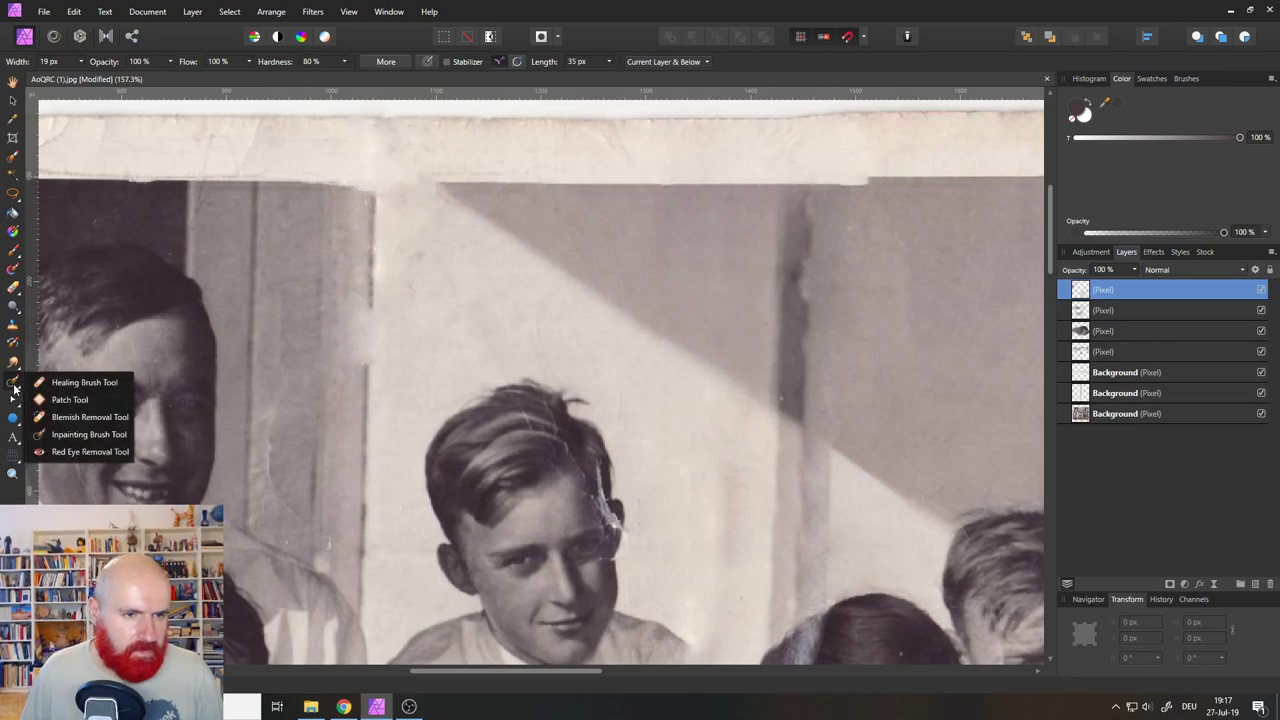
click(80, 397)
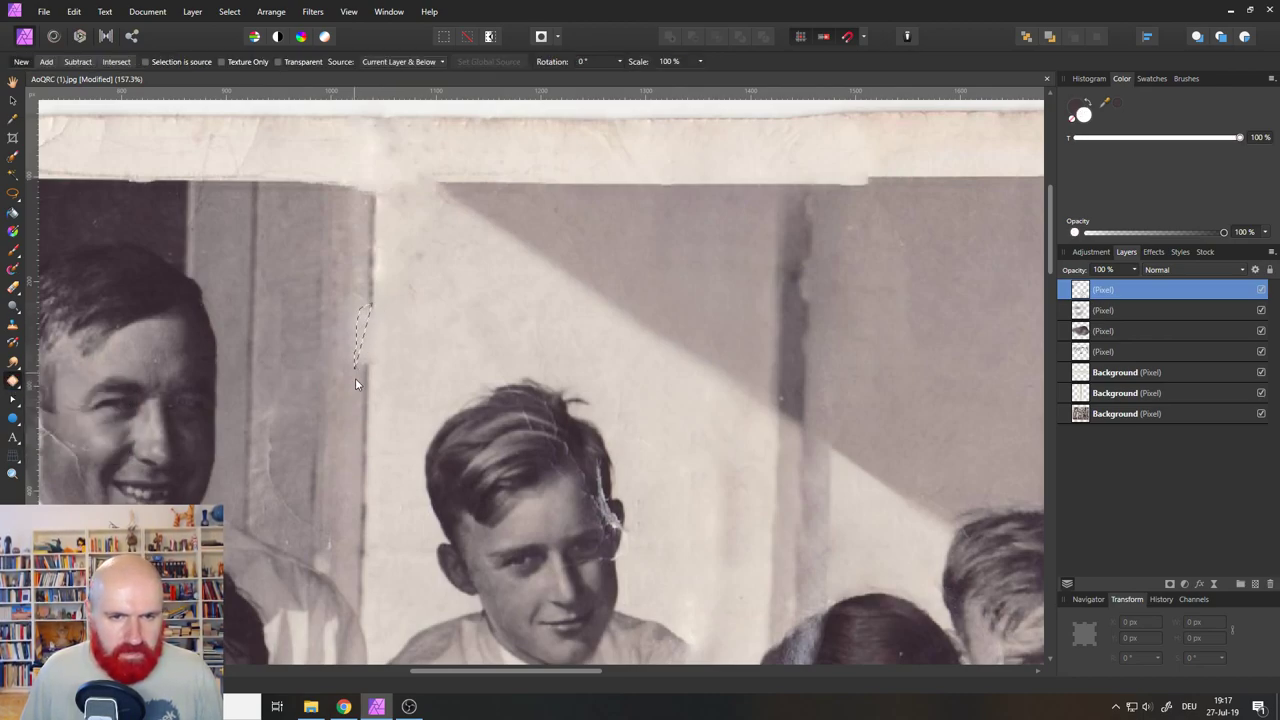
mouse_move(355, 378)
mouse_down()
mouse_move(389, 329)
mouse_move(372, 306)
mouse_up()
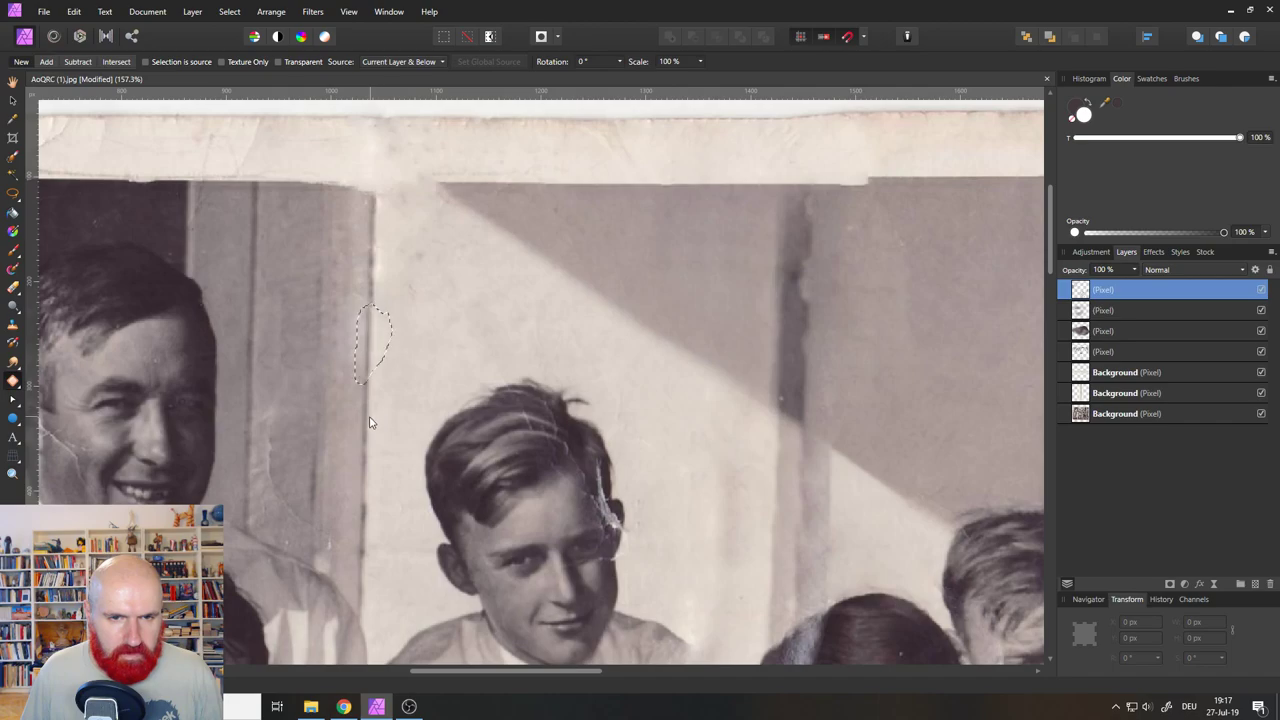
click(370, 422)
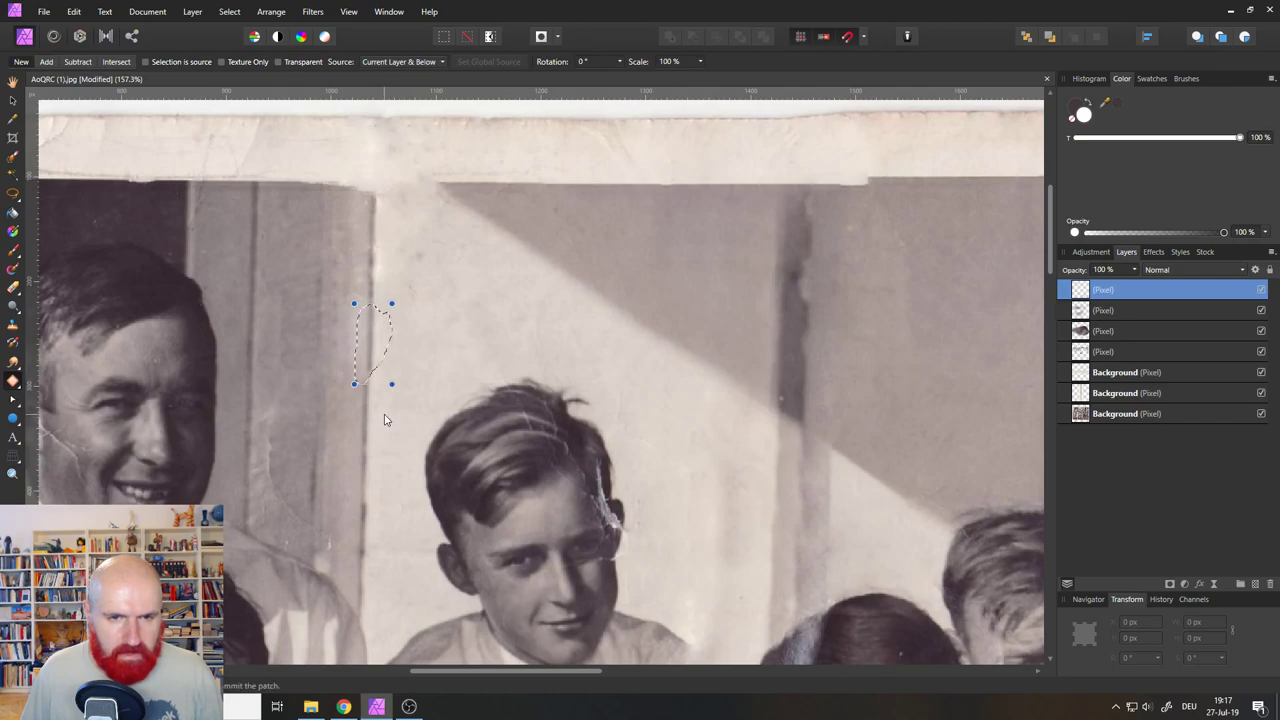
click(384, 419)
drag(364, 370, 365, 395)
click(369, 428)
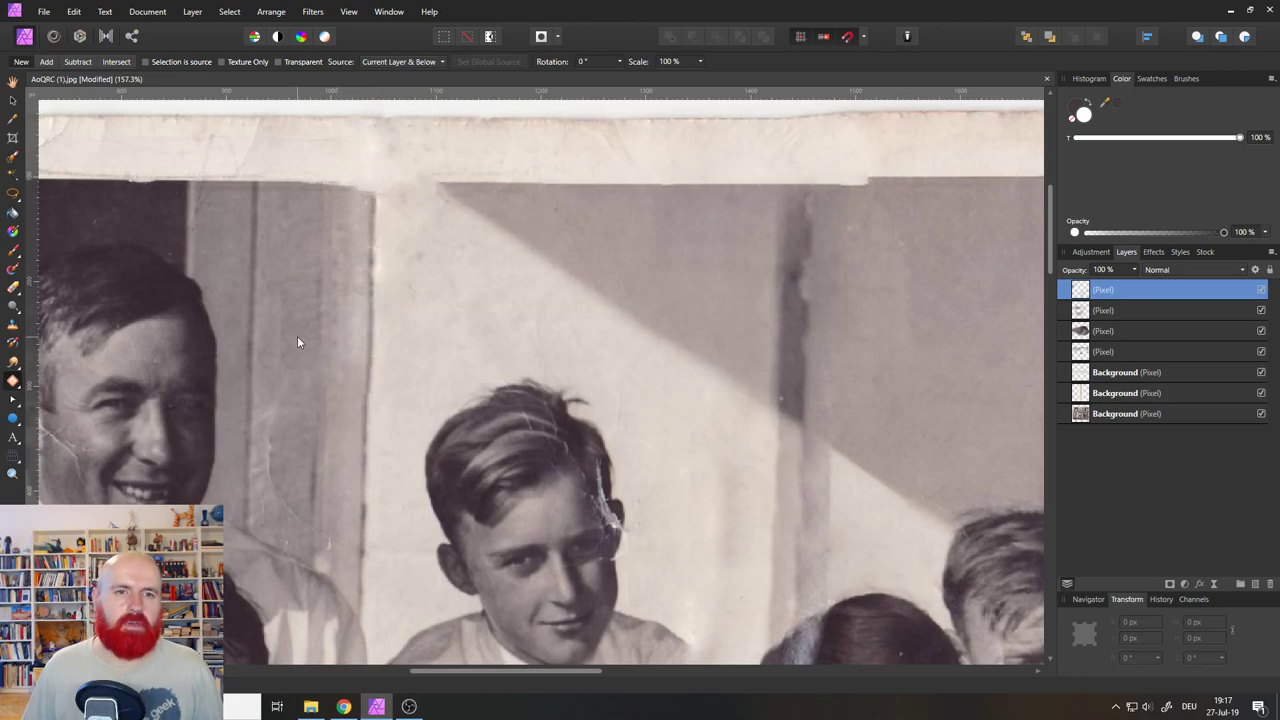
Patch the damaged upper corner of the grey wall panel where it meets the photo's pale border.
drag(327, 257, 363, 407)
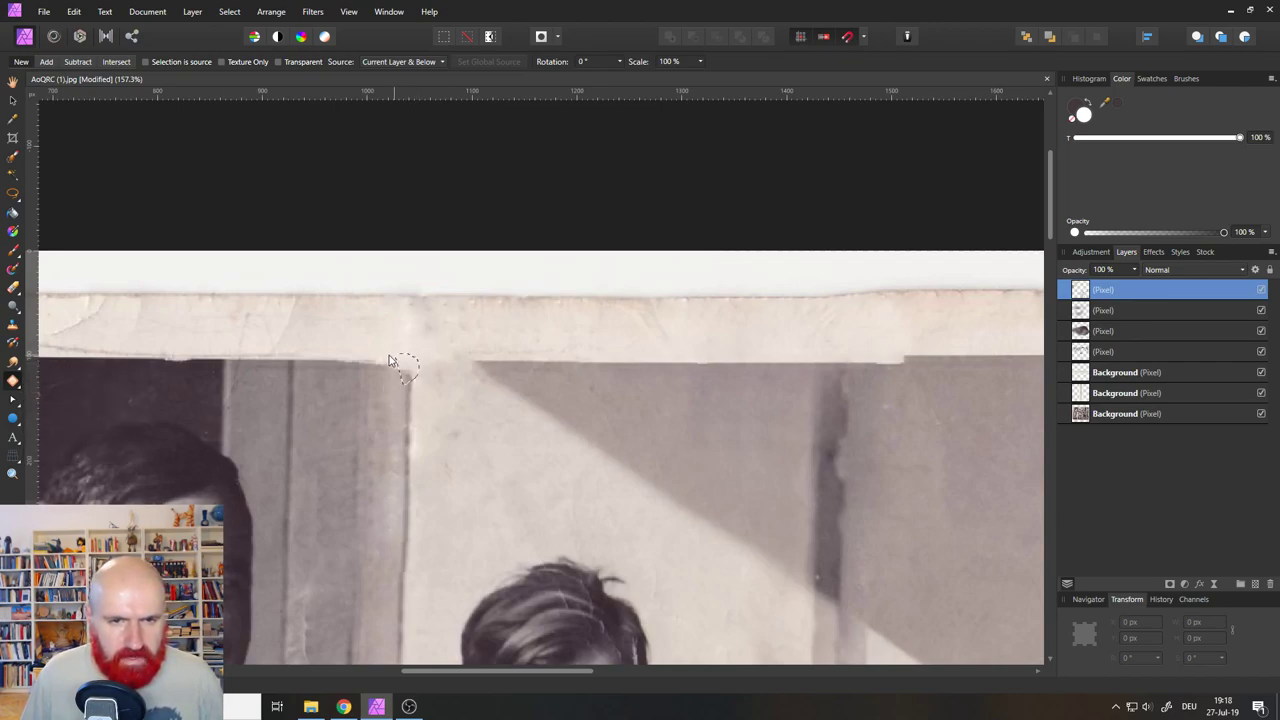
mouse_move(389, 360)
mouse_down()
mouse_move(360, 371)
mouse_move(381, 377)
mouse_up()
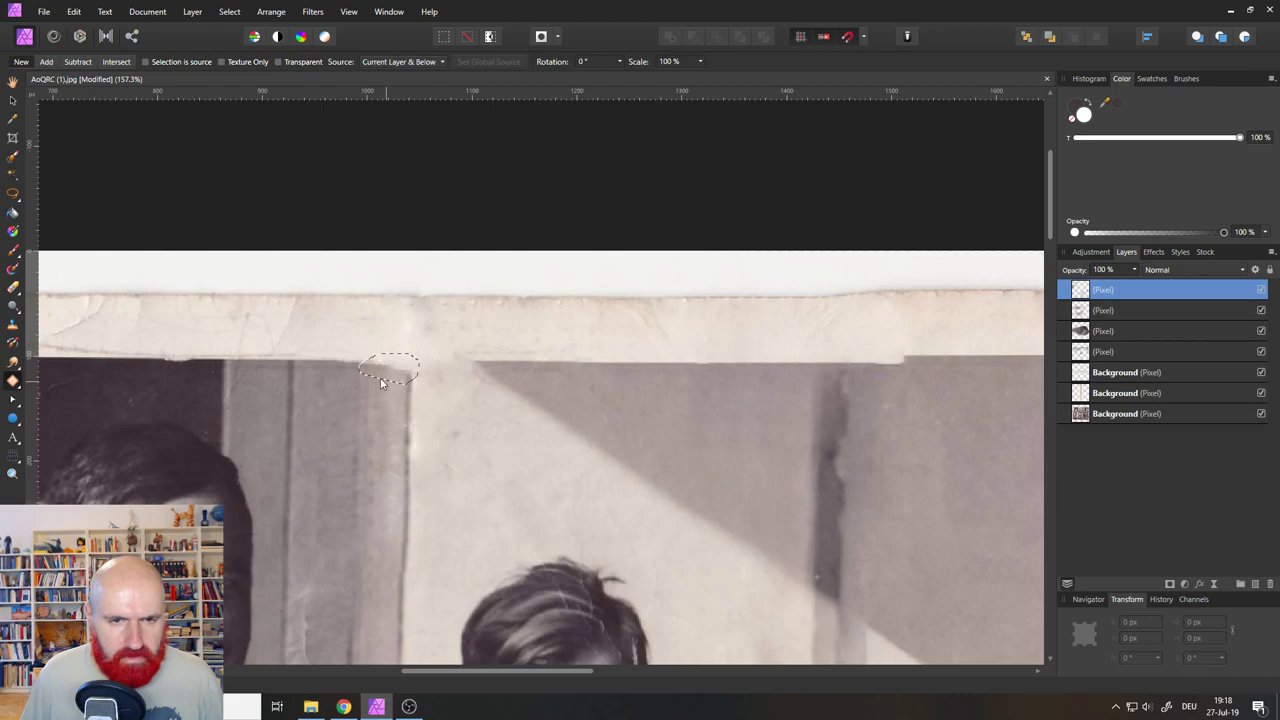
click(329, 367)
key(ctrl+d)
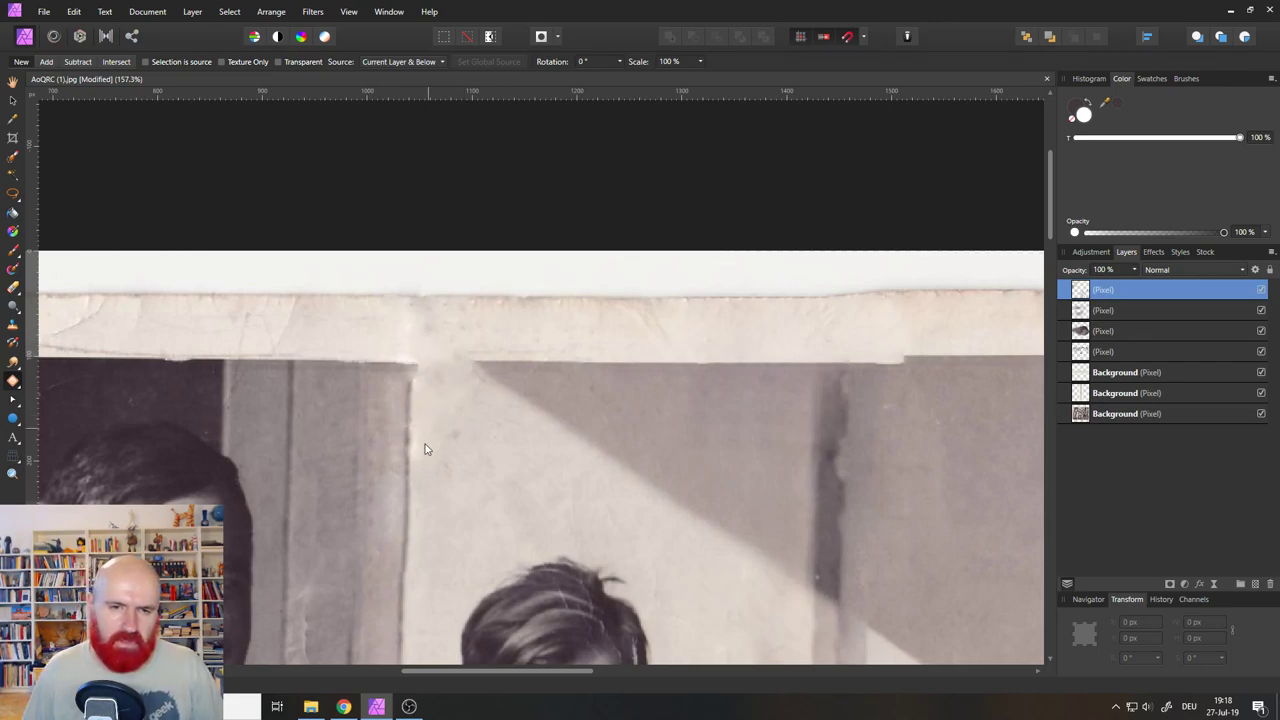
Rebuild the upper end of the panel's dark vertical edge just below the border with the Patch Tool.
click(13, 381)
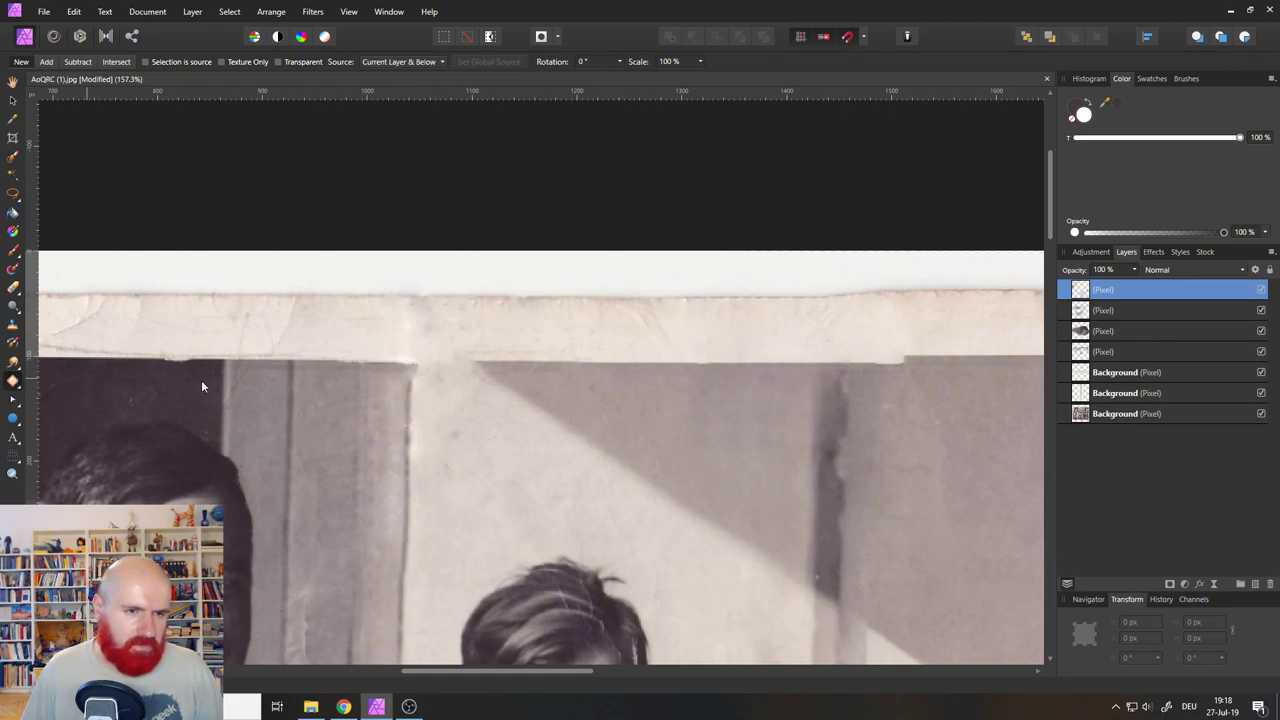
mouse_move(393, 392)
mouse_down()
mouse_move(426, 371)
mouse_move(409, 420)
mouse_up()
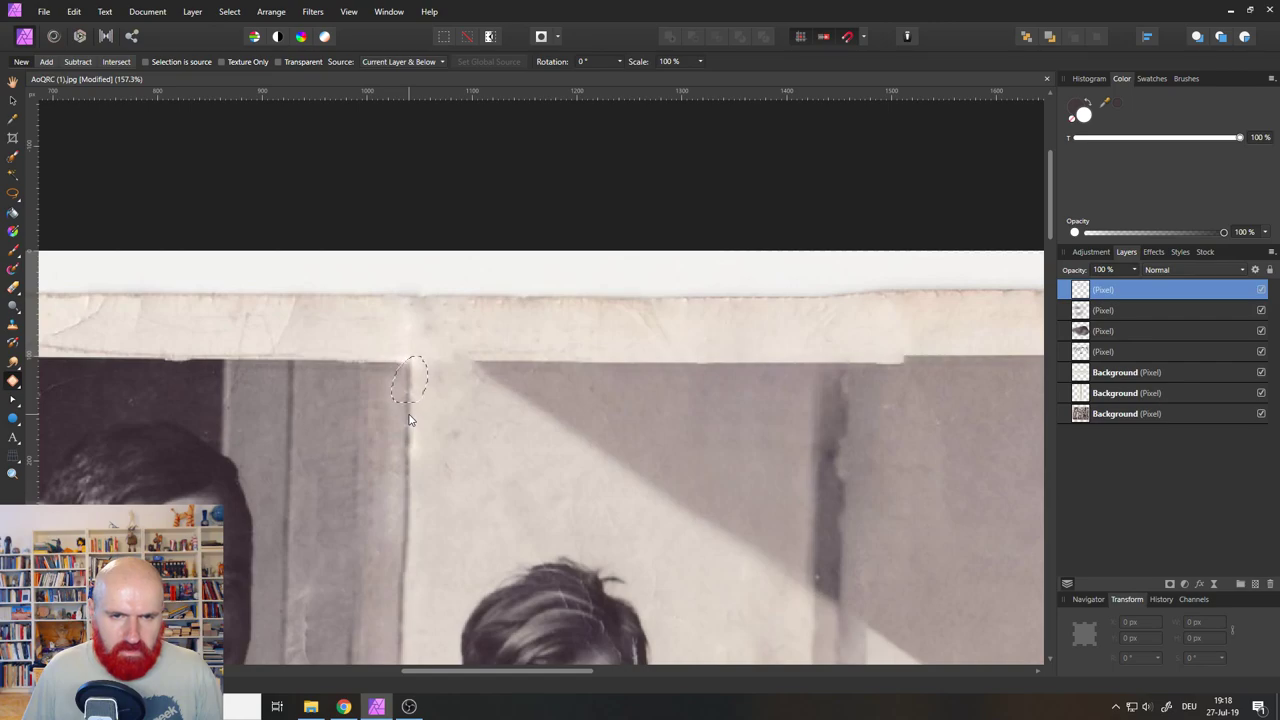
click(409, 415)
key(ctrl+d)
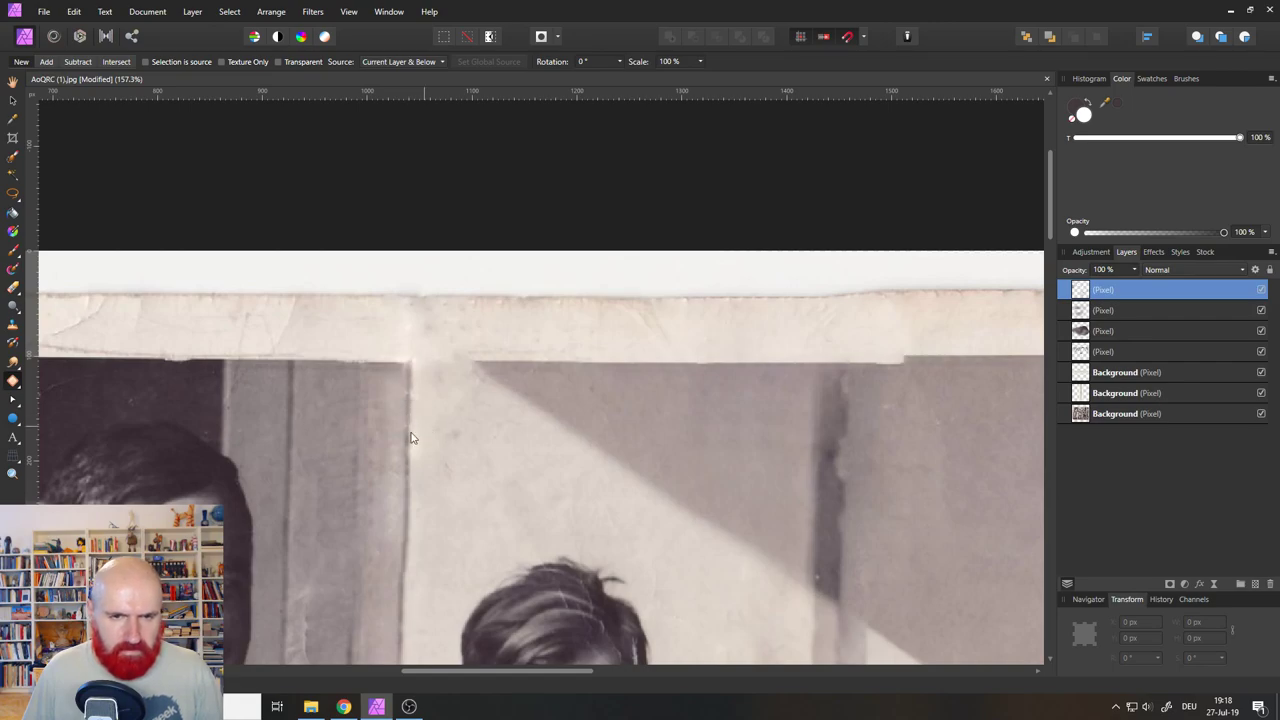
Inpaint the branching cracks in the pale upper border above the smiling man and the dark window with the Inpainting Brush.
drag(274, 457, 783, 383)
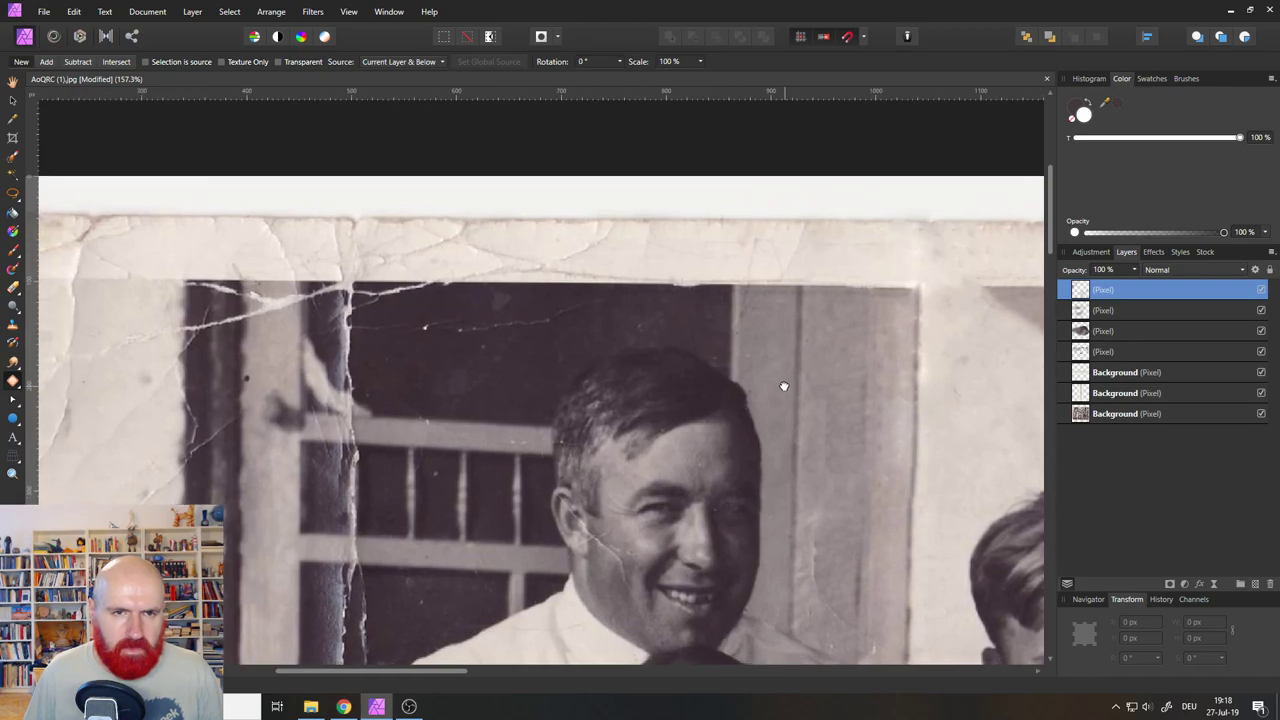
click(12, 381)
click(60, 434)
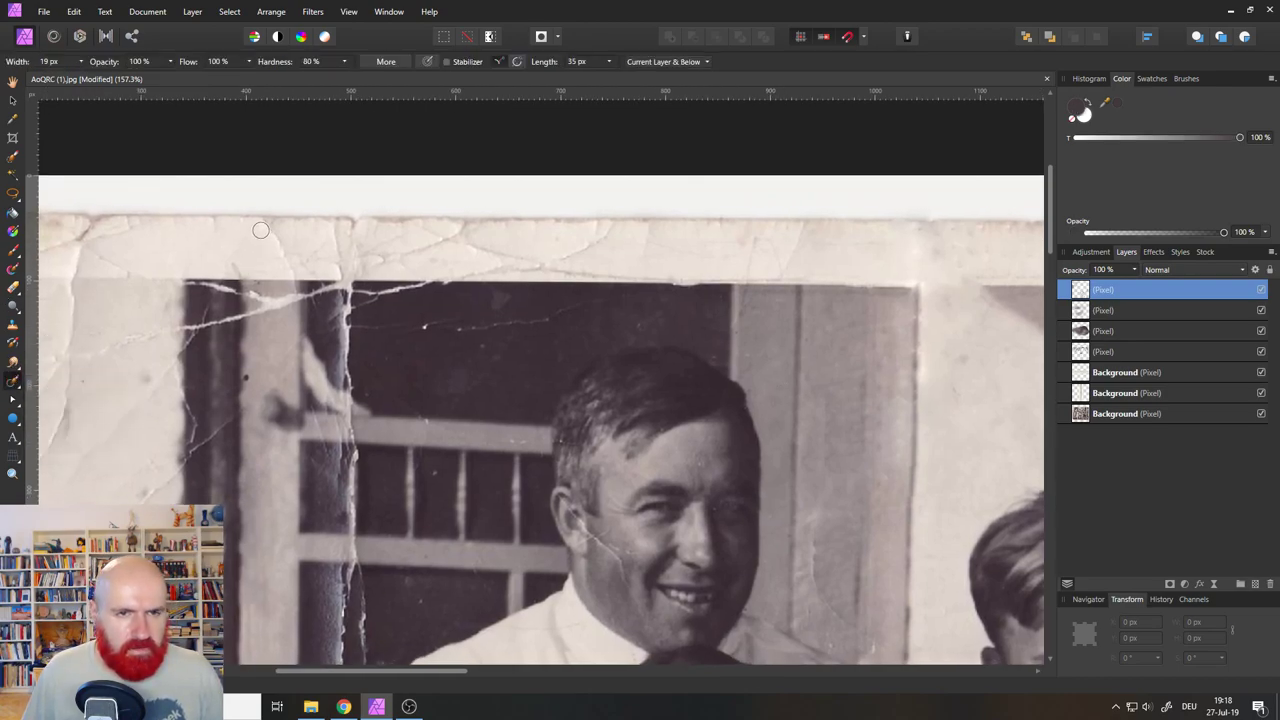
mouse_move(306, 240)
mouse_down()
mouse_move(360, 234)
mouse_move(370, 256)
mouse_move(349, 266)
mouse_move(383, 263)
mouse_up()
drag(350, 256, 480, 240)
drag(388, 237, 545, 258)
drag(467, 259, 574, 264)
mouse_move(464, 273)
mouse_down()
mouse_move(594, 268)
mouse_move(620, 240)
mouse_move(628, 271)
mouse_move(740, 271)
mouse_move(590, 236)
mouse_move(682, 230)
mouse_move(603, 268)
mouse_up()
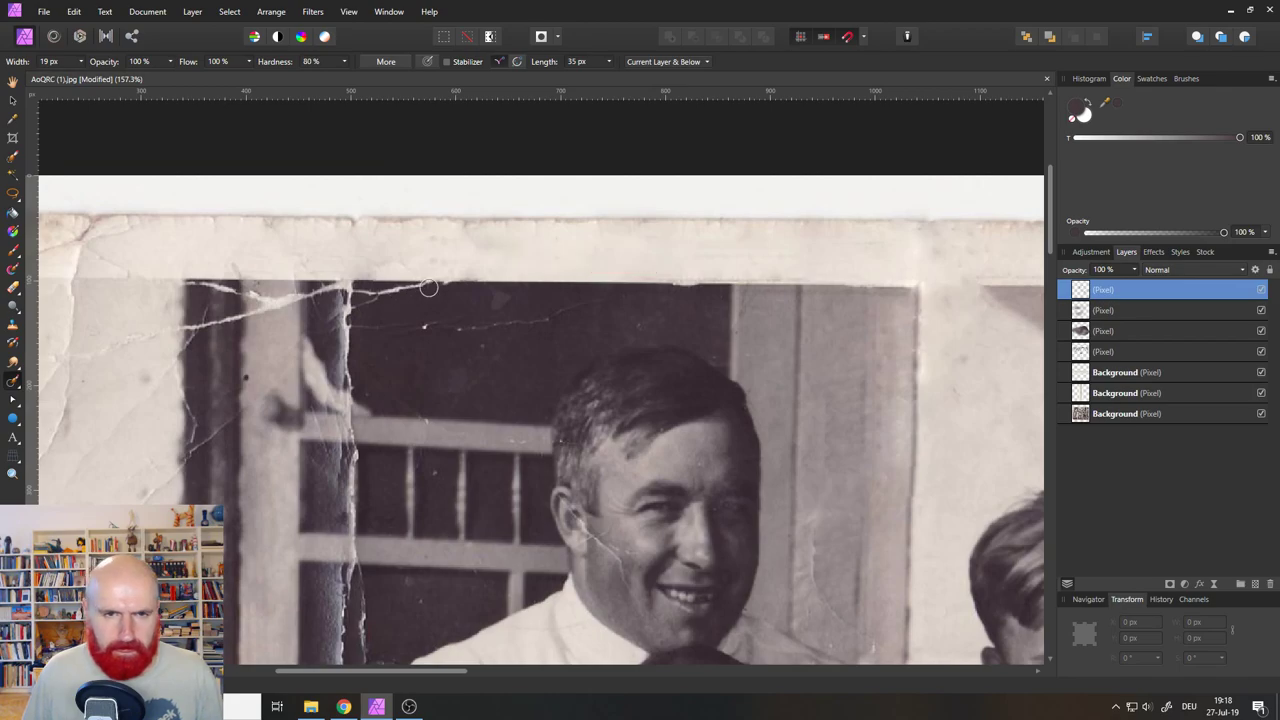
Inpaint the cracks and pale specks across the upper part of the dark window above and beside the smiling man.
mouse_move(452, 283)
mouse_down()
mouse_move(305, 285)
mouse_move(342, 327)
mouse_move(345, 380)
mouse_up()
drag(355, 334, 615, 300)
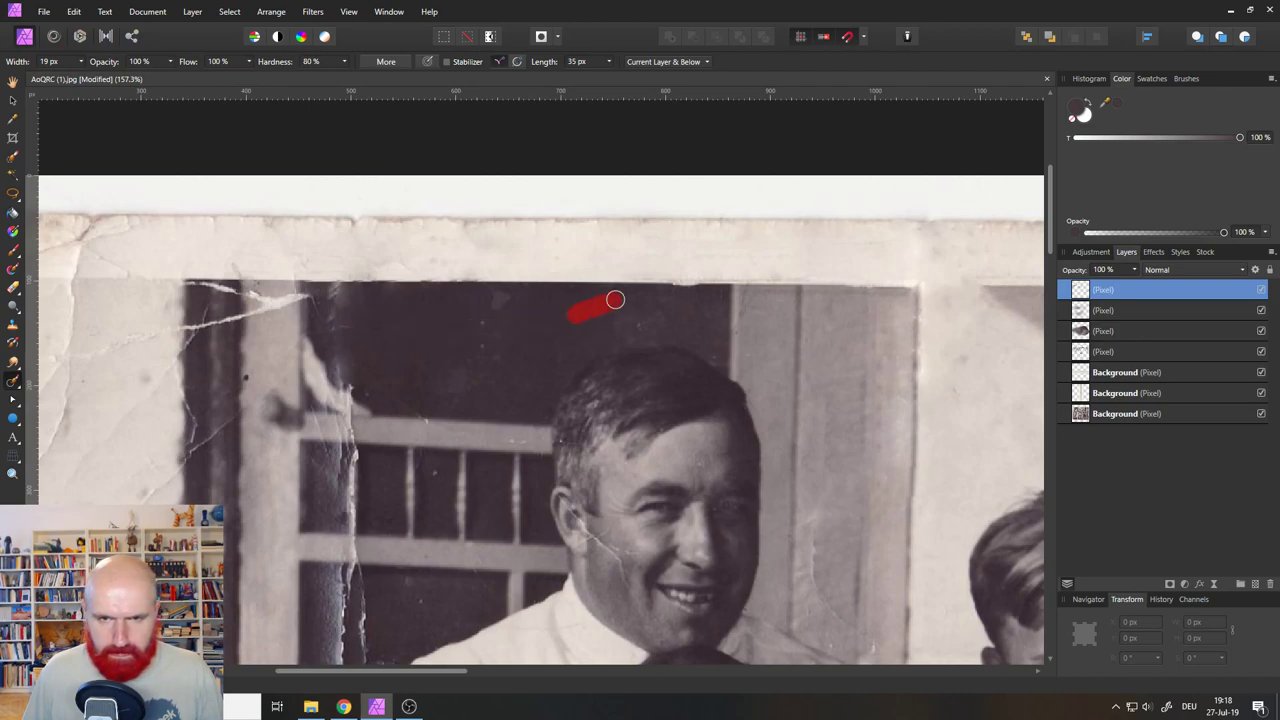
mouse_move(521, 304)
mouse_down()
mouse_move(480, 303)
mouse_move(500, 325)
mouse_move(444, 392)
mouse_up()
drag(484, 293, 484, 308)
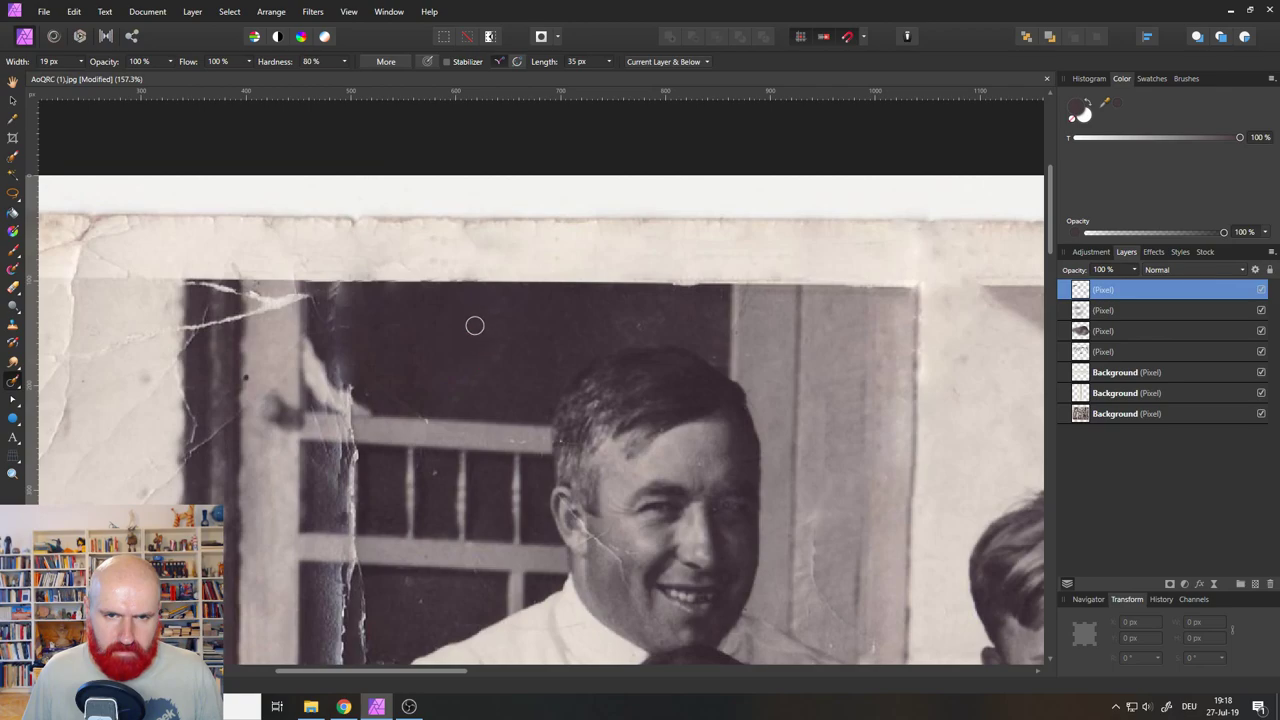
Remove the cracks at the head of the dark vertical post and restore its upper edge, undoing an unsuitable stroke by the window.
mouse_move(280, 341)
mouse_down()
mouse_move(546, 342)
mouse_move(521, 295)
mouse_move(537, 294)
mouse_up()
mouse_move(548, 290)
mouse_down()
mouse_move(566, 320)
mouse_move(572, 267)
mouse_up()
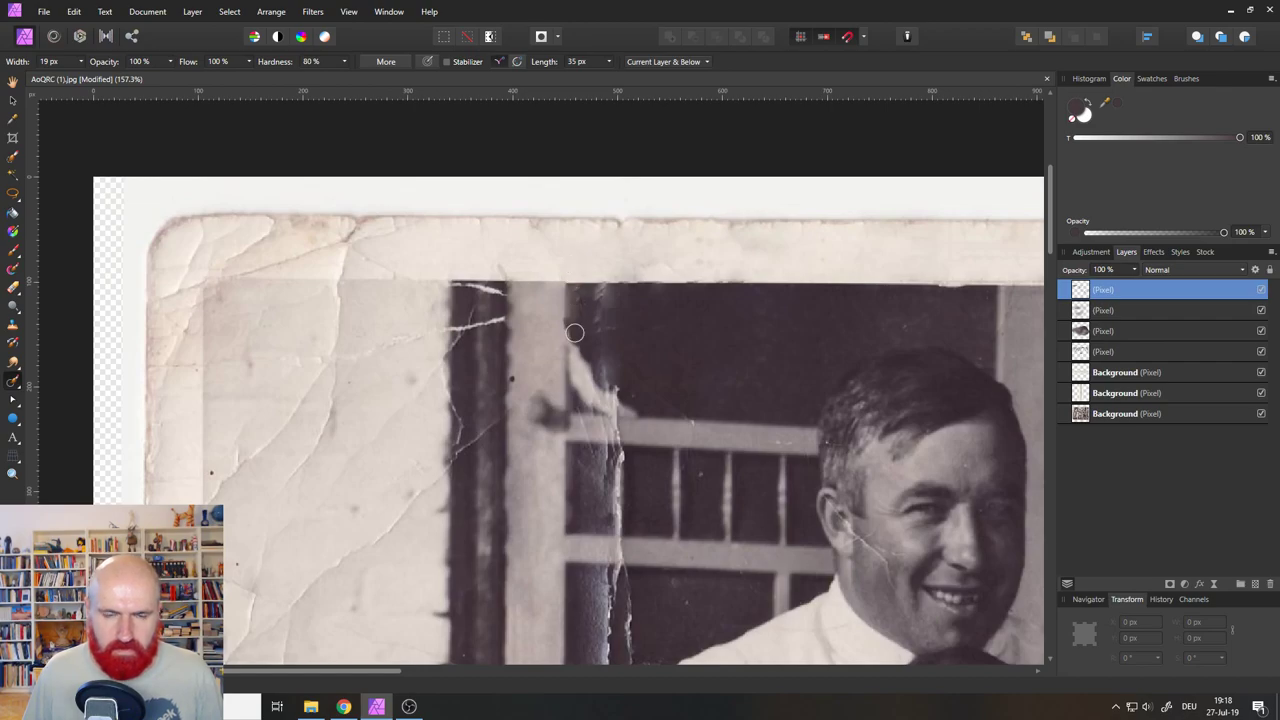
key(ctrl+z)
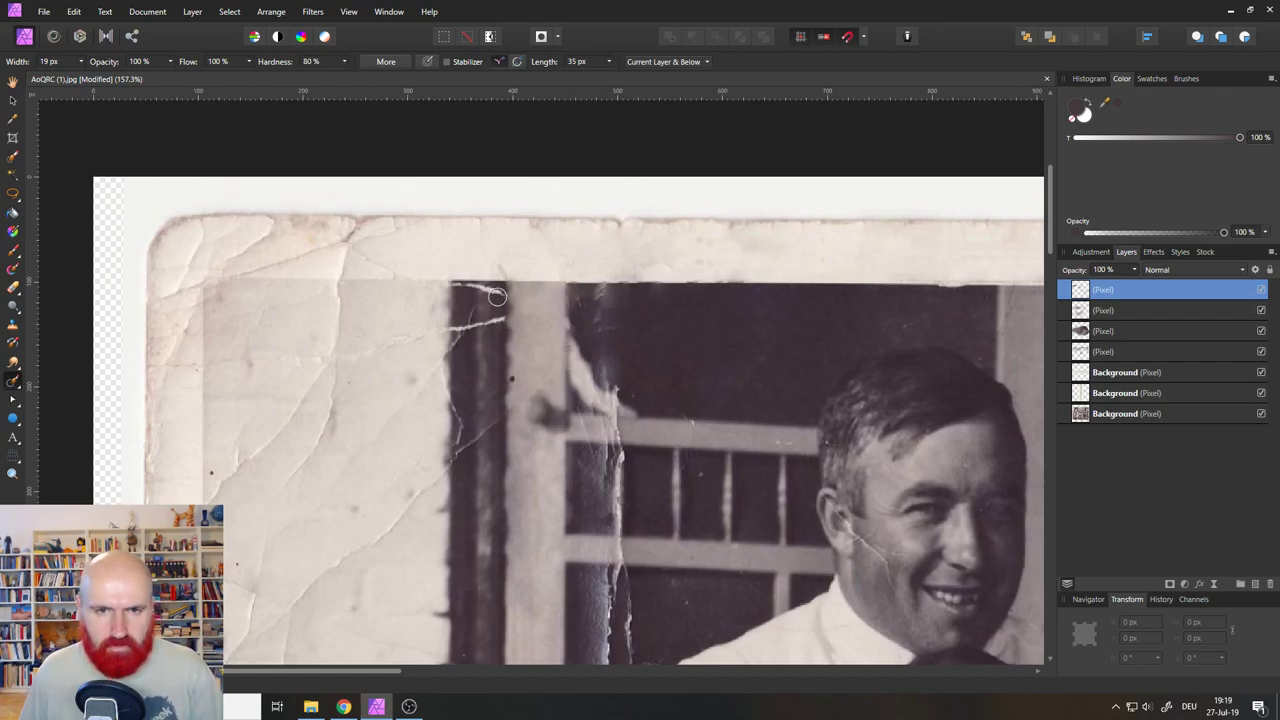
mouse_move(497, 297)
mouse_down()
mouse_move(492, 335)
mouse_move(453, 305)
mouse_move(452, 287)
mouse_up()
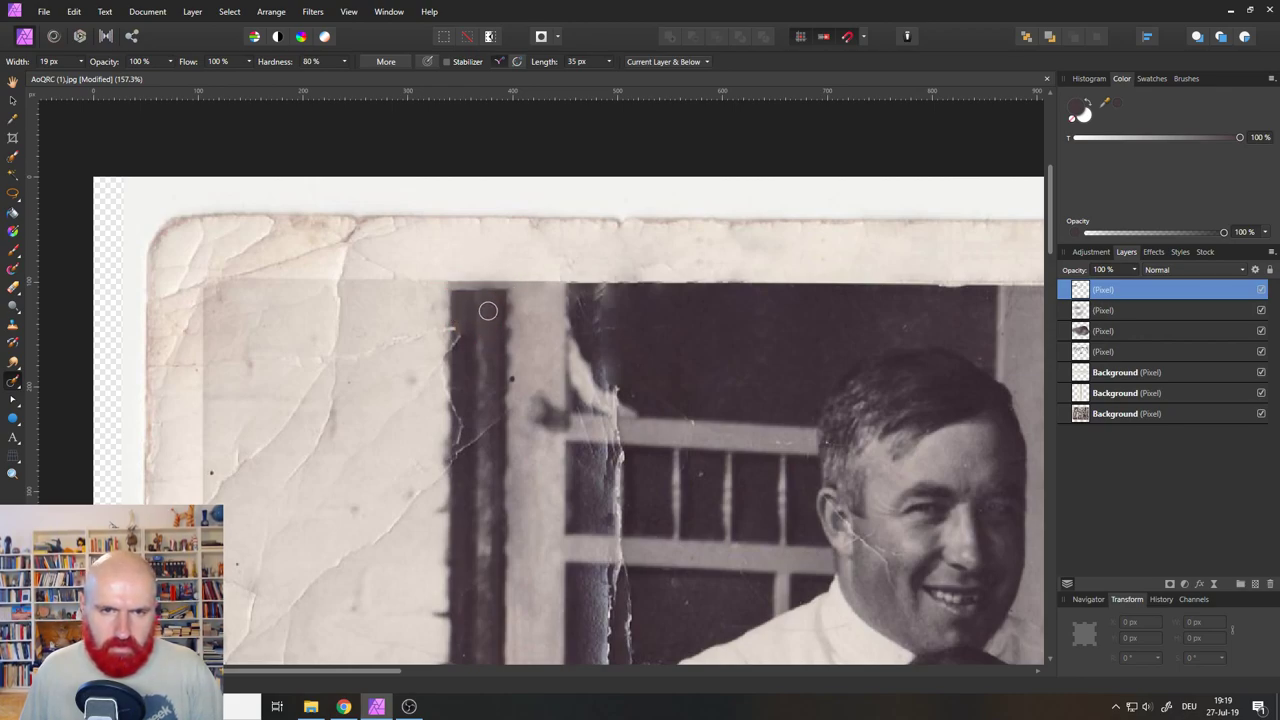
mouse_move(464, 295)
mouse_down()
mouse_move(453, 256)
mouse_move(480, 248)
mouse_up()
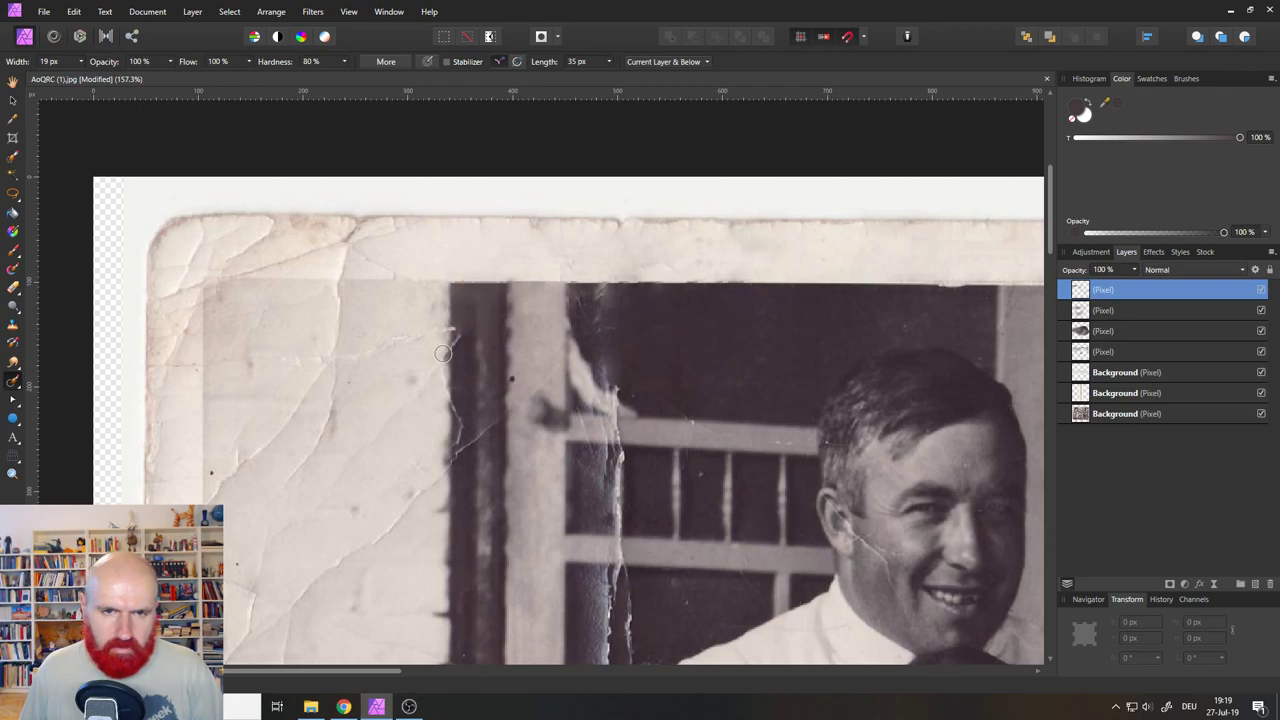
Inpaint the horizontal, forked and fine side cracks in the upper part of the pale wall beside the dark post.
mouse_move(443, 353)
mouse_down()
mouse_move(455, 287)
mouse_move(388, 349)
mouse_move(282, 364)
mouse_up()
mouse_move(342, 282)
mouse_down()
mouse_move(334, 366)
mouse_move(257, 462)
mouse_move(328, 363)
mouse_move(315, 456)
mouse_move(285, 490)
mouse_up()
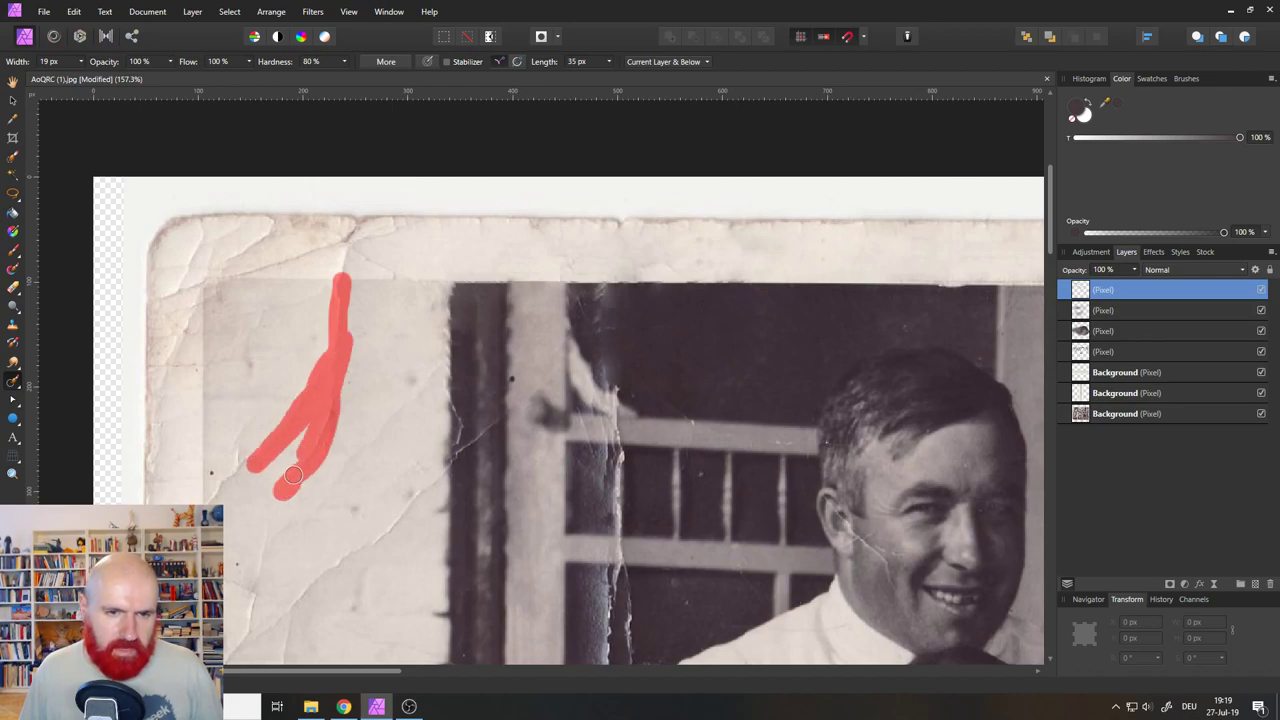
mouse_move(315, 385)
mouse_down()
mouse_move(318, 368)
mouse_move(283, 447)
mouse_up()
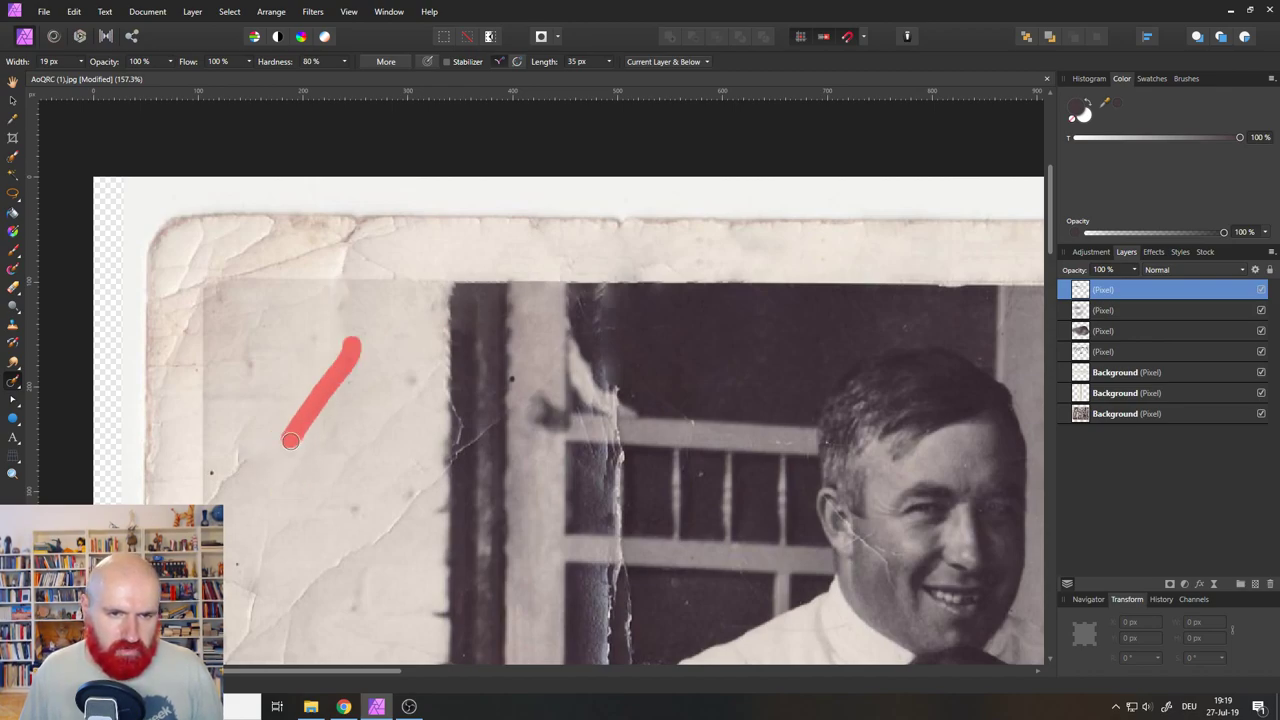
mouse_move(348, 404)
mouse_down()
mouse_move(275, 484)
mouse_move(356, 364)
mouse_up()
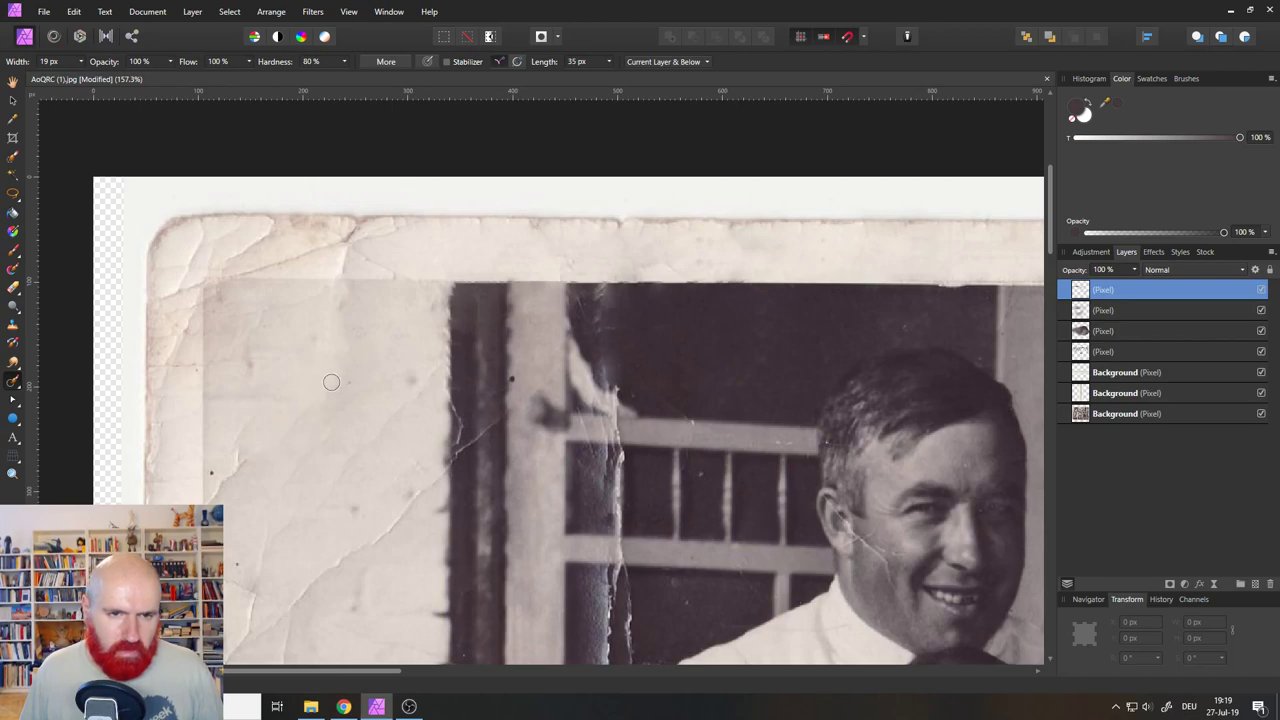
mouse_move(266, 446)
mouse_down()
mouse_move(428, 291)
mouse_move(372, 355)
mouse_move(321, 399)
mouse_move(423, 289)
mouse_move(430, 442)
mouse_up()
mouse_move(446, 343)
mouse_down()
mouse_move(411, 474)
mouse_move(437, 410)
mouse_up()
Inpaint the long diagonal crack across the pale wall and dark post, plus the short crack along the post's edge.
drag(389, 453, 439, 375)
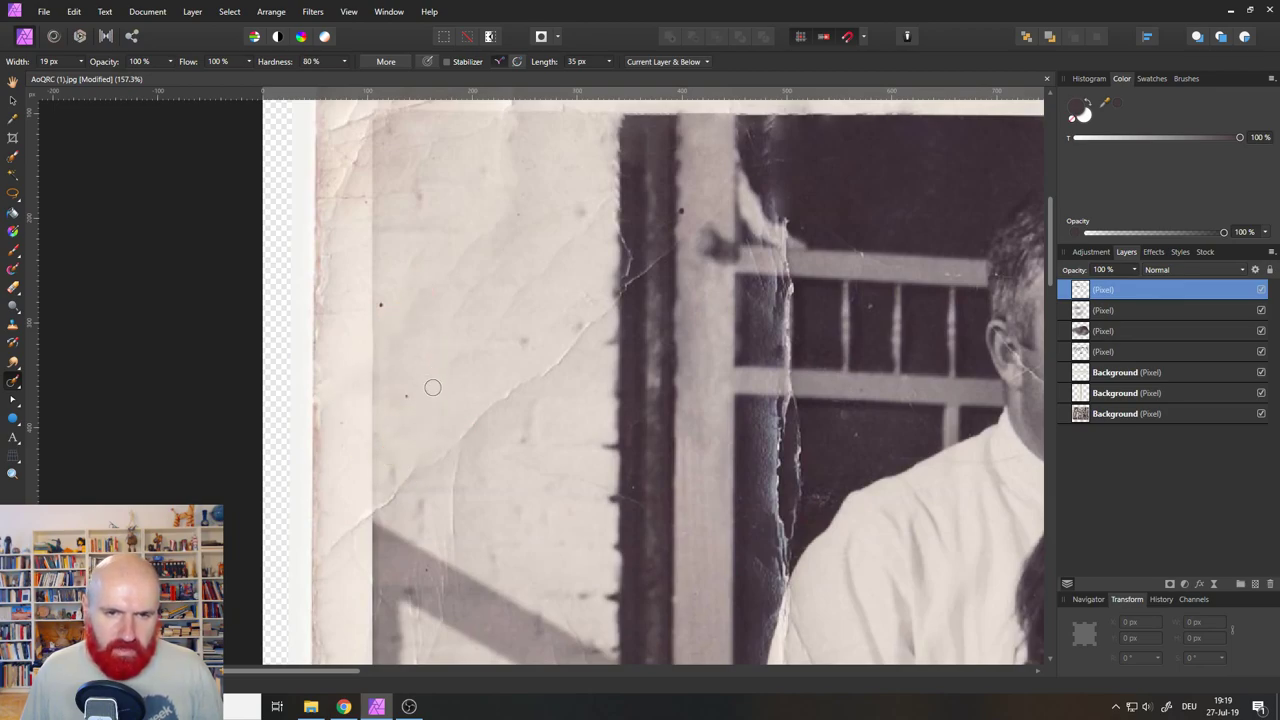
drag(325, 552, 692, 230)
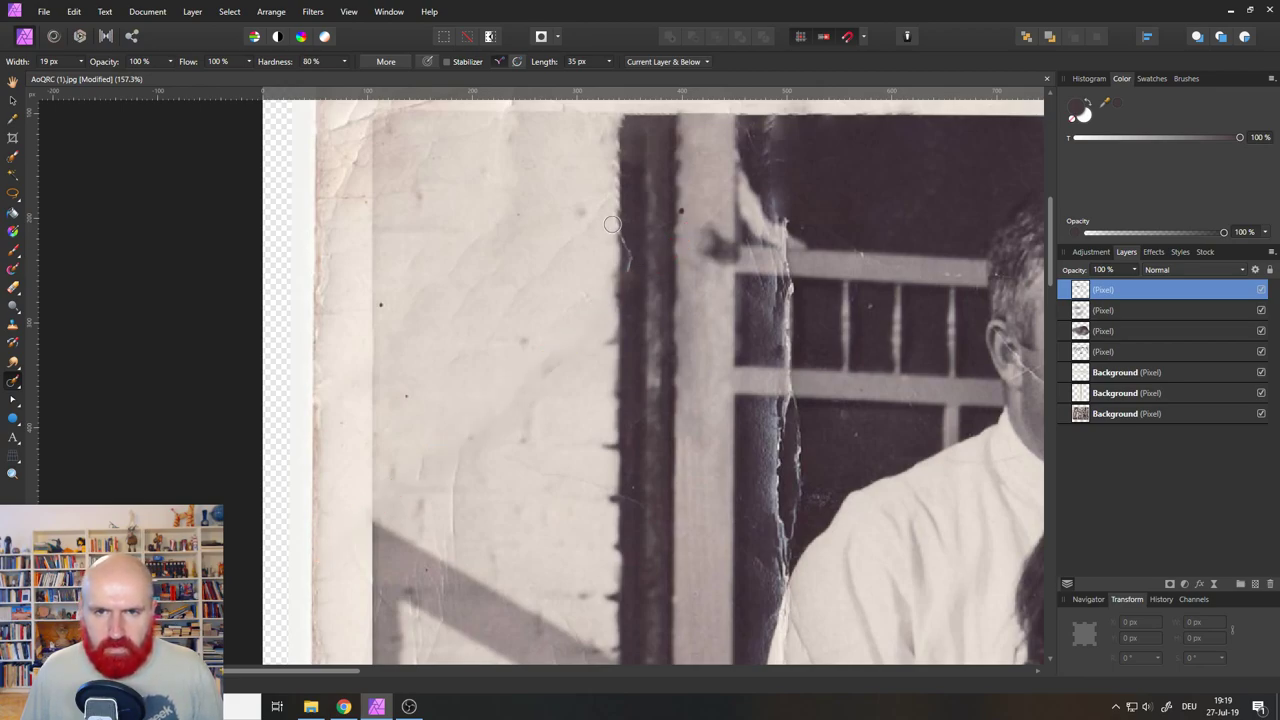
mouse_move(608, 203)
mouse_down()
mouse_move(631, 275)
mouse_move(558, 390)
mouse_up()
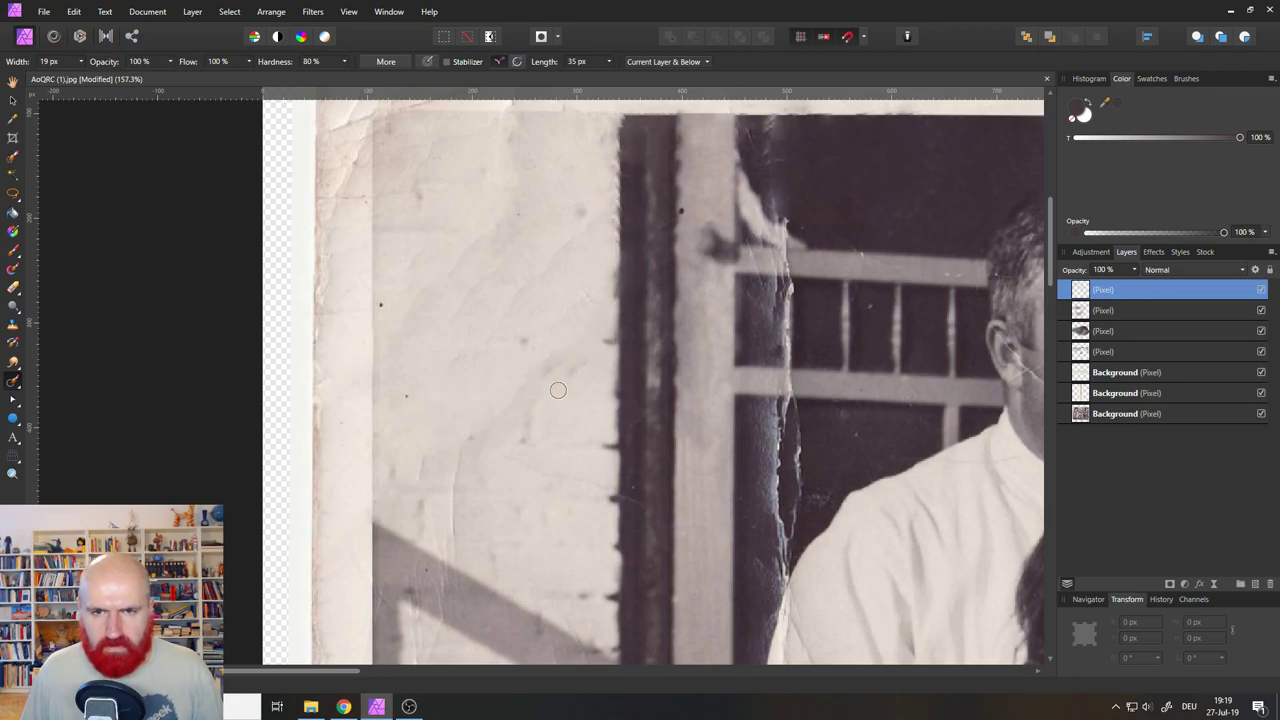
Inpaint the vertical crack in the lower pale wall and the damage around the outer end of the diagonal shadow.
drag(548, 437, 549, 191)
drag(464, 193, 458, 438)
mouse_move(443, 290)
mouse_down()
mouse_move(428, 425)
mouse_move(364, 533)
mouse_move(419, 366)
mouse_move(420, 435)
mouse_move(398, 393)
mouse_move(388, 300)
mouse_up()
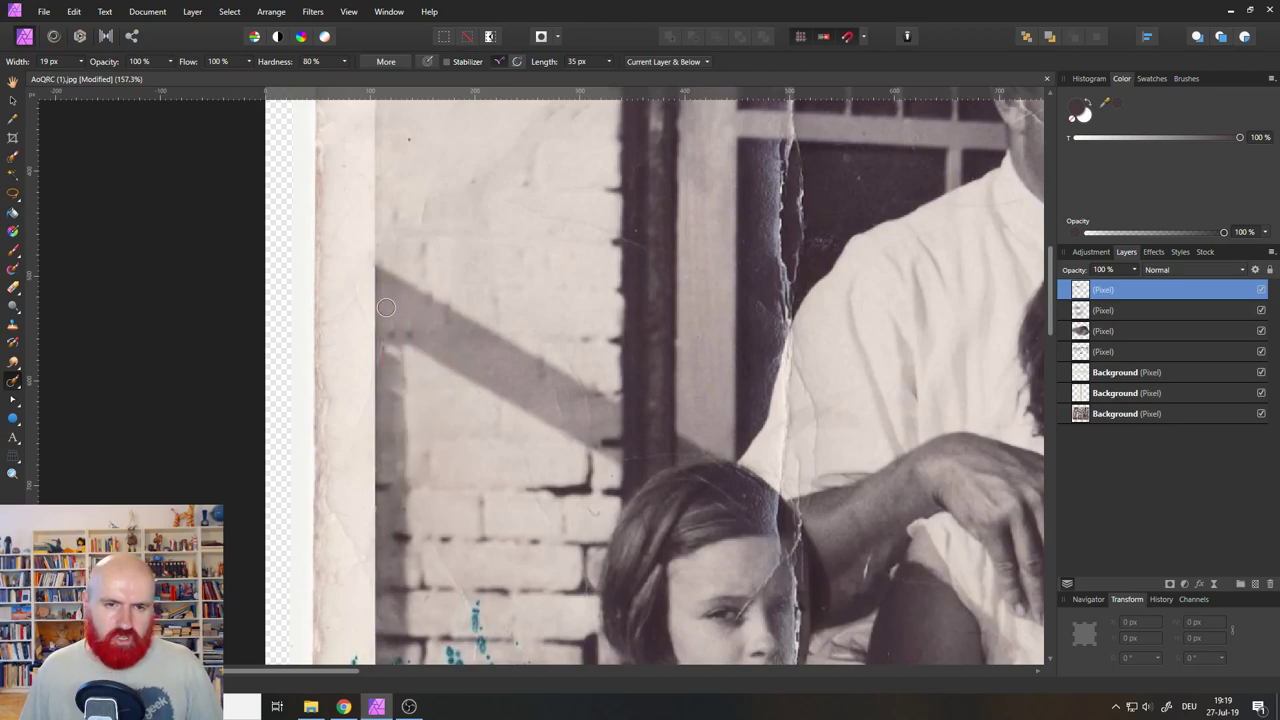
drag(404, 470, 405, 438)
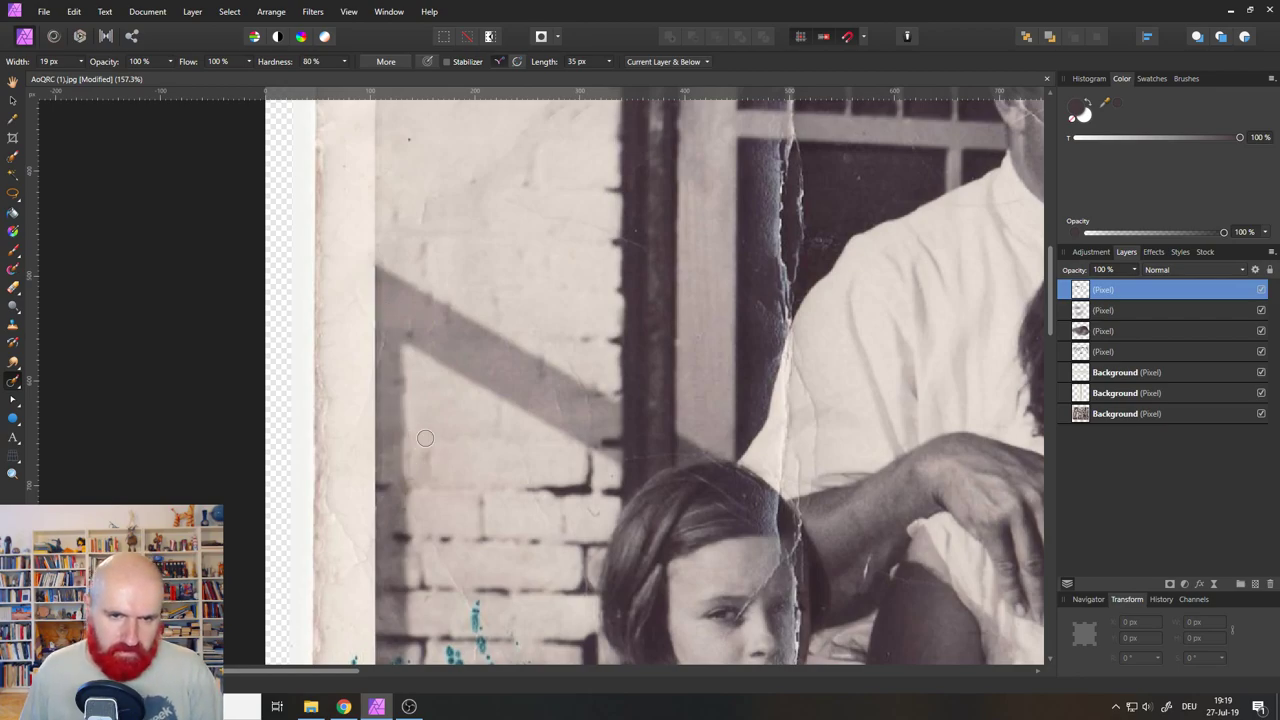
Inpaint the teal ink stains on the brick wall beside the girl and on the adjacent left border.
drag(478, 494, 423, 251)
mouse_move(415, 340)
mouse_down()
mouse_move(435, 438)
mouse_move(393, 396)
mouse_up()
mouse_move(349, 432)
mouse_down()
mouse_move(340, 412)
mouse_move(333, 462)
mouse_up()
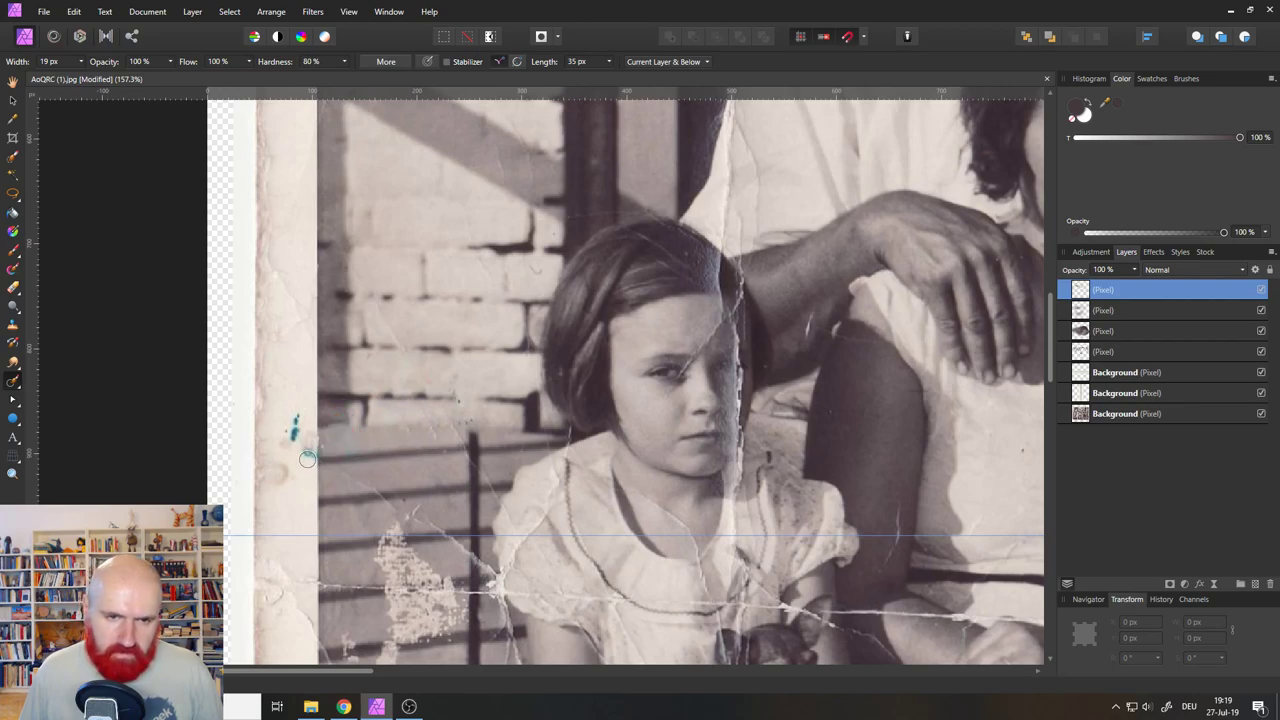
drag(296, 419, 309, 470)
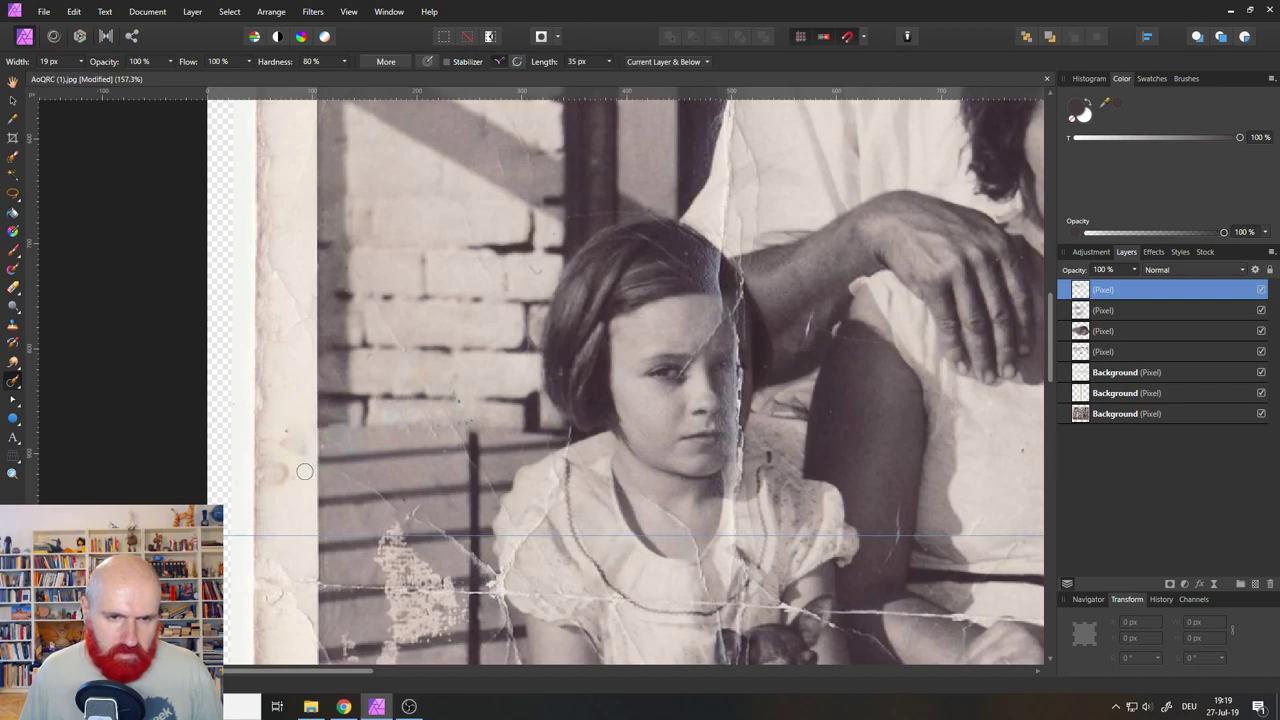
drag(291, 422, 271, 478)
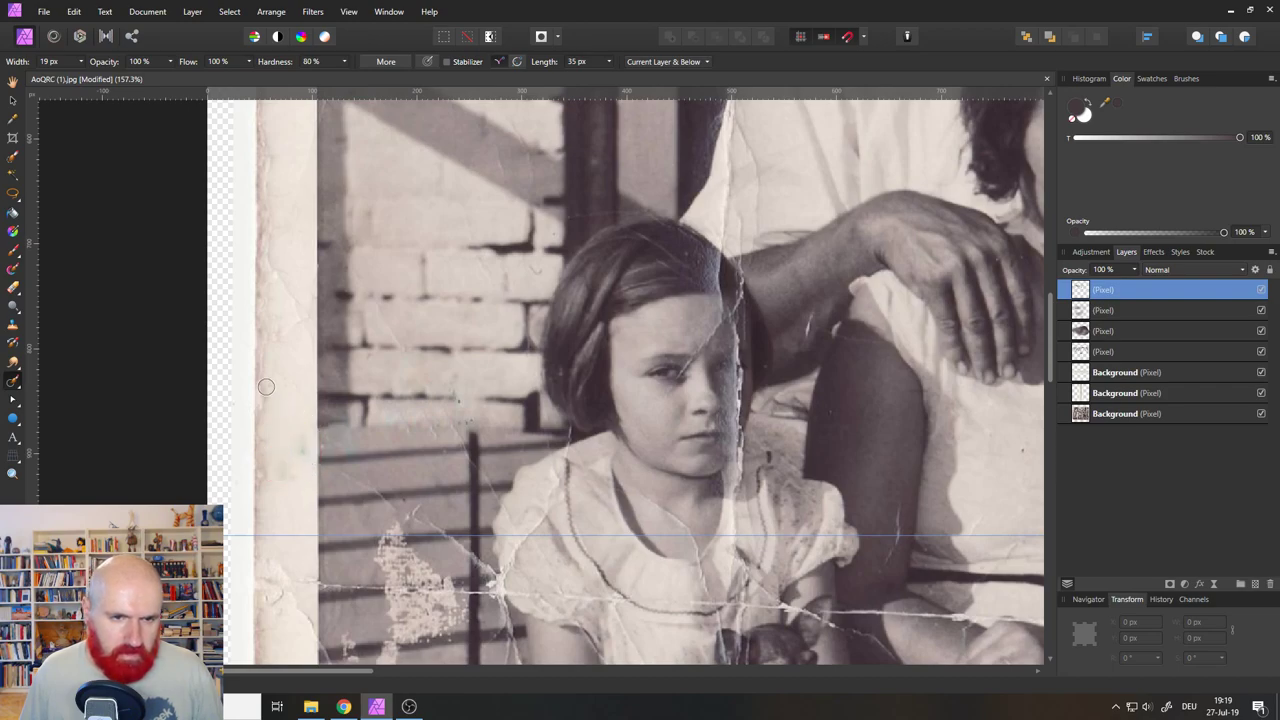
Inpaint the brownish stains and fine vertical cracks along the photo's pale left border beside the brick wall.
drag(269, 386, 268, 446)
drag(302, 284, 301, 346)
drag(273, 222, 272, 334)
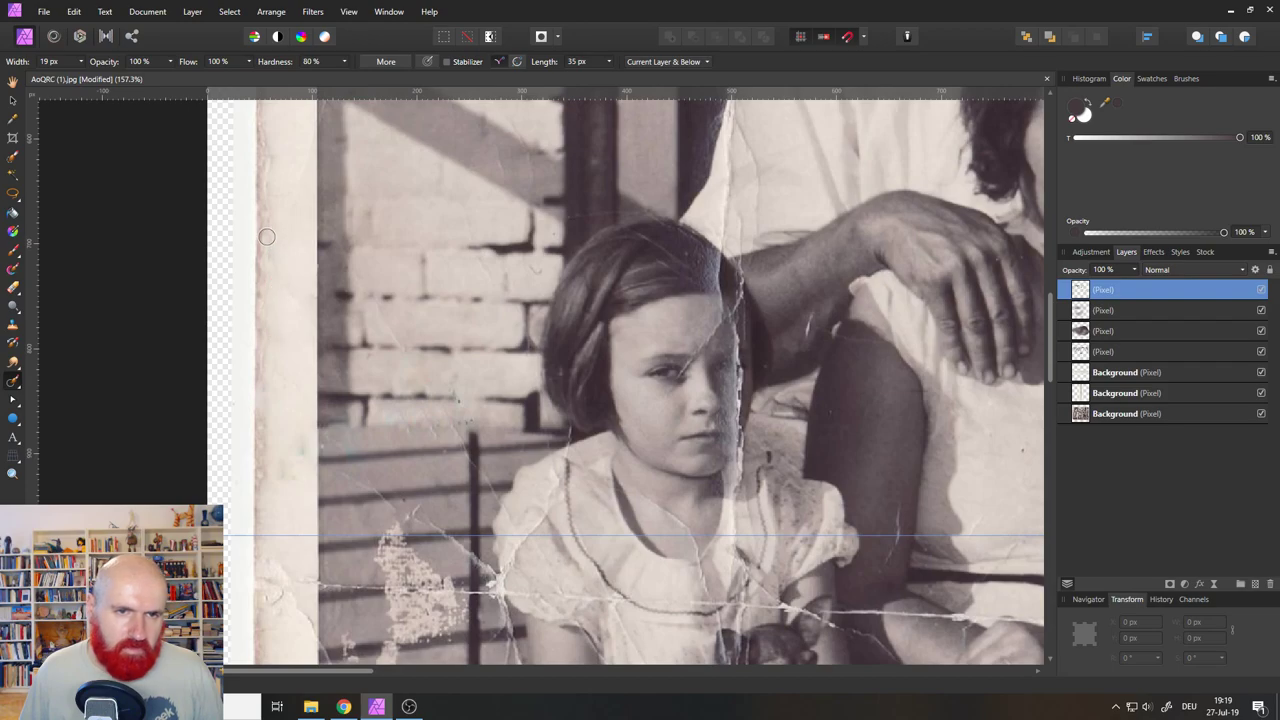
drag(267, 237, 280, 338)
drag(293, 283, 290, 316)
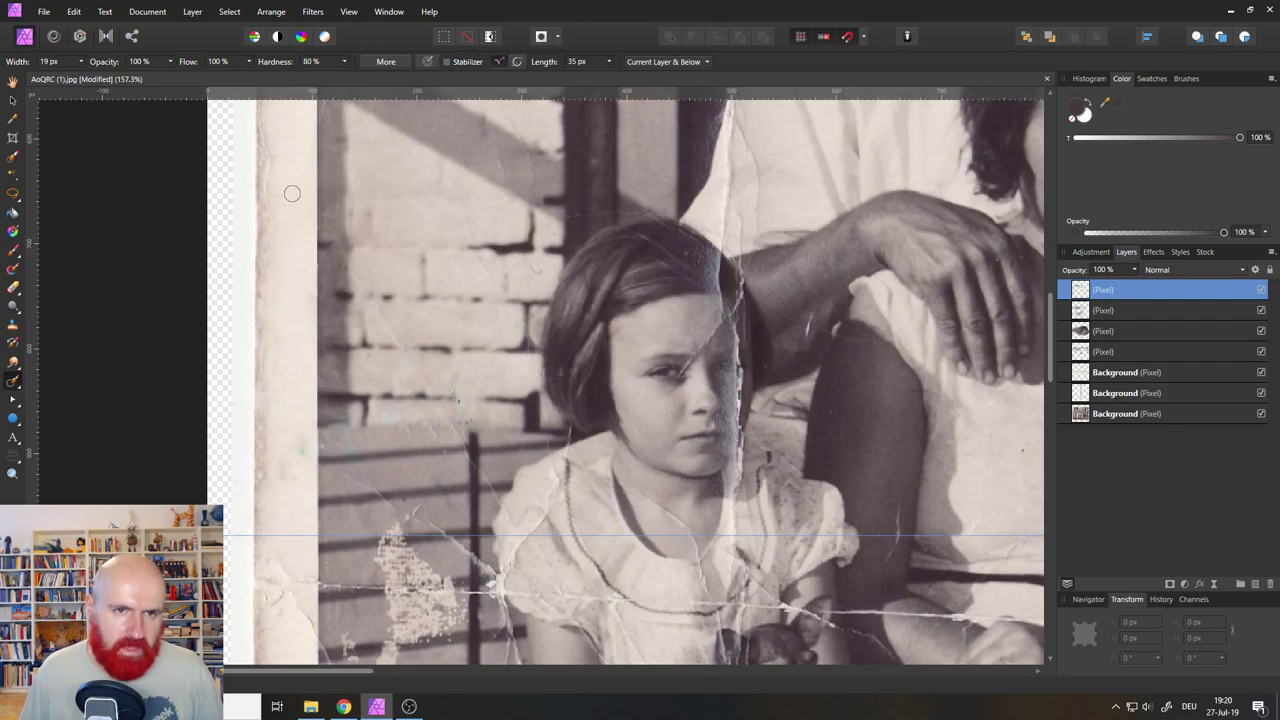
drag(292, 193, 304, 405)
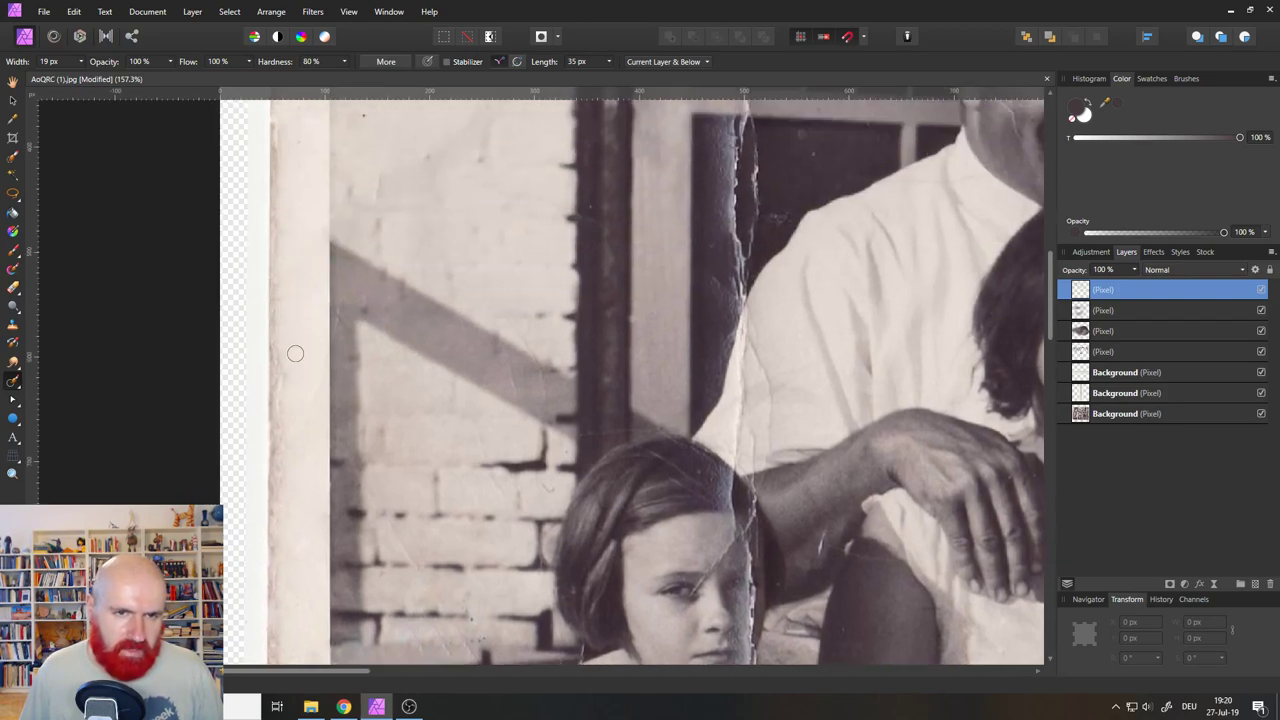
drag(285, 333, 282, 438)
drag(311, 371, 307, 412)
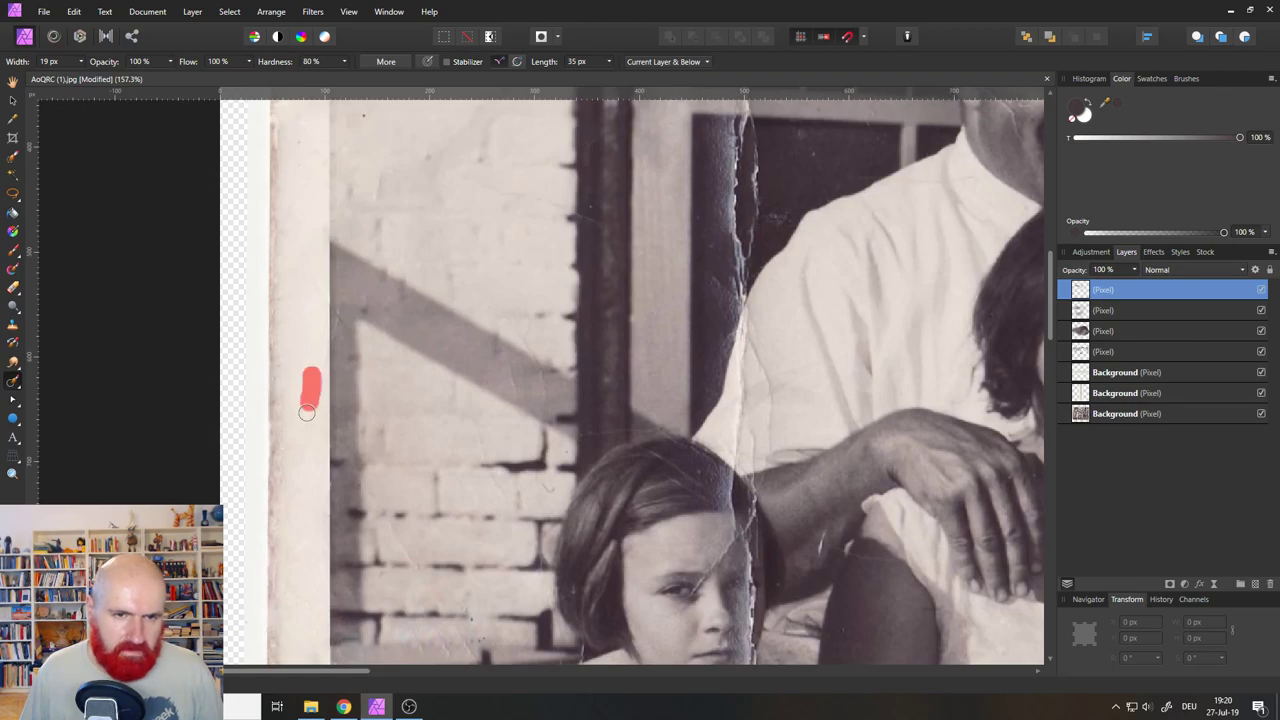
Inpaint the fine scratch and the diagonal crack running across the shadowed wall and thin post to the girl's sleeve.
mouse_move(465, 502)
mouse_down()
mouse_move(391, 263)
mouse_move(355, 205)
mouse_up()
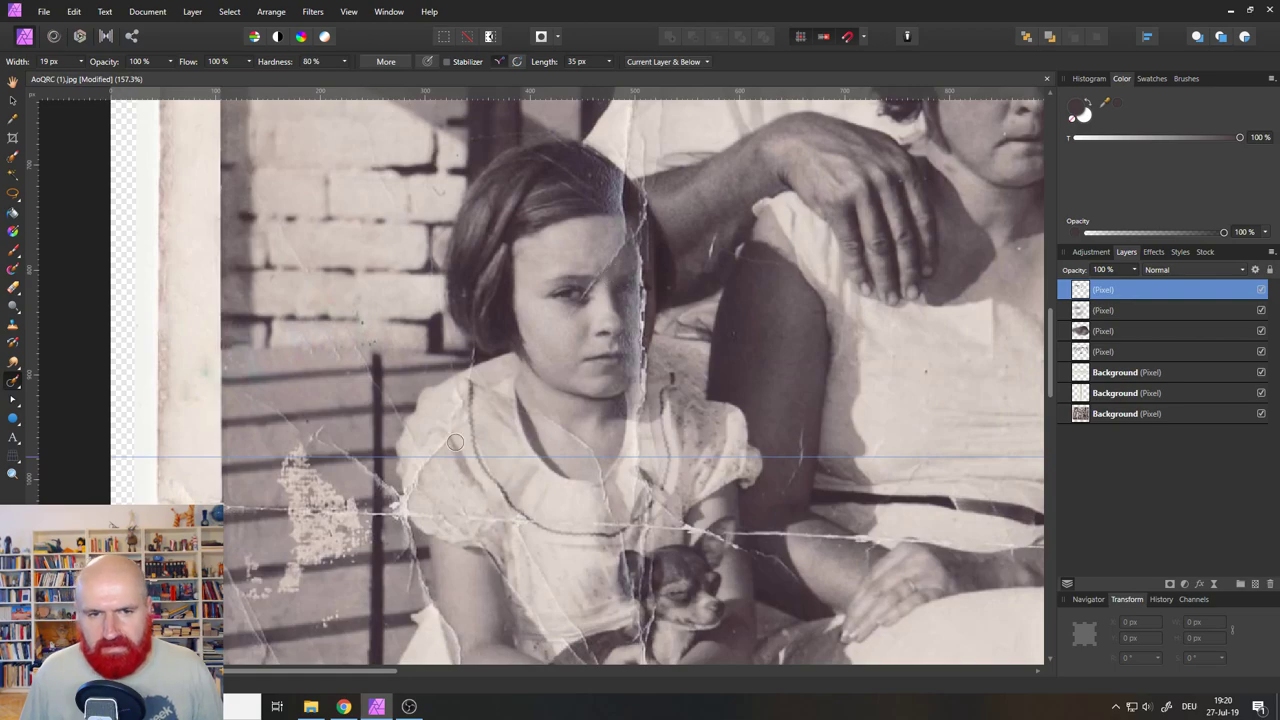
drag(358, 373, 427, 455)
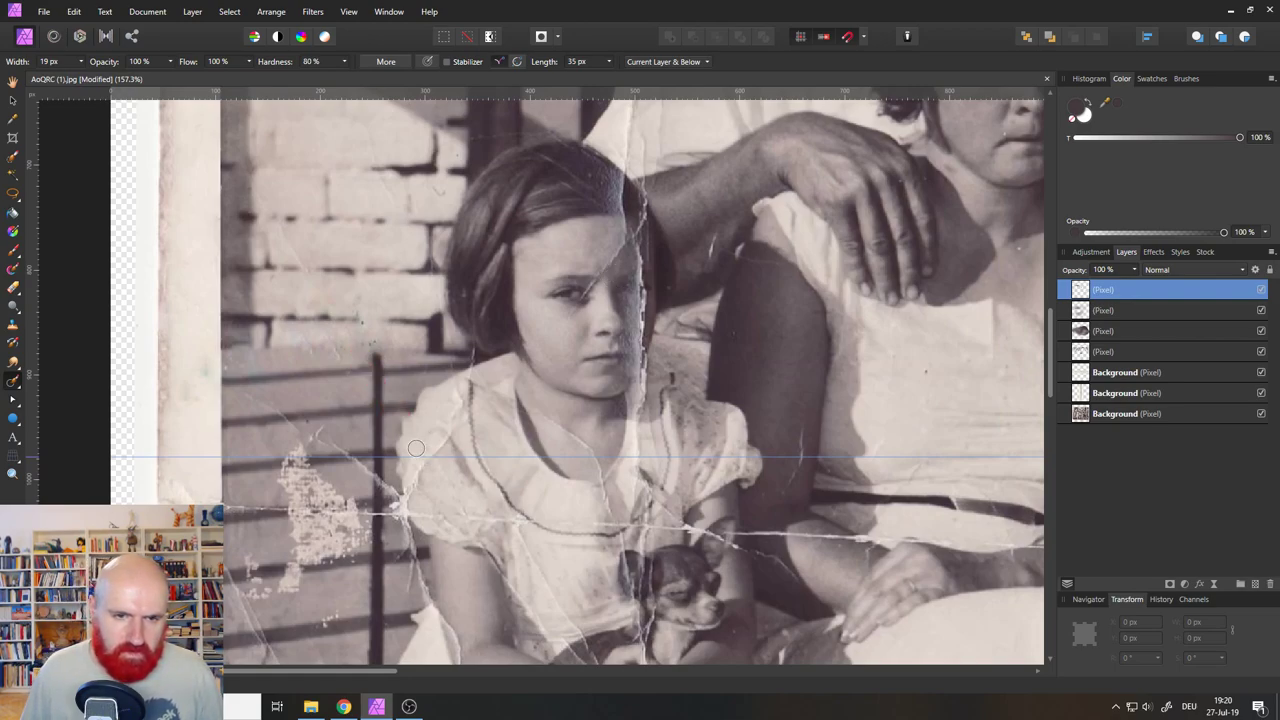
drag(315, 433, 428, 510)
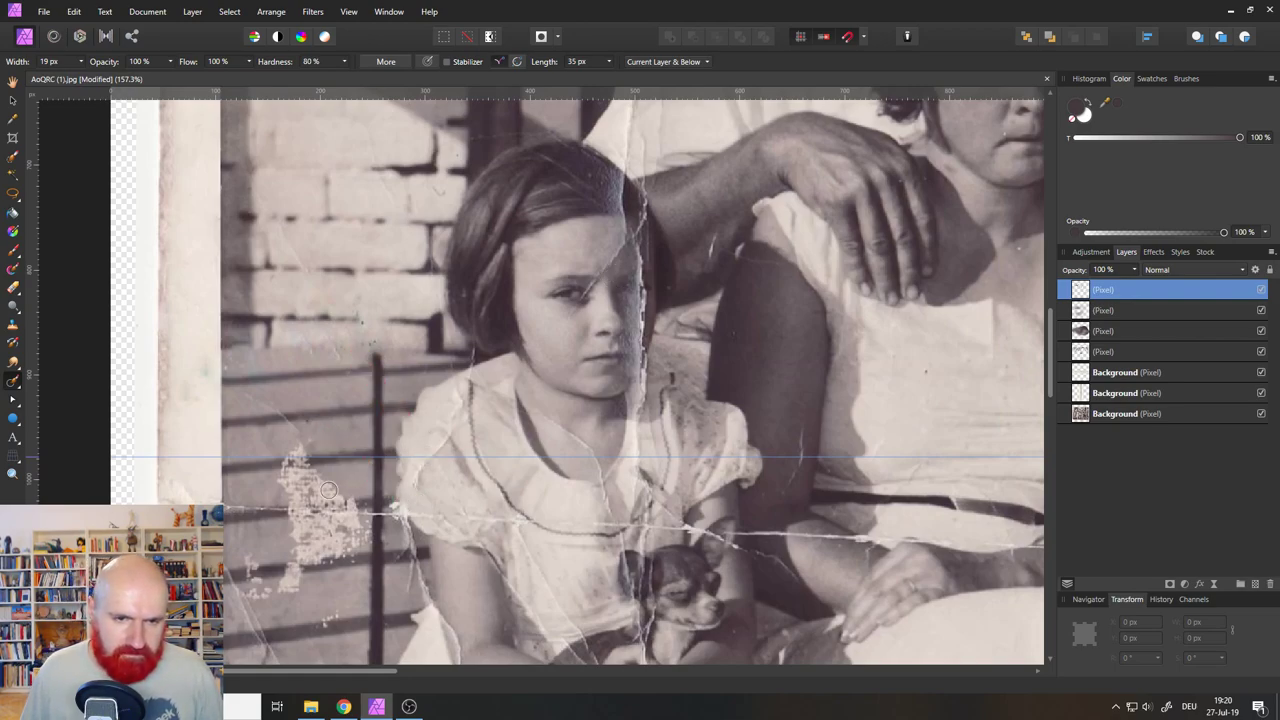
Inpaint the large white abrasion on the shadowed wall beside the girl, plus the flecks and horizontal crack near the border.
mouse_move(304, 452)
mouse_down()
mouse_move(376, 519)
mouse_move(372, 532)
mouse_move(280, 439)
mouse_move(359, 541)
mouse_move(277, 456)
mouse_move(345, 556)
mouse_move(289, 508)
mouse_move(309, 537)
mouse_move(275, 602)
mouse_up()
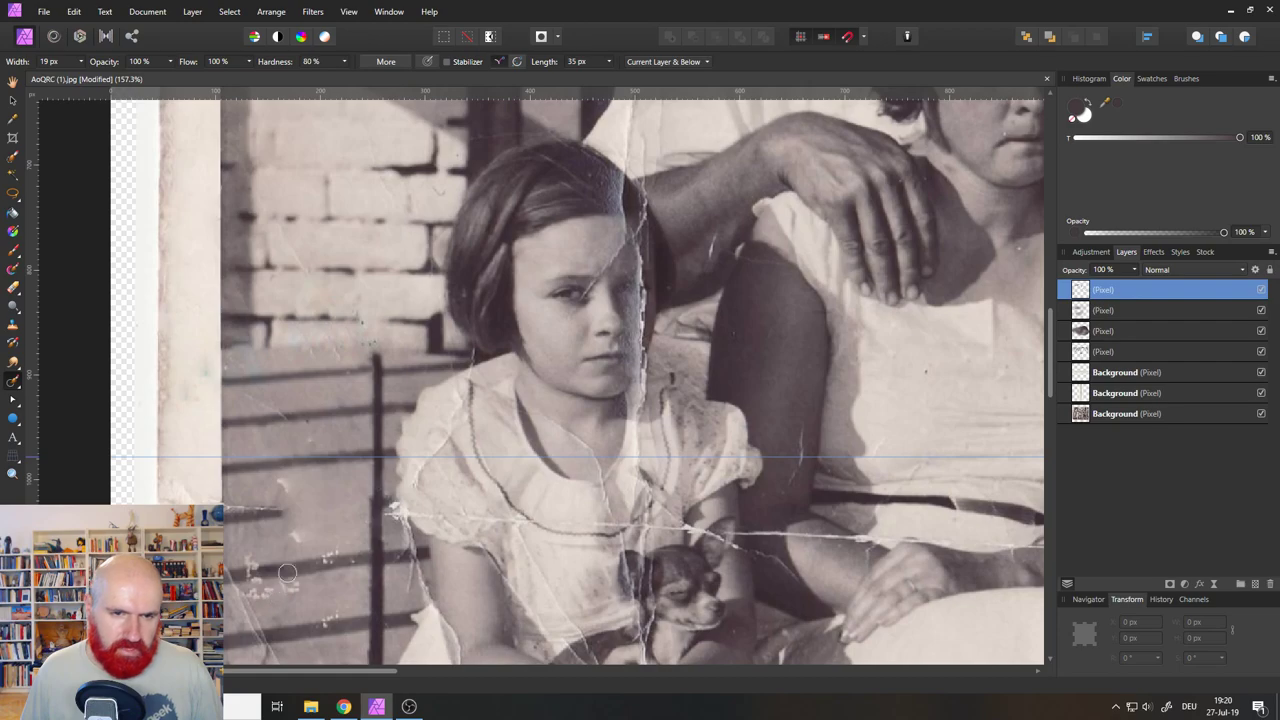
mouse_move(282, 489)
mouse_down()
mouse_move(305, 554)
mouse_move(324, 556)
mouse_move(247, 566)
mouse_move(261, 598)
mouse_move(312, 589)
mouse_move(257, 581)
mouse_up()
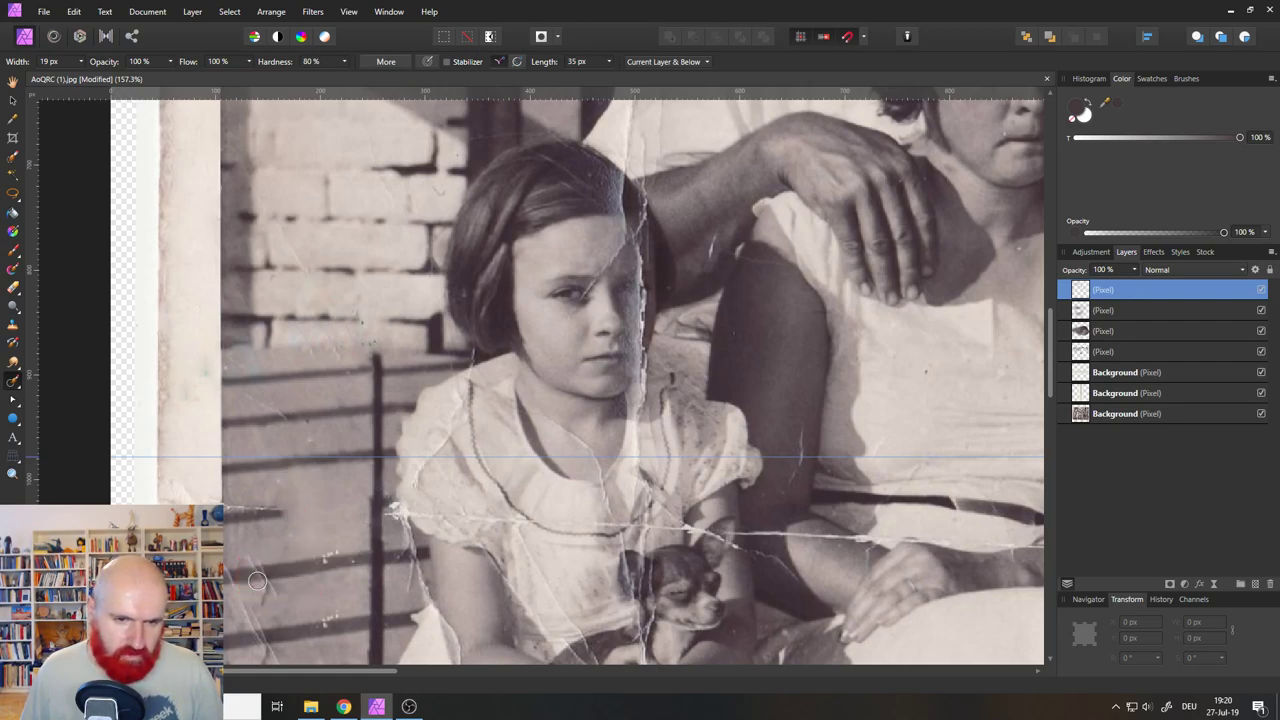
drag(271, 517, 216, 511)
mouse_move(256, 553)
mouse_down()
mouse_move(274, 598)
mouse_move(240, 536)
mouse_move(228, 562)
mouse_up()
drag(298, 590, 228, 586)
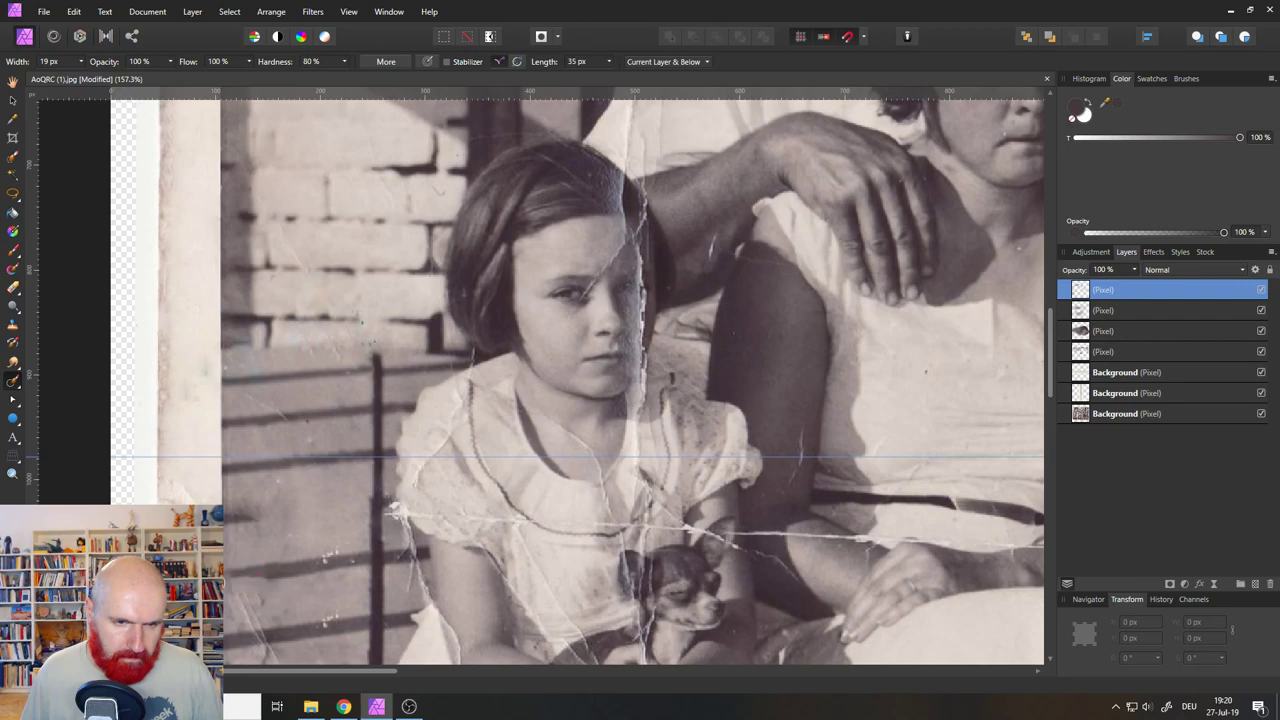
Try to inpaint the white specks along the lower shadow stripe on the wall beside the thin post.
drag(334, 565, 266, 566)
mouse_move(360, 553)
mouse_down()
mouse_move(305, 579)
mouse_move(330, 563)
mouse_move(268, 568)
mouse_up()
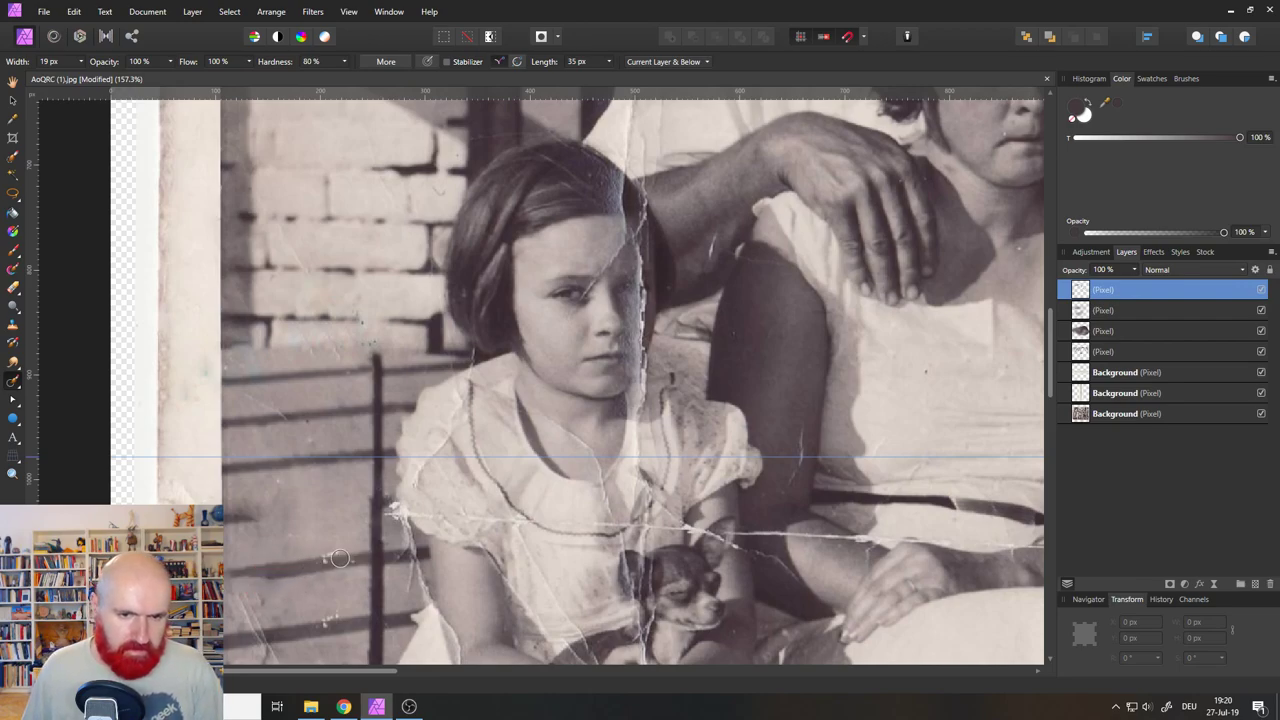
drag(350, 553, 262, 566)
key(ctrl+z)
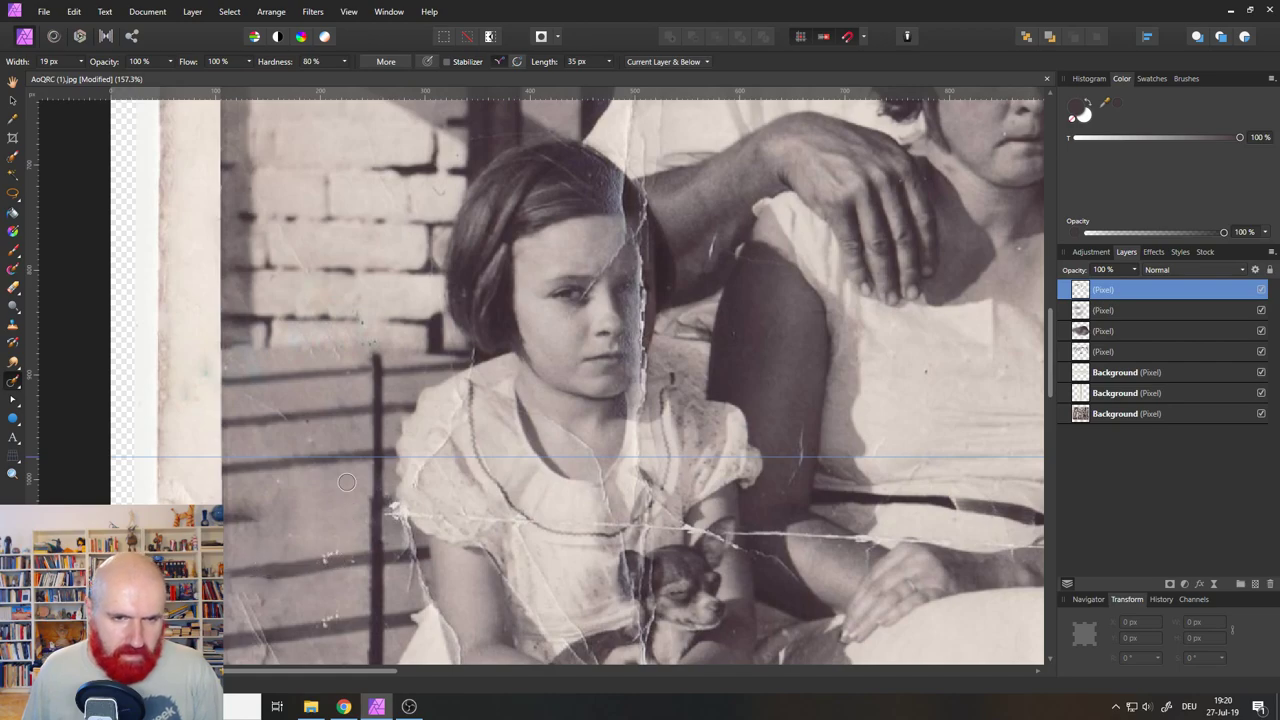
Inpaint the faint scratch on the shadowed wall and patch the missing shadow stripe from the intact stripe above it.
drag(296, 424, 235, 389)
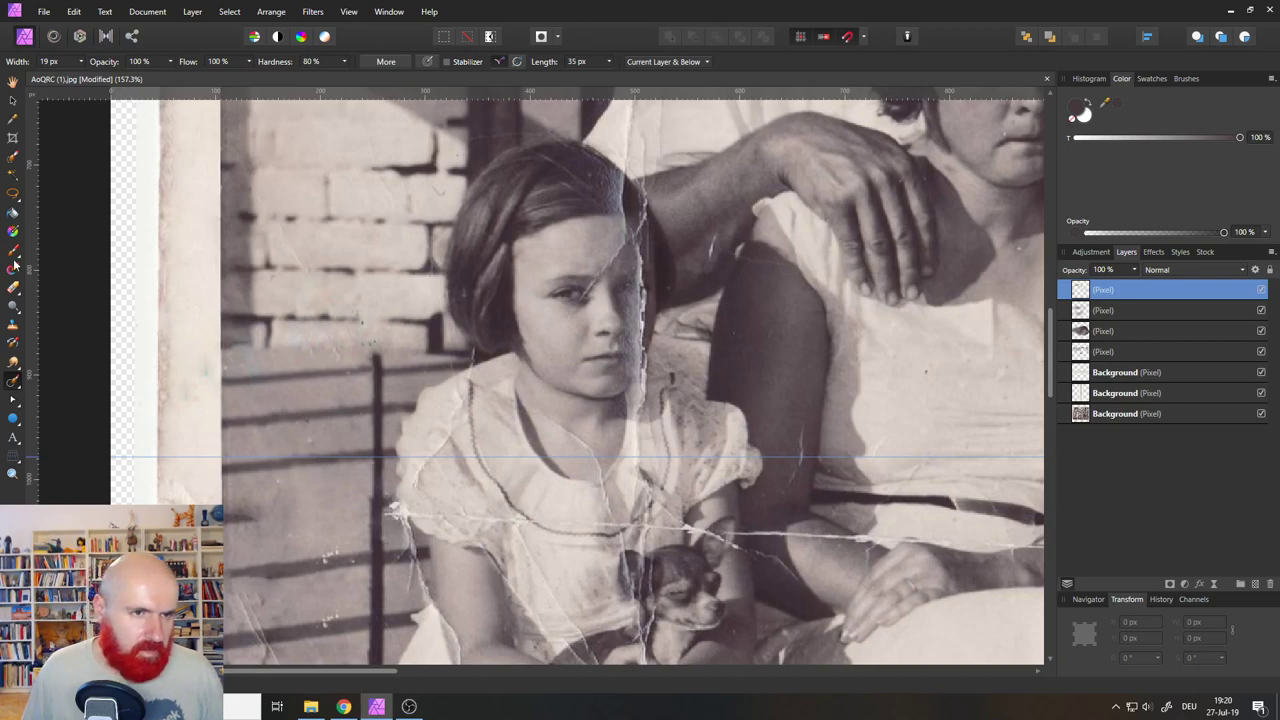
click(13, 383)
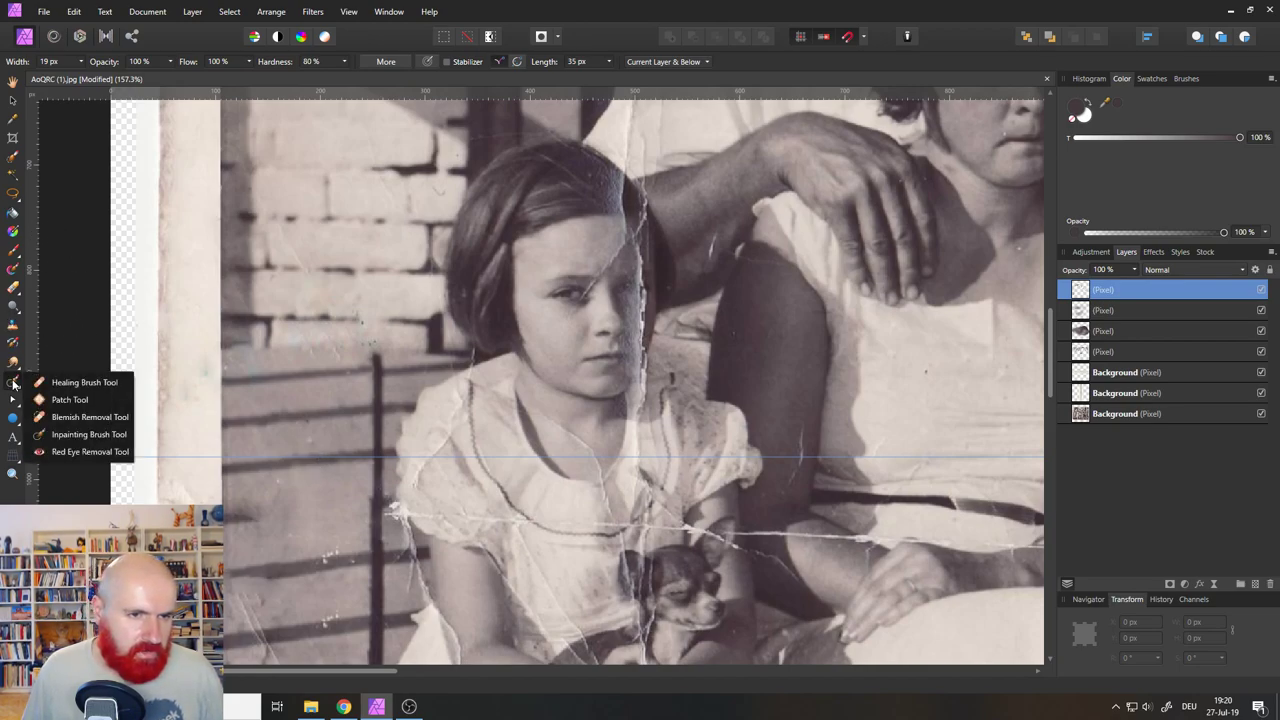
click(62, 397)
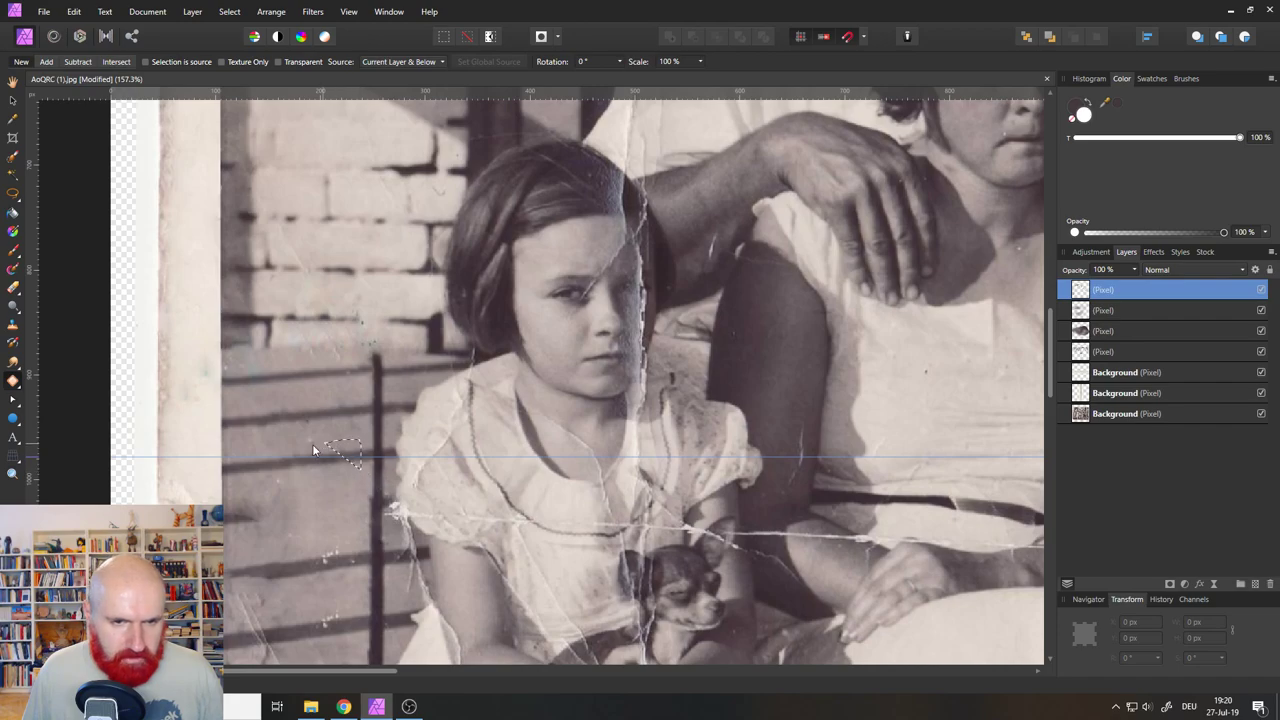
drag(238, 459, 238, 478)
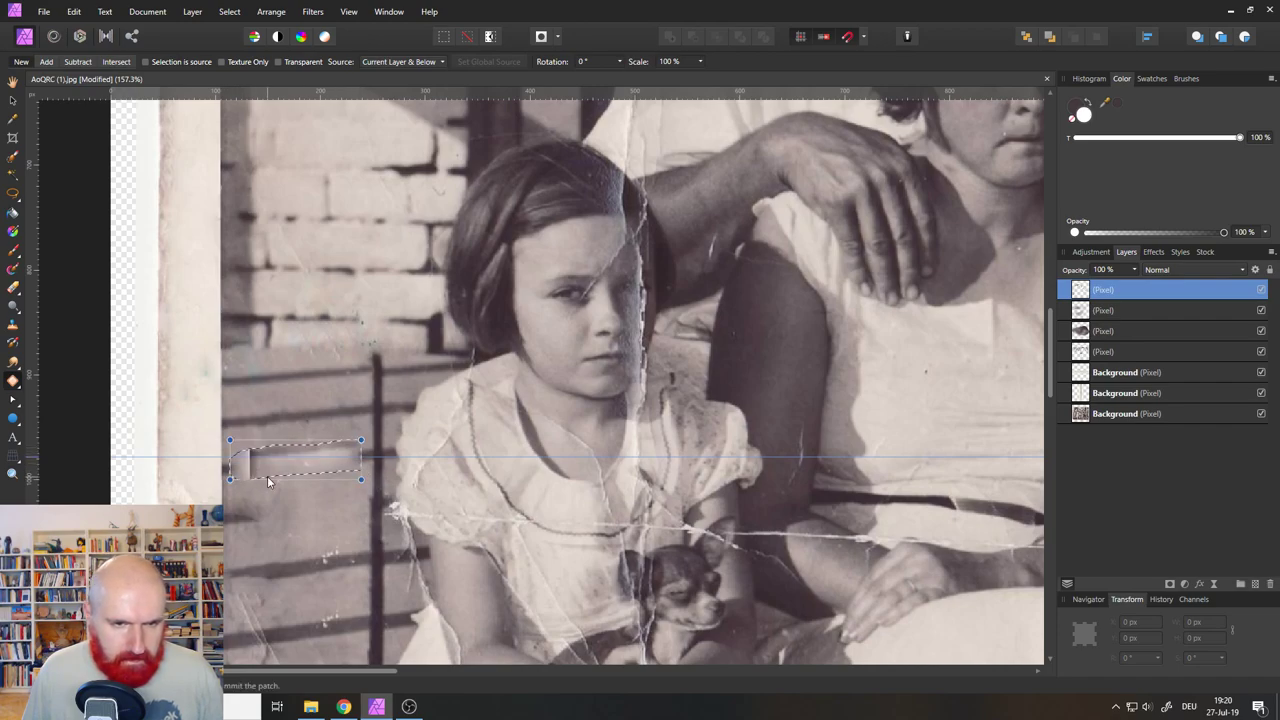
key(Return)
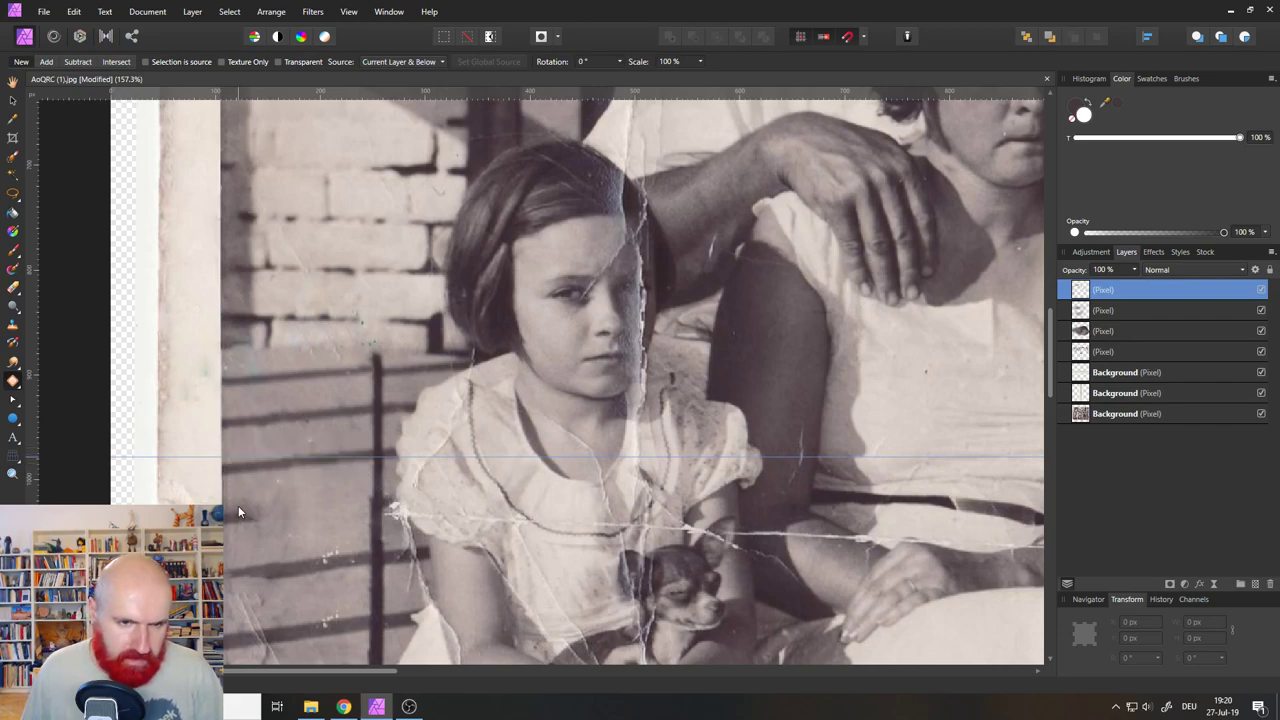
drag(238, 505, 360, 490)
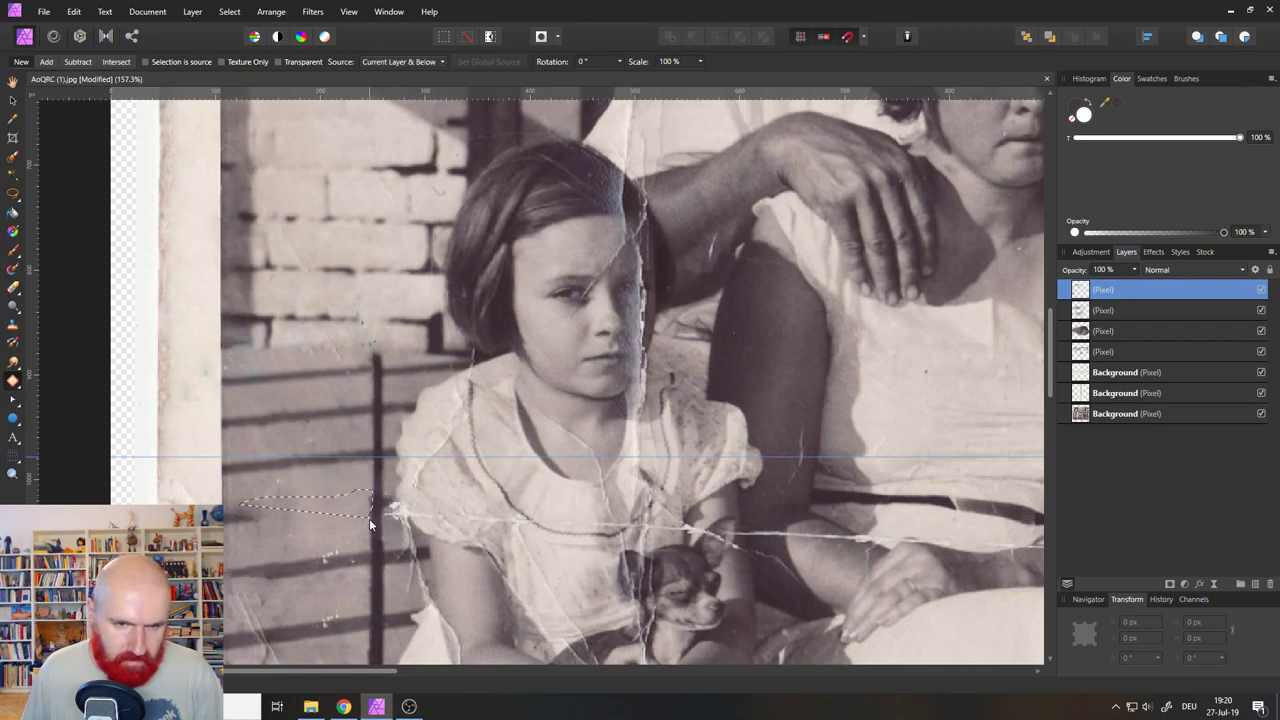
drag(267, 528, 240, 528)
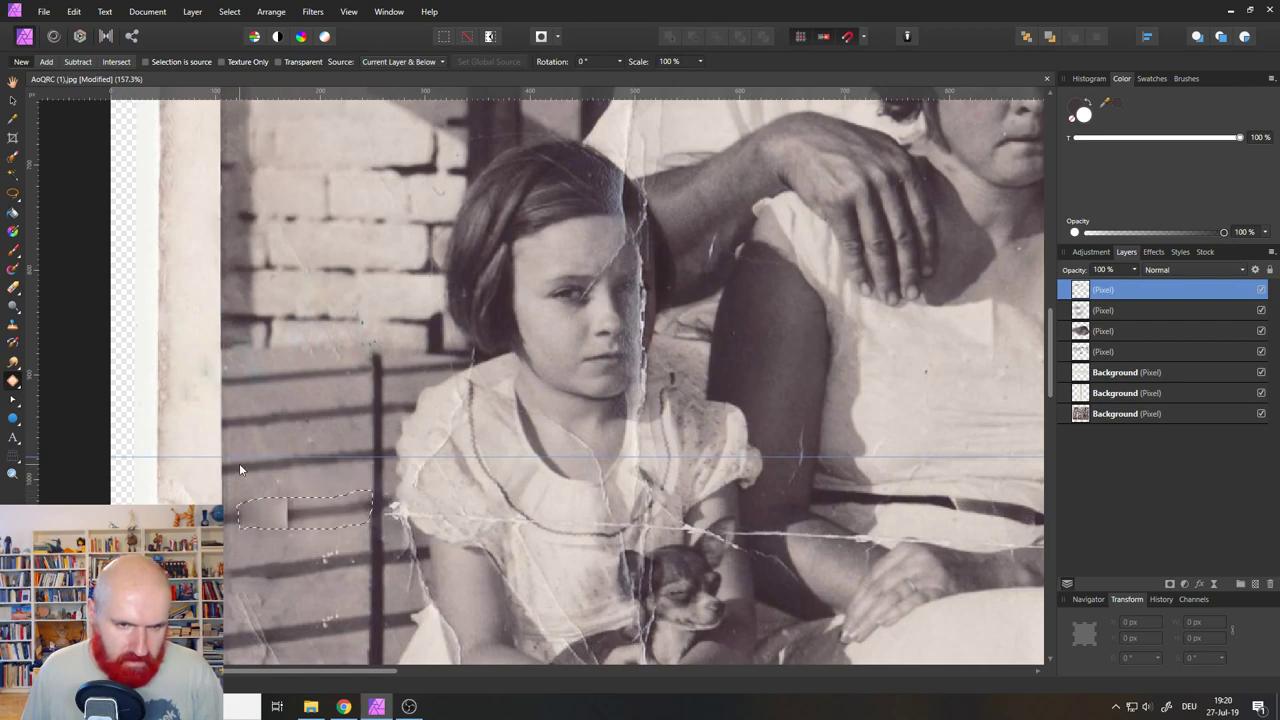
mouse_move(268, 459)
mouse_down()
mouse_move(309, 446)
mouse_move(298, 467)
mouse_up()
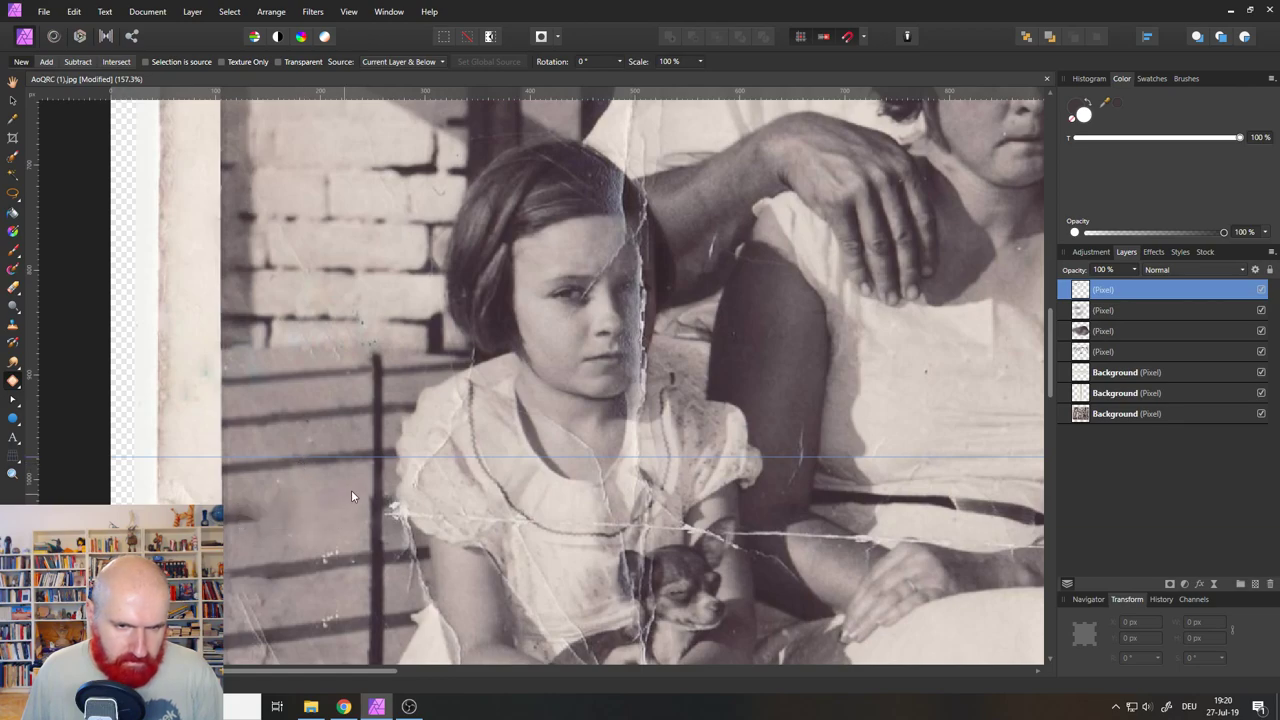
mouse_move(368, 527)
mouse_down()
mouse_move(282, 541)
mouse_move(232, 510)
mouse_move(299, 489)
mouse_move(361, 490)
mouse_move(299, 454)
mouse_move(293, 463)
mouse_up()
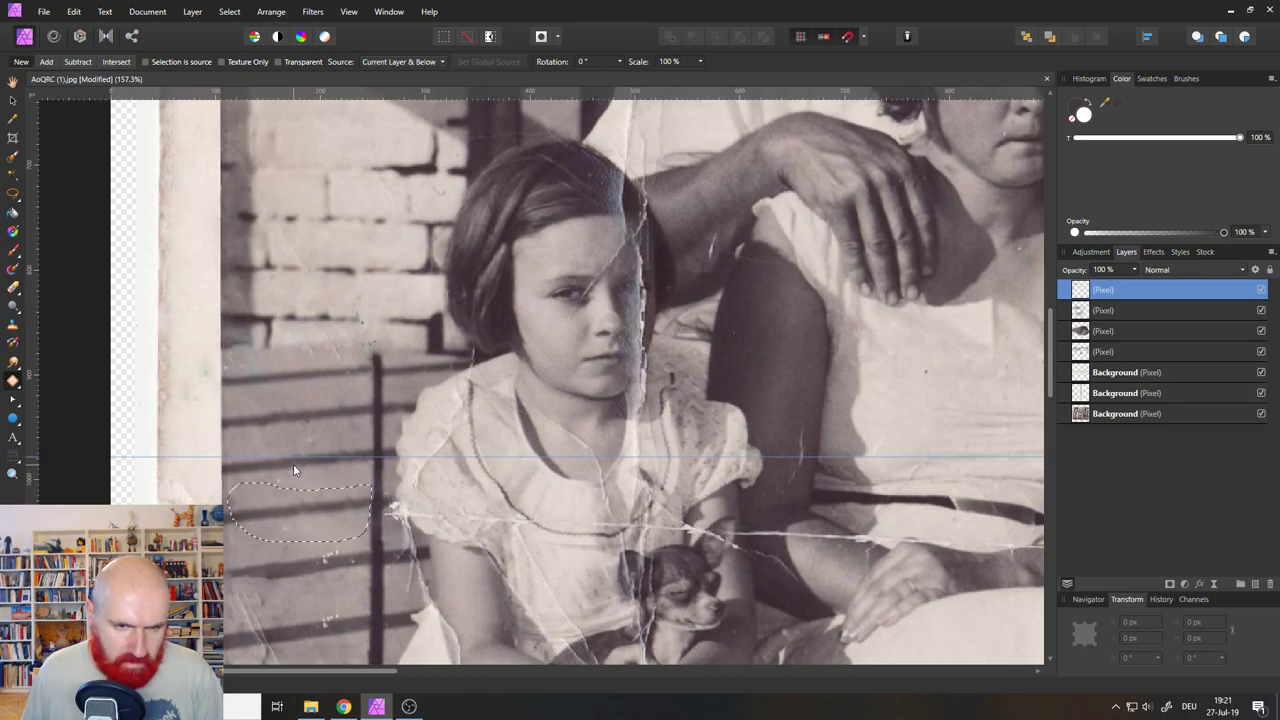
click(293, 464)
key(Return)
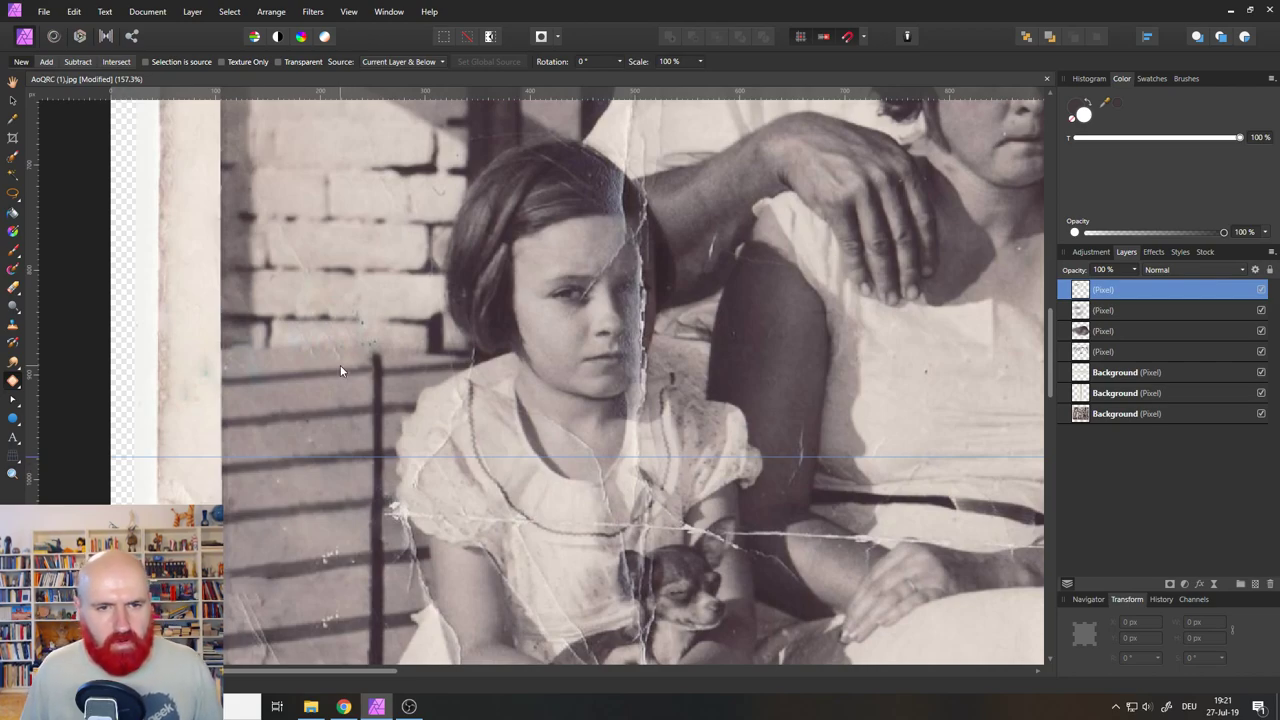
Inpaint the scratch across the dark post above the girl's head and the vertical tear through the dark door panel.
click(15, 370)
click(16, 386)
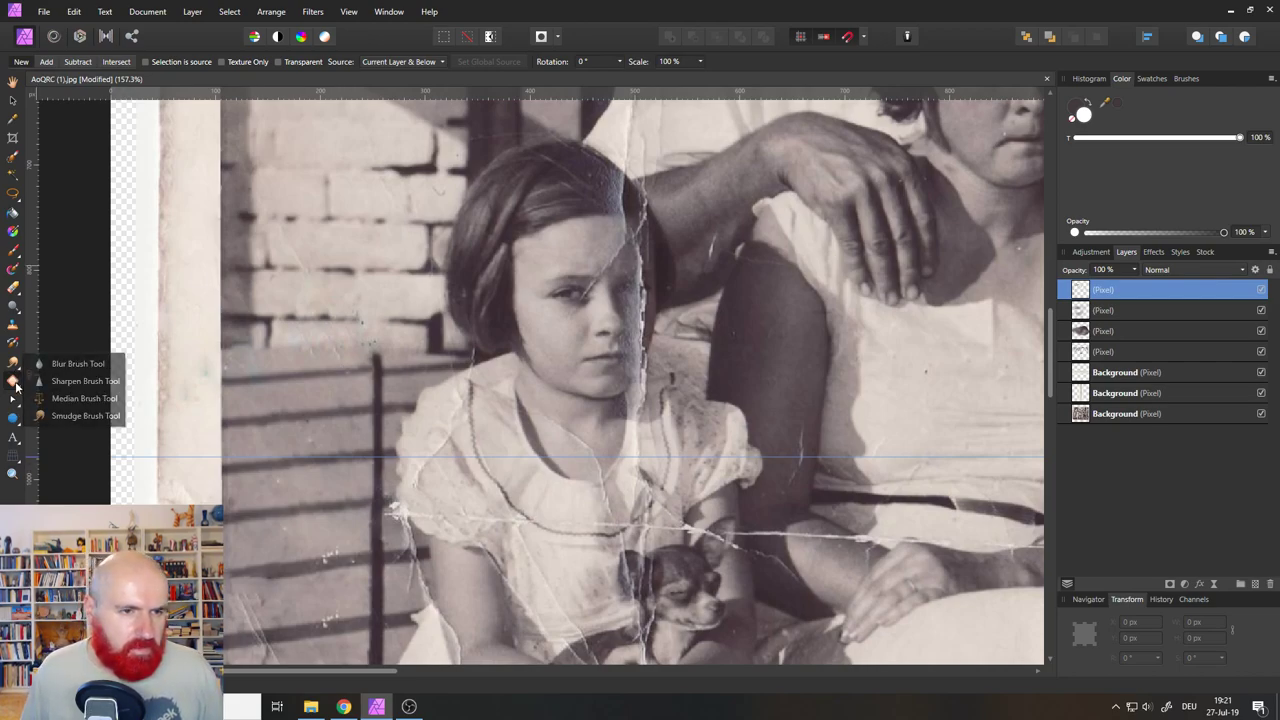
click(55, 434)
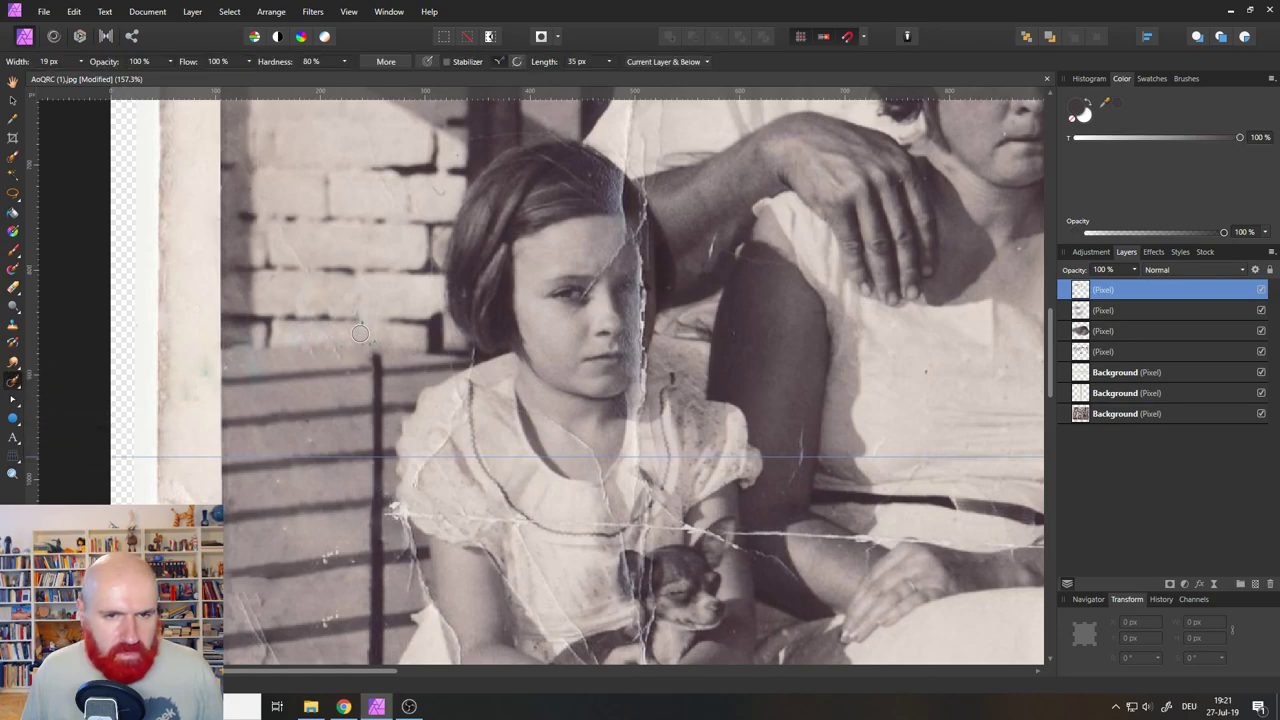
drag(359, 308, 166, 435)
drag(432, 254, 428, 377)
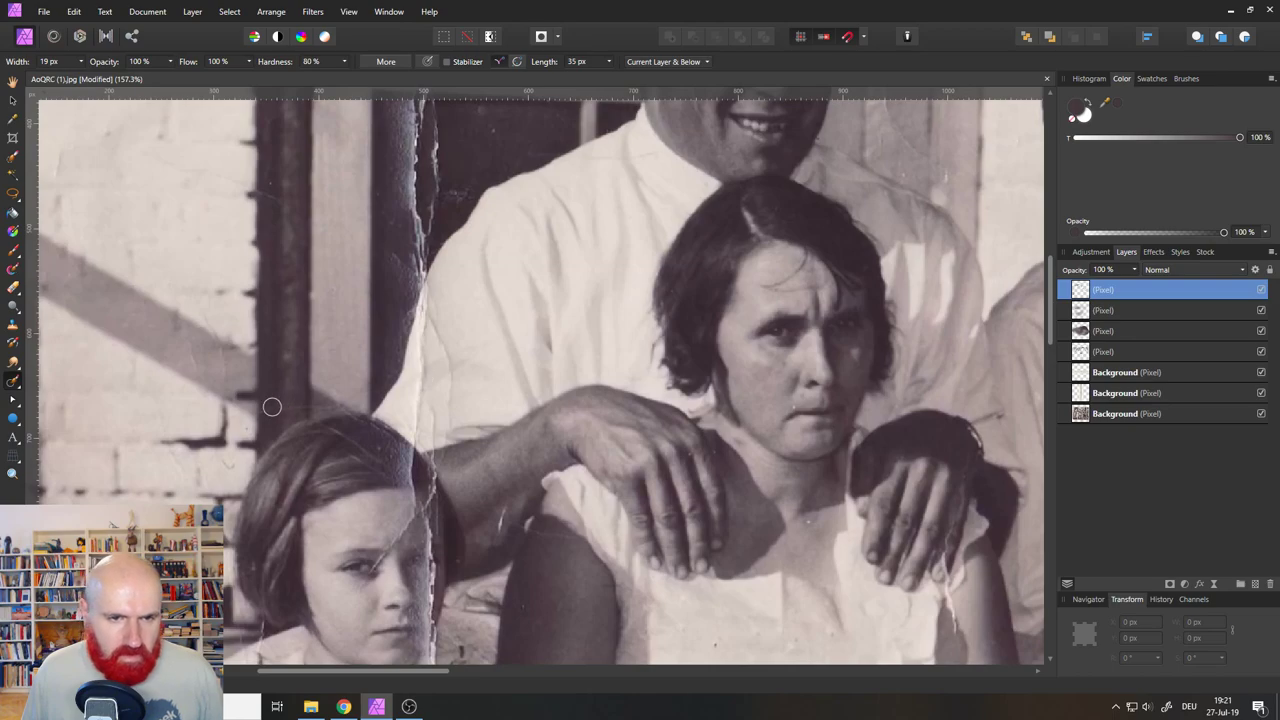
drag(272, 407, 342, 404)
mouse_move(406, 267)
mouse_down()
mouse_move(410, 135)
mouse_move(430, 172)
mouse_move(467, 185)
mouse_move(430, 225)
mouse_move(441, 213)
mouse_move(410, 135)
mouse_move(413, 192)
mouse_up()
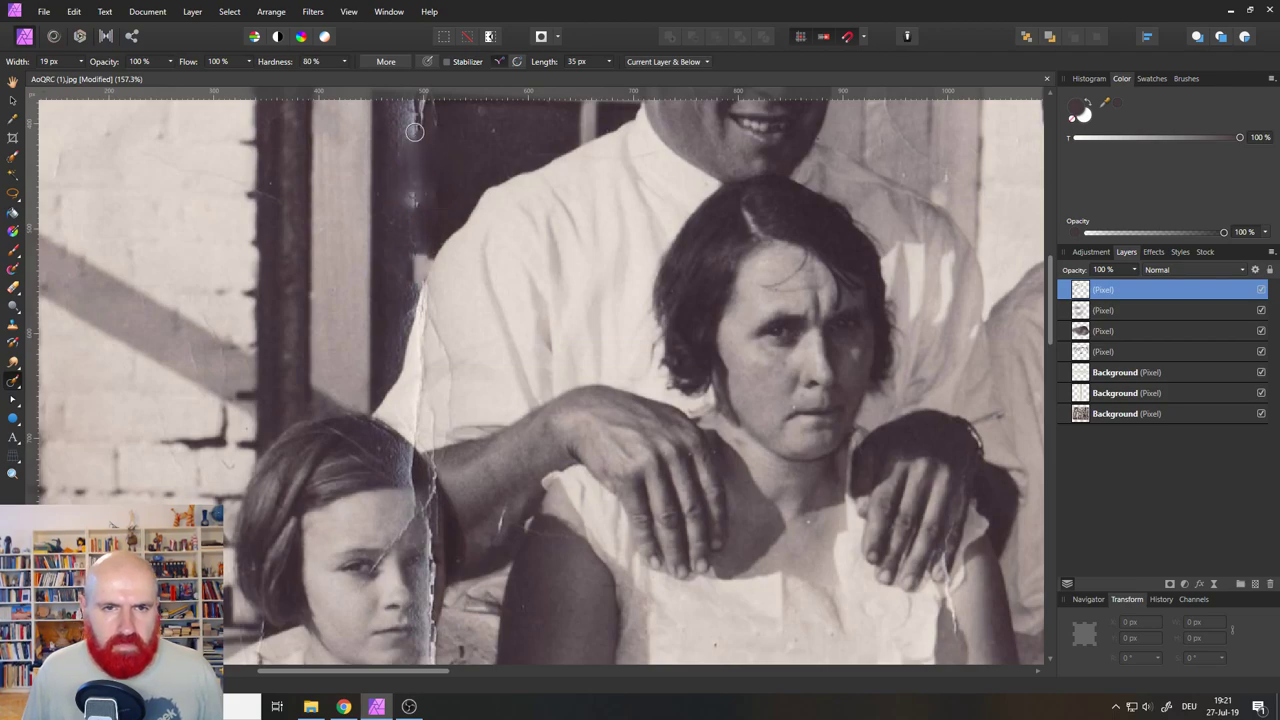
mouse_move(428, 237)
mouse_down()
mouse_move(410, 285)
mouse_move(423, 243)
mouse_move(437, 348)
mouse_move(412, 114)
mouse_up()
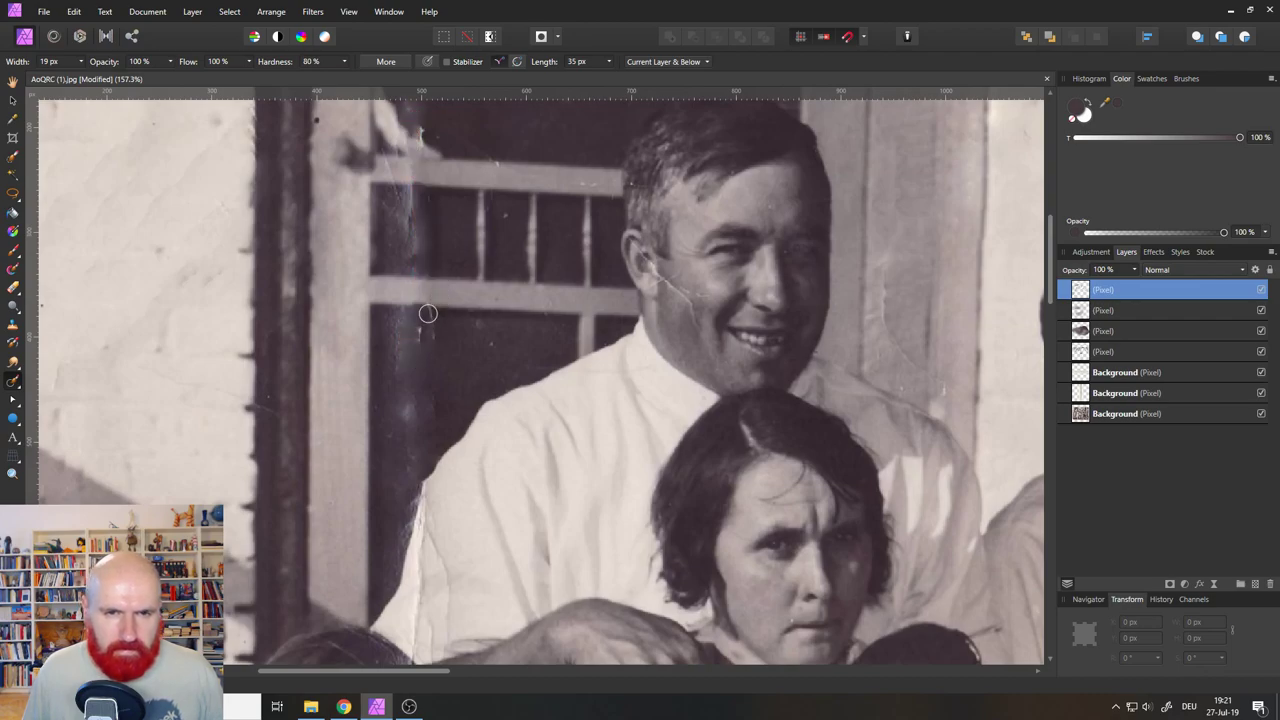
Inpaint the upper part of the vertical tear across the door's rails, spindle openings and dark top panel.
mouse_move(402, 360)
mouse_down()
mouse_move(422, 240)
mouse_move(397, 116)
mouse_up()
mouse_move(427, 155)
mouse_down()
mouse_move(423, 122)
mouse_move(459, 290)
mouse_up()
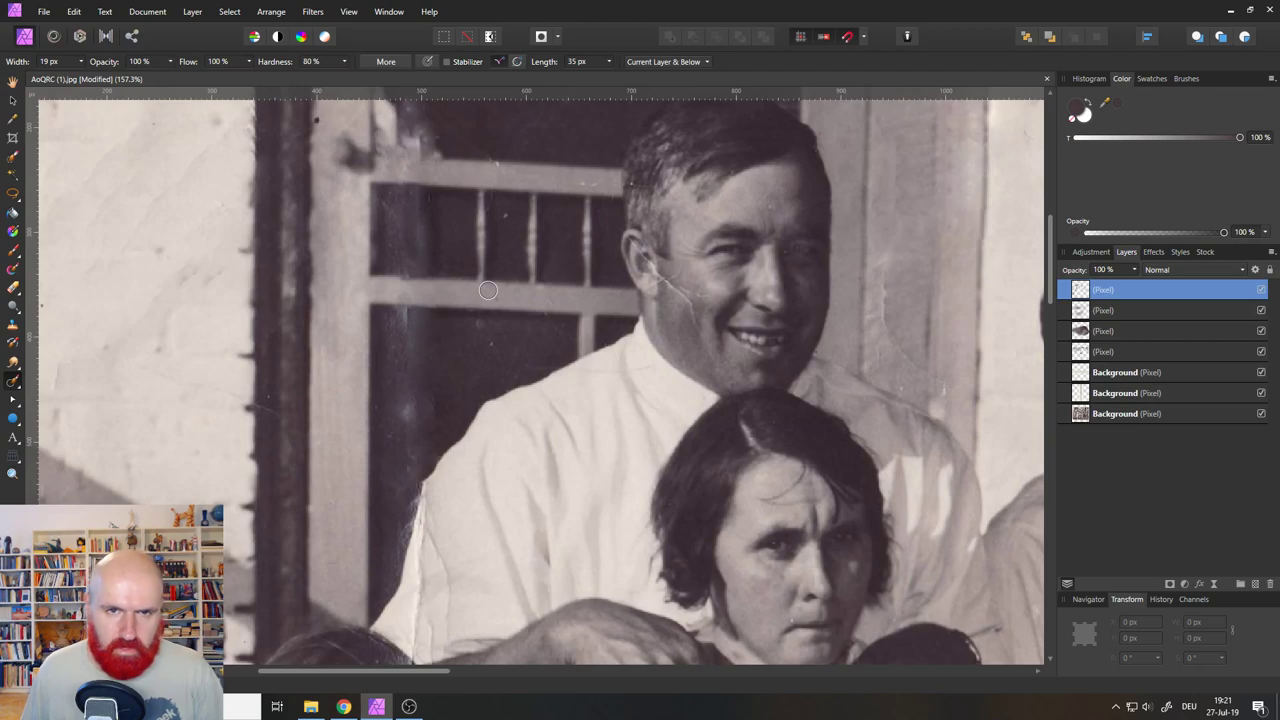
drag(458, 128, 453, 332)
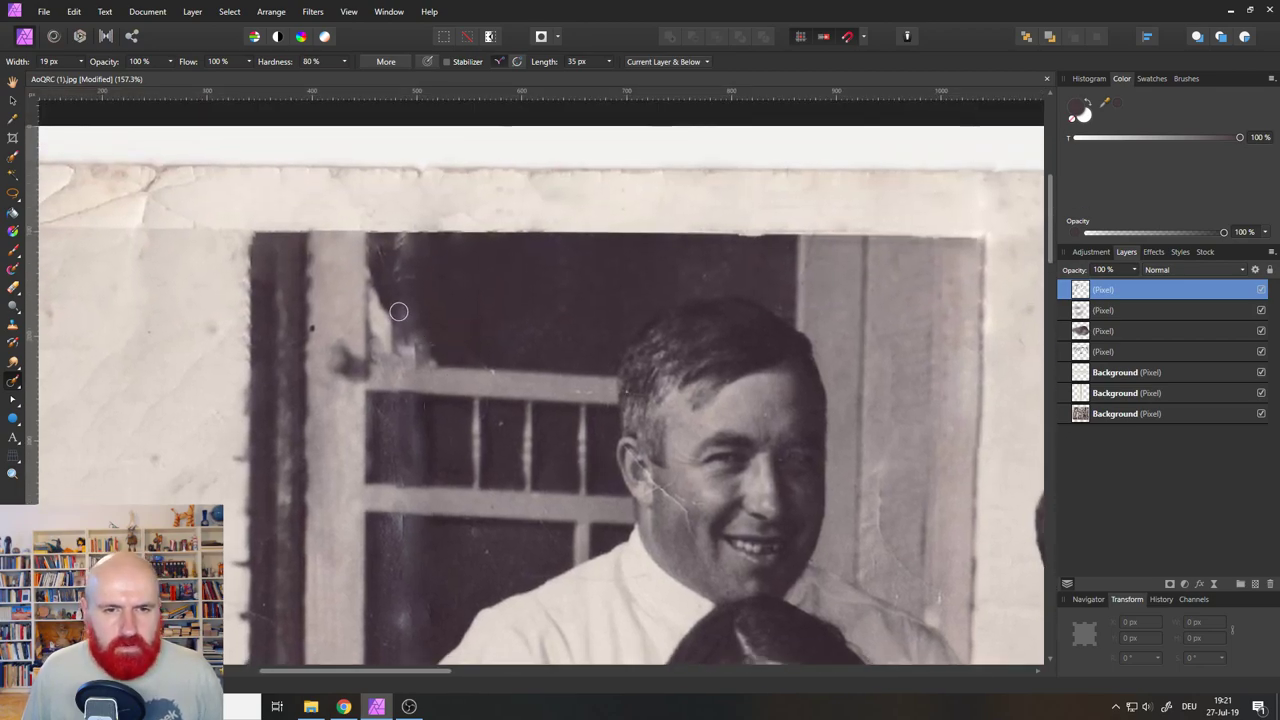
mouse_move(398, 245)
mouse_down()
mouse_move(414, 367)
mouse_move(533, 369)
mouse_up()
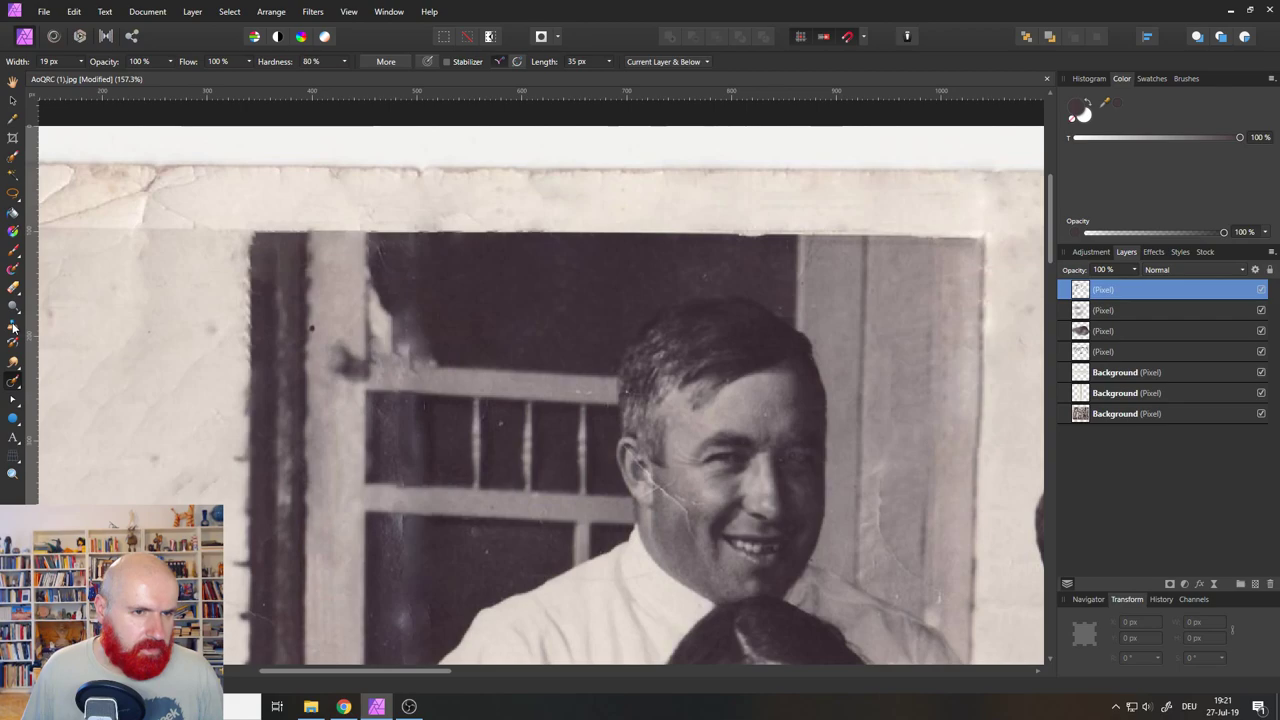
Recreate the missing spindle in the door's slatted opening by patching it from the neighbouring spindle, then clear the selection.
click(12, 380)
click(60, 398)
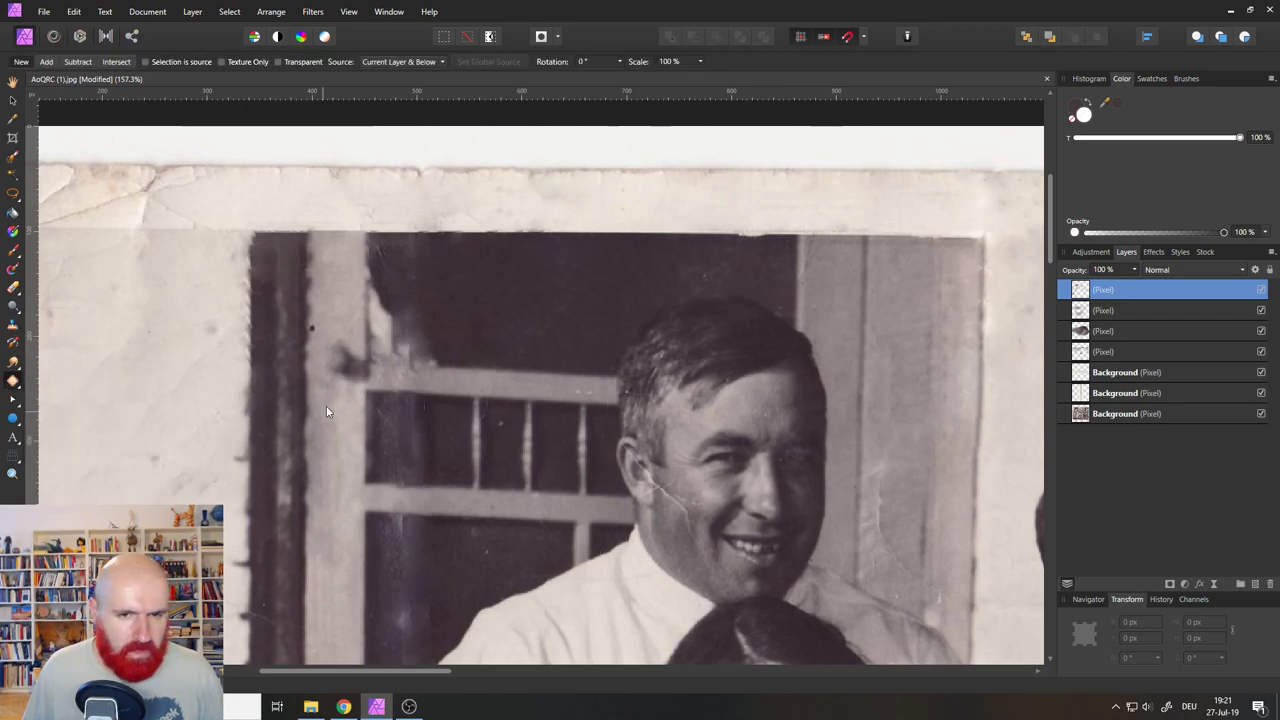
mouse_move(399, 393)
mouse_down()
mouse_move(401, 485)
mouse_move(435, 489)
mouse_move(431, 397)
mouse_up()
mouse_move(478, 435)
mouse_down()
mouse_move(484, 454)
mouse_move(474, 444)
mouse_up()
key(ctrl+d)
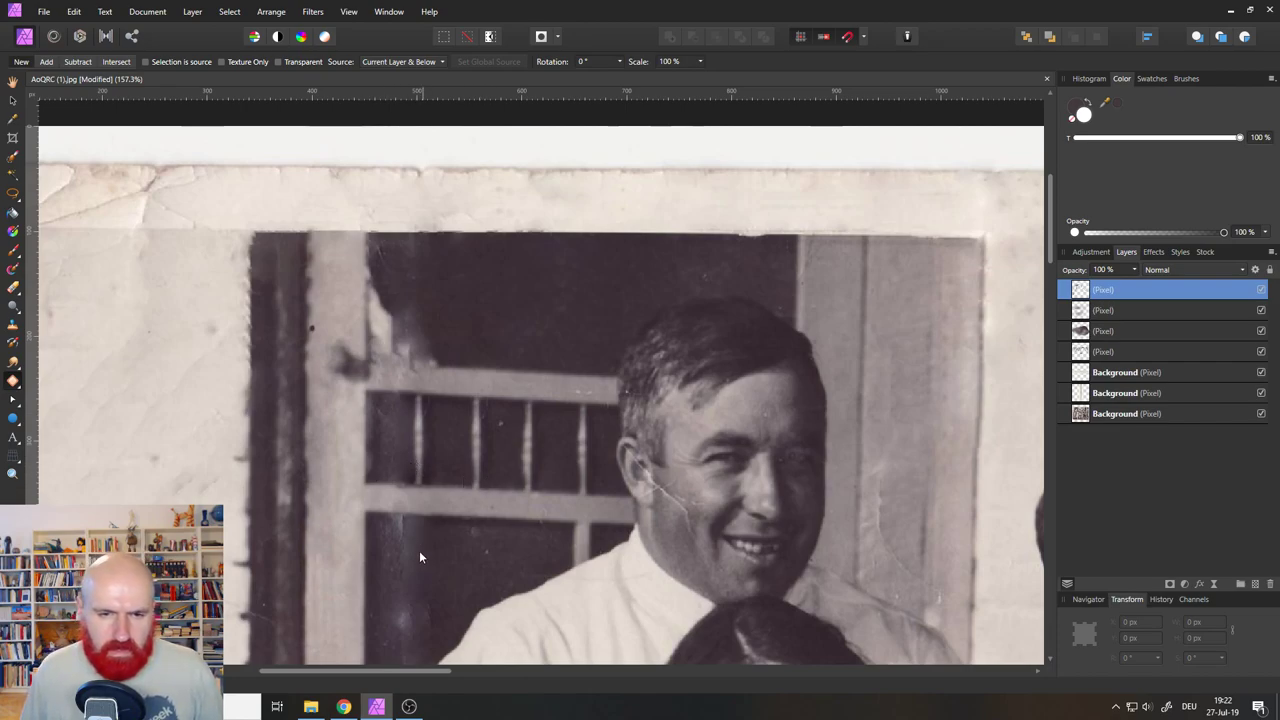
Inpaint the pale vertical streak in the dark lower door panel beside the man's shoulder.
scroll(437, 560, down, 5)
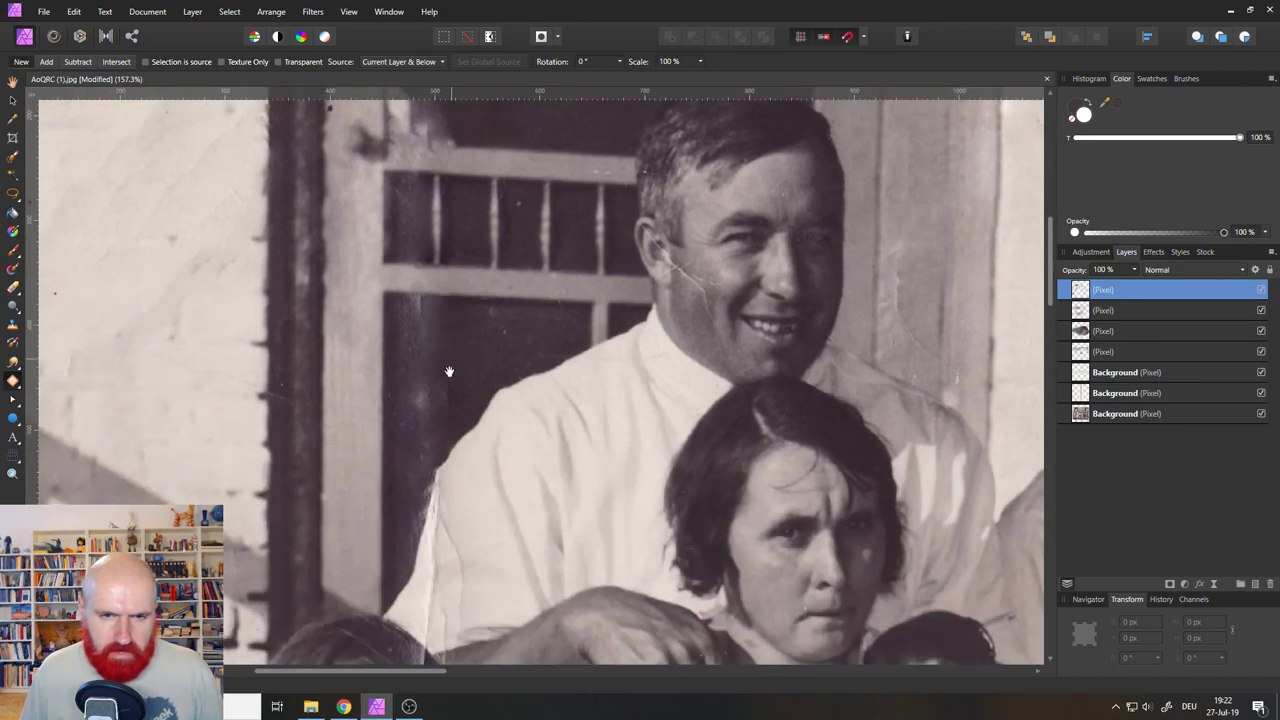
scroll(448, 424, up, 2)
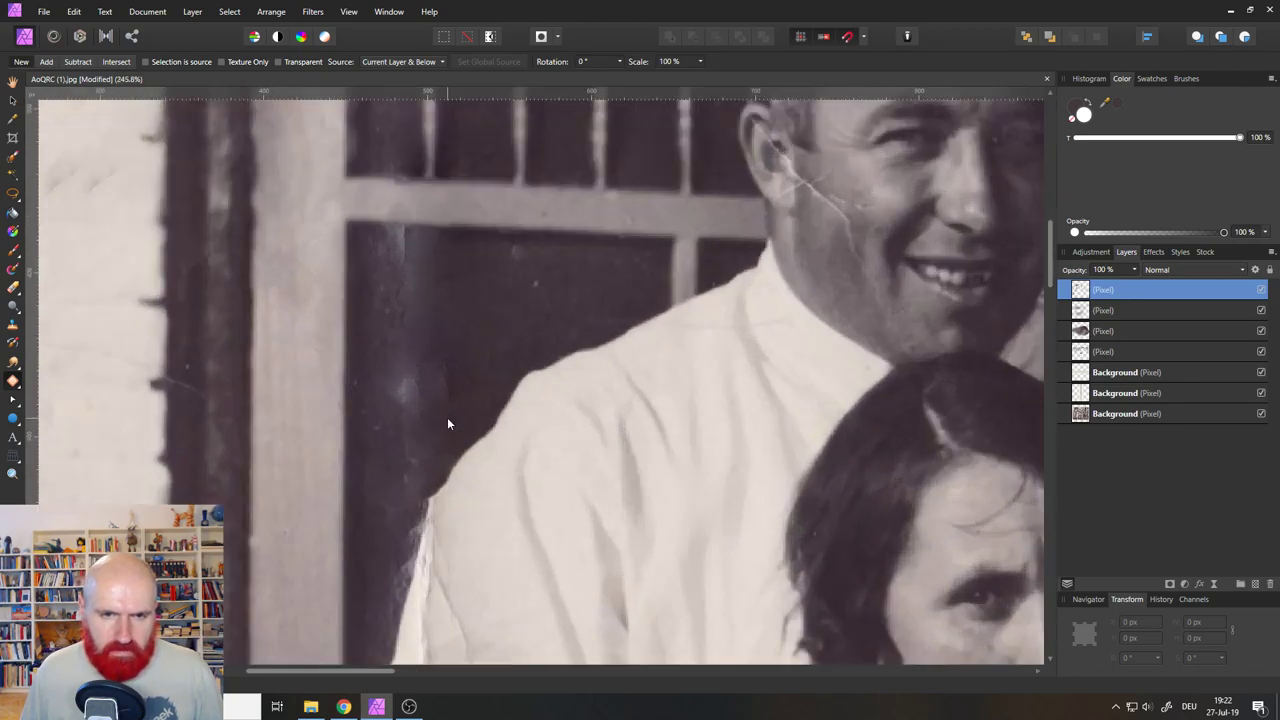
click(8, 383)
click(70, 432)
drag(405, 345, 400, 405)
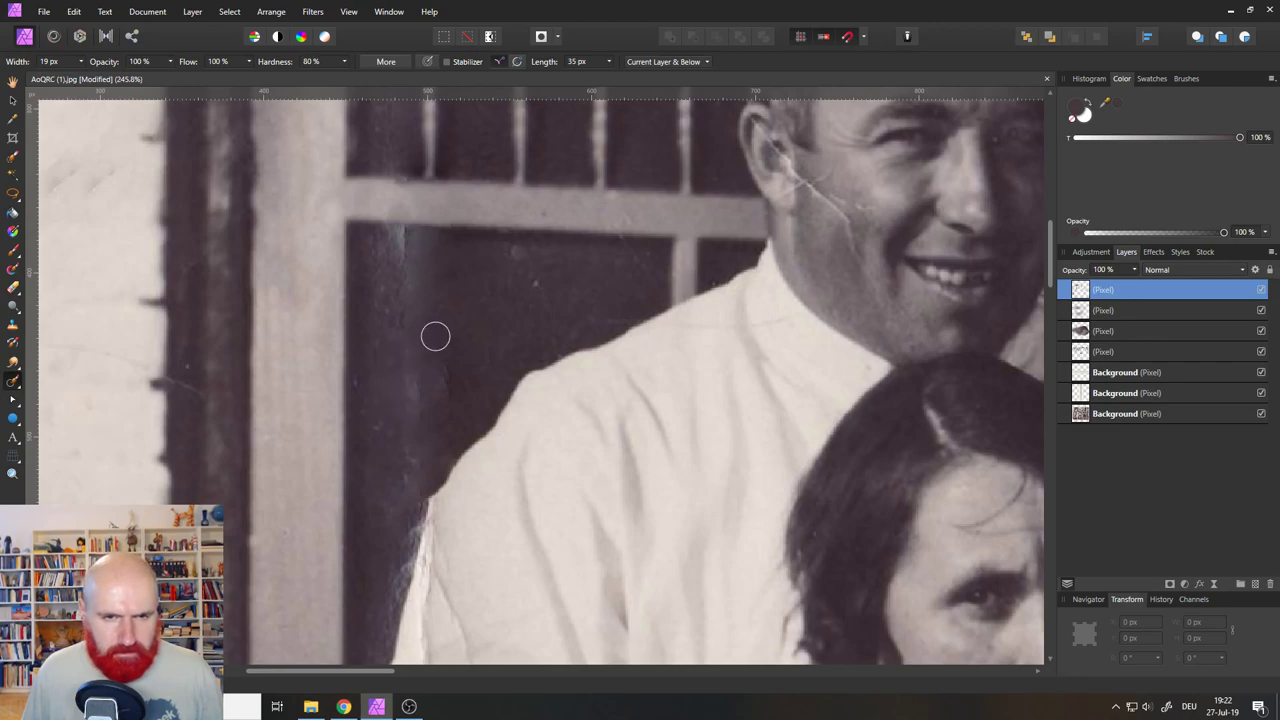
Inpaint the pale streak in the dark lower door panel and patch the damaged lower edge of the rail above it.
mouse_move(412, 280)
mouse_down()
mouse_move(389, 249)
mouse_move(440, 247)
mouse_move(414, 300)
mouse_move(406, 448)
mouse_move(397, 372)
mouse_up()
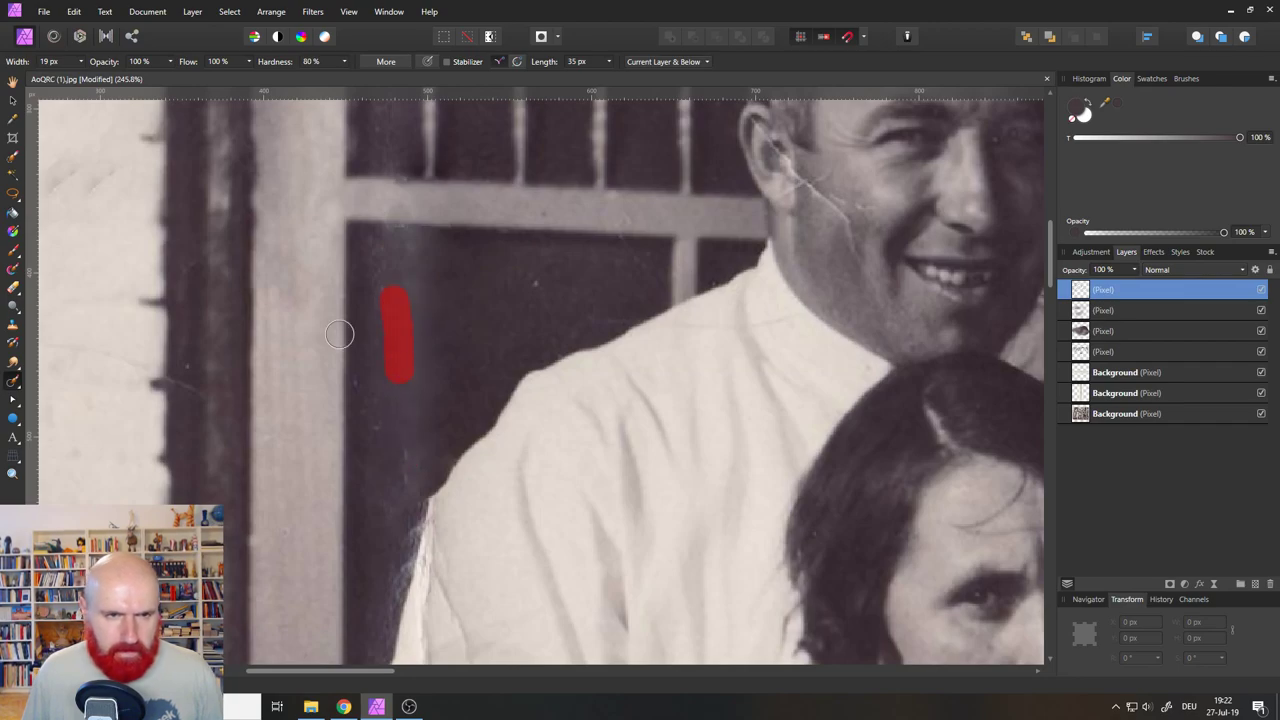
click(12, 392)
click(60, 398)
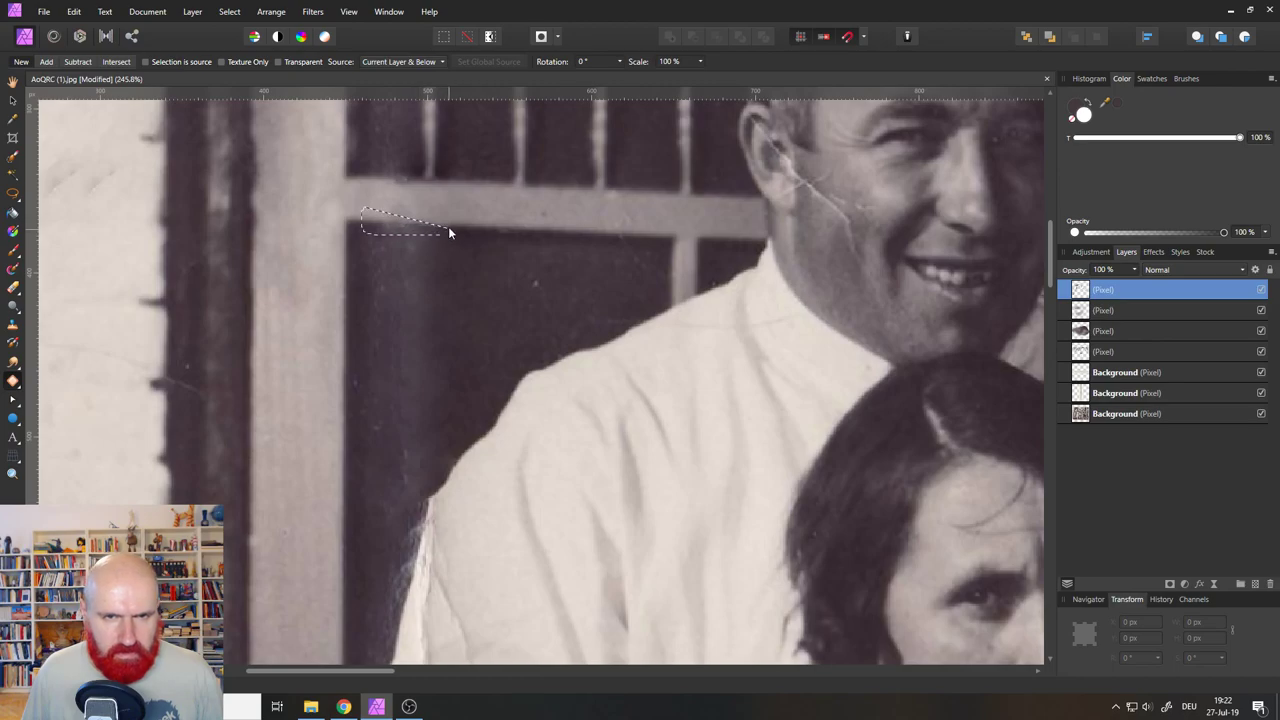
drag(422, 217, 516, 221)
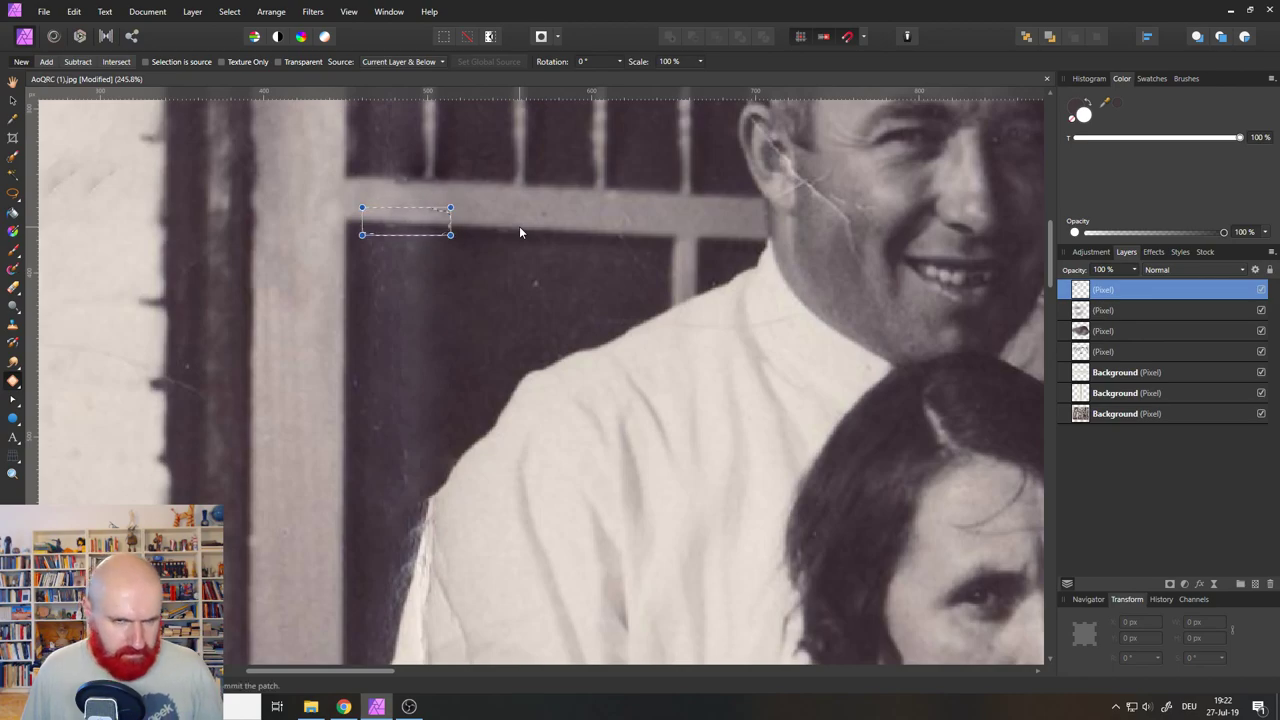
key(ctrl+d)
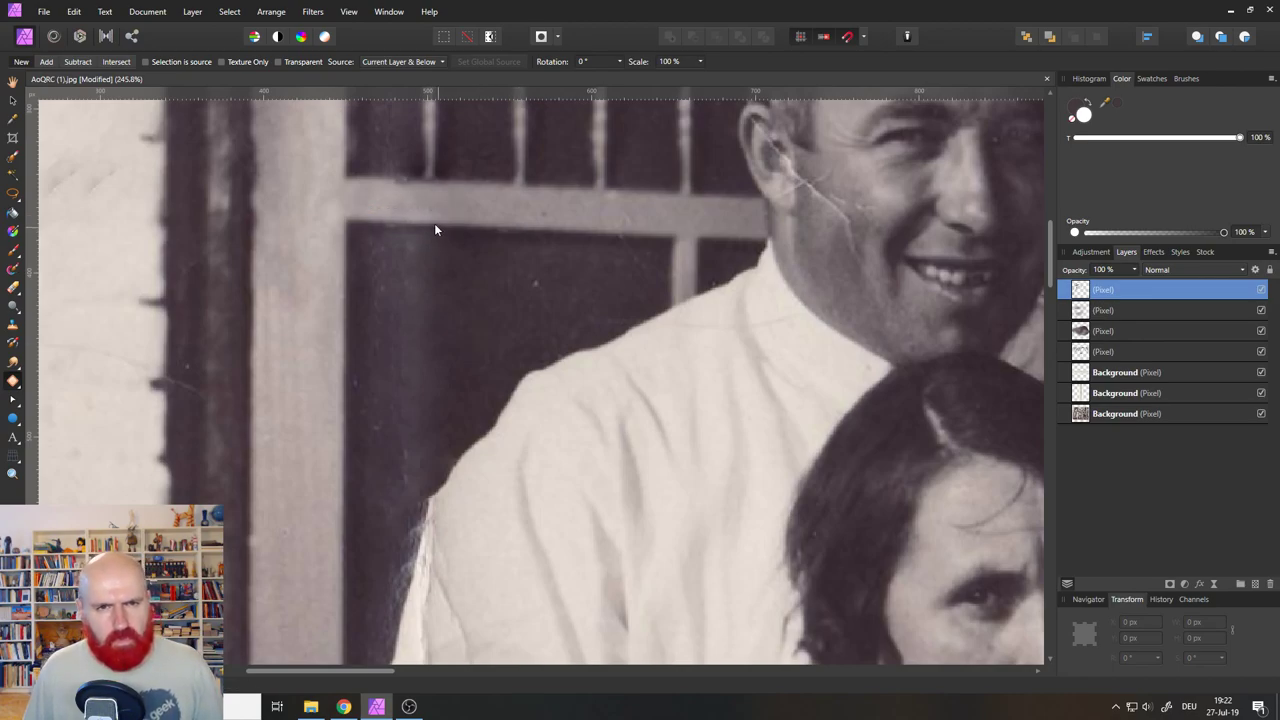
Patch the discoloured lower part of the door's first spindle opening with clean dark texture from a neighbouring opening.
drag(435, 229, 442, 424)
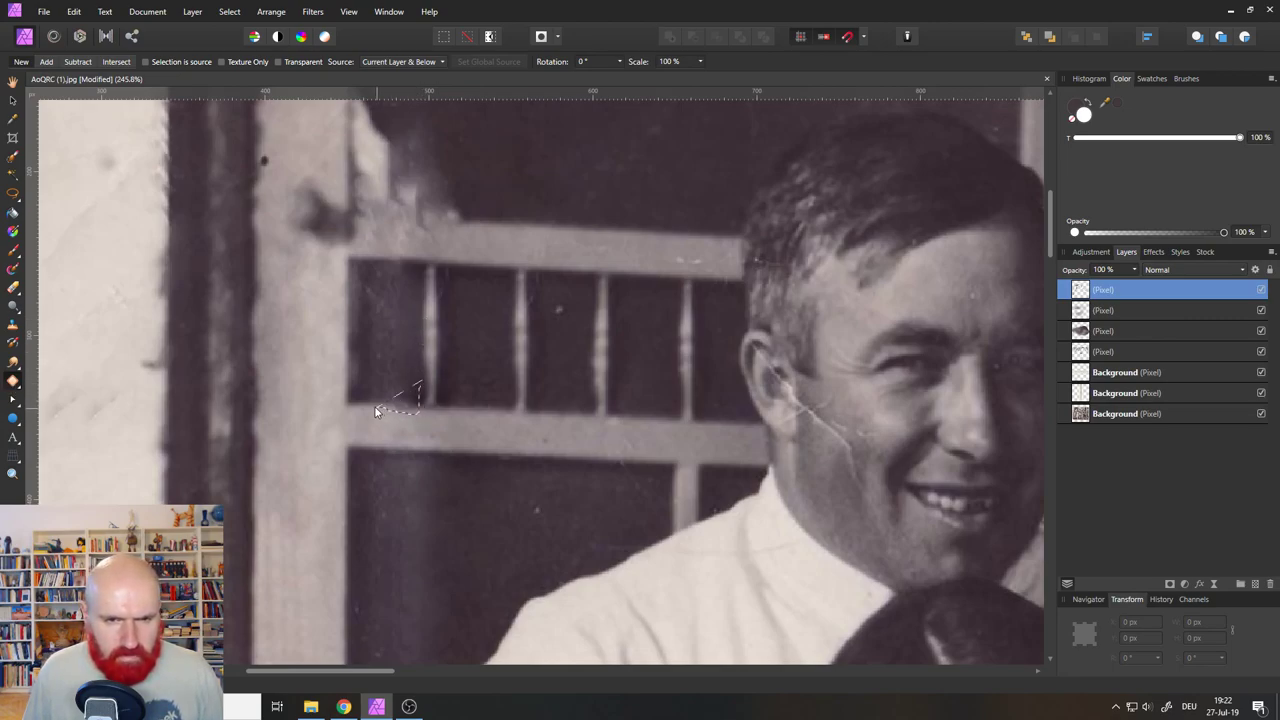
mouse_move(376, 411)
mouse_down()
mouse_move(373, 370)
mouse_move(419, 382)
mouse_up()
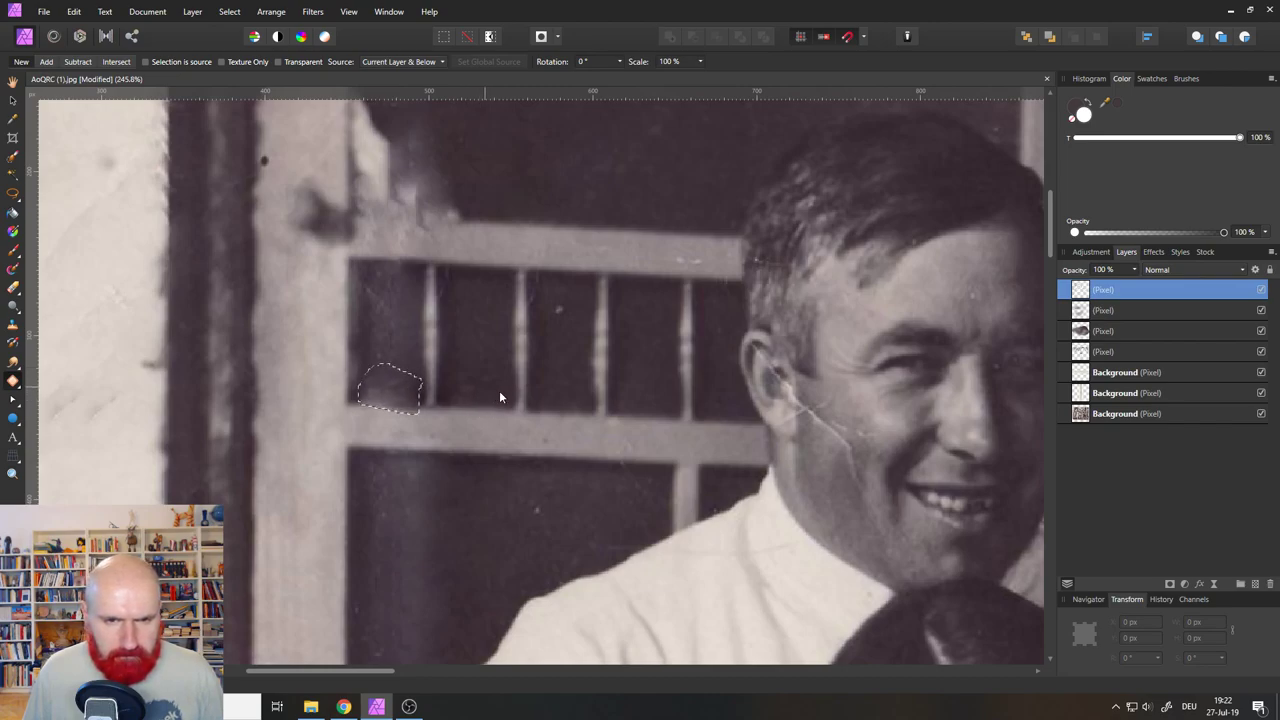
drag(499, 390, 560, 393)
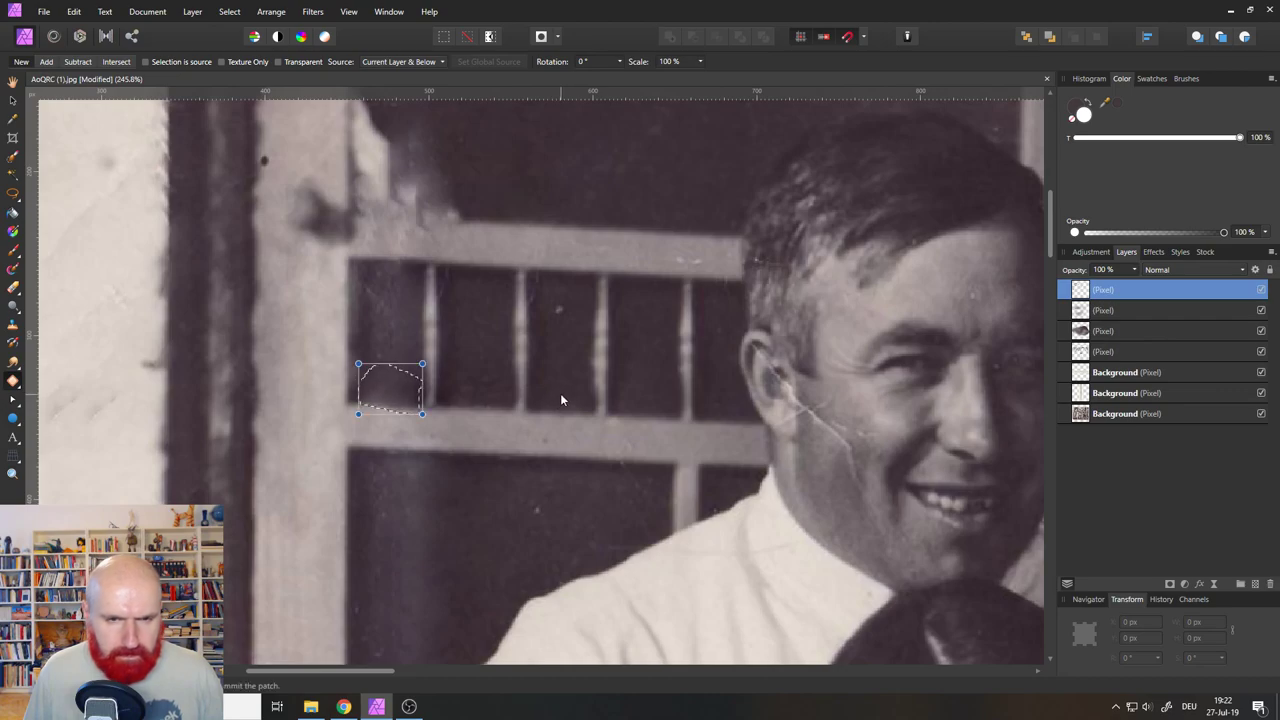
key(Return)
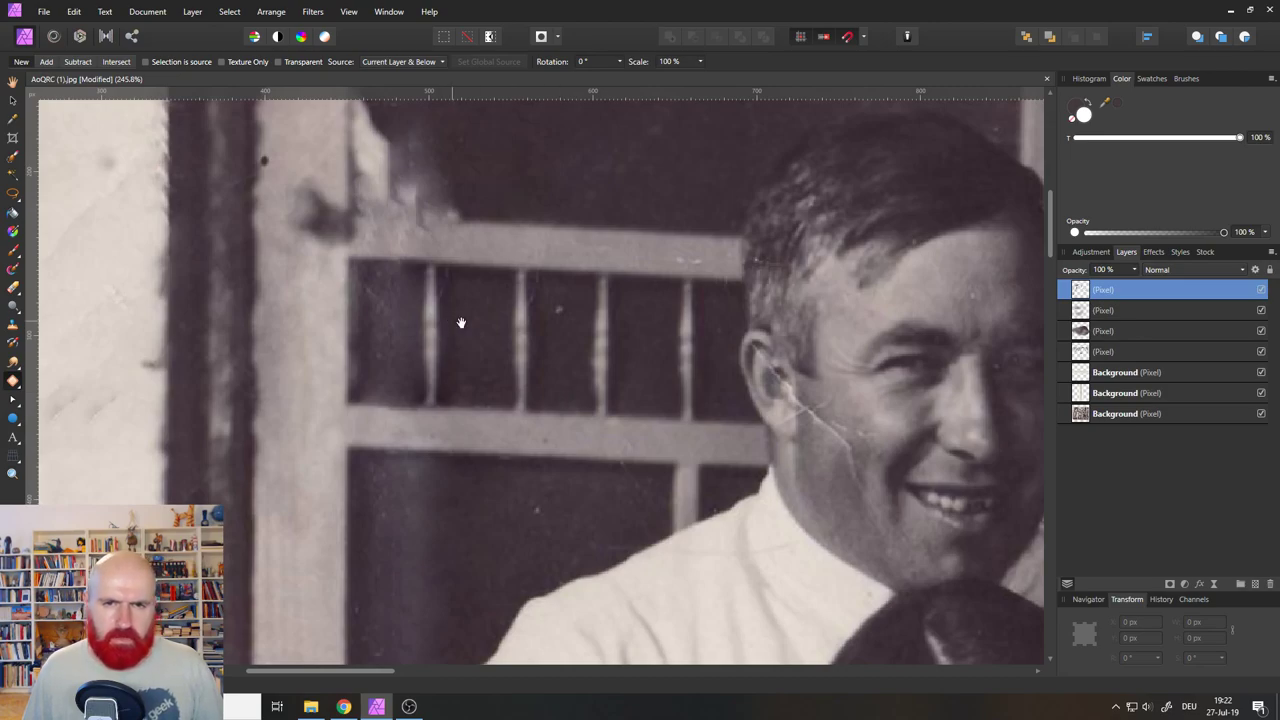
Inpaint the crack running from the standing man's ear down across his cheek.
click(12, 378)
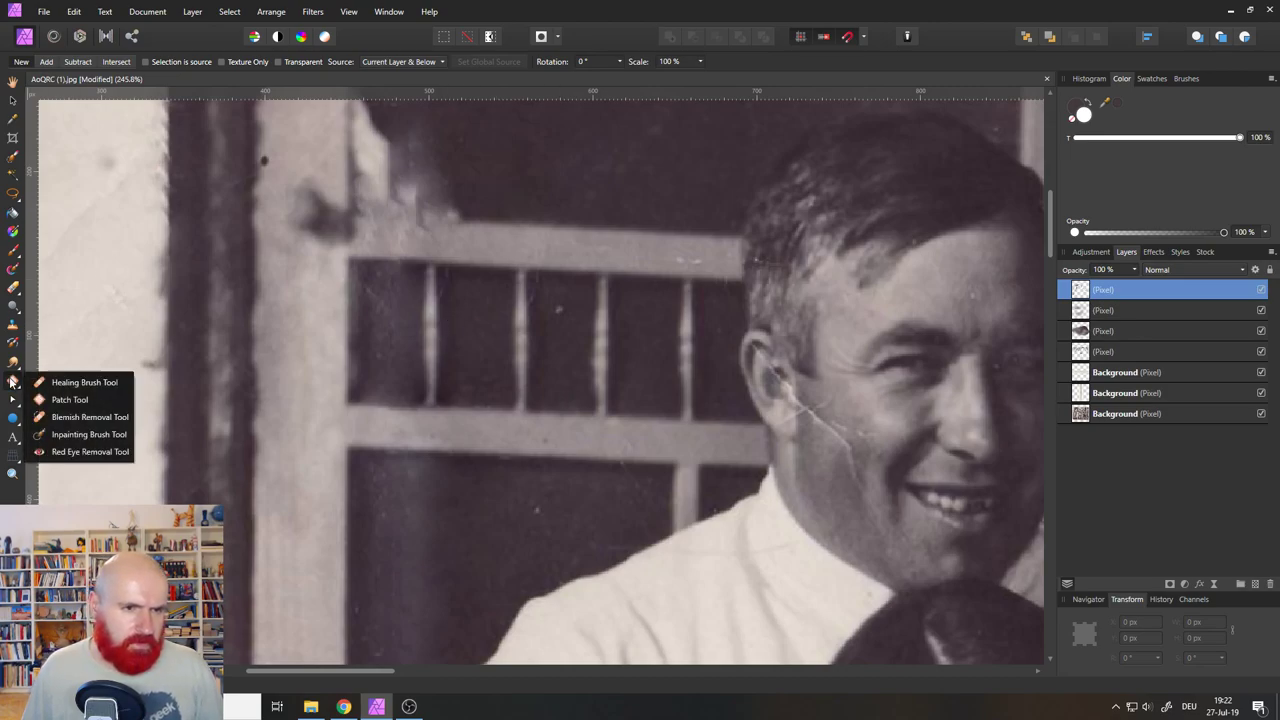
click(60, 436)
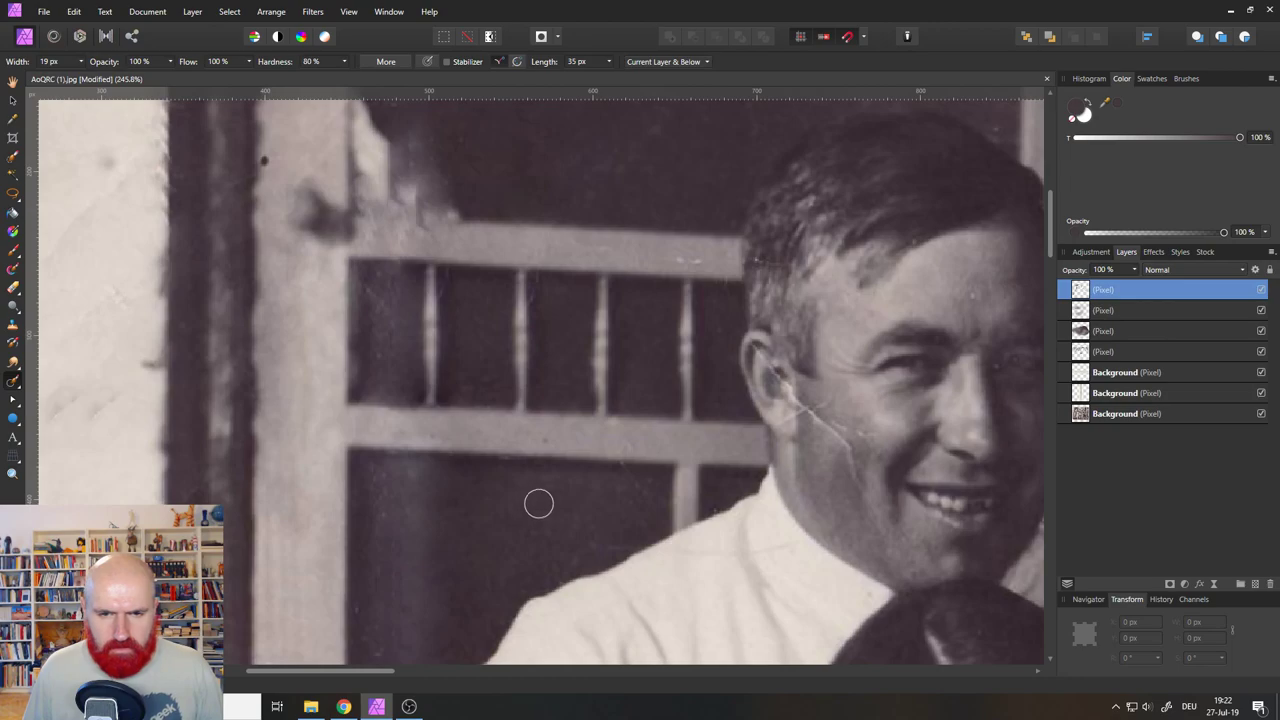
drag(677, 332, 409, 329)
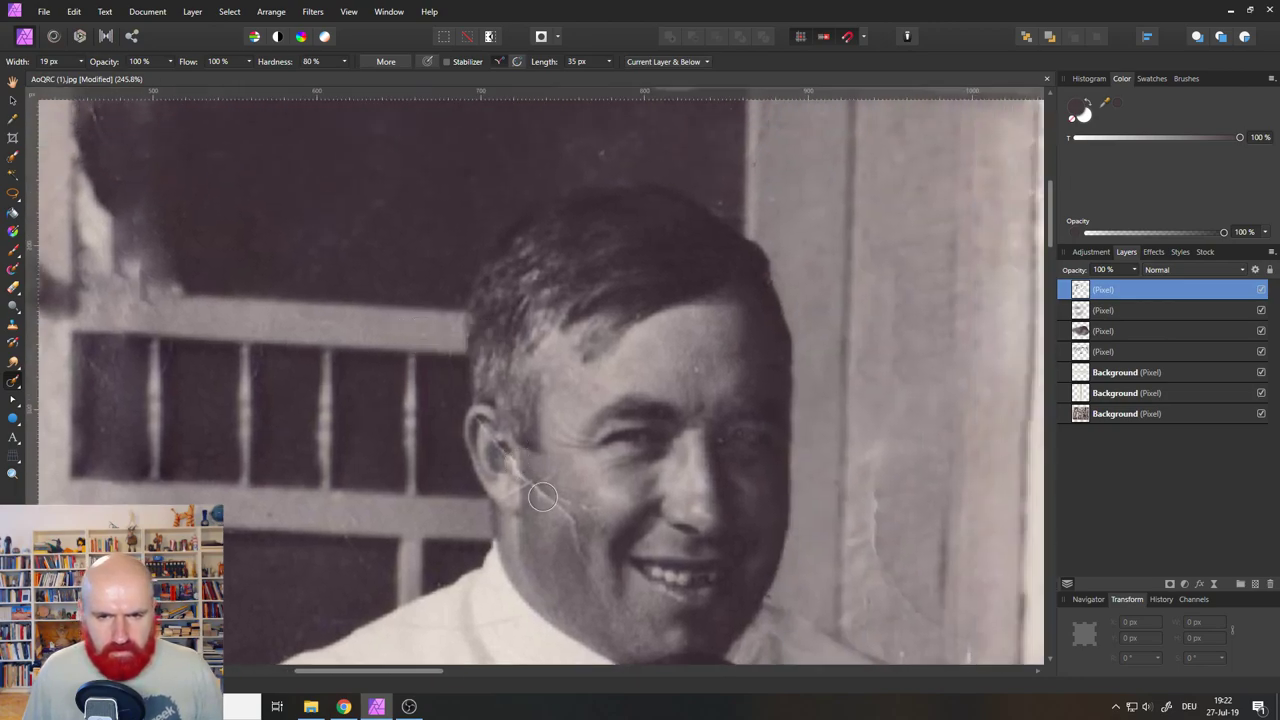
drag(541, 493, 587, 557)
mouse_move(523, 491)
mouse_down()
mouse_move(443, 400)
mouse_move(439, 412)
mouse_up()
key(ctrl+z)
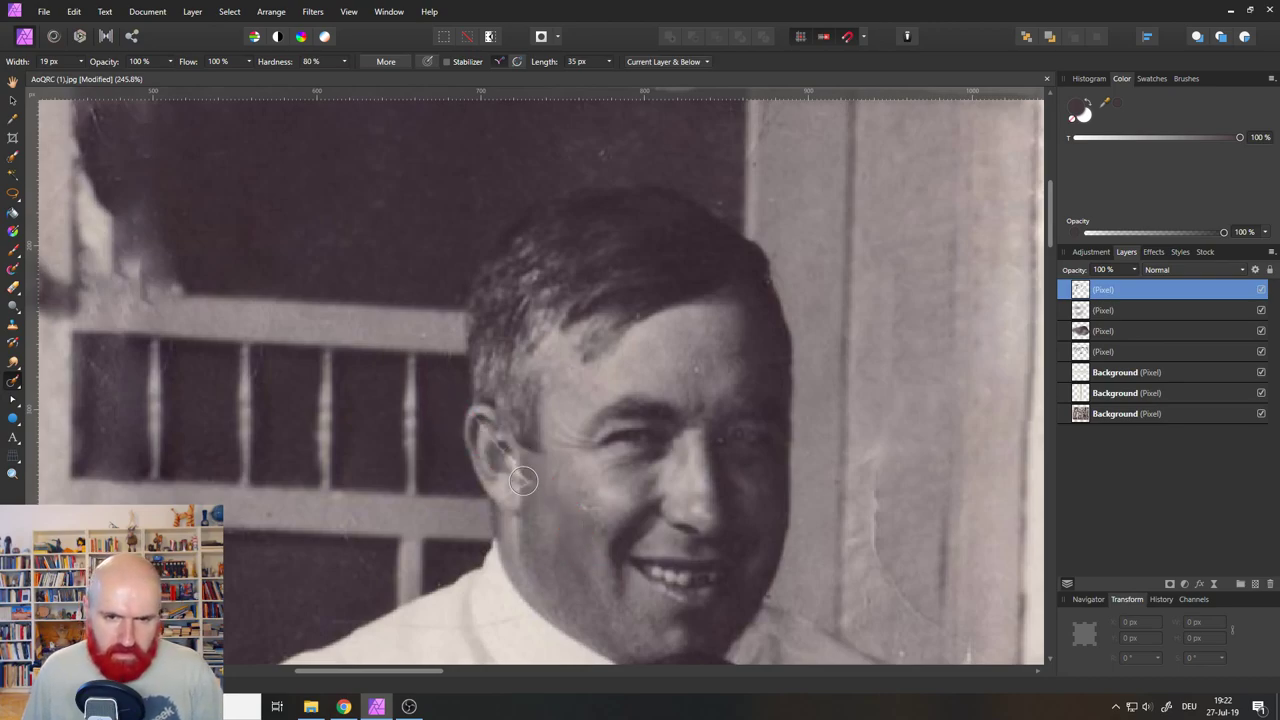
Inpaint the fine crack across the standing man's ear and earlobe using a 3 px wide brush.
drag(523, 483, 460, 399)
scroll(498, 443, up, 8)
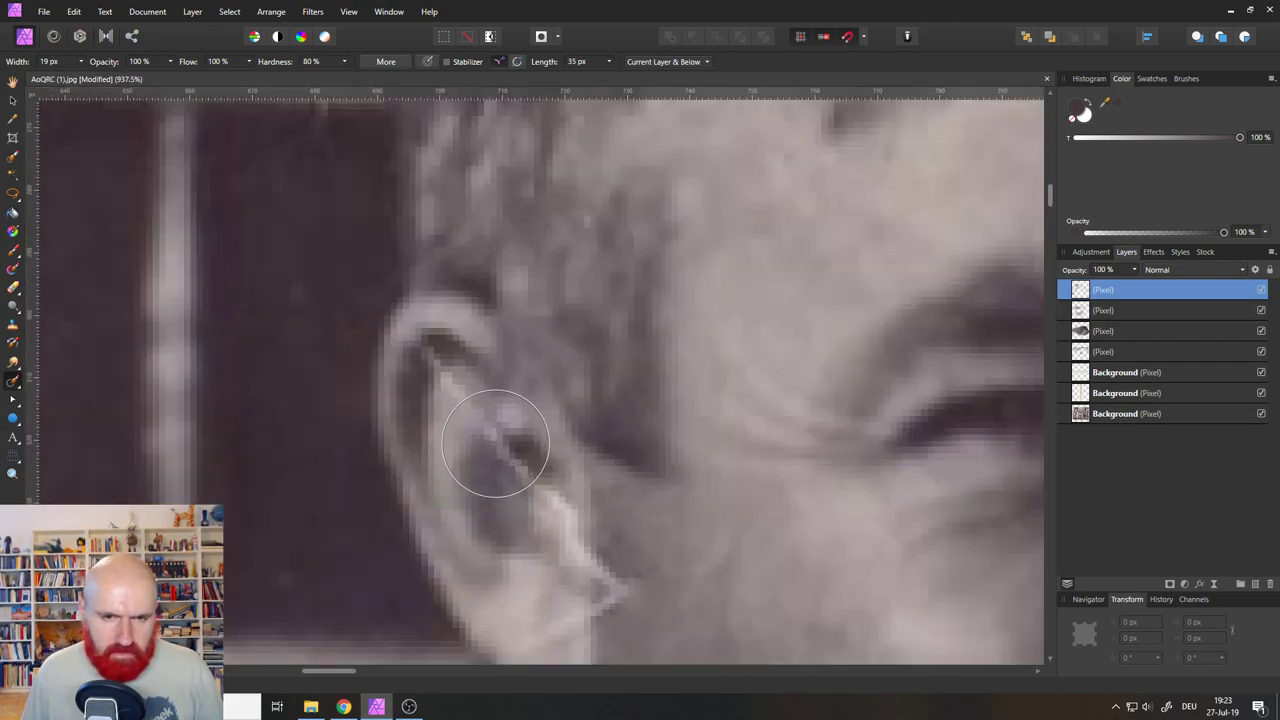
click(81, 60)
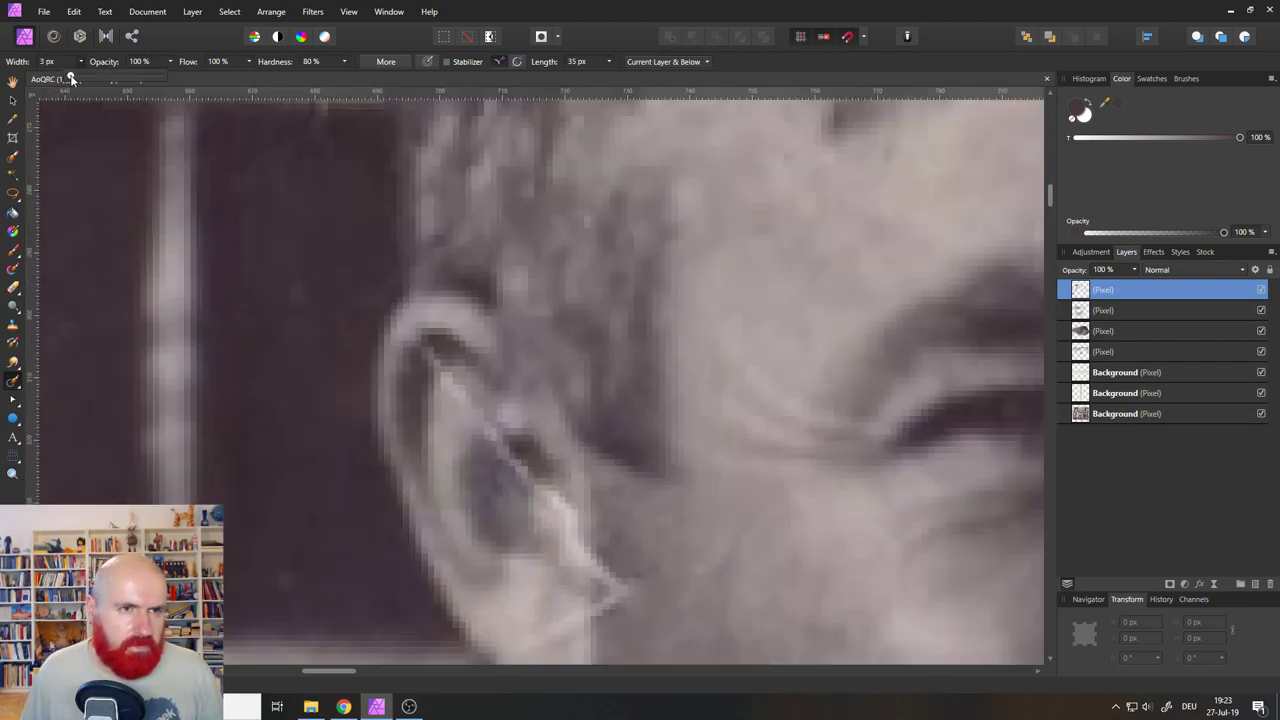
drag(436, 360, 429, 351)
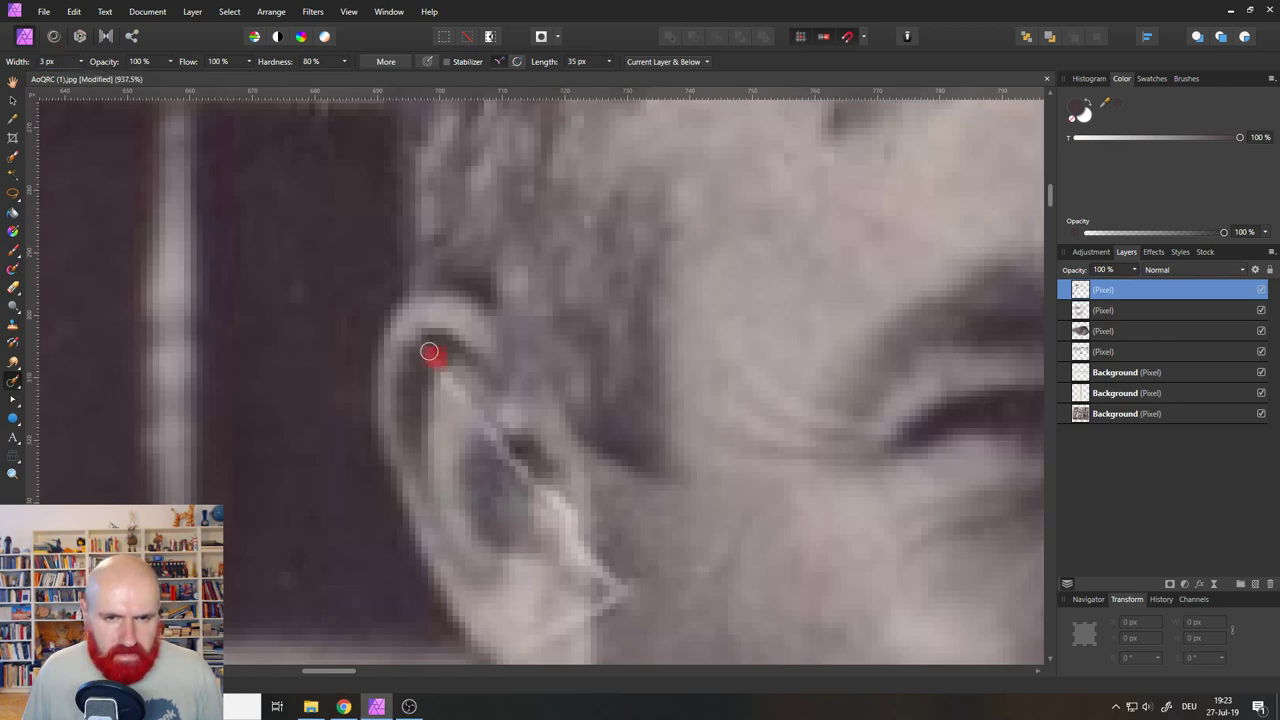
mouse_move(482, 422)
mouse_down()
mouse_move(592, 568)
mouse_move(640, 591)
mouse_move(585, 618)
mouse_up()
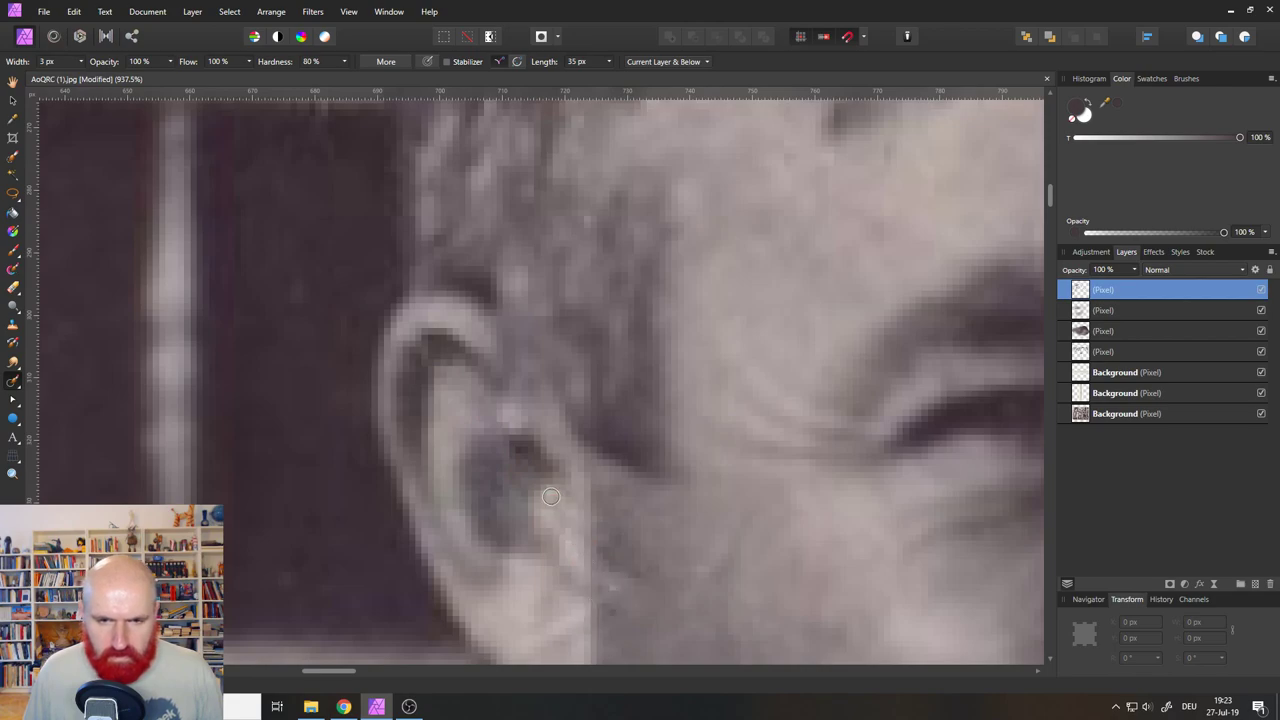
drag(584, 563, 630, 594)
scroll(623, 577, down, 4)
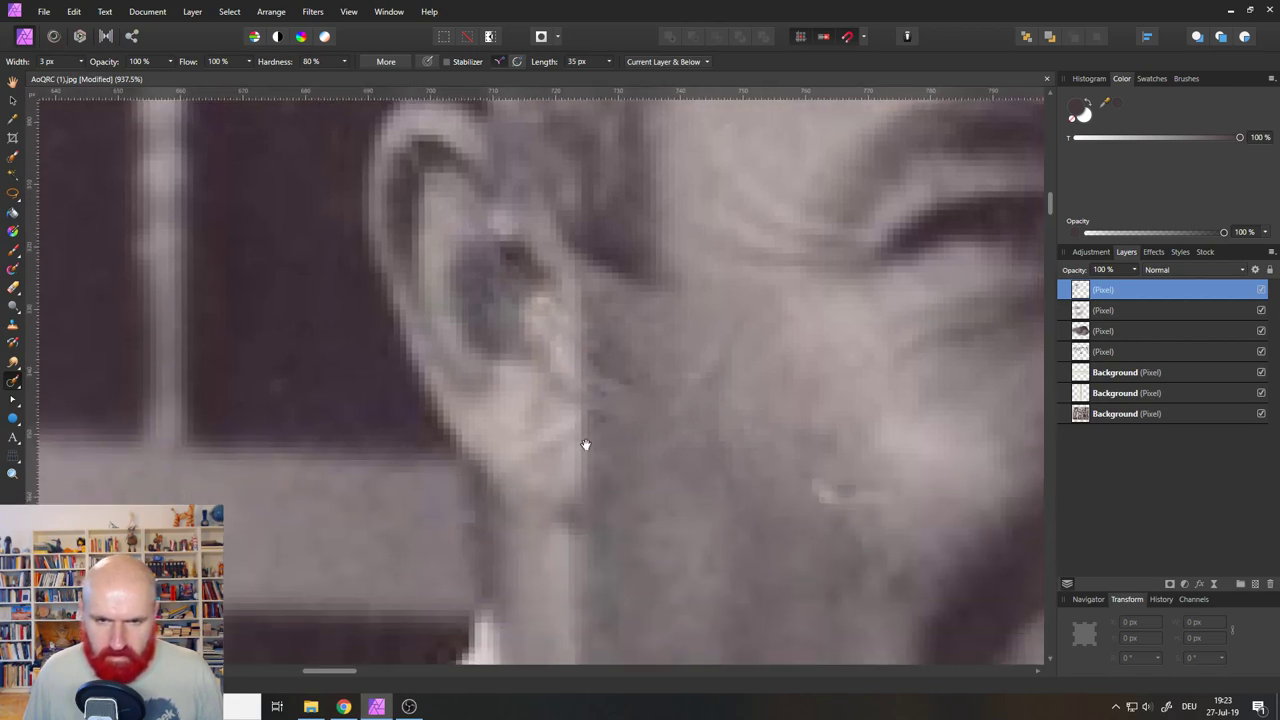
mouse_move(572, 428)
mouse_down()
mouse_move(526, 455)
mouse_move(594, 418)
mouse_up()
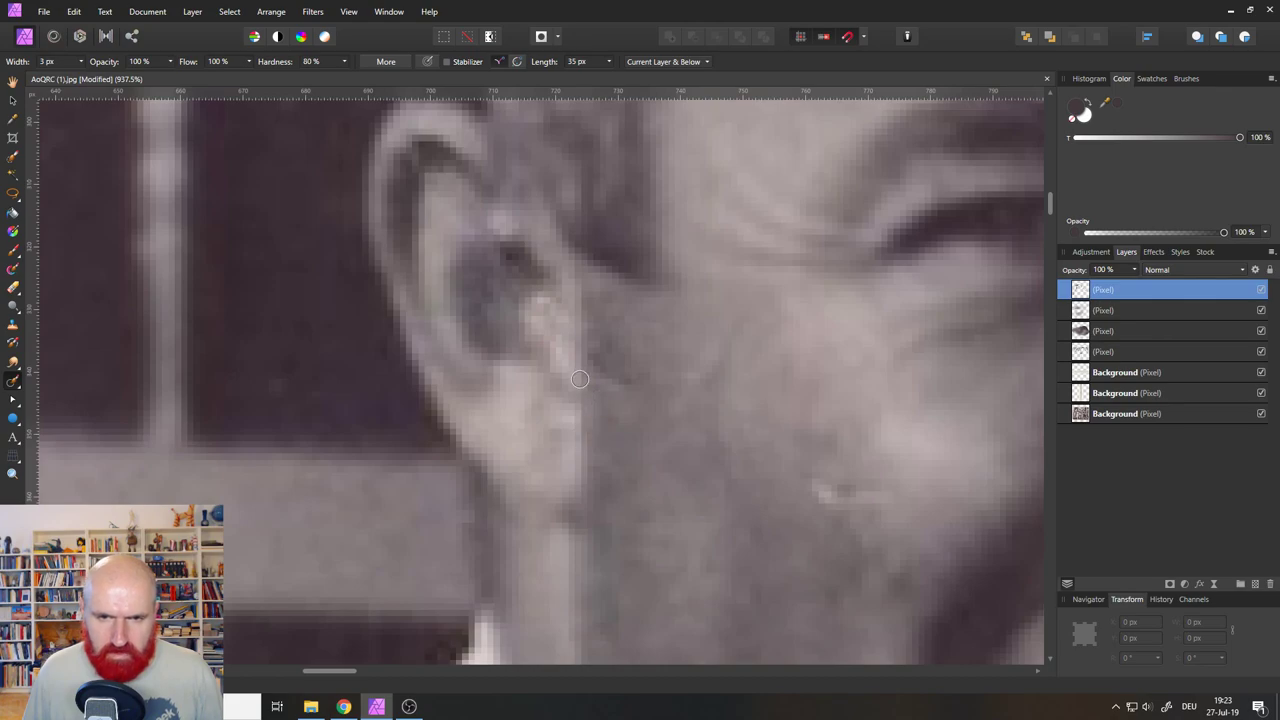
Inpaint the small white mark on the standing man's cheek and check the repaired face at a wider view.
mouse_move(808, 489)
mouse_down()
mouse_move(851, 511)
mouse_move(874, 496)
mouse_move(826, 494)
mouse_up()
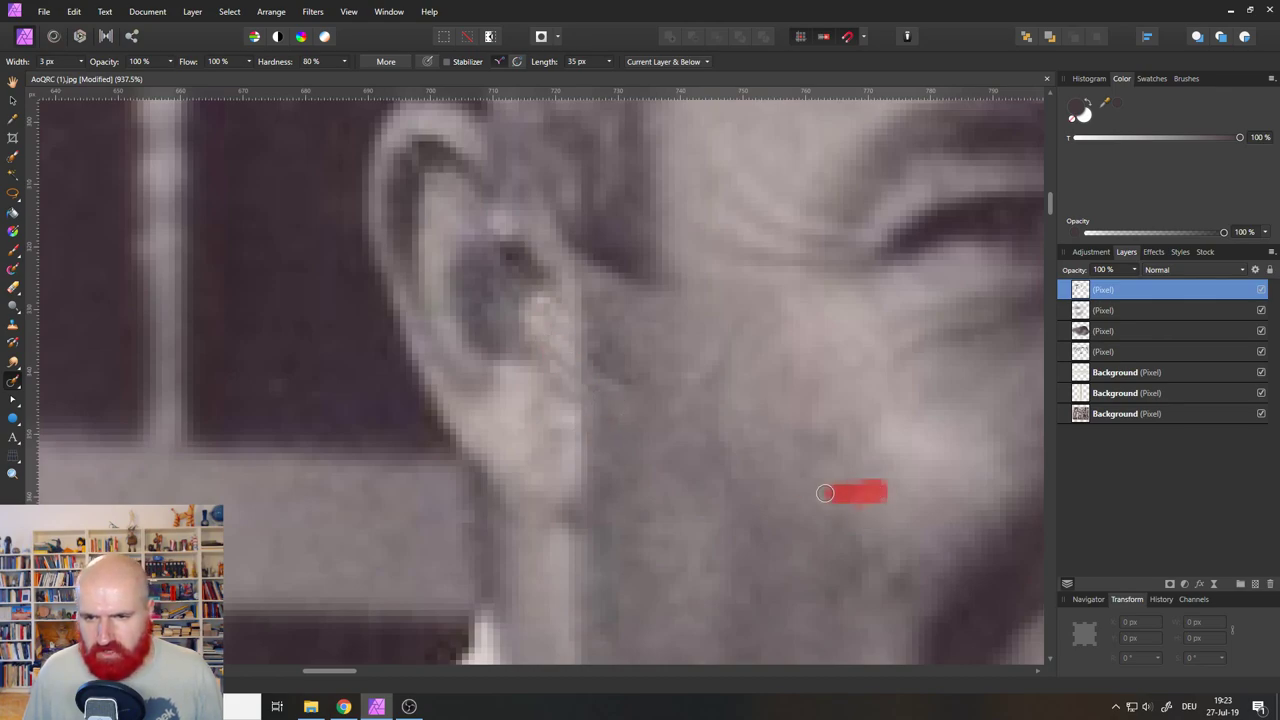
drag(843, 444, 778, 434)
scroll(764, 469, down, 4)
scroll(764, 469, down, 3)
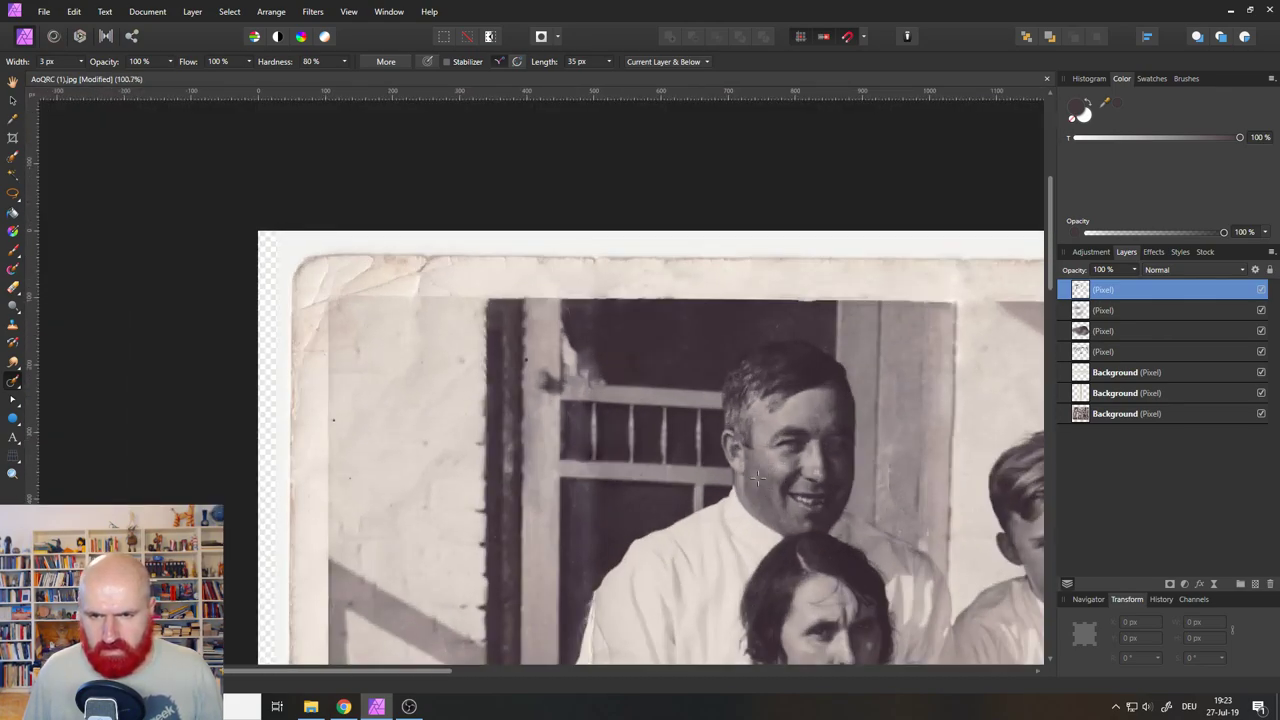
scroll(704, 445, up, 5)
mouse_move(704, 445)
mouse_down()
mouse_move(712, 420)
mouse_move(712, 565)
mouse_up()
mouse_move(719, 509)
mouse_down()
mouse_move(708, 430)
mouse_move(710, 465)
mouse_move(683, 518)
mouse_move(712, 562)
mouse_up()
scroll(730, 550, down, 4)
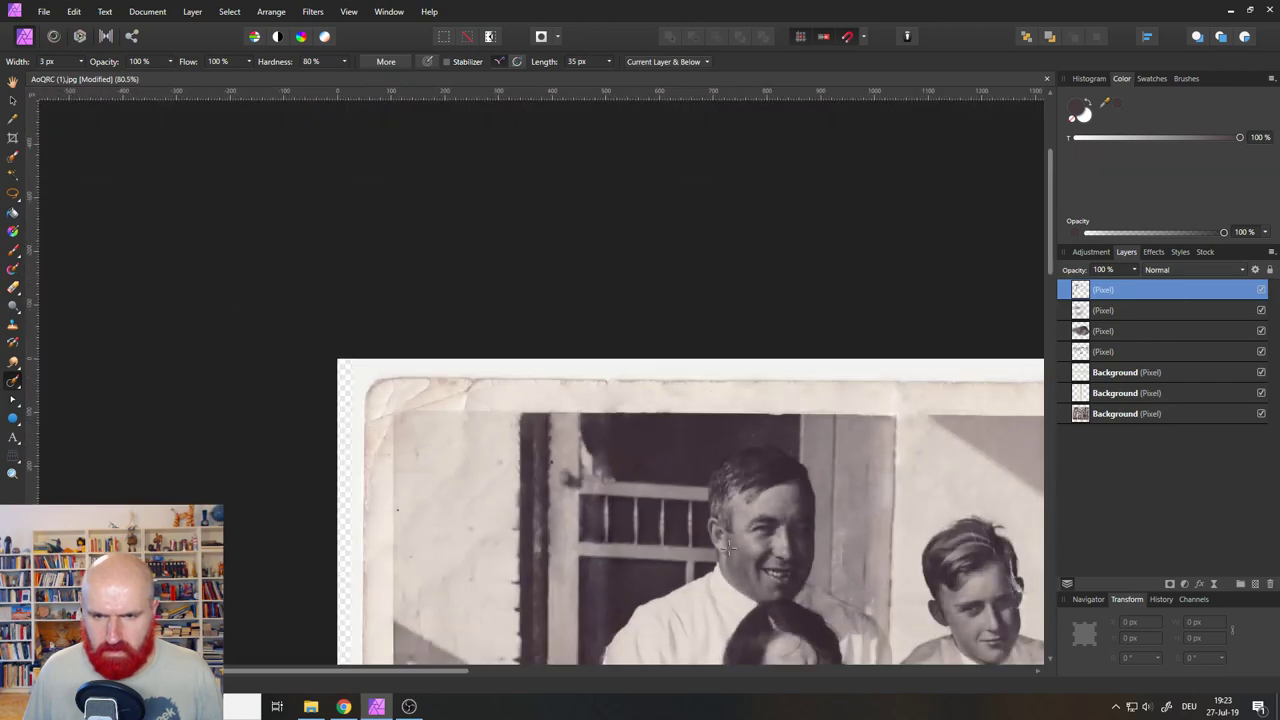
Set the inpainting brush width to 20 px and inpaint the creases in the border below the photo's upper-left corner.
scroll(403, 447, up, 3)
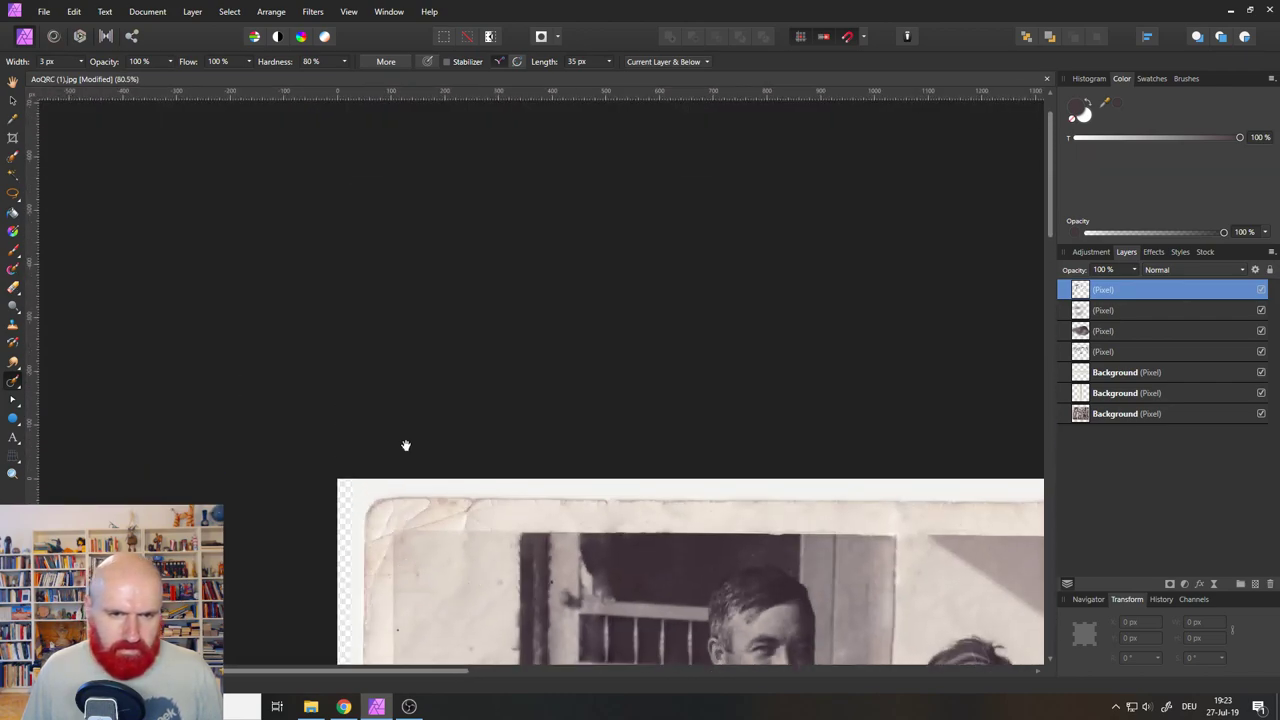
scroll(401, 458, down, 3)
scroll(382, 455, up, 6)
scroll(382, 455, down, 3)
scroll(393, 444, down, 2)
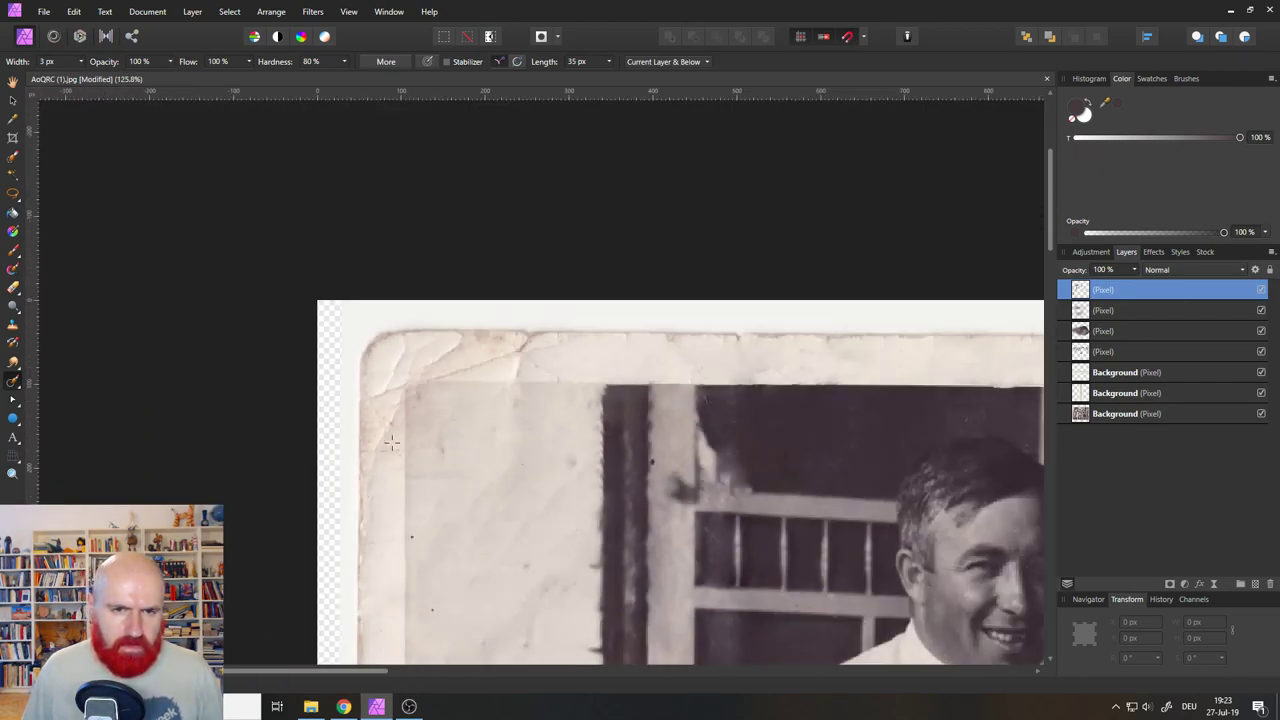
scroll(393, 444, up, 3)
click(78, 61)
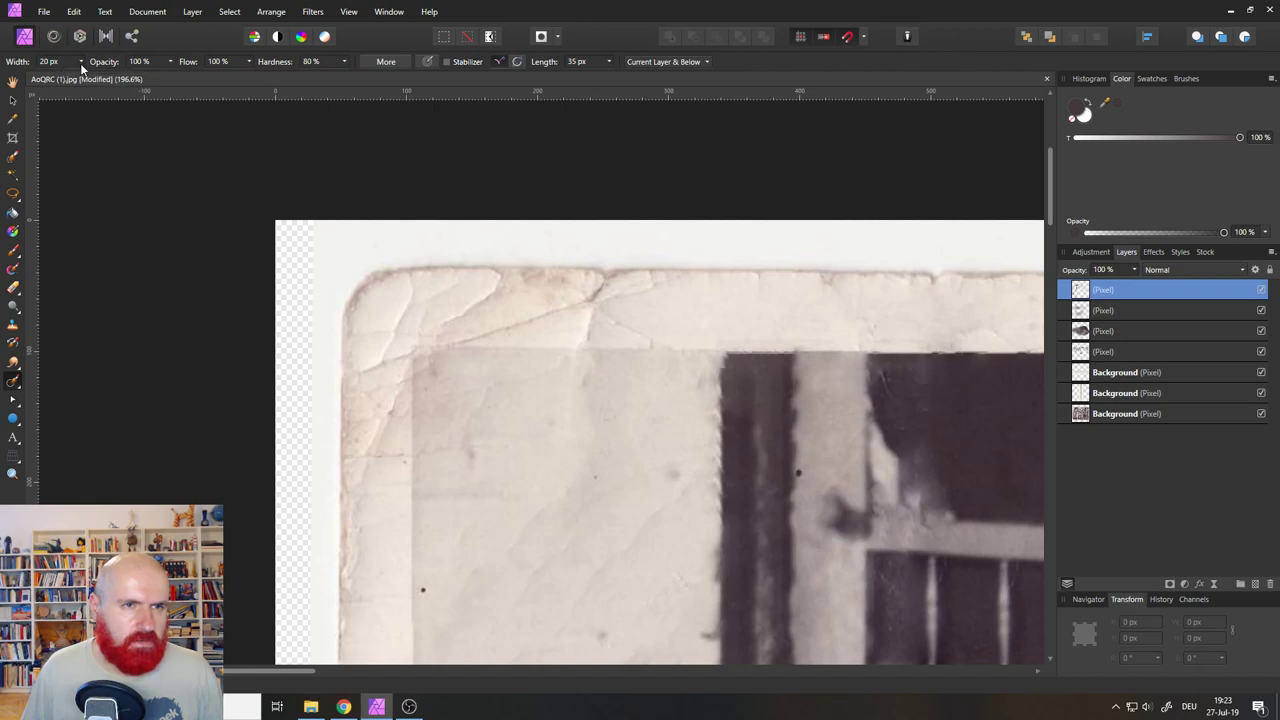
mouse_move(394, 378)
mouse_down()
mouse_move(368, 444)
mouse_move(383, 451)
mouse_move(378, 322)
mouse_move(391, 311)
mouse_move(394, 383)
mouse_move(399, 320)
mouse_move(451, 289)
mouse_move(459, 308)
mouse_move(418, 322)
mouse_move(542, 320)
mouse_up()
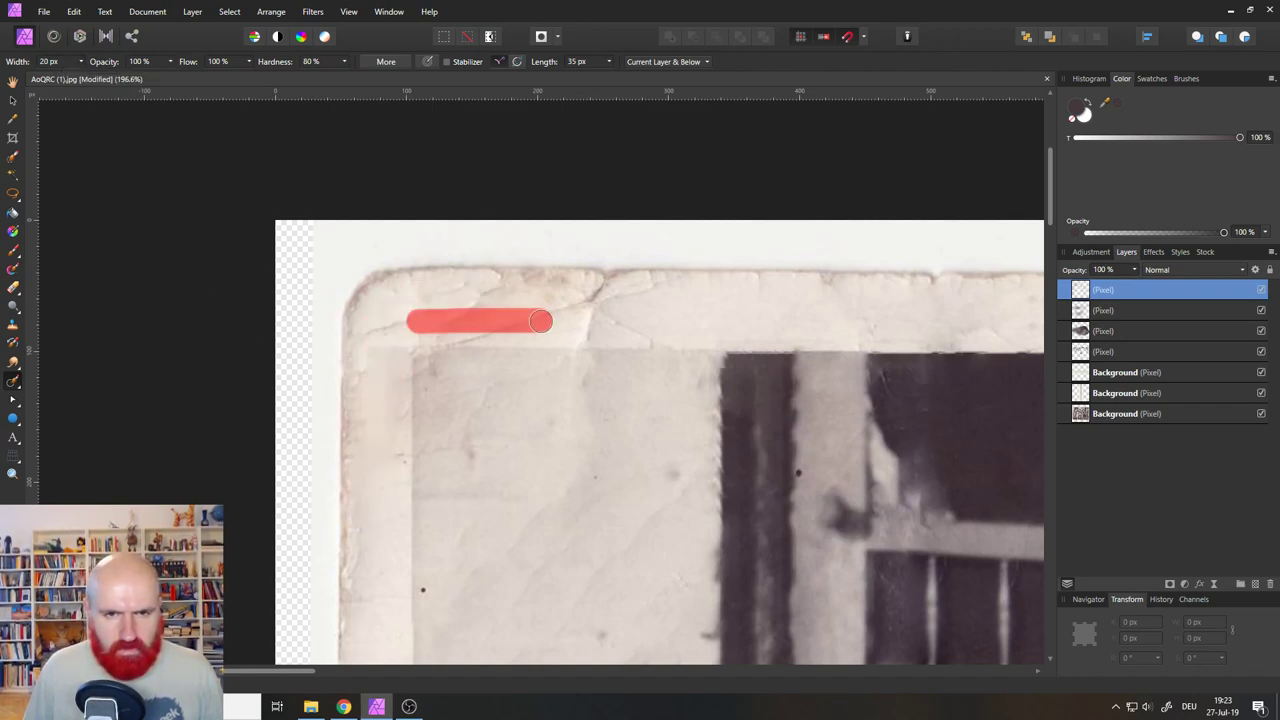
Inpaint the creases and folds along the top border above the pale wall, near the photo's upper-left corner.
drag(434, 338, 584, 323)
drag(440, 303, 608, 299)
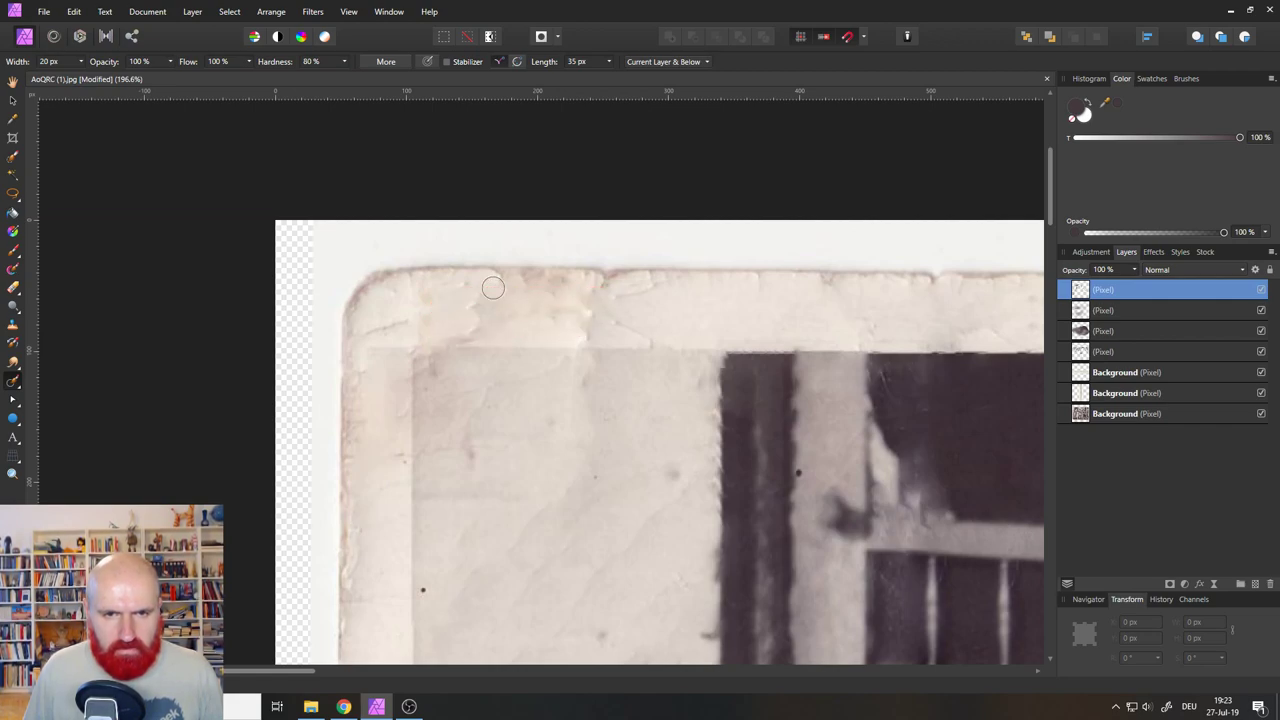
mouse_move(483, 319)
mouse_down()
mouse_move(482, 290)
mouse_move(470, 289)
mouse_move(700, 290)
mouse_move(543, 310)
mouse_up()
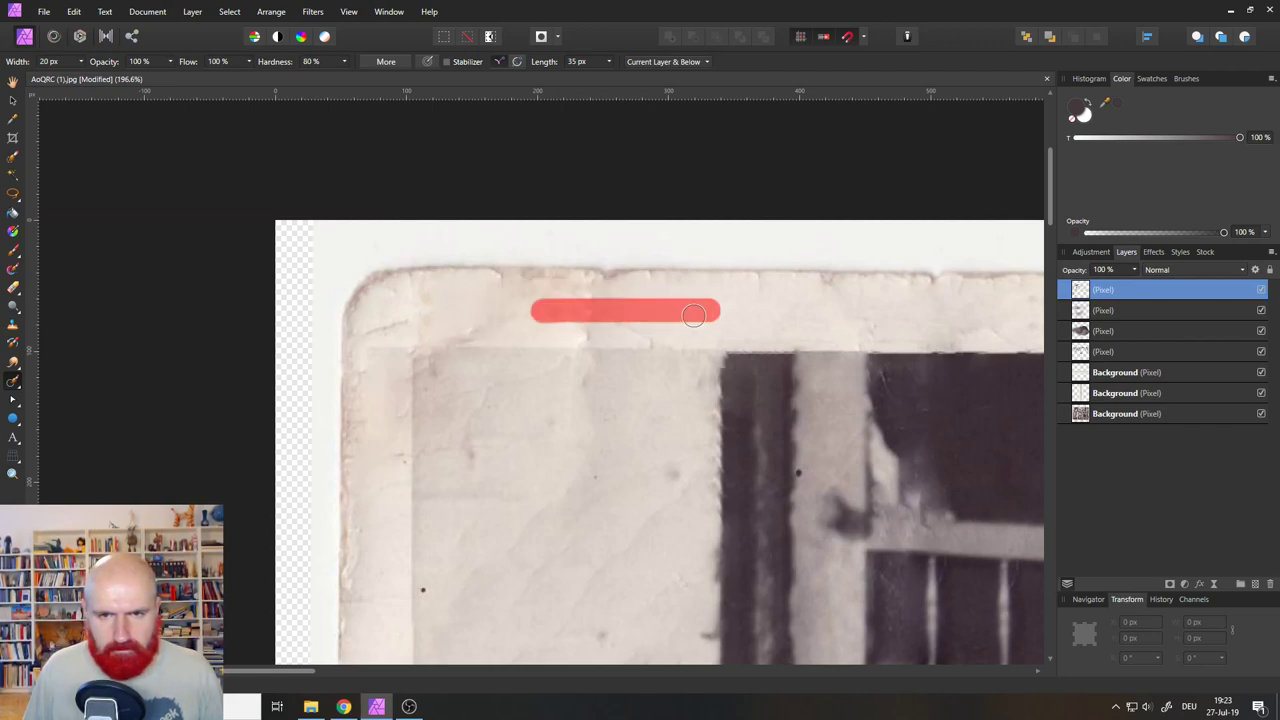
drag(652, 334, 582, 286)
mouse_move(486, 331)
mouse_down()
mouse_move(400, 331)
mouse_move(366, 354)
mouse_up()
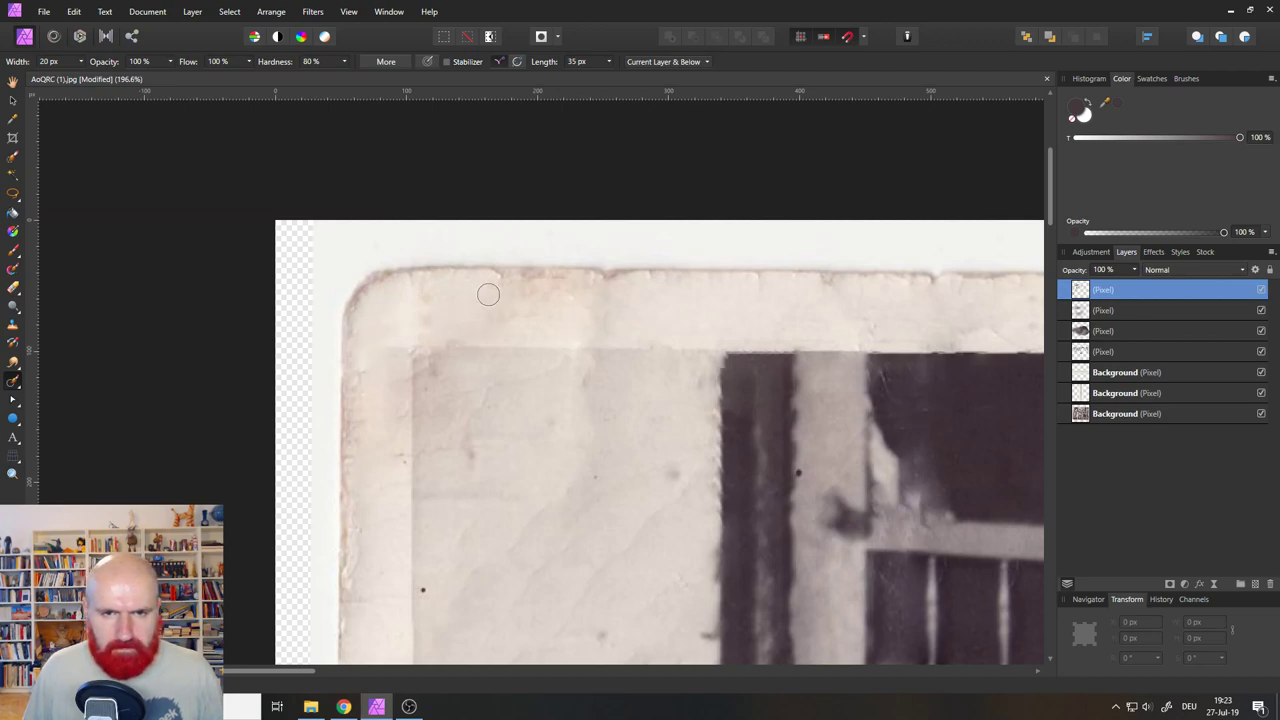
drag(670, 328, 565, 322)
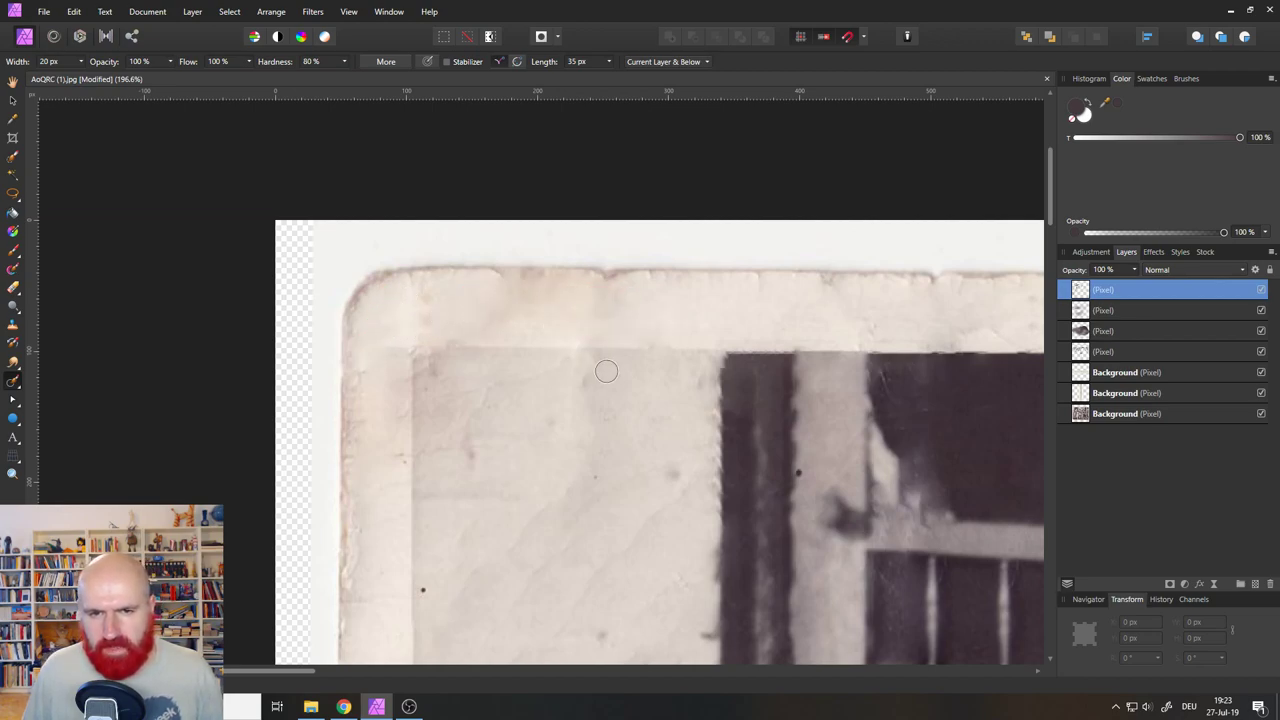
Inpaint the wrinkles and stains across the pale wall beside the door and down the adjoining left border.
mouse_move(606, 371)
mouse_down()
mouse_move(501, 370)
mouse_move(460, 400)
mouse_move(466, 482)
mouse_up()
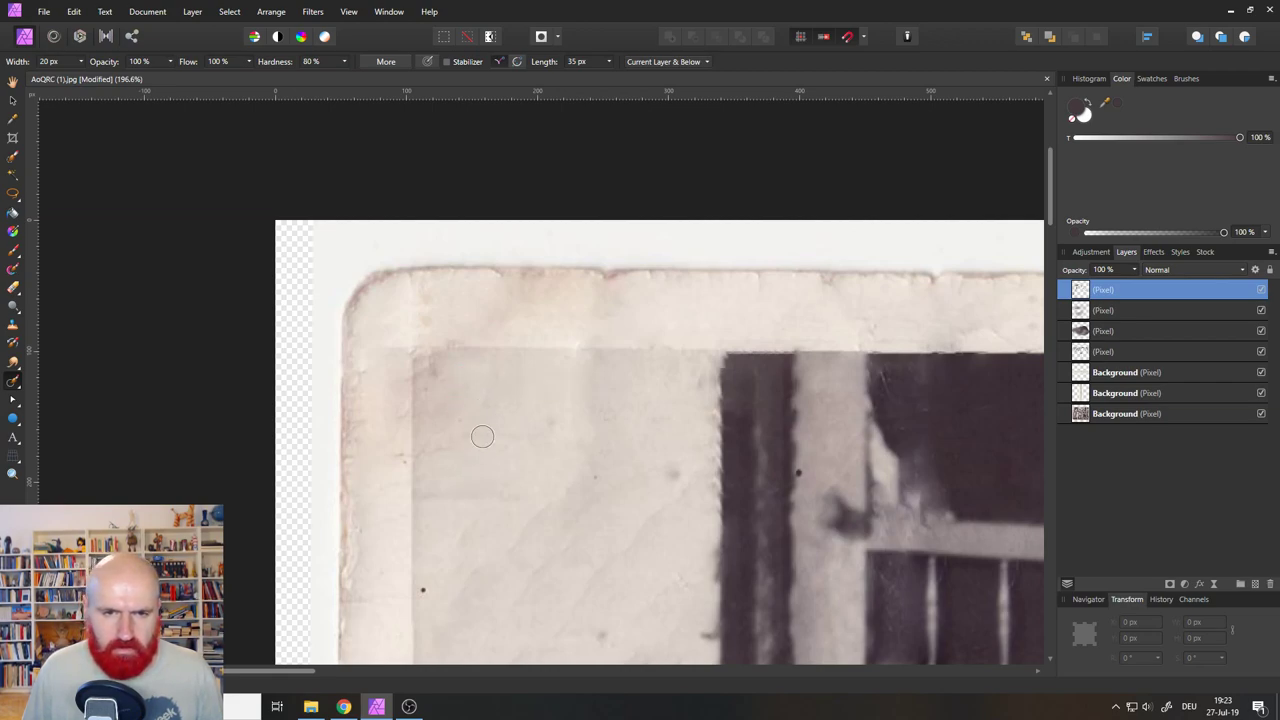
drag(561, 416, 563, 455)
drag(685, 468, 551, 608)
drag(554, 532, 509, 603)
drag(551, 503, 478, 576)
mouse_move(482, 558)
mouse_down()
mouse_move(458, 600)
mouse_move(610, 498)
mouse_up()
drag(594, 600, 682, 494)
drag(526, 583, 520, 555)
mouse_move(365, 572)
mouse_down()
mouse_move(359, 492)
mouse_move(439, 404)
mouse_move(430, 350)
mouse_up()
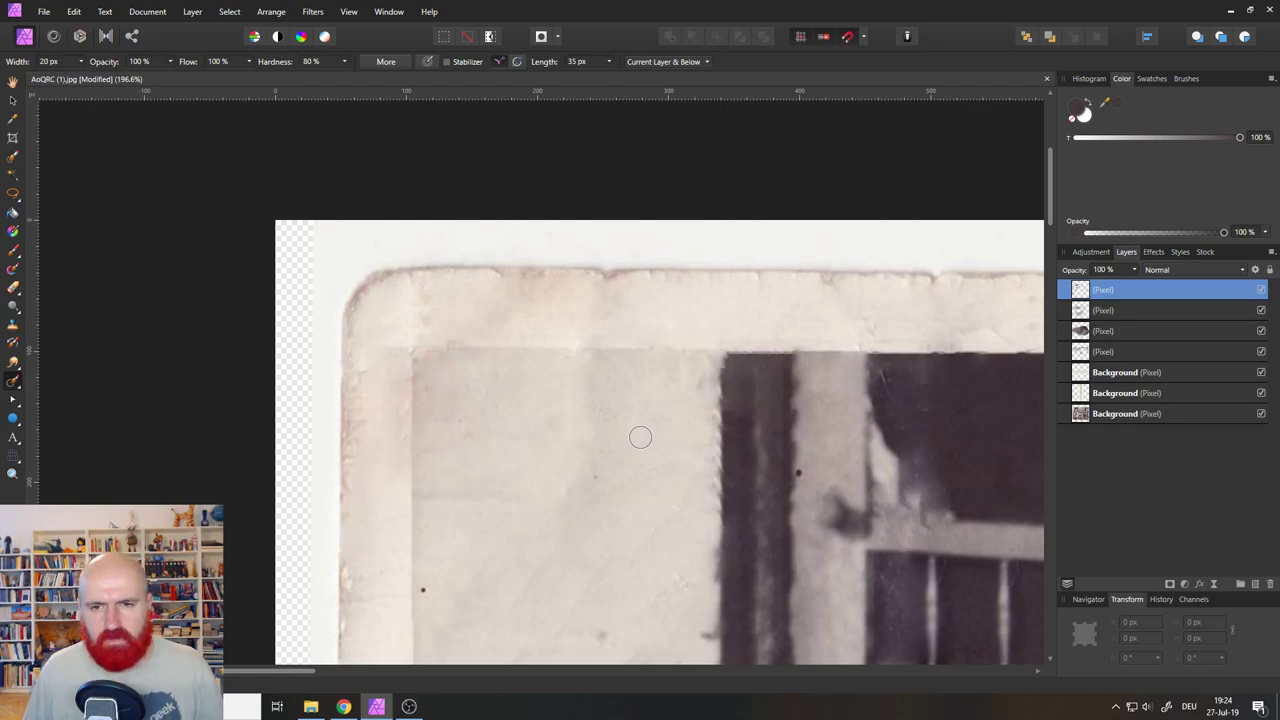
Group all retouching layers above the original Background layer and toggle the group's visibility to compare before and after.
scroll(640, 437, down, 9)
drag(678, 443, 117, 194)
scroll(350, 326, up, 4)
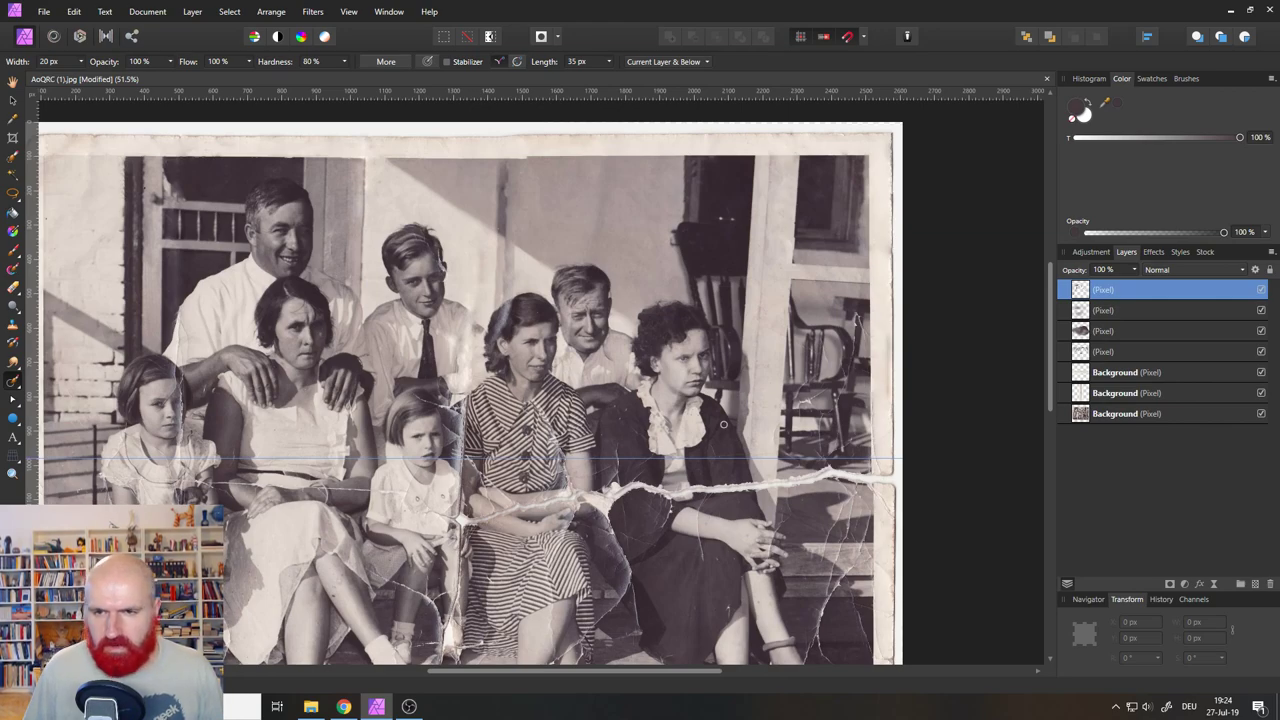
shift+click(1142, 392)
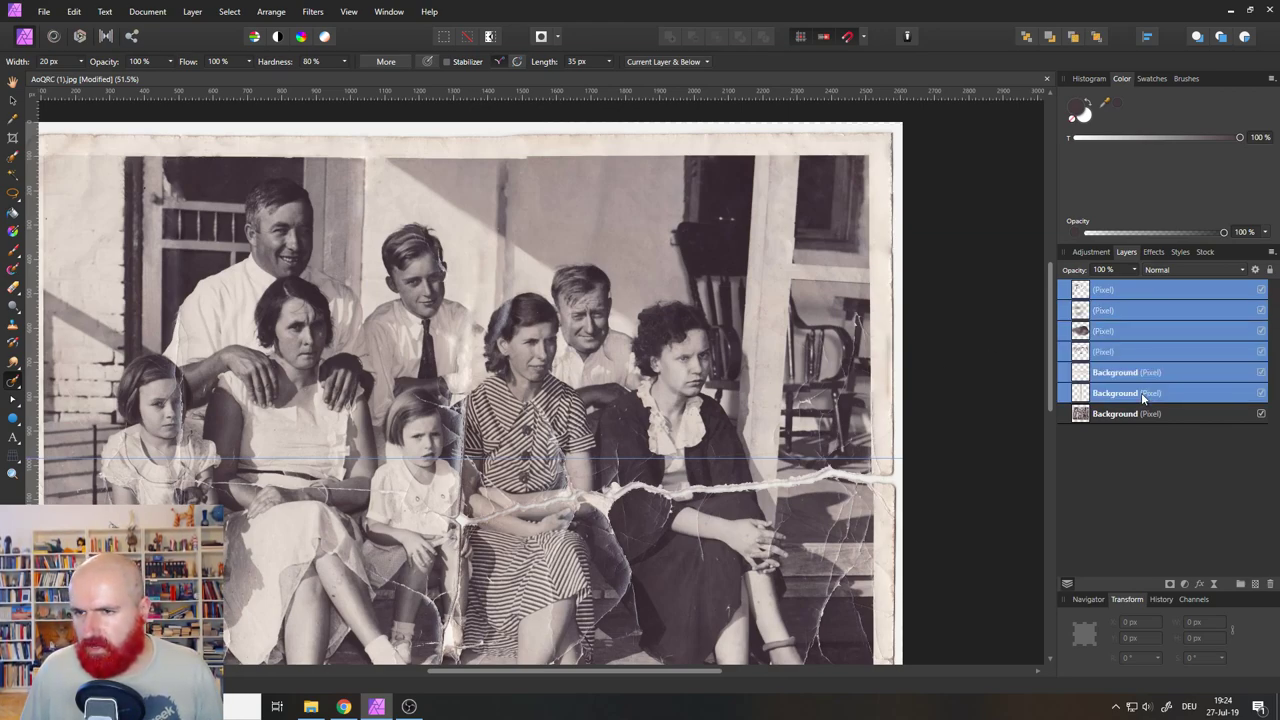
key(ctrl+g)
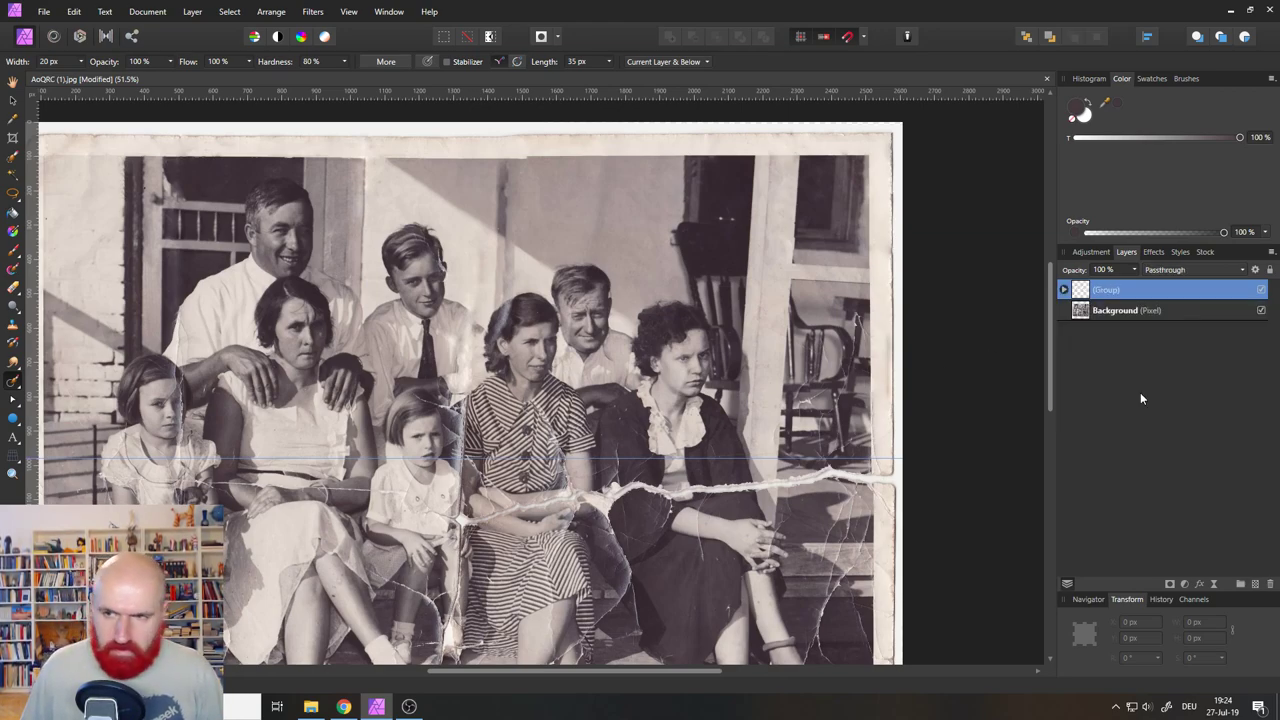
click(1261, 290)
click(1261, 290)
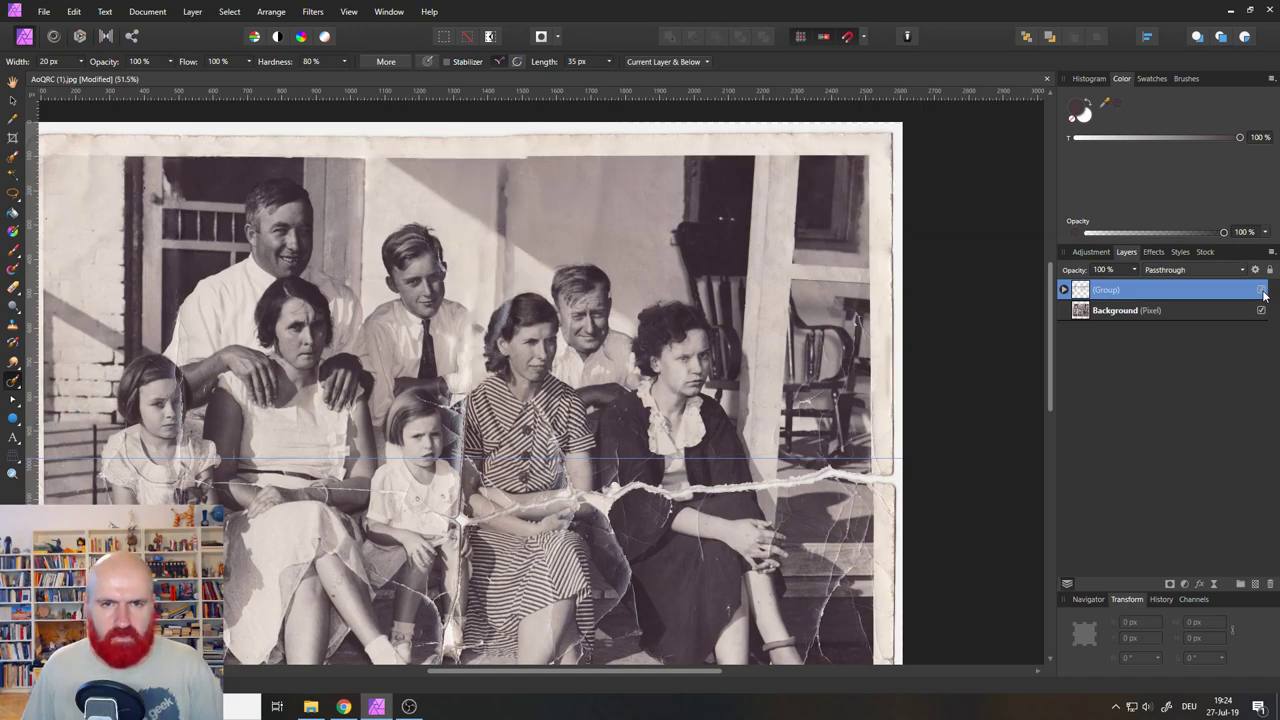
Toggle the group's visibility to compare before and after, ungroup the retouching layers and select the topmost pixel layer.
click(1261, 290)
click(1261, 290)
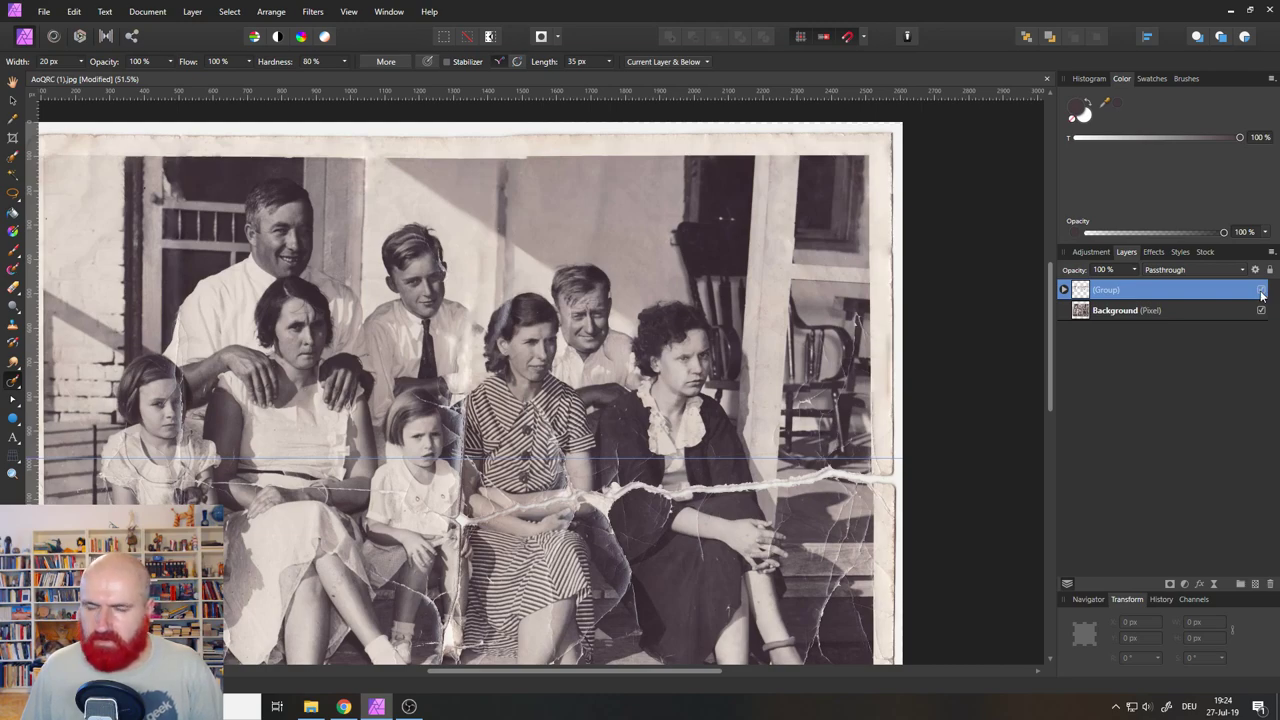
key(ctrl+shift+g)
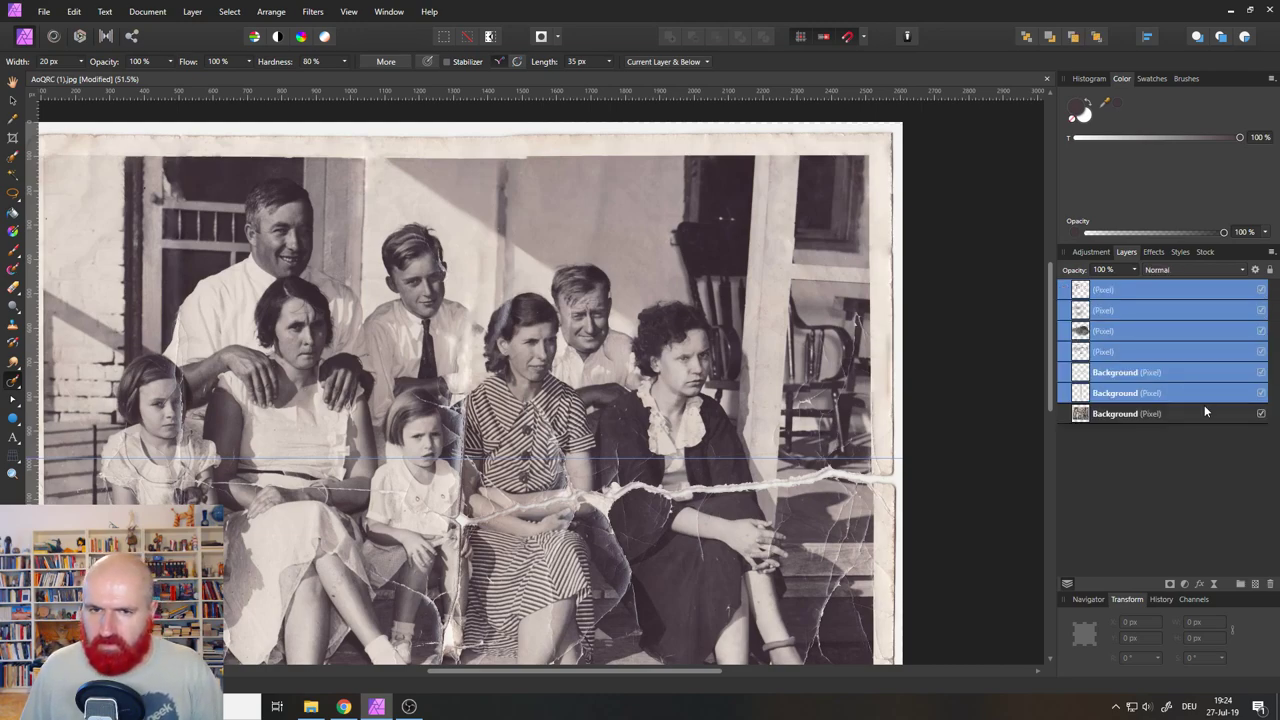
click(1081, 297)
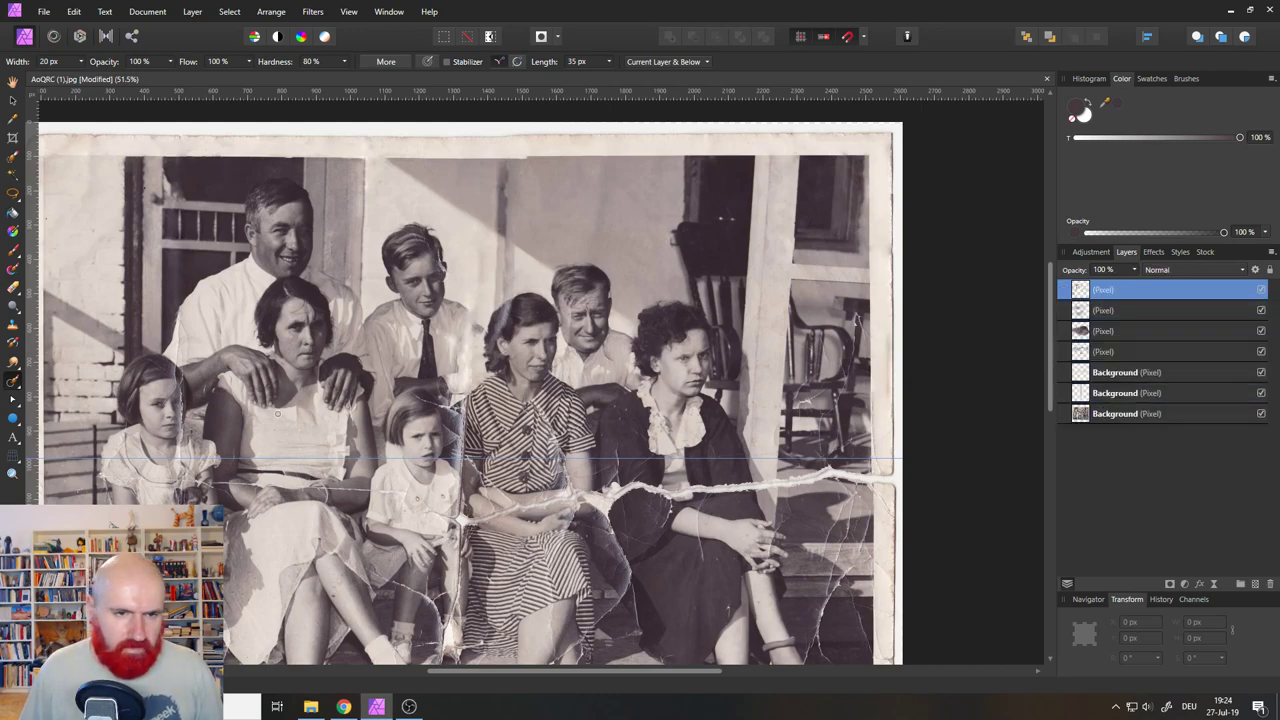
Set the inpainting brush width to 6 px and inpaint the marks on the leftmost girl's shoulder and the crack across her neck.
drag(172, 410, 446, 432)
scroll(445, 437, up, 6)
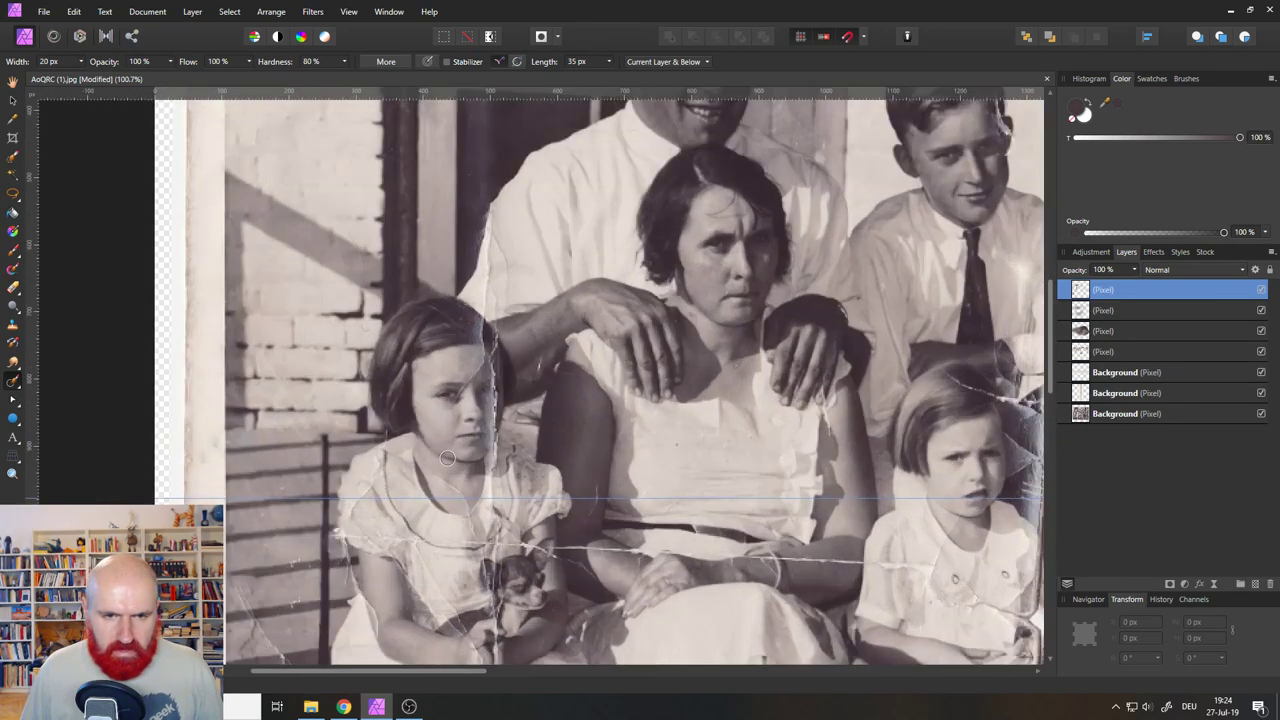
scroll(447, 457, up, 2)
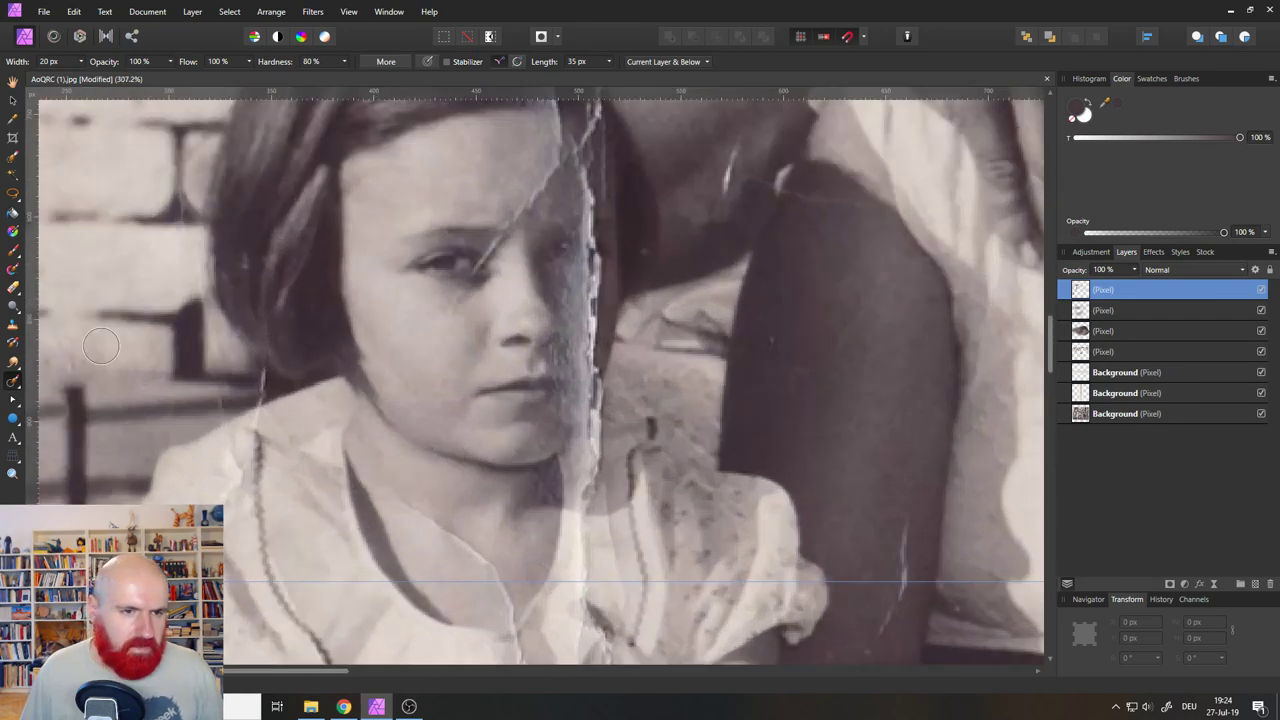
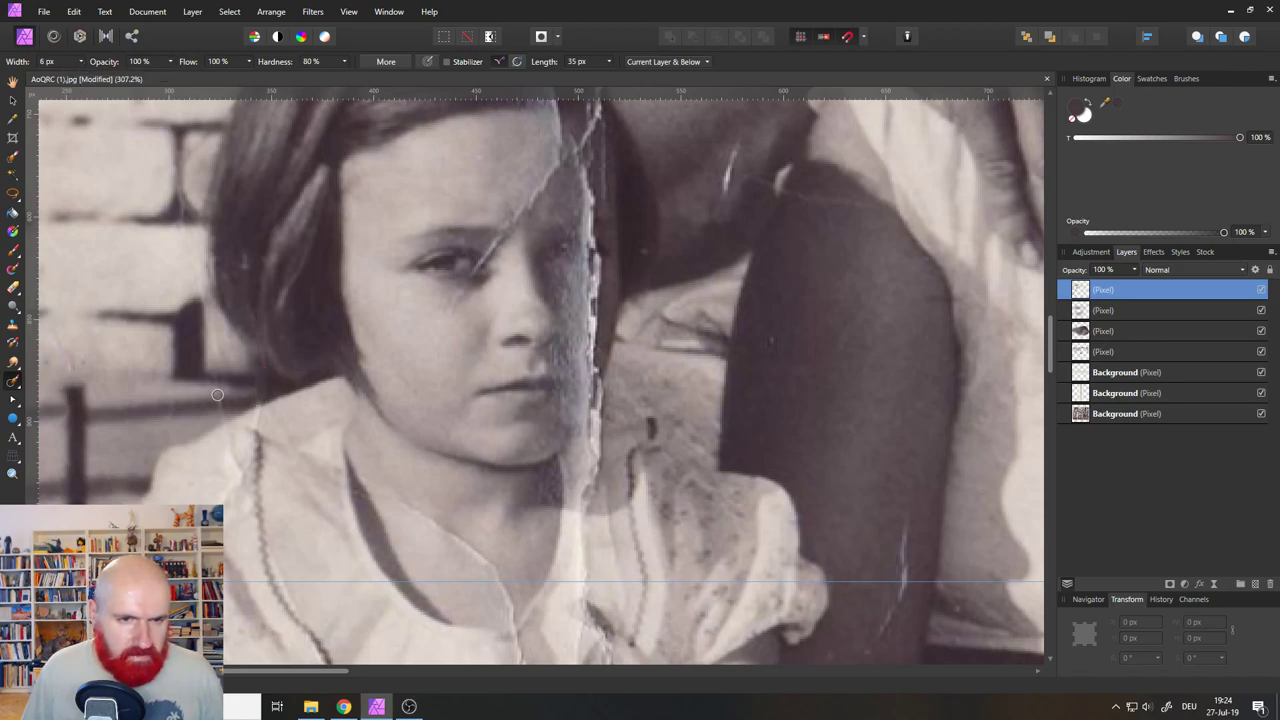
drag(236, 483, 236, 443)
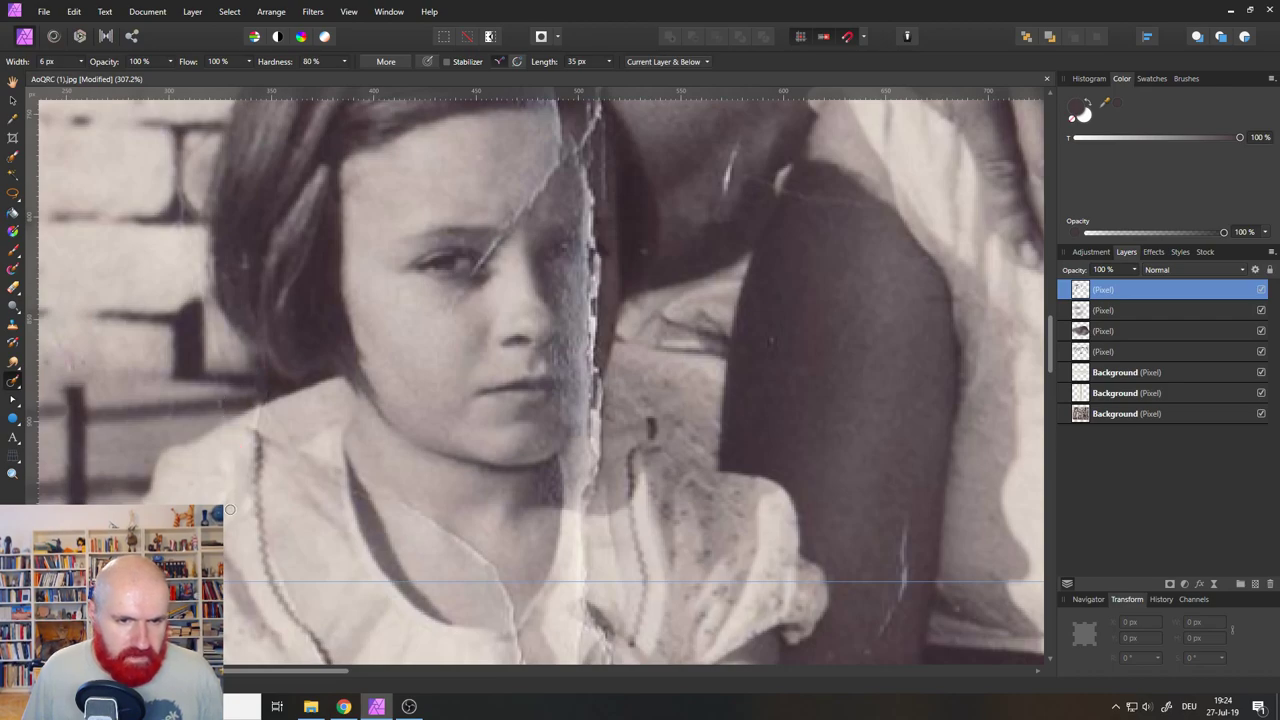
drag(230, 506, 225, 548)
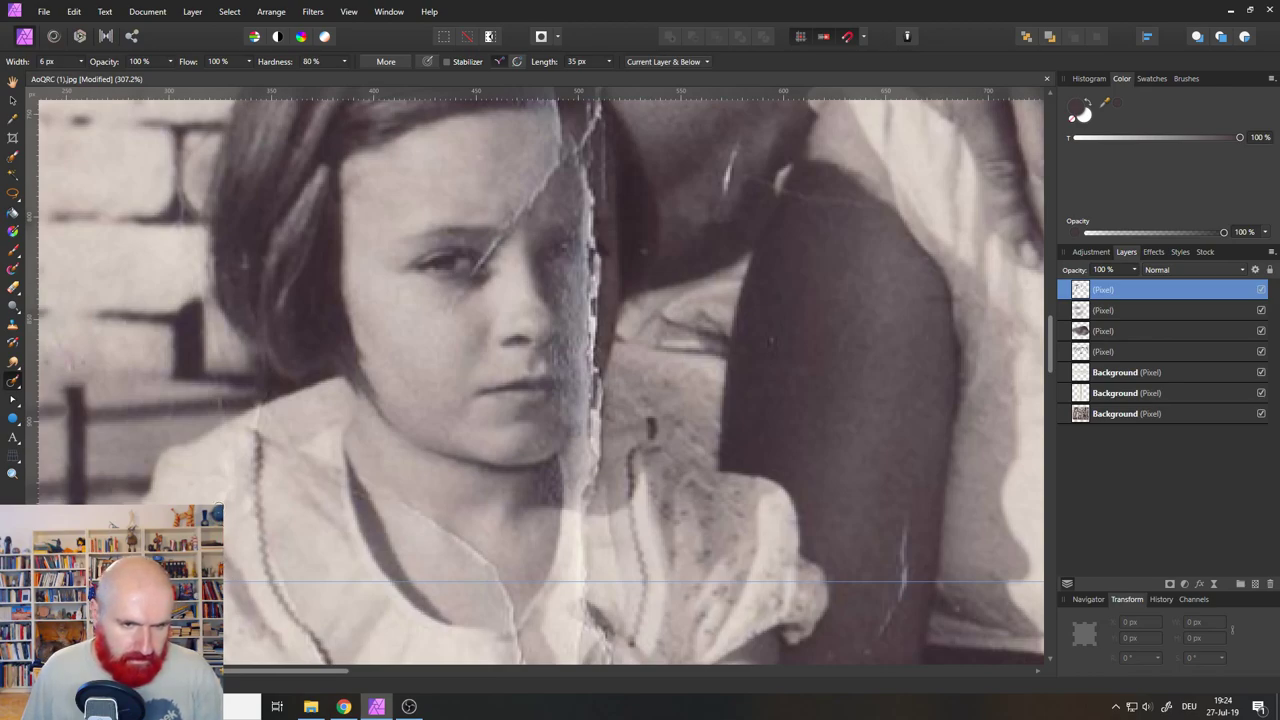
mouse_move(510, 598)
mouse_down()
mouse_move(486, 558)
mouse_move(430, 515)
mouse_move(369, 493)
mouse_up()
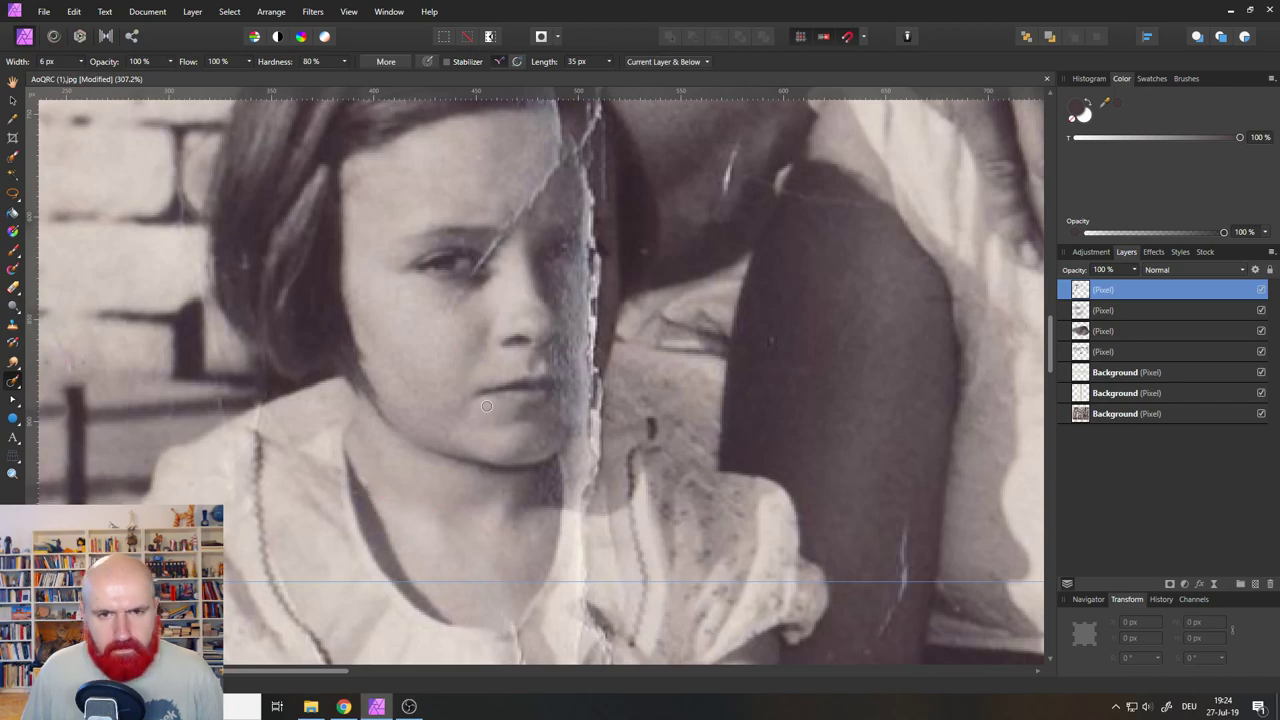
Set the inpainting brush width to 3 px and inpaint the crack through the inner corner of the girl's eye and the marks below it.
drag(463, 350, 458, 548)
scroll(485, 461, up, 6)
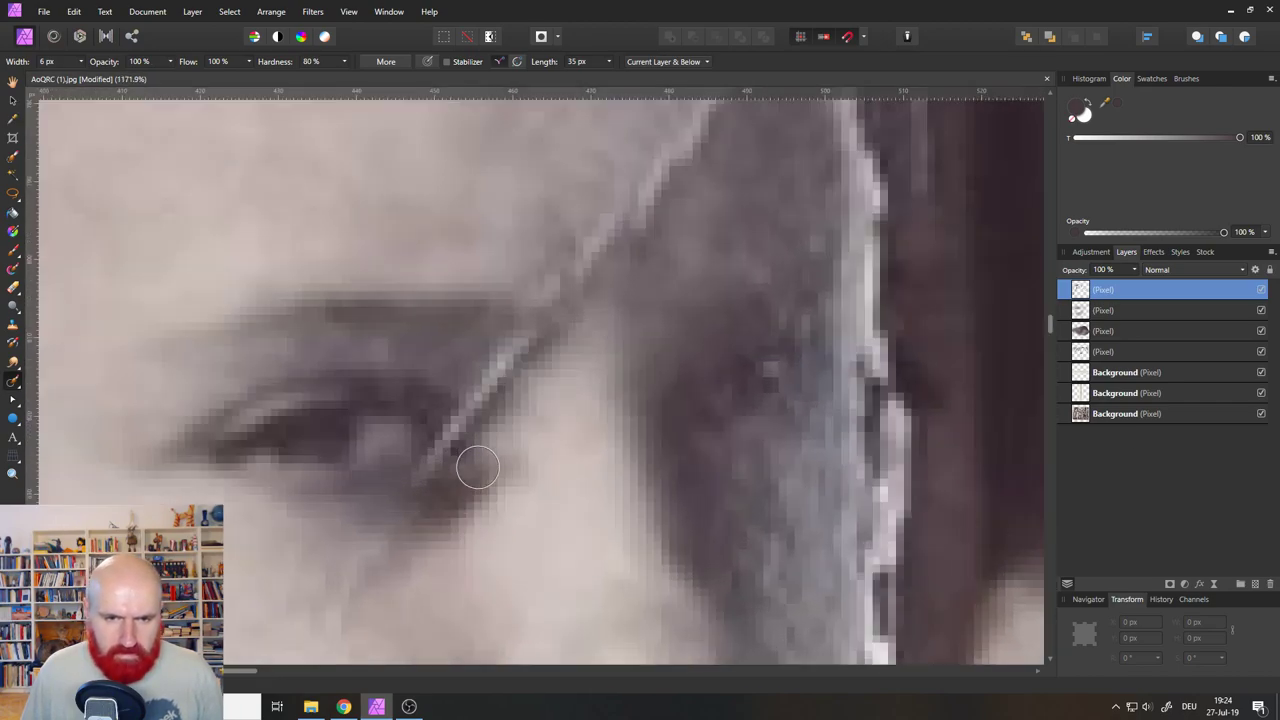
mouse_move(340, 625)
mouse_down()
mouse_move(452, 411)
mouse_move(532, 313)
mouse_up()
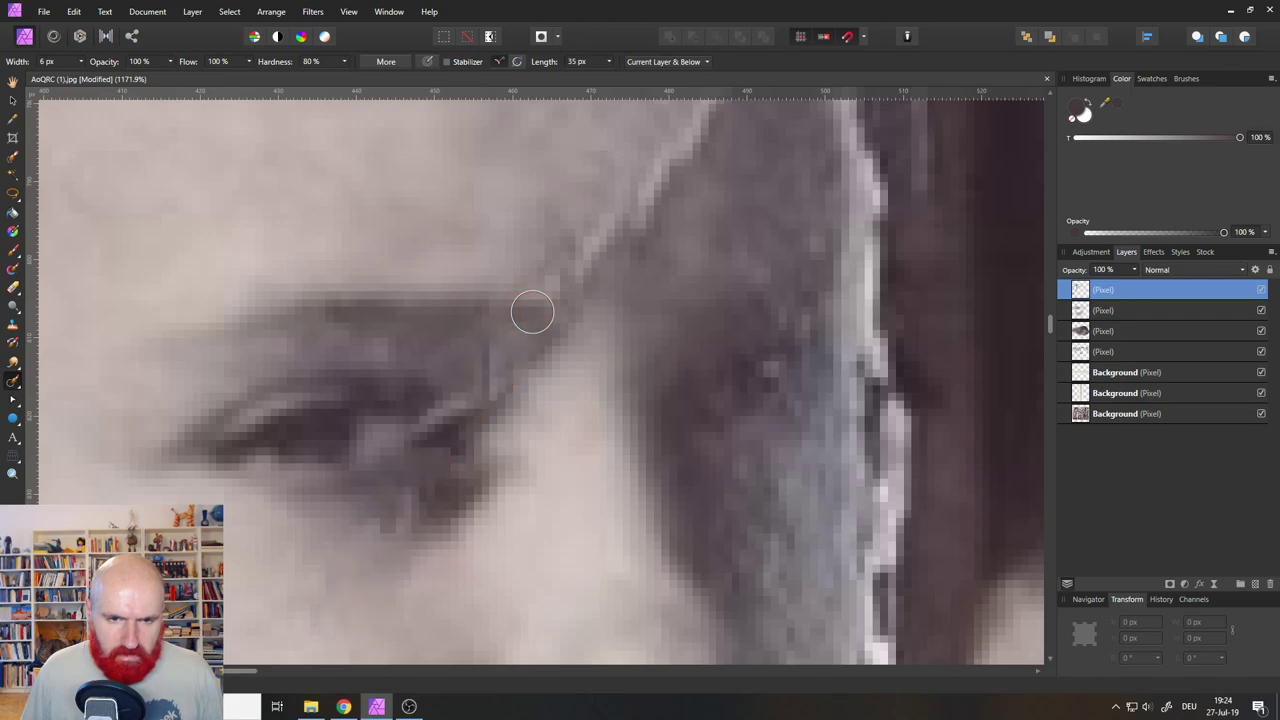
key(ctrl+z)
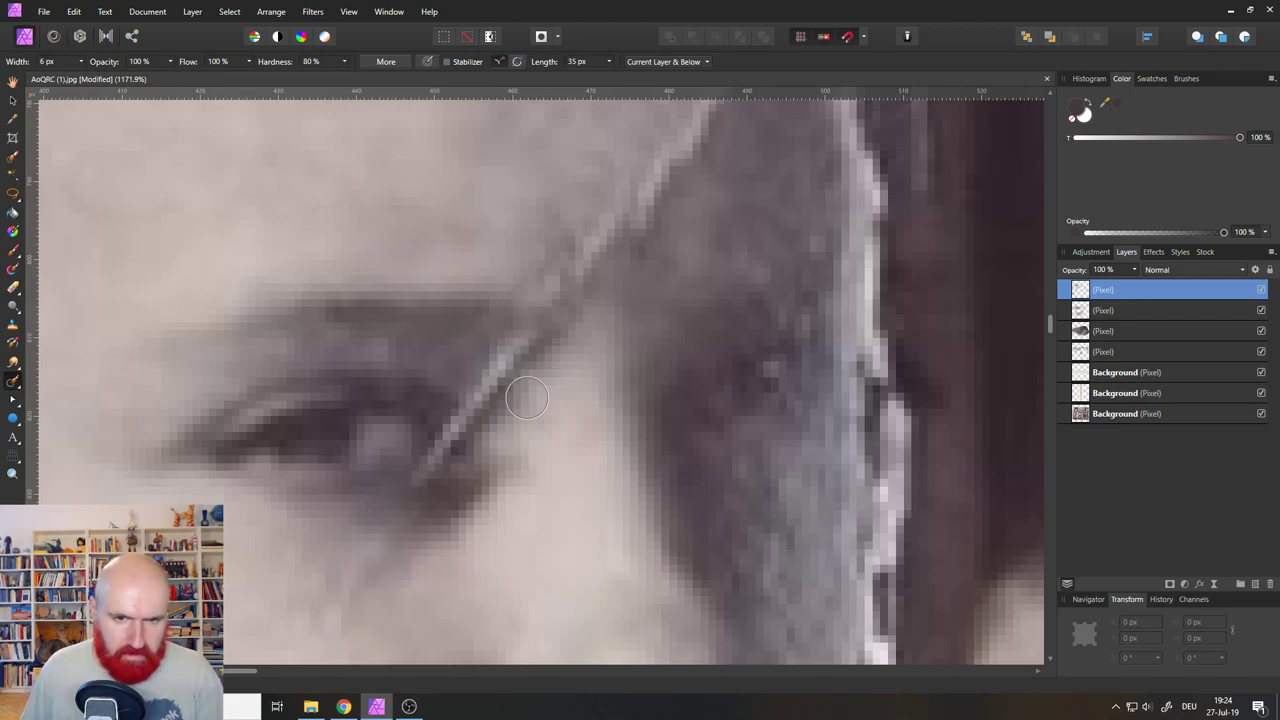
click(82, 62)
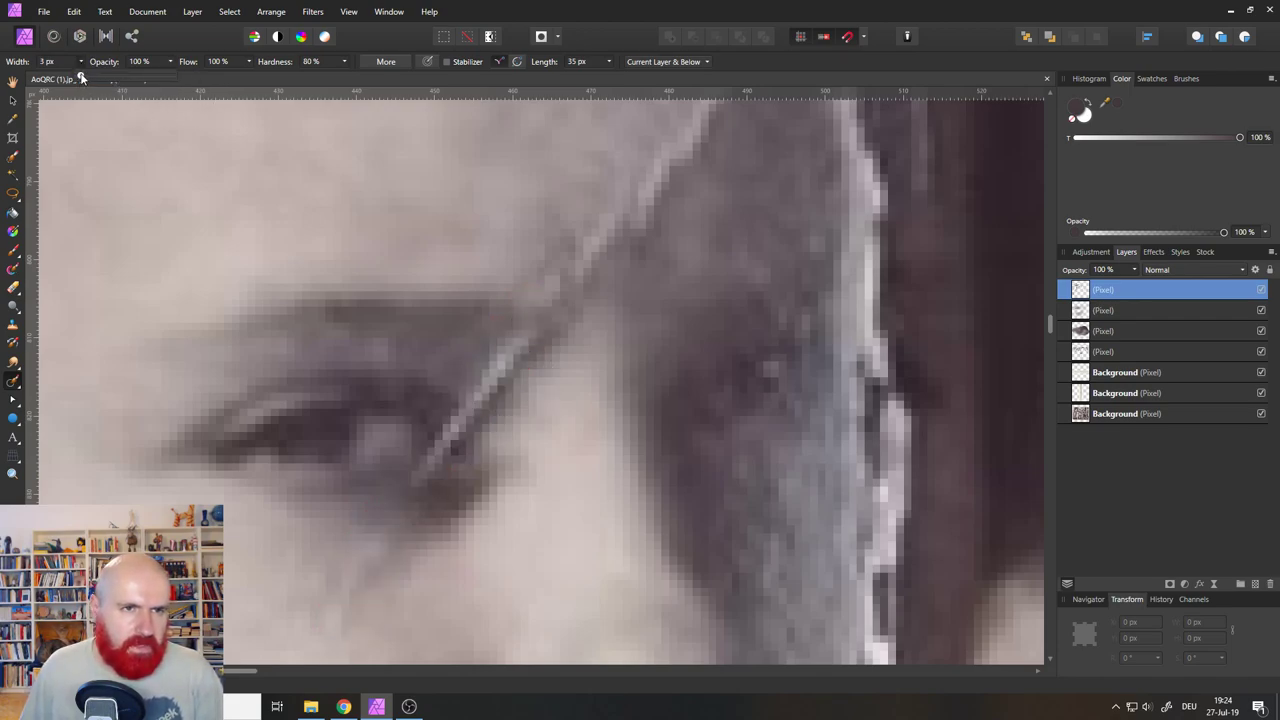
drag(423, 482, 517, 337)
drag(460, 448, 505, 392)
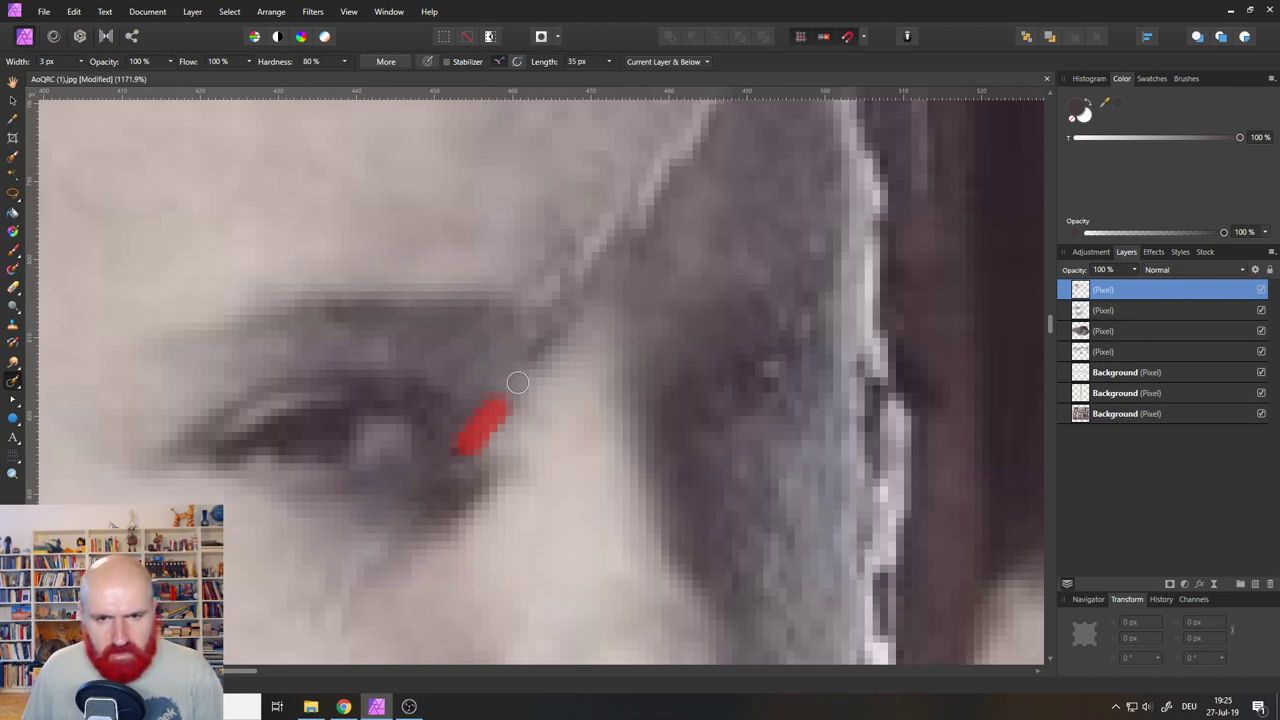
mouse_move(347, 595)
mouse_down()
mouse_move(400, 537)
mouse_move(400, 550)
mouse_up()
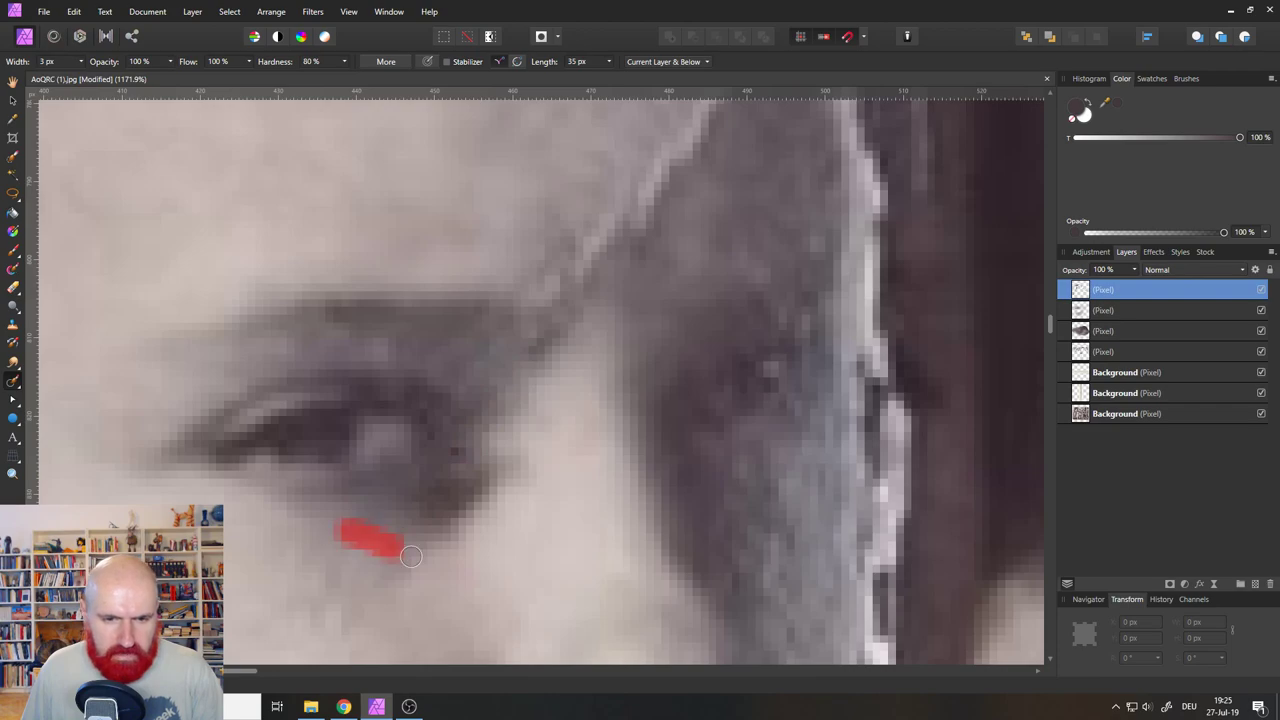
drag(328, 603, 340, 626)
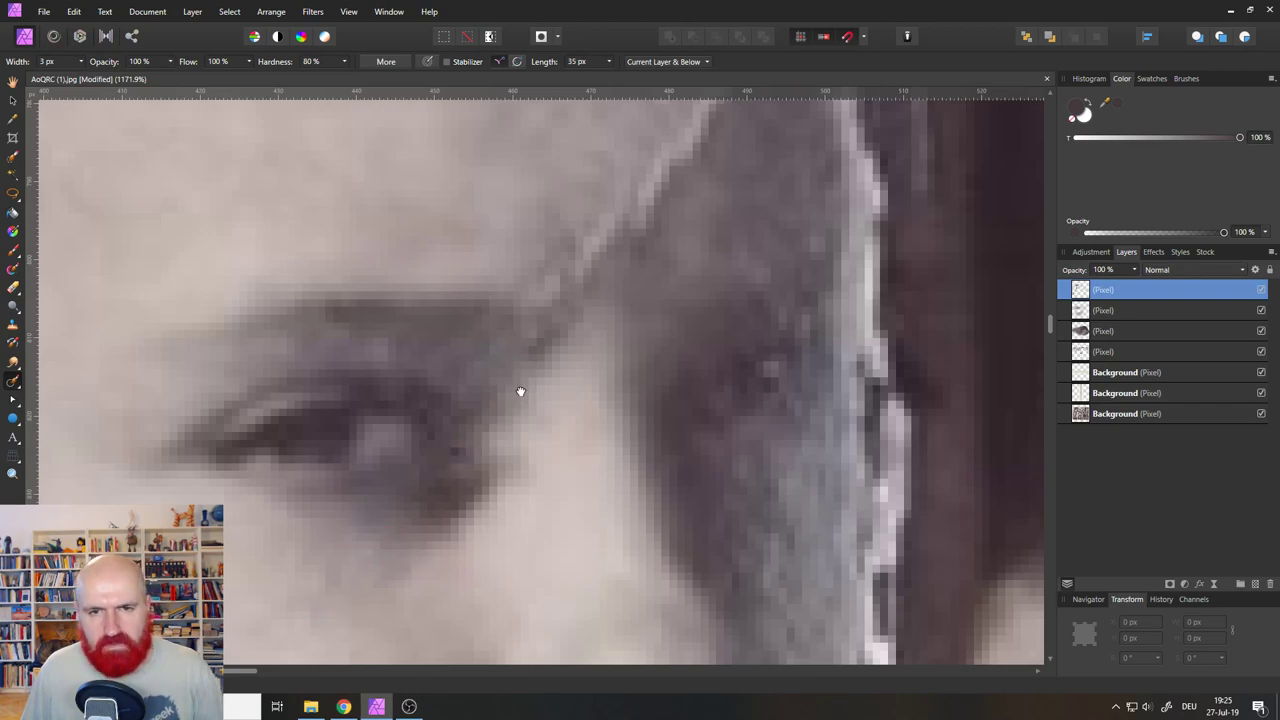
Inpaint the remaining diagonal crack running from the girl's eyebrow up across her forehead.
mouse_move(520, 391)
mouse_down()
mouse_move(383, 497)
mouse_move(535, 319)
mouse_move(501, 405)
mouse_move(480, 394)
mouse_move(405, 445)
mouse_move(529, 320)
mouse_move(575, 251)
mouse_move(548, 318)
mouse_up()
drag(566, 246, 551, 273)
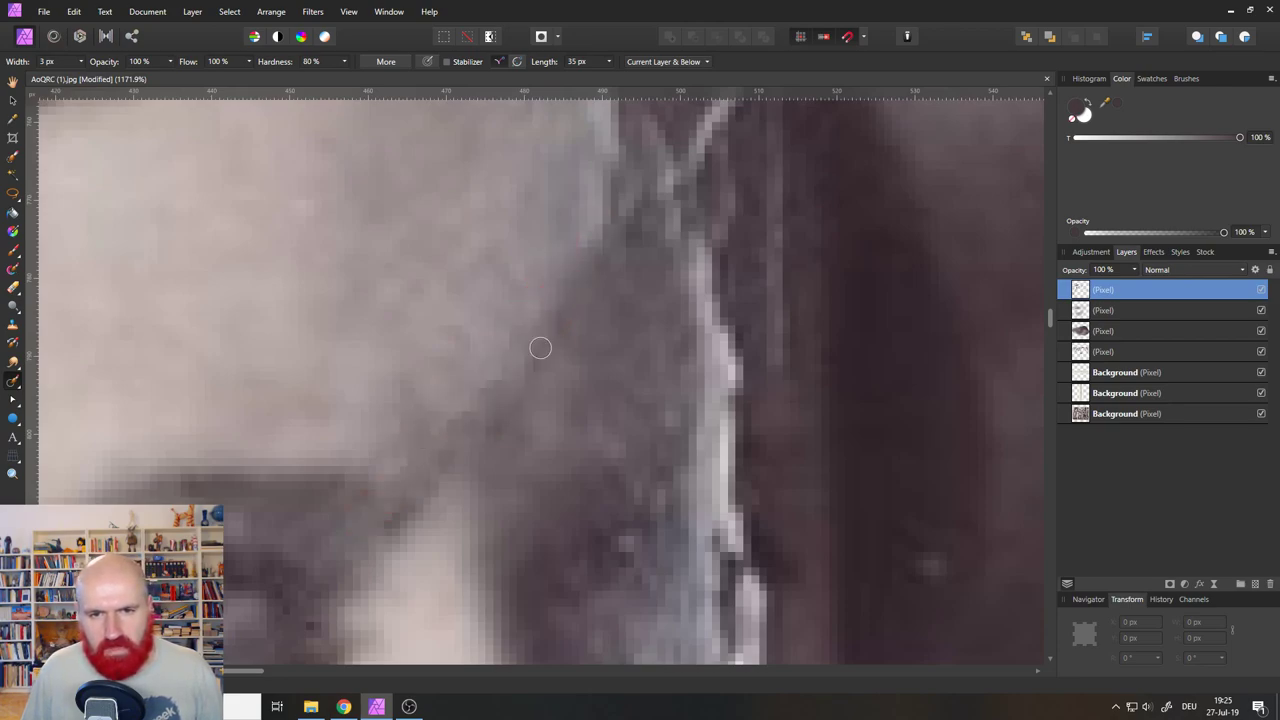
drag(617, 478, 366, 129)
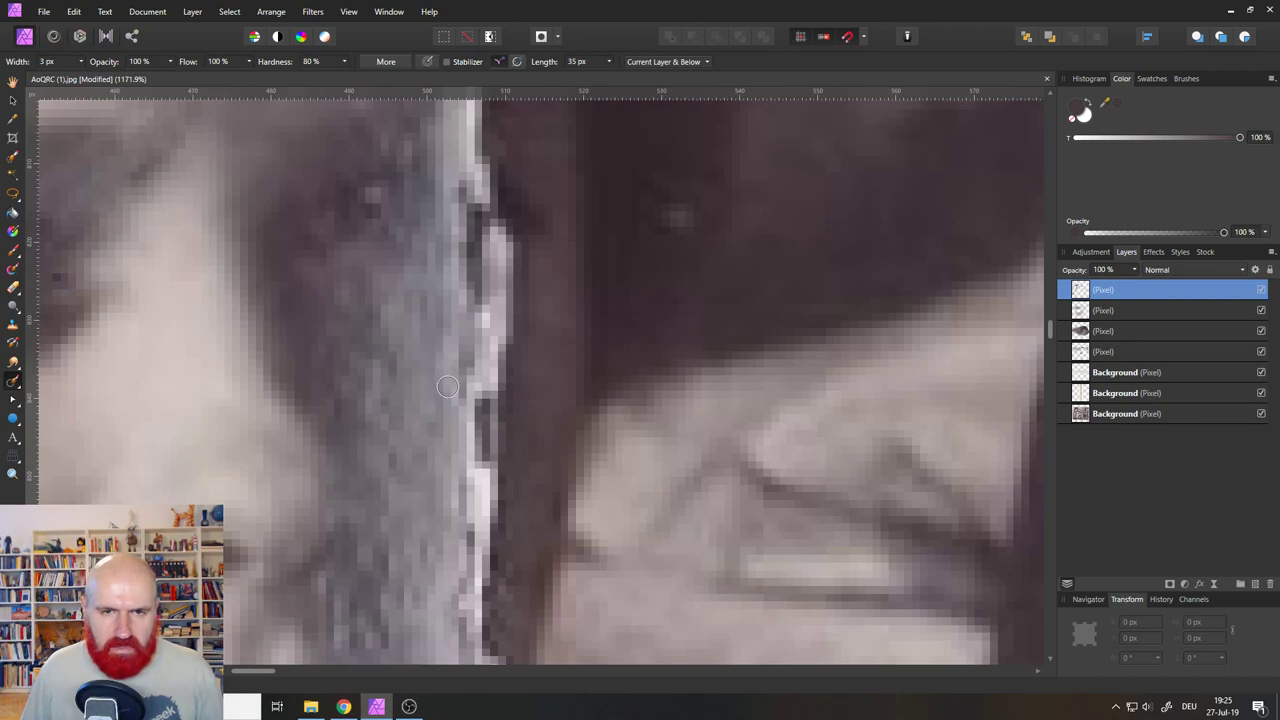
Inpaint the bluish crease damage and light scratches in the girl's hair, raising the brush width to 8 px for the last scratches.
scroll(447, 387, down, 4)
scroll(435, 533, up, 3)
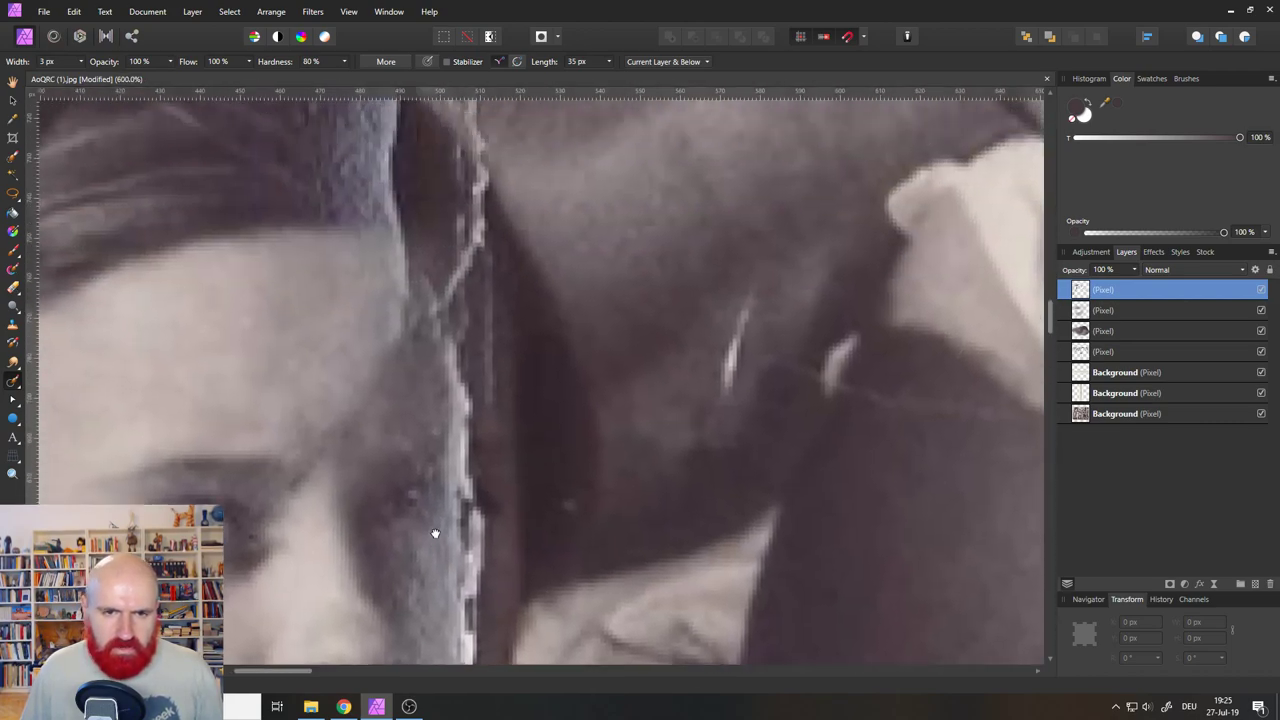
drag(435, 533, 439, 627)
drag(422, 383, 463, 595)
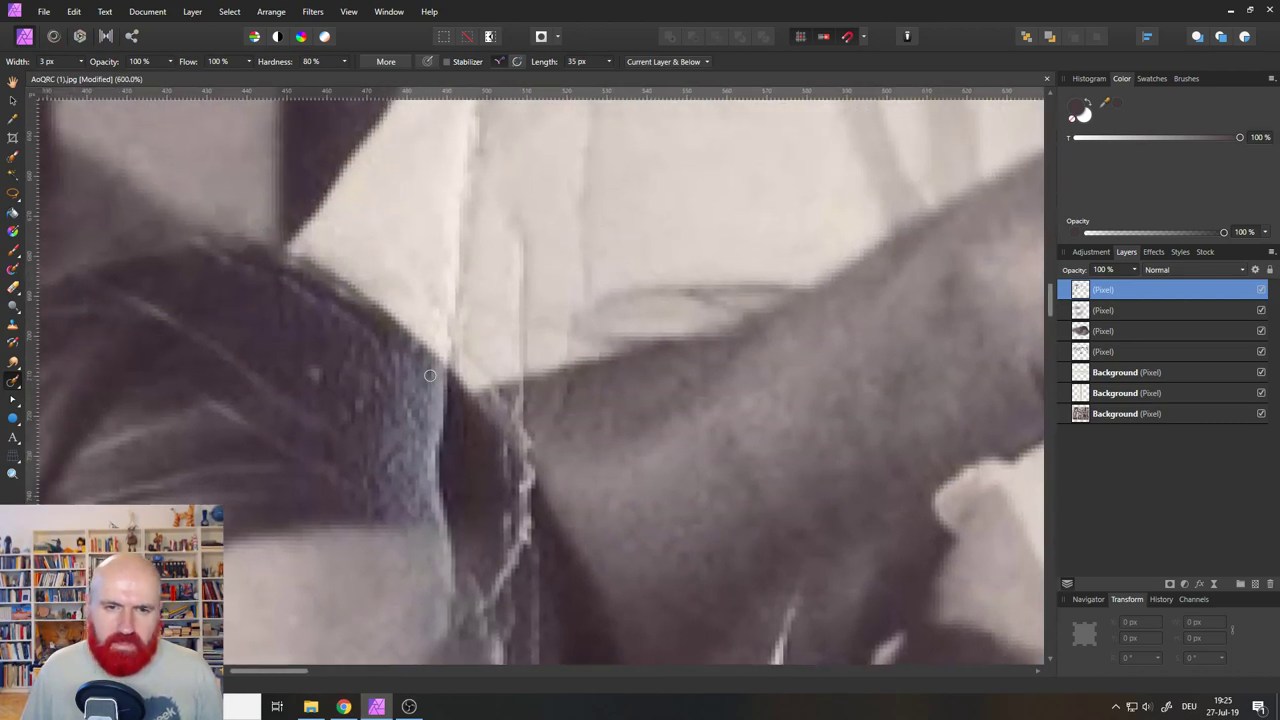
mouse_move(437, 374)
mouse_down()
mouse_move(442, 415)
mouse_move(398, 372)
mouse_move(430, 448)
mouse_move(400, 468)
mouse_move(449, 491)
mouse_move(412, 507)
mouse_move(450, 516)
mouse_move(442, 437)
mouse_move(409, 418)
mouse_move(425, 370)
mouse_move(203, 243)
mouse_up()
mouse_move(132, 301)
mouse_down()
mouse_move(214, 357)
mouse_move(322, 462)
mouse_up()
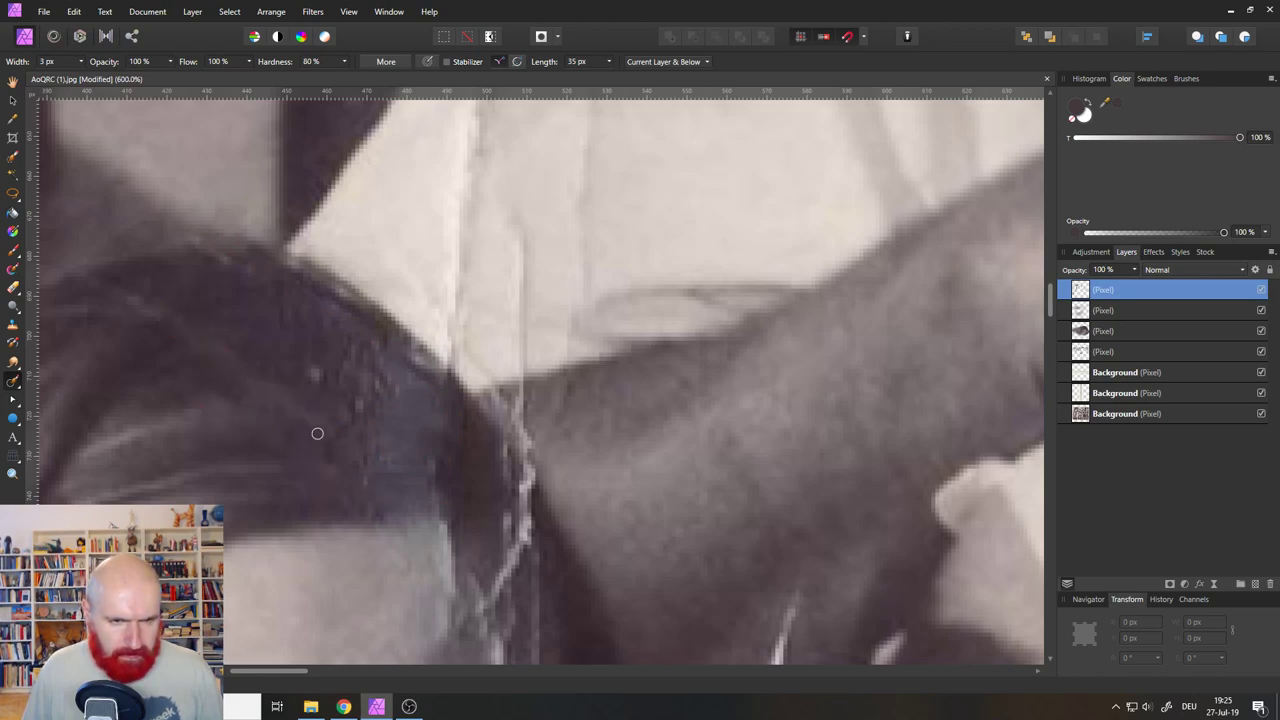
drag(327, 408, 308, 340)
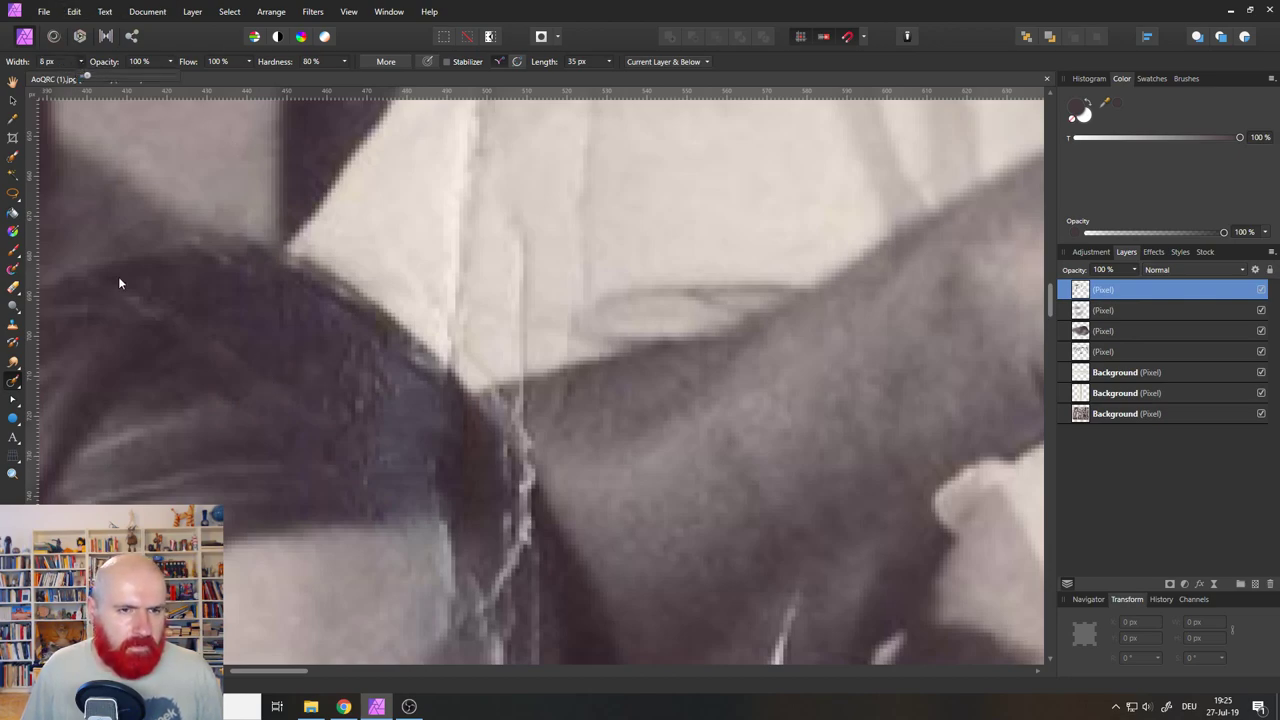
drag(124, 288, 274, 378)
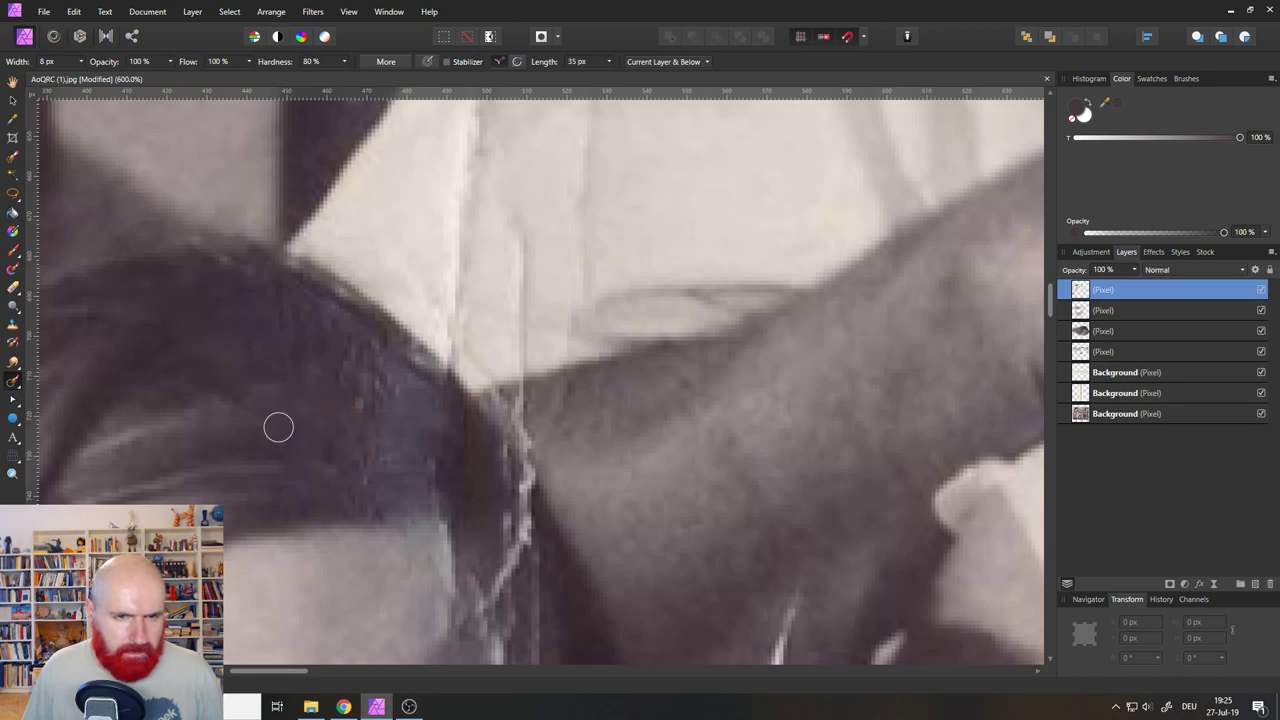
Inpaint the thin vertical creases in the man's white shirt sleeve above the girl's head.
drag(526, 395, 514, 208)
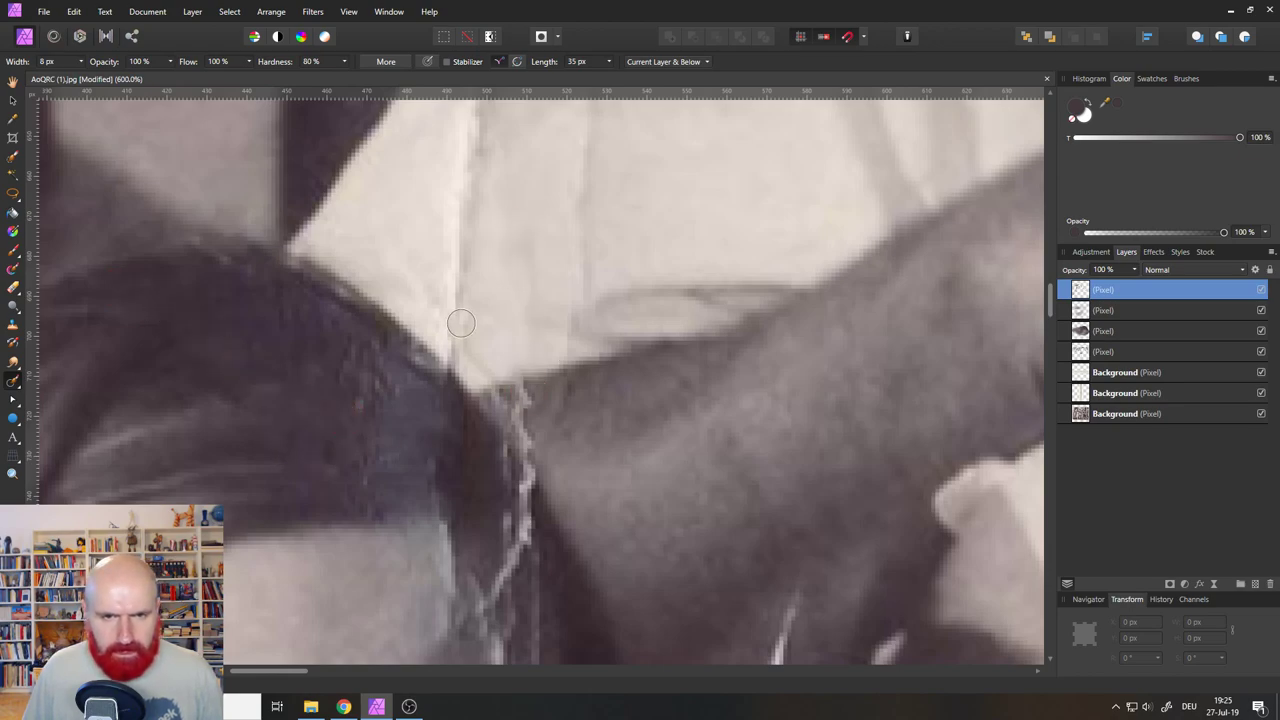
drag(461, 322, 454, 143)
scroll(454, 143, down, 3)
mouse_move(467, 212)
mouse_down()
mouse_move(467, 146)
mouse_move(516, 228)
mouse_up()
scroll(520, 330, up, 5)
mouse_move(484, 315)
mouse_down()
mouse_move(516, 425)
mouse_move(475, 344)
mouse_up()
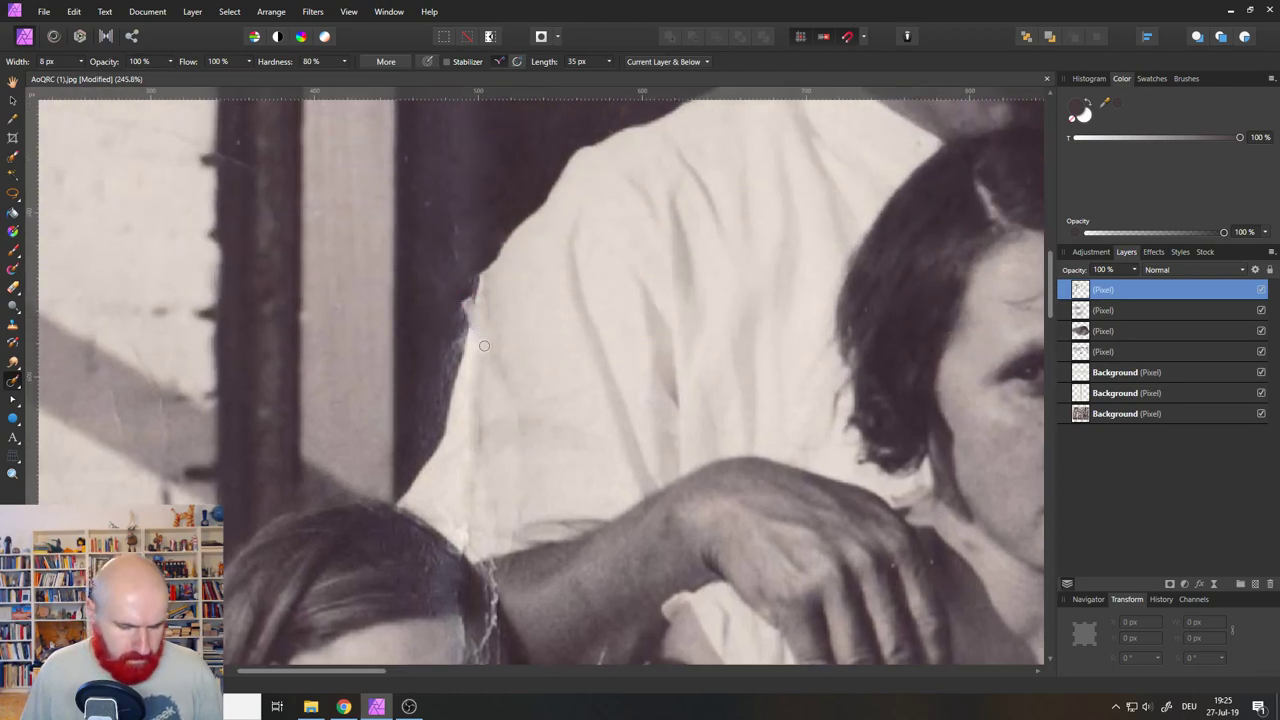
Set the inpainting brush width to 16 px and inpaint the vertical crease just inside the outer edge of the man's sleeve.
drag(484, 346, 495, 348)
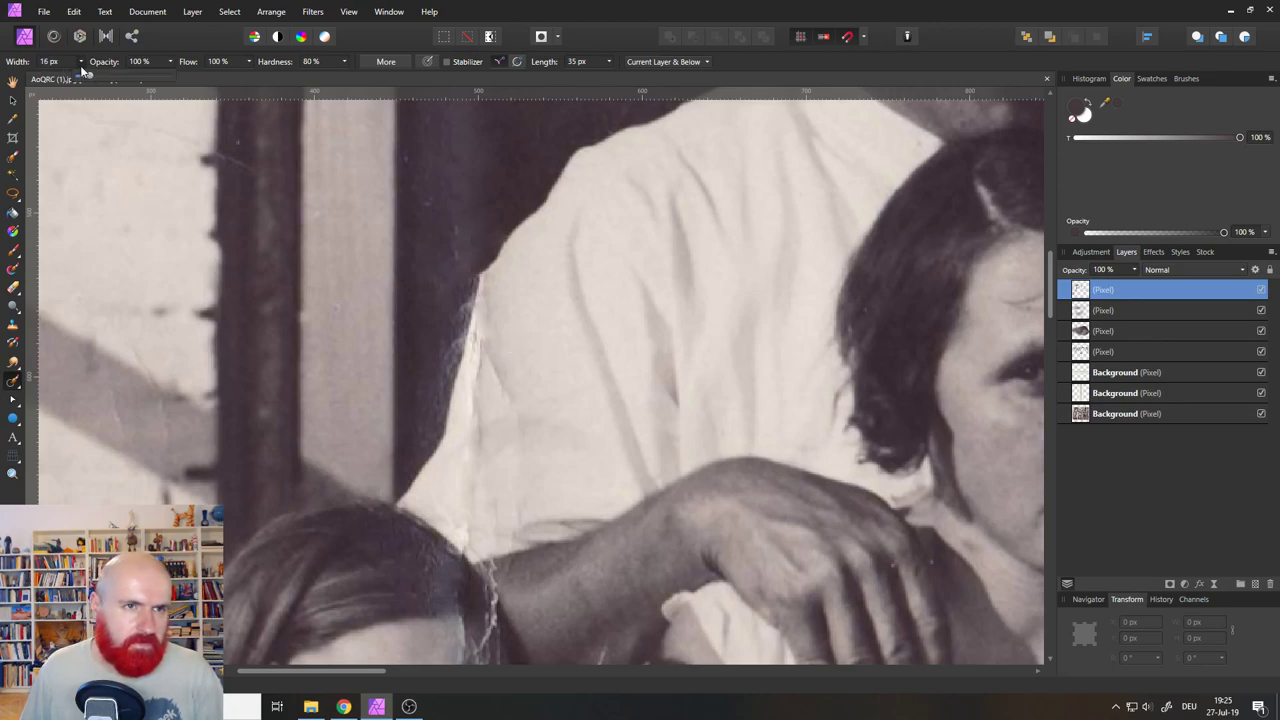
mouse_move(480, 278)
mouse_down()
mouse_move(441, 392)
mouse_move(469, 356)
mouse_move(505, 398)
mouse_up()
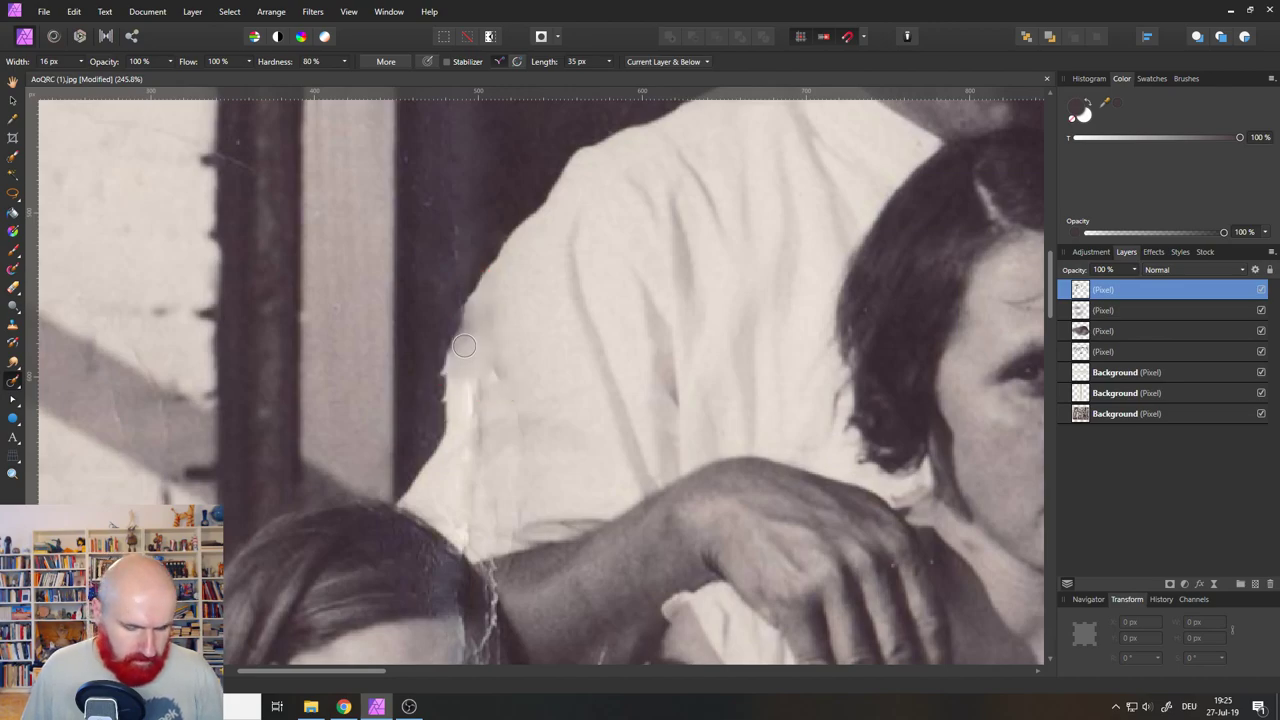
mouse_move(472, 284)
mouse_down()
mouse_move(438, 397)
mouse_move(469, 256)
mouse_move(480, 300)
mouse_up()
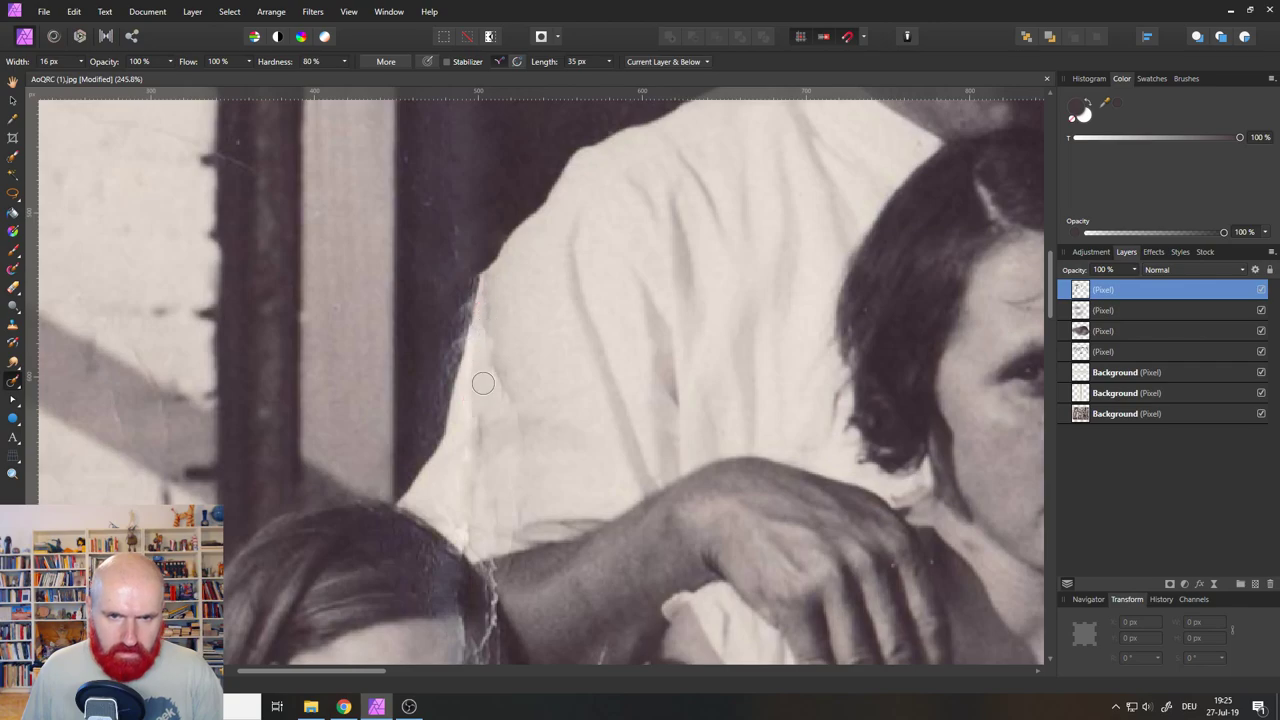
drag(483, 383, 495, 325)
drag(484, 472, 486, 388)
drag(520, 452, 498, 348)
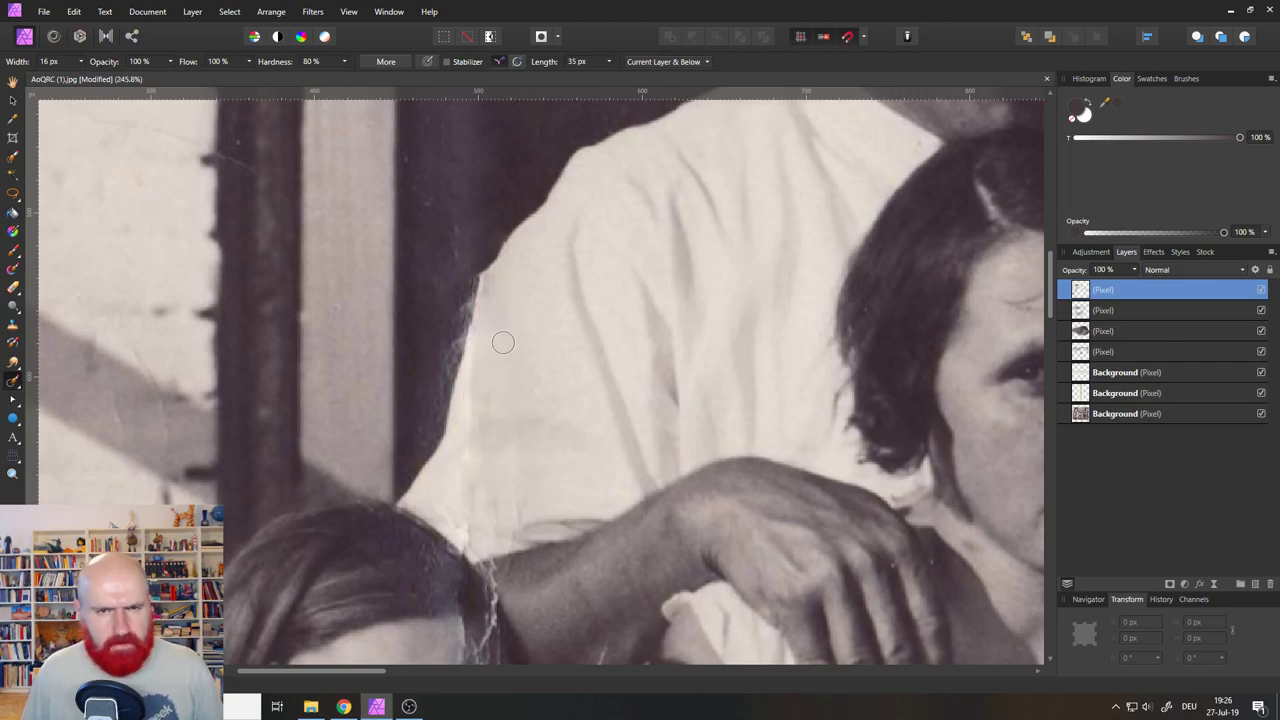
Lasso-select the scratched dark doorway strip along the outer edge of the man's sleeve and feather the selection by 4 px.
scroll(471, 343, up, 3)
scroll(471, 343, down, 4)
scroll(468, 347, up, 4)
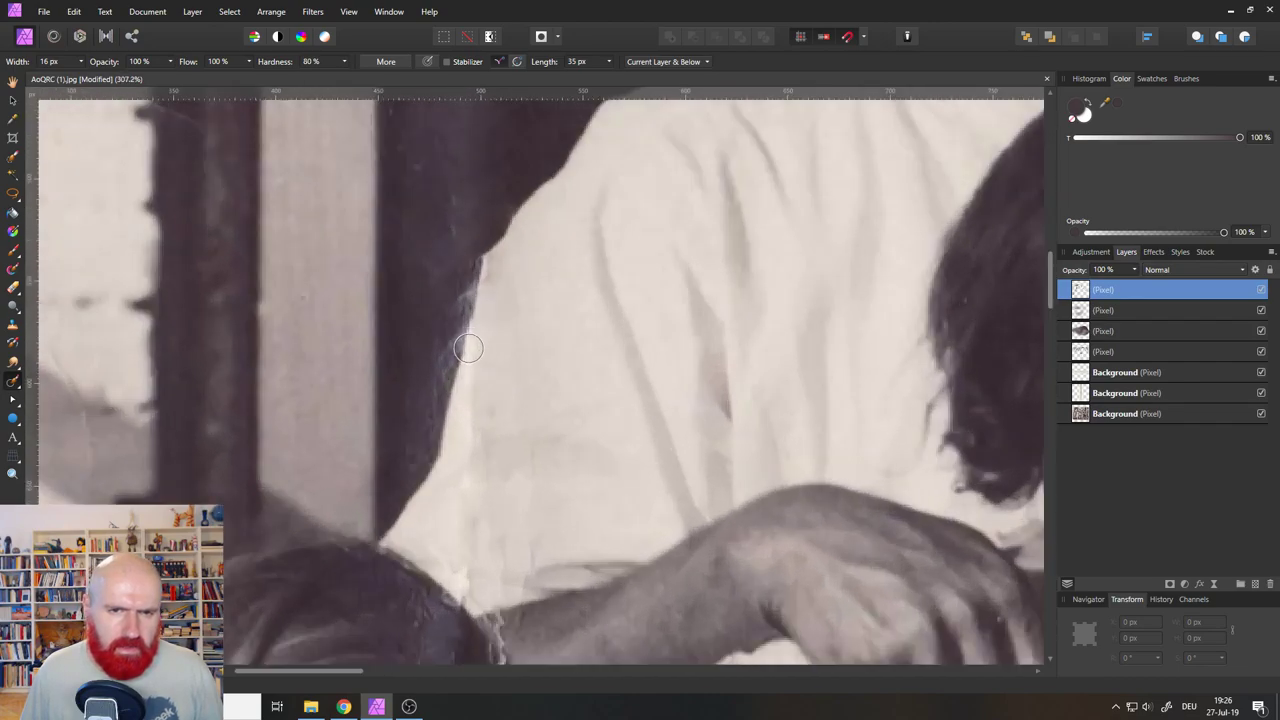
drag(334, 245, 291, 370)
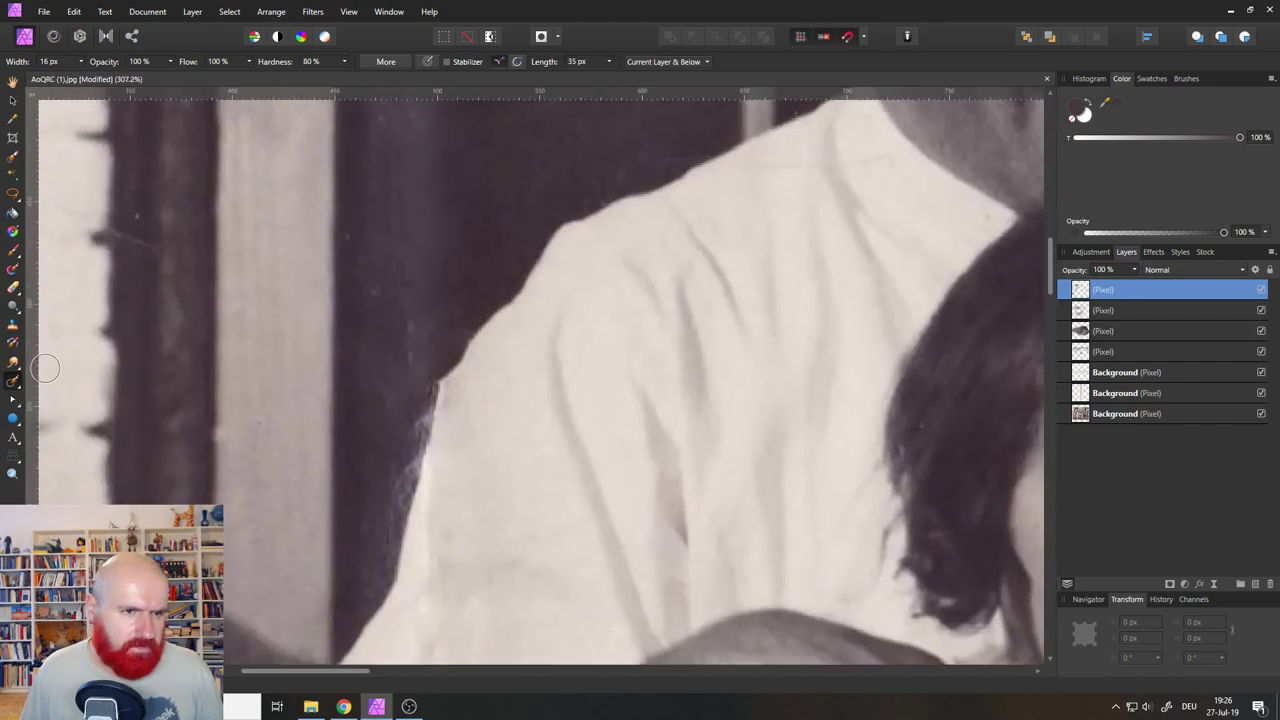
click(13, 195)
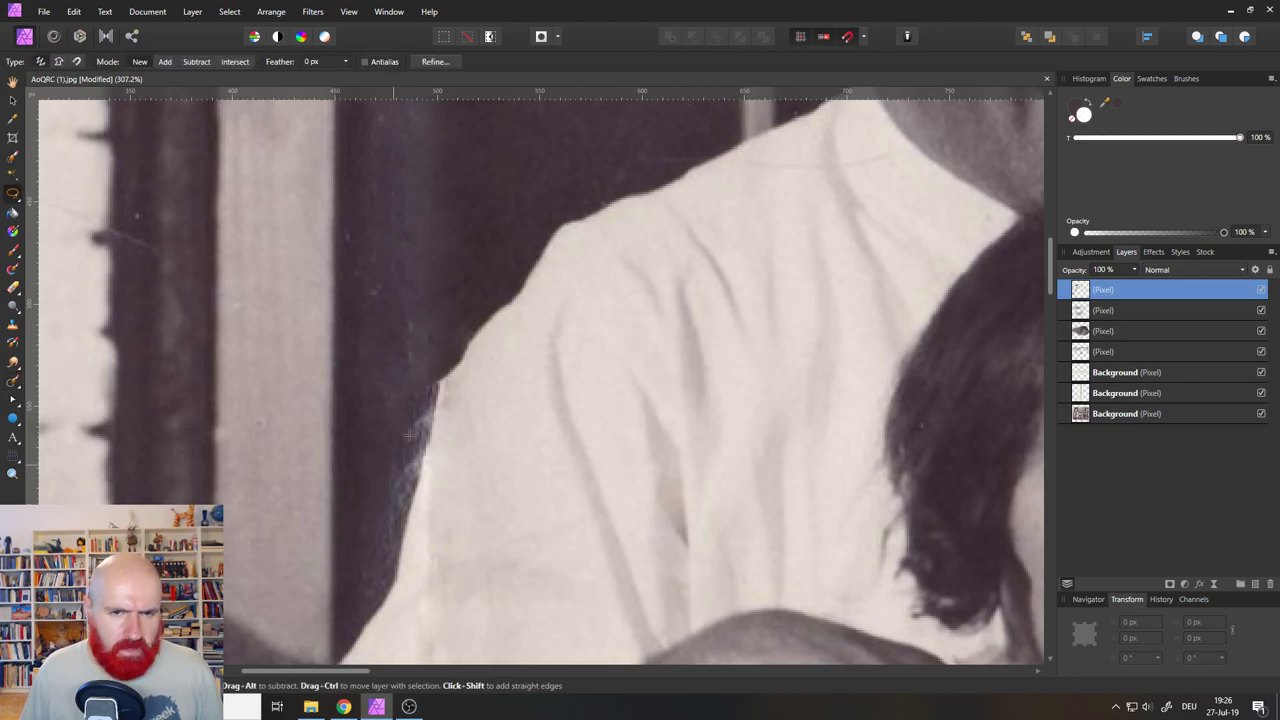
shift+click(440, 388)
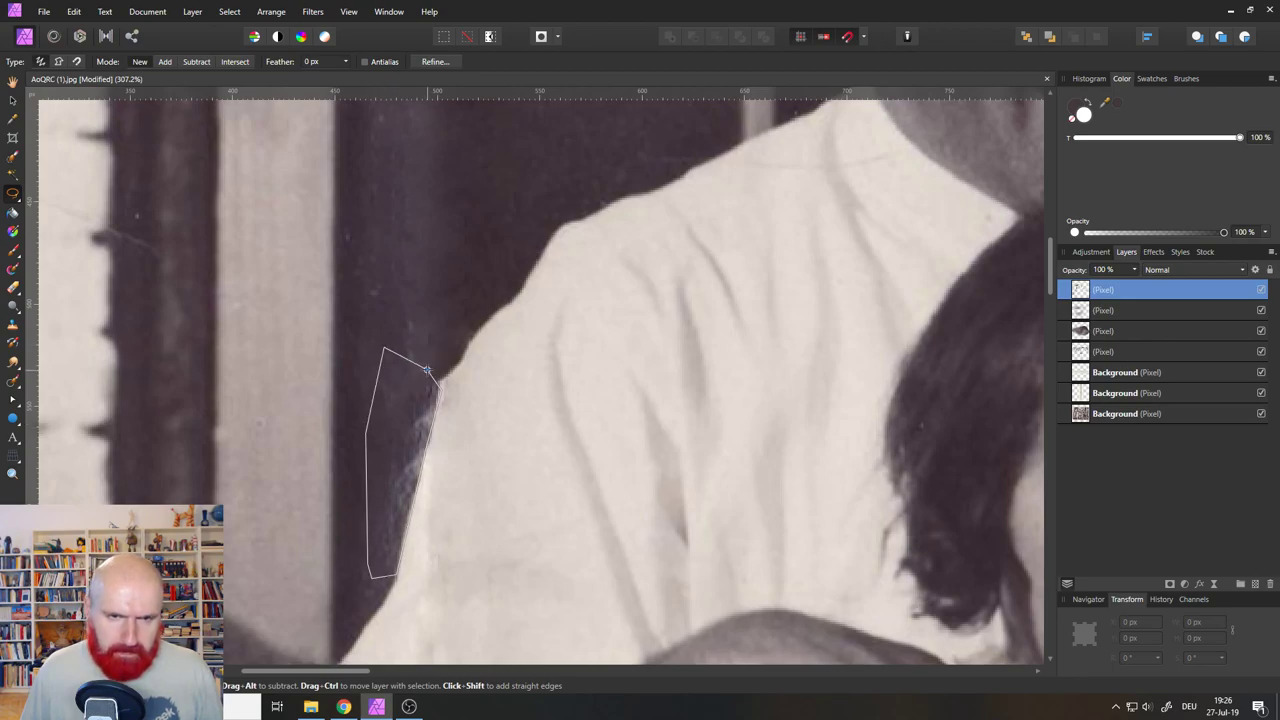
click(427, 371)
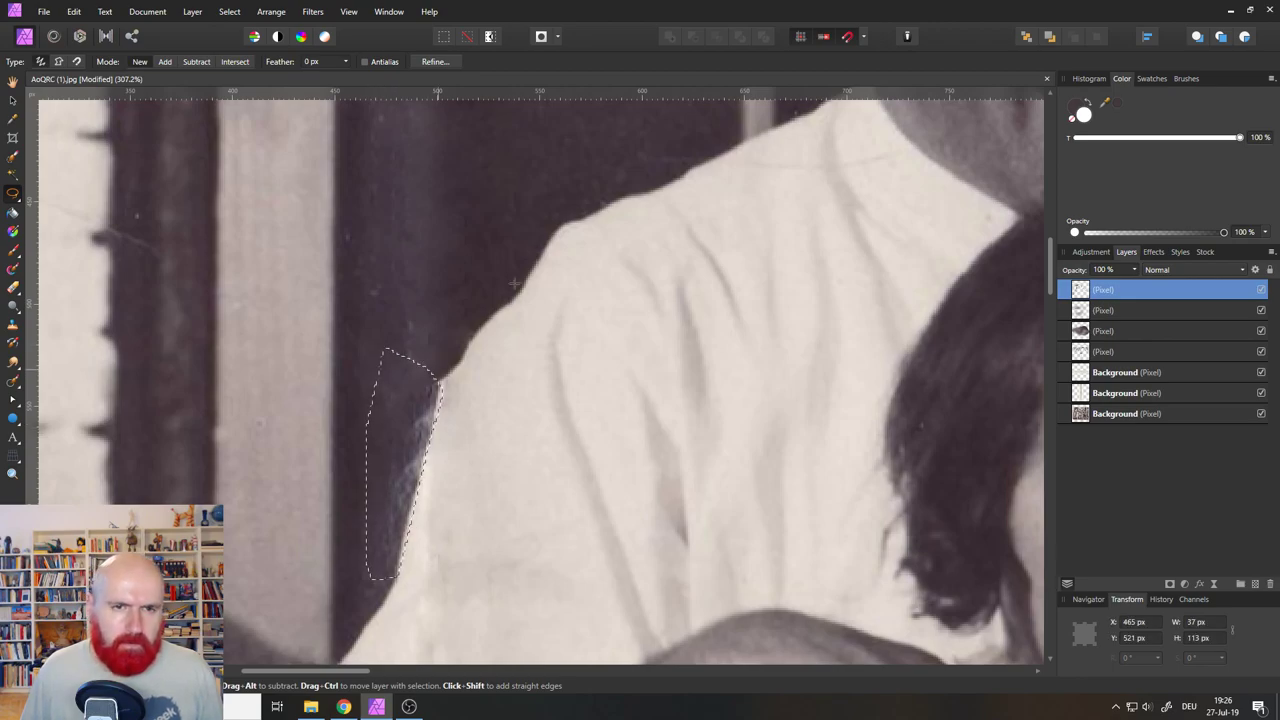
click(229, 12)
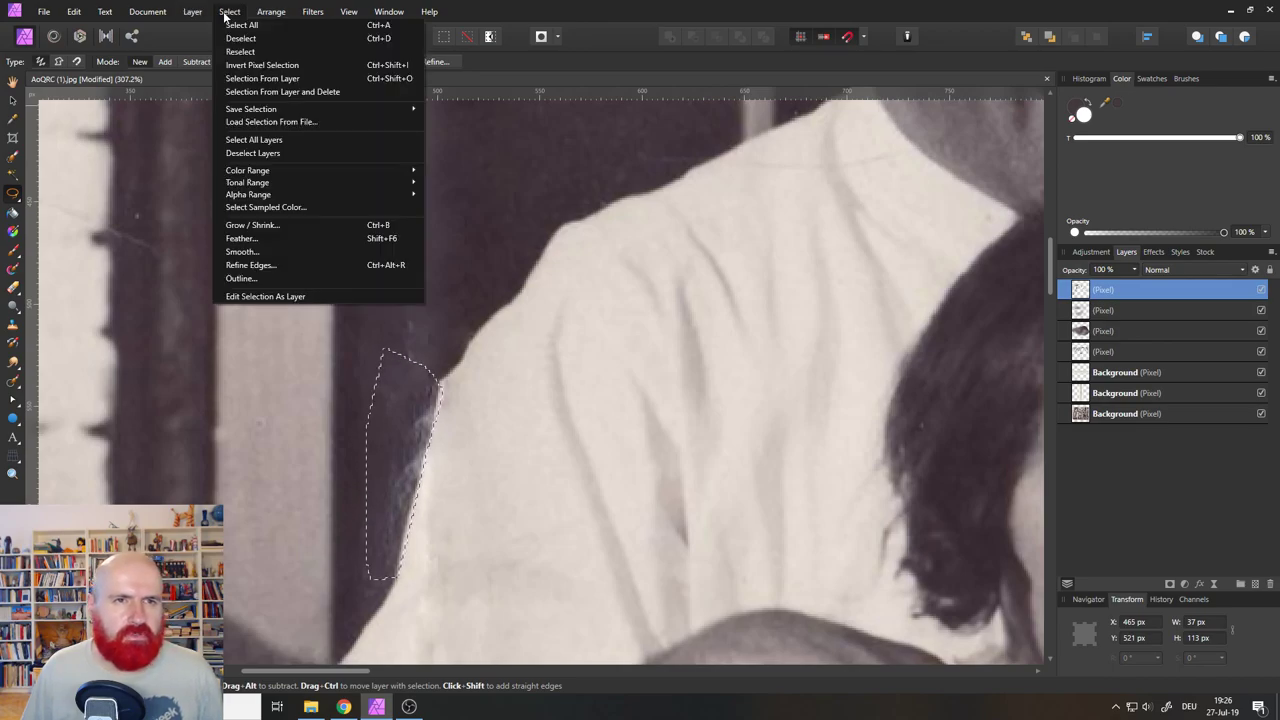
click(242, 239)
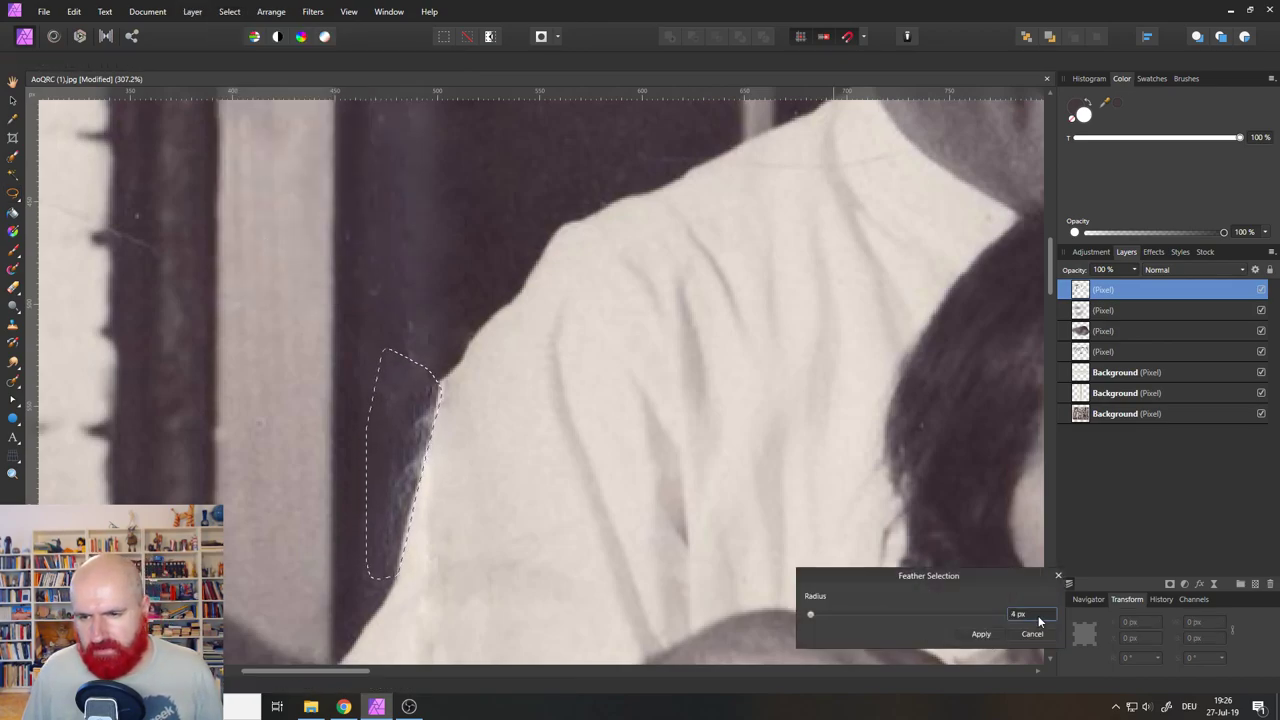
click(978, 634)
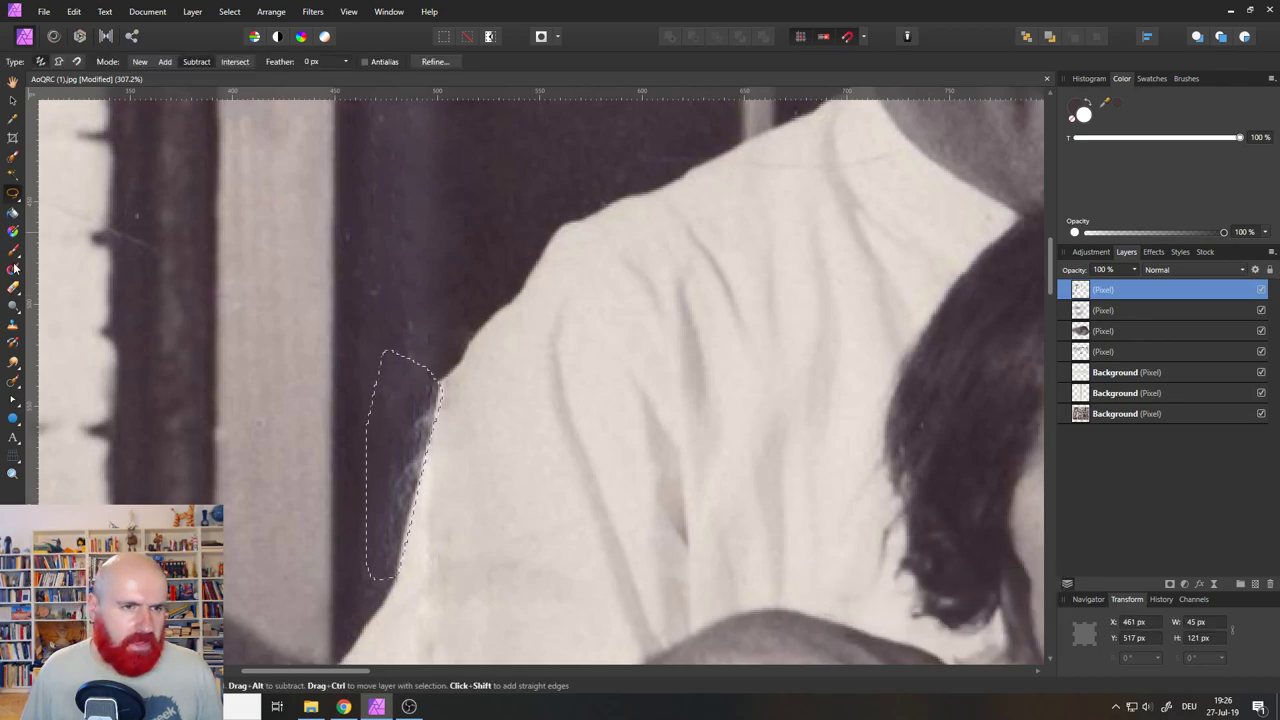
Clone dark background over the scratched strip beside the man's sleeve, and inpaint the shoulder notch and remaining specks in the dark doorway.
click(14, 326)
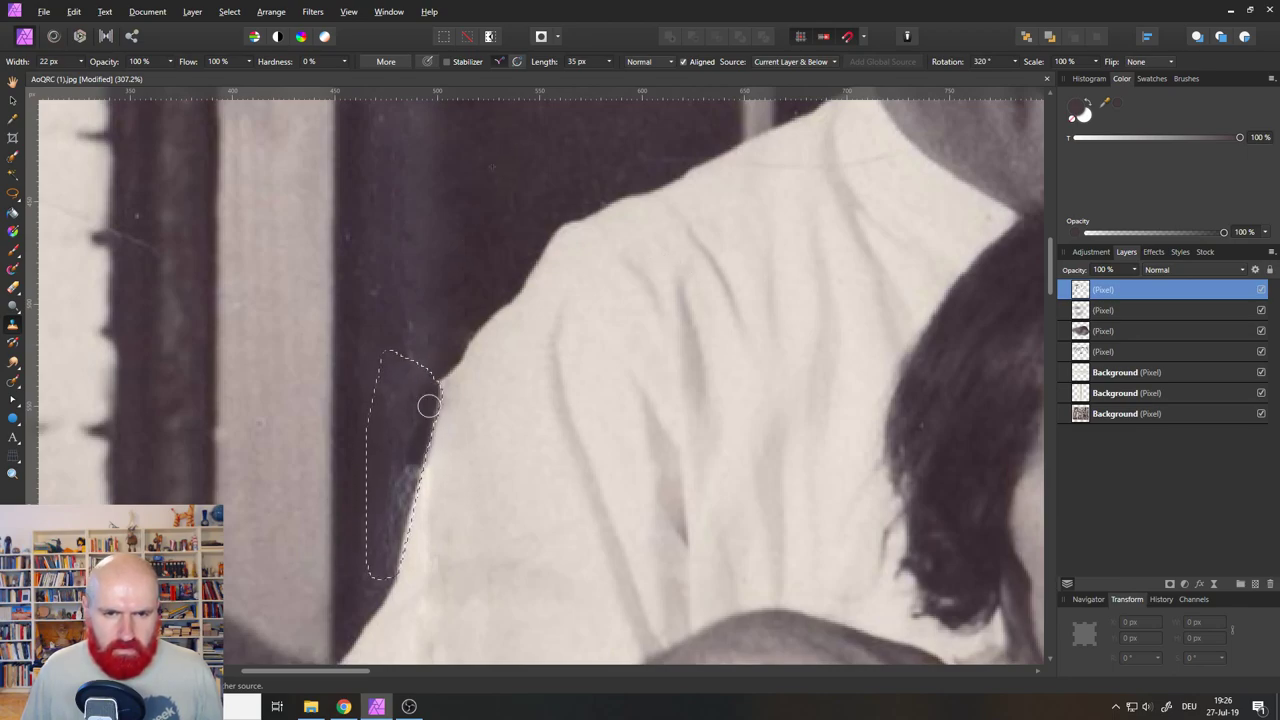
drag(410, 472, 393, 542)
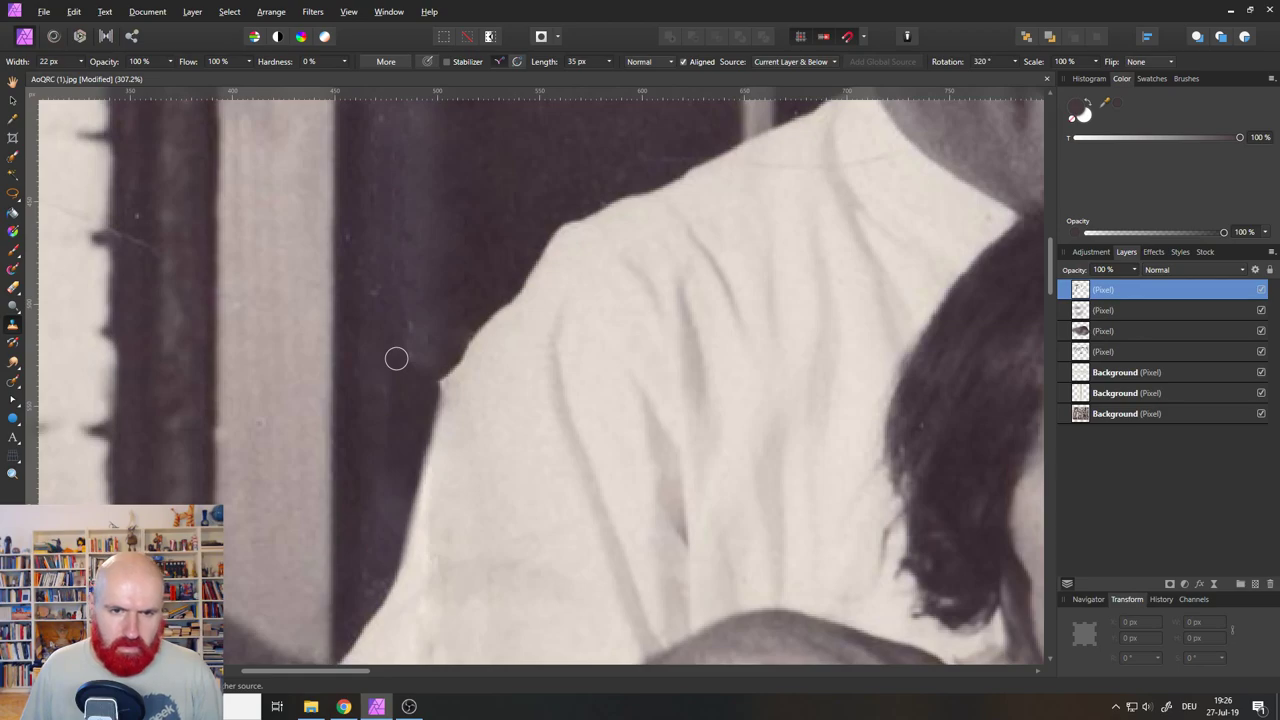
click(13, 380)
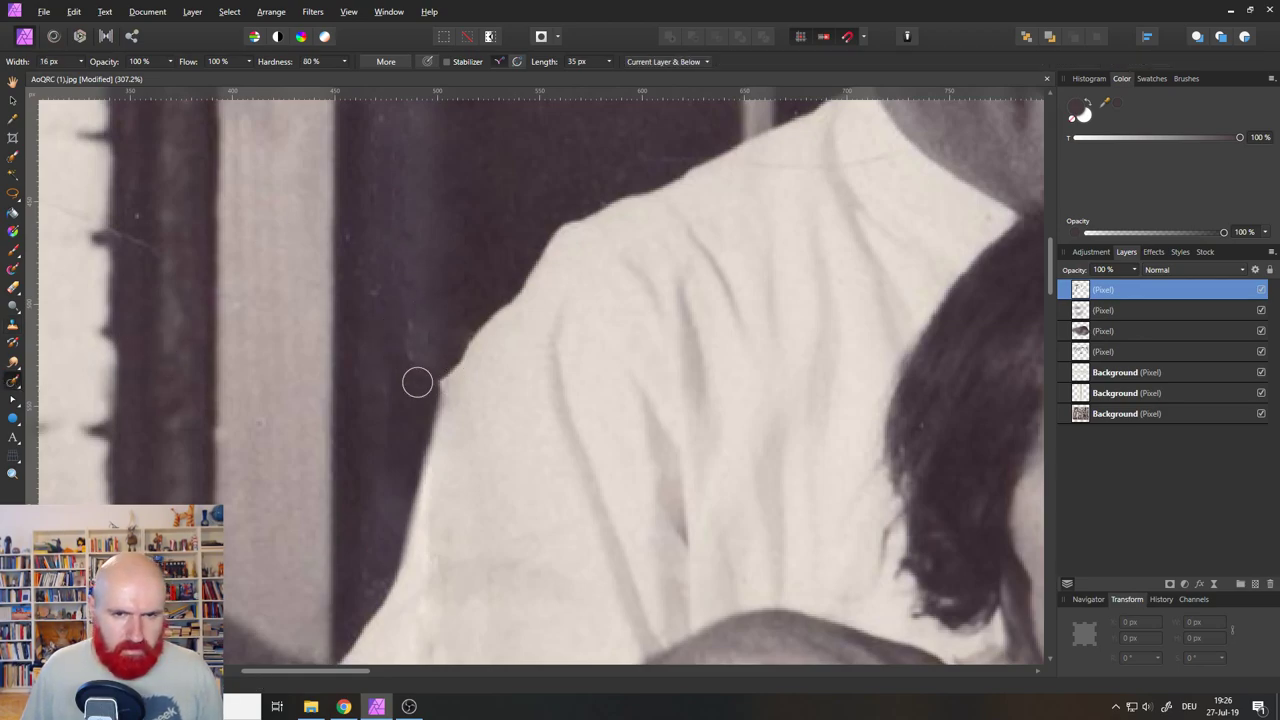
mouse_move(417, 380)
mouse_down()
mouse_move(443, 351)
mouse_move(414, 434)
mouse_up()
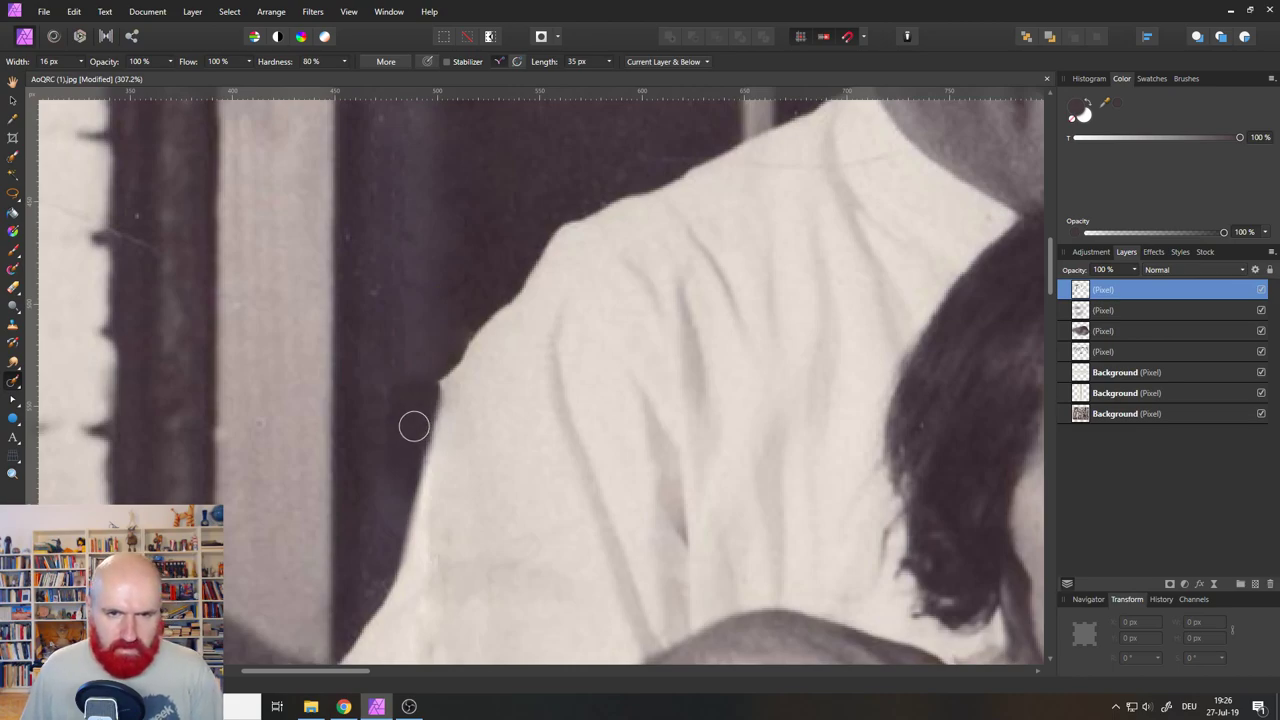
drag(438, 366, 420, 416)
drag(388, 366, 374, 448)
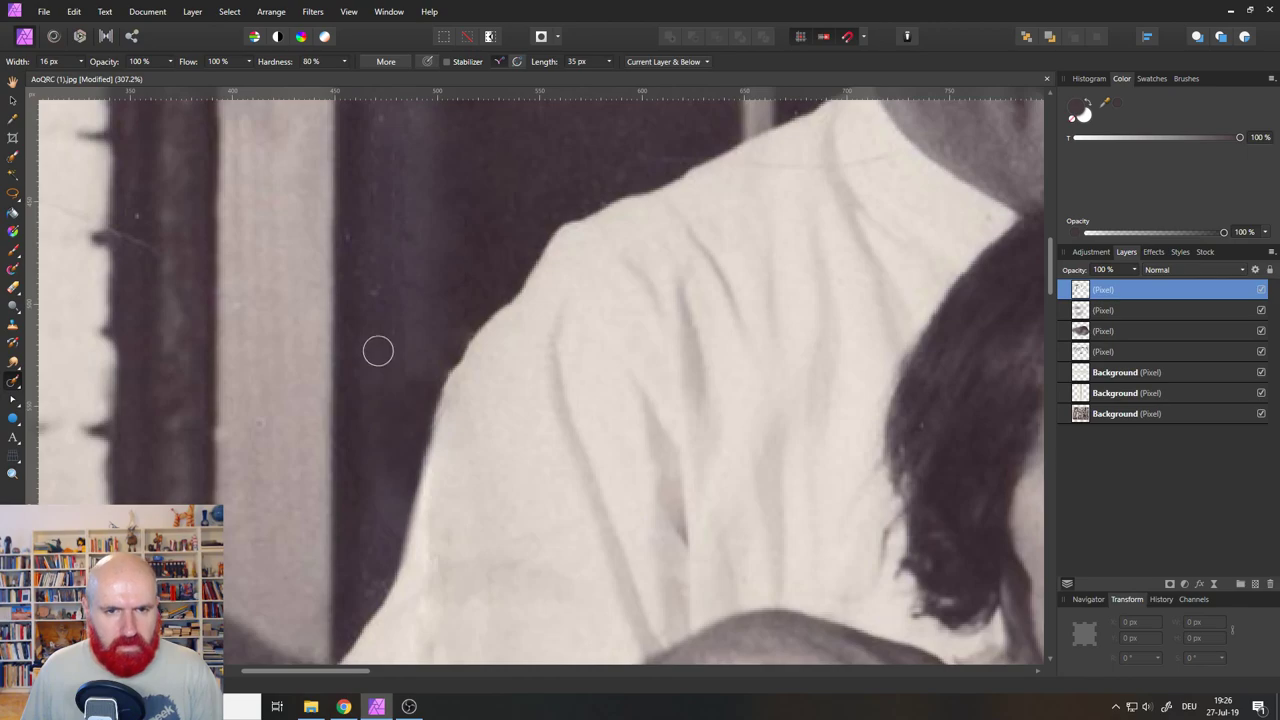
drag(378, 262, 381, 428)
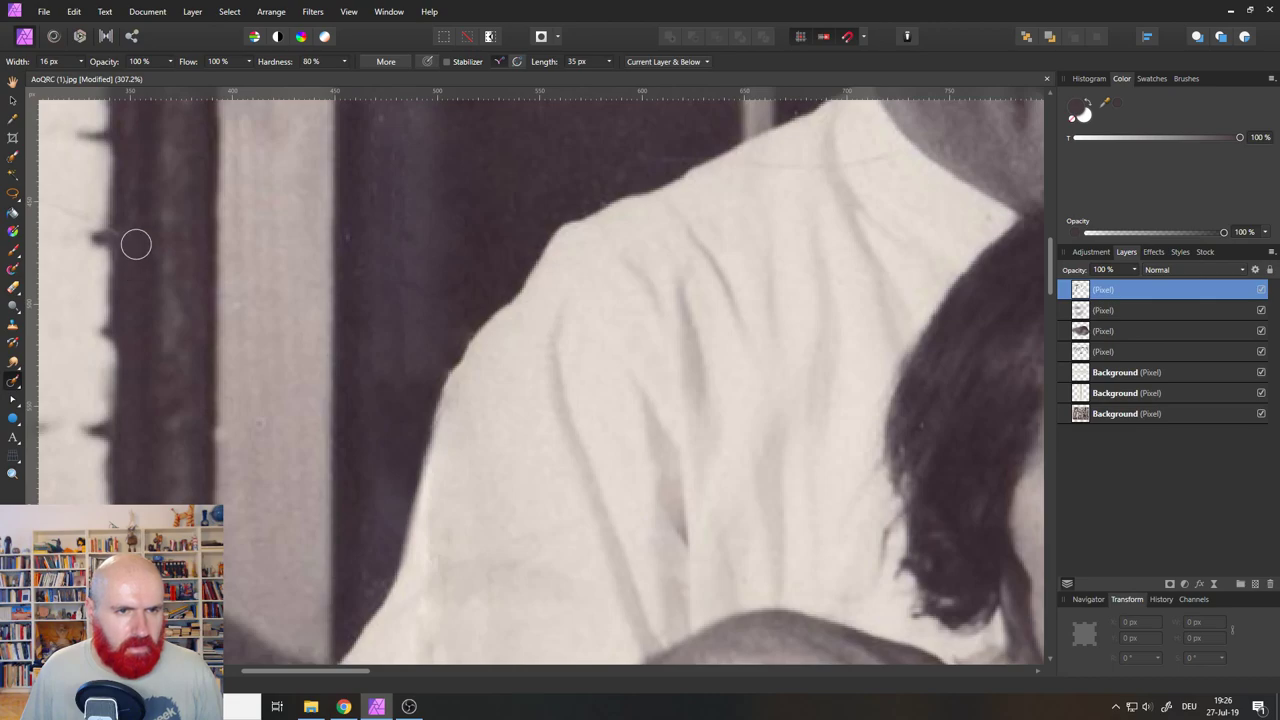
Inpaint the faint stains, marks and creases across the upper part of the white brick wall beside the door.
drag(136, 244, 506, 386)
drag(287, 259, 250, 258)
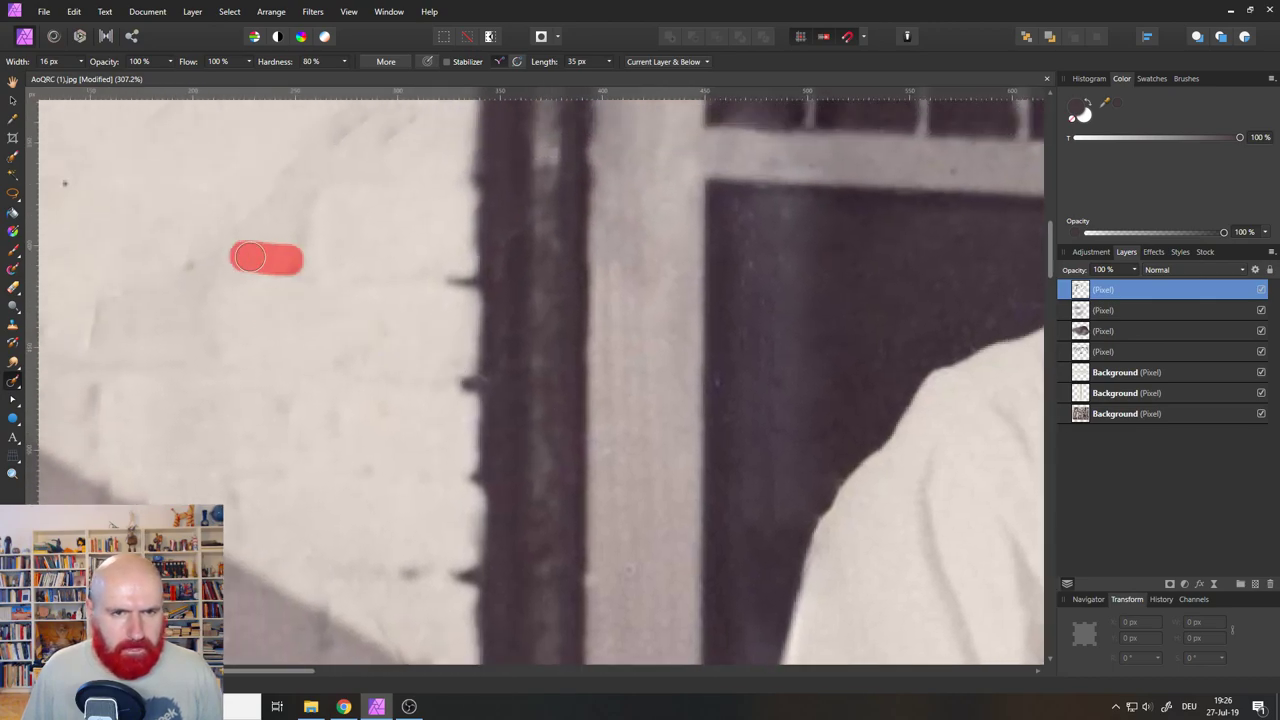
scroll(314, 330, down, 2)
mouse_move(370, 212)
mouse_down()
mouse_move(348, 244)
mouse_move(312, 244)
mouse_up()
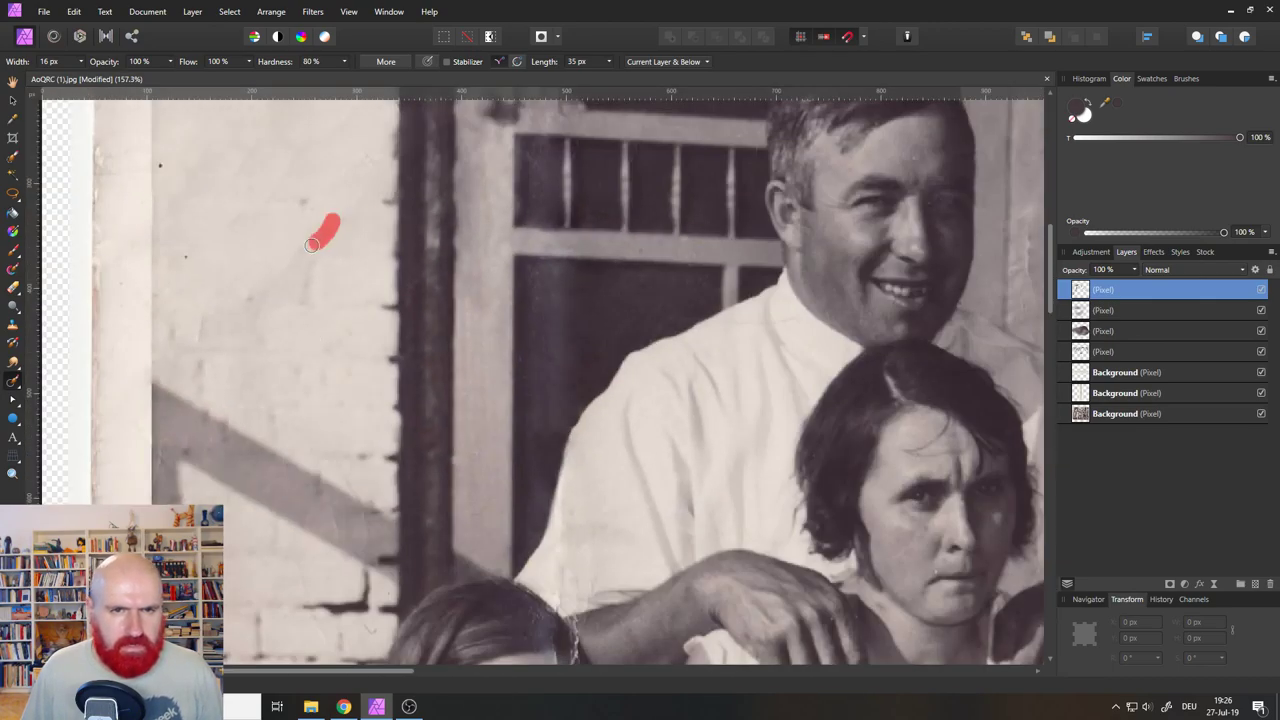
drag(303, 148, 246, 220)
drag(264, 142, 225, 205)
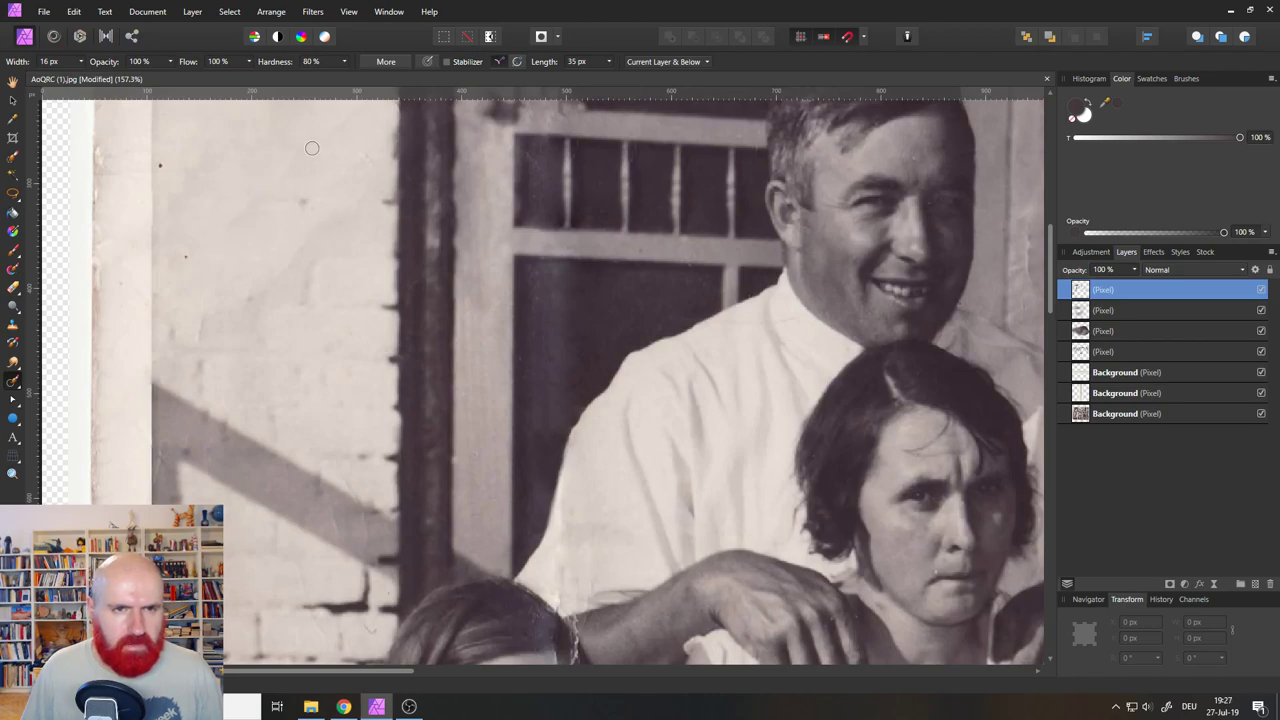
drag(312, 148, 256, 216)
mouse_move(306, 180)
mouse_down()
mouse_move(296, 226)
mouse_move(304, 208)
mouse_up()
mouse_move(365, 156)
mouse_down()
mouse_move(355, 184)
mouse_move(330, 198)
mouse_up()
mouse_move(309, 140)
mouse_down()
mouse_move(272, 187)
mouse_move(226, 185)
mouse_up()
mouse_move(296, 164)
mouse_down()
mouse_move(322, 167)
mouse_move(338, 141)
mouse_up()
drag(231, 160, 272, 157)
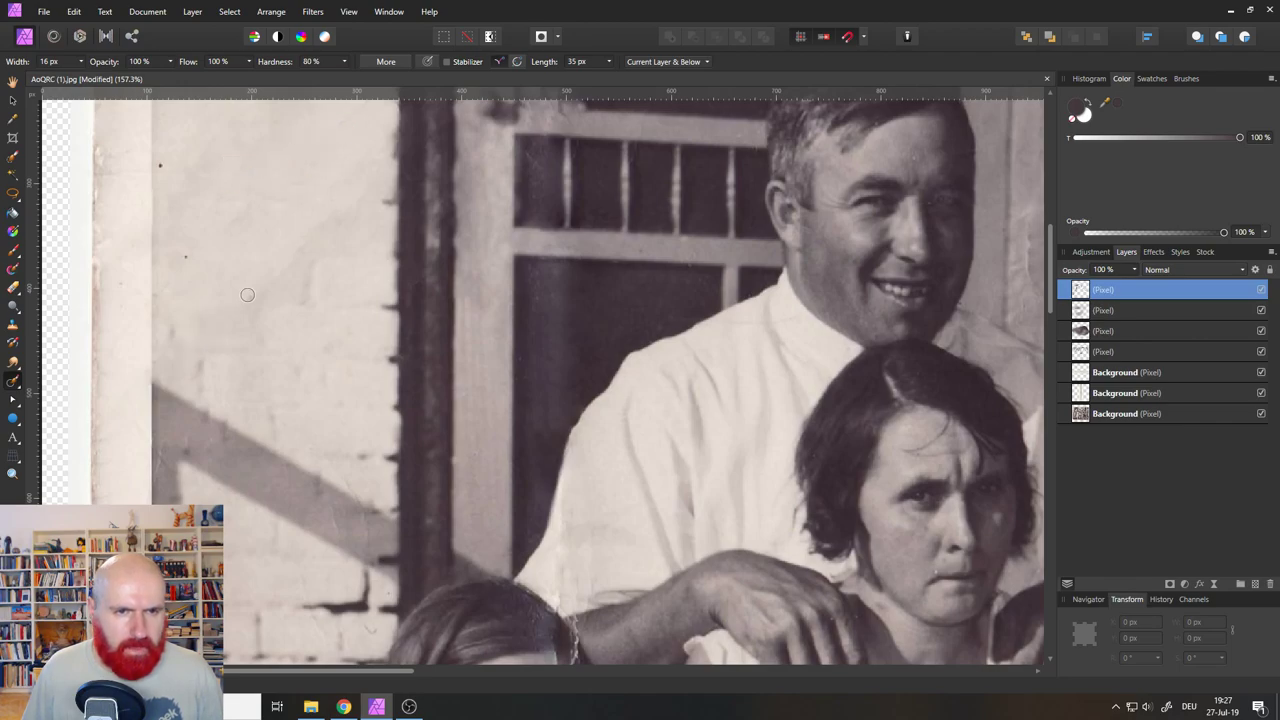
Inpaint the pale smudge above the door's upper crossbar and the specks on the grey door frame between the man and the boy.
mouse_move(531, 266)
mouse_down()
mouse_move(409, 468)
mouse_move(396, 381)
mouse_move(480, 460)
mouse_up()
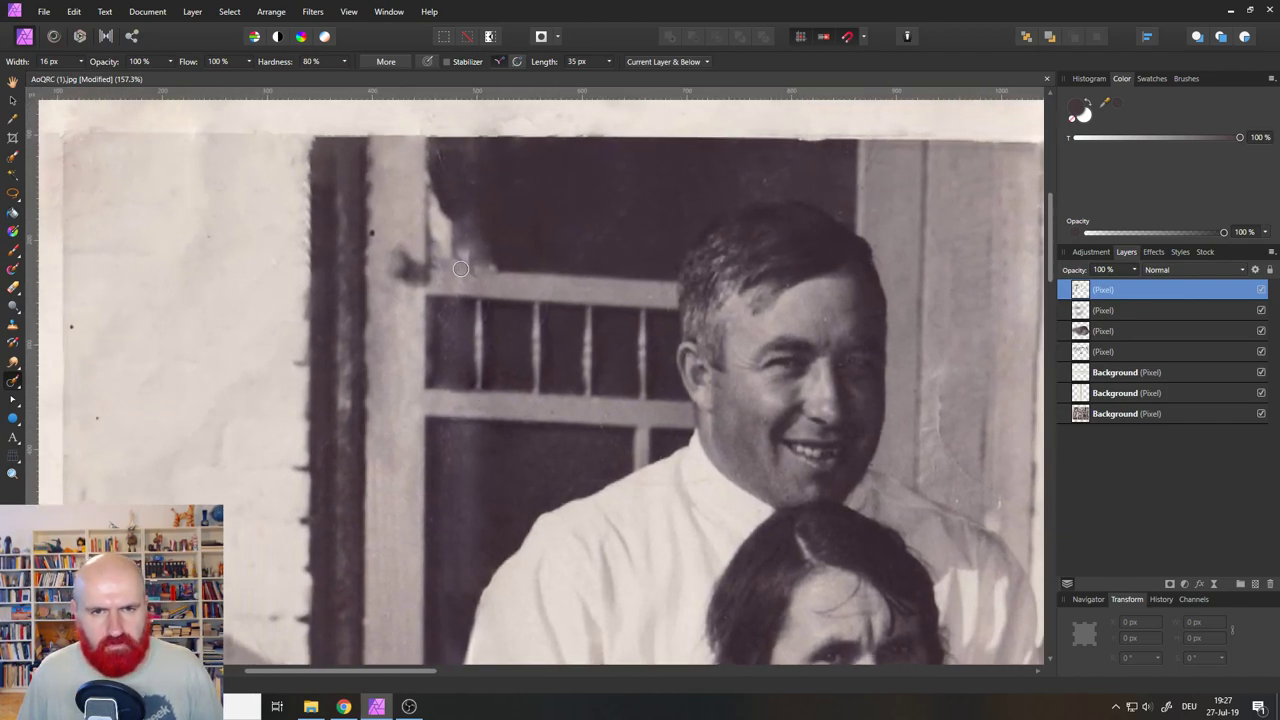
mouse_move(458, 276)
mouse_down()
mouse_move(510, 268)
mouse_move(498, 268)
mouse_up()
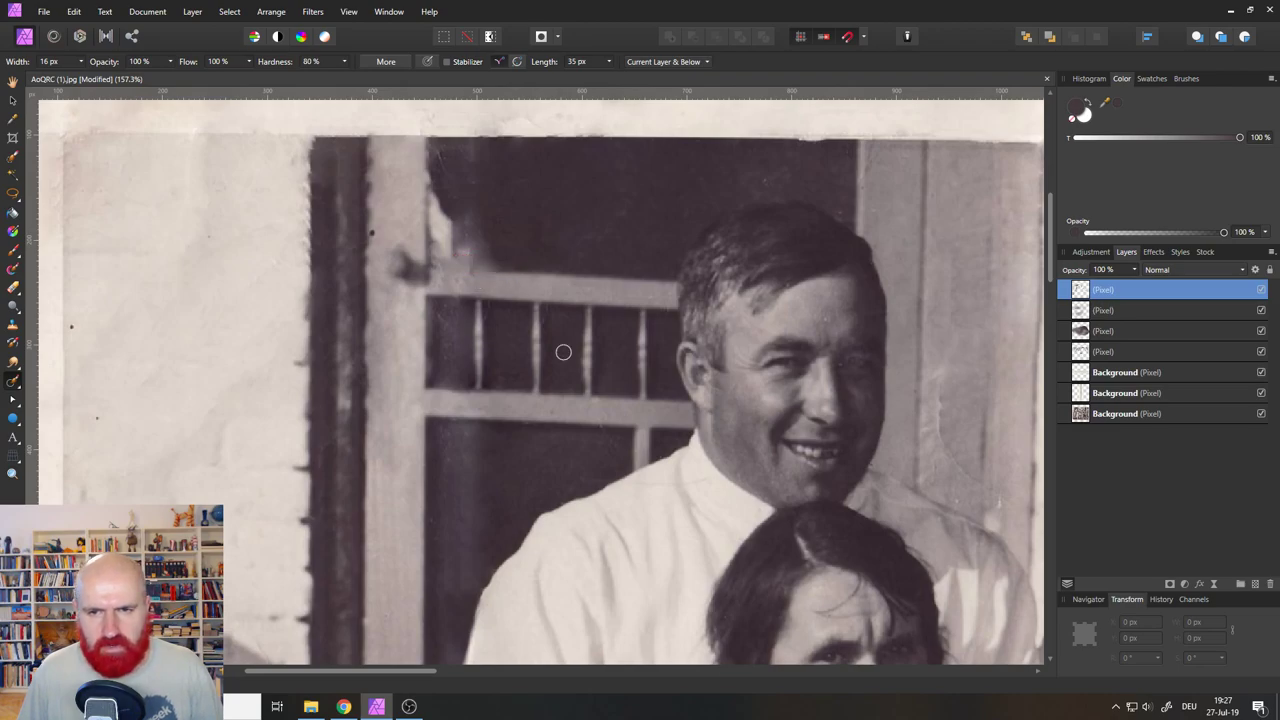
drag(743, 427, 497, 275)
drag(576, 207, 580, 302)
mouse_move(574, 245)
mouse_down()
mouse_move(606, 302)
mouse_move(641, 314)
mouse_move(568, 264)
mouse_move(568, 232)
mouse_up()
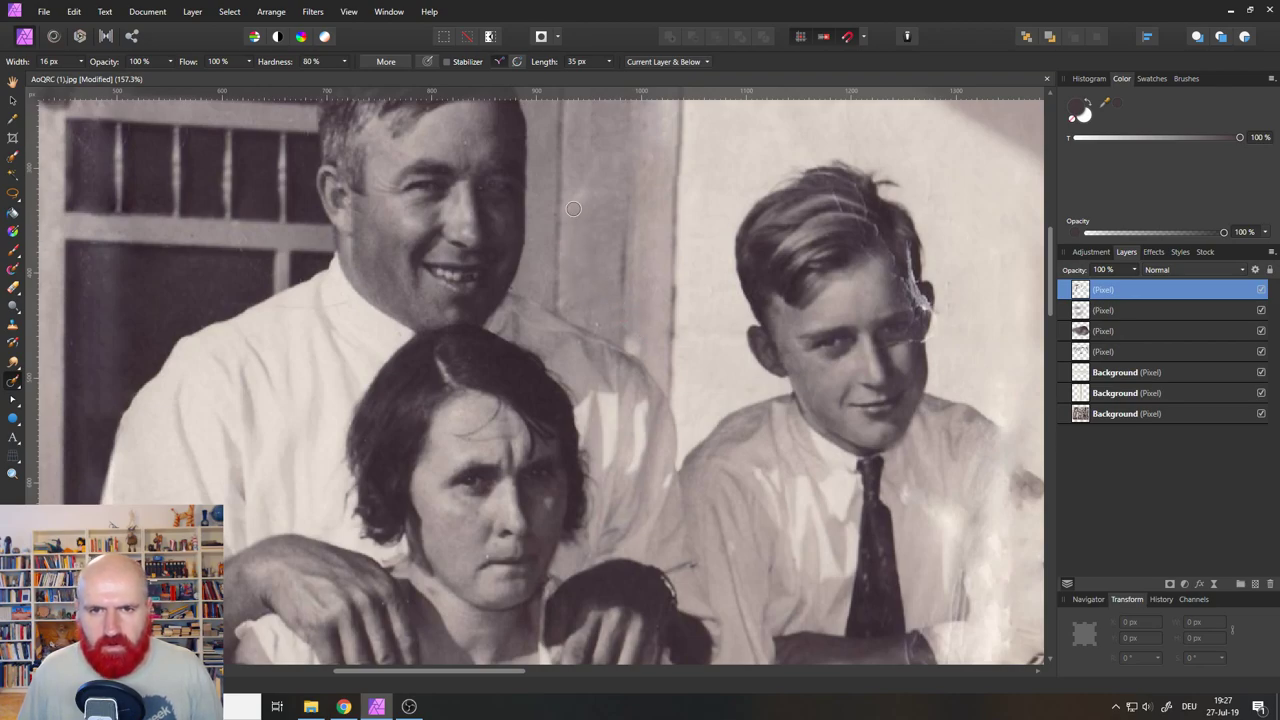
drag(598, 176, 610, 214)
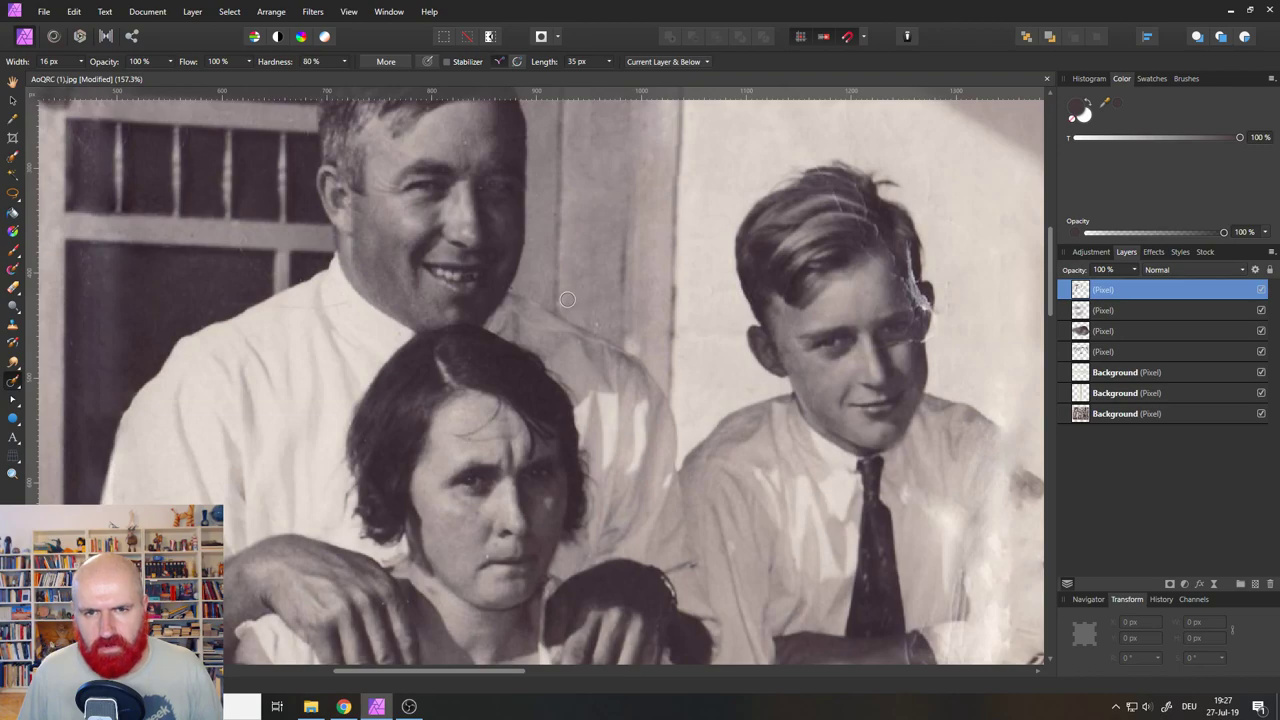
mouse_move(567, 299)
mouse_down()
mouse_move(570, 250)
mouse_move(586, 250)
mouse_up()
drag(598, 312, 600, 330)
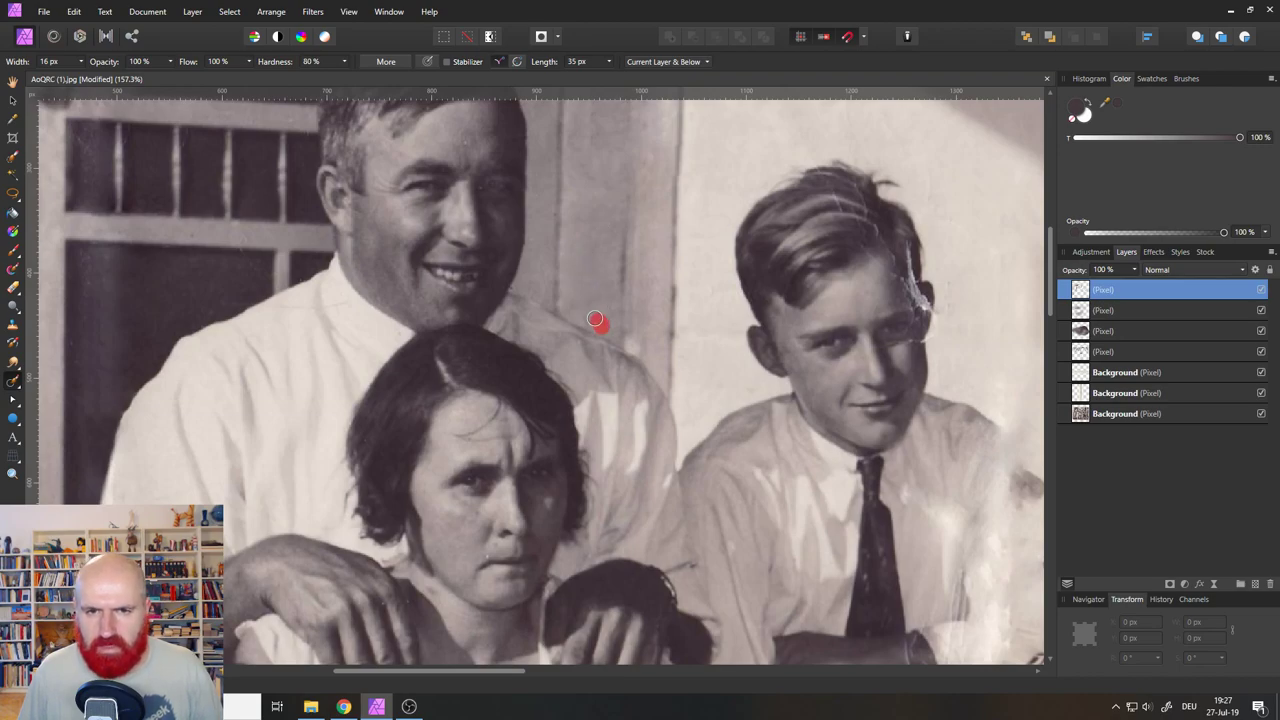
Set the inpainting brush width to 3 px and inpaint the lower end of the white crack between the woman's blouse and arm.
drag(608, 194, 562, 354)
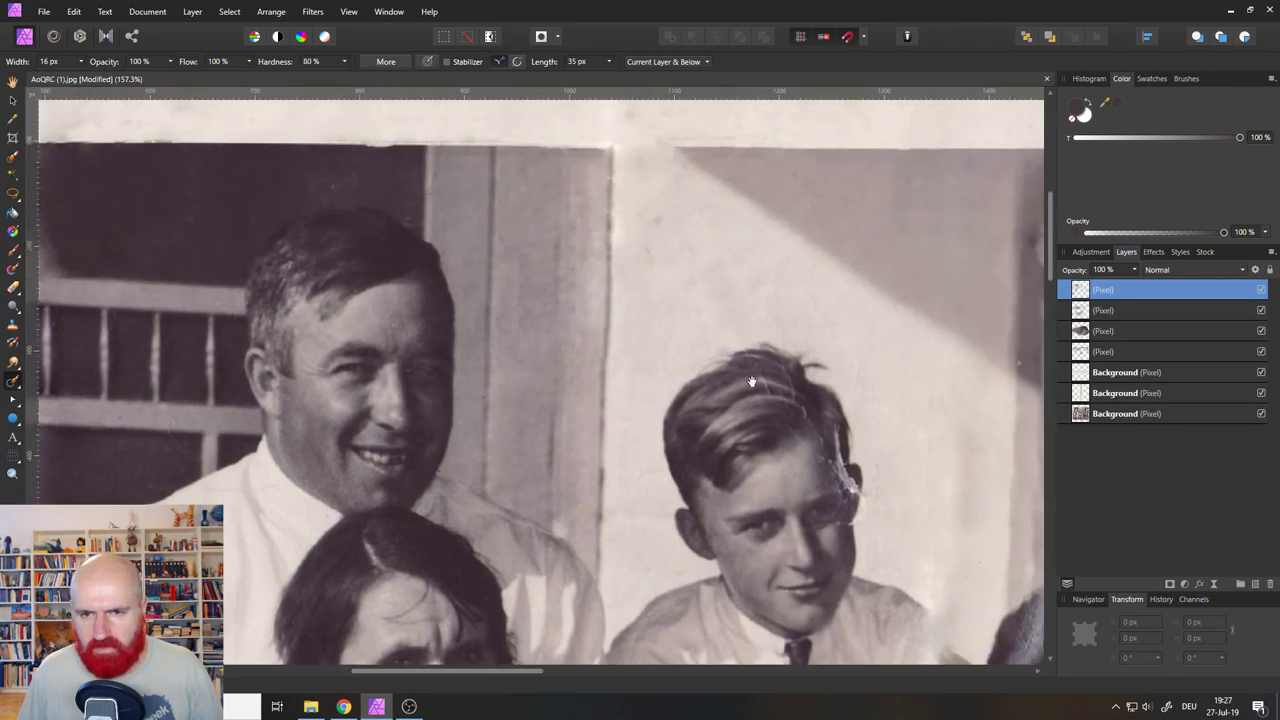
drag(752, 381, 403, 357)
drag(457, 466, 734, 23)
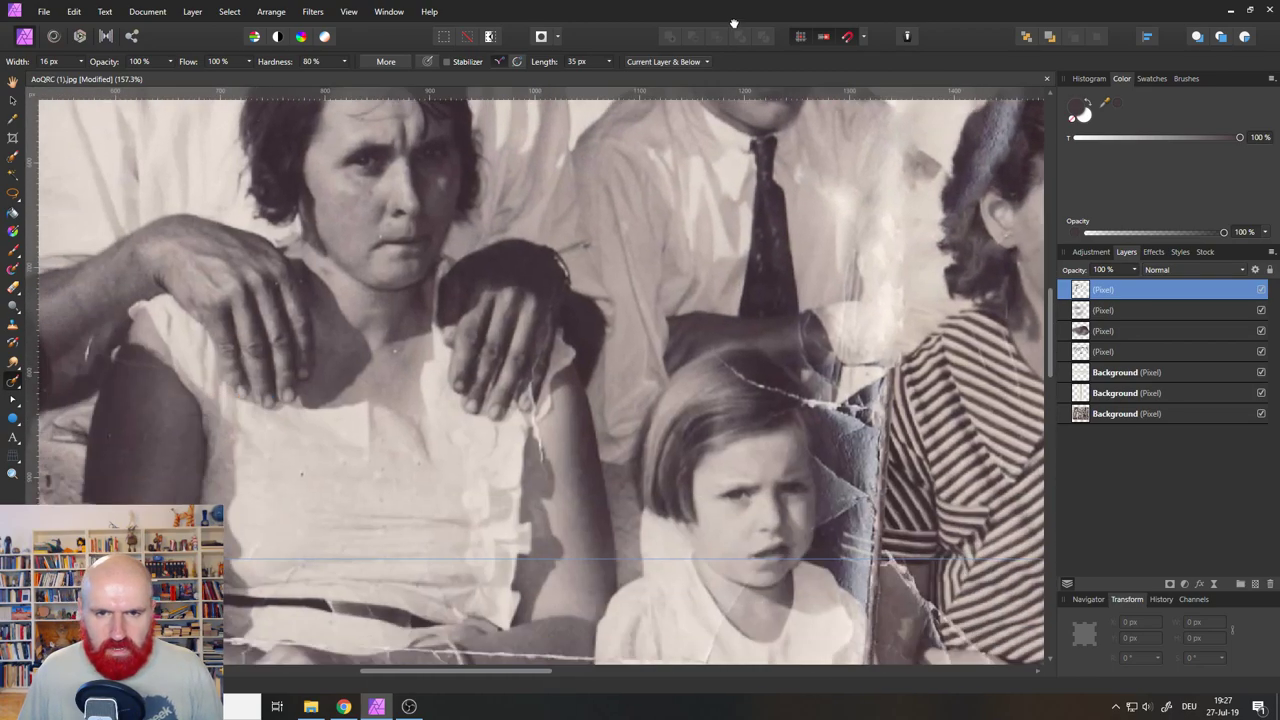
scroll(533, 444, up, 3)
mouse_move(563, 477)
mouse_down()
mouse_move(558, 243)
mouse_move(590, 203)
mouse_up()
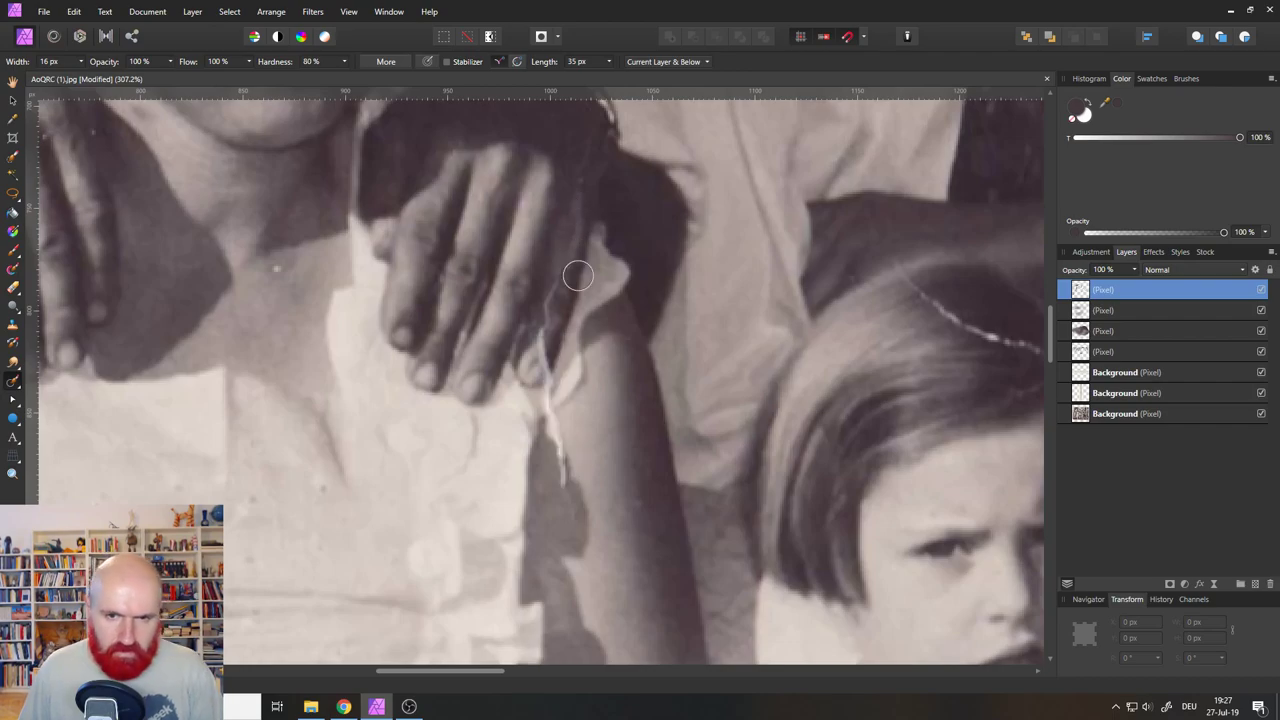
scroll(48, 60, down, 3)
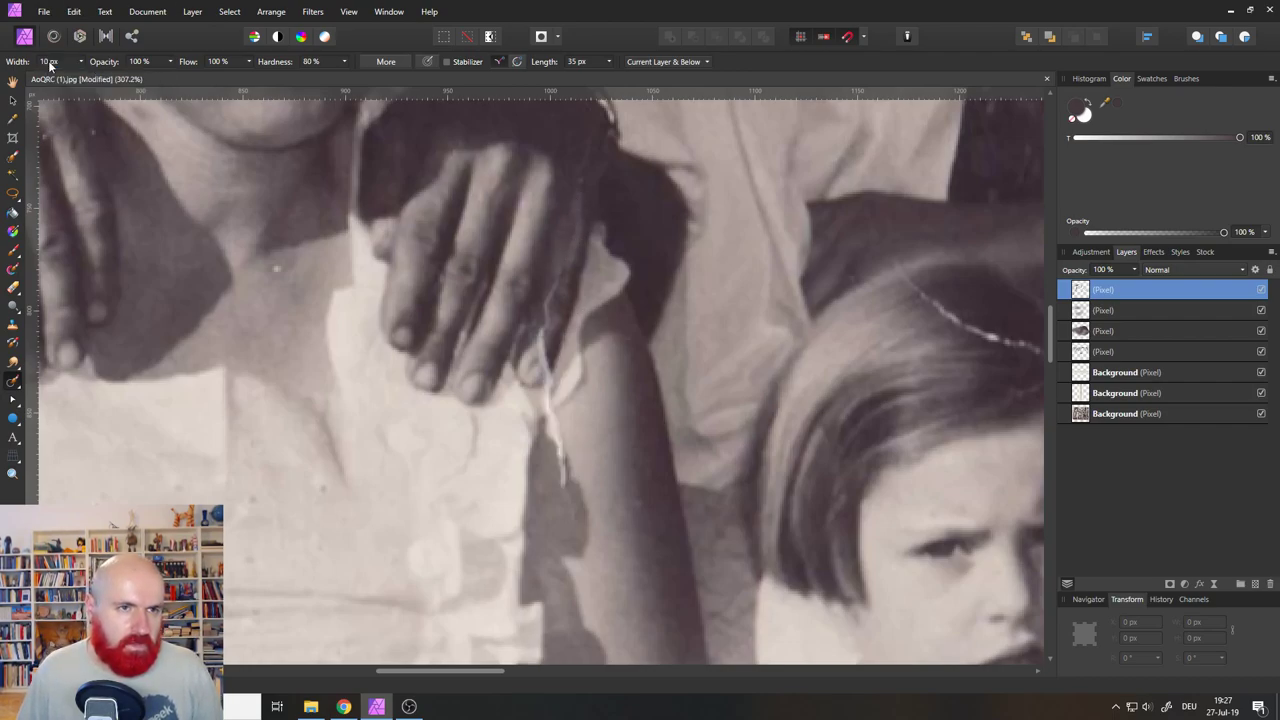
click(48, 60)
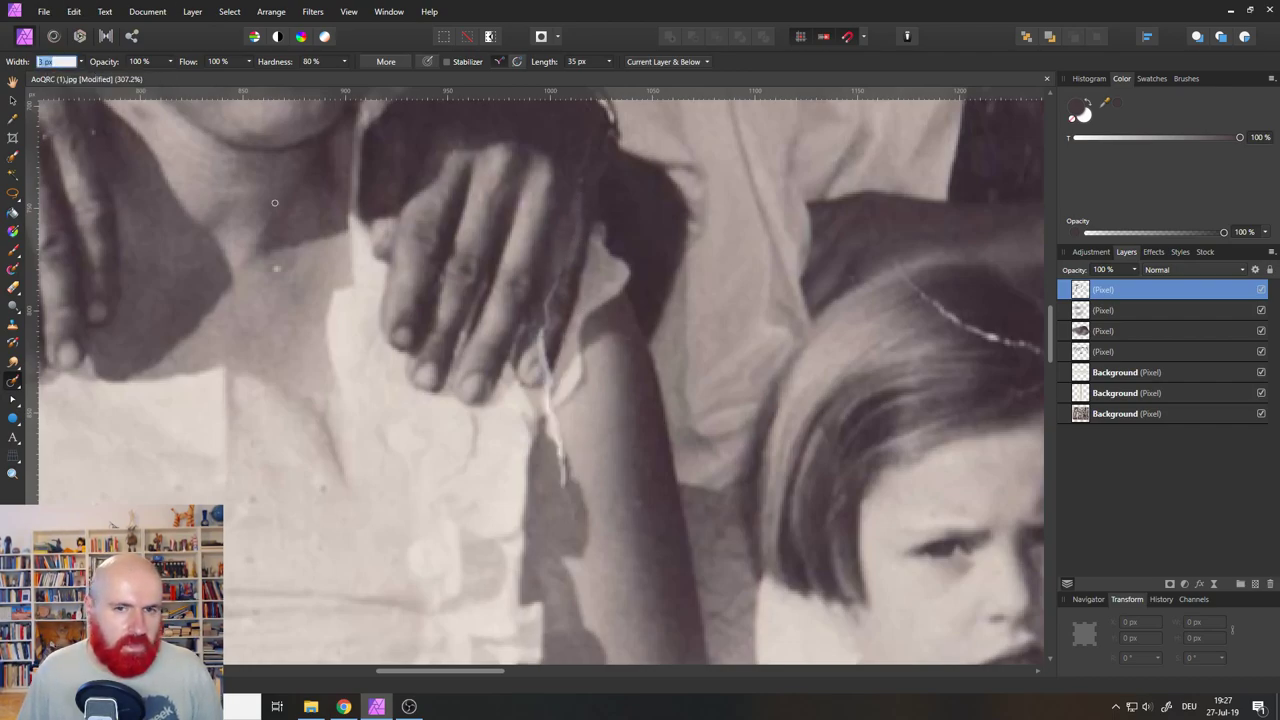
click(562, 468)
scroll(562, 479, up, 5)
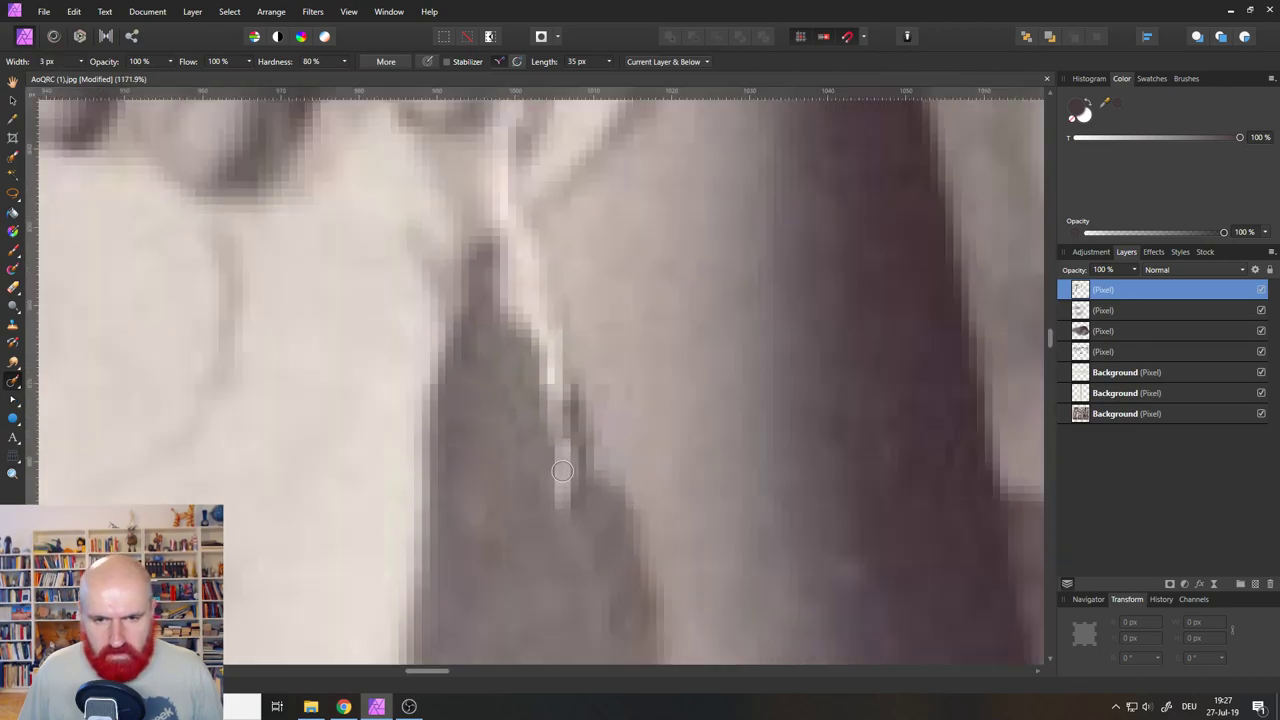
Inpaint the light crack running between the woman's dress and her arm, up to just below the fingertips.
drag(569, 514, 548, 342)
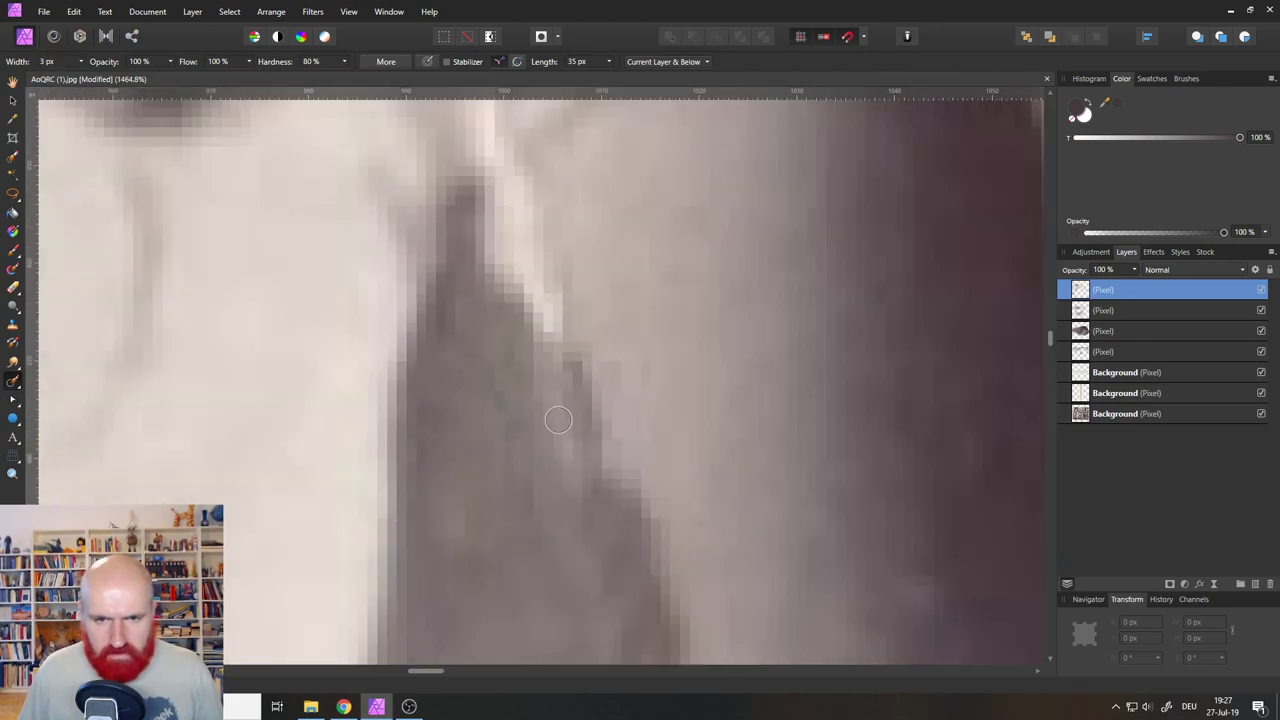
mouse_move(614, 311)
mouse_down()
mouse_move(612, 535)
mouse_move(520, 443)
mouse_move(508, 394)
mouse_move(536, 480)
mouse_up()
drag(548, 398, 566, 537)
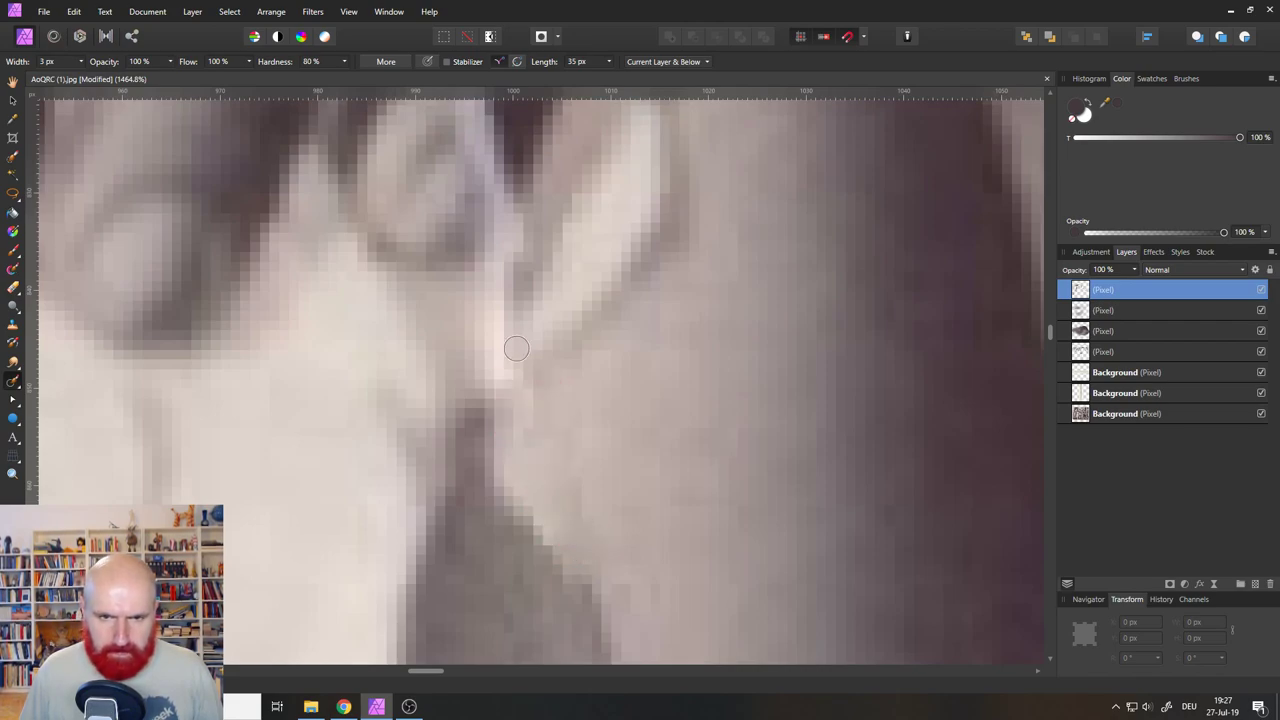
mouse_move(515, 386)
mouse_down()
mouse_move(513, 255)
mouse_move(510, 296)
mouse_up()
scroll(512, 290, down, 3)
drag(510, 252, 493, 143)
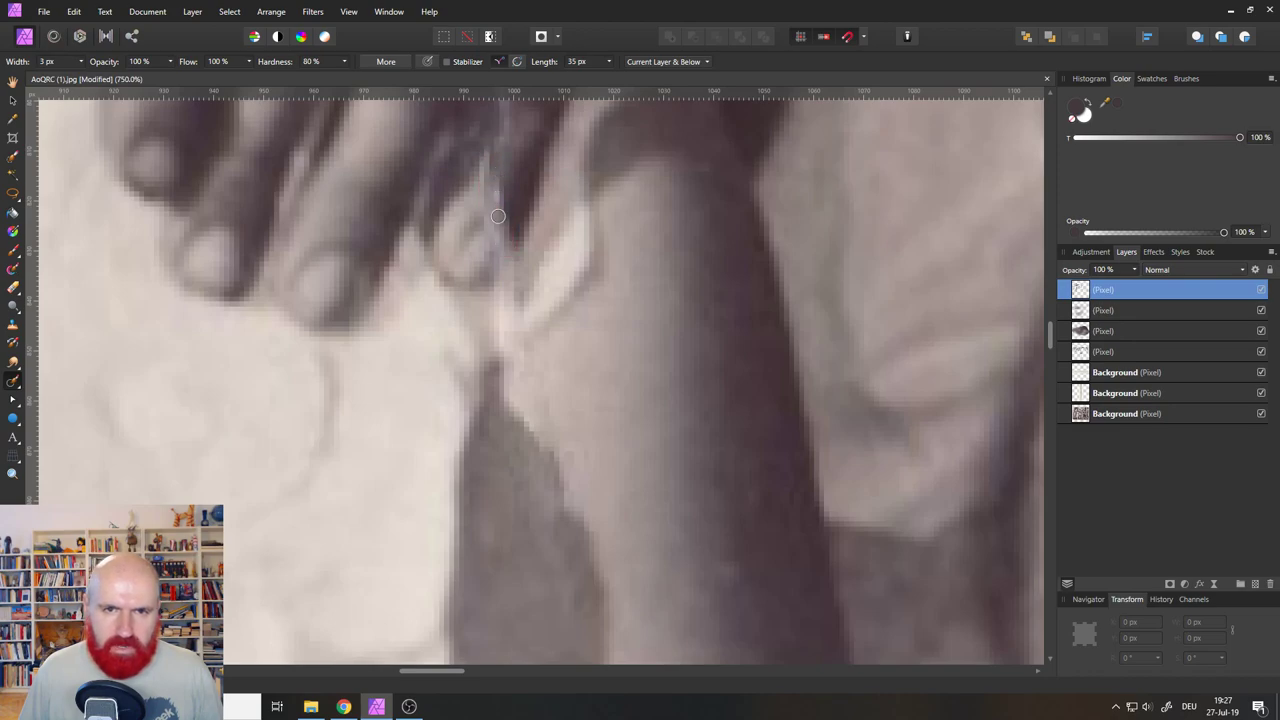
Inpaint the crack where it passes the outermost fingertip of the hand on the woman's shoulder.
drag(483, 212, 500, 245)
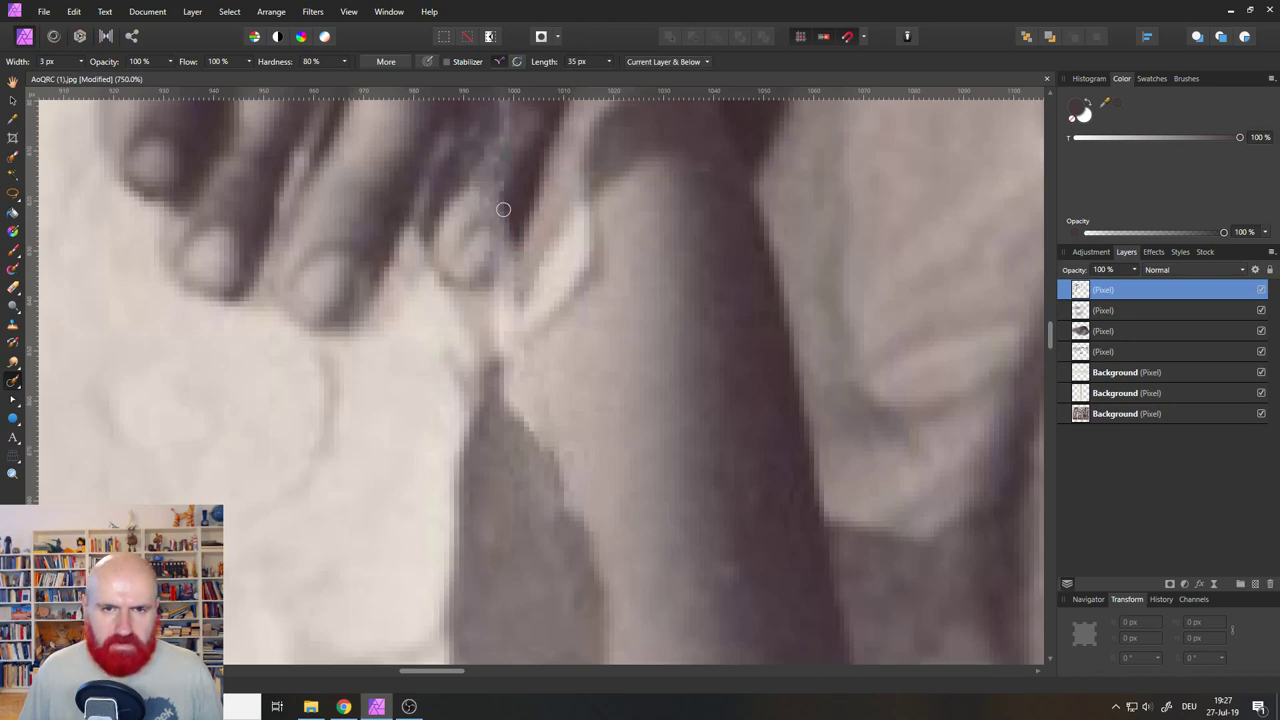
drag(519, 189, 512, 309)
key(ctrl+z)
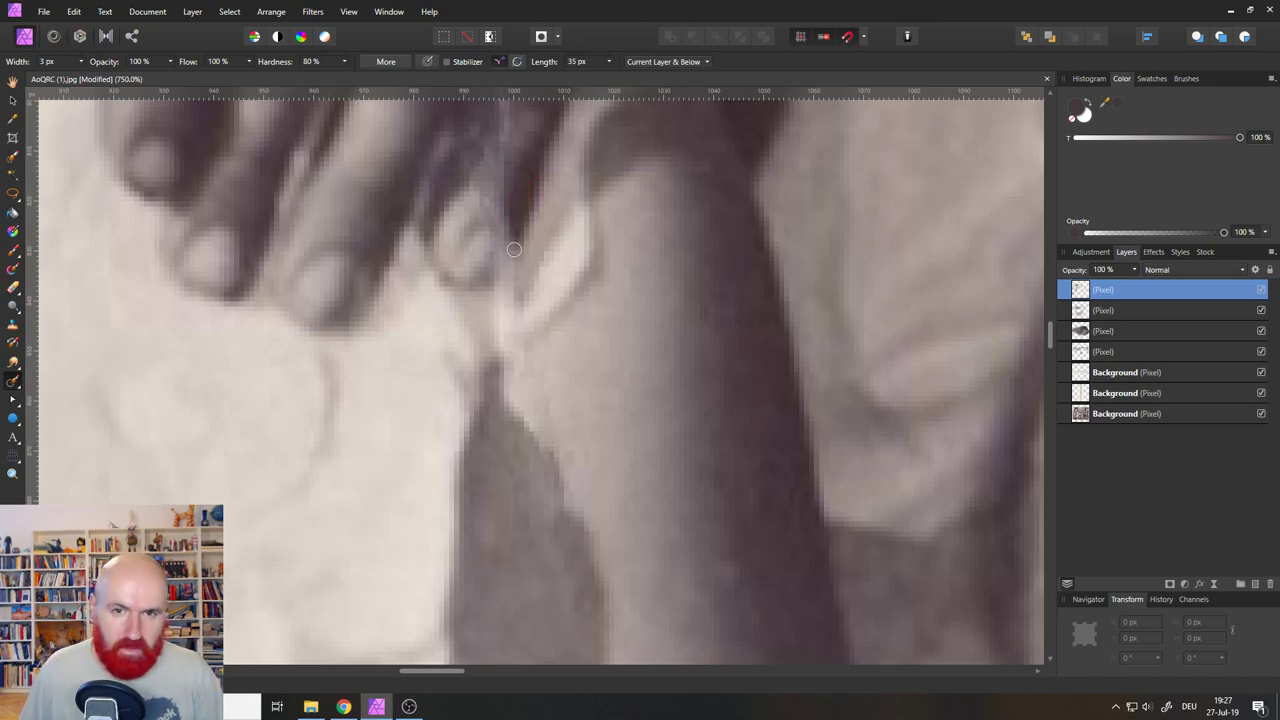
drag(514, 253, 542, 174)
Inpaint the remaining crack marks along the outermost finger, from the knuckle down towards the fingertip.
scroll(487, 195, down, 3)
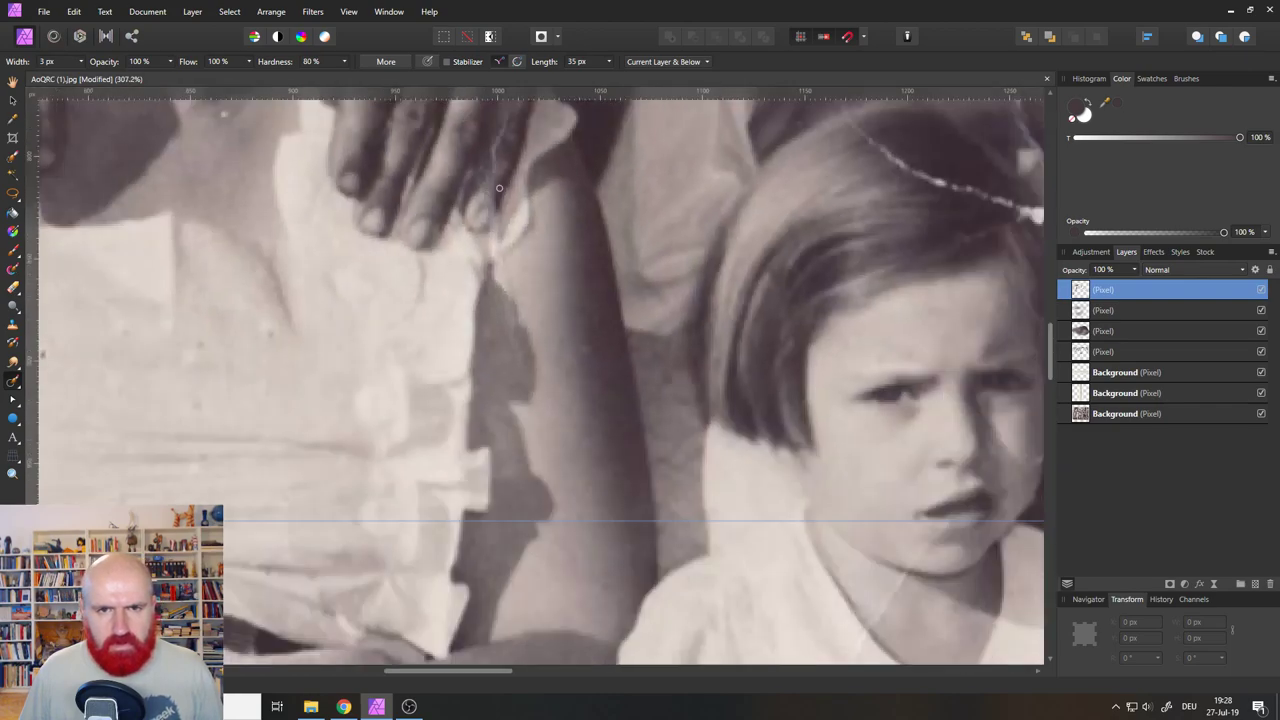
scroll(504, 155, up, 5)
drag(502, 302, 475, 344)
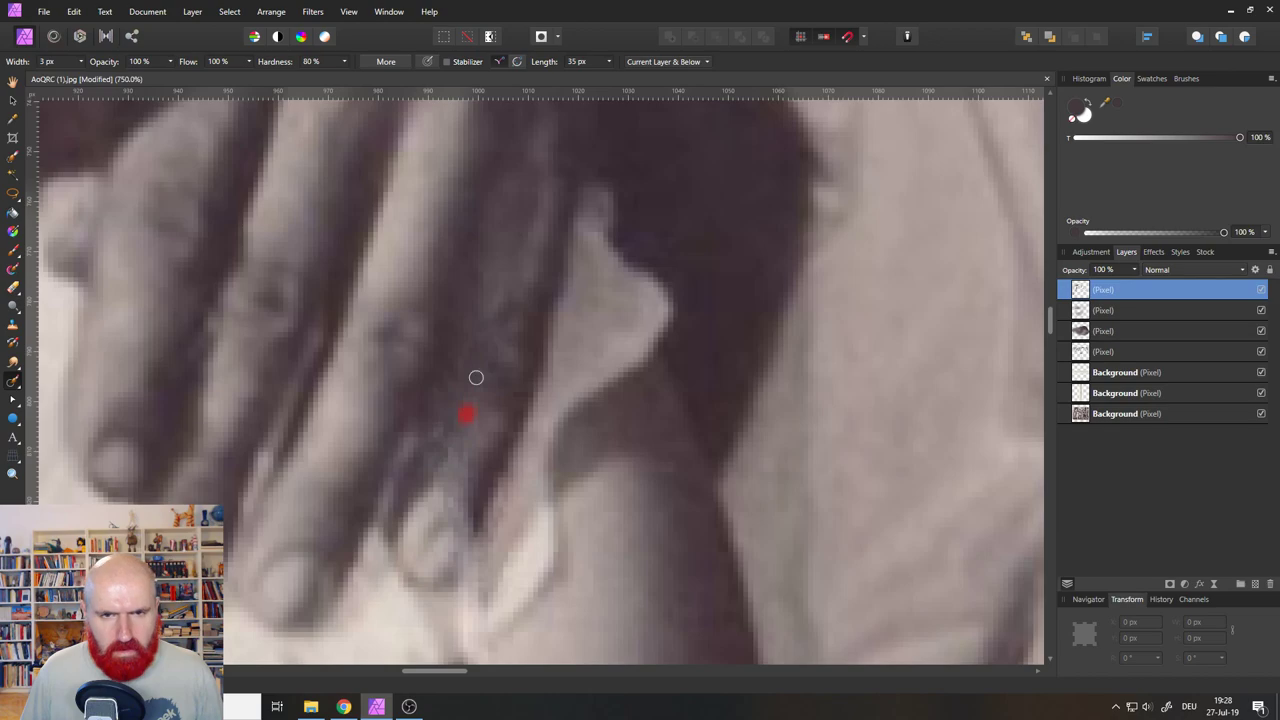
mouse_move(544, 190)
mouse_down()
mouse_move(532, 287)
mouse_move(493, 317)
mouse_up()
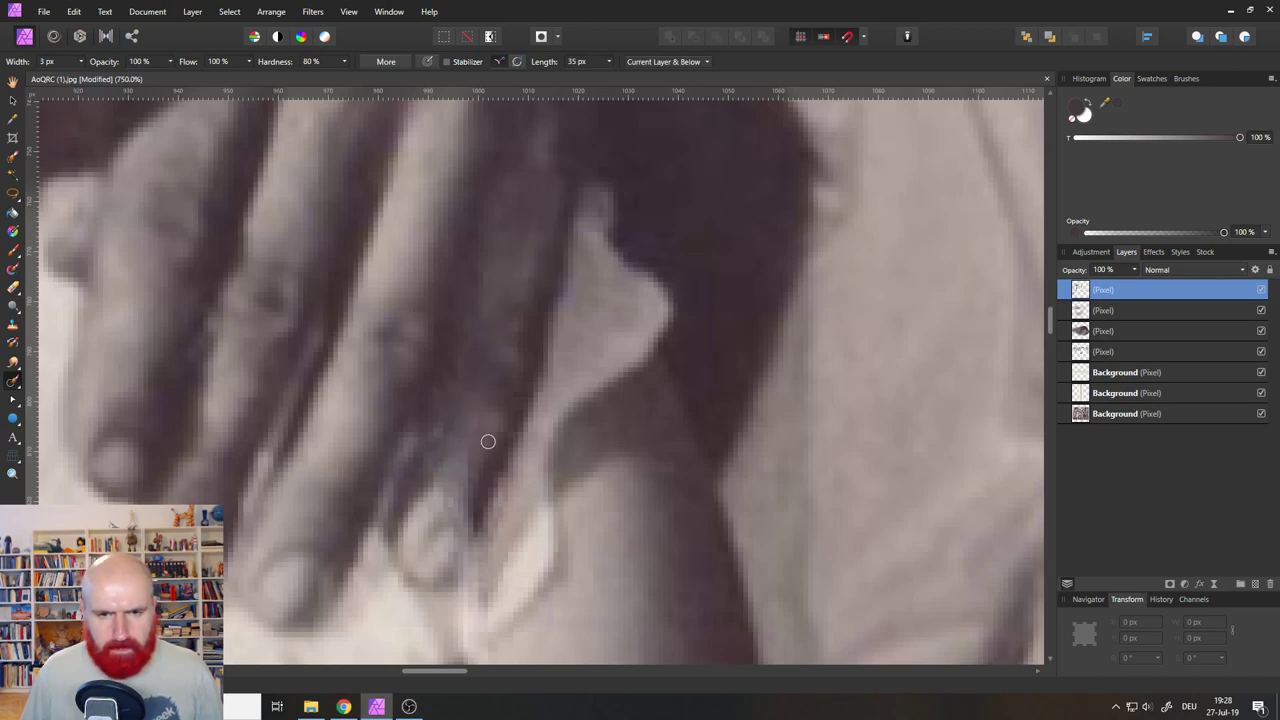
Inpaint the light curved crack crossing the dark arm behind the small girl's hair.
scroll(488, 470, down, 5)
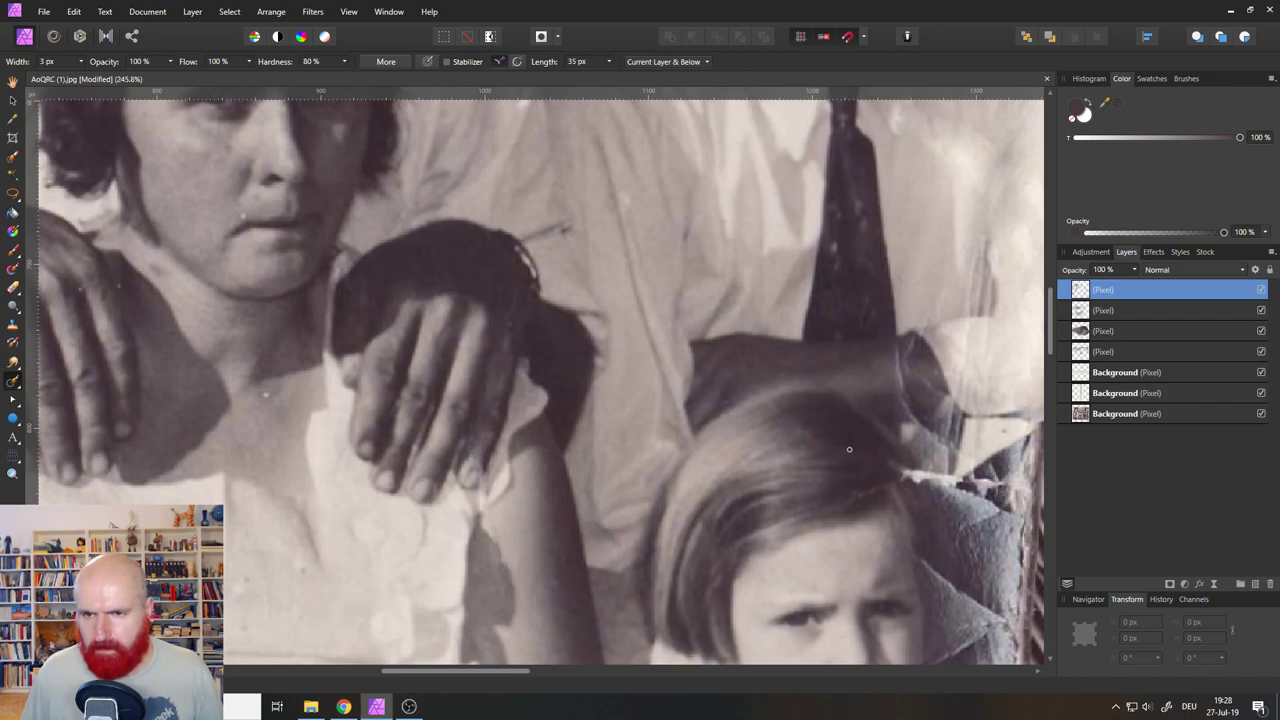
scroll(784, 404, down, 5)
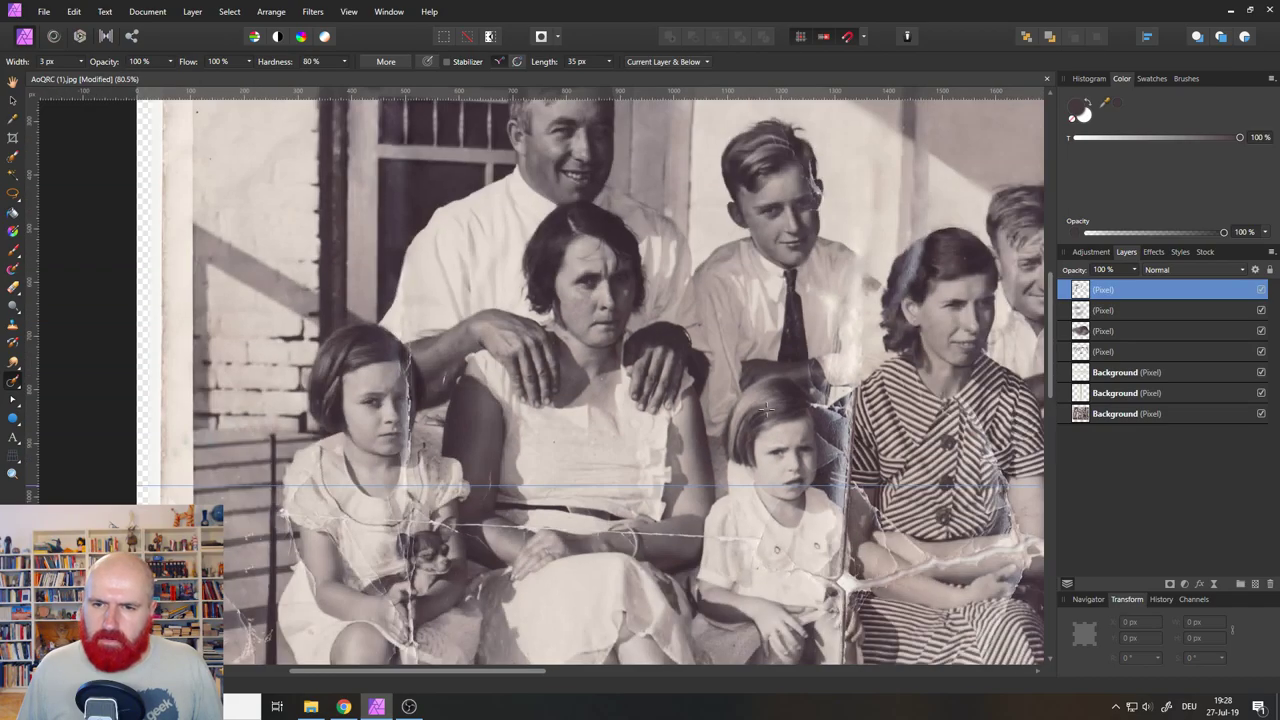
scroll(842, 404, up, 4)
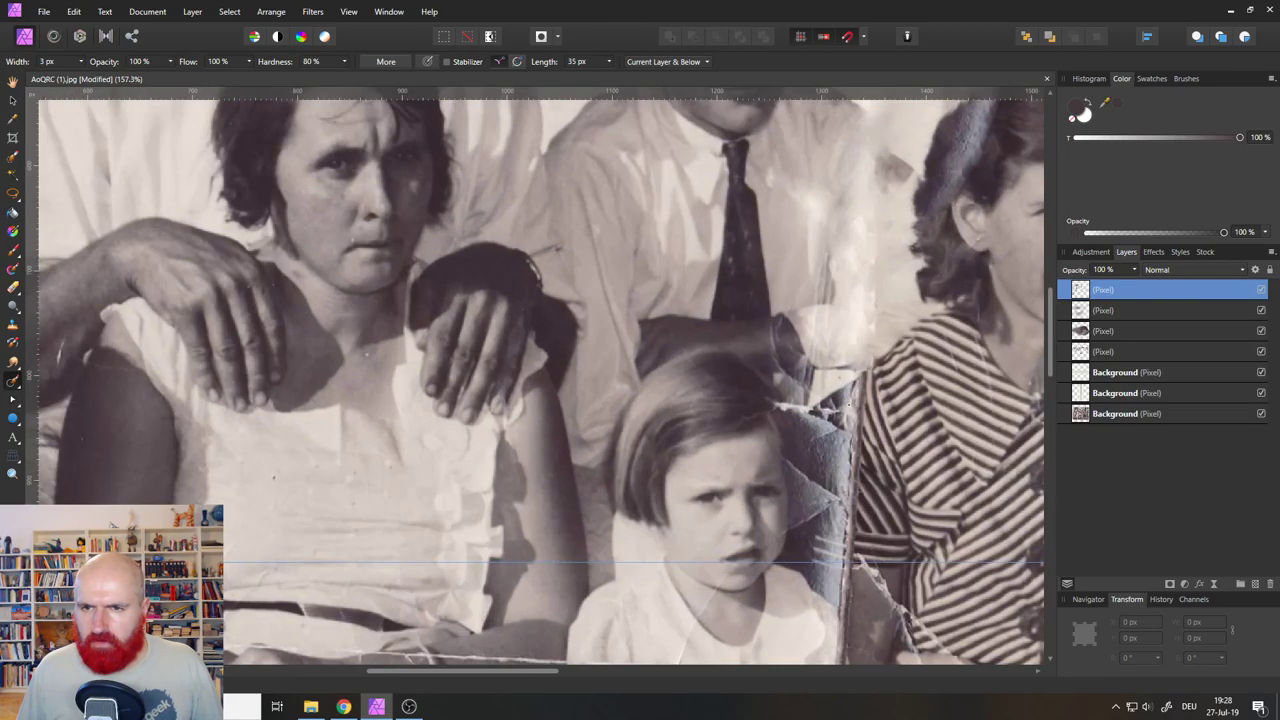
scroll(838, 364, up, 4)
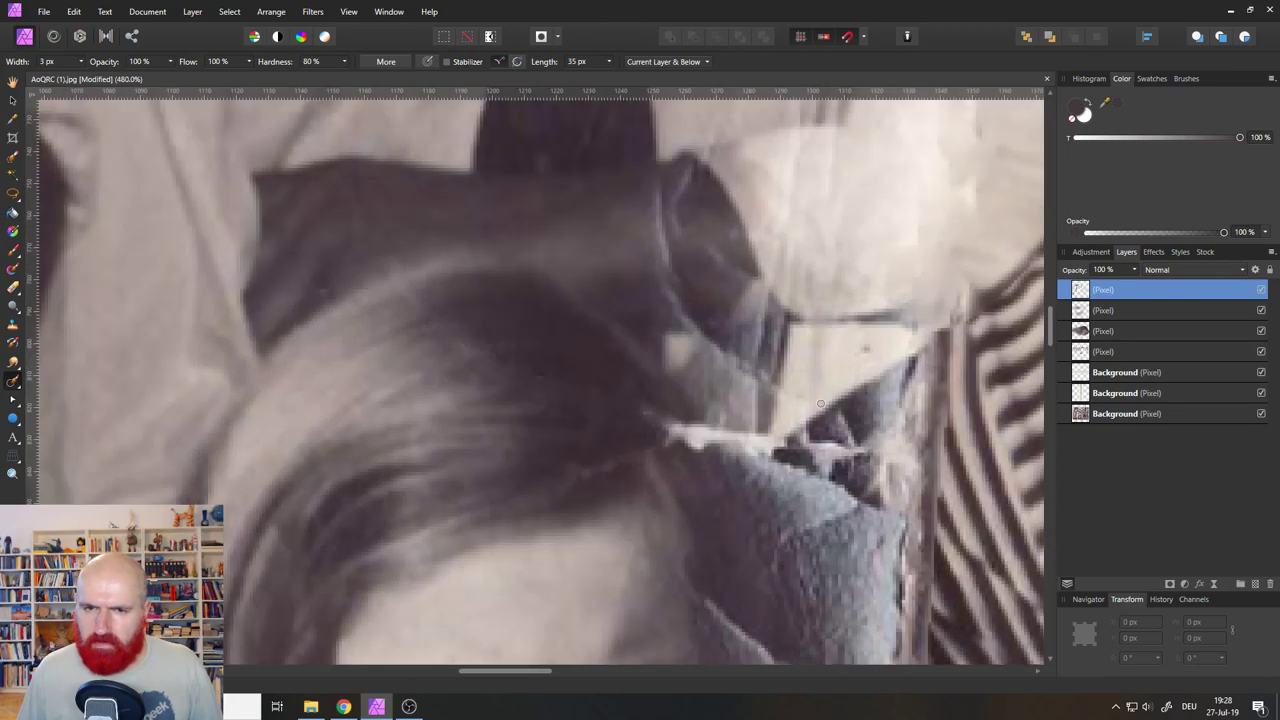
key(ctrl+z)
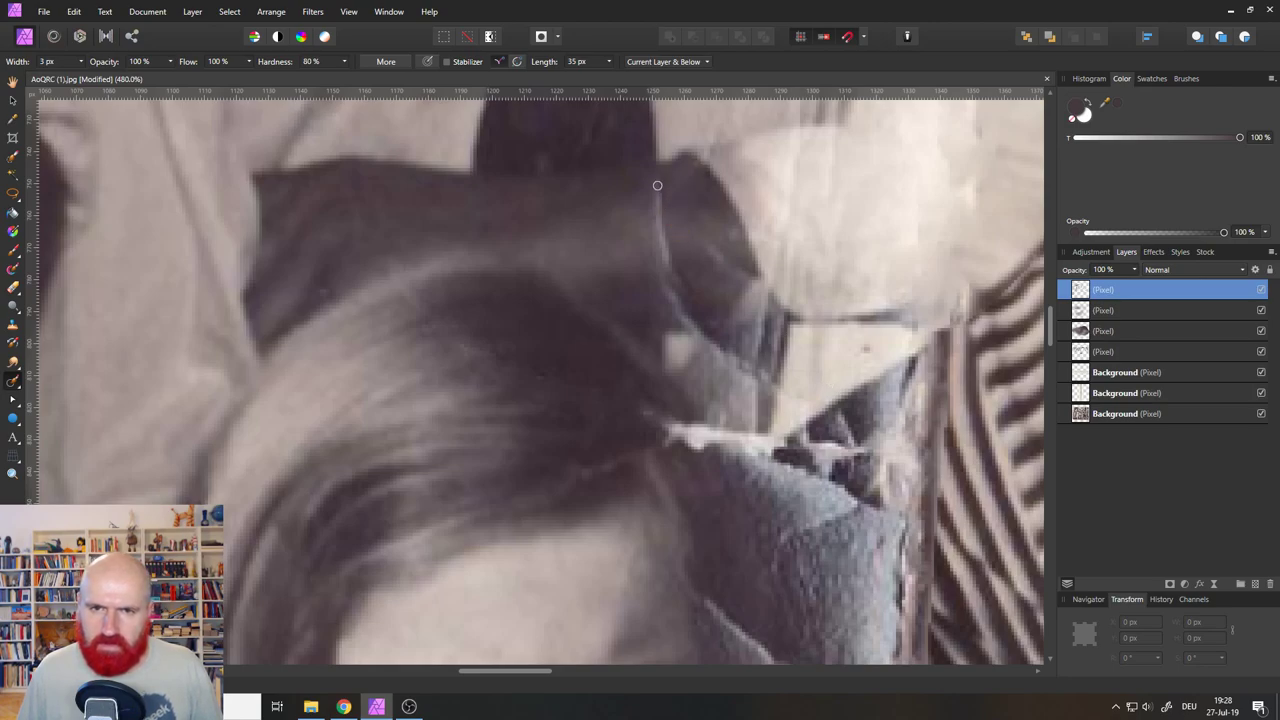
mouse_move(657, 186)
mouse_down()
mouse_move(660, 271)
mouse_move(677, 303)
mouse_up()
key(ctrl+z)
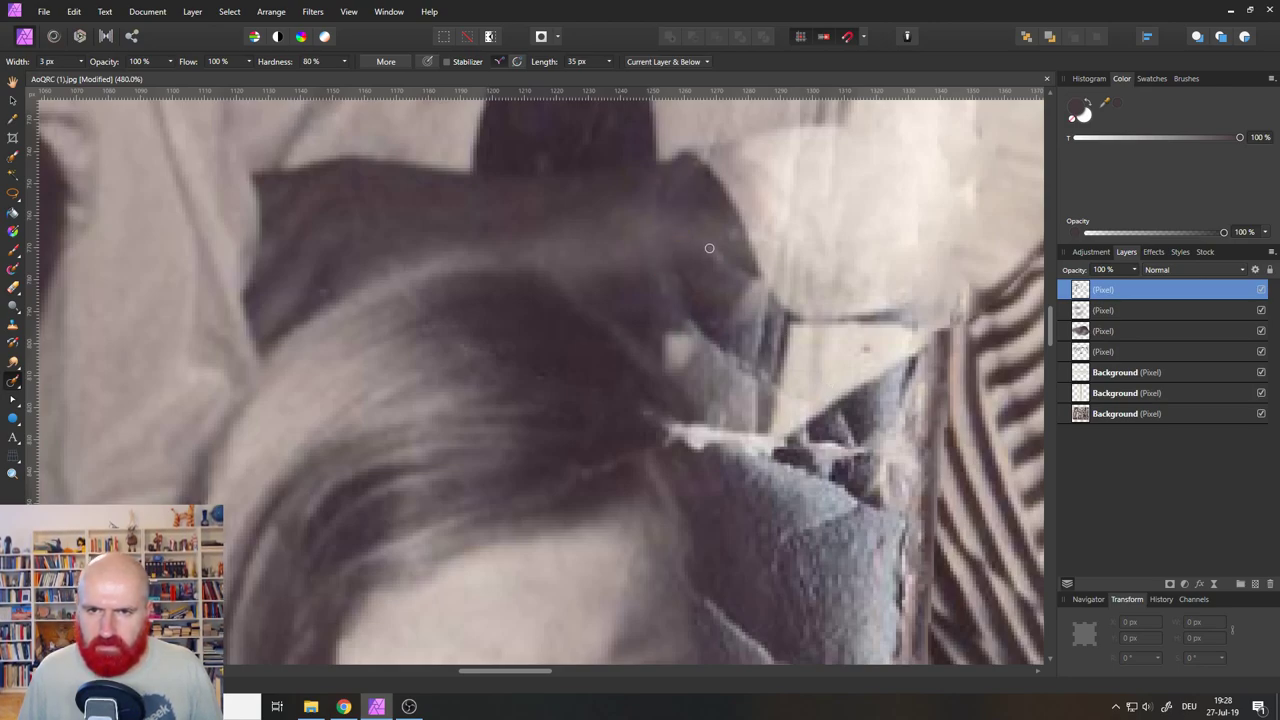
drag(659, 233, 682, 303)
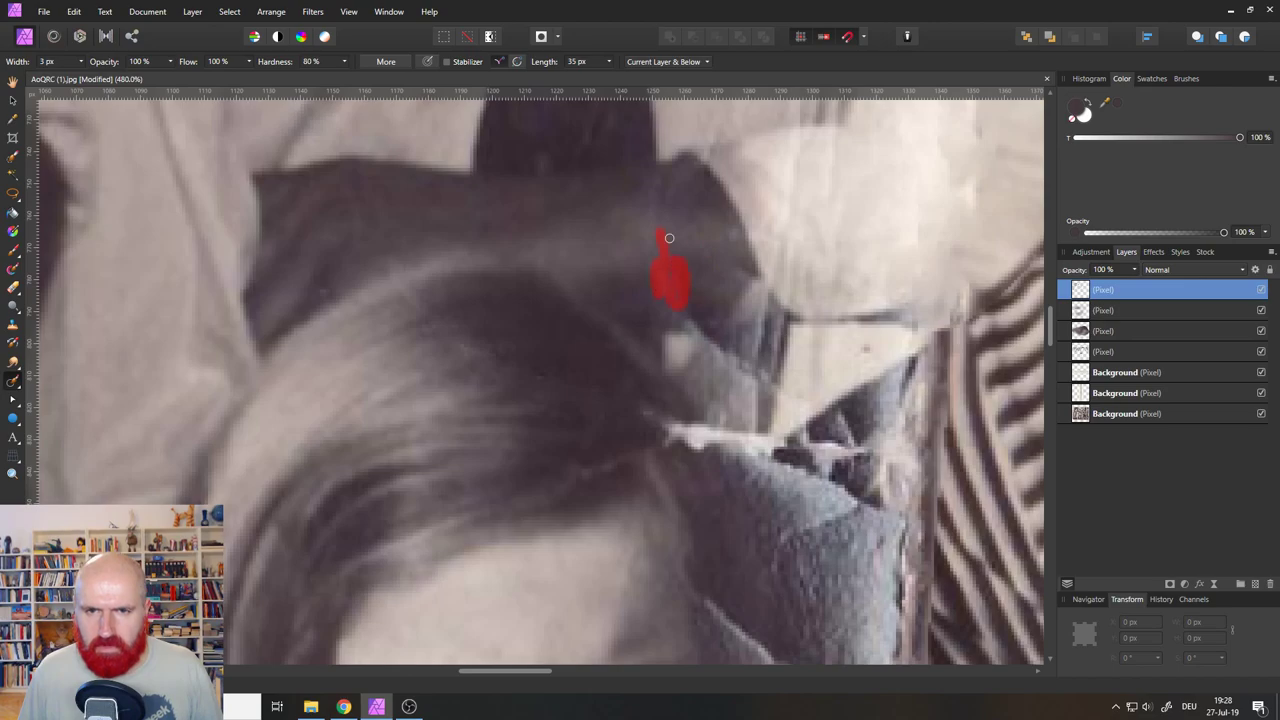
key(ctrl+z)
mouse_move(664, 178)
mouse_down()
mouse_move(660, 210)
mouse_move(727, 243)
mouse_move(748, 282)
mouse_up()
key(ctrl+z)
key(ctrl+z)
Inpaint the diagonal crack and the dark vertical edges in the damaged patch between the dark arm and the girl's hair.
drag(692, 322, 770, 382)
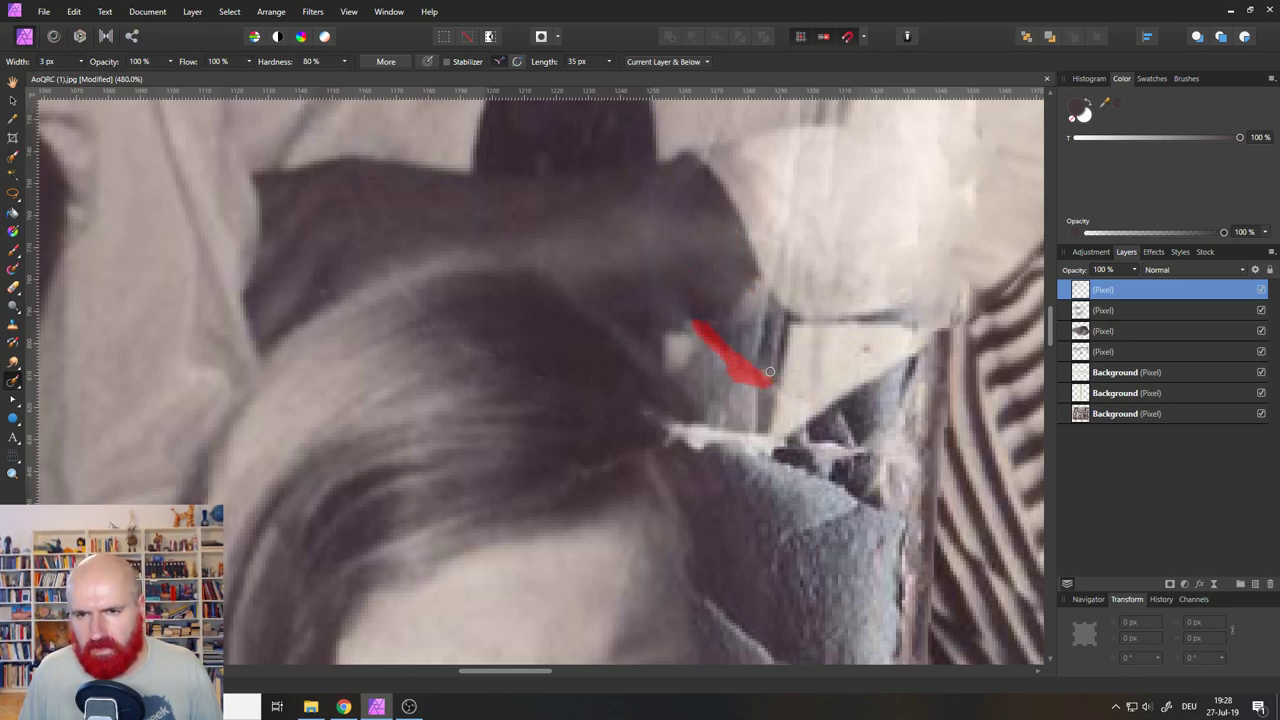
key(ctrl+z)
key(ctrl+z)
mouse_move(760, 332)
mouse_down()
mouse_move(729, 373)
mouse_move(698, 327)
mouse_move(768, 328)
mouse_move(756, 416)
mouse_up()
key(ctrl+z)
key(ctrl+z)
drag(778, 345, 775, 362)
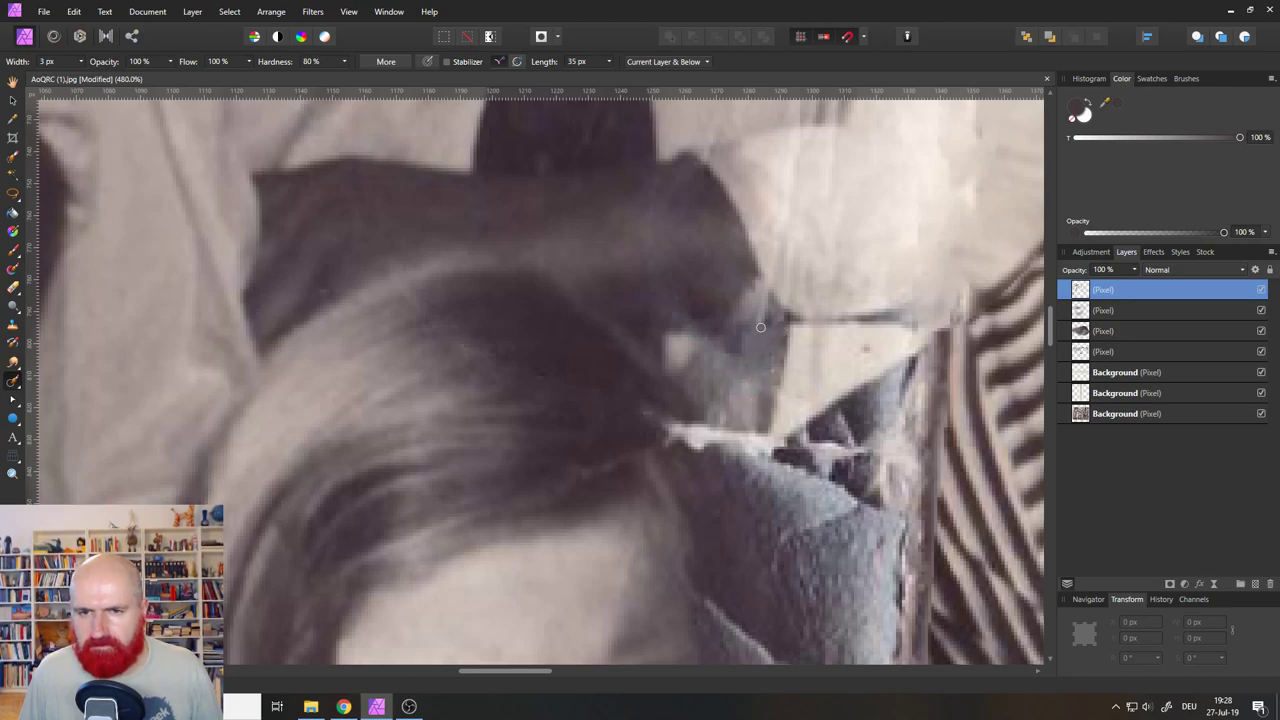
drag(769, 292, 764, 312)
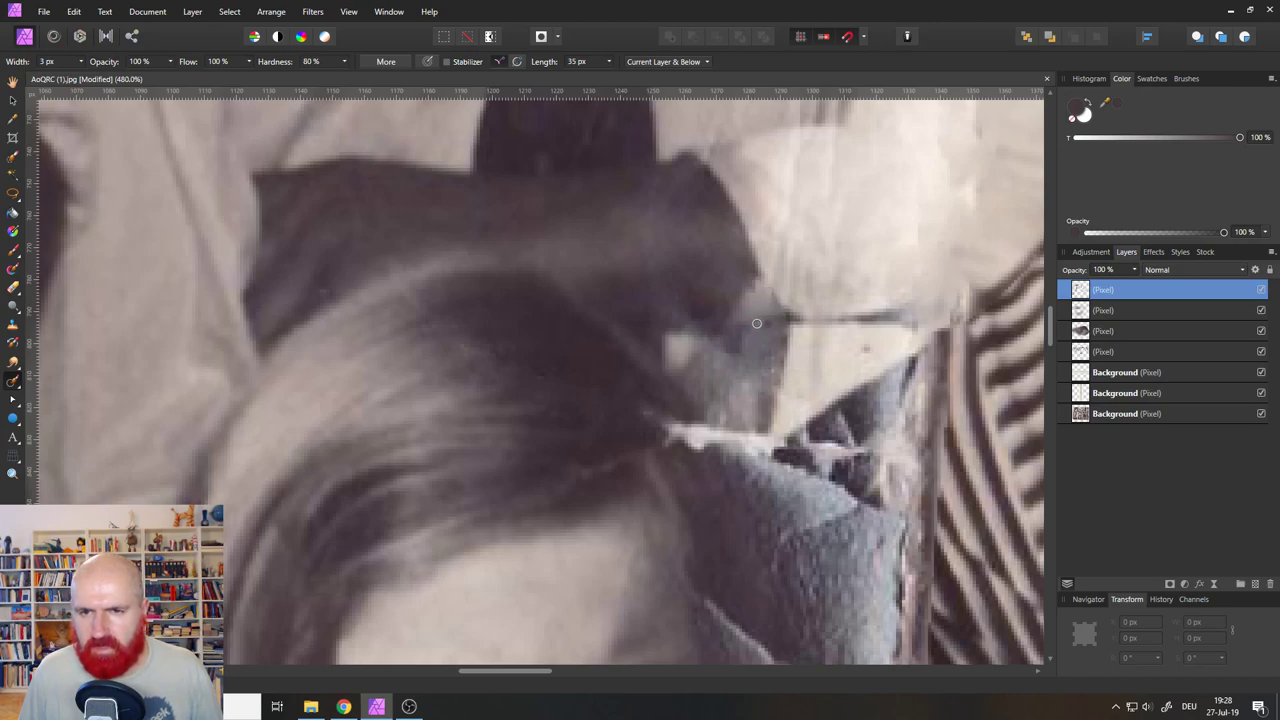
mouse_move(775, 265)
mouse_down()
mouse_move(778, 222)
mouse_move(792, 270)
mouse_up()
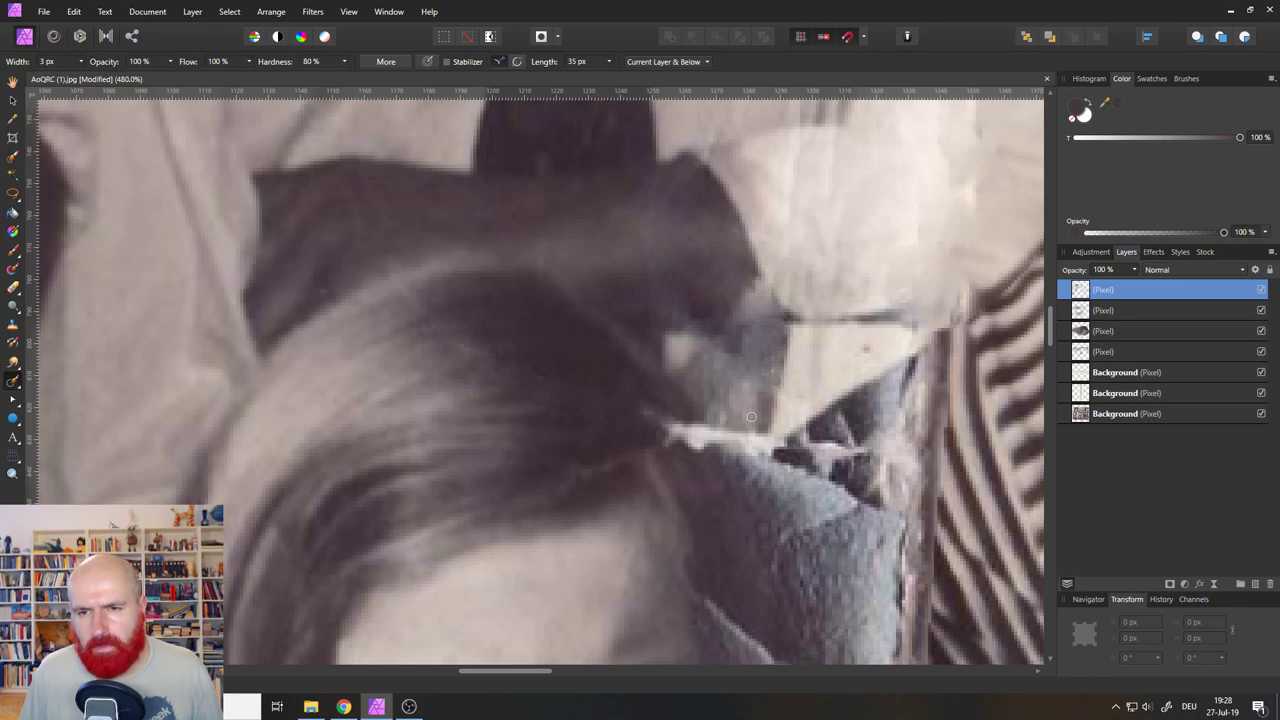
Inpaint the white tear extending from the edge of the girl's hair through the dark triangular patch beside it.
mouse_move(670, 418)
mouse_down()
mouse_move(704, 451)
mouse_move(769, 439)
mouse_move(720, 457)
mouse_up()
mouse_move(715, 430)
mouse_down()
mouse_move(731, 456)
mouse_move(762, 424)
mouse_move(765, 442)
mouse_move(720, 418)
mouse_move(710, 437)
mouse_move(746, 455)
mouse_up()
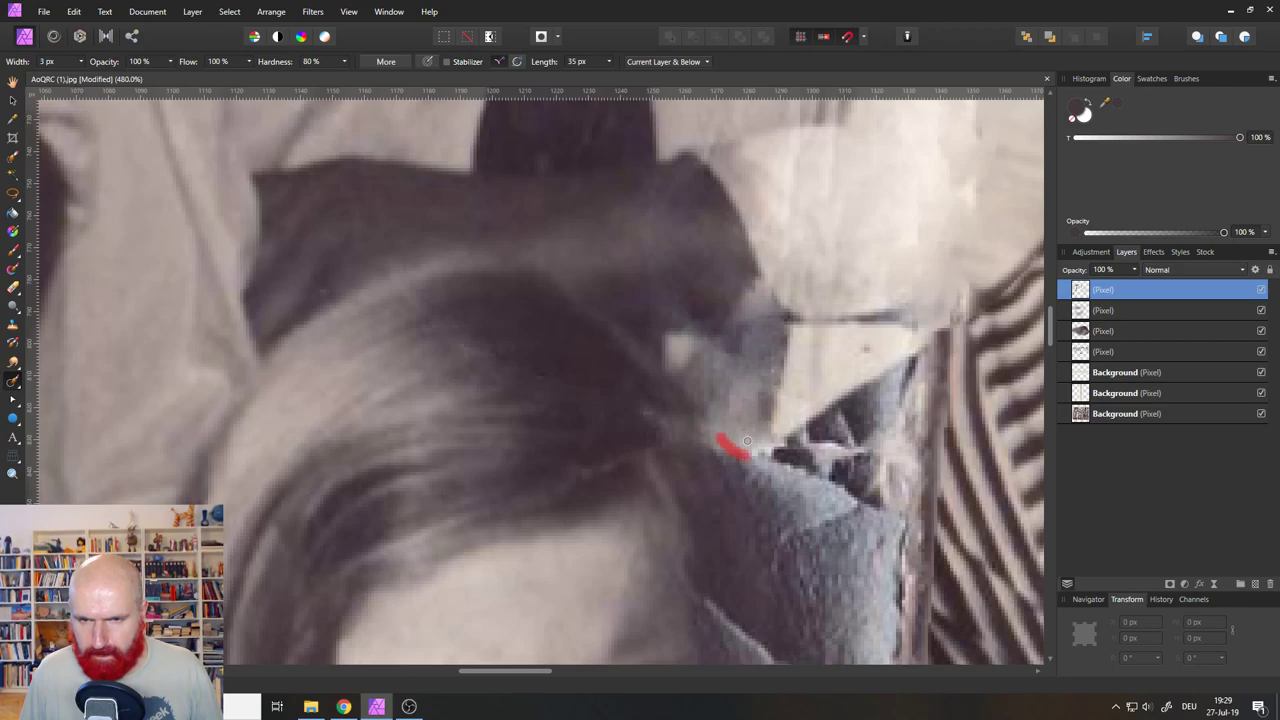
mouse_move(852, 420)
mouse_down()
mouse_move(797, 446)
mouse_move(843, 449)
mouse_move(810, 444)
mouse_move(844, 432)
mouse_move(850, 457)
mouse_up()
drag(817, 444, 791, 442)
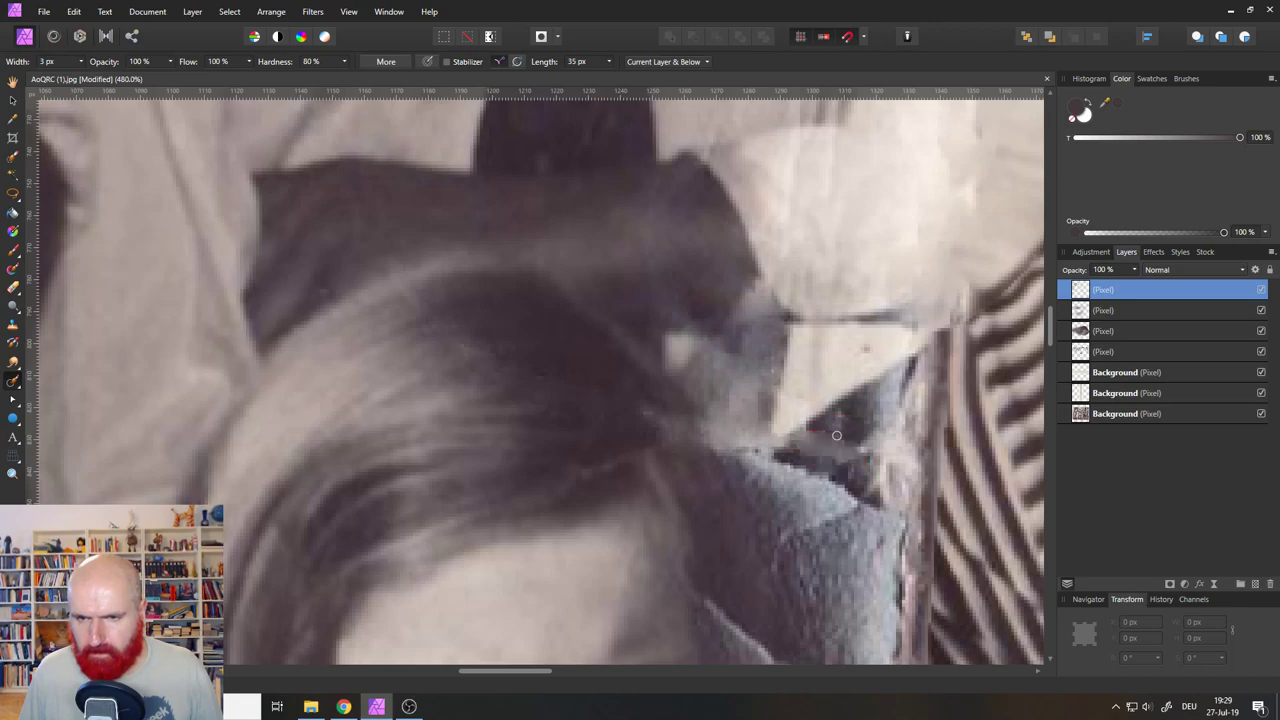
Set the brush width to 11 px and inpaint the triangular creases in the dark area beside the girl's face.
scroll(823, 479, down, 10)
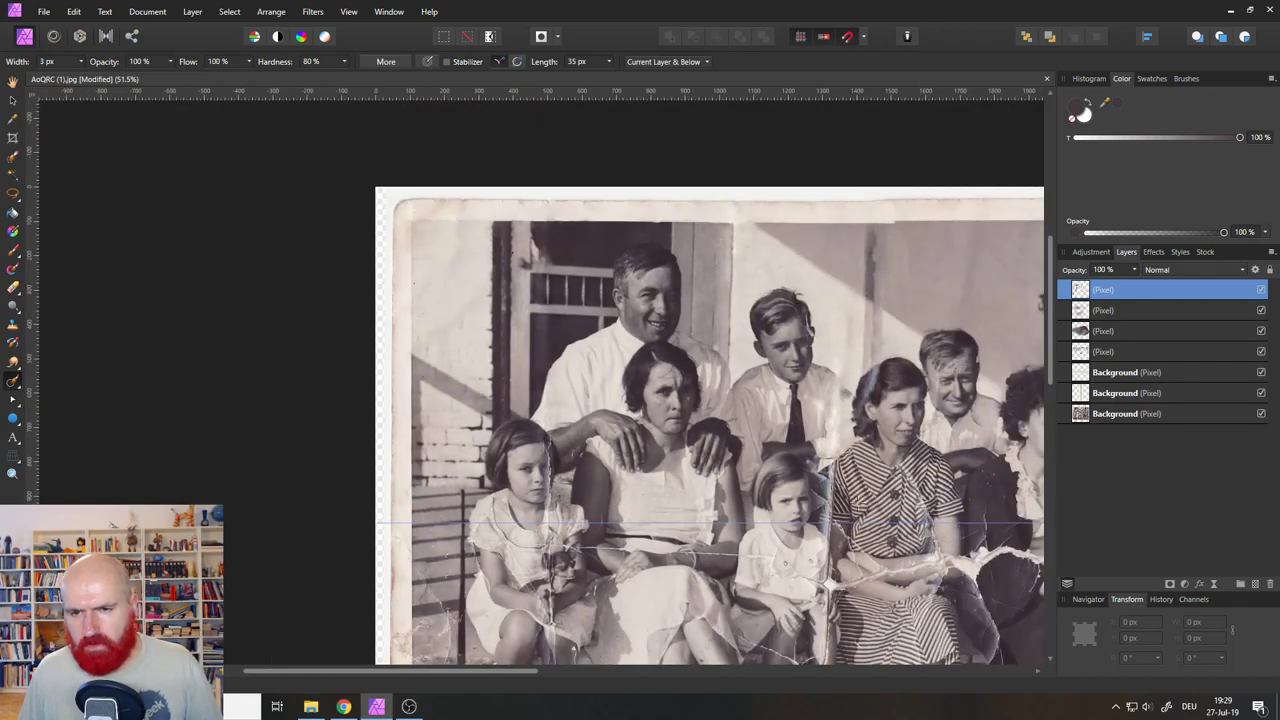
scroll(826, 503, up, 1)
scroll(820, 499, down, 3)
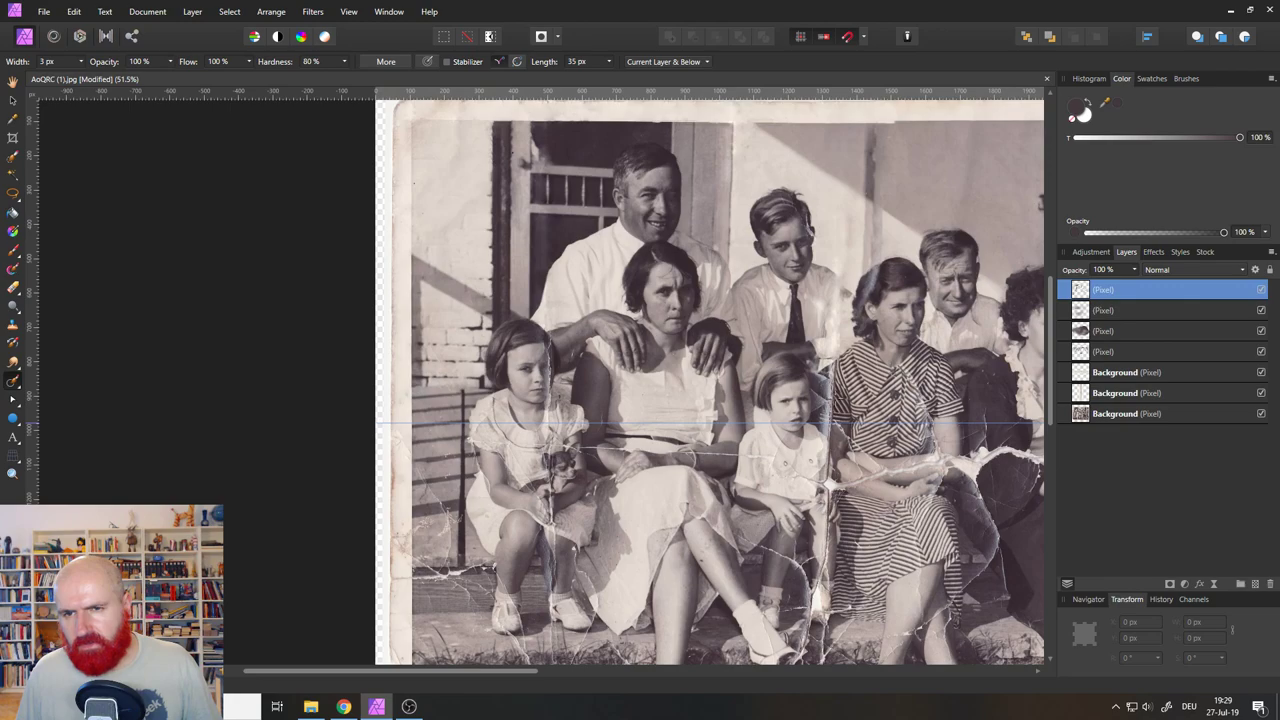
scroll(830, 396, up, 6)
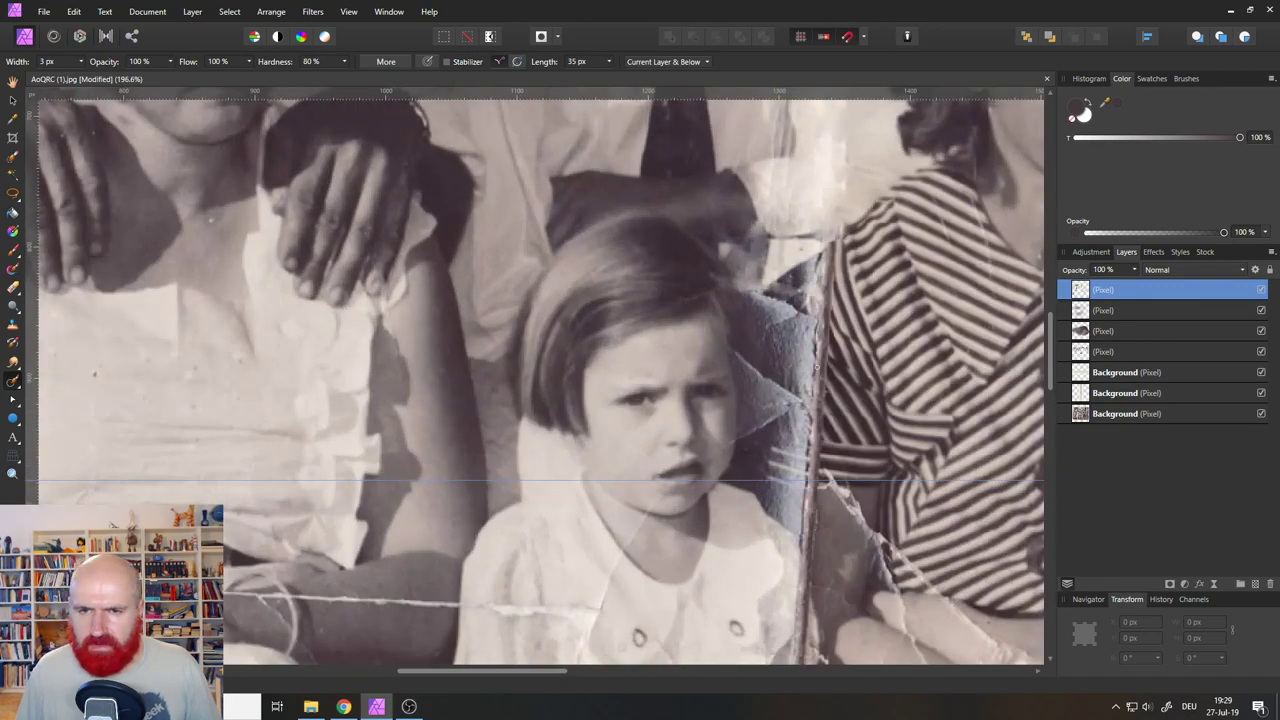
scroll(810, 411, up, 2)
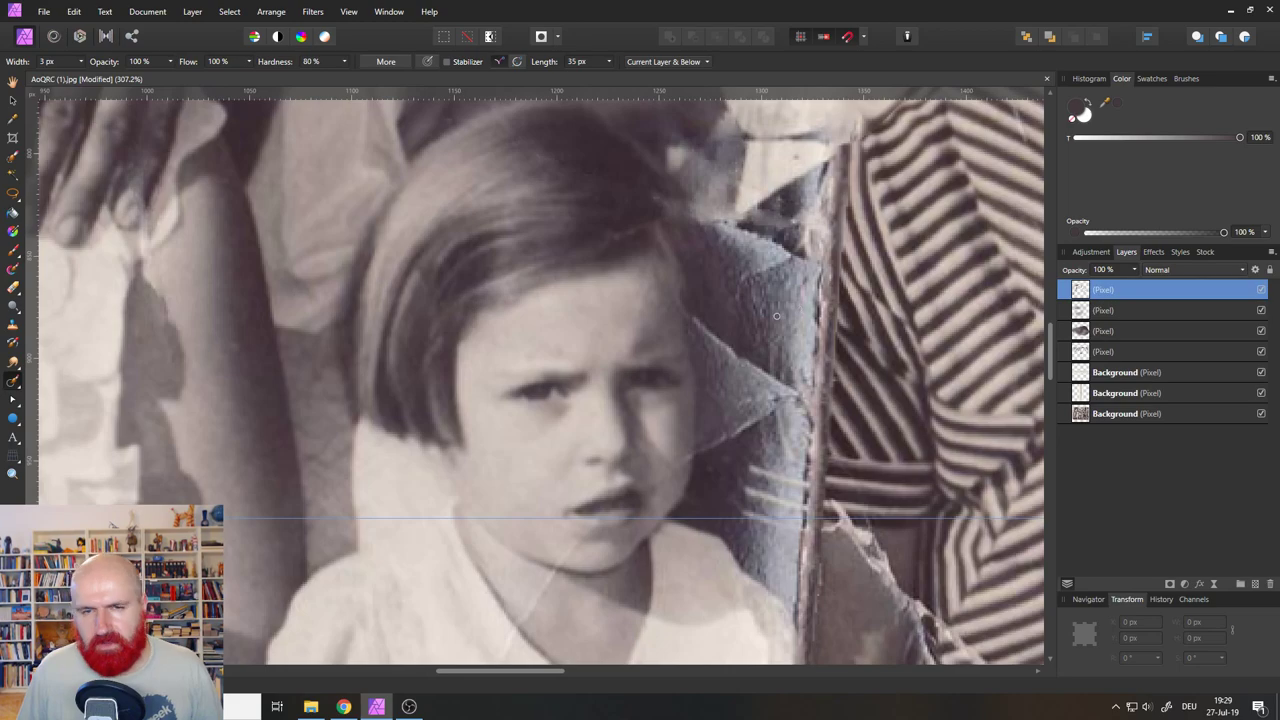
click(63, 62)
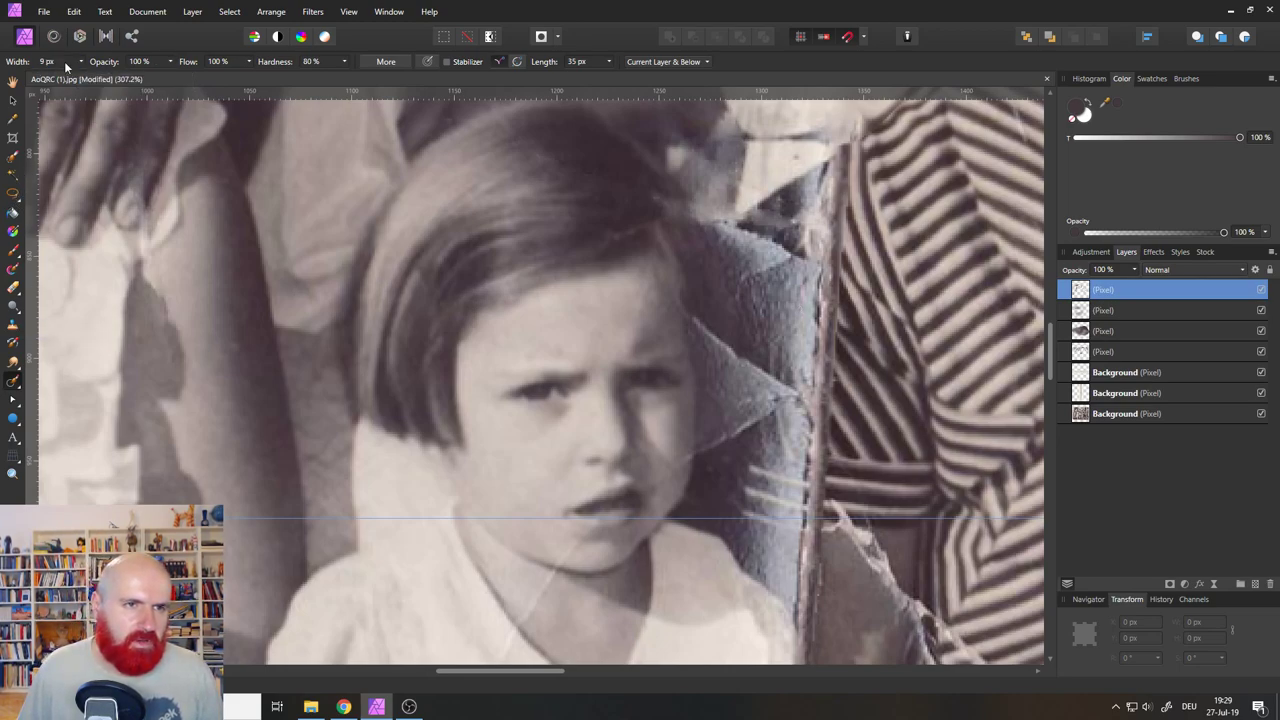
click(81, 62)
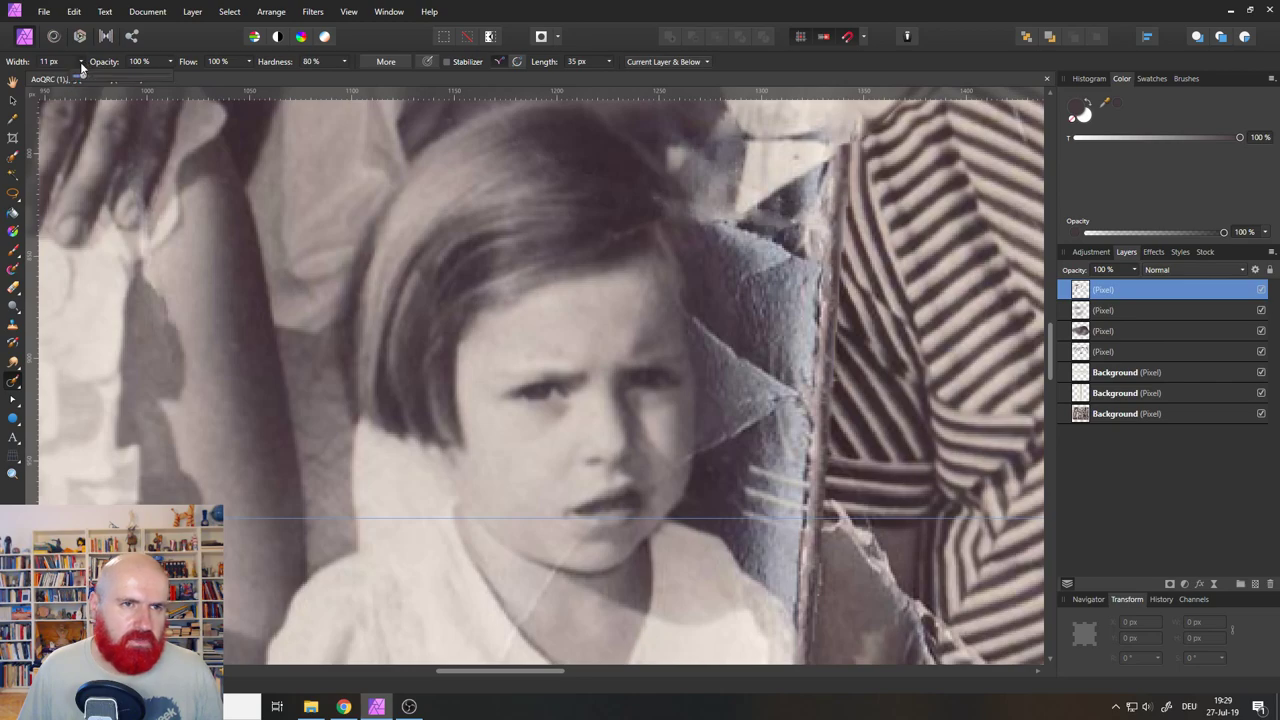
click(752, 343)
mouse_move(700, 315)
mouse_down()
mouse_move(739, 366)
mouse_move(793, 394)
mouse_move(706, 452)
mouse_move(761, 381)
mouse_move(748, 280)
mouse_up()
key(ctrl+z)
key(ctrl+z)
mouse_move(784, 240)
mouse_down()
mouse_move(800, 250)
mouse_move(768, 262)
mouse_up()
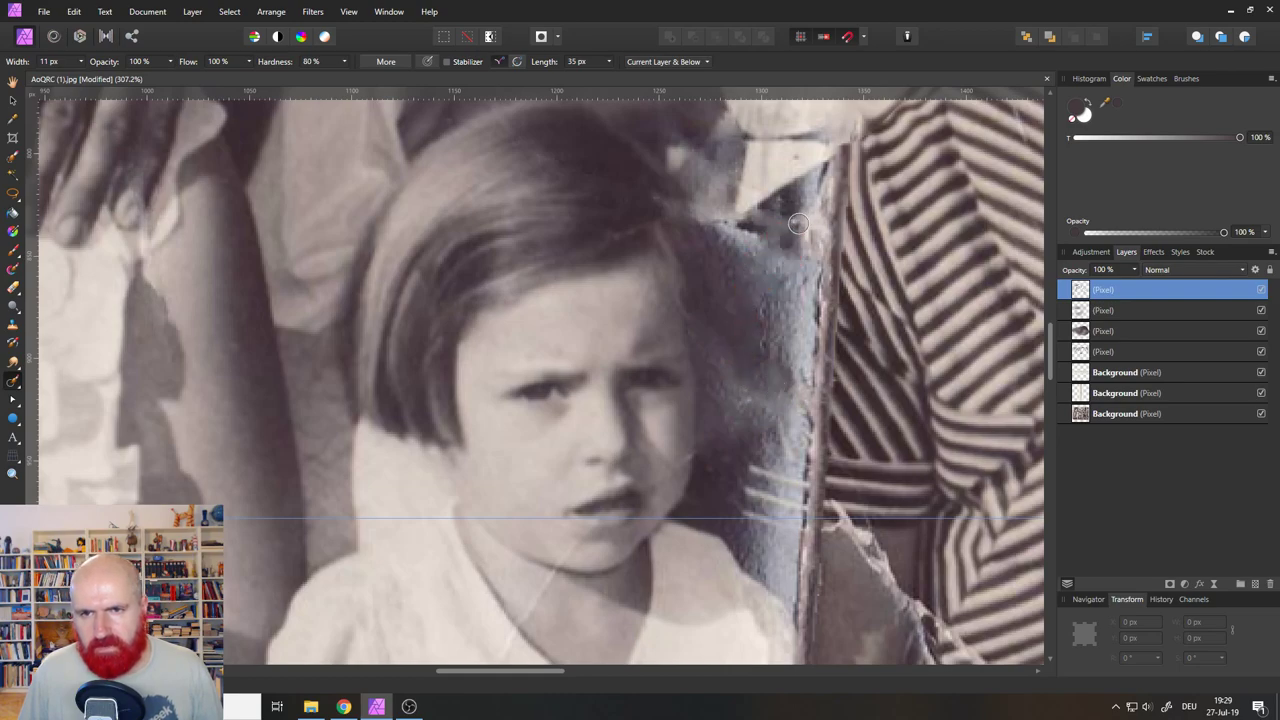
Inpaint the torn upper part of the dark area between the girl's hair and the striped dress.
mouse_move(783, 213)
mouse_down()
mouse_move(762, 225)
mouse_move(785, 250)
mouse_move(794, 200)
mouse_move(794, 276)
mouse_up()
drag(781, 211, 779, 261)
drag(806, 208, 794, 296)
mouse_move(817, 214)
mouse_down()
mouse_move(816, 281)
mouse_move(773, 374)
mouse_up()
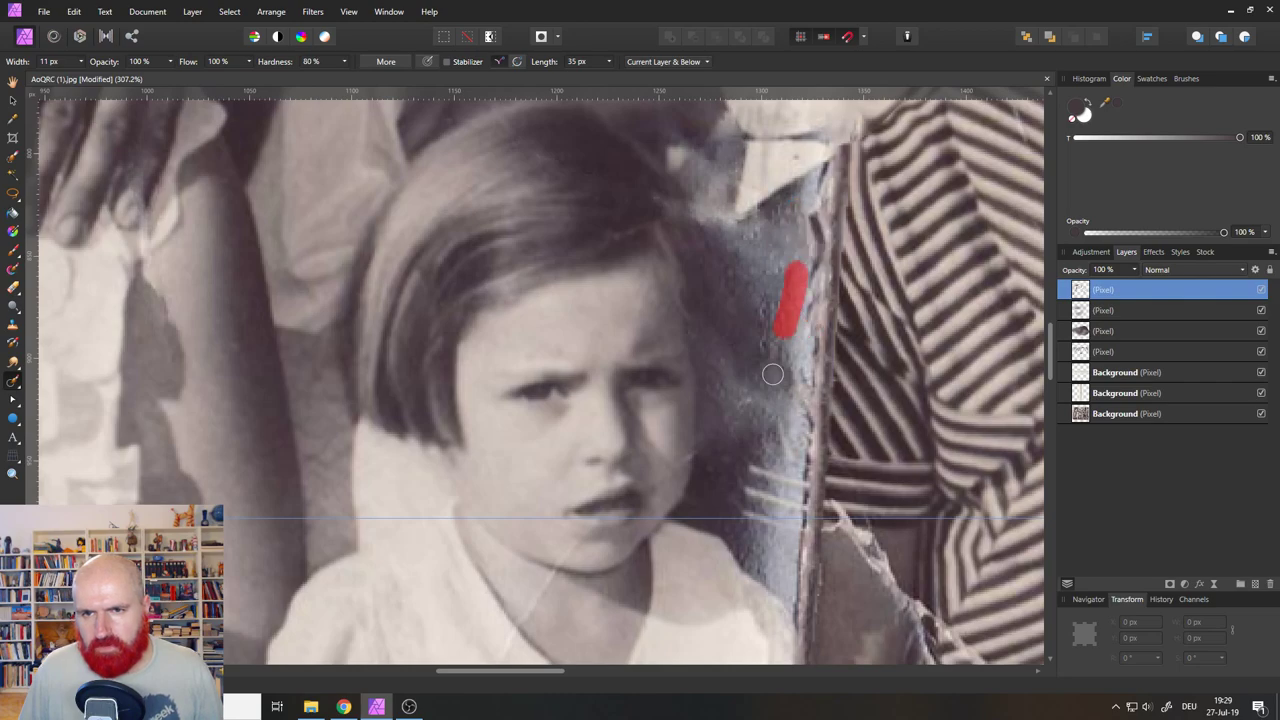
Try to inpaint the long vertical tear edge between the dark area and the striped dress.
key(ctrl+z)
mouse_move(822, 205)
mouse_down()
mouse_move(837, 308)
mouse_move(842, 283)
mouse_move(826, 436)
mouse_up()
key(ctrl+z)
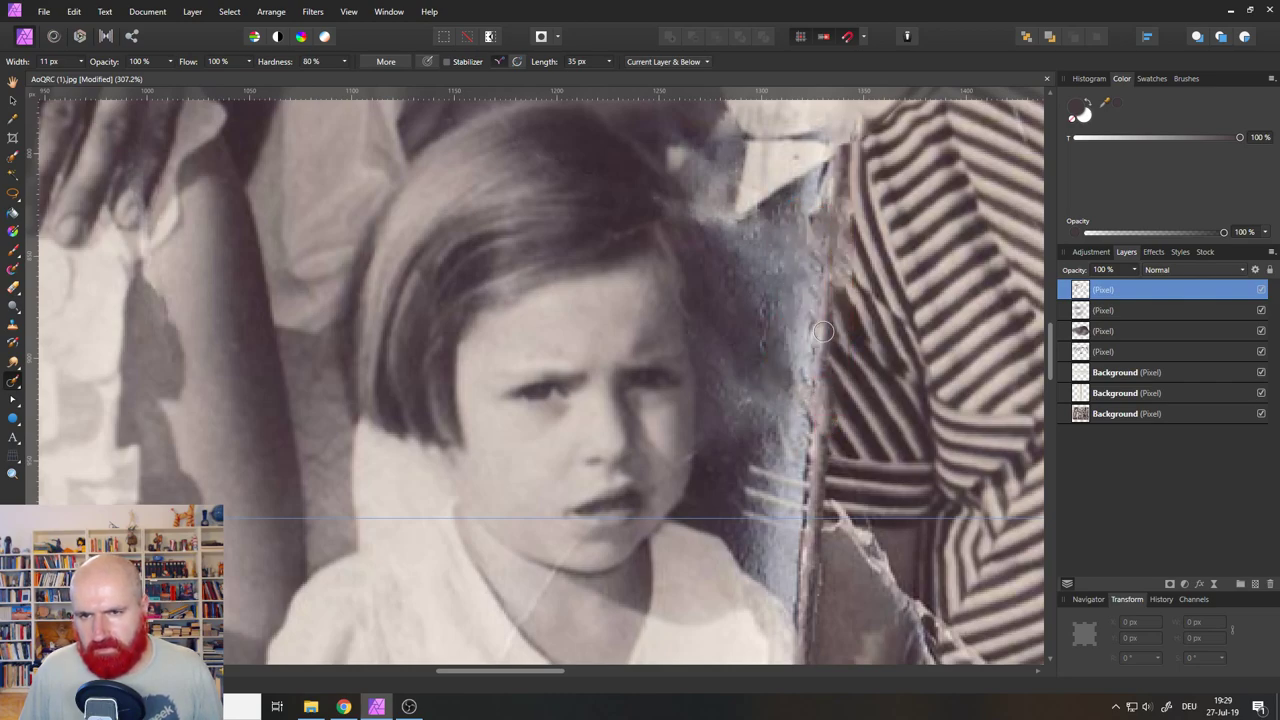
drag(822, 270, 815, 503)
key(ctrl+z)
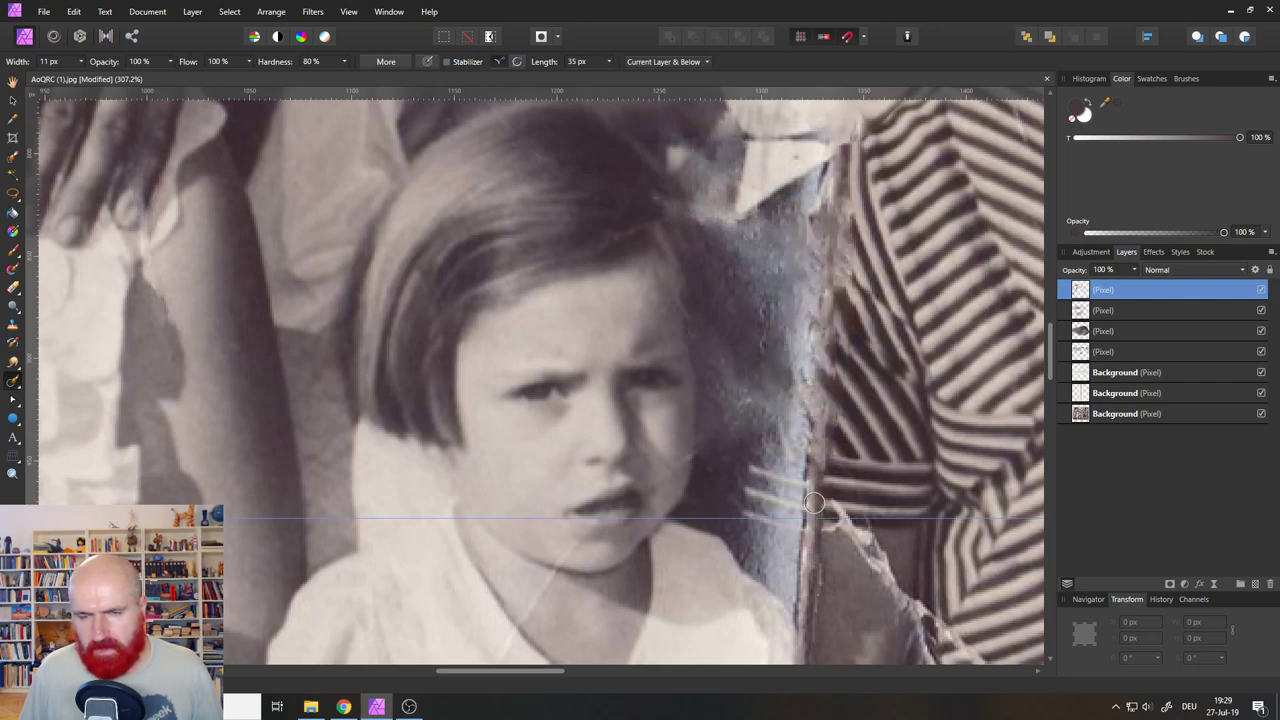
key(ctrl+z)
key(ctrl+z)
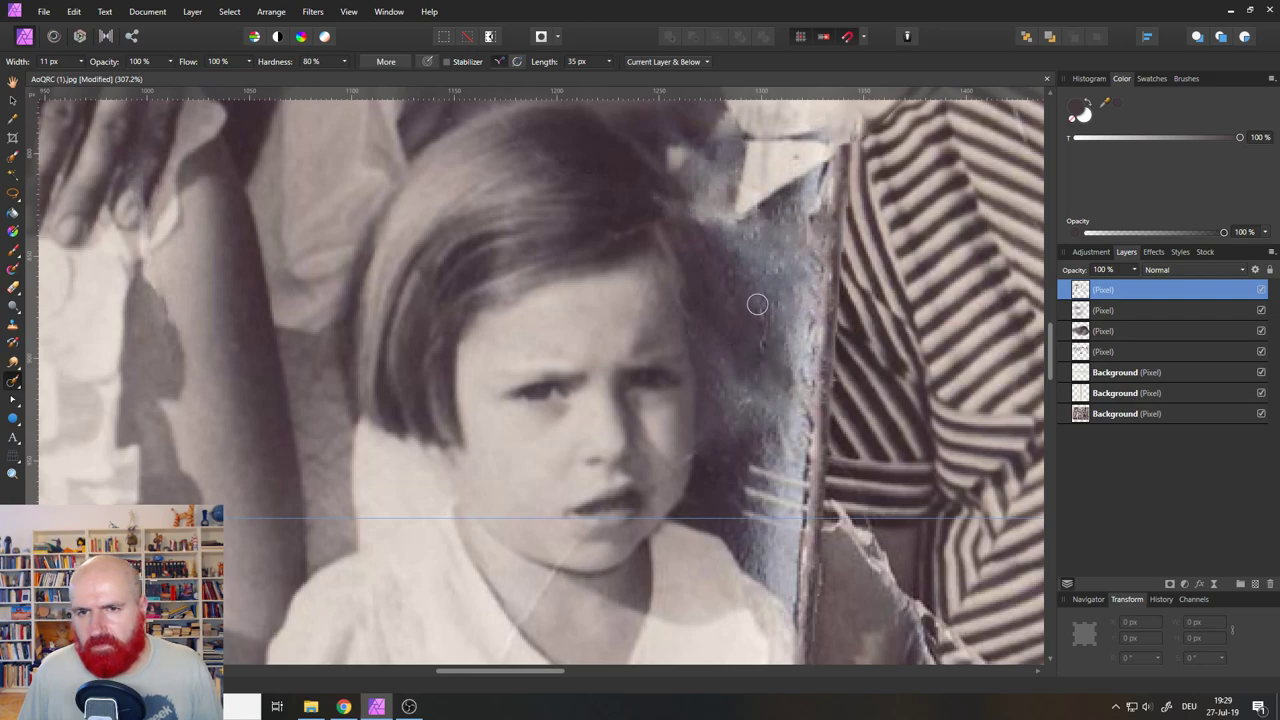
Patch the vertical tear between the dark background and the sleeve with clean diagonal stripes from the neighbouring part of the sleeve, then deselect.
drag(851, 351, 558, 420)
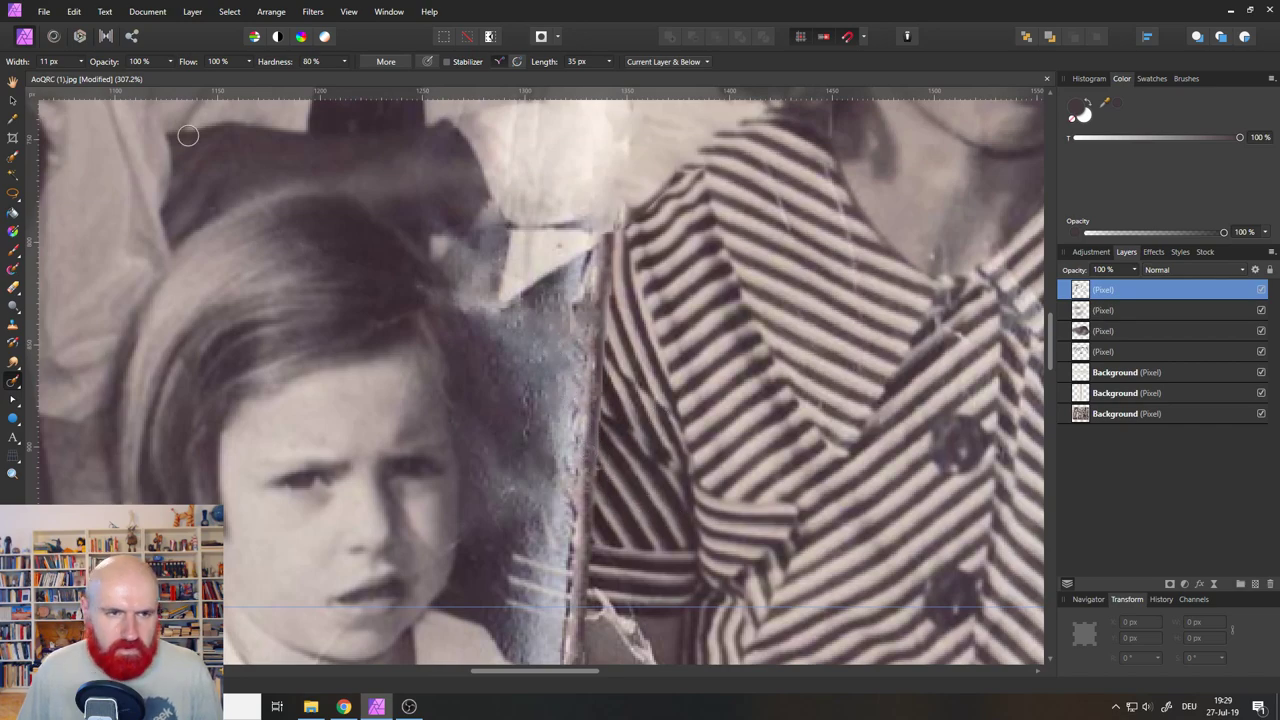
click(22, 384)
click(61, 400)
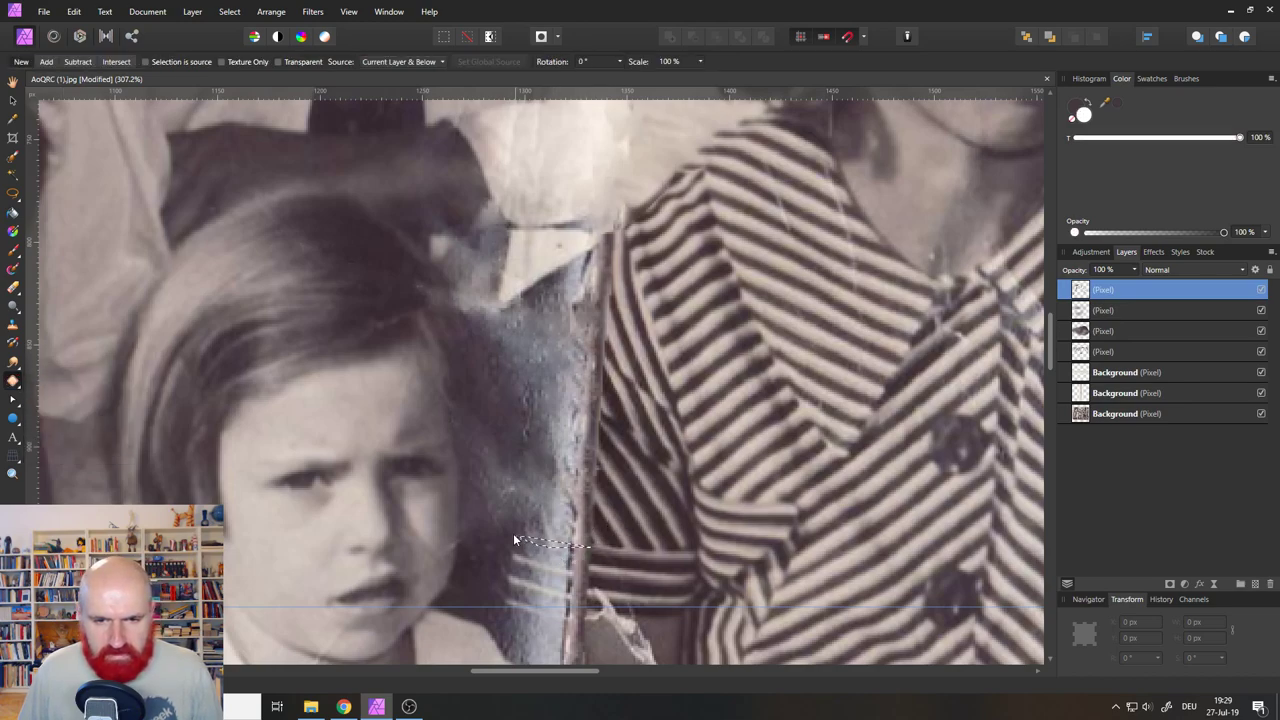
mouse_move(513, 540)
mouse_down()
mouse_move(529, 339)
mouse_move(569, 290)
mouse_move(611, 329)
mouse_up()
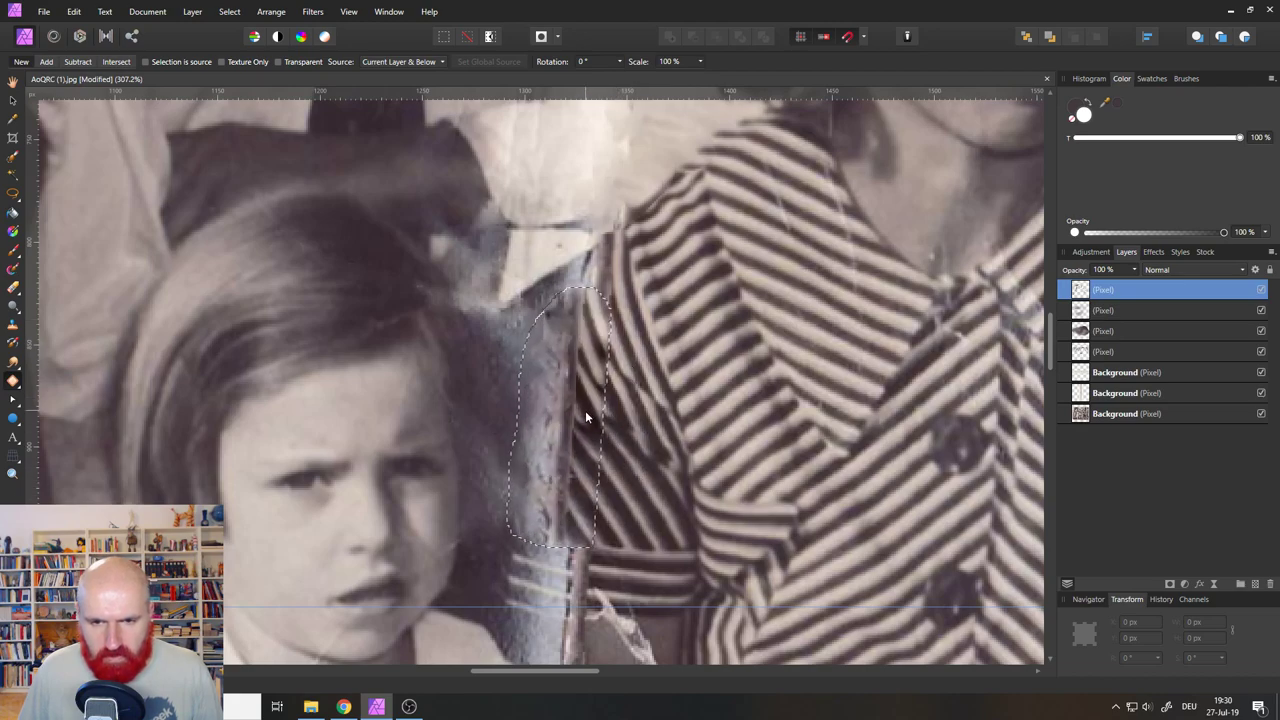
drag(586, 418, 619, 424)
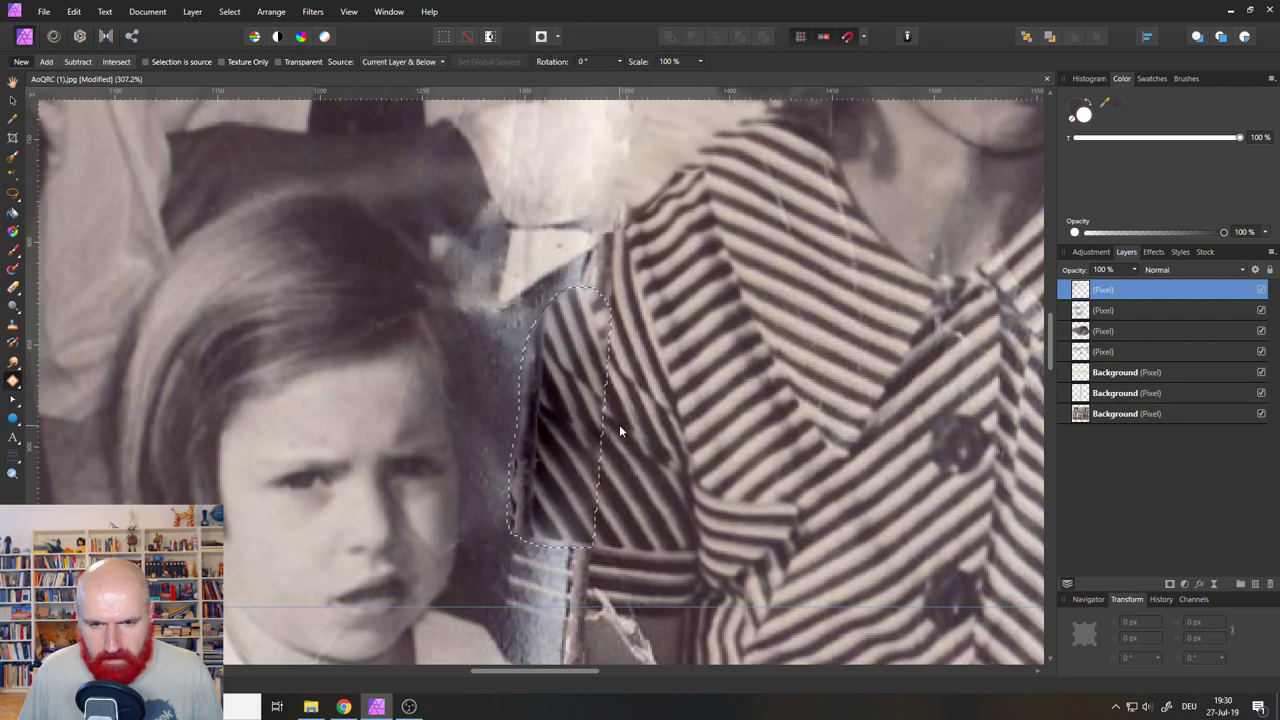
key(ctrl+d)
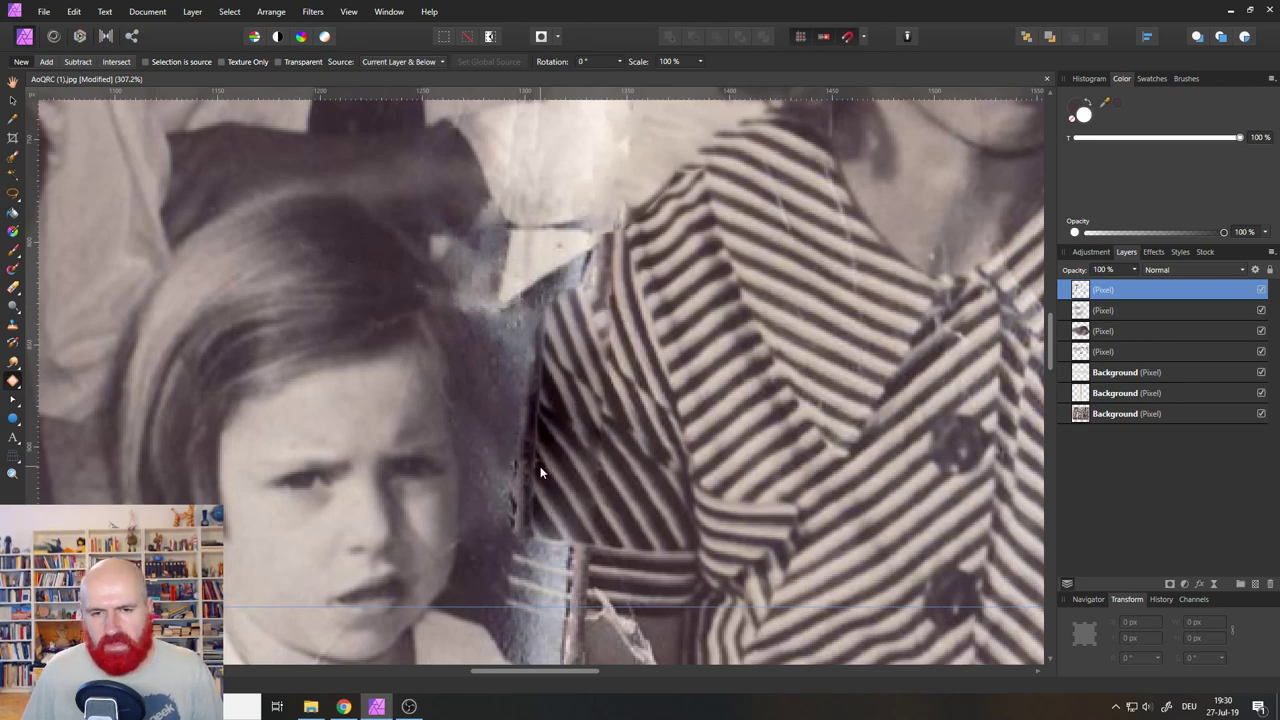
Patch the torn lower corner of the sleeve cuff and extend the cuff's horizontal stripes across the torn strip beside it.
scroll(535, 485, down, 2)
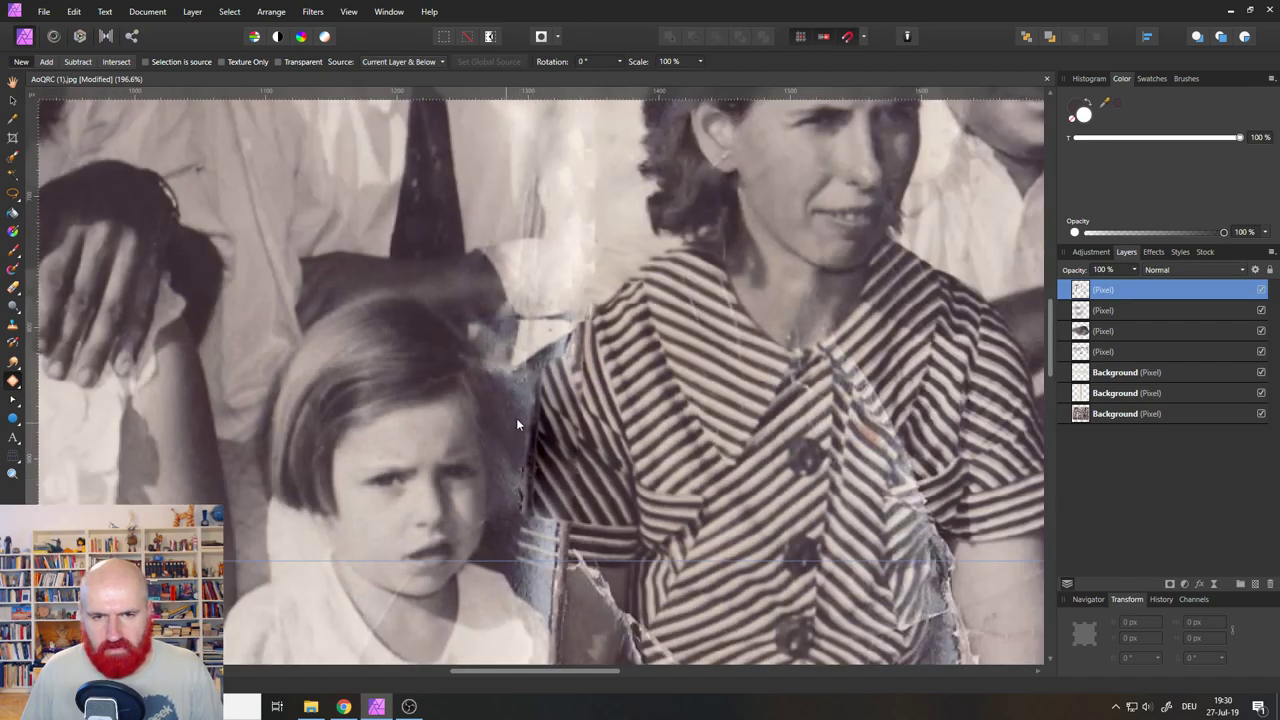
scroll(545, 553, up, 4)
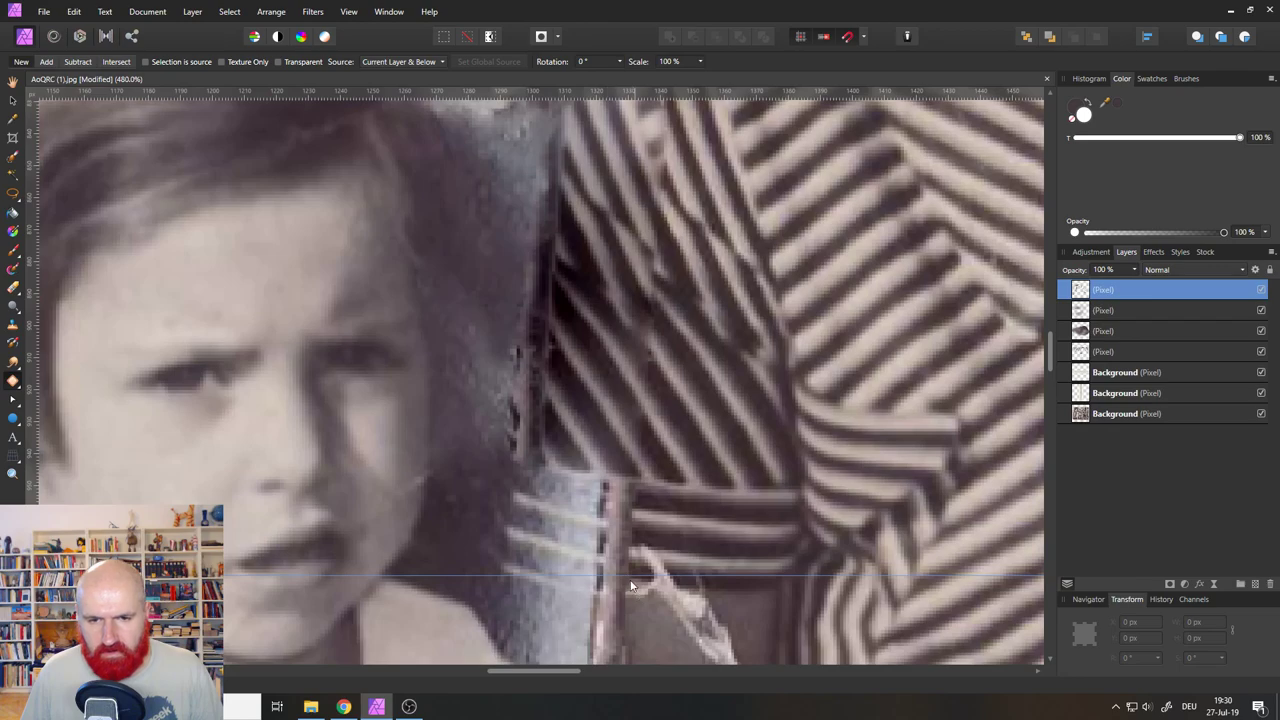
mouse_move(626, 598)
mouse_down()
mouse_move(638, 478)
mouse_move(527, 454)
mouse_move(494, 502)
mouse_move(501, 578)
mouse_move(571, 593)
mouse_move(670, 582)
mouse_move(706, 572)
mouse_move(708, 555)
mouse_move(686, 568)
mouse_move(664, 560)
mouse_move(667, 574)
mouse_up()
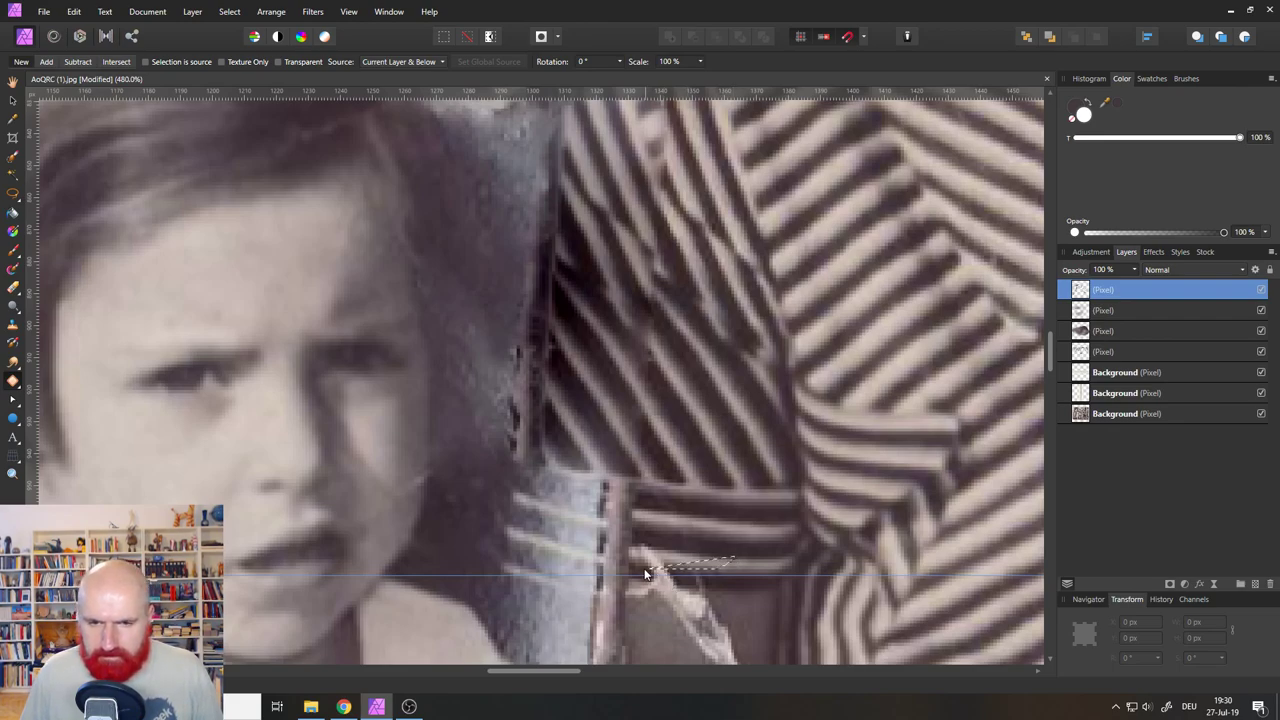
mouse_move(645, 550)
mouse_down()
mouse_move(677, 600)
mouse_move(635, 585)
mouse_move(640, 568)
mouse_up()
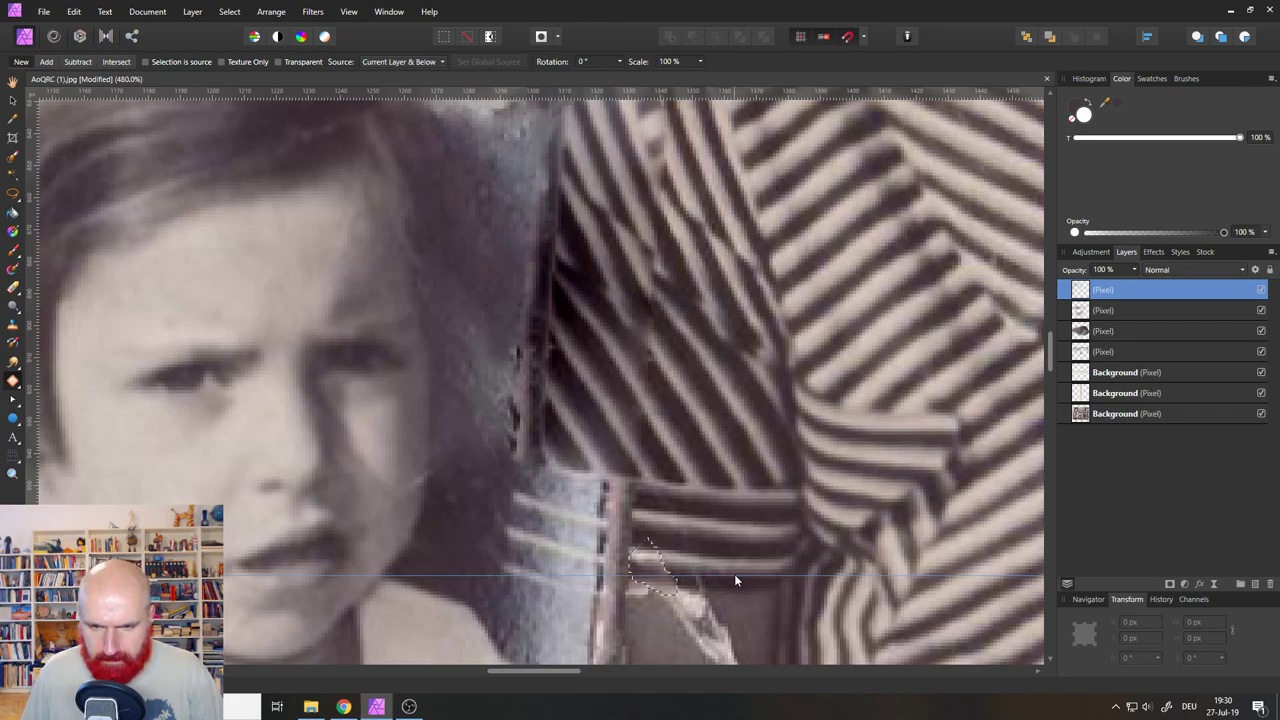
key(ctrl+d)
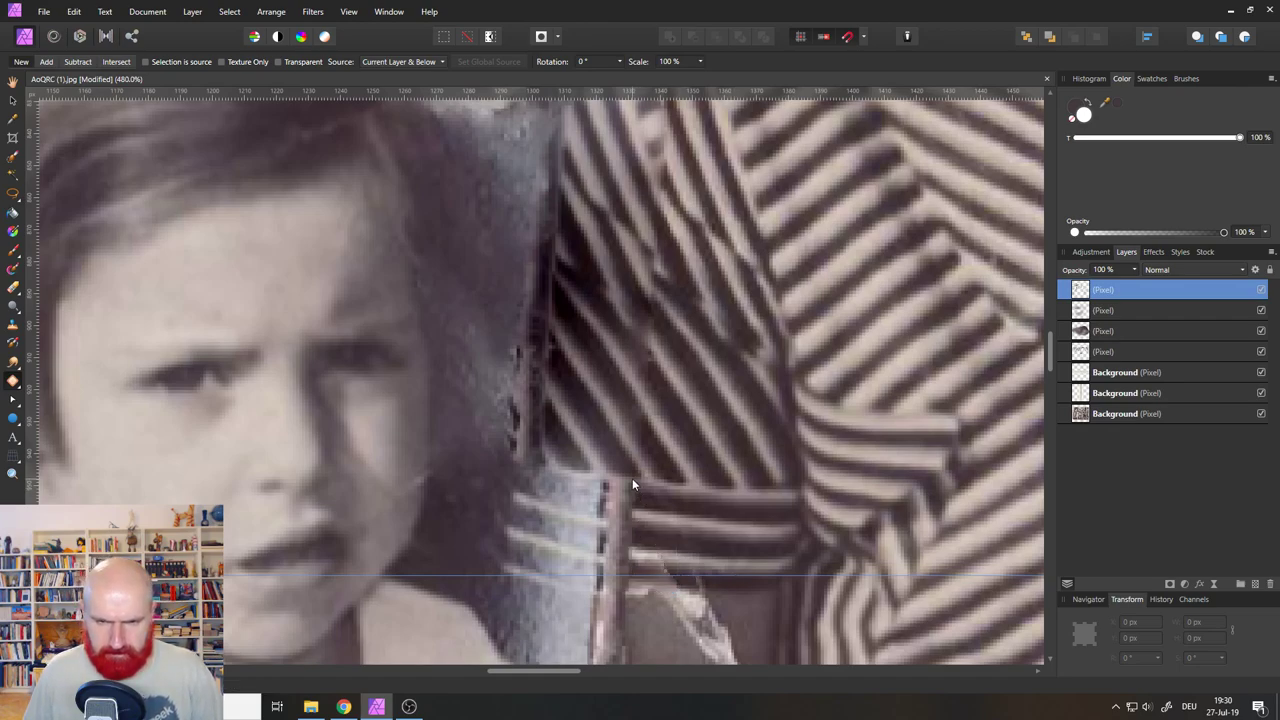
mouse_move(638, 481)
mouse_down()
mouse_move(627, 594)
mouse_move(535, 570)
mouse_move(511, 526)
mouse_move(533, 465)
mouse_move(723, 520)
mouse_move(702, 546)
mouse_up()
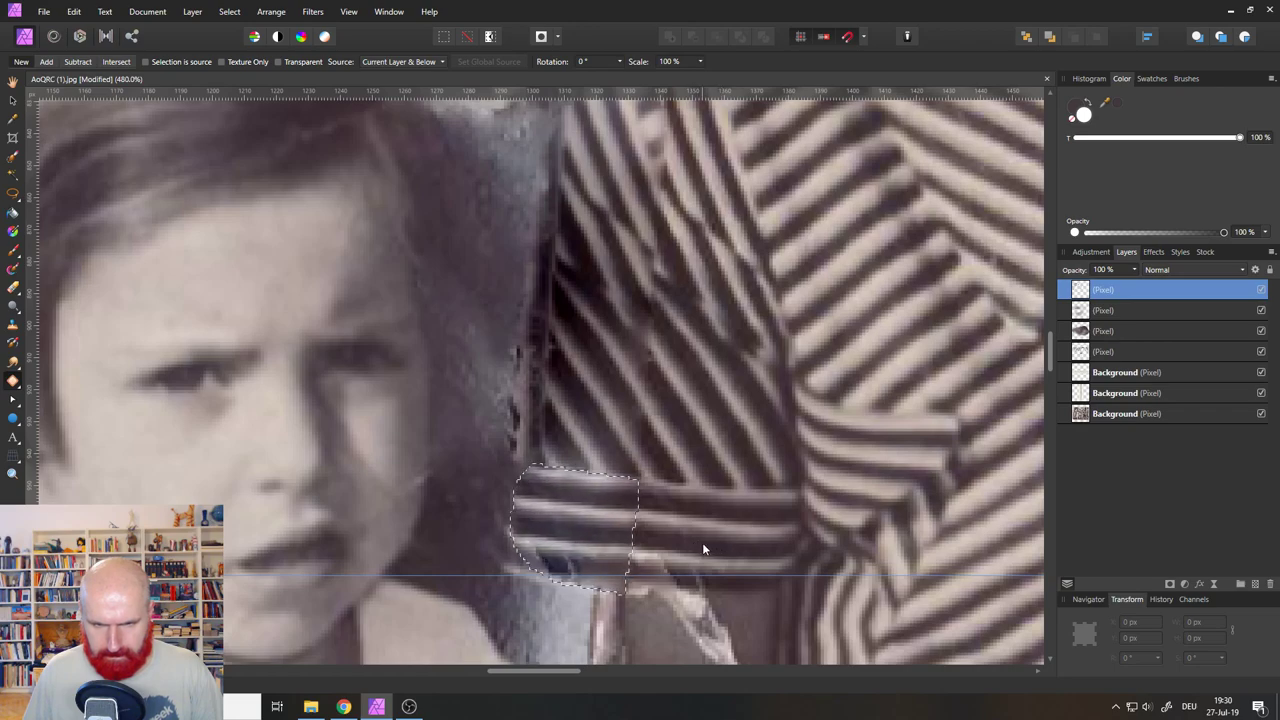
key(Return)
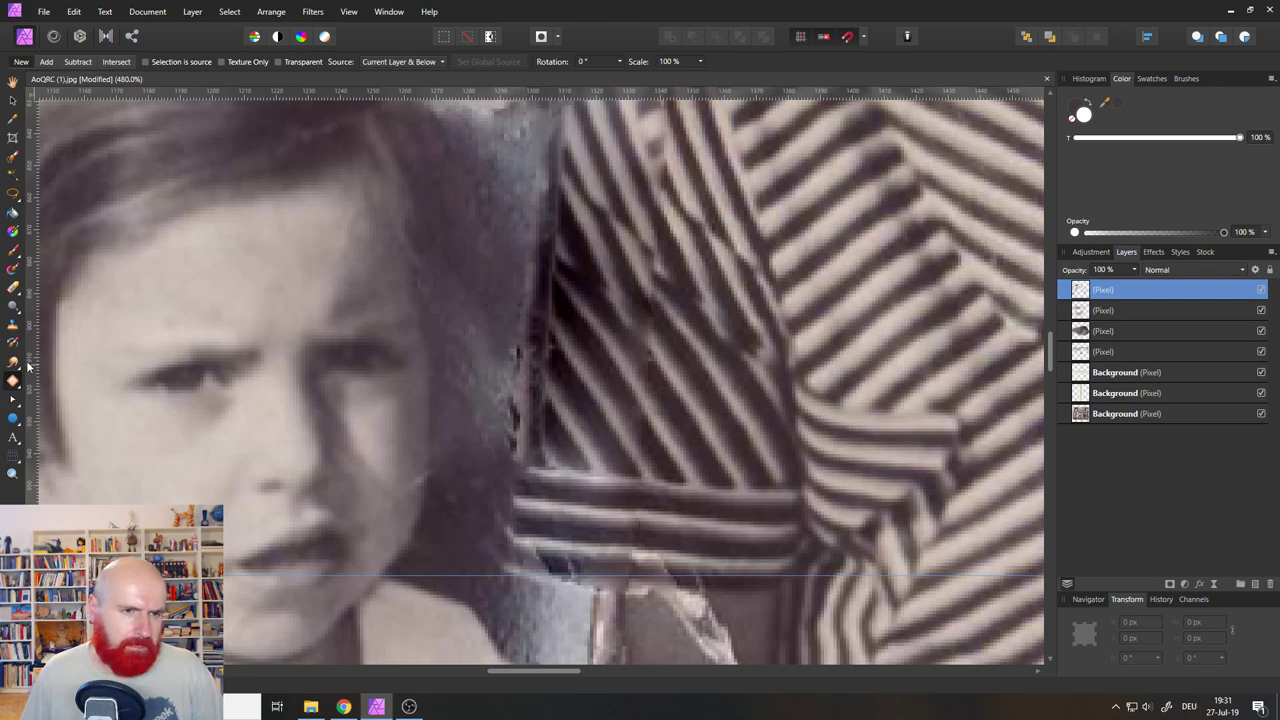
Inpaint the breaks in the sleeve's diagonal stripes and the patch seams along the cuff with the Inpainting Brush.
drag(15, 380, 45, 435)
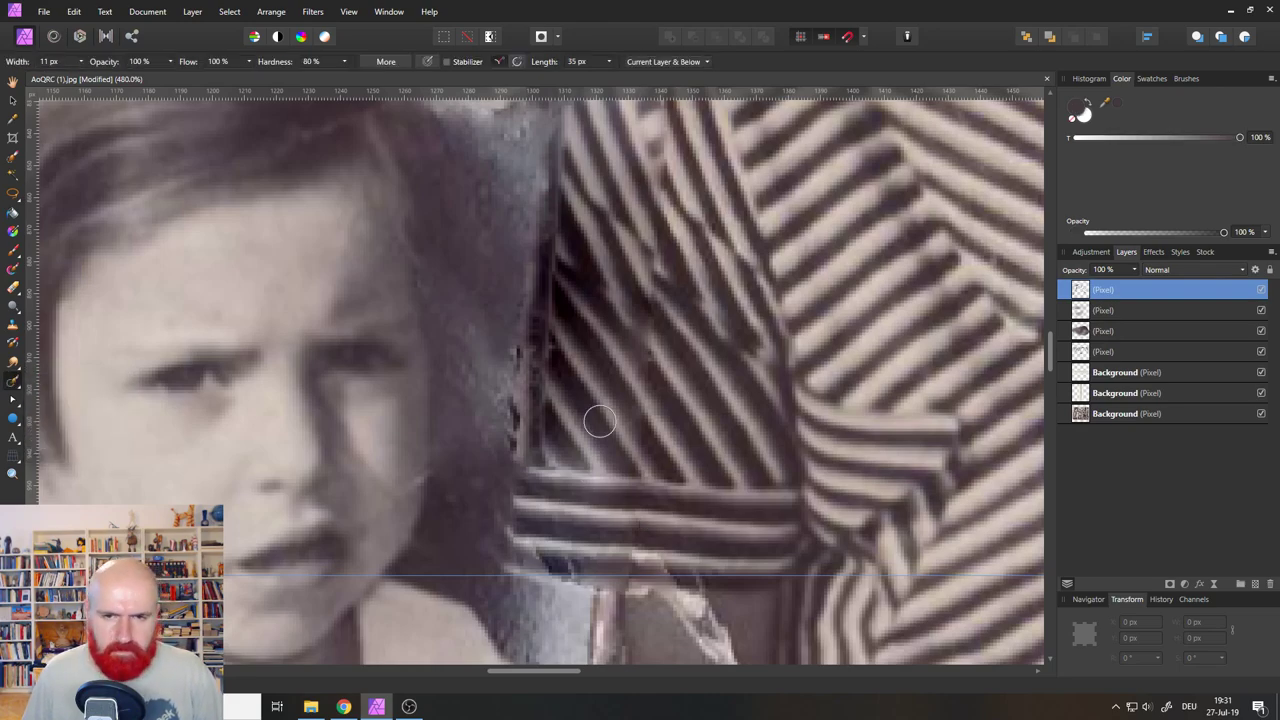
drag(648, 415, 606, 360)
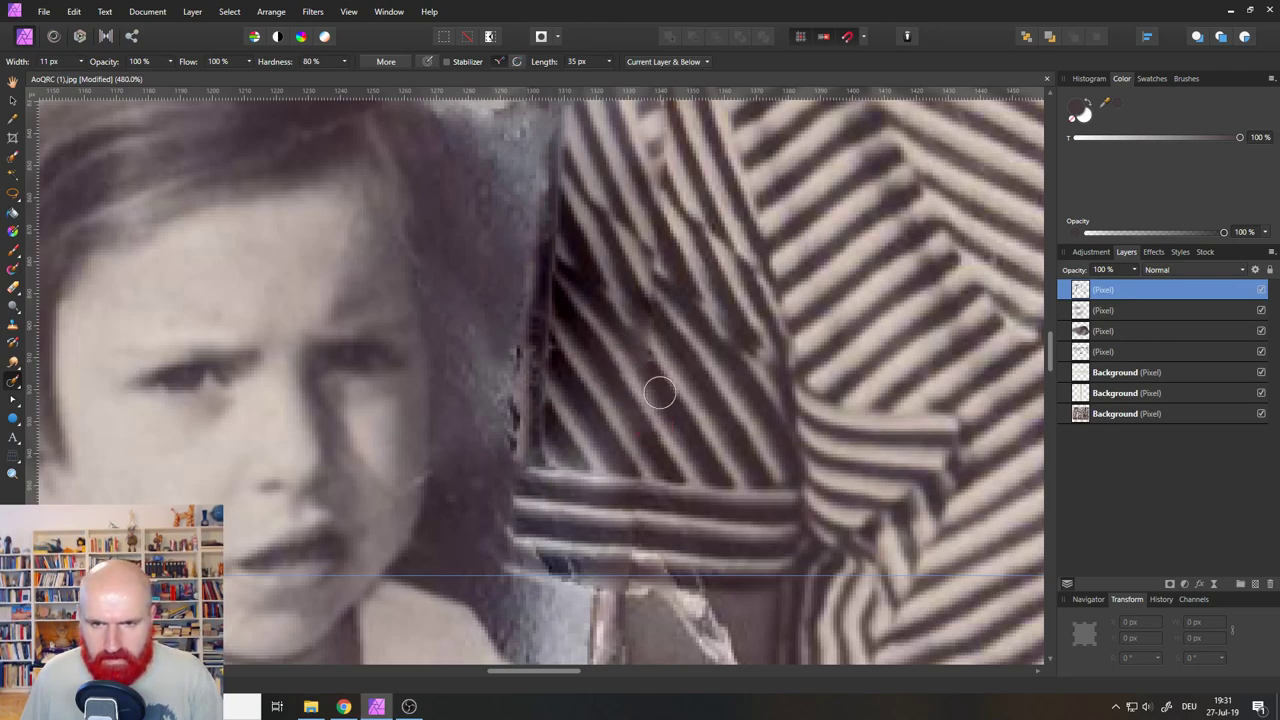
drag(662, 372, 637, 344)
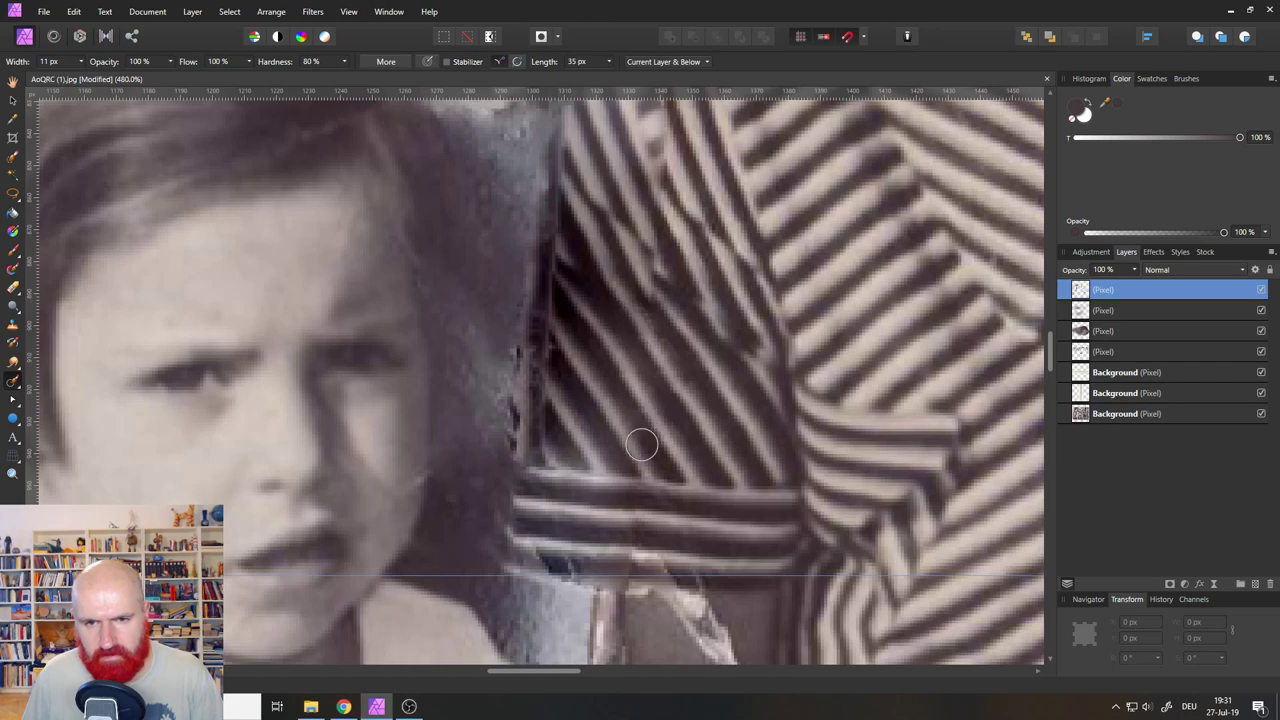
drag(650, 468, 597, 405)
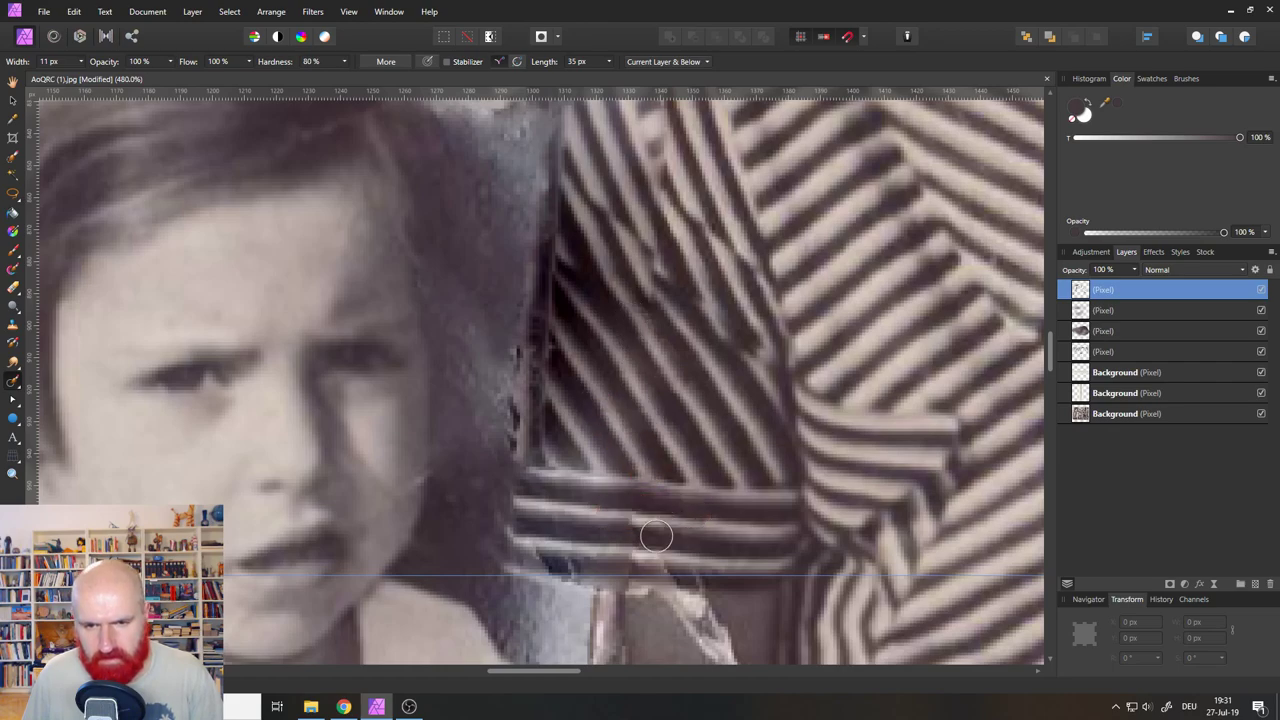
drag(600, 518, 698, 524)
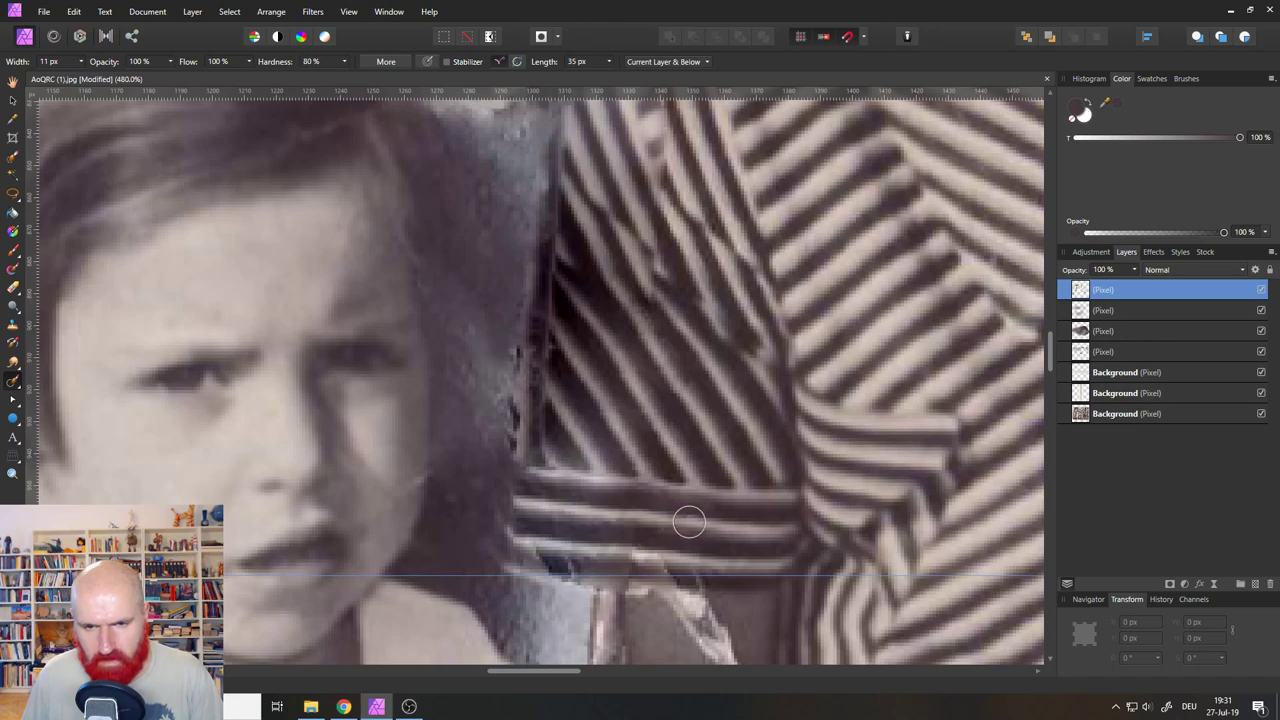
mouse_move(585, 550)
mouse_down()
mouse_move(680, 551)
mouse_move(557, 558)
mouse_up()
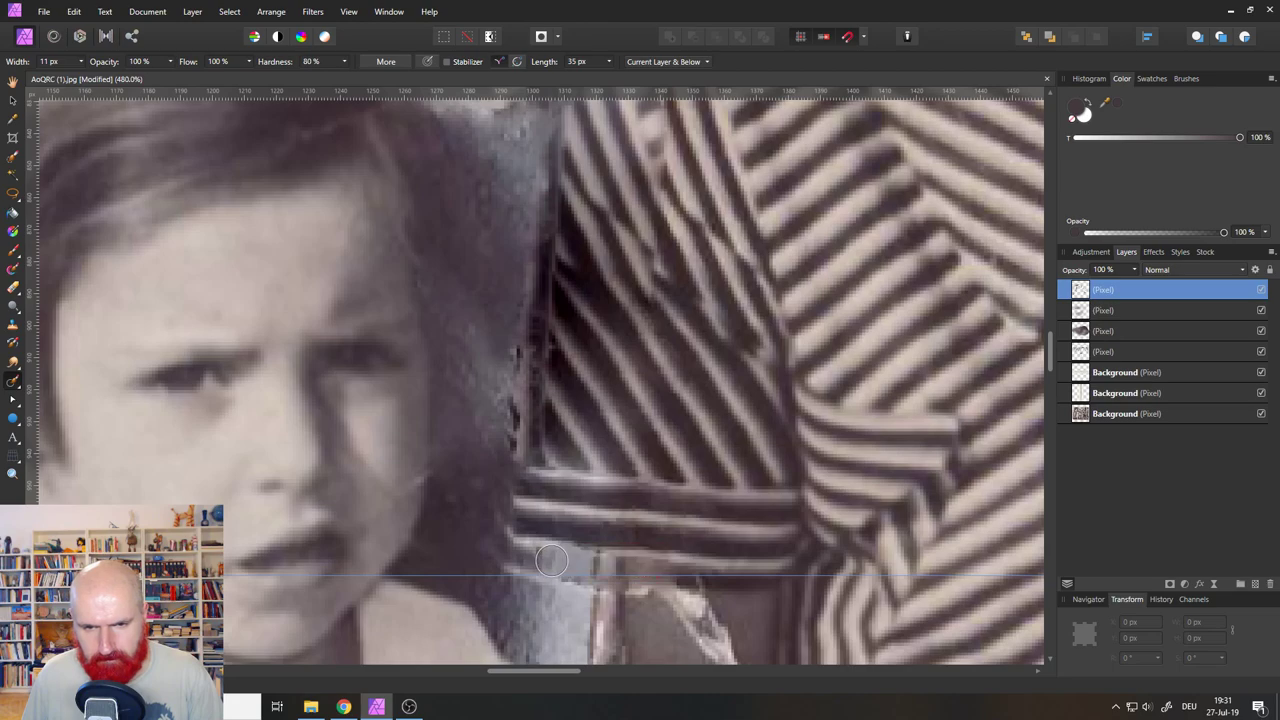
Inpaint the white diagonal tear and the remaining blemishes across the shaded upper arm below the cuff.
scroll(686, 584, down, 5)
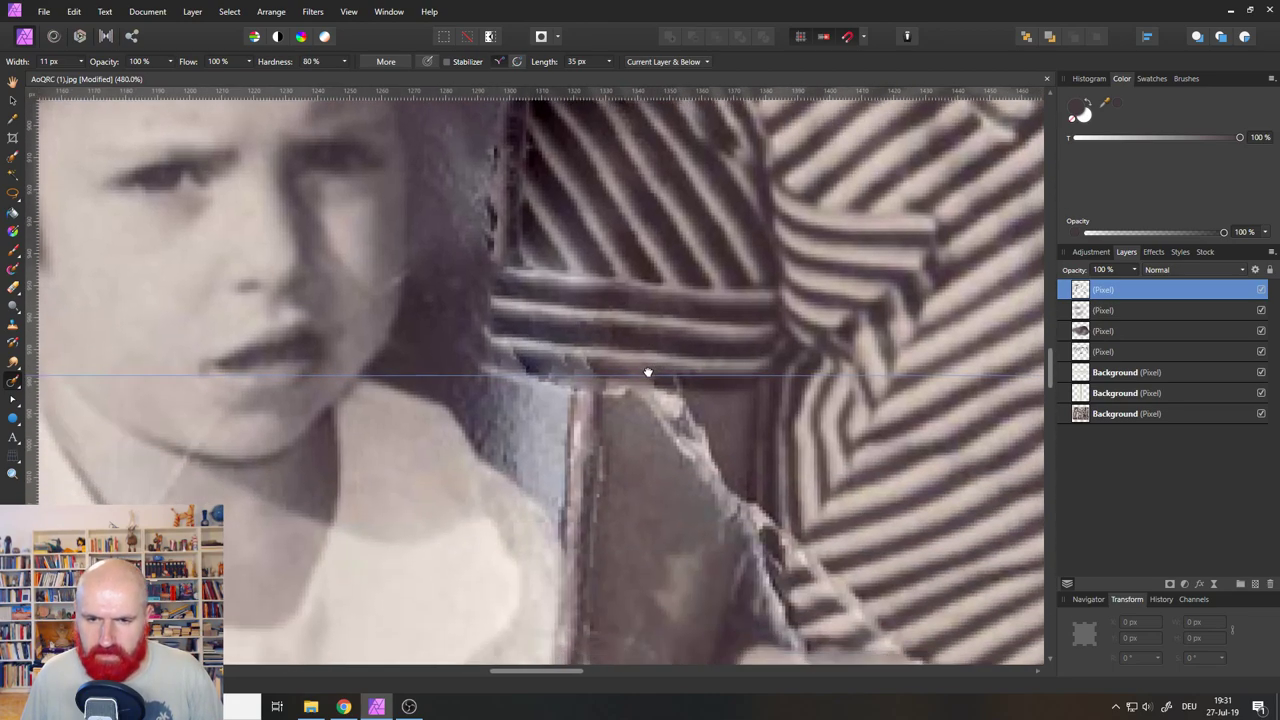
mouse_move(710, 440)
mouse_down()
mouse_move(676, 348)
mouse_move(666, 400)
mouse_move(660, 340)
mouse_move(603, 329)
mouse_up()
mouse_move(686, 349)
mouse_down()
mouse_move(630, 352)
mouse_move(710, 456)
mouse_move(719, 393)
mouse_move(686, 531)
mouse_up()
drag(648, 470, 646, 531)
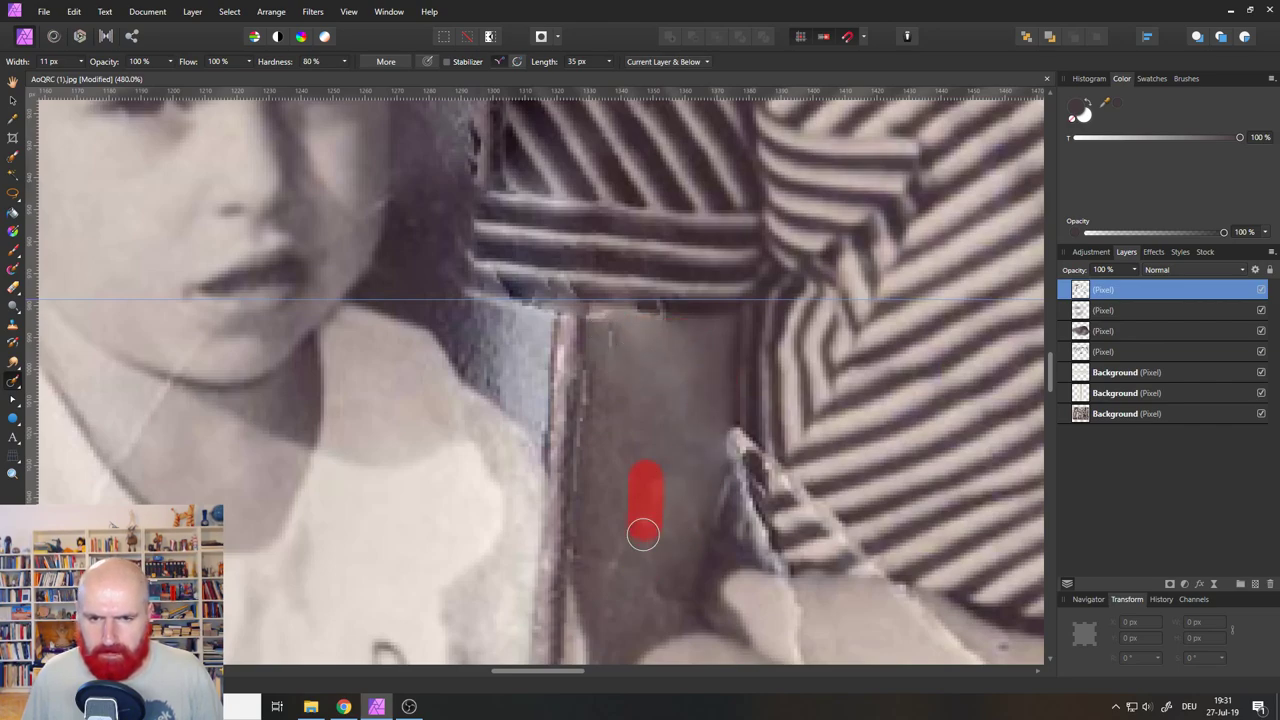
Inpaint the cracks along the bodice's lower edge, across the forearm and up between the upper arm and the bodice.
mouse_move(734, 410)
mouse_down()
mouse_move(709, 514)
mouse_move(652, 368)
mouse_move(668, 334)
mouse_move(642, 387)
mouse_move(712, 356)
mouse_up()
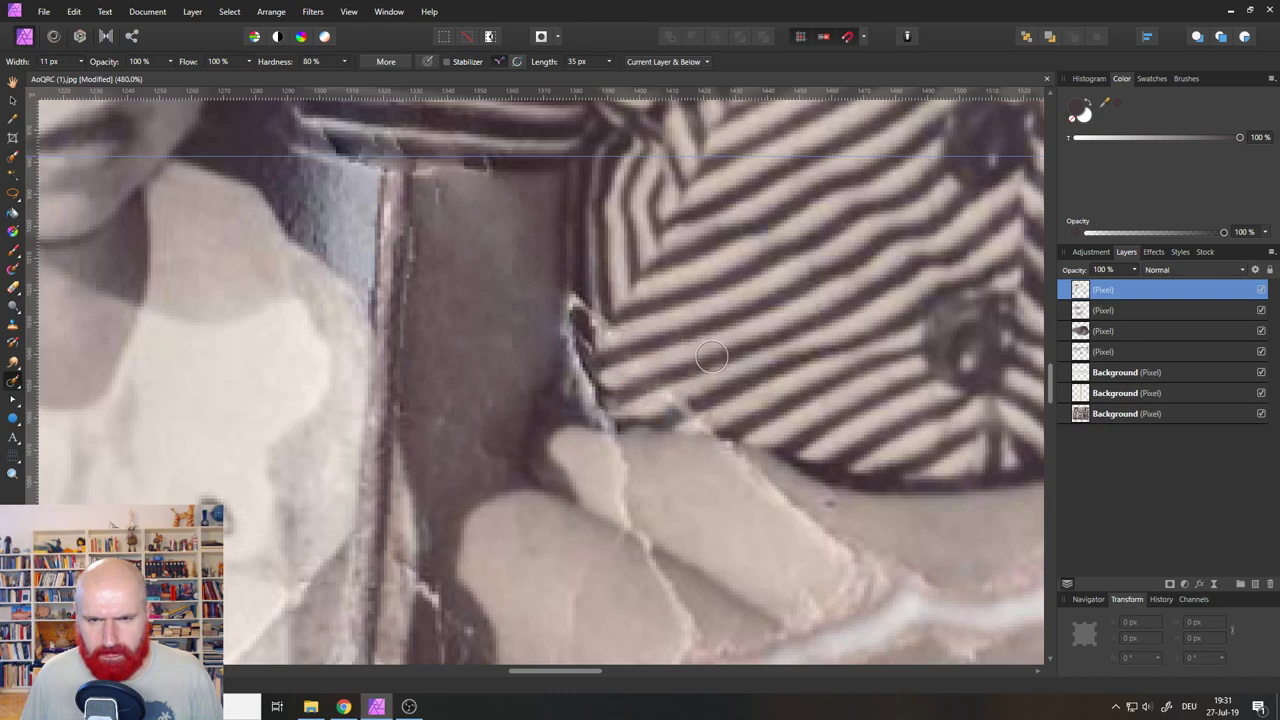
drag(626, 393, 711, 360)
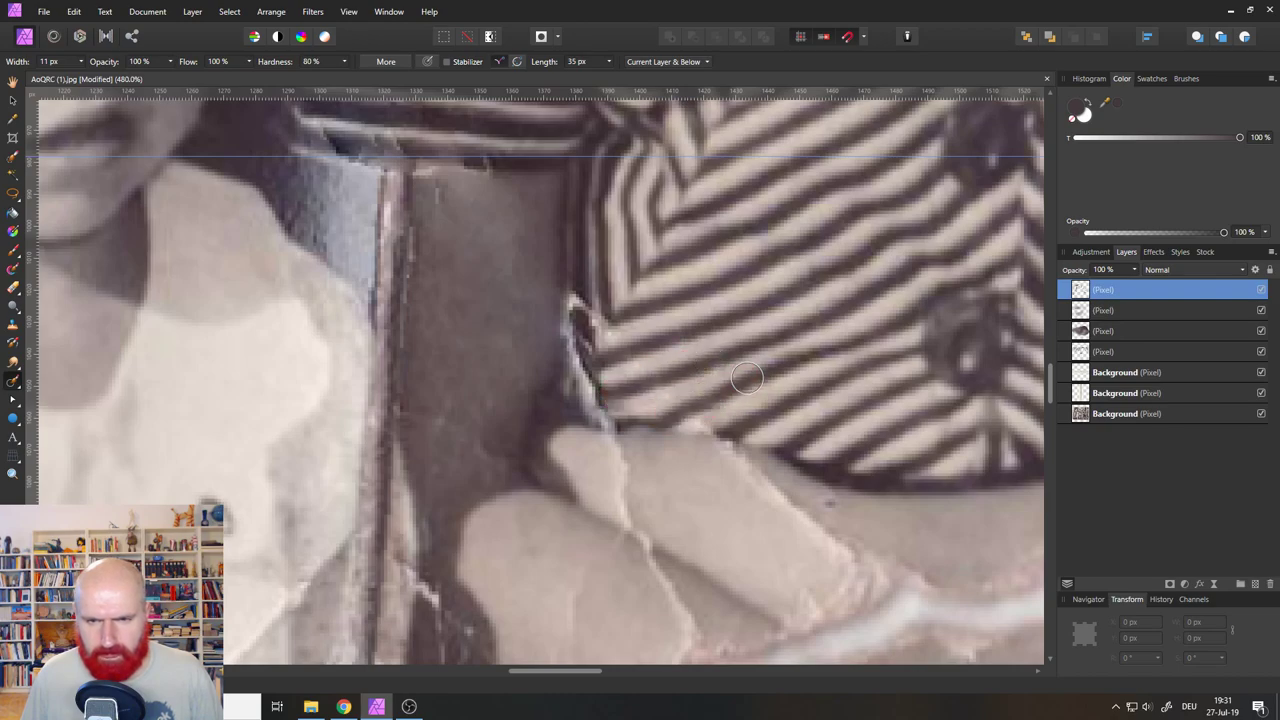
drag(728, 455, 868, 578)
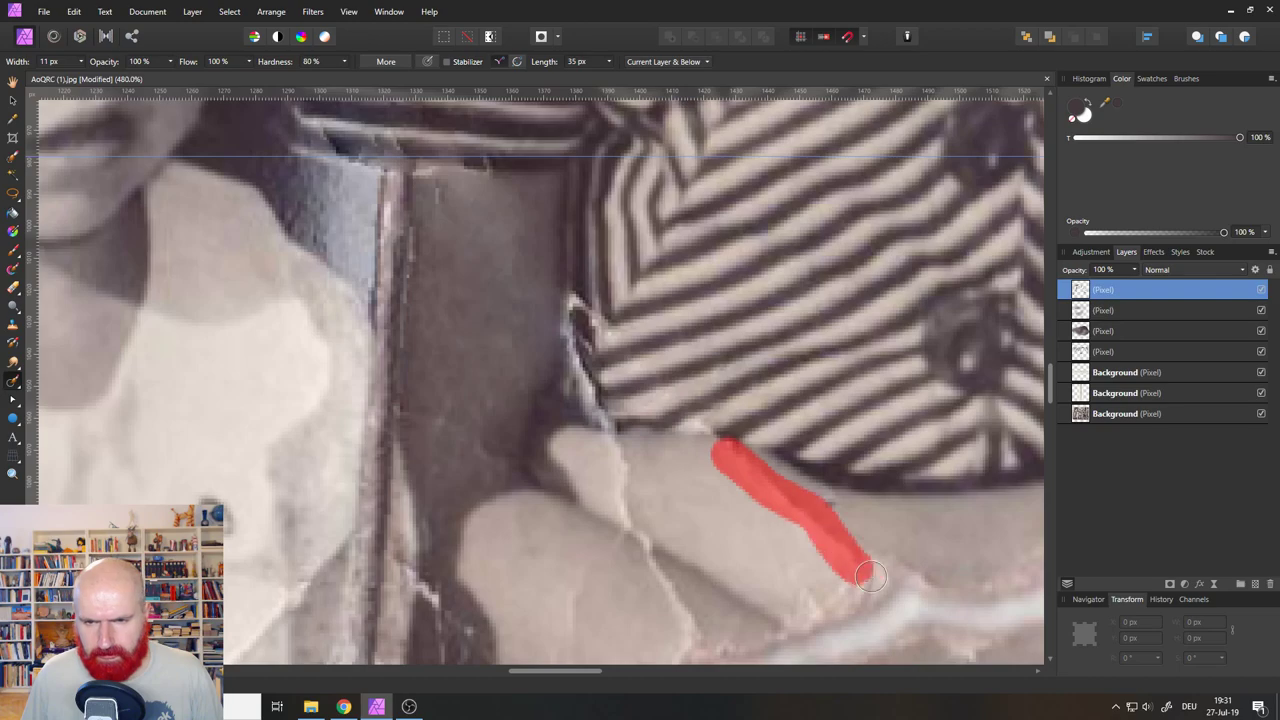
drag(795, 505, 870, 520)
mouse_move(634, 508)
mouse_down()
mouse_move(625, 446)
mouse_move(569, 328)
mouse_move(567, 279)
mouse_up()
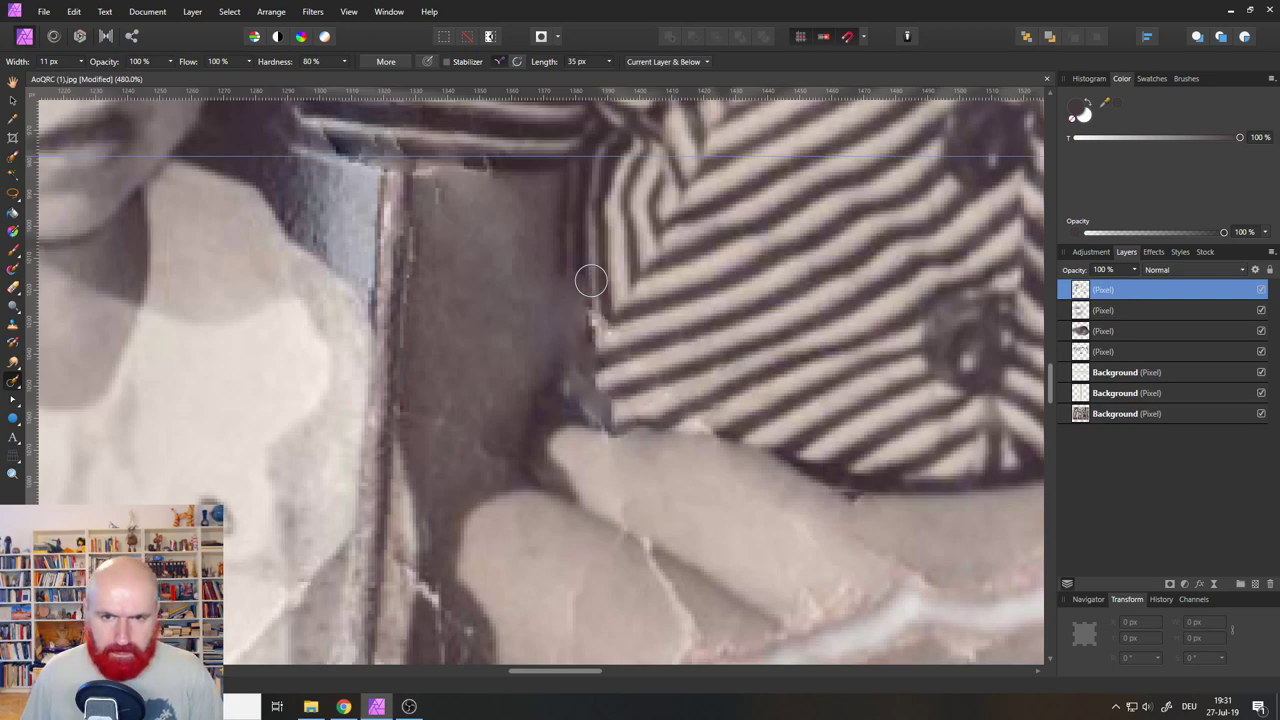
Set the brush width to 5 px and inpaint the ragged light edge where the bodice stripes meet the shaded upper arm.
scroll(598, 300, up, 5)
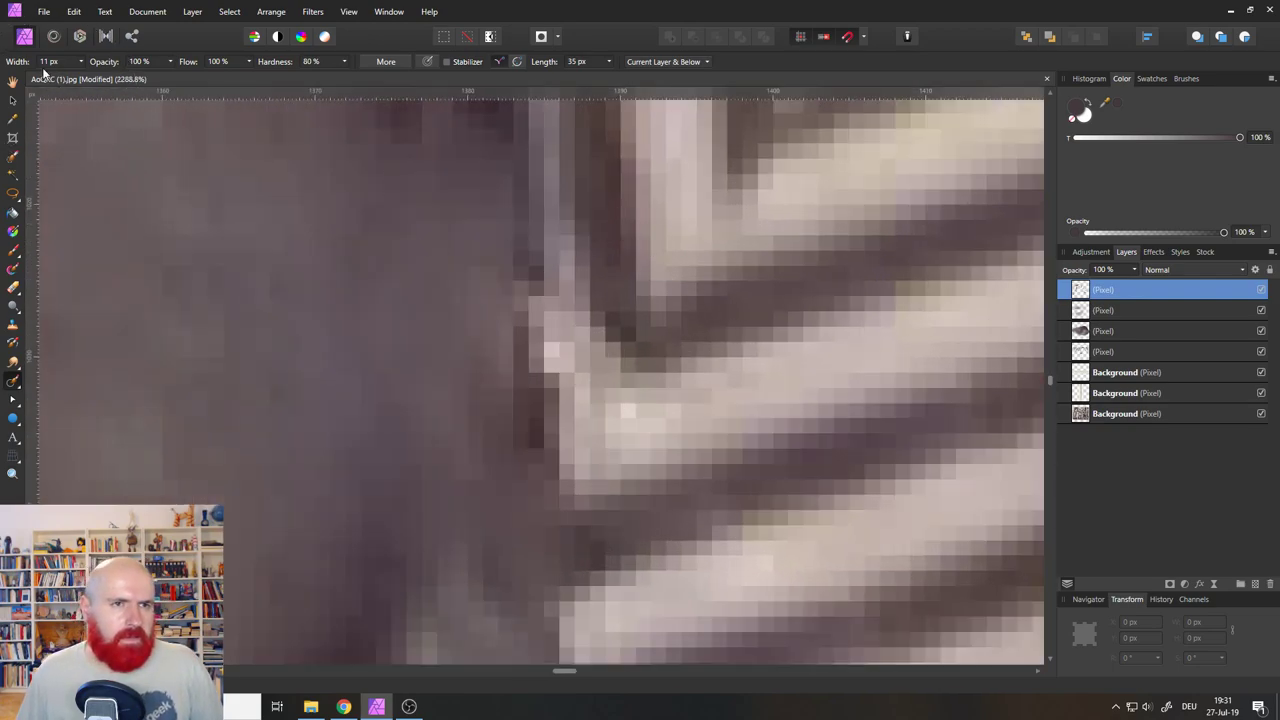
scroll(58, 63, down, 6)
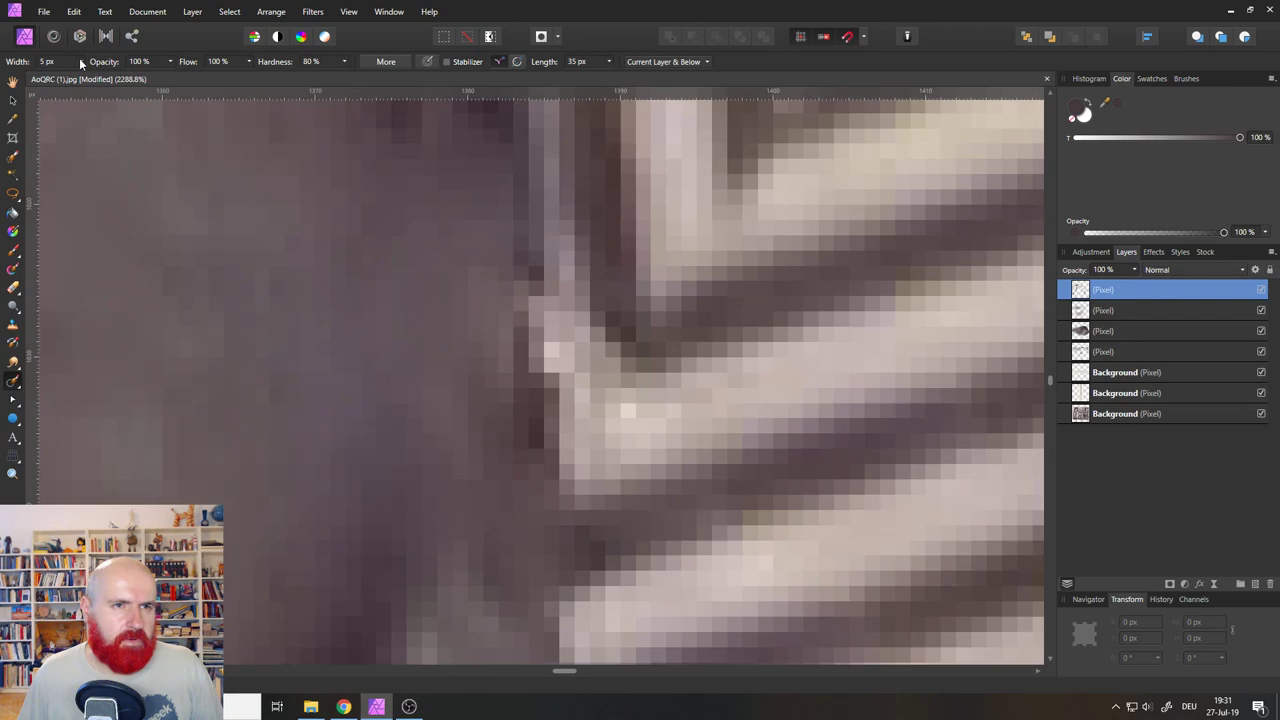
click(80, 60)
mouse_move(557, 300)
mouse_down()
mouse_move(558, 269)
mouse_move(581, 421)
mouse_up()
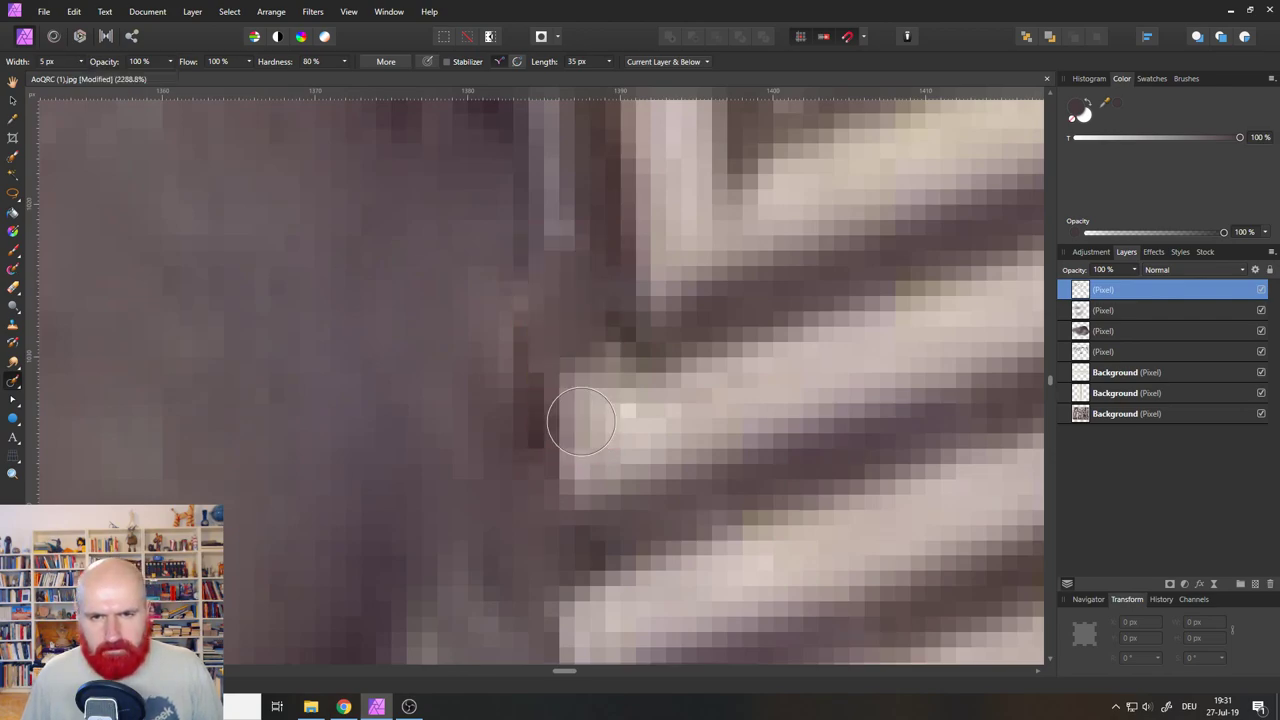
scroll(581, 419, down, 4)
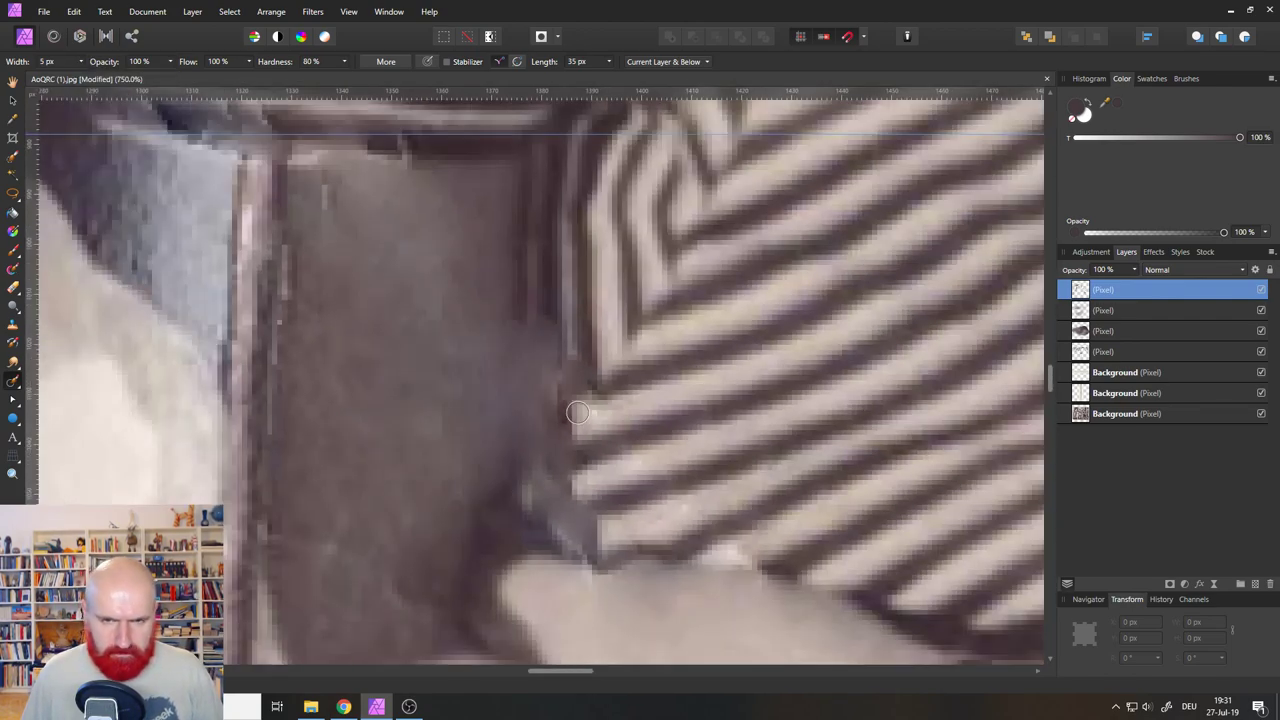
drag(579, 408, 566, 337)
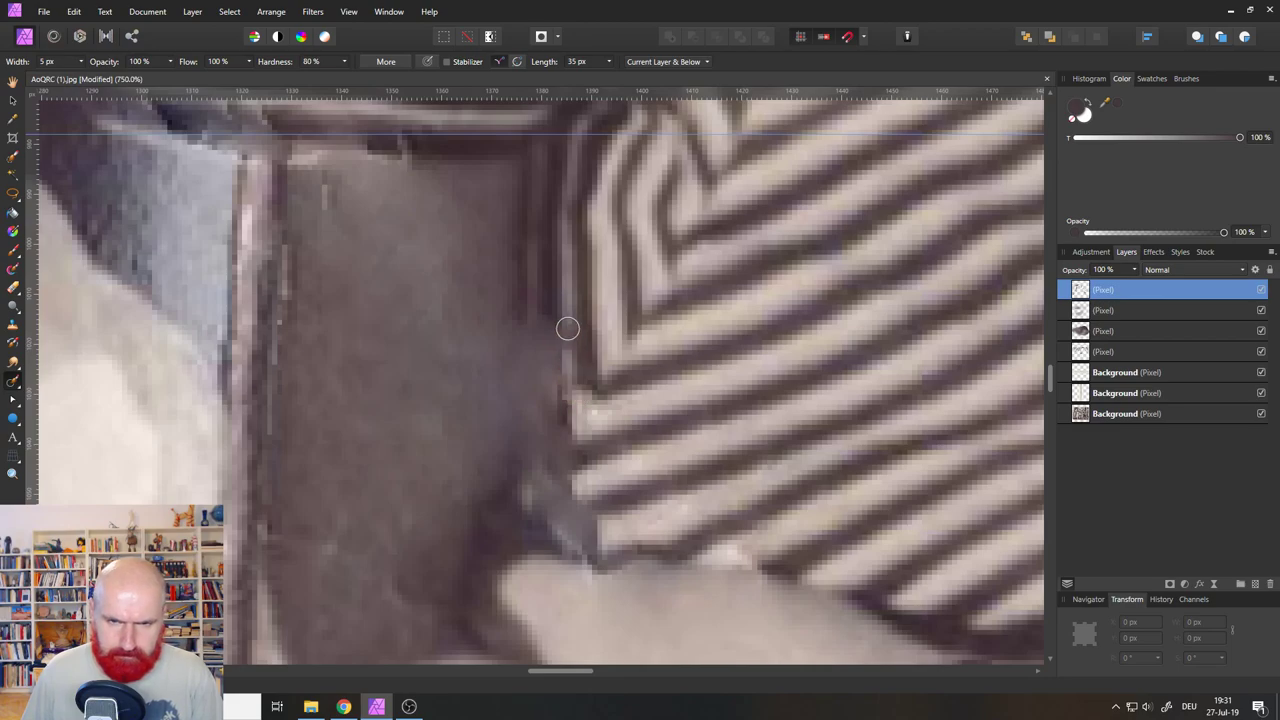
drag(581, 413, 570, 290)
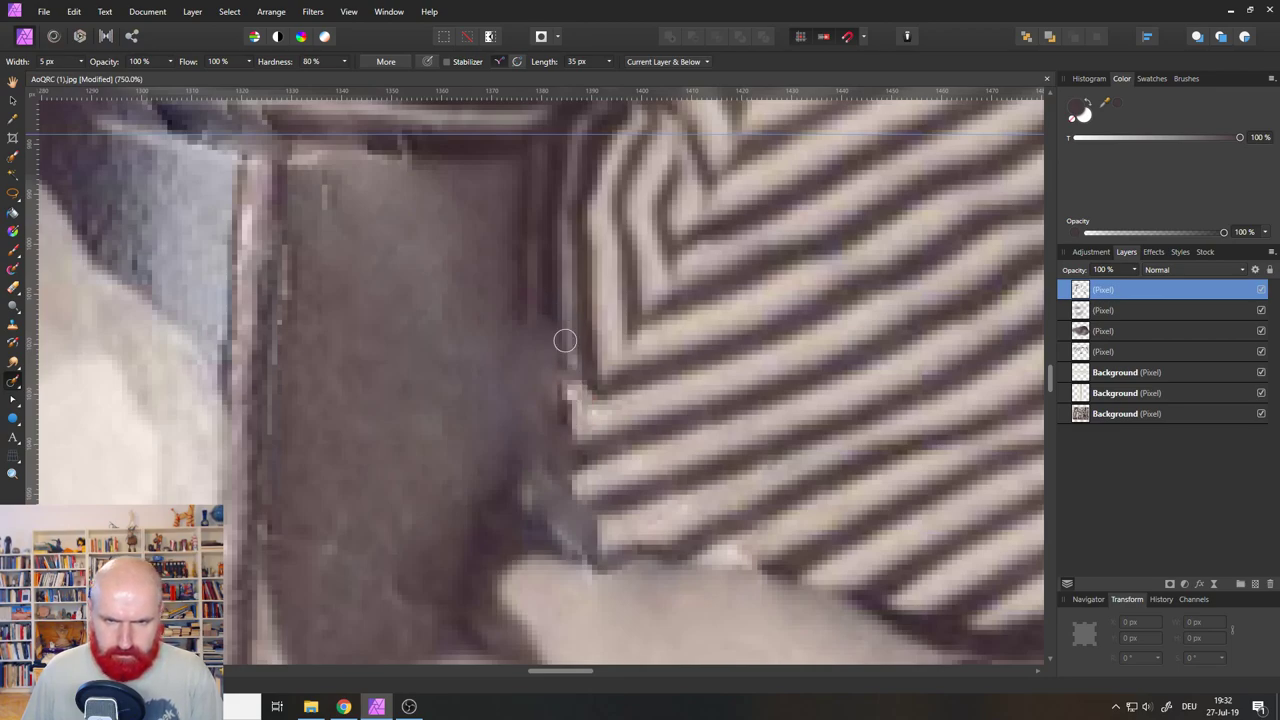
drag(563, 345, 570, 426)
Inpaint the light edge of the diagonal tear where it crosses the stripes beside the woman's collar.
scroll(539, 418, down, 8)
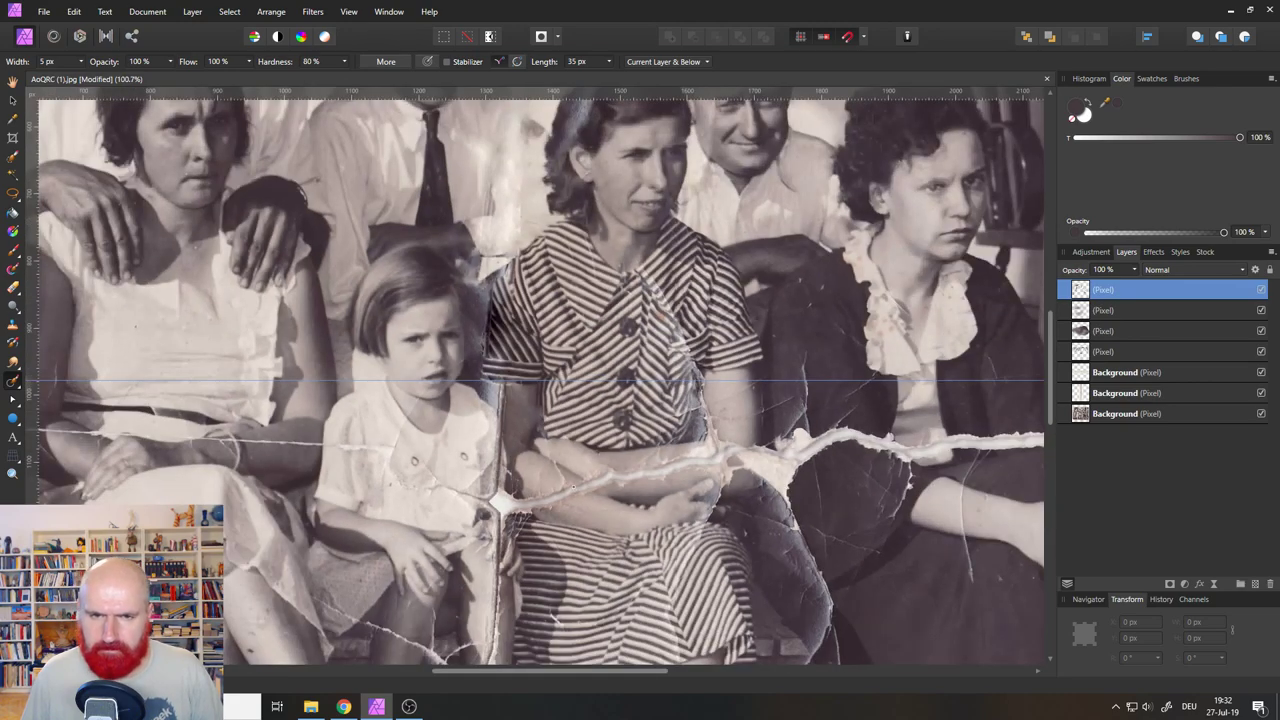
scroll(627, 358, up, 4)
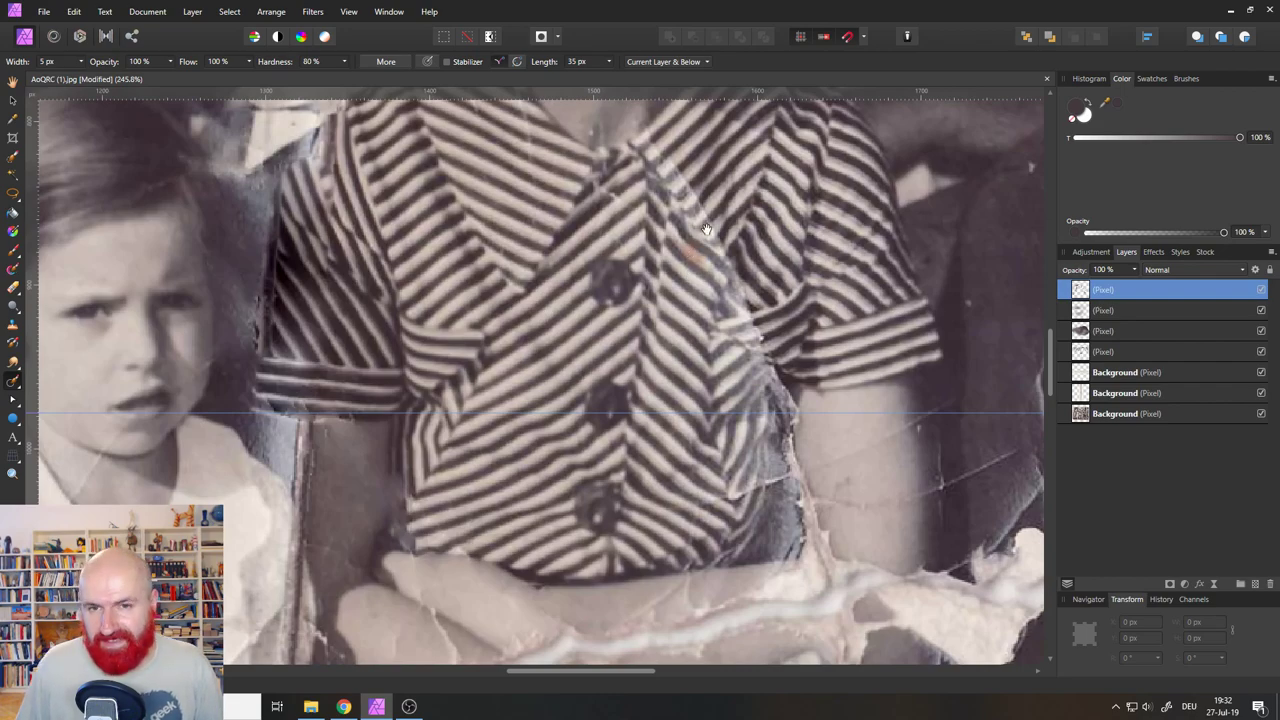
scroll(706, 229, up, 4)
scroll(698, 259, down, 1)
scroll(699, 271, up, 4)
scroll(699, 271, down, 1)
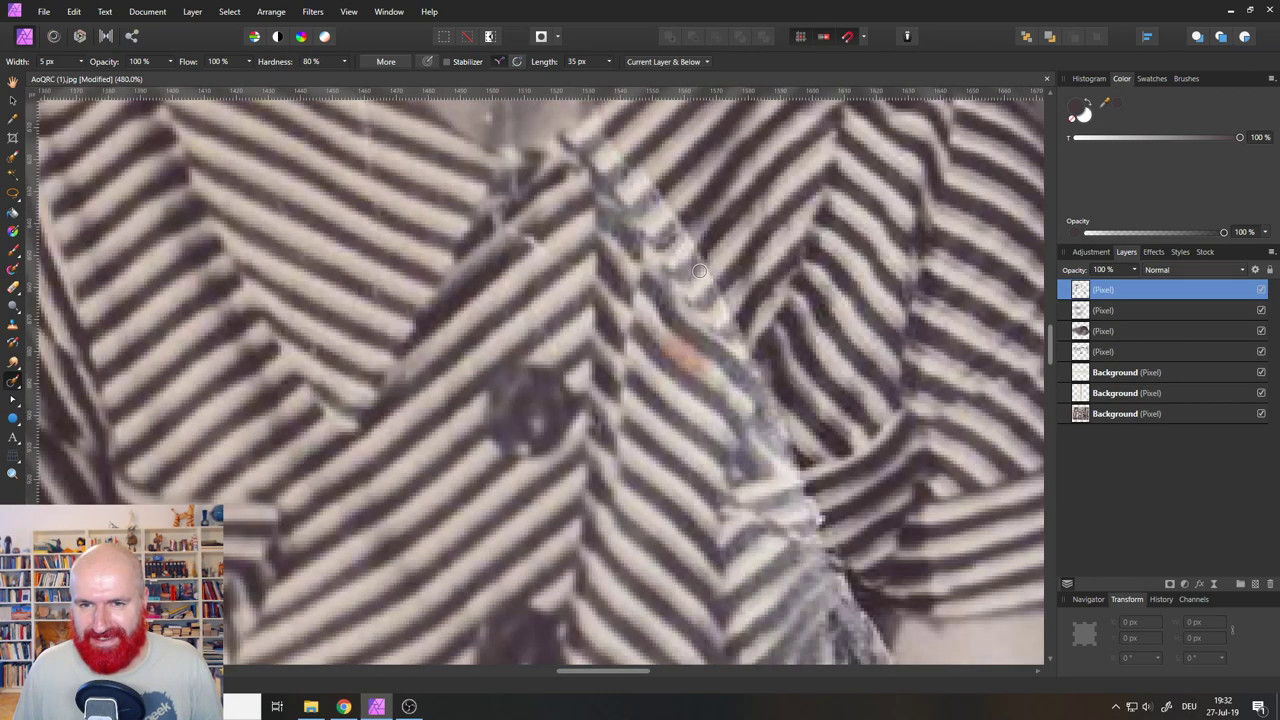
scroll(700, 271, up, 1)
drag(697, 262, 722, 222)
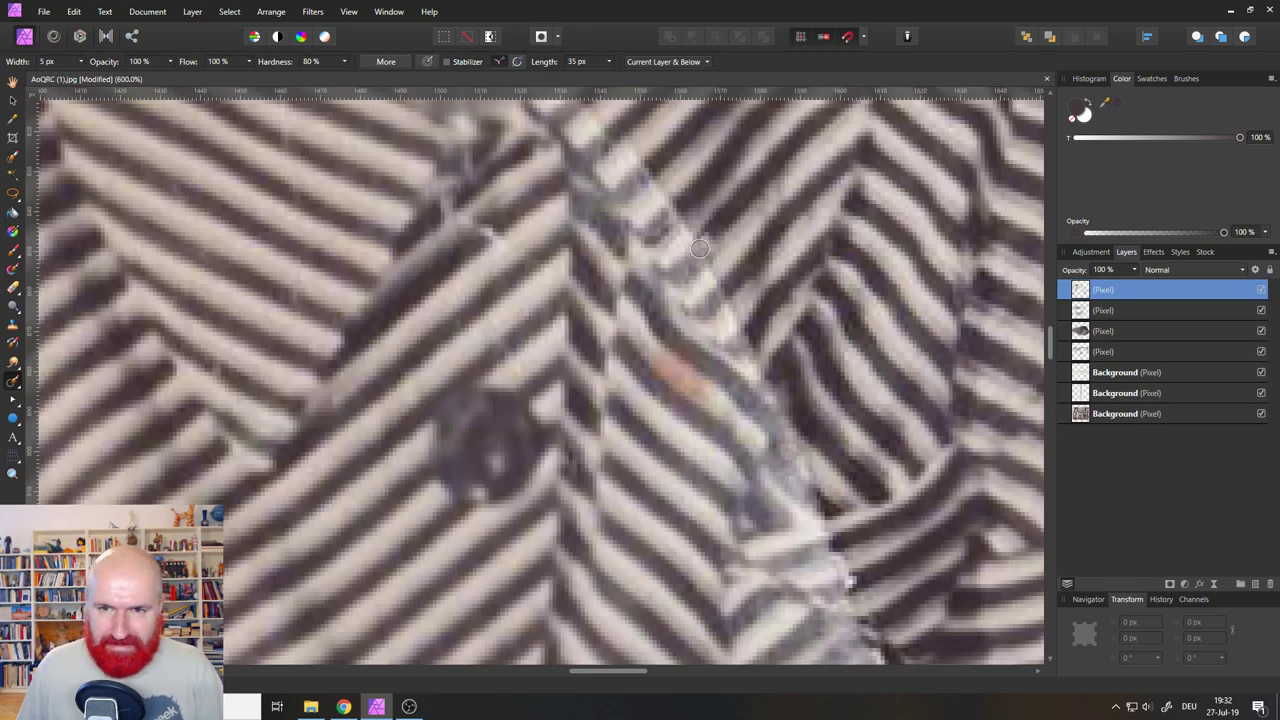
drag(662, 213, 686, 198)
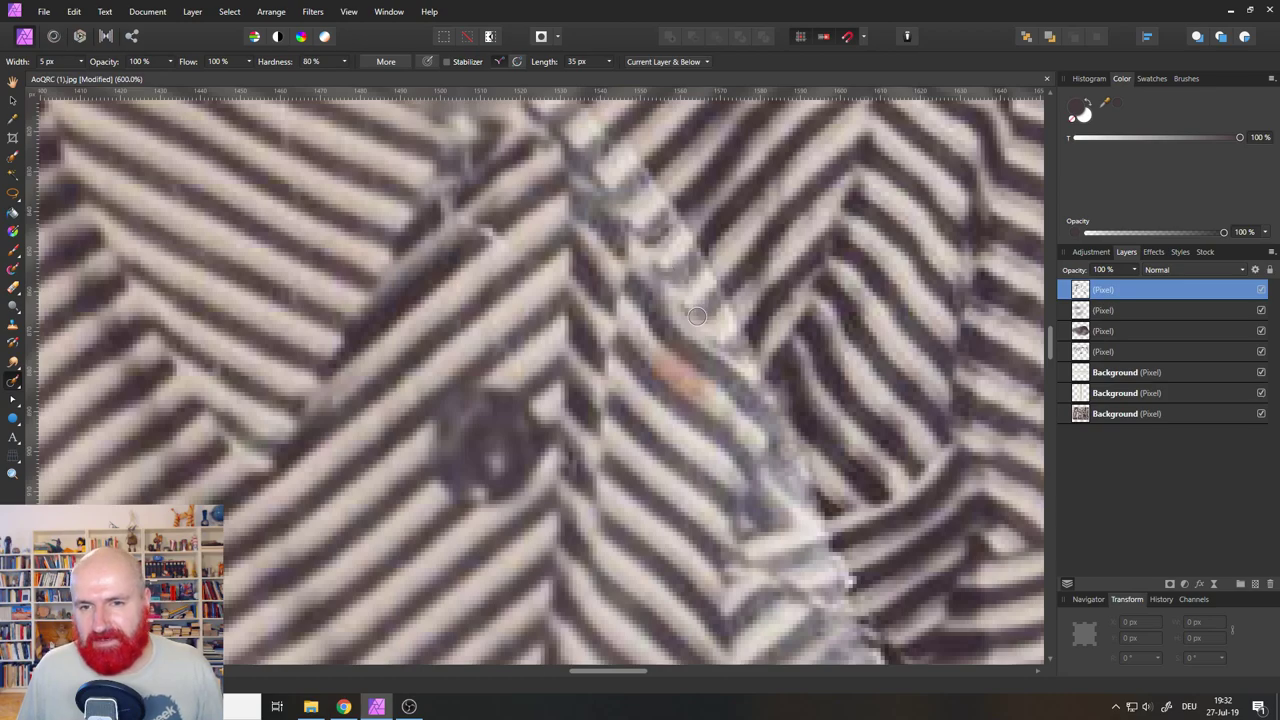
Inpaint the thin vertical scratches running down through the stripes of the woman's collar, on the small girl's side.
scroll(633, 303, down, 10)
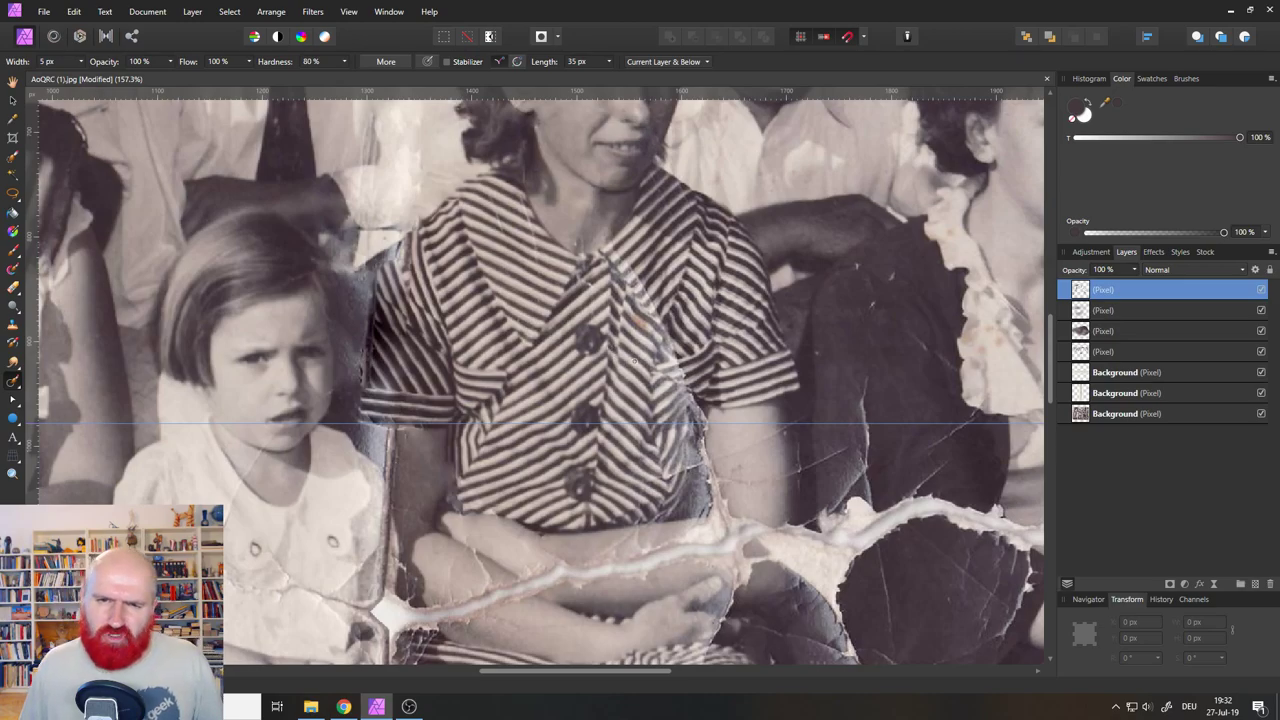
scroll(634, 361, up, 8)
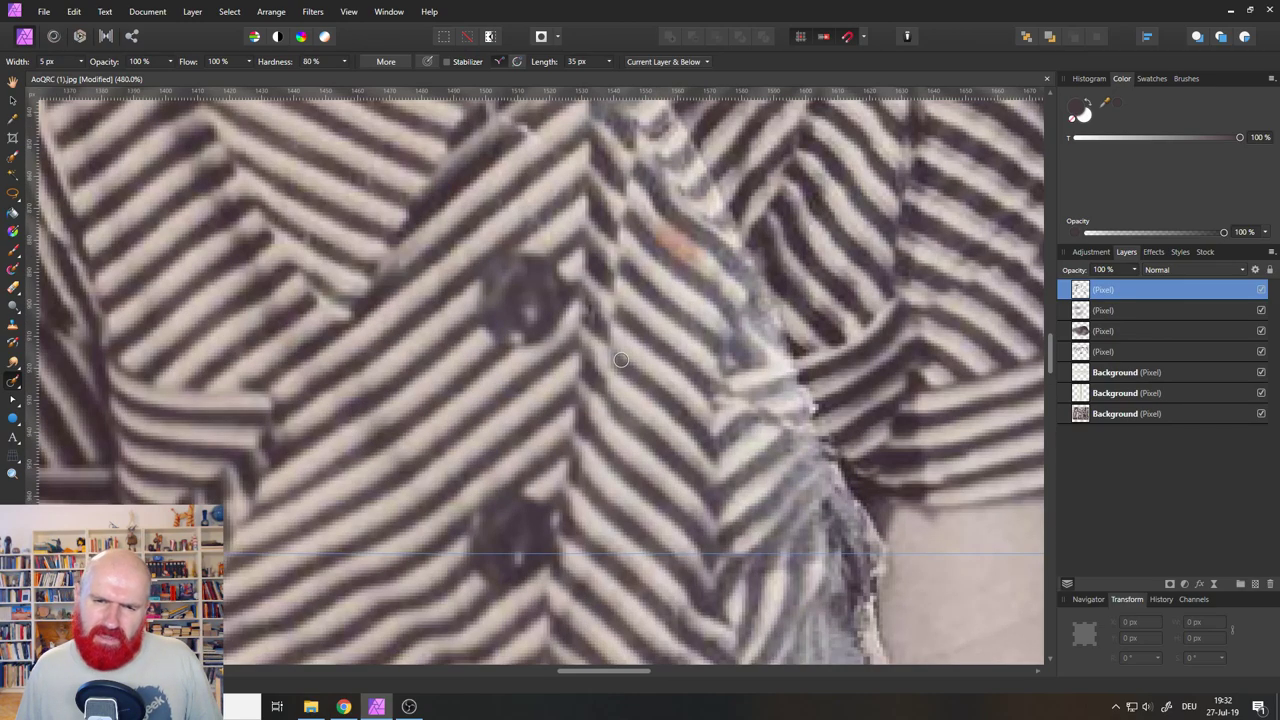
scroll(620, 359, down, 5)
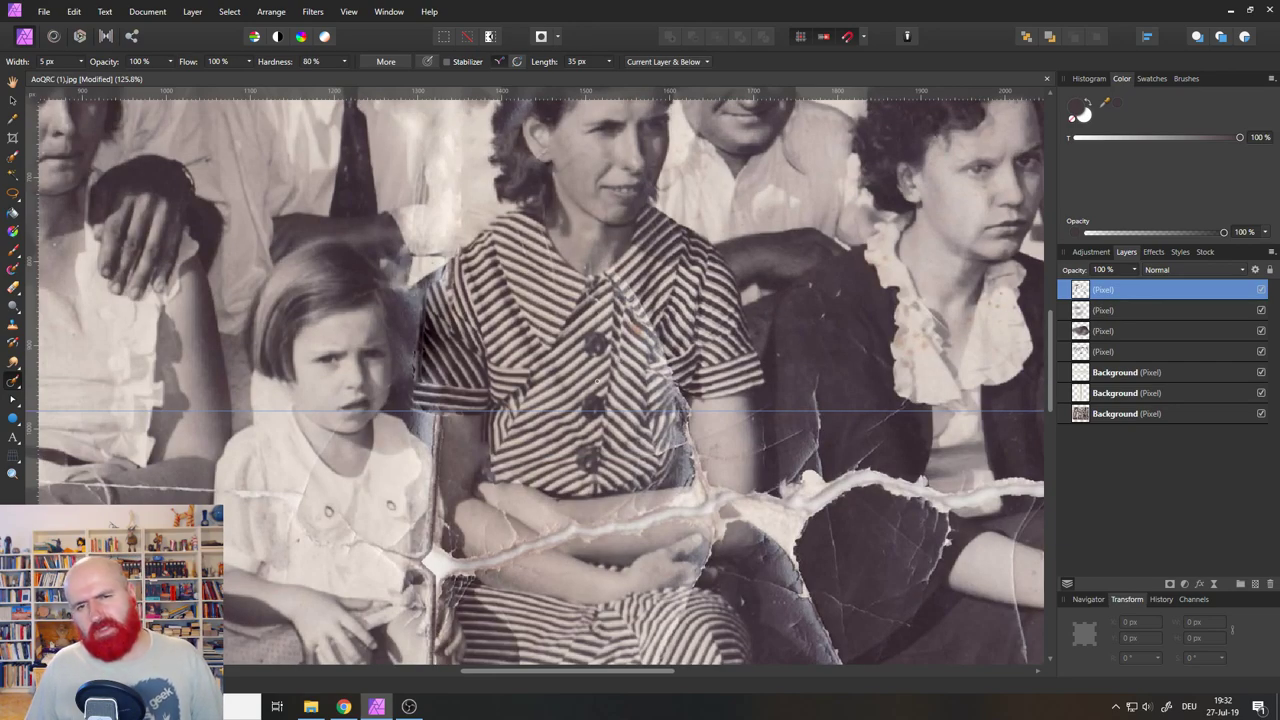
scroll(550, 277, up, 5)
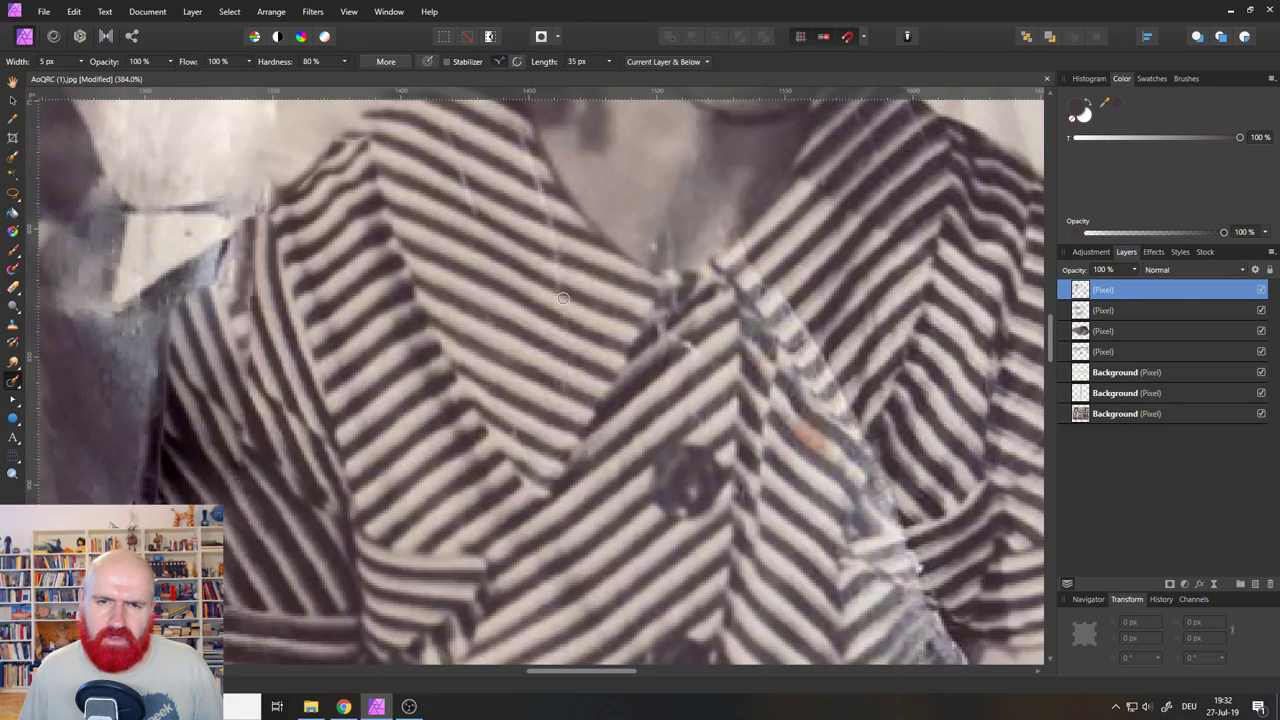
drag(563, 298, 525, 140)
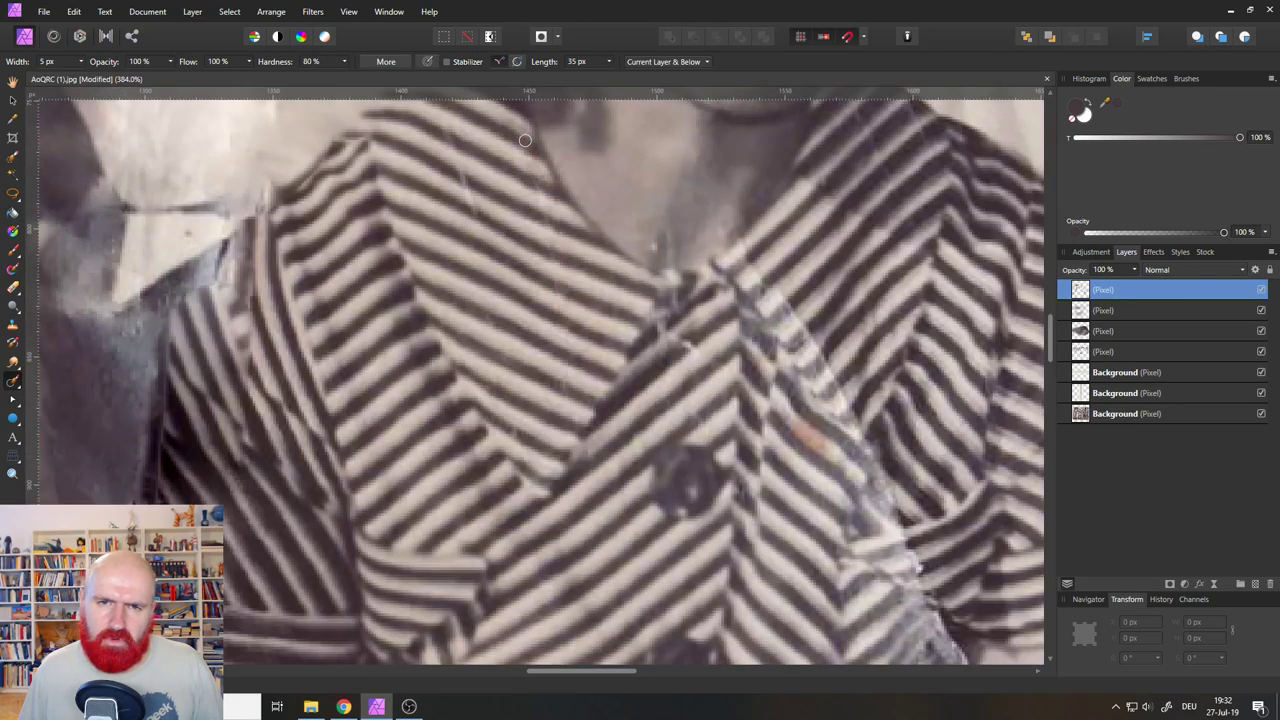
drag(461, 187, 449, 135)
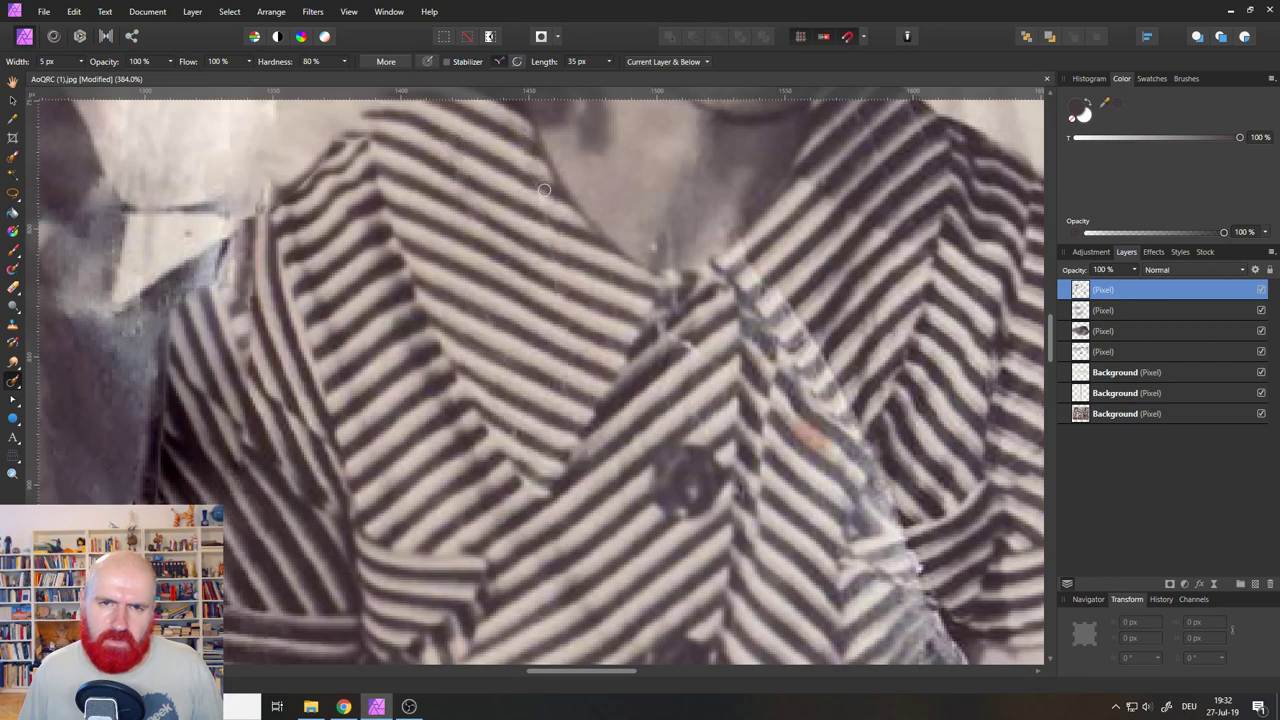
mouse_move(528, 172)
mouse_down()
mouse_move(560, 335)
mouse_move(567, 324)
mouse_up()
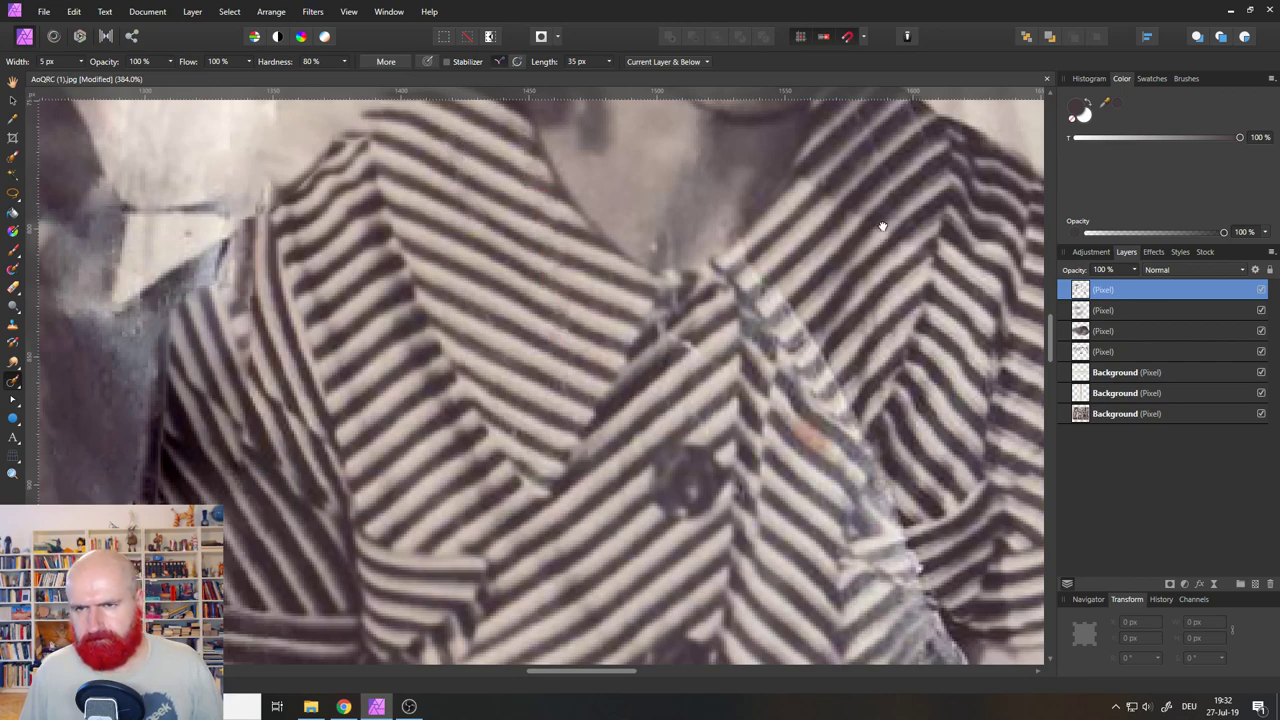
Add a new pixel layer and pick the dark brown of the seated woman's hair as the Paint Brush color.
mouse_move(882, 226)
mouse_down()
mouse_move(780, 422)
mouse_move(730, 276)
mouse_move(804, 327)
mouse_move(787, 293)
mouse_move(813, 370)
mouse_up()
scroll(774, 342, down, 5)
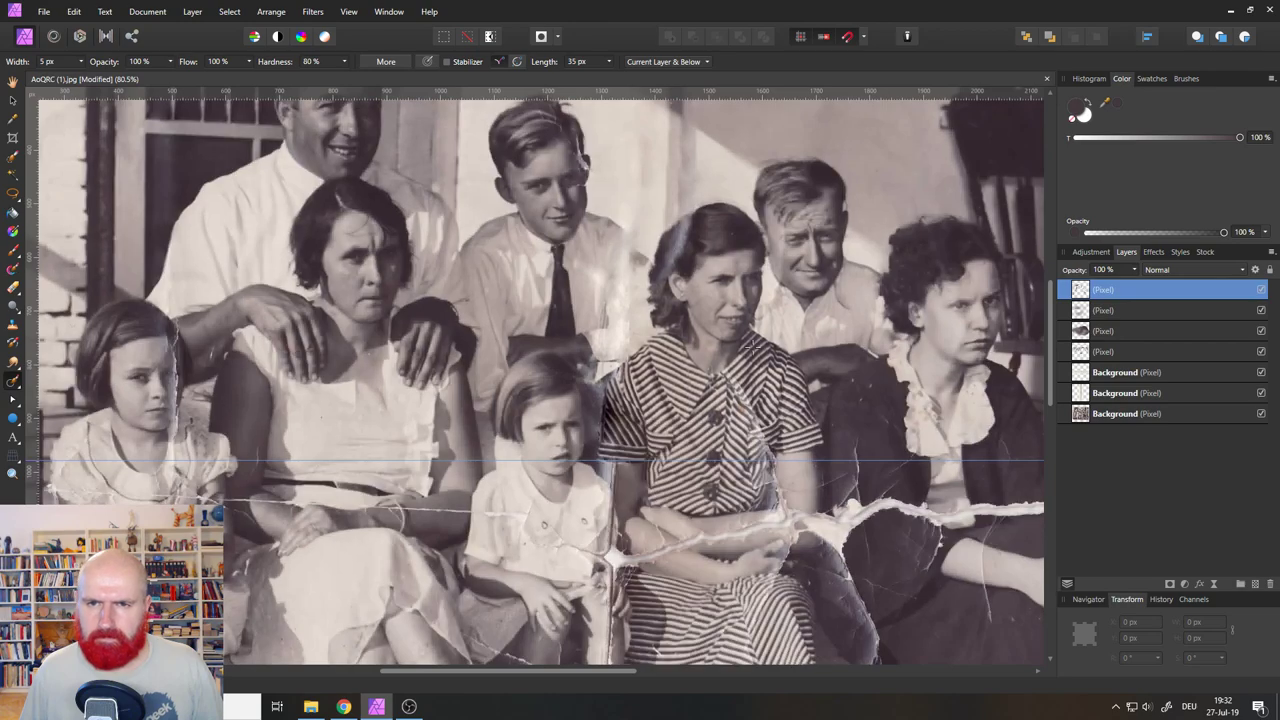
scroll(752, 343, down, 1)
scroll(698, 237, up, 6)
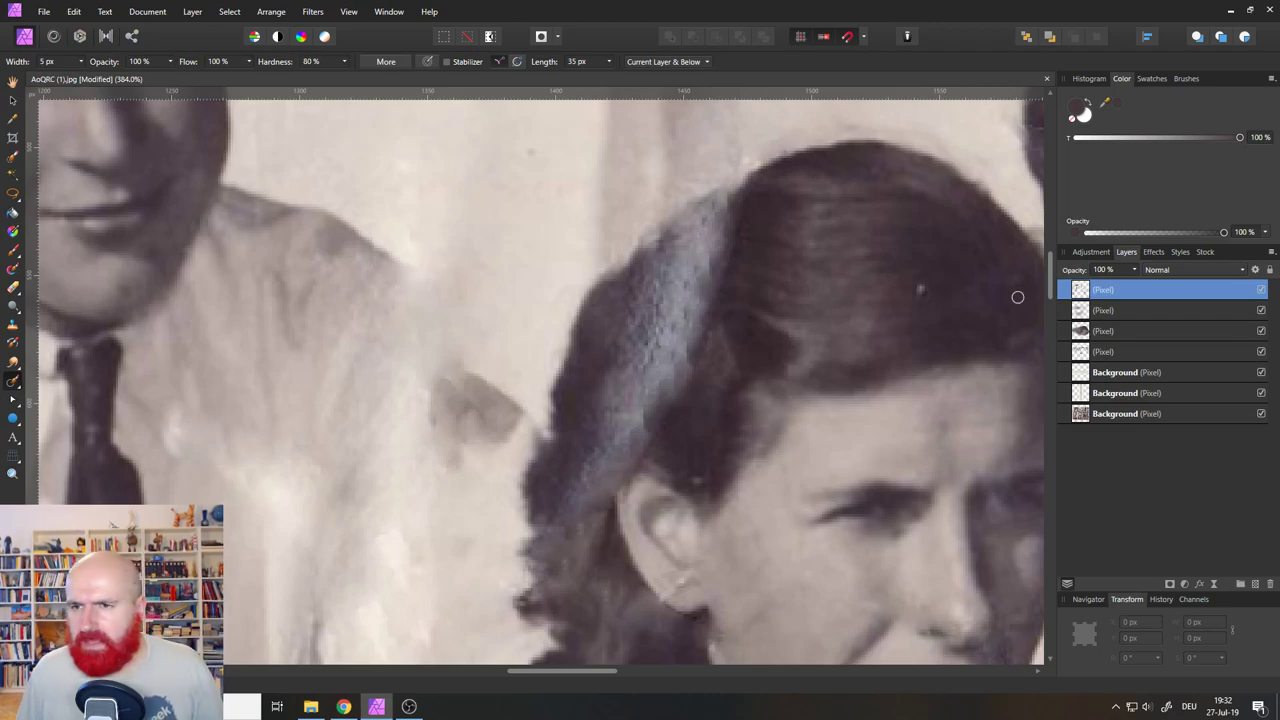
click(1254, 585)
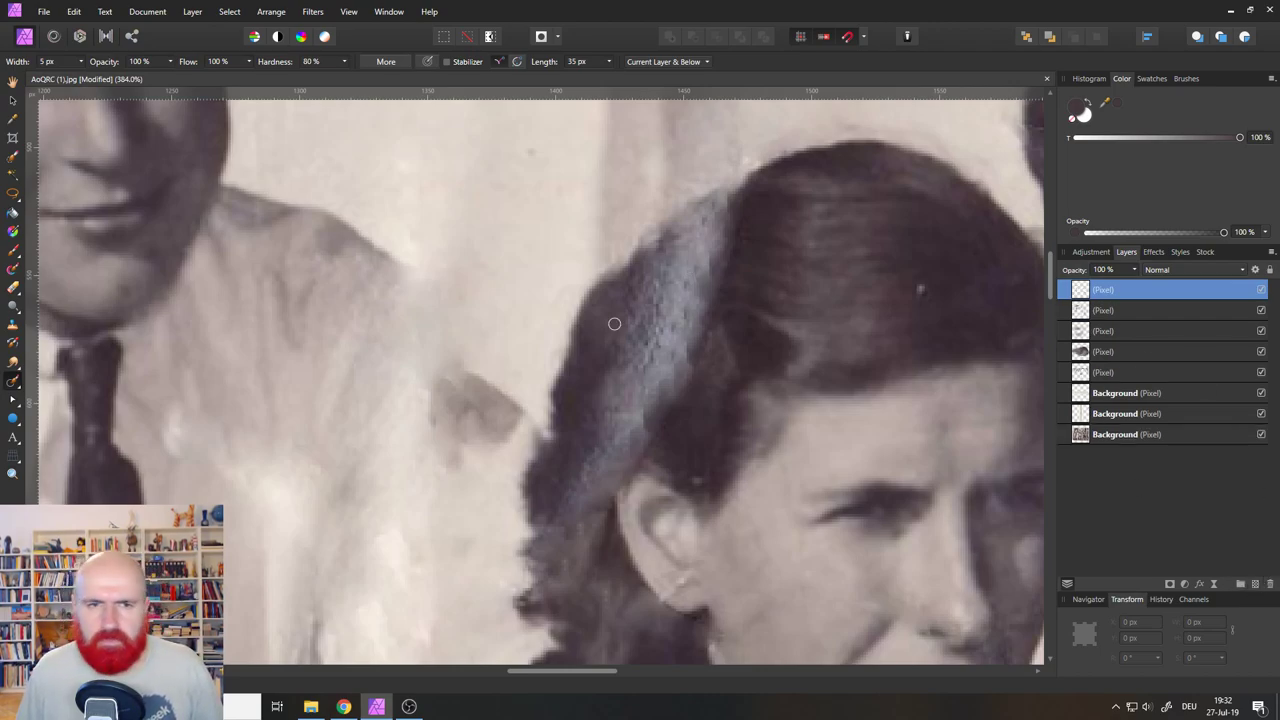
click(12, 252)
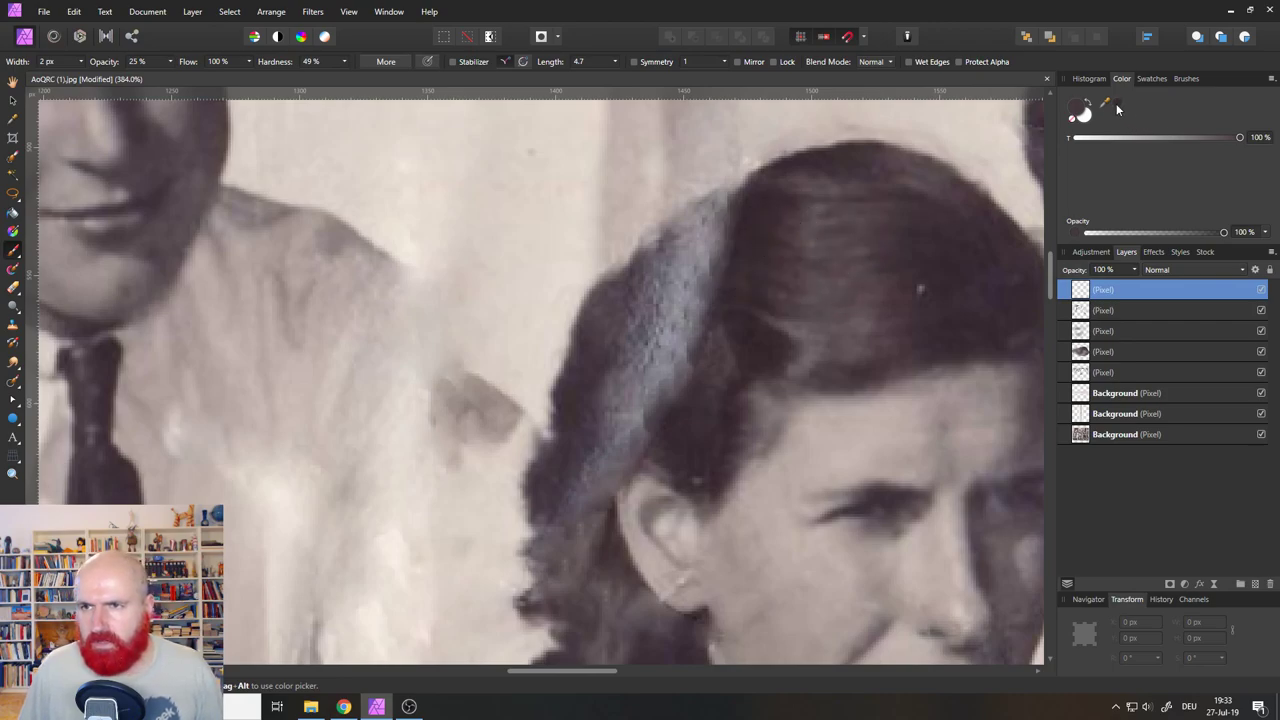
drag(1117, 105, 772, 236)
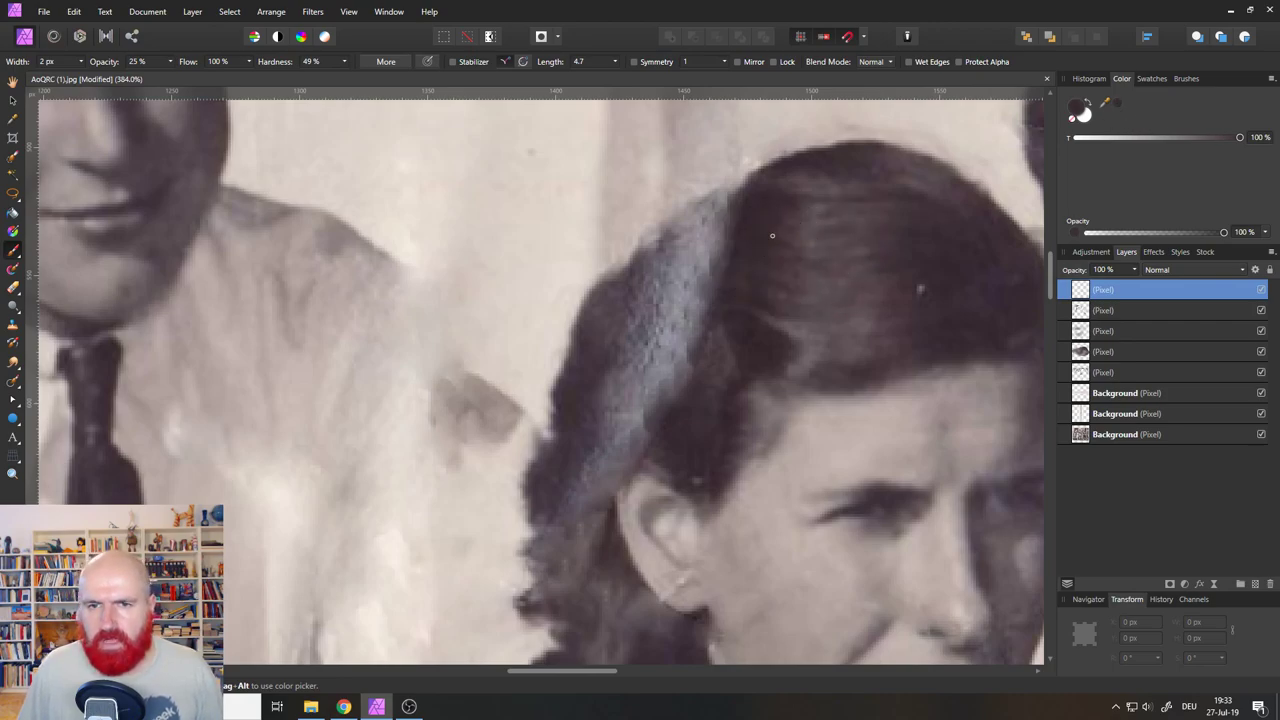
Set the brush width to 29 px and paint over the light diagonal streak in the woman's hair above her ear.
click(65, 63)
text(8)
key(Return)
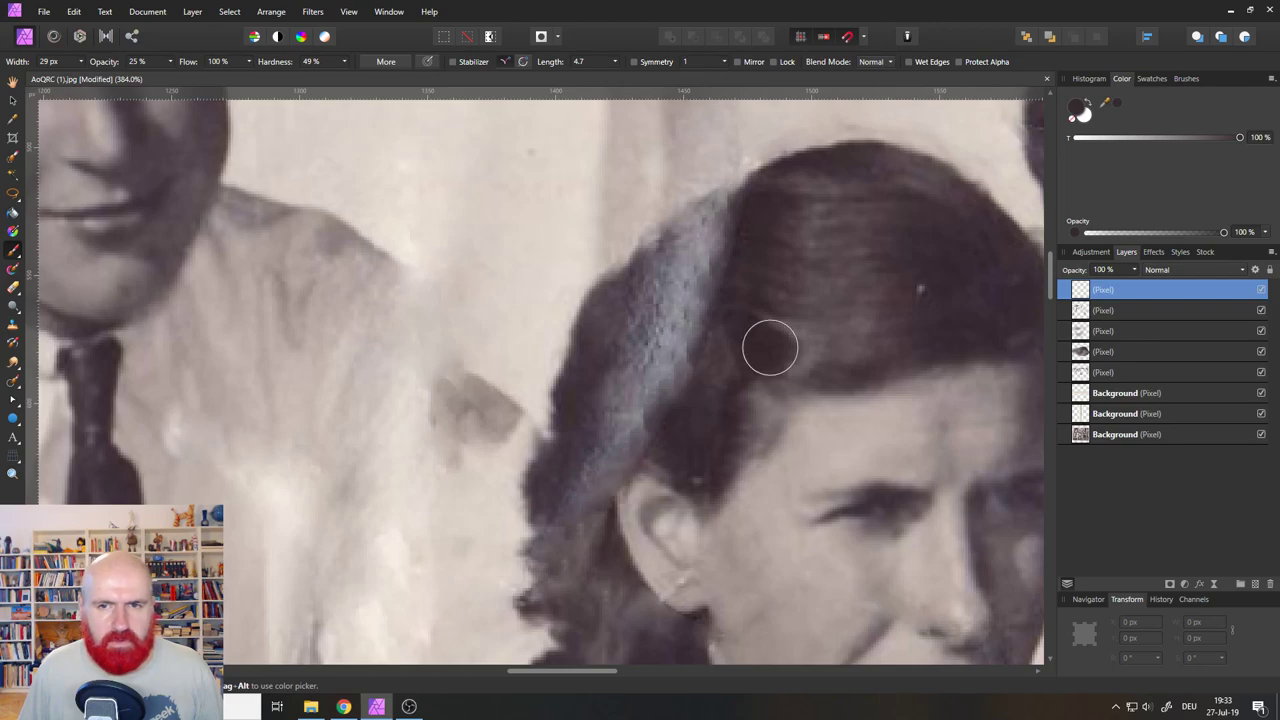
mouse_move(714, 269)
mouse_down()
mouse_move(686, 257)
mouse_move(723, 219)
mouse_up()
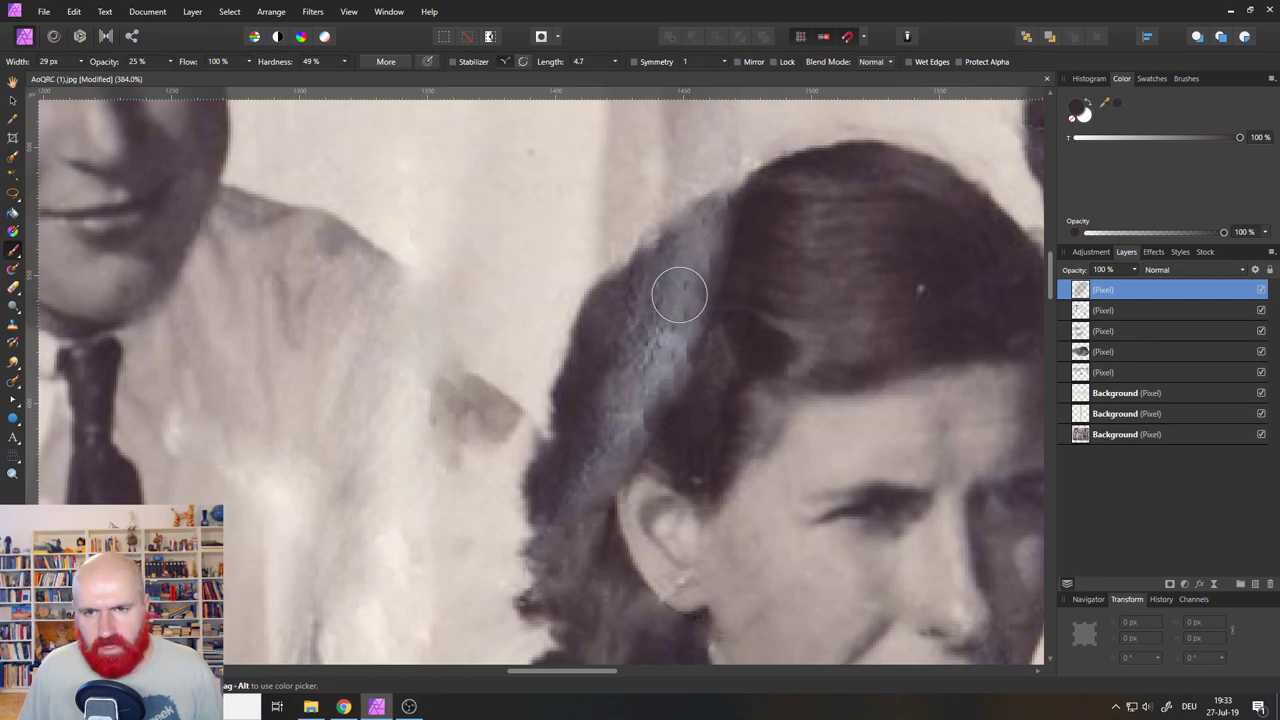
mouse_move(680, 296)
mouse_down()
mouse_move(637, 398)
mouse_move(679, 345)
mouse_move(613, 446)
mouse_move(676, 326)
mouse_move(640, 397)
mouse_move(670, 296)
mouse_move(716, 232)
mouse_move(650, 348)
mouse_move(642, 398)
mouse_move(670, 288)
mouse_move(719, 223)
mouse_move(647, 347)
mouse_move(728, 239)
mouse_move(627, 386)
mouse_move(712, 250)
mouse_move(642, 392)
mouse_move(664, 301)
mouse_move(737, 222)
mouse_move(596, 389)
mouse_move(659, 386)
mouse_move(602, 410)
mouse_move(654, 395)
mouse_move(617, 414)
mouse_move(576, 512)
mouse_move(608, 410)
mouse_move(559, 554)
mouse_move(595, 412)
mouse_move(571, 529)
mouse_move(620, 385)
mouse_move(710, 287)
mouse_move(619, 388)
mouse_move(730, 233)
mouse_move(630, 326)
mouse_move(657, 274)
mouse_move(617, 339)
mouse_move(719, 243)
mouse_move(715, 278)
mouse_move(615, 412)
mouse_move(695, 365)
mouse_move(681, 379)
mouse_move(674, 316)
mouse_up()
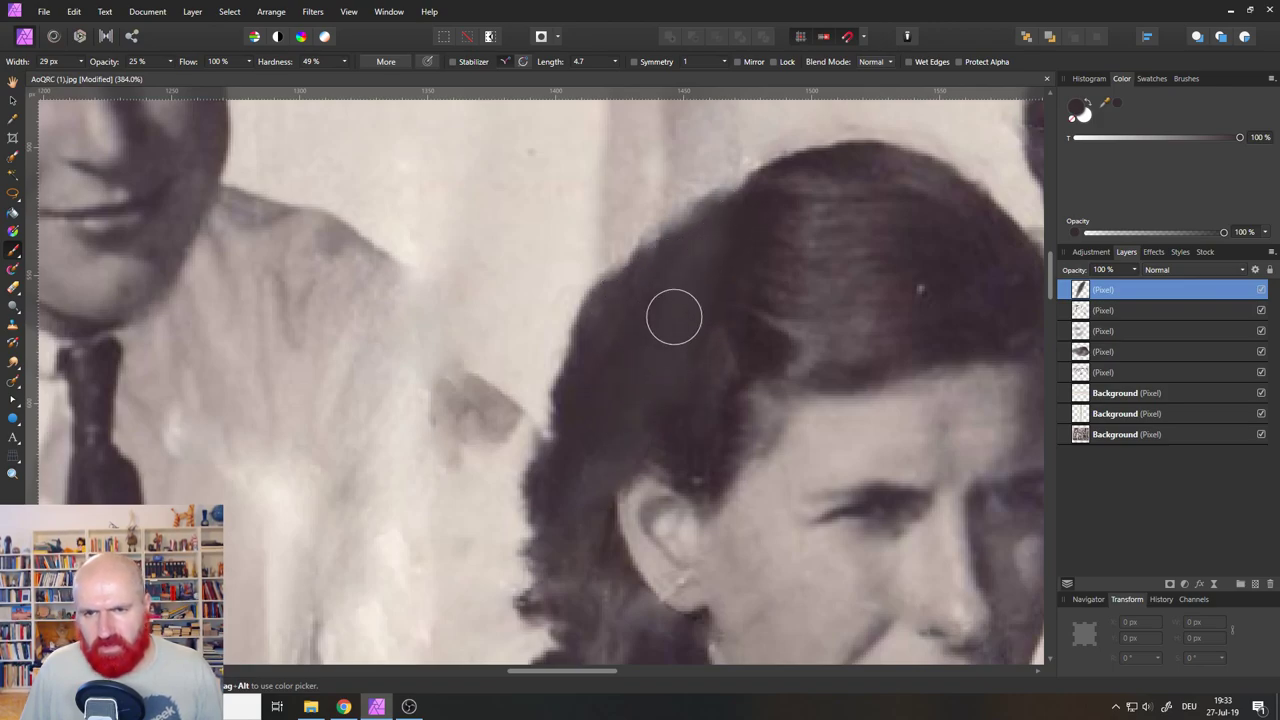
scroll(543, 414, down, 5)
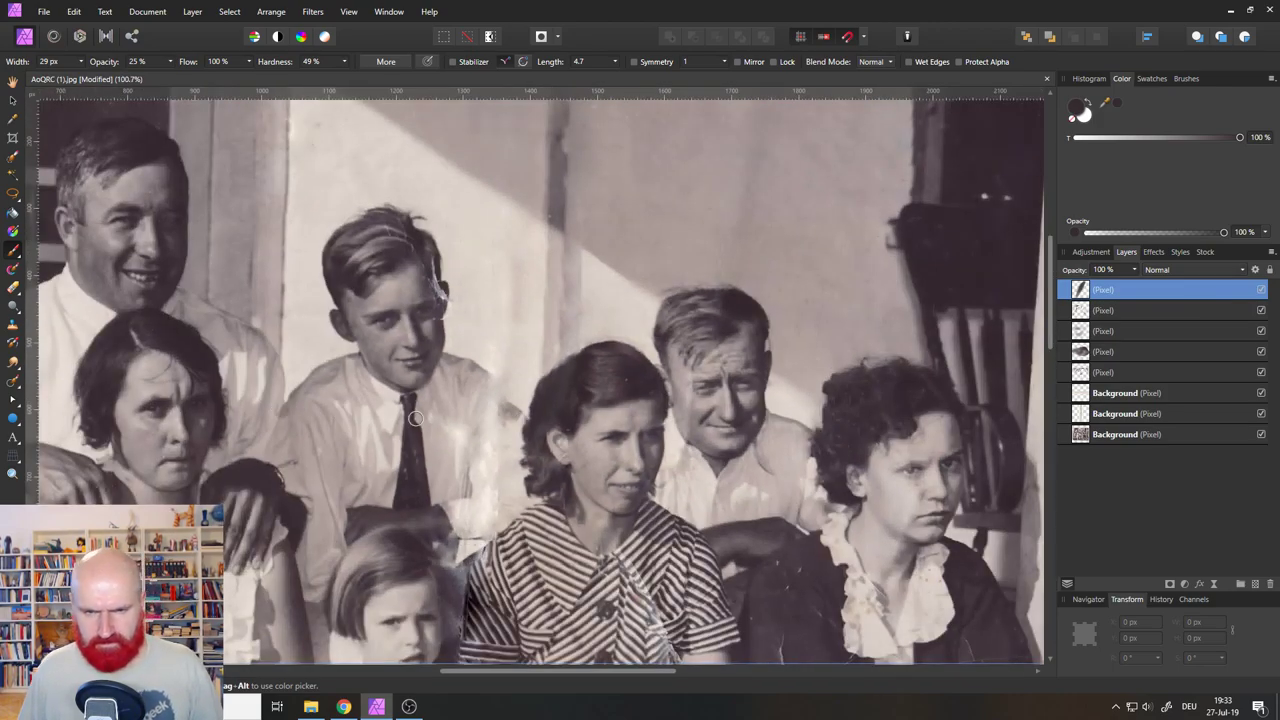
Keep the hair layer's blend mode at Normal, paint more dark tone across the woman's crown and open the brush color for adjustment.
click(1165, 270)
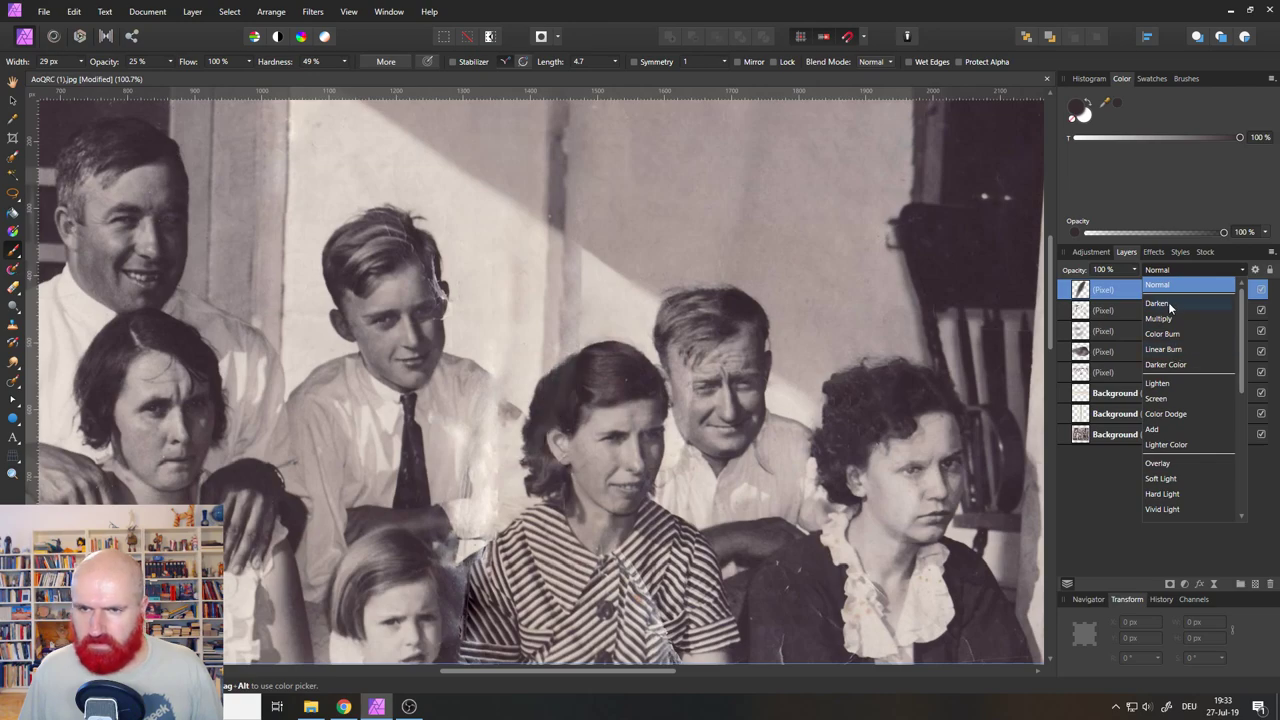
click(1165, 286)
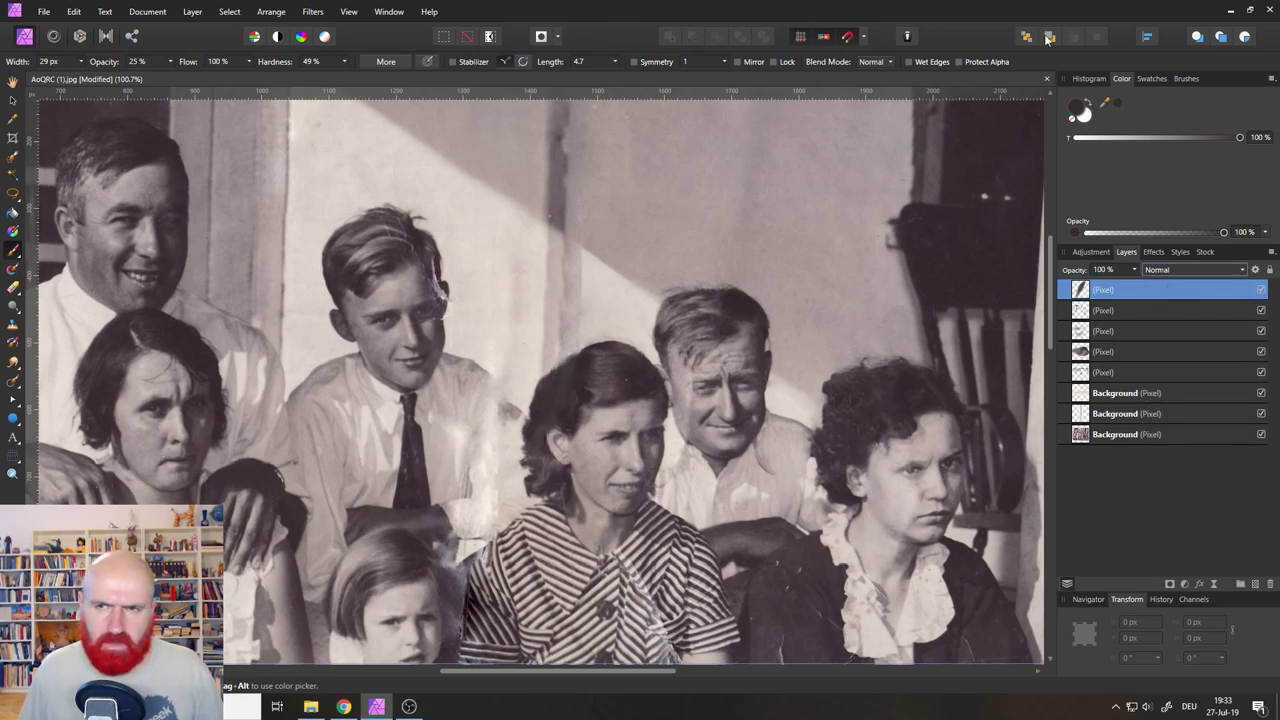
drag(621, 354, 584, 365)
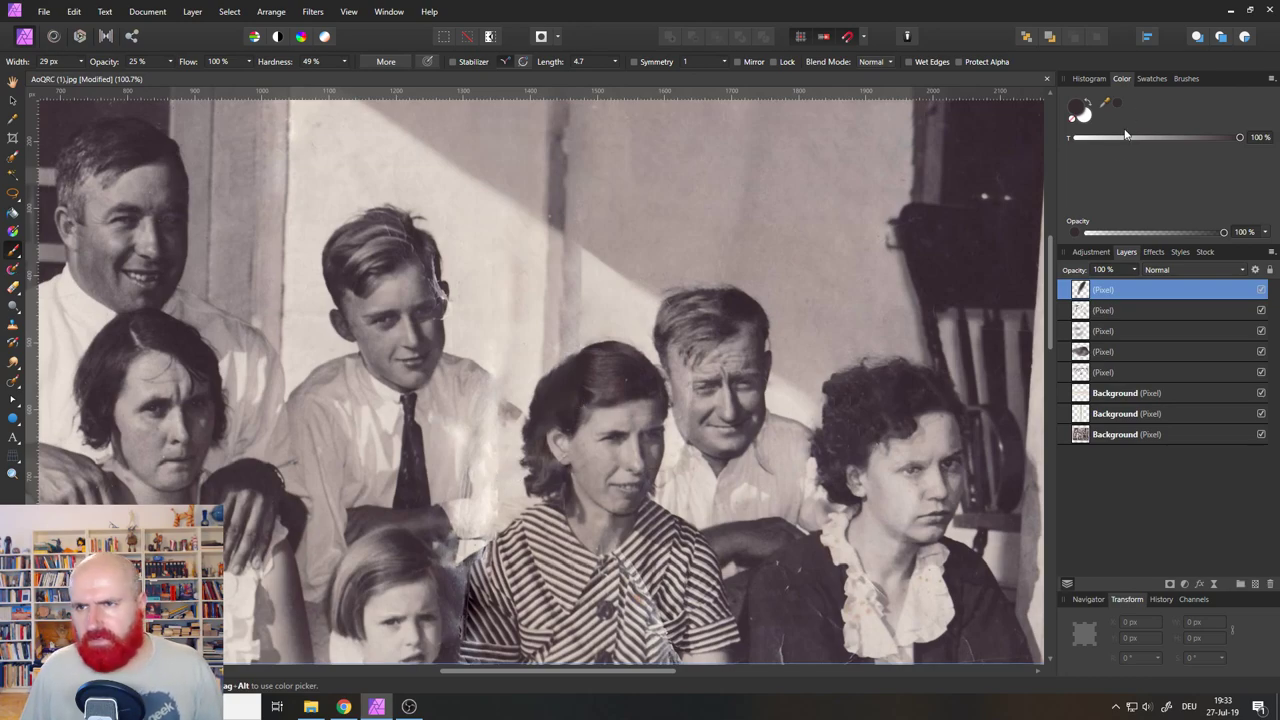
click(1078, 110)
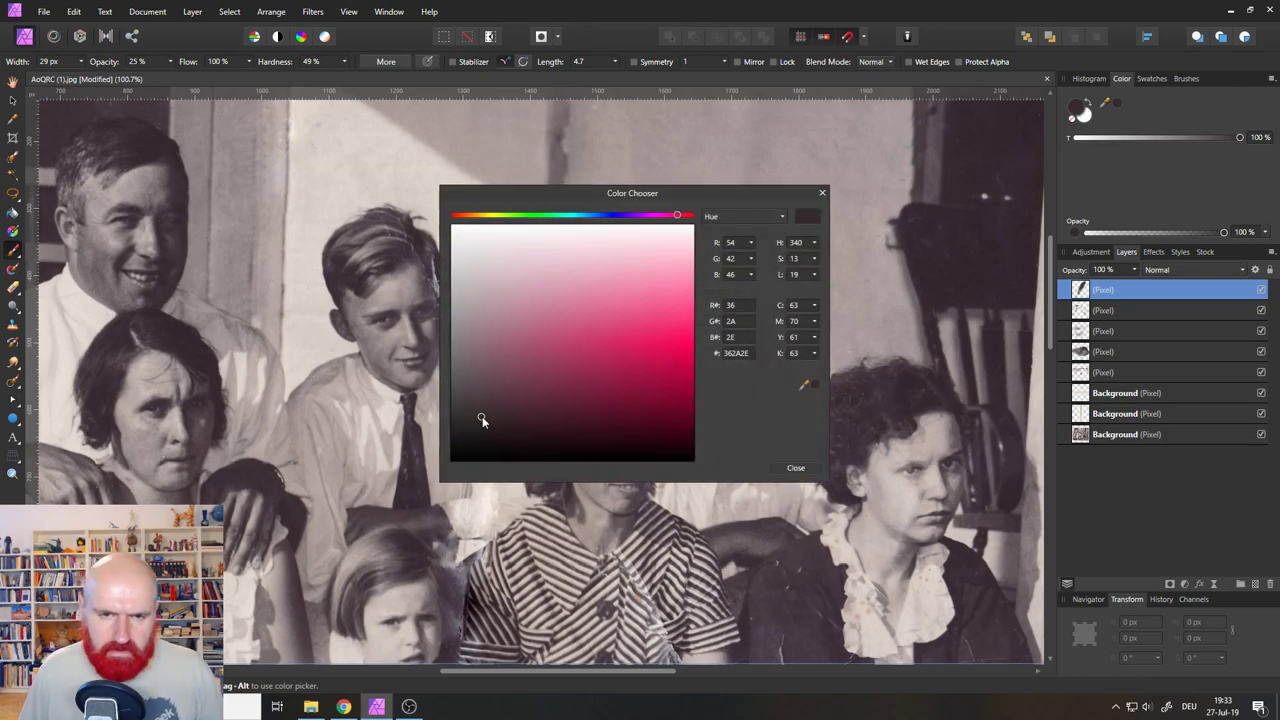
click(822, 193)
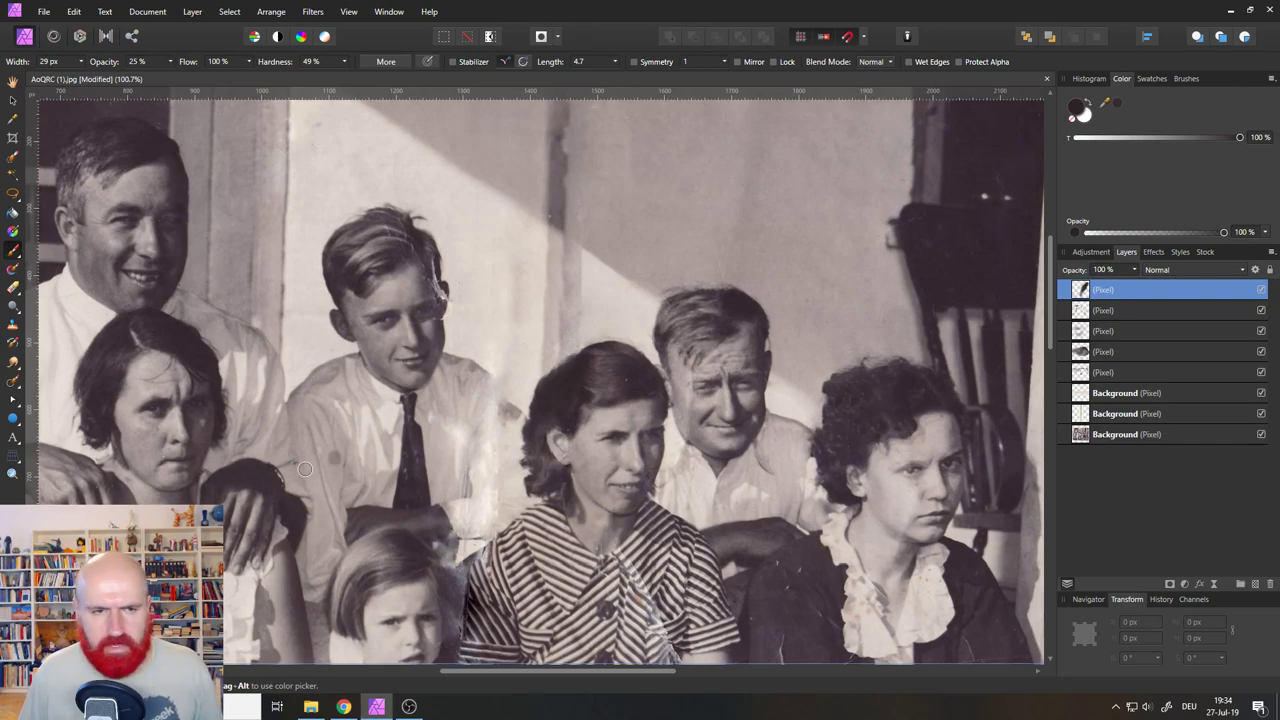
Inpaint the vertical crease beside the eye of the man behind the striped-dress woman with the 5 px Inpainting Brush.
click(13, 474)
scroll(697, 387, up, 6)
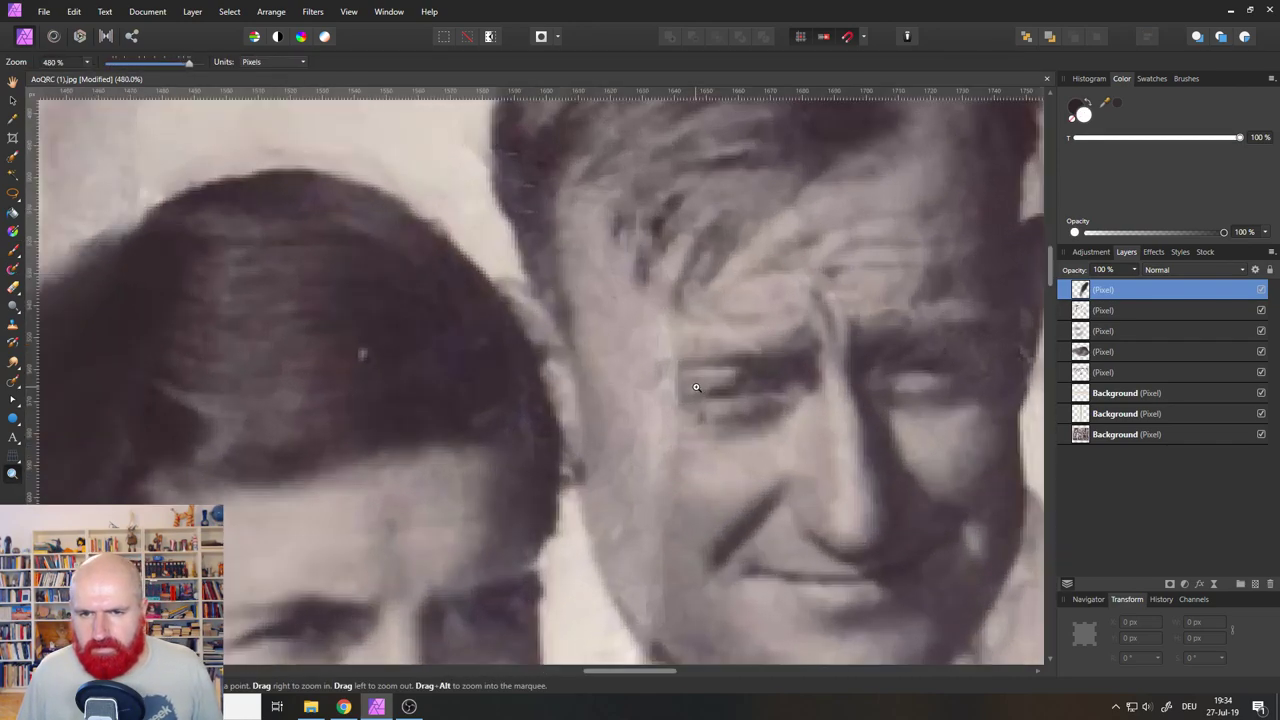
scroll(689, 390, down, 2)
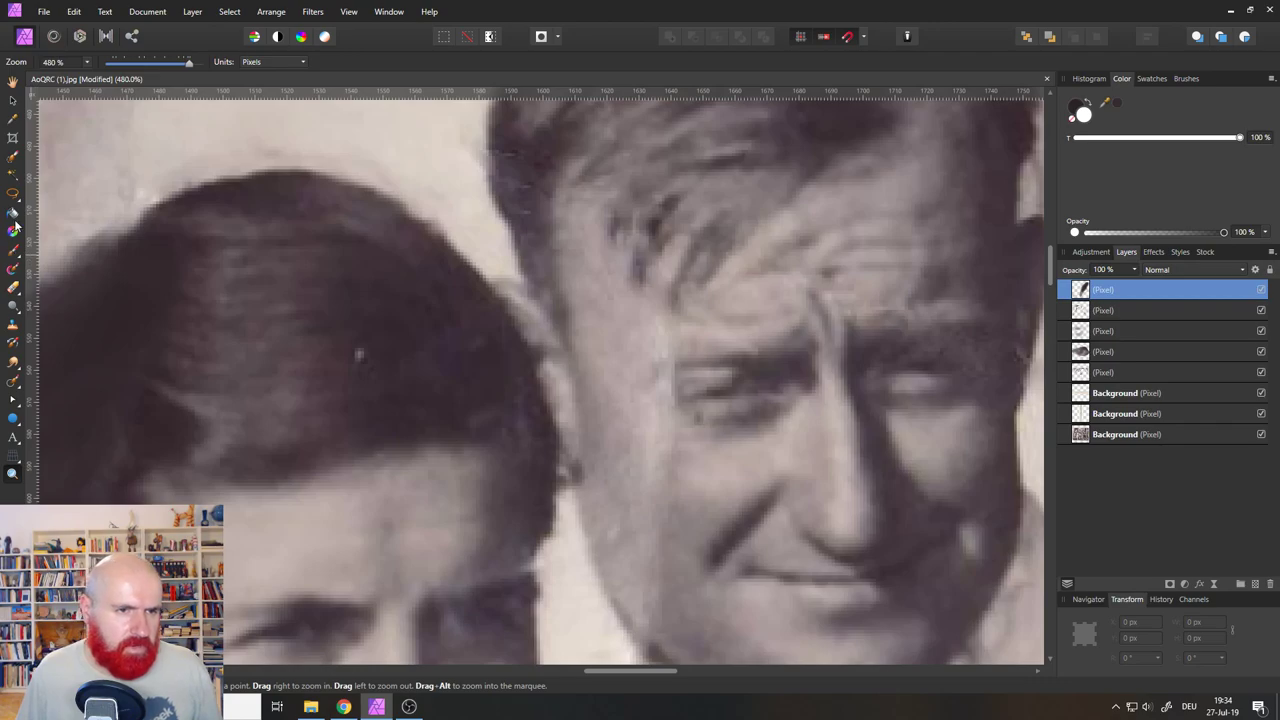
click(12, 378)
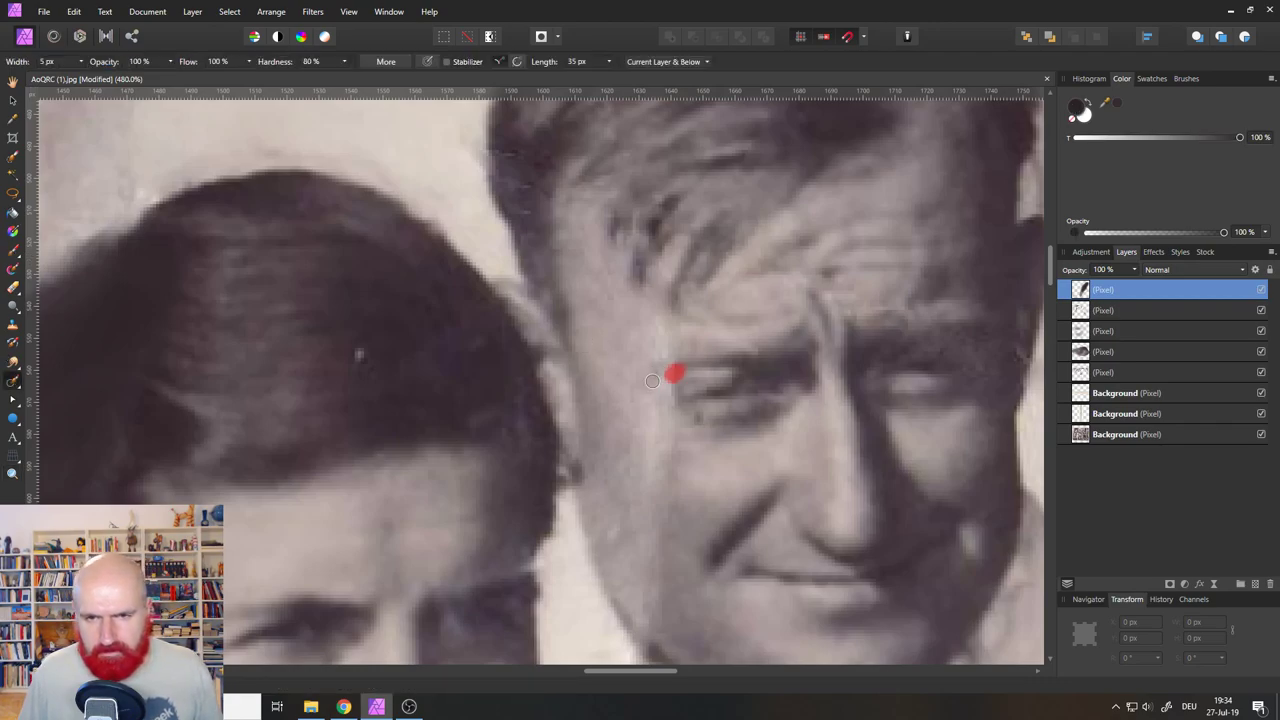
mouse_move(679, 382)
mouse_down()
mouse_move(656, 400)
mouse_move(663, 430)
mouse_move(672, 358)
mouse_up()
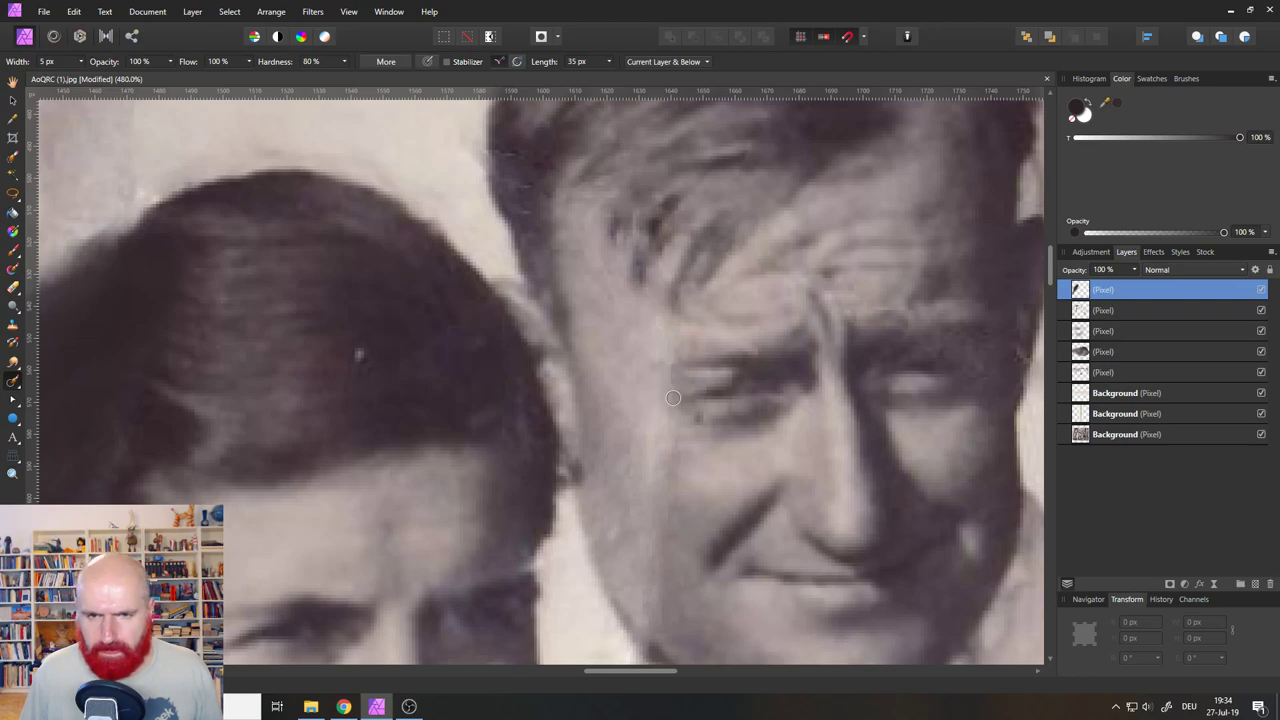
drag(673, 398, 630, 460)
scroll(665, 470, down, 5)
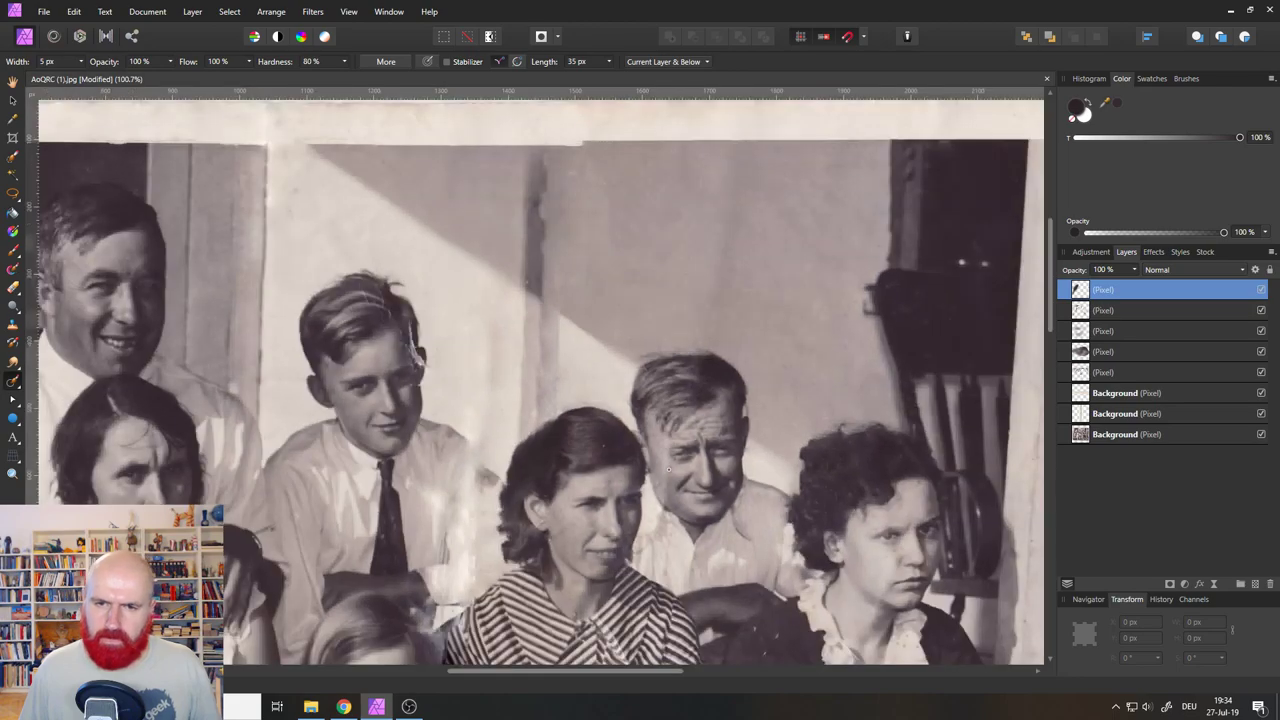
Inpaint the vertical seam running down the man's cheek below the outer corner of his eye.
scroll(655, 420, up, 5)
mouse_move(651, 330)
mouse_down()
mouse_move(651, 372)
mouse_move(645, 330)
mouse_move(618, 420)
mouse_move(634, 400)
mouse_move(633, 418)
mouse_up()
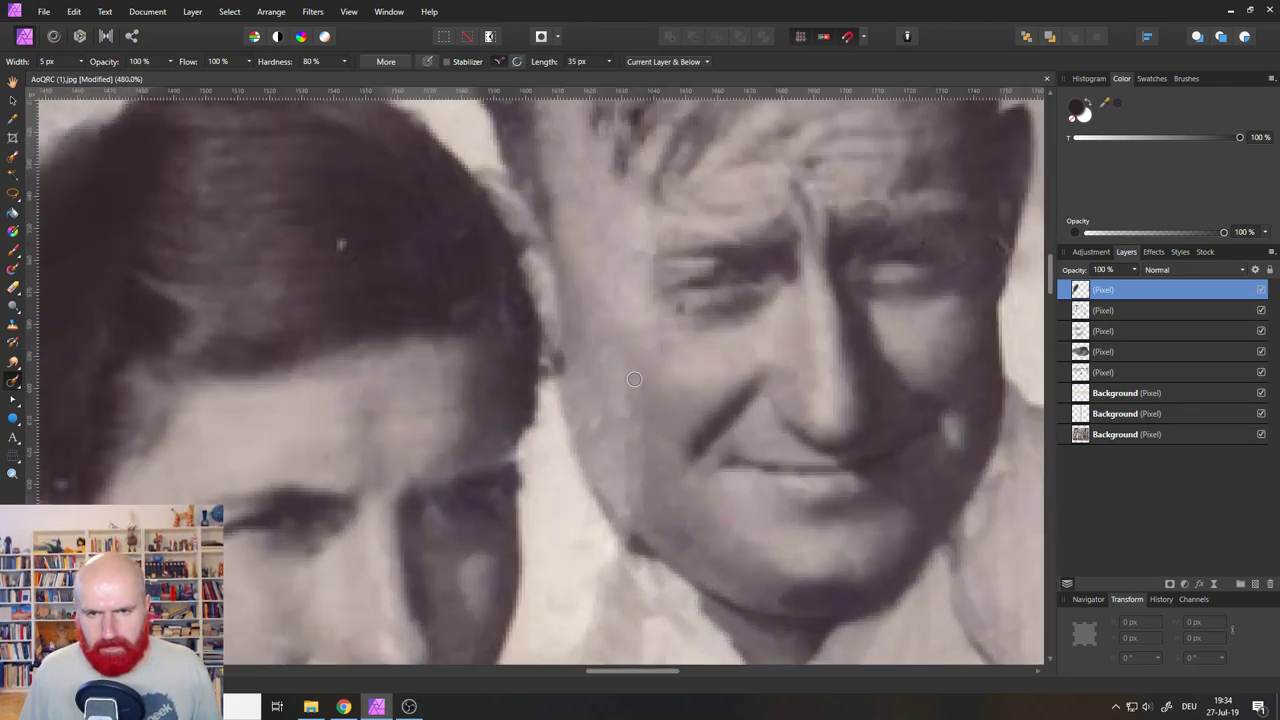
drag(628, 330, 628, 405)
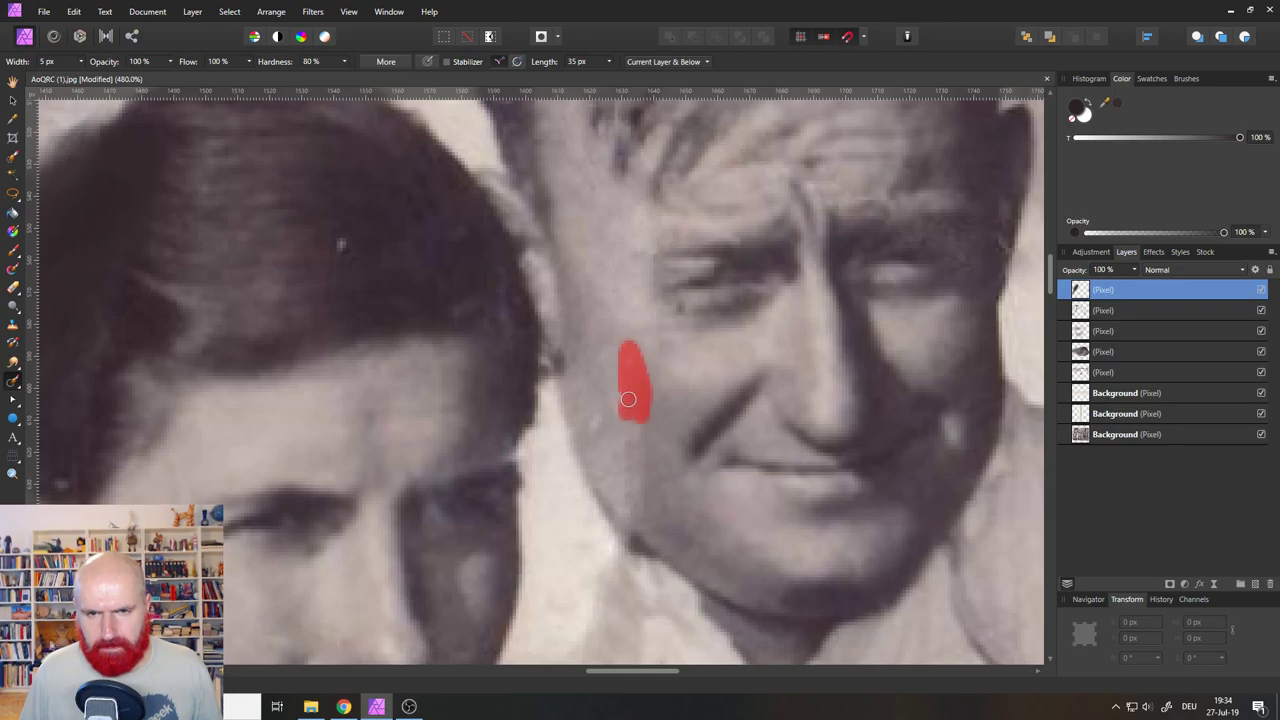
drag(614, 335, 618, 368)
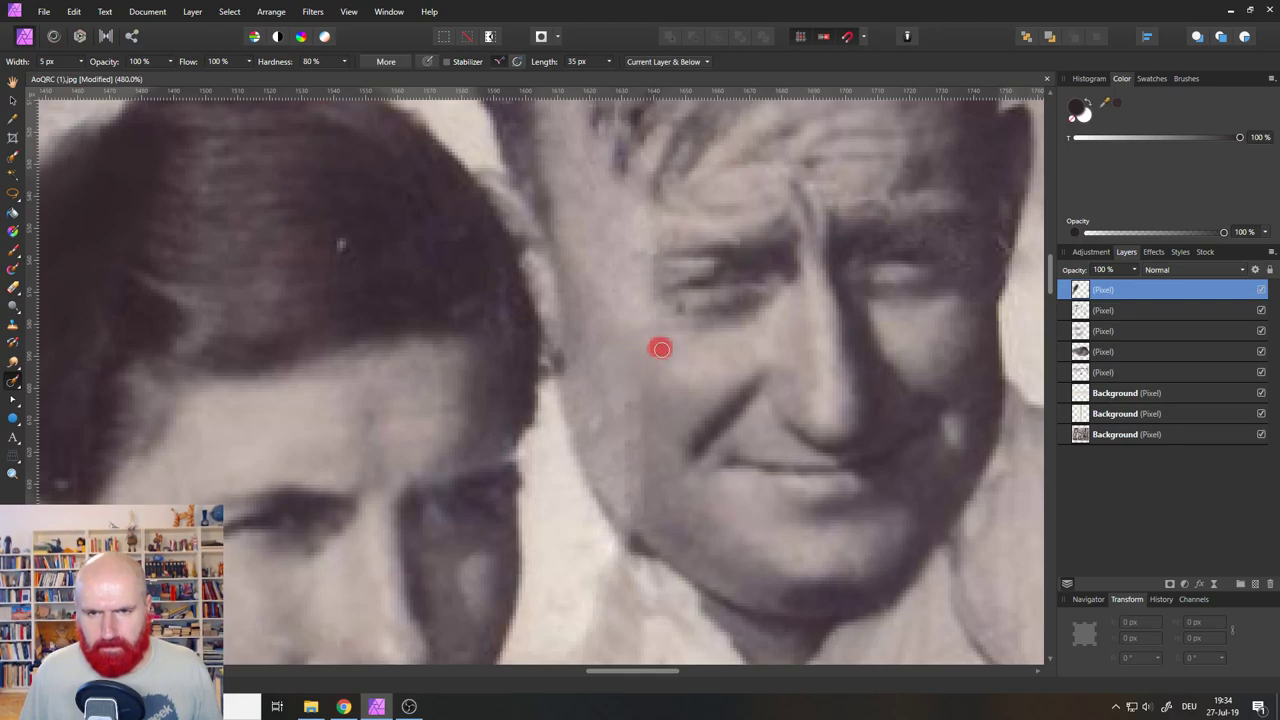
scroll(627, 430, down, 5)
scroll(640, 377, up, 5)
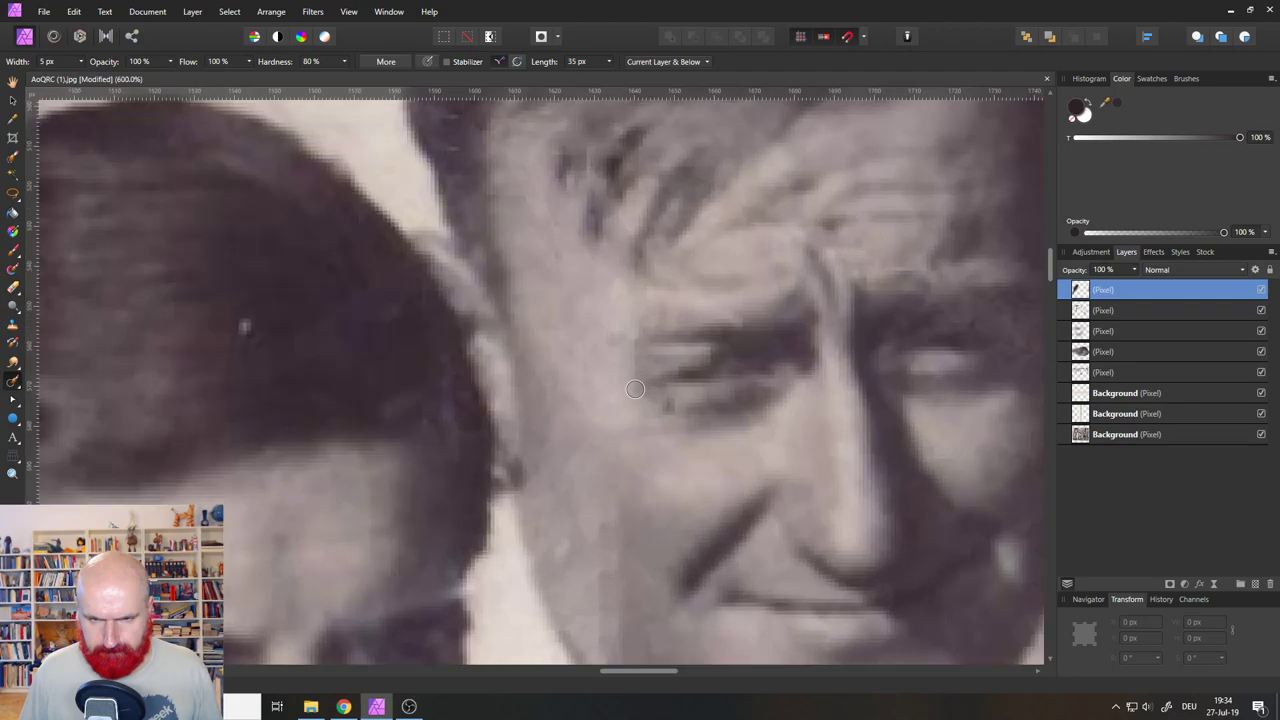
Inpaint the light crease running down the man's temple just outside his eye.
drag(644, 306, 622, 365)
drag(646, 306, 620, 388)
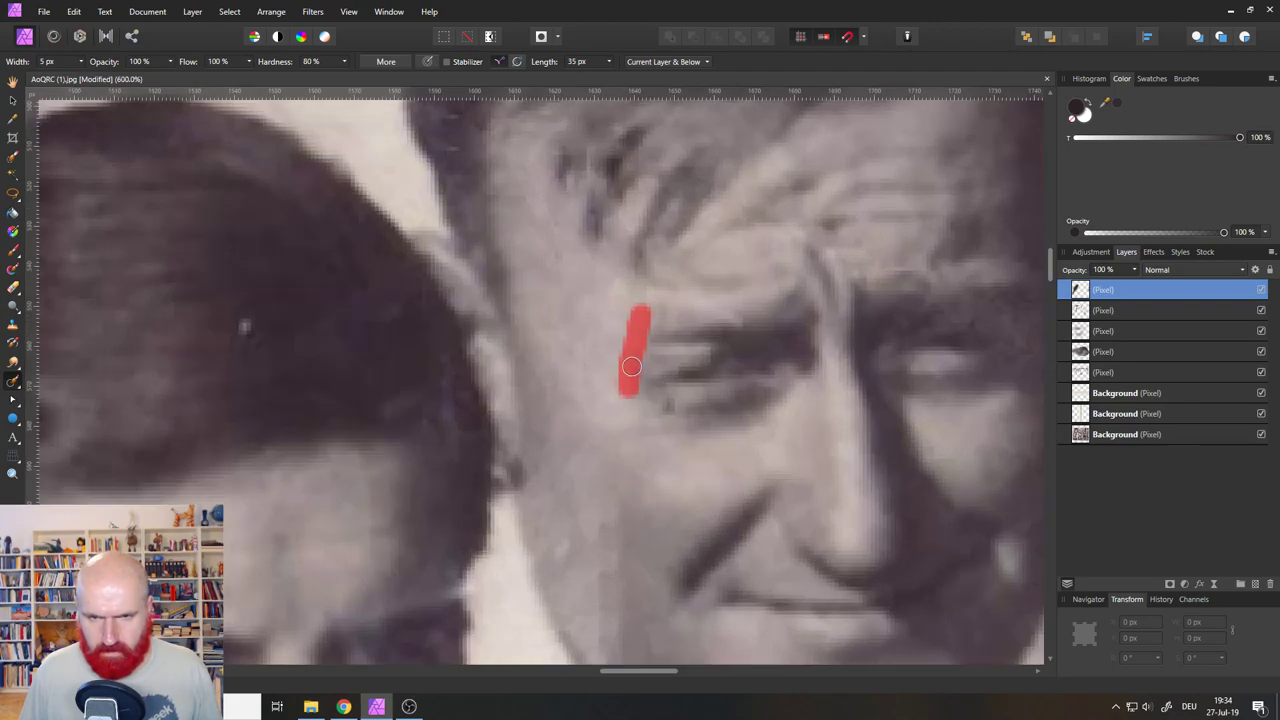
Set the Inpainting Brush width to 18 px and inpaint the cracks in the grey gap beneath the rocking chair's seat.
scroll(611, 370, down, 8)
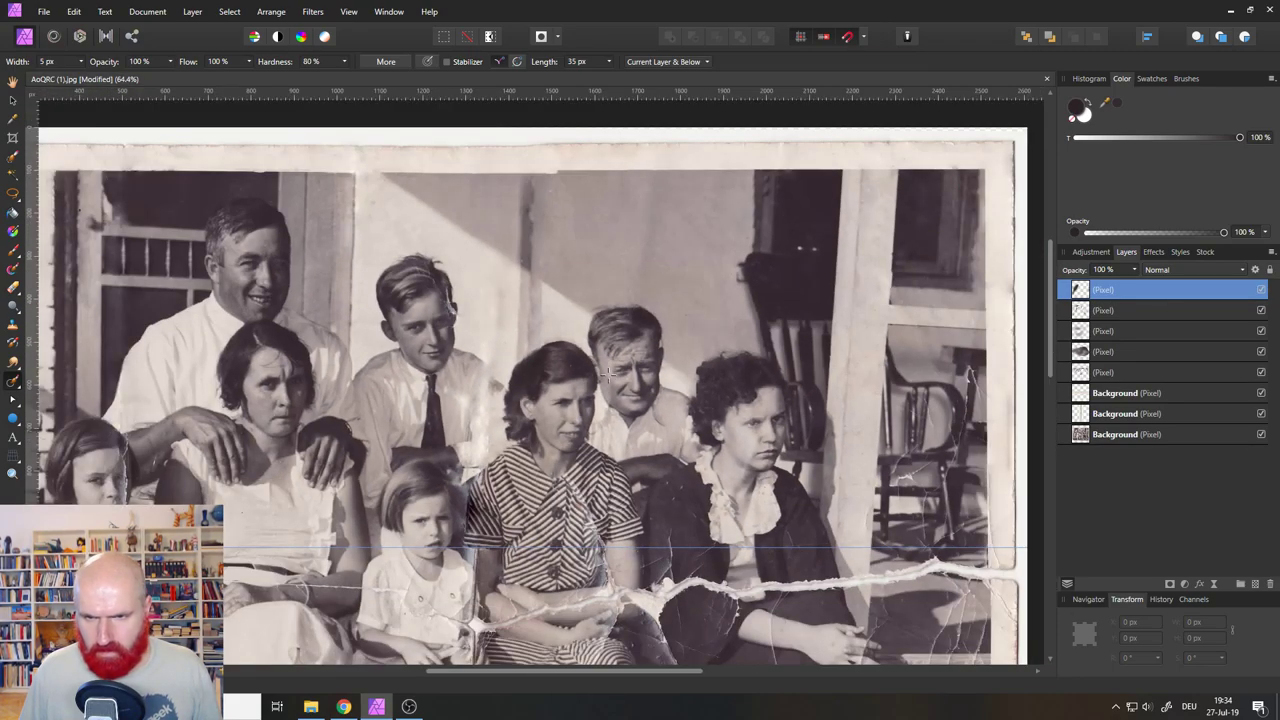
scroll(860, 466, up, 5)
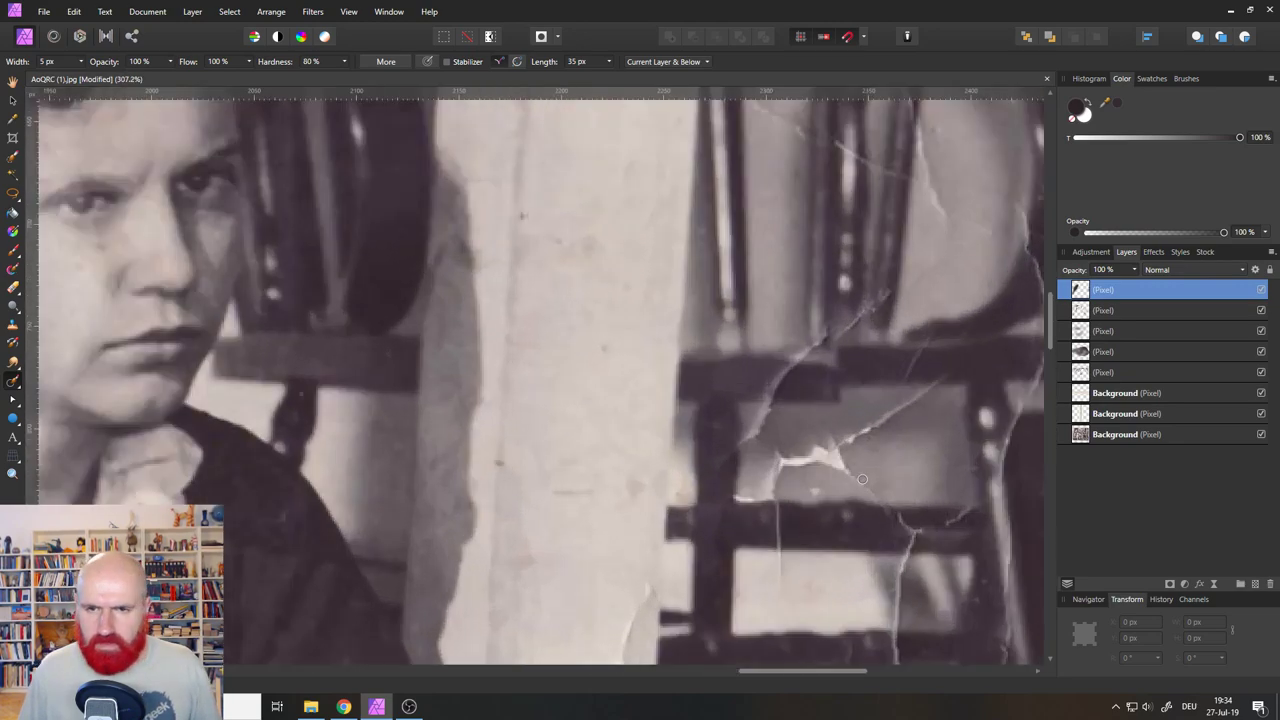
mouse_move(739, 440)
mouse_down()
mouse_move(802, 353)
mouse_move(764, 403)
mouse_move(759, 434)
mouse_up()
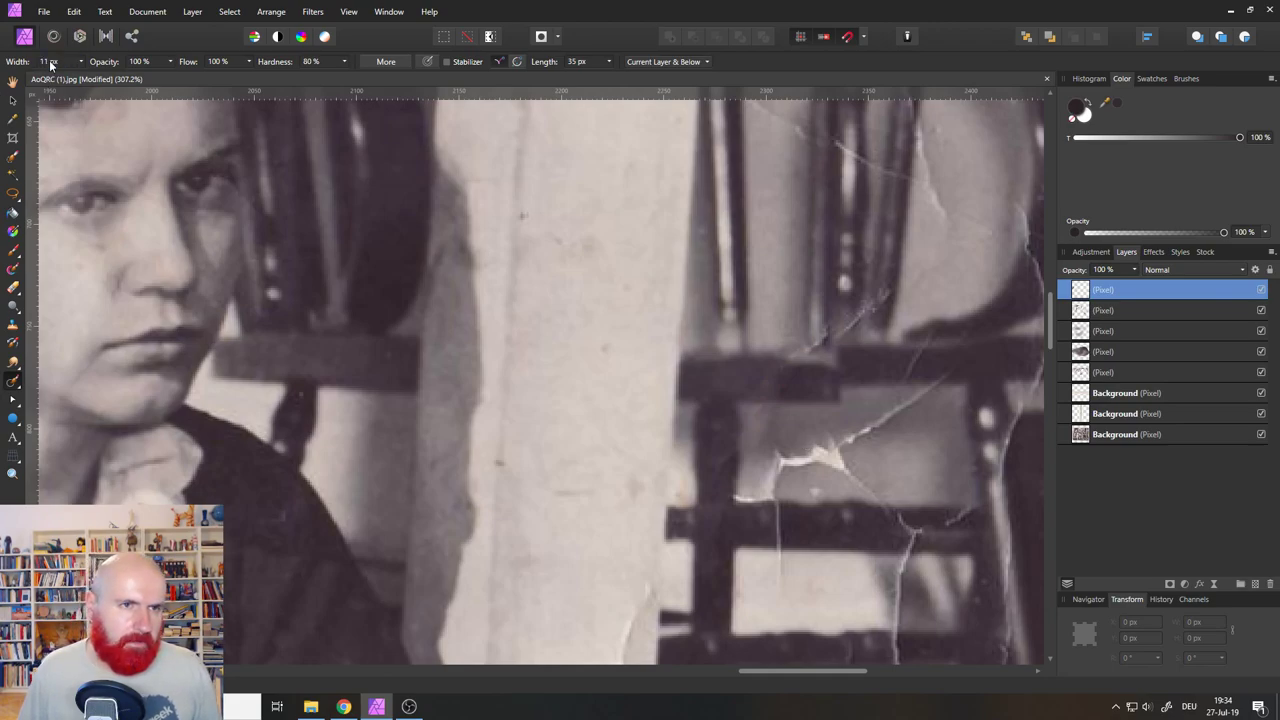
scroll(49, 61, up, 3)
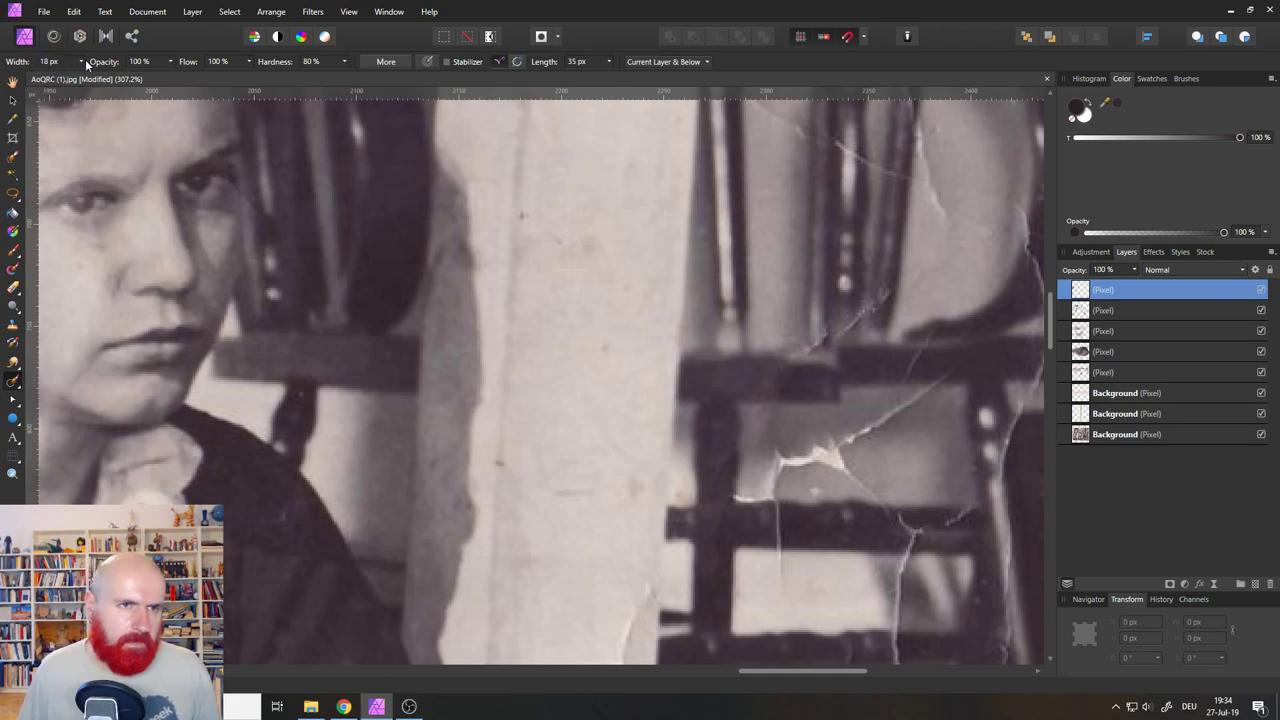
mouse_move(799, 462)
mouse_down()
mouse_move(861, 440)
mouse_move(815, 451)
mouse_up()
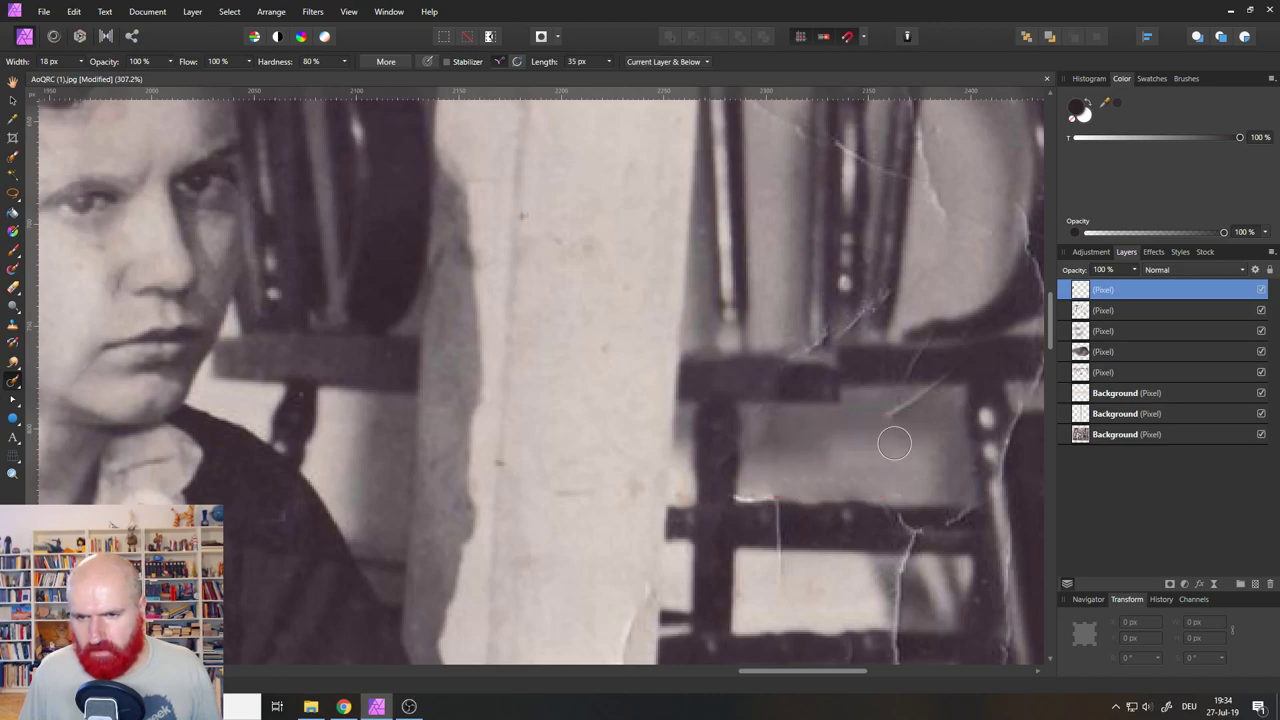
drag(882, 420, 940, 396)
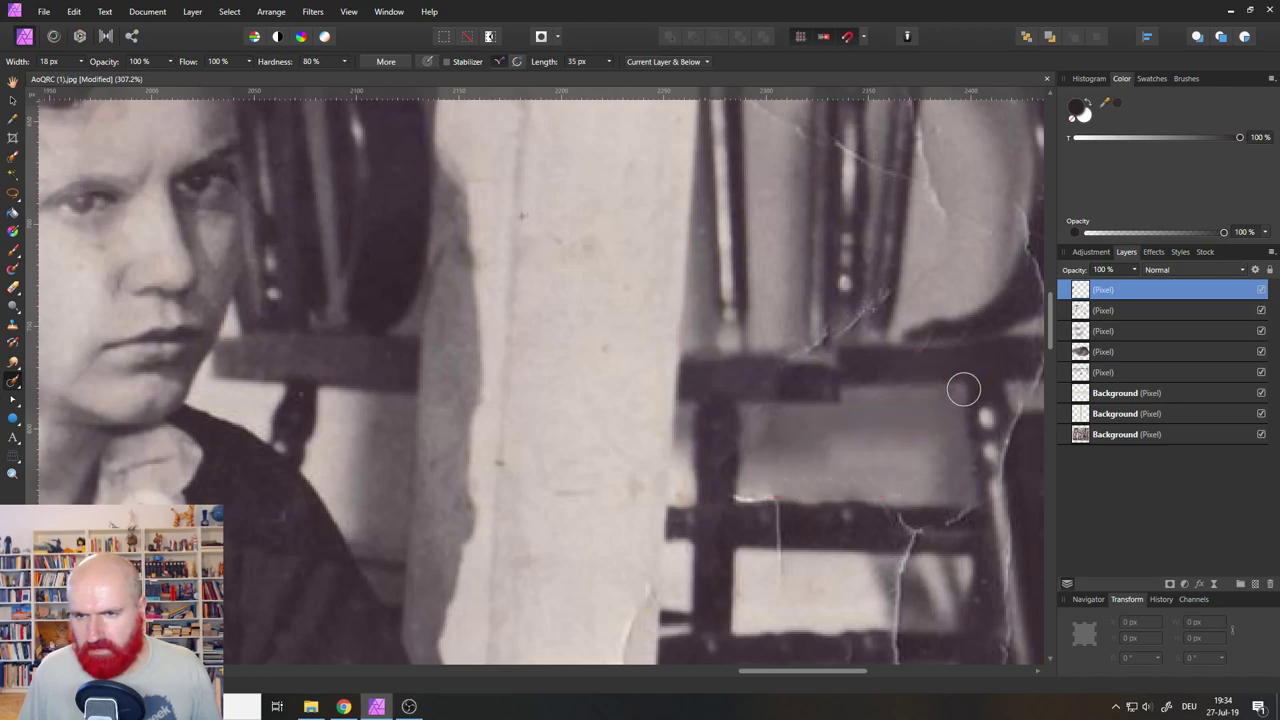
Inpaint the diagonal crack crossing the rocking chair's seat rail and the lower ends of its spindles.
drag(792, 348, 905, 293)
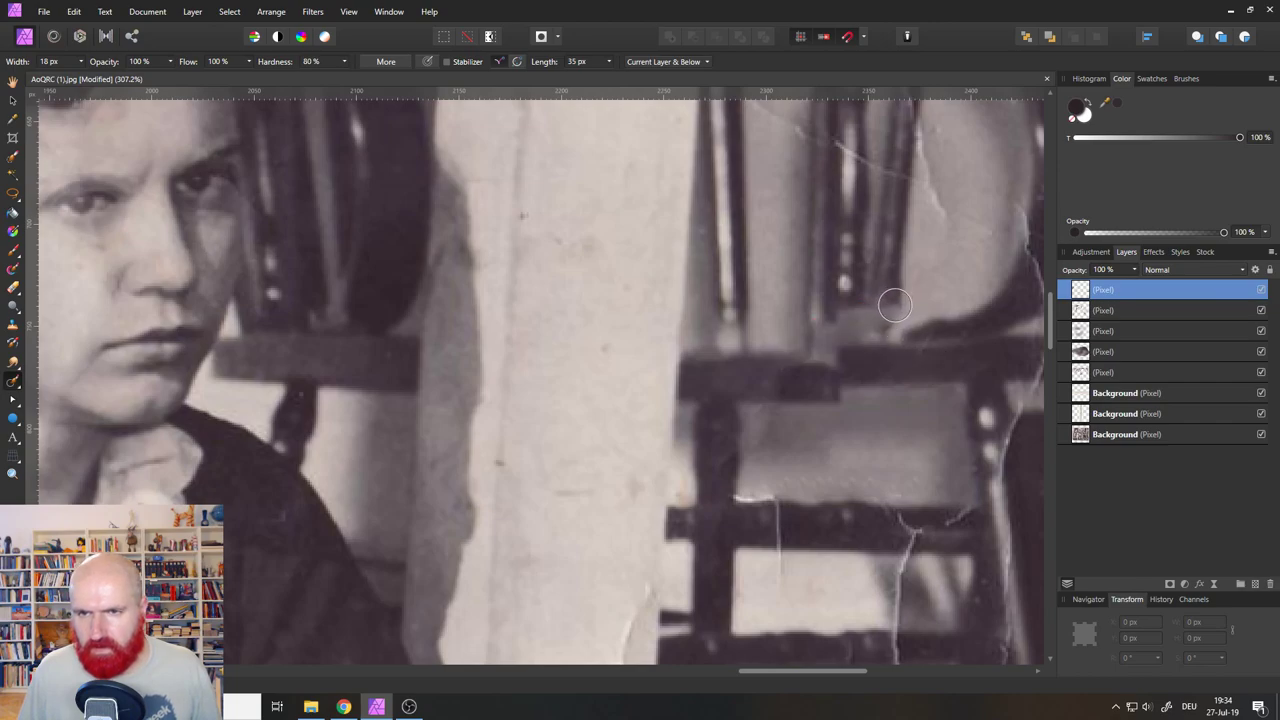
drag(812, 342, 927, 288)
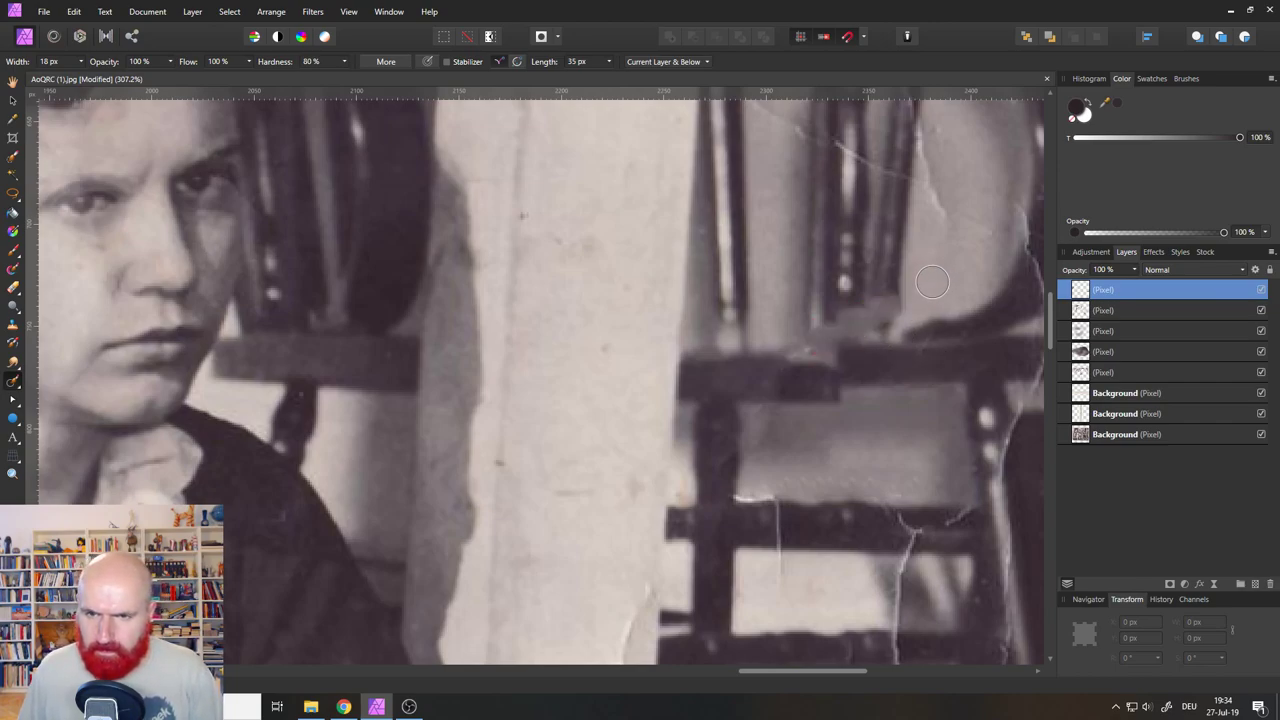
drag(814, 343, 795, 357)
drag(893, 293, 771, 363)
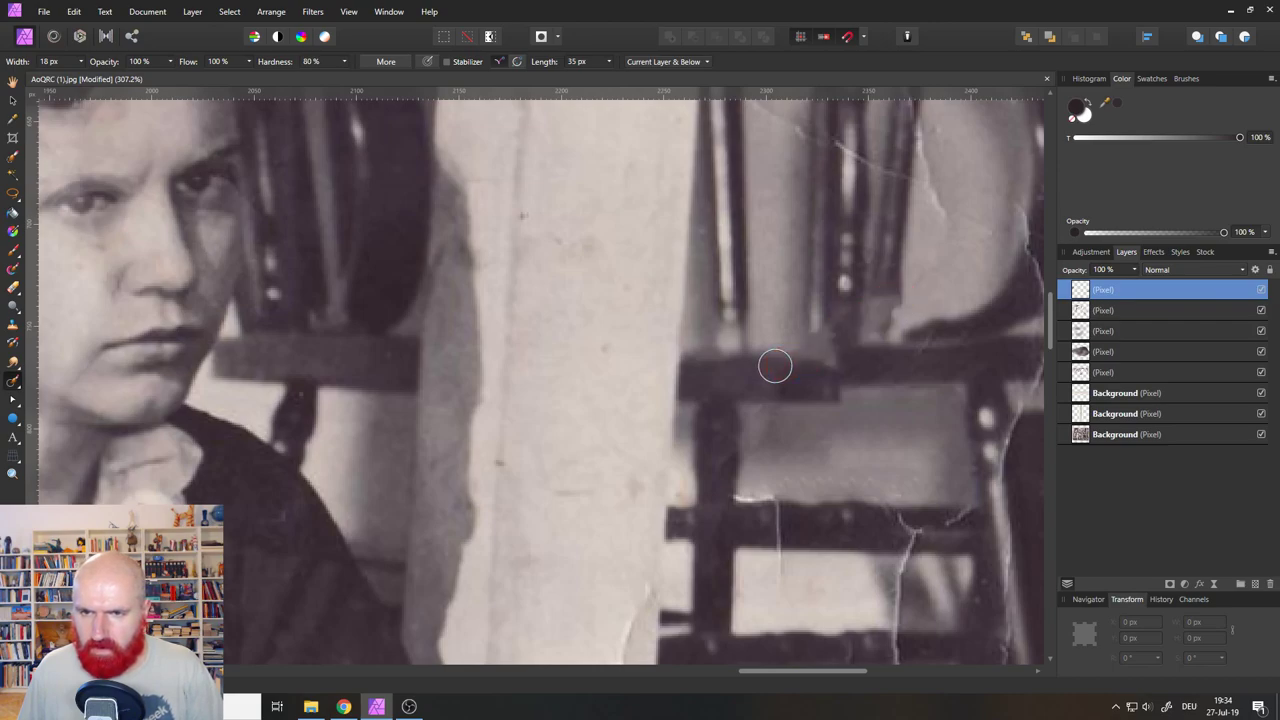
drag(889, 293, 807, 350)
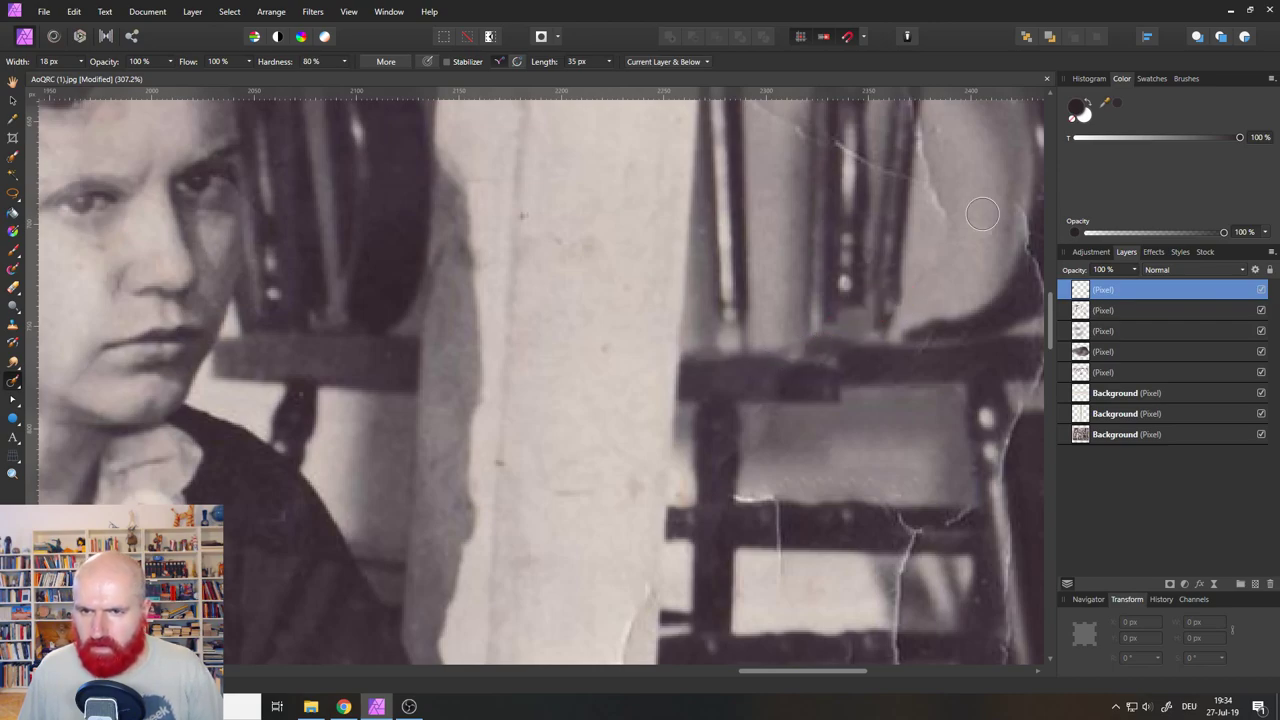
Inpaint the crack along the chair back's outer spindle and try to remove the diagonal crack crossing the middle spindles.
mouse_move(954, 253)
mouse_down()
mouse_move(772, 348)
mouse_move(739, 236)
mouse_up()
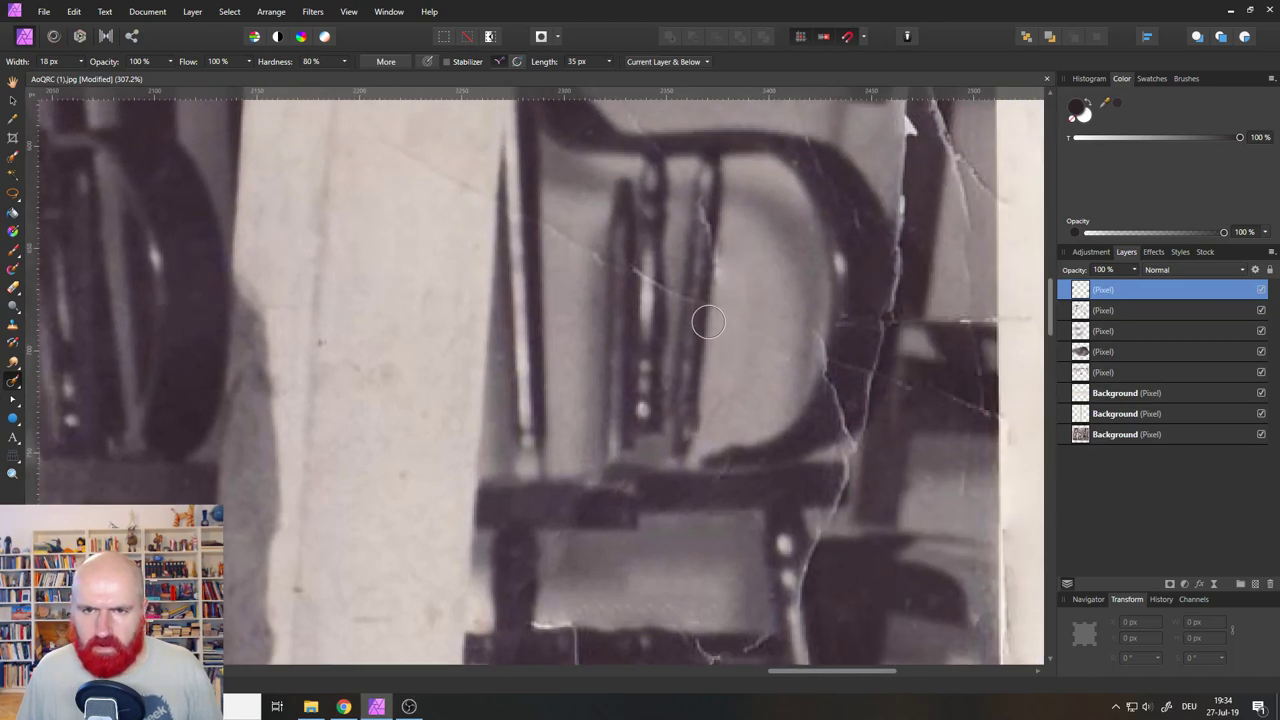
mouse_move(708, 321)
mouse_down()
mouse_move(719, 180)
mouse_move(703, 325)
mouse_up()
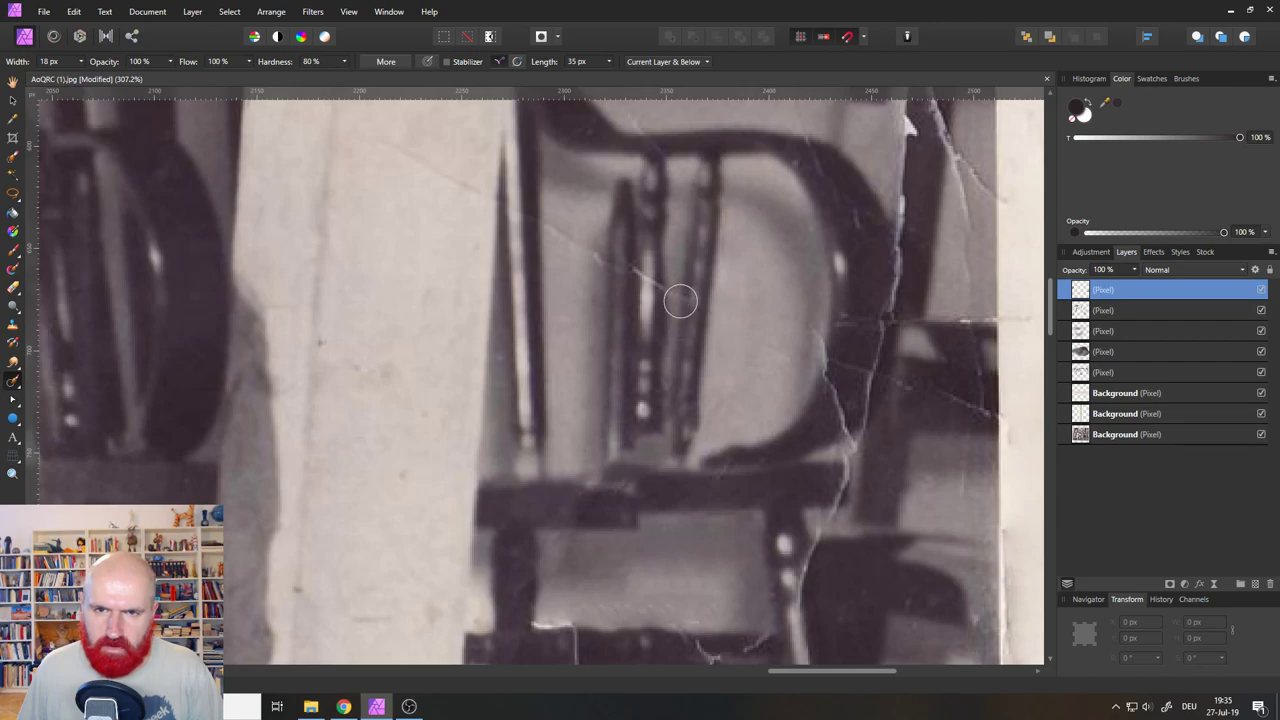
drag(646, 280, 651, 206)
mouse_move(654, 255)
mouse_down()
mouse_move(652, 313)
mouse_move(653, 231)
mouse_up()
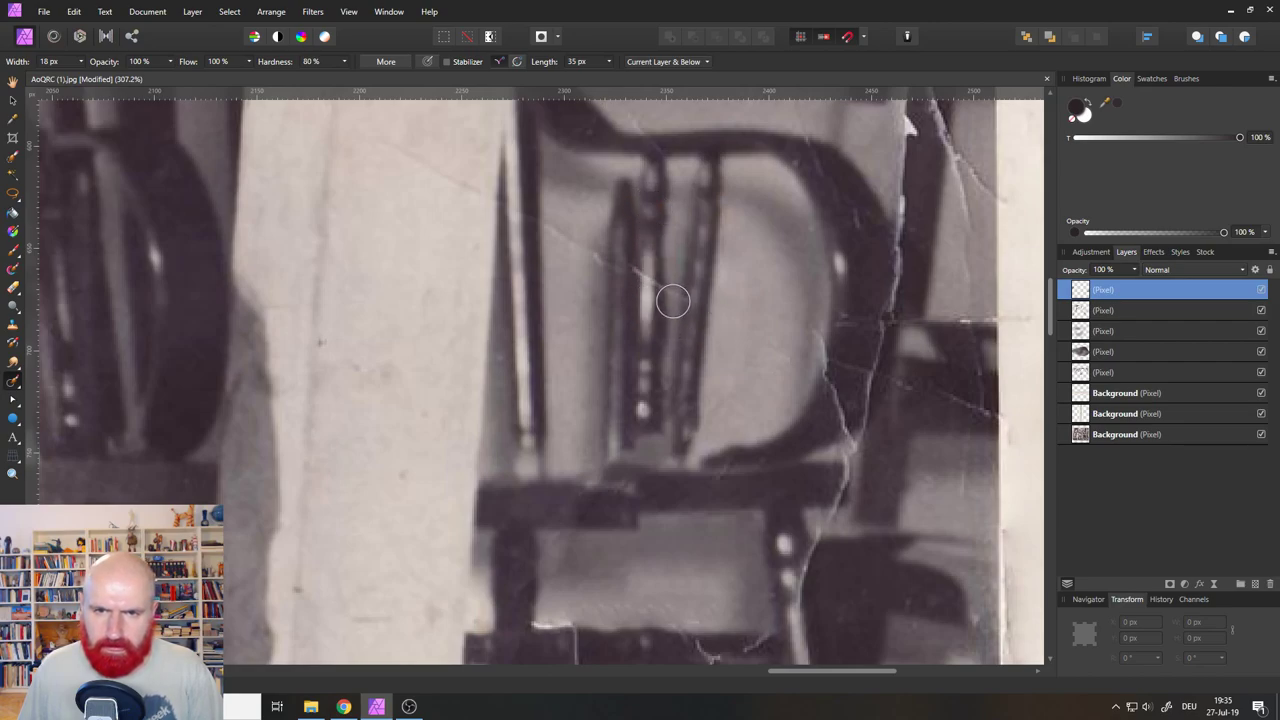
drag(675, 296, 678, 246)
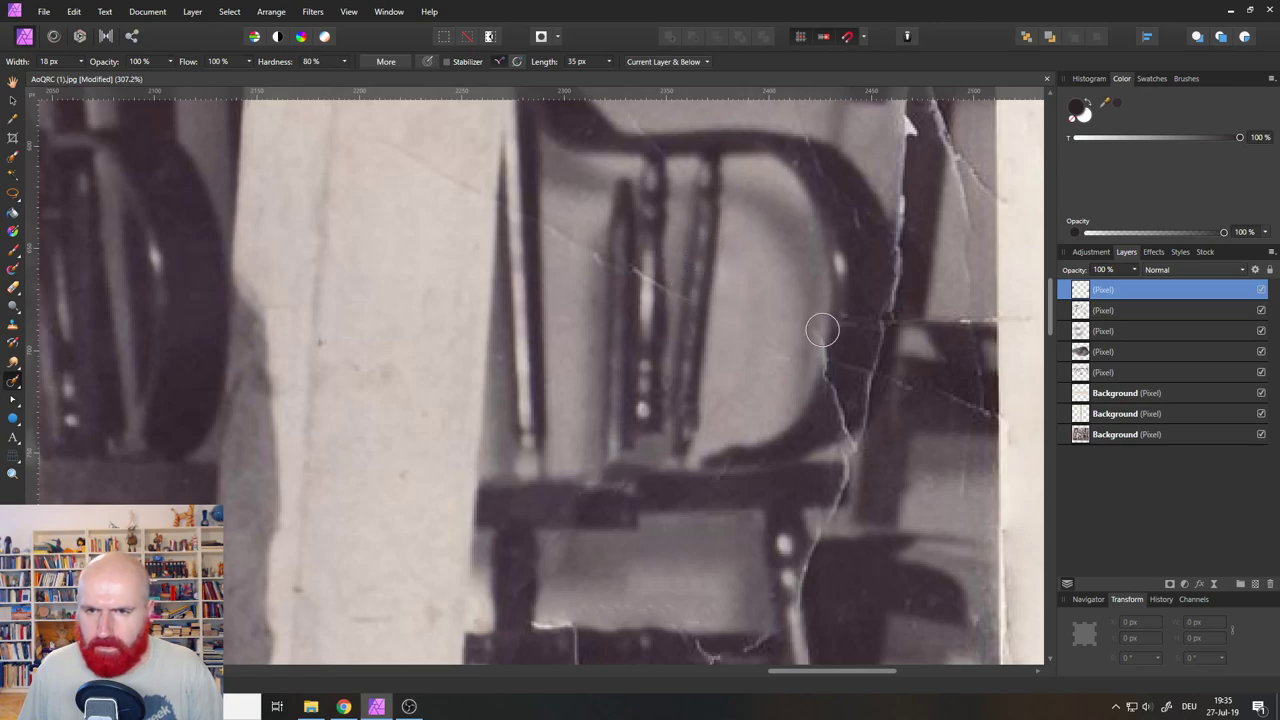
Inpaint the long crack running along the outer curve of the rocking chair's back.
mouse_move(827, 331)
mouse_down()
mouse_move(840, 418)
mouse_move(877, 346)
mouse_move(889, 275)
mouse_up()
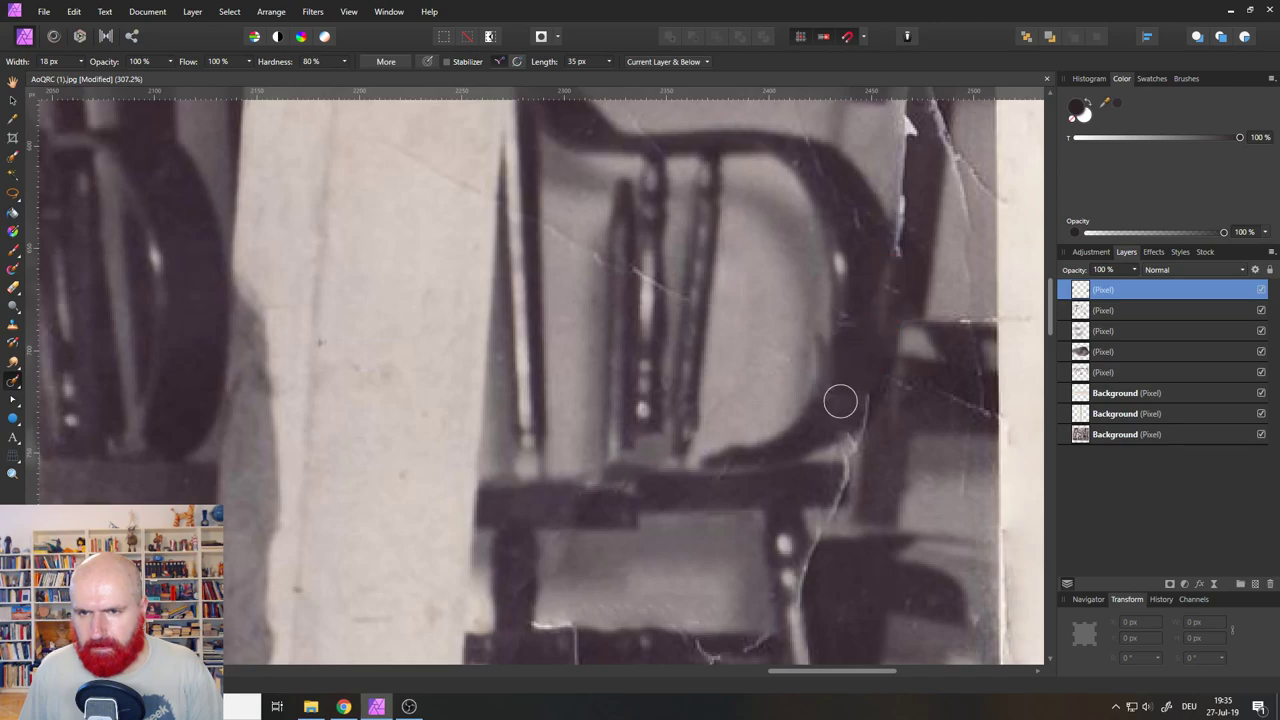
drag(855, 386, 852, 346)
mouse_move(848, 290)
mouse_down()
mouse_move(833, 228)
mouse_move(882, 295)
mouse_move(908, 140)
mouse_up()
Inpaint the cracks in the grey wall strip and dark bar between the chair back and the photo's white border.
drag(972, 290, 982, 186)
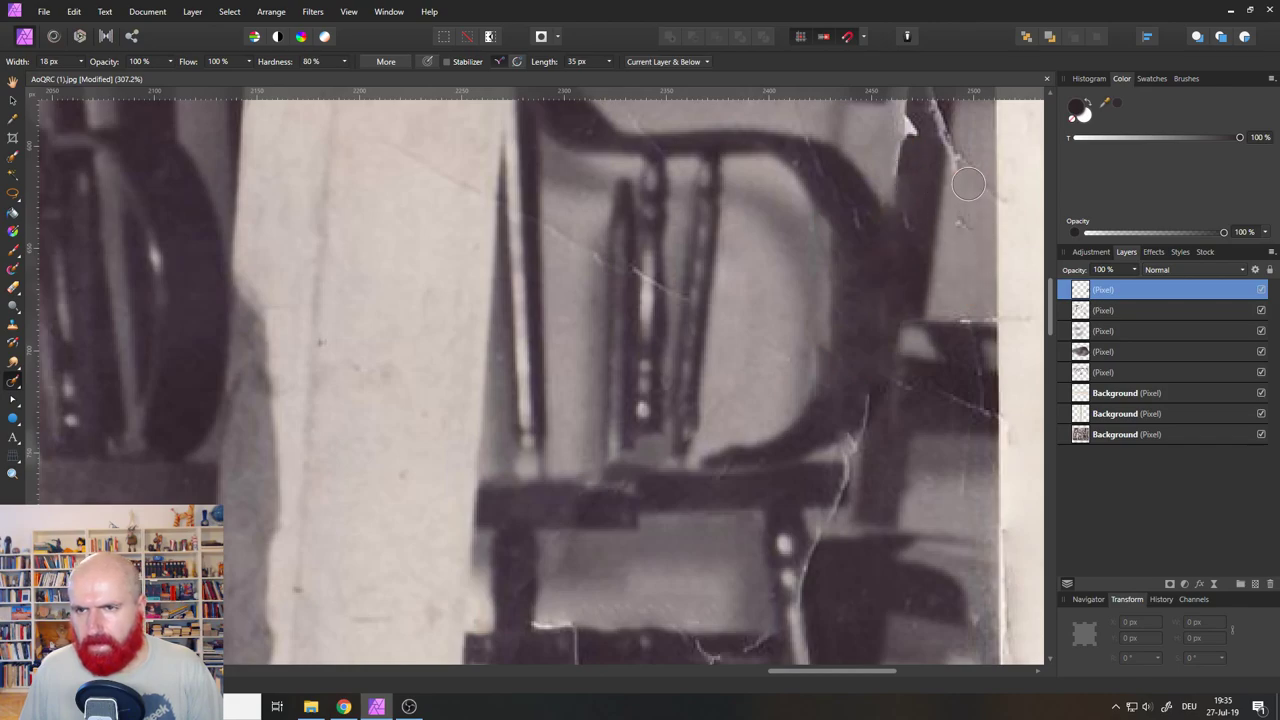
mouse_move(983, 232)
mouse_down()
mouse_move(990, 155)
mouse_move(978, 227)
mouse_move(889, 449)
mouse_move(853, 341)
mouse_up()
drag(838, 443, 843, 296)
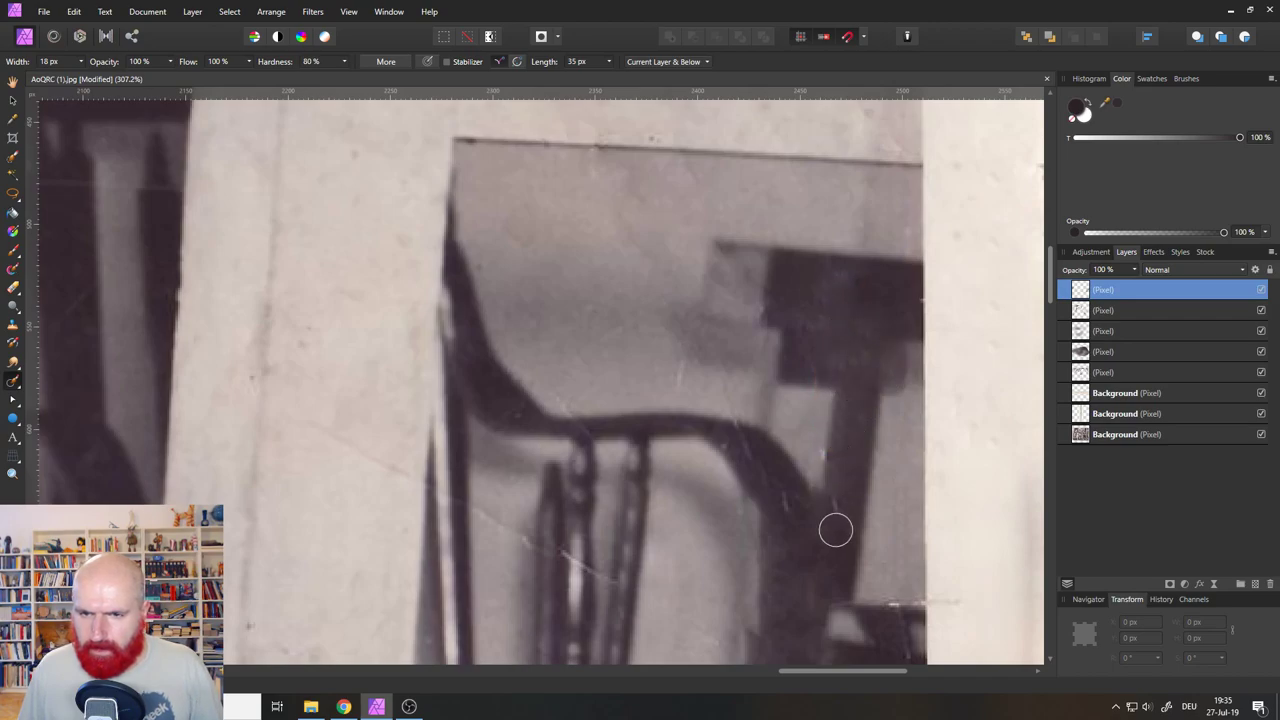
drag(880, 550, 852, 242)
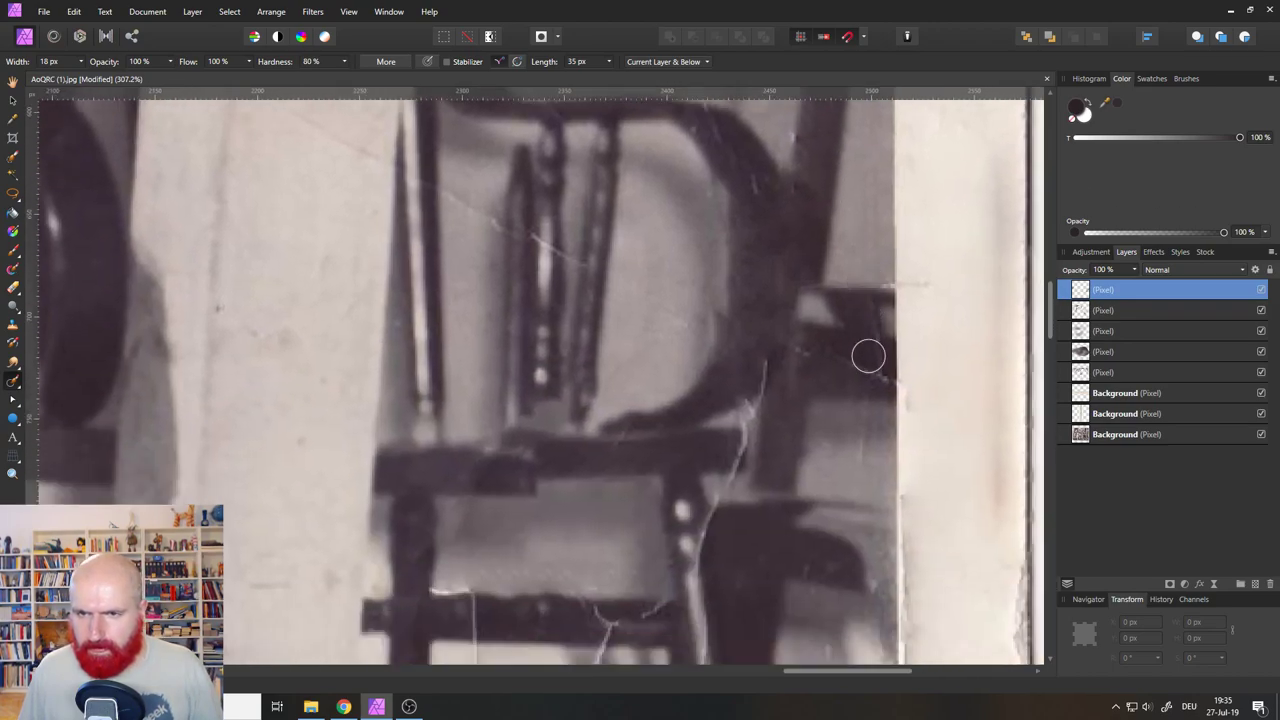
mouse_move(871, 354)
mouse_down()
mouse_move(874, 377)
mouse_move(812, 349)
mouse_move(749, 443)
mouse_move(729, 505)
mouse_up()
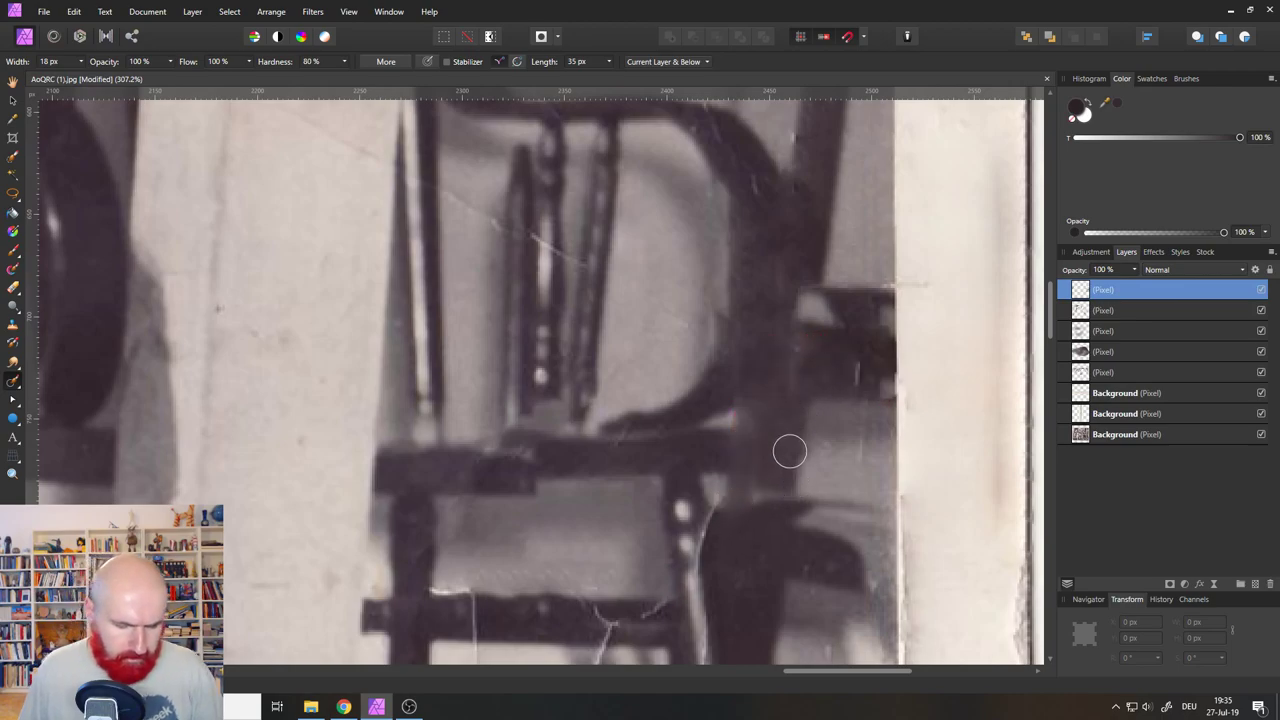
Inpaint the vertical cracks crossing the chair's lower rungs and the light gap between them.
mouse_move(728, 571)
mouse_down()
mouse_move(713, 361)
mouse_move(694, 323)
mouse_up()
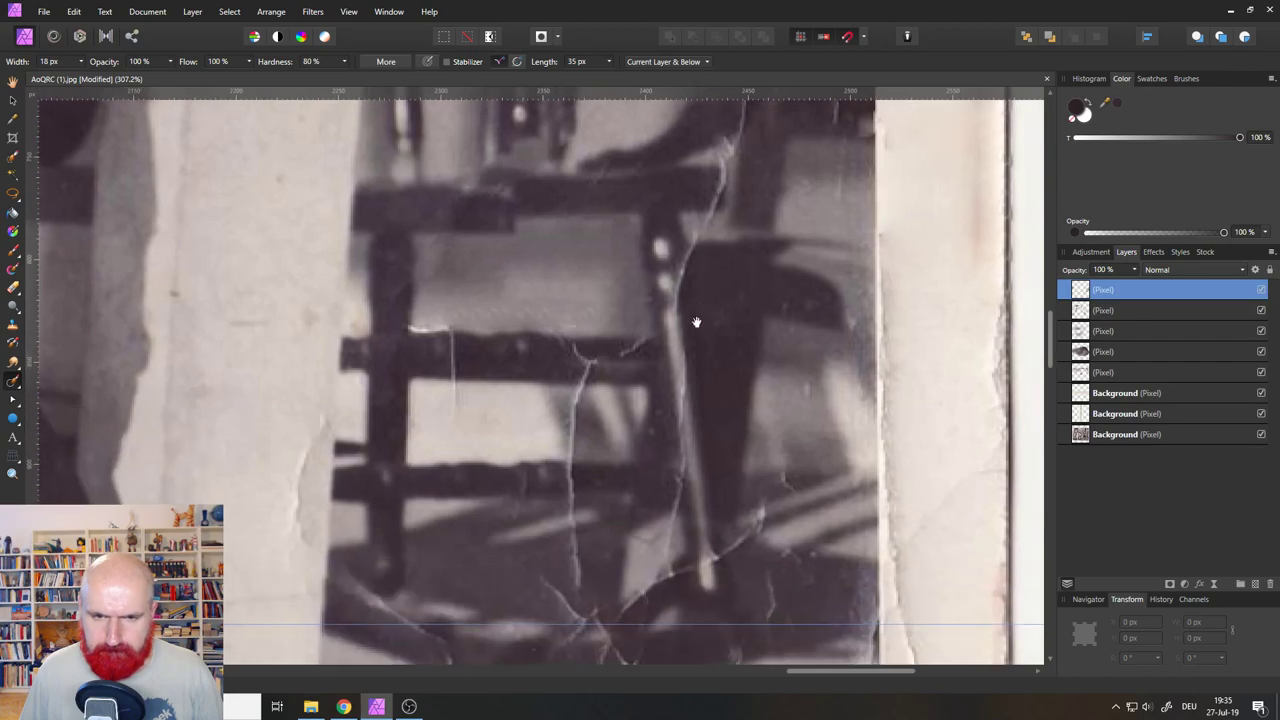
mouse_move(578, 598)
mouse_down()
mouse_move(581, 345)
mouse_move(596, 292)
mouse_move(589, 563)
mouse_up()
drag(429, 374, 437, 286)
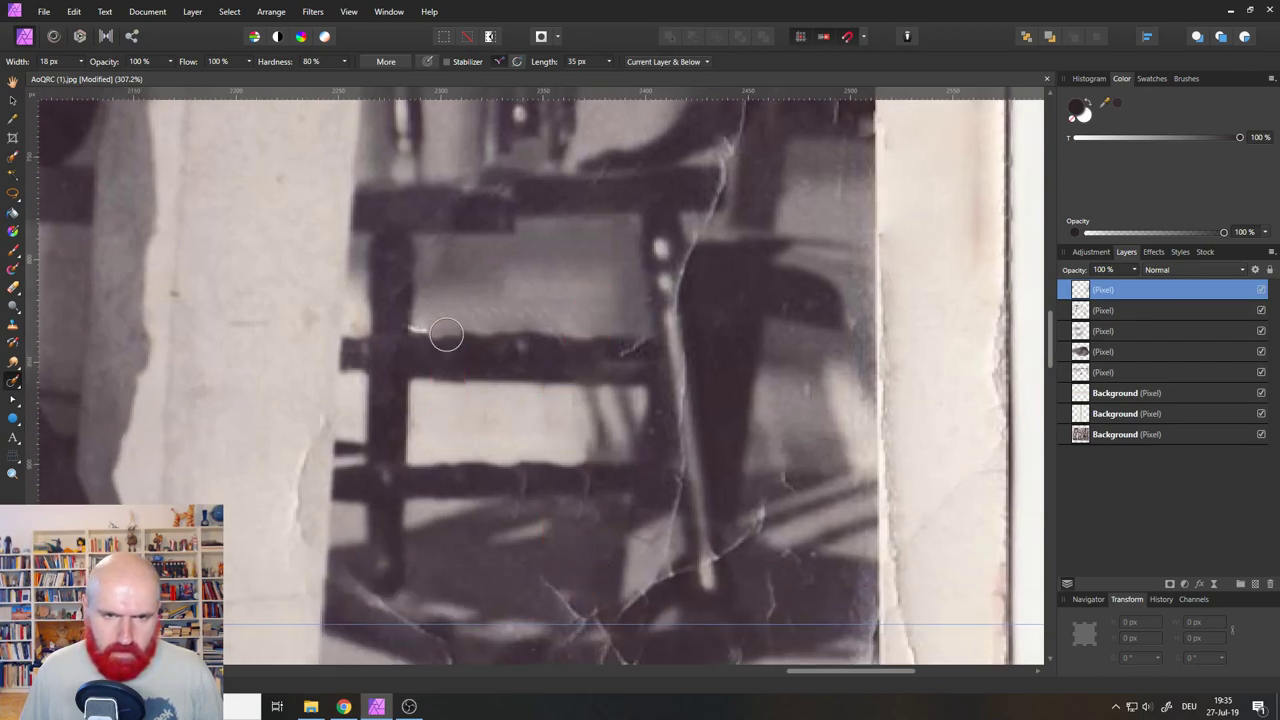
mouse_move(451, 423)
mouse_down()
mouse_move(457, 304)
mouse_move(452, 363)
mouse_move(452, 300)
mouse_up()
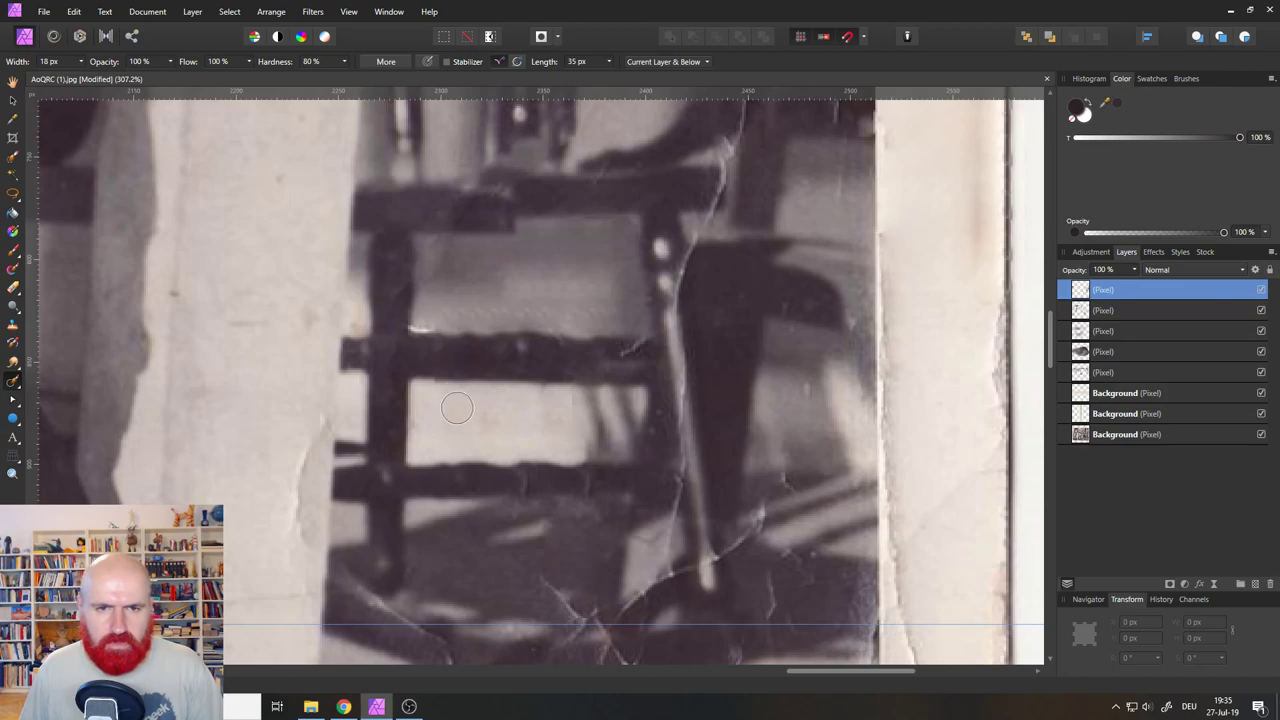
drag(449, 334, 452, 388)
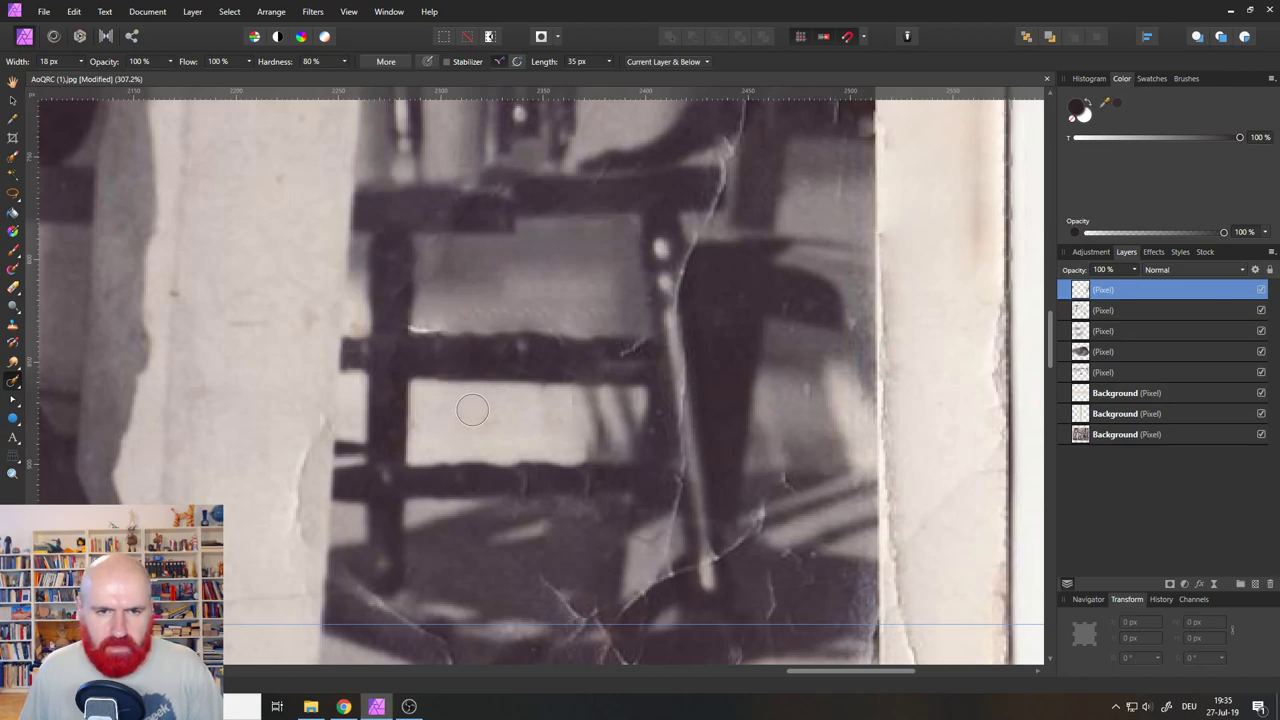
Inpaint the fine cracks in the floor shadow beneath the chair, undoing the stroke along the diagonal crack by its leg.
drag(591, 526, 583, 306)
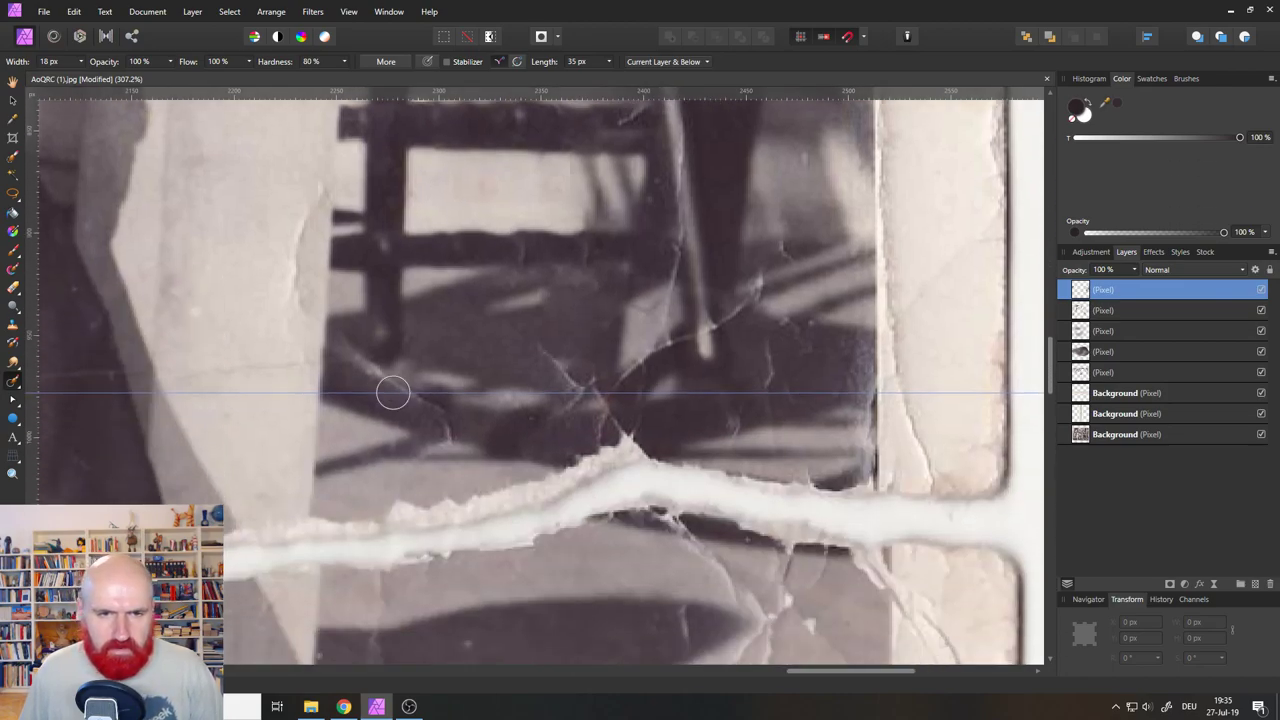
drag(393, 390, 342, 352)
mouse_move(545, 353)
mouse_down()
mouse_move(604, 396)
mouse_move(763, 290)
mouse_up()
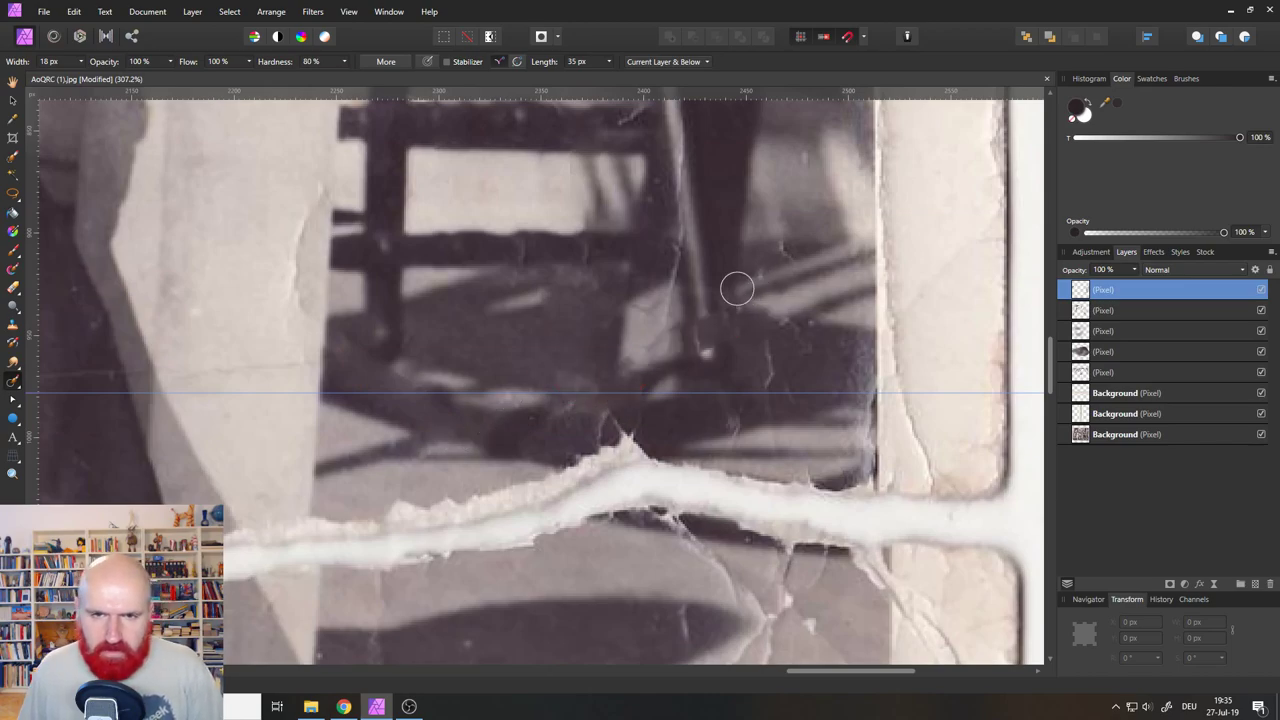
key(ctrl+z)
drag(622, 384, 663, 354)
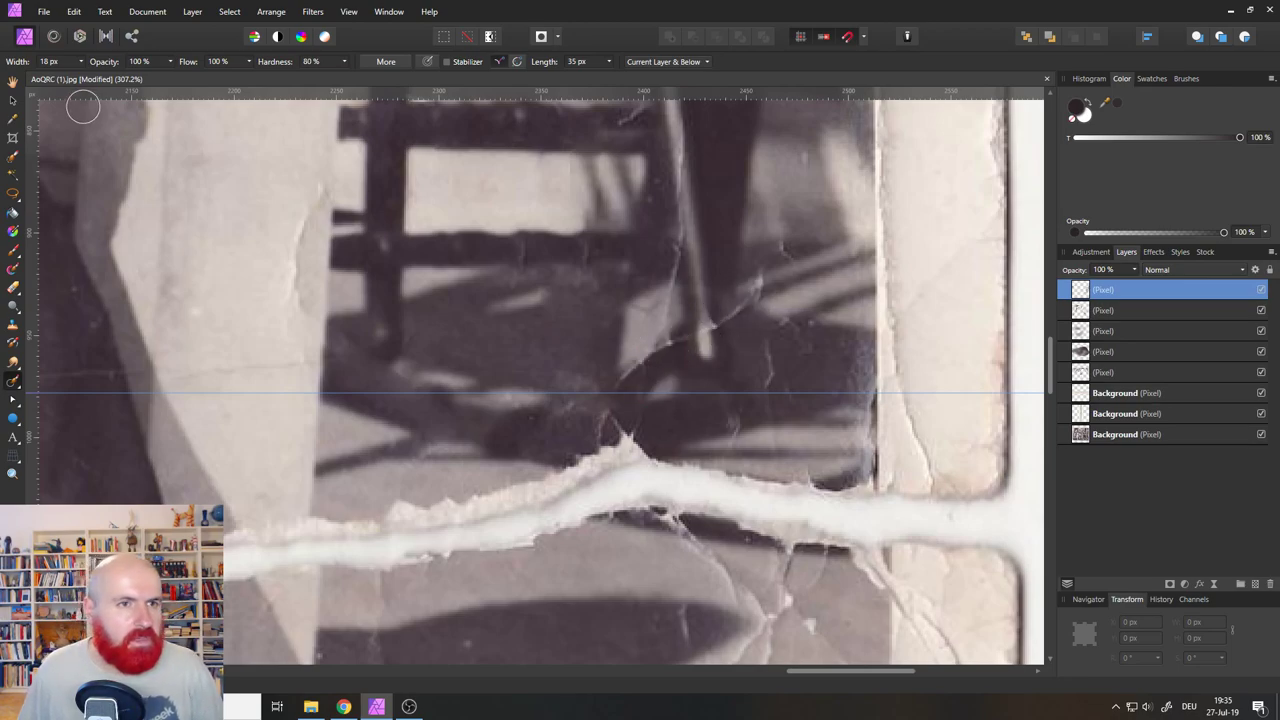
Set the brush width to 6 px and inpaint the diagonal crack along the light floor patch beside the chair leg.
scroll(60, 65, down, 3)
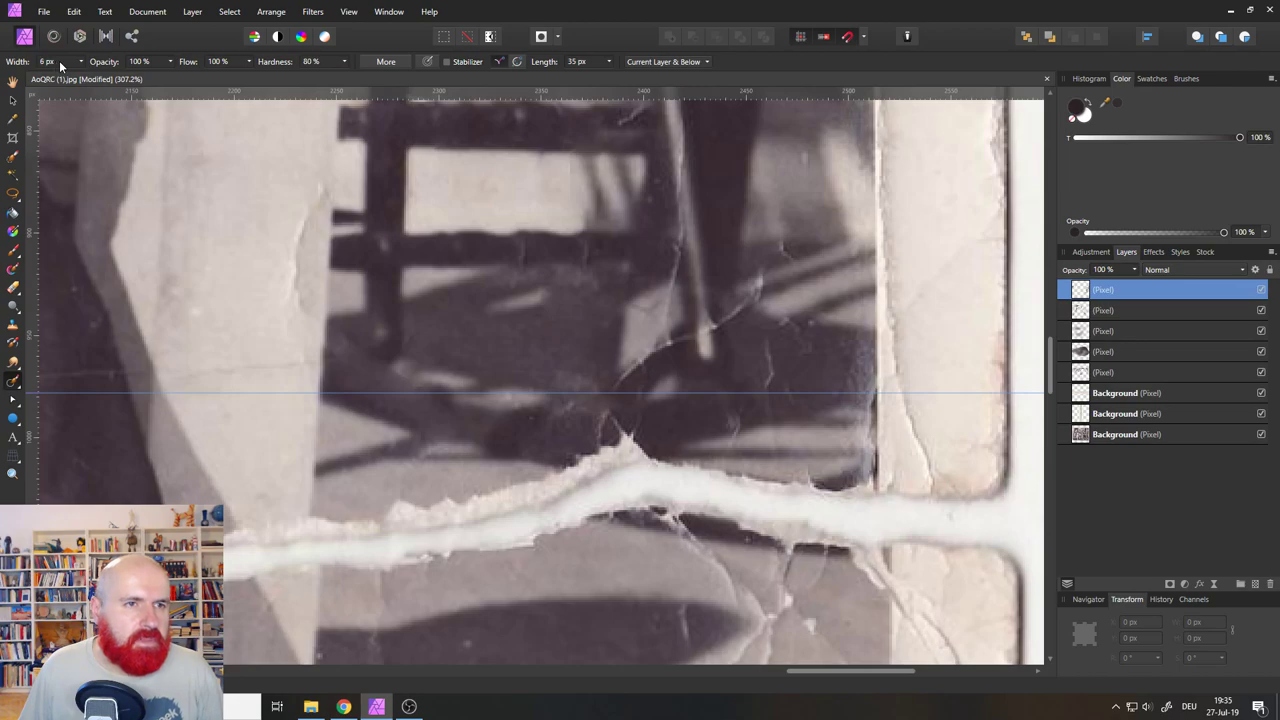
scroll(651, 360, up, 8)
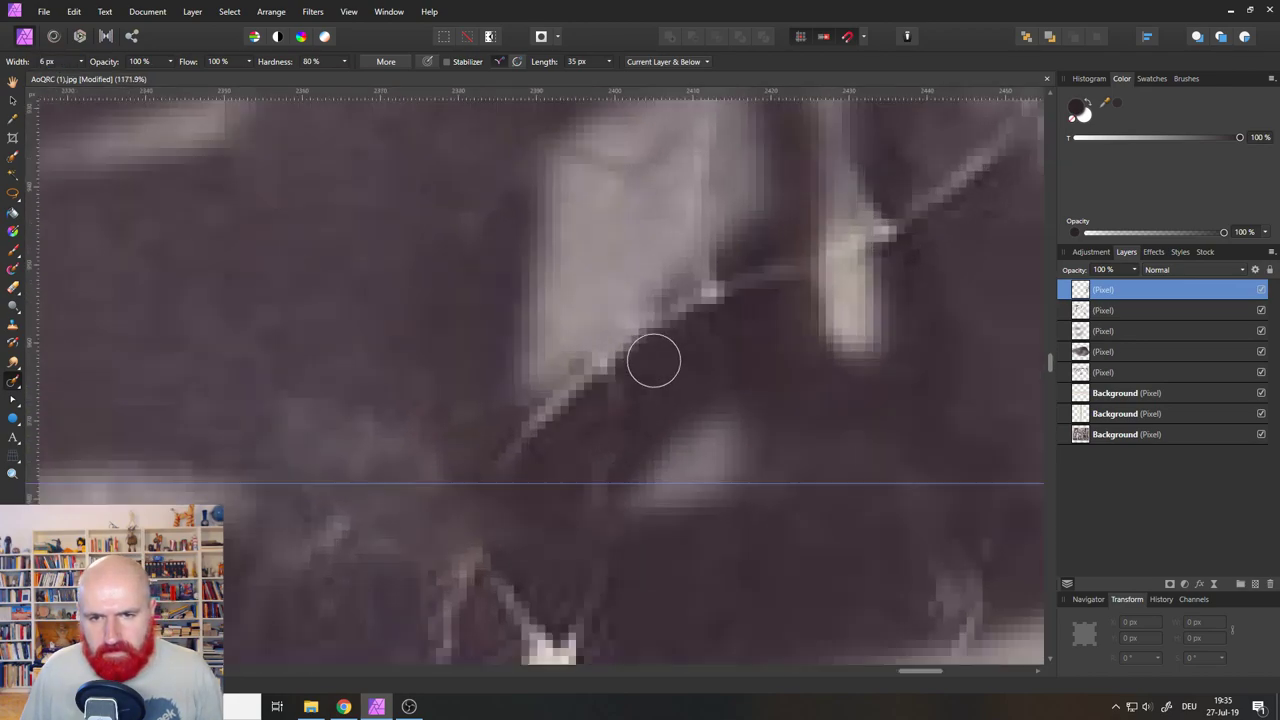
drag(467, 483, 600, 323)
mouse_move(449, 506)
mouse_down()
mouse_move(670, 308)
mouse_move(775, 237)
mouse_move(765, 531)
mouse_up()
click(646, 368)
mouse_move(694, 476)
mouse_down()
mouse_move(758, 188)
mouse_move(724, 518)
mouse_up()
drag(672, 483, 685, 439)
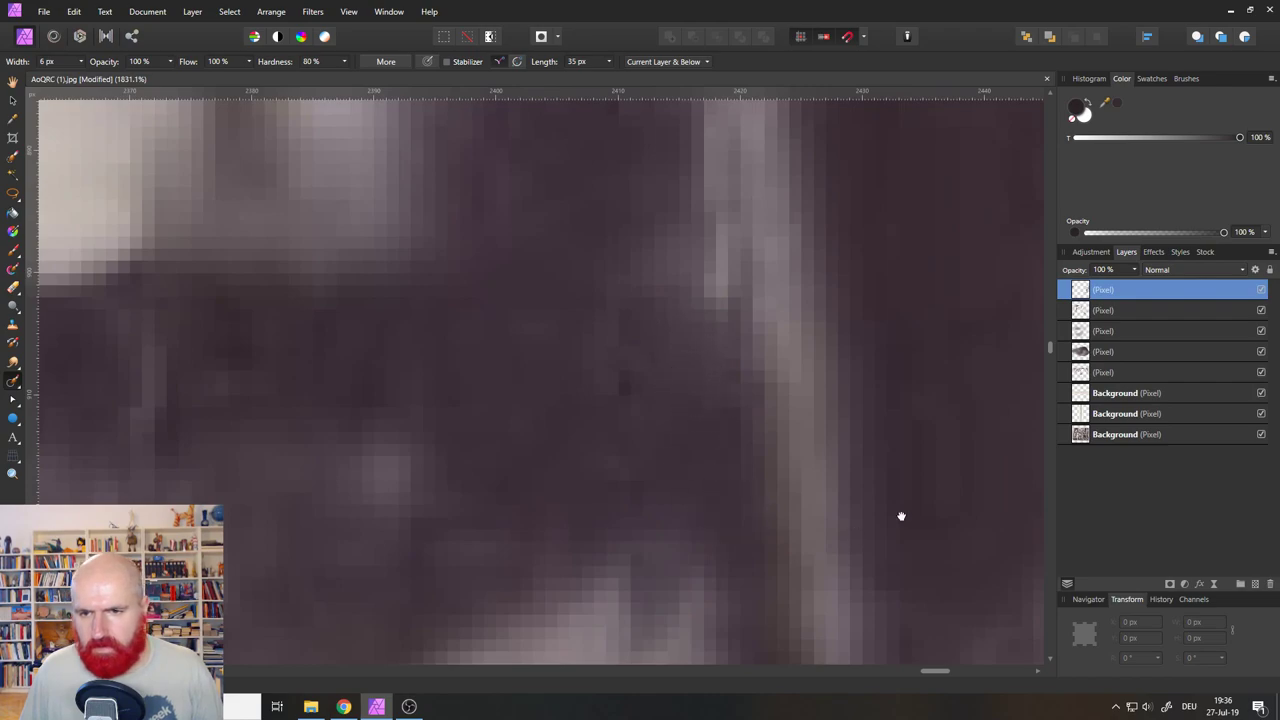
Inpaint the rest of the crack beyond the chair leg's tip and the short vertical crack in the floor shadow.
drag(900, 517, 543, 289)
click(510, 395)
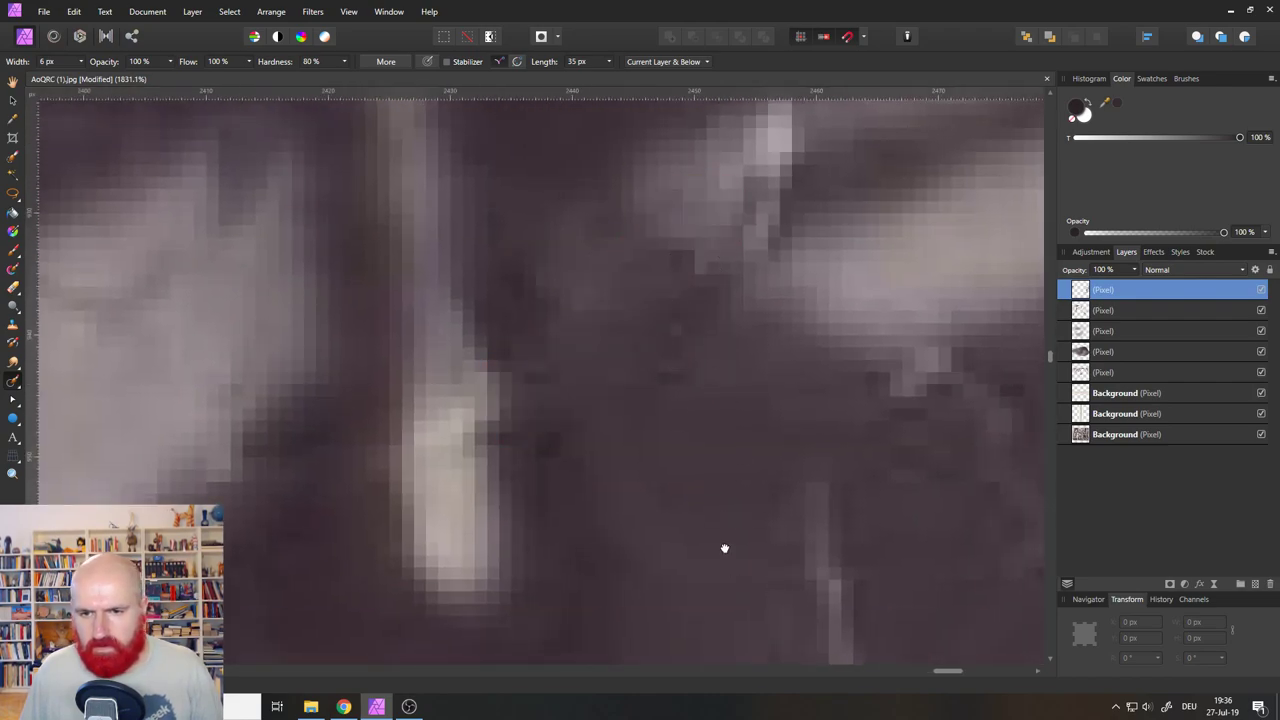
drag(723, 546, 650, 120)
drag(668, 302, 733, 93)
scroll(720, 285, up, 3)
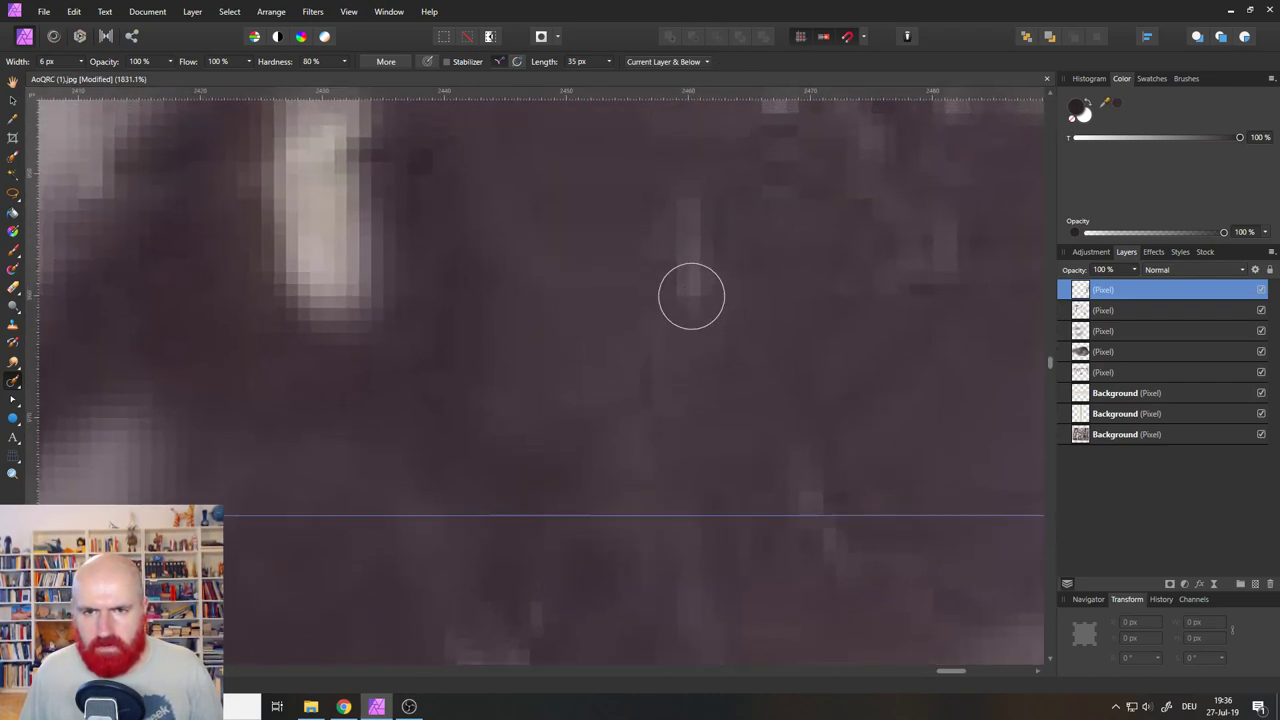
Inpaint the fine cracks in the floor shadow and the light patches just behind the rocking chair's leg.
scroll(736, 281, down, 2)
scroll(733, 279, down, 5)
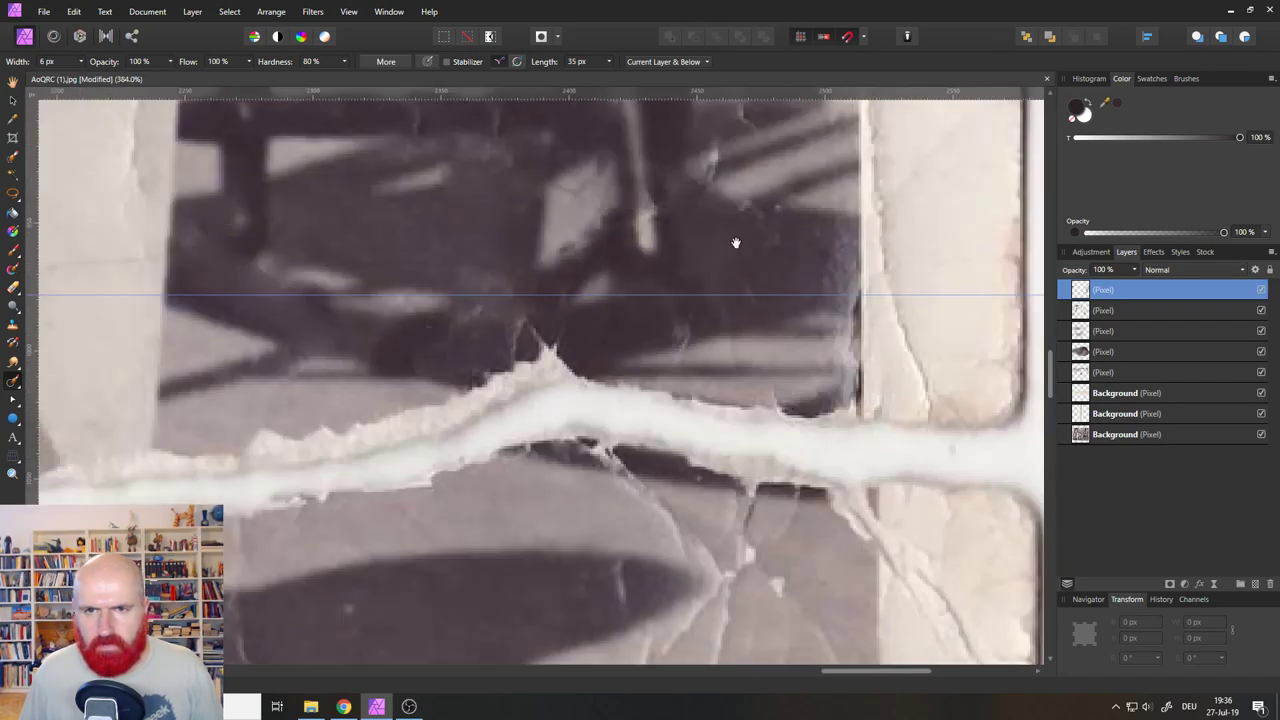
drag(891, 281, 880, 108)
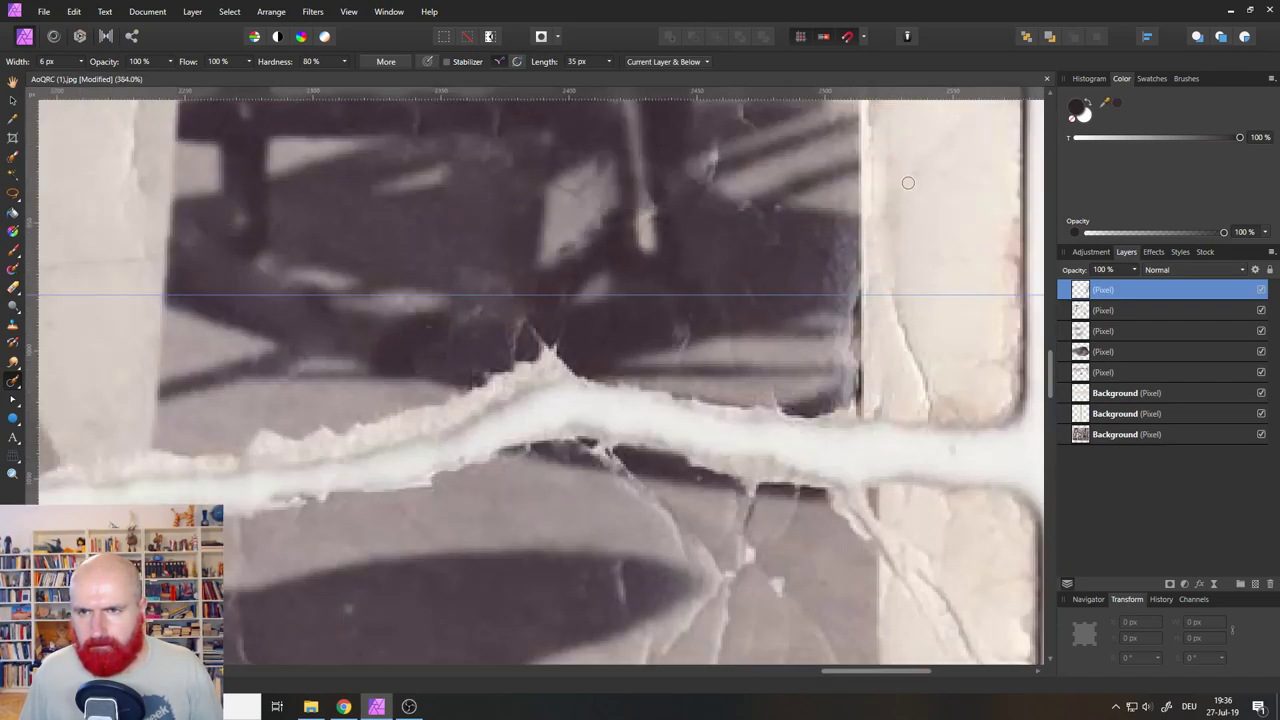
drag(790, 195, 749, 345)
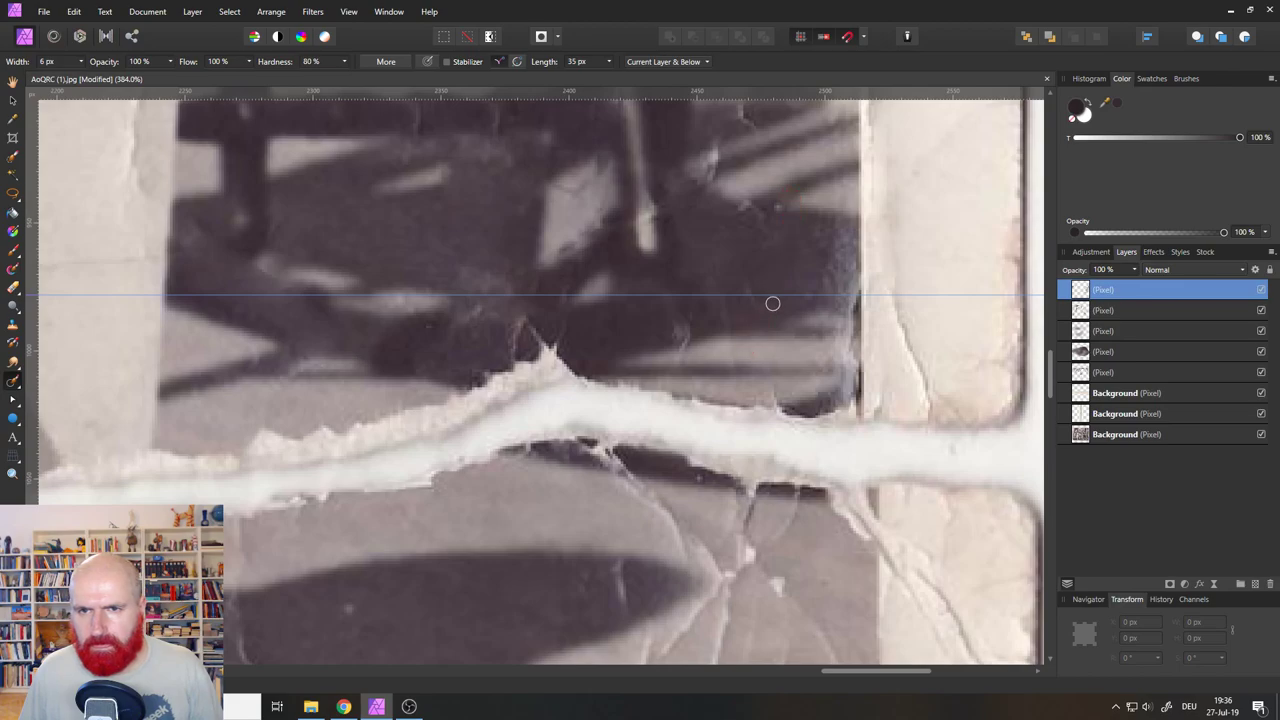
scroll(771, 300, up, 2)
drag(773, 412, 774, 262)
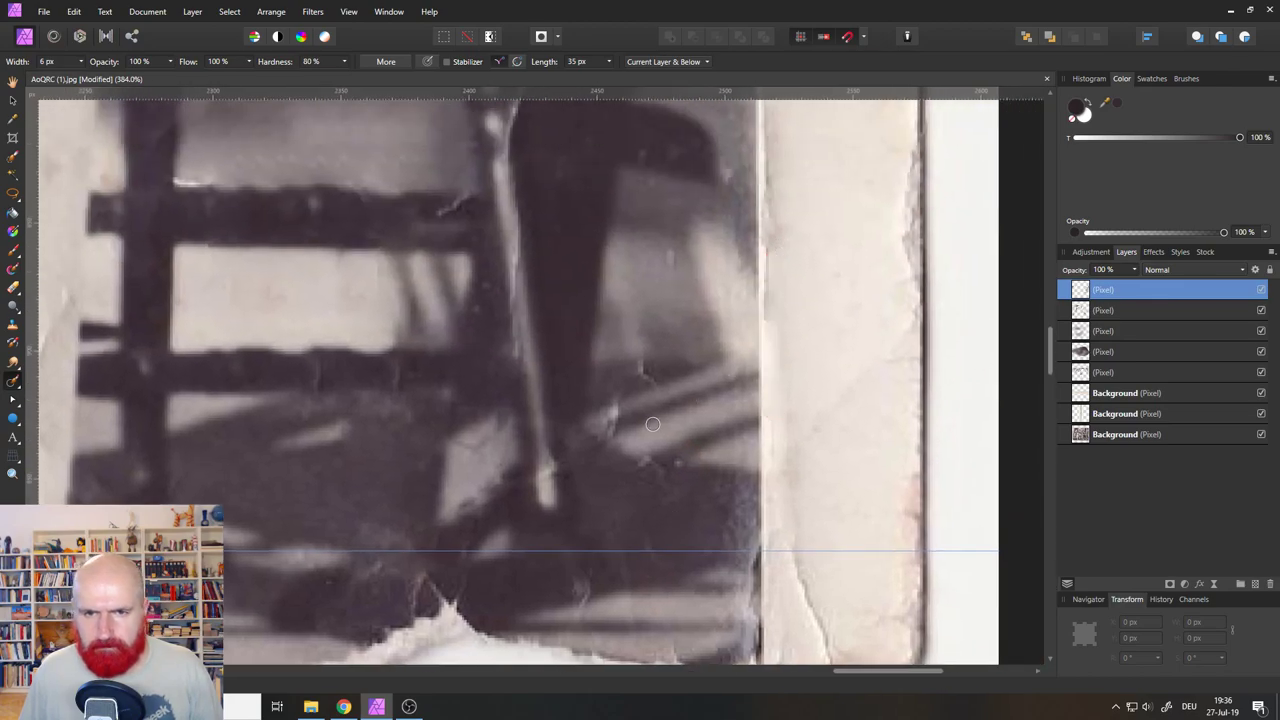
drag(641, 352, 640, 338)
mouse_move(612, 402)
mouse_down()
mouse_move(612, 441)
mouse_move(653, 451)
mouse_move(587, 434)
mouse_move(560, 376)
mouse_move(611, 233)
mouse_up()
Inpaint the light cracks where the rocking chair's armrest meets the seat and on the dark furniture behind it.
scroll(669, 268, up, 3)
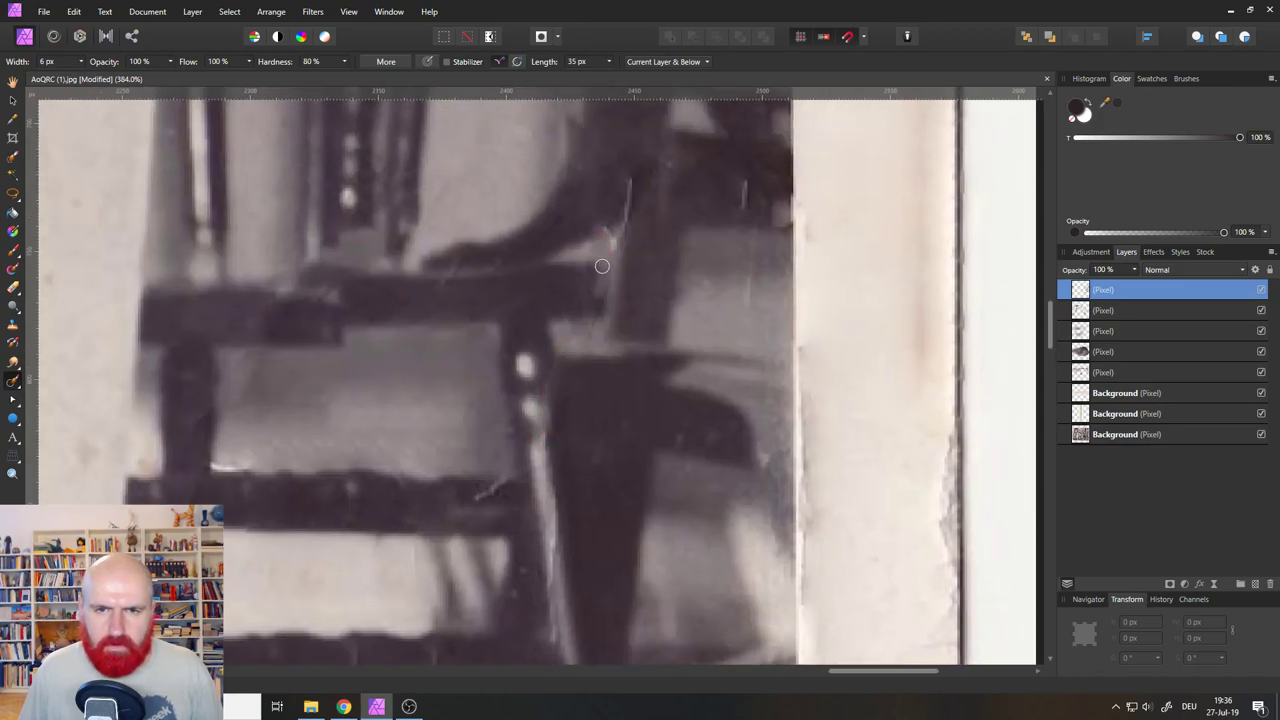
drag(541, 450, 558, 348)
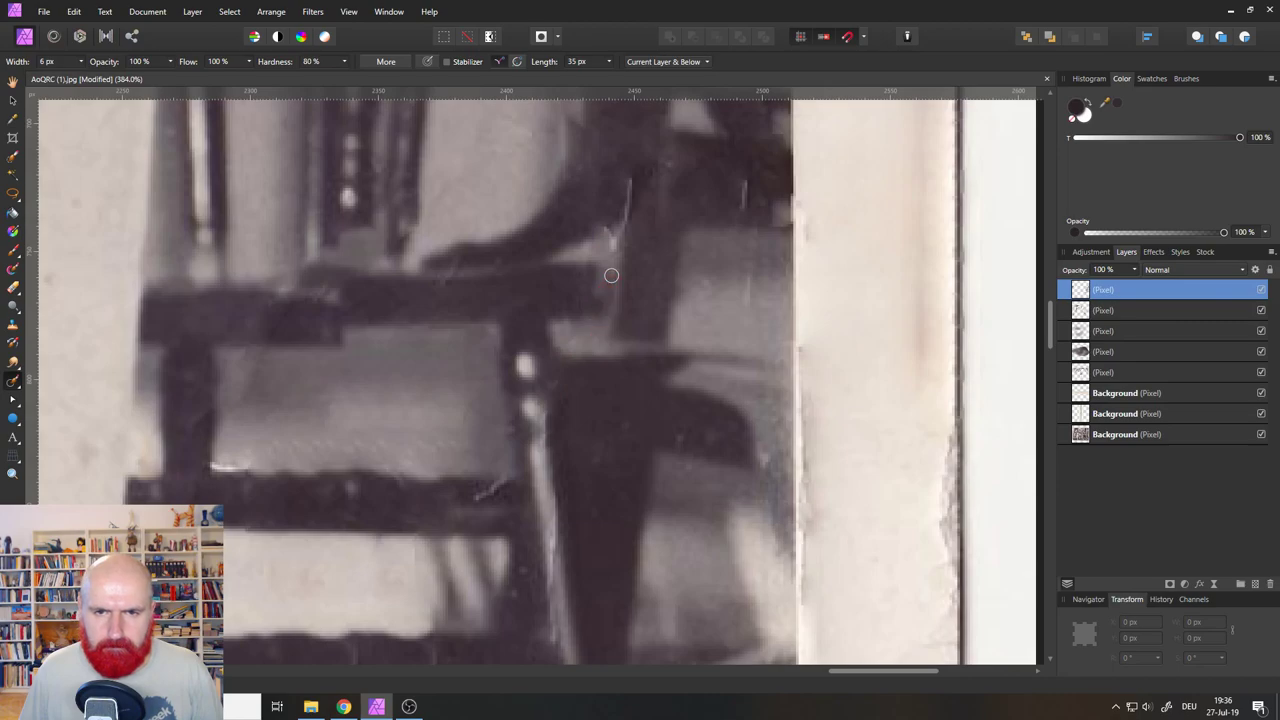
mouse_move(596, 269)
mouse_down()
mouse_move(626, 173)
mouse_move(600, 211)
mouse_up()
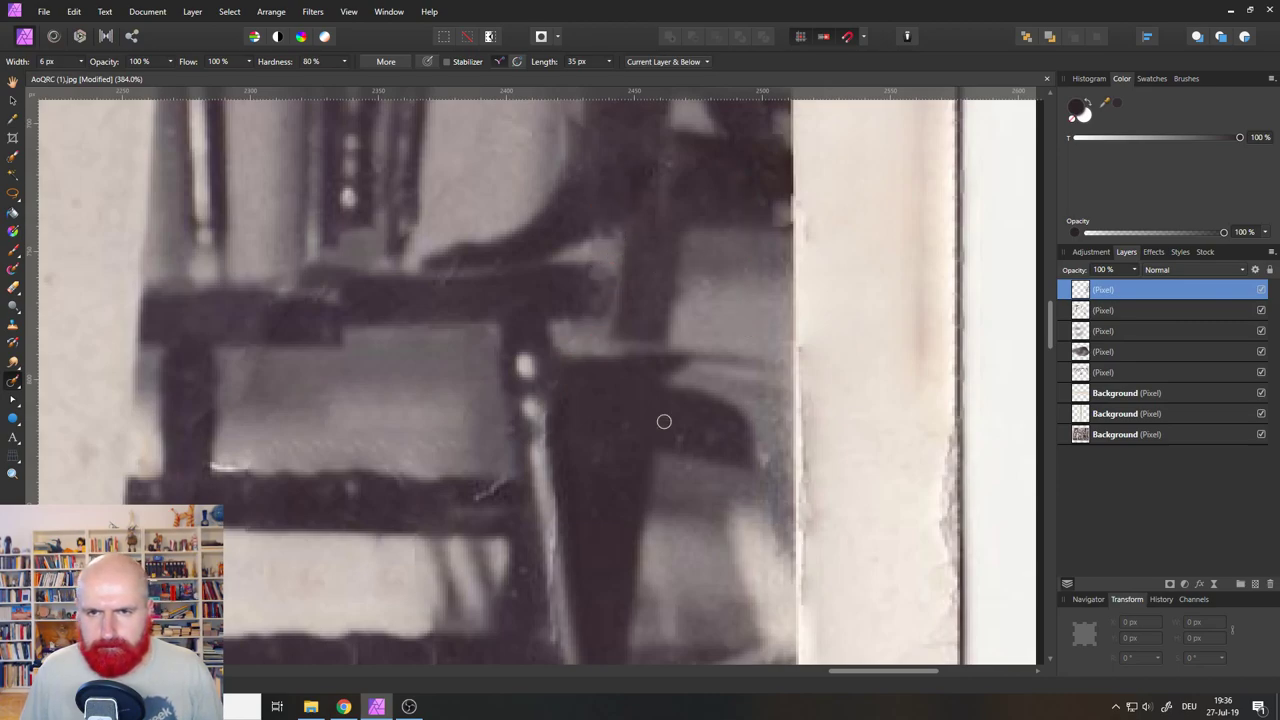
Inpaint the scratches on the chair's upper rung and legs, and smooth the patterned light band just above that rung.
drag(663, 420, 681, 286)
drag(534, 341, 571, 306)
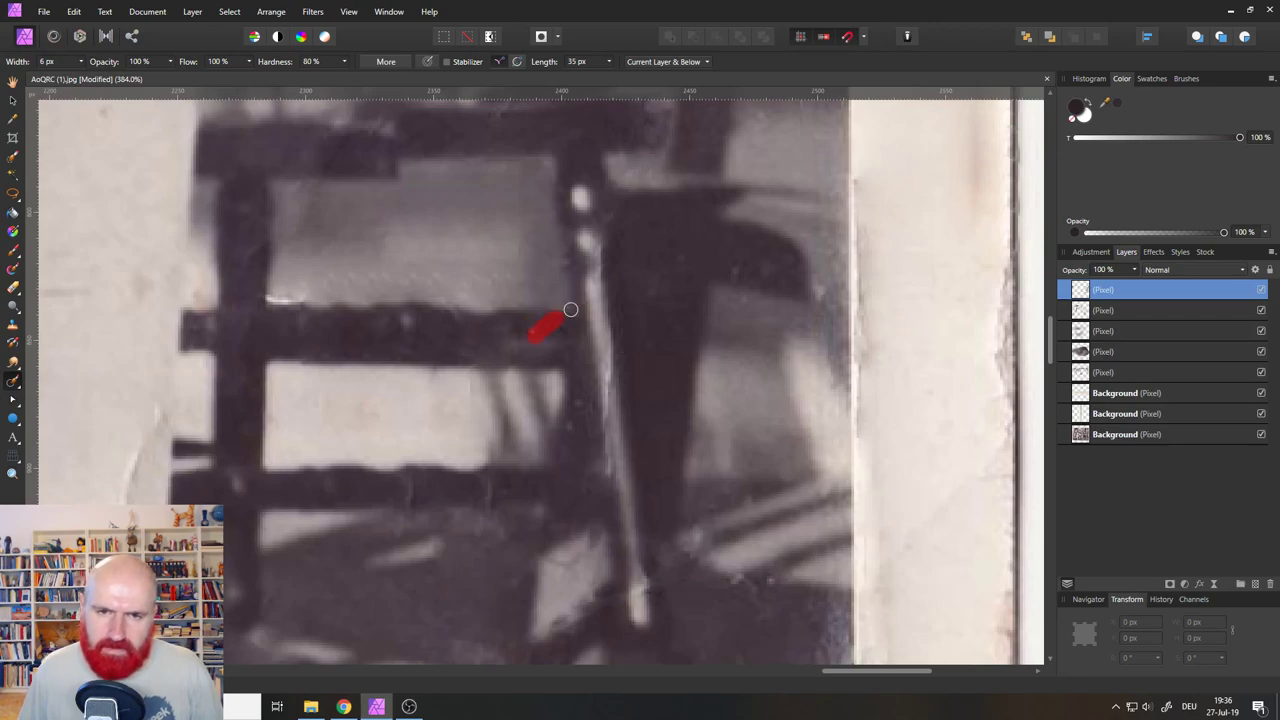
drag(606, 434, 622, 304)
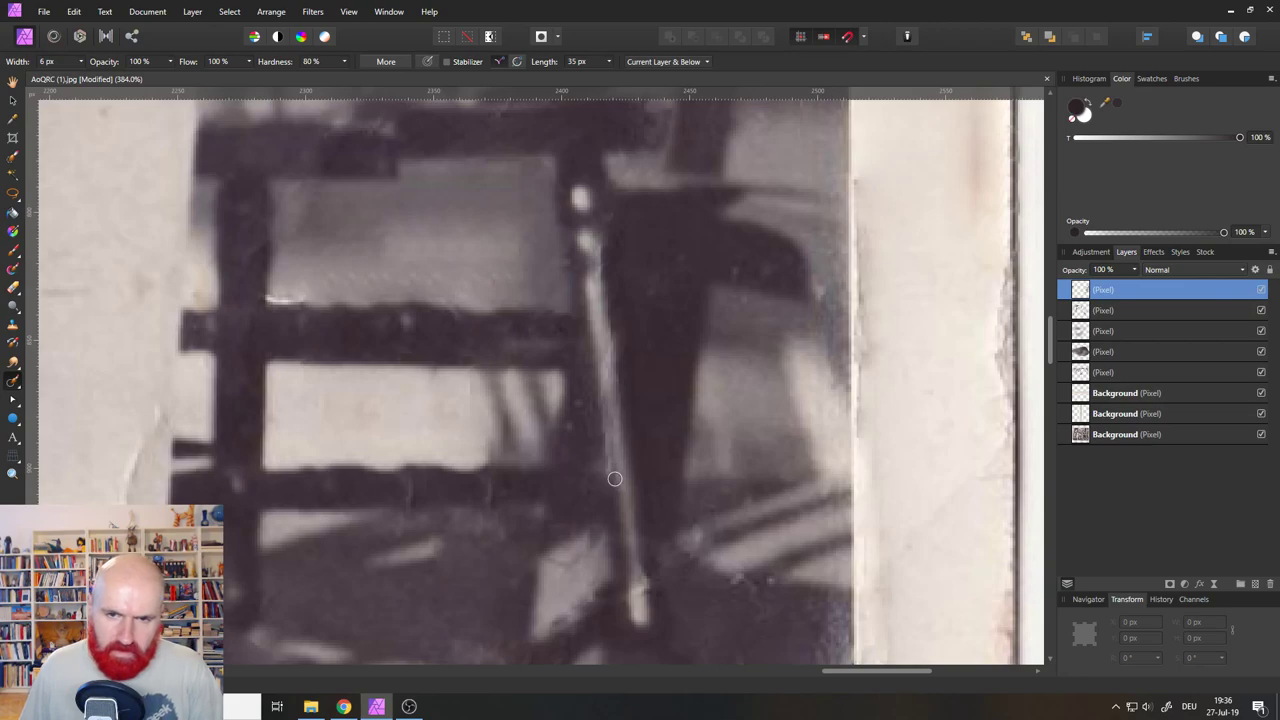
click(592, 255)
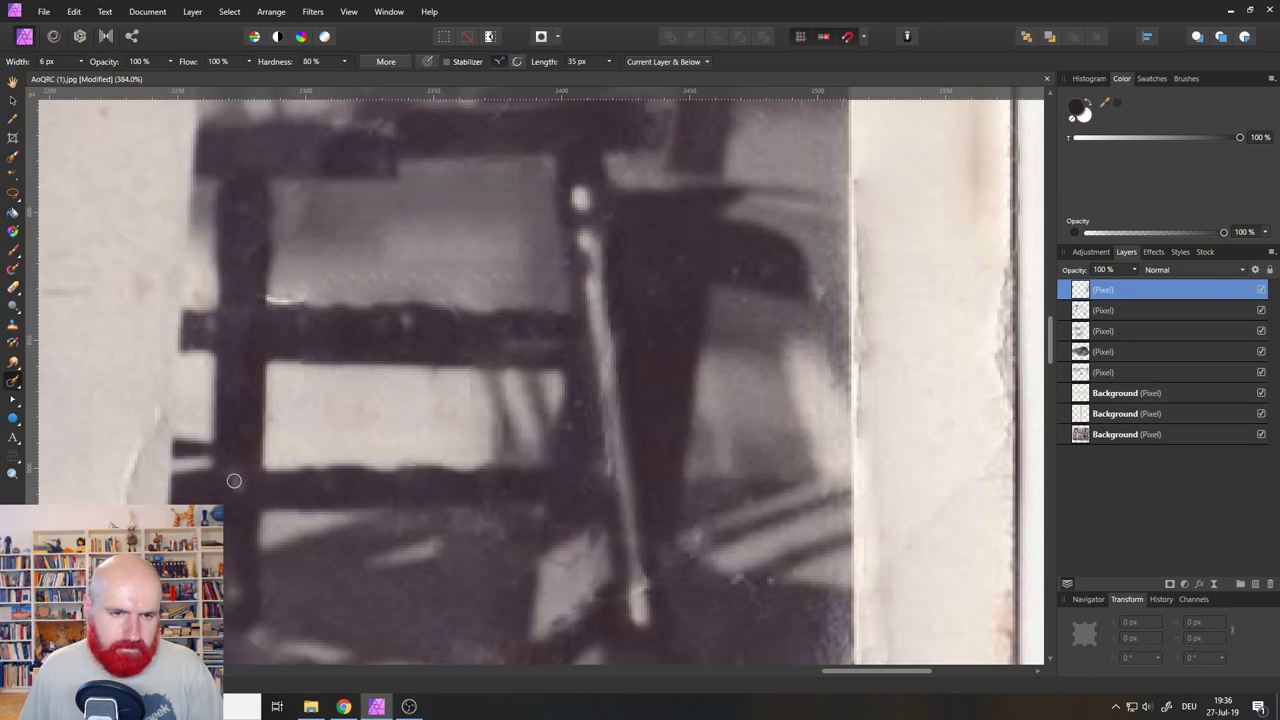
drag(322, 282, 488, 280)
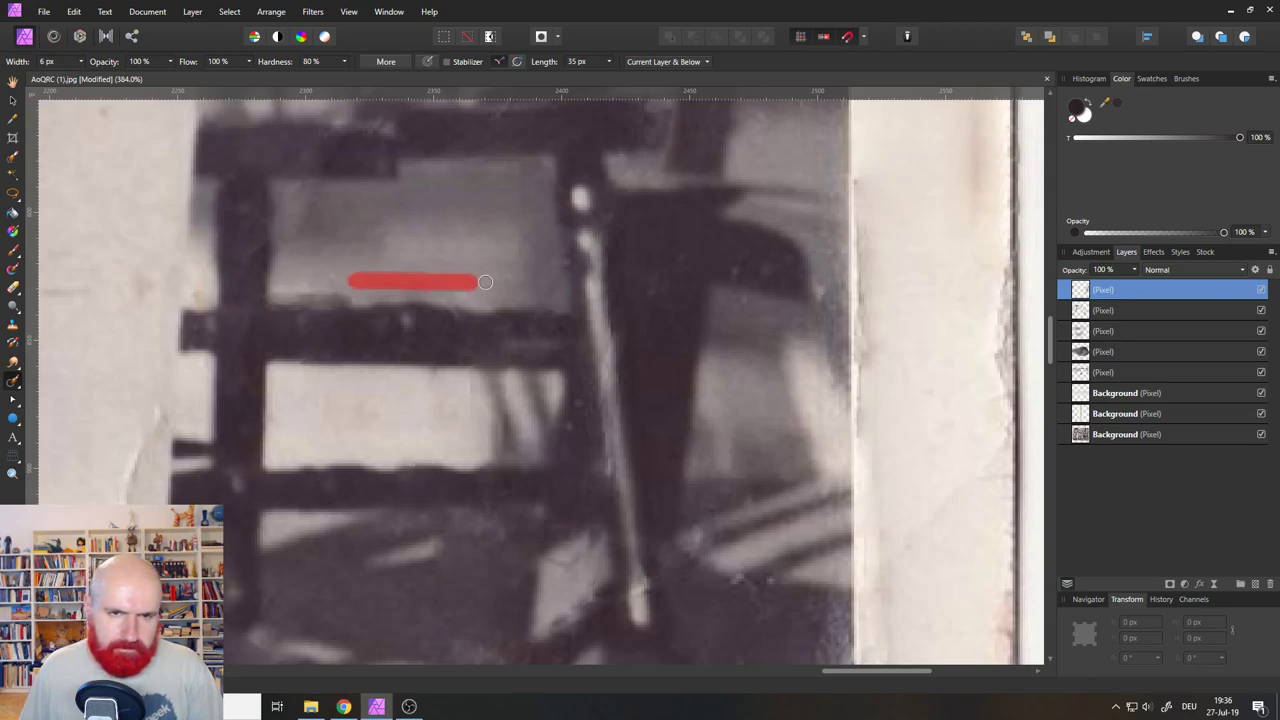
drag(322, 274, 490, 273)
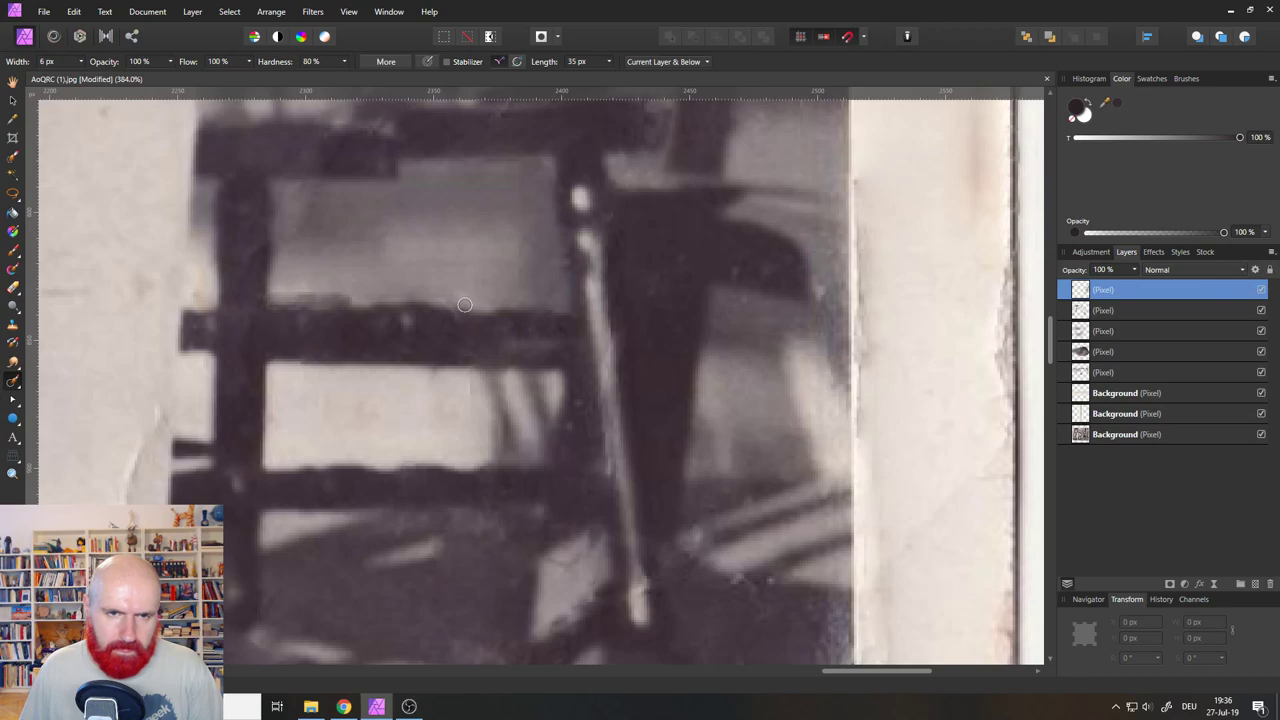
Inpaint the diagonal scratch running across the chair's armrest spindles and the light background between them.
drag(466, 208, 488, 505)
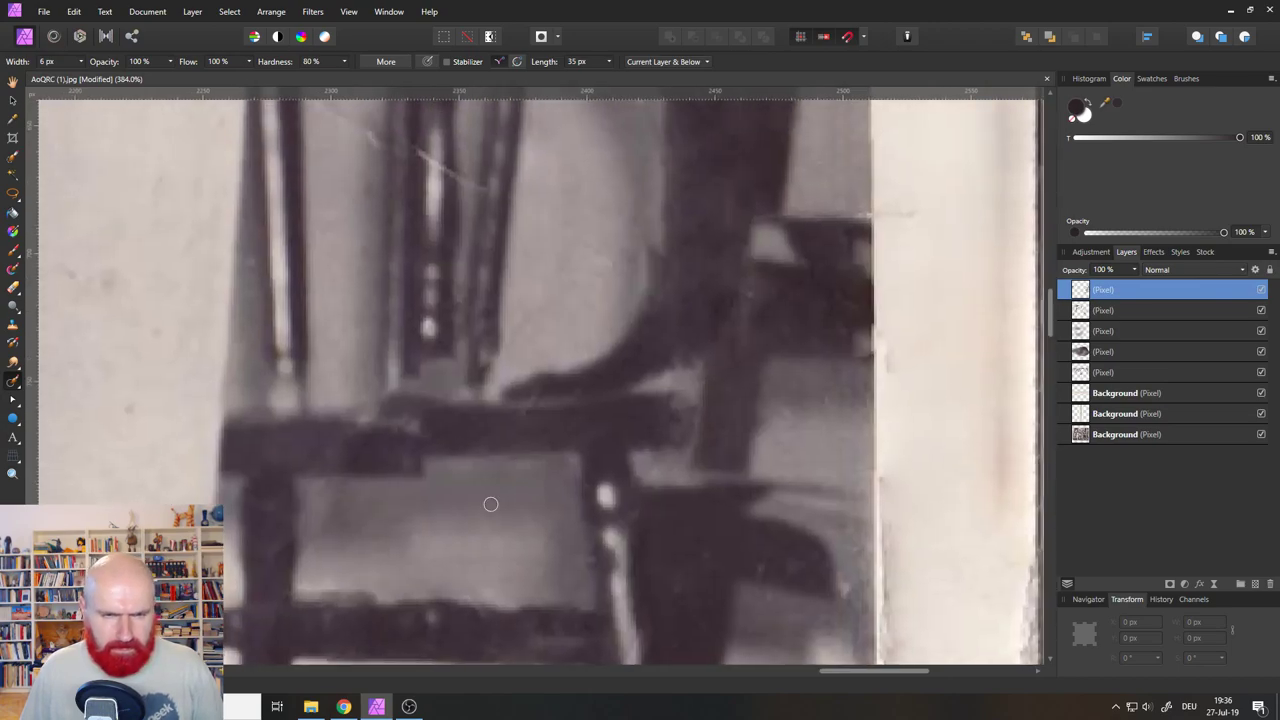
scroll(490, 504, down, 2)
scroll(490, 504, down, 4)
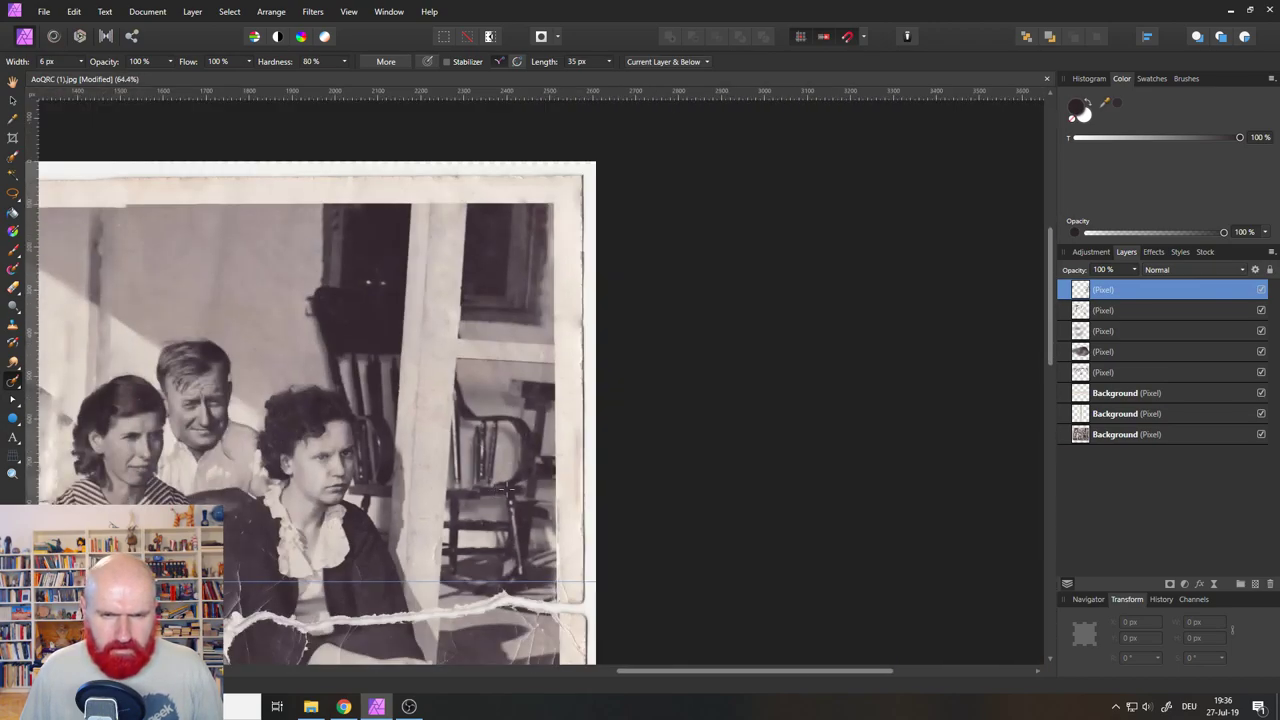
scroll(507, 490, up, 4)
scroll(488, 372, up, 4)
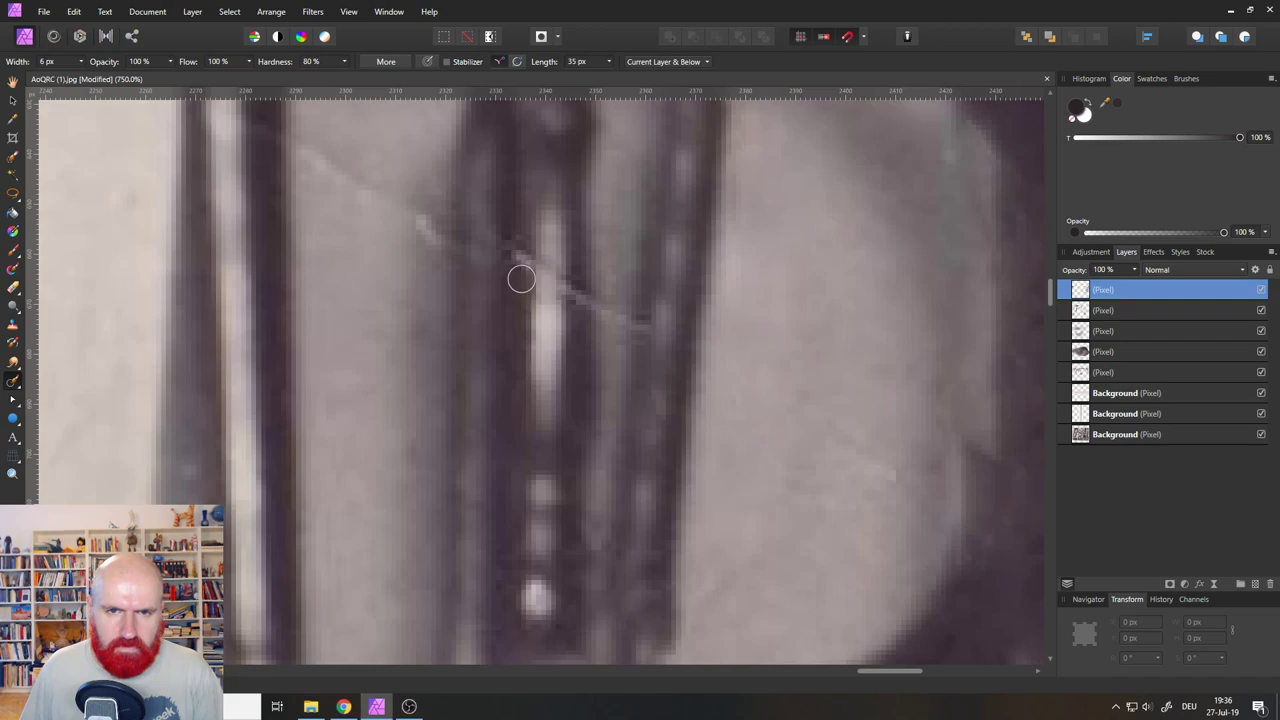
drag(575, 329, 560, 228)
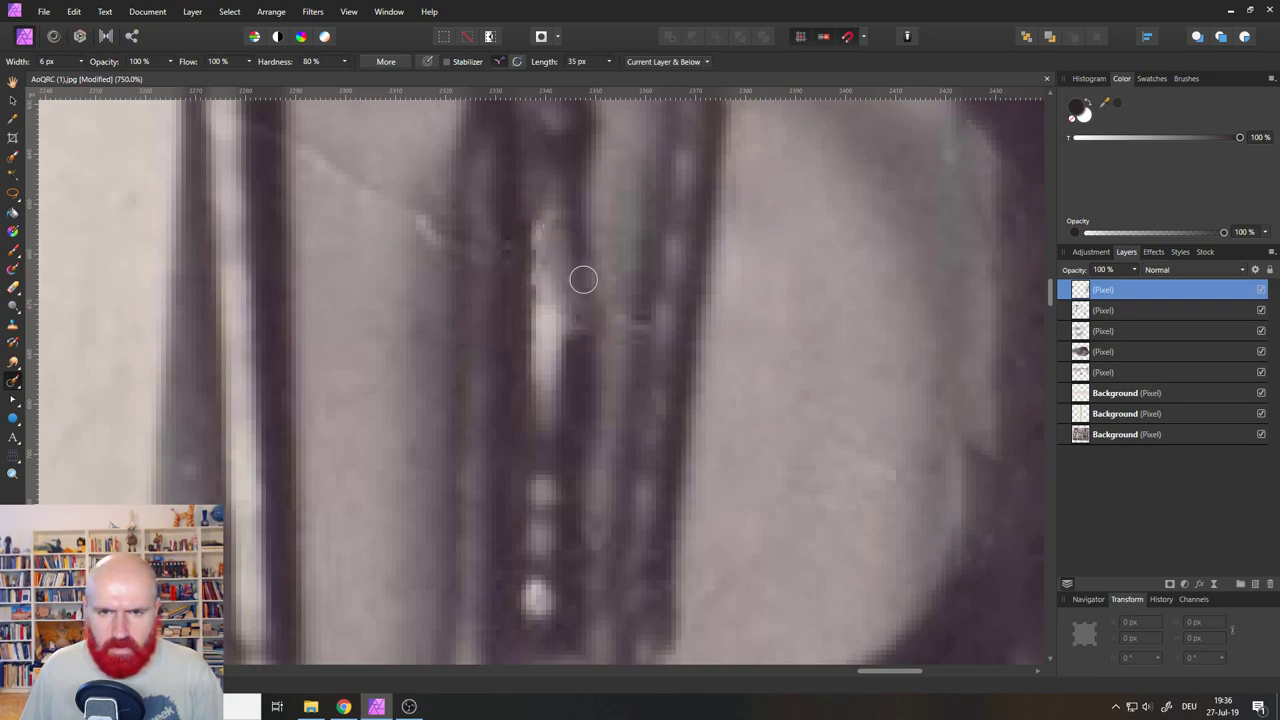
drag(577, 362, 576, 260)
drag(631, 372, 636, 274)
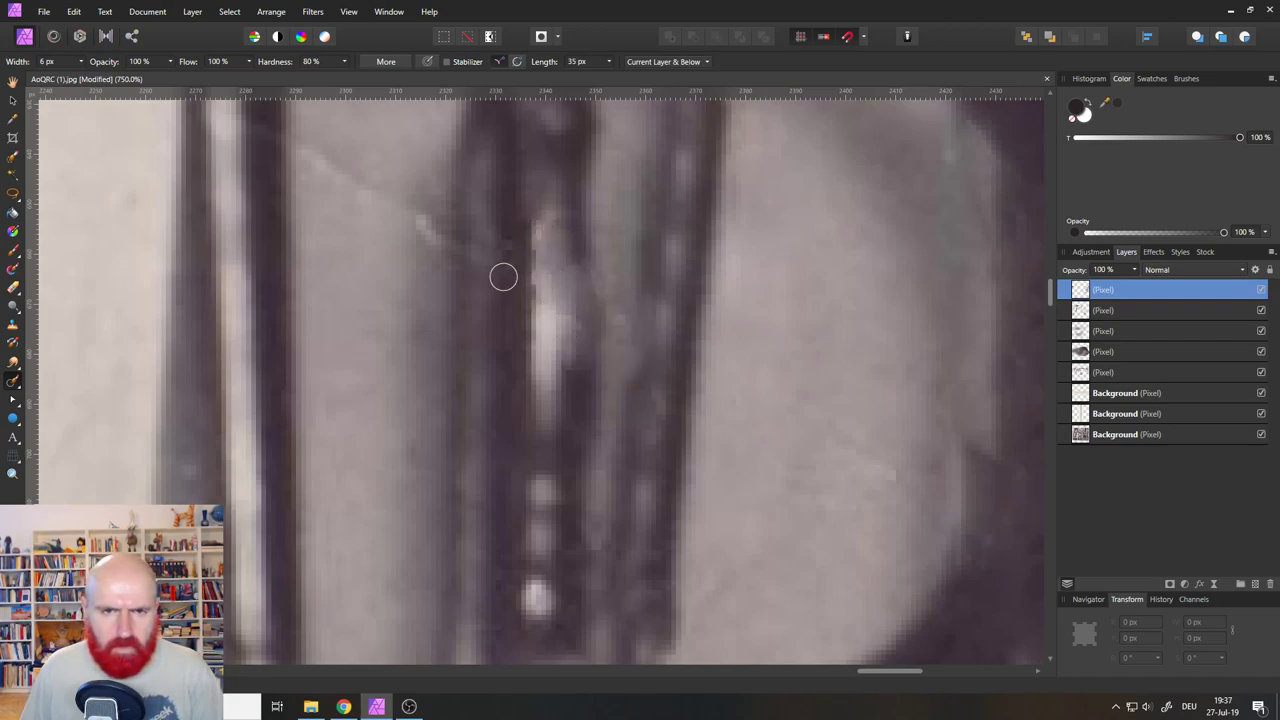
mouse_move(503, 277)
mouse_down()
mouse_move(406, 206)
mouse_move(296, 152)
mouse_up()
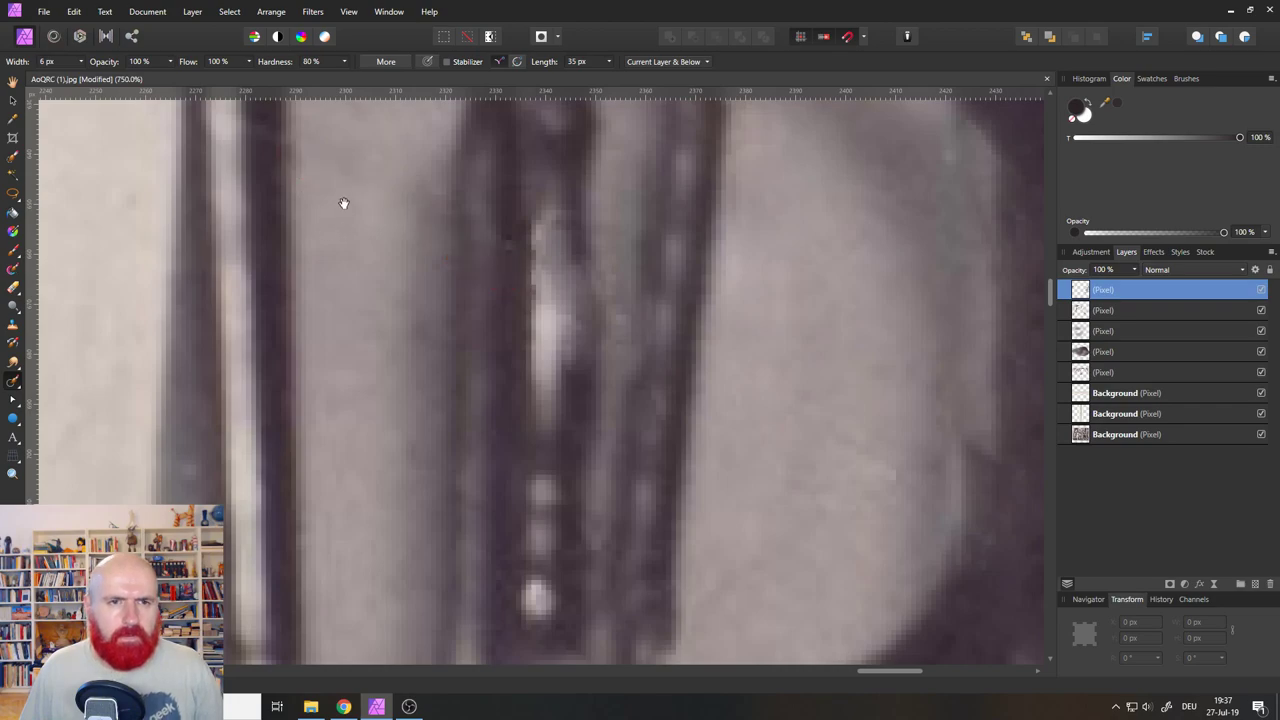
Inpaint the small flaw on the rocking chair's back post and the fine scratch above its armrest.
scroll(343, 203, down, 10)
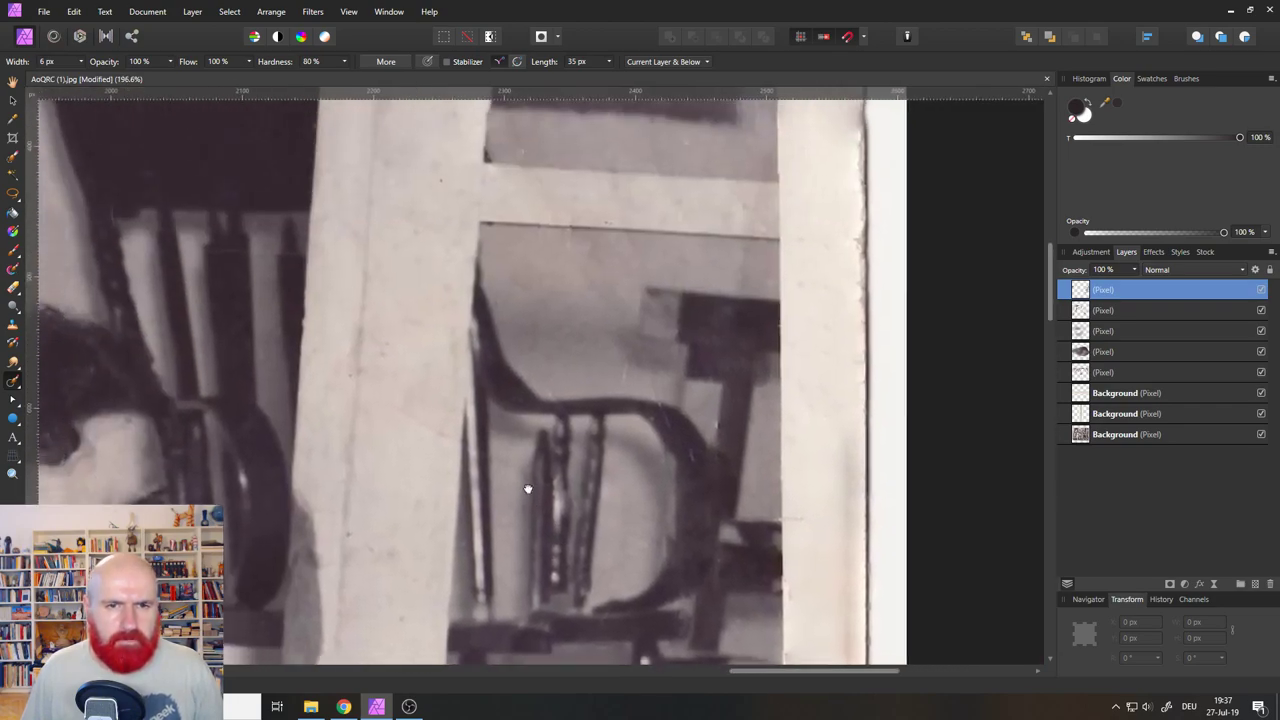
drag(528, 489, 535, 495)
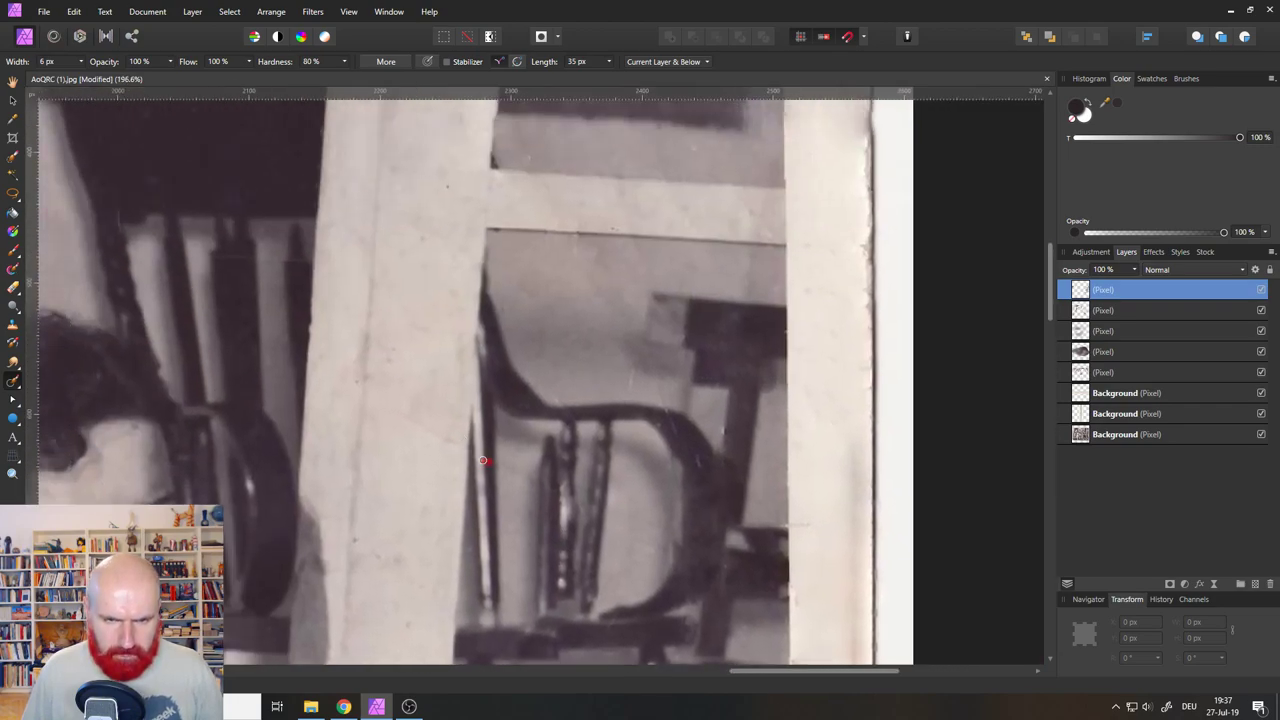
mouse_move(461, 446)
mouse_down()
mouse_move(383, 400)
mouse_move(378, 348)
mouse_up()
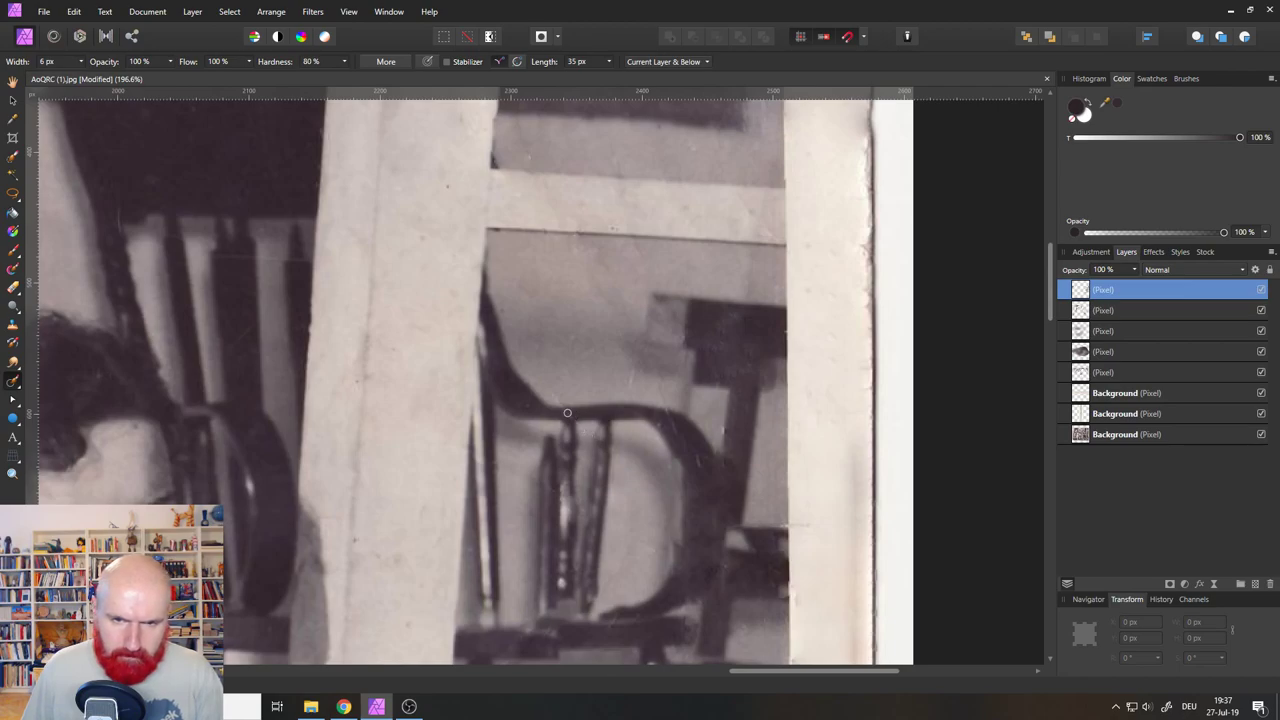
mouse_move(543, 385)
mouse_down()
mouse_move(664, 401)
mouse_move(637, 360)
mouse_up()
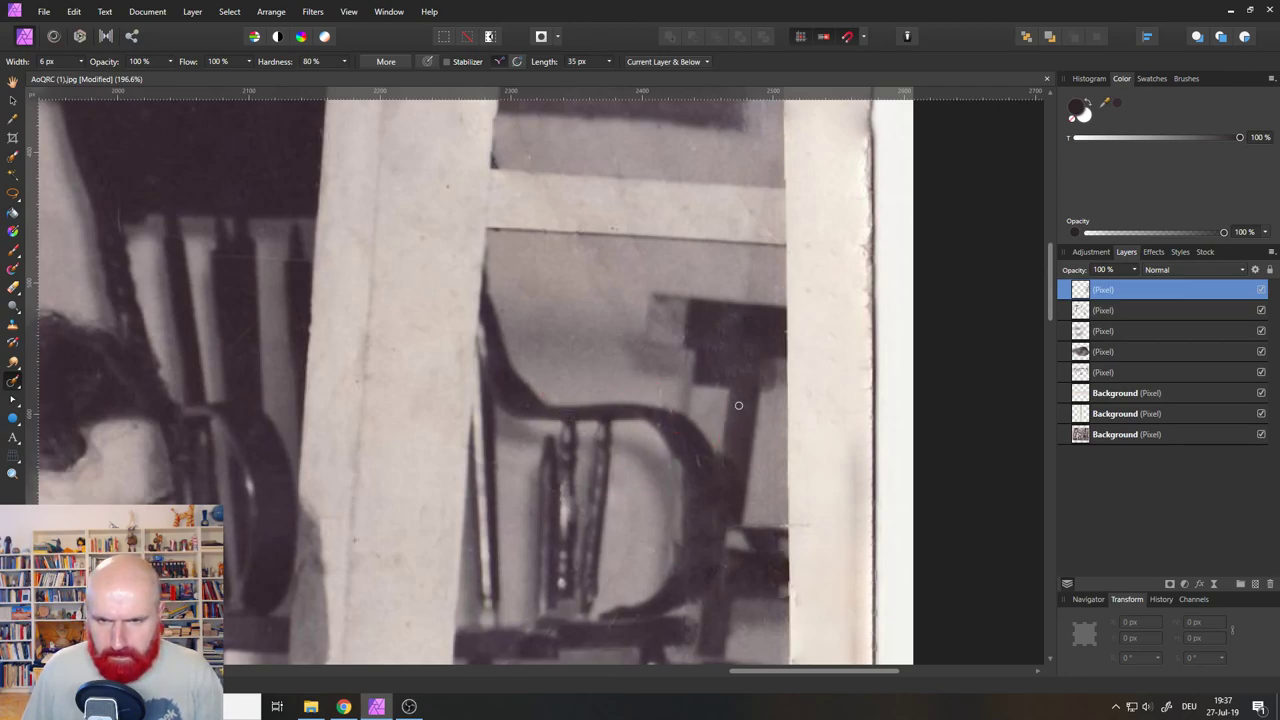
Inpaint the lower part of the white vertical tear beside the girl's cheek and chin at the photo's far side.
scroll(645, 262, down, 5)
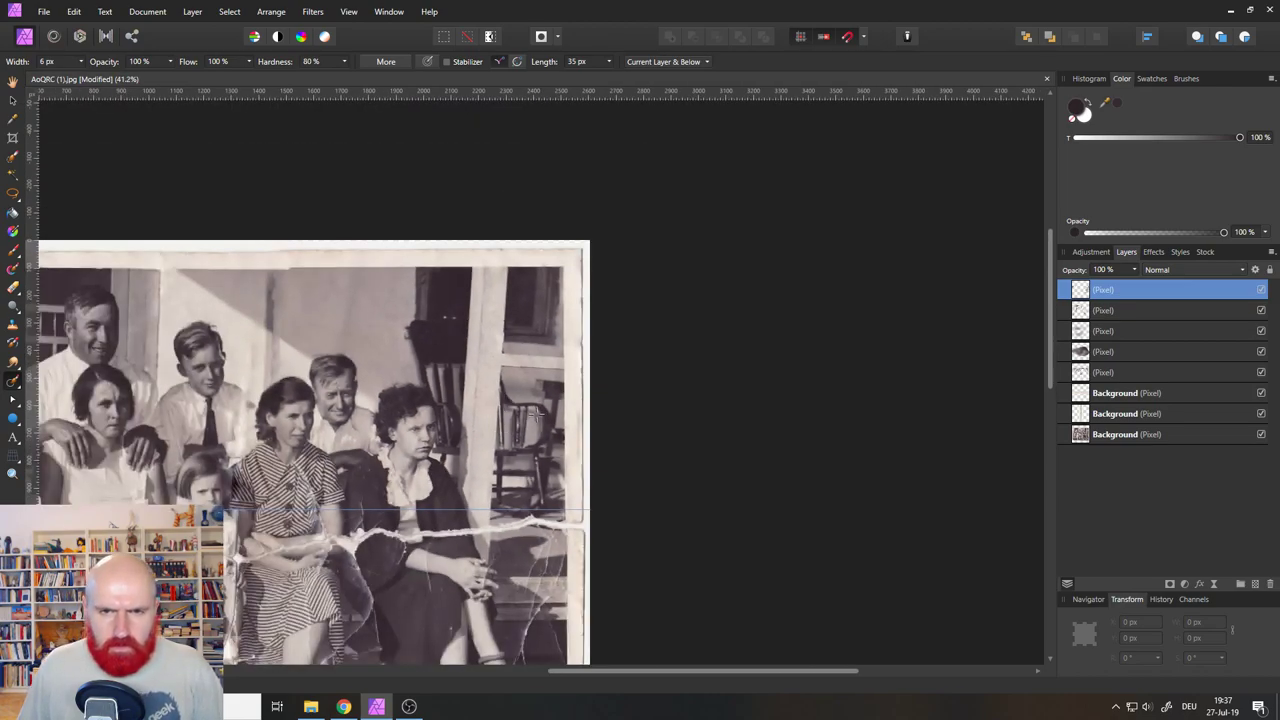
drag(269, 406, 742, 390)
scroll(538, 461, up, 8)
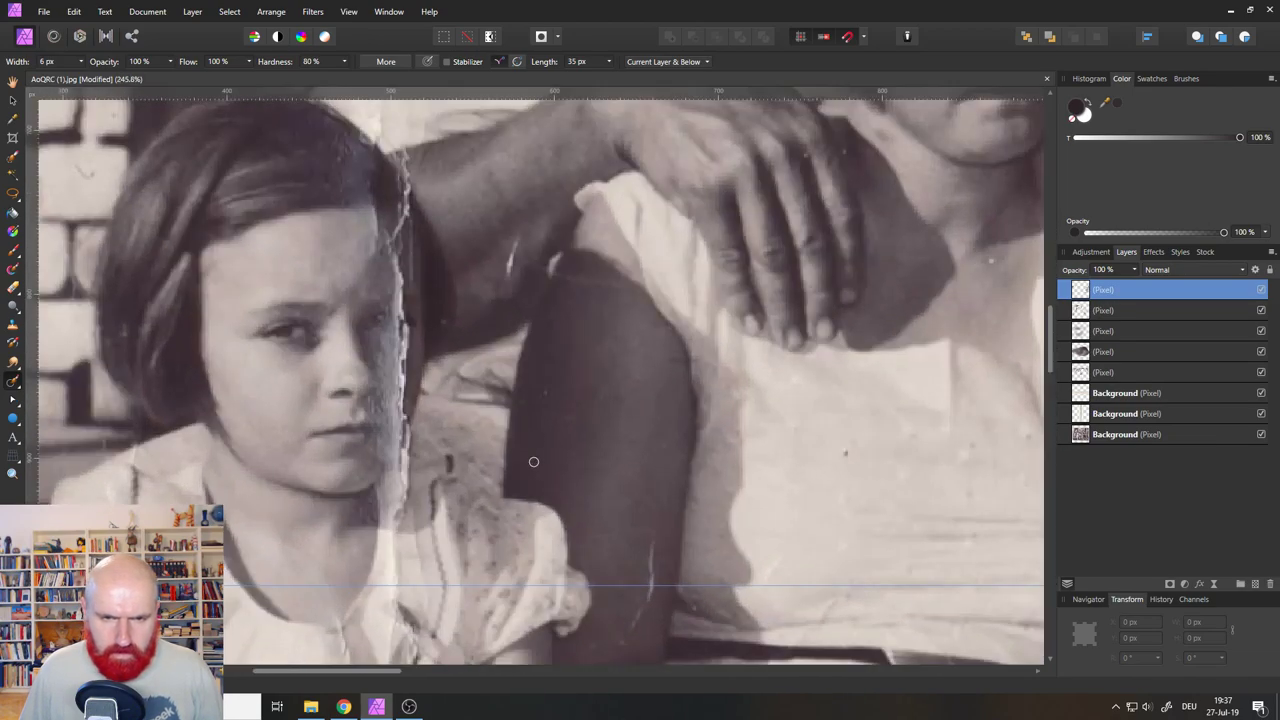
mouse_move(361, 538)
mouse_down()
mouse_move(382, 407)
mouse_move(382, 447)
mouse_move(368, 318)
mouse_move(358, 329)
mouse_move(377, 155)
mouse_move(374, 262)
mouse_up()
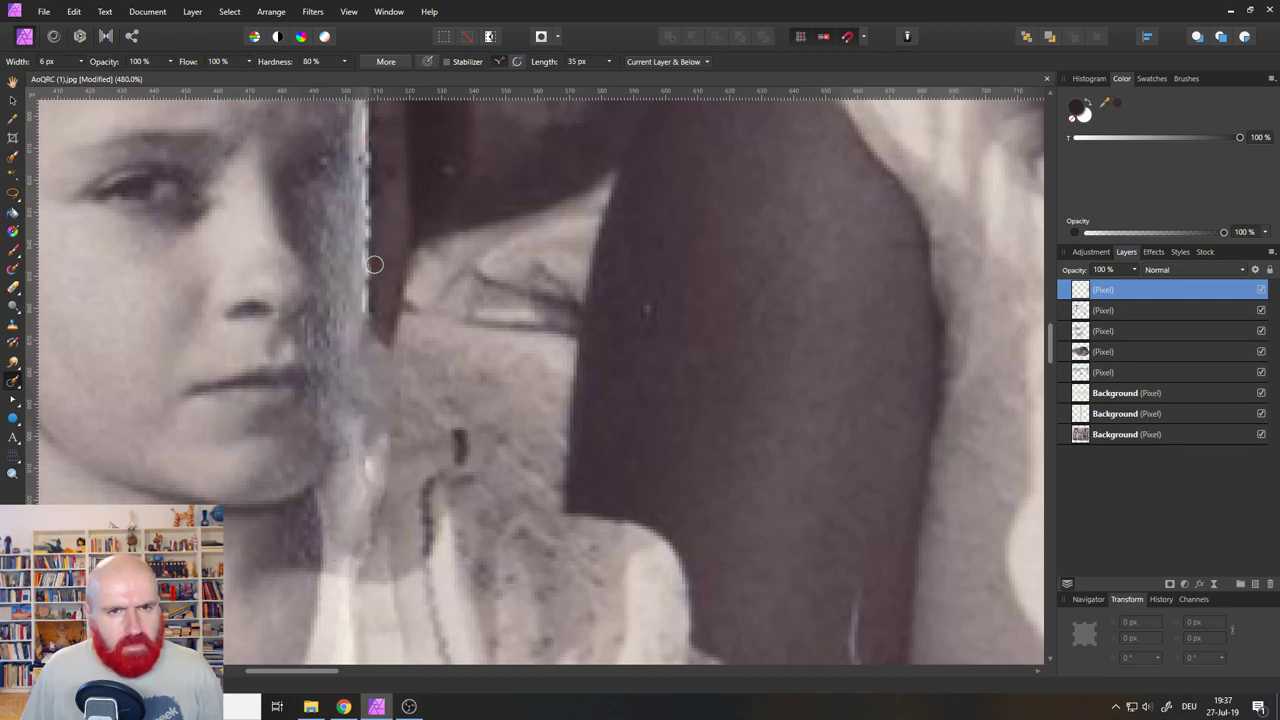
mouse_move(364, 330)
mouse_down()
mouse_move(381, 157)
mouse_move(373, 318)
mouse_move(354, 268)
mouse_up()
mouse_move(355, 229)
mouse_down()
mouse_move(365, 276)
mouse_move(354, 289)
mouse_move(371, 326)
mouse_up()
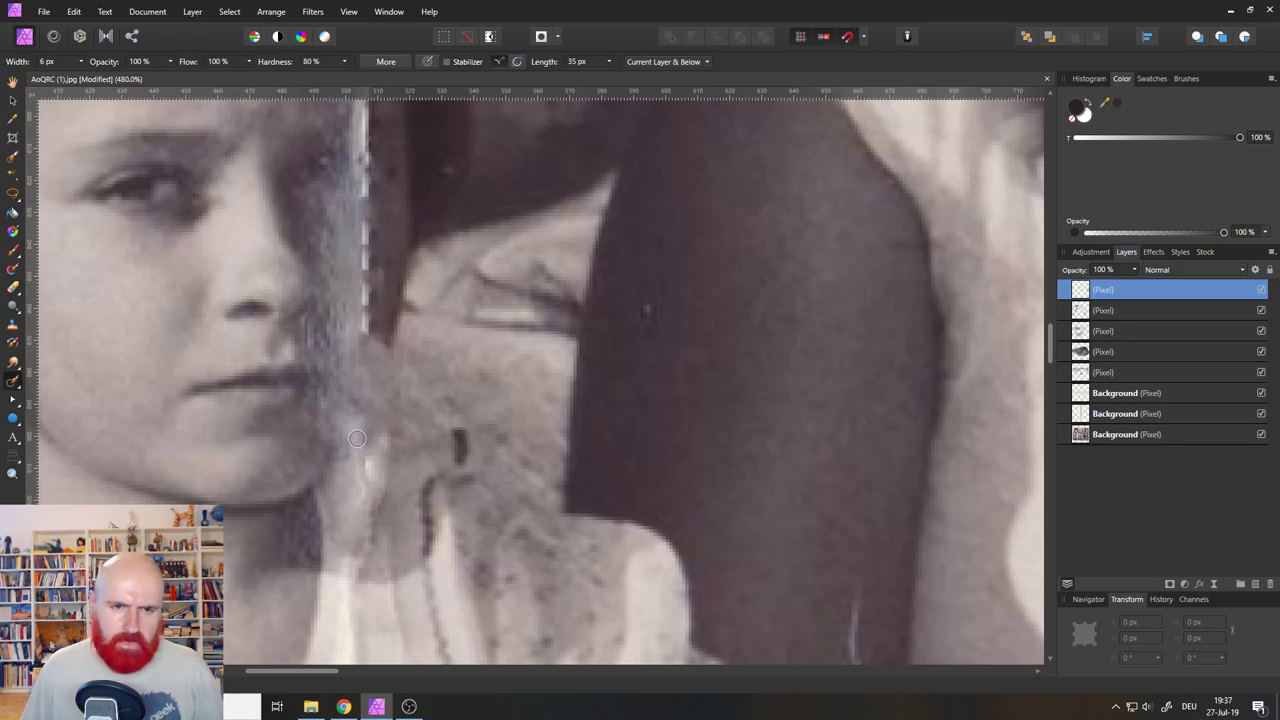
Inpaint the vertical light line running down the girl's collar below her neck.
scroll(443, 271, down, 5)
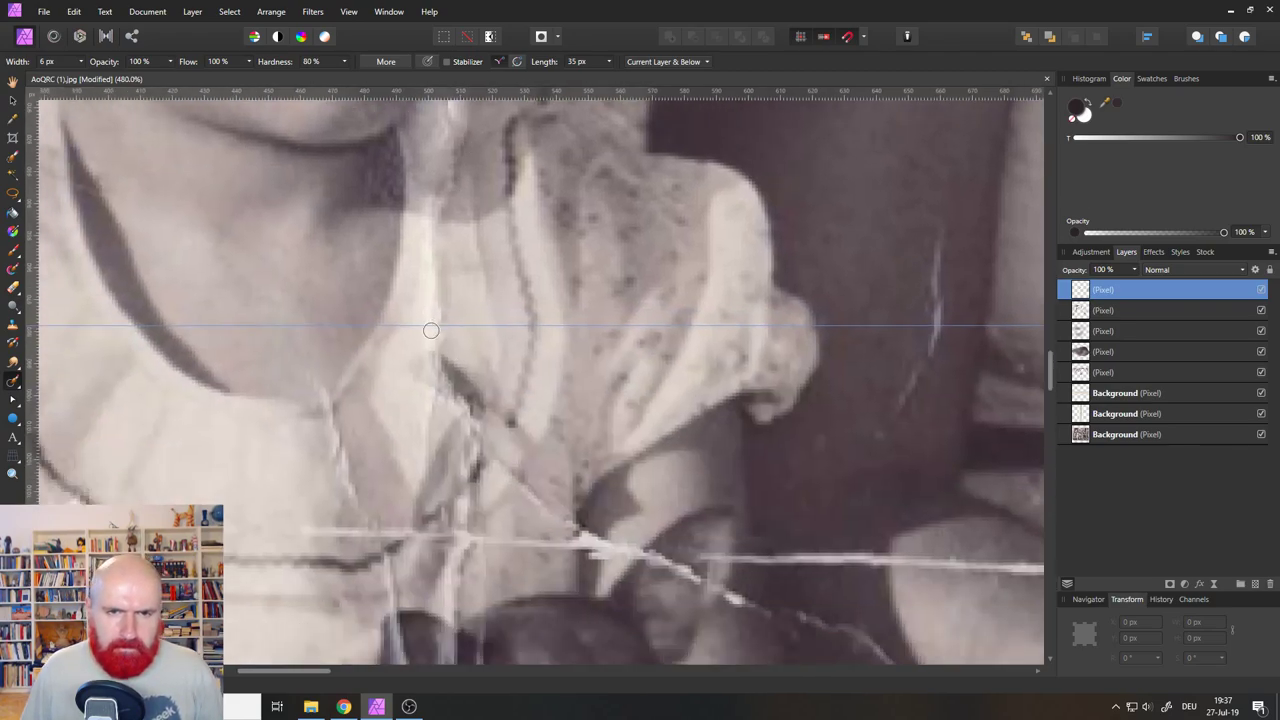
mouse_move(431, 330)
mouse_down()
mouse_move(439, 190)
mouse_move(476, 308)
mouse_up()
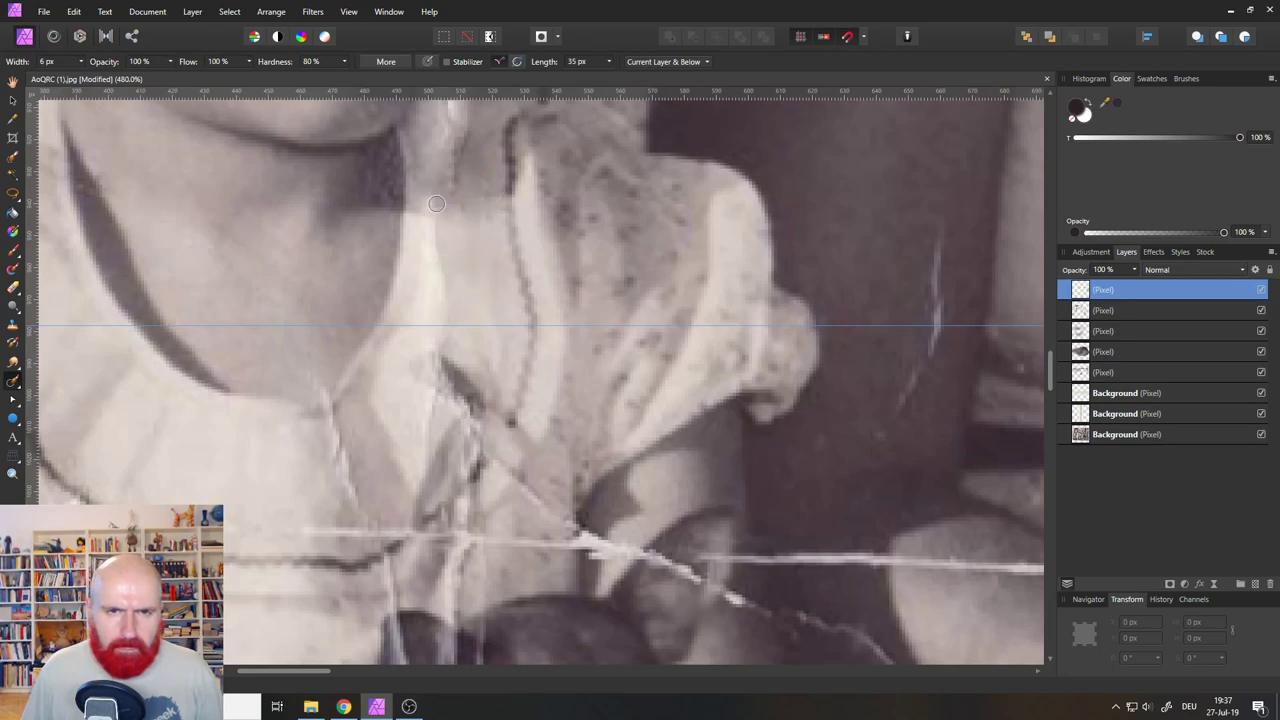
drag(436, 203, 446, 305)
Inpaint the upper part of the vertical tear through the girl's hair beside her forehead.
drag(471, 170, 476, 511)
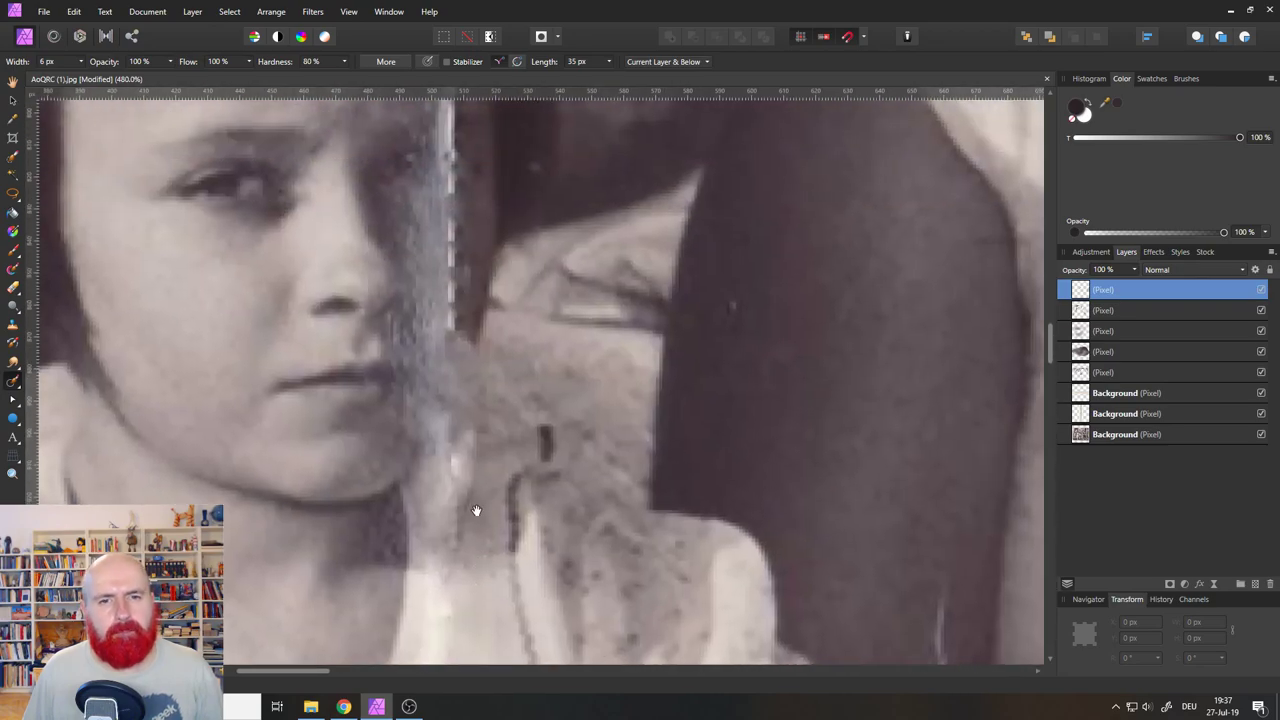
drag(474, 411, 489, 643)
mouse_move(451, 292)
mouse_down()
mouse_move(445, 250)
mouse_move(425, 330)
mouse_move(432, 372)
mouse_move(421, 347)
mouse_up()
drag(392, 262, 398, 363)
mouse_move(386, 298)
mouse_down()
mouse_move(384, 356)
mouse_move(408, 357)
mouse_up()
drag(411, 311, 431, 360)
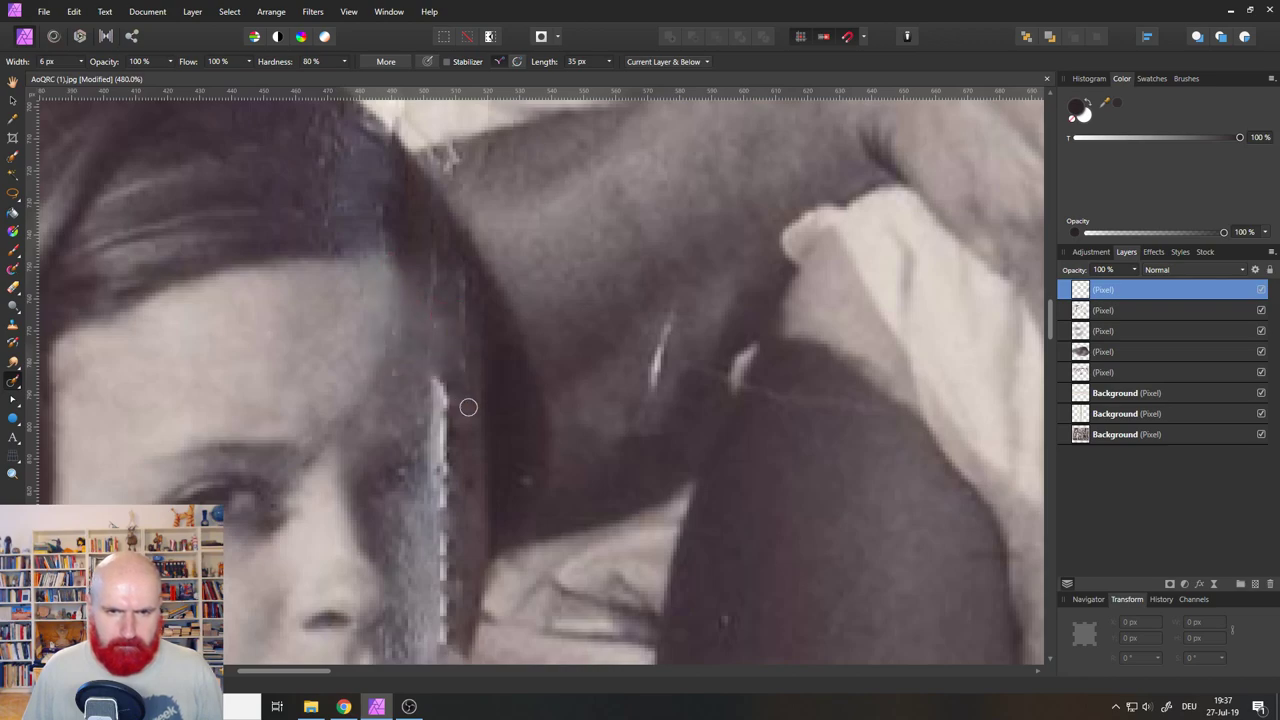
Inpaint the white scratches on the shadowed arm behind the girl and the crack across the adjoining upper arm.
mouse_move(757, 335)
mouse_down()
mouse_move(725, 409)
mouse_move(720, 394)
mouse_move(849, 398)
mouse_up()
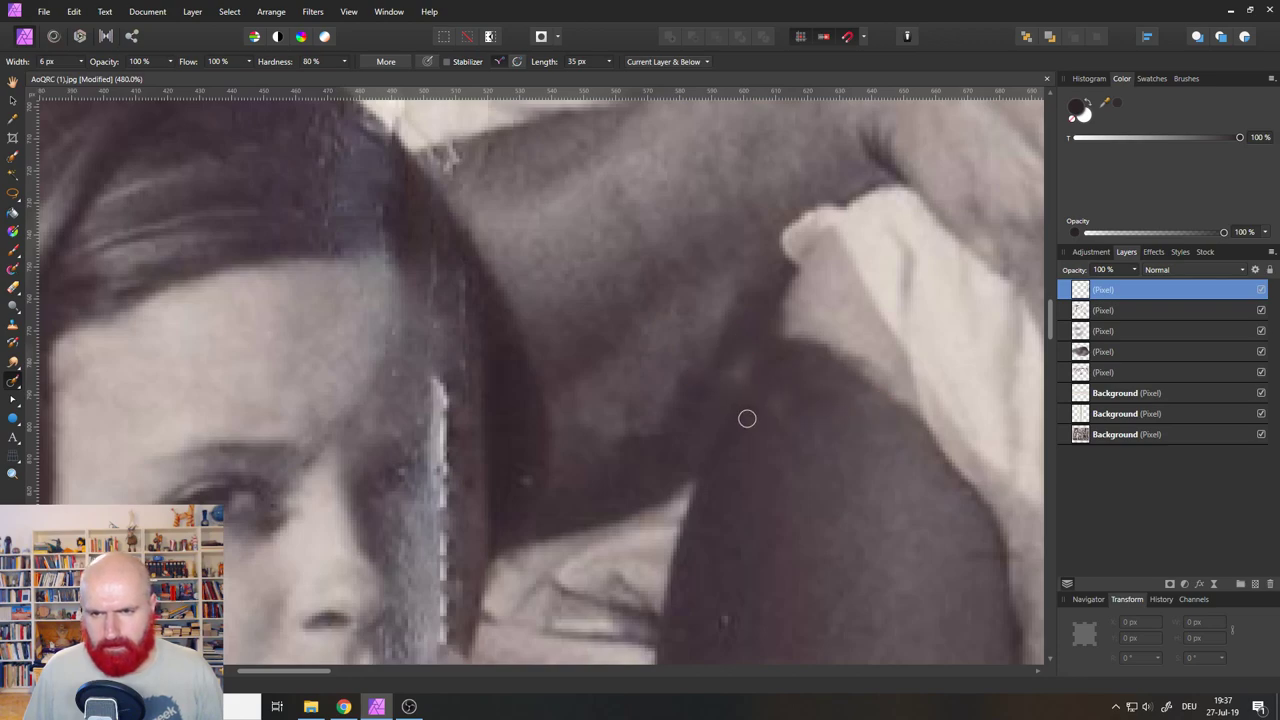
drag(640, 307, 662, 365)
drag(771, 440, 720, 430)
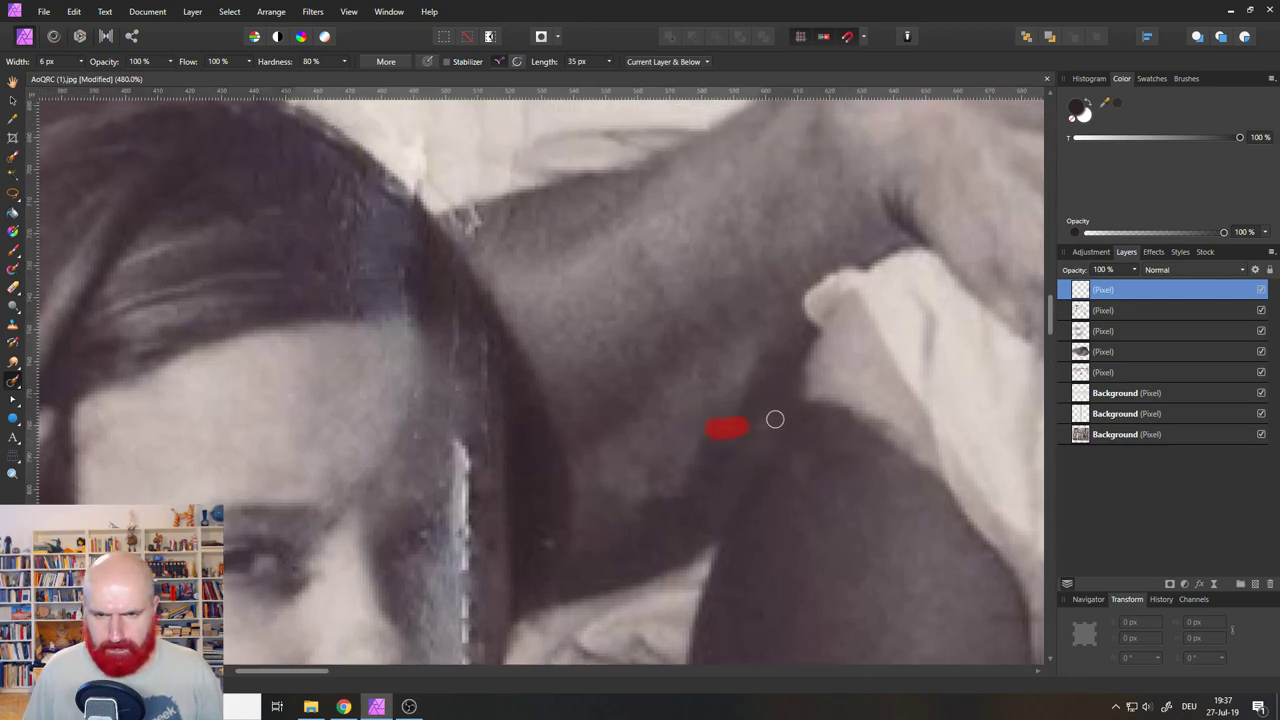
Inpaint the cracks where the arm meets the girl's hair and the bright streak on the white shirt above it.
mouse_move(474, 237)
mouse_down()
mouse_move(564, 451)
mouse_move(657, 391)
mouse_up()
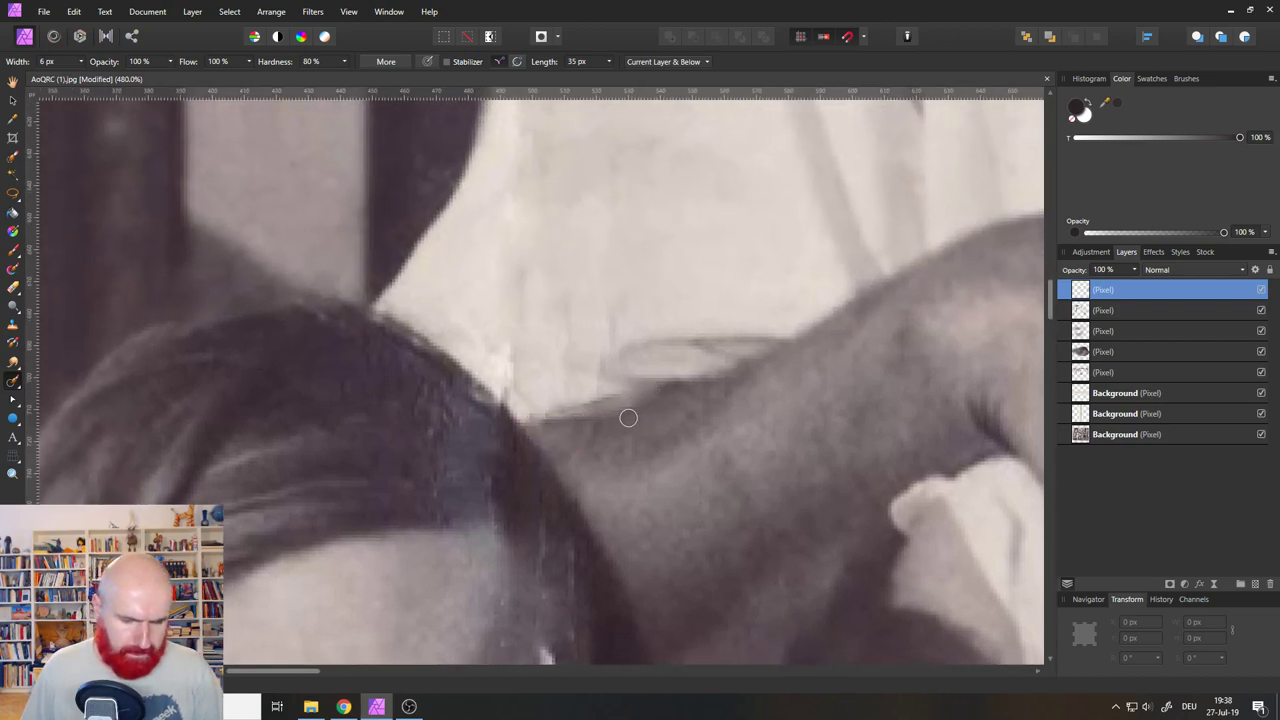
mouse_move(552, 429)
mouse_down()
mouse_move(634, 417)
mouse_move(579, 445)
mouse_up()
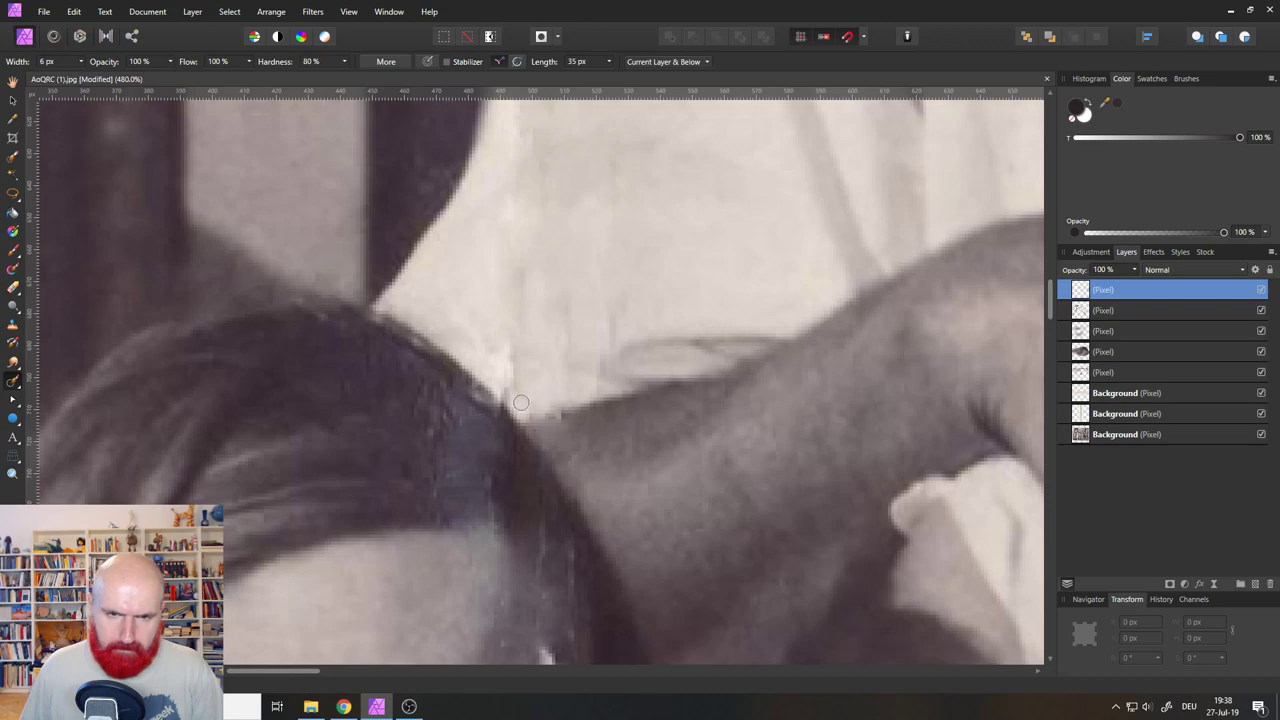
drag(562, 306, 563, 351)
drag(611, 300, 611, 350)
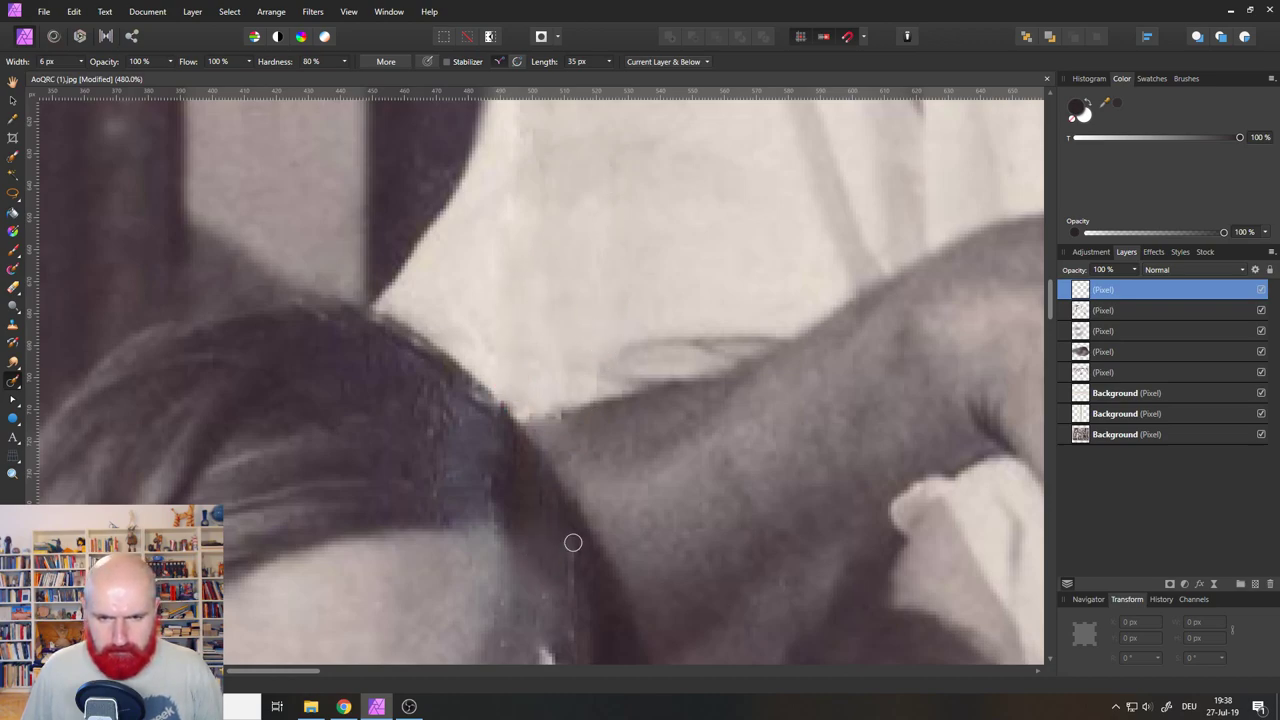
Inpaint the thin vertical line through the dark hair beside the girl's forehead.
scroll(563, 491, down, 5)
mouse_move(567, 344)
mouse_down()
mouse_move(571, 396)
mouse_move(547, 426)
mouse_up()
drag(519, 498, 502, 300)
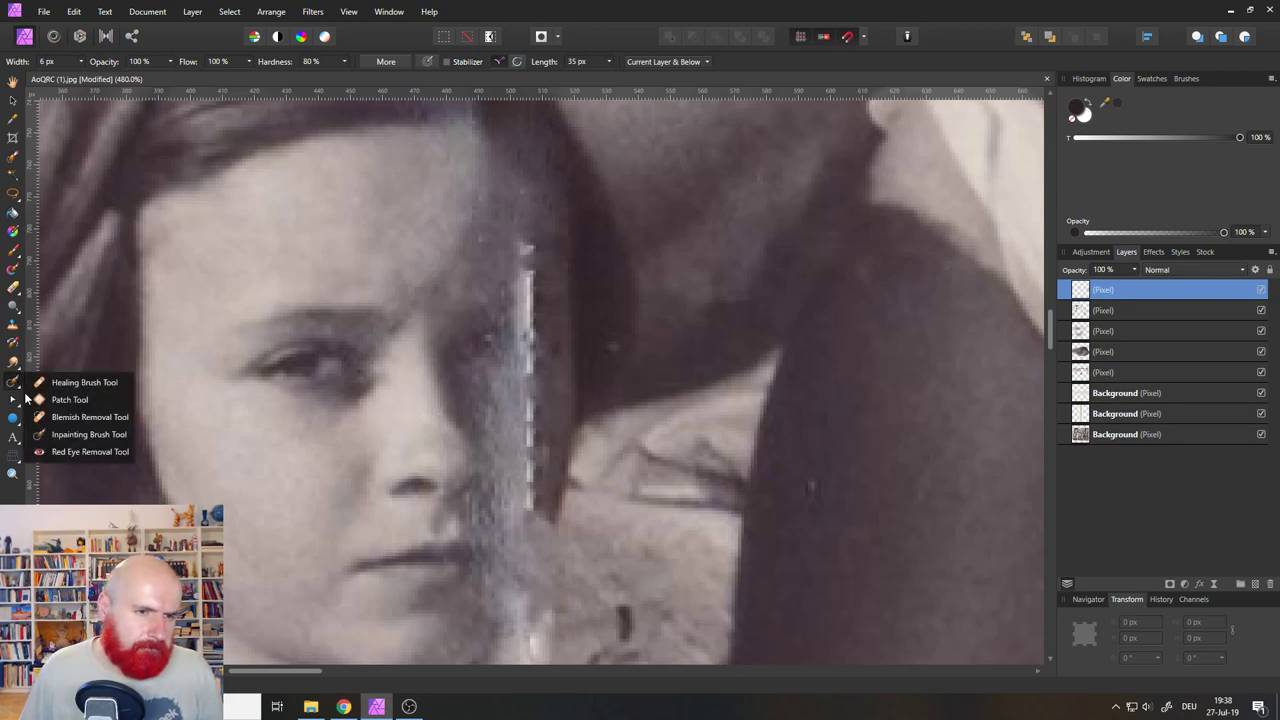
Patch the upper end of the white tear beside the girl's shadowed eye with clean neighbouring texture using the Patch tool.
click(60, 400)
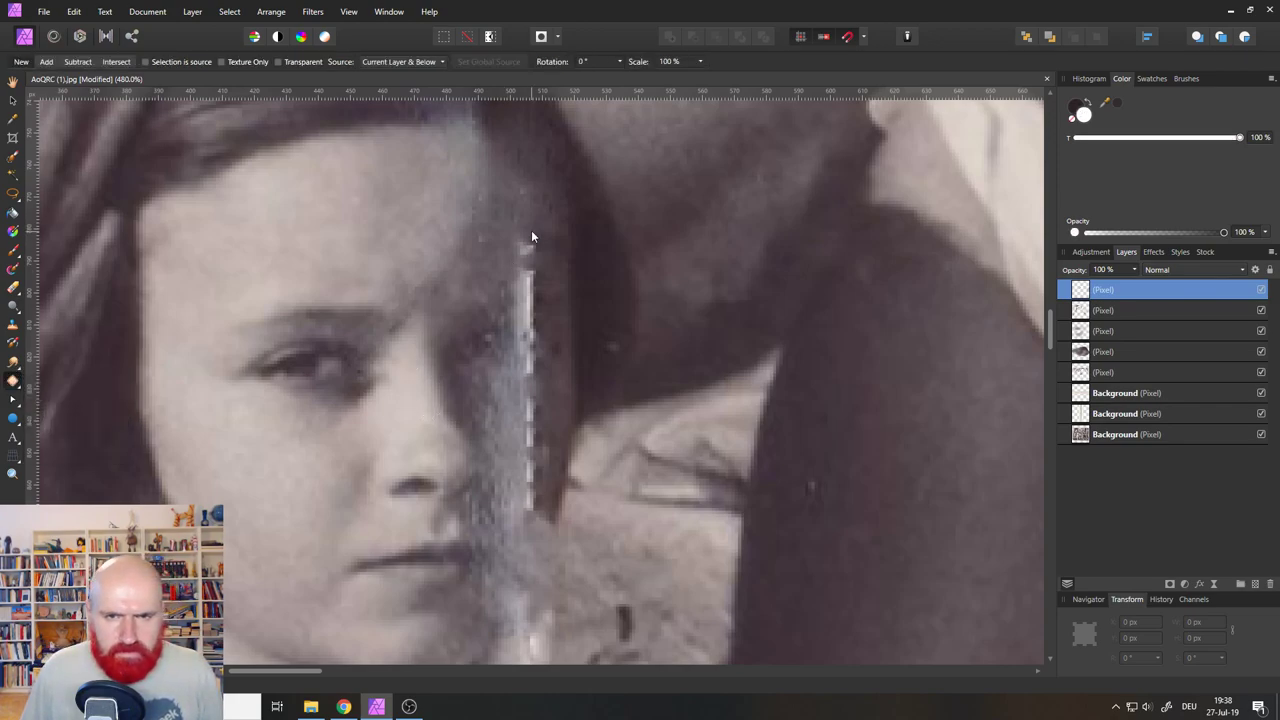
drag(509, 275, 490, 257)
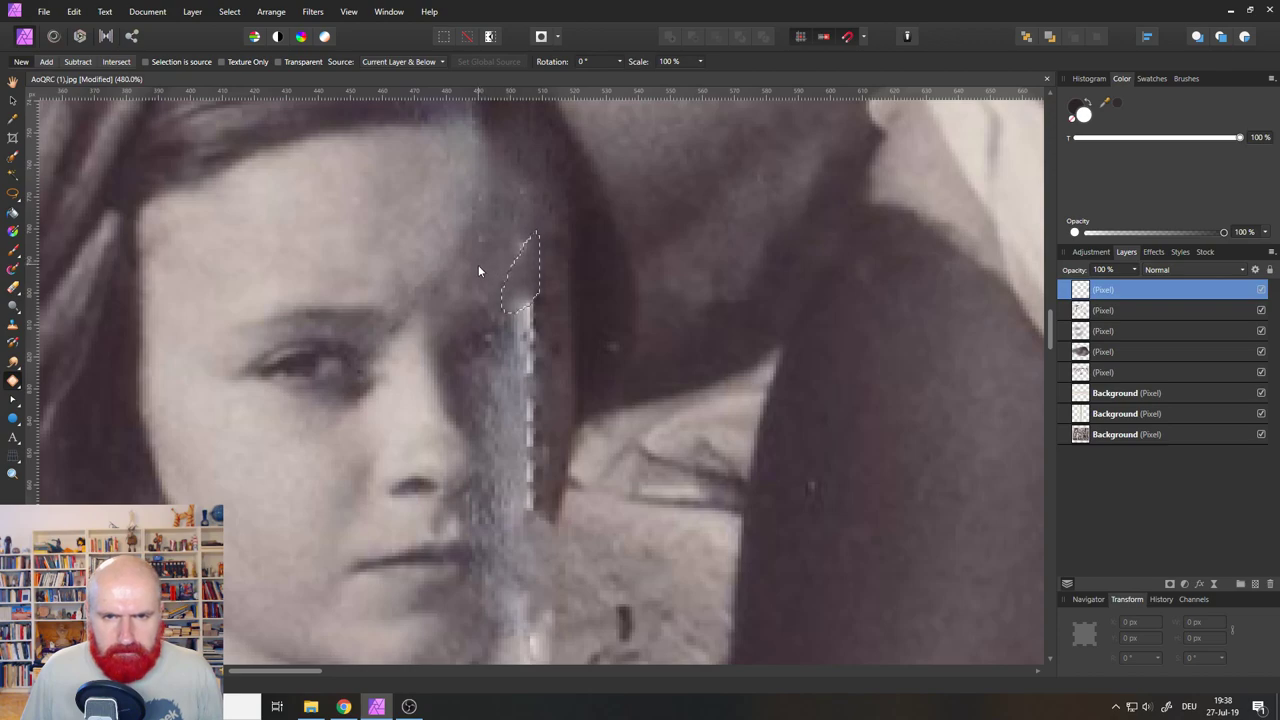
click(476, 255)
key(ctrl+d)
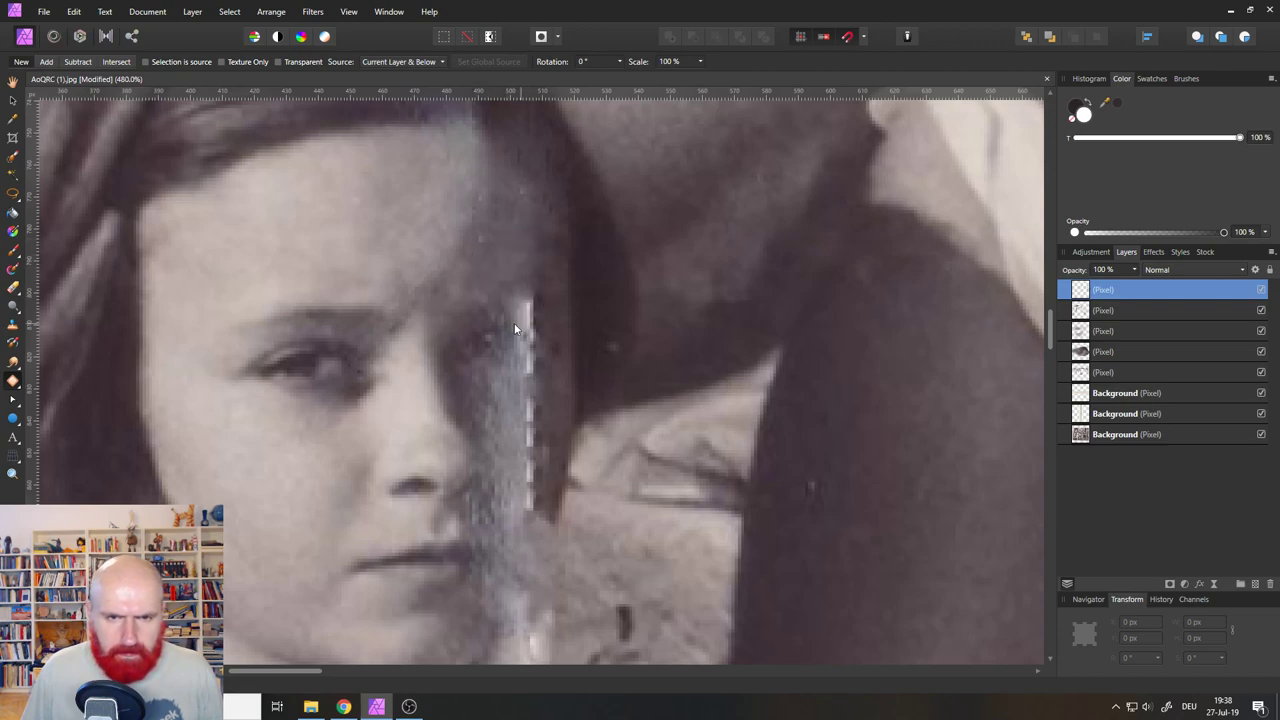
drag(513, 294, 513, 296)
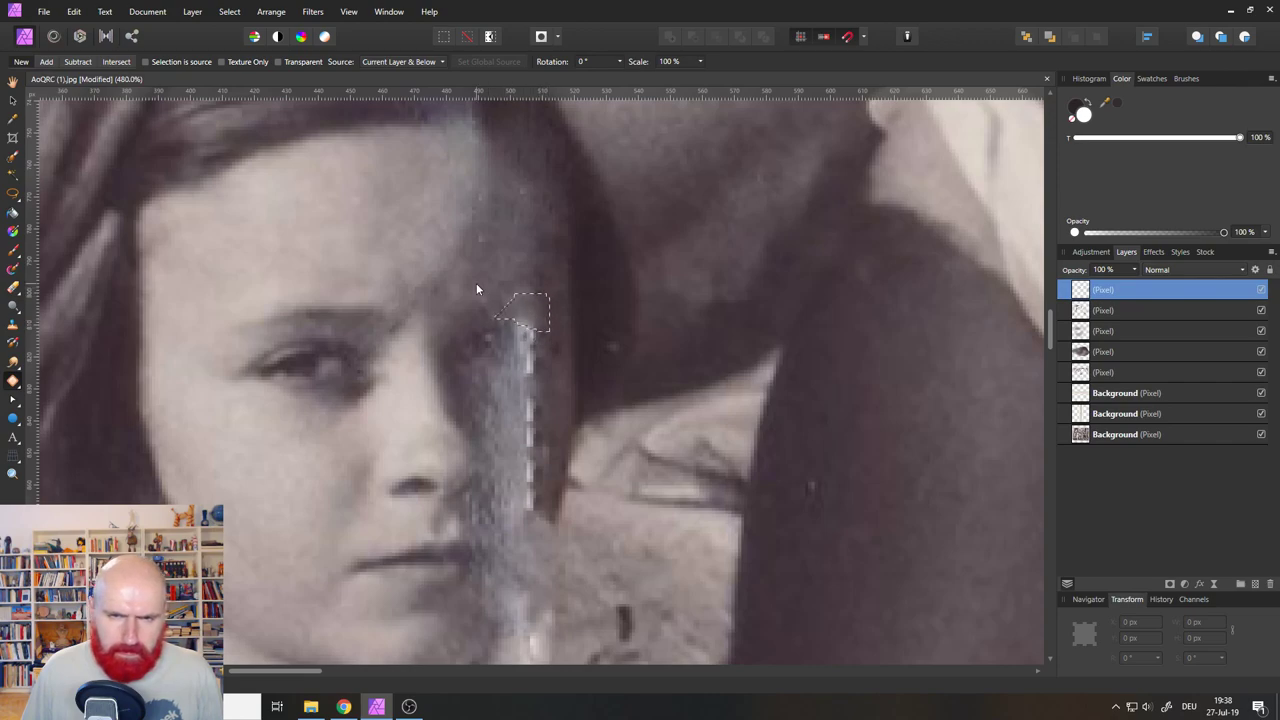
click(475, 291)
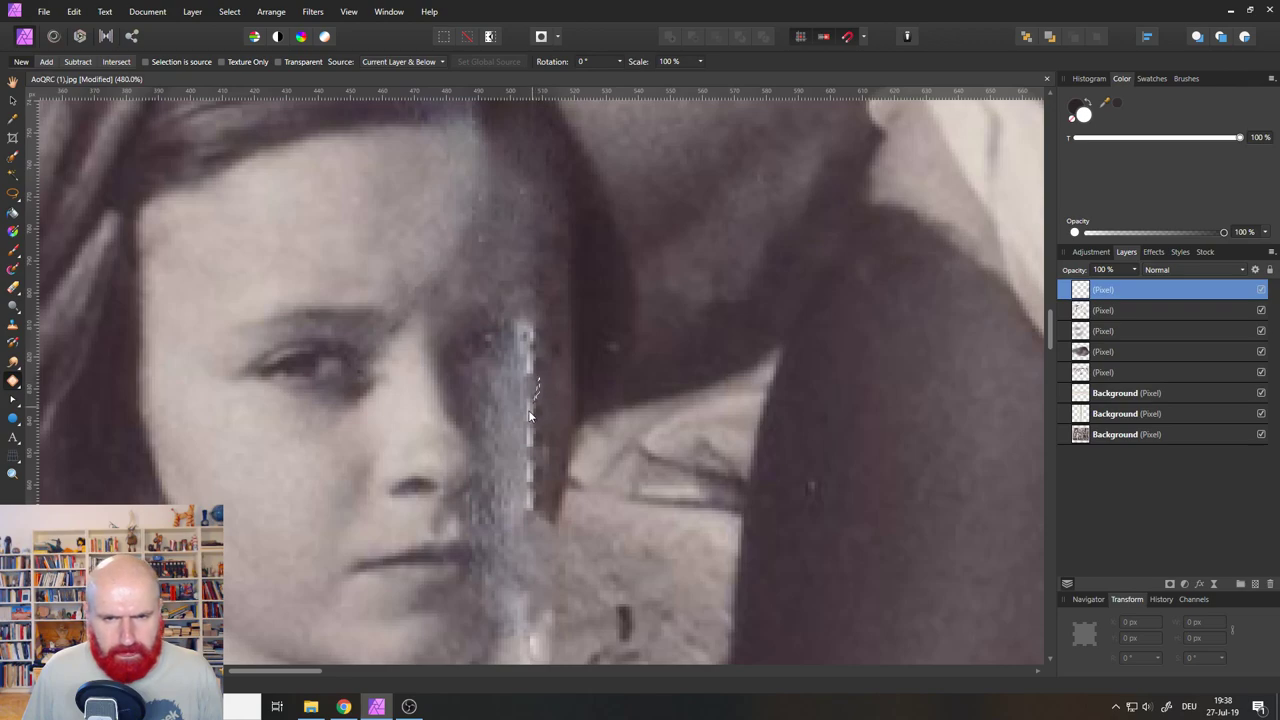
Patch the white dashed tear along the edge of the girl's cheek and the remaining bright segment beside her eye.
mouse_move(537, 393)
mouse_down()
mouse_move(516, 483)
mouse_move(540, 505)
mouse_up()
drag(544, 422, 544, 424)
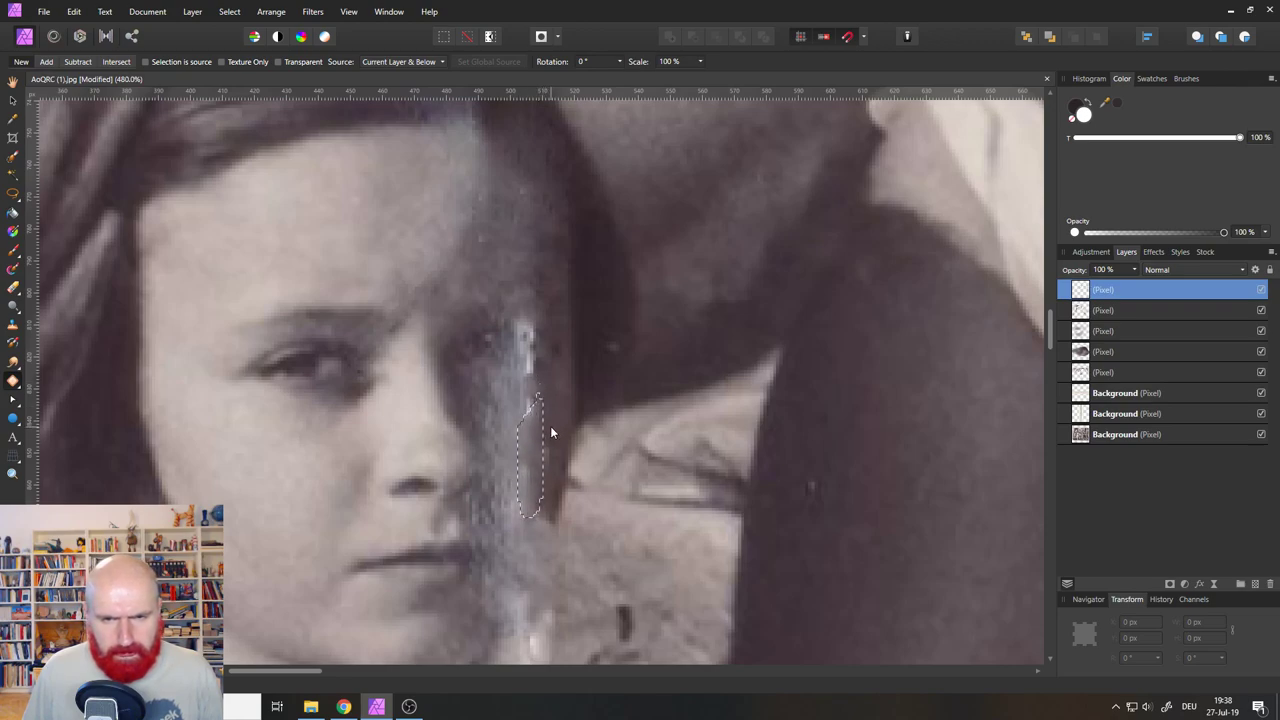
click(552, 424)
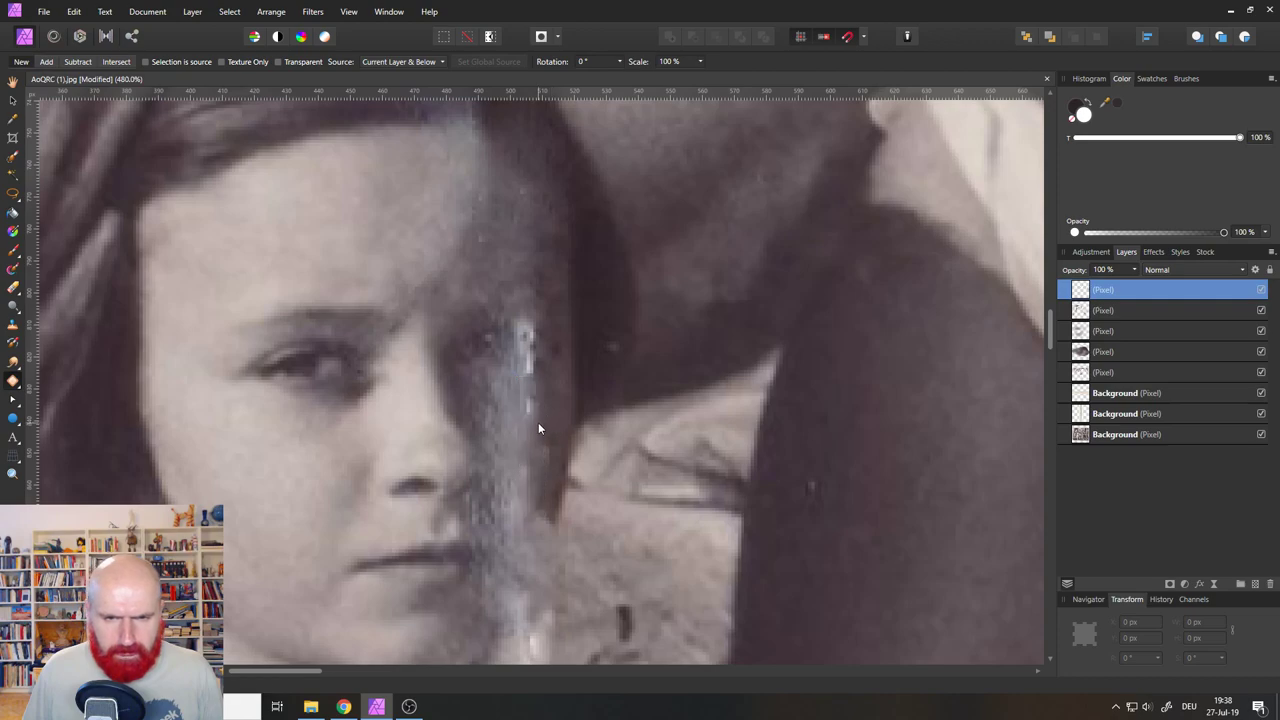
drag(521, 345, 542, 325)
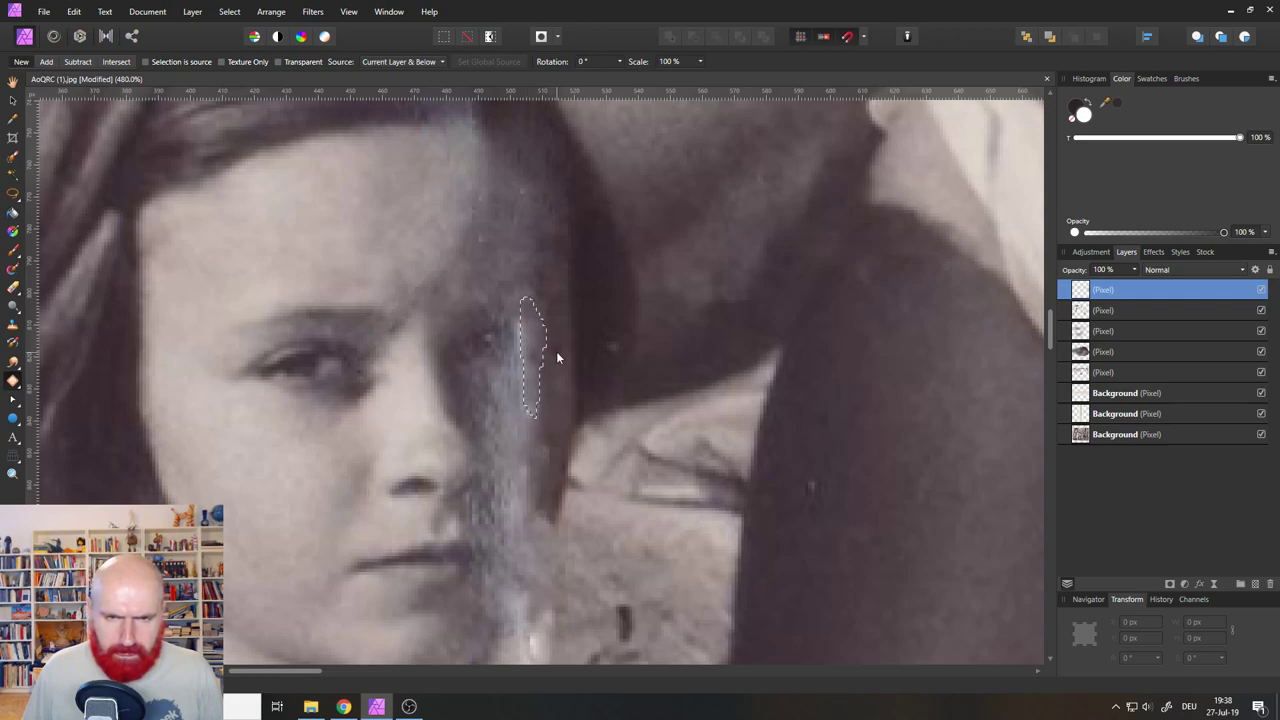
click(556, 351)
click(558, 335)
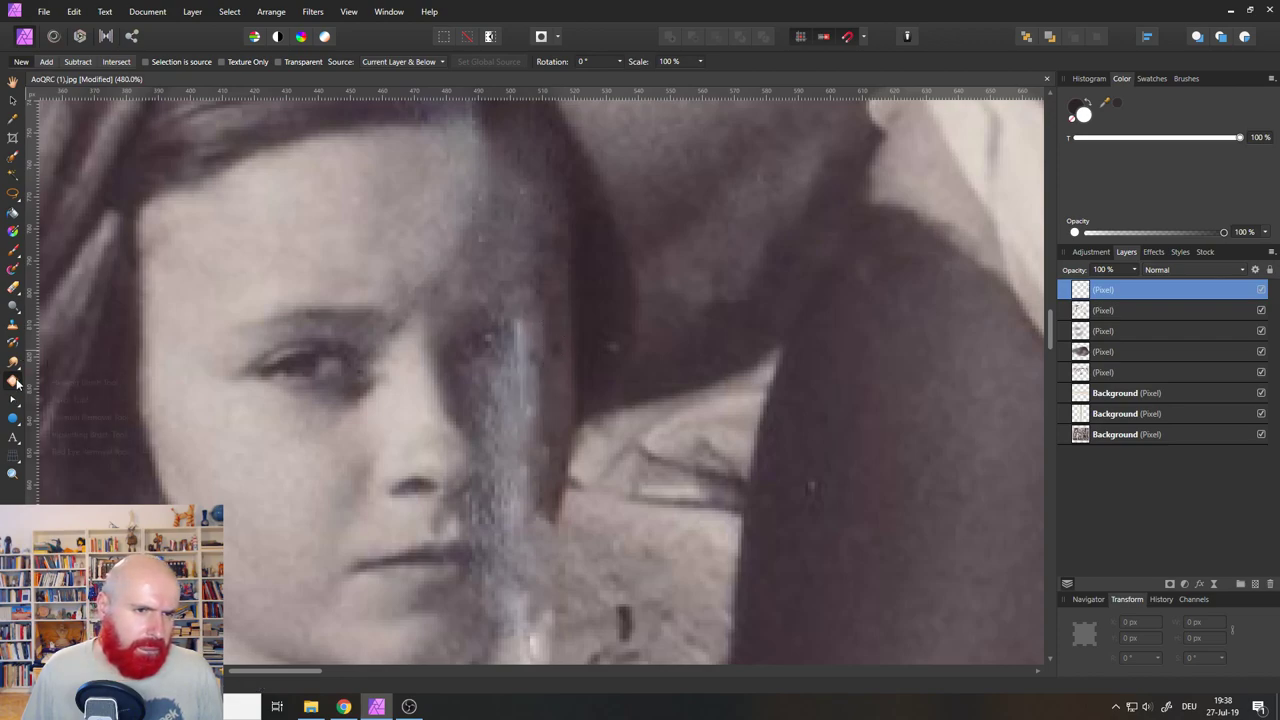
Inpaint the leftover light streak running from beside the girl's eye down her cheek with the Inpainting Brush.
click(55, 434)
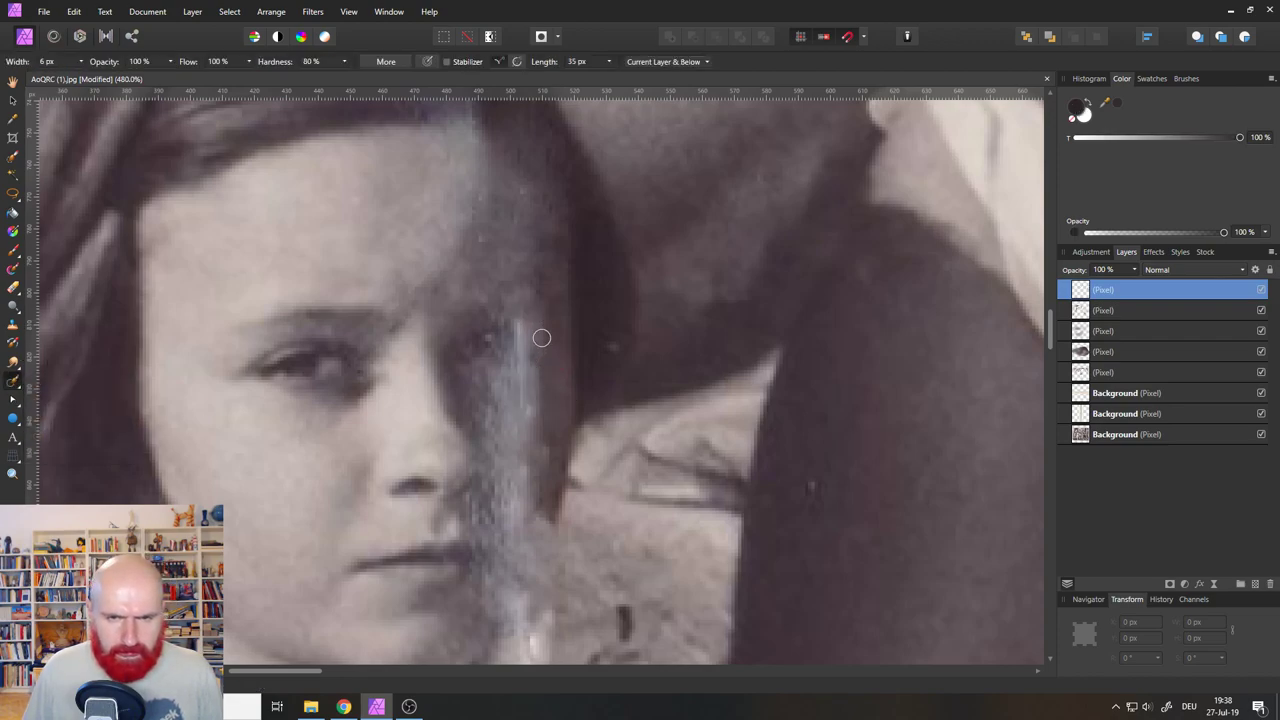
mouse_move(516, 312)
mouse_down()
mouse_move(530, 388)
mouse_move(523, 500)
mouse_up()
drag(537, 457, 518, 510)
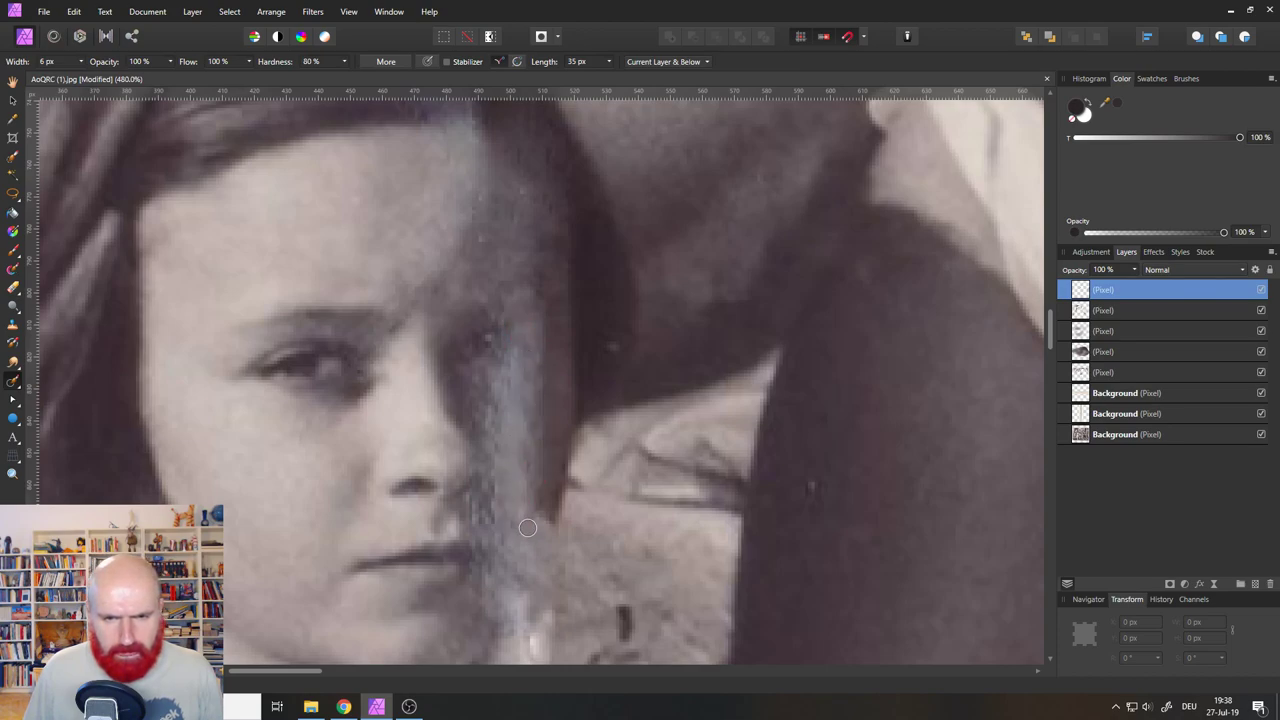
Try to copy the hair tip beside the girl's cheek from the bottom Background layer and bring the copy to the front.
scroll(545, 537, down, 3)
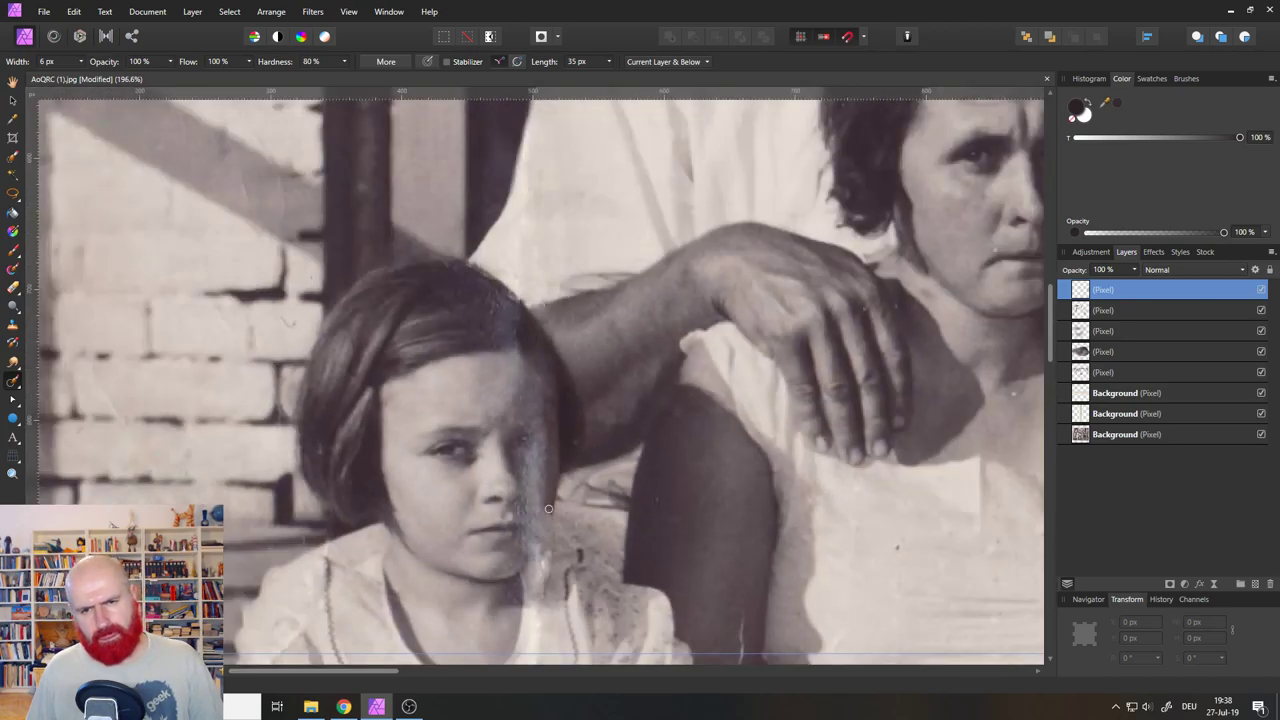
scroll(535, 554, up, 3)
drag(535, 554, 522, 381)
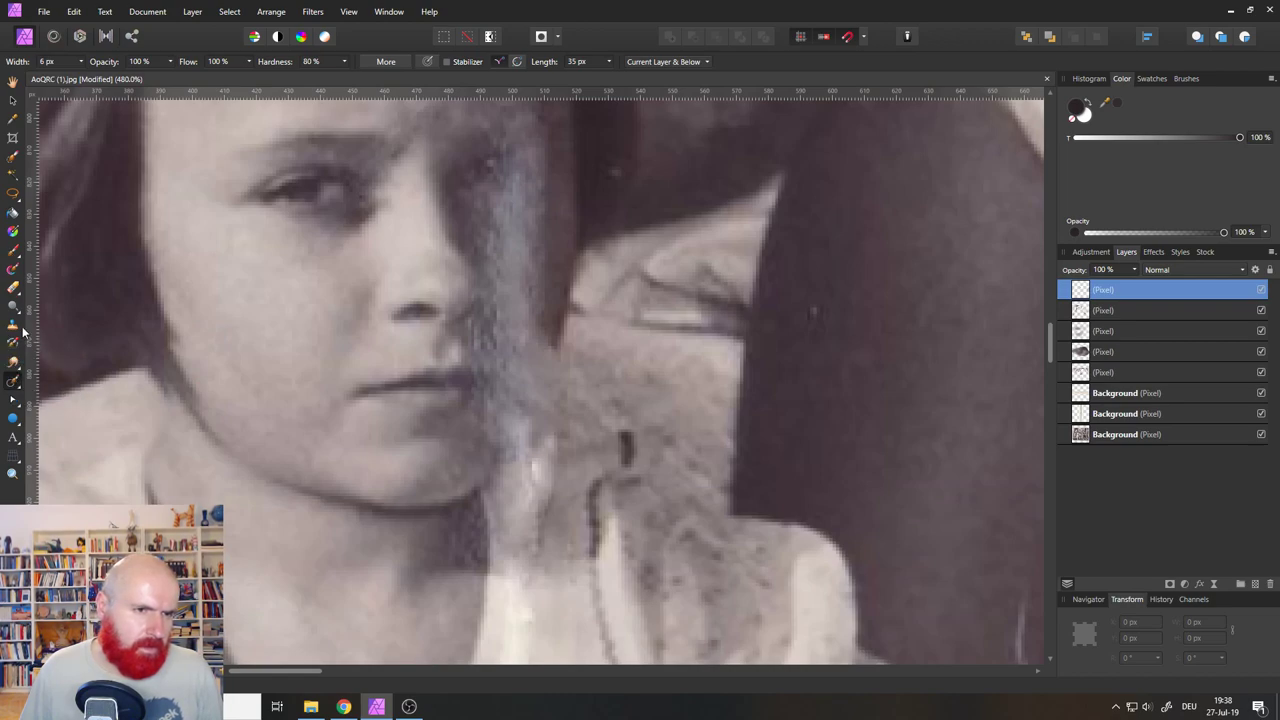
click(12, 381)
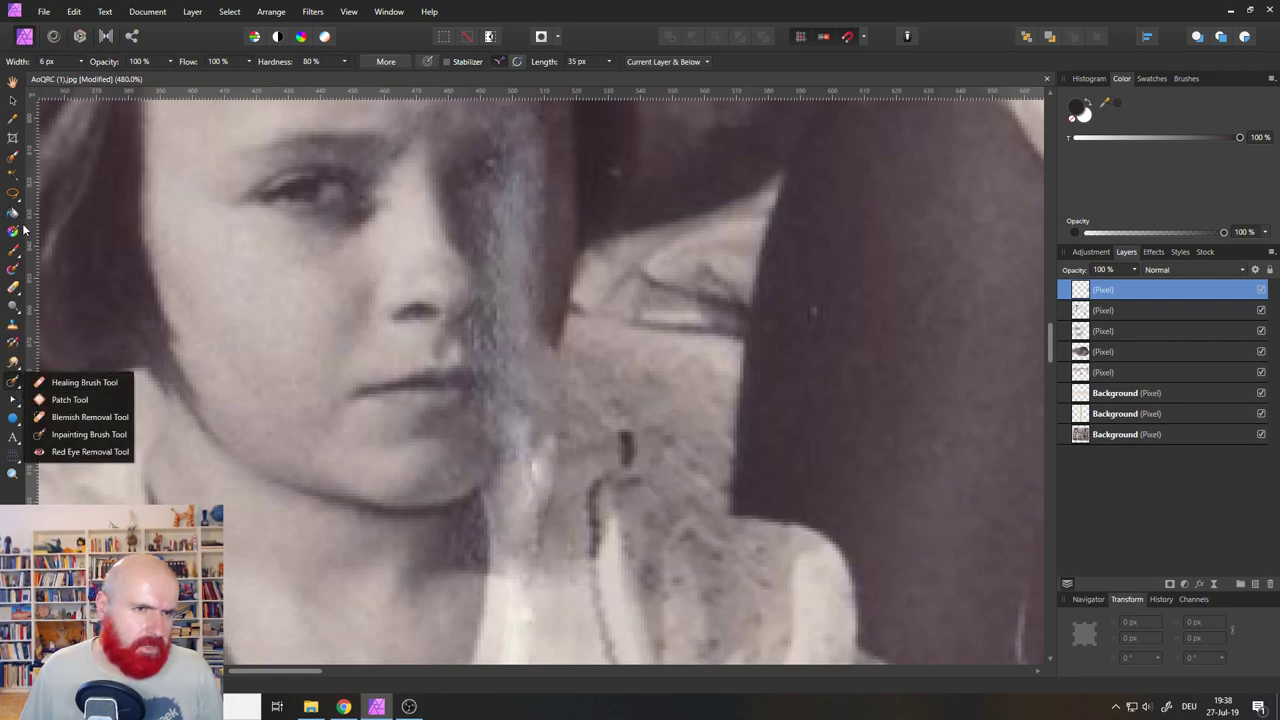
click(14, 194)
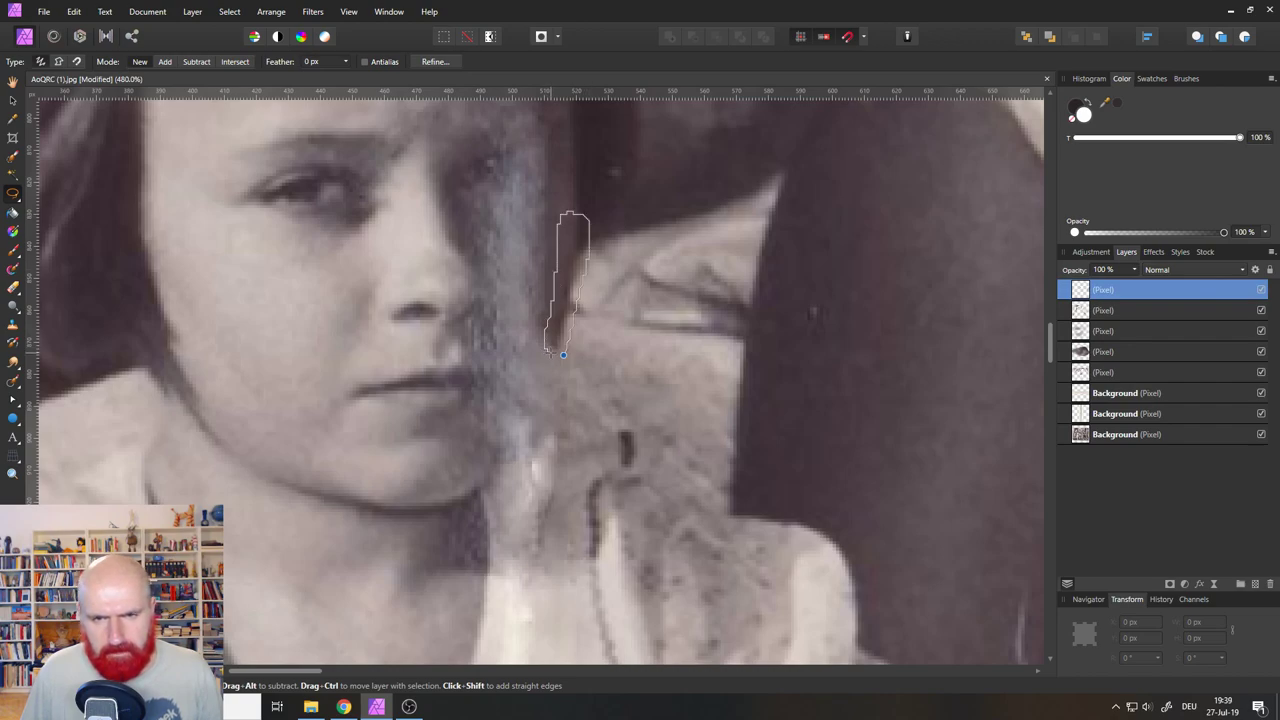
mouse_move(562, 354)
mouse_down()
mouse_move(592, 235)
mouse_move(555, 200)
mouse_move(521, 316)
mouse_move(530, 350)
mouse_up()
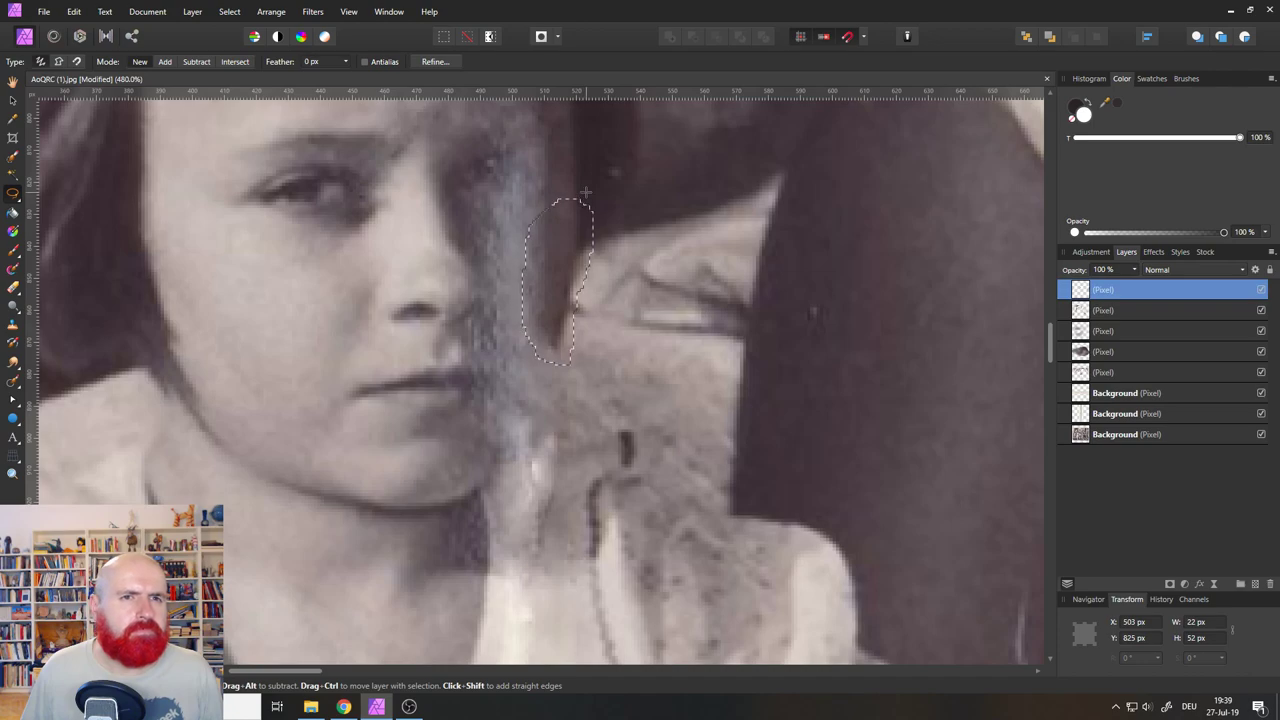
click(1083, 437)
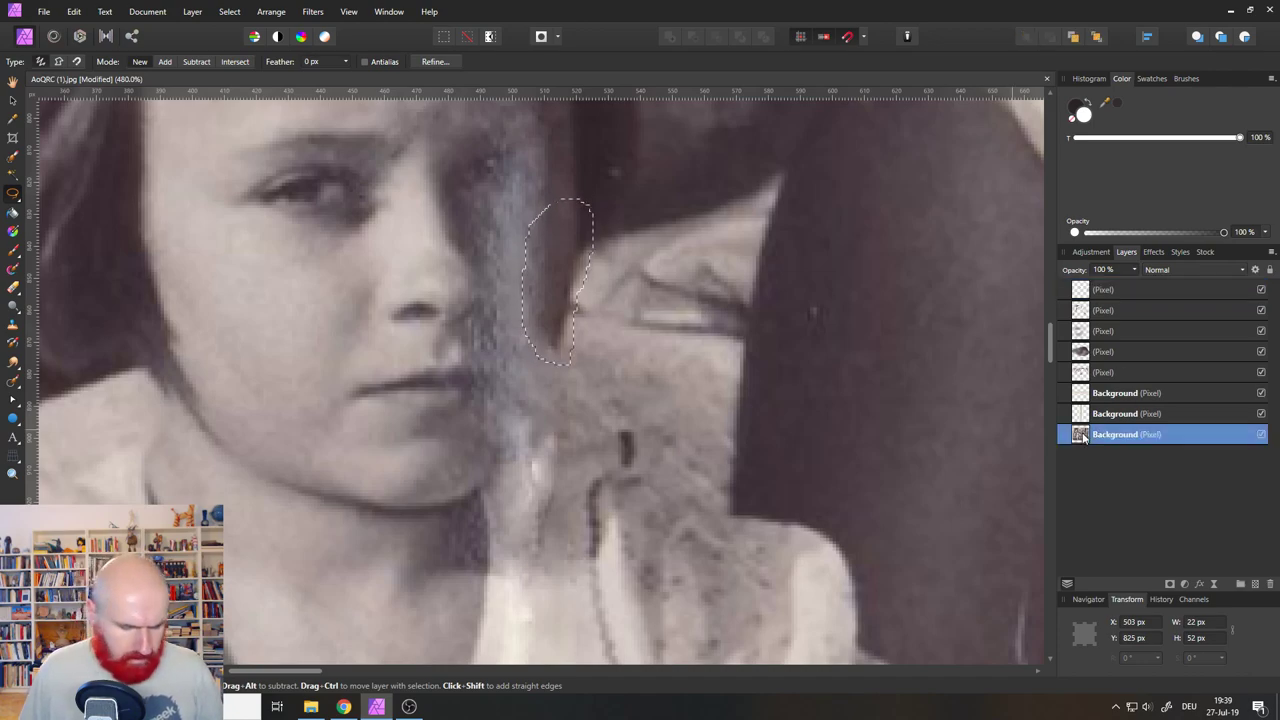
key(ctrl+j)
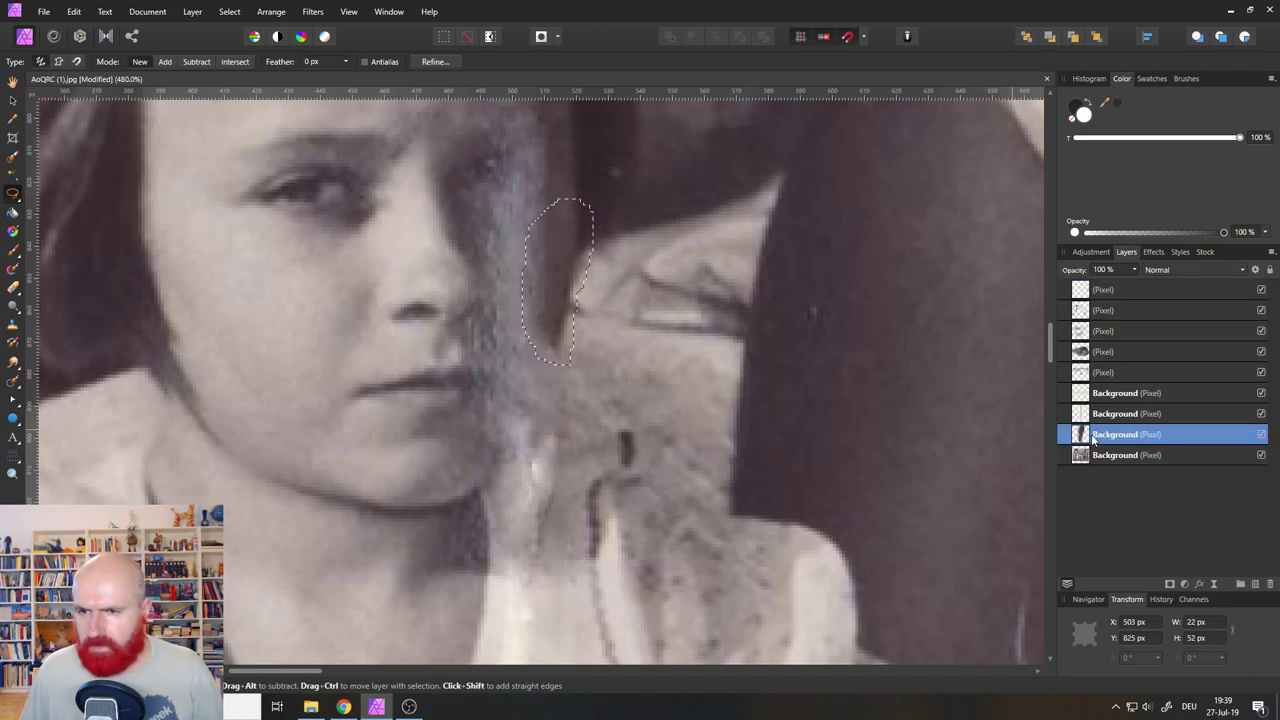
key(ctrl+shift+bracketright)
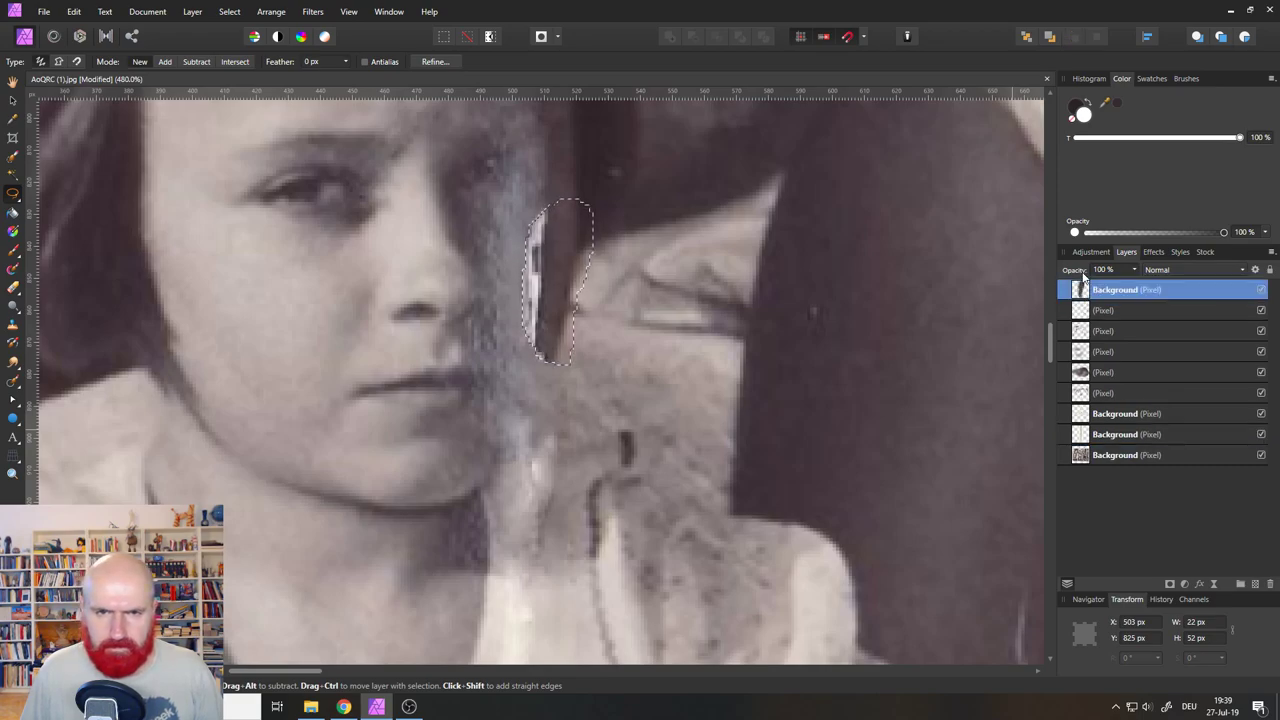
Undo the reordering and duplication of the hair piece and clear the selection.
key(ctrl+z)
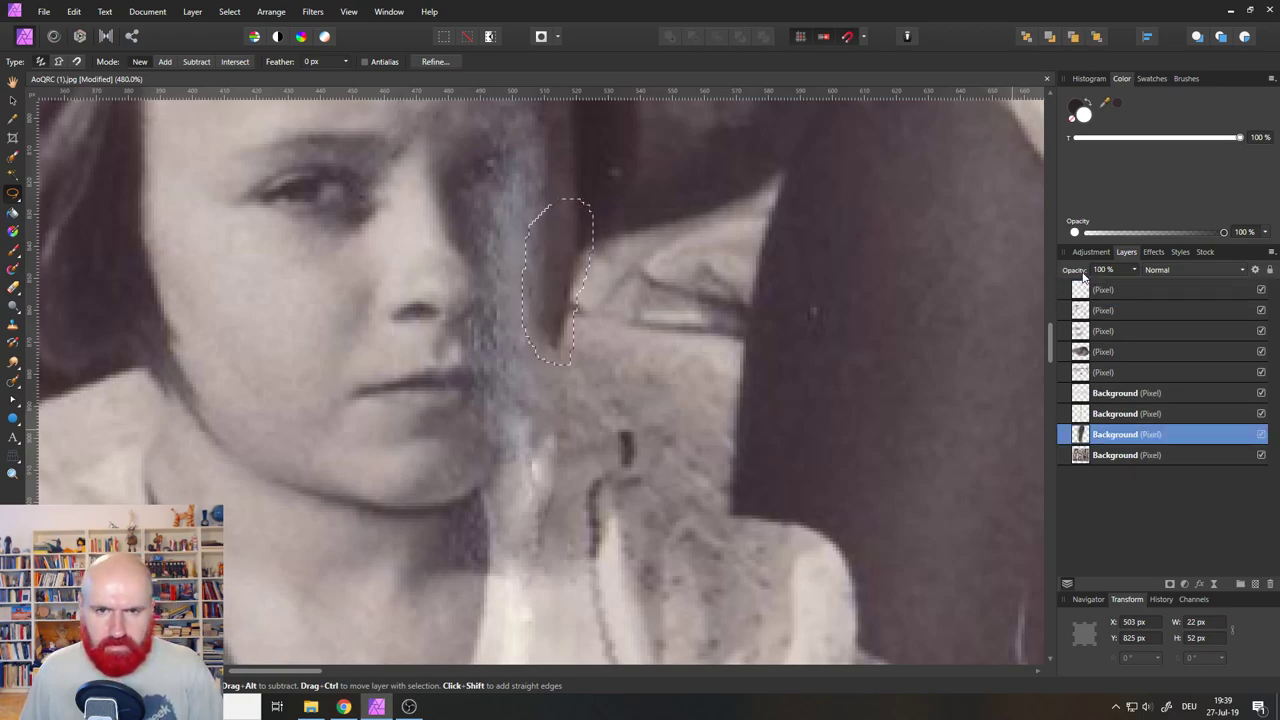
key(ctrl+z)
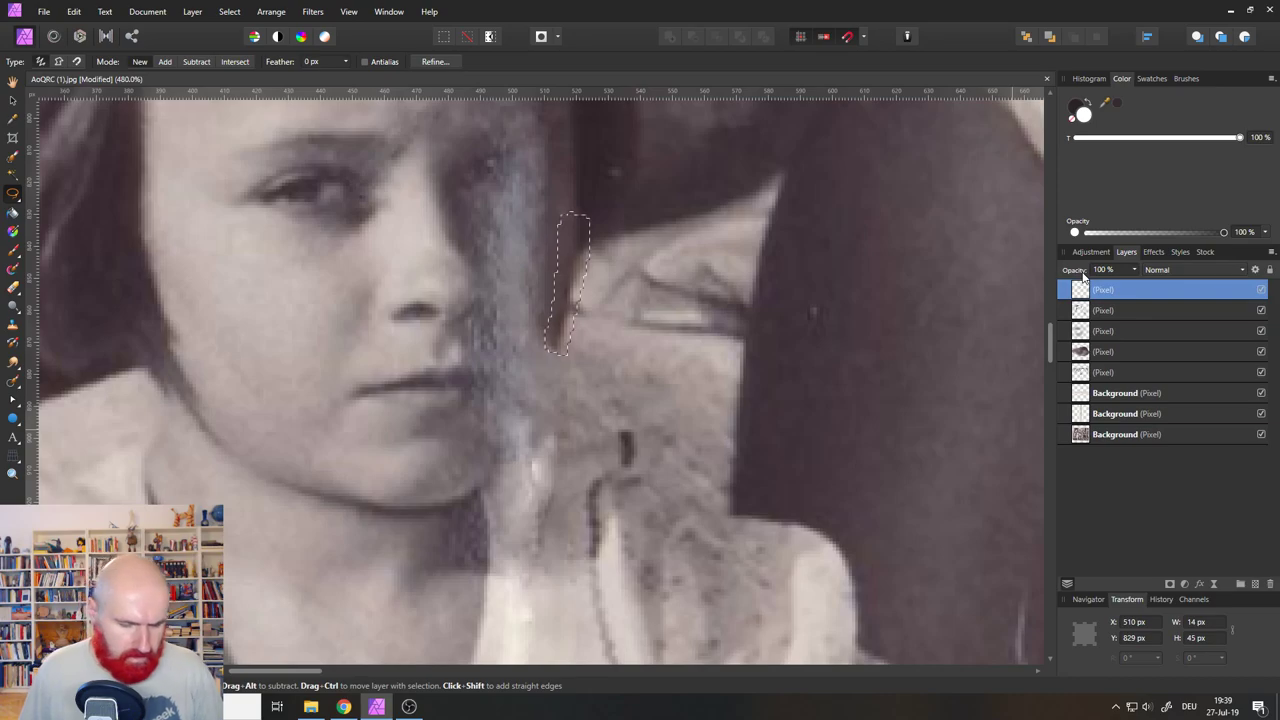
key(ctrl+d)
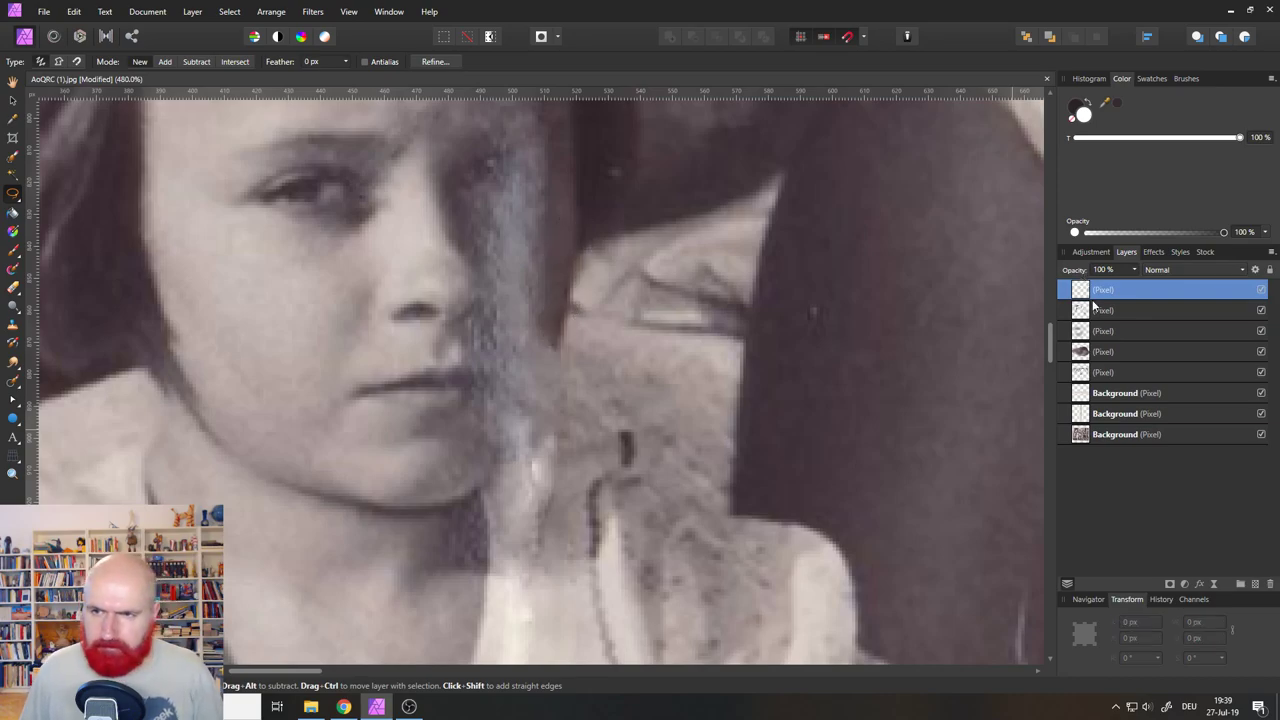
Copy the image flattened and paste it as a new layer on top of the stack.
click(74, 11)
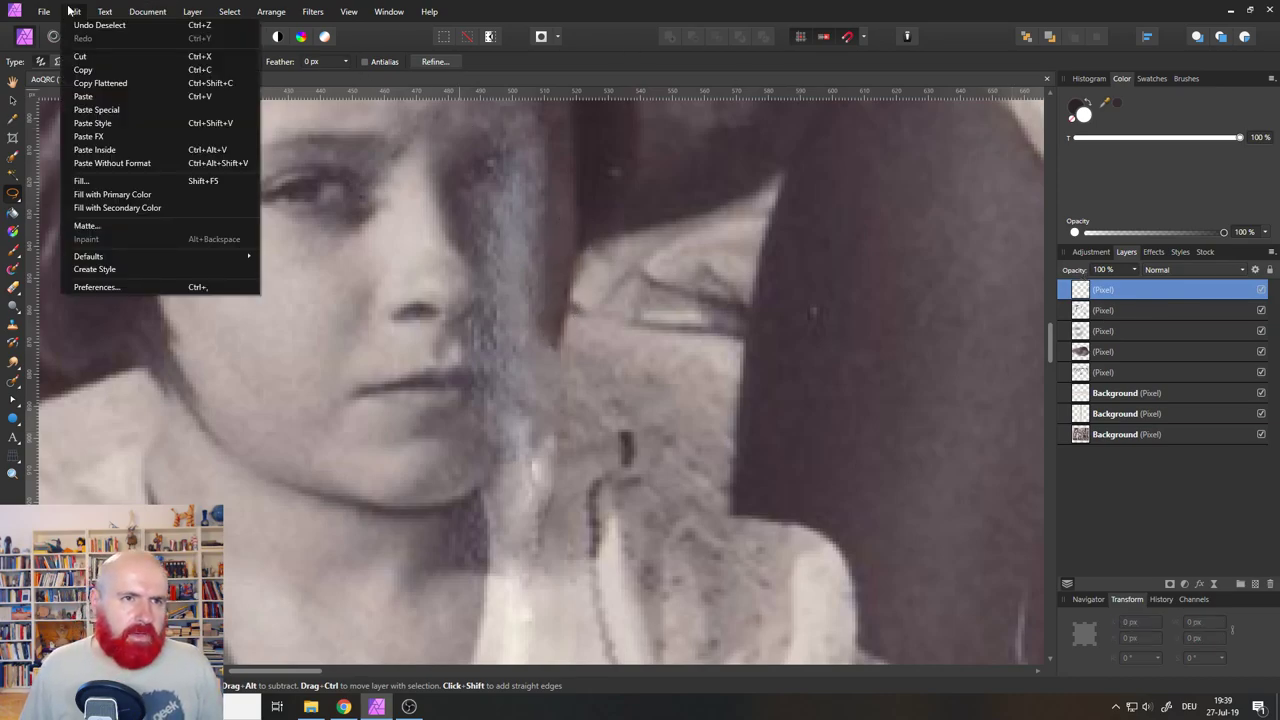
click(118, 84)
click(74, 11)
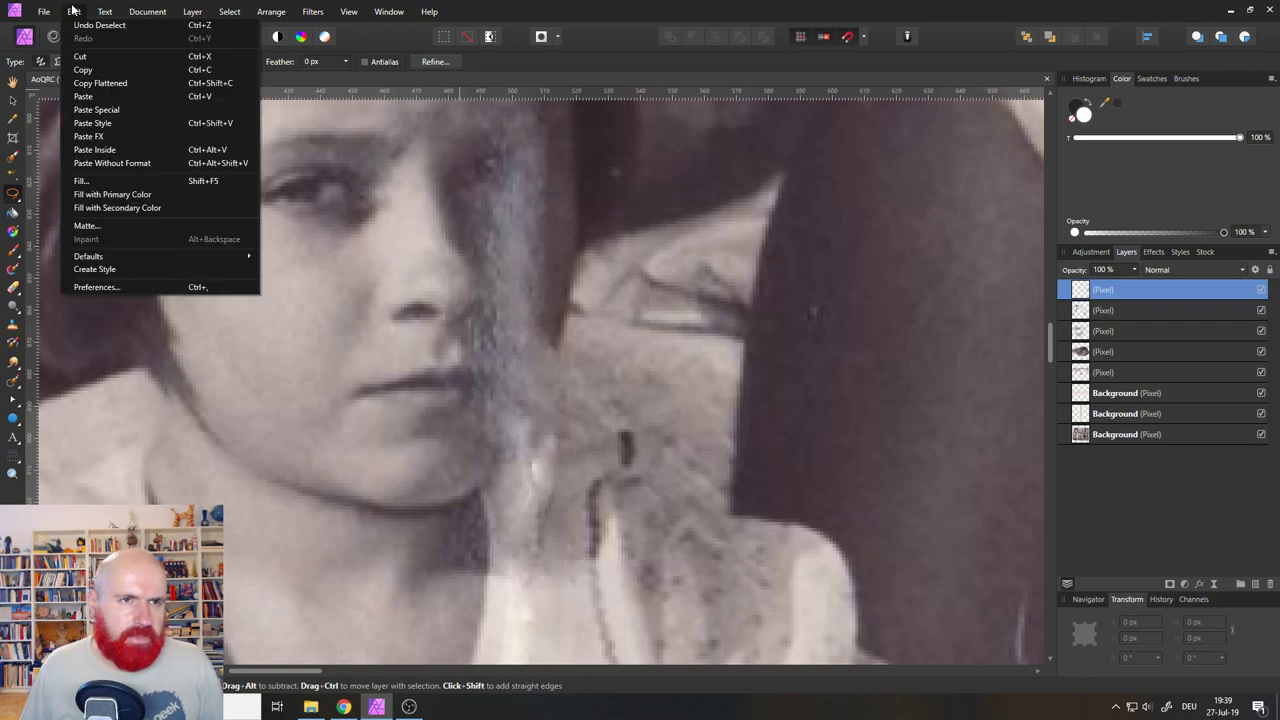
click(84, 96)
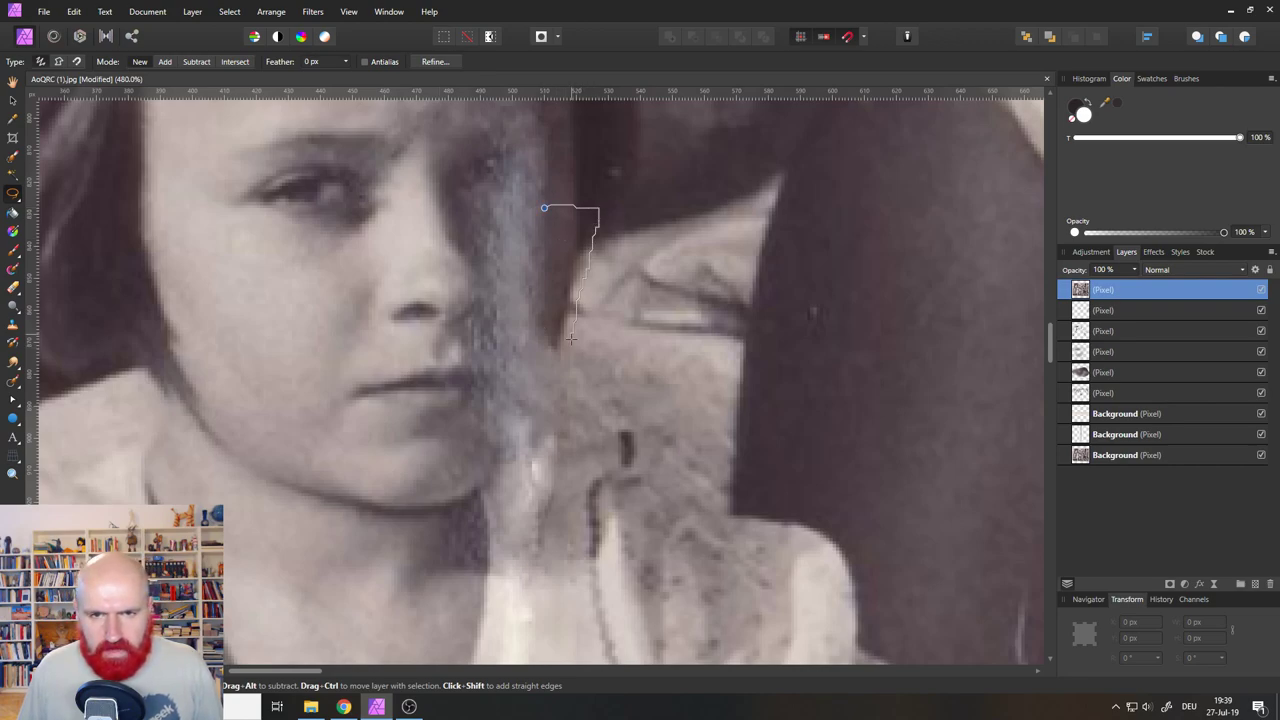
Duplicate the lassoed hair tip beside the girl's cheek onto its own layer and delete the pasted full-image layer.
drag(528, 213, 529, 213)
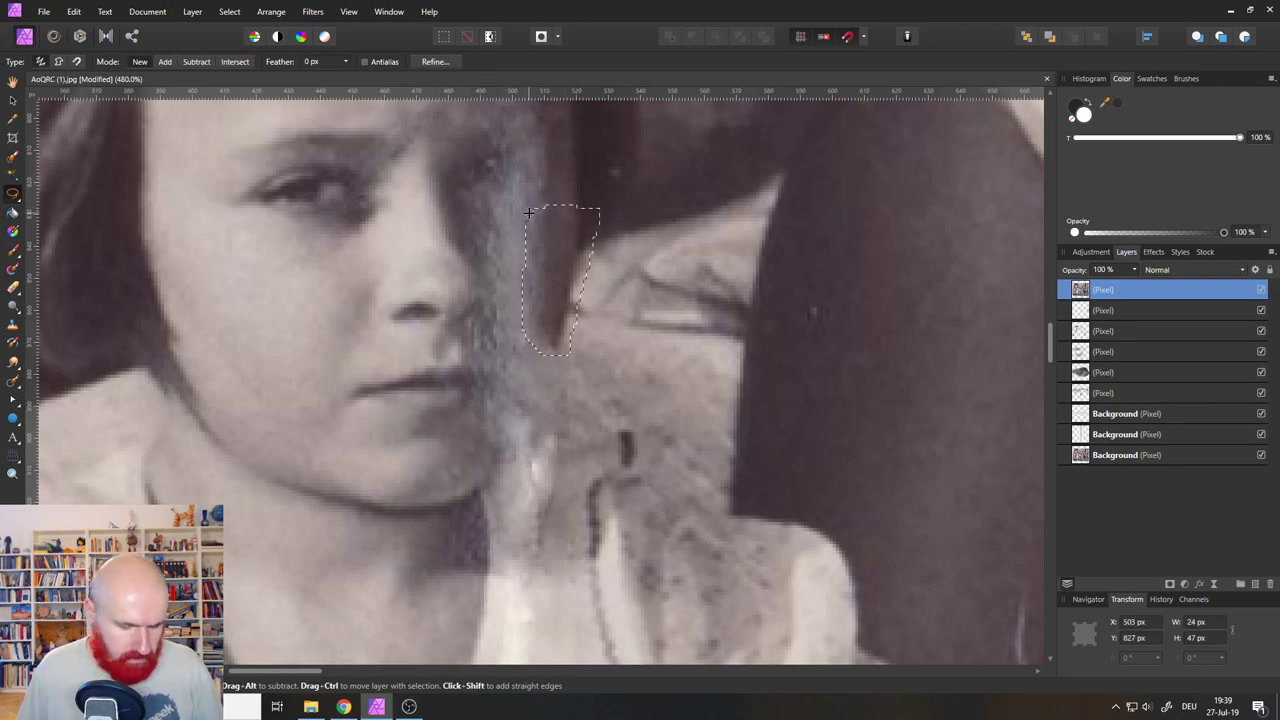
key(ctrl+j)
key(ctrl+d)
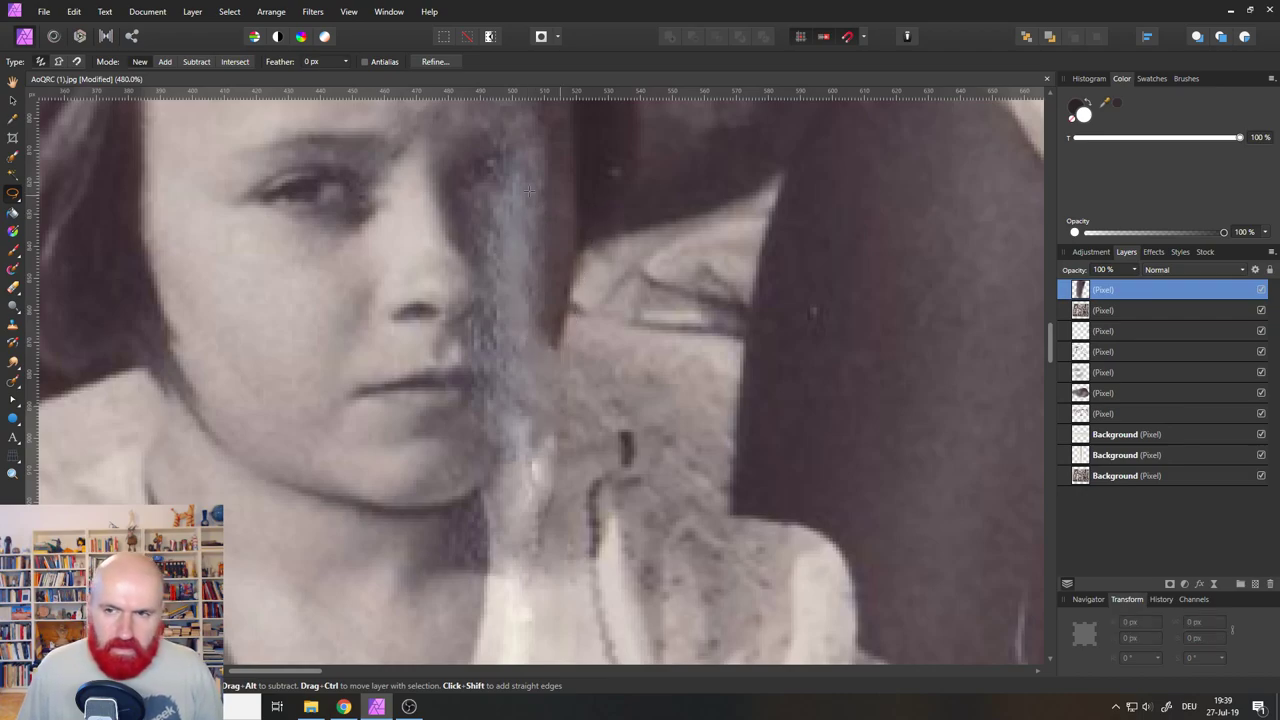
click(1079, 312)
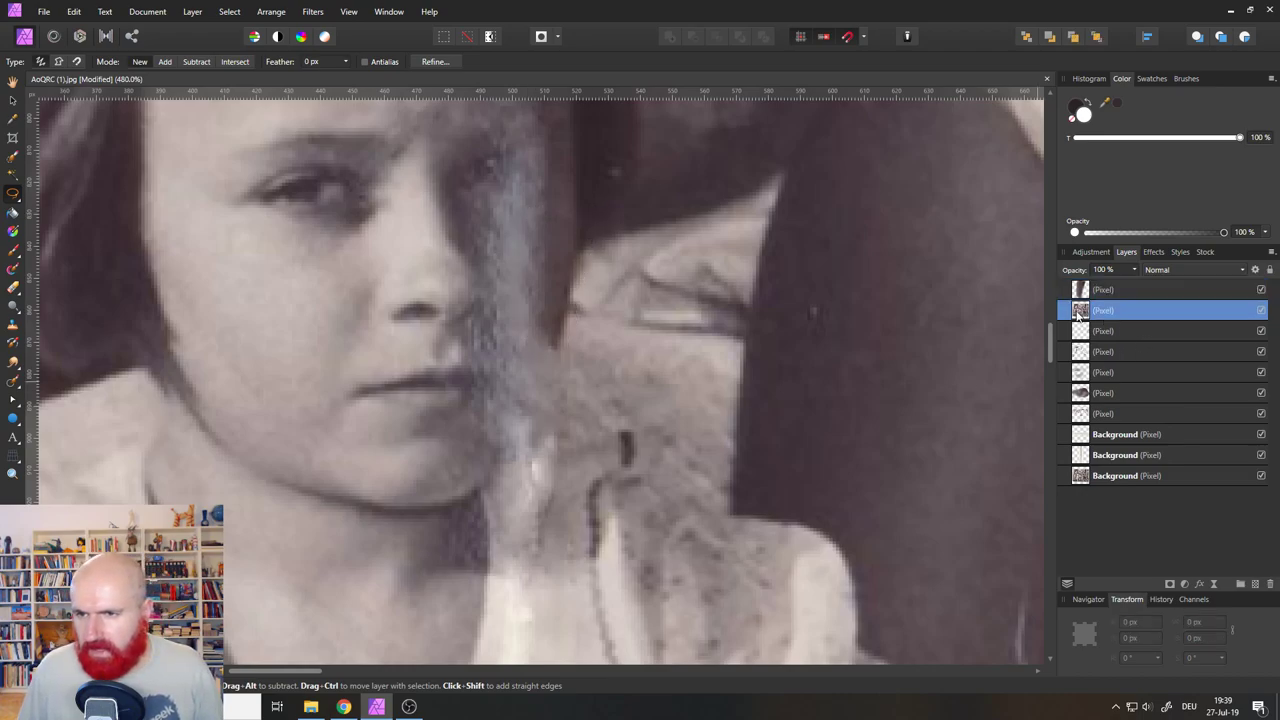
click(1271, 586)
click(1083, 292)
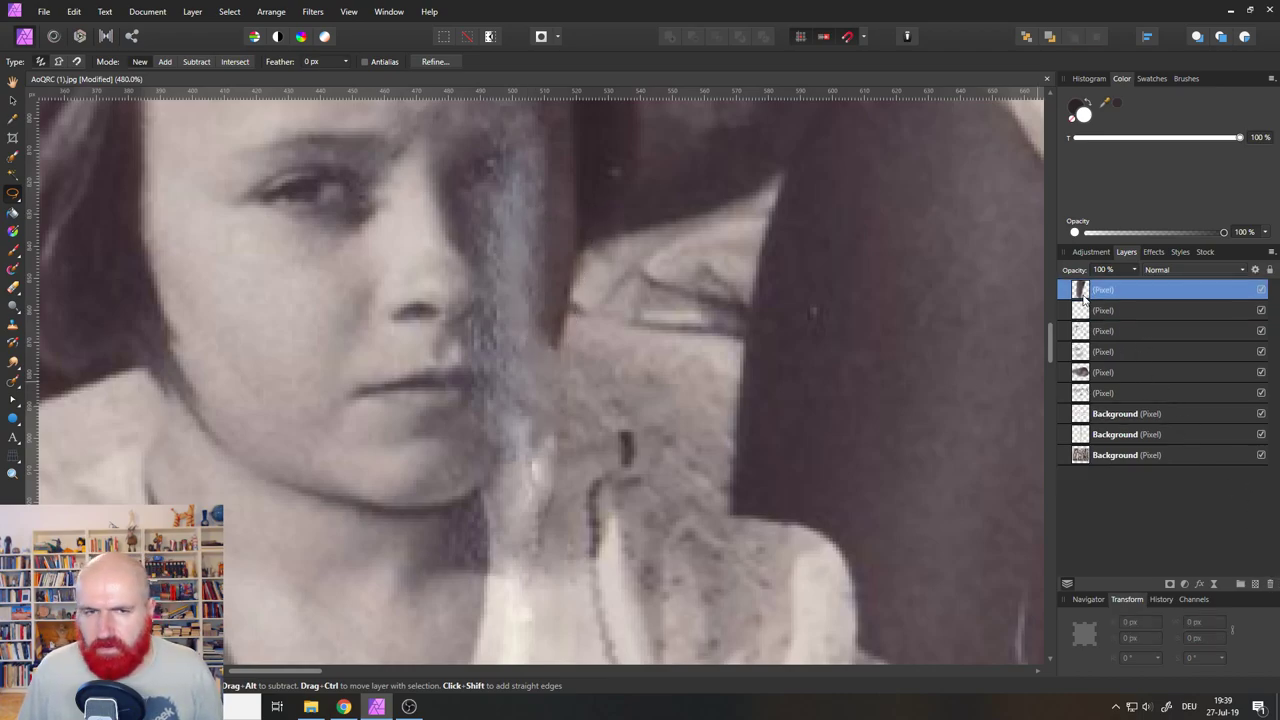
Move the copied hair piece down beside the girl's jaw and rotate it to about -18.7° to extend the lock.
click(12, 101)
drag(554, 323, 531, 420)
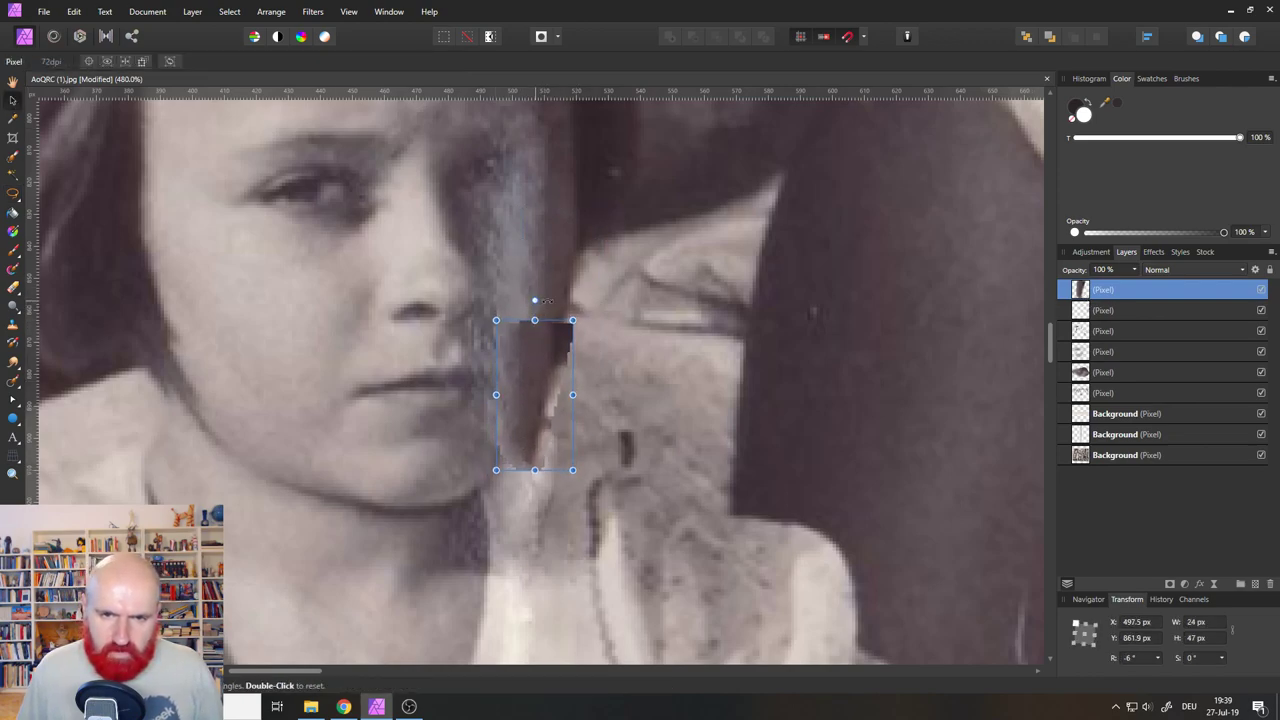
drag(534, 301, 551, 365)
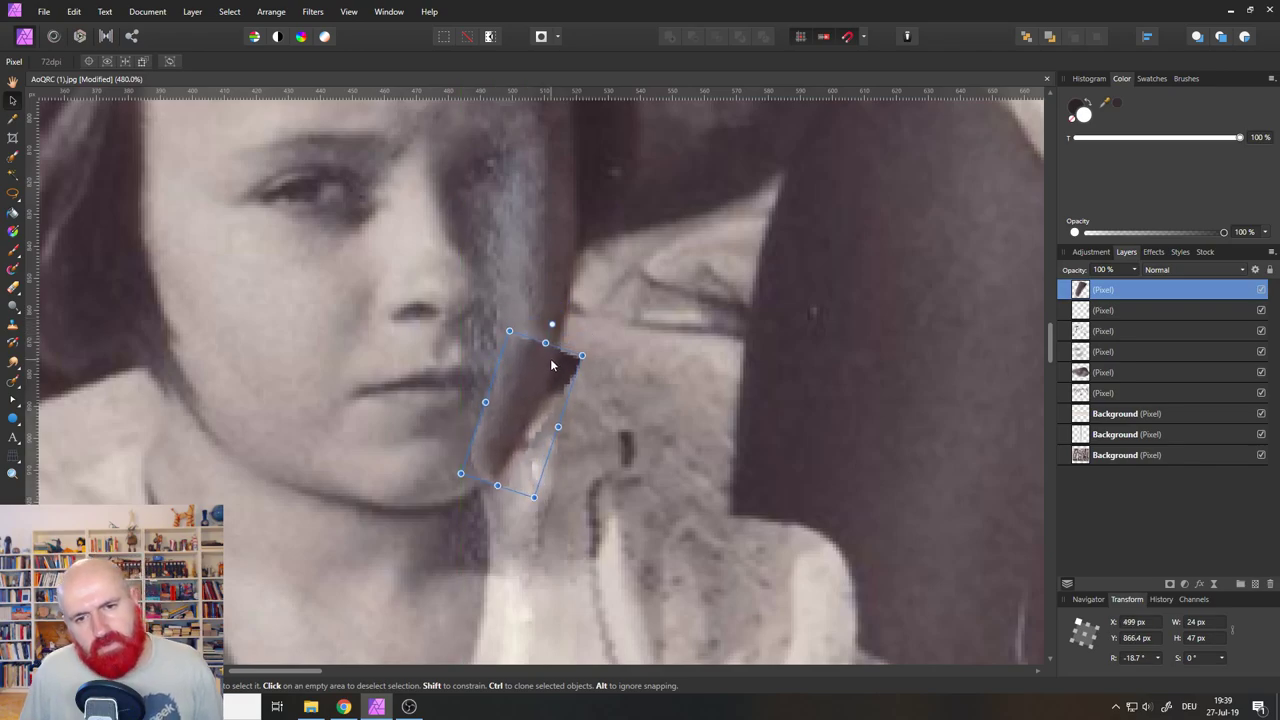
Erase the dark excess along both sides of the copied hair piece beside the girl's jaw on the topmost layer.
click(662, 411)
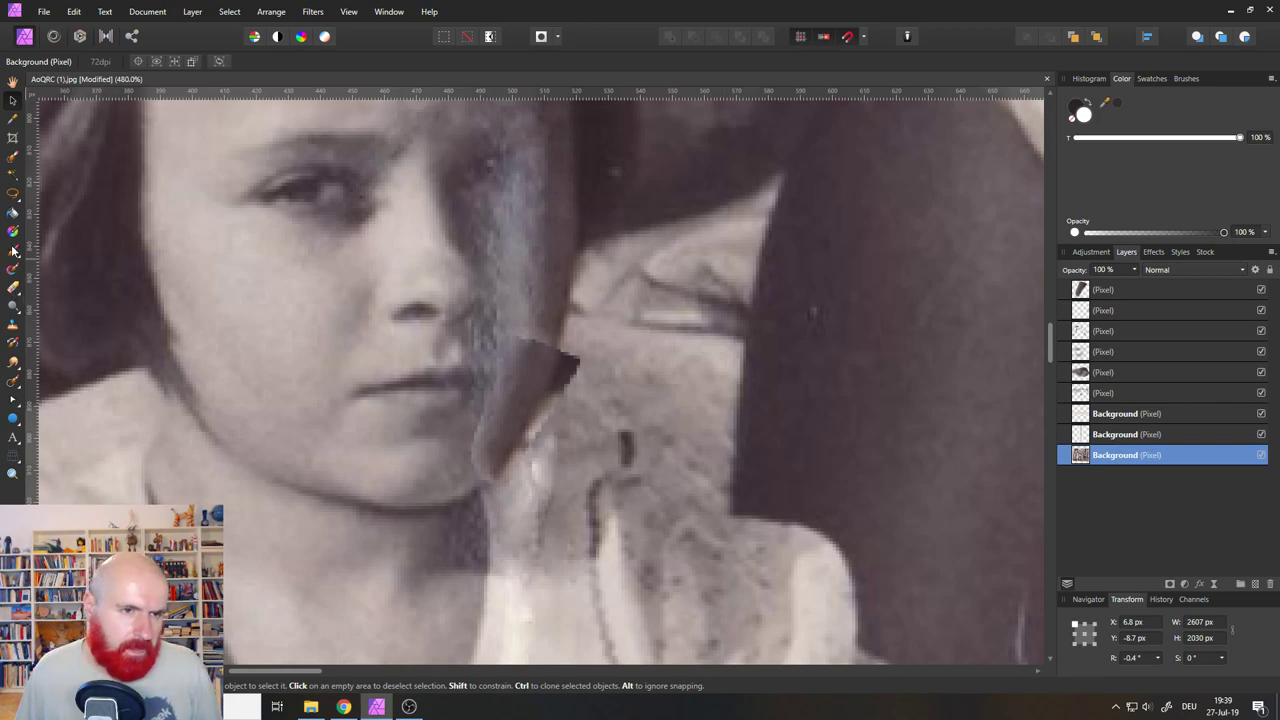
click(13, 287)
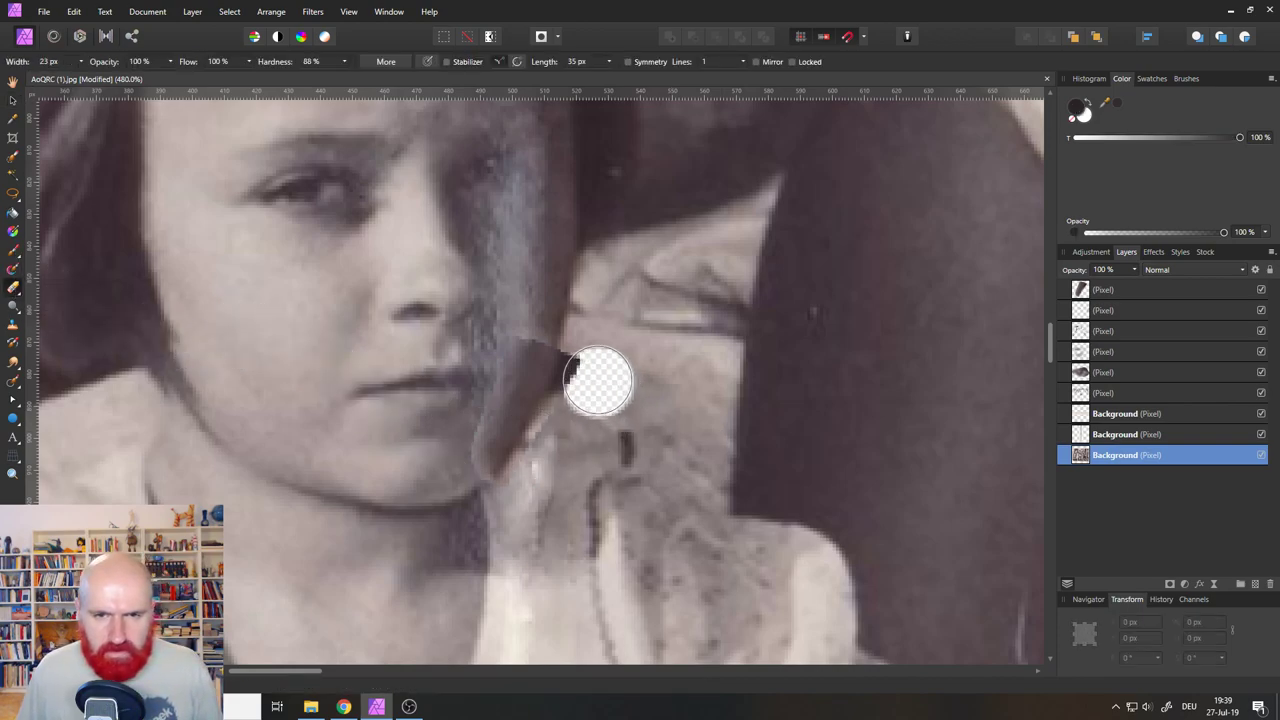
click(1100, 289)
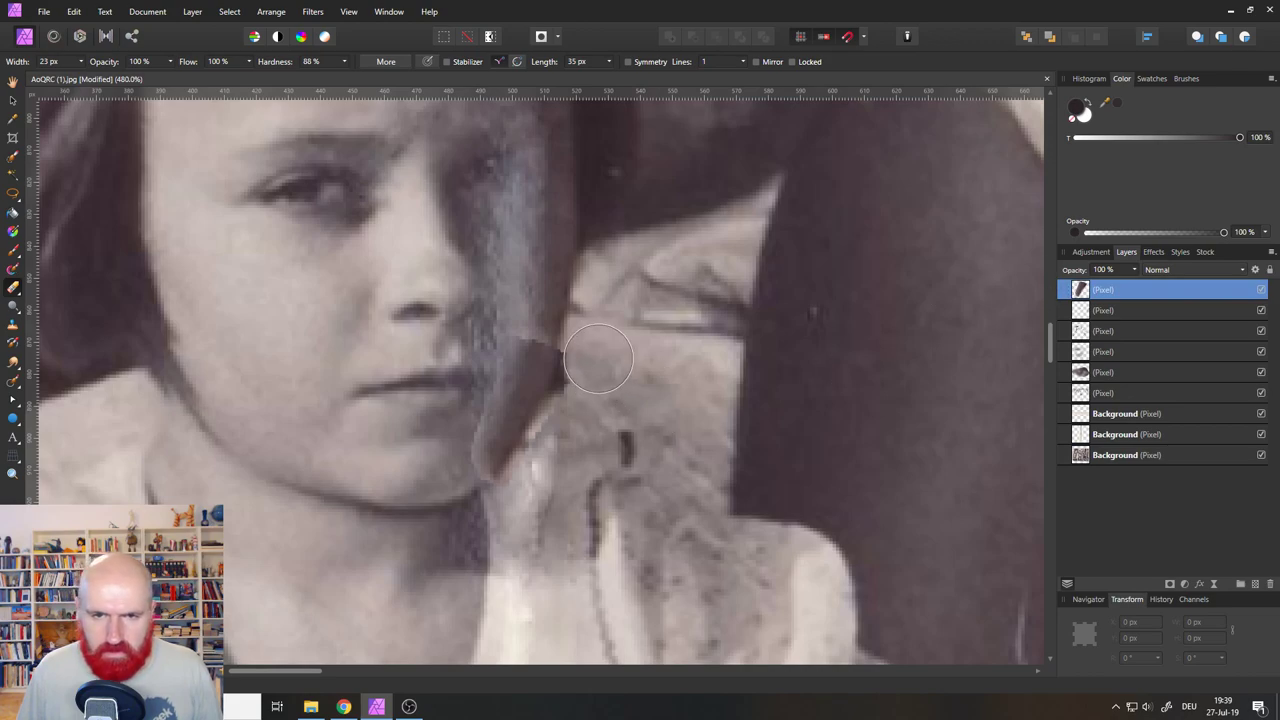
mouse_move(603, 345)
mouse_down()
mouse_move(566, 443)
mouse_move(574, 436)
mouse_up()
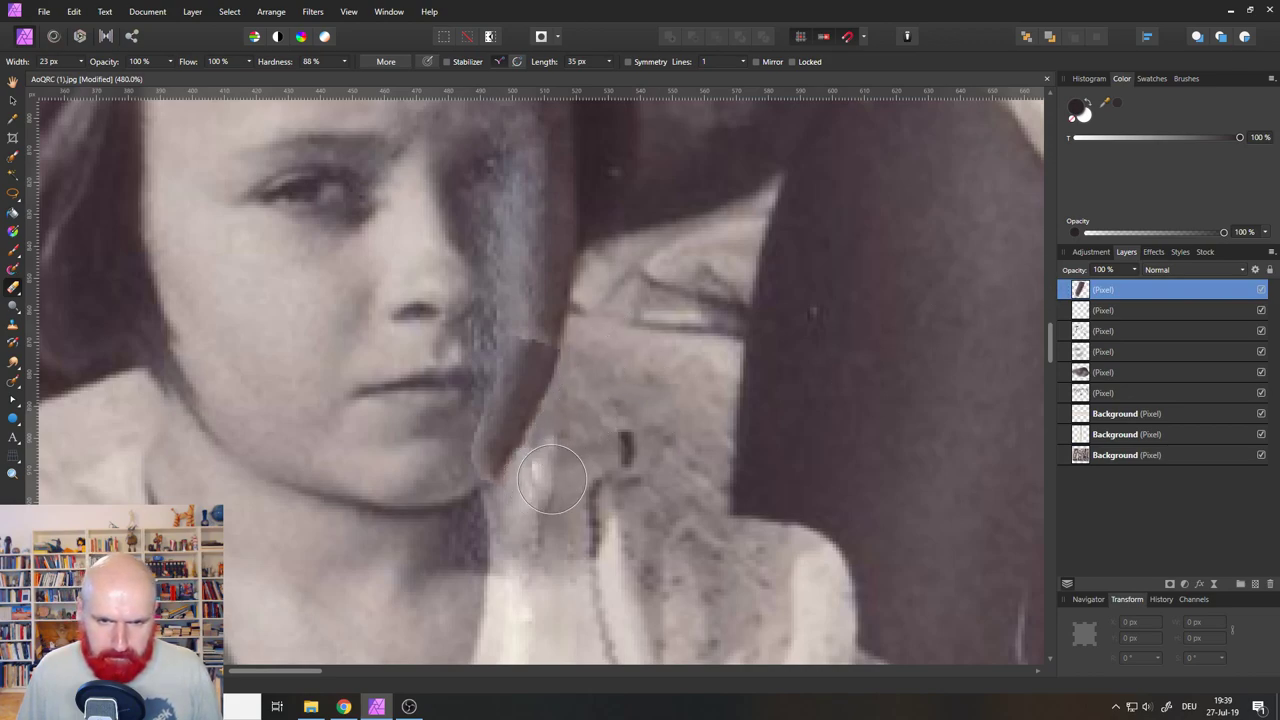
drag(457, 503, 445, 428)
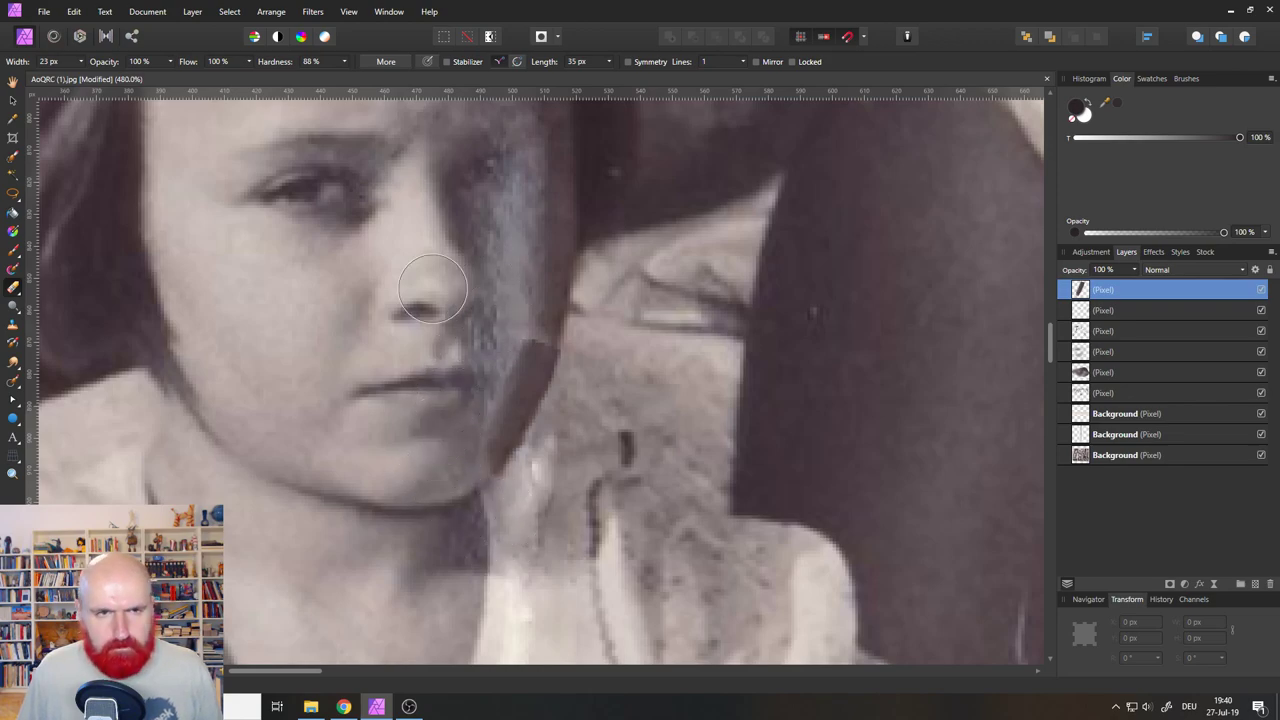
Set the eraser to 25% hardness and 24% opacity and soften the upper and inner edges of the hair piece.
click(346, 64)
drag(346, 77, 292, 78)
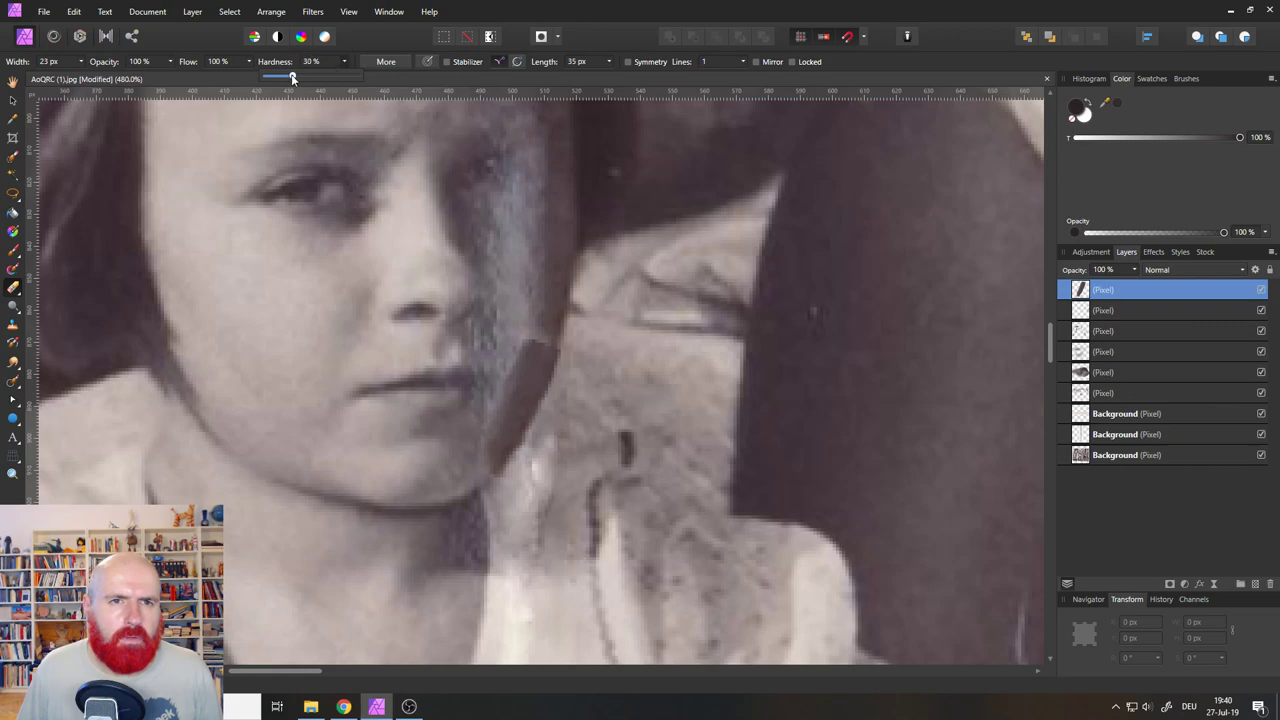
click(346, 64)
mouse_move(487, 322)
mouse_down()
mouse_move(518, 315)
mouse_move(514, 329)
mouse_move(560, 306)
mouse_move(489, 322)
mouse_up()
click(171, 62)
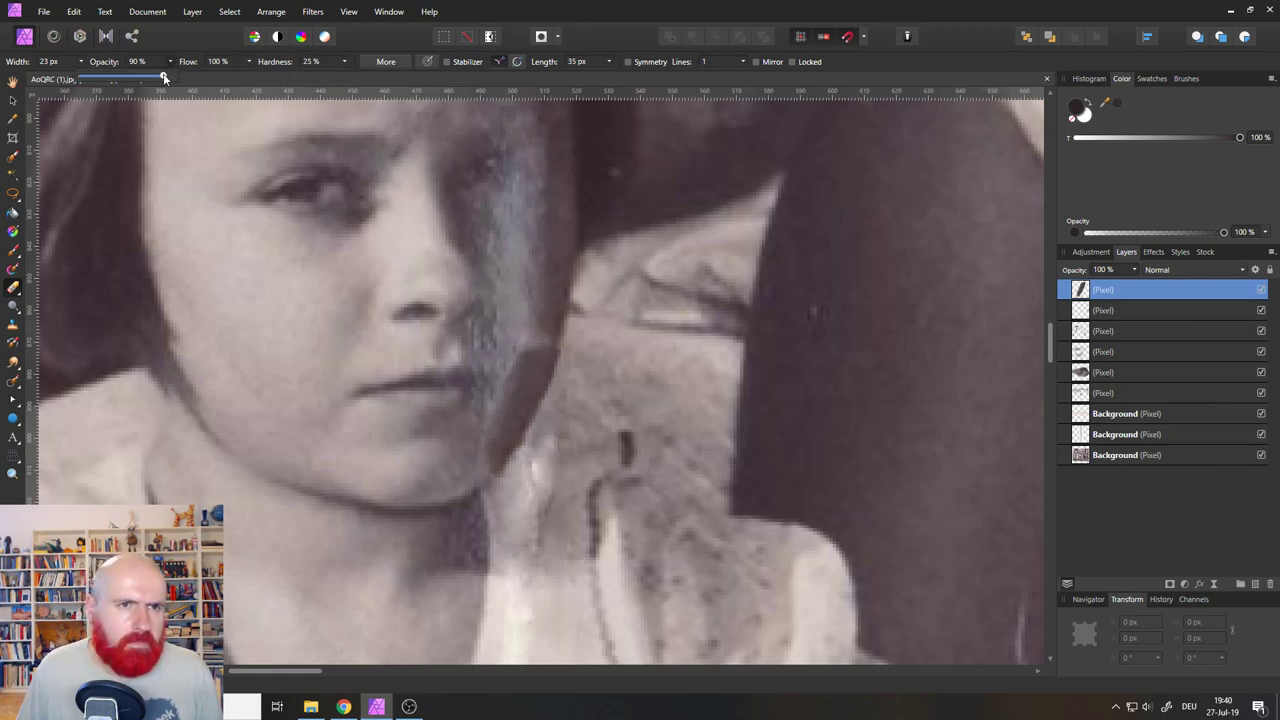
drag(164, 78, 98, 78)
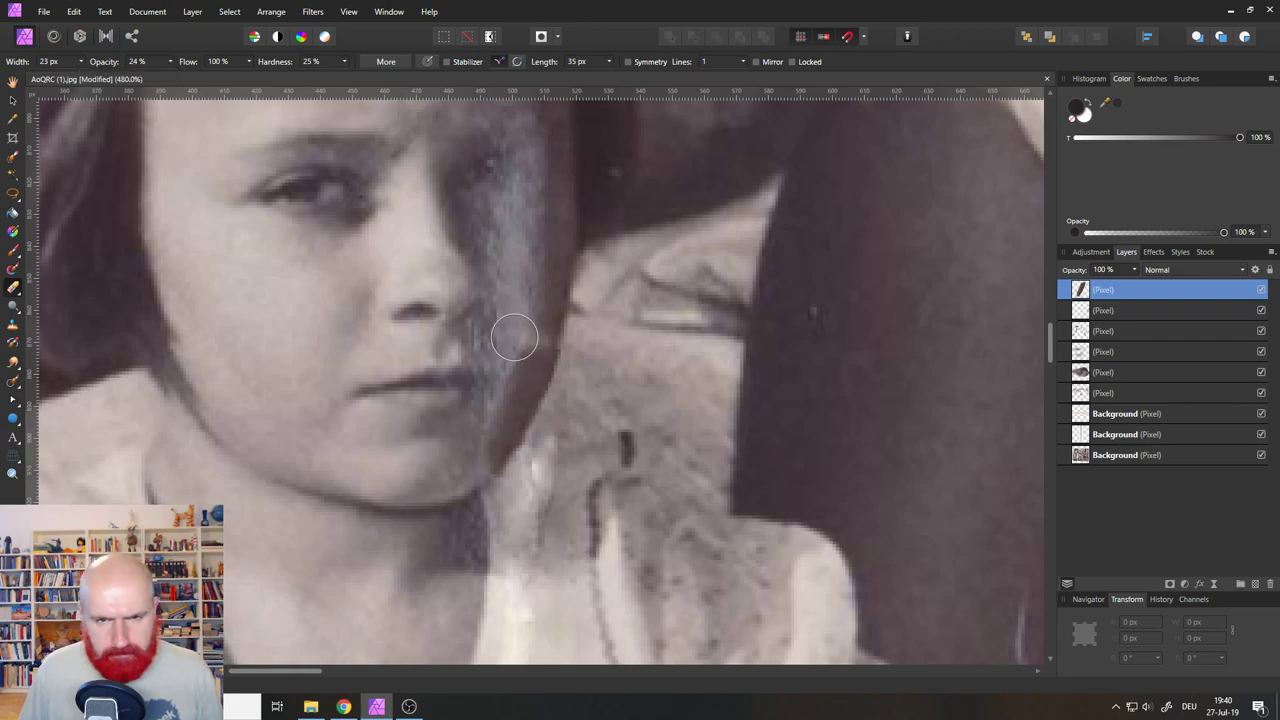
mouse_move(514, 337)
mouse_down()
mouse_move(564, 302)
mouse_move(497, 303)
mouse_move(488, 446)
mouse_move(429, 543)
mouse_up()
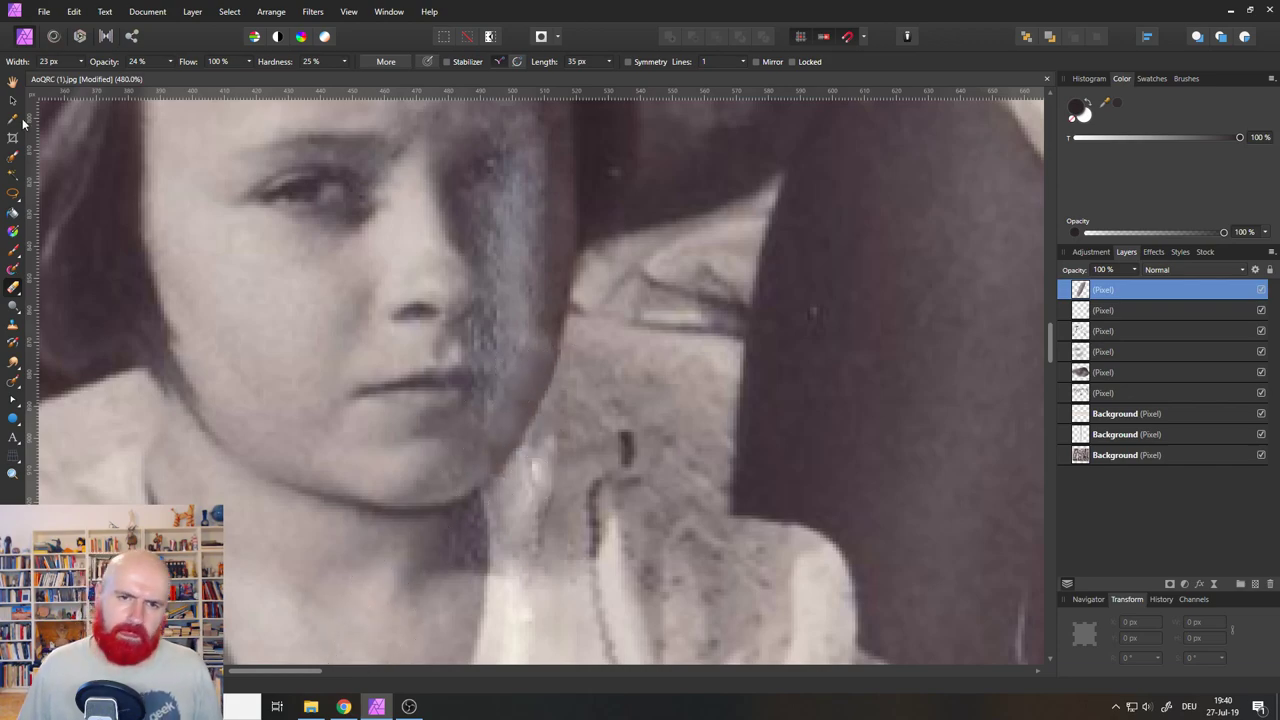
Rotate the hair piece to -16° and nudge it so it lines up with the lock above.
click(13, 100)
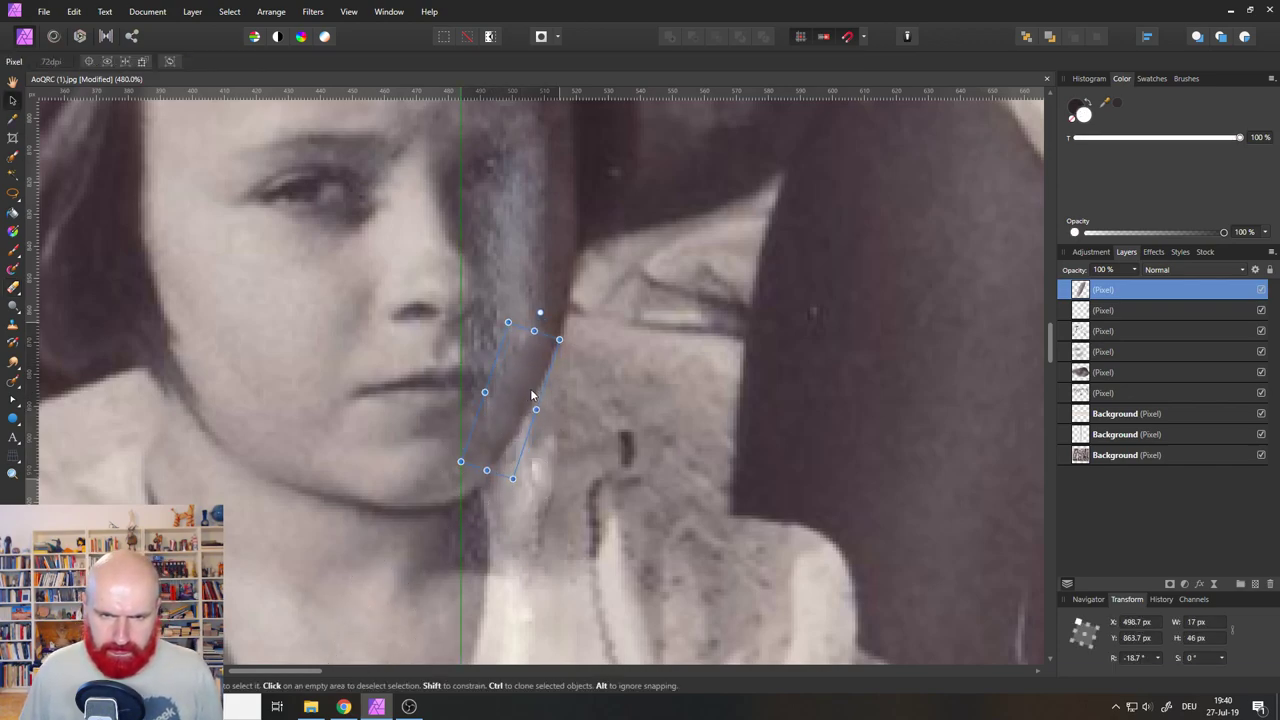
drag(534, 402, 533, 397)
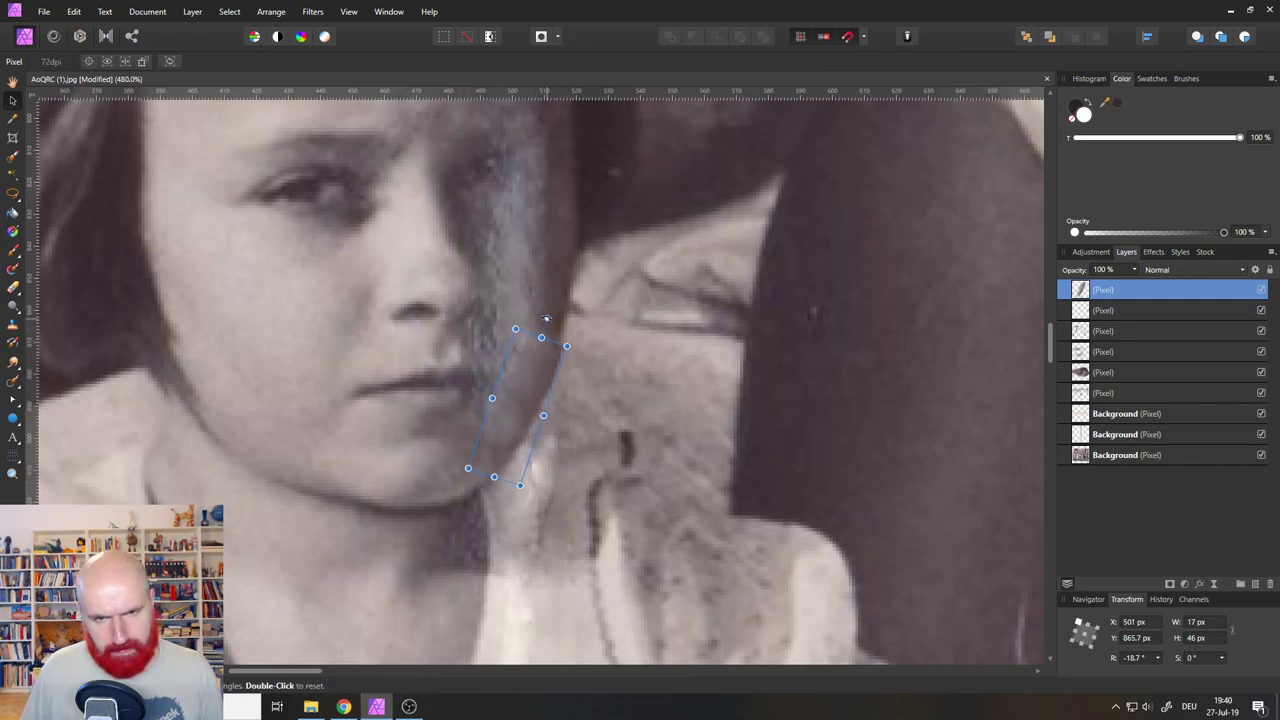
drag(546, 317, 543, 317)
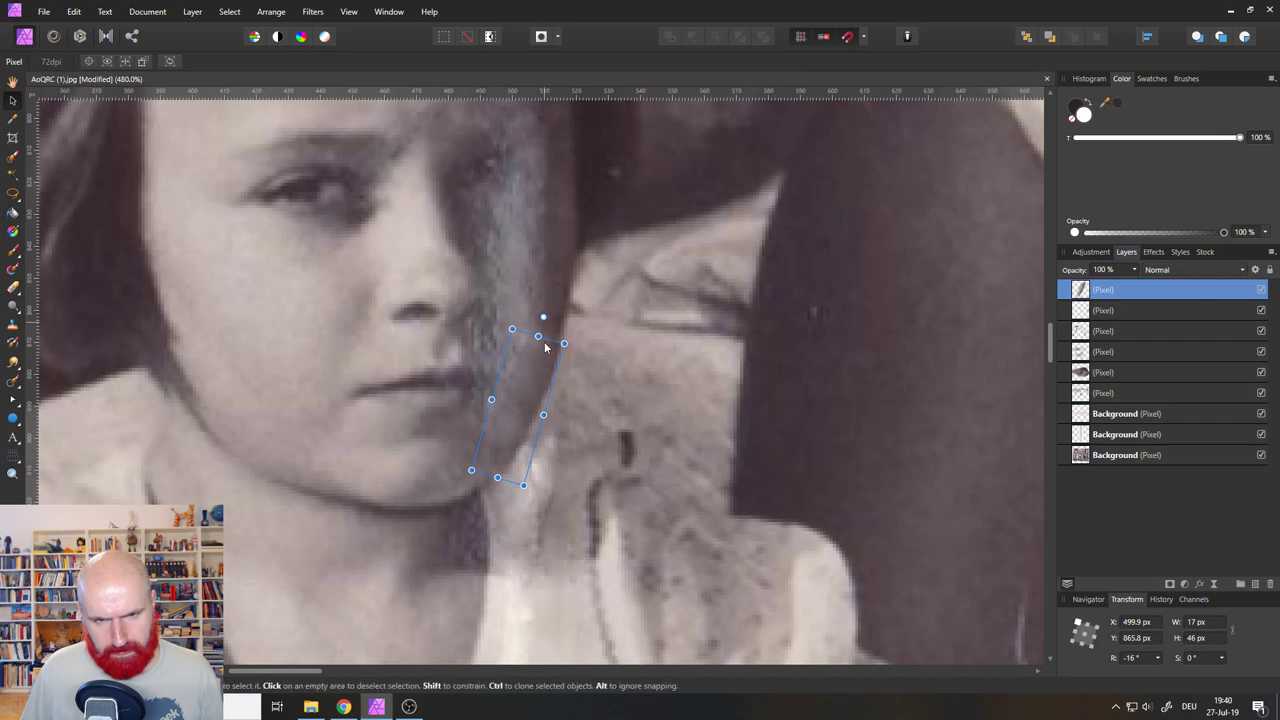
drag(533, 390, 530, 382)
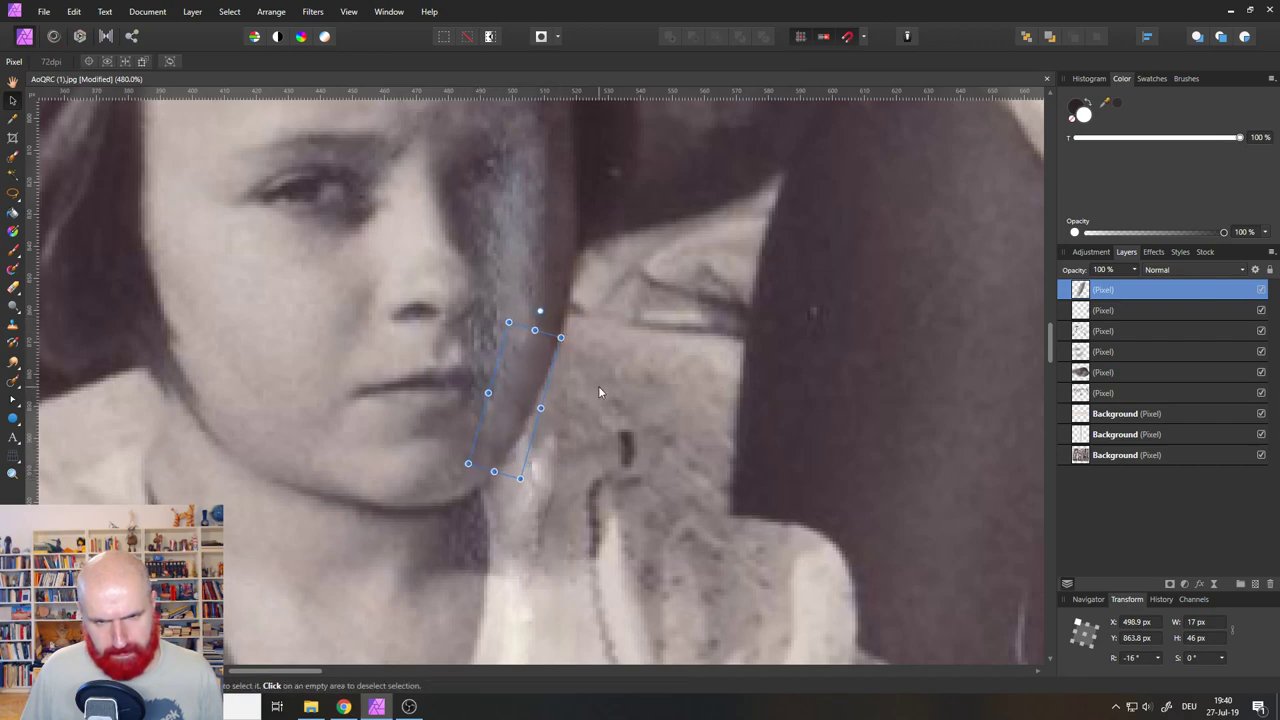
click(596, 478)
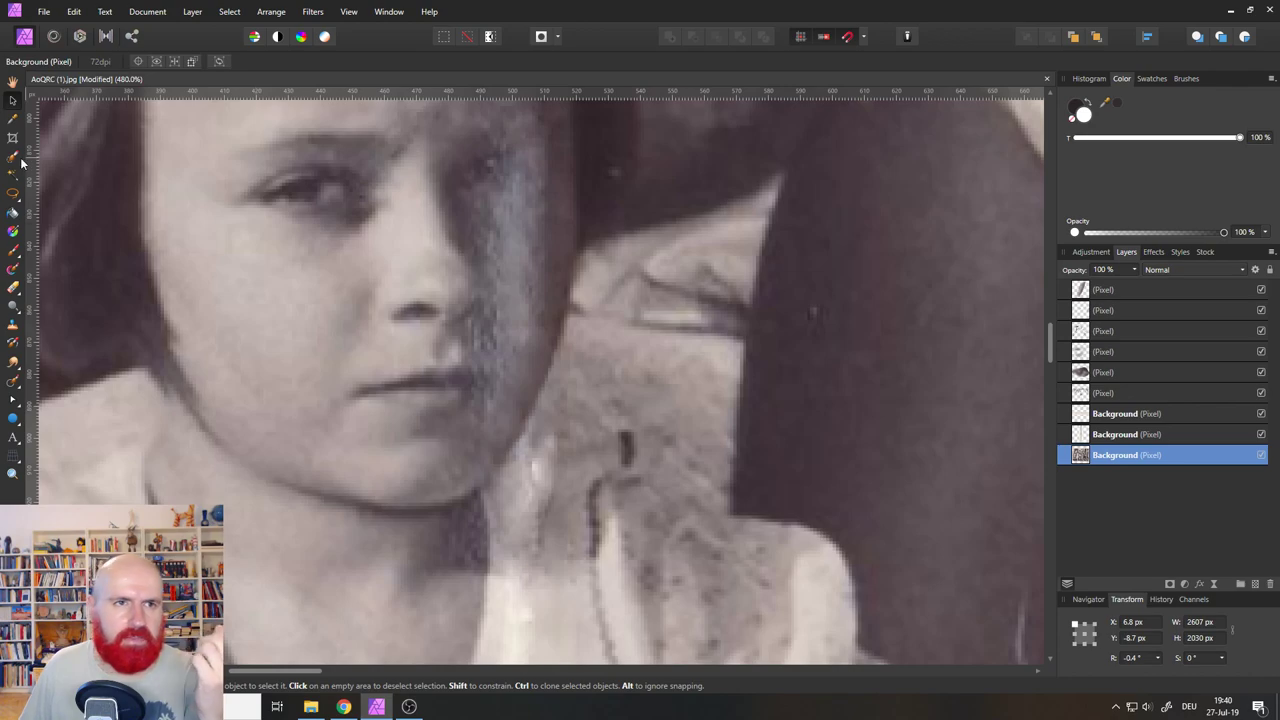
click(74, 11)
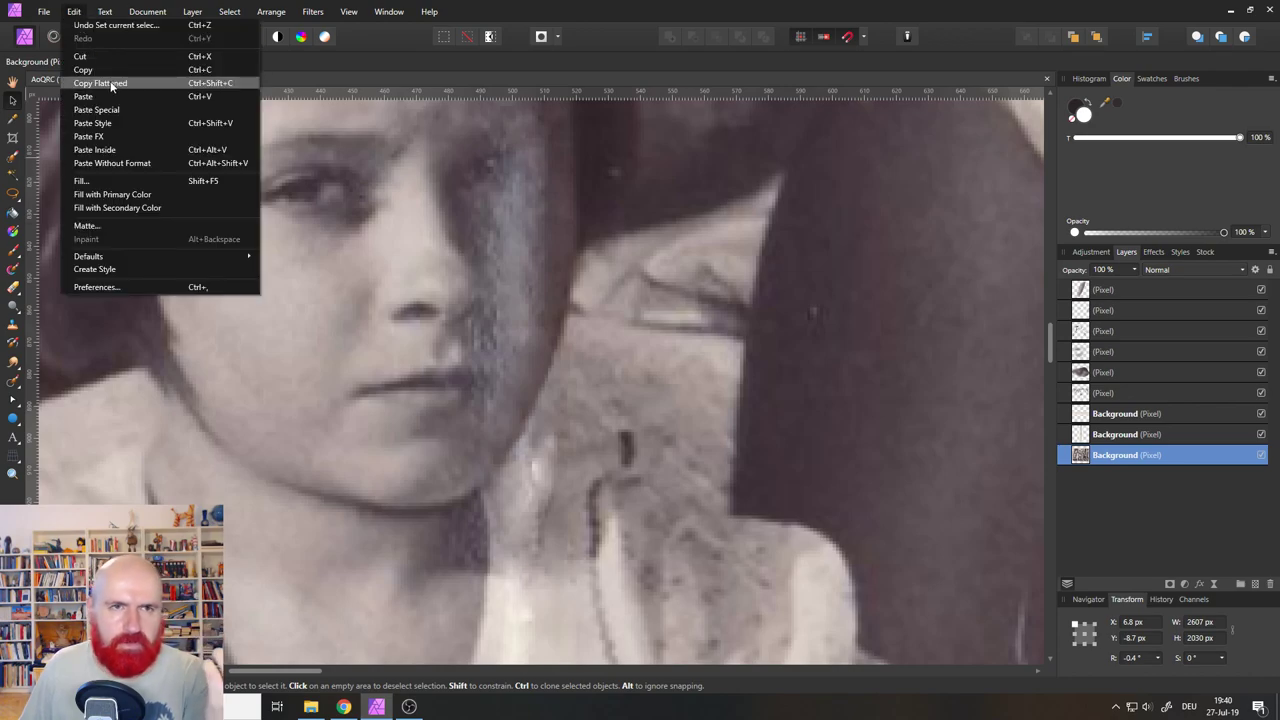
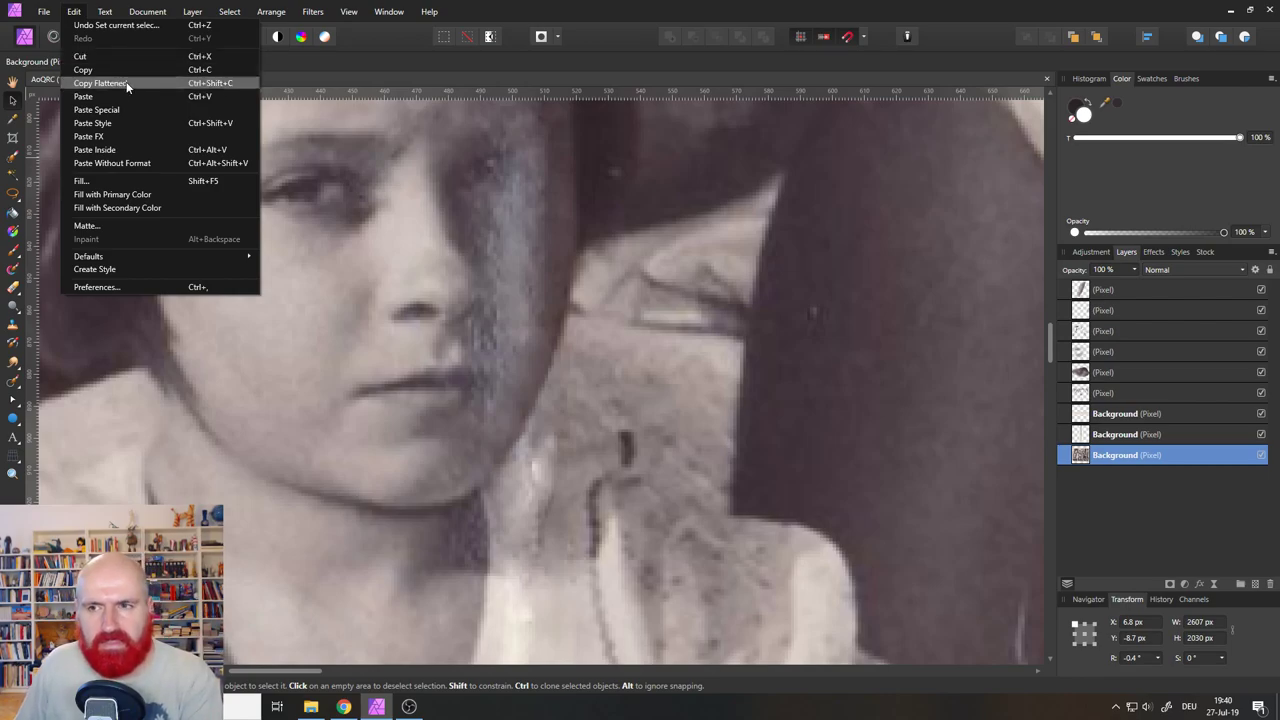
click(71, 16)
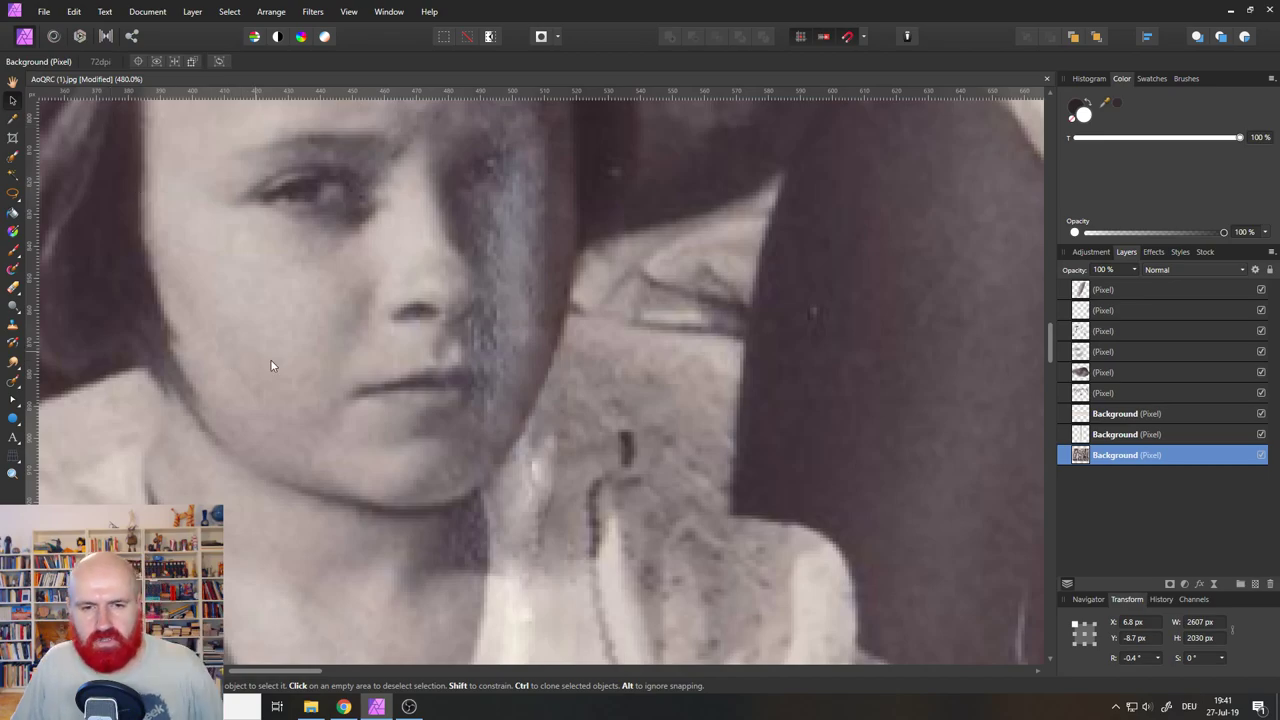
Look over the whole family photograph for areas that still need repair.
scroll(444, 455, down, 5)
scroll(284, 410, down, 3)
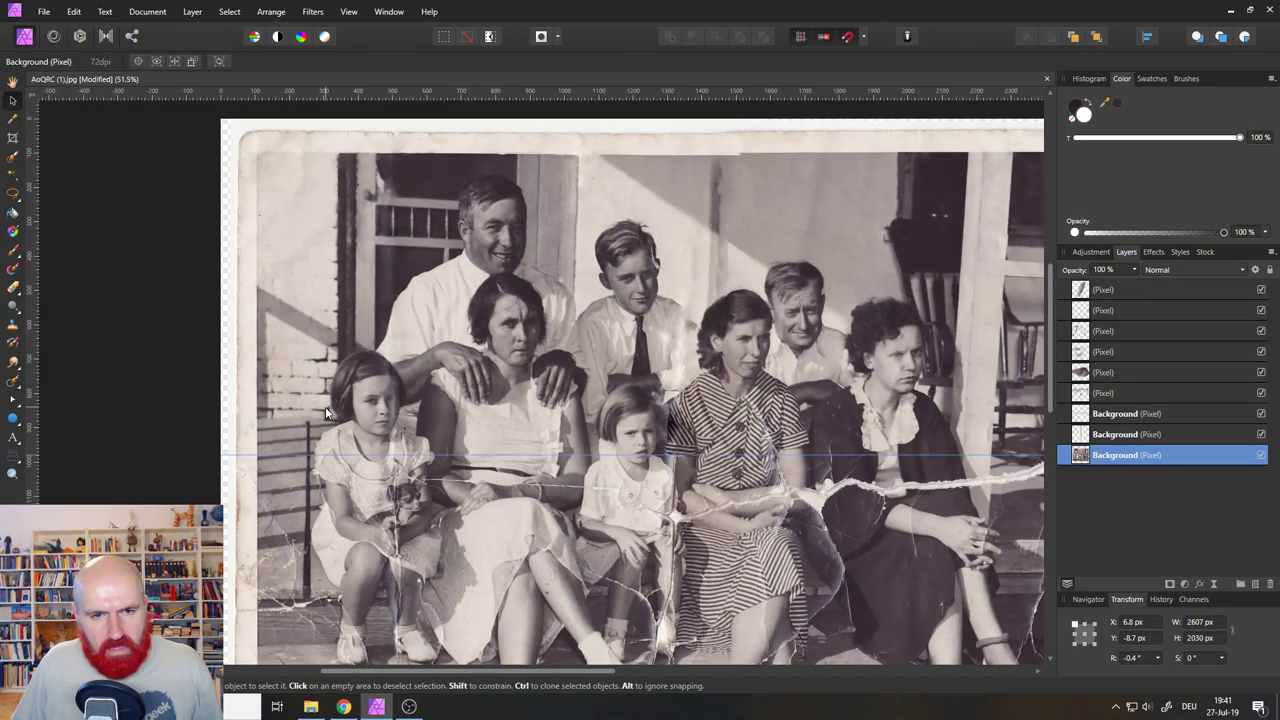
scroll(365, 392, down, 2)
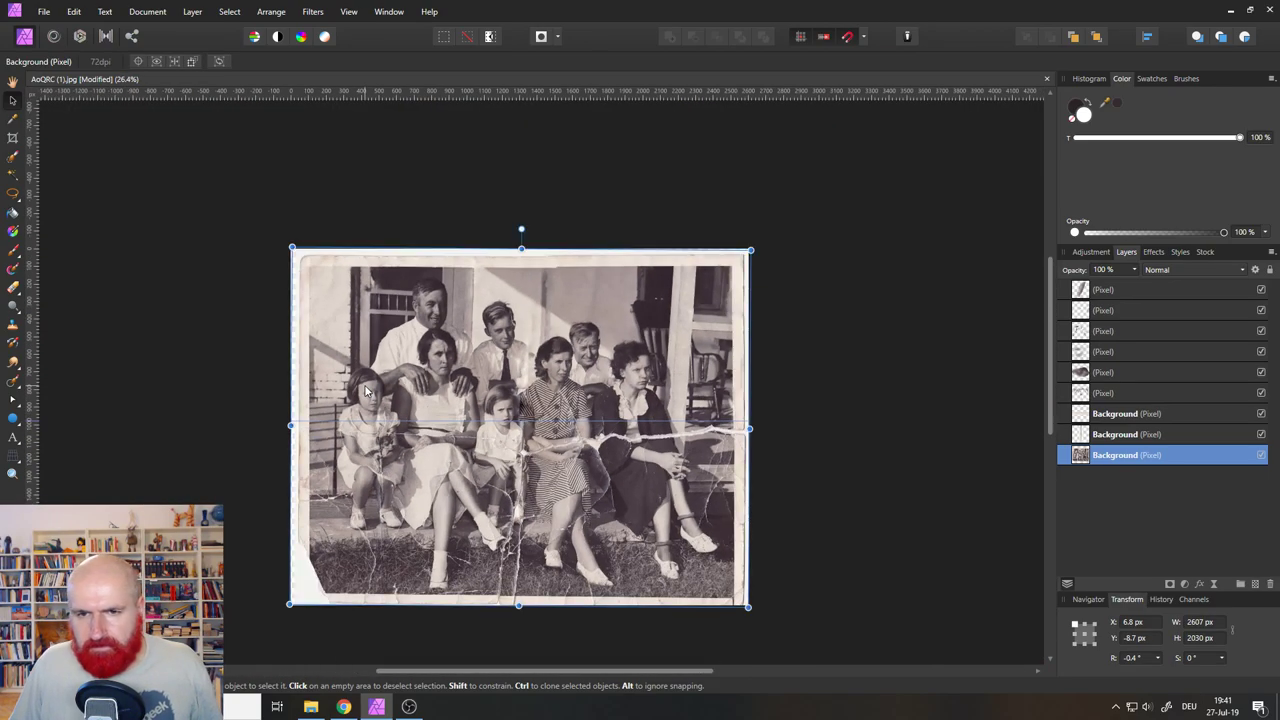
scroll(457, 400, up, 2)
scroll(457, 401, down, 1)
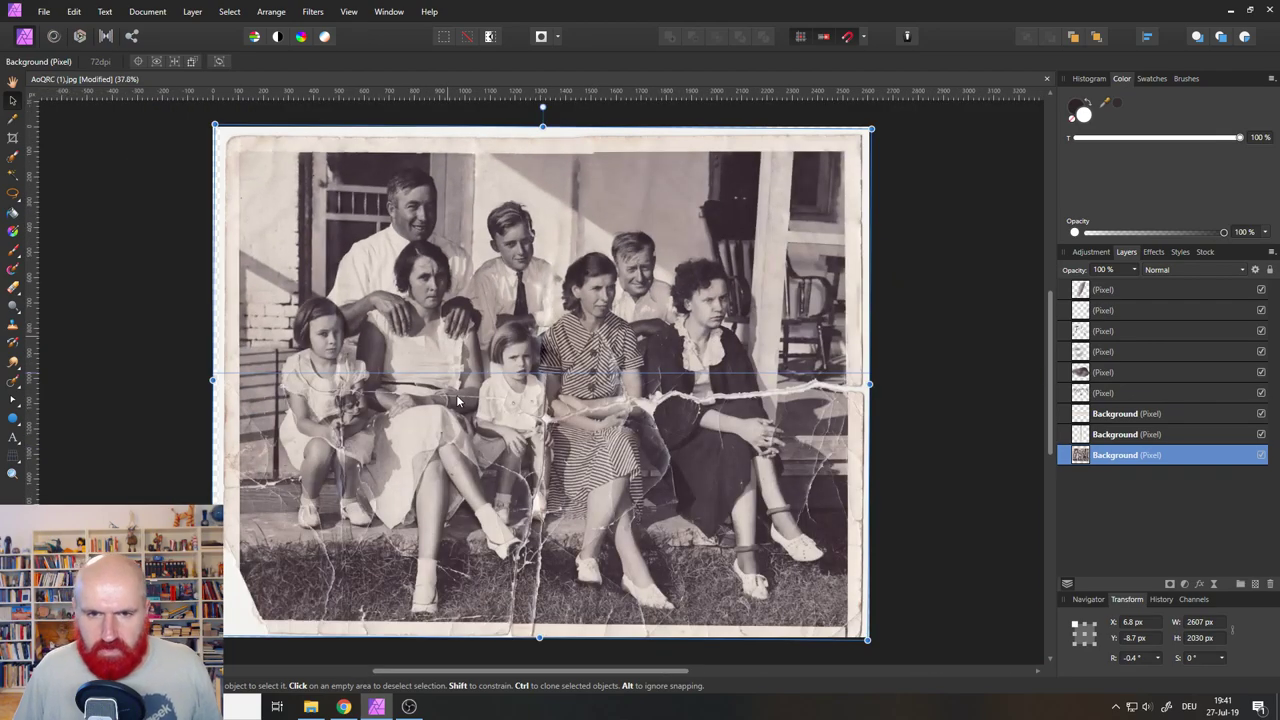
scroll(592, 292, up, 2)
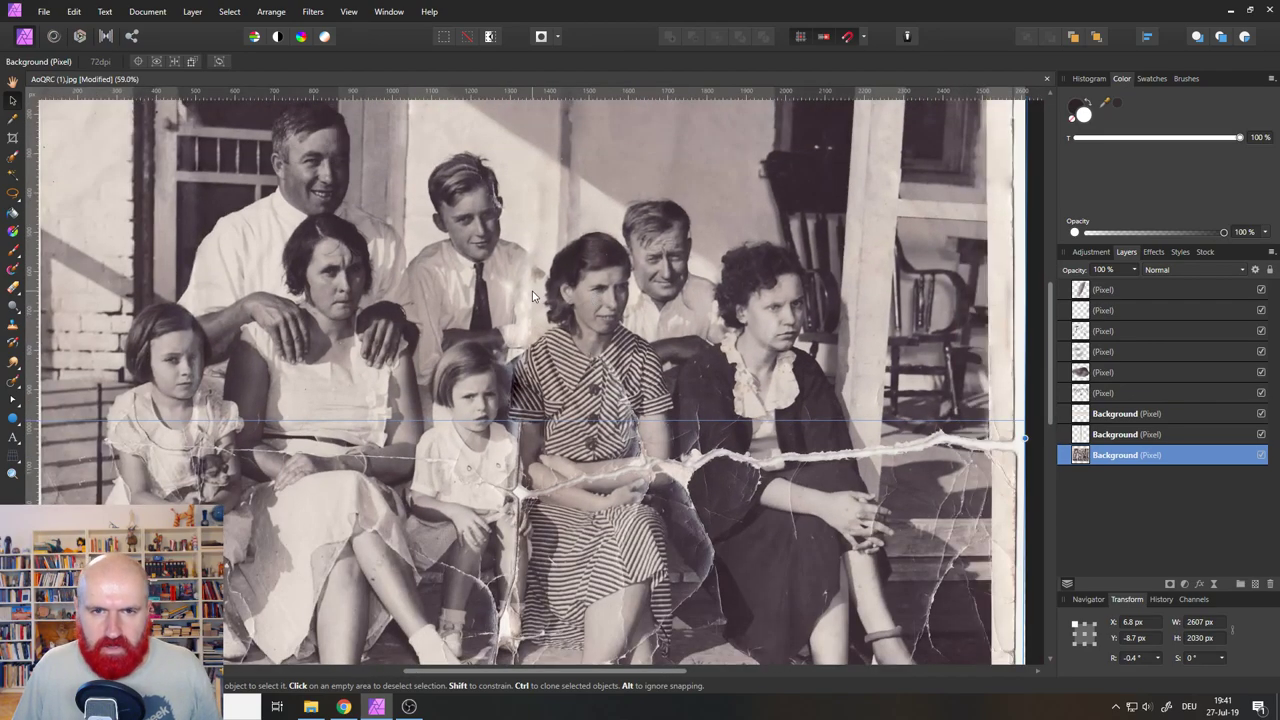
drag(516, 253, 521, 358)
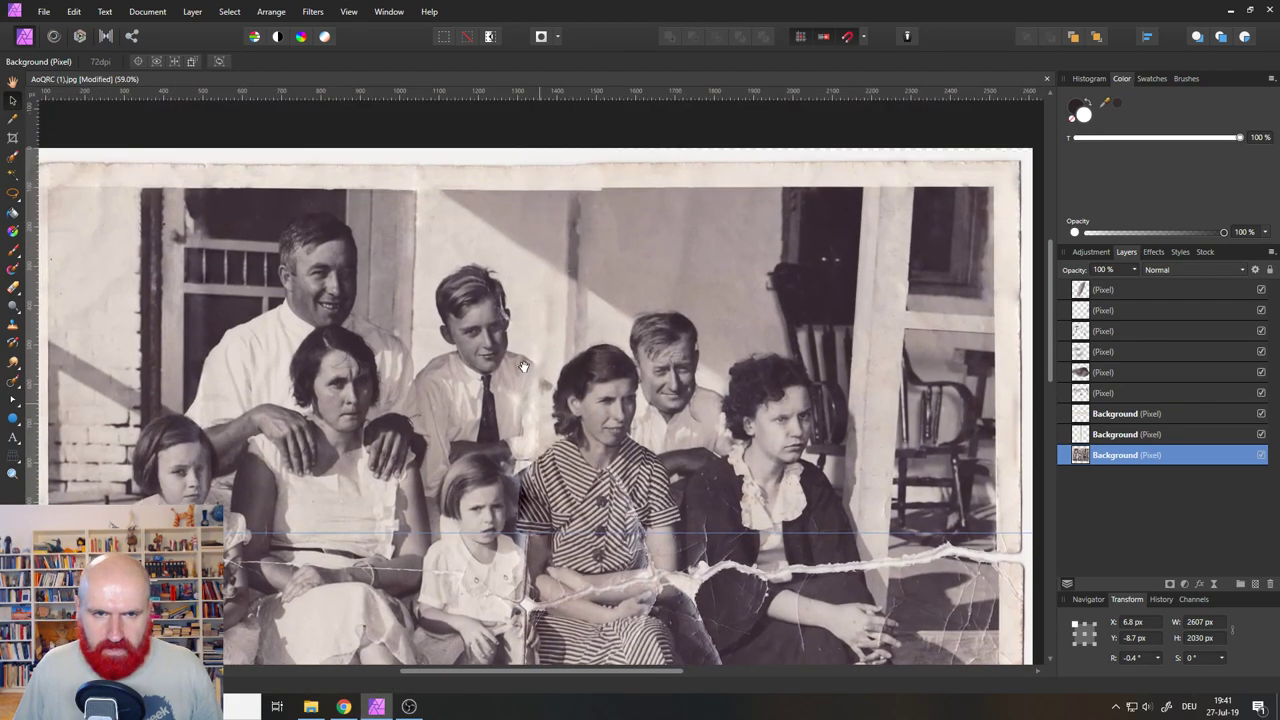
Remove the thin cracks running through the standing boy's hair and forehead with the 6 px Inpainting Brush.
click(12, 474)
scroll(487, 296, up, 8)
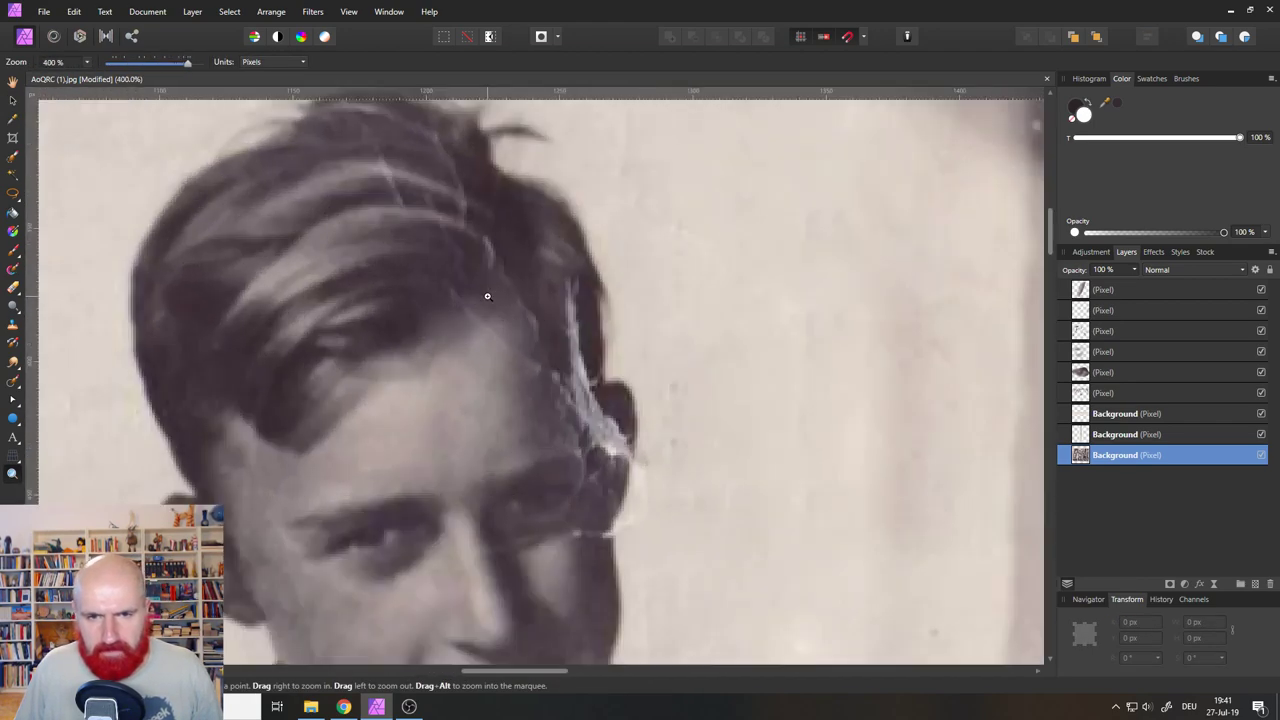
drag(659, 438, 614, 440)
scroll(586, 438, up, 2)
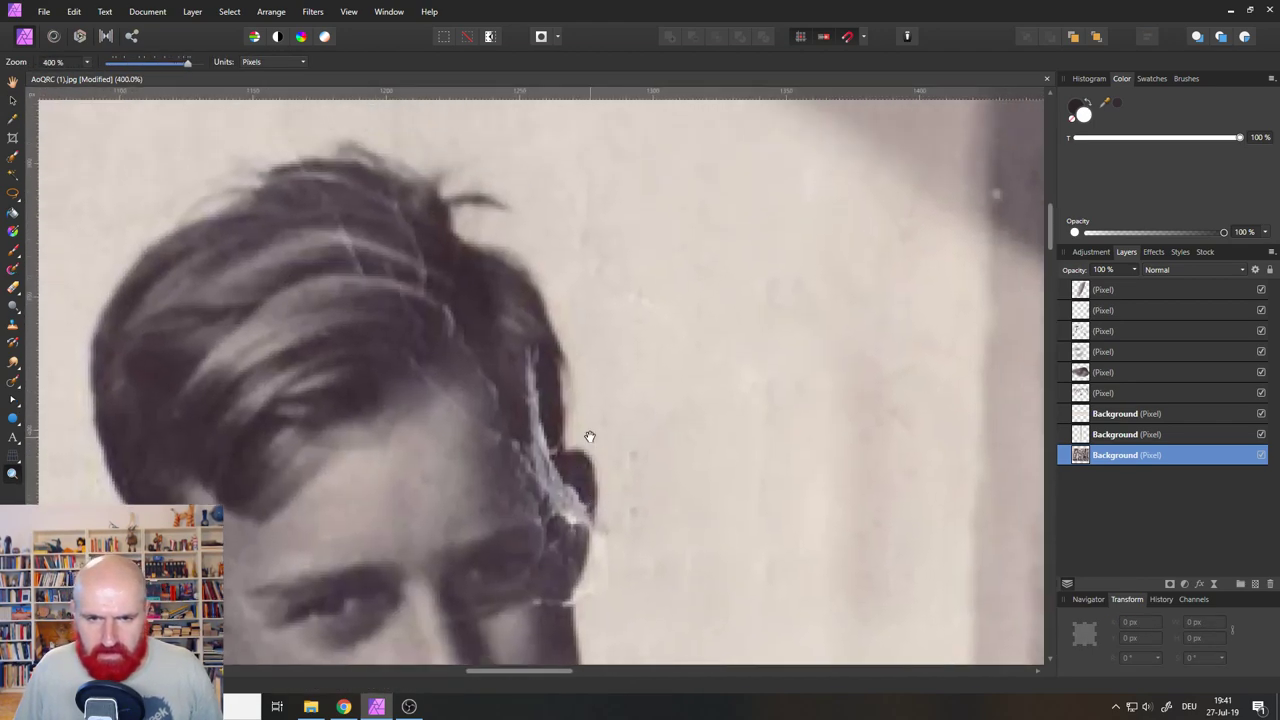
scroll(590, 438, down, 2)
scroll(590, 438, up, 2)
scroll(590, 437, down, 2)
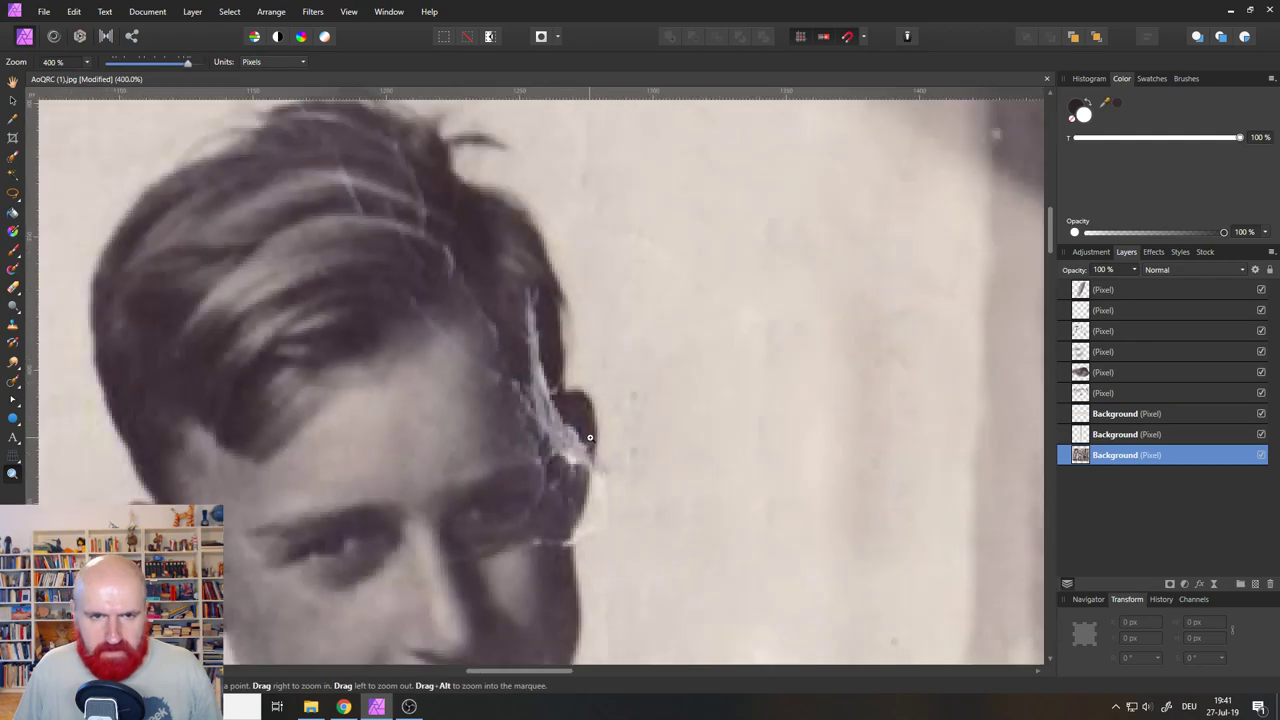
click(6, 382)
drag(367, 203, 305, 113)
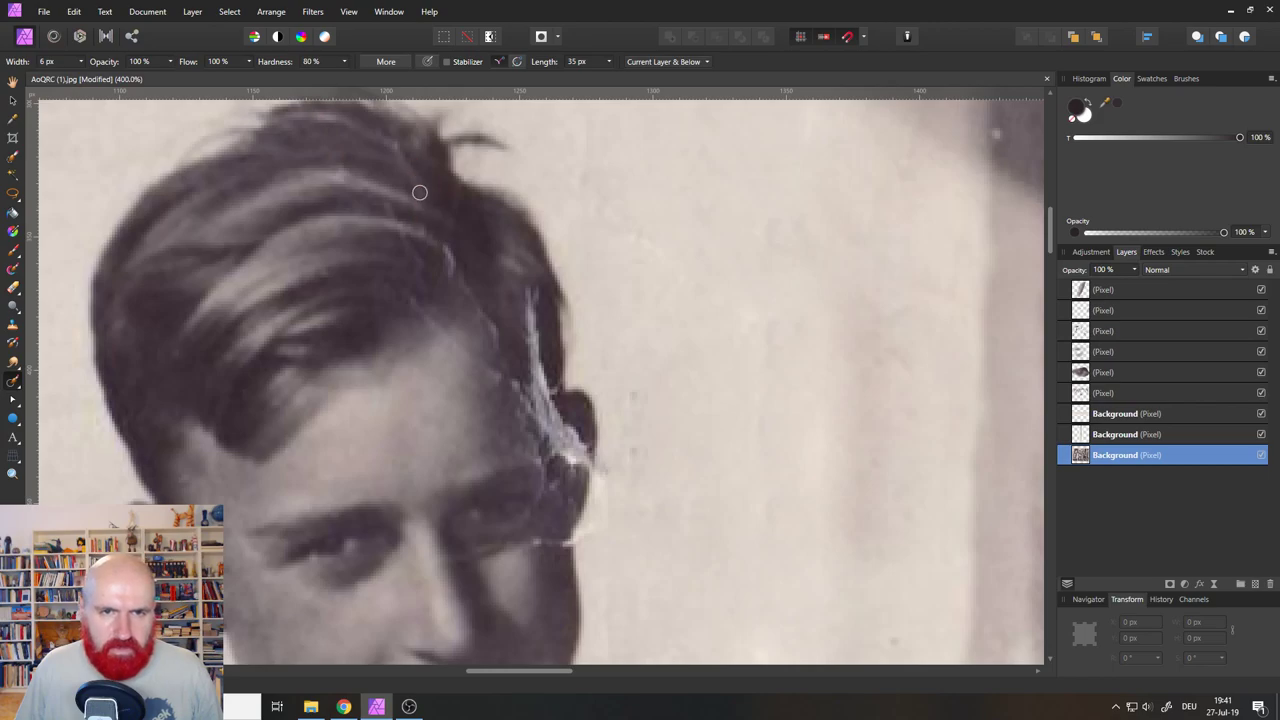
drag(430, 238, 407, 165)
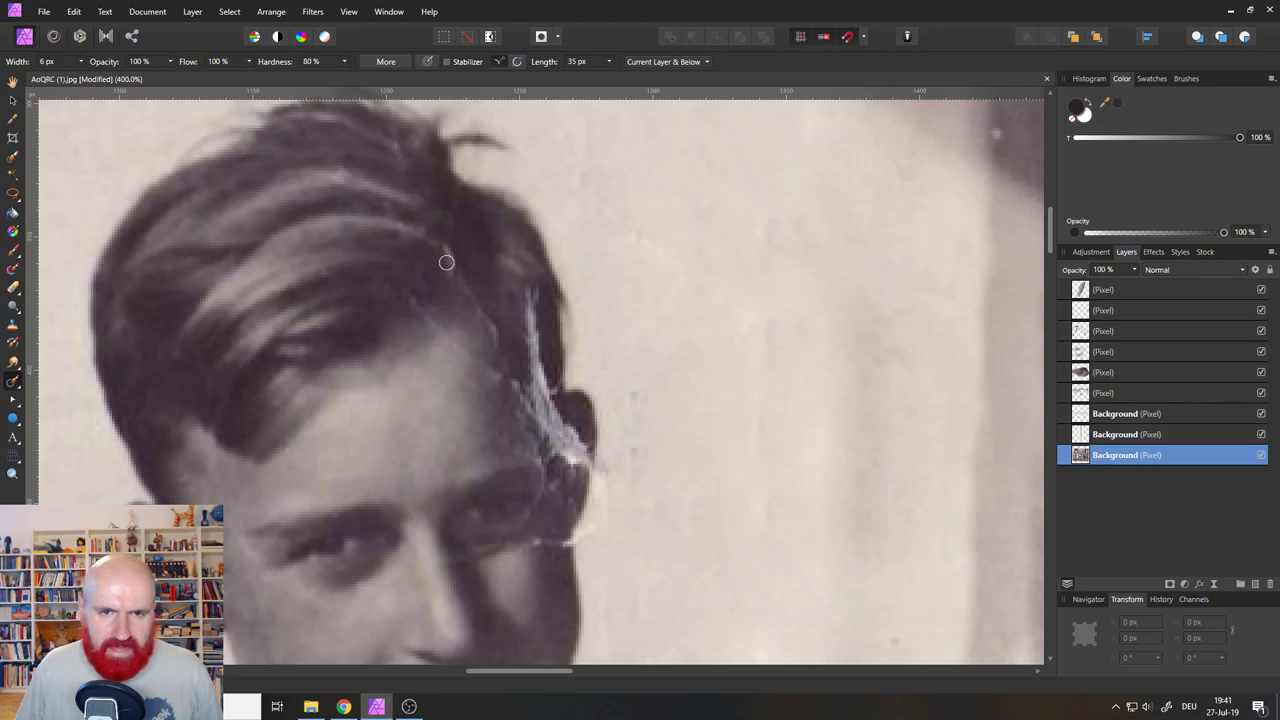
mouse_move(408, 295)
mouse_down()
mouse_move(503, 381)
mouse_move(466, 291)
mouse_up()
Inpaint the light streaks between the boy's temple and ear, the line below his eye, and the mark beside his nose.
drag(533, 362, 528, 289)
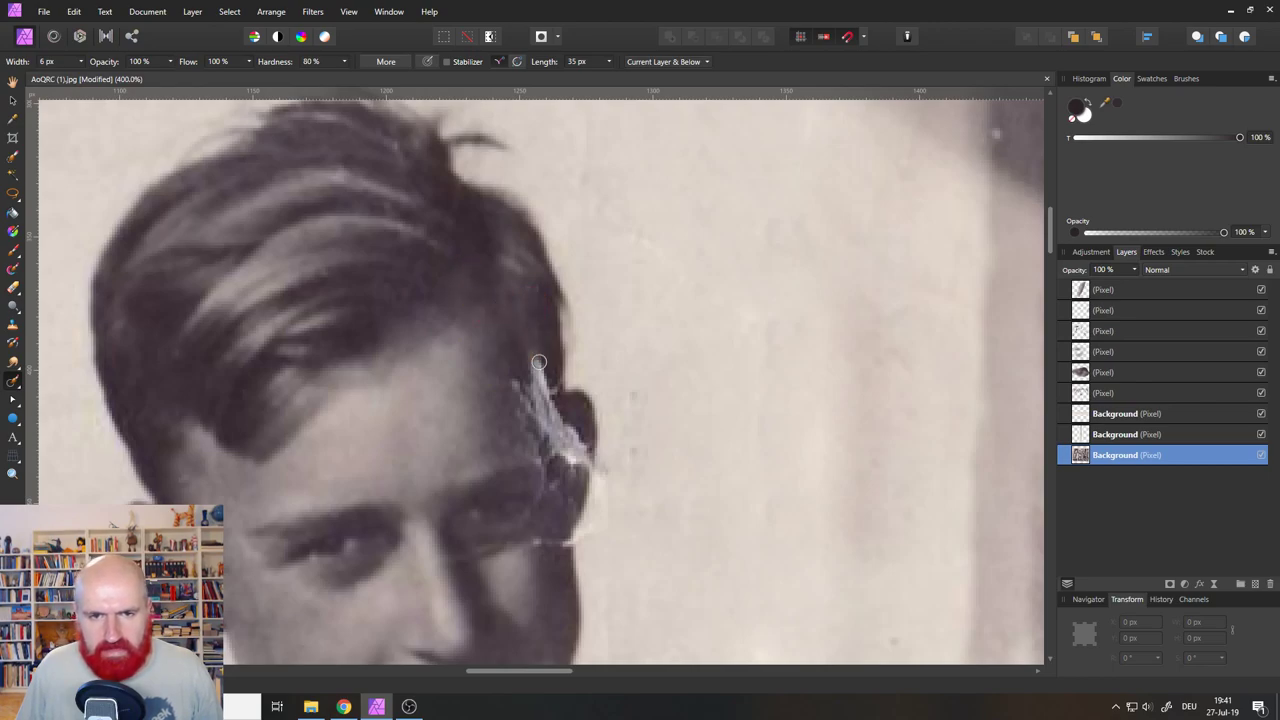
click(534, 291)
mouse_move(531, 345)
mouse_down()
mouse_move(535, 385)
mouse_move(555, 405)
mouse_move(546, 382)
mouse_move(510, 387)
mouse_up()
drag(578, 414, 576, 475)
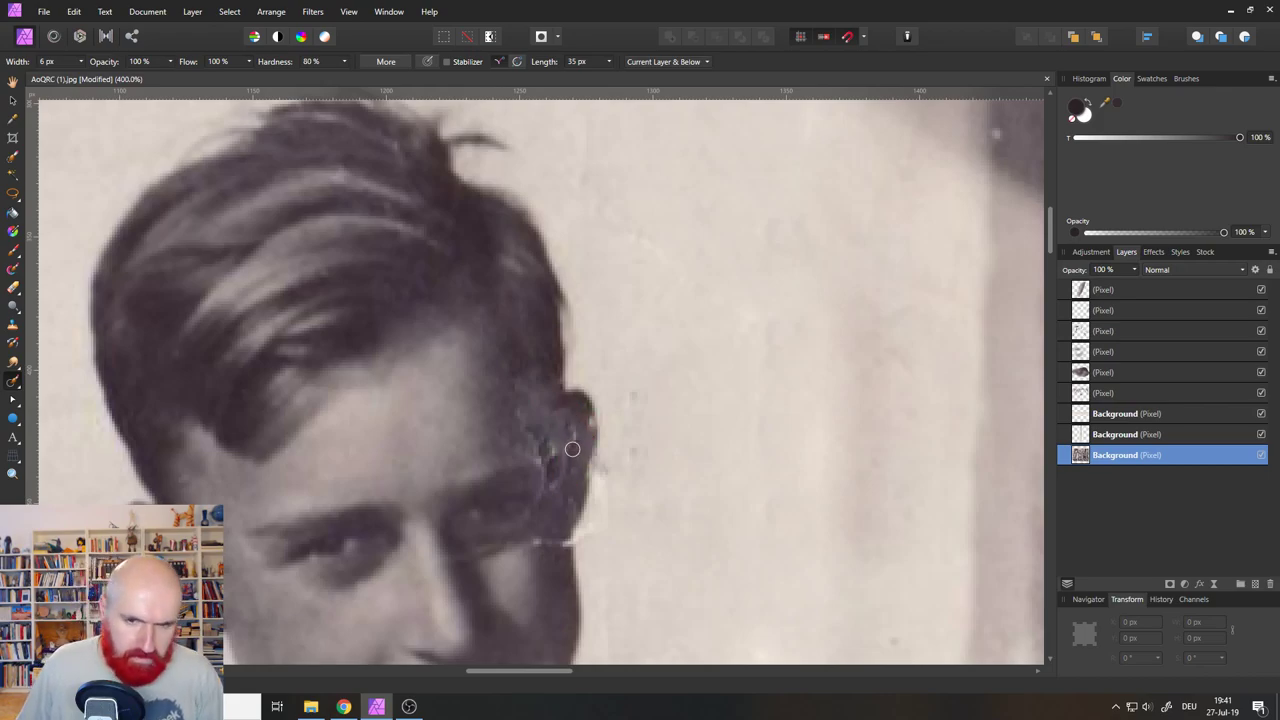
drag(572, 449, 576, 483)
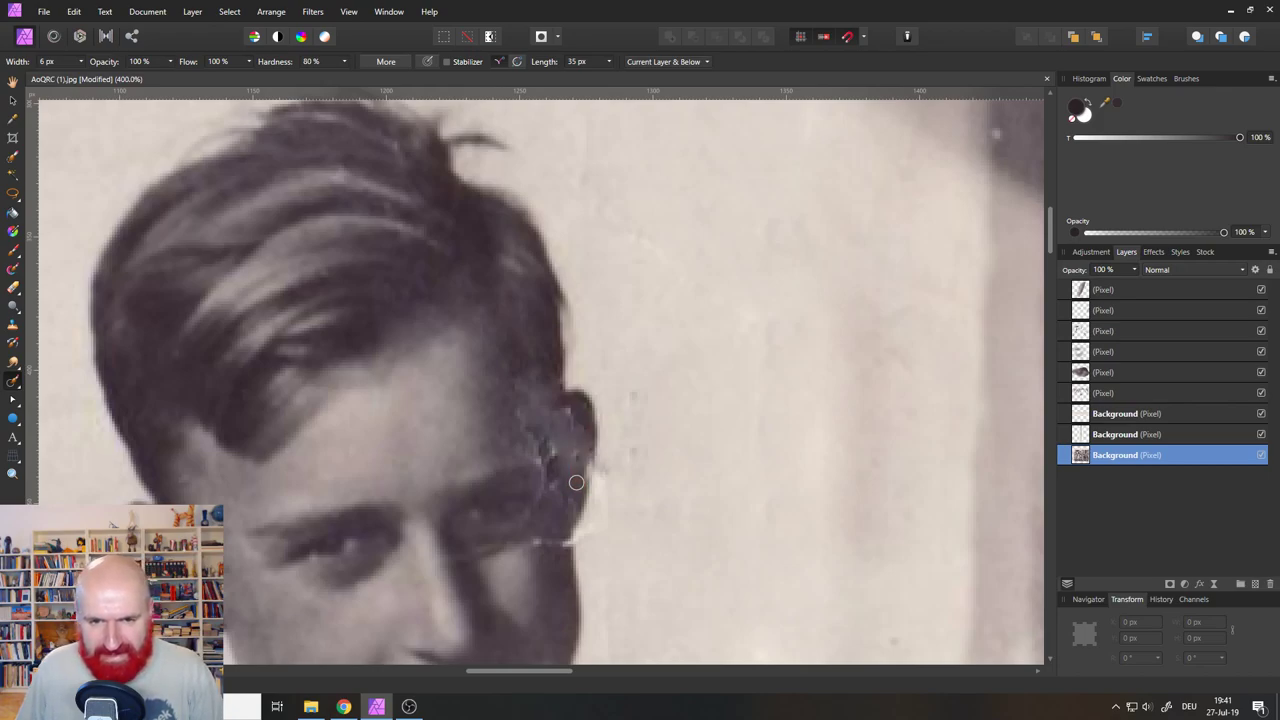
drag(564, 412, 575, 483)
drag(552, 436, 545, 496)
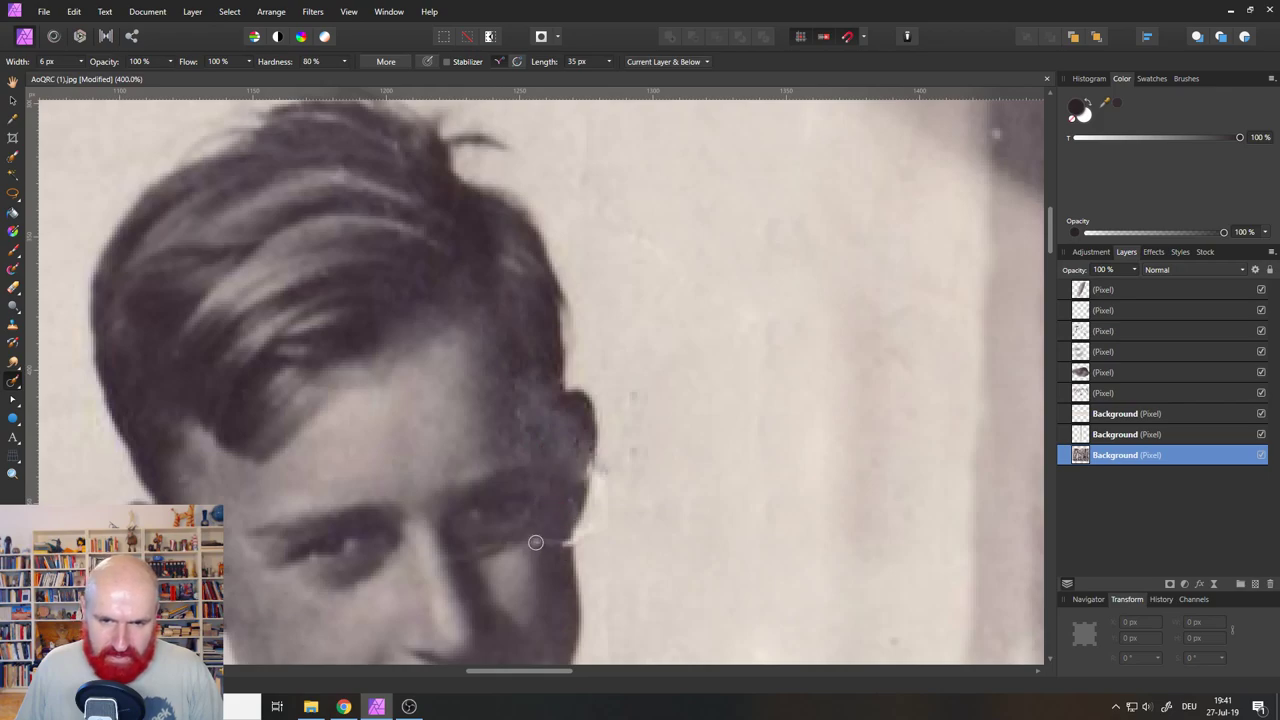
drag(536, 542, 566, 542)
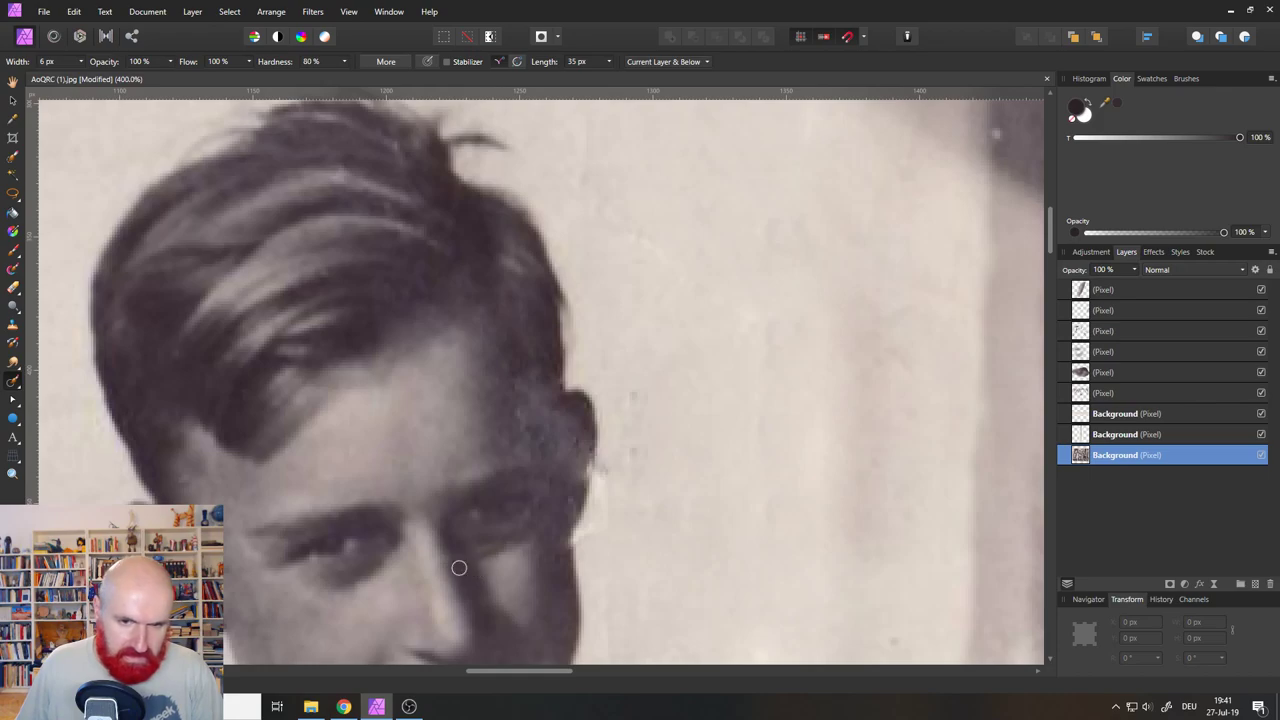
drag(457, 563, 444, 559)
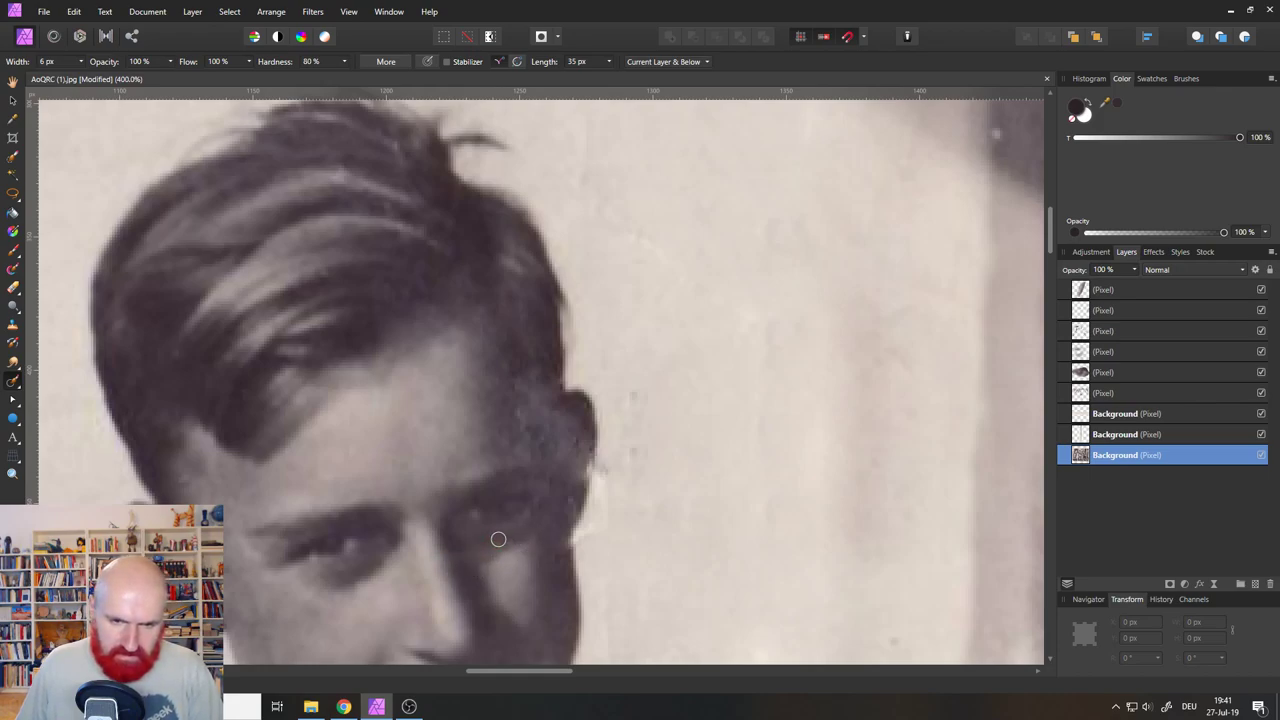
Darken and even out the shaded ear of the standing boy with an 11 px paint brush, sampling tones from the surrounding ear and hair.
scroll(575, 495, up, 5)
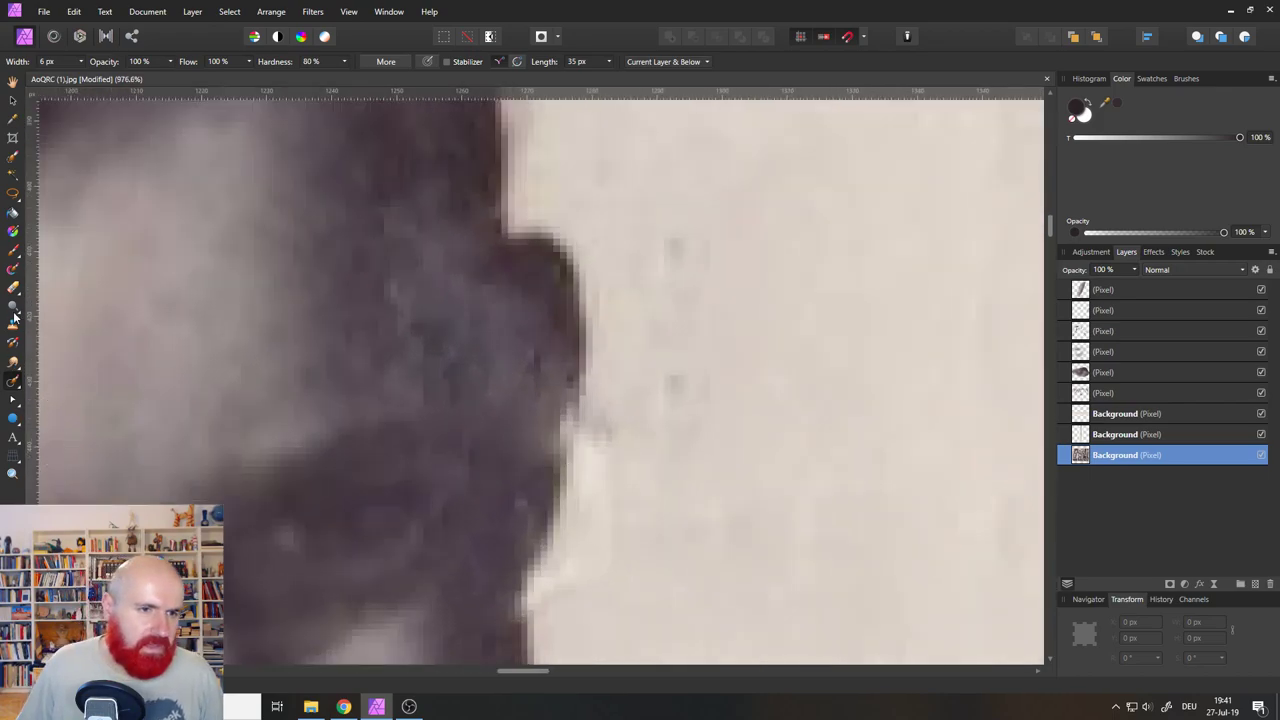
click(13, 250)
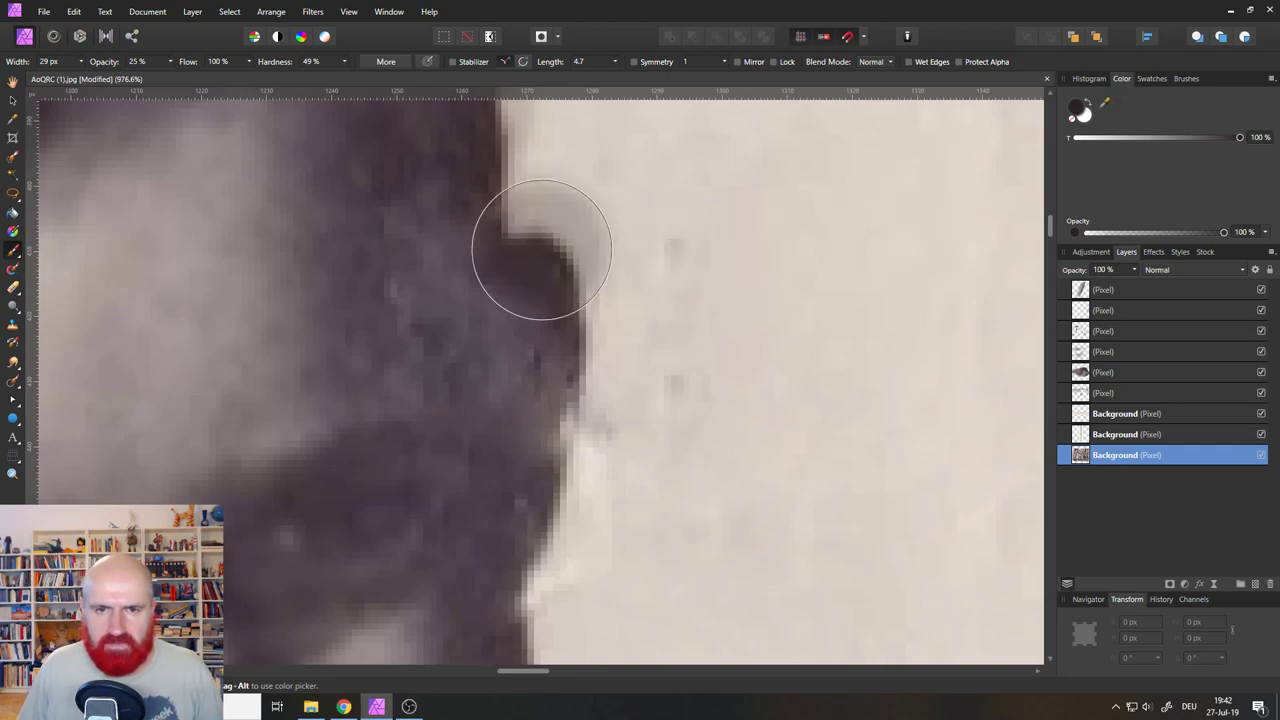
click(81, 61)
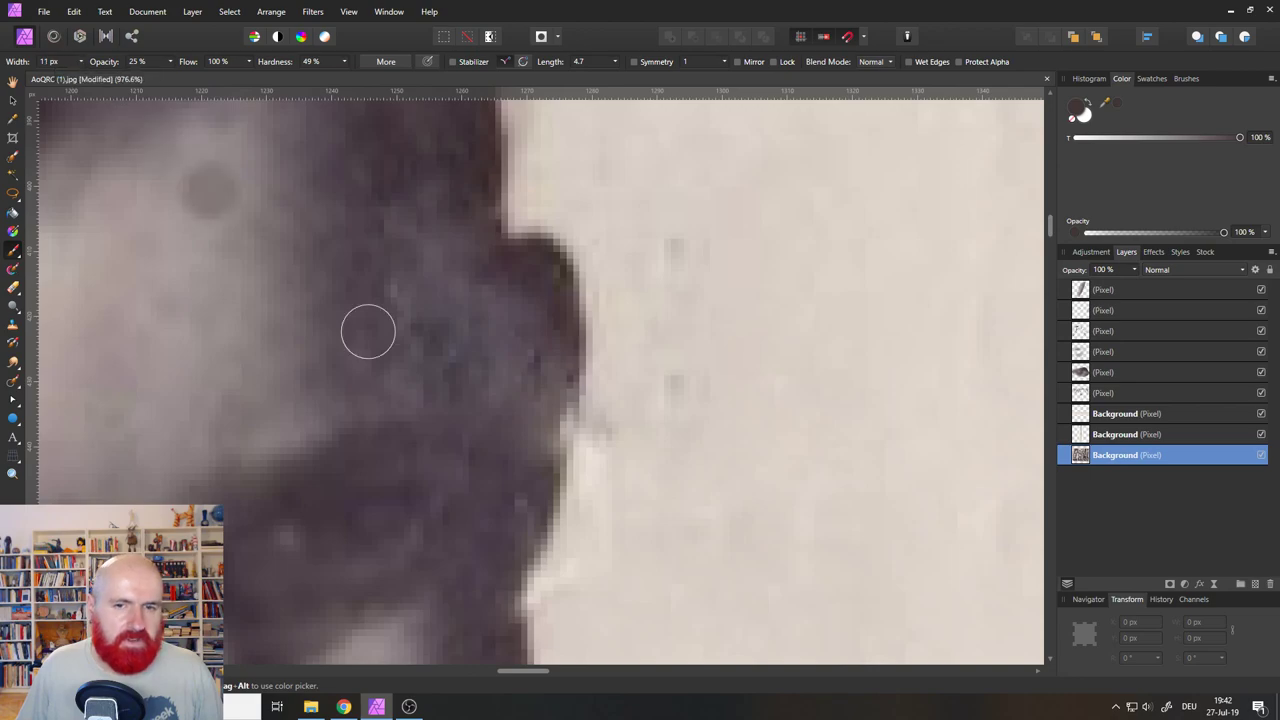
mouse_move(540, 280)
mouse_down()
mouse_move(539, 444)
mouse_move(550, 366)
mouse_move(542, 382)
mouse_move(501, 303)
mouse_move(498, 327)
mouse_move(519, 460)
mouse_move(545, 341)
mouse_move(524, 480)
mouse_up()
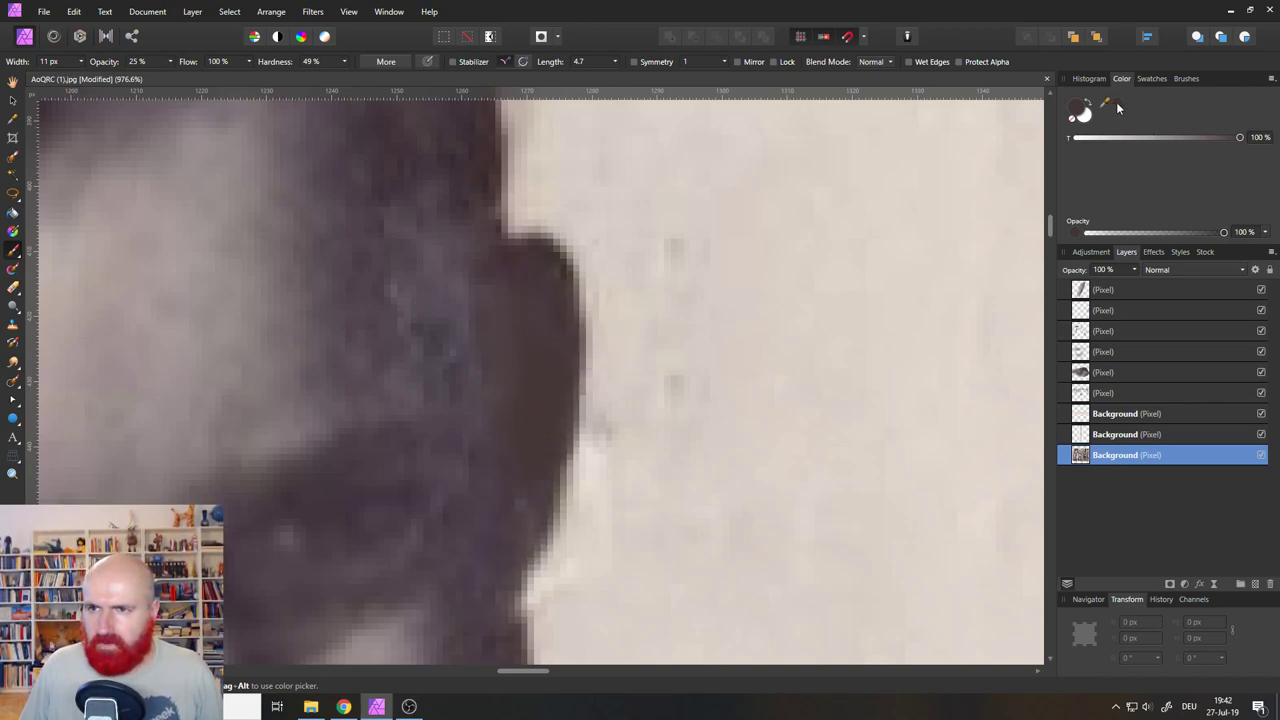
drag(1105, 103, 443, 279)
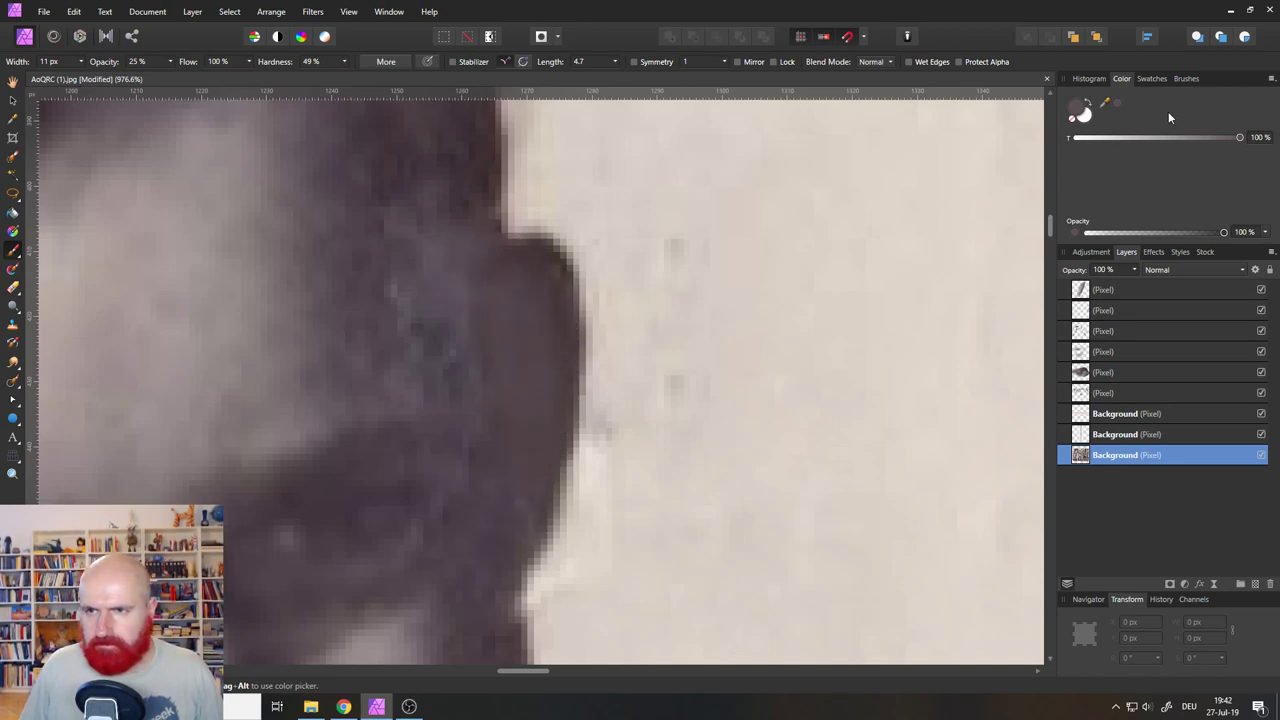
drag(1105, 103, 482, 157)
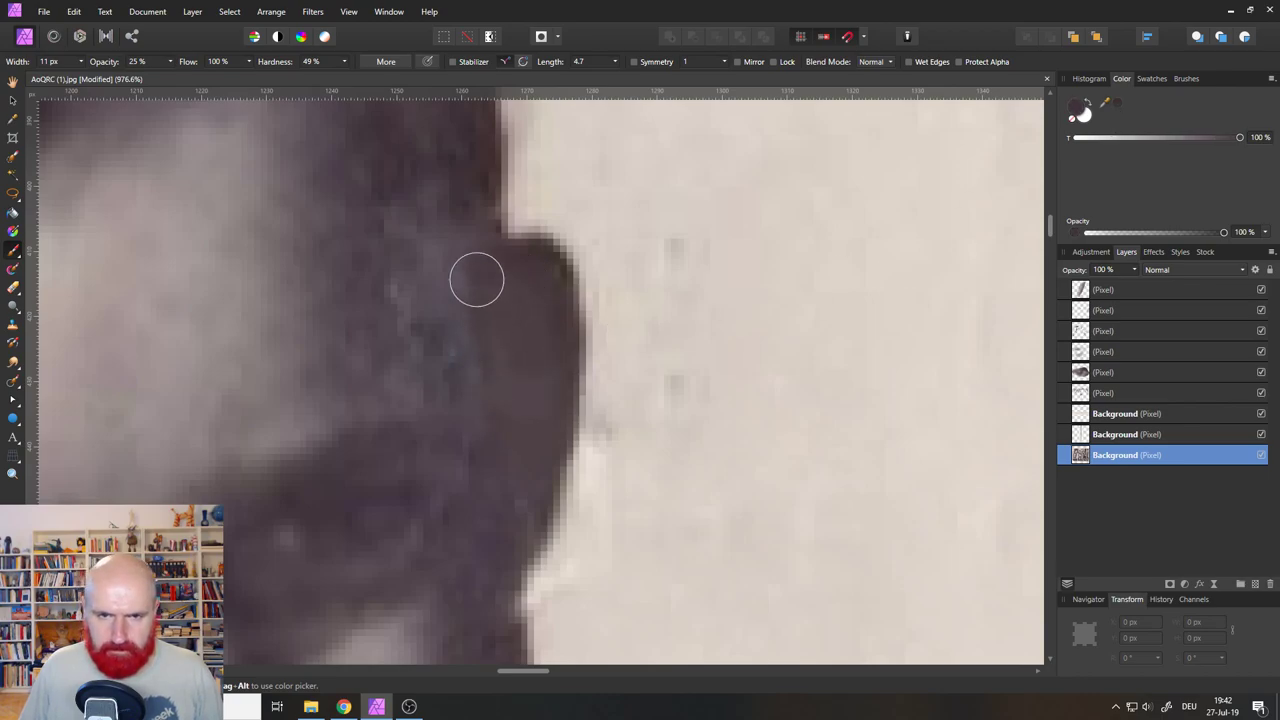
Copy the whole visible photograph flattened and paste it as a new layer at the top of the layer stack.
scroll(594, 600, down, 10)
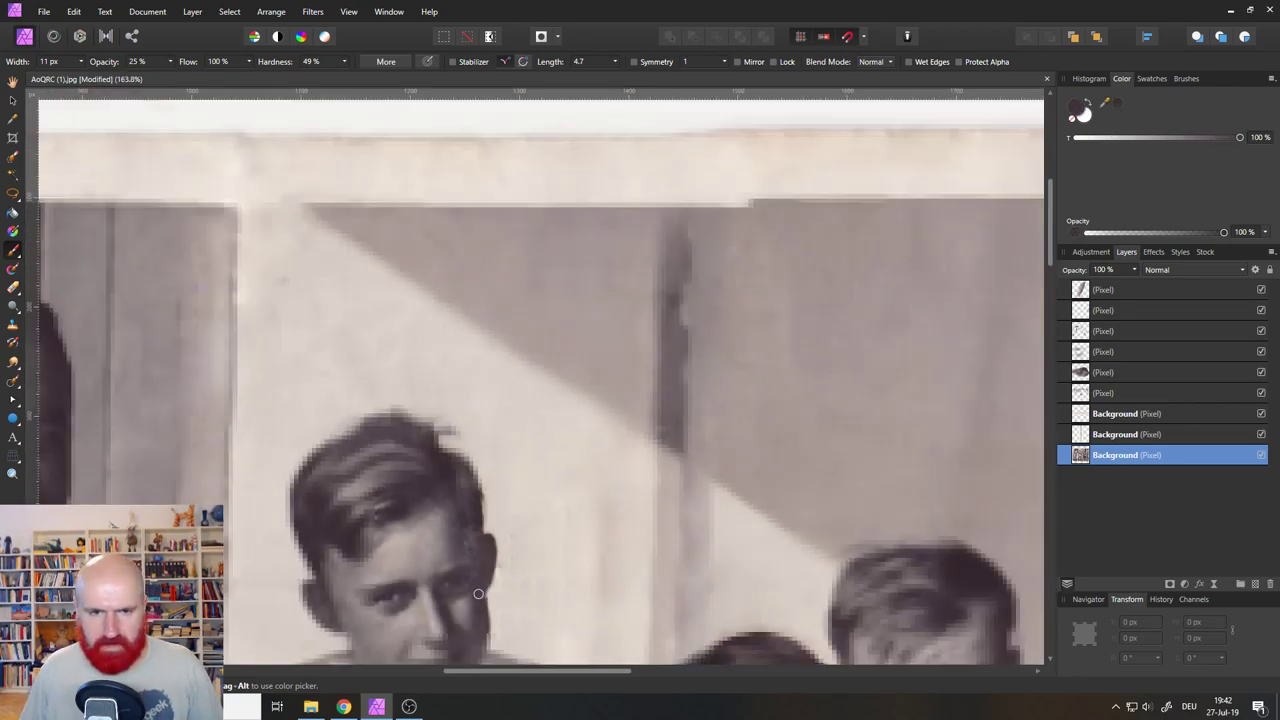
drag(602, 599, 616, 270)
scroll(584, 397, down, 1)
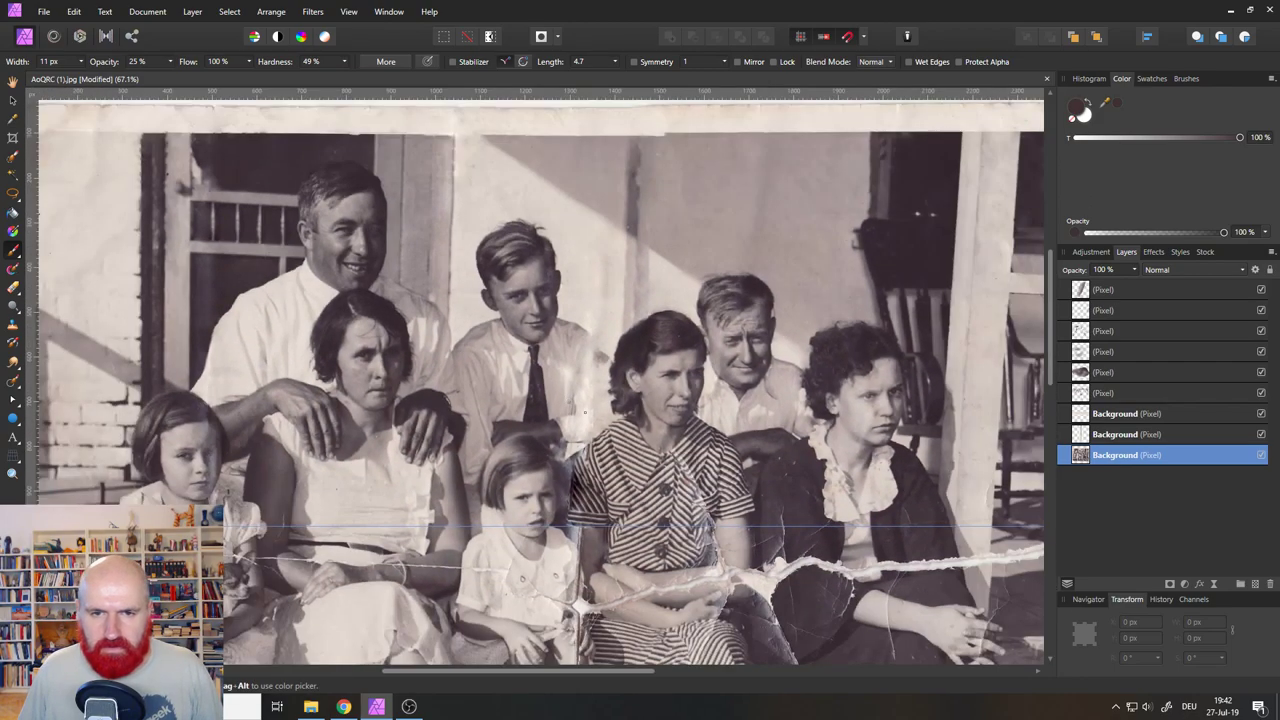
scroll(554, 364, up, 3)
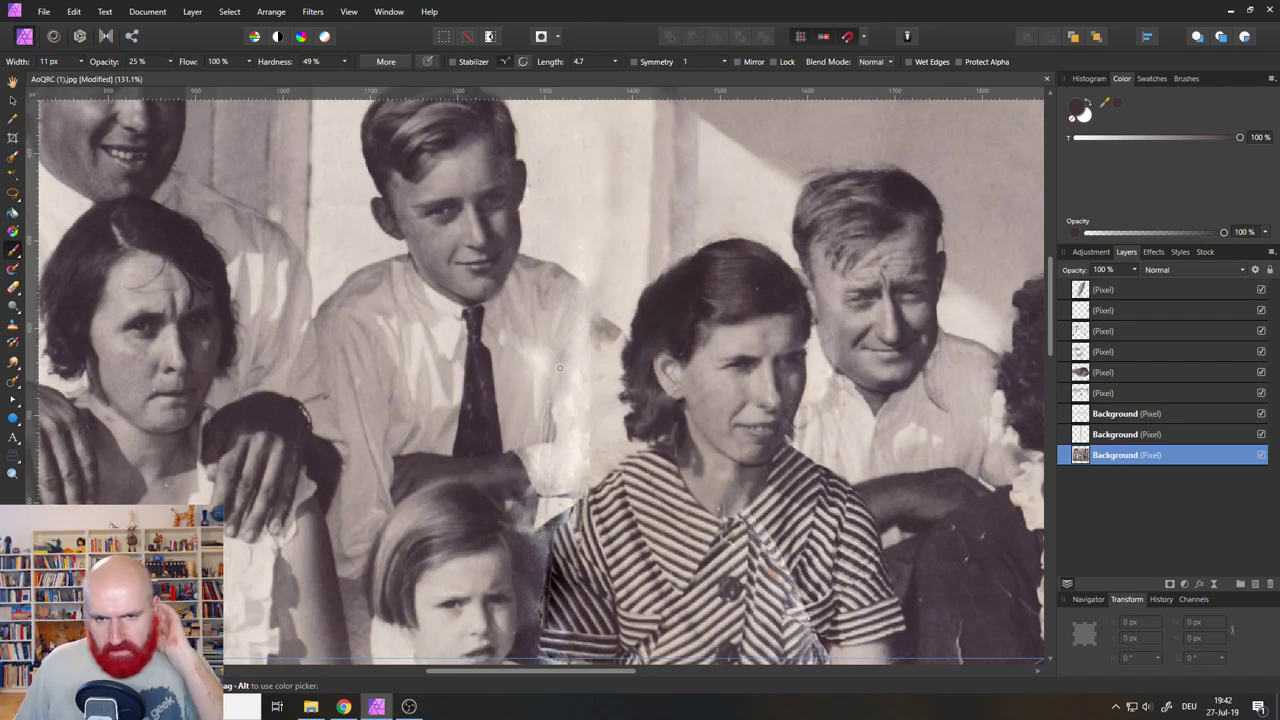
scroll(603, 332, up, 4)
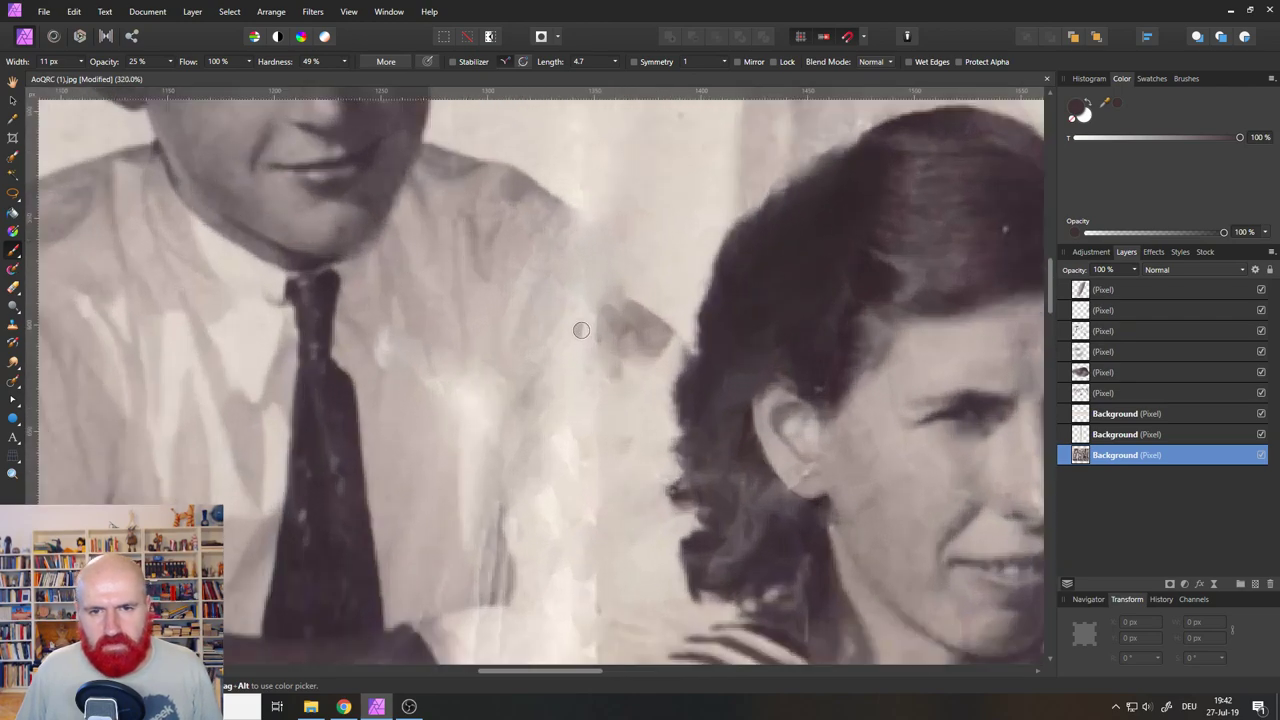
scroll(560, 345, down, 1)
drag(402, 341, 565, 450)
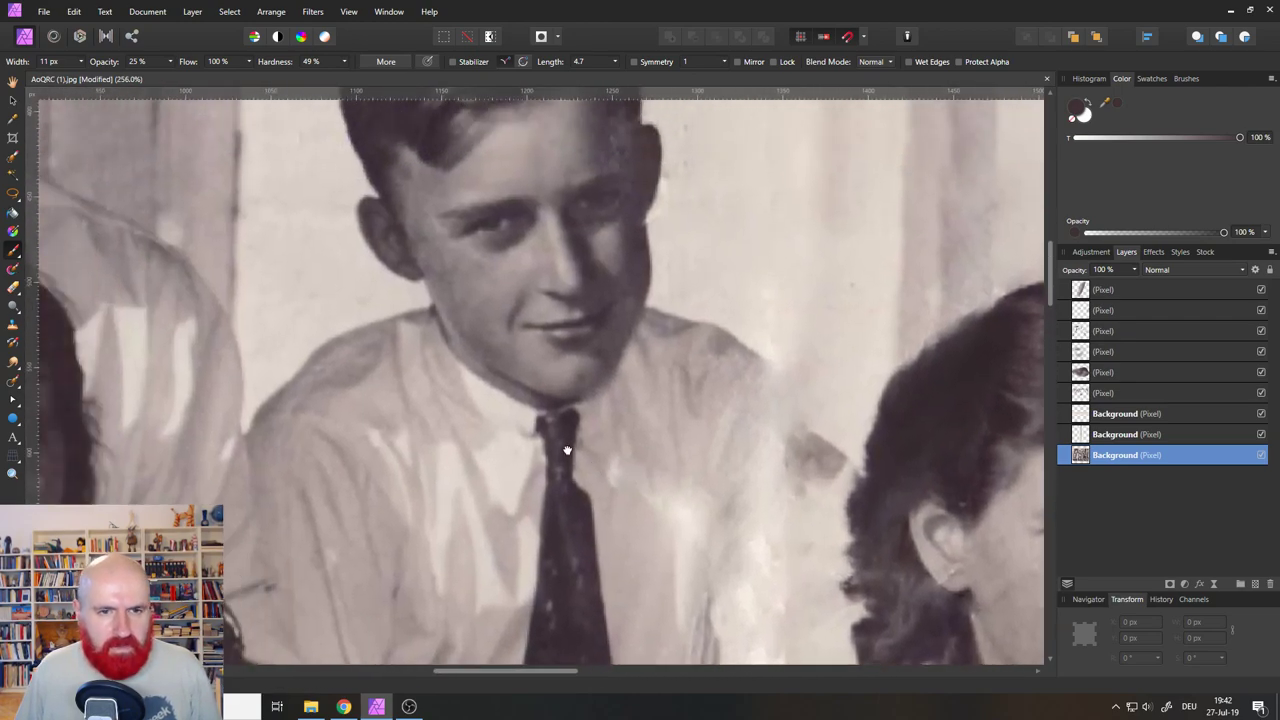
click(77, 12)
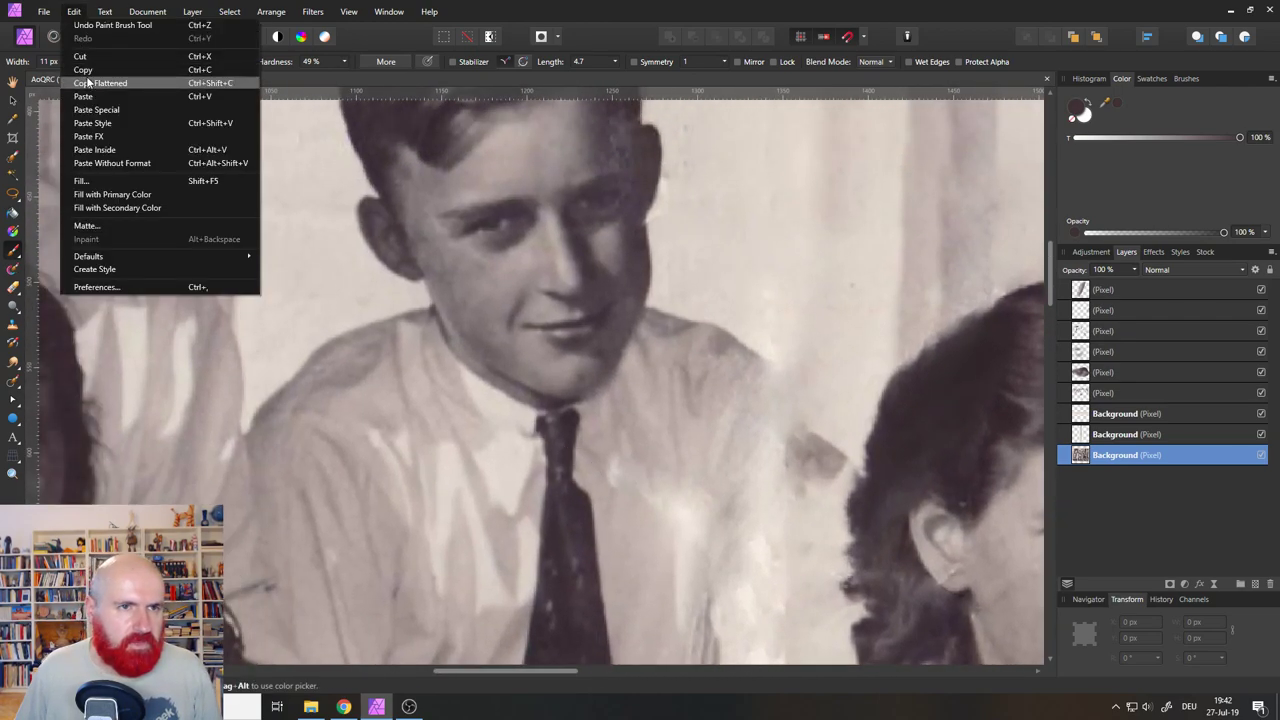
click(88, 82)
click(76, 12)
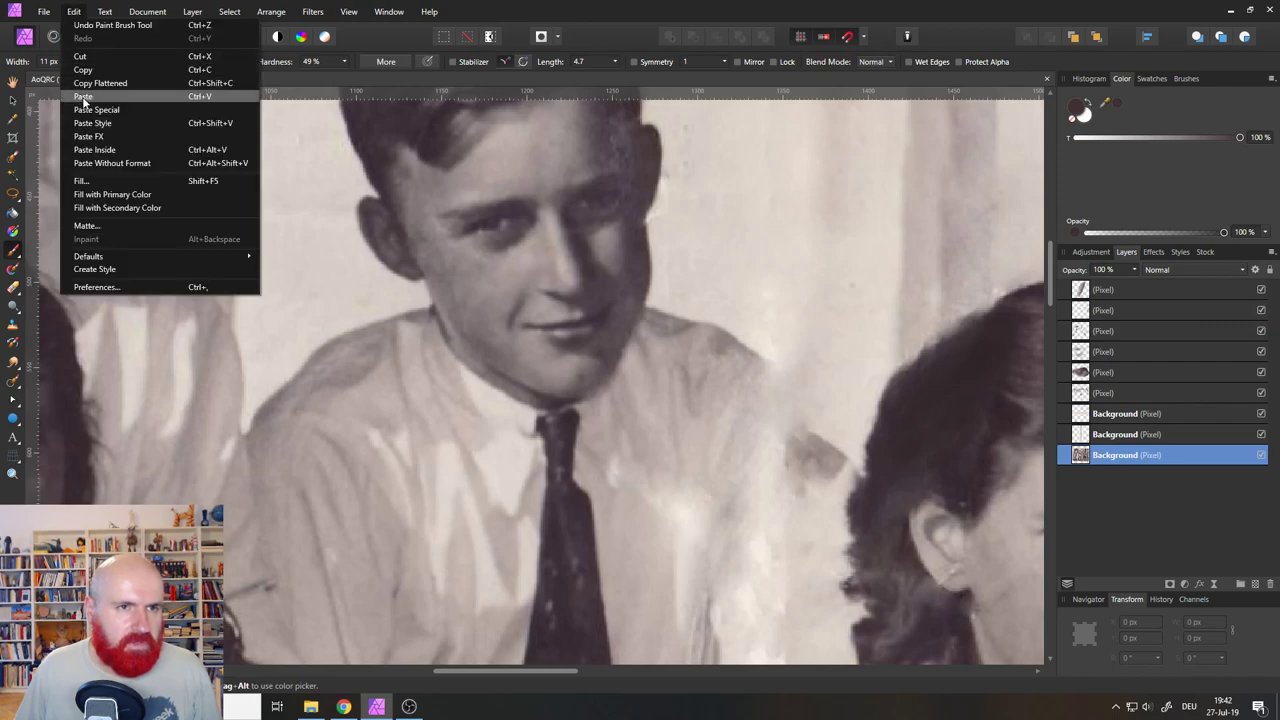
click(84, 100)
drag(1086, 458, 1090, 279)
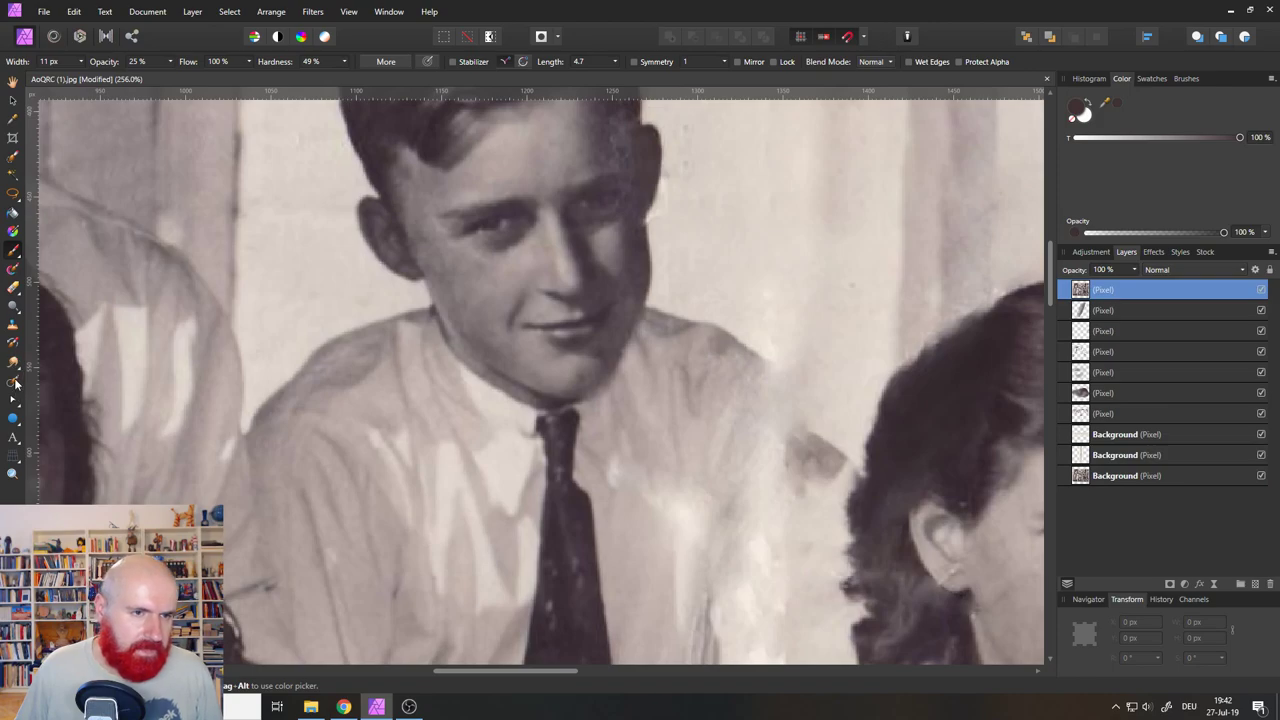
Outline the boy's intact shoulder with a freehand selection about 71 × 56 px, duplicate it to a new layer, and clear the selection.
click(13, 193)
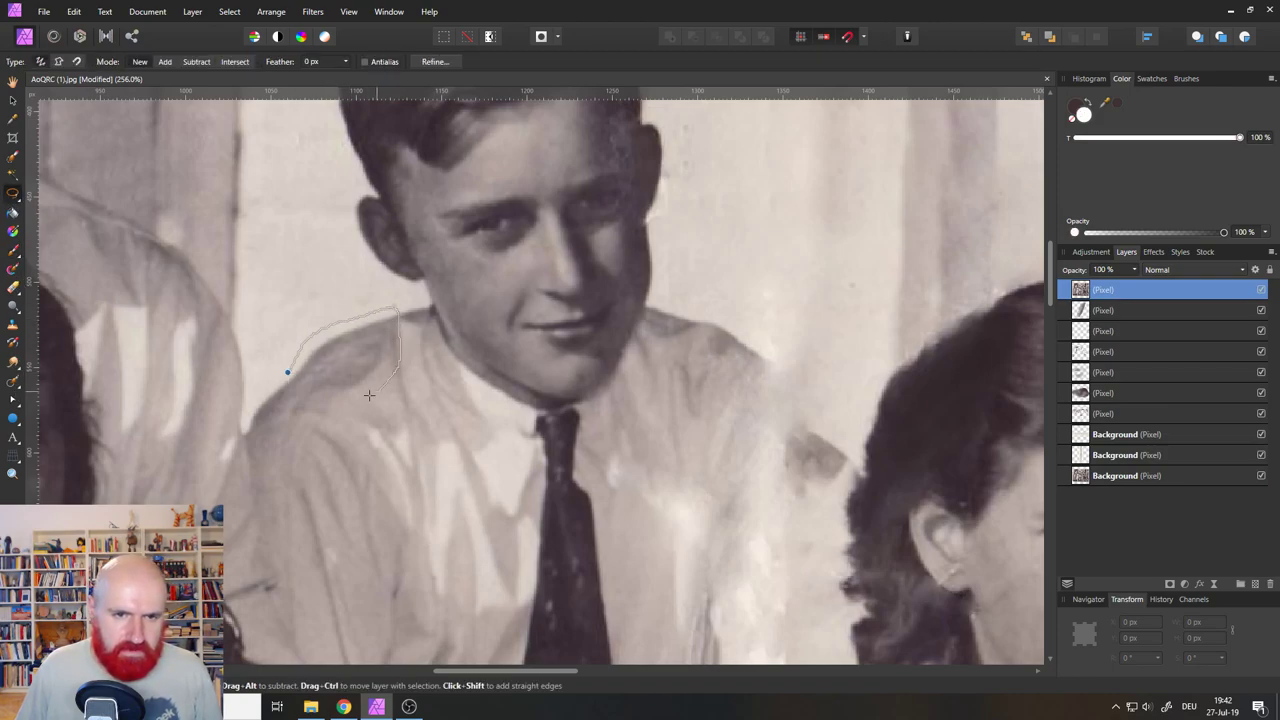
drag(285, 375, 285, 376)
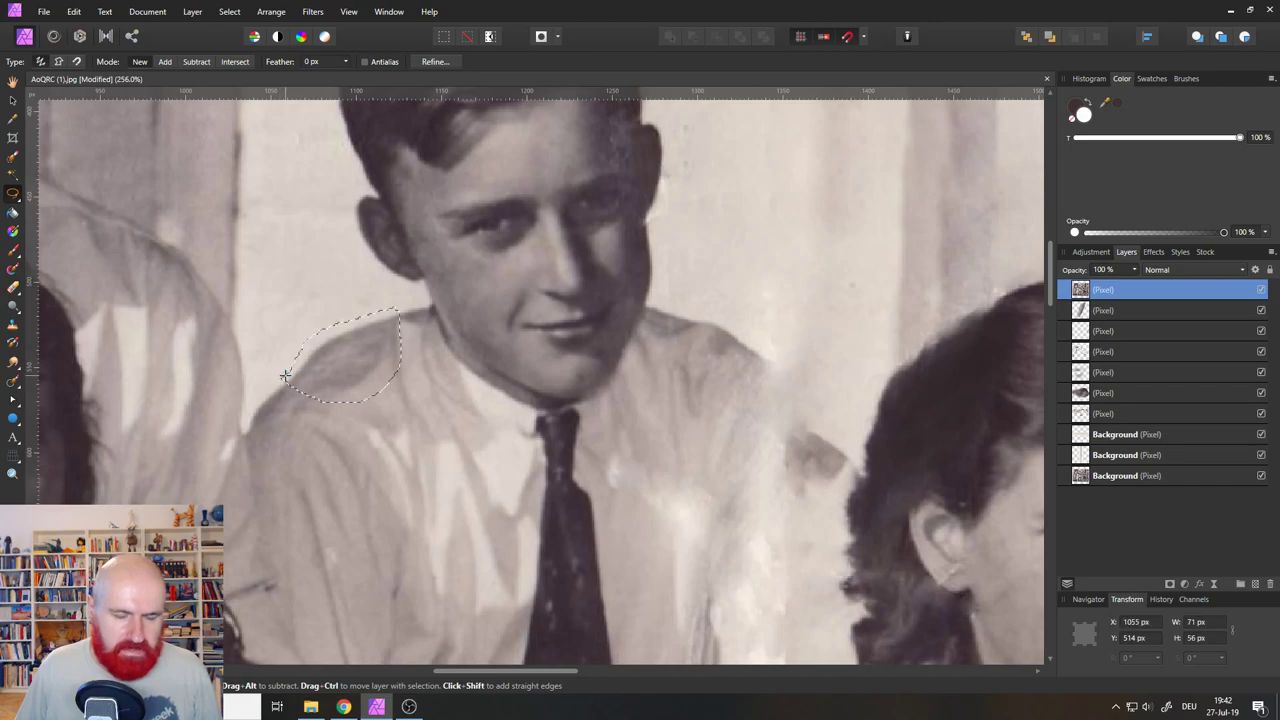
key(ctrl+j)
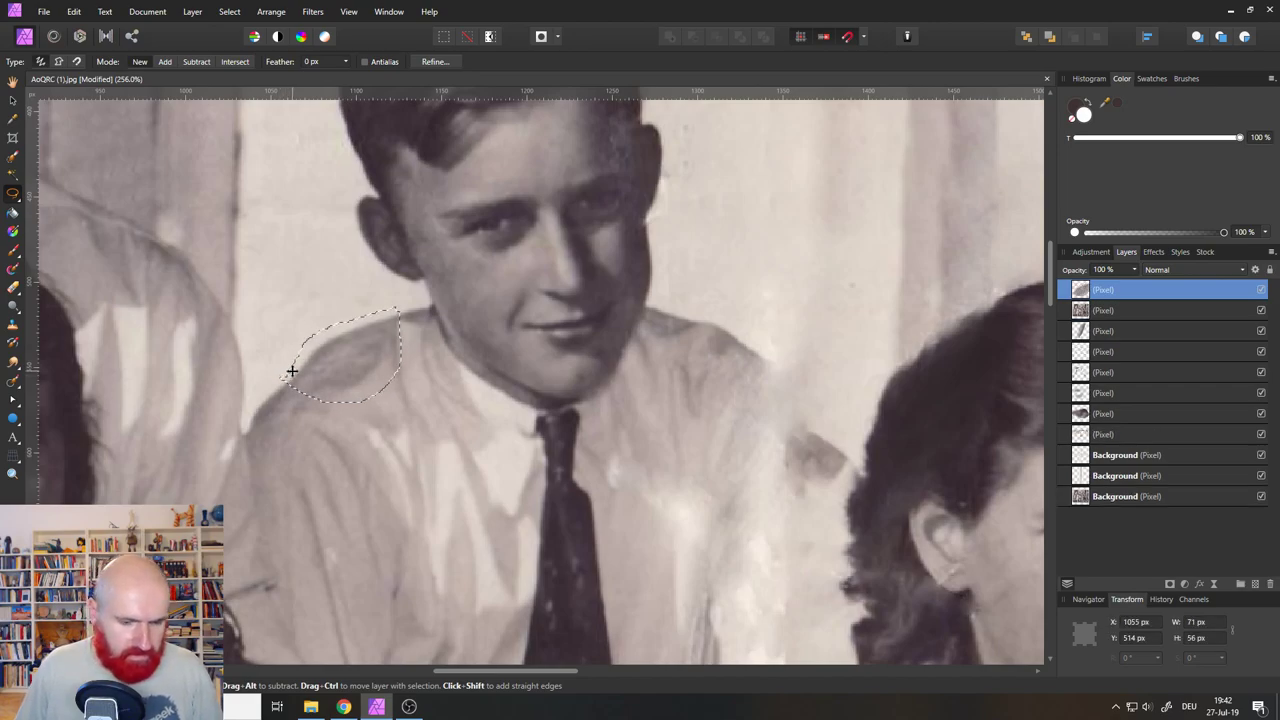
key(ctrl+d)
Place the shoulder piece over the boy's damaged shoulder, rotated to -76.3°, stretched to 77.2 px wide and skewed -3°.
click(13, 100)
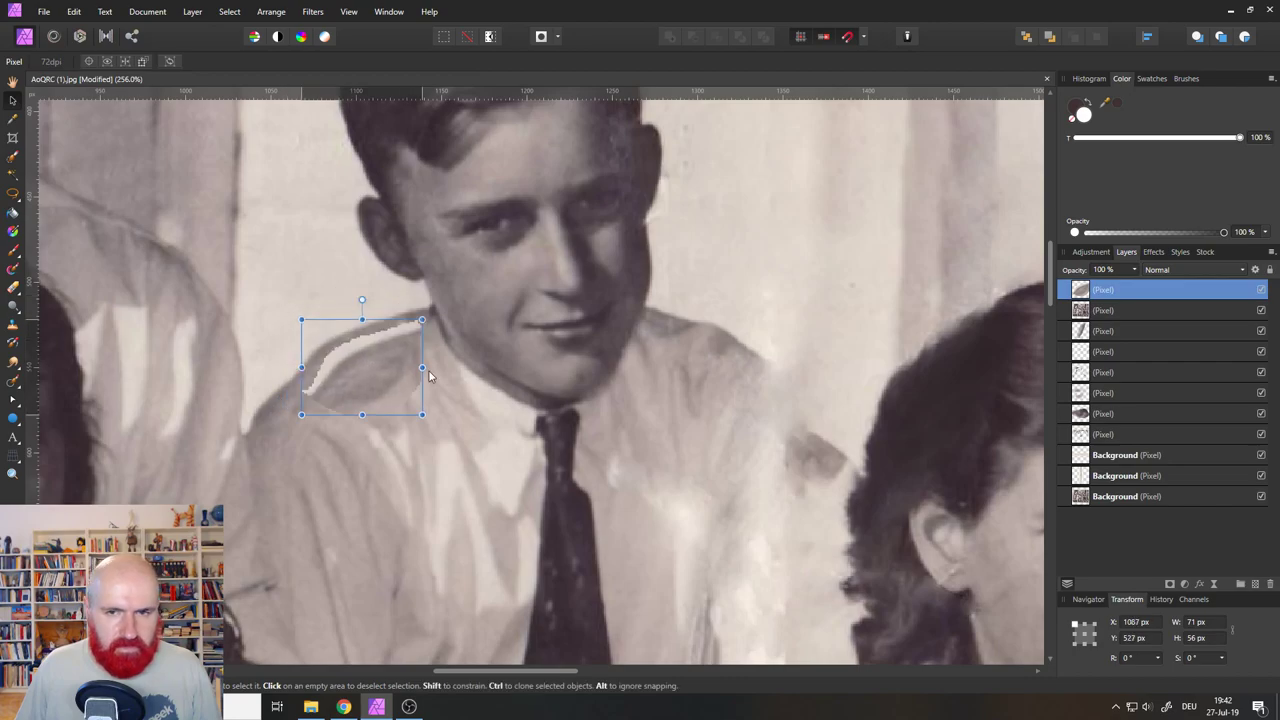
drag(429, 368, 731, 424)
drag(734, 371, 834, 408)
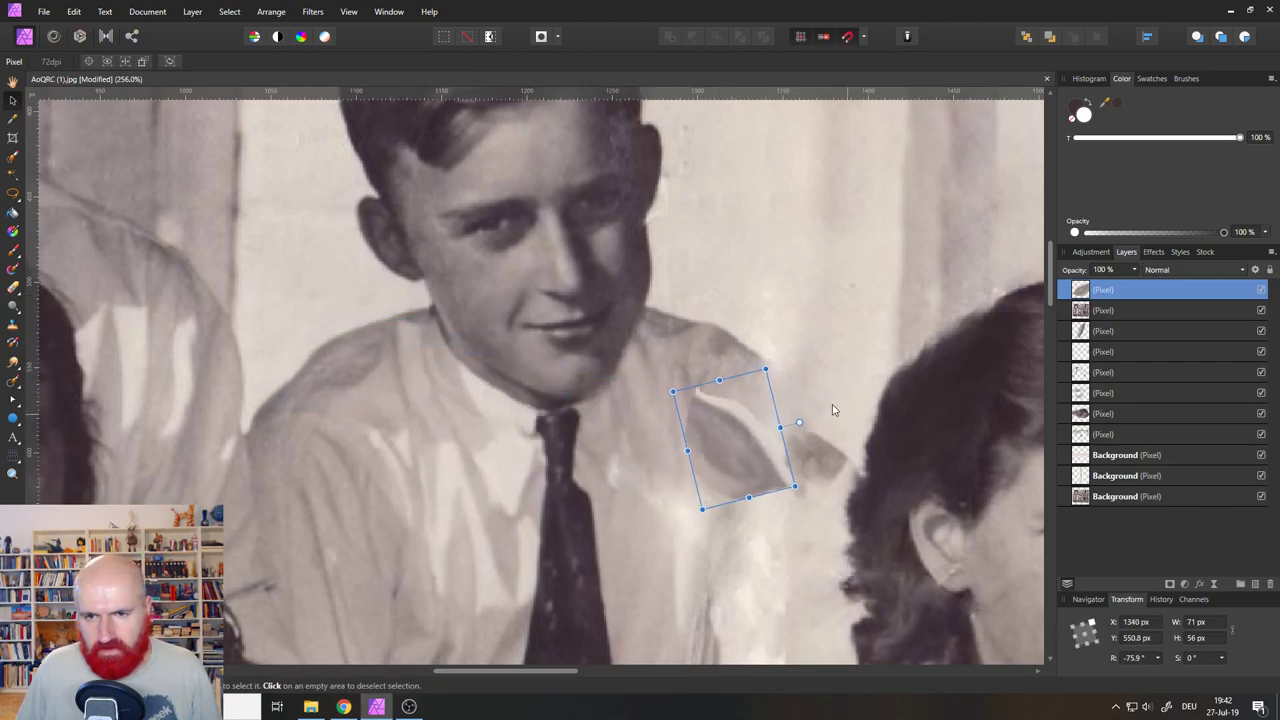
drag(752, 466, 791, 421)
drag(847, 375, 848, 380)
drag(793, 453, 801, 471)
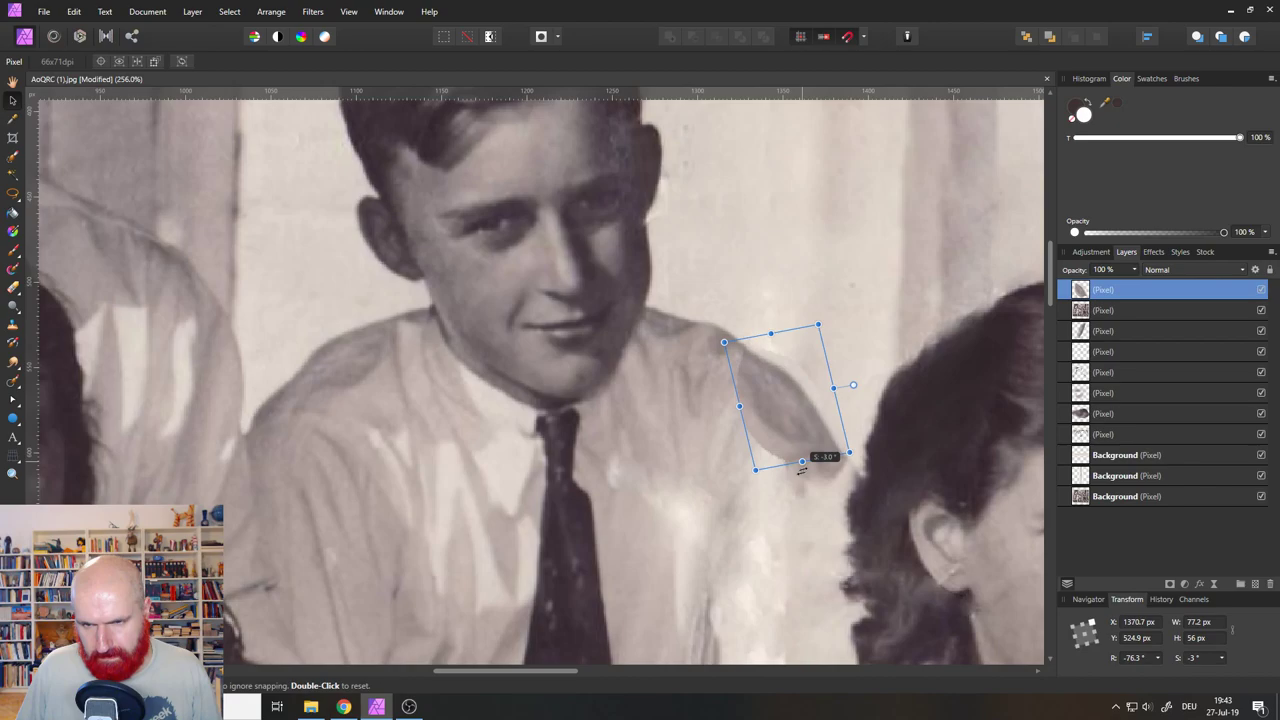
Delete the flattened copy layer beneath the shoulder piece and reselect the shoulder piece's layer.
click(662, 329)
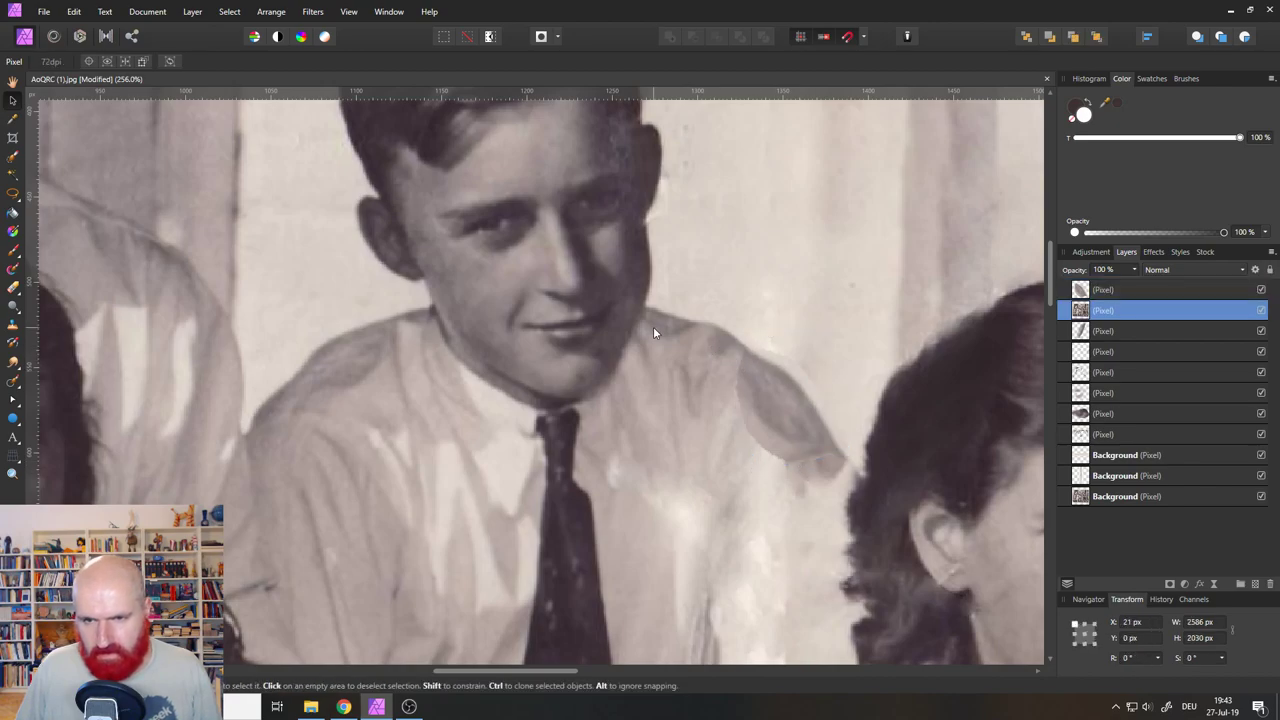
click(1080, 290)
click(1075, 314)
click(1272, 584)
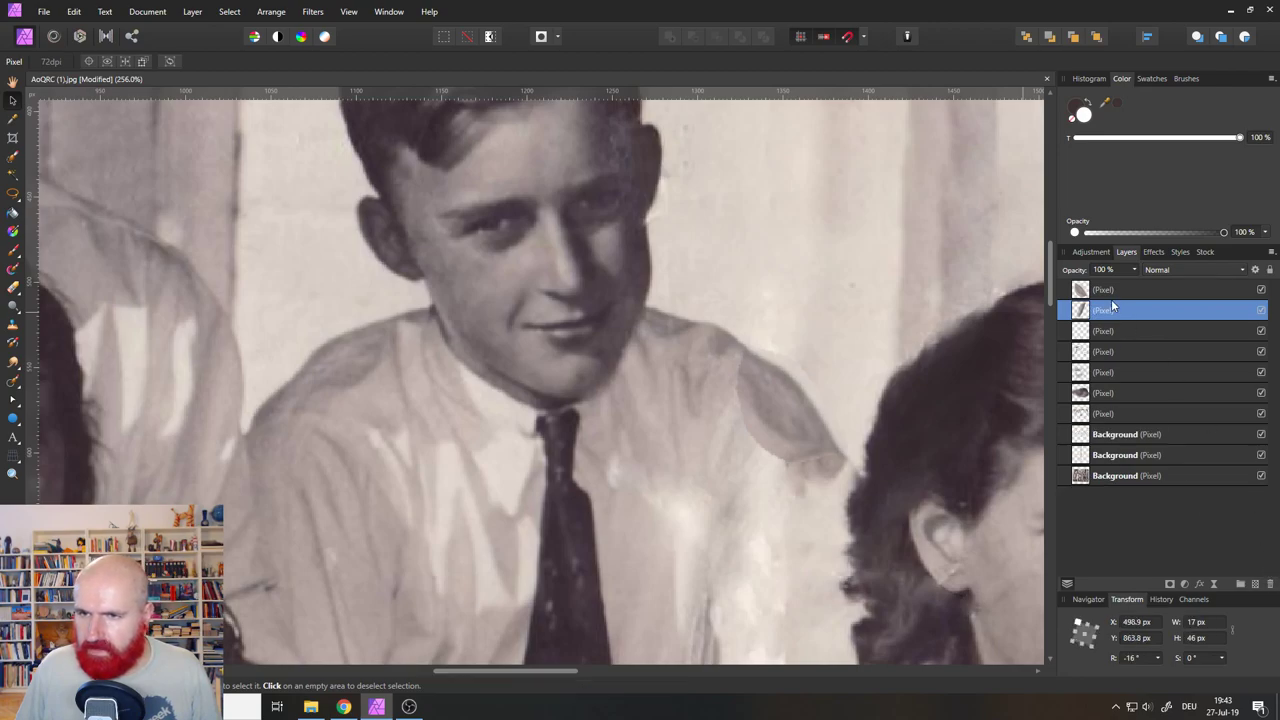
click(1088, 294)
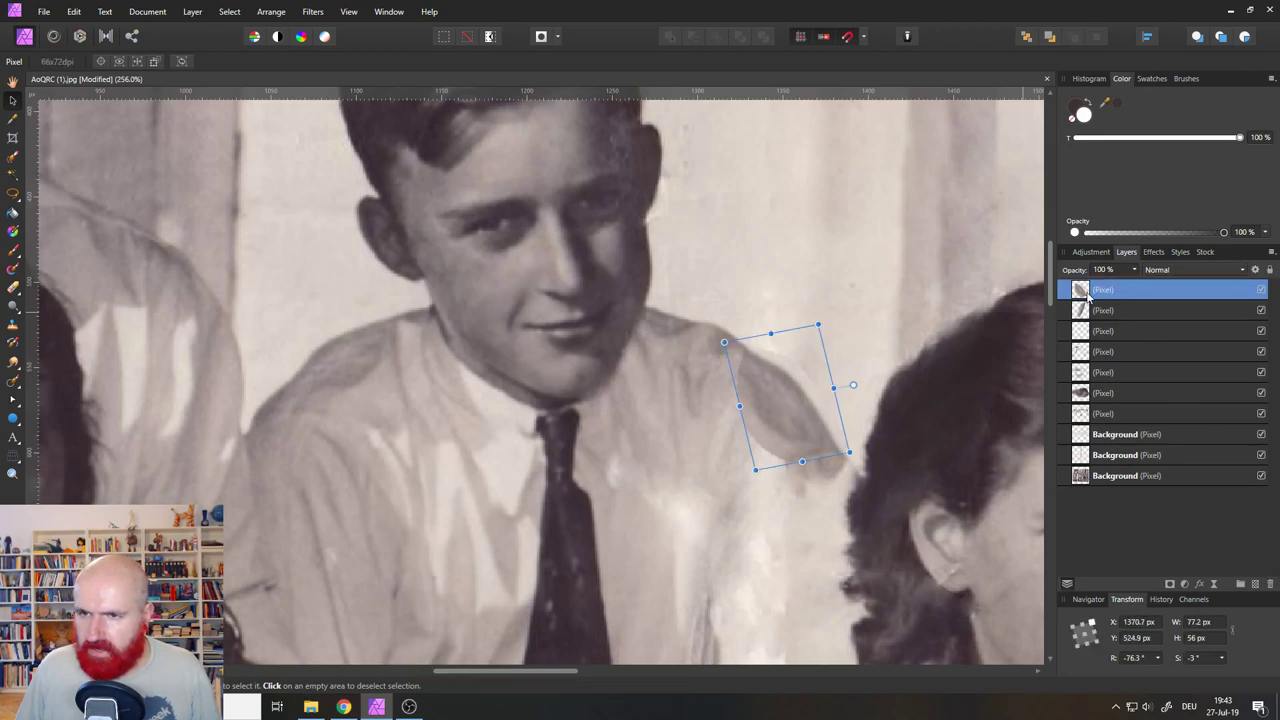
Blend the shoulder piece's edges into the shirt and background with the Erase Brush at 39 px width and 10% opacity.
click(13, 288)
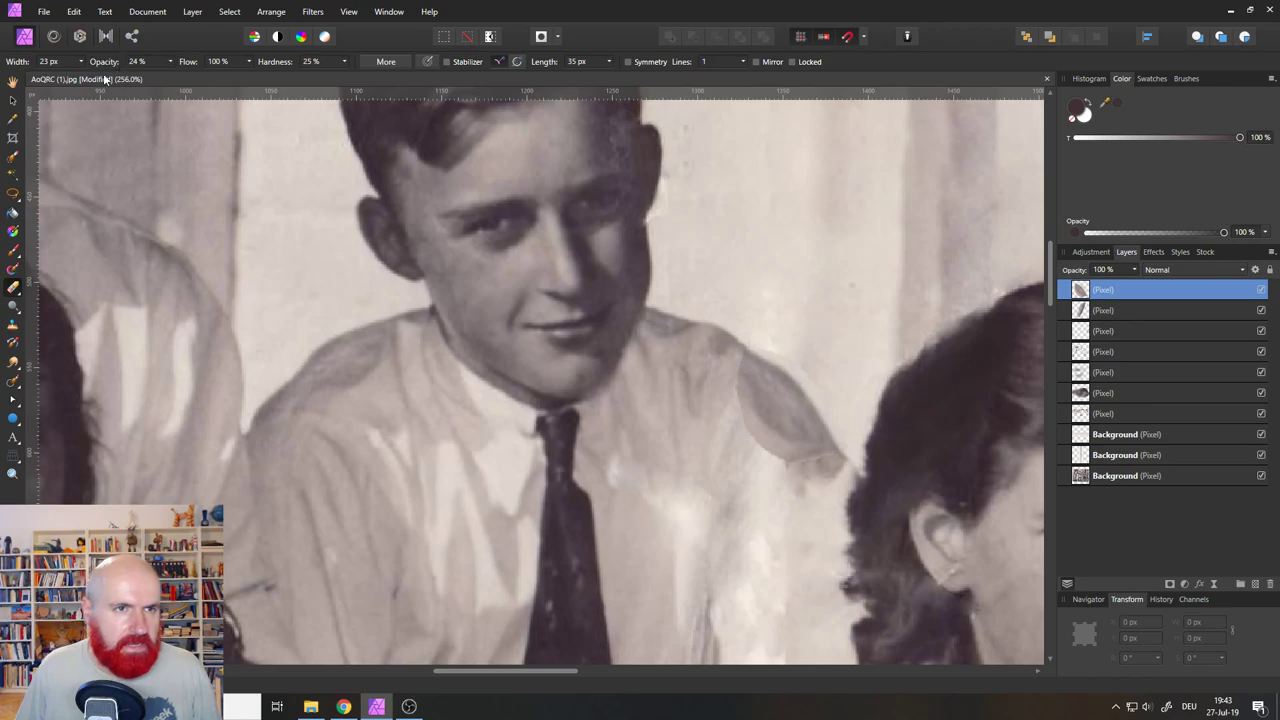
click(170, 61)
drag(172, 78, 165, 79)
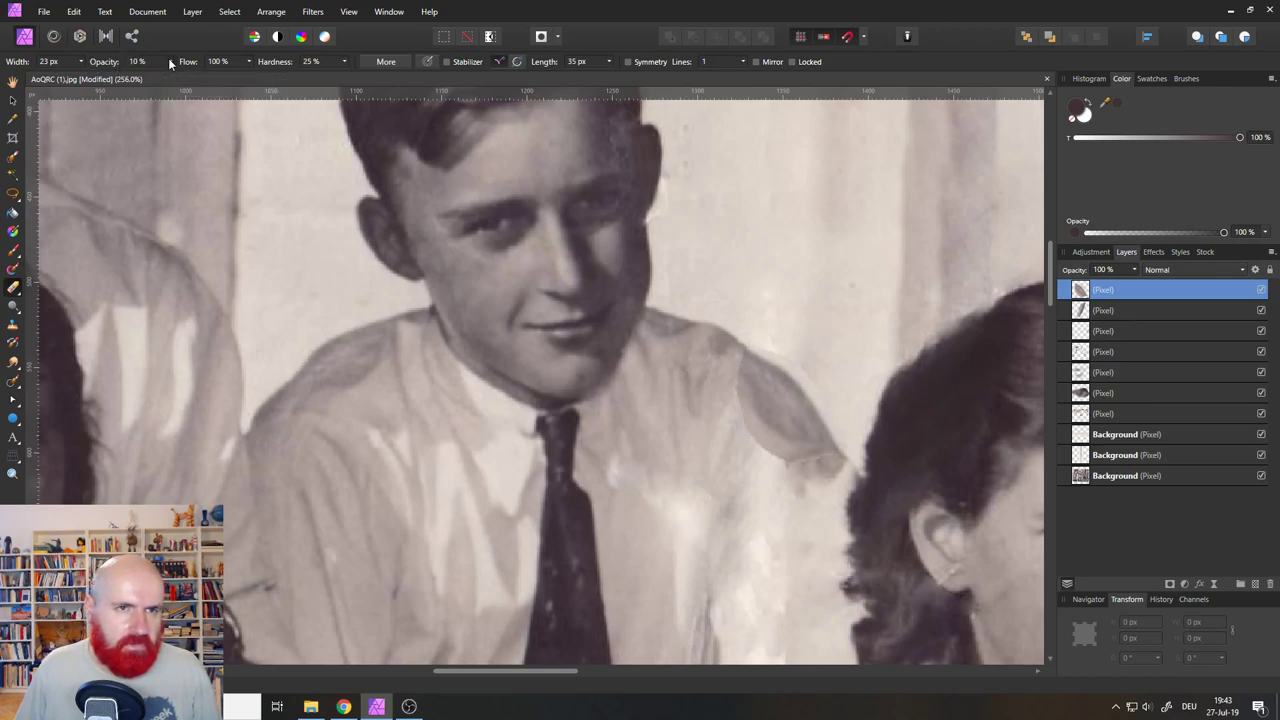
click(81, 61)
drag(82, 78, 95, 78)
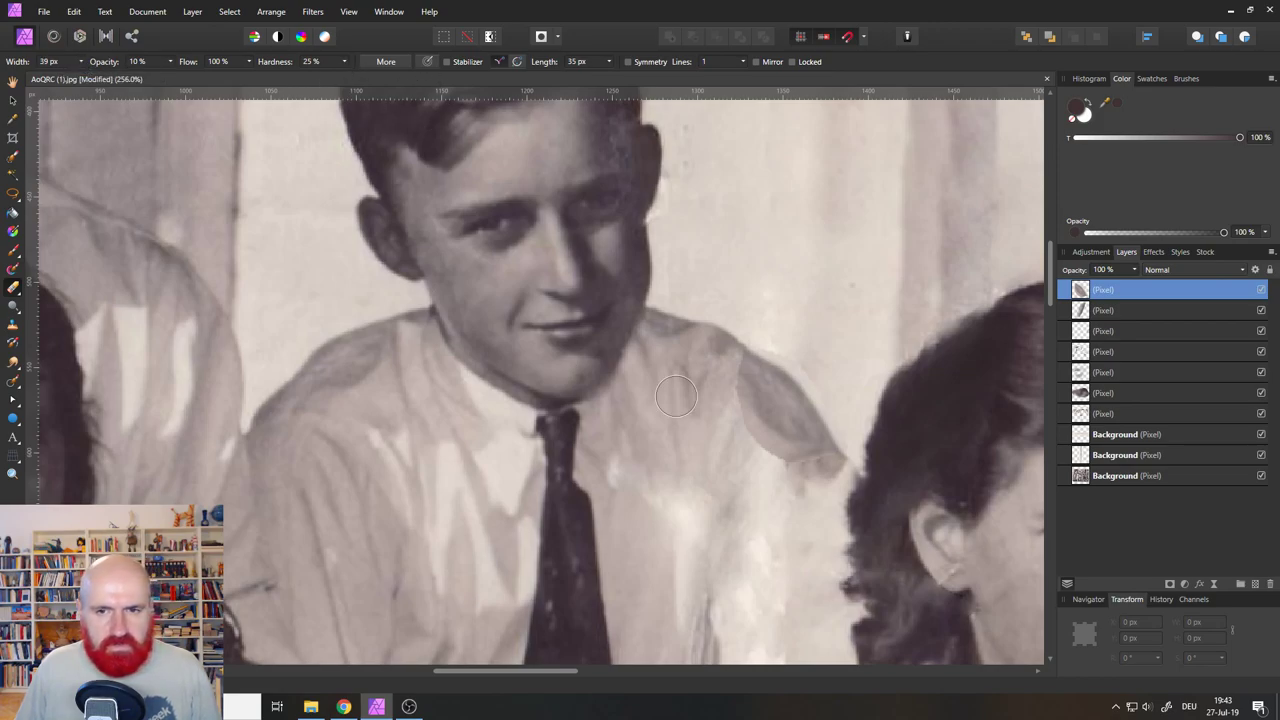
mouse_move(751, 396)
mouse_down()
mouse_move(734, 334)
mouse_move(734, 477)
mouse_move(762, 467)
mouse_move(722, 381)
mouse_move(825, 491)
mouse_move(801, 459)
mouse_move(874, 462)
mouse_move(720, 468)
mouse_move(822, 462)
mouse_move(876, 429)
mouse_move(843, 350)
mouse_move(755, 332)
mouse_move(800, 361)
mouse_move(819, 349)
mouse_move(770, 330)
mouse_move(860, 391)
mouse_move(895, 530)
mouse_move(828, 453)
mouse_move(801, 448)
mouse_move(787, 467)
mouse_move(801, 480)
mouse_move(802, 463)
mouse_move(782, 455)
mouse_move(725, 461)
mouse_move(866, 447)
mouse_move(759, 431)
mouse_move(865, 461)
mouse_up()
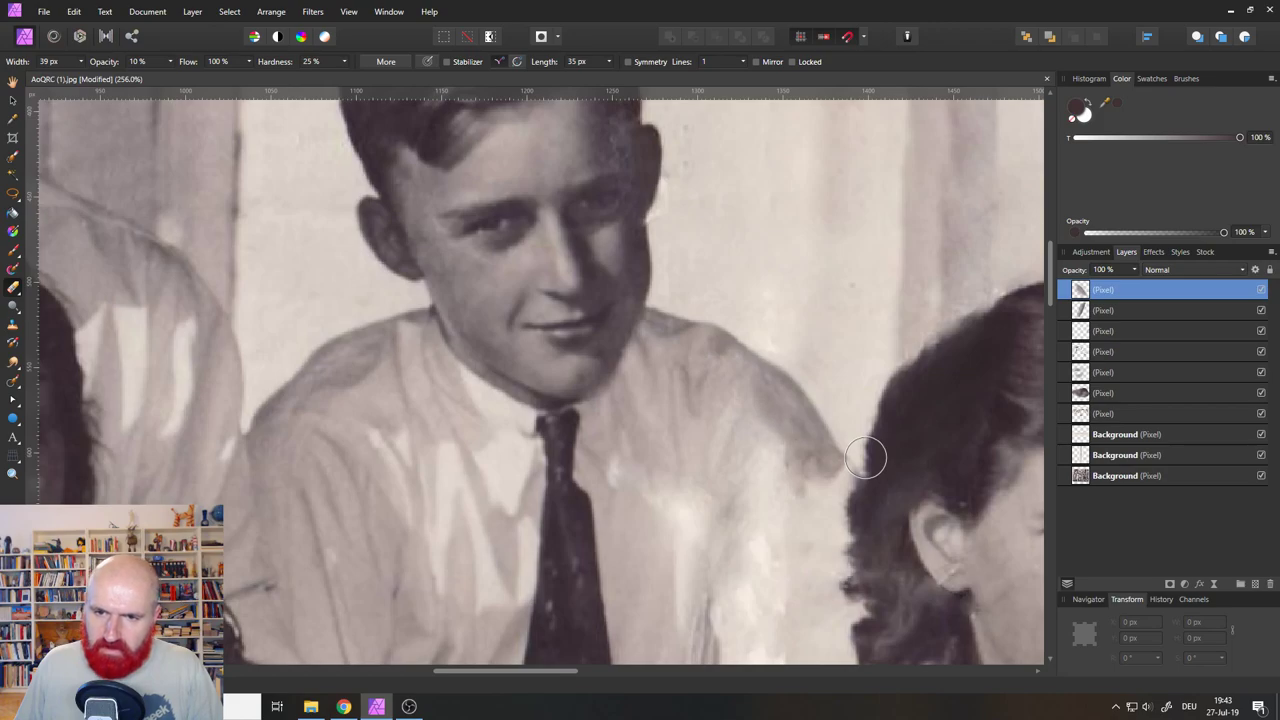
mouse_move(866, 458)
mouse_down()
mouse_move(796, 472)
mouse_move(701, 390)
mouse_move(745, 458)
mouse_up()
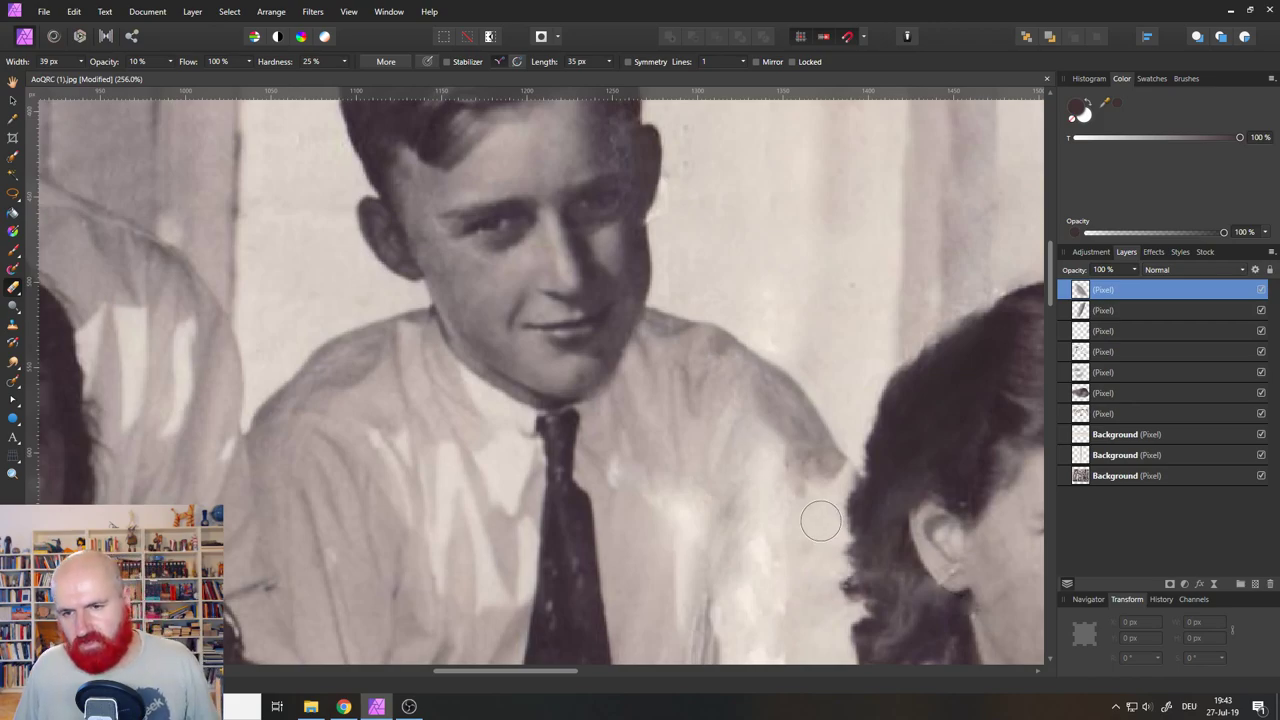
Stretch the shoulder piece down toward the woman's hair to 99.7 px wide, skew it to -8.3°, and deselect it.
scroll(688, 510, down, 5)
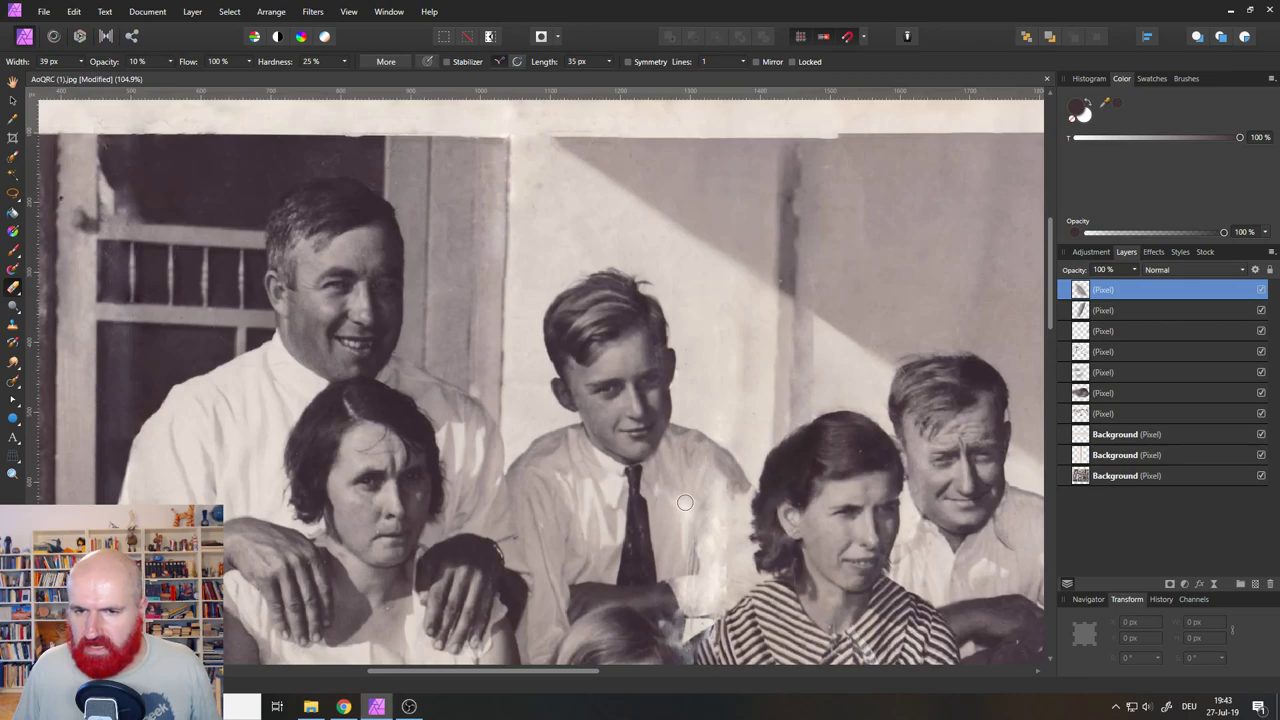
scroll(700, 500, up, 6)
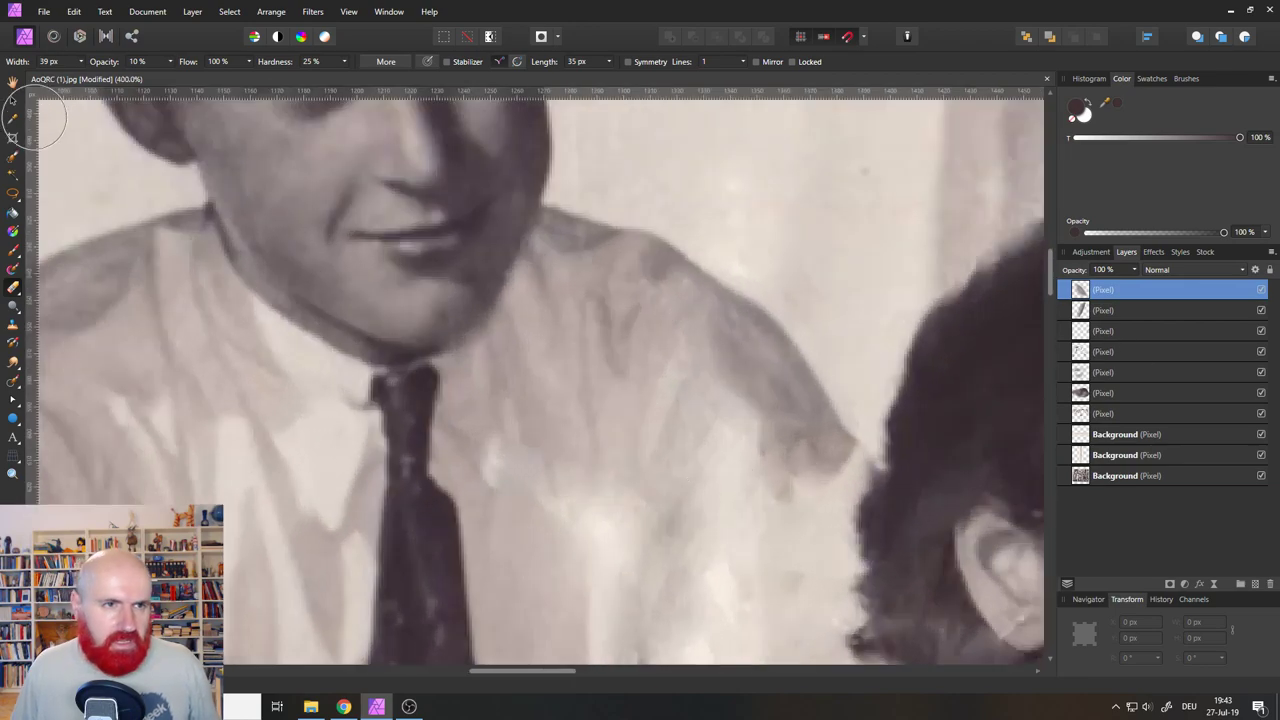
click(12, 100)
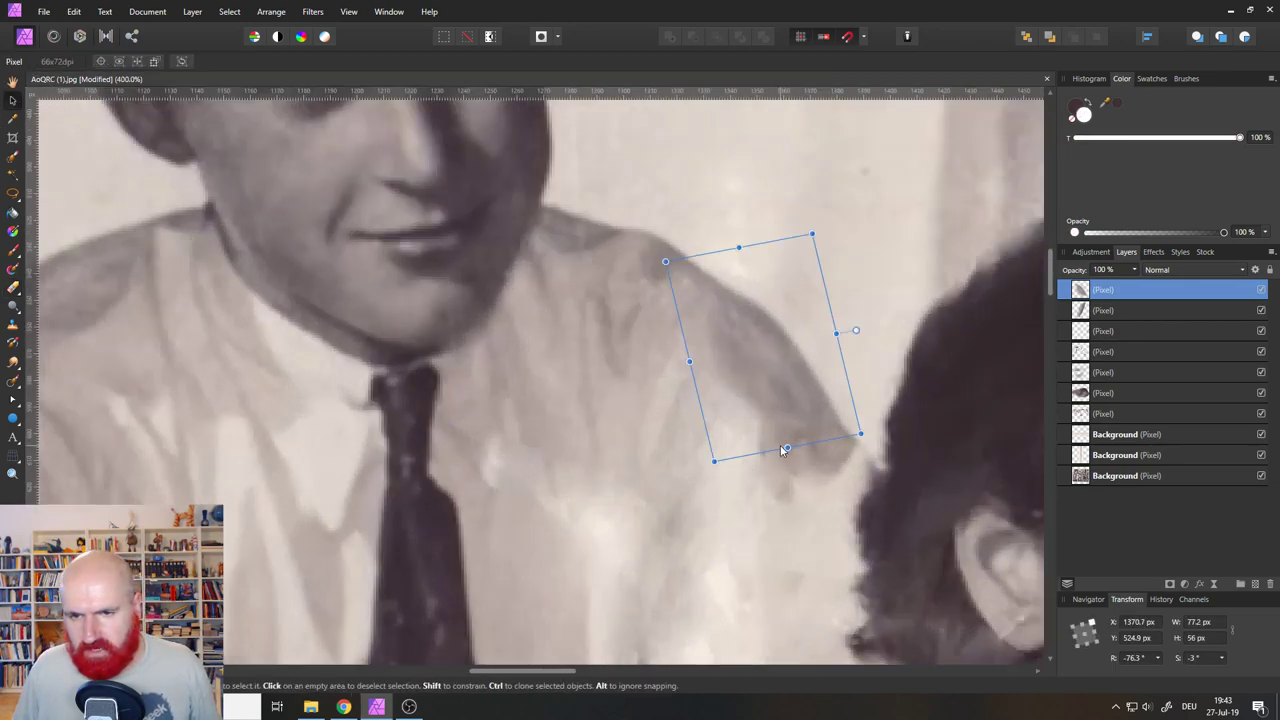
drag(786, 448, 840, 503)
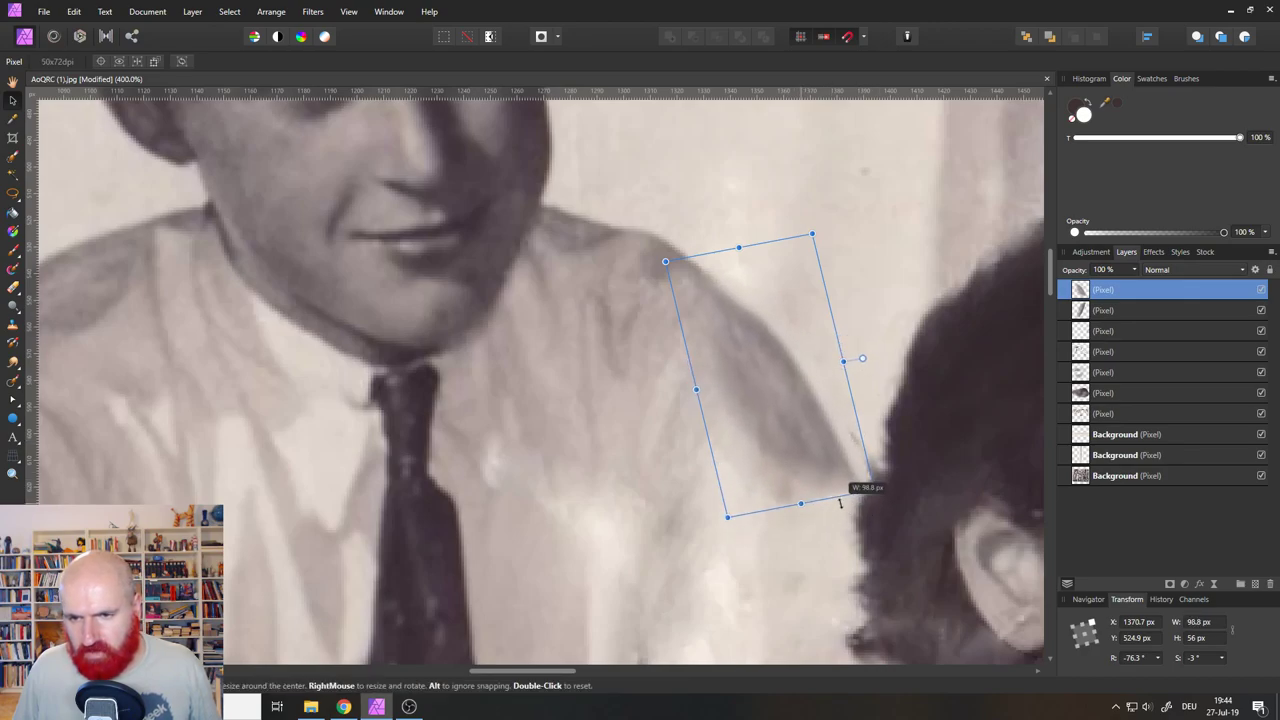
click(810, 517)
click(804, 470)
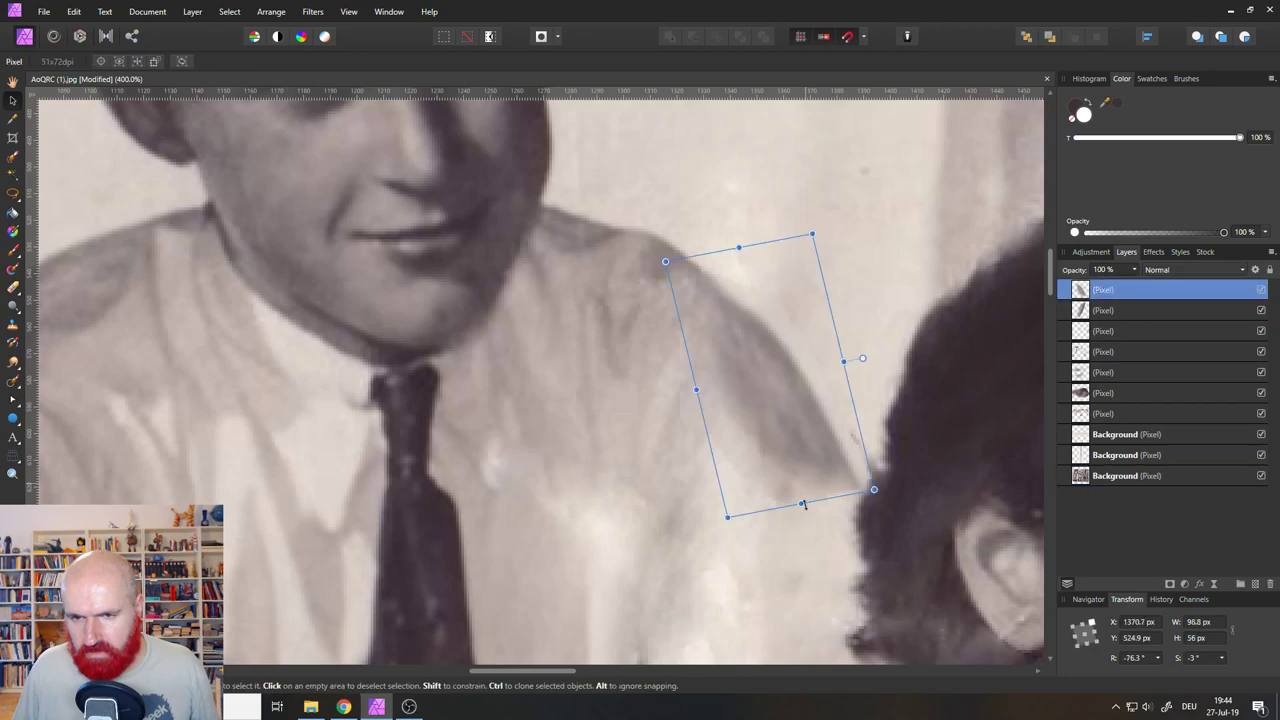
mouse_move(808, 504)
mouse_down()
mouse_move(831, 491)
mouse_move(820, 502)
mouse_move(831, 503)
mouse_up()
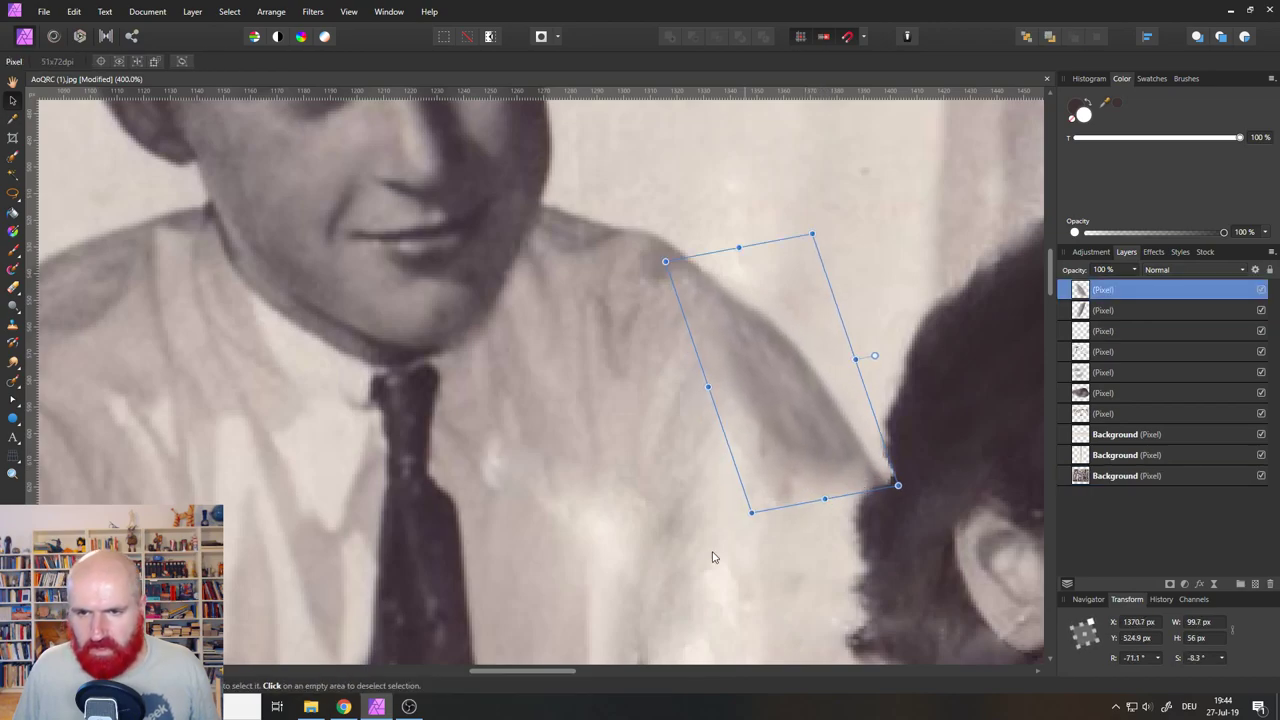
click(714, 557)
Erase the shoulder piece's tip where it overlaps the woman's hair, with the Erase Brush's opacity raised to 100%.
click(13, 288)
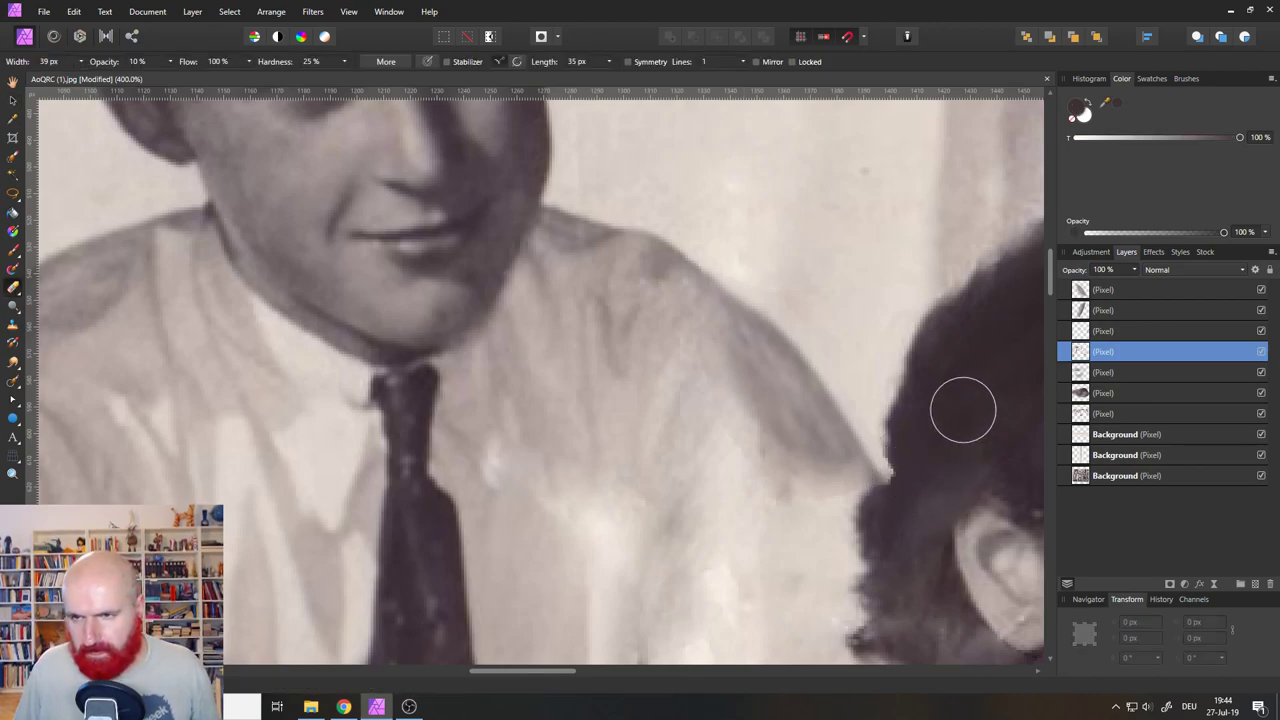
click(1103, 289)
mouse_move(915, 447)
mouse_down()
mouse_move(900, 497)
mouse_move(904, 458)
mouse_up()
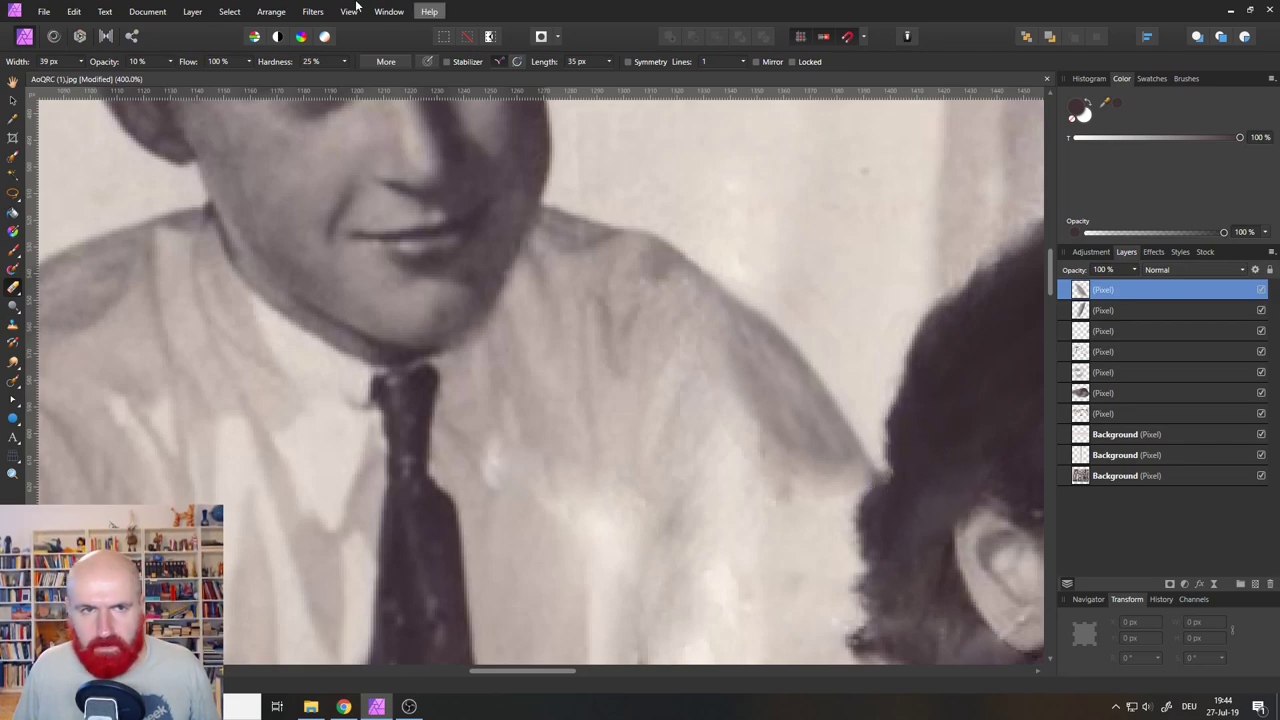
click(172, 60)
drag(171, 75, 256, 76)
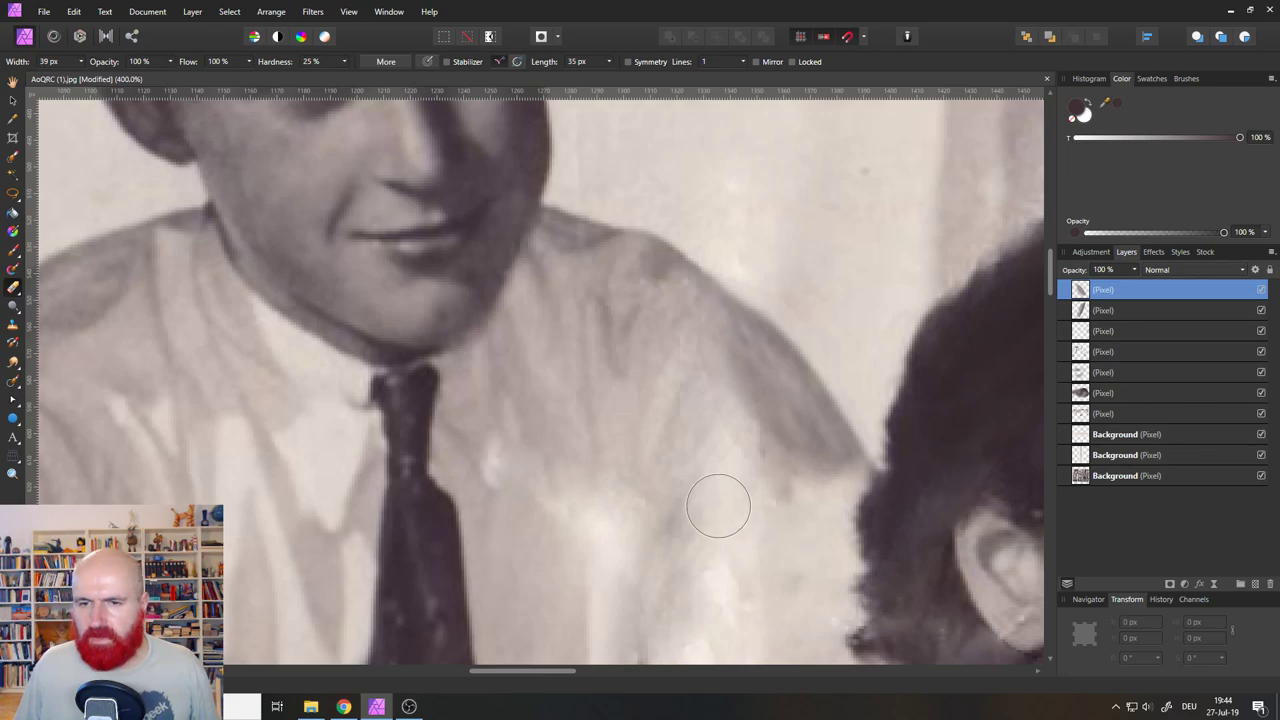
scroll(717, 503, down, 10)
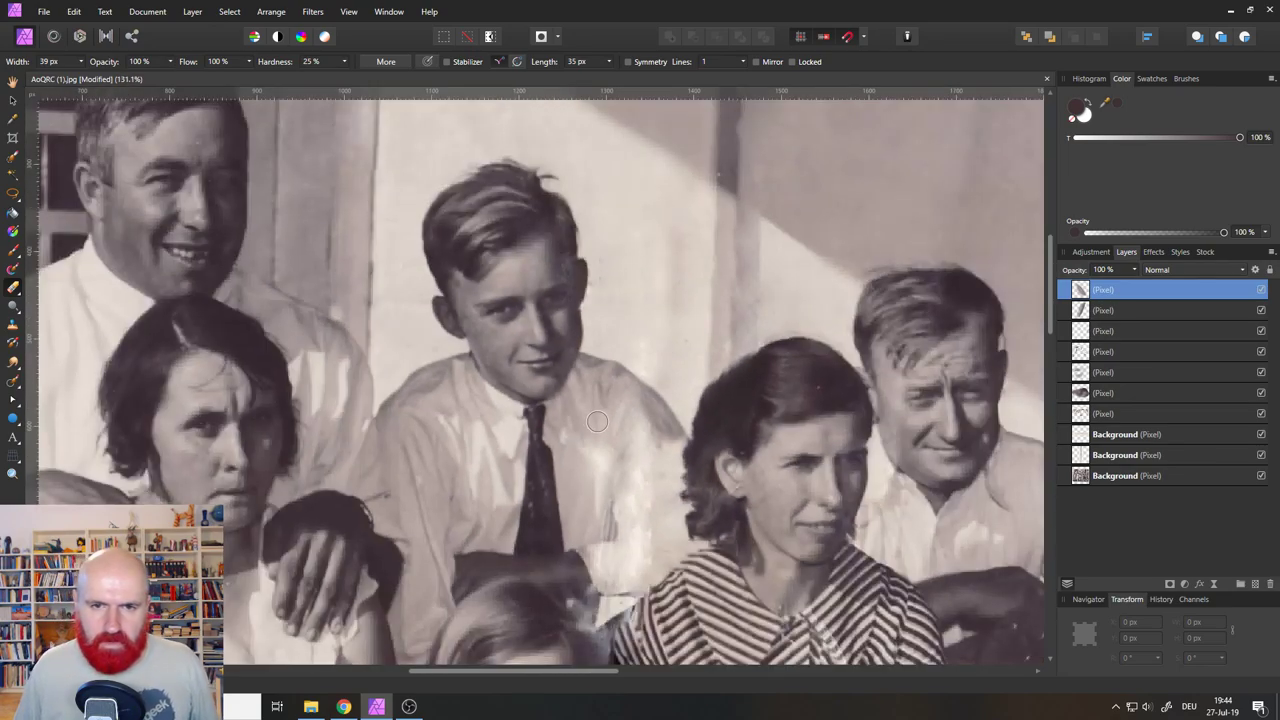
scroll(547, 410, up, 1)
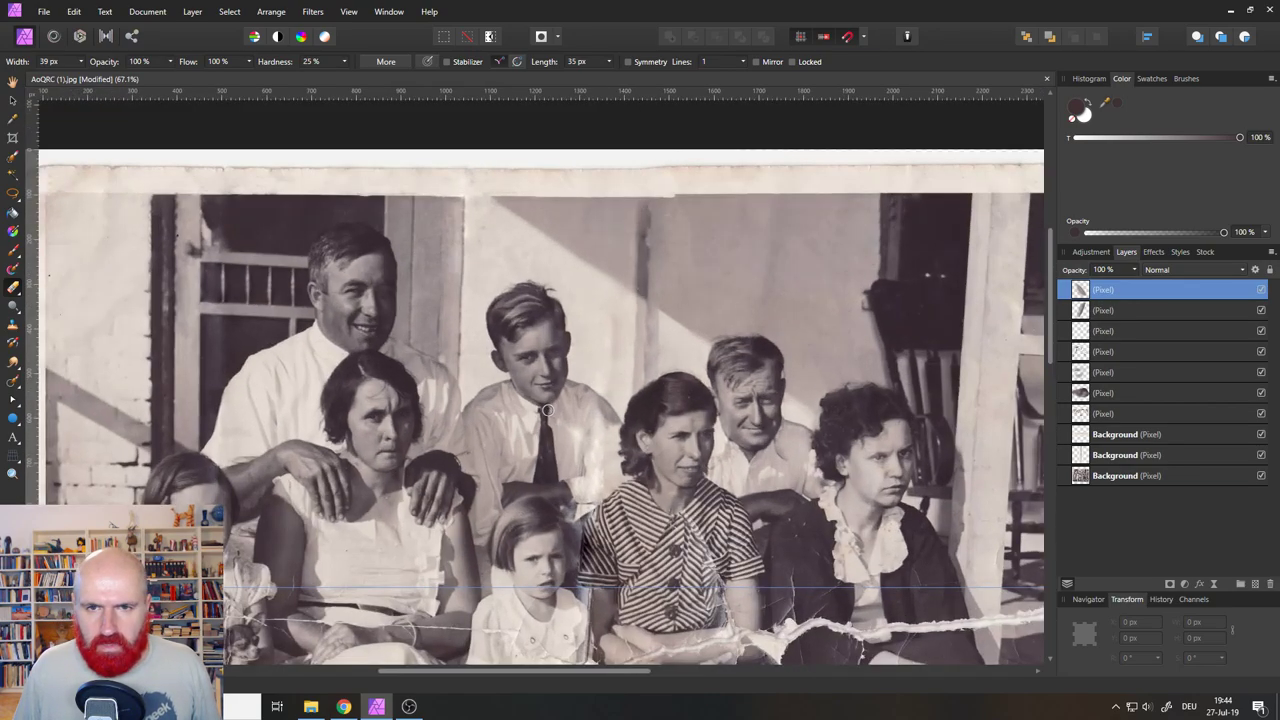
Copy the flattened image and paste it as a new layer on top of the stack.
scroll(703, 216, up, 6)
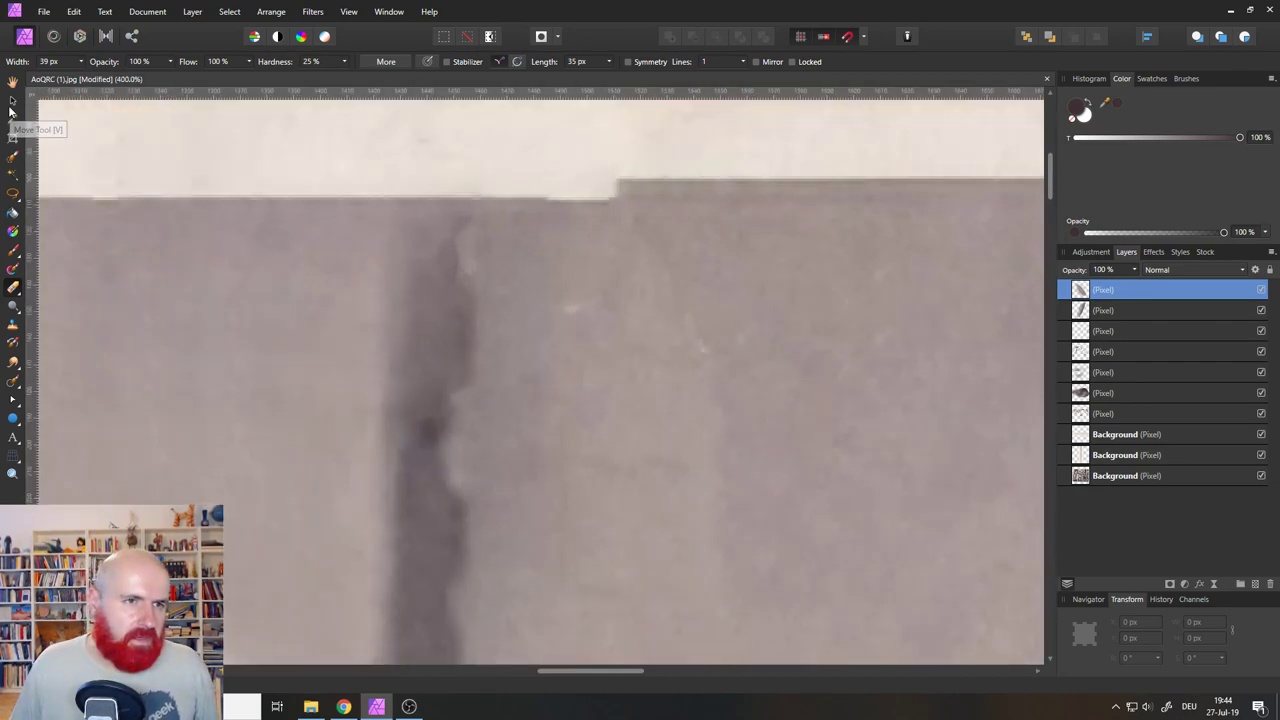
click(12, 194)
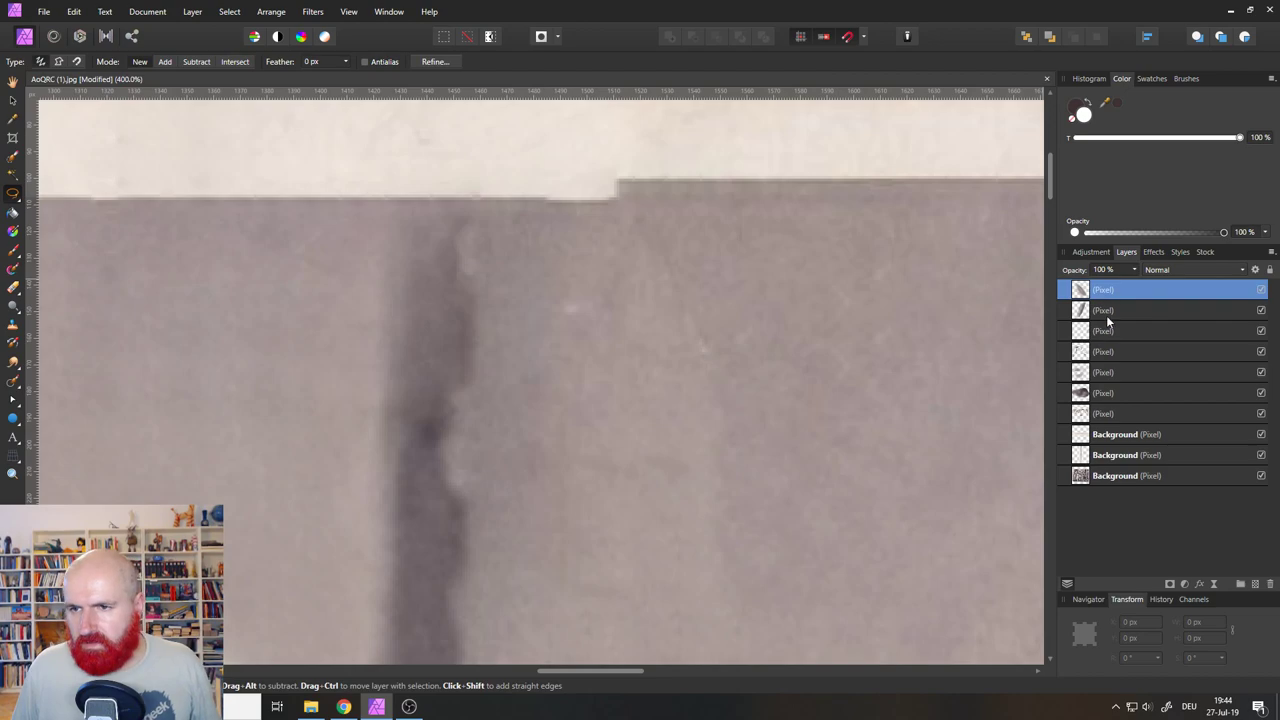
click(72, 11)
click(68, 10)
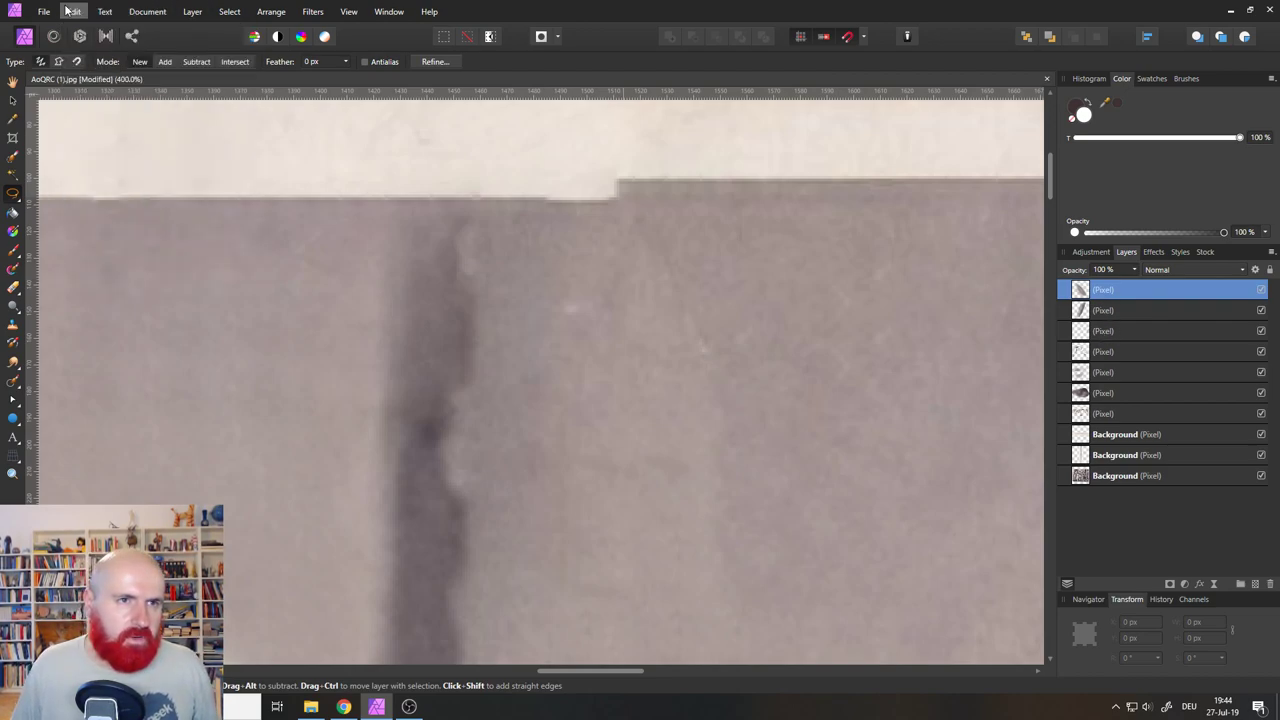
click(70, 11)
click(94, 96)
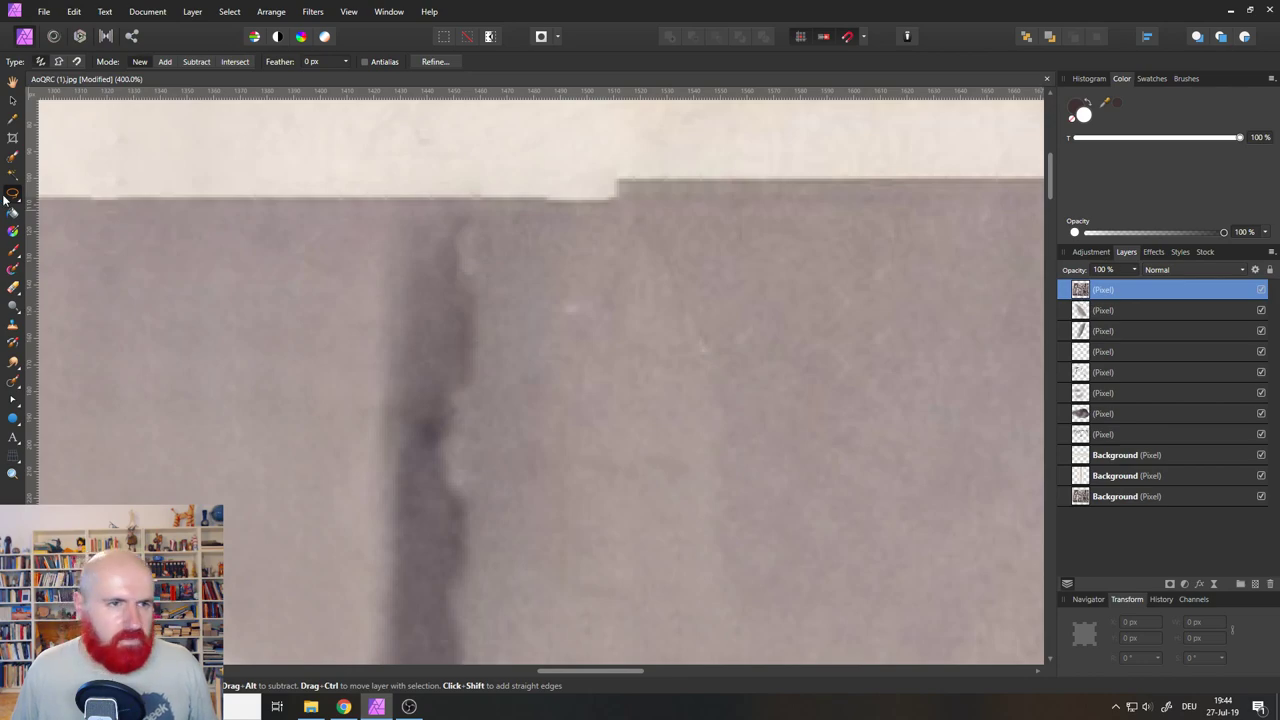
Lasso a strip about 99 × 24 px along the photo's upper edge beside the notch, duplicate it onto its own layer and deselect.
drag(893, 165, 678, 172)
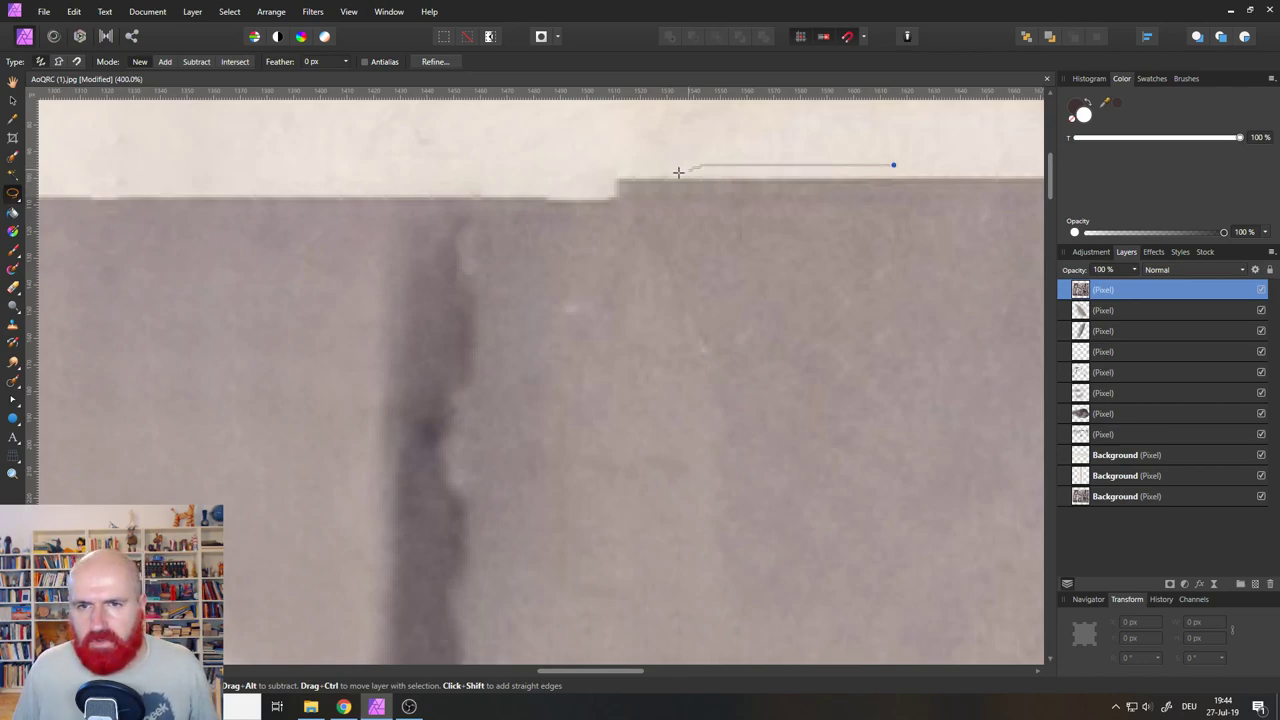
drag(902, 219, 917, 171)
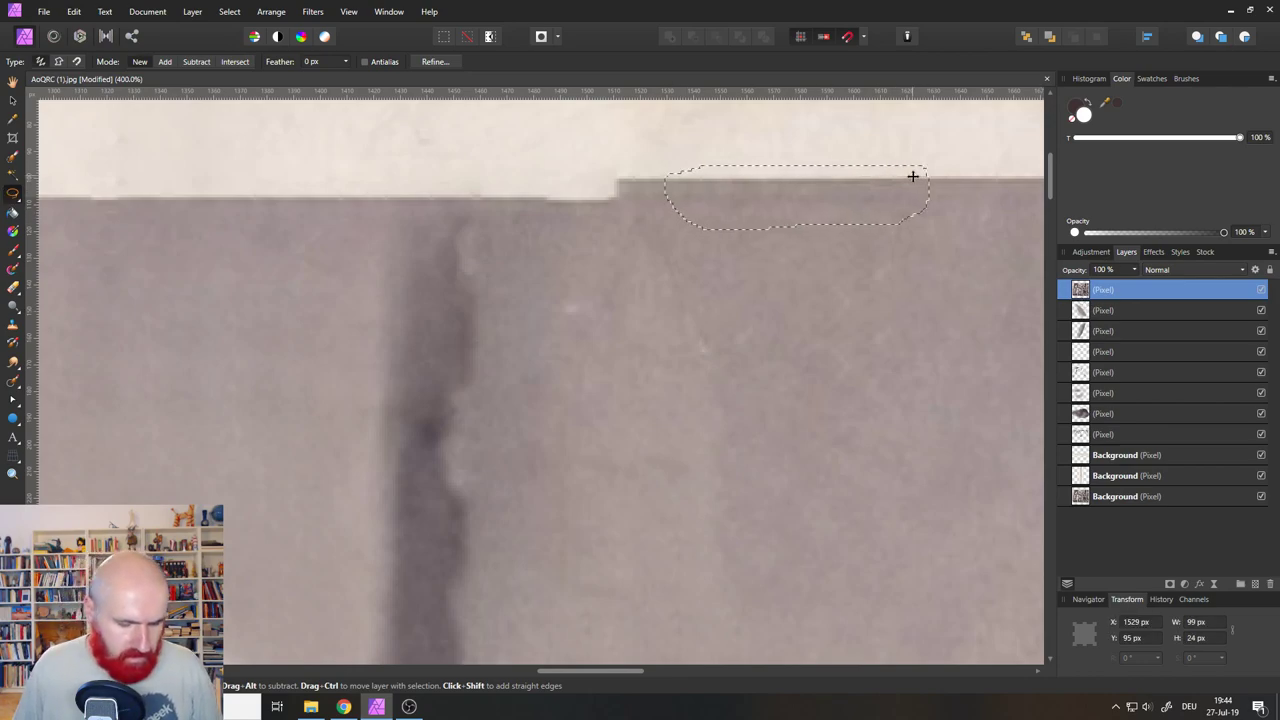
key(ctrl+c)
key(ctrl+v)
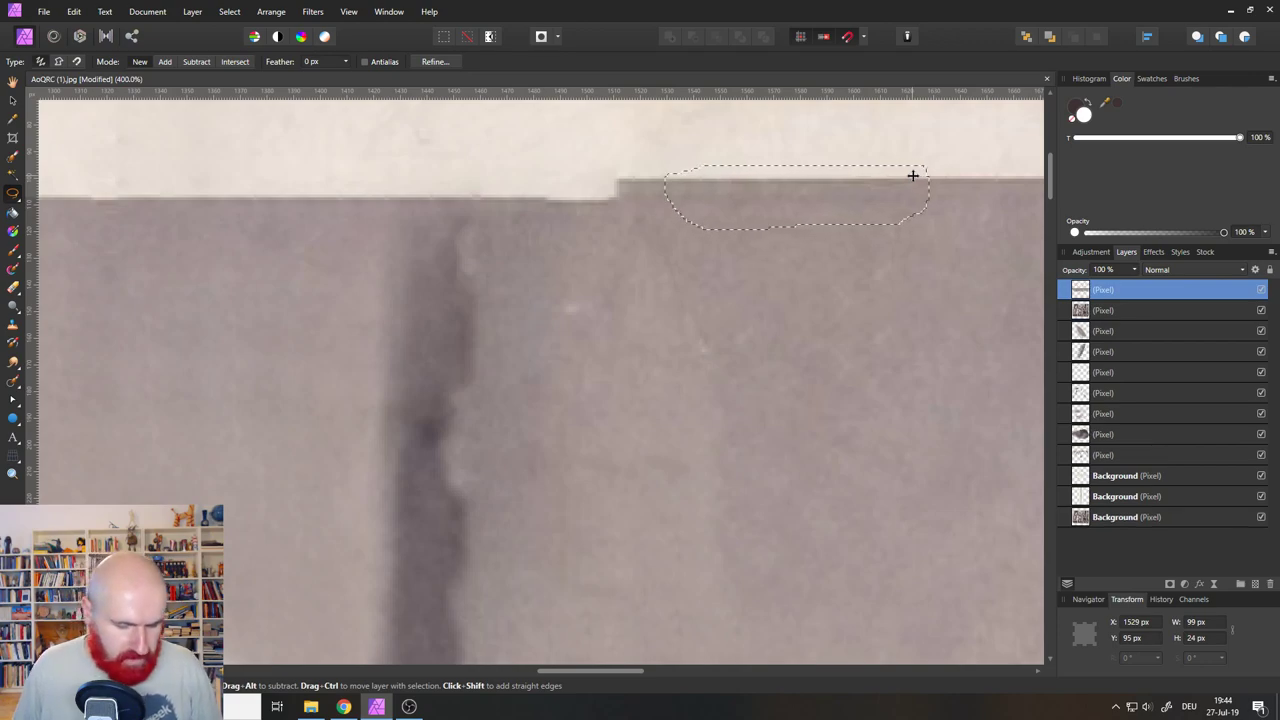
key(ctrl+d)
Delete the flattened copy layer beneath the edge strip and reselect the strip's layer.
click(1075, 311)
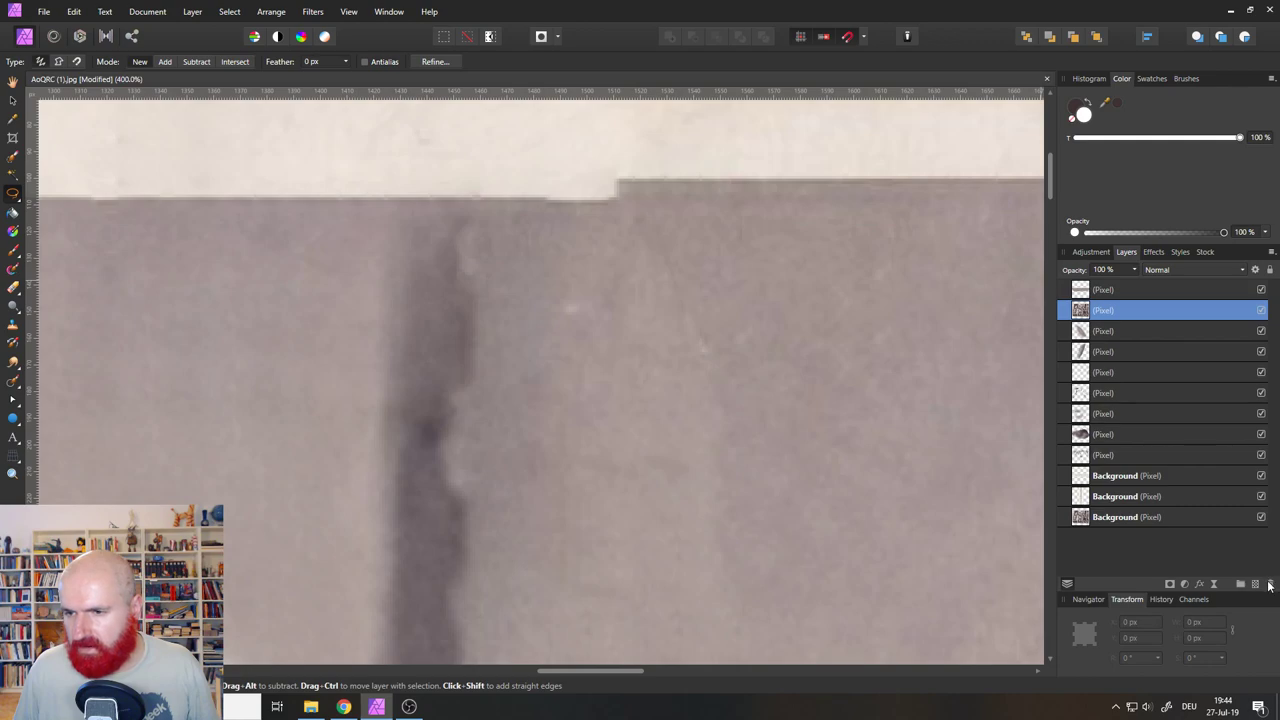
click(1269, 585)
click(1077, 292)
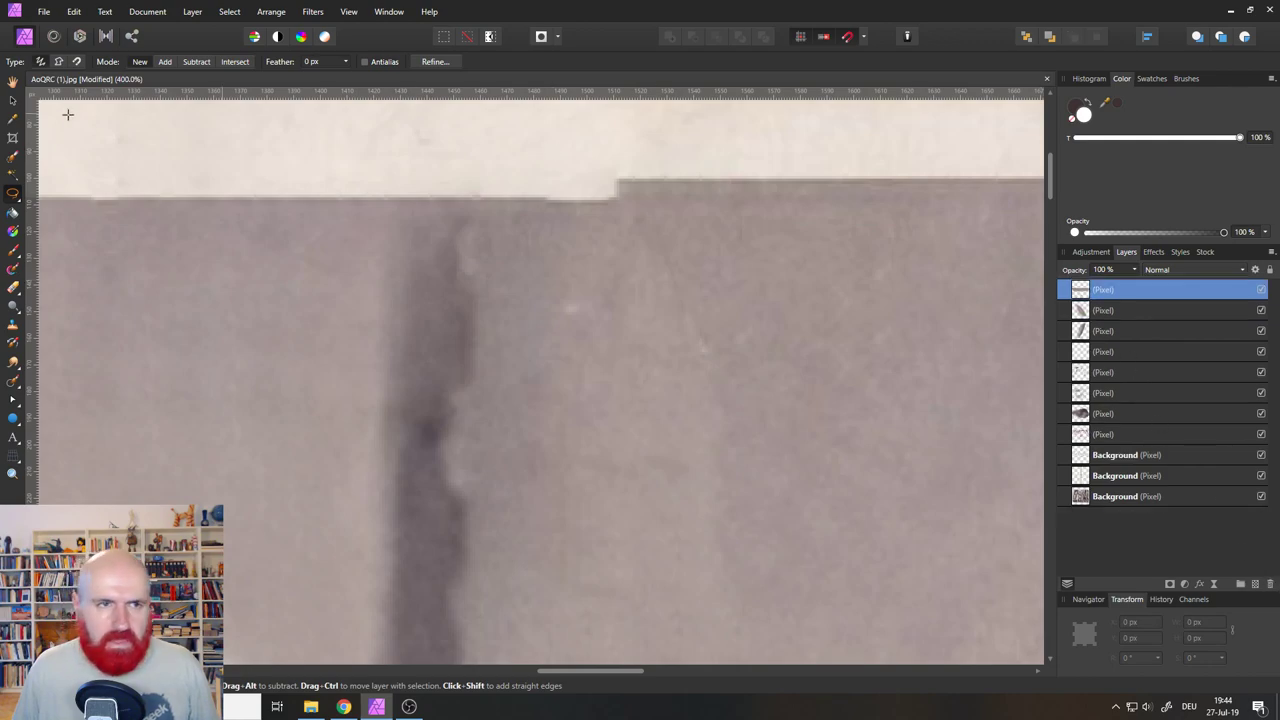
Place the edge strip over the notch in the photo's upper edge, stretch it to about 260 px wide and tilt it along the edge.
click(13, 99)
drag(748, 197, 581, 198)
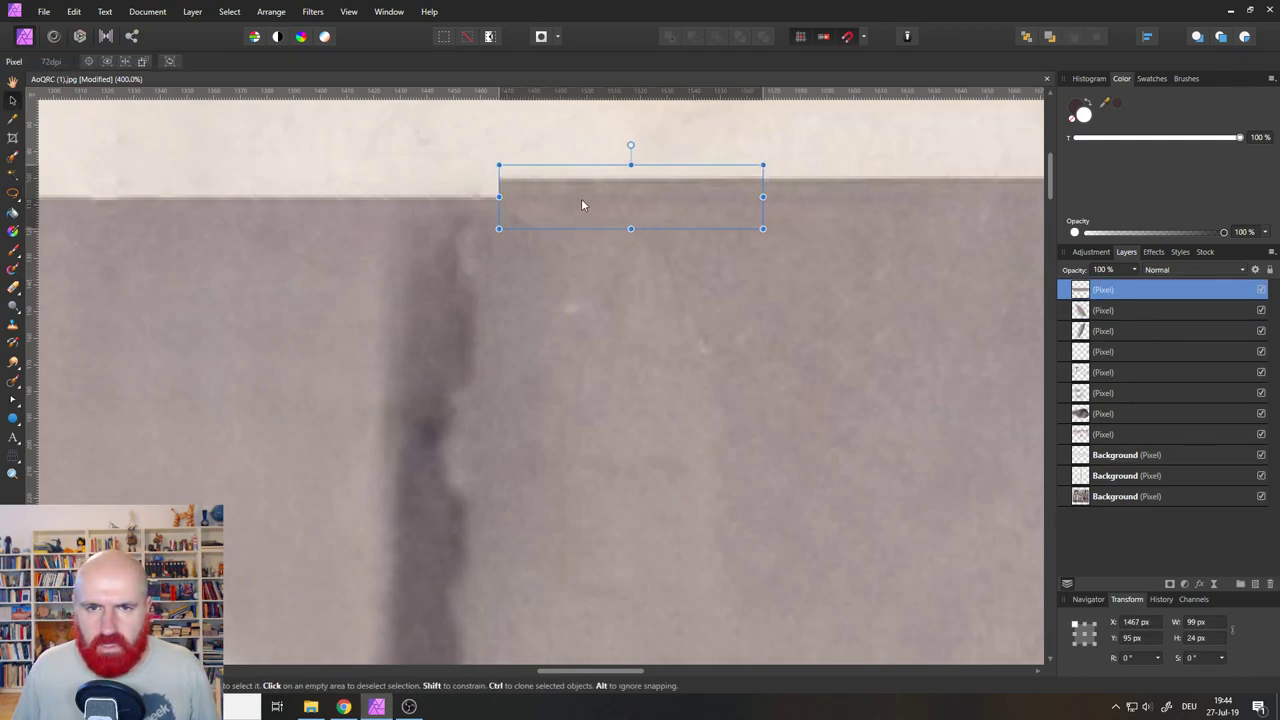
drag(499, 197, 126, 209)
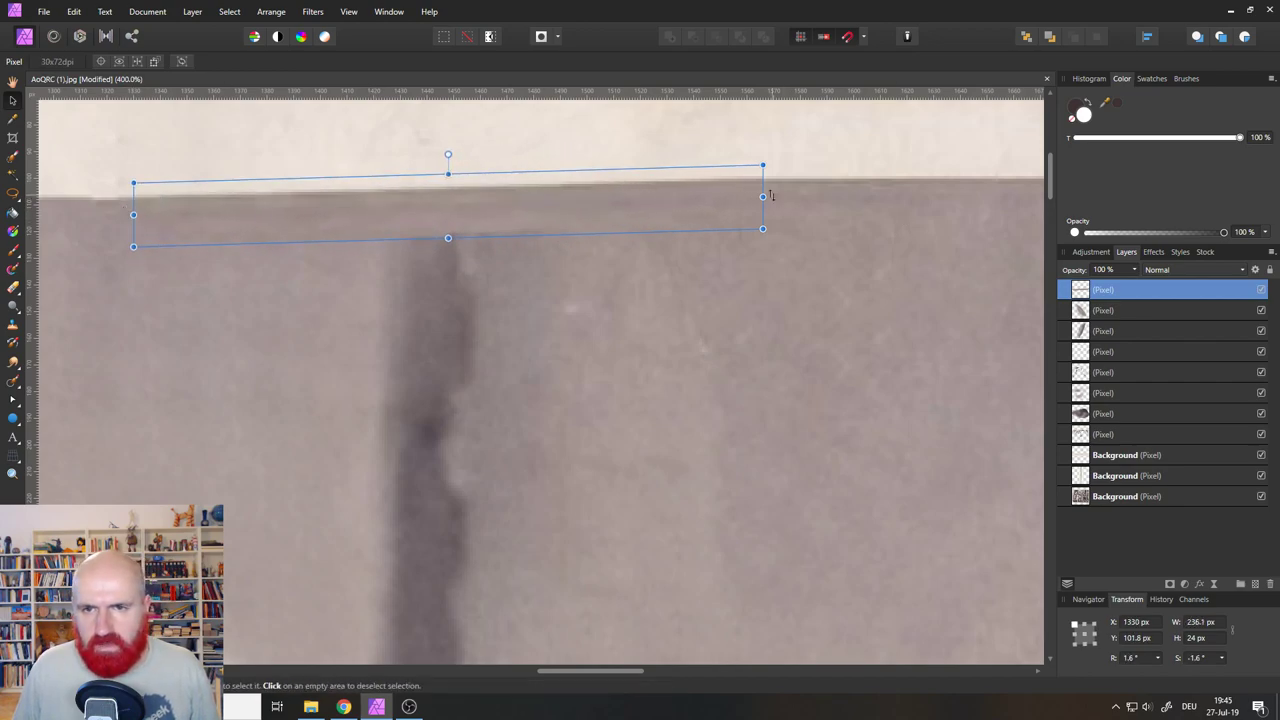
drag(770, 196, 838, 200)
click(637, 299)
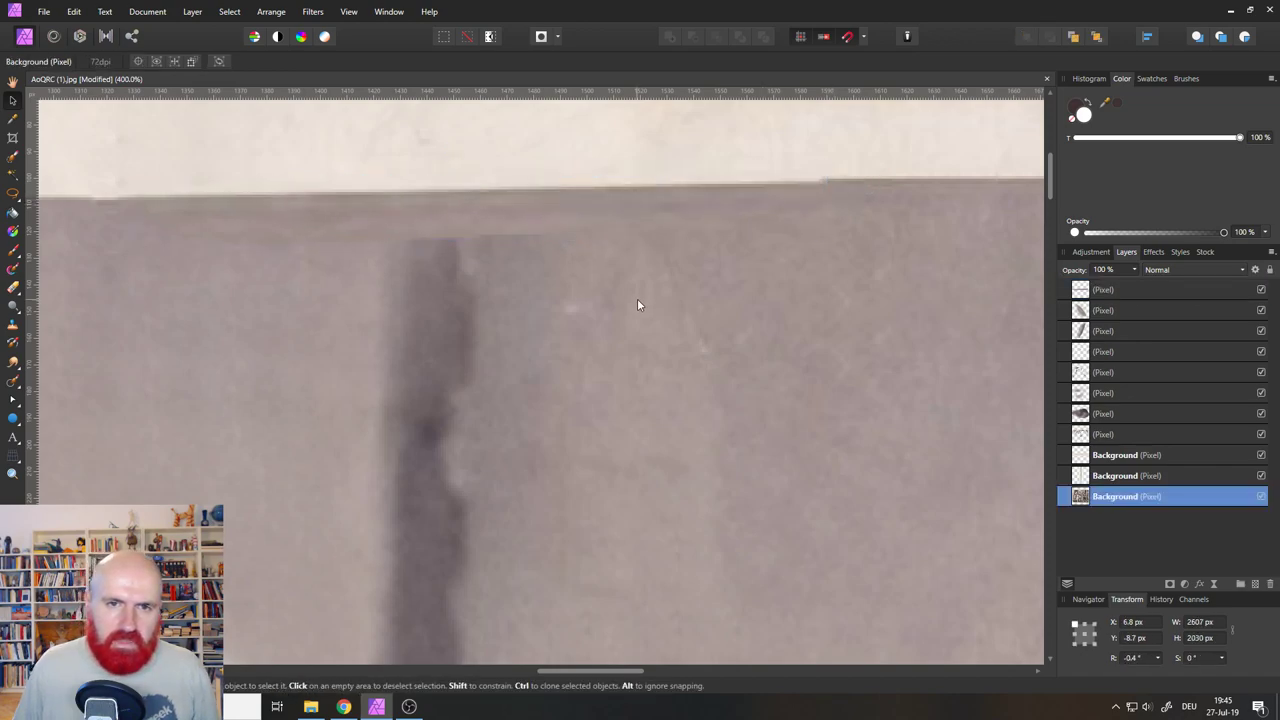
click(807, 198)
click(836, 199)
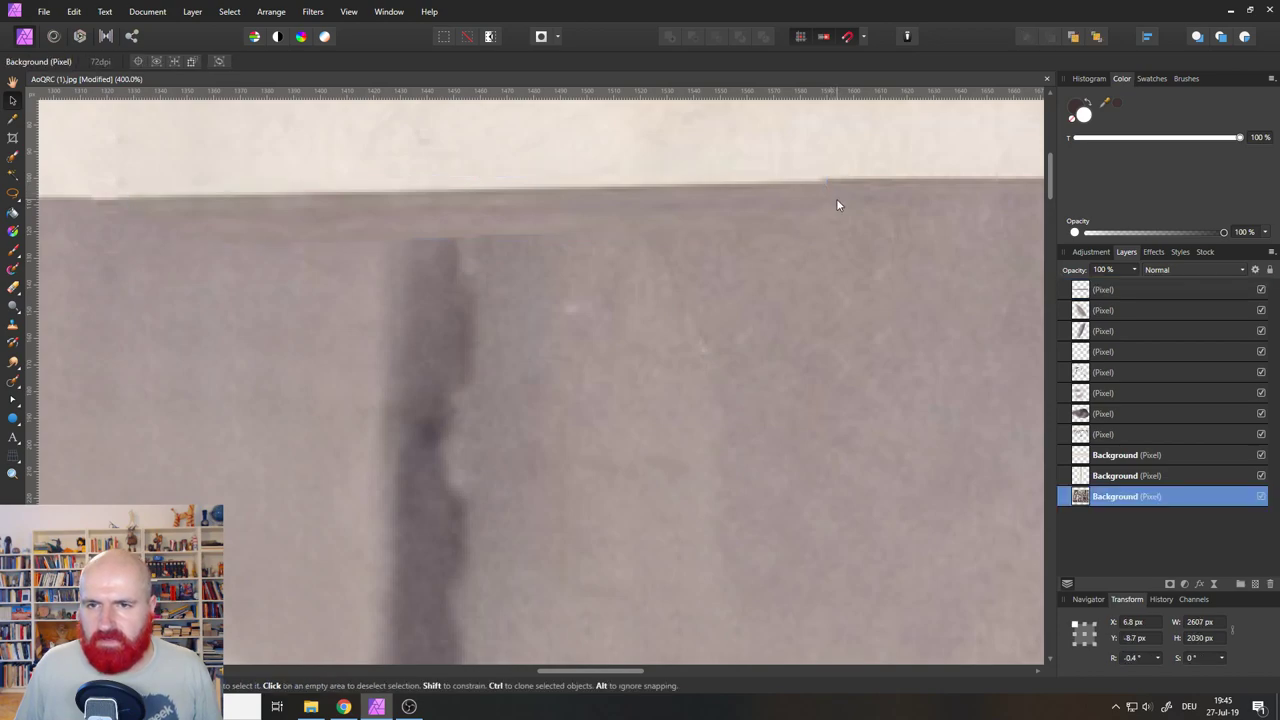
click(790, 199)
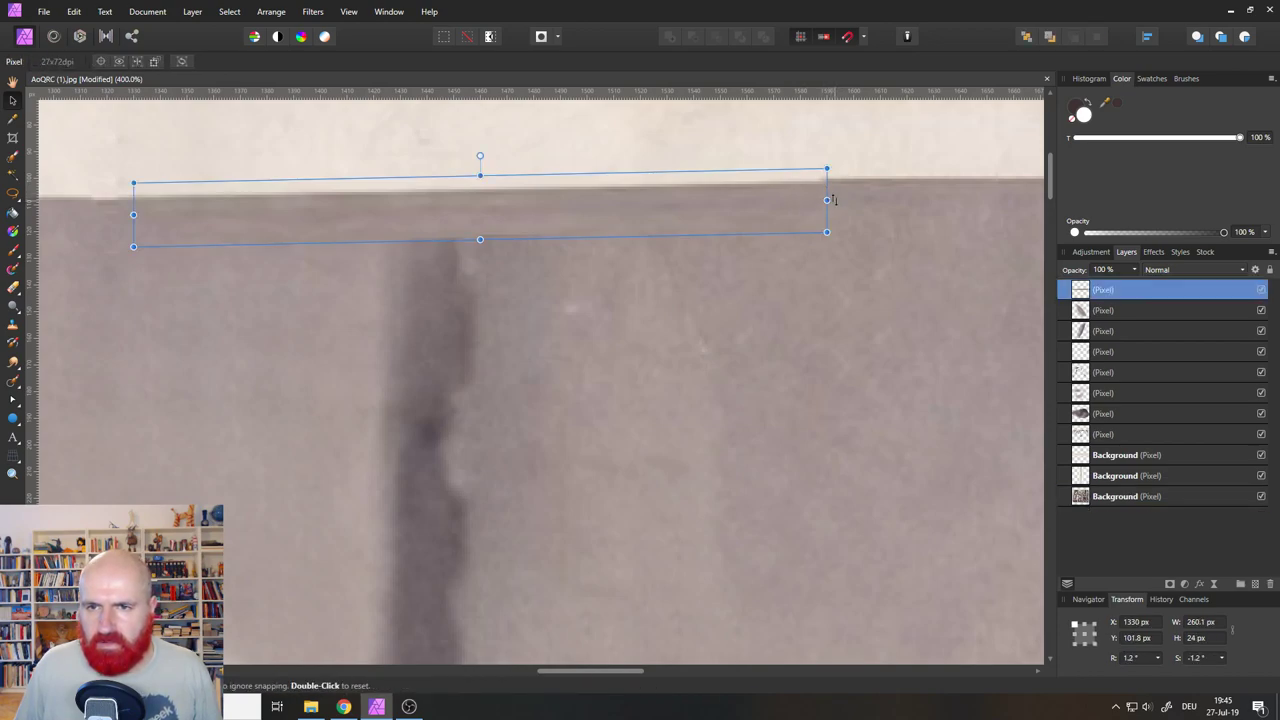
drag(829, 200, 834, 195)
click(468, 198)
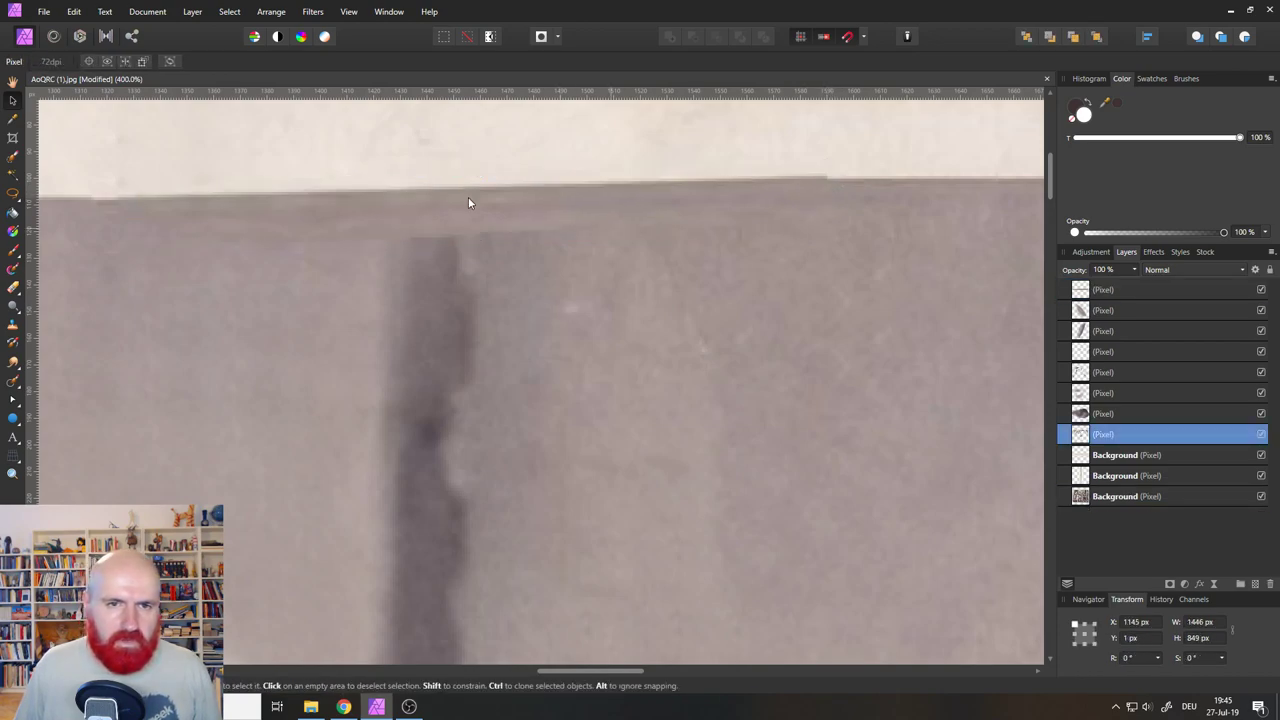
Erase the edge strip where it covers the top of the wall's dark vertical shadow, using the Erase Brush at 39 px and 100% opacity.
click(13, 285)
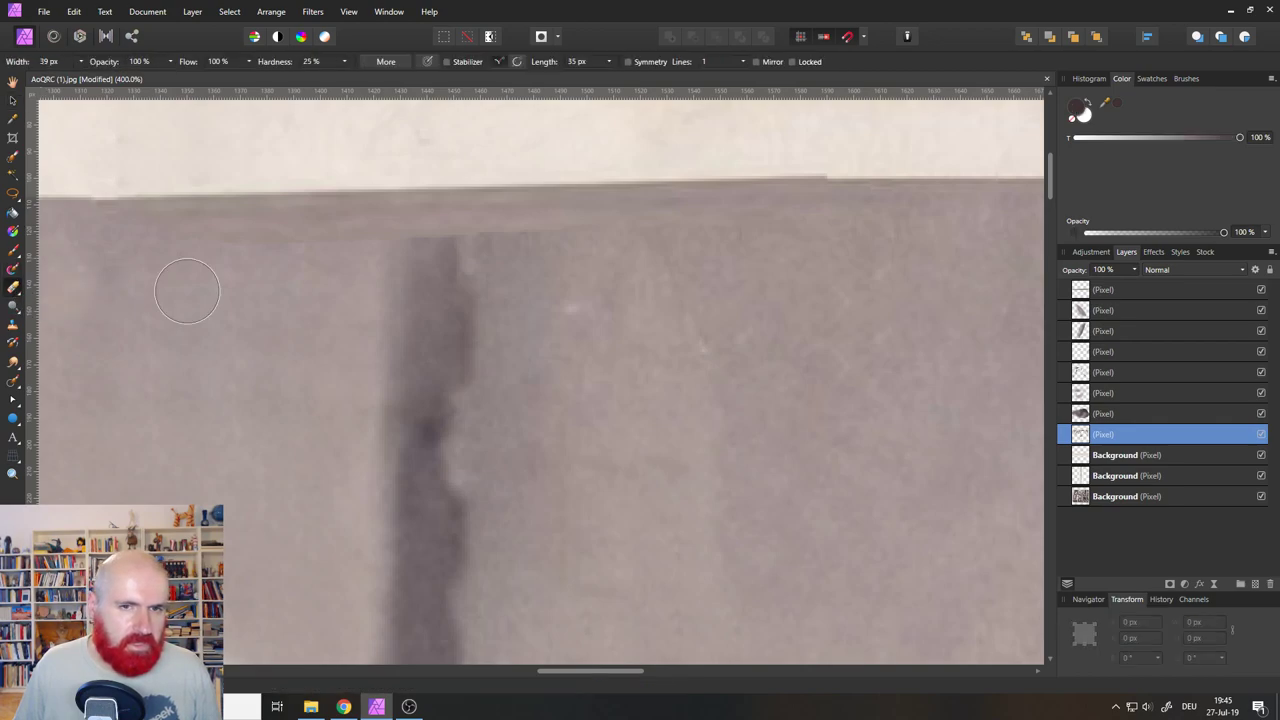
click(419, 227)
key(ctrl+z)
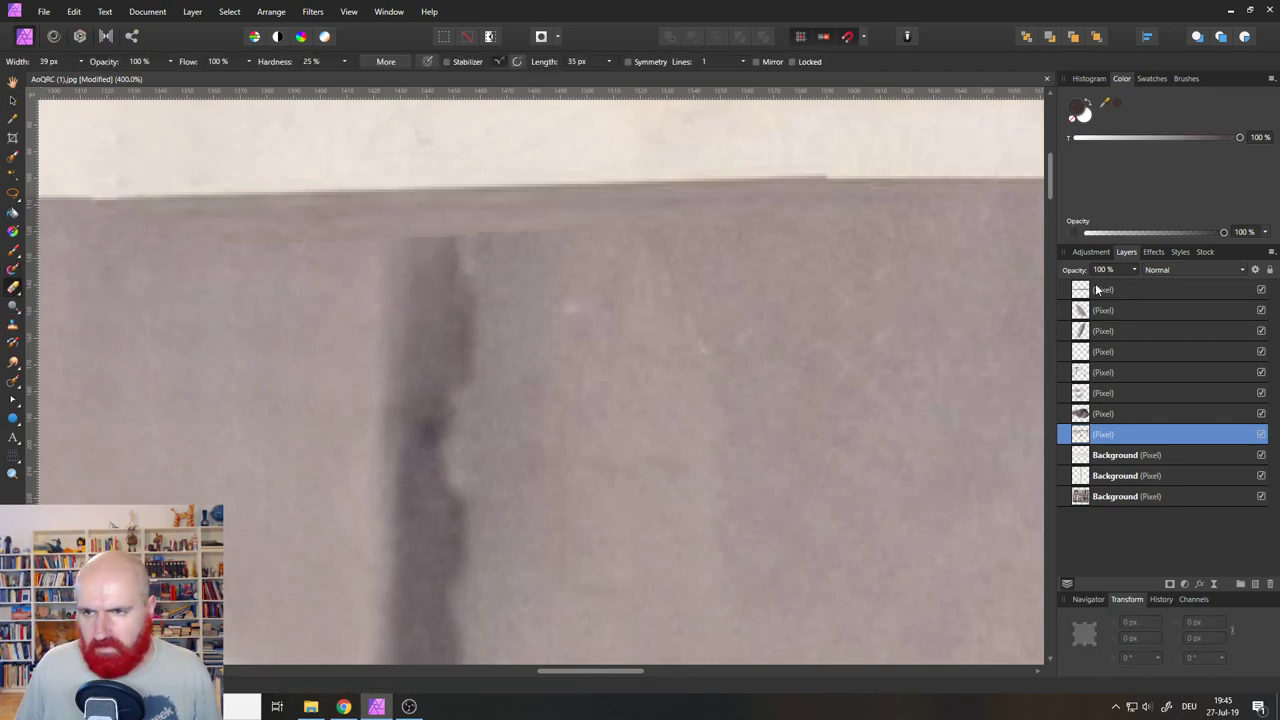
click(1085, 291)
mouse_move(460, 259)
mouse_down()
mouse_move(408, 223)
mouse_move(409, 236)
mouse_up()
key(ctrl+z)
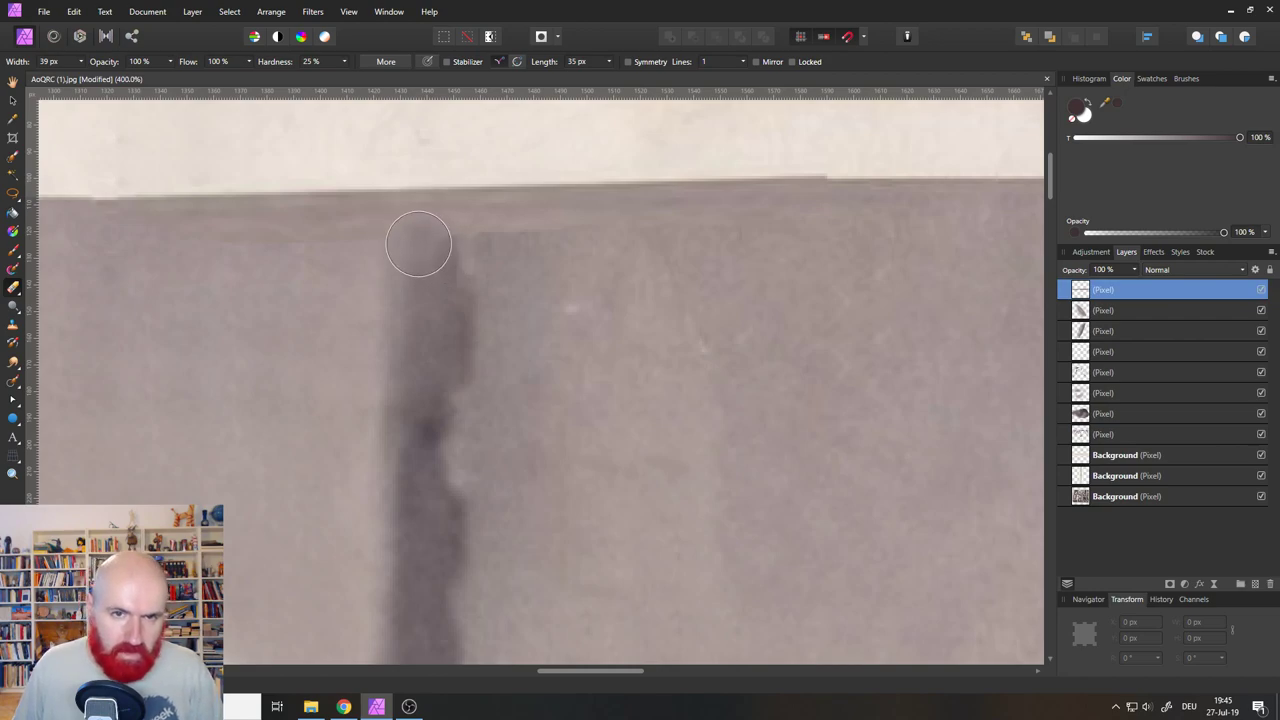
mouse_move(401, 228)
mouse_down()
mouse_move(409, 246)
mouse_move(434, 237)
mouse_move(409, 239)
mouse_up()
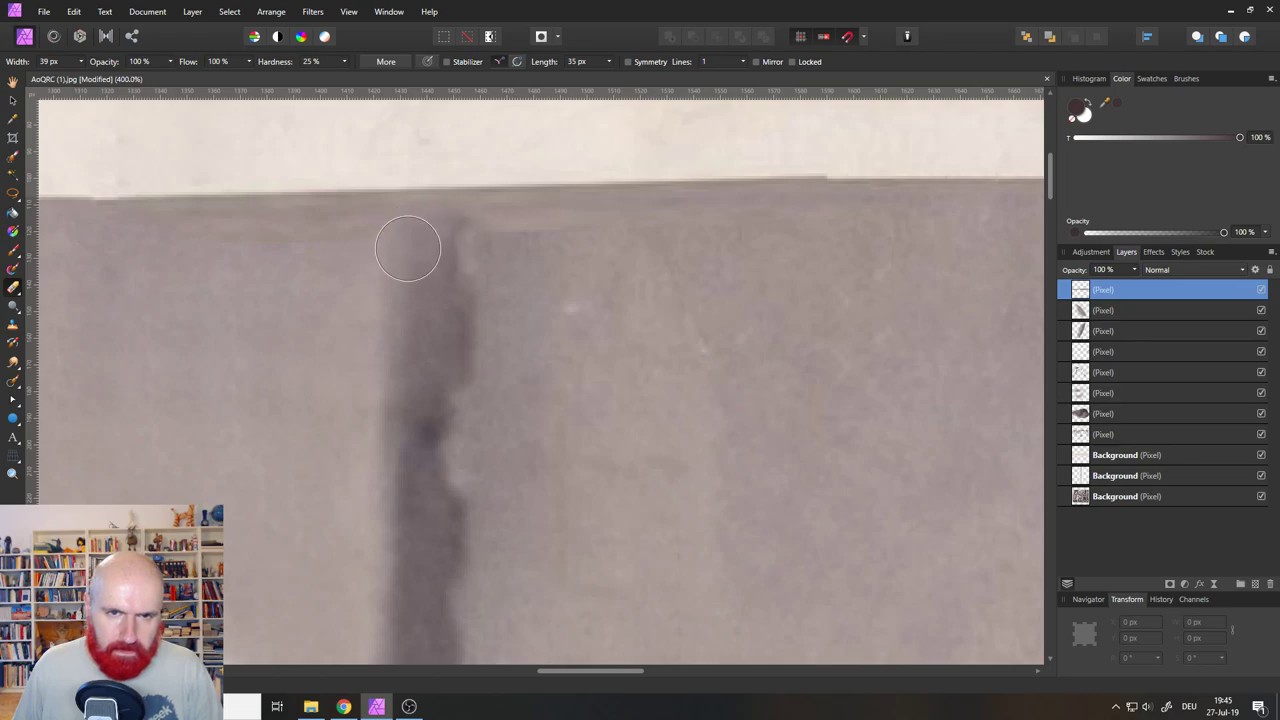
Group all the repair layers above the bottom Background layer.
scroll(480, 395, down, 8)
scroll(479, 395, down, 4)
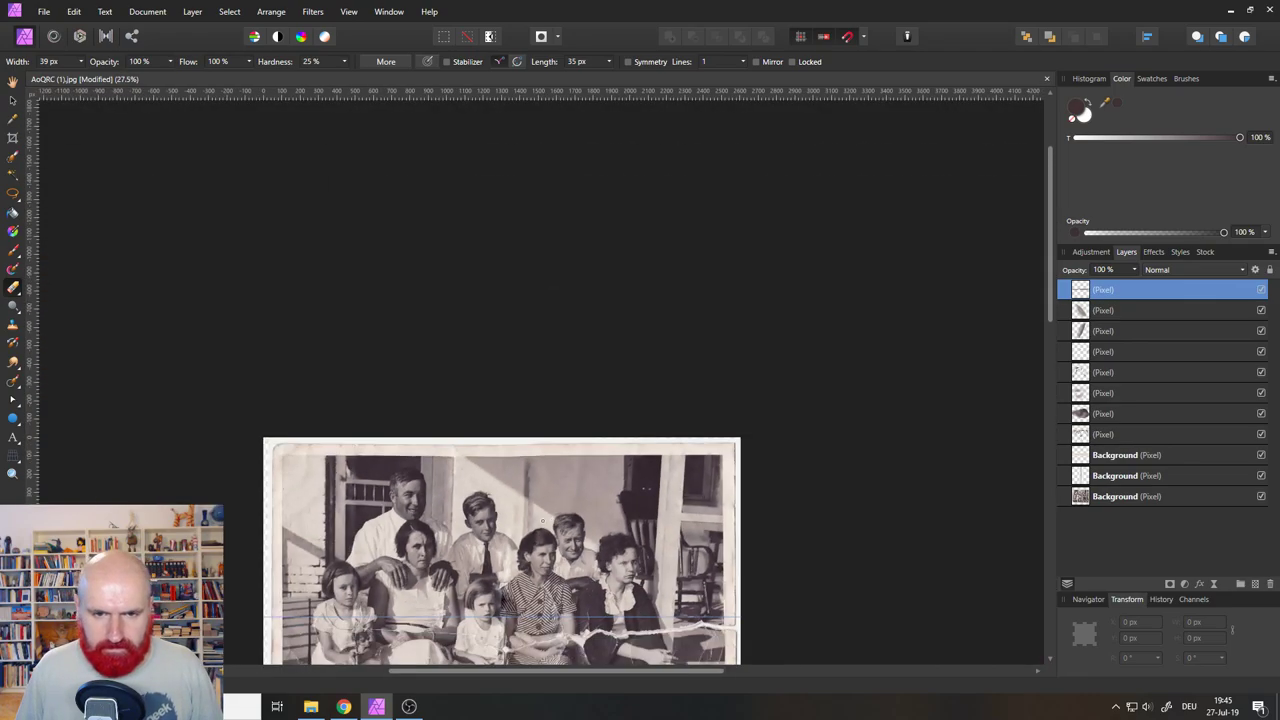
scroll(501, 479, down, 3)
scroll(505, 477, up, 5)
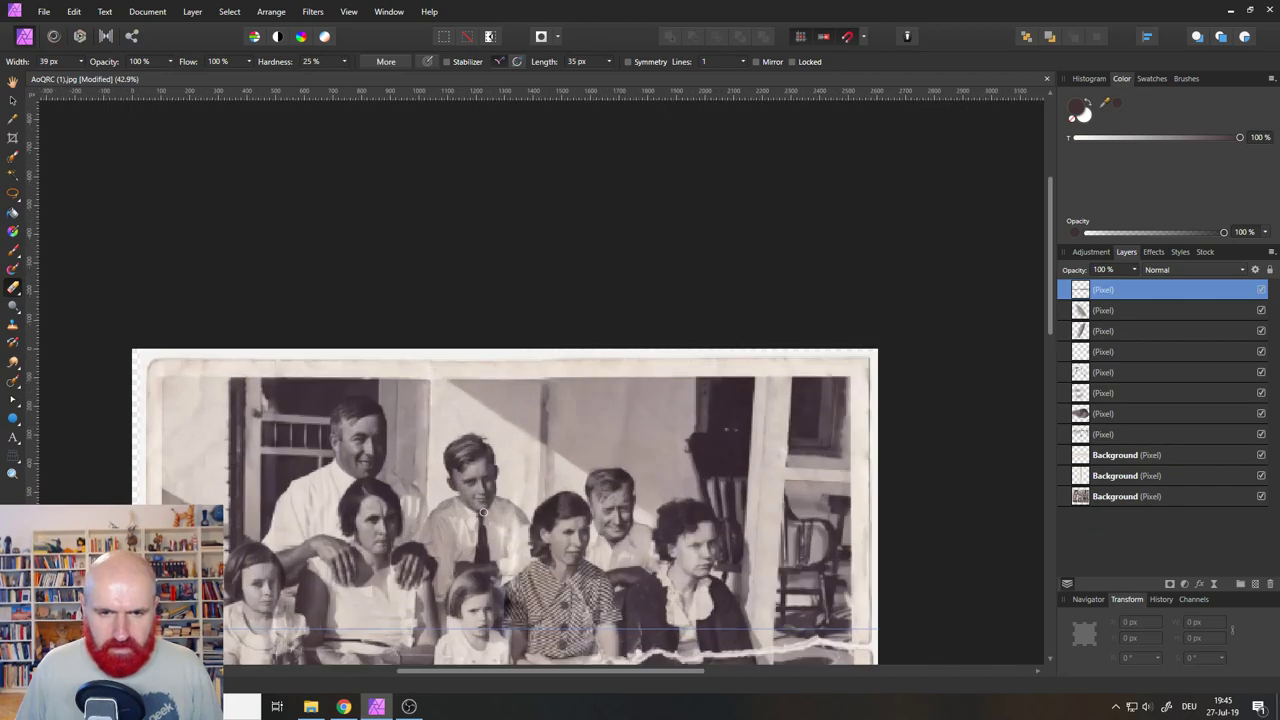
scroll(509, 475, up, 2)
scroll(525, 468, down, 1)
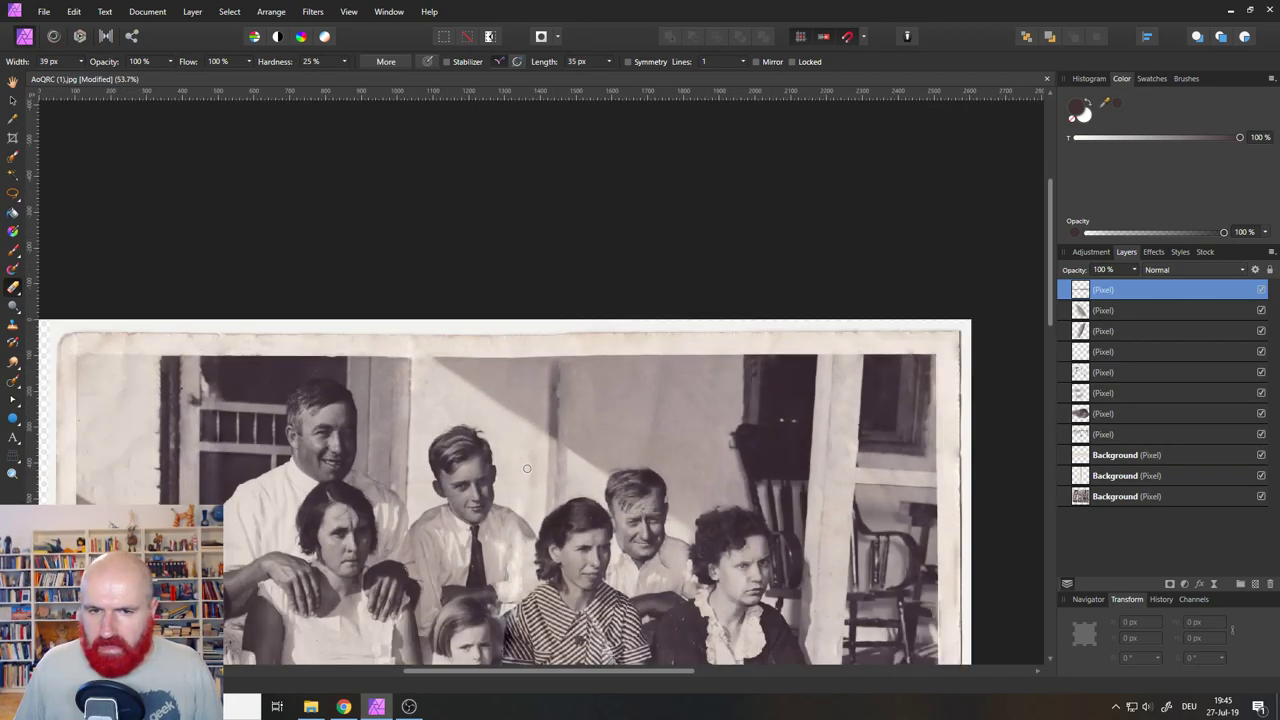
scroll(537, 465, down, 3)
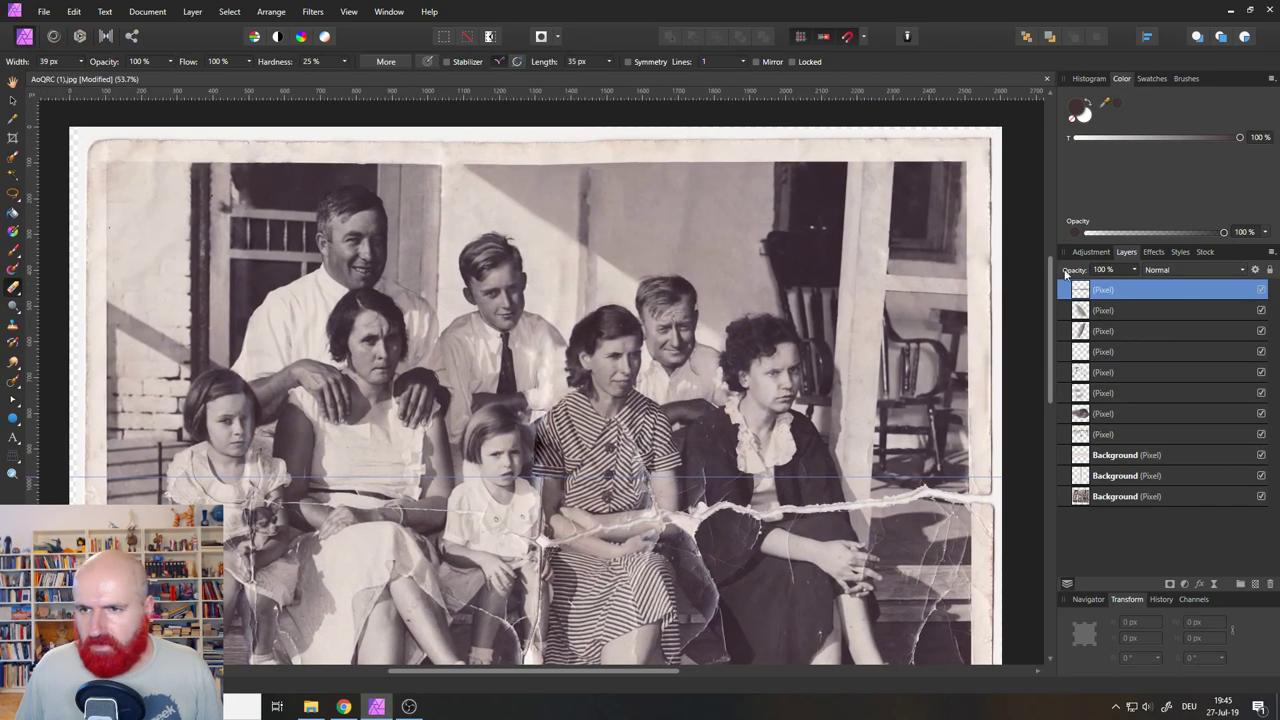
shift+click(1143, 475)
key(ctrl+g)
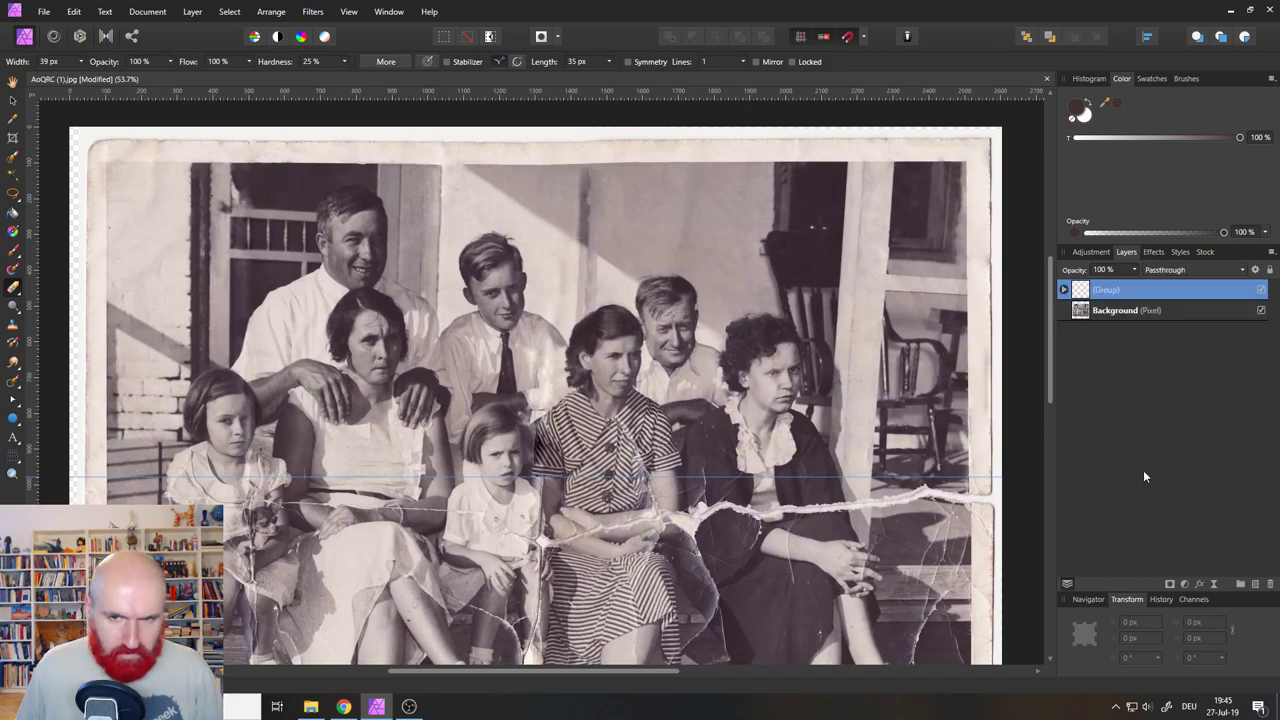
Hide and show the repair group twice to compare the damaged original with the restored photo.
click(1263, 290)
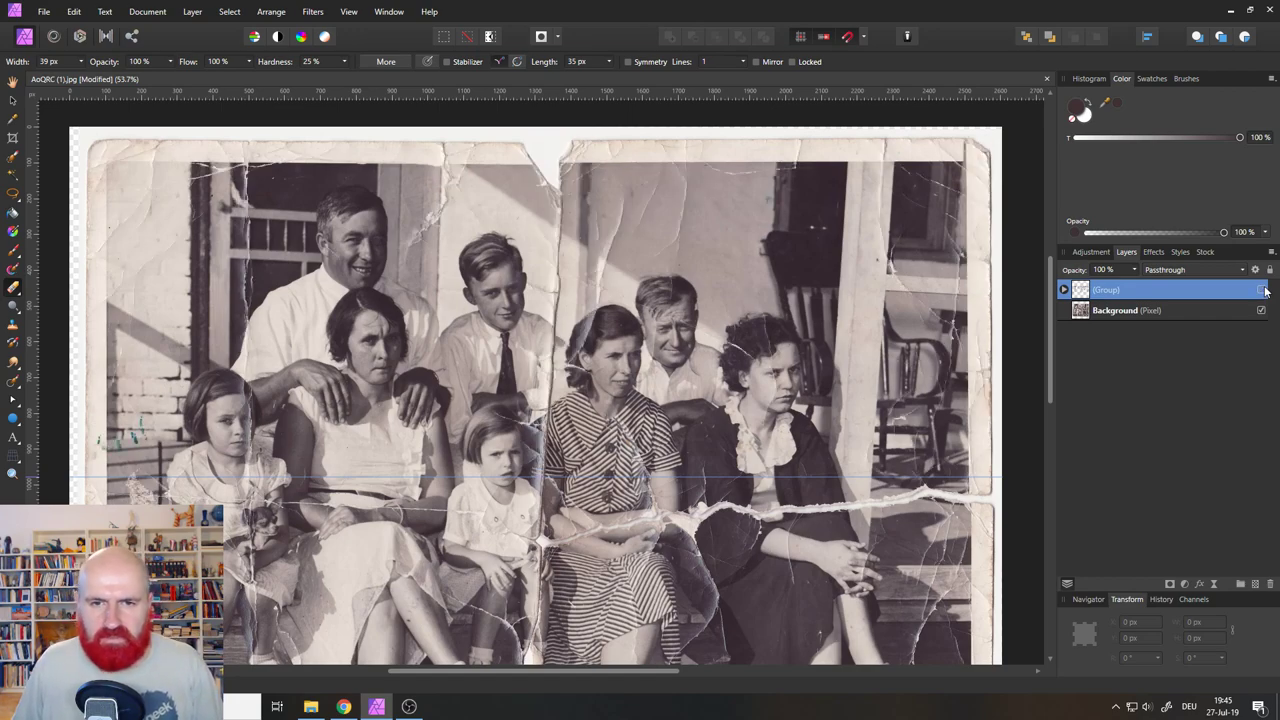
click(1263, 290)
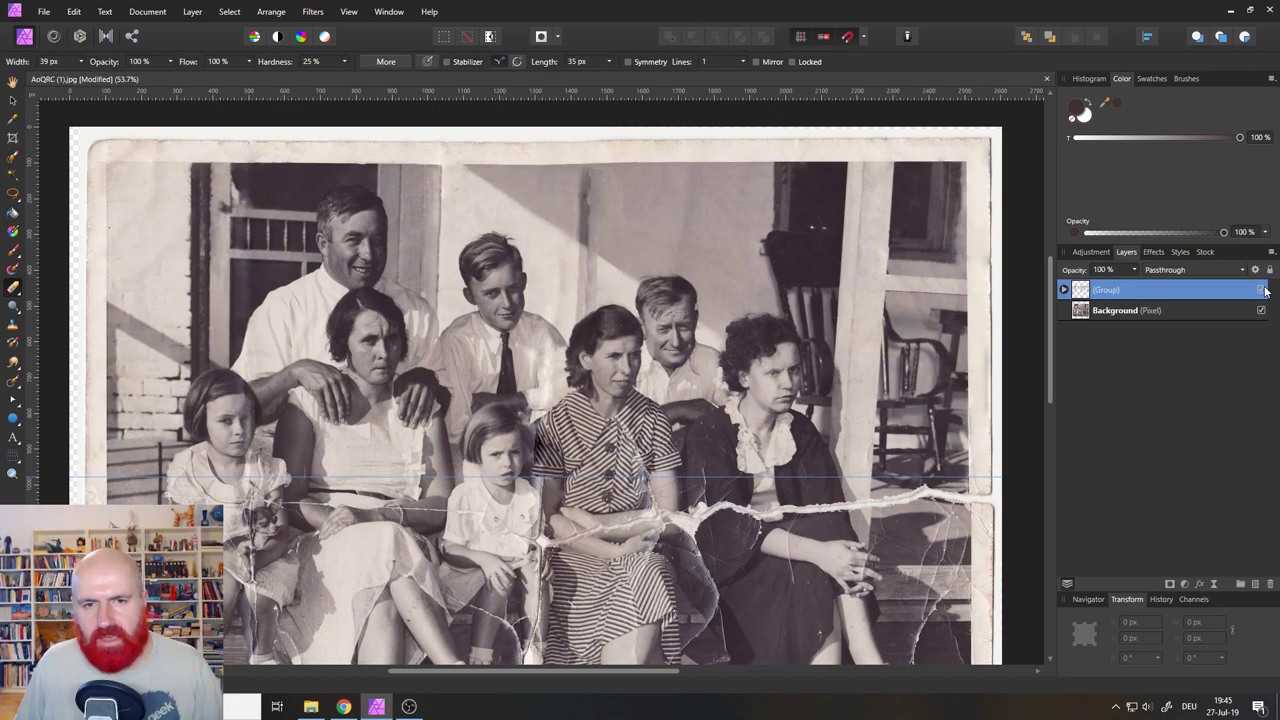
click(1262, 289)
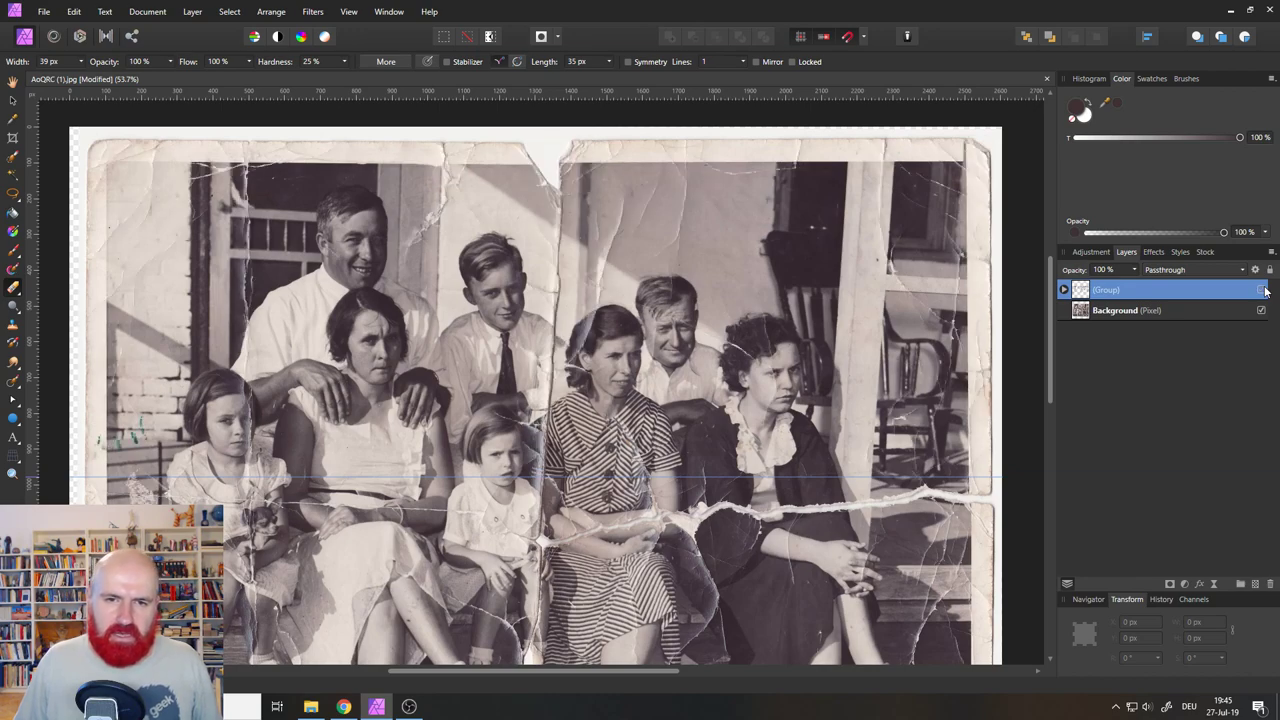
click(1264, 289)
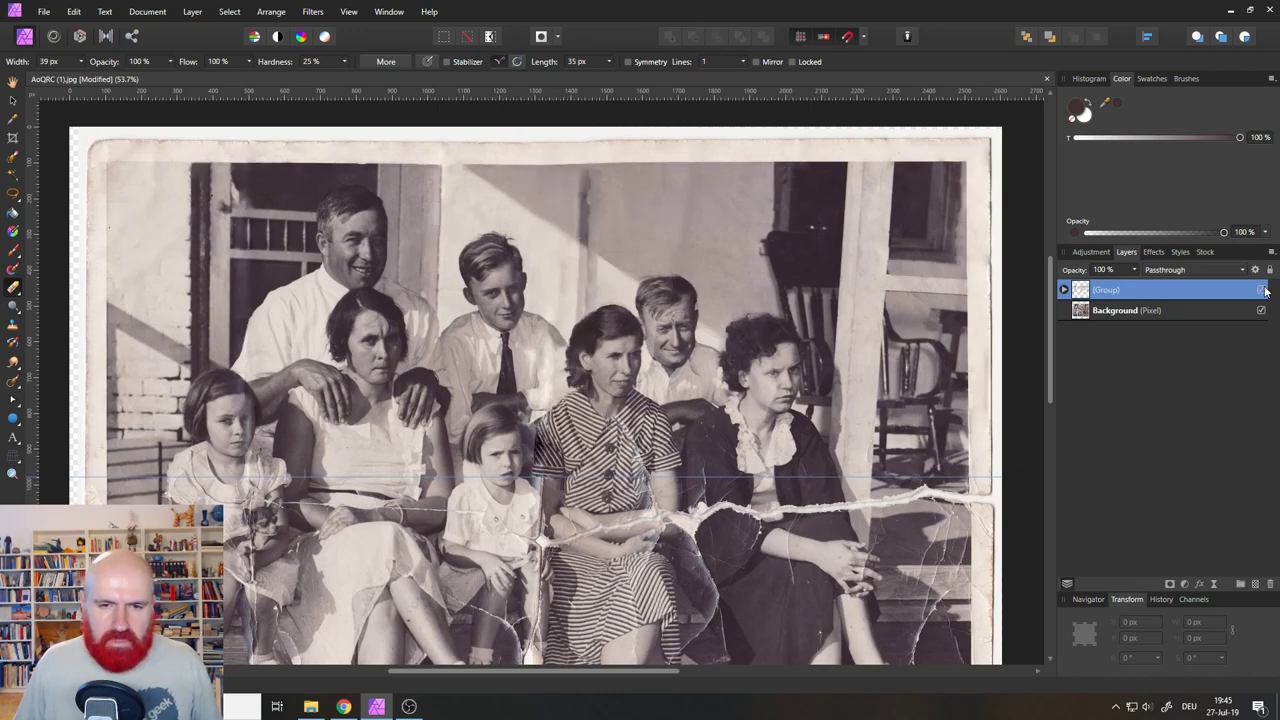